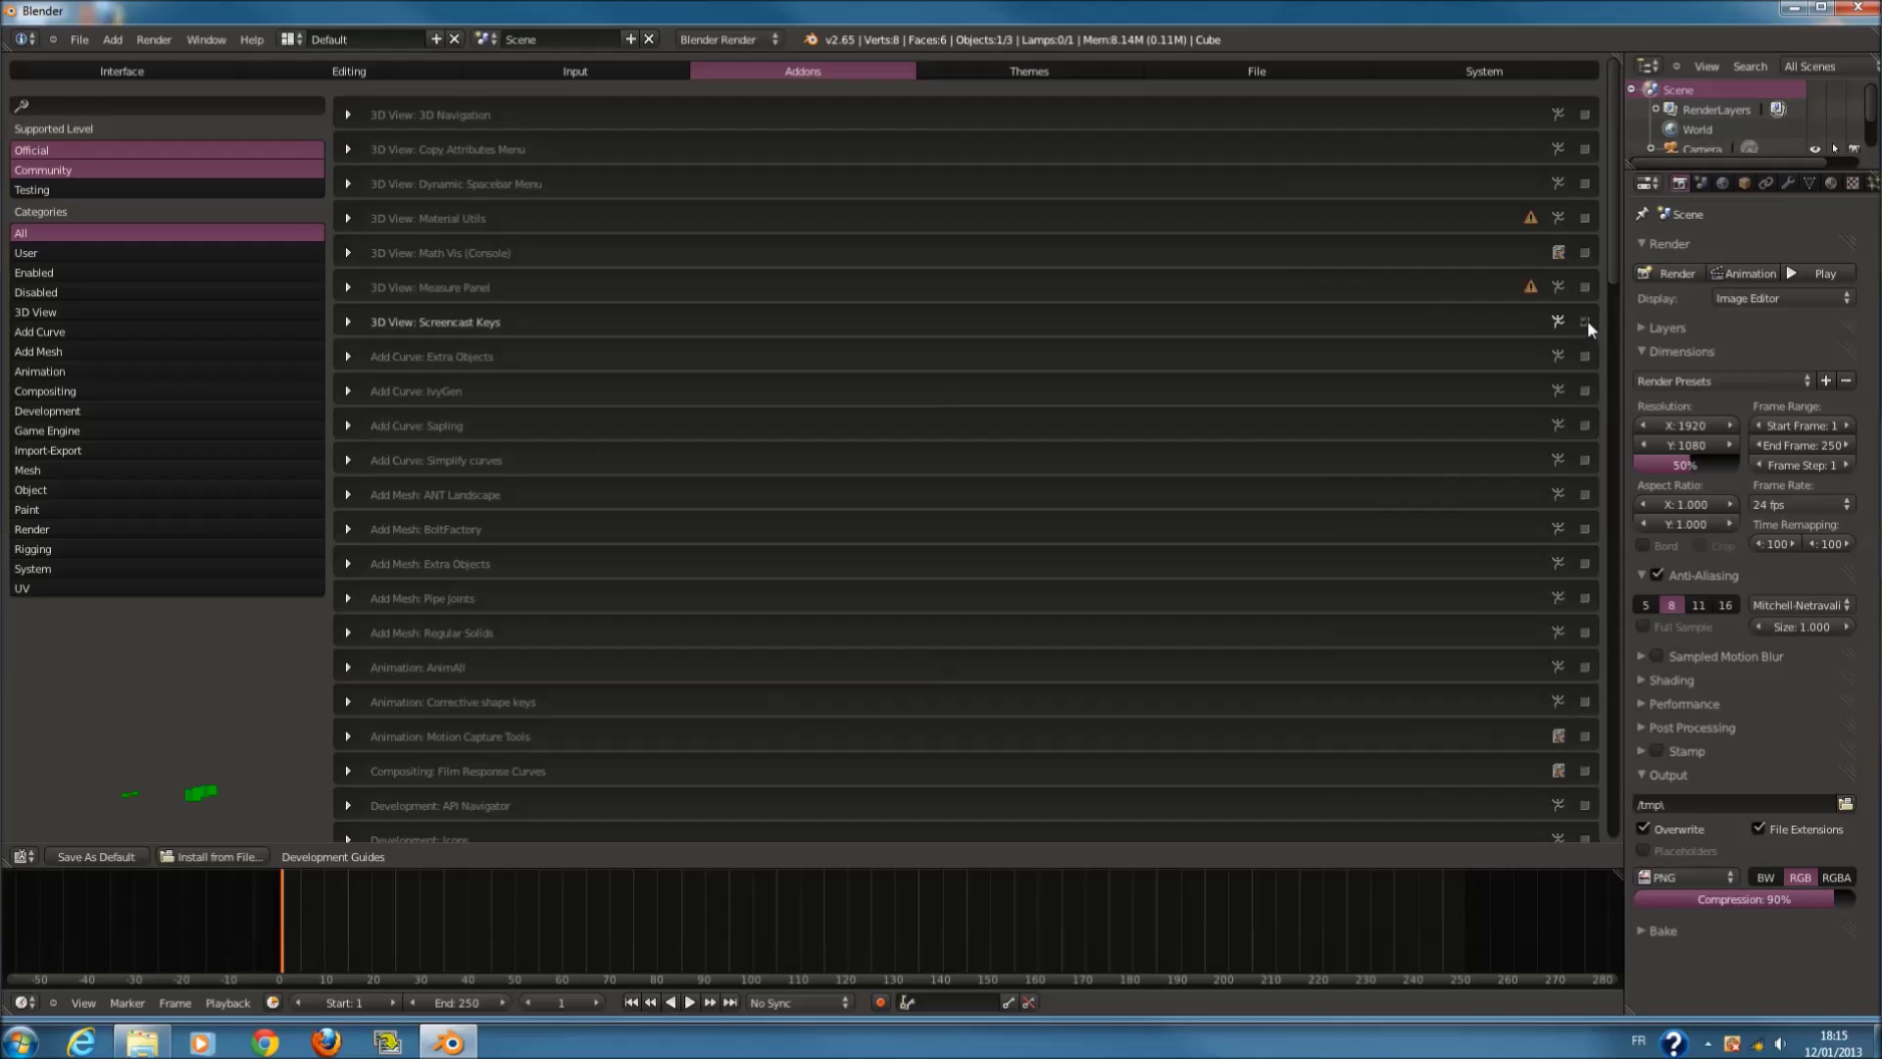
Step: Change the preferences area into a 3D View and delete all objects of the default scene
left_click(24, 856)
left_click(78, 838)
middle_click_drag(981, 441, 1013, 437)
key("a")
key("x")
key("Return")
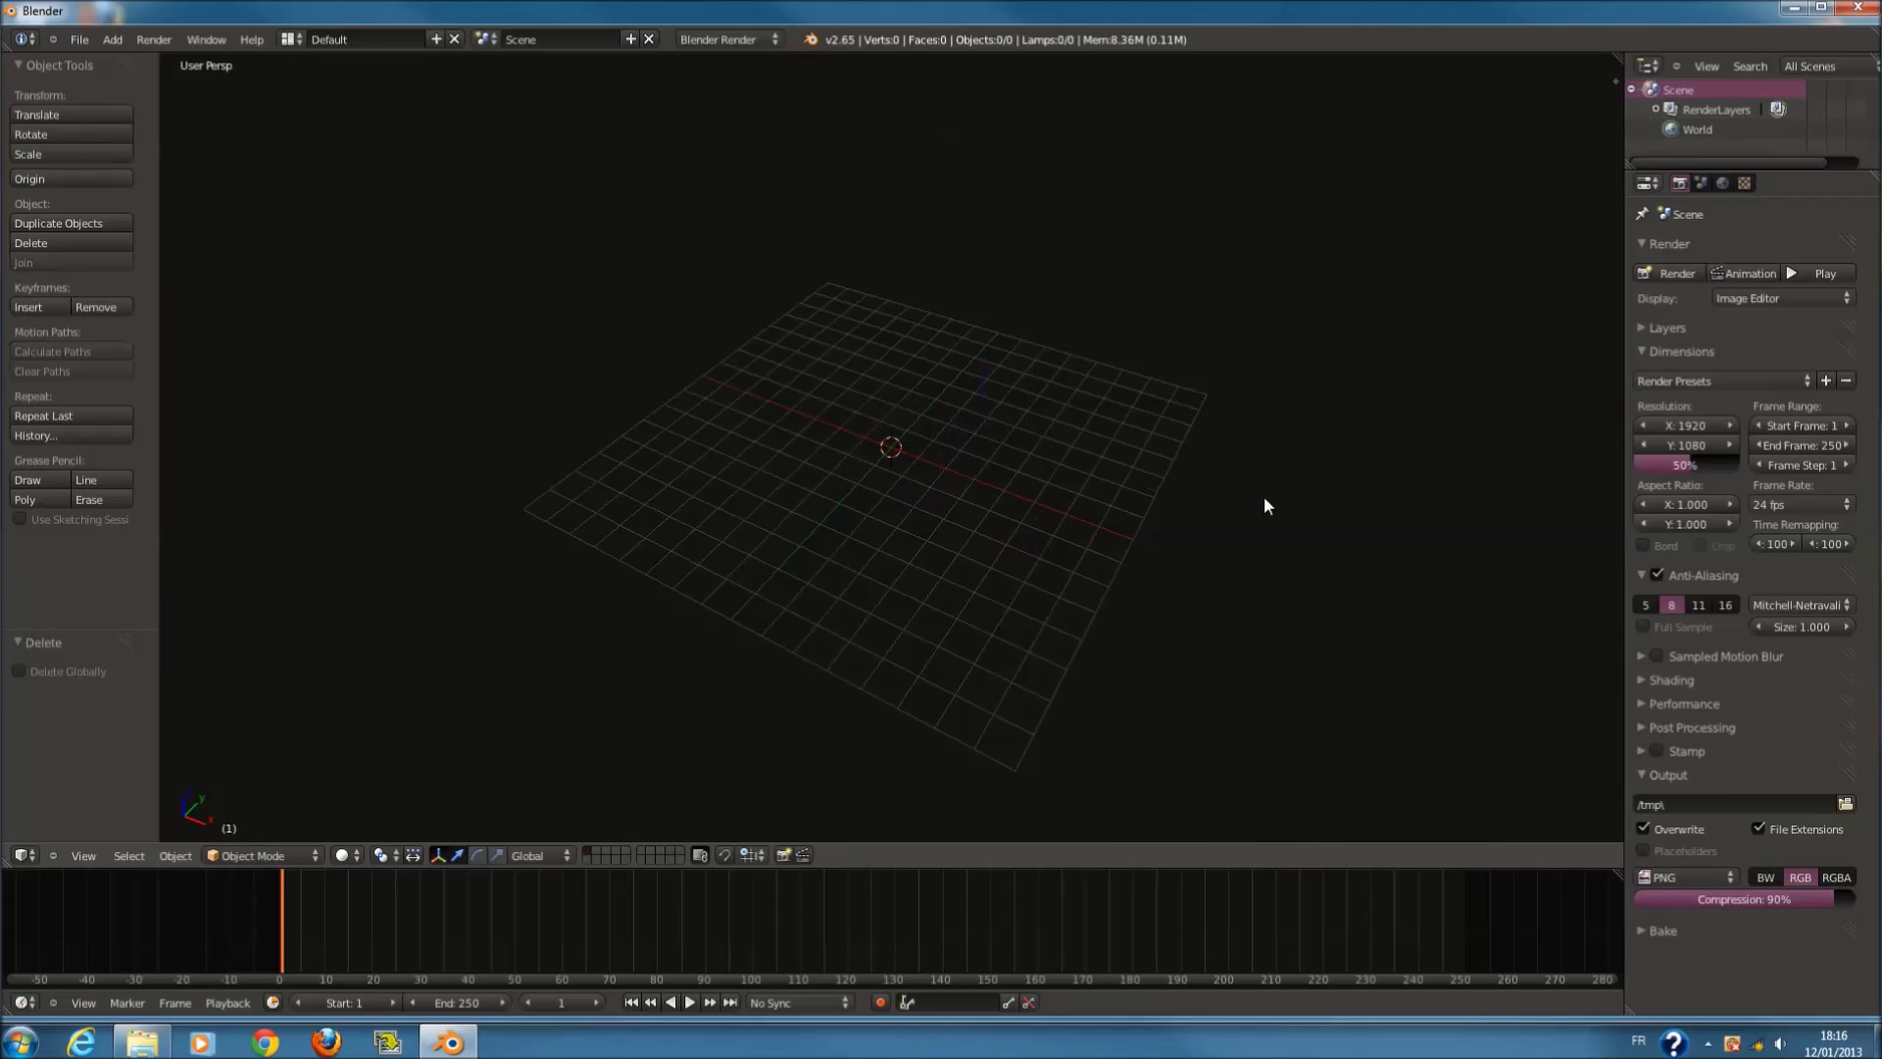
Step: Turn on the Screencast Keys display in the 3D View
key("n")
left_click(1534, 452)
key("n")
middle_click_drag(1043, 468, 1225, 451)
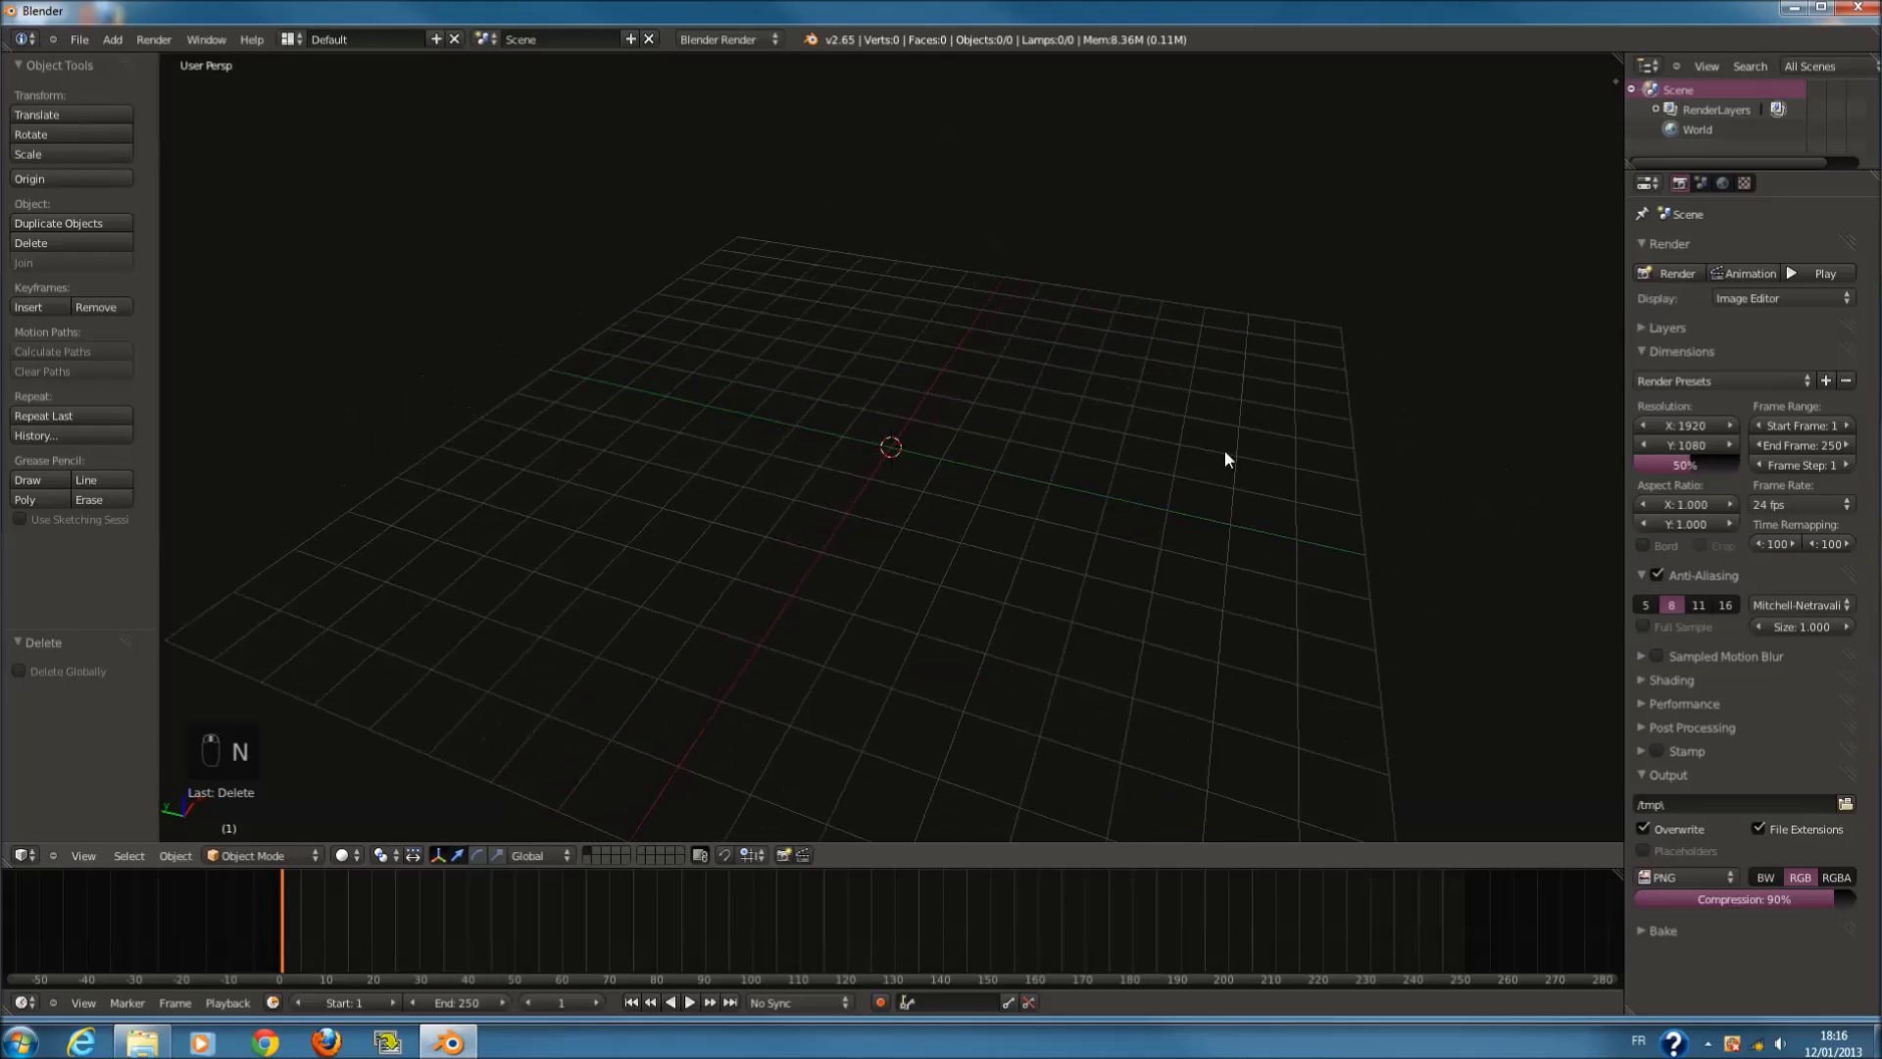
middle_click_drag(1476, 291, 891, 449)
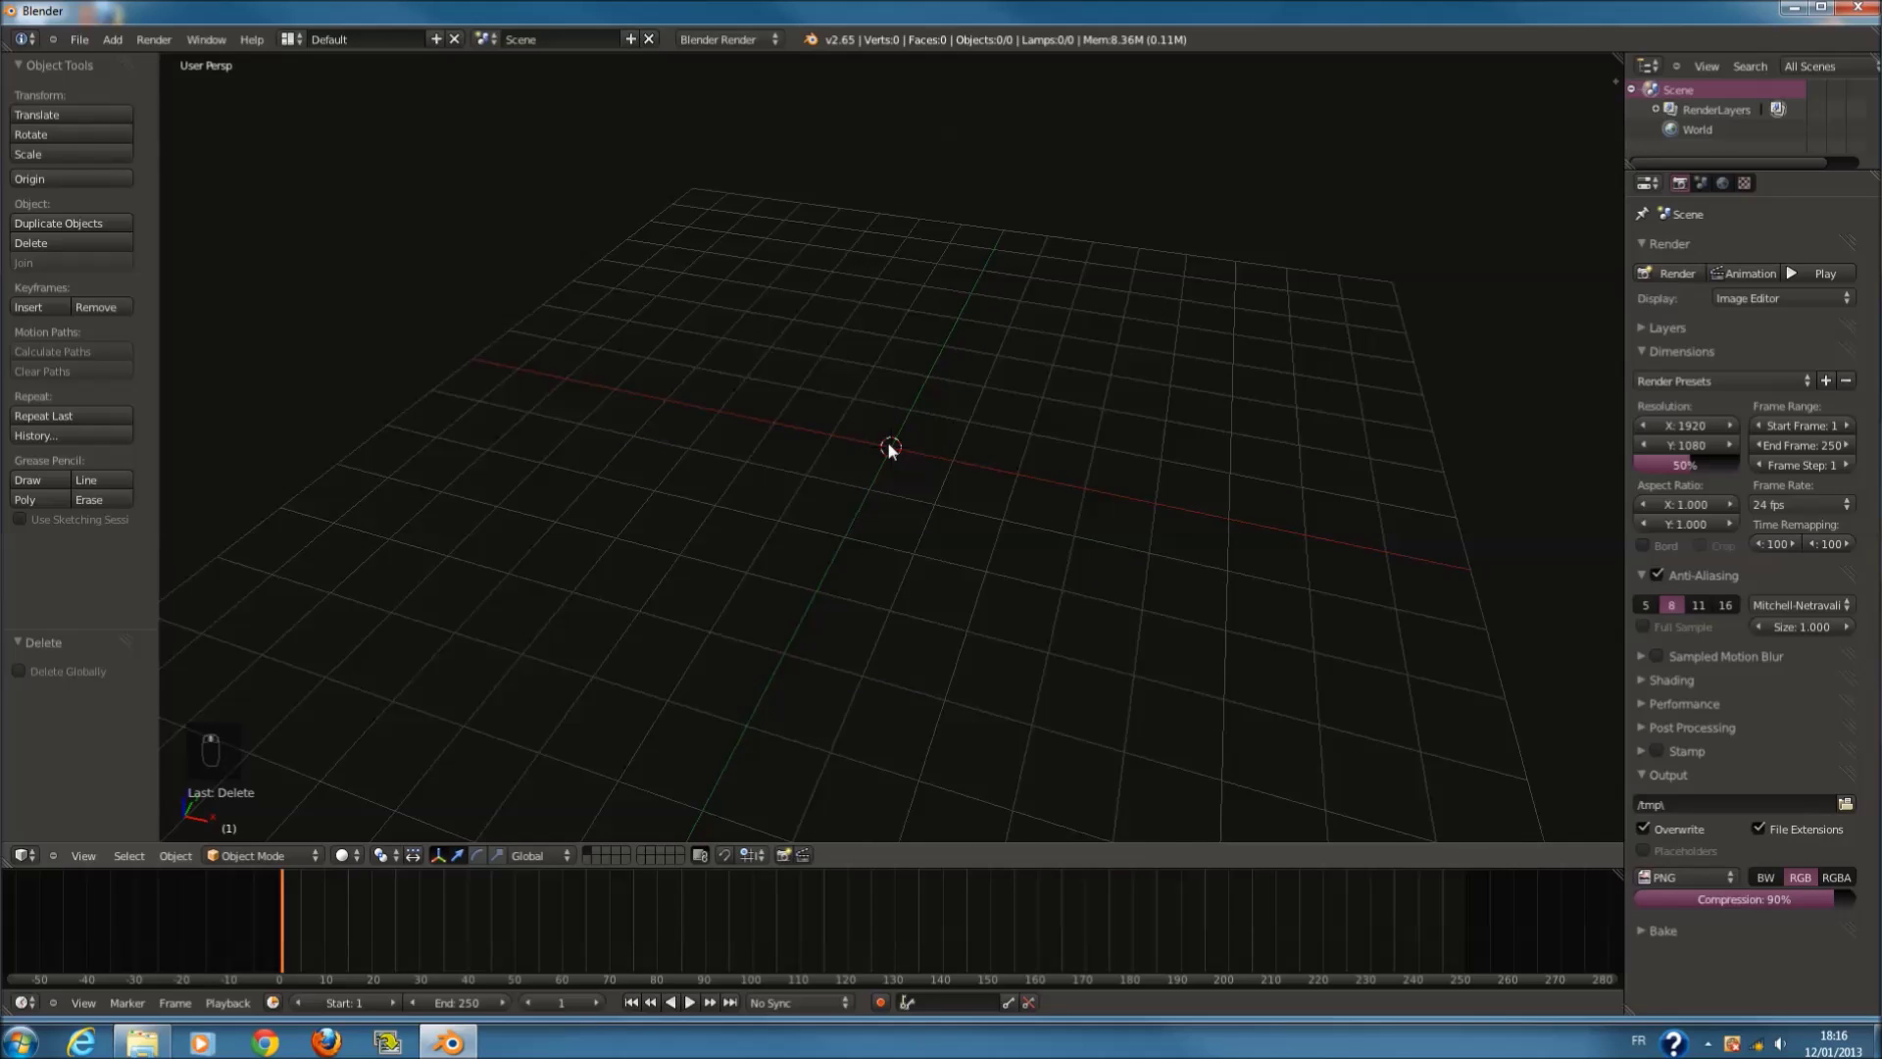
middle_click_drag(934, 560, 775, 705)
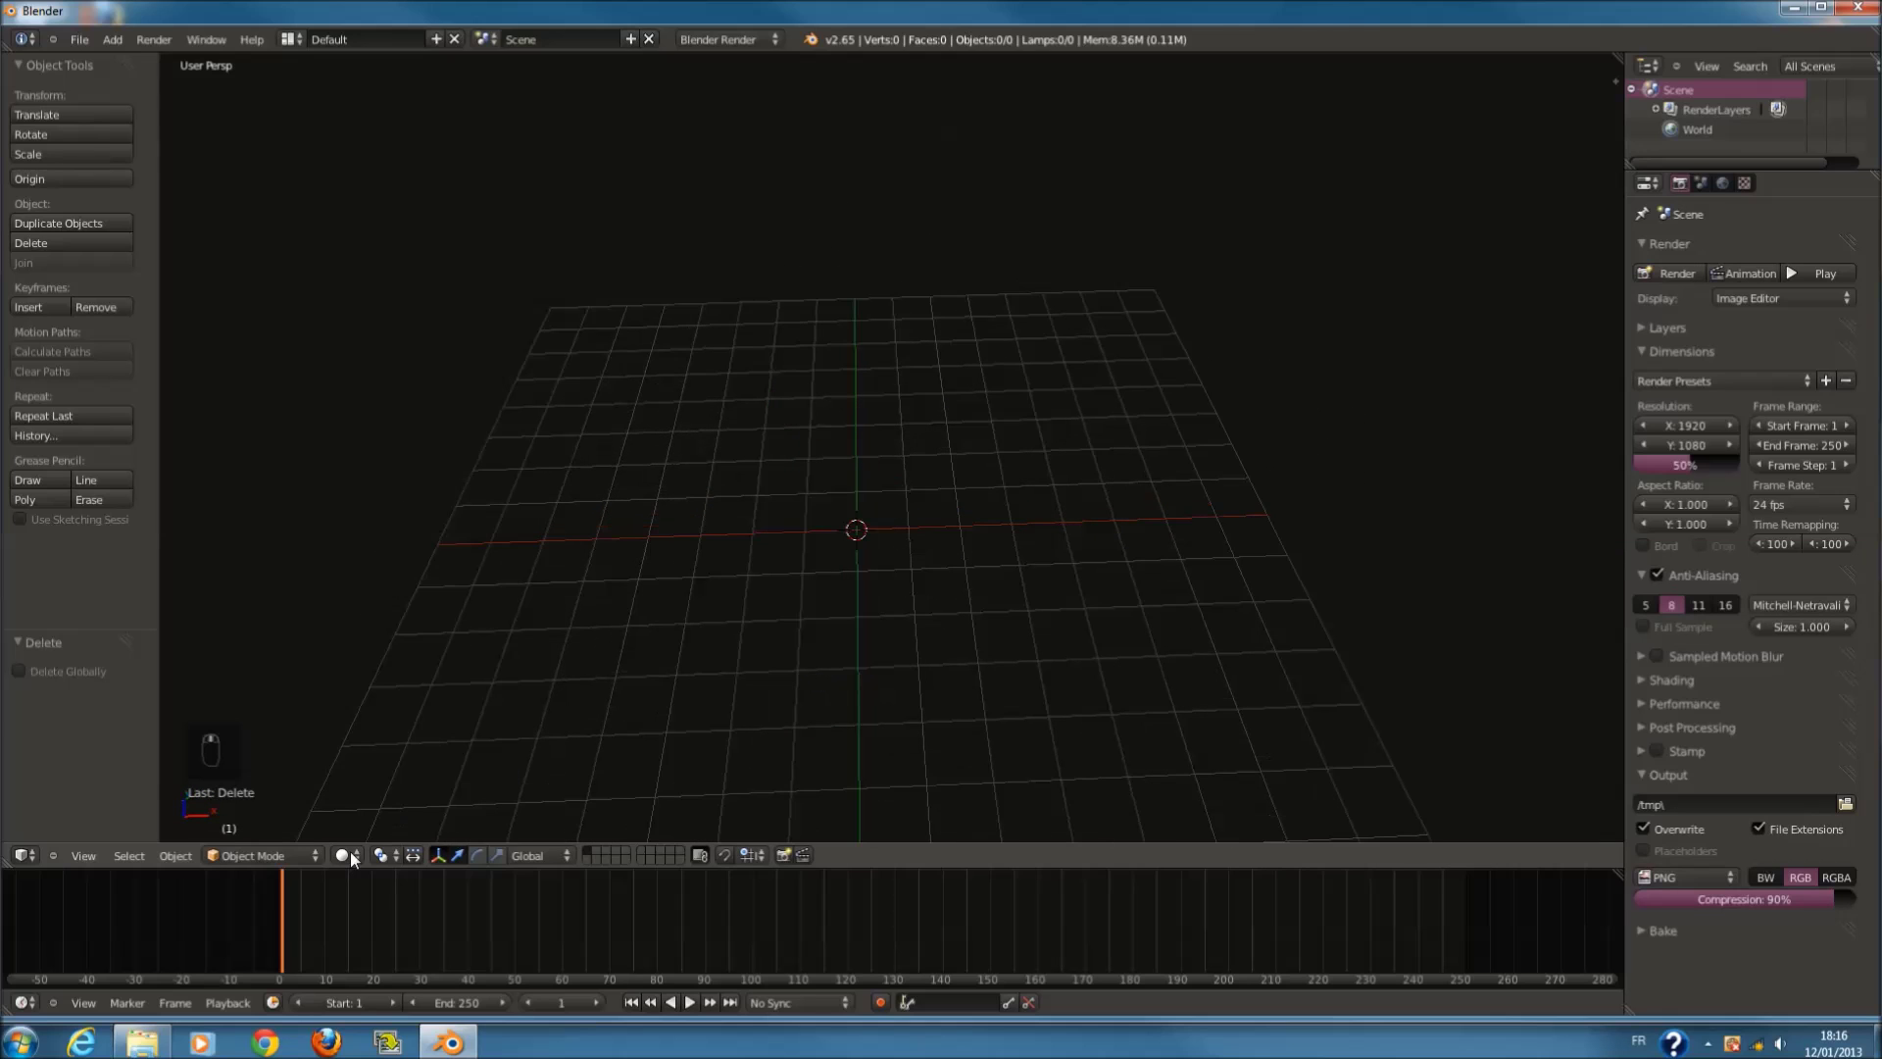
Step: Try a smooth-shaded UV Sphere at the 3D cursor and delete it
key("shift+a")
mouse_move(1187, 462)
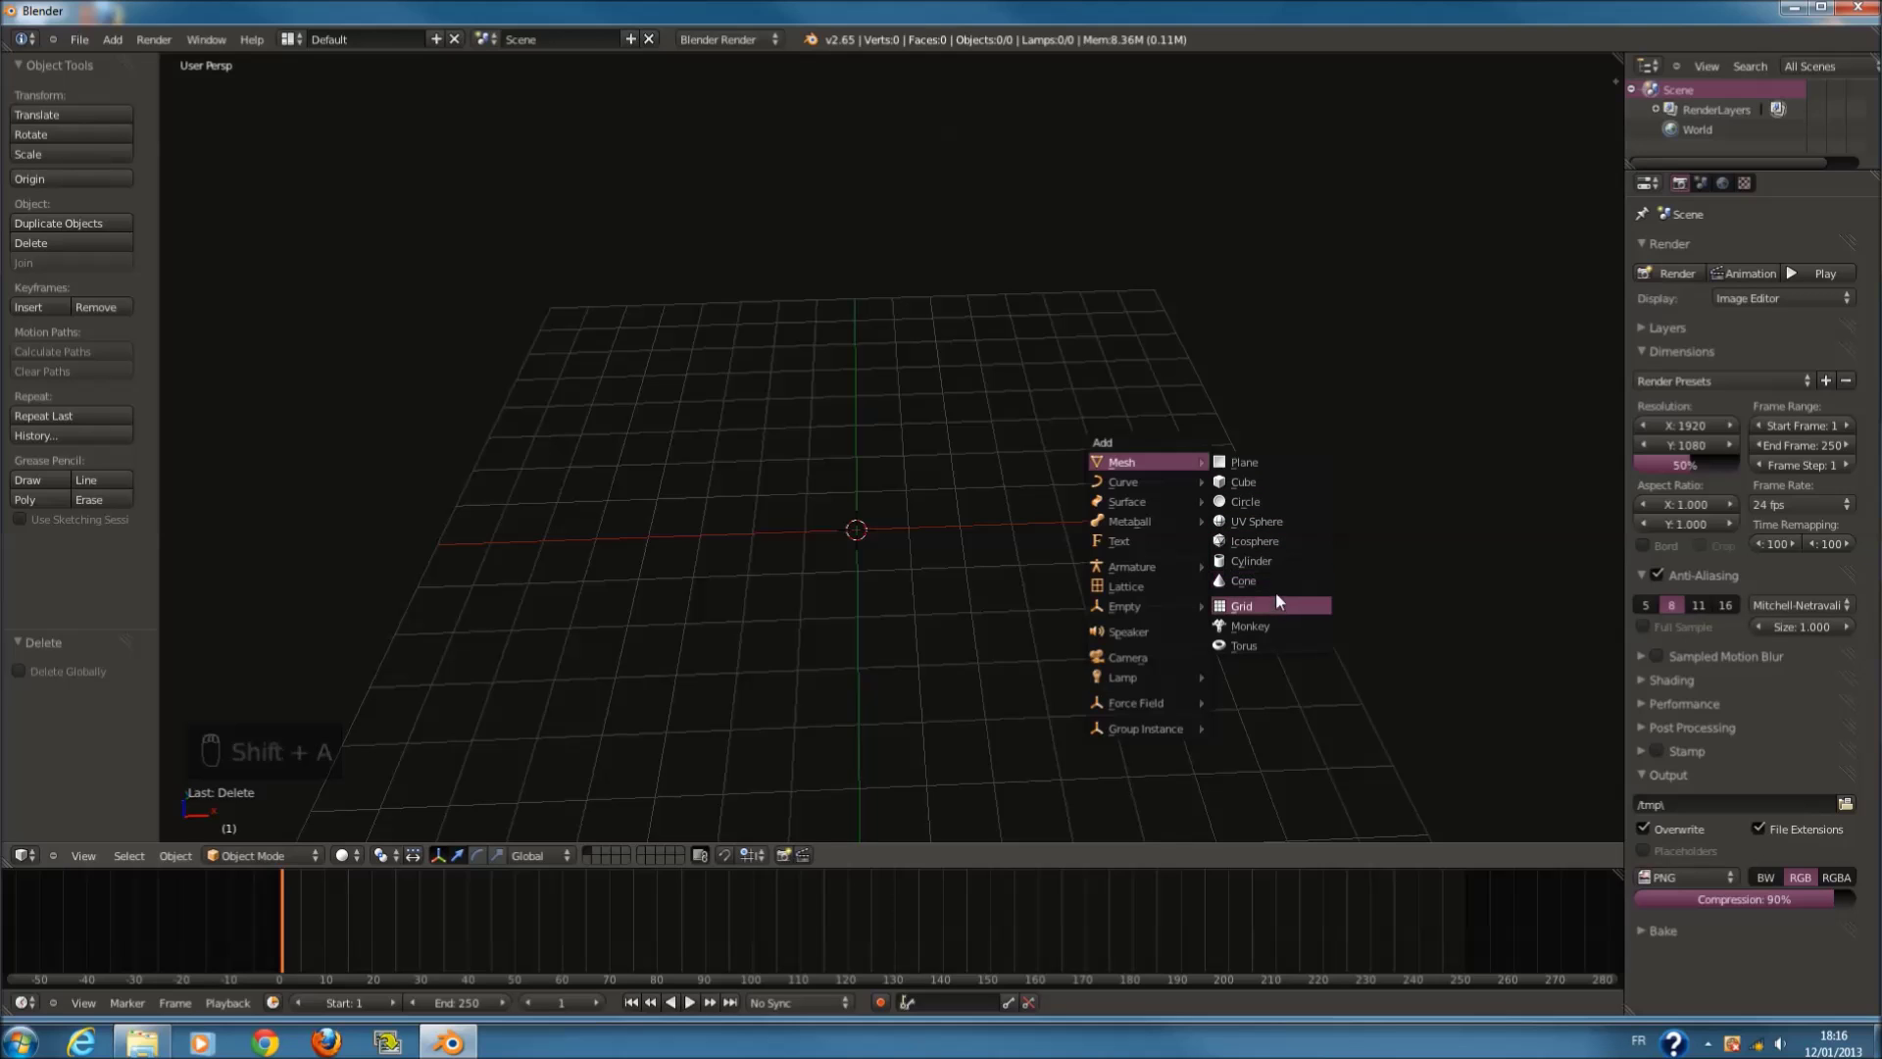
left_click(1280, 528)
scroll(303, 441, "up", 4)
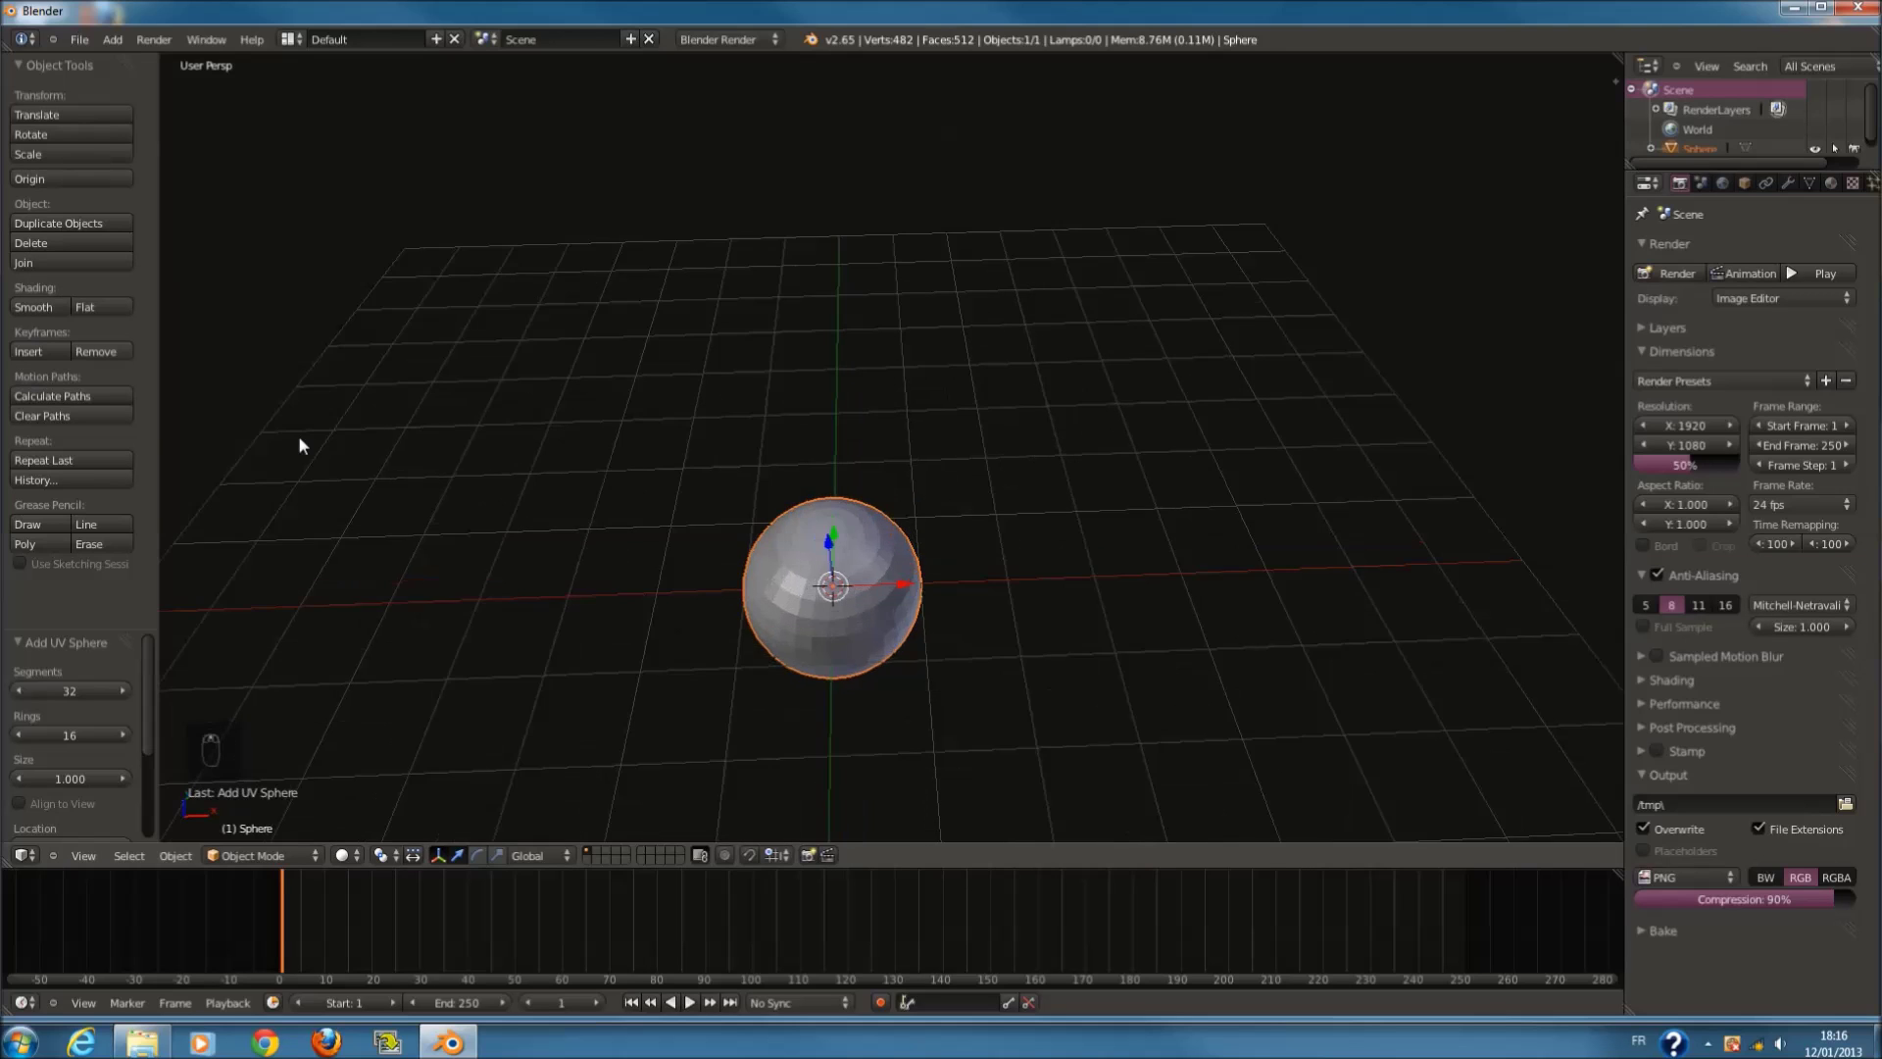
left_click(33, 306)
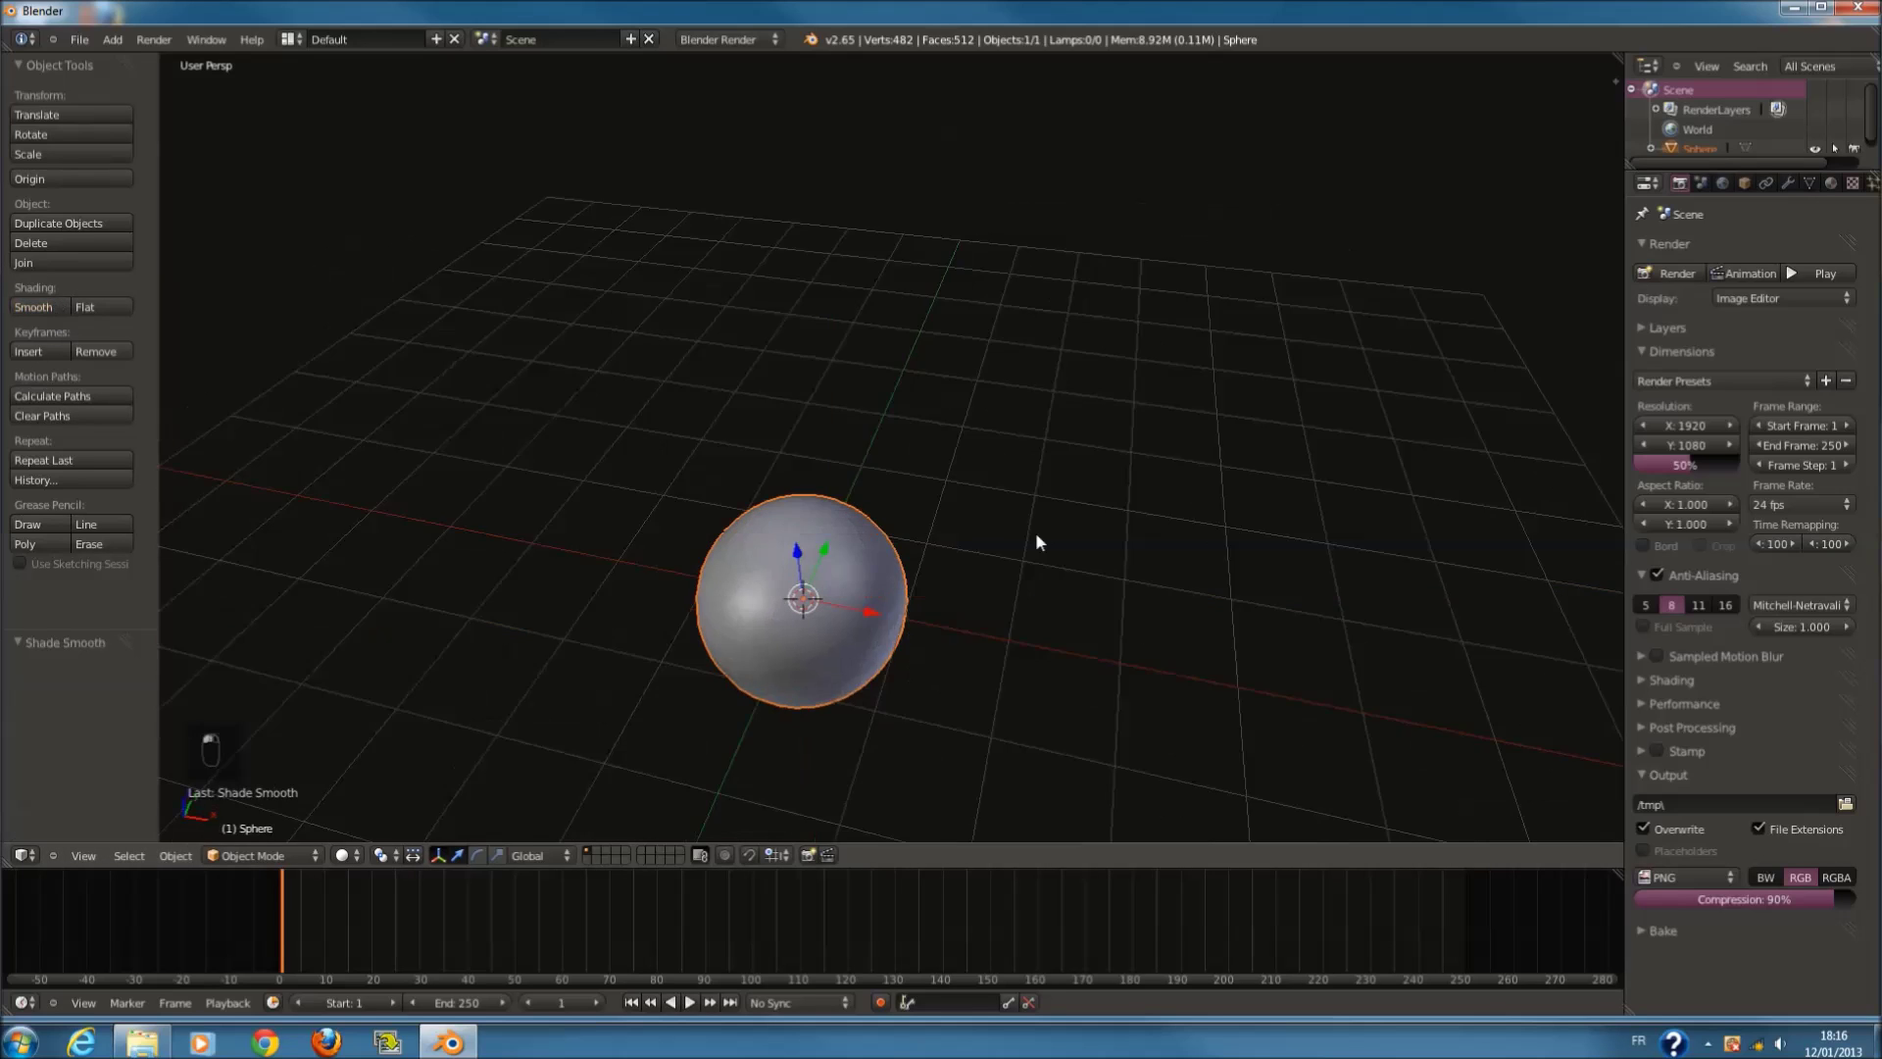
middle_click_drag(1035, 531, 867, 555)
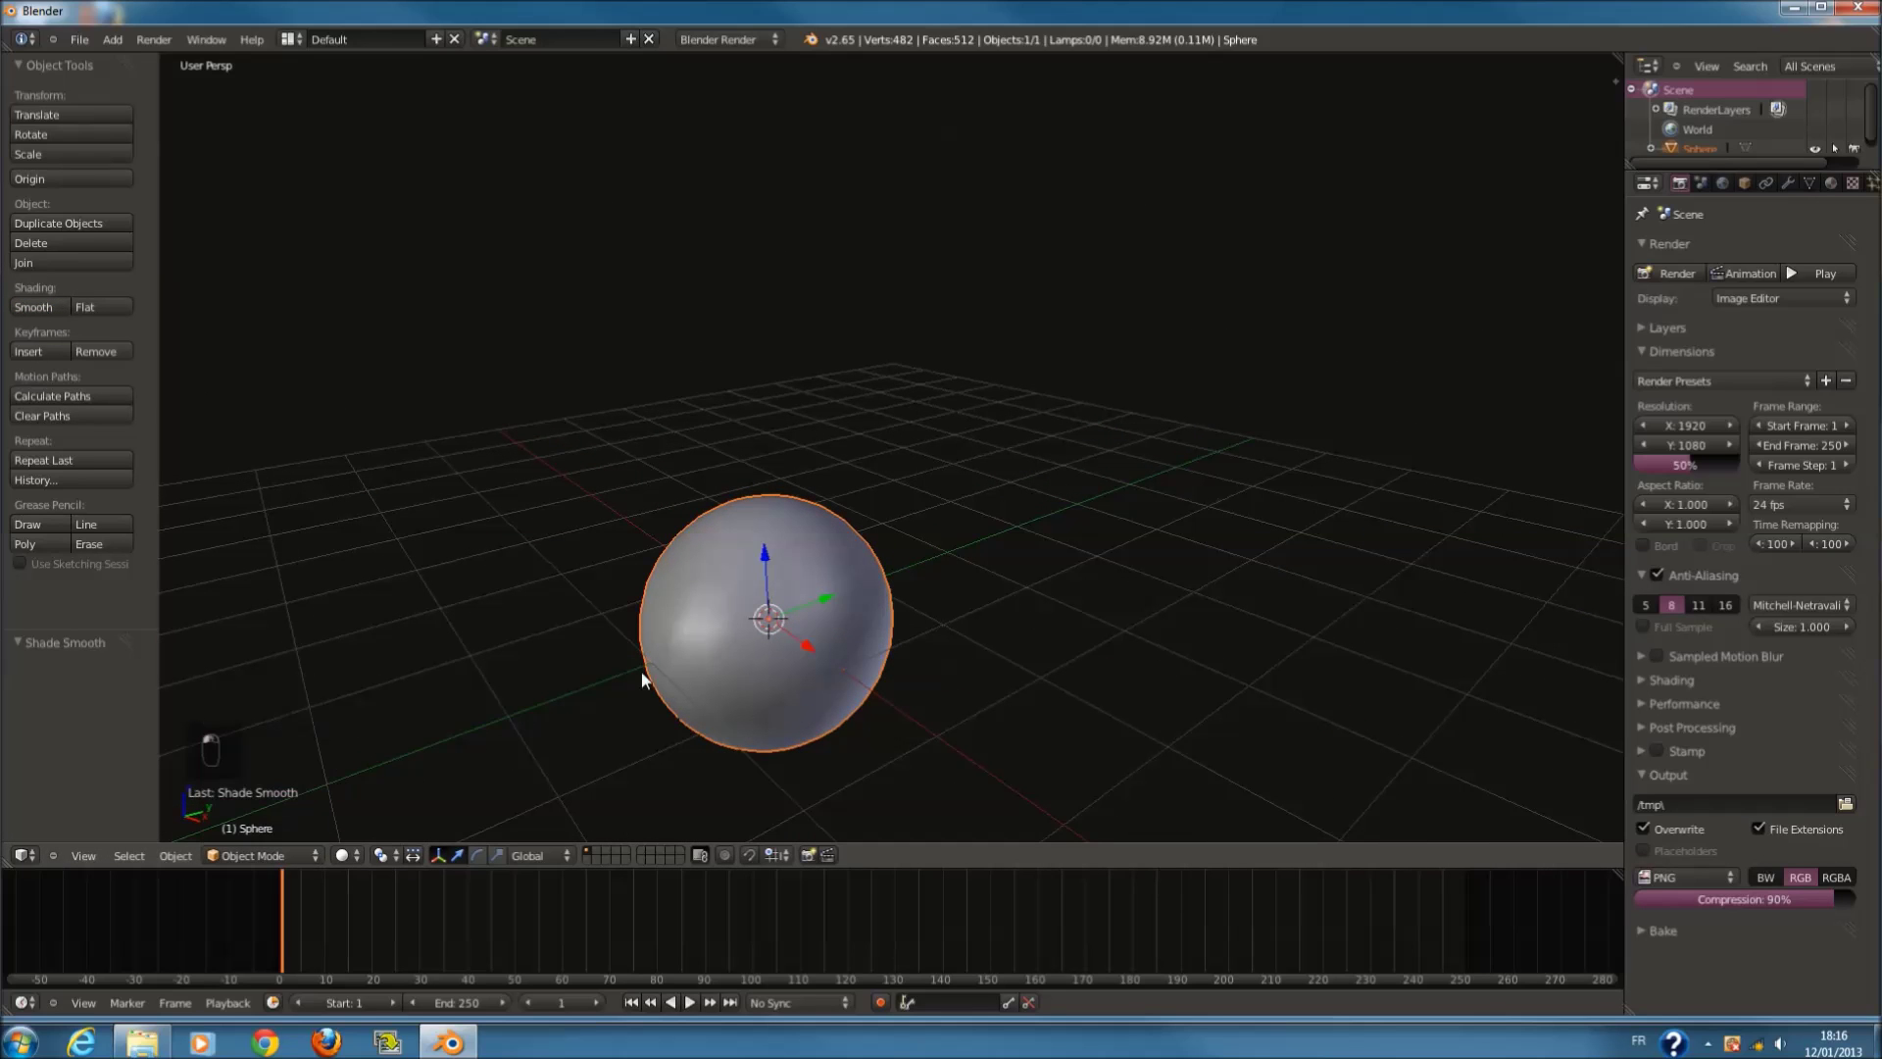
key("x")
left_click(666, 666)
Step: Add a Monkey mesh at the 3D cursor and tilt its head slightly back in the right orthographic view
key("shift+a")
mouse_move(892, 617)
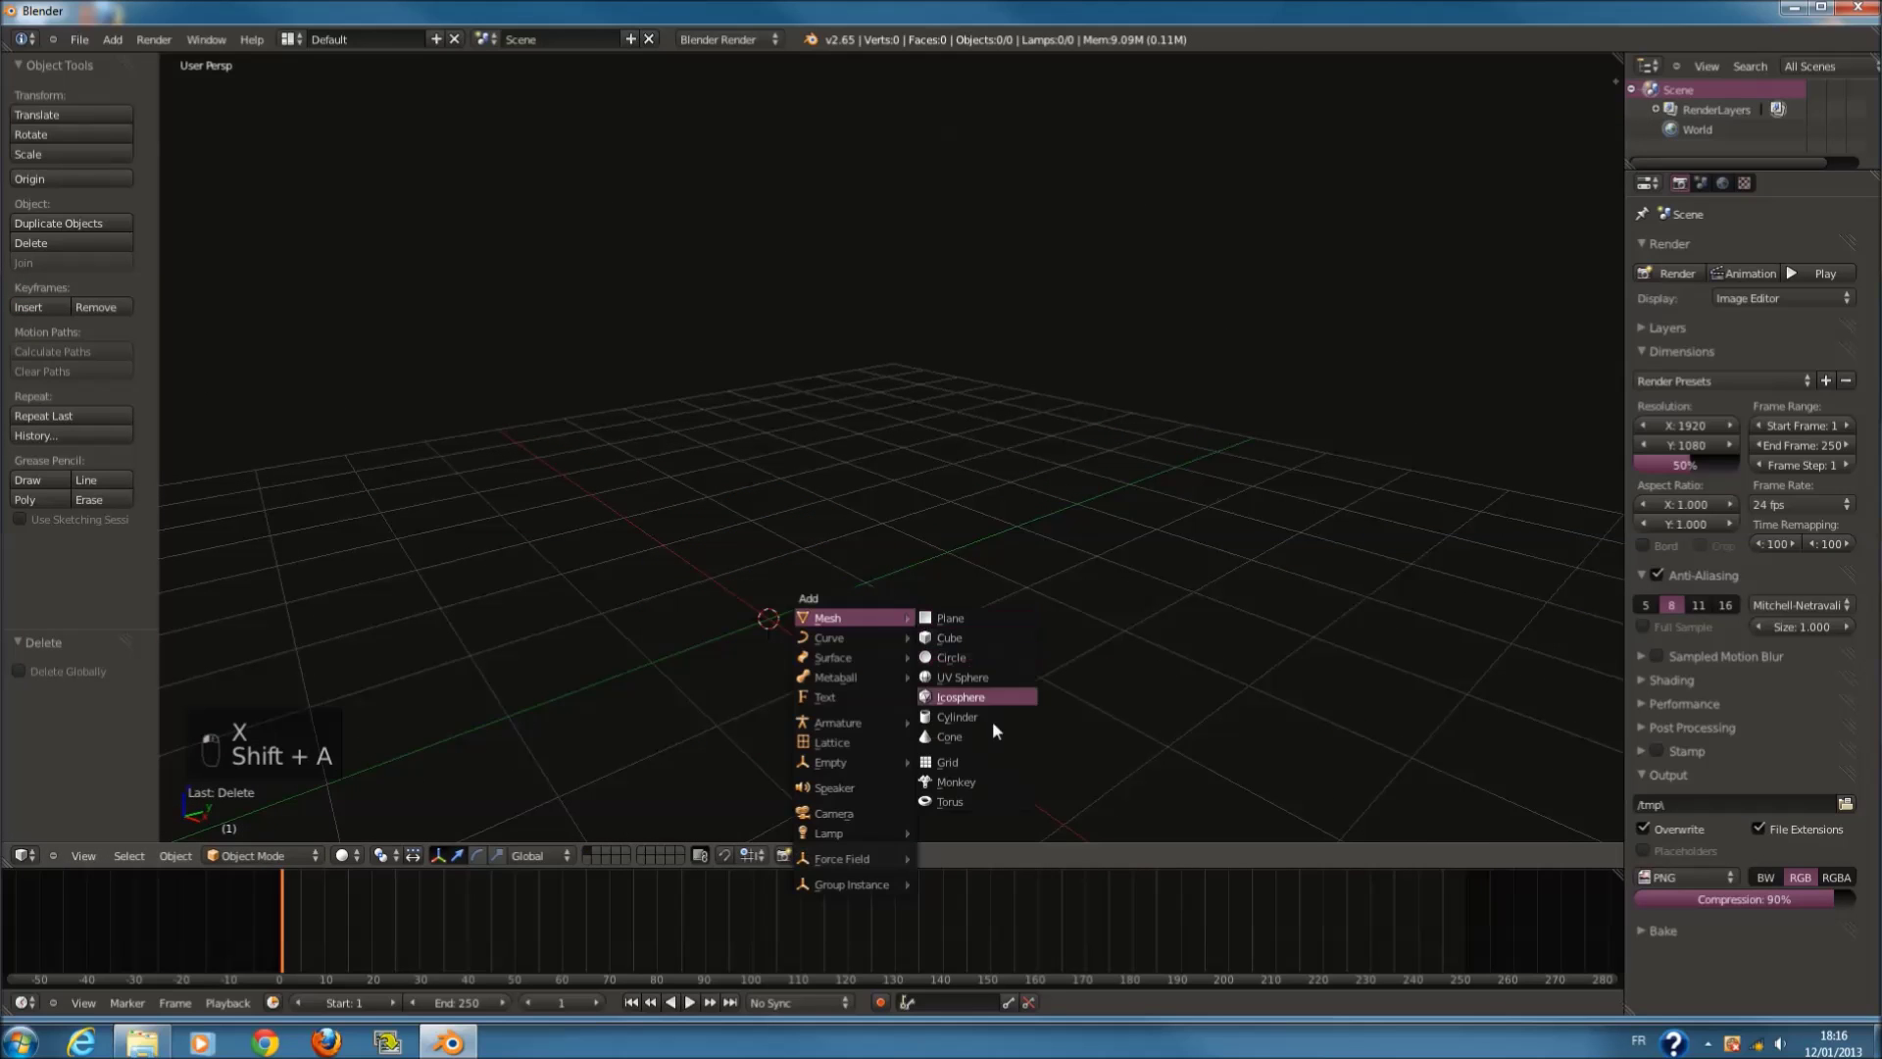
left_click(976, 783)
key("KP_3")
key("KP_5")
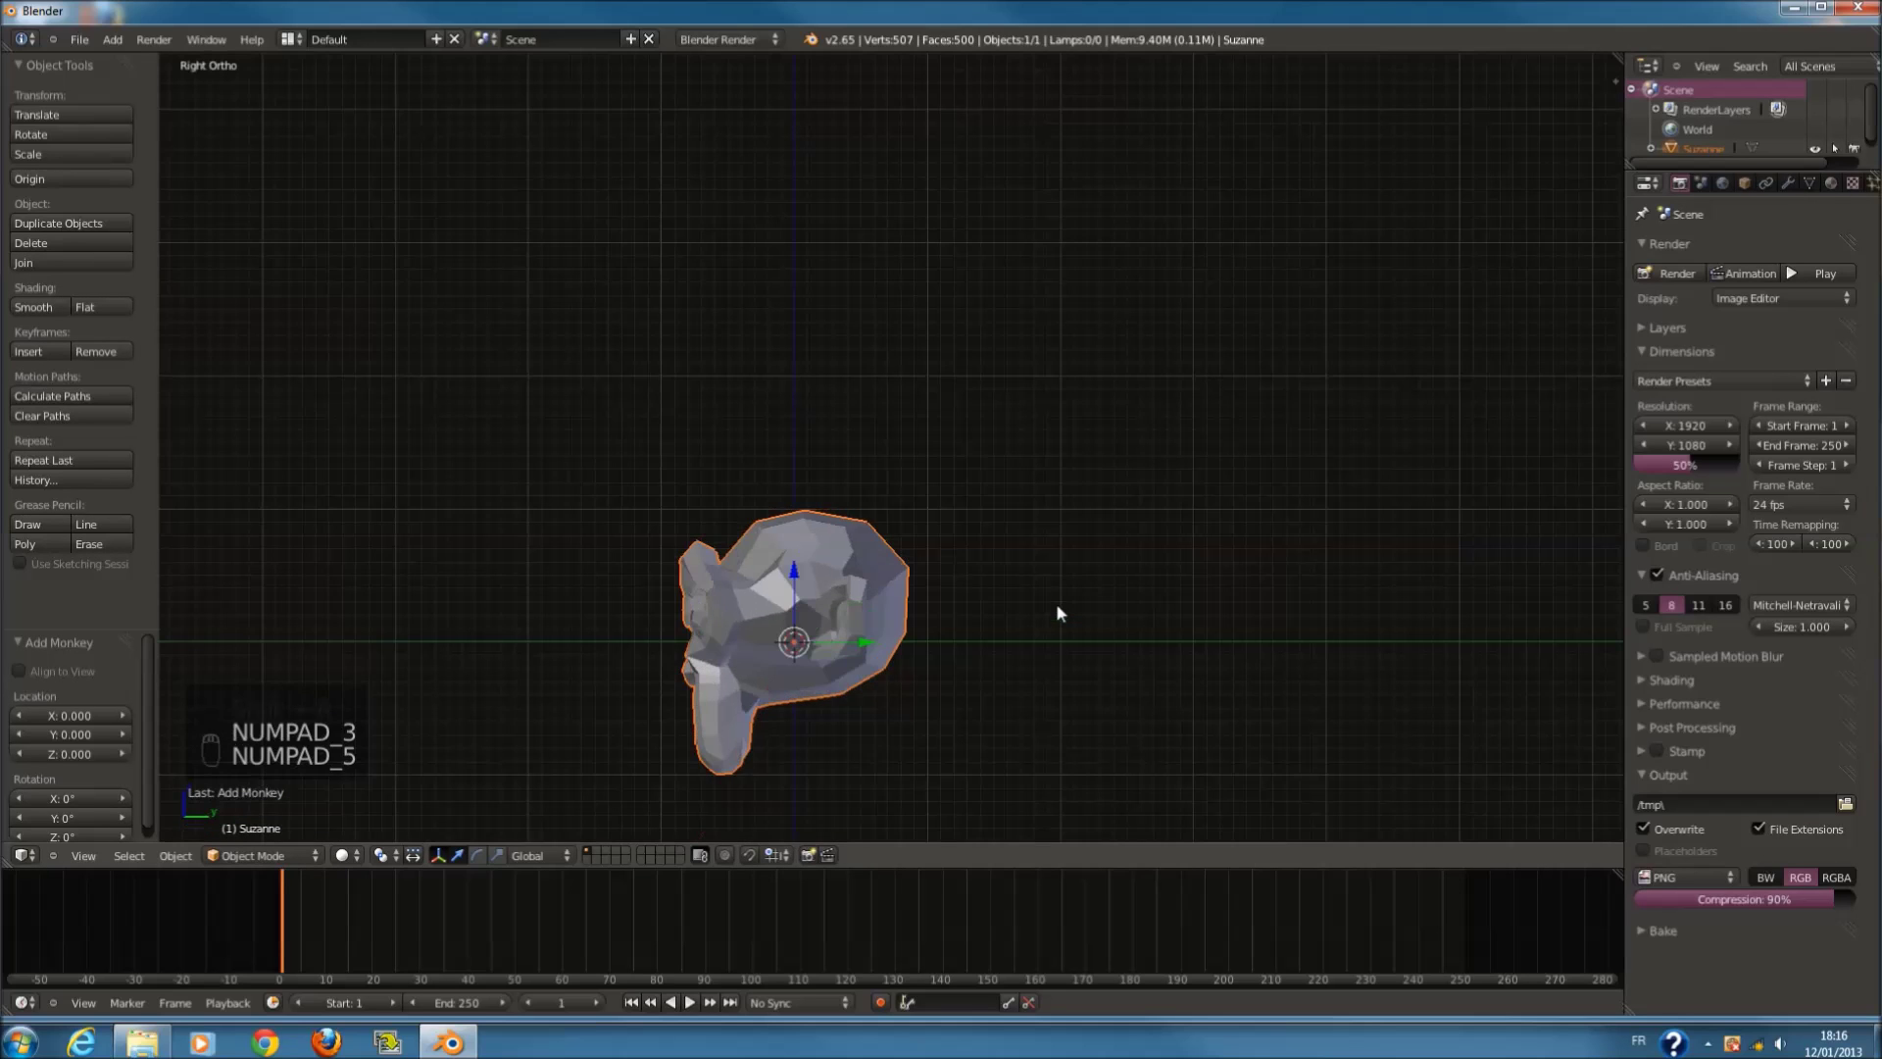
key("r")
left_click(1186, 645)
Step: Apply subdivision level 2 and smooth shading to the monkey head
key("ctrl+2")
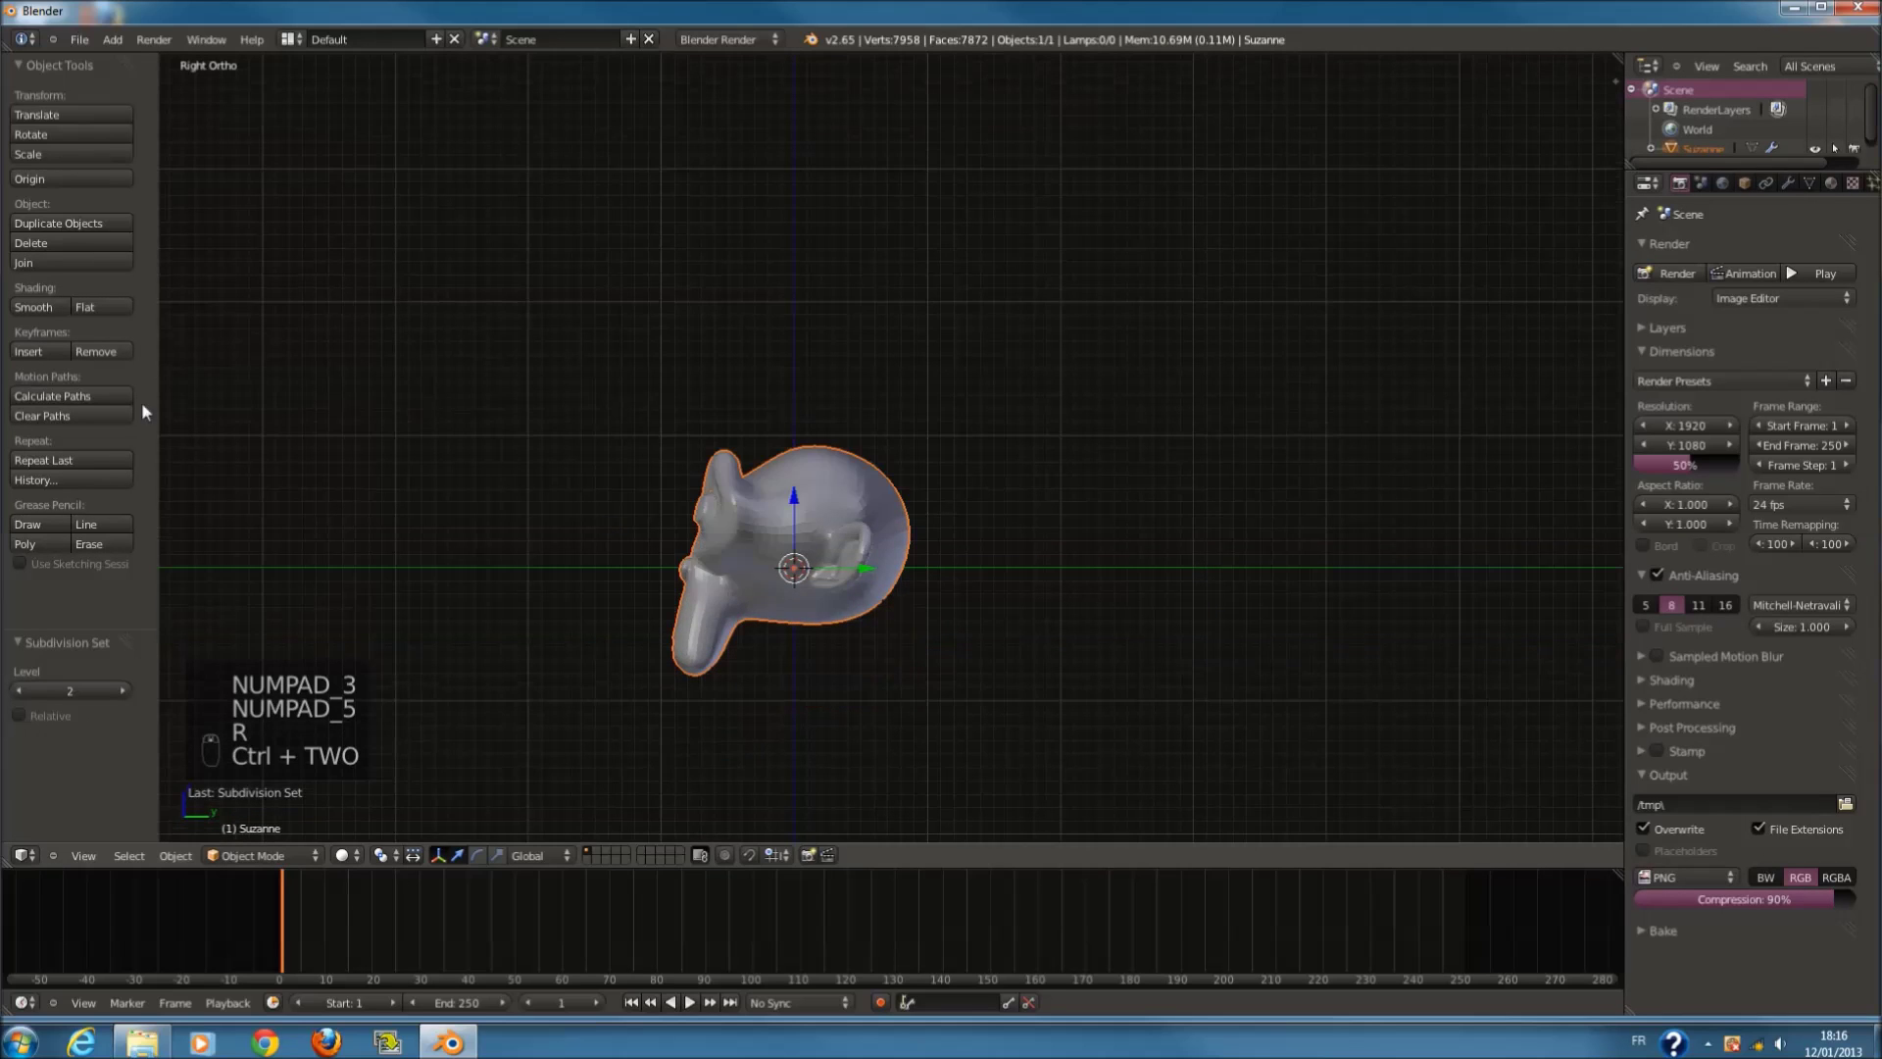
left_click(33, 307)
scroll(1202, 491, "up", 3)
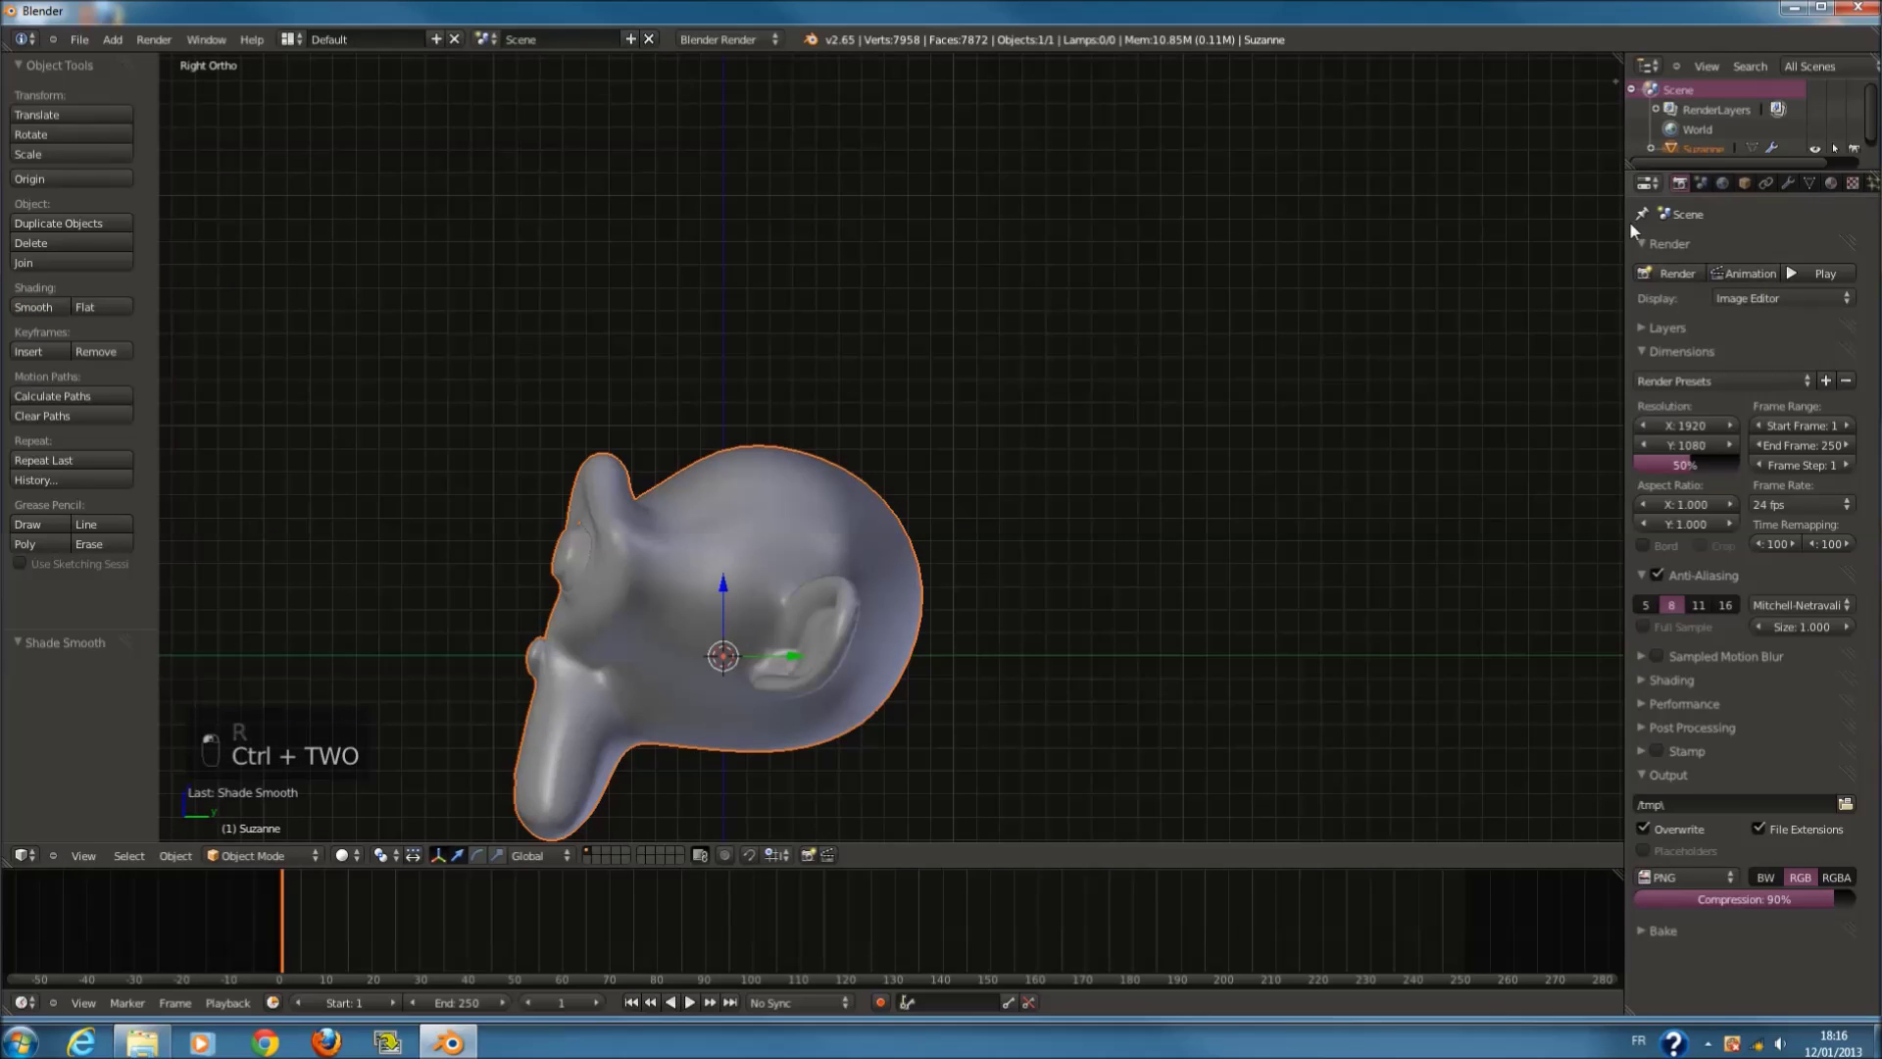
Step: Widen the properties area and create a material named SUZANE on the monkey head
left_click_drag(1623, 217, 1383, 208)
left_click(1596, 181)
left_click(1537, 286)
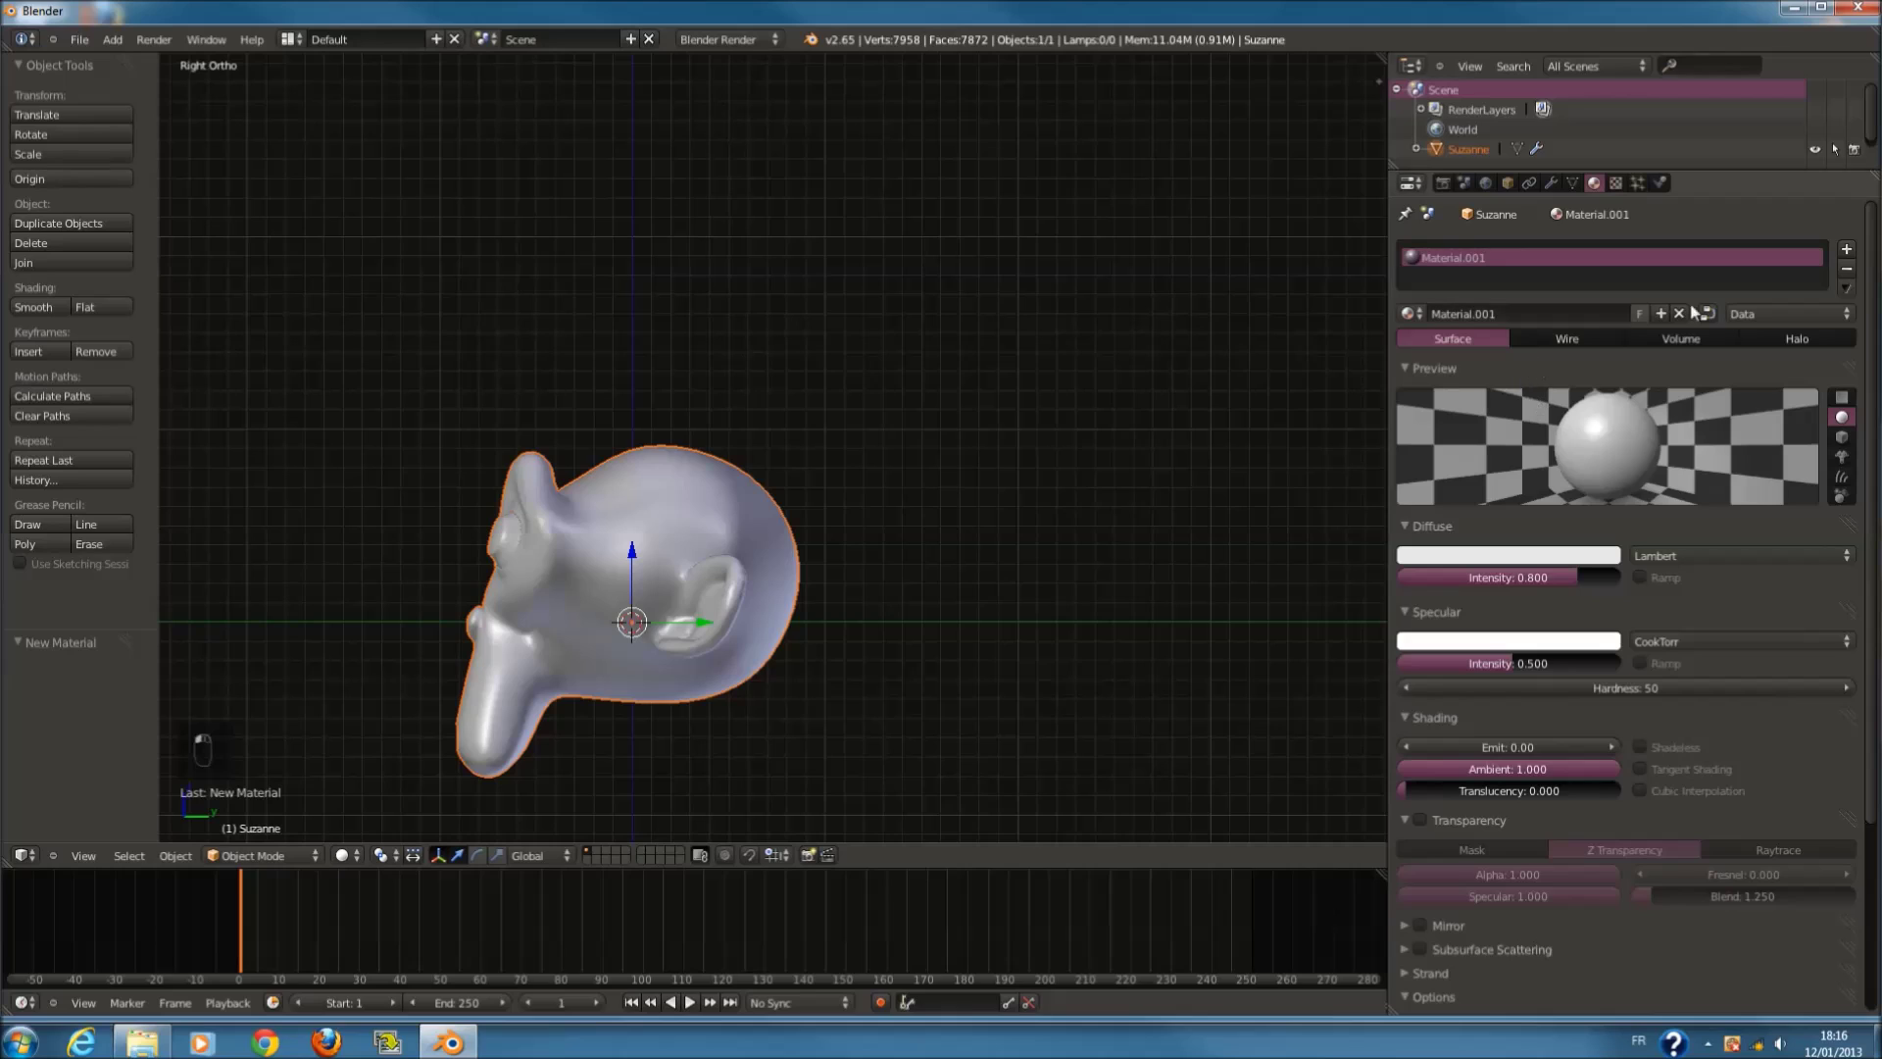
left_click(1548, 312)
type("s")
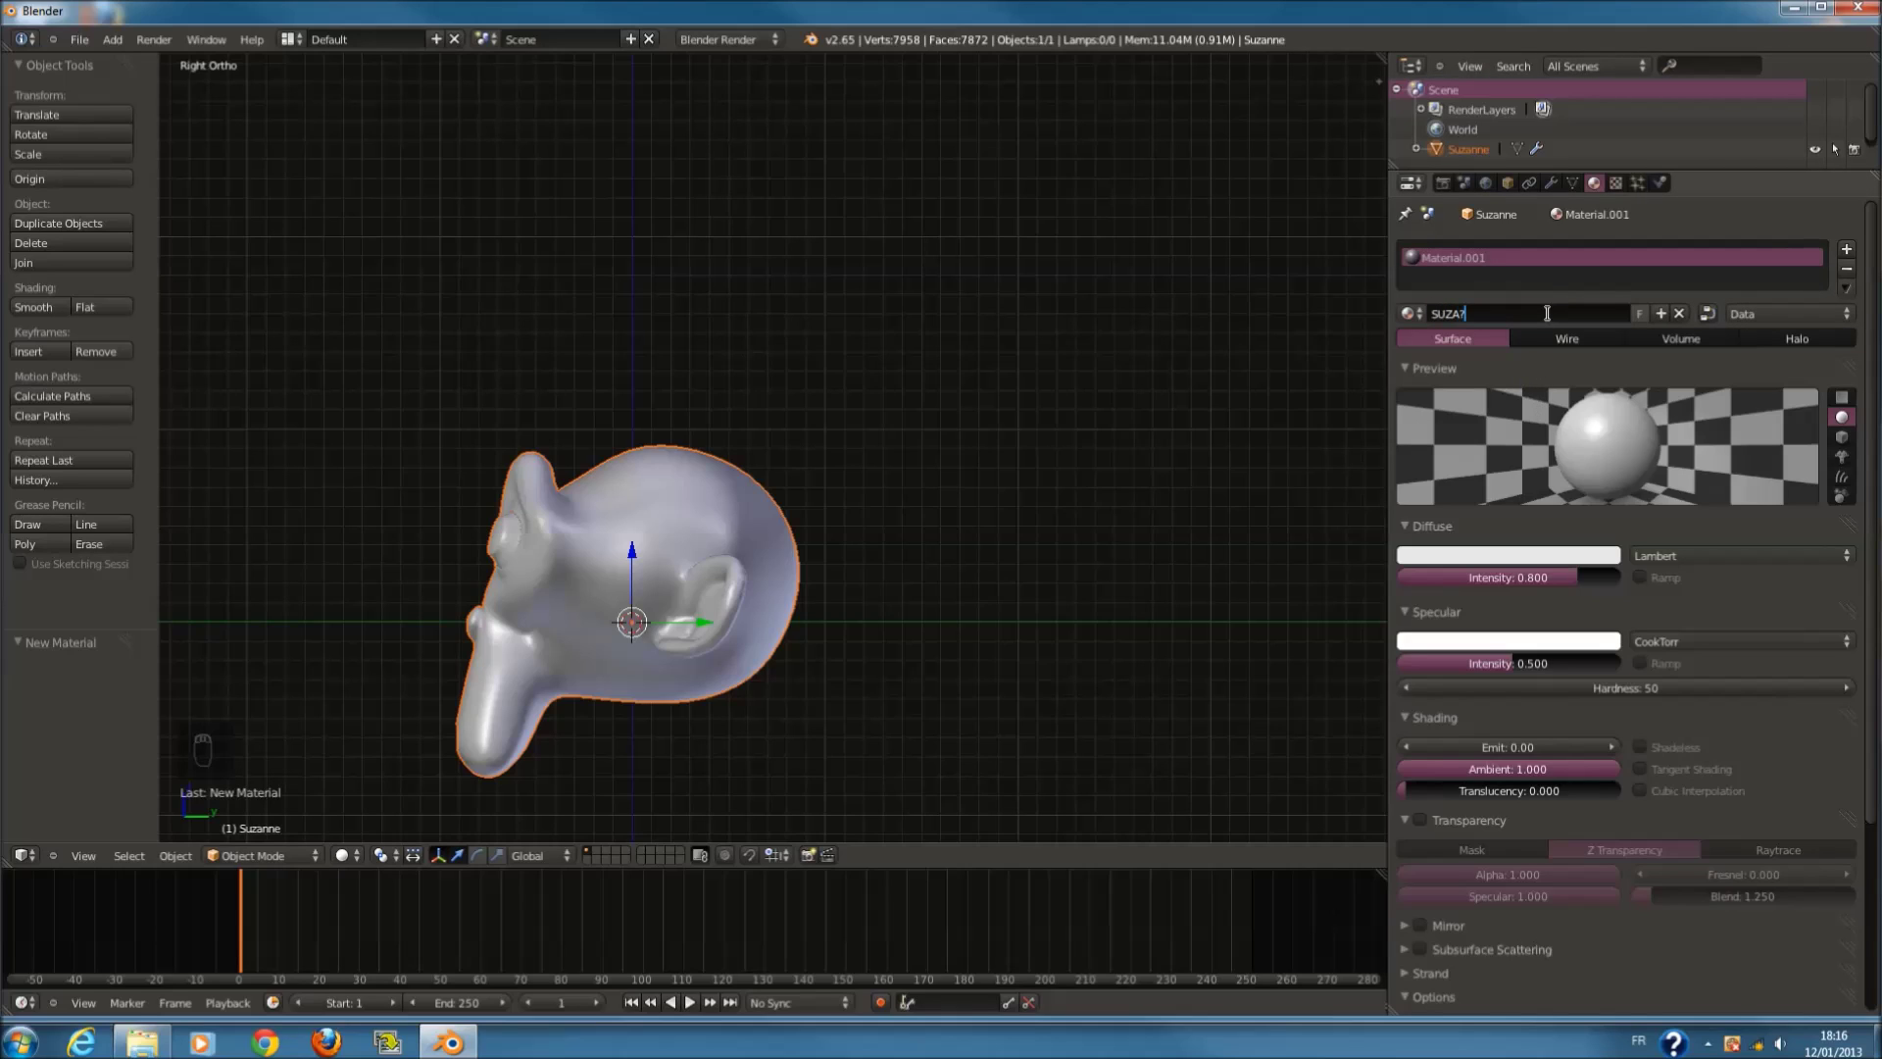
type("UZANE")
key("Return")
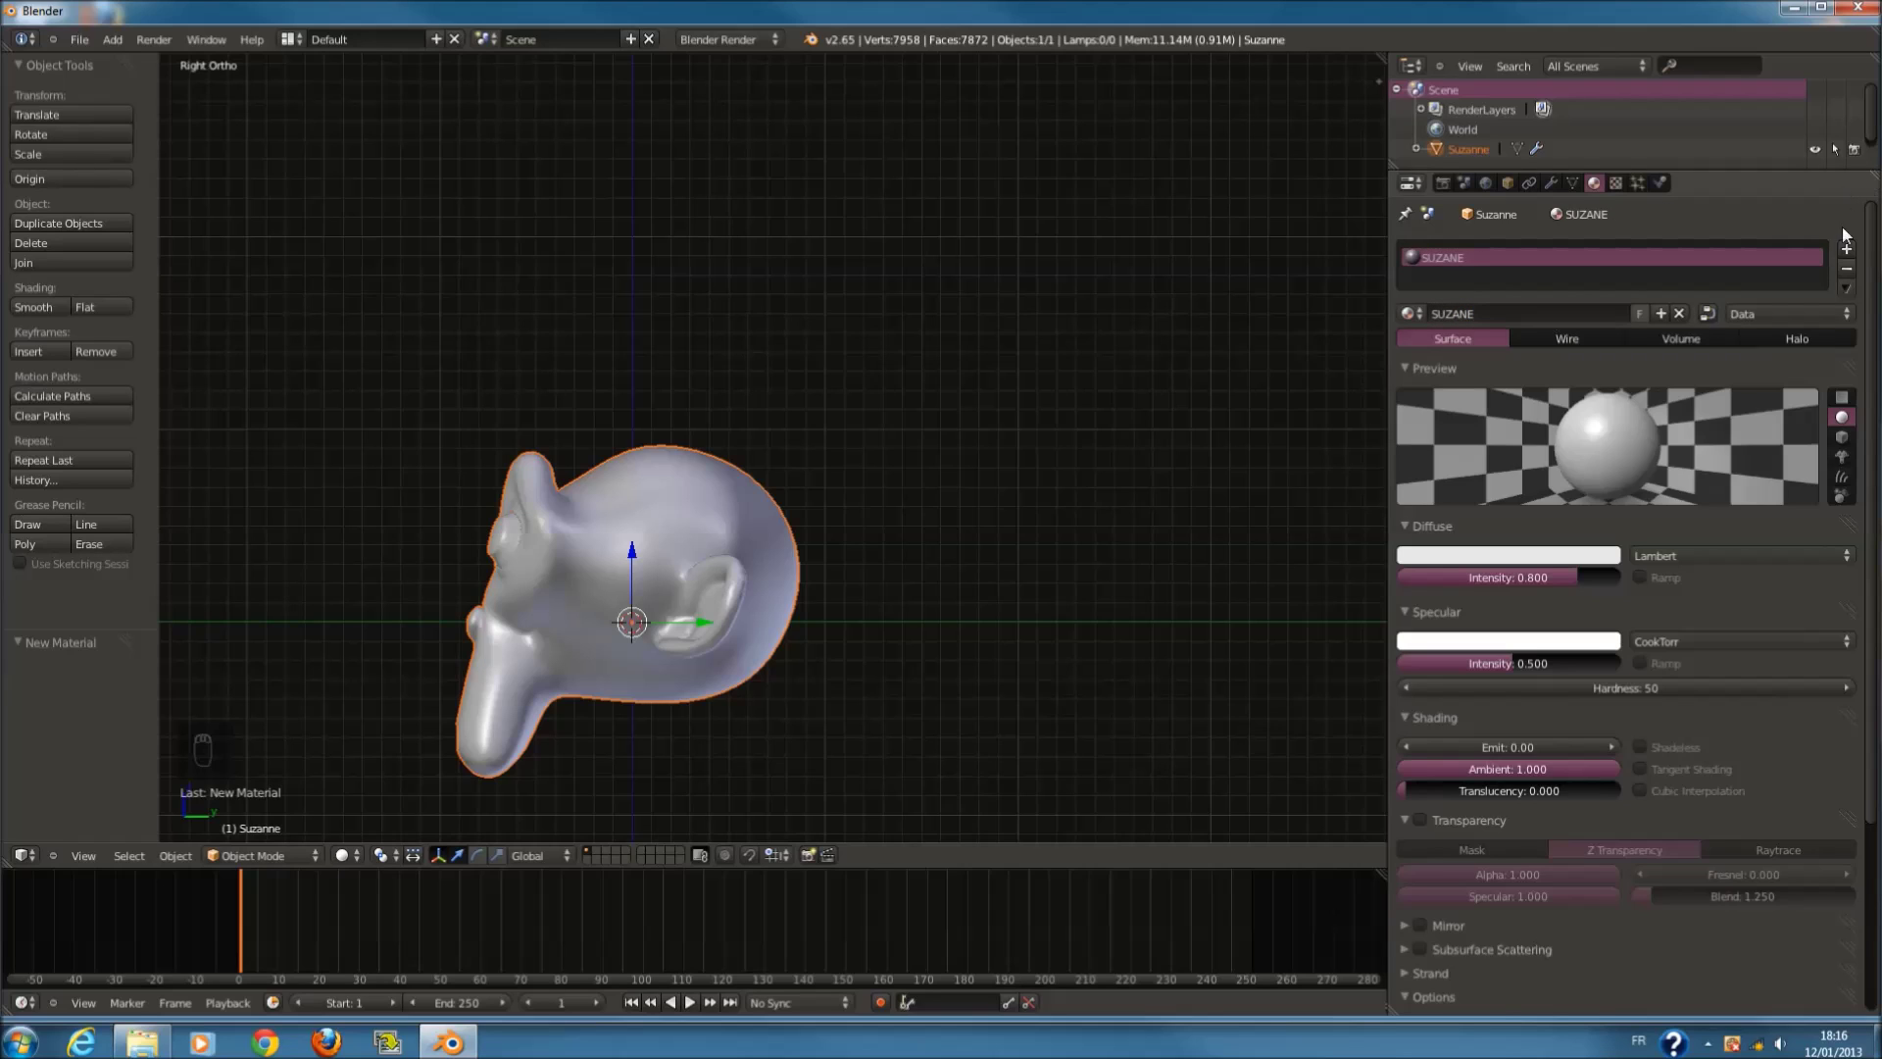
Step: Add a second material named CHEVEUX with a blue diffuse colour and a specular intensity of 0.000
left_click(1846, 249)
left_click(1520, 321)
left_click(1498, 314)
type("c")
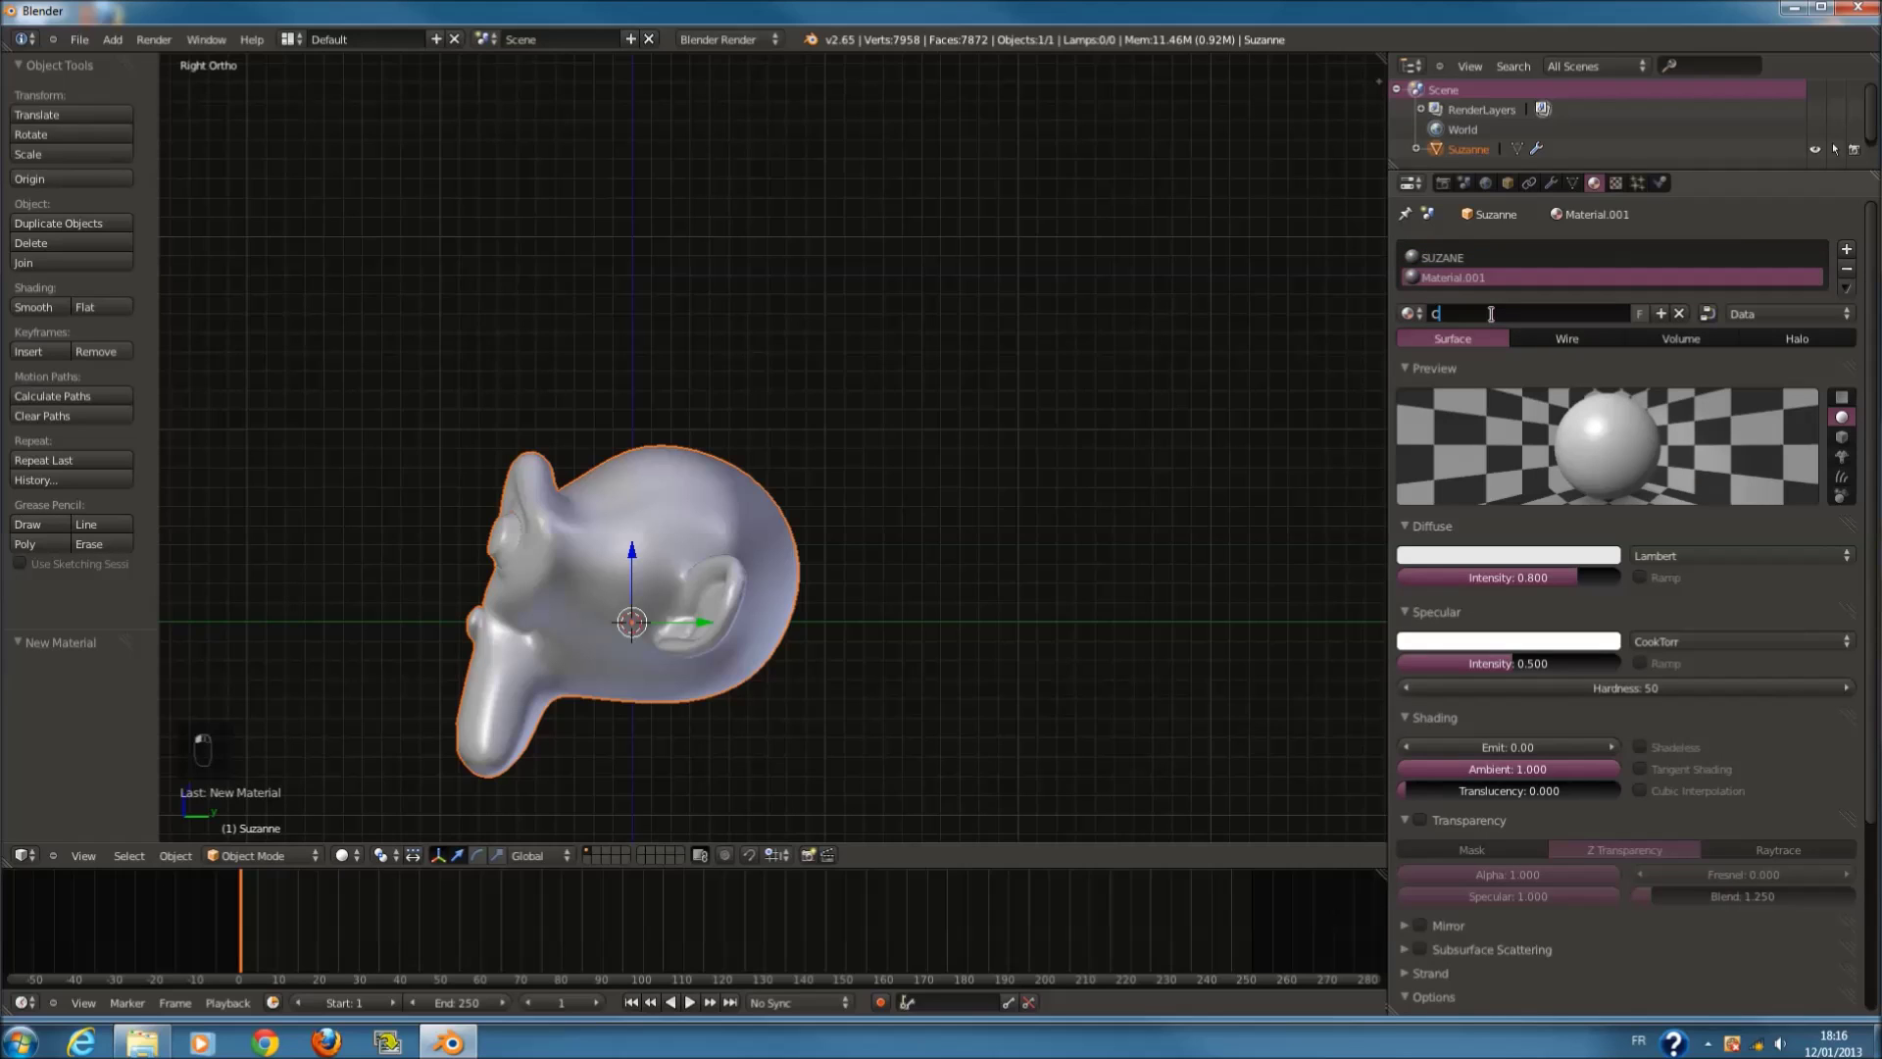
type("HEVEUX")
key("Return")
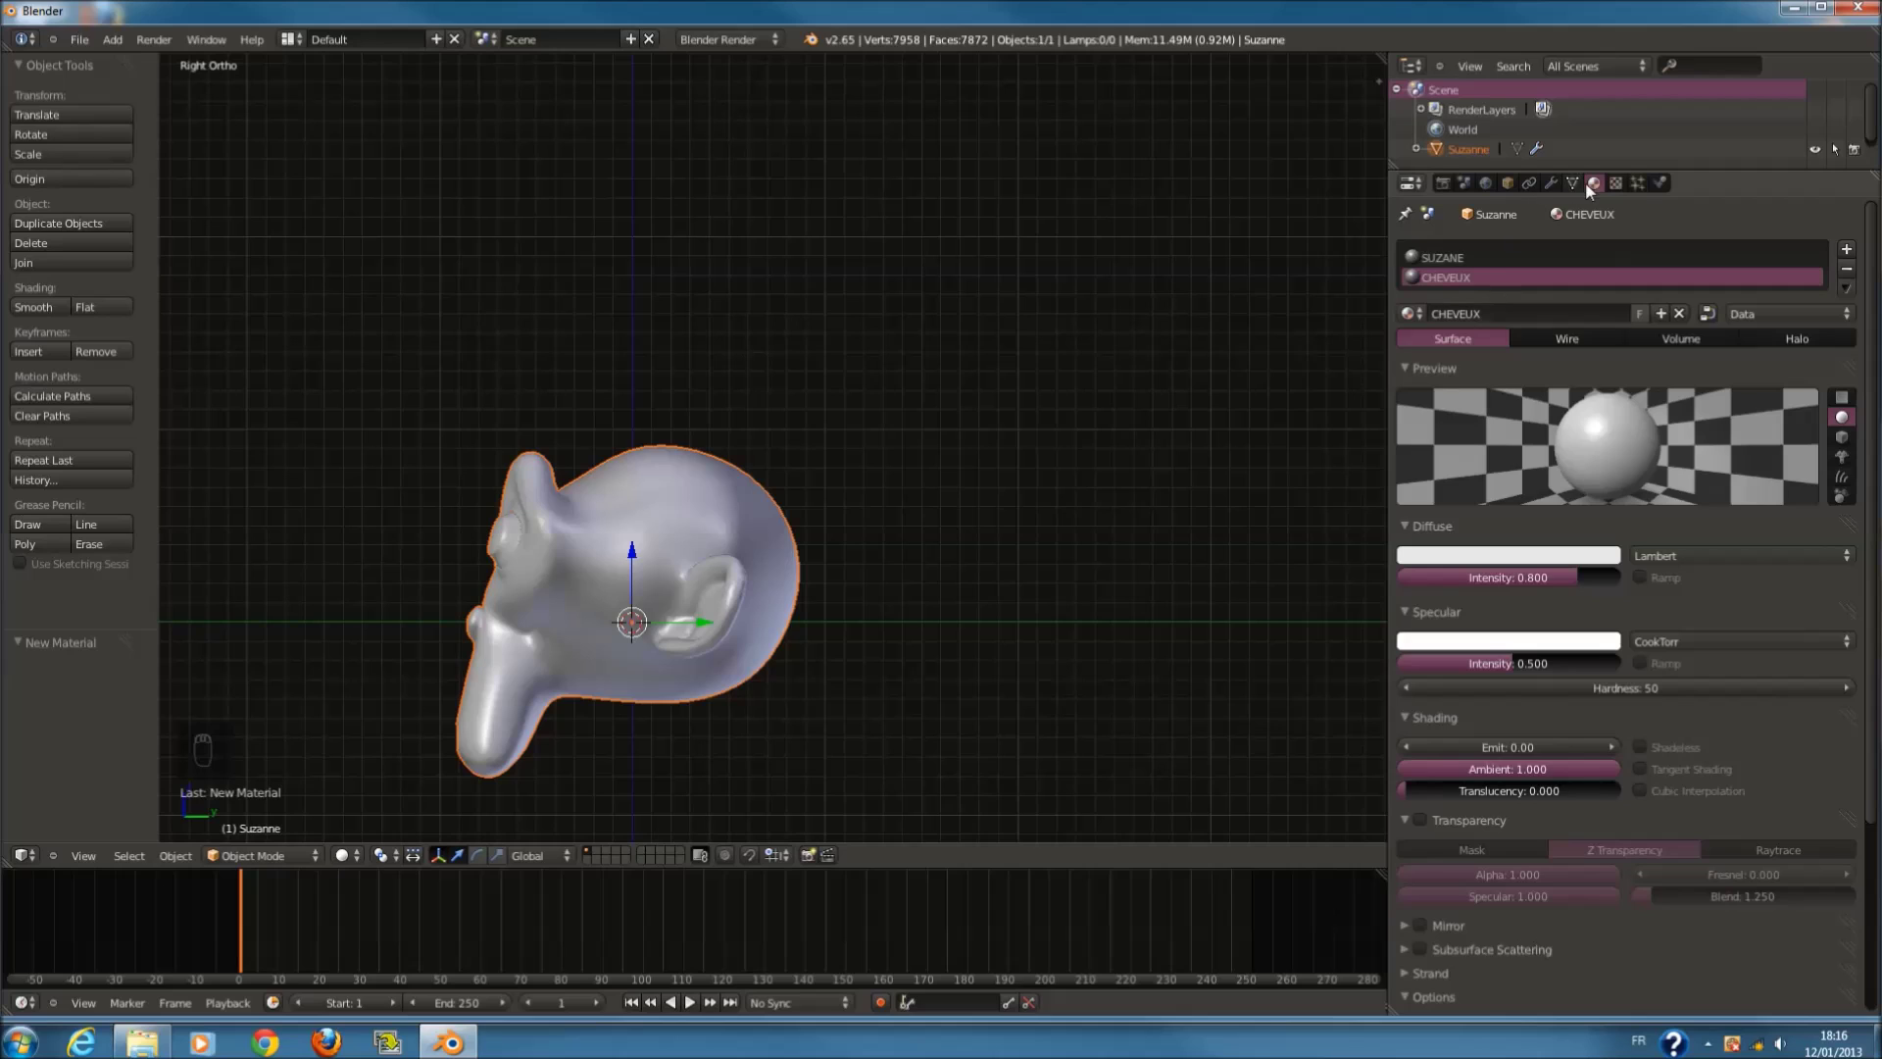
left_click(1542, 556)
left_click(1525, 305)
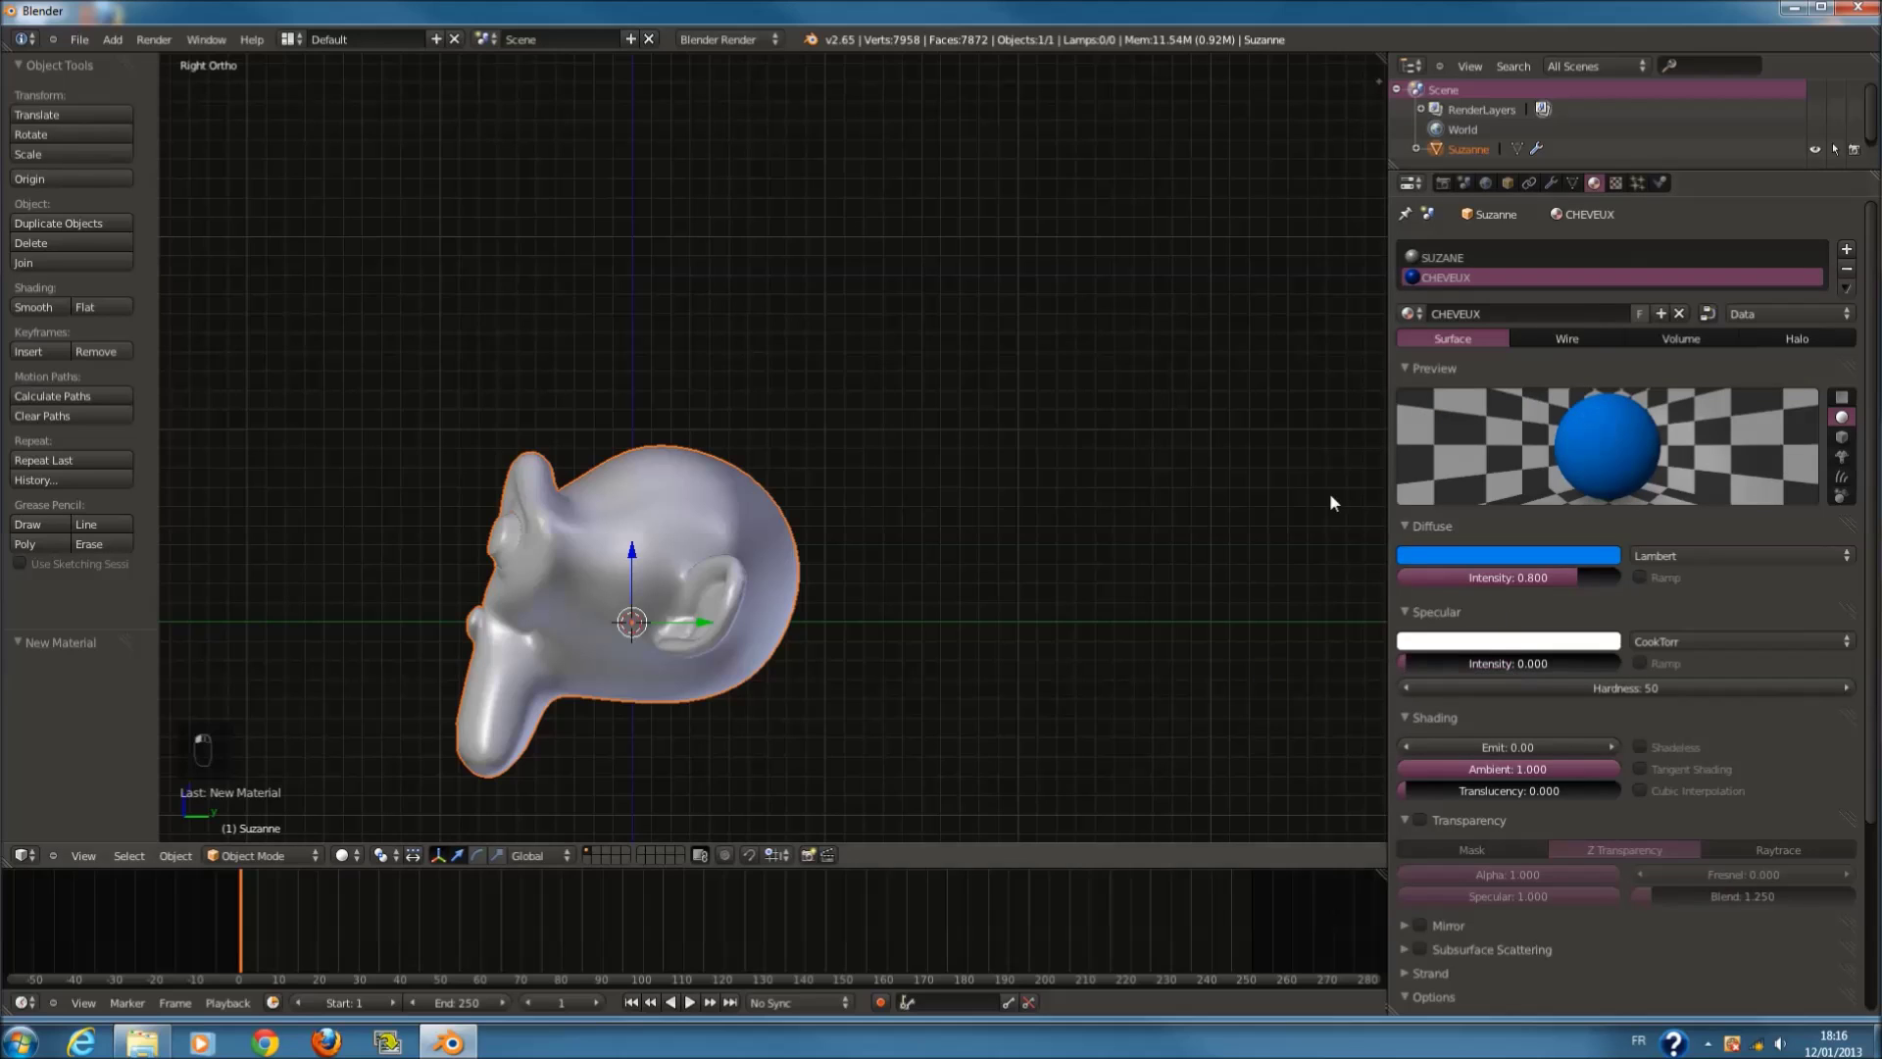
Step: Add a particle system of type Hair to the monkey head
left_click(1617, 184)
left_click(1637, 184)
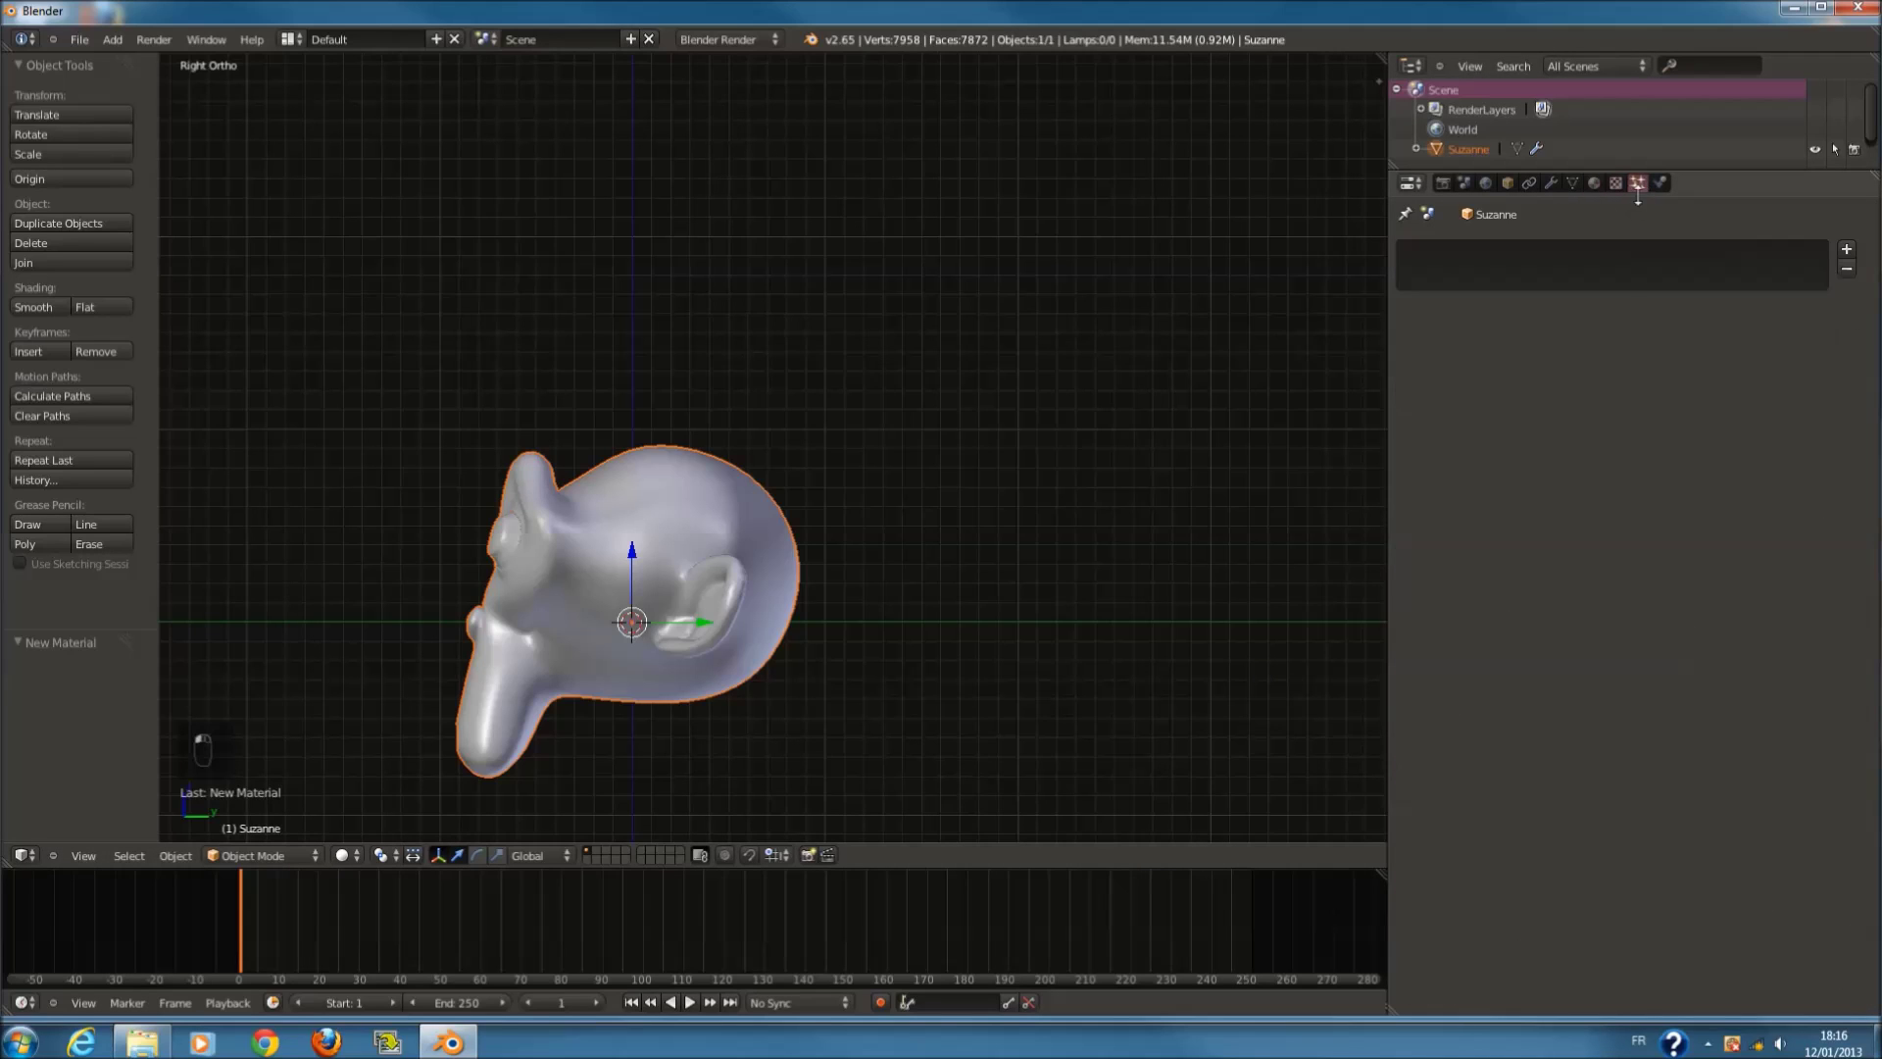
left_click(1848, 250)
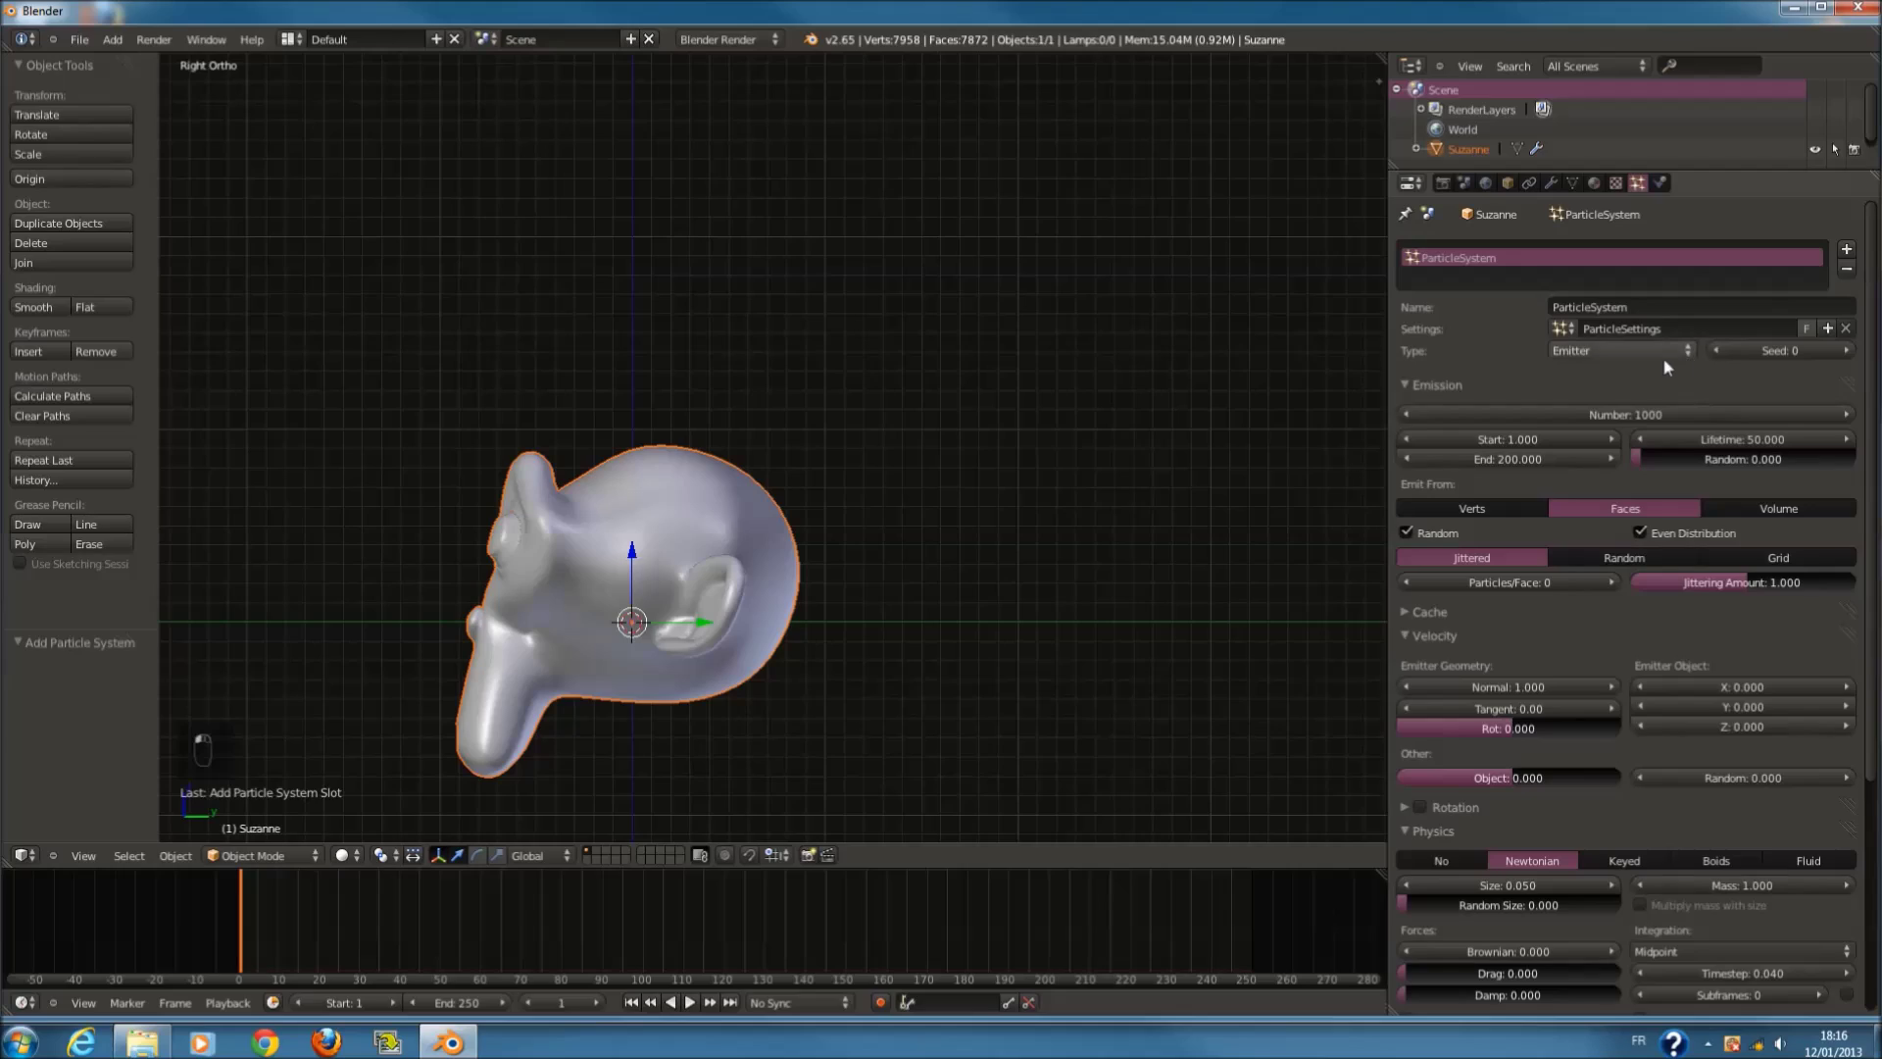
left_click(1627, 345)
left_click(1629, 300)
scroll(1222, 357, "down", 2)
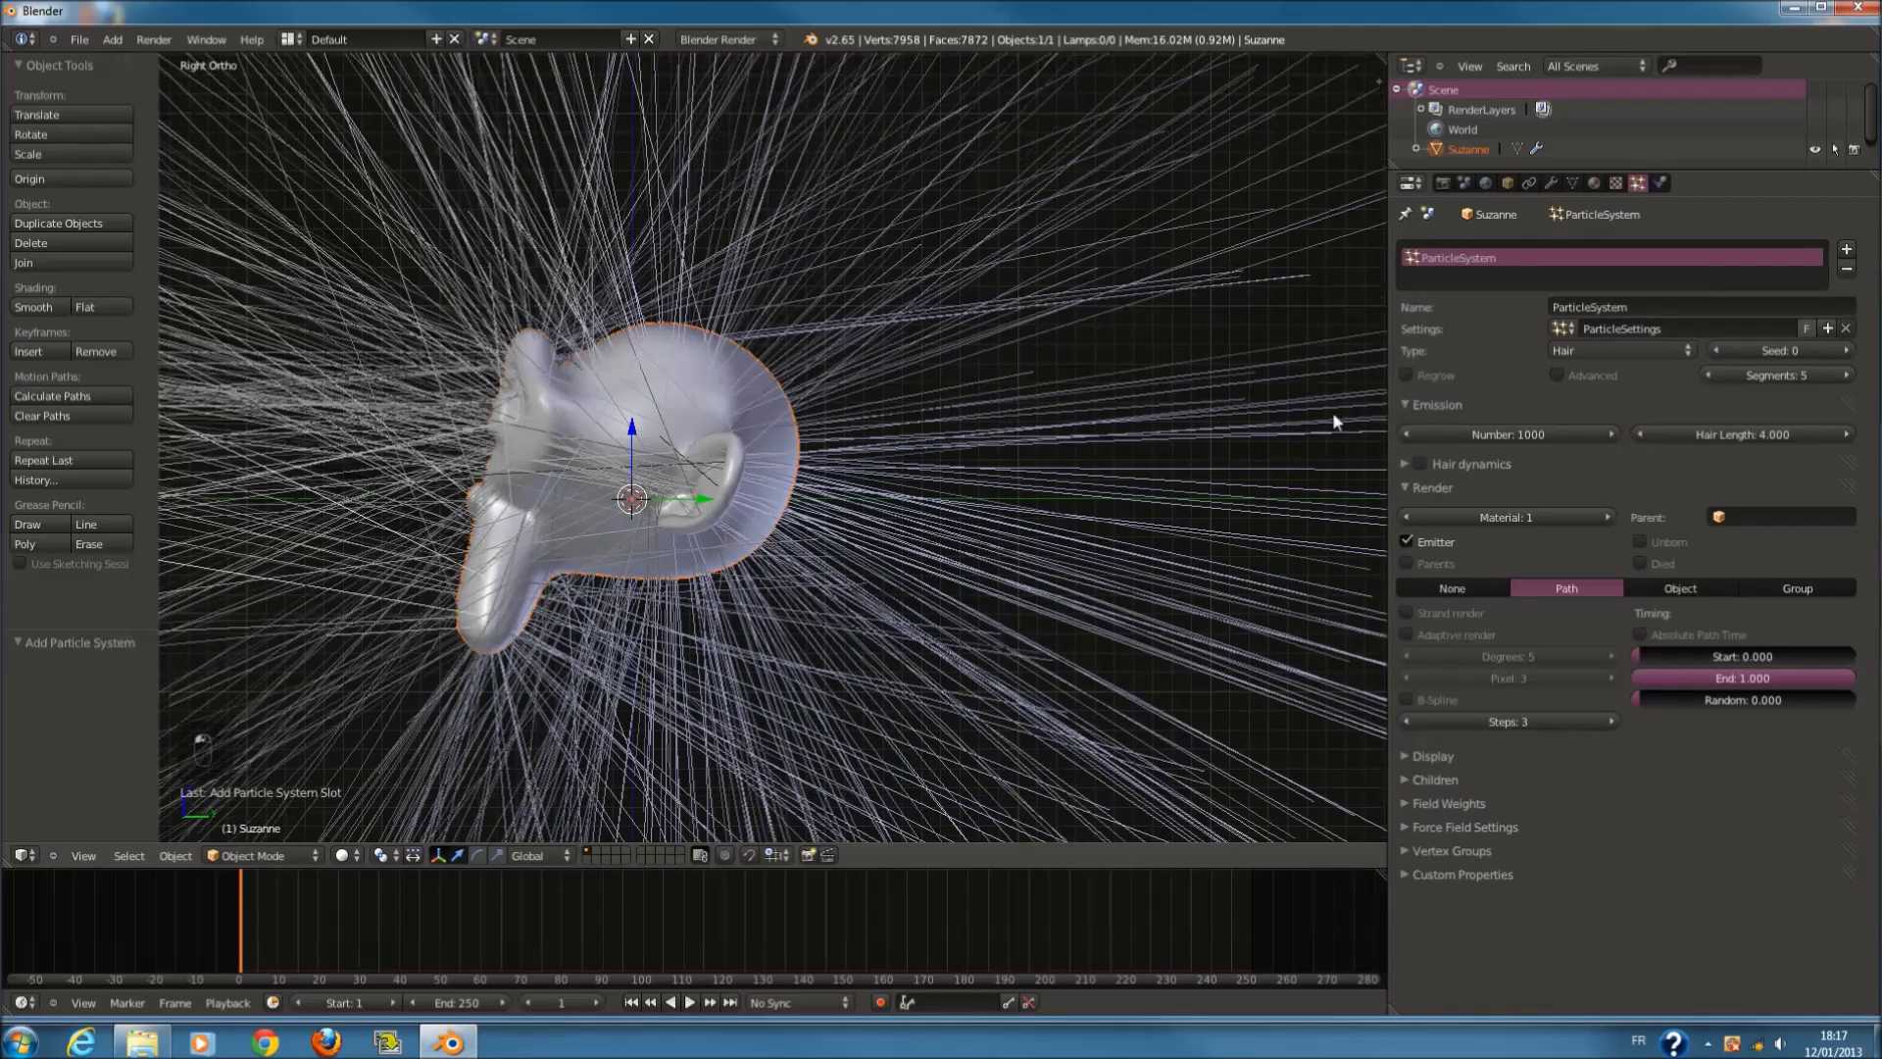
middle_click_drag(1068, 417, 1243, 395, "shift")
left_click(1408, 375)
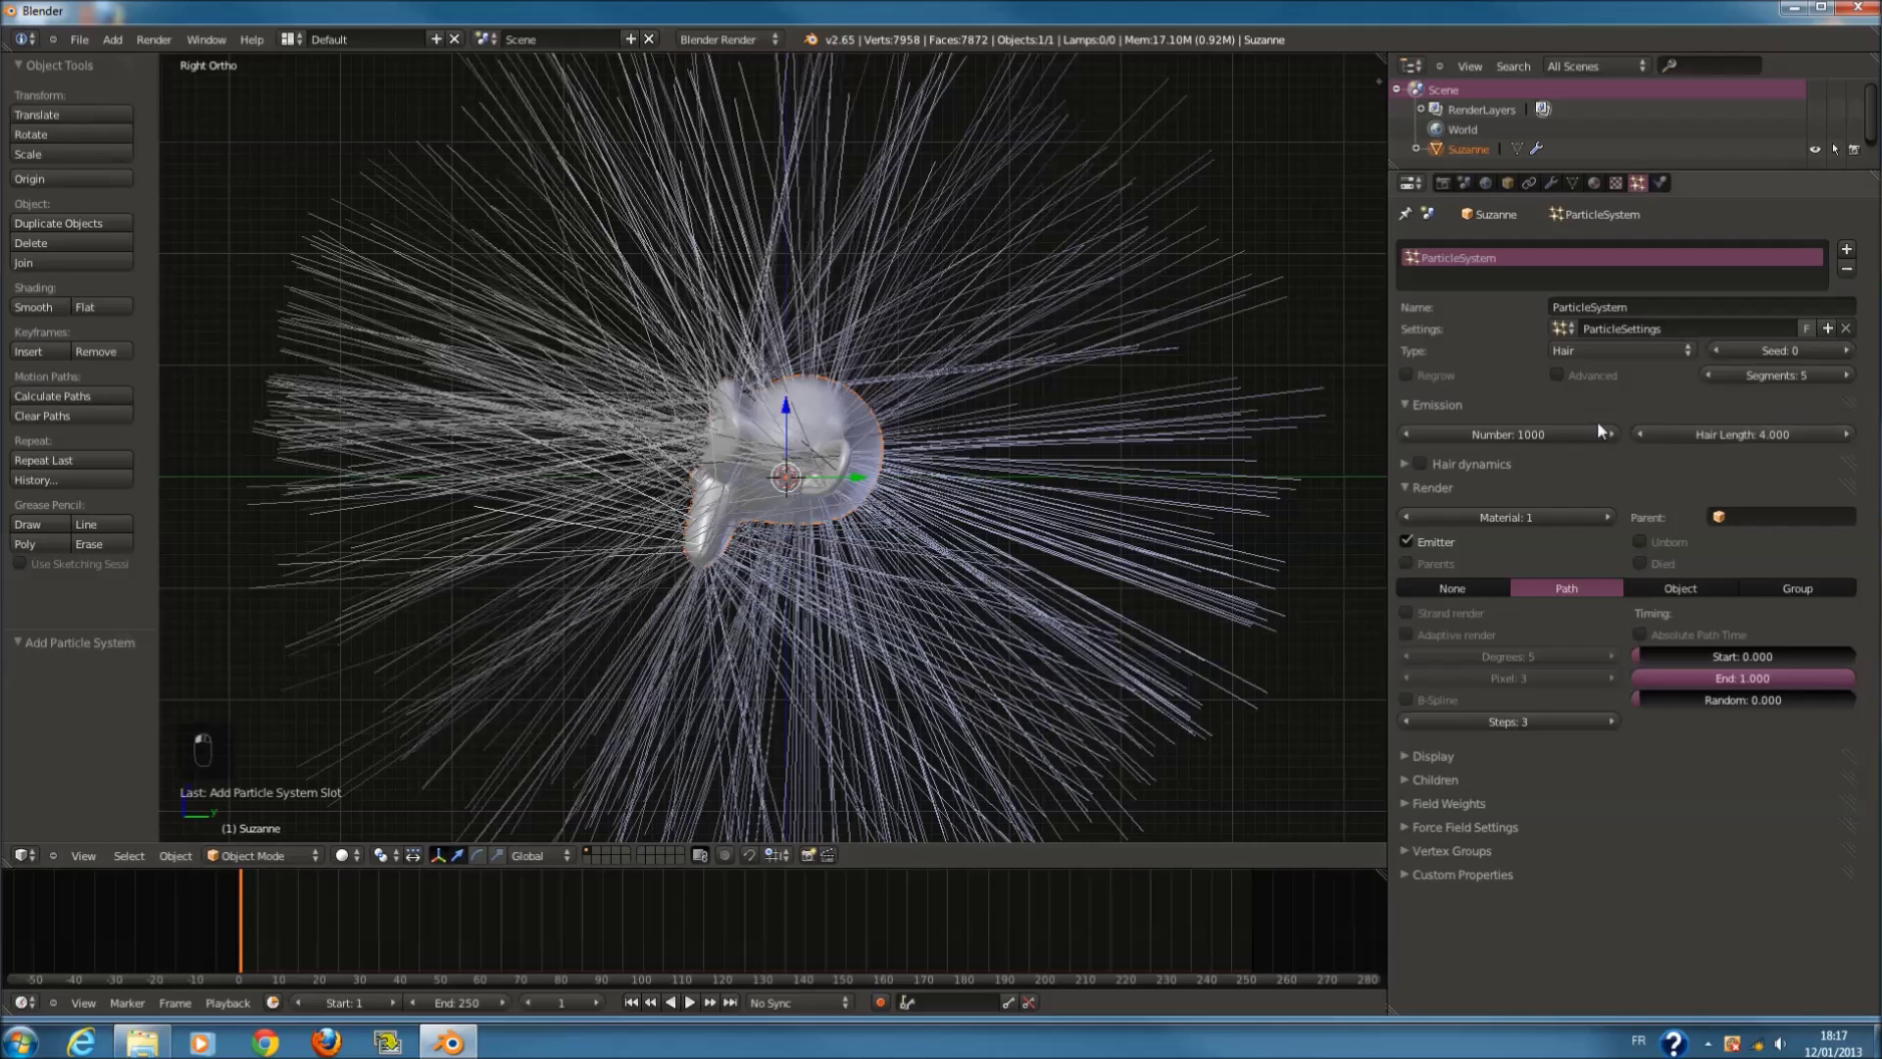
Step: Set the hair emission number to 0 and the hair length to 0.000
left_click_drag(1571, 432, 880, 520)
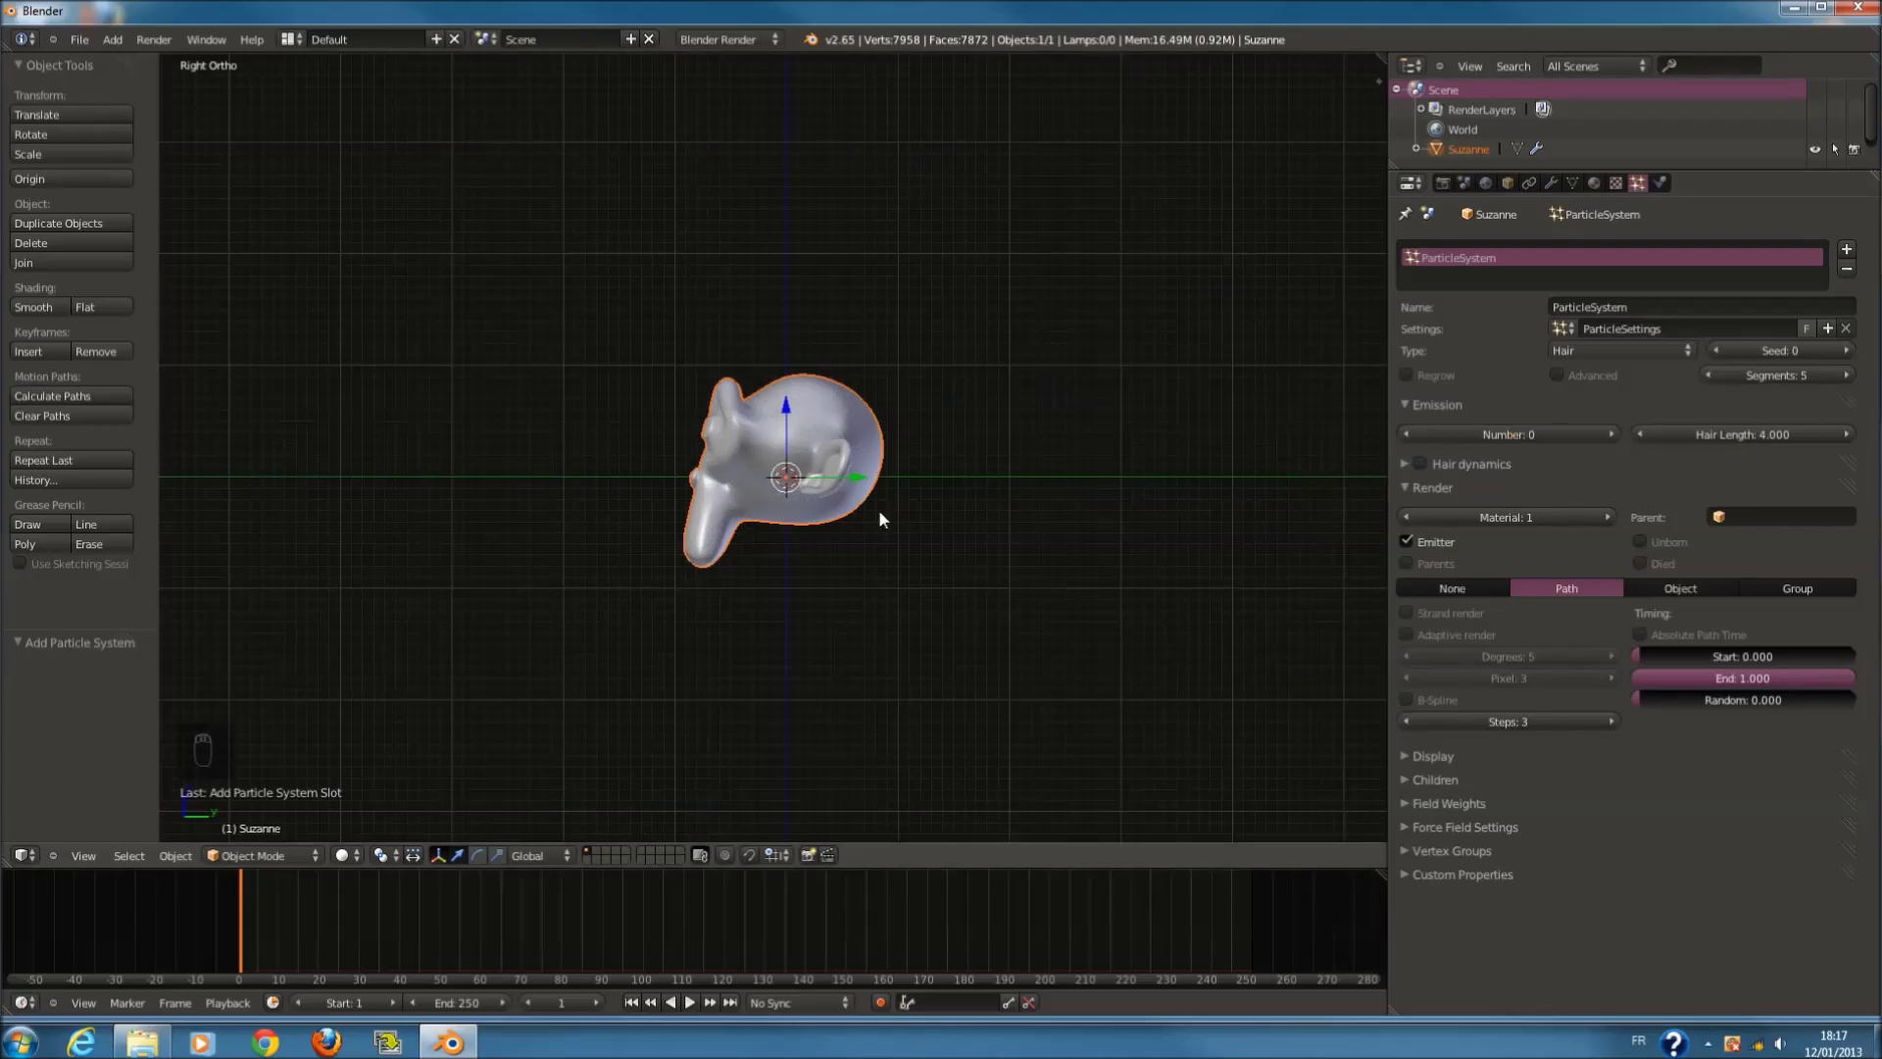
left_click_drag(1437, 435, 1618, 439)
left_click_drag(1816, 431, 1427, 495)
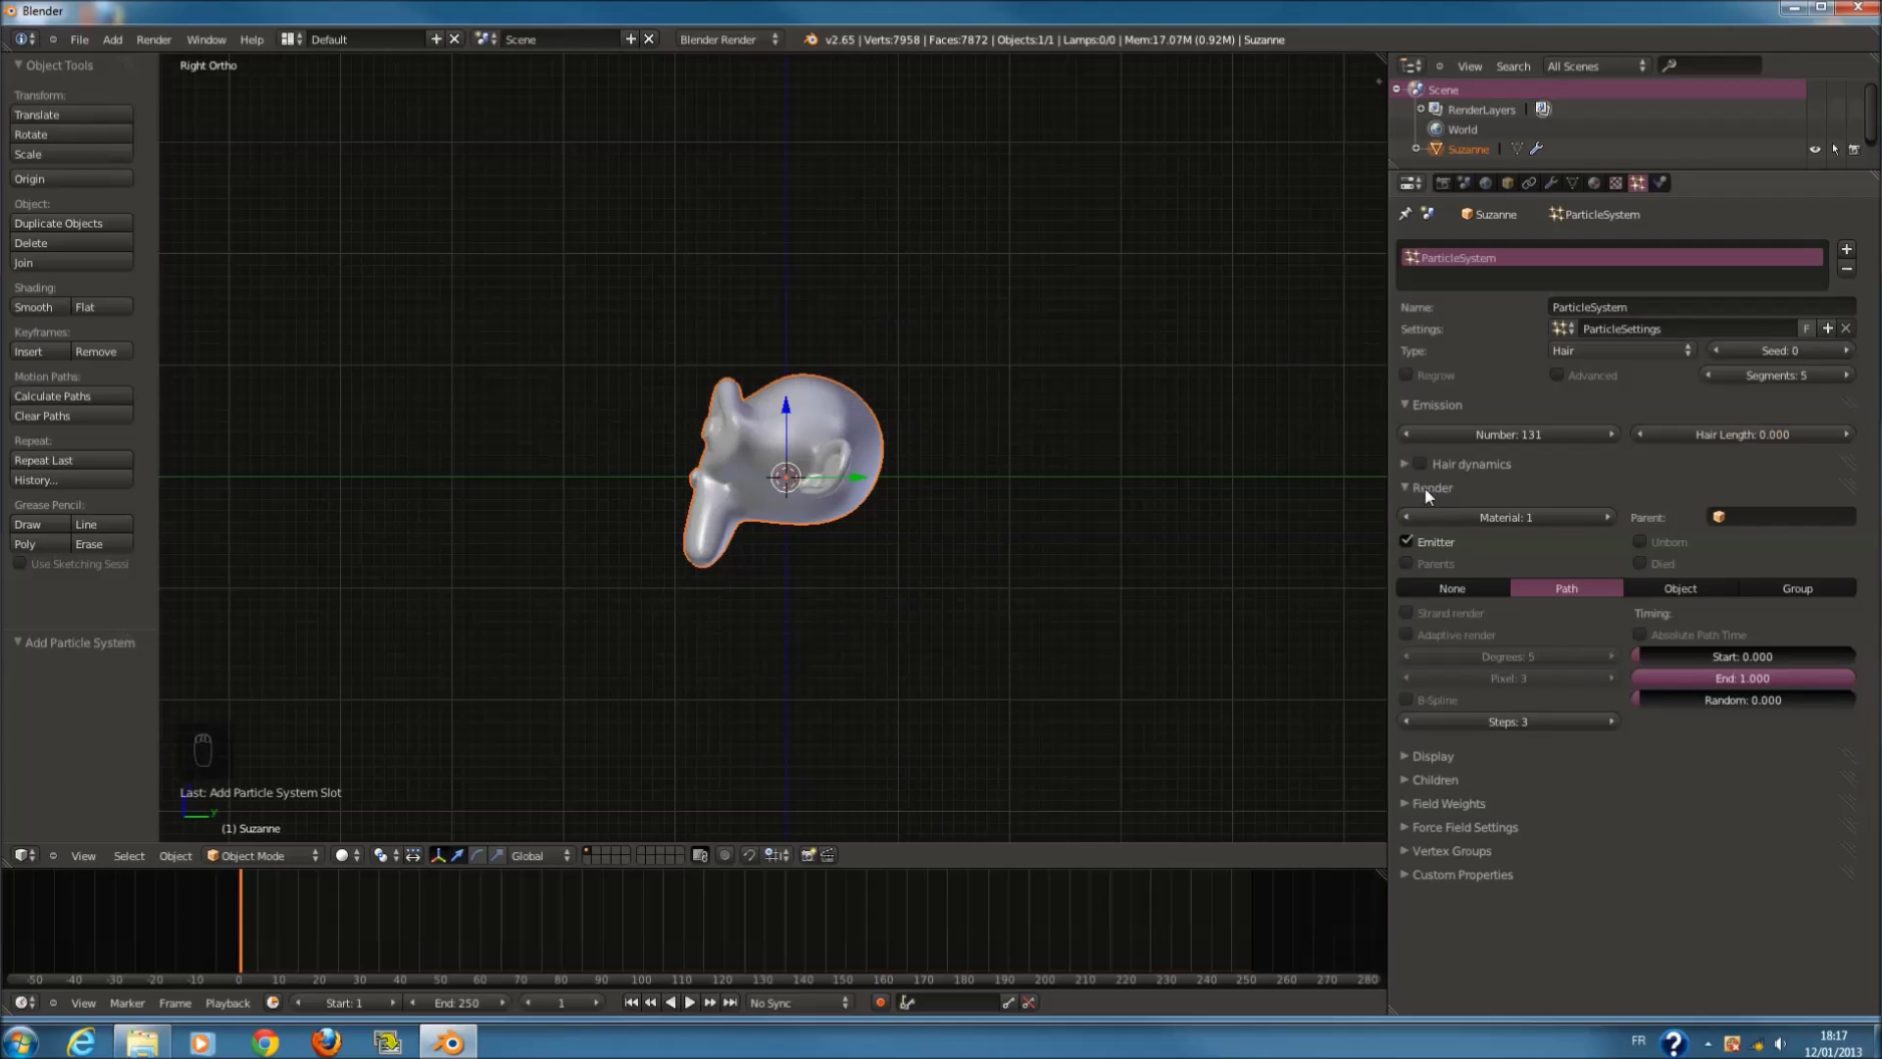
left_click_drag(1530, 434, 1181, 467)
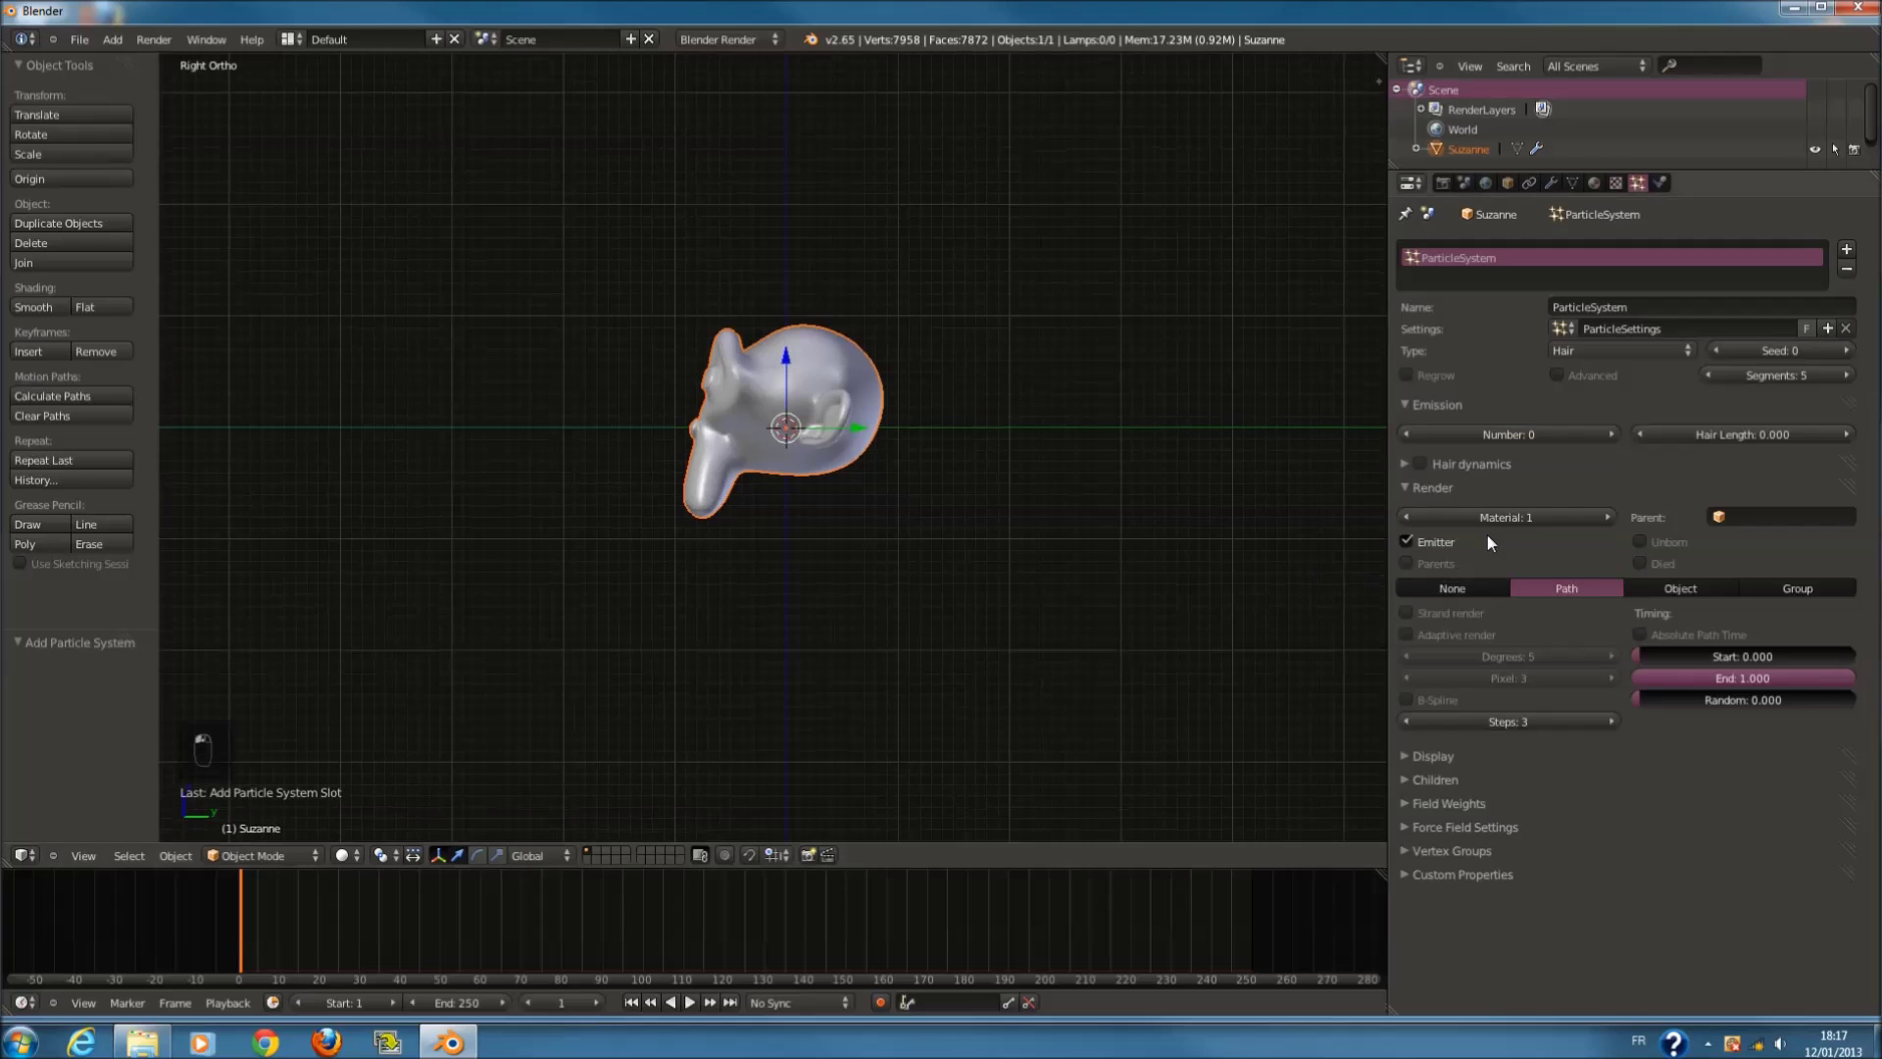
Step: Set the hair particles' render material to 2
left_click(1614, 516)
scroll(1039, 408, "up", 2)
middle_click_drag(1038, 408, 997, 567, "shift")
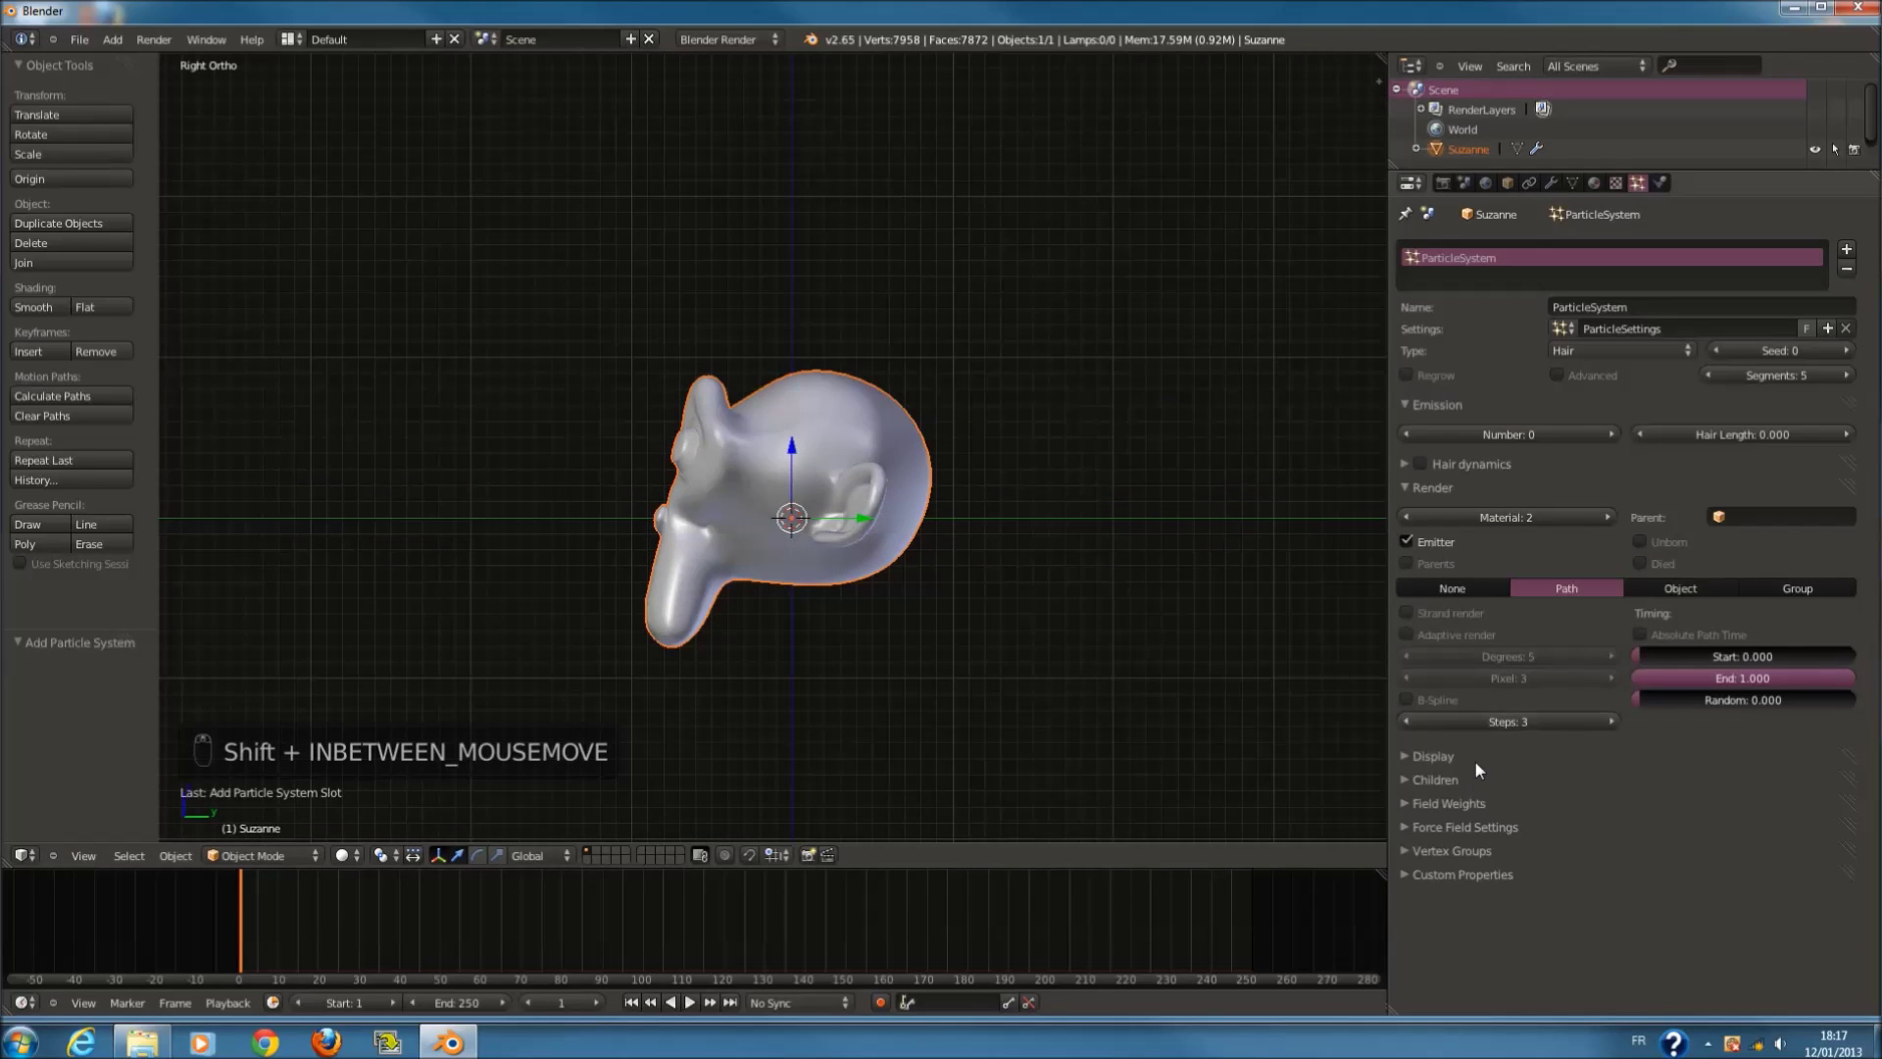
Step: Switch the monkey head to Particle Mode and choose the Add brush with a radius of 100
mouse_move(687, 637)
middle_mouse_down()
mouse_move(367, 714)
mouse_move(392, 784)
middle_mouse_up()
left_click(357, 855)
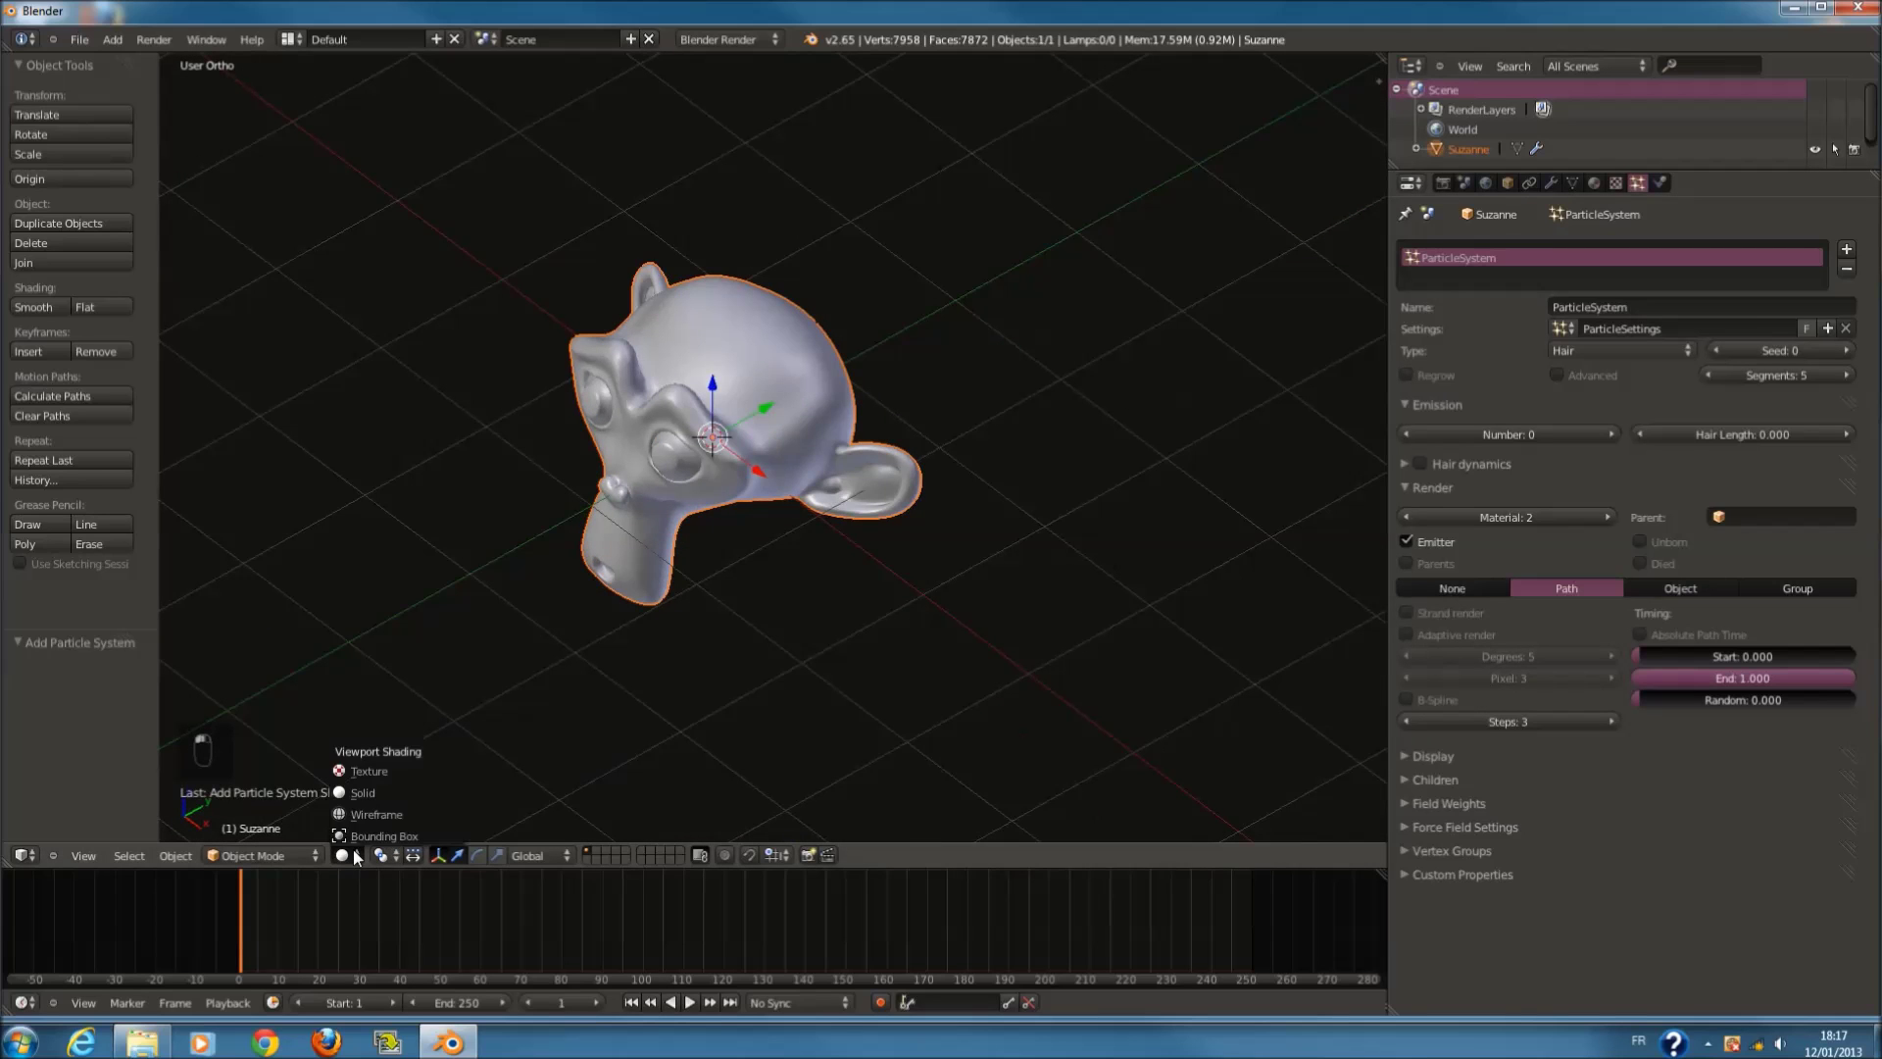
left_click(261, 855)
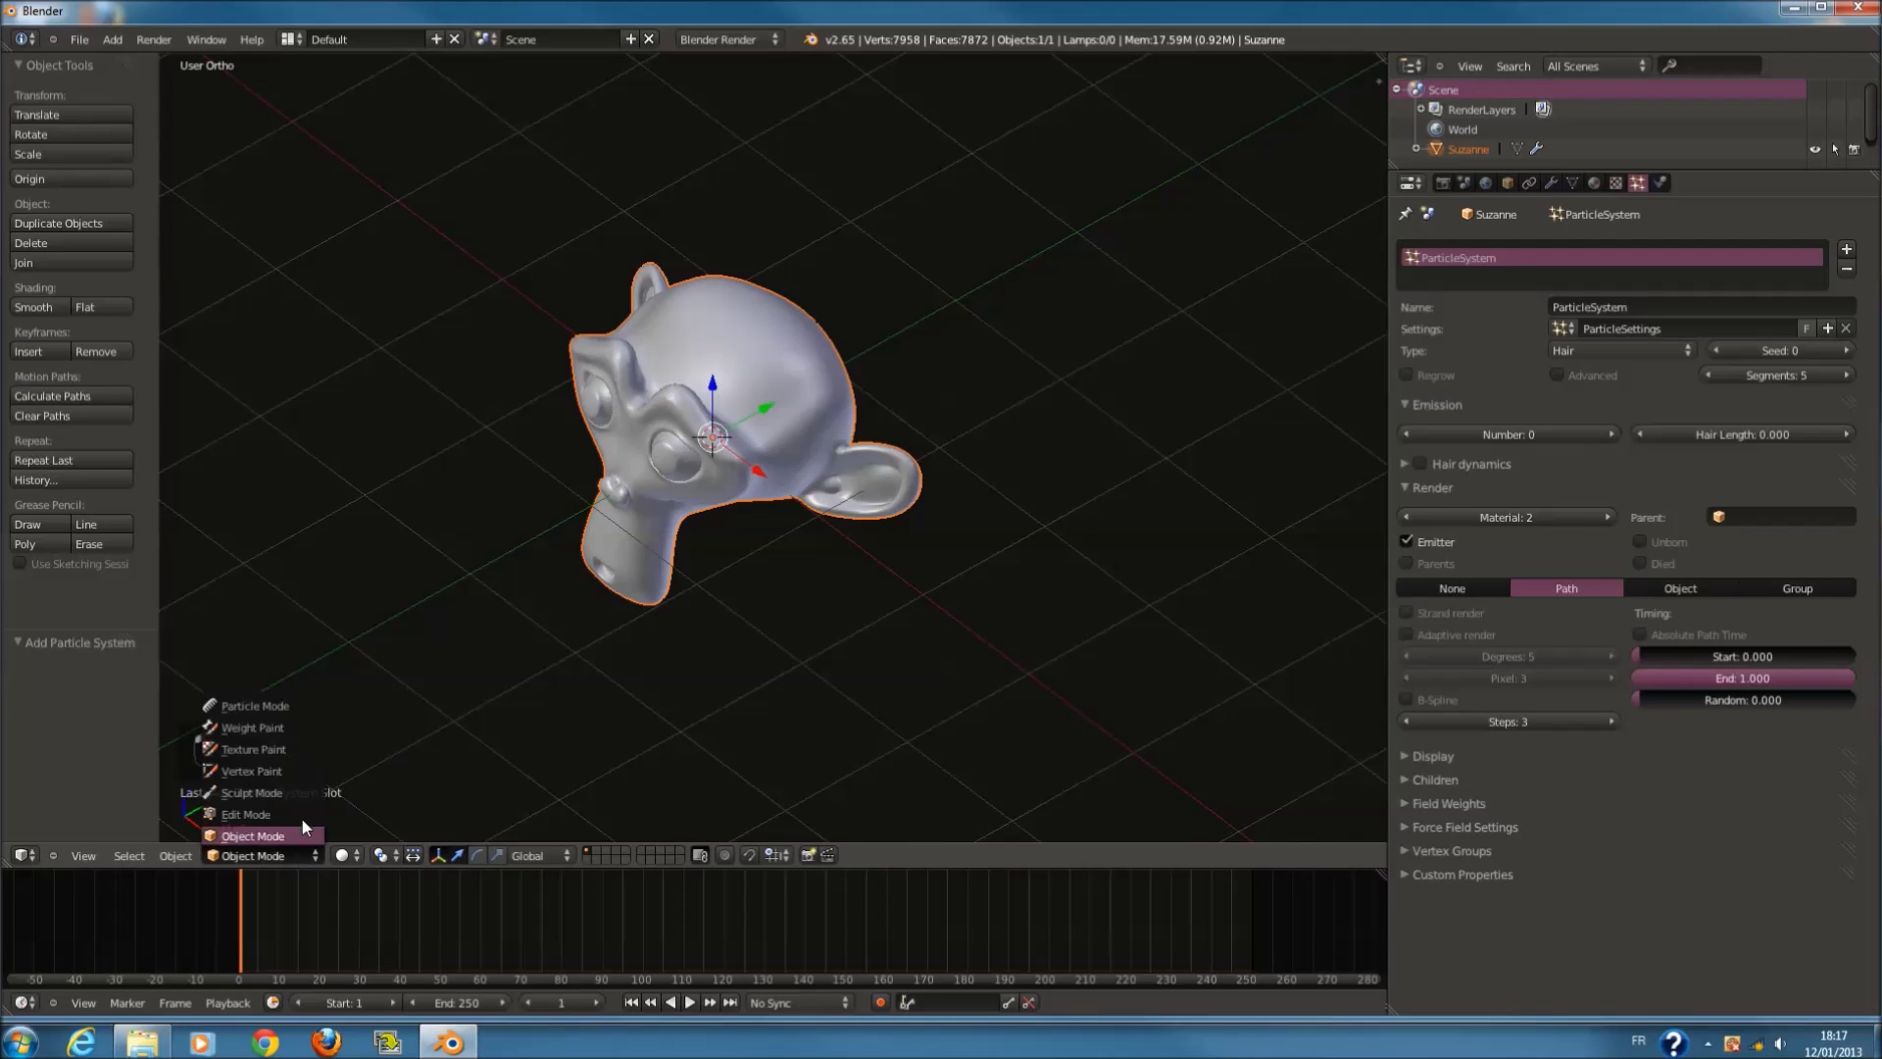
left_click(285, 715)
left_click(38, 155)
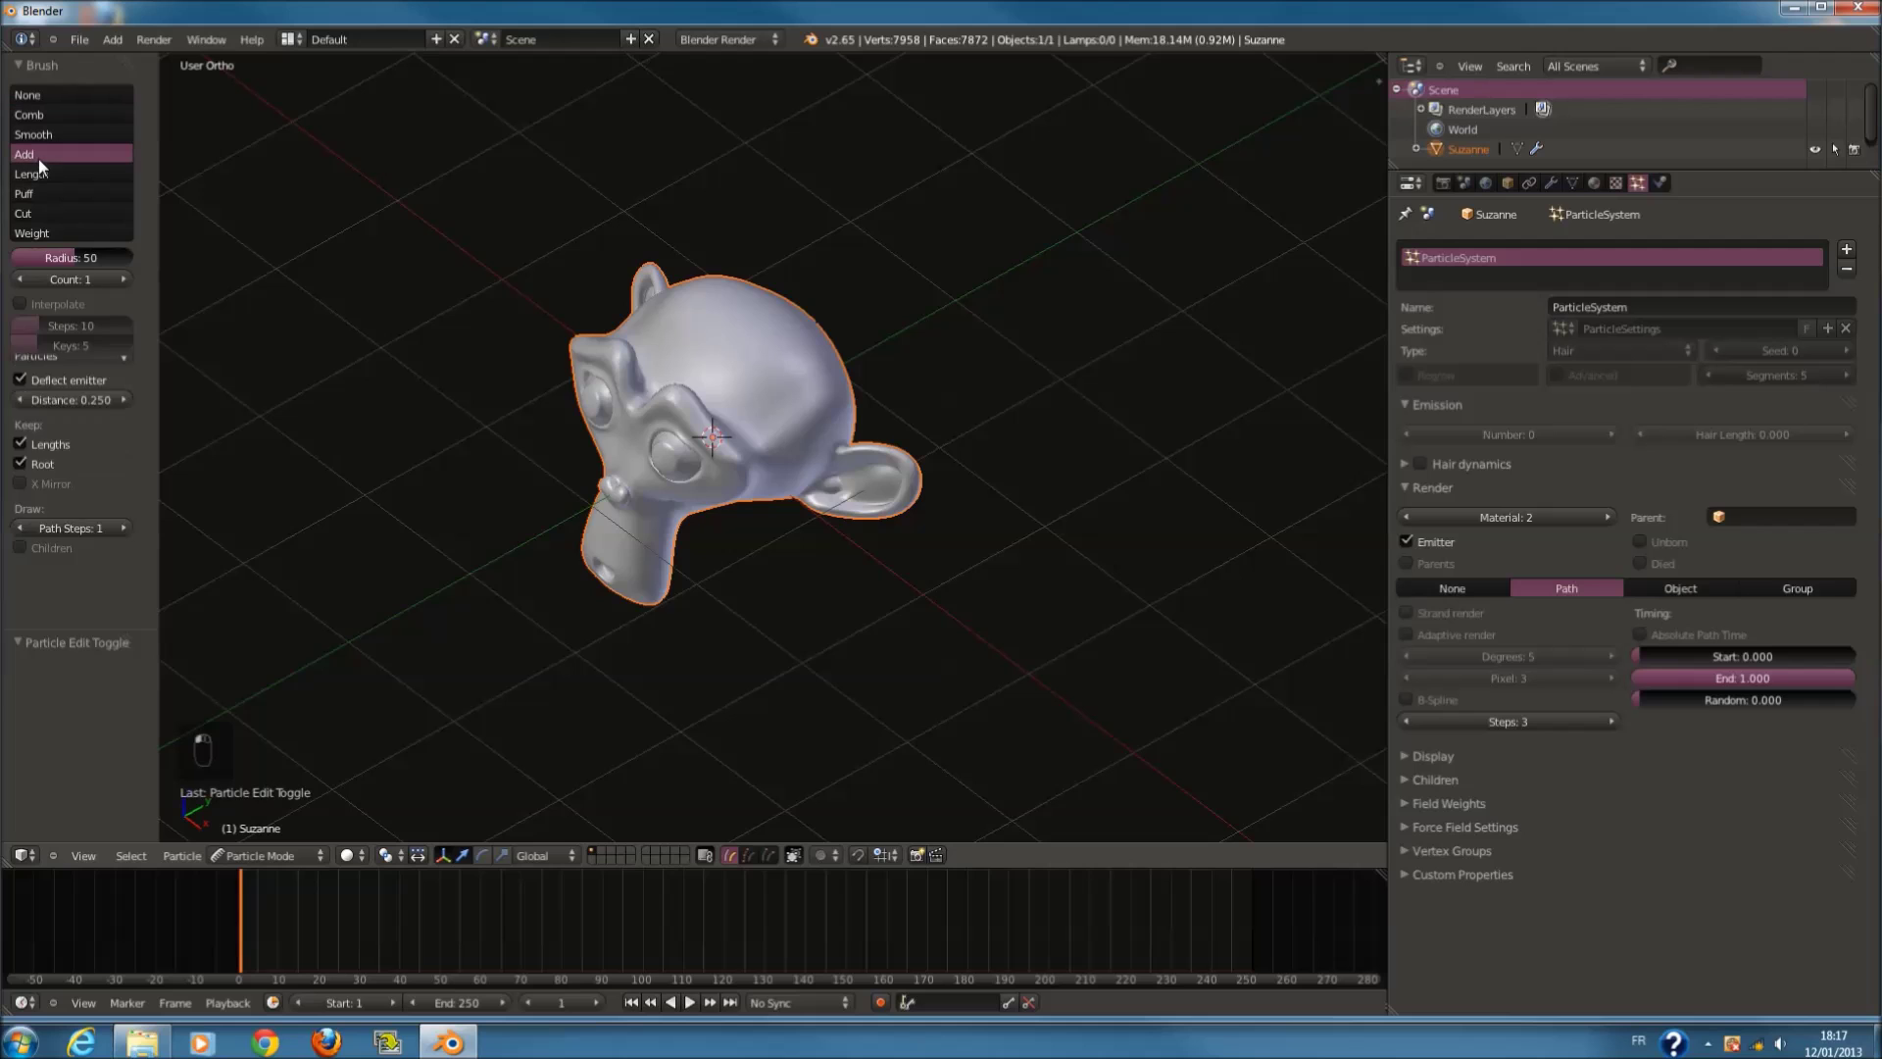
scroll(643, 348, "up", 5)
key("f")
left_click(998, 373)
Step: Paint hairs on the top of the head with the Add brush and check them in wireframe shading
scroll(1000, 374, "down", 3)
mouse_move(1000, 375)
middle_mouse_down()
mouse_move(1006, 390)
mouse_move(845, 397)
mouse_move(851, 356)
middle_mouse_up()
left_click_drag(851, 367, 833, 420)
mouse_move(820, 420)
middle_mouse_down()
mouse_move(904, 368)
mouse_move(880, 414)
middle_mouse_up()
key("z")
key("z")
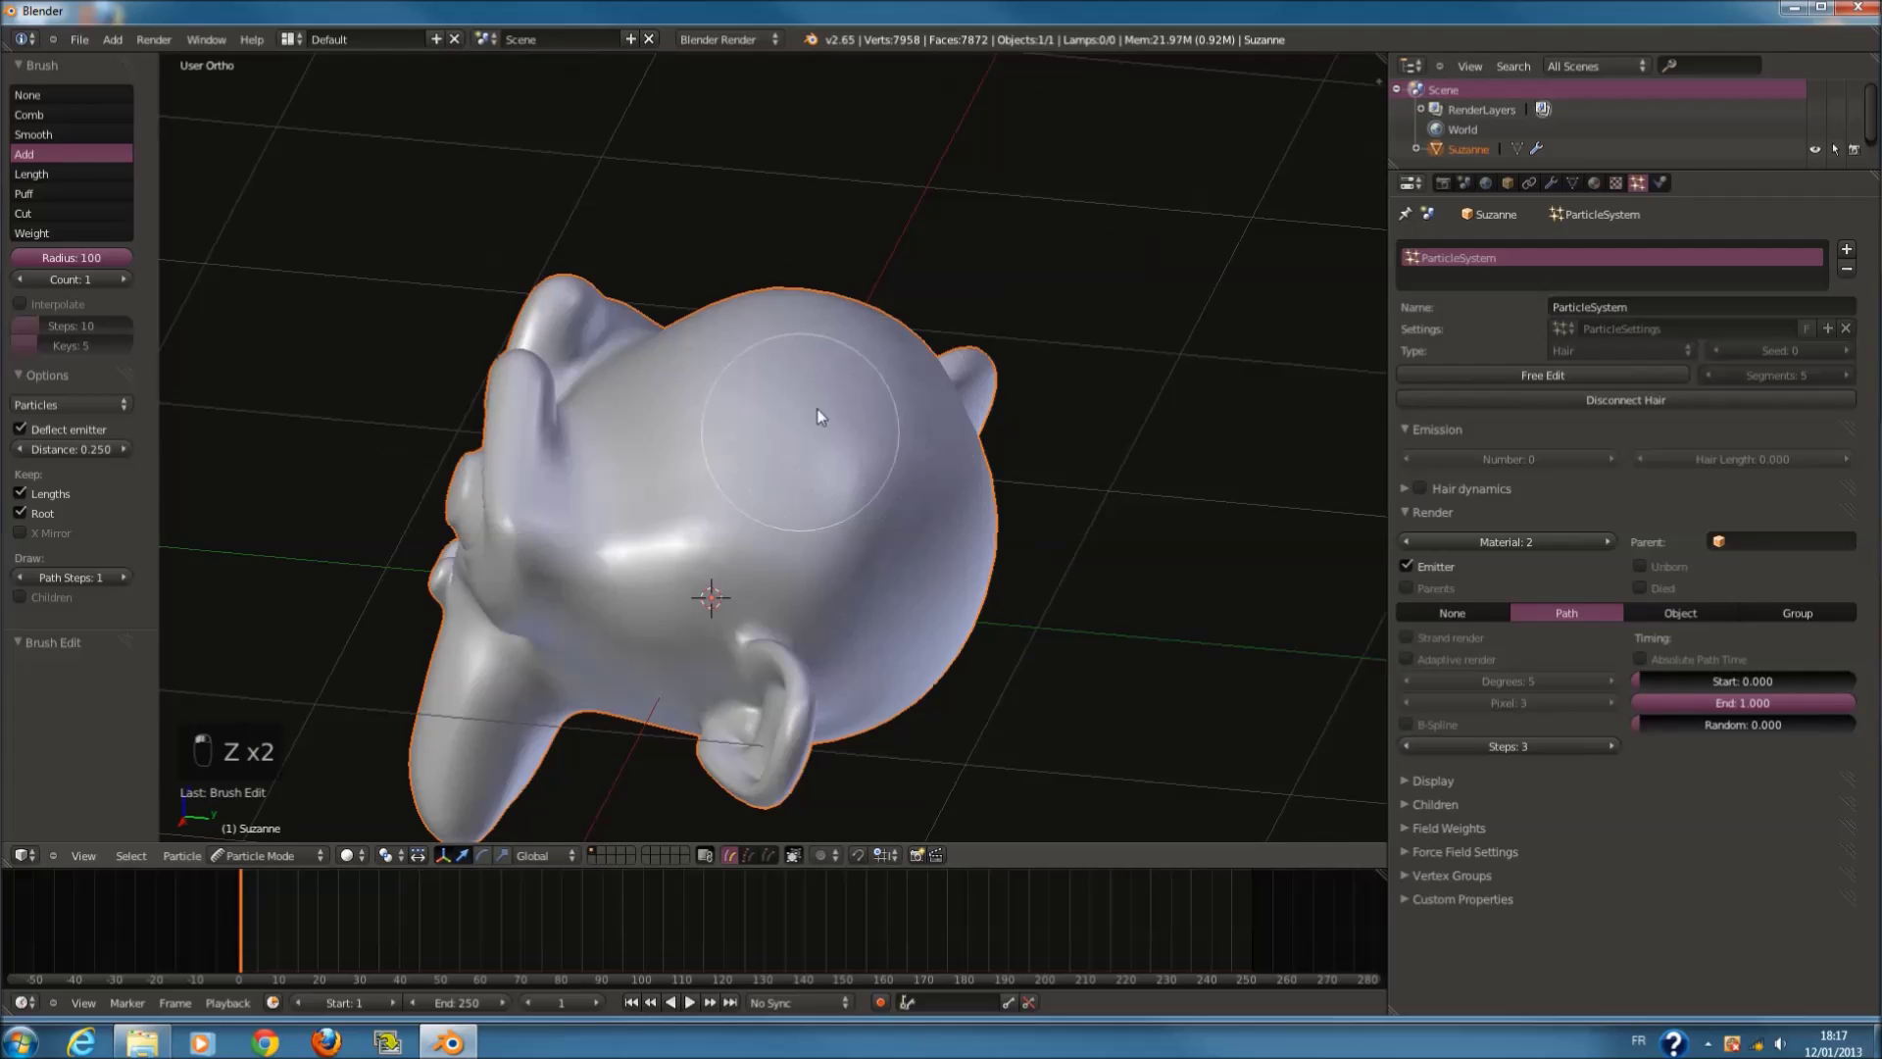
Step: Return the monkey head to Object Mode and inspect it in wireframe and solid shading
left_click(273, 856)
left_click(252, 706)
scroll(726, 549, "down", 2)
key("z")
key("z")
middle_click_drag(887, 577, 1119, 461)
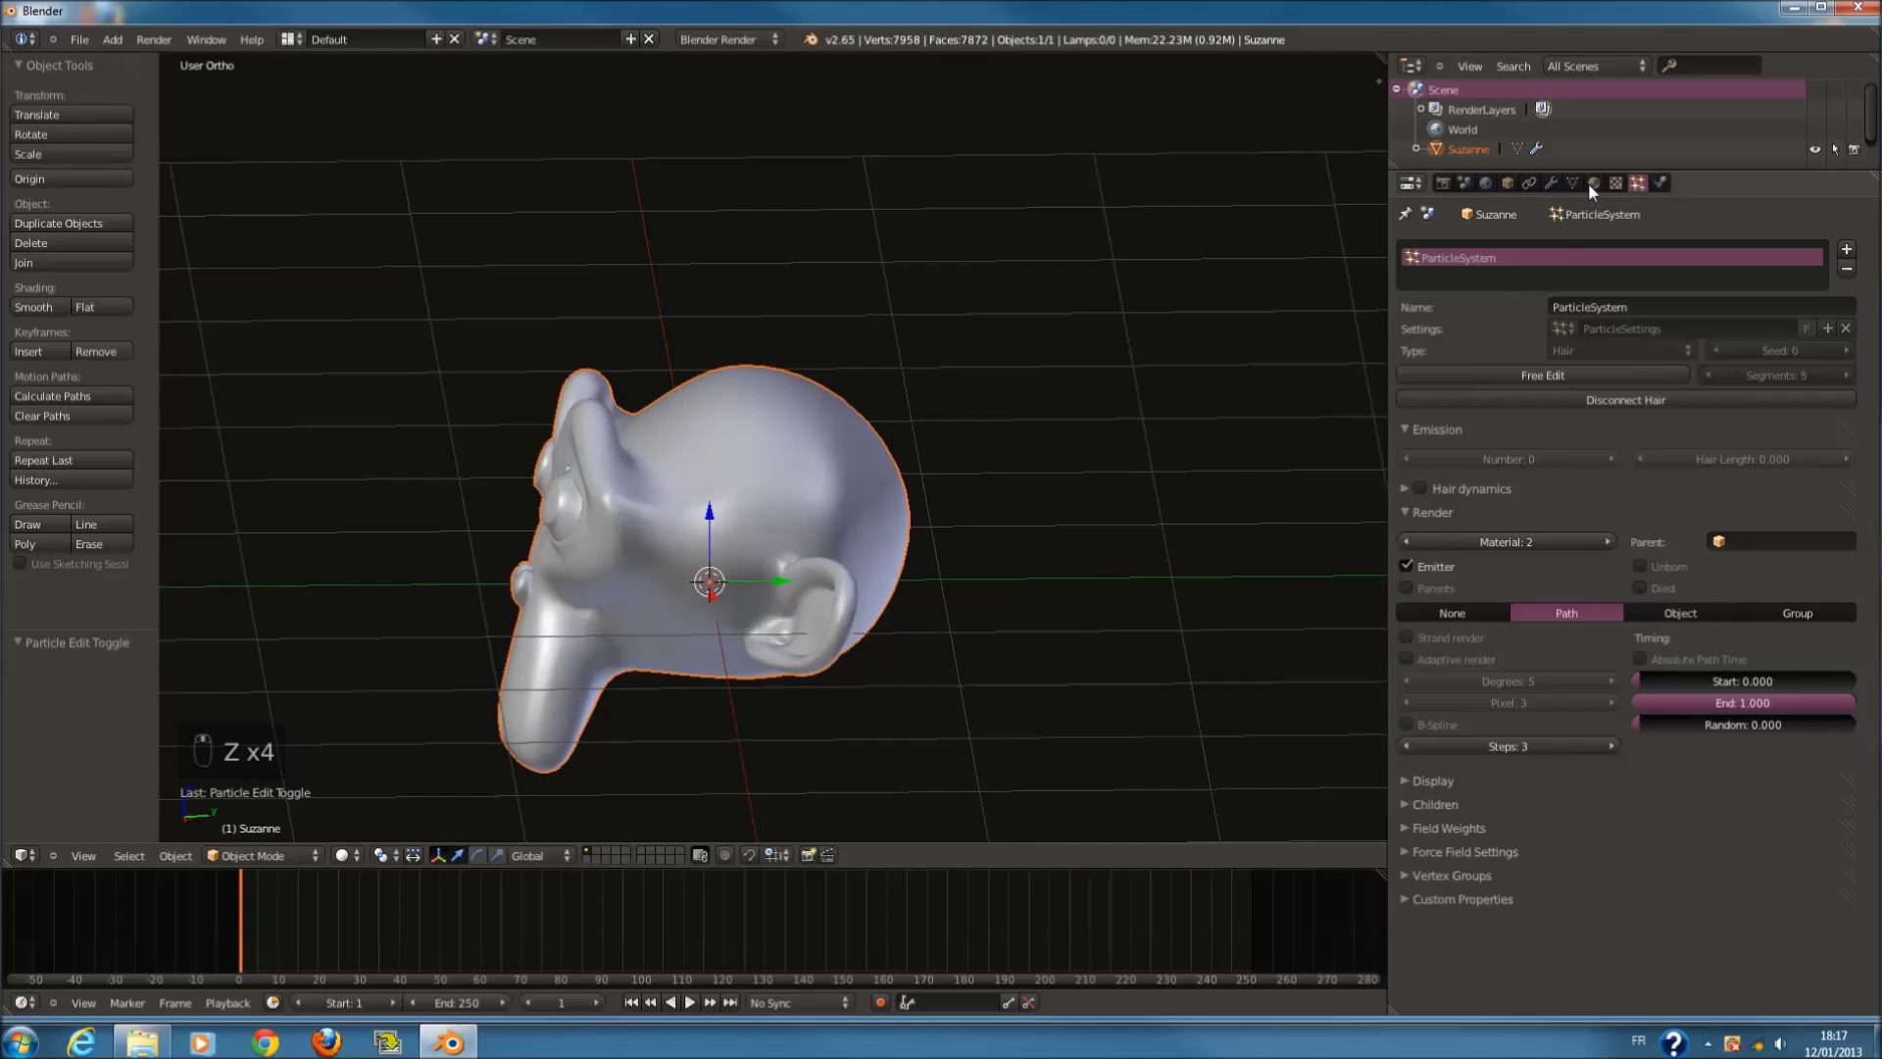
Step: Disconnect the hair from the head and discard the particle edits with Free Edit
left_click(1595, 184)
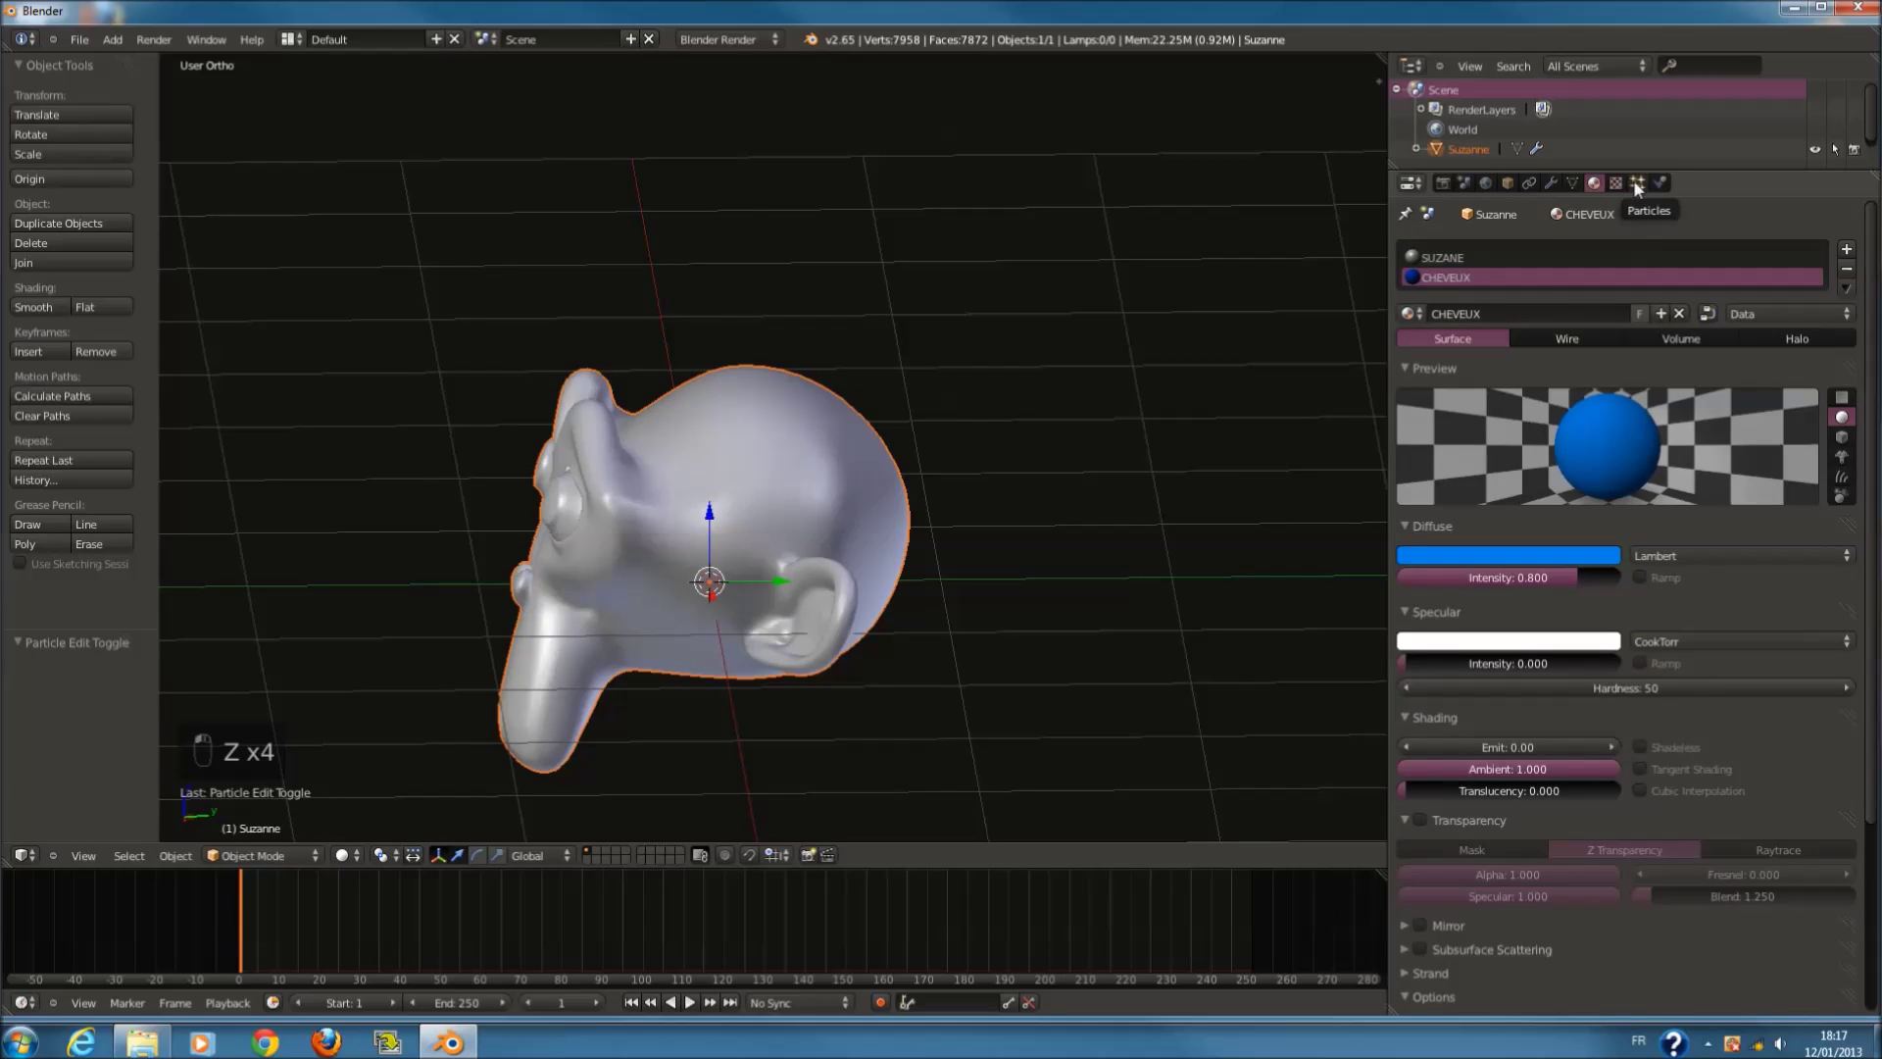
left_click(1638, 183)
left_click(1611, 400)
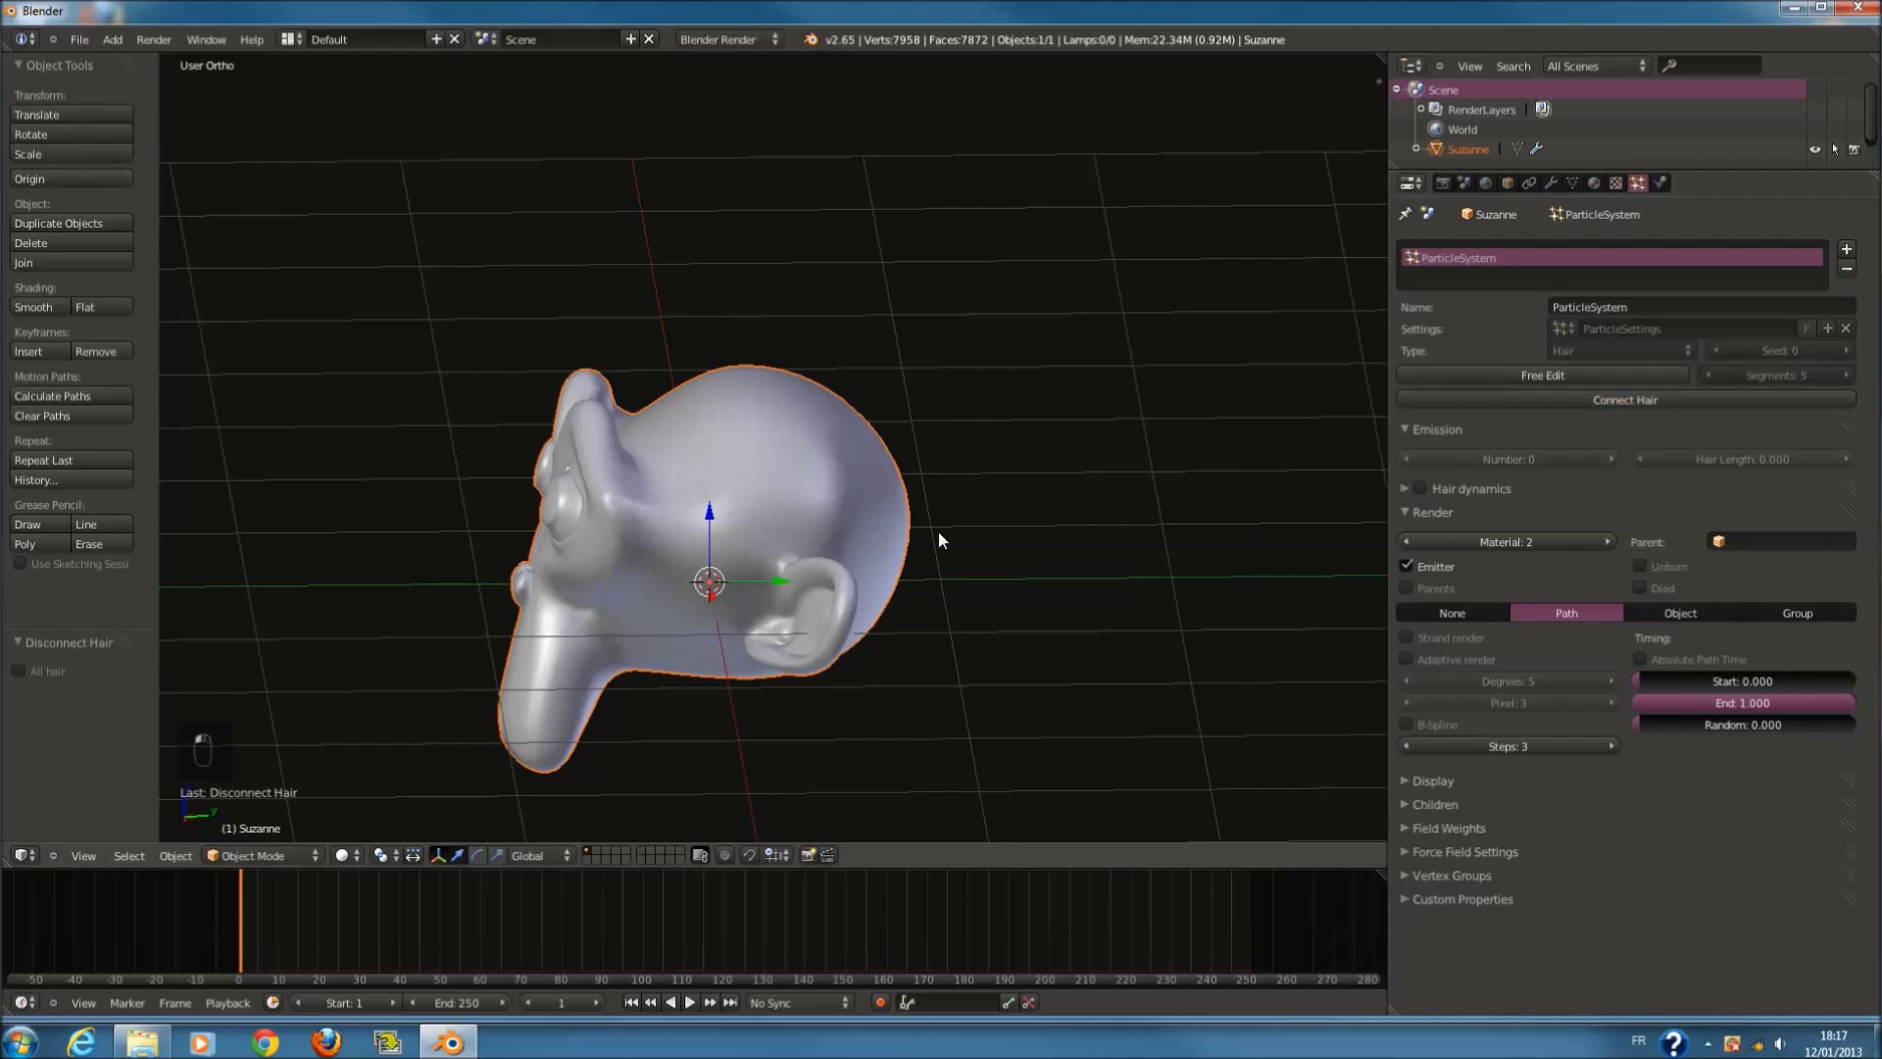
scroll(938, 531, "up", 2)
left_click(1589, 374)
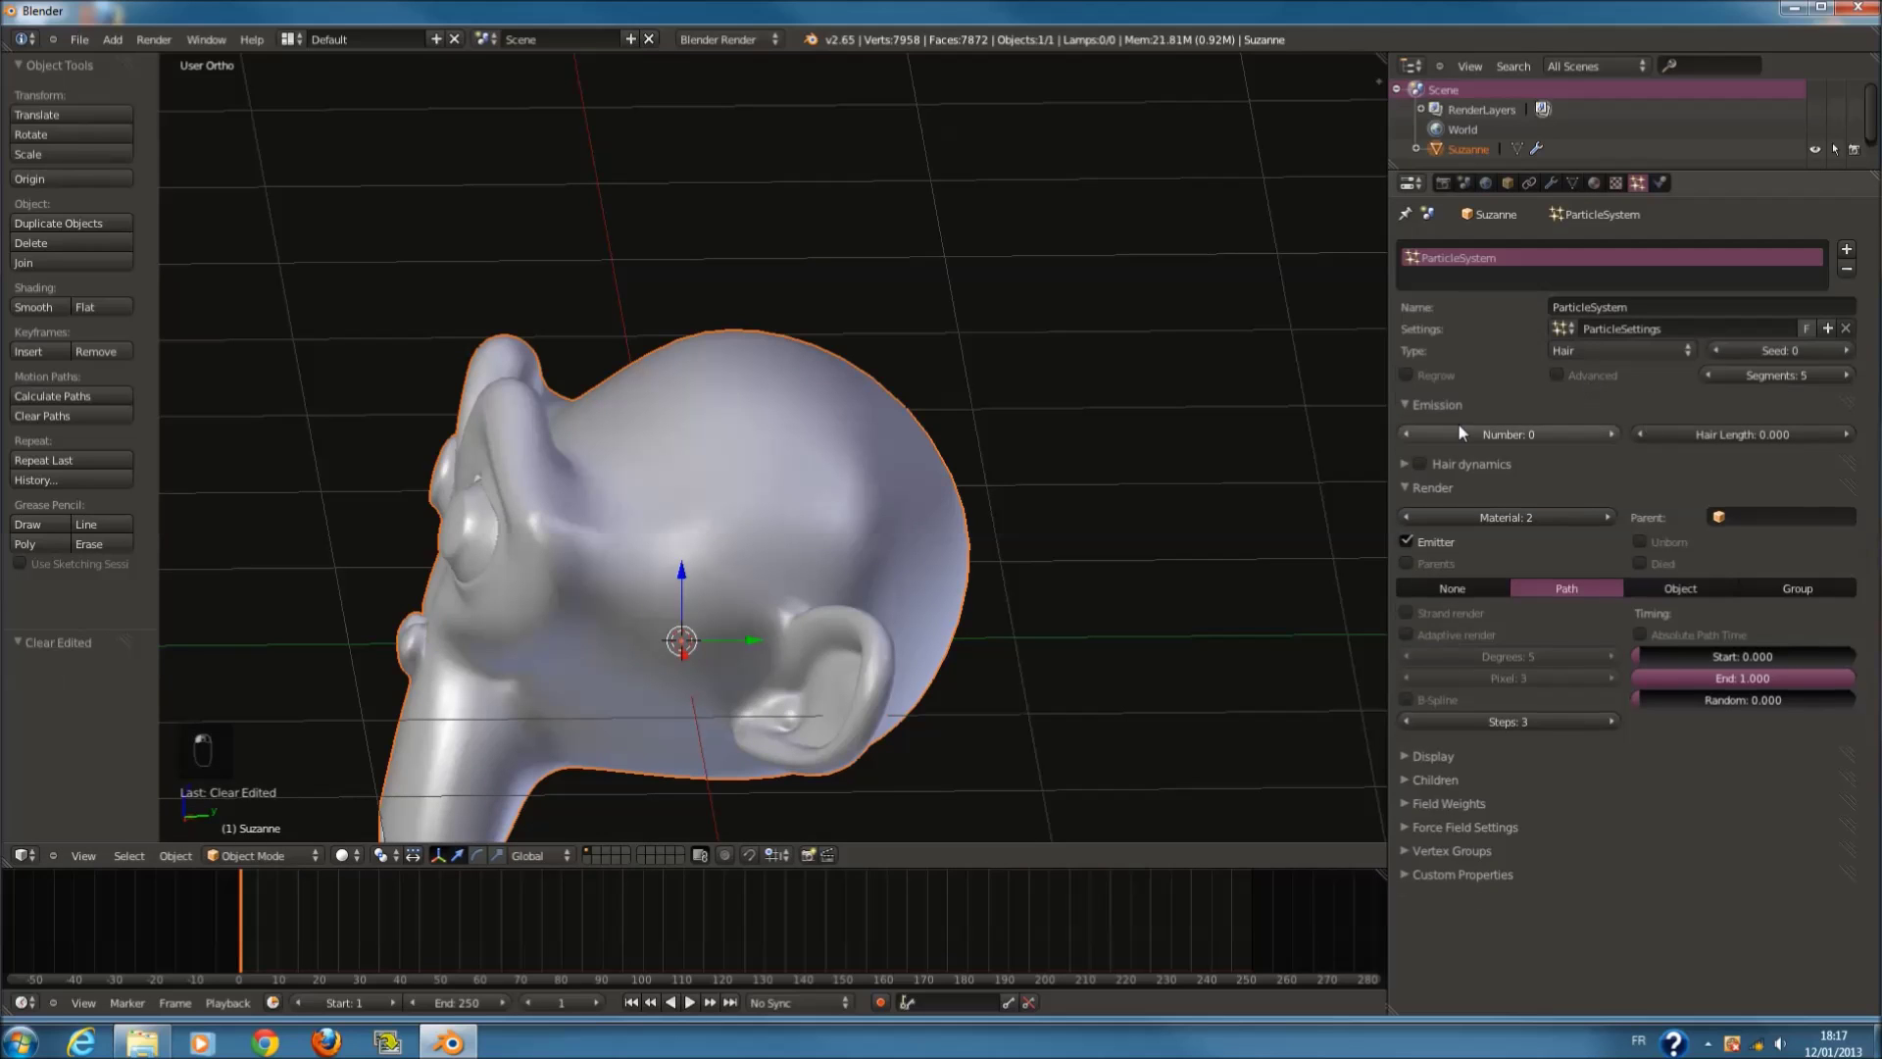
Step: Try to paint hair on the monkey head with the Add brush in Particle Mode, and discard the edits with Free Edit
left_click(262, 855)
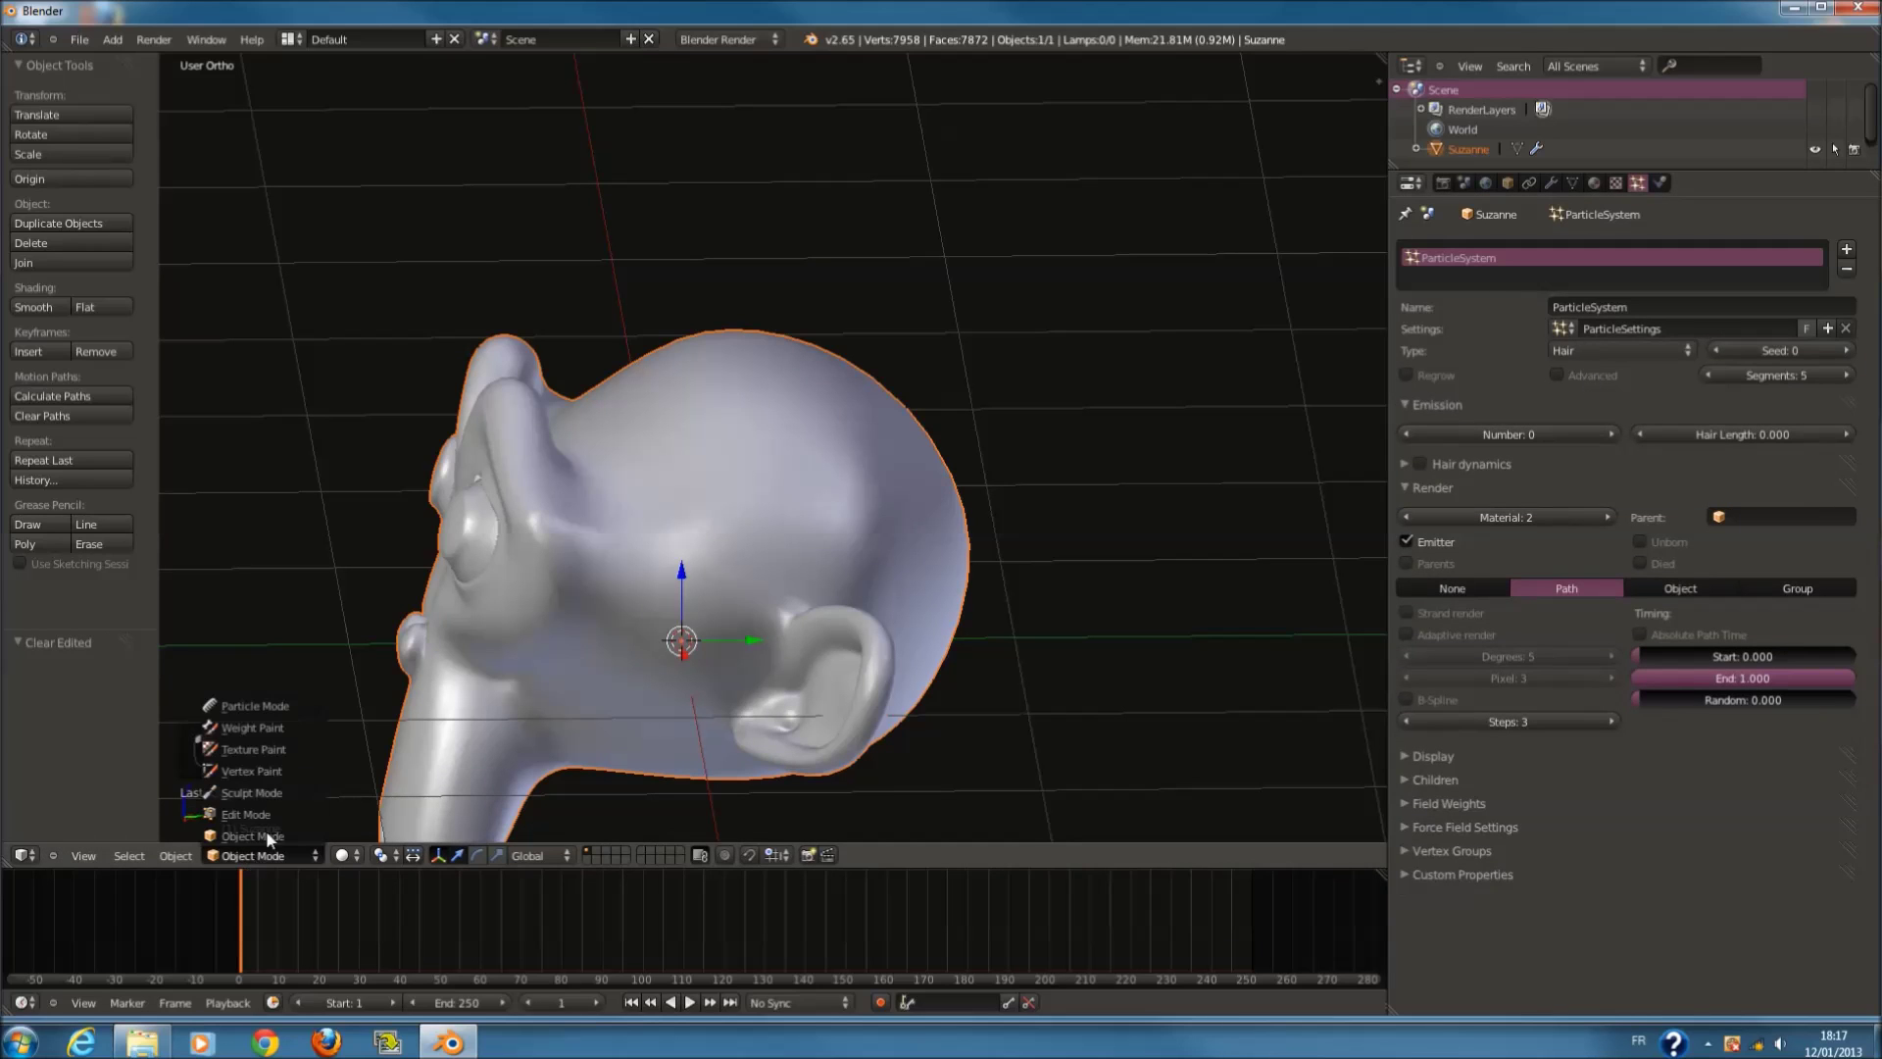
left_click(257, 707)
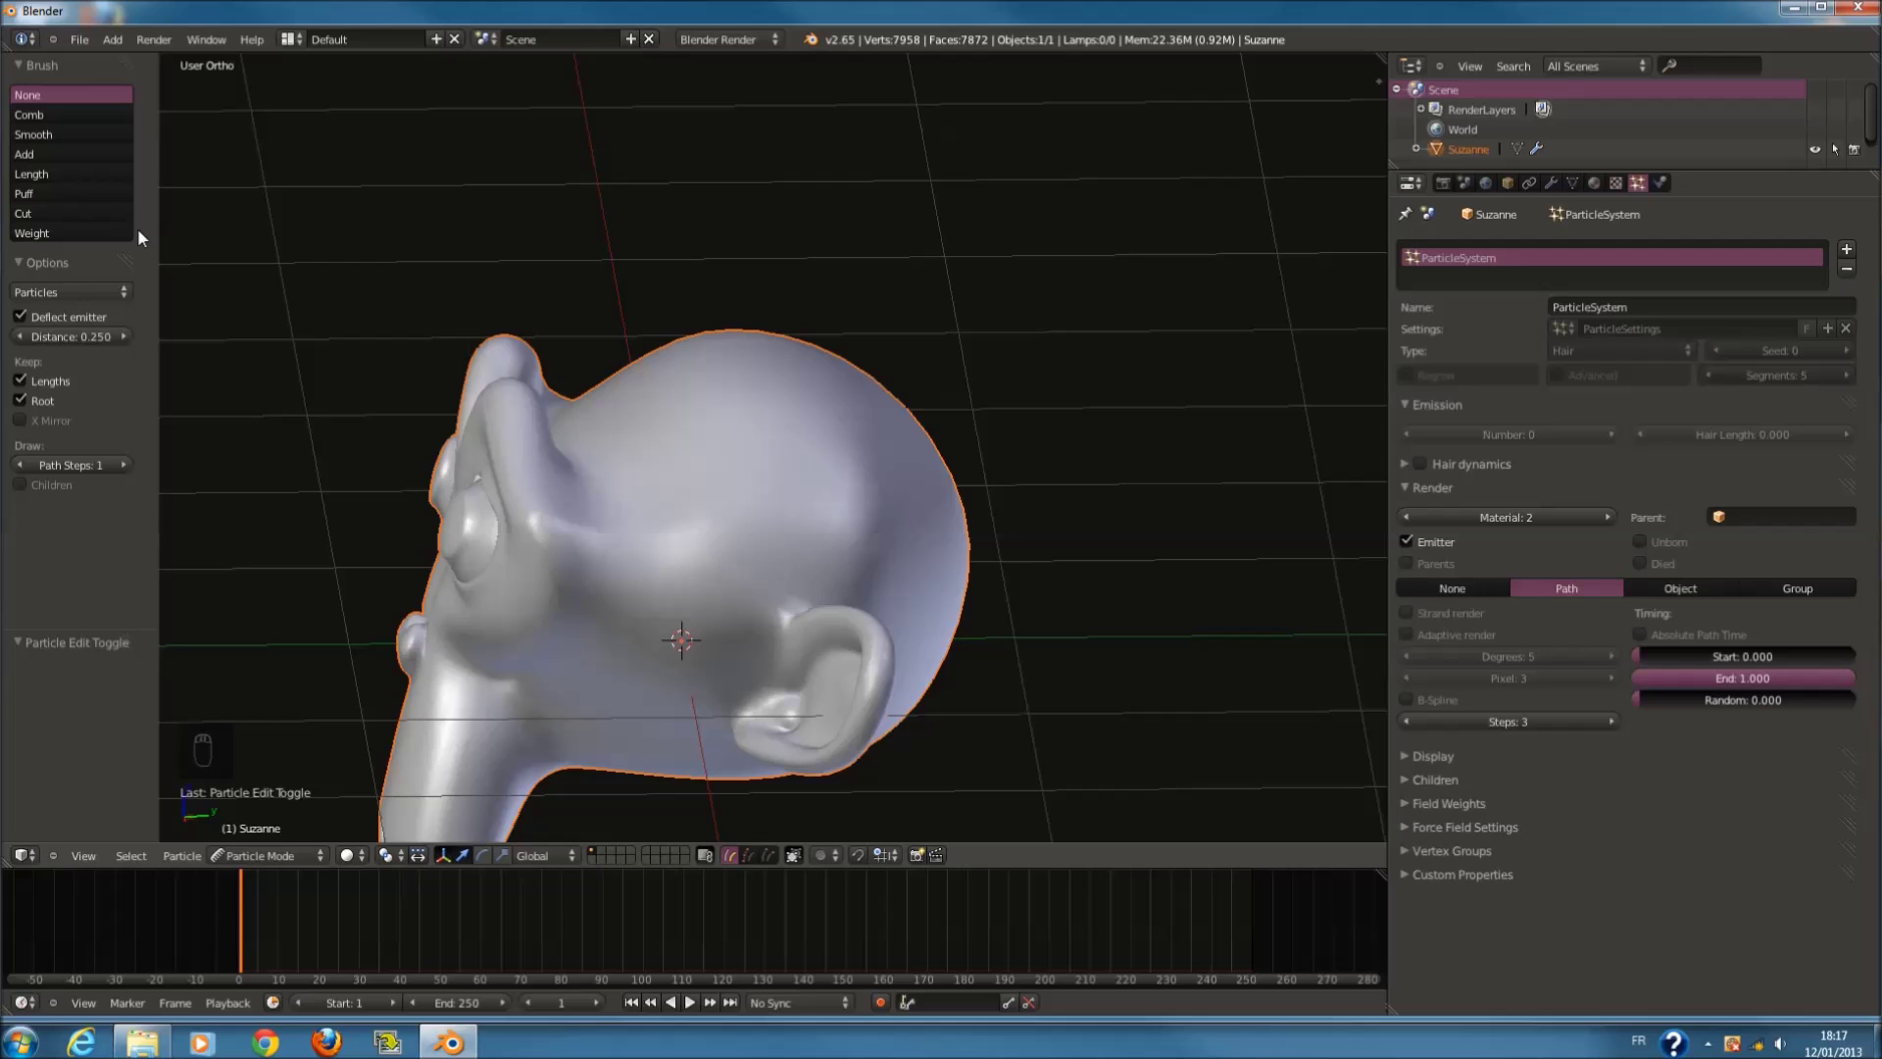
left_click(45, 153)
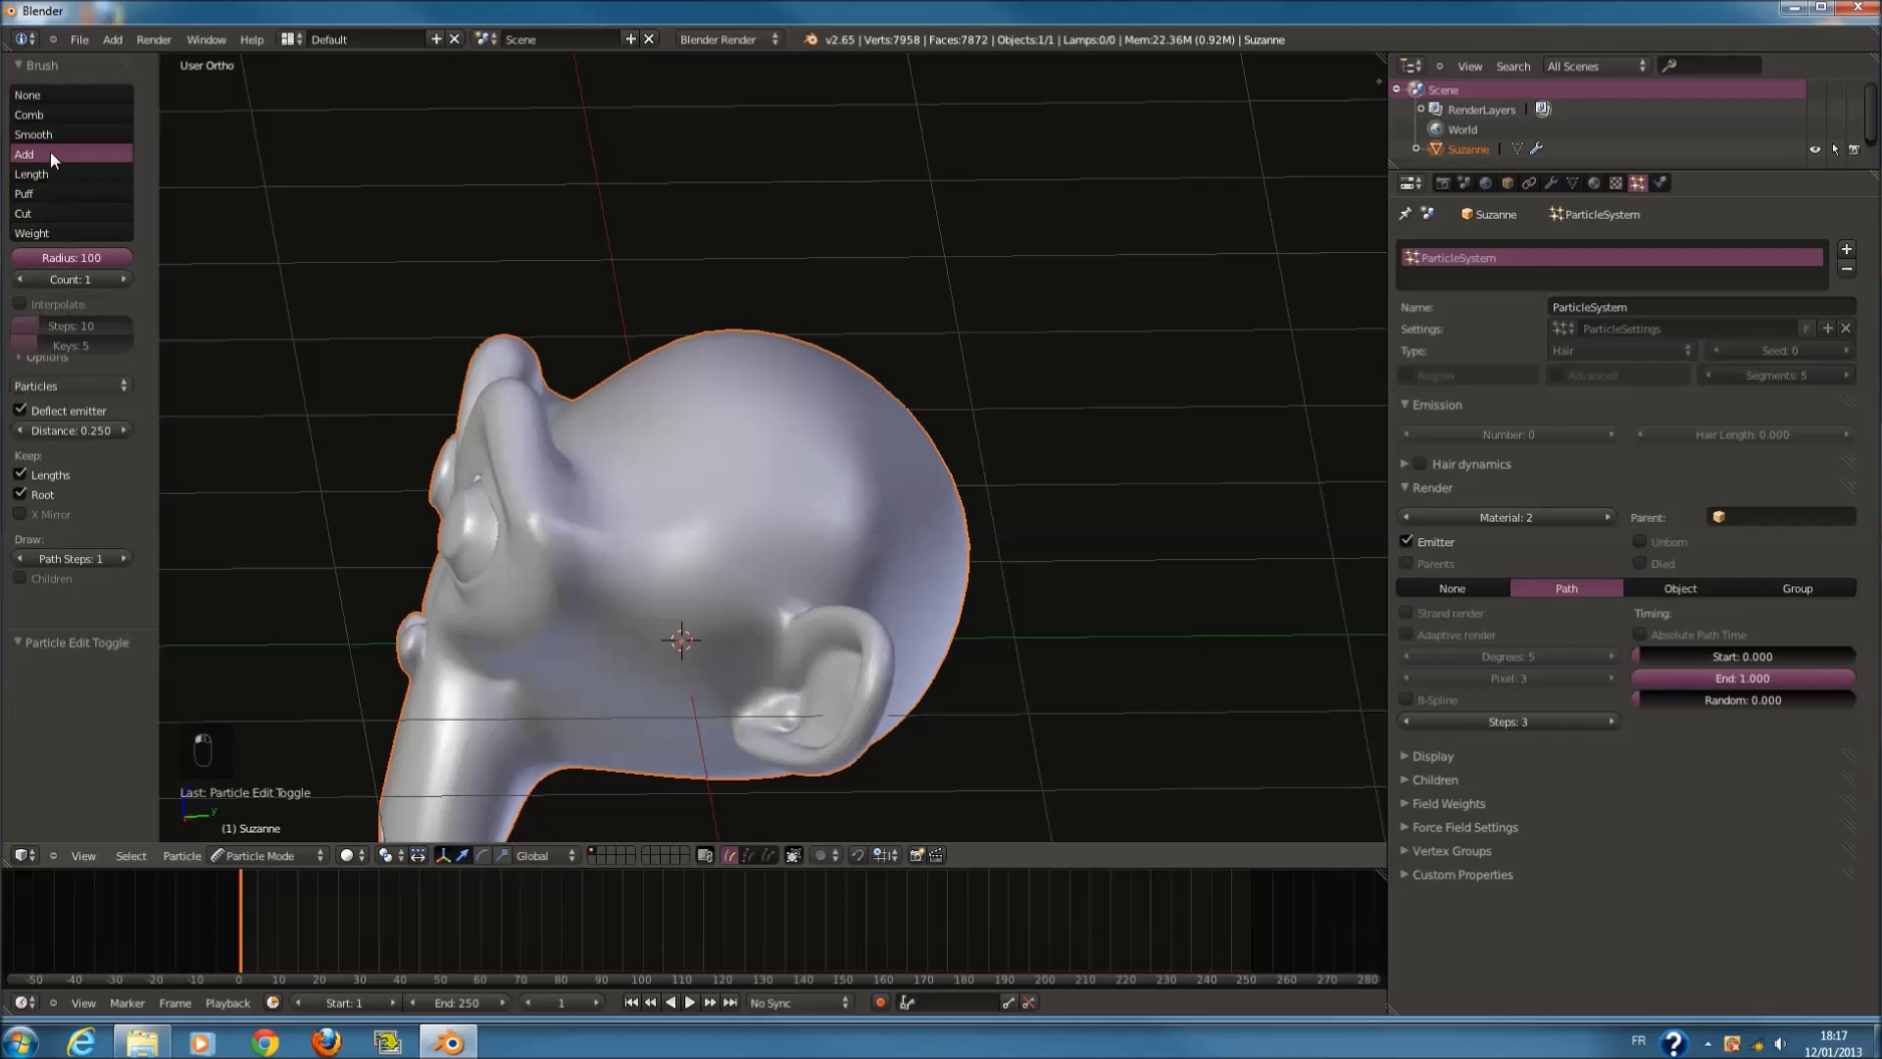
left_click(773, 460)
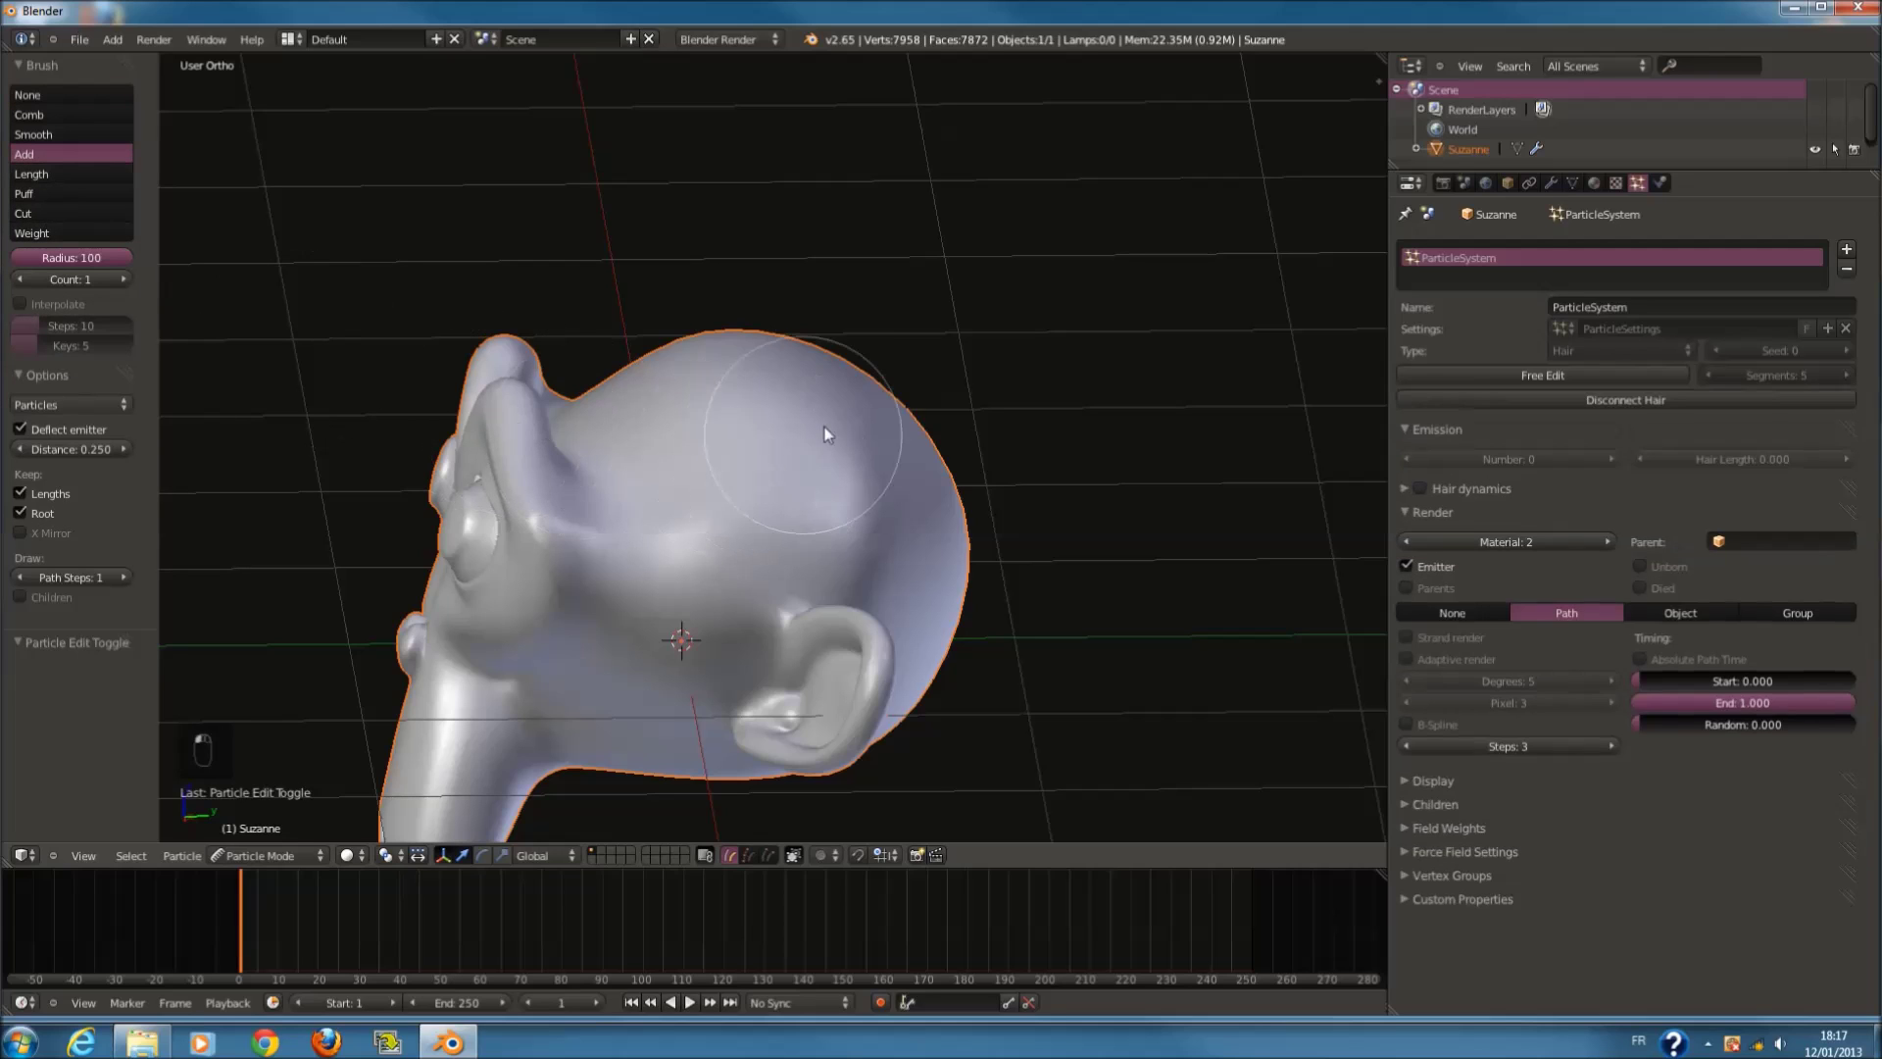
left_click(1549, 376)
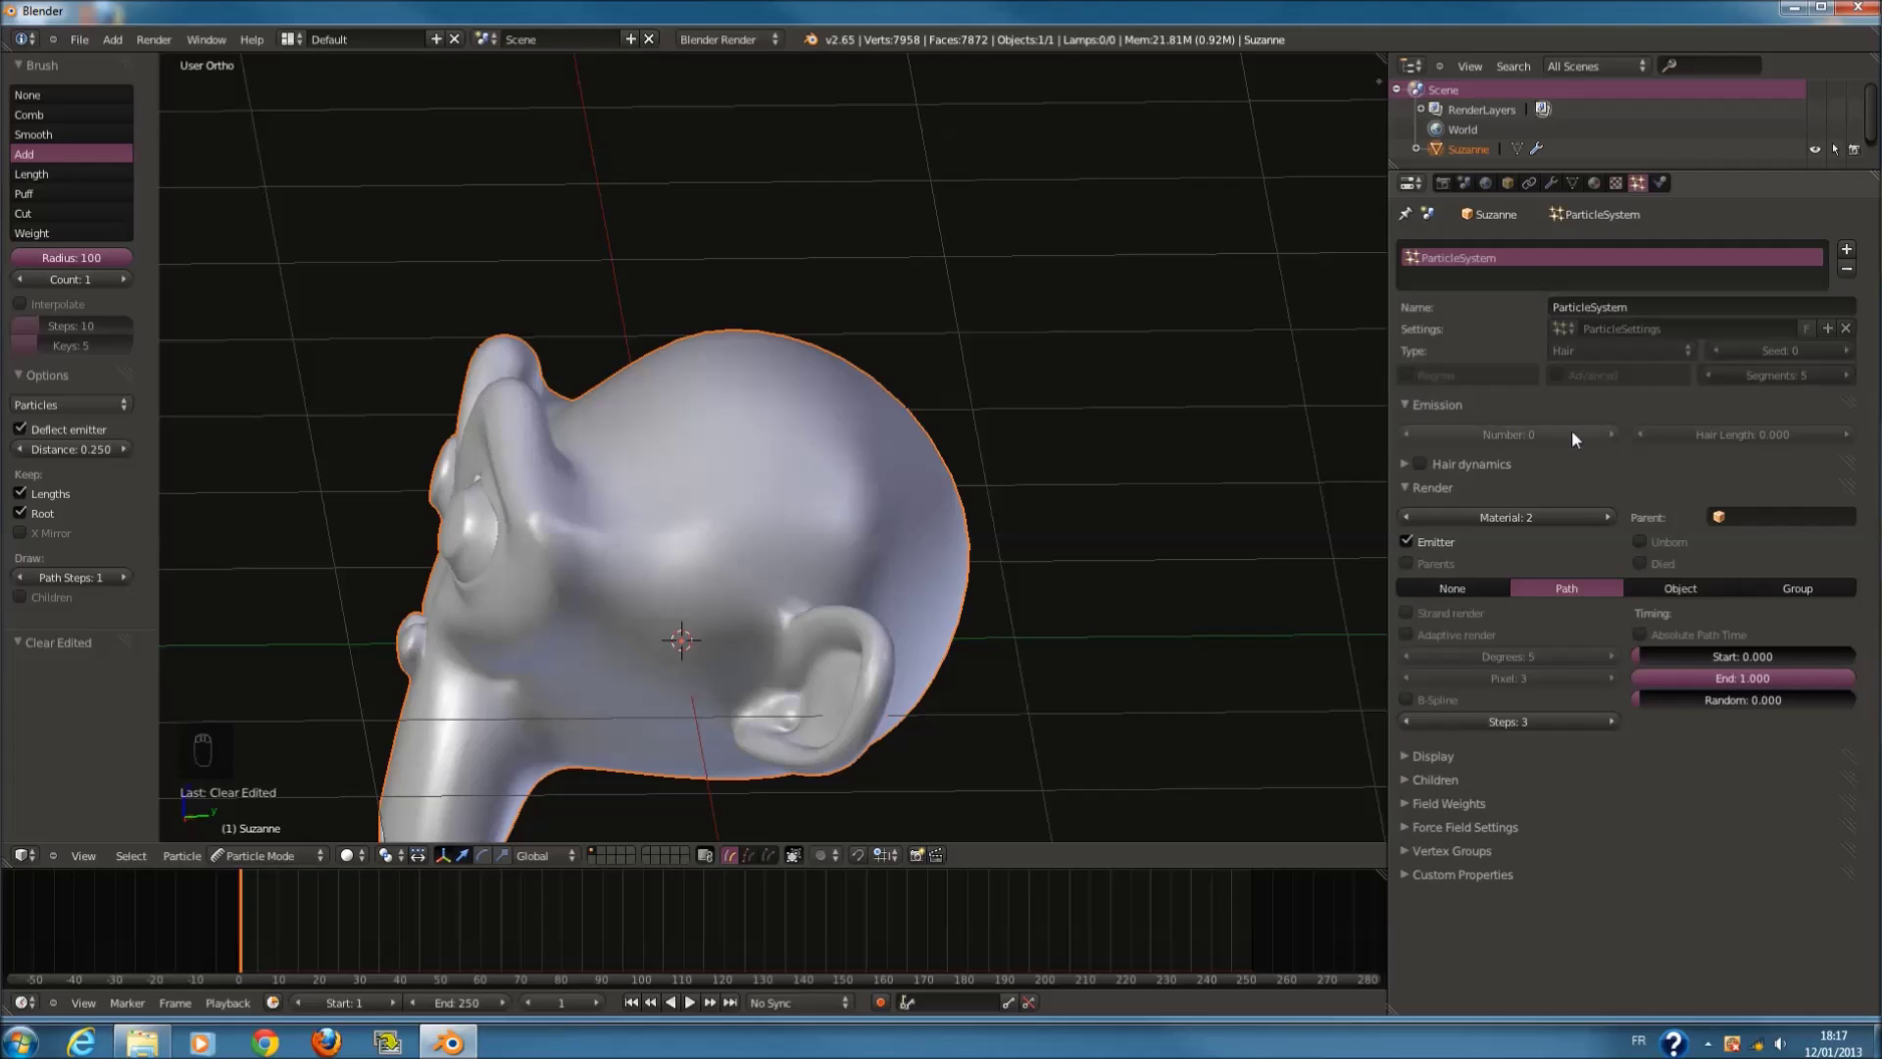
left_click(1556, 182)
left_click(1840, 457)
Step: Return the head to Object Mode and set the hair emission to Number 1584 with a Hair Length of 0.060
left_click(263, 855)
left_click(257, 837)
left_click(1583, 434)
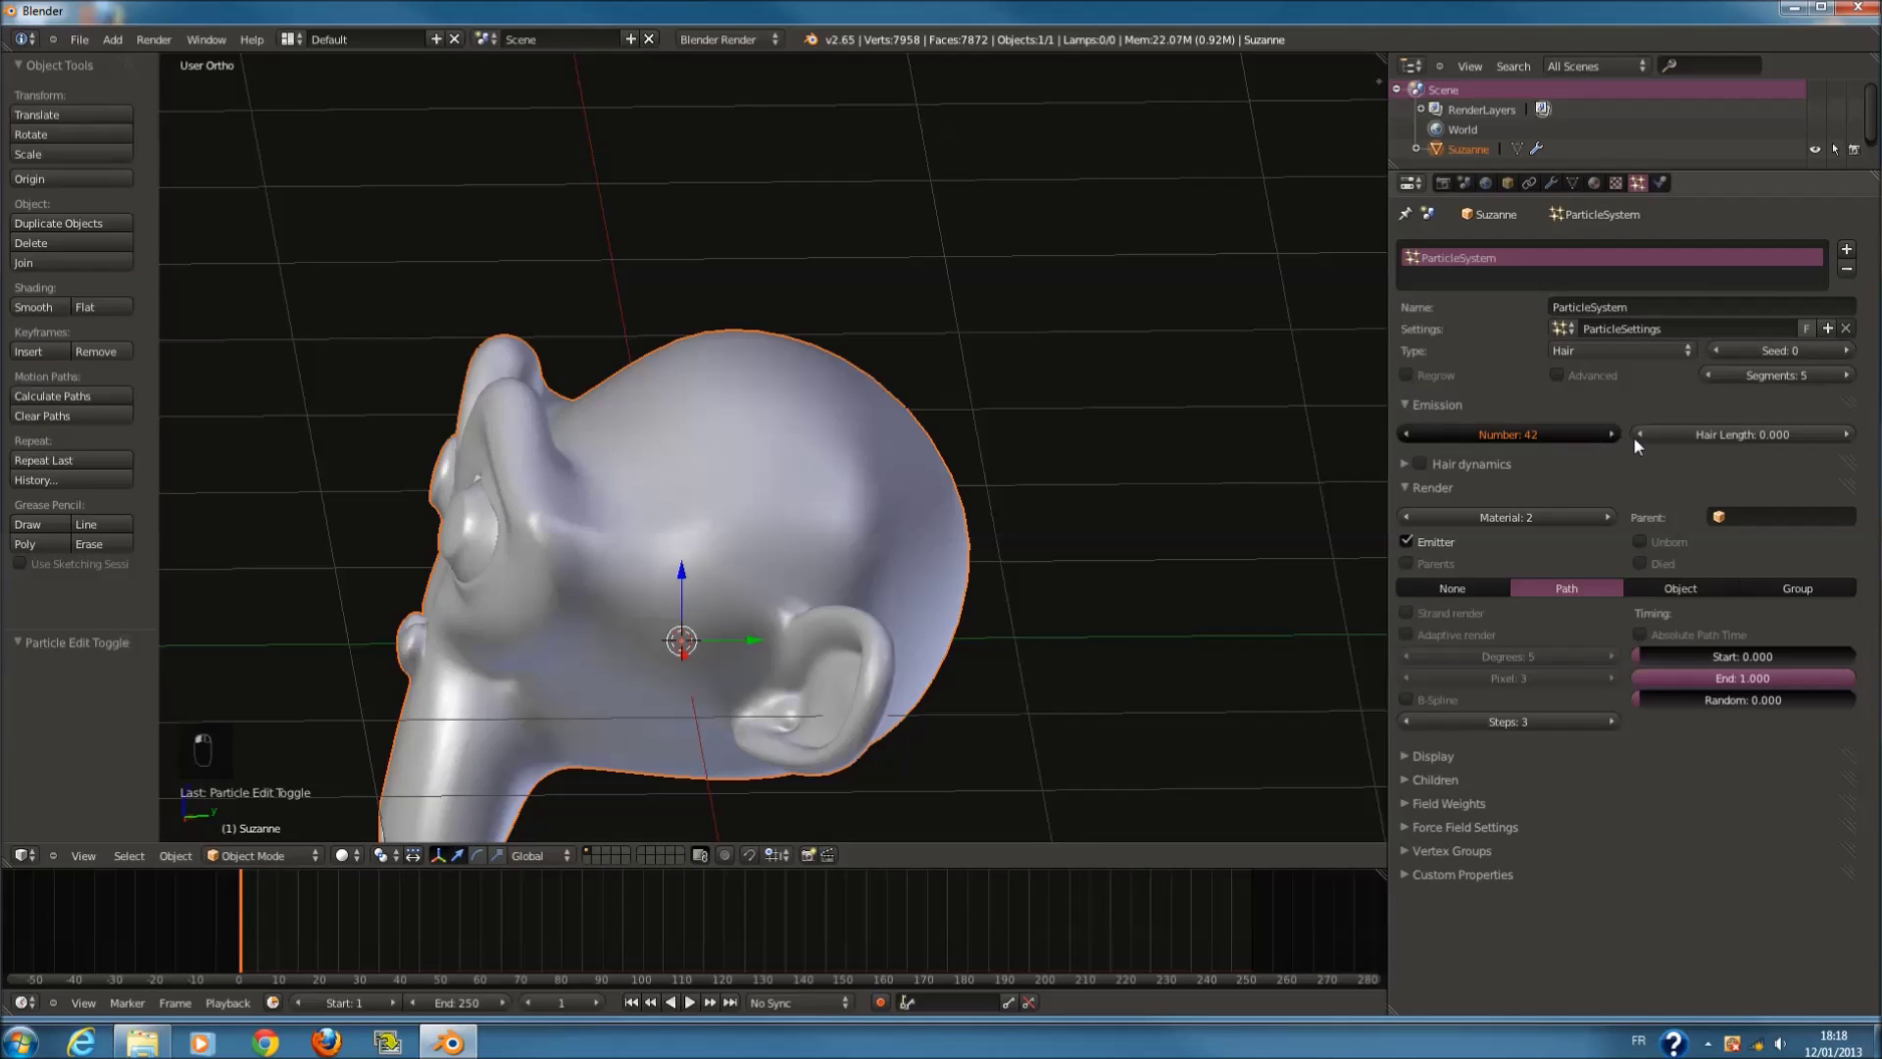
scroll(1037, 508, "down", 5)
left_click_drag(1714, 435, 1715, 443)
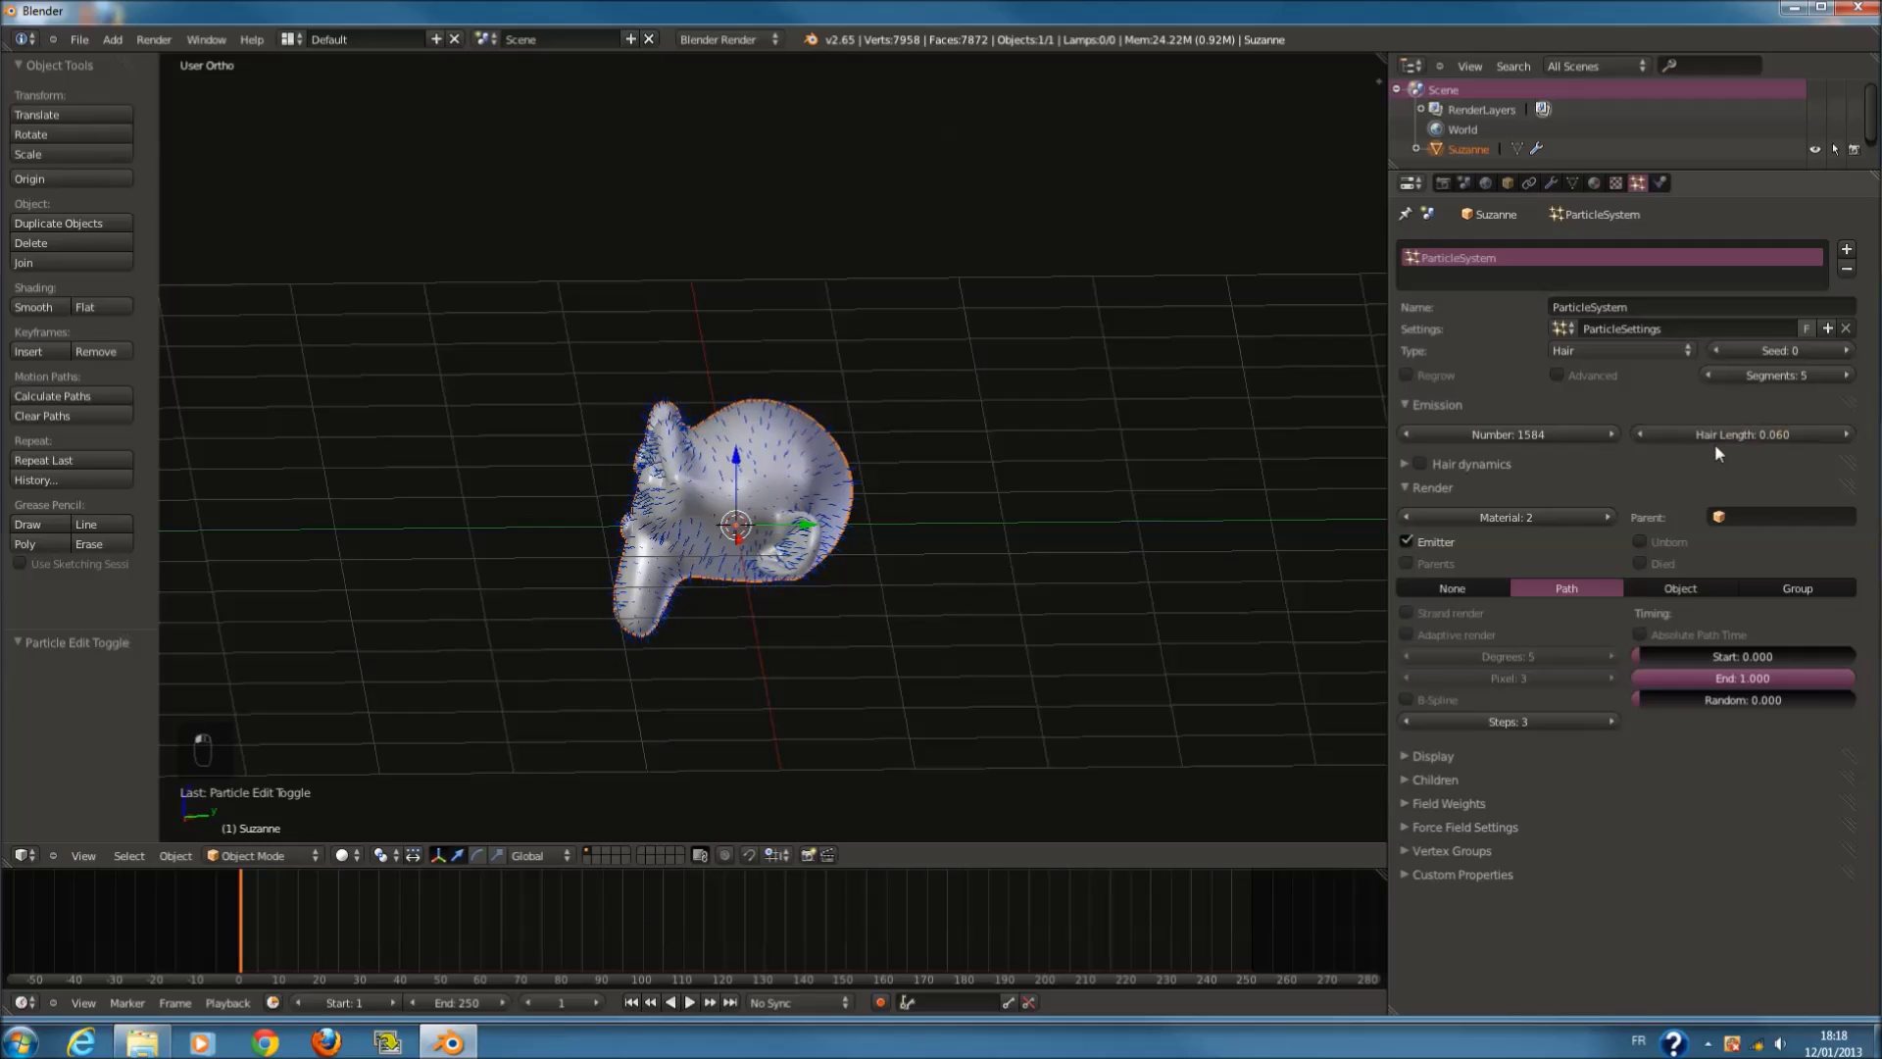
scroll(1039, 514, "up", 3)
Step: Set the hair emission Number to 0 and switch the monkey head to Particle Mode
left_click(1588, 434)
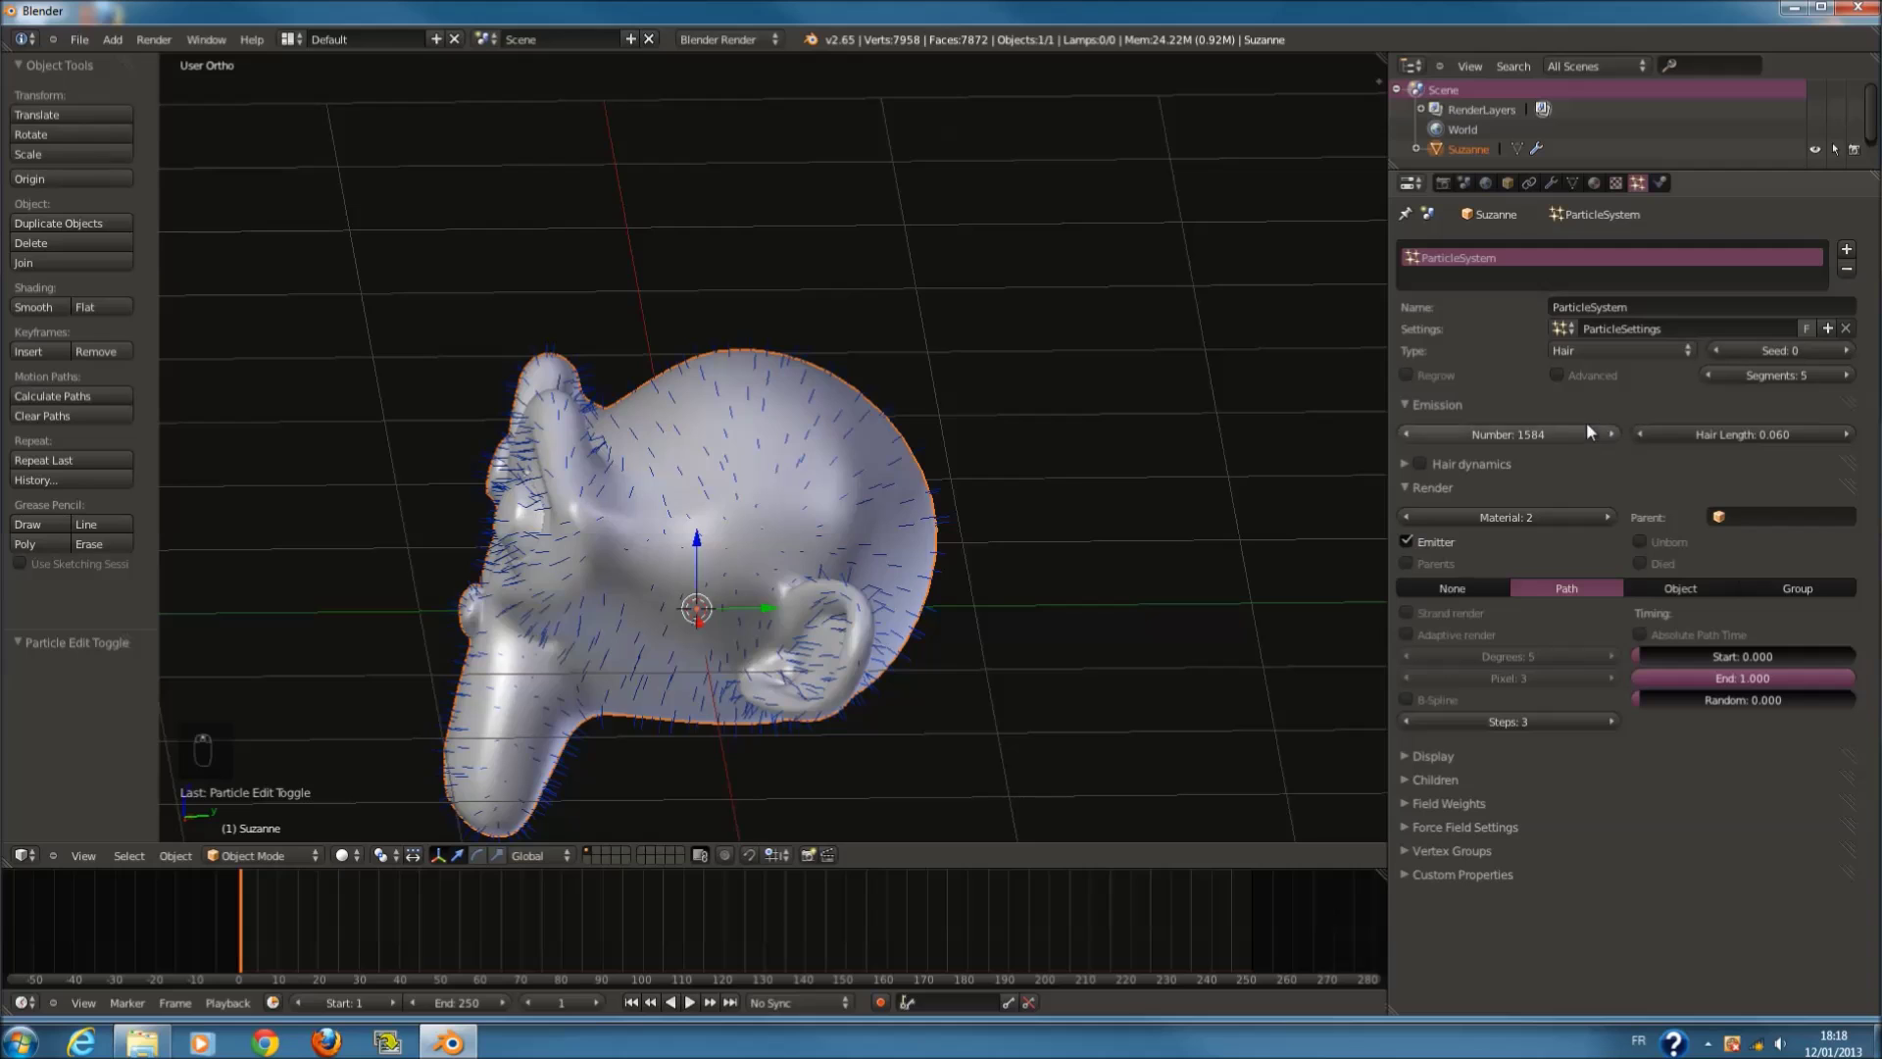
type("273")
key("Return")
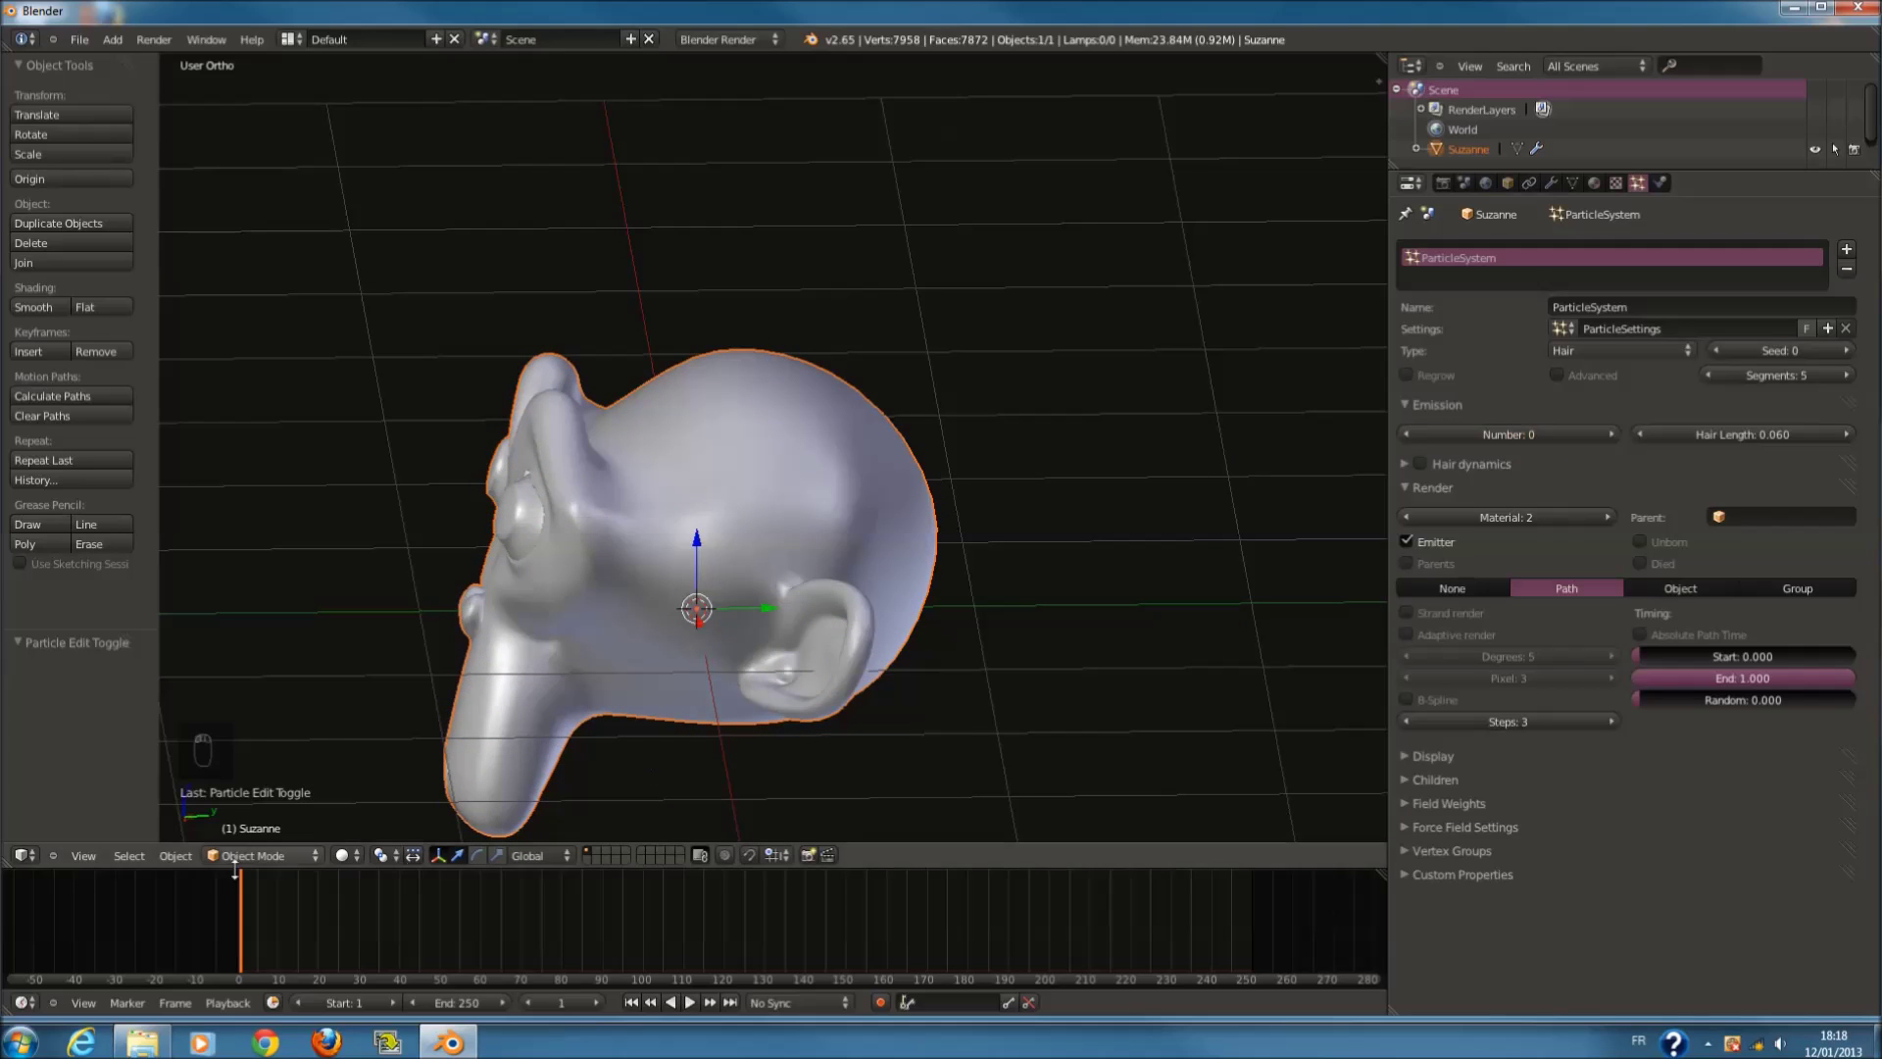
left_click(260, 855)
left_click(253, 706)
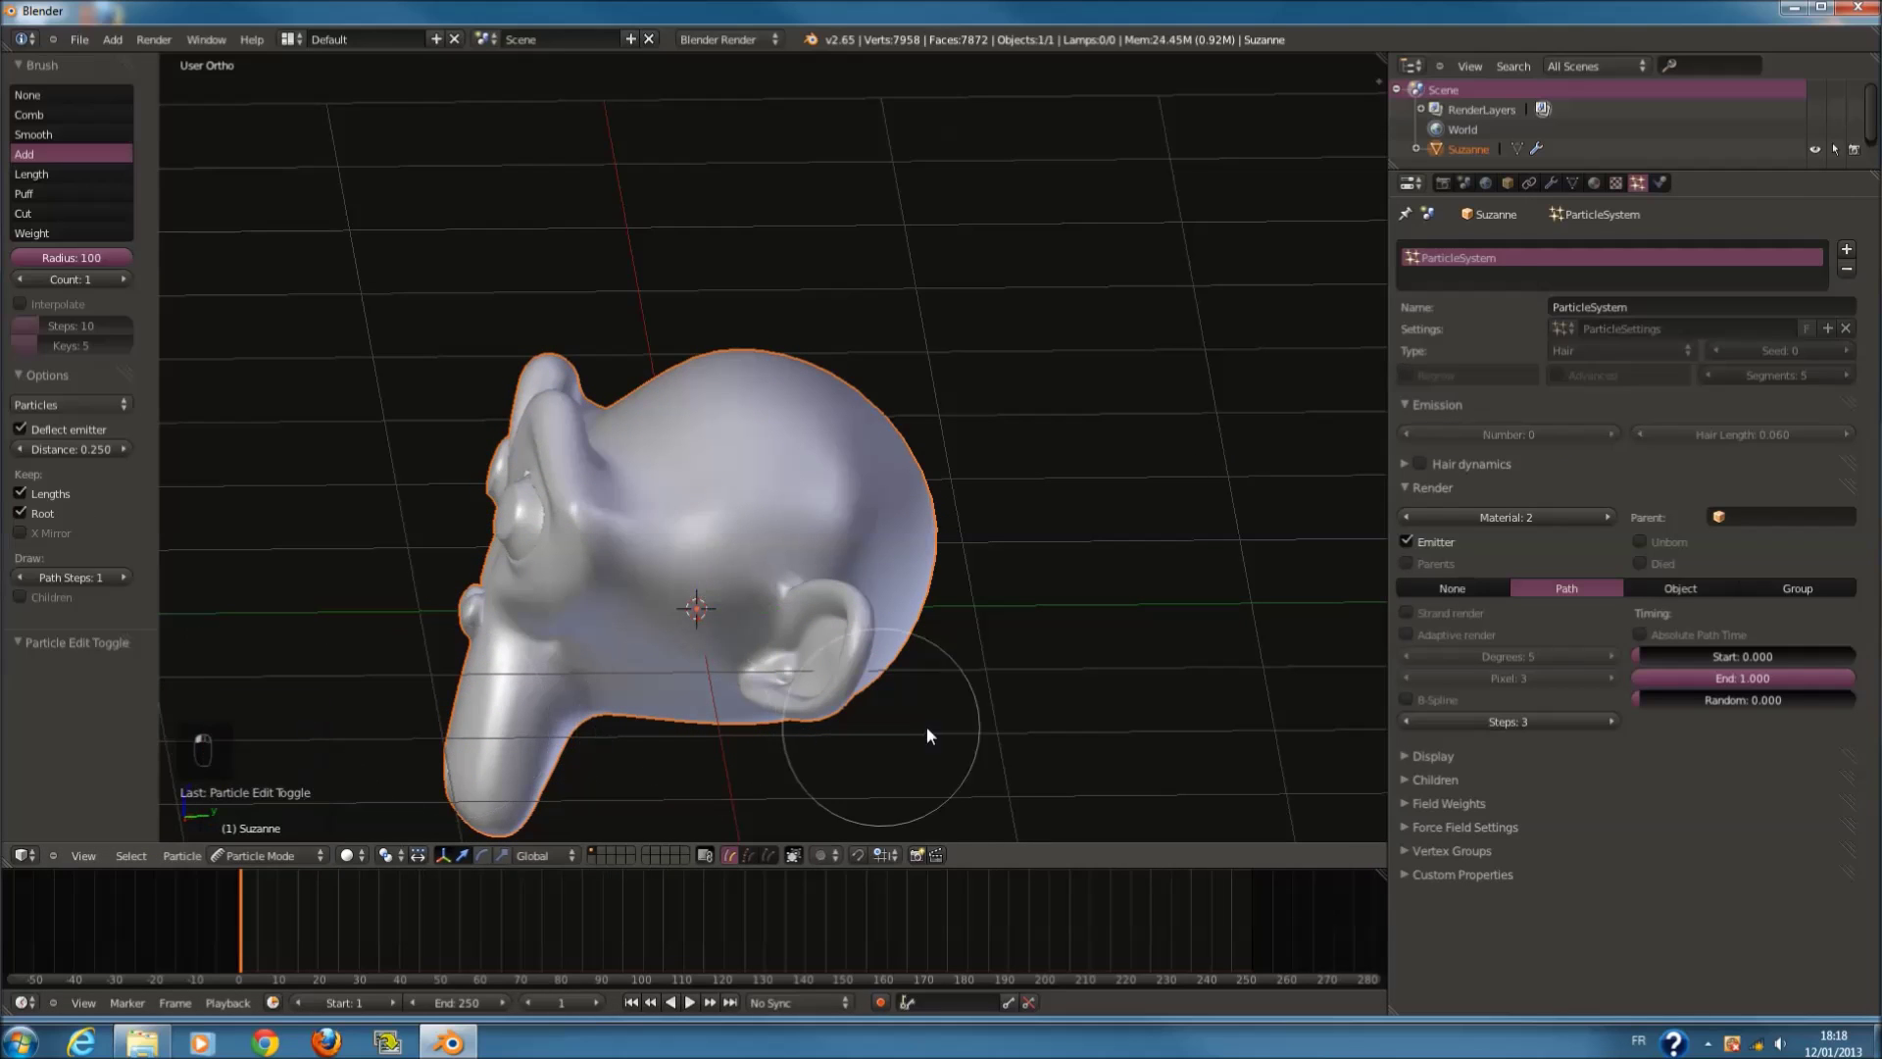
left_click(1512, 762)
left_click(1508, 756)
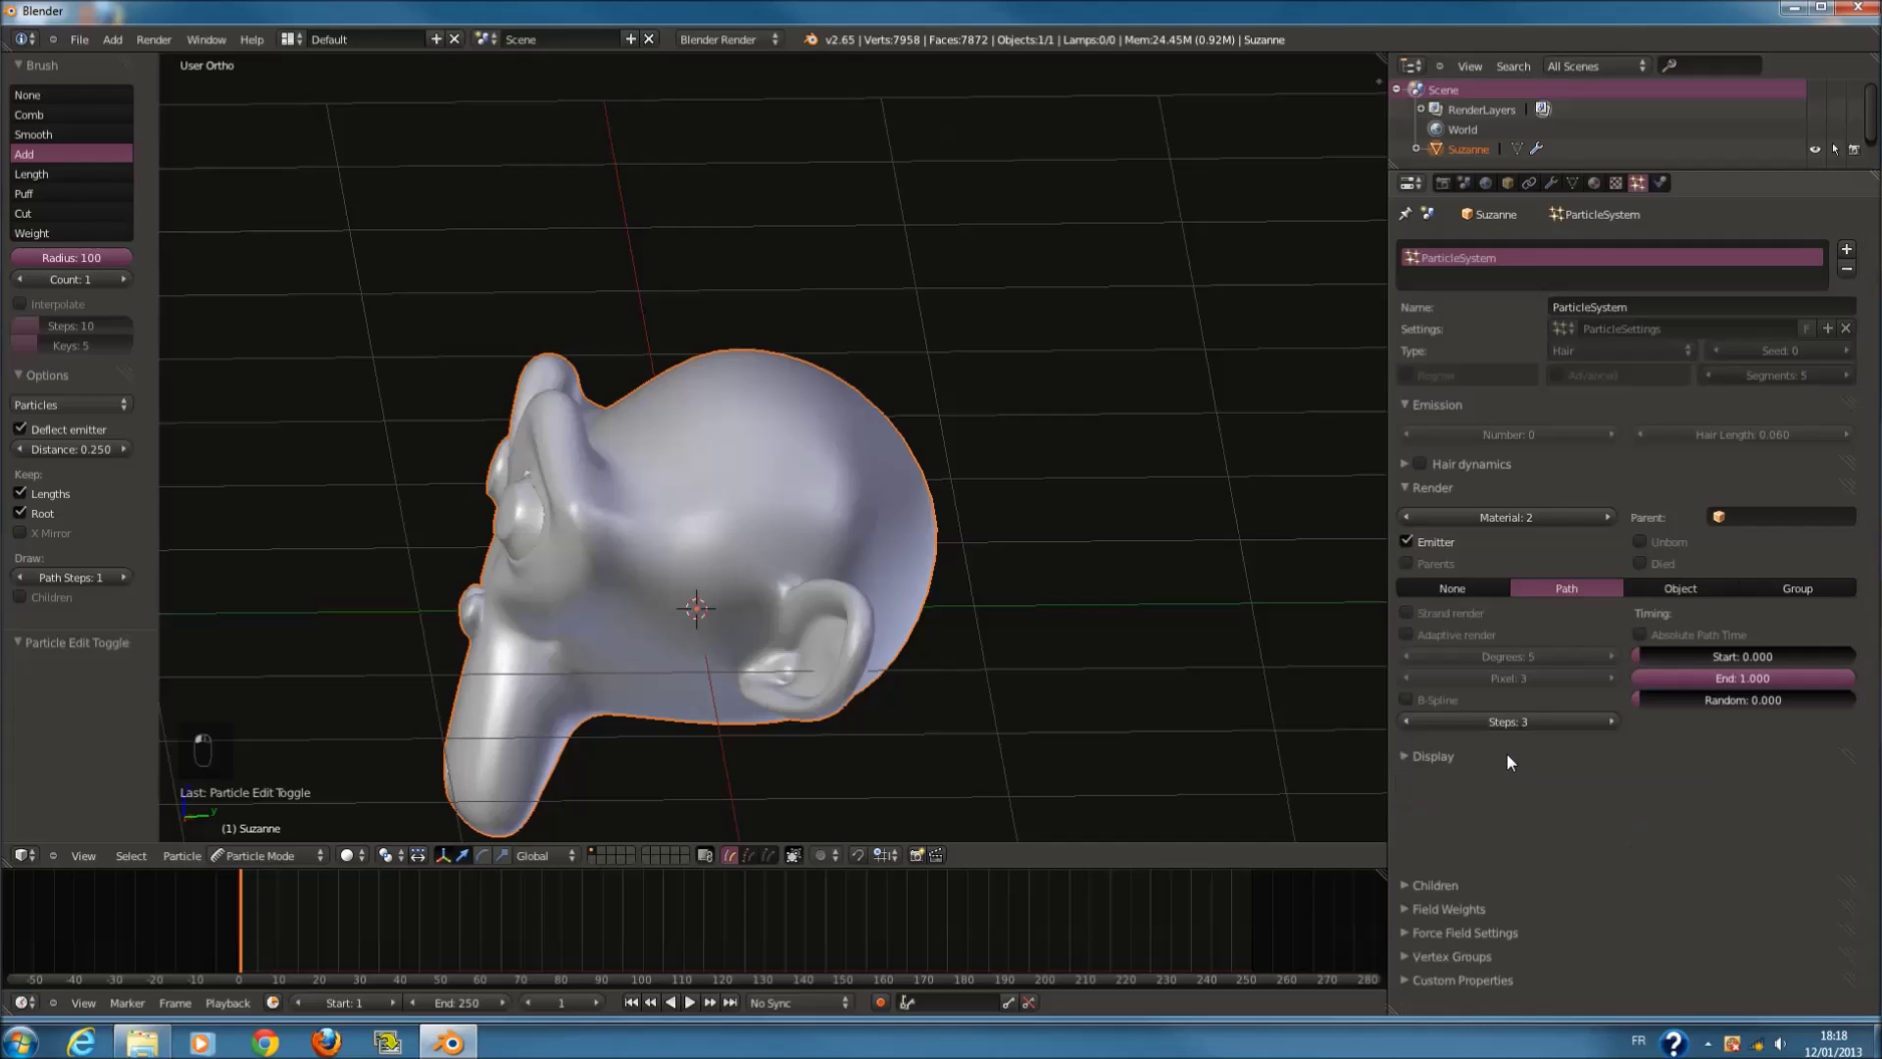
left_click(1513, 802)
left_click(1511, 798)
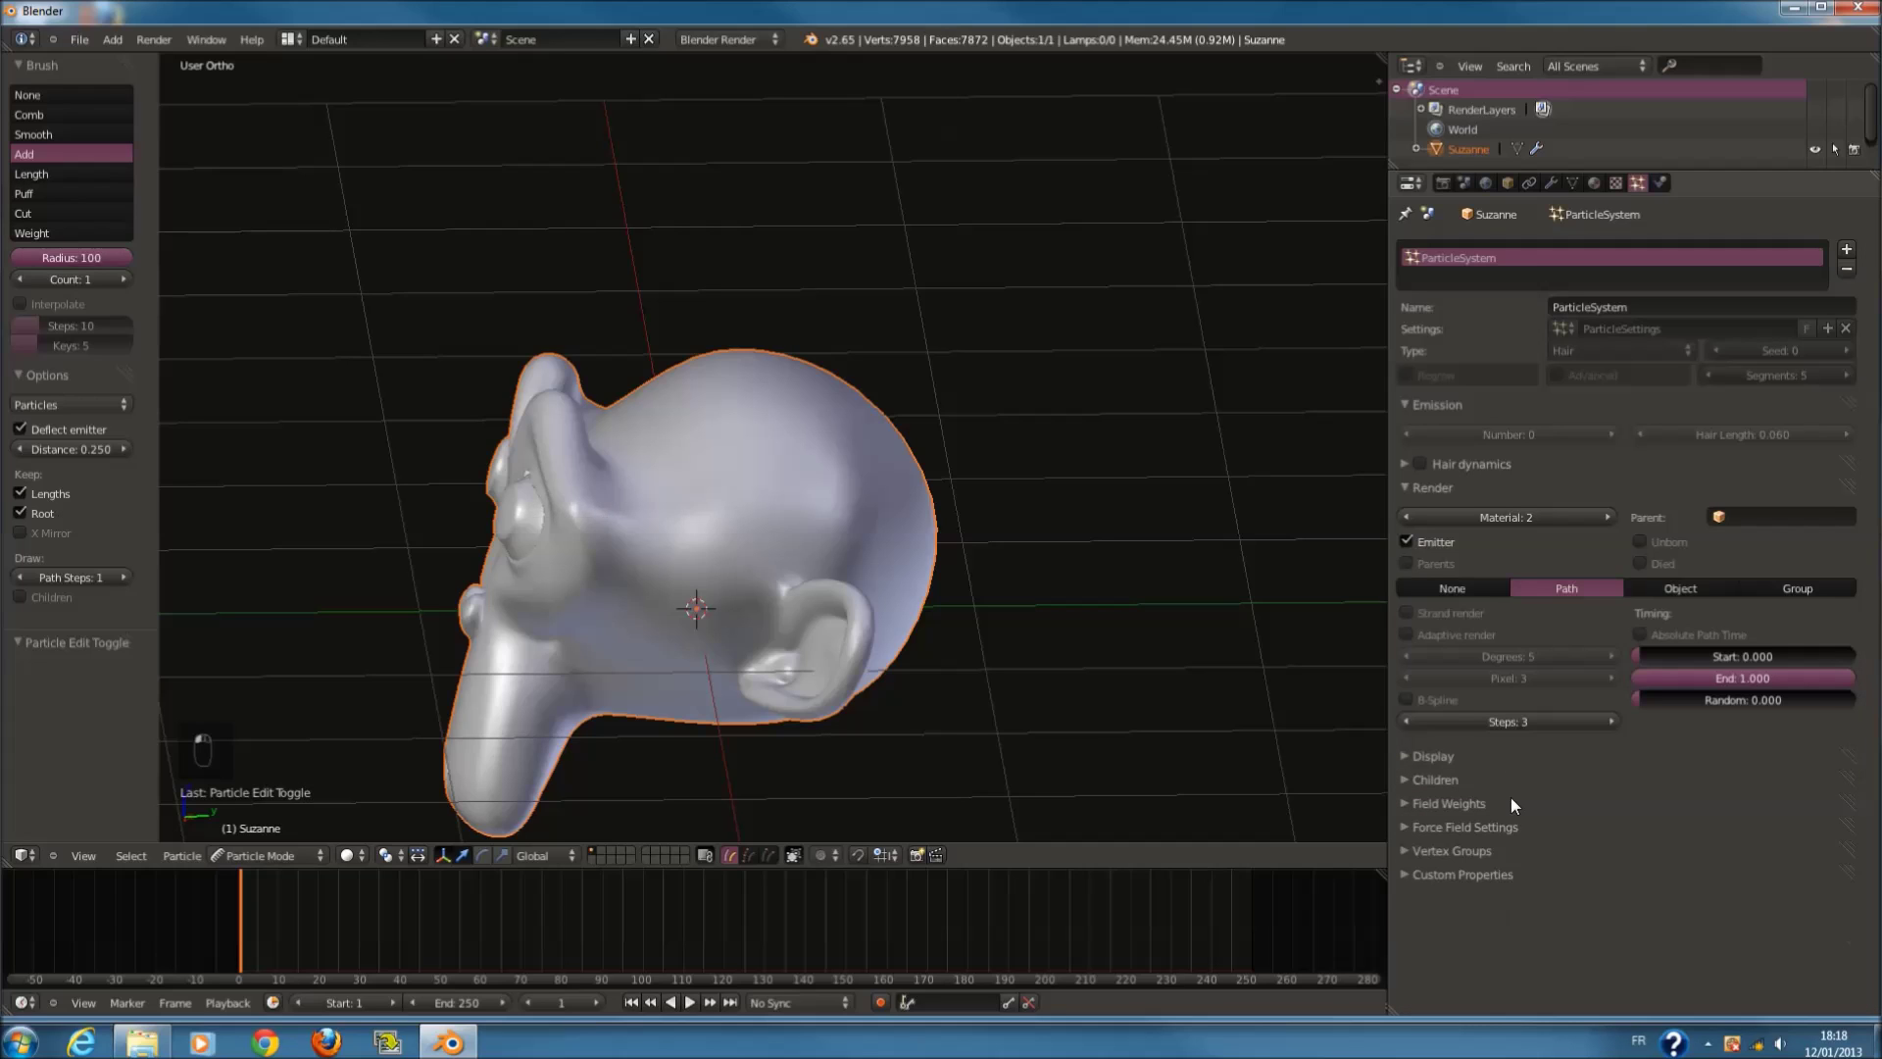
Step: Try the Group, Object and None render types for the hair particles and return the setting to Path
left_click(1812, 585)
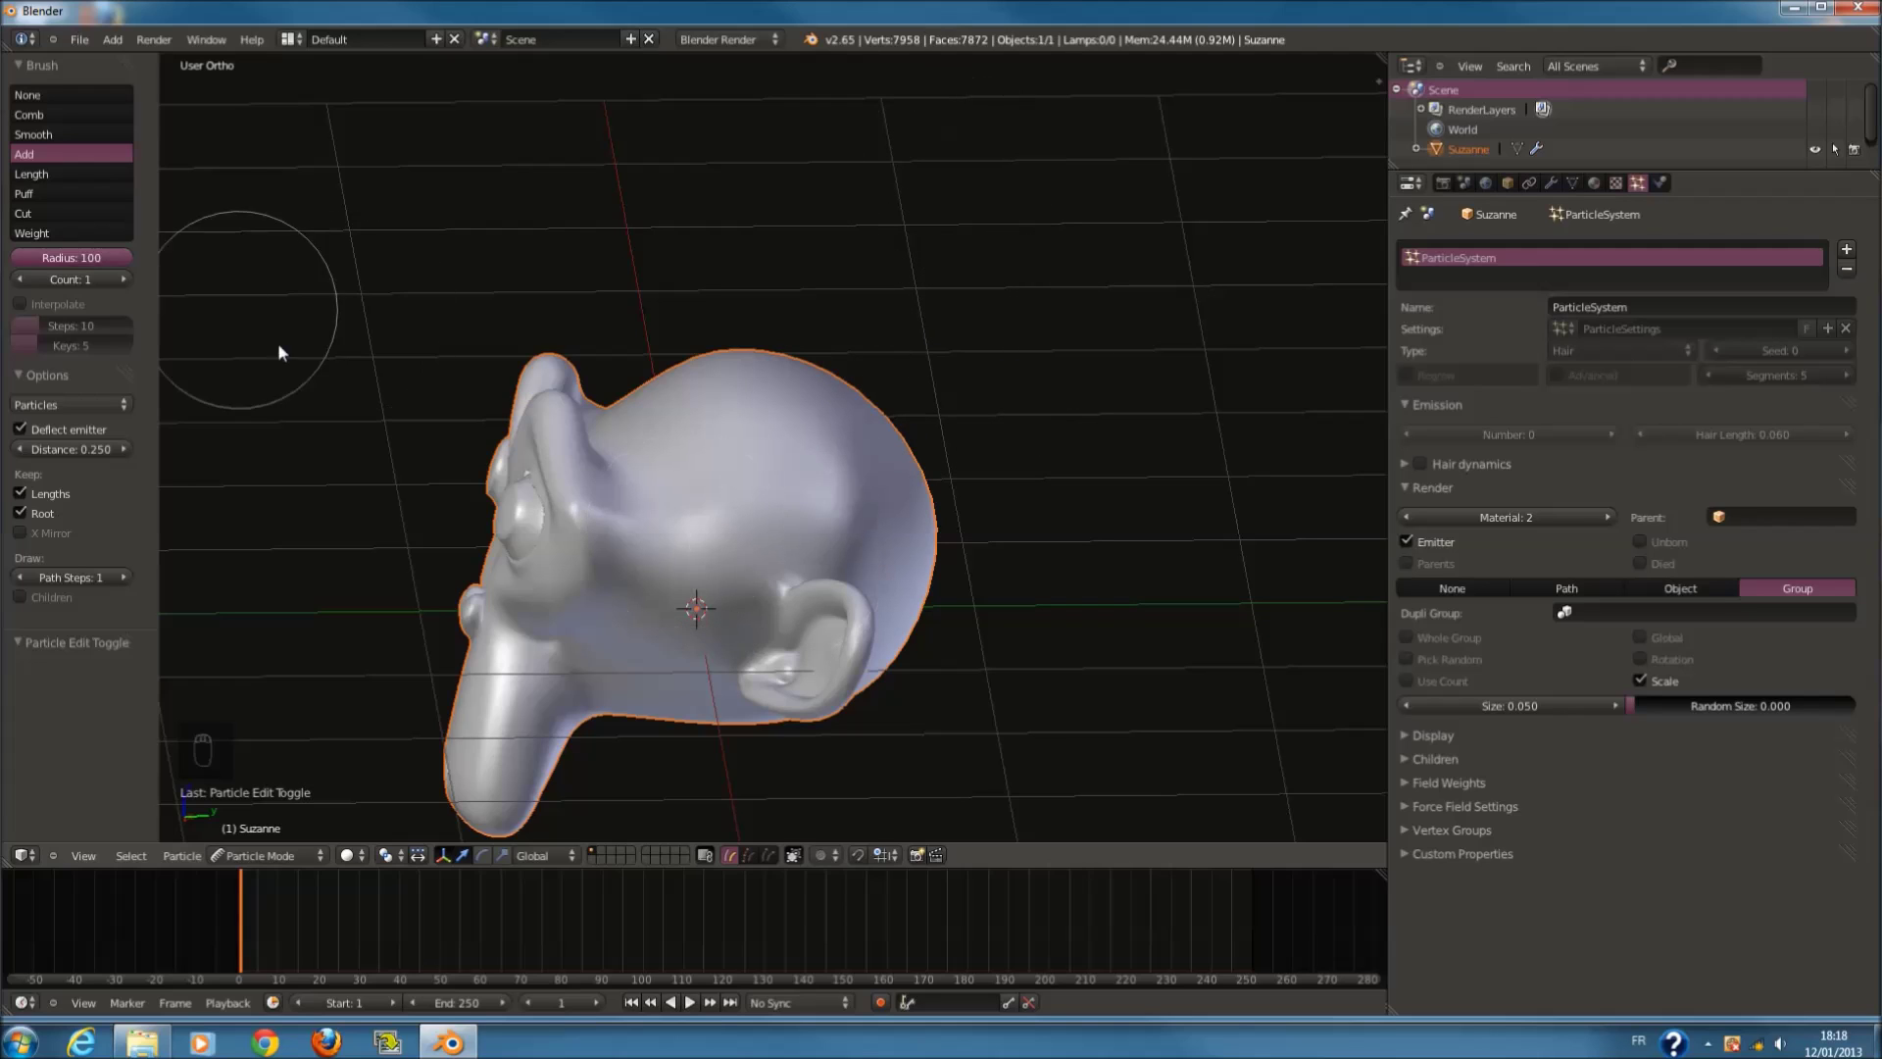
left_click(1682, 589)
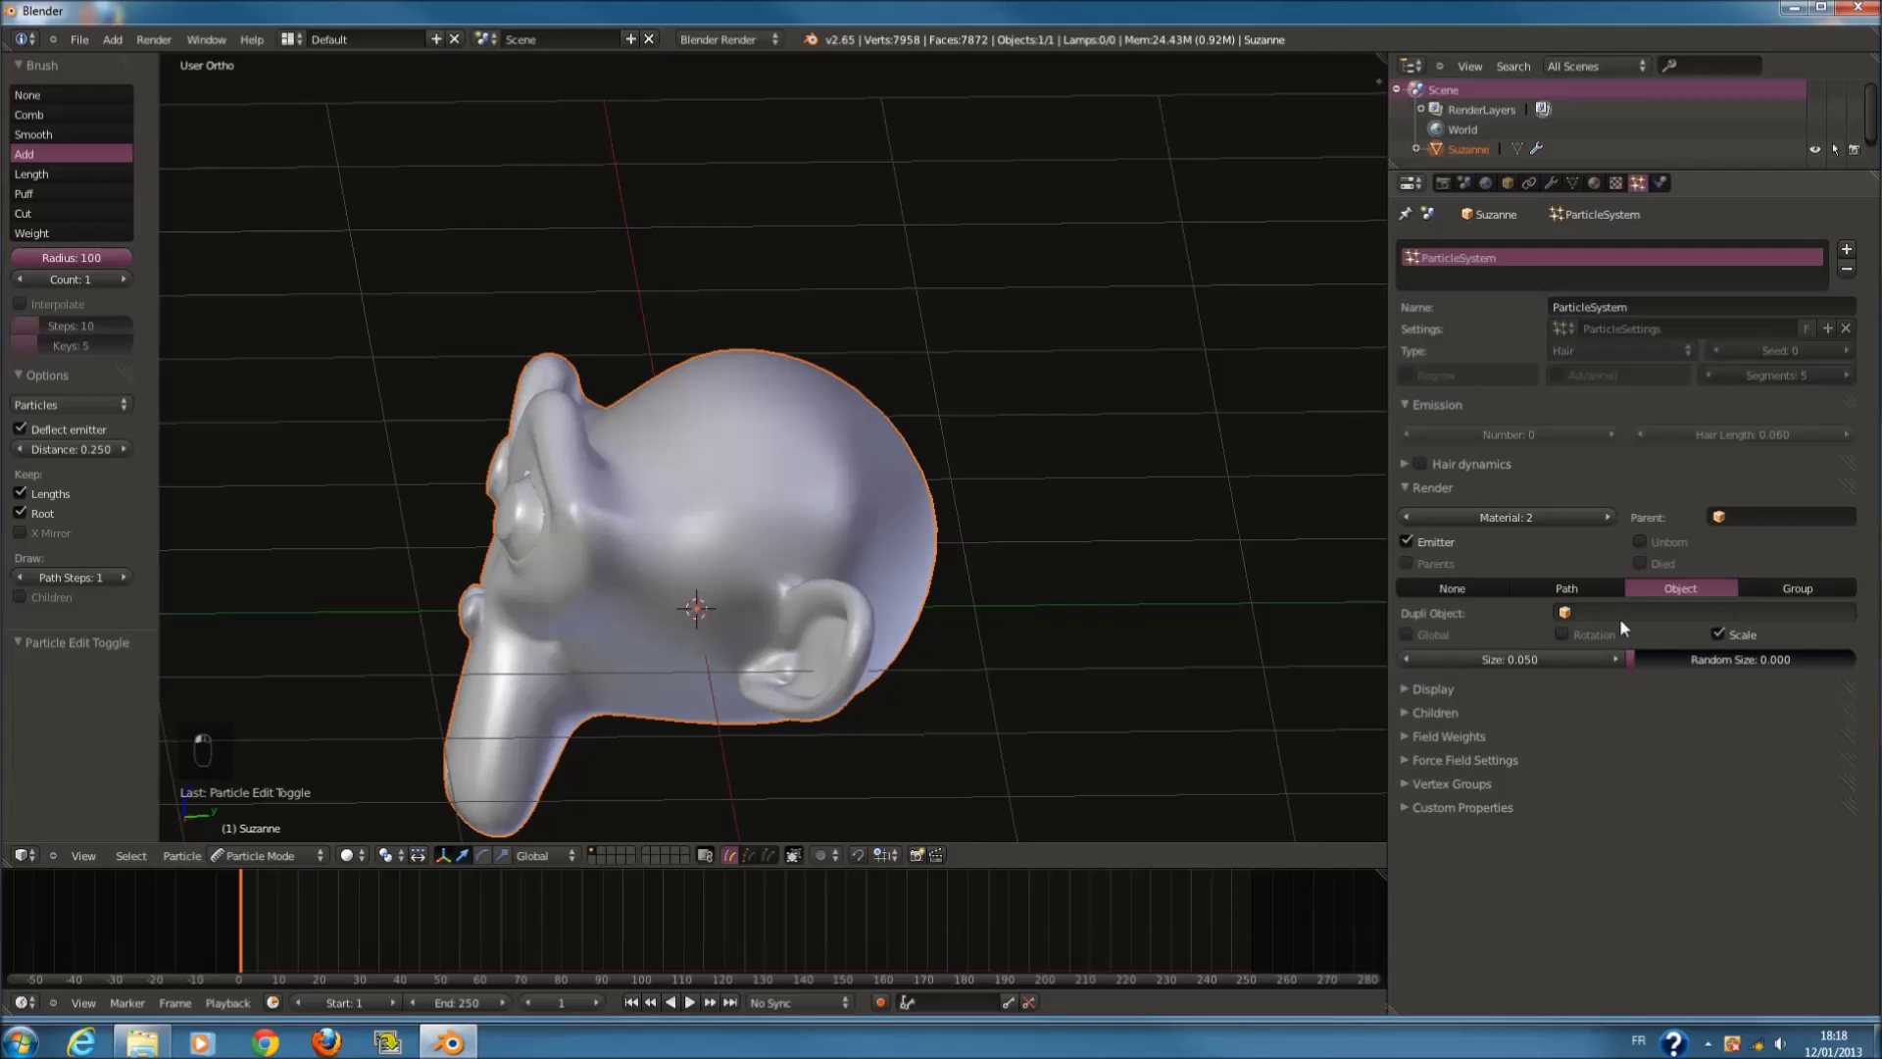
left_click(1822, 587)
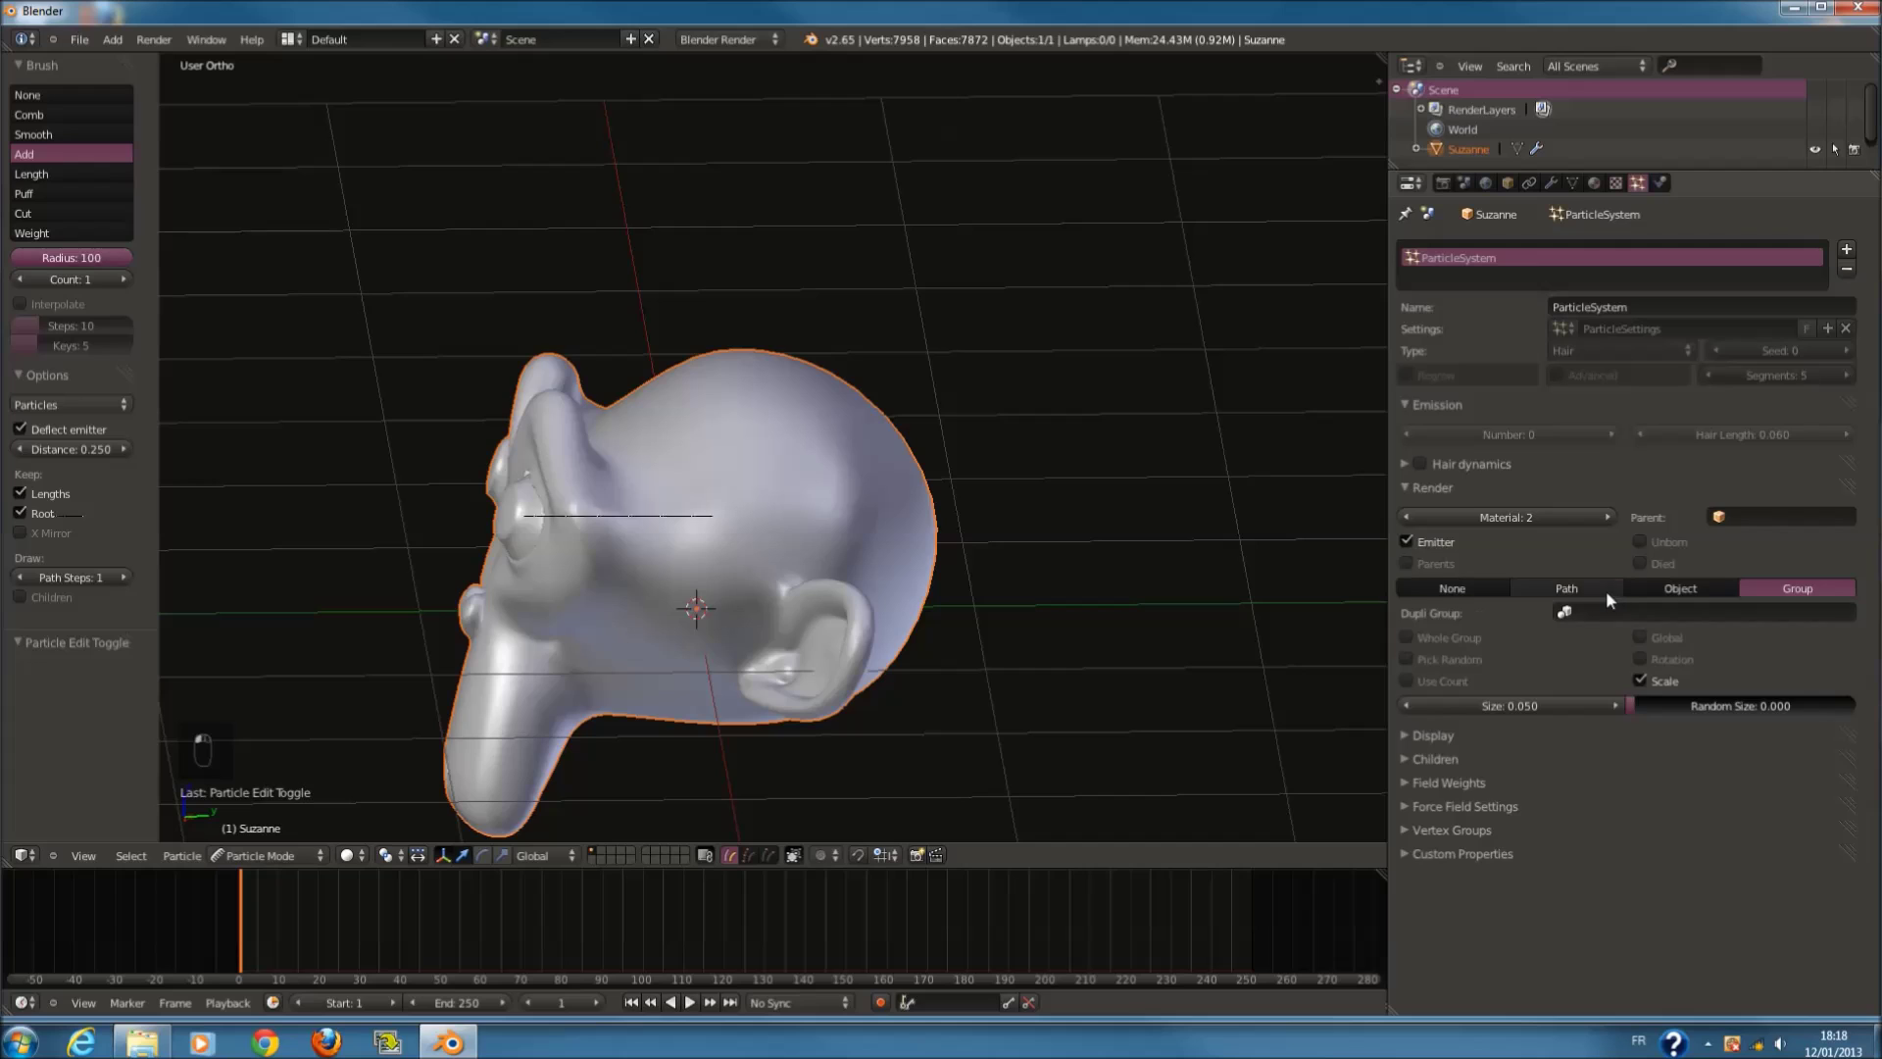
left_click(1569, 588)
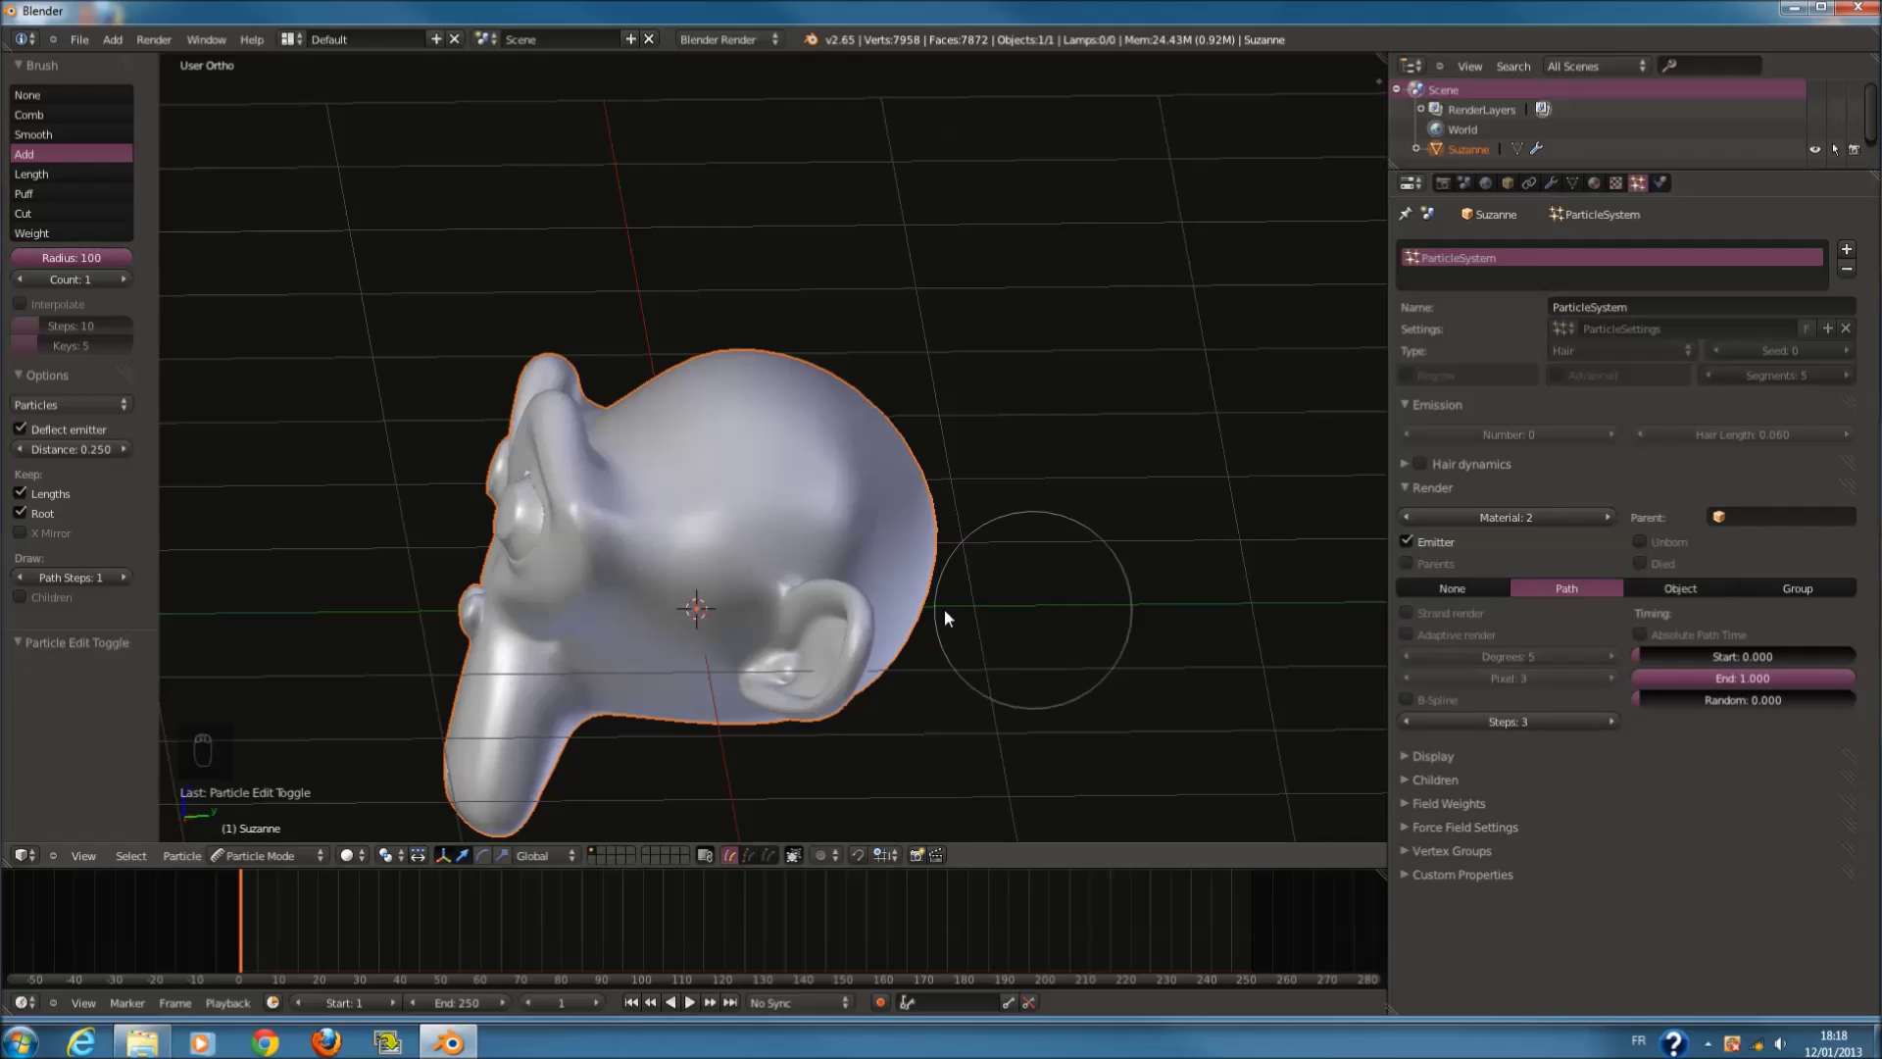
left_click(1439, 590)
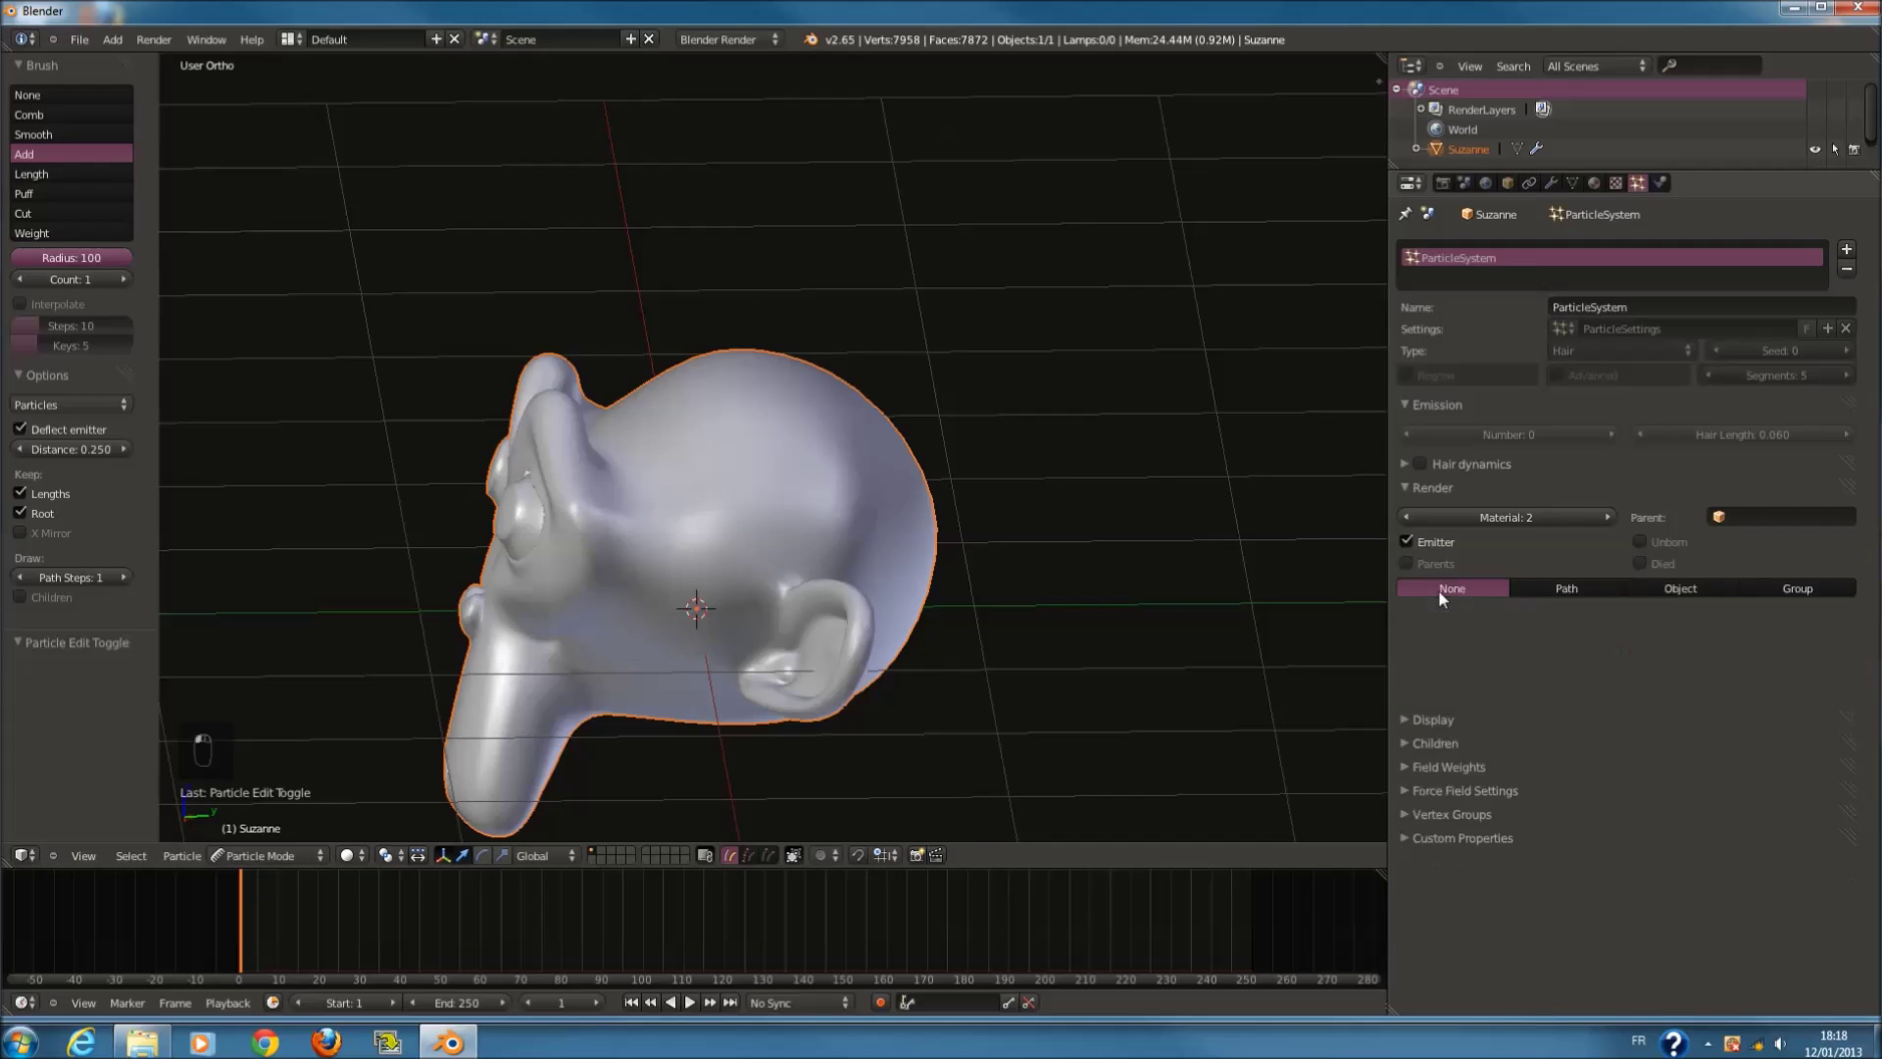
left_click(1549, 587)
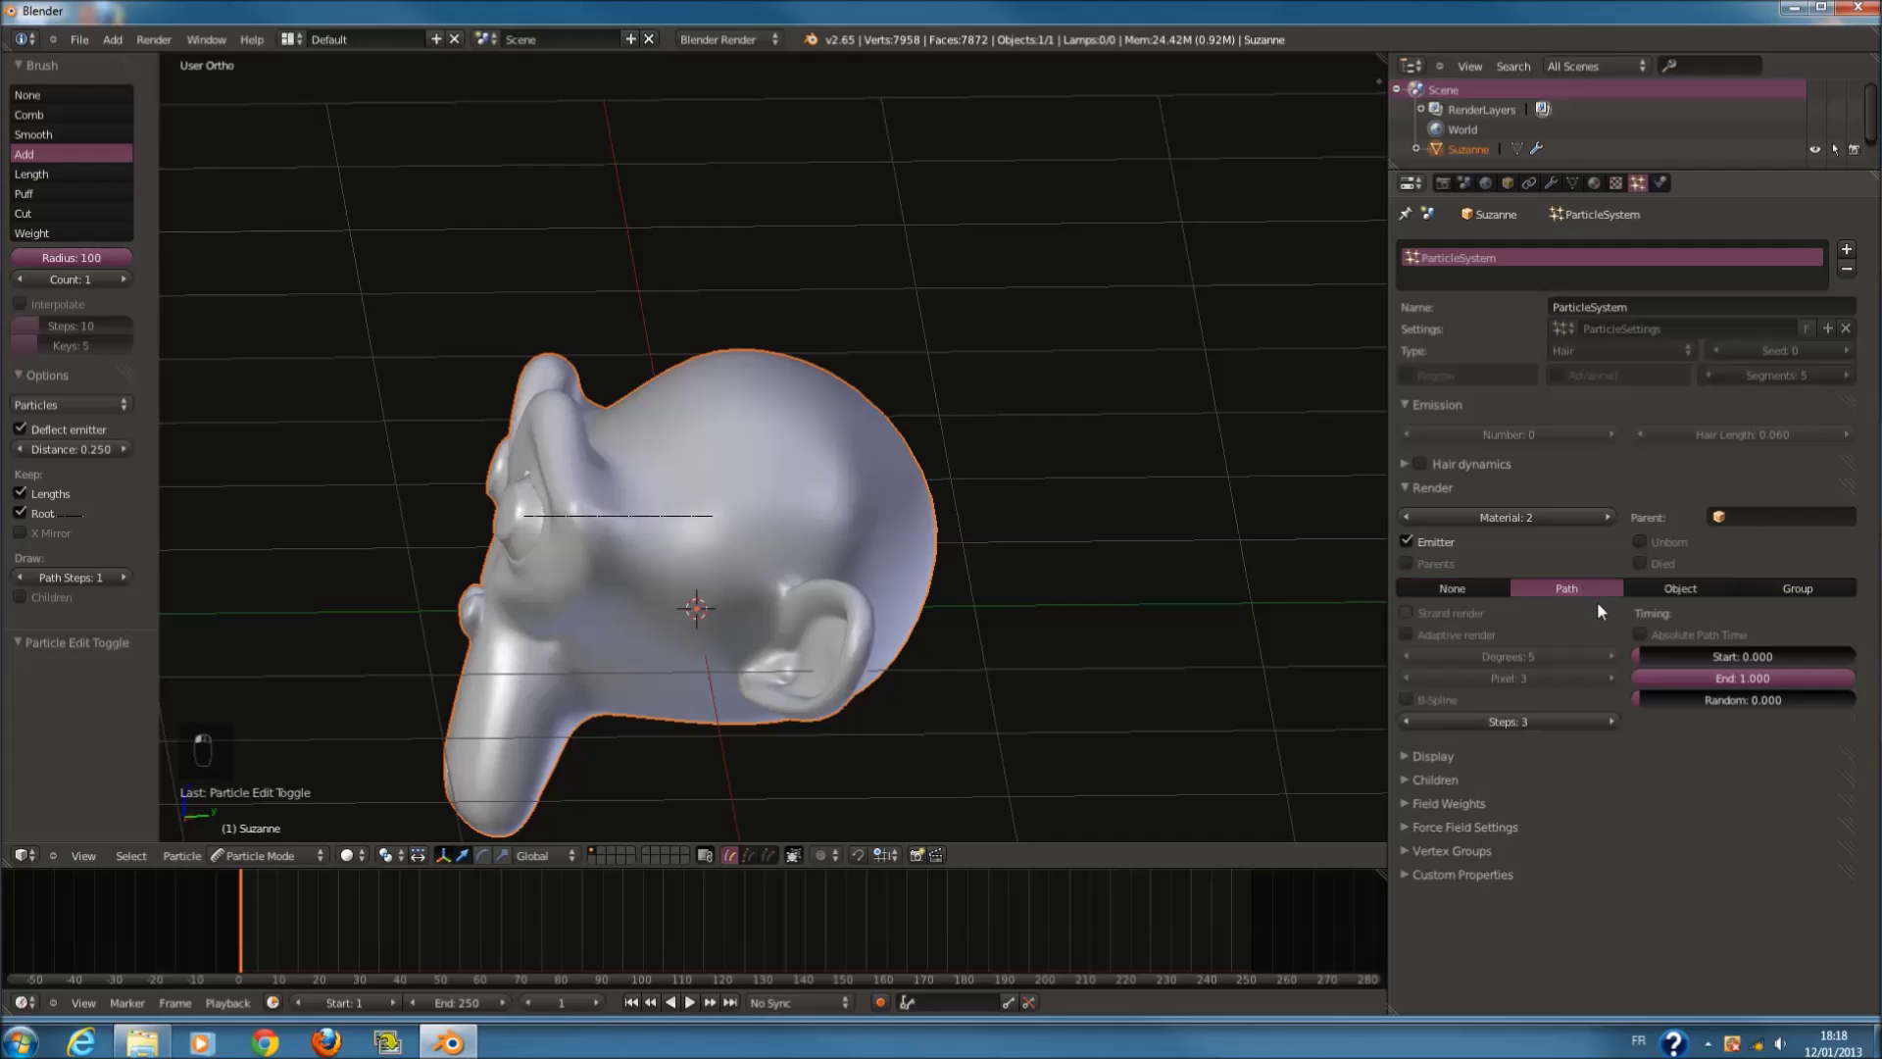
Step: Paint a few test hairs on the top of the monkey head with the Add brush
scroll(888, 565, "up", 2, "ctrl")
left_click(994, 479)
middle_click_drag(909, 474, 867, 486)
key("f")
left_click(932, 533)
mouse_move(941, 510)
left_mouse_down()
mouse_move(990, 412)
mouse_move(973, 444)
left_mouse_up()
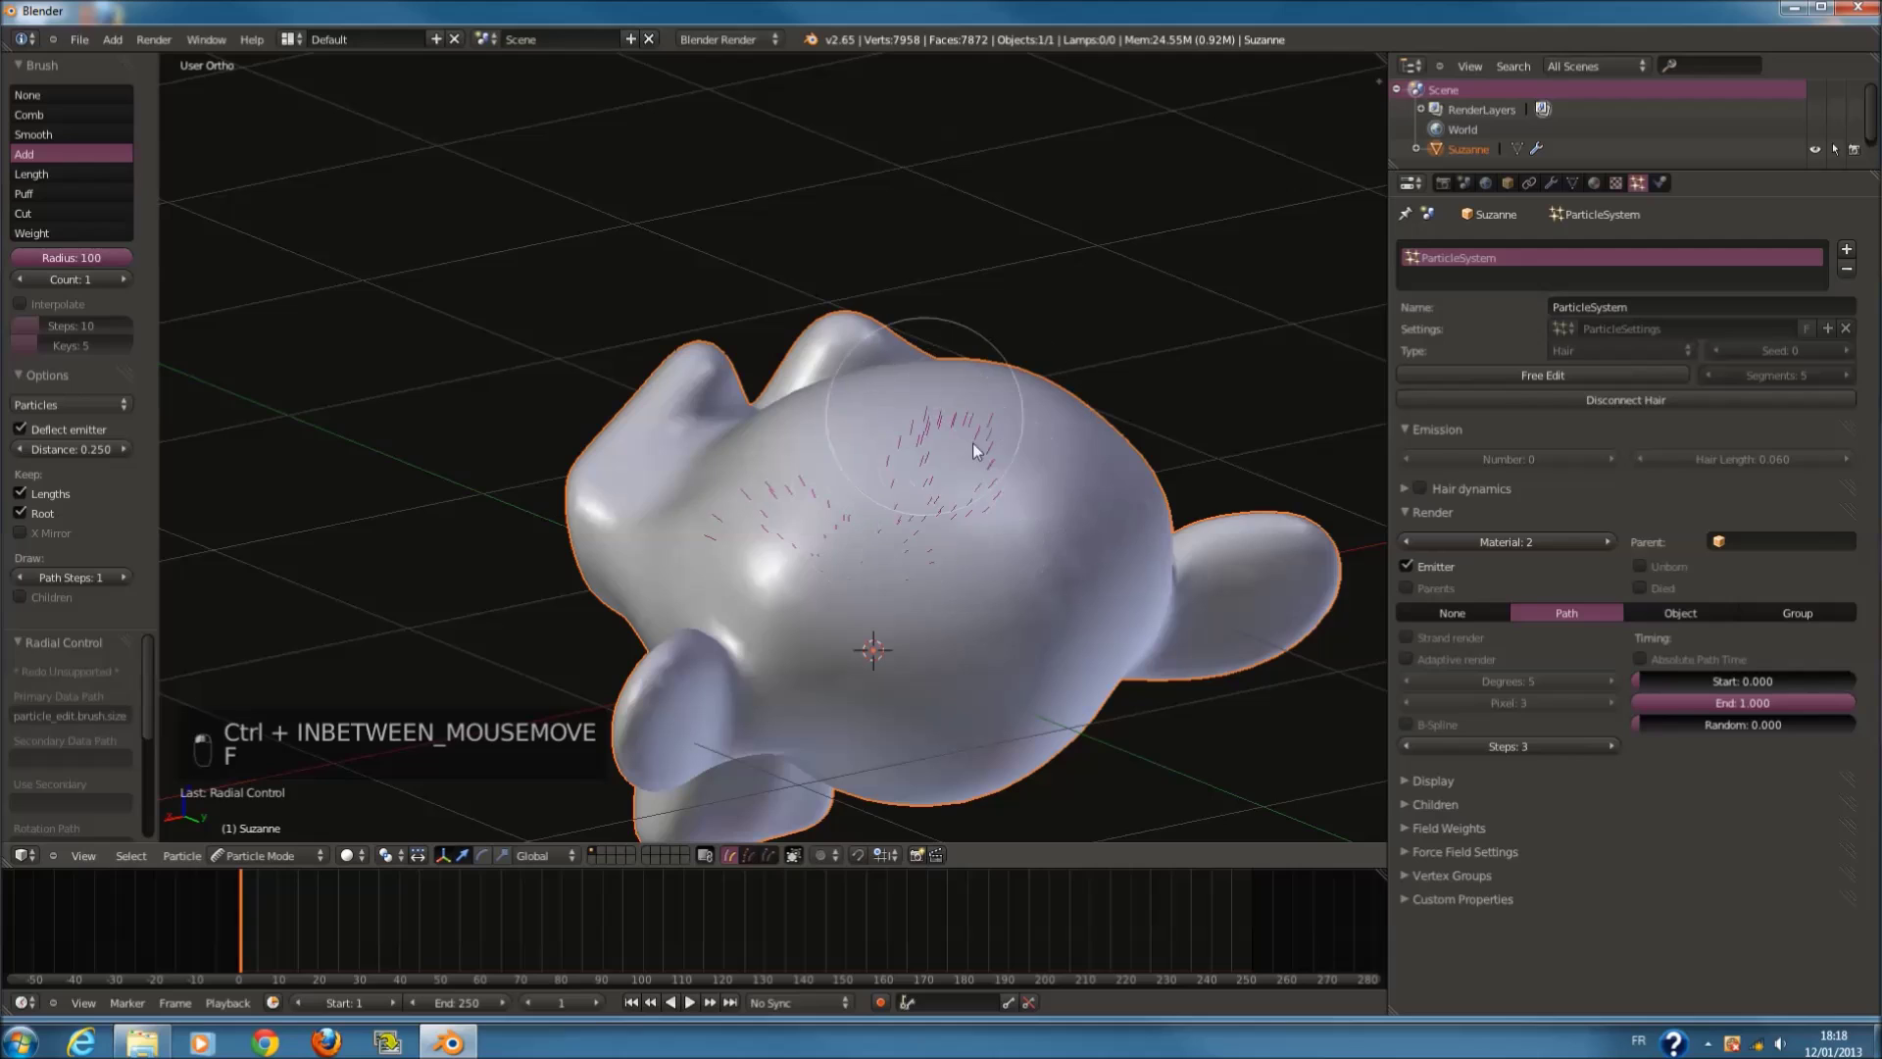
Step: Set the Add brush's Count to 35 and paint dense hair over the top, back and sides of the monkey head
left_click(123, 279)
left_click(124, 279)
left_click(124, 279)
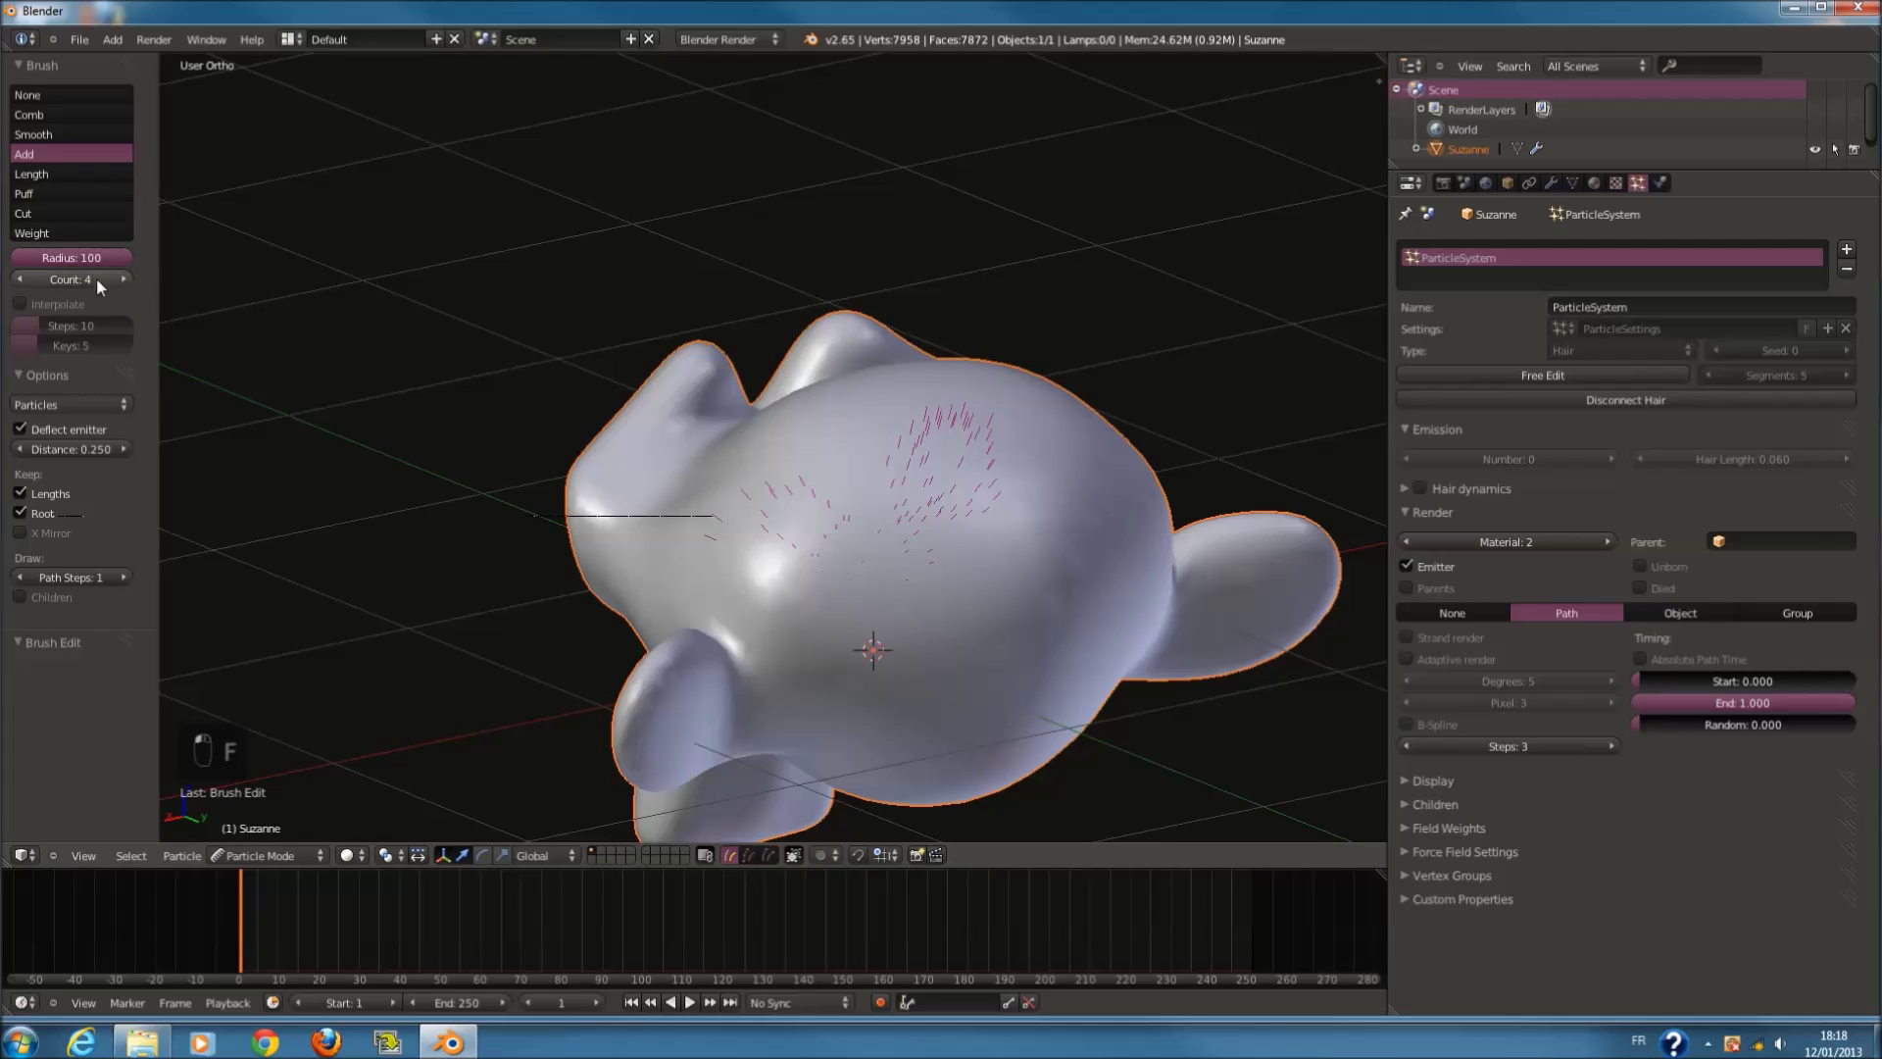
type("35")
key("Return")
left_click_drag(933, 508, 1057, 408)
mouse_move(1057, 408)
middle_mouse_down()
mouse_move(843, 532)
mouse_move(901, 439)
mouse_move(967, 533)
mouse_move(794, 343)
middle_mouse_up()
mouse_move(794, 343)
left_mouse_down()
mouse_move(824, 262)
mouse_move(769, 298)
left_mouse_up()
middle_click_drag(769, 298, 929, 361)
mouse_move(929, 361)
left_mouse_down()
mouse_move(744, 408)
mouse_move(757, 420)
left_mouse_up()
mouse_move(757, 420)
middle_mouse_down()
mouse_move(530, 303)
mouse_move(1088, 525)
mouse_move(871, 418)
middle_mouse_up()
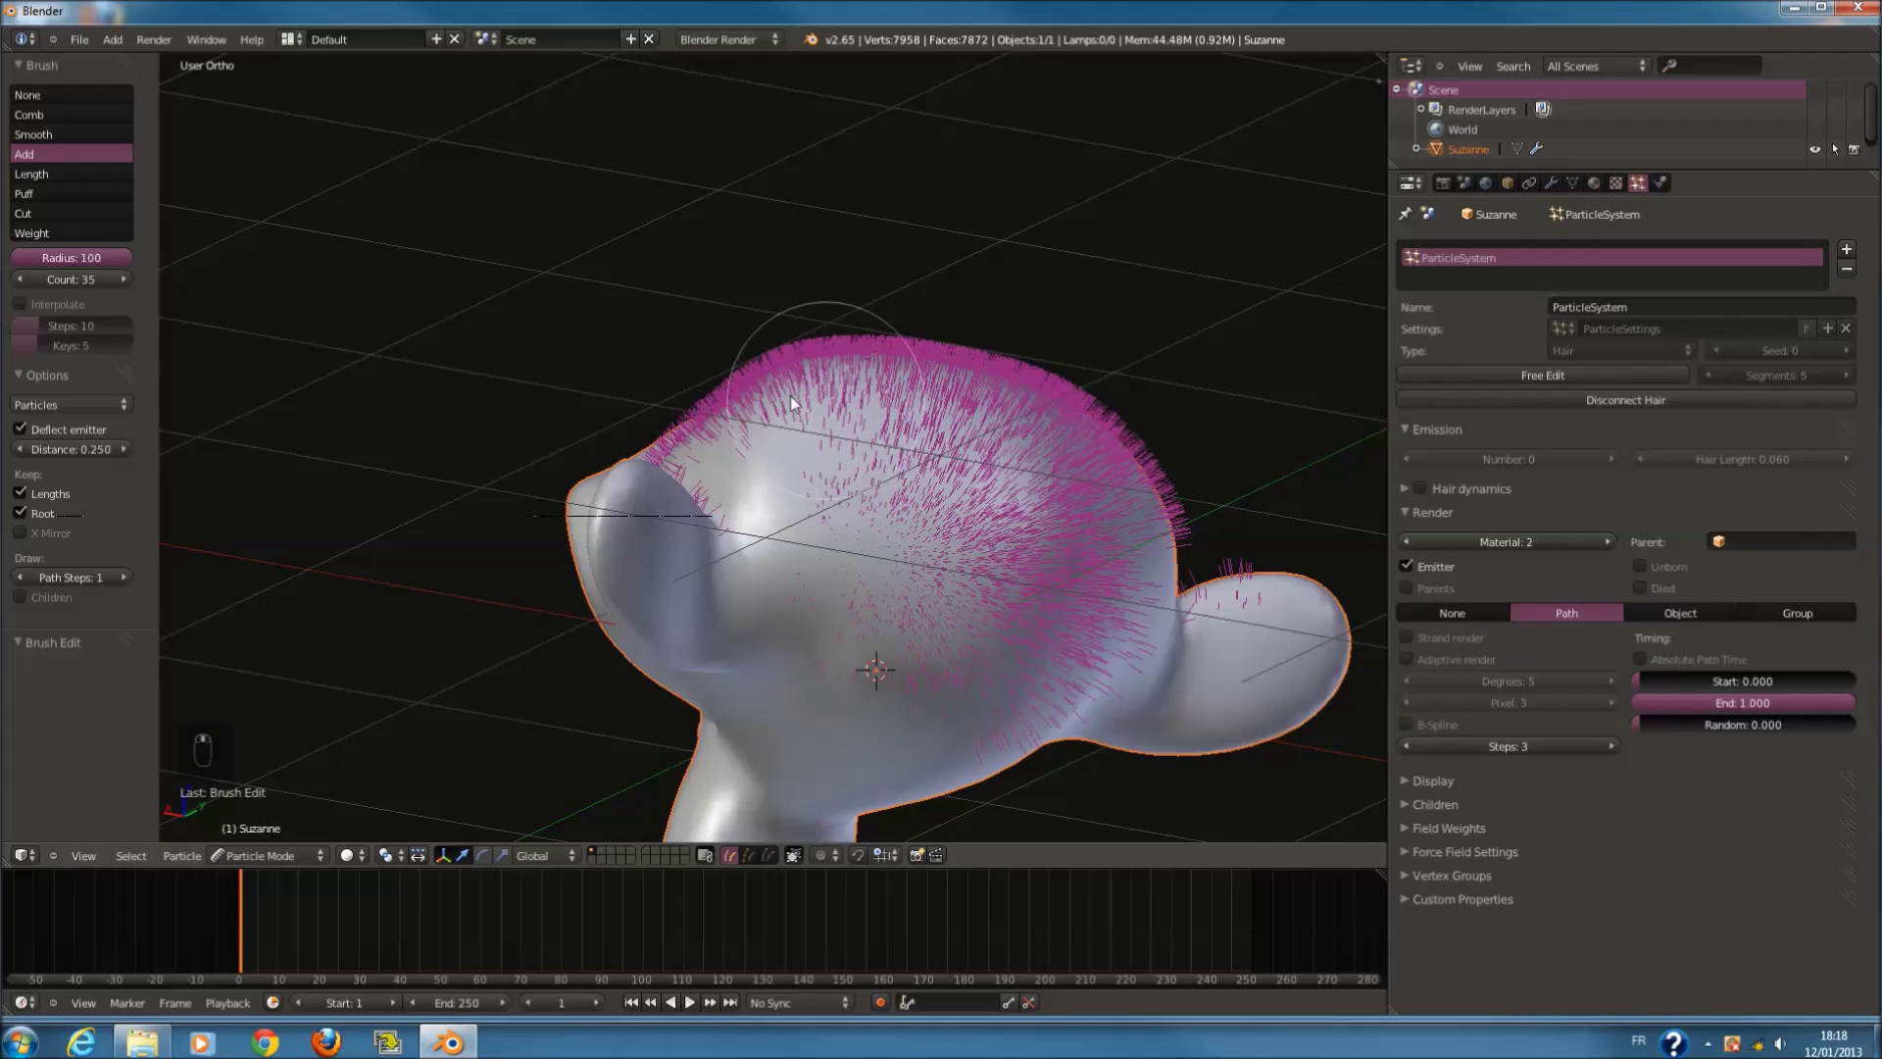
Step: Return the monkey head to Object Mode and add a camera to the scene
left_click(264, 855)
left_click(257, 835)
middle_click_drag(670, 660, 1129, 560)
scroll(1129, 560, "down", 4)
key("shift+a")
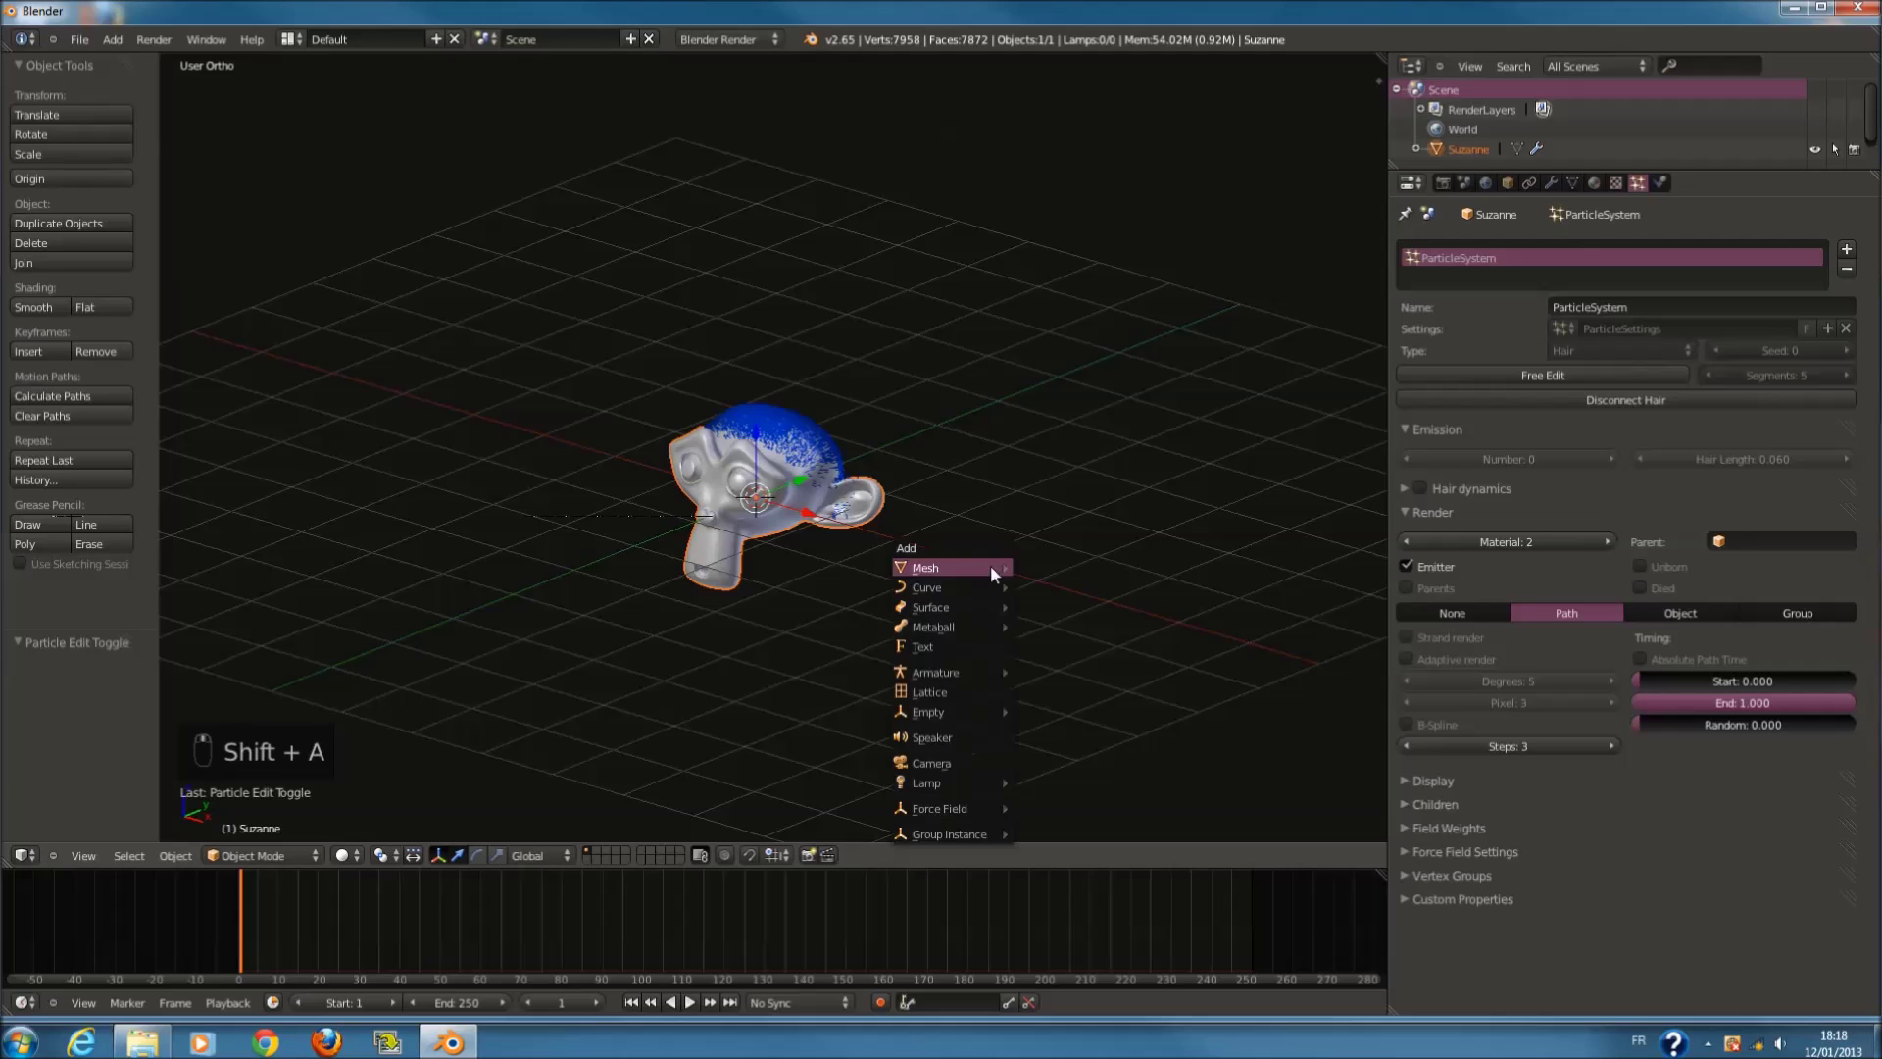
left_click(985, 762)
Step: Move the new camera away from the origin to a spot in front of the monkey head
scroll(844, 467, "down", 3)
scroll(838, 461, "up", 2)
key("g")
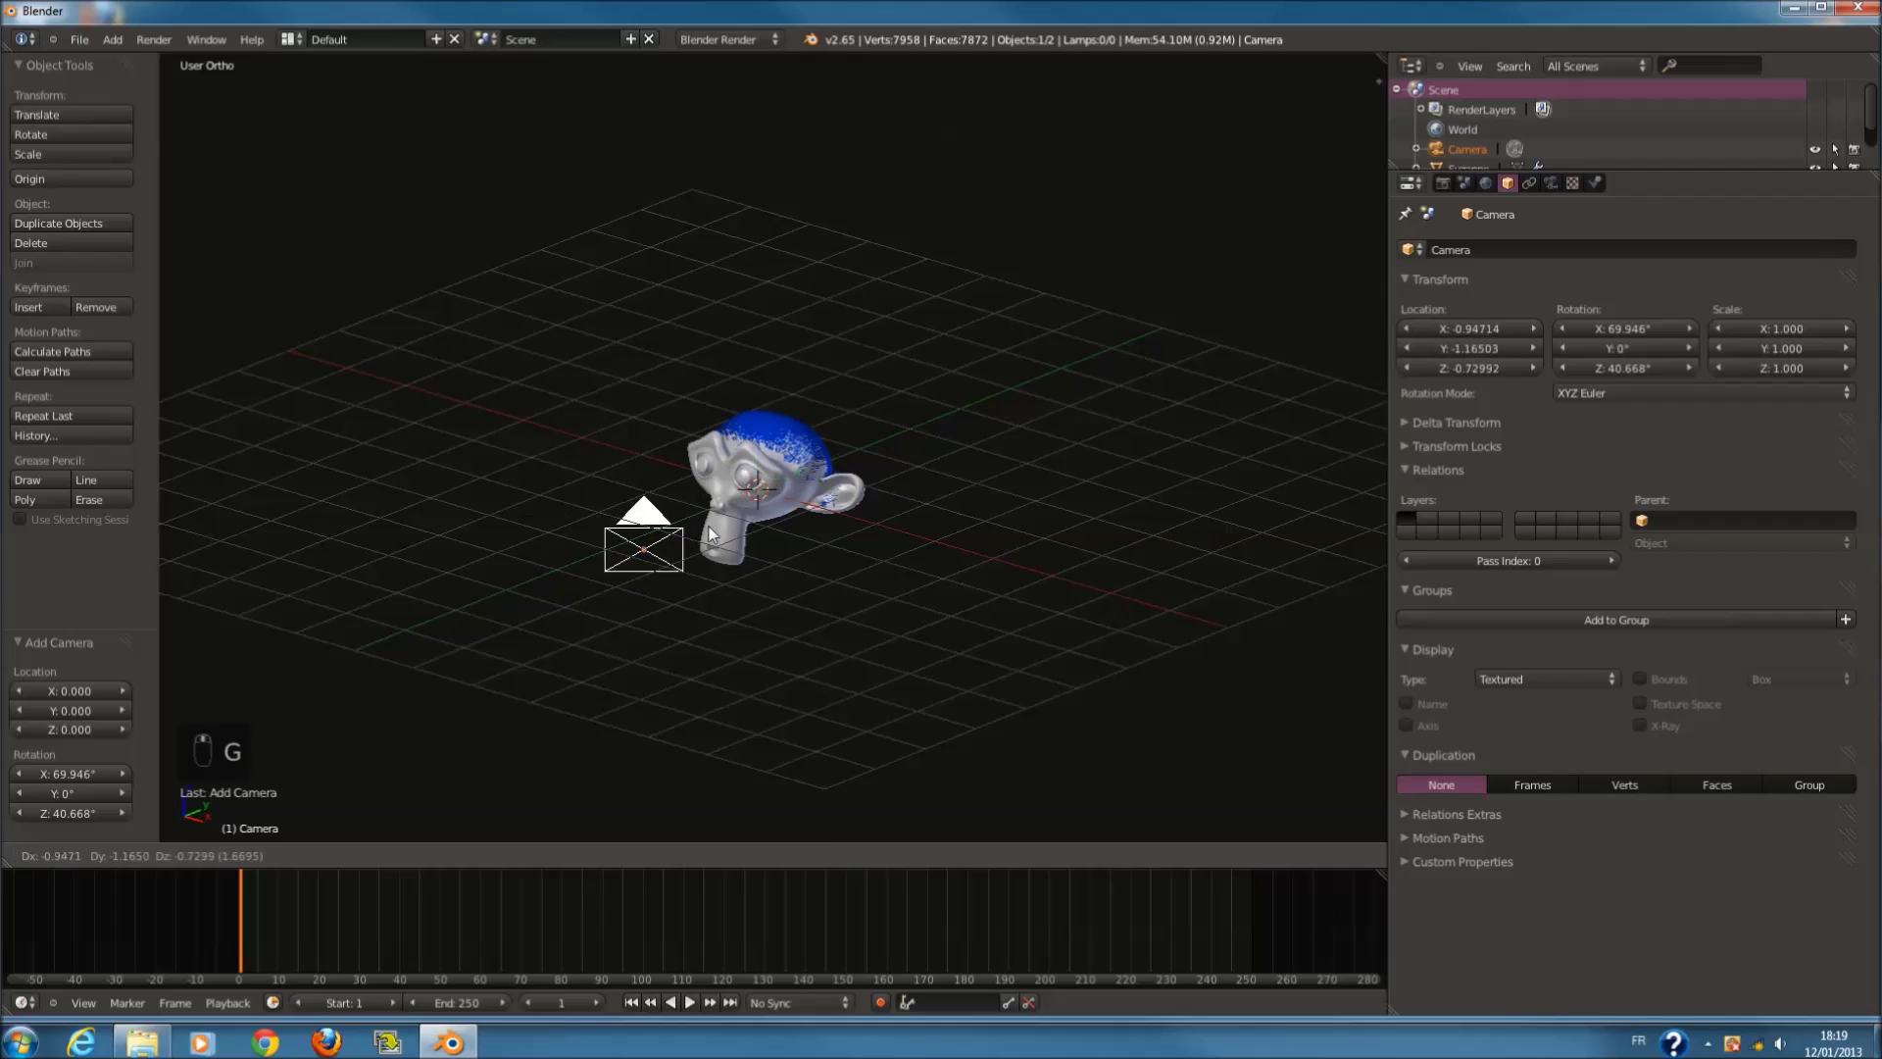
key("y")
left_click(747, 595)
key("g")
left_click(909, 674)
Step: Look through the camera and move it to about X 6.84, Y -7.60, Z 3.75 so it frames the monkey head
key("KP_0")
key("g")
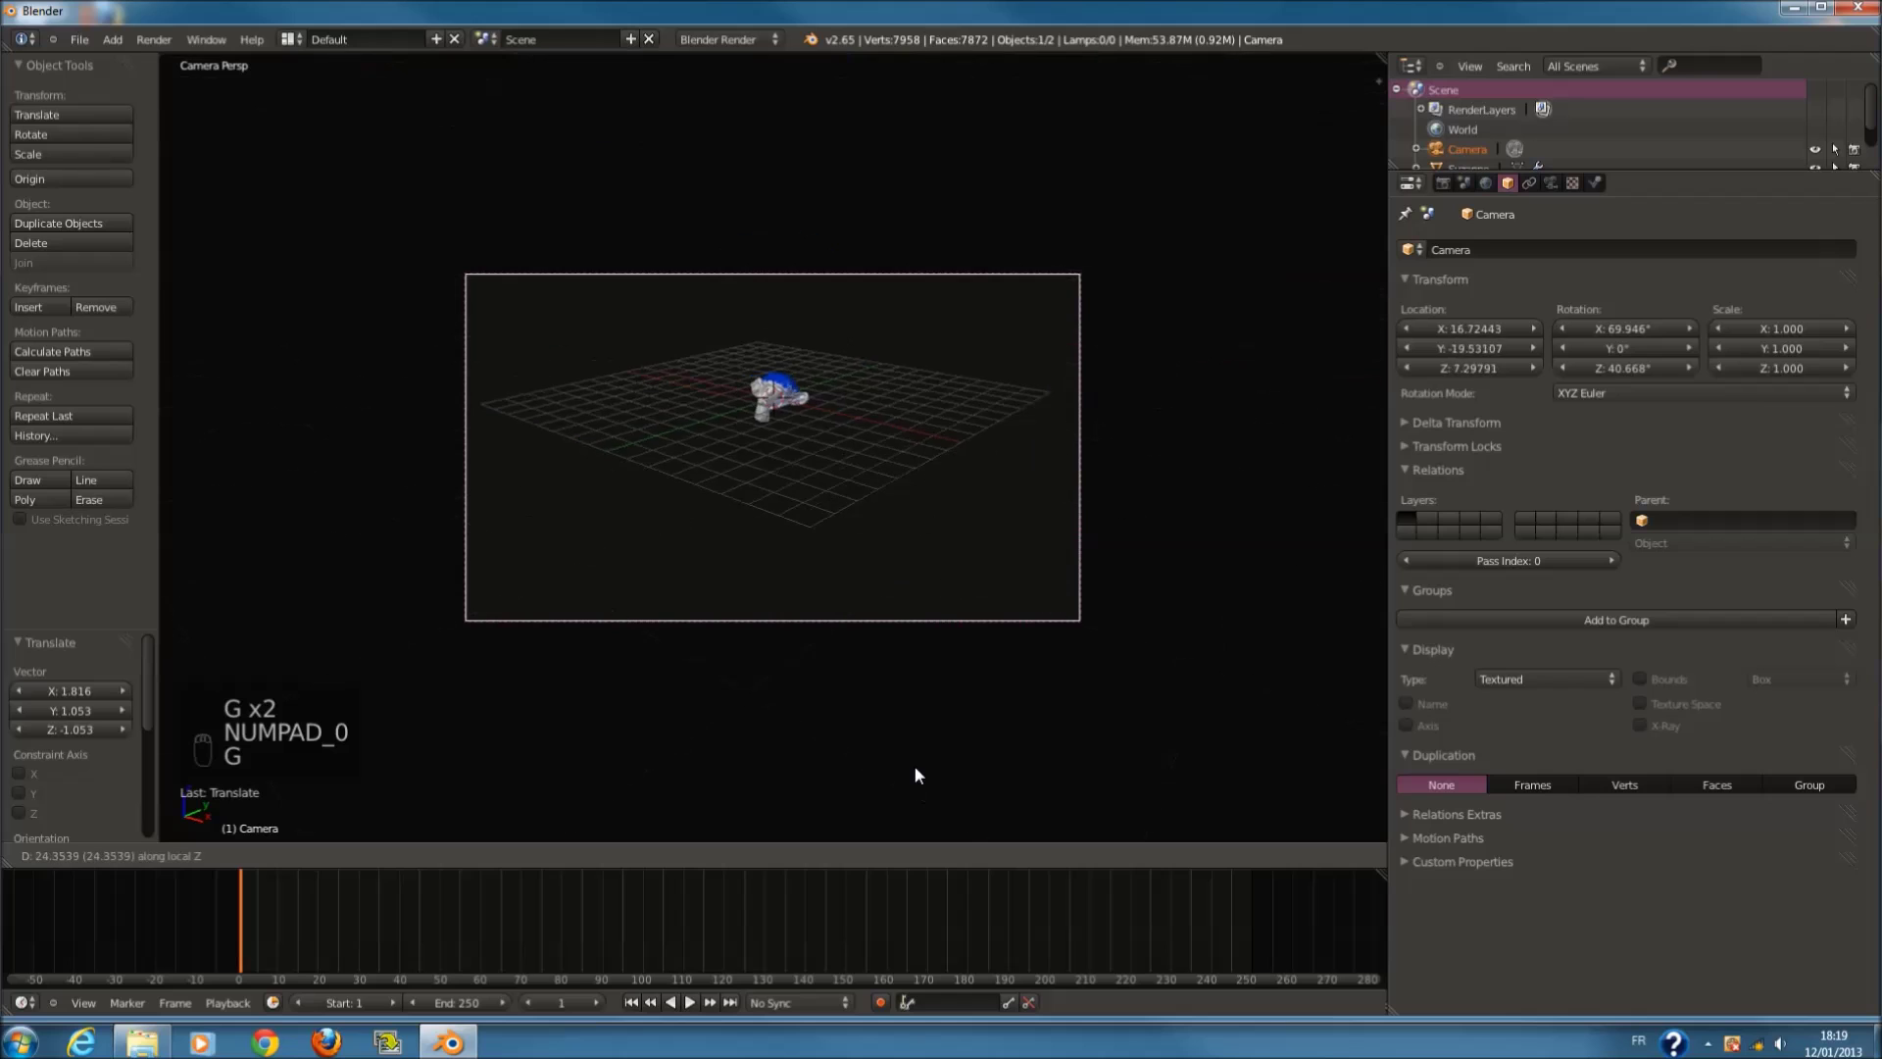
left_click(920, 749)
key("g")
key("g")
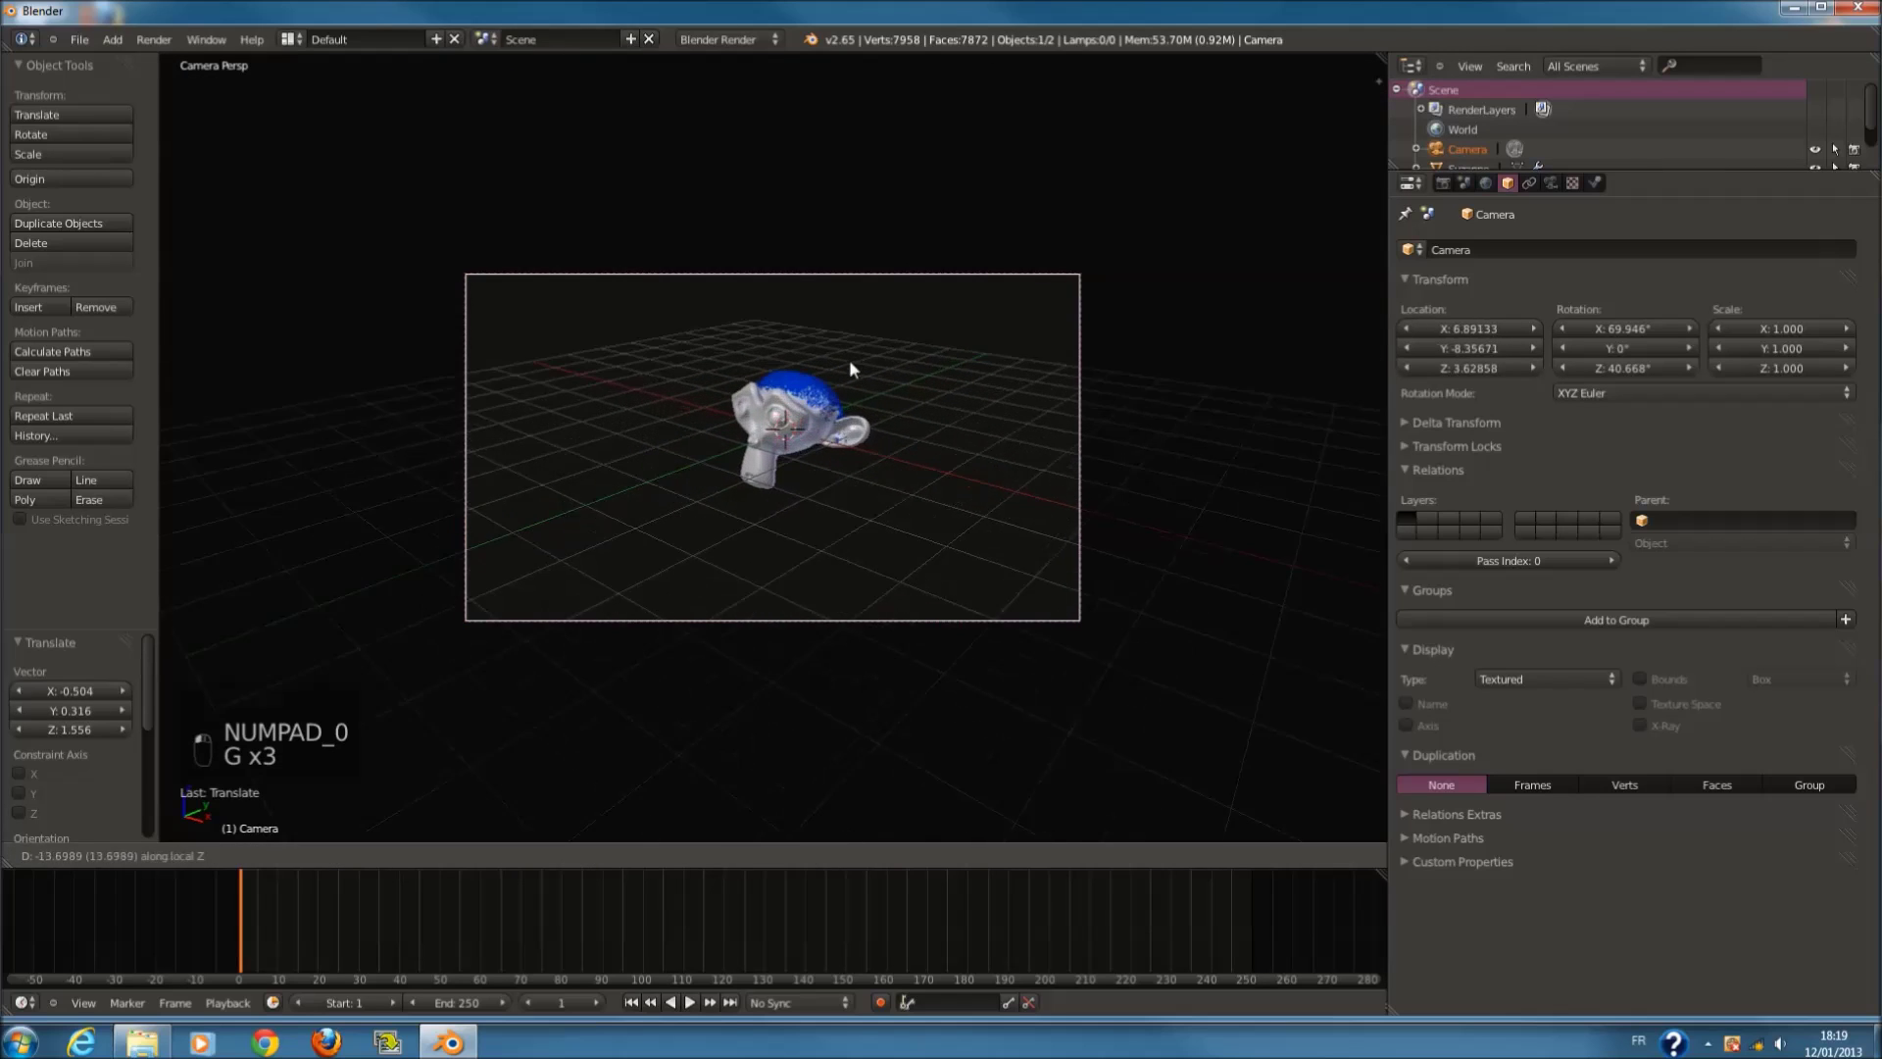
key("g")
left_click(897, 323)
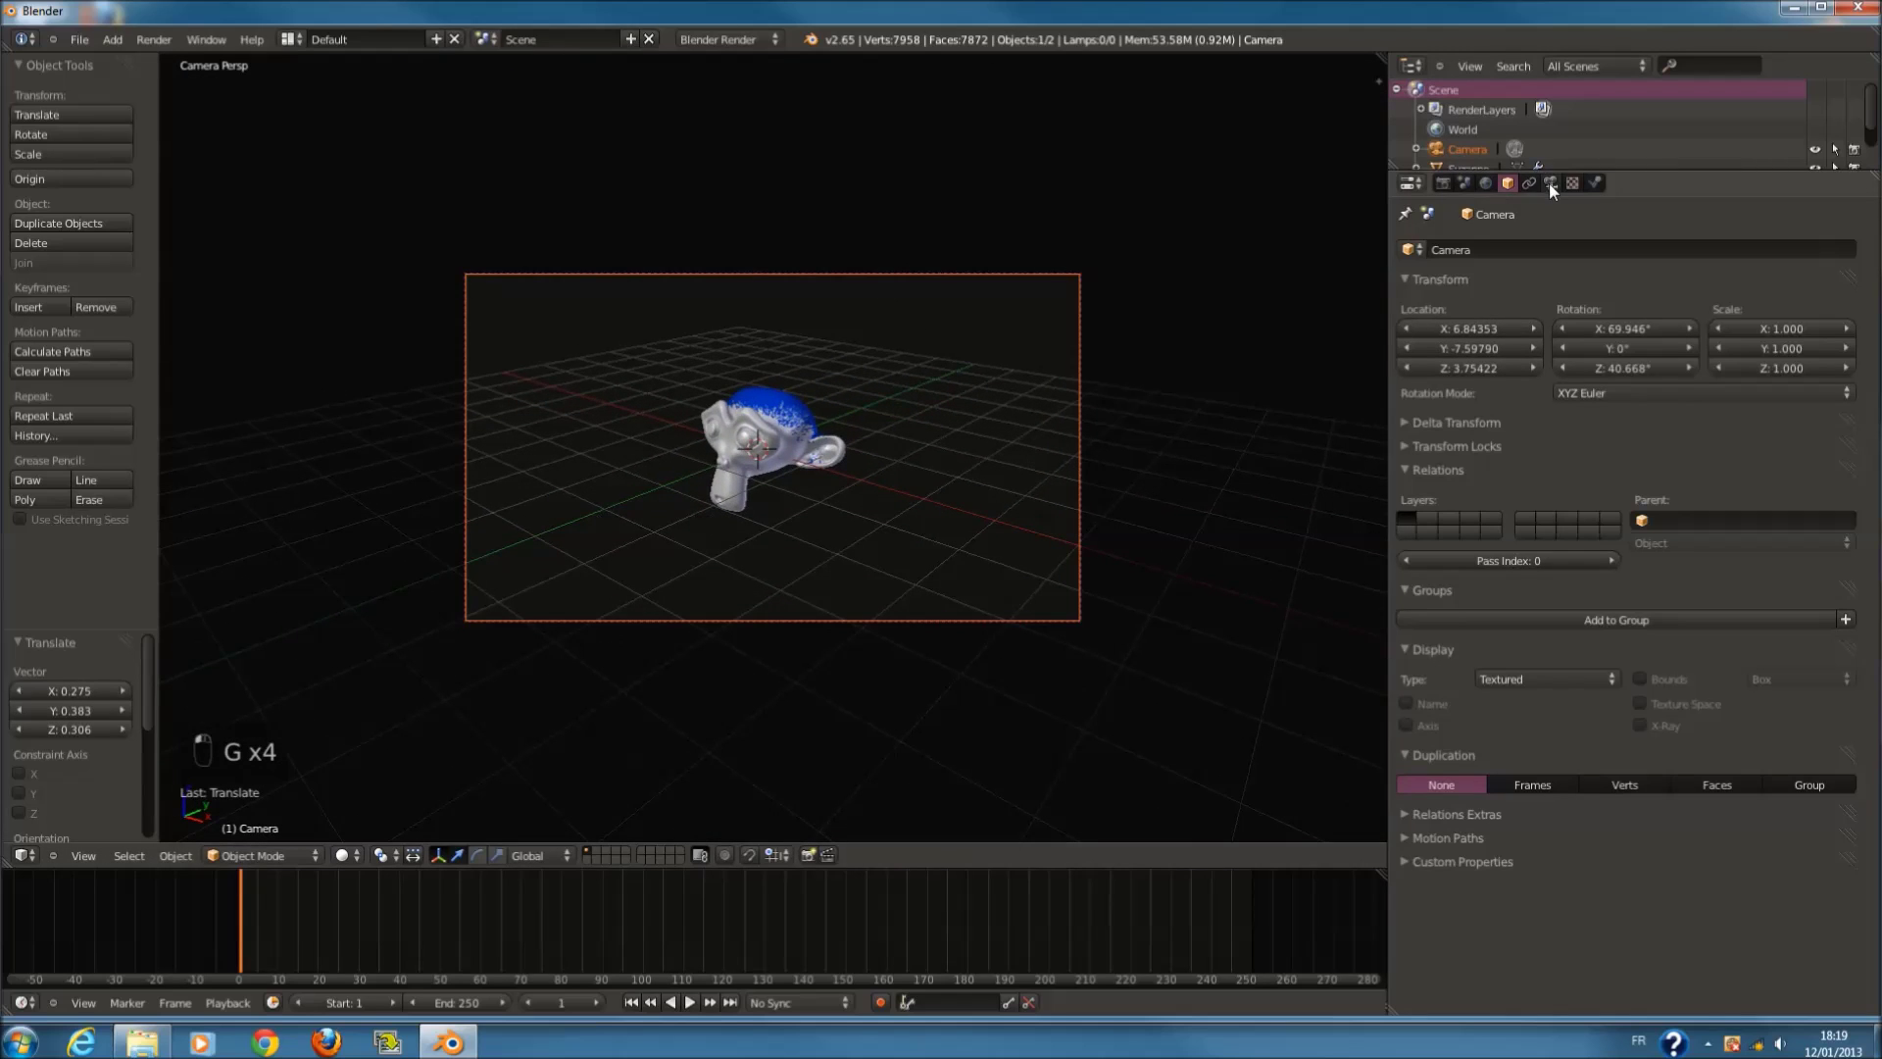
Step: Set the world's horizon colour to white and enable Ambient Occlusion
left_click(1486, 183)
left_click(1500, 510)
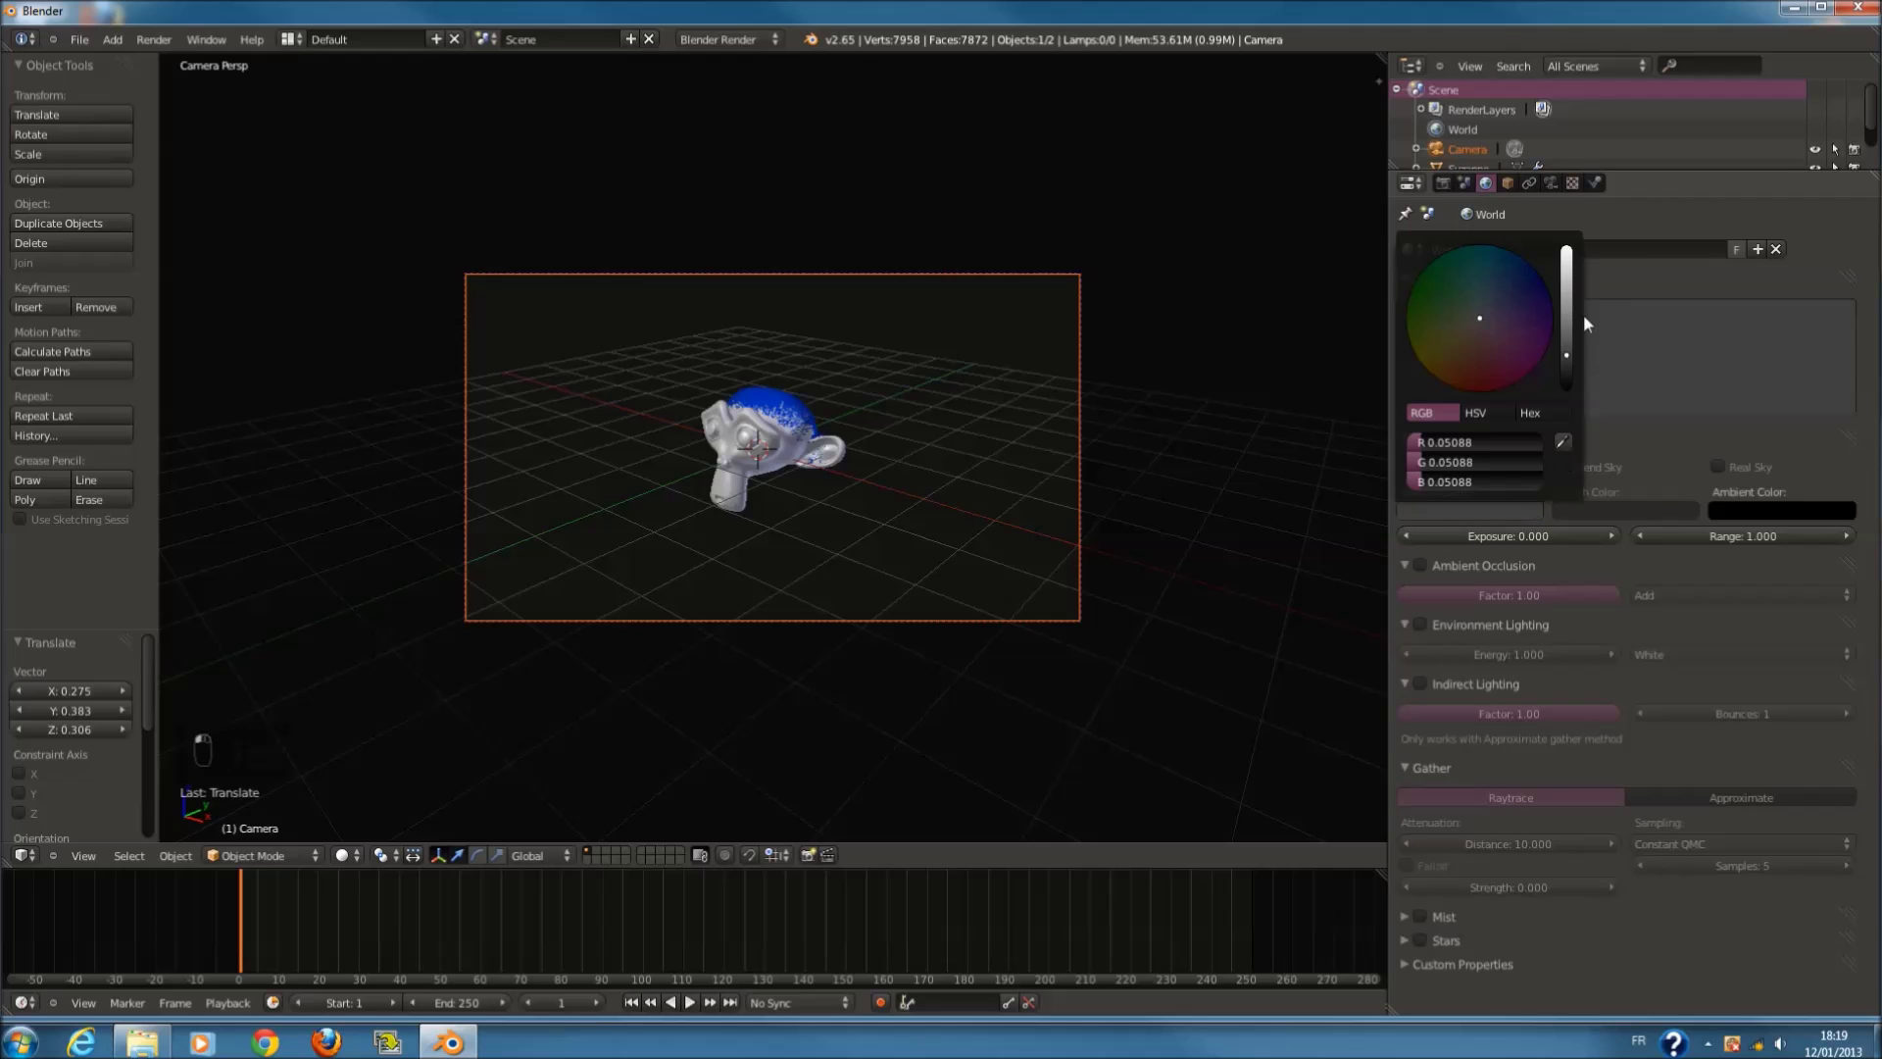
left_click(1419, 560)
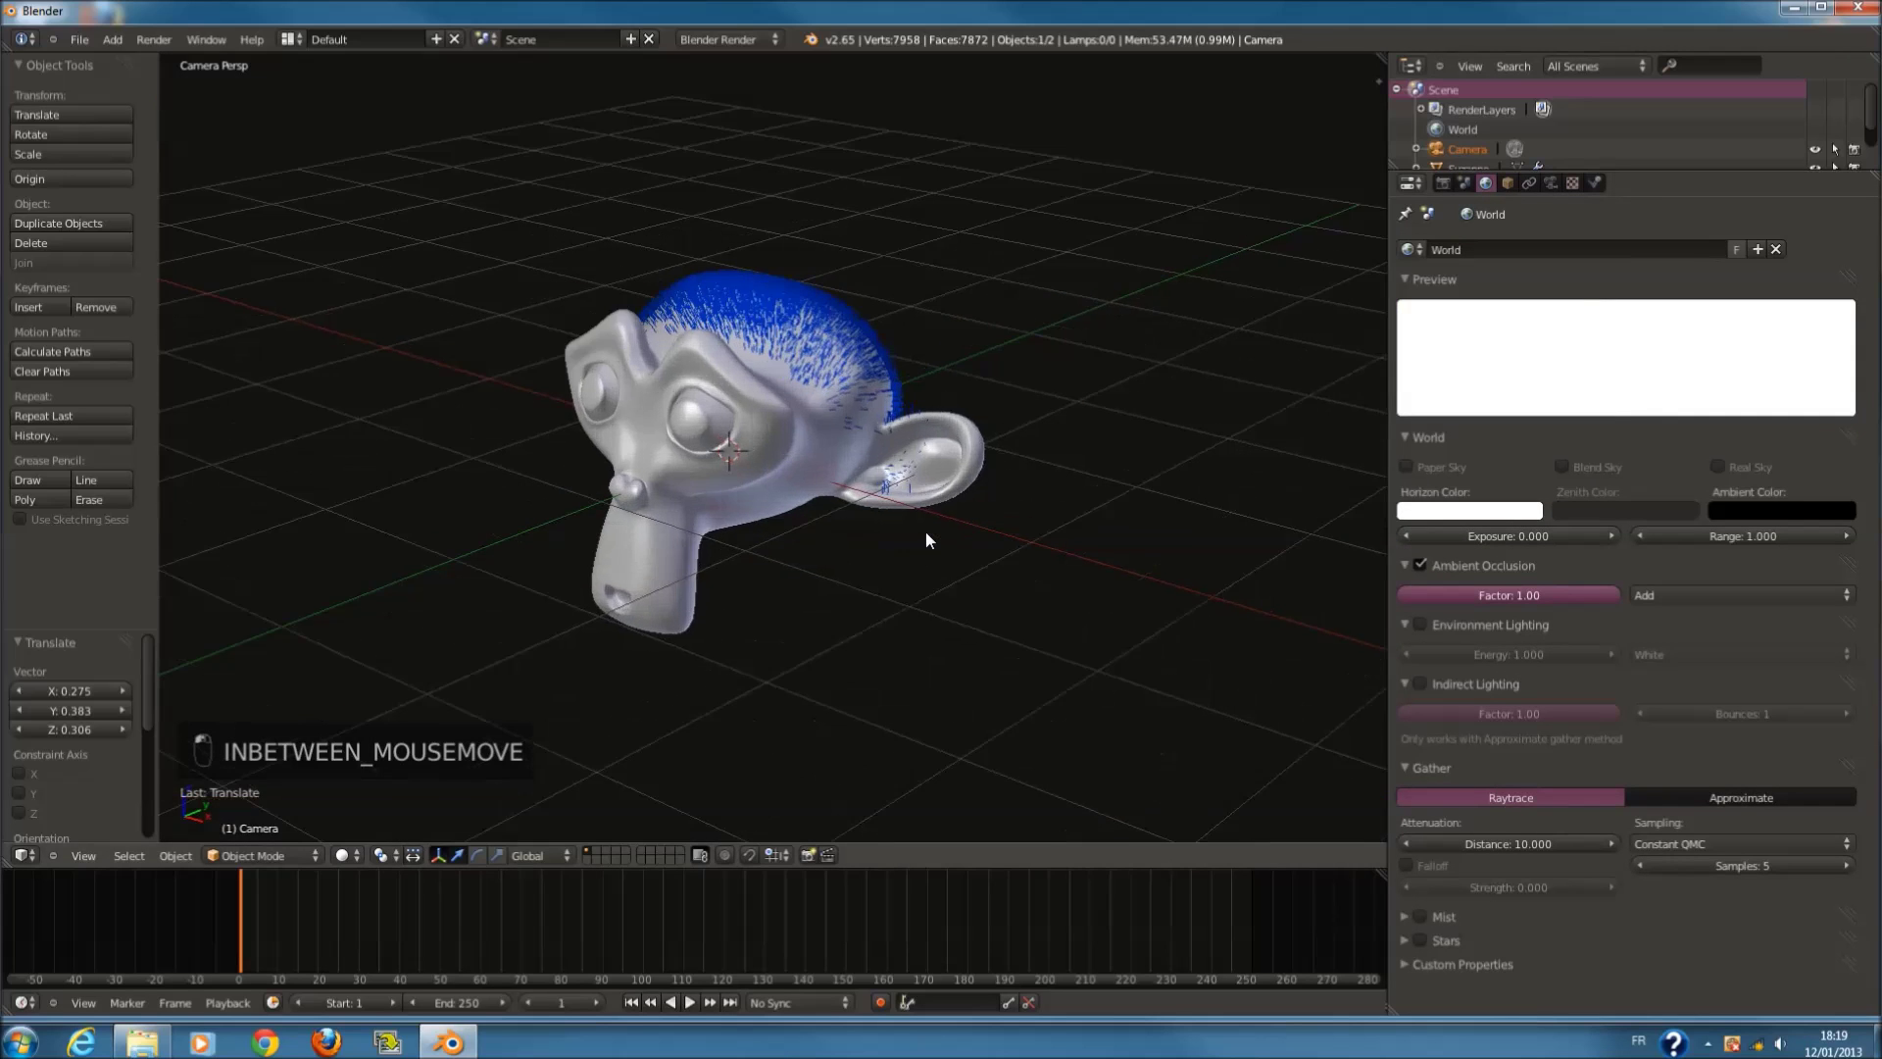
Step: Render the scene from the camera to check the hair, and return to the 3D view
key("F12")
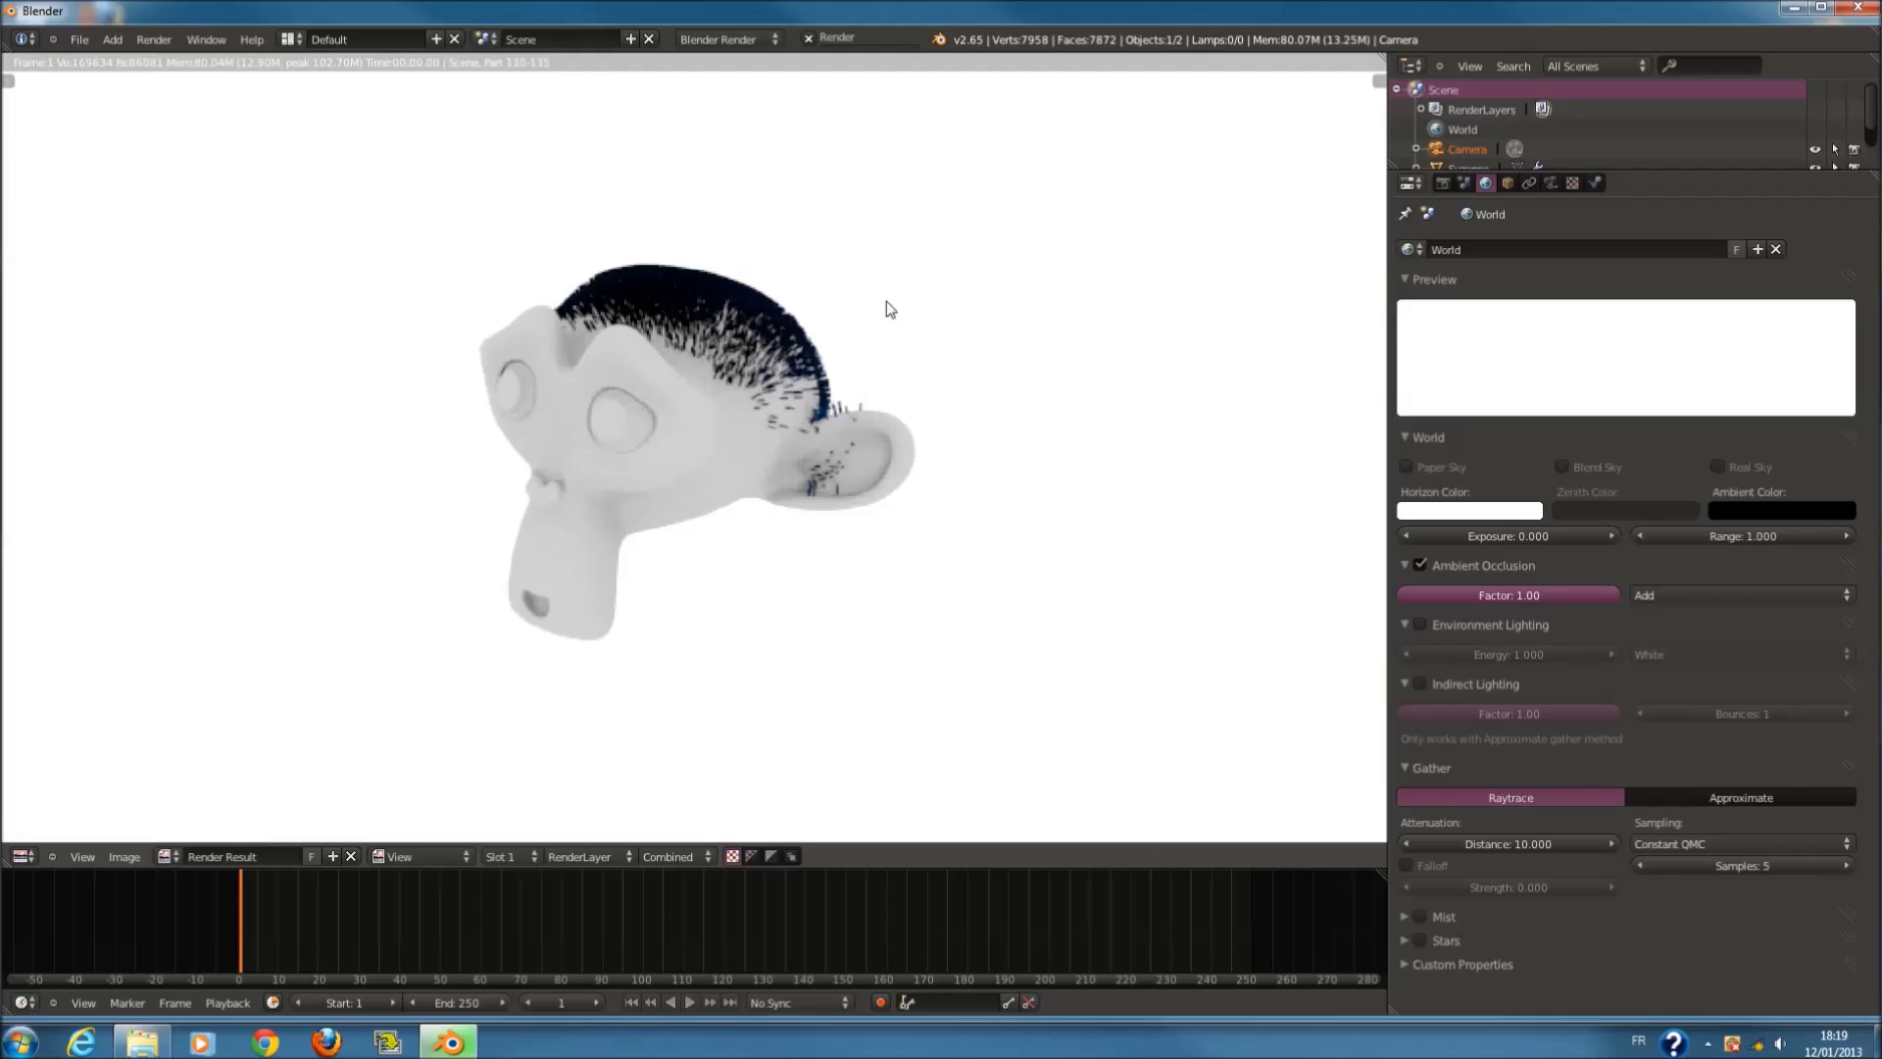
key("F12")
key("F11")
Step: Add a Point lamp raised about 2 units along Z above the monkey head, and test-render the lighting
key("shift+a")
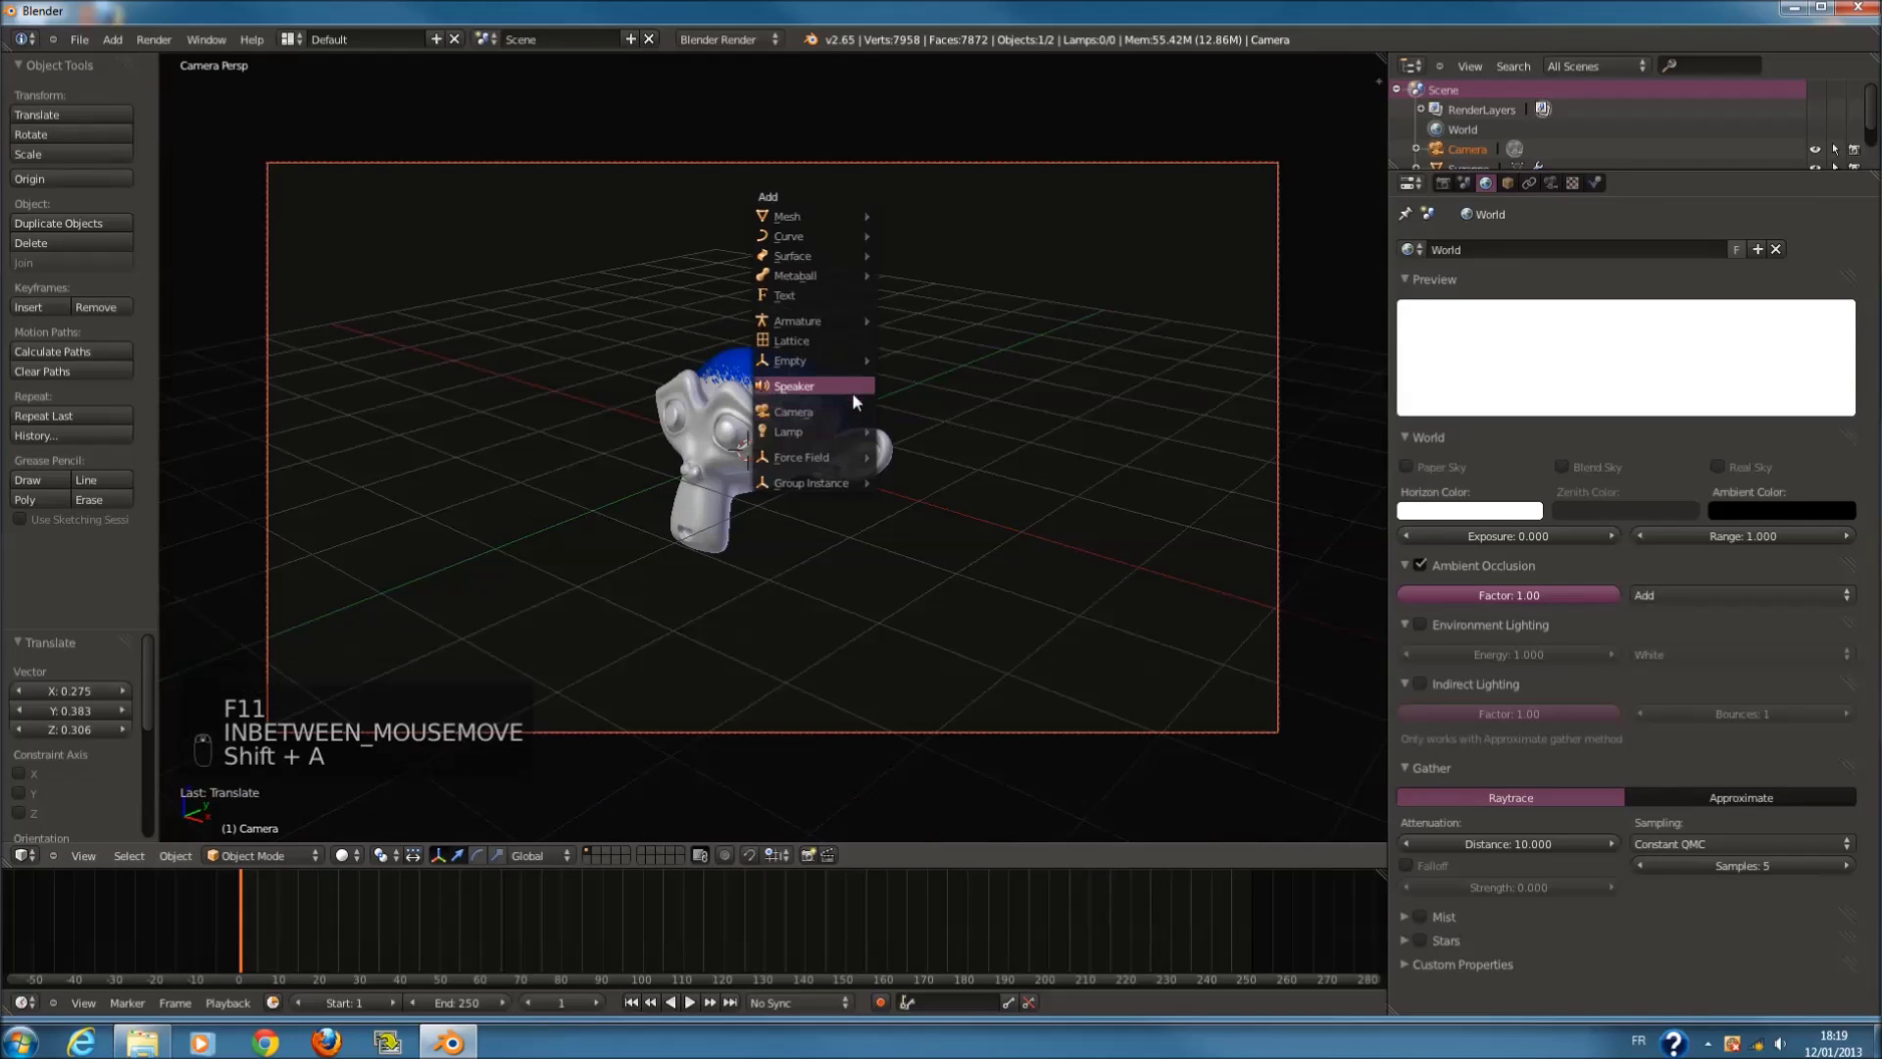
mouse_move(844, 432)
left_click(912, 432)
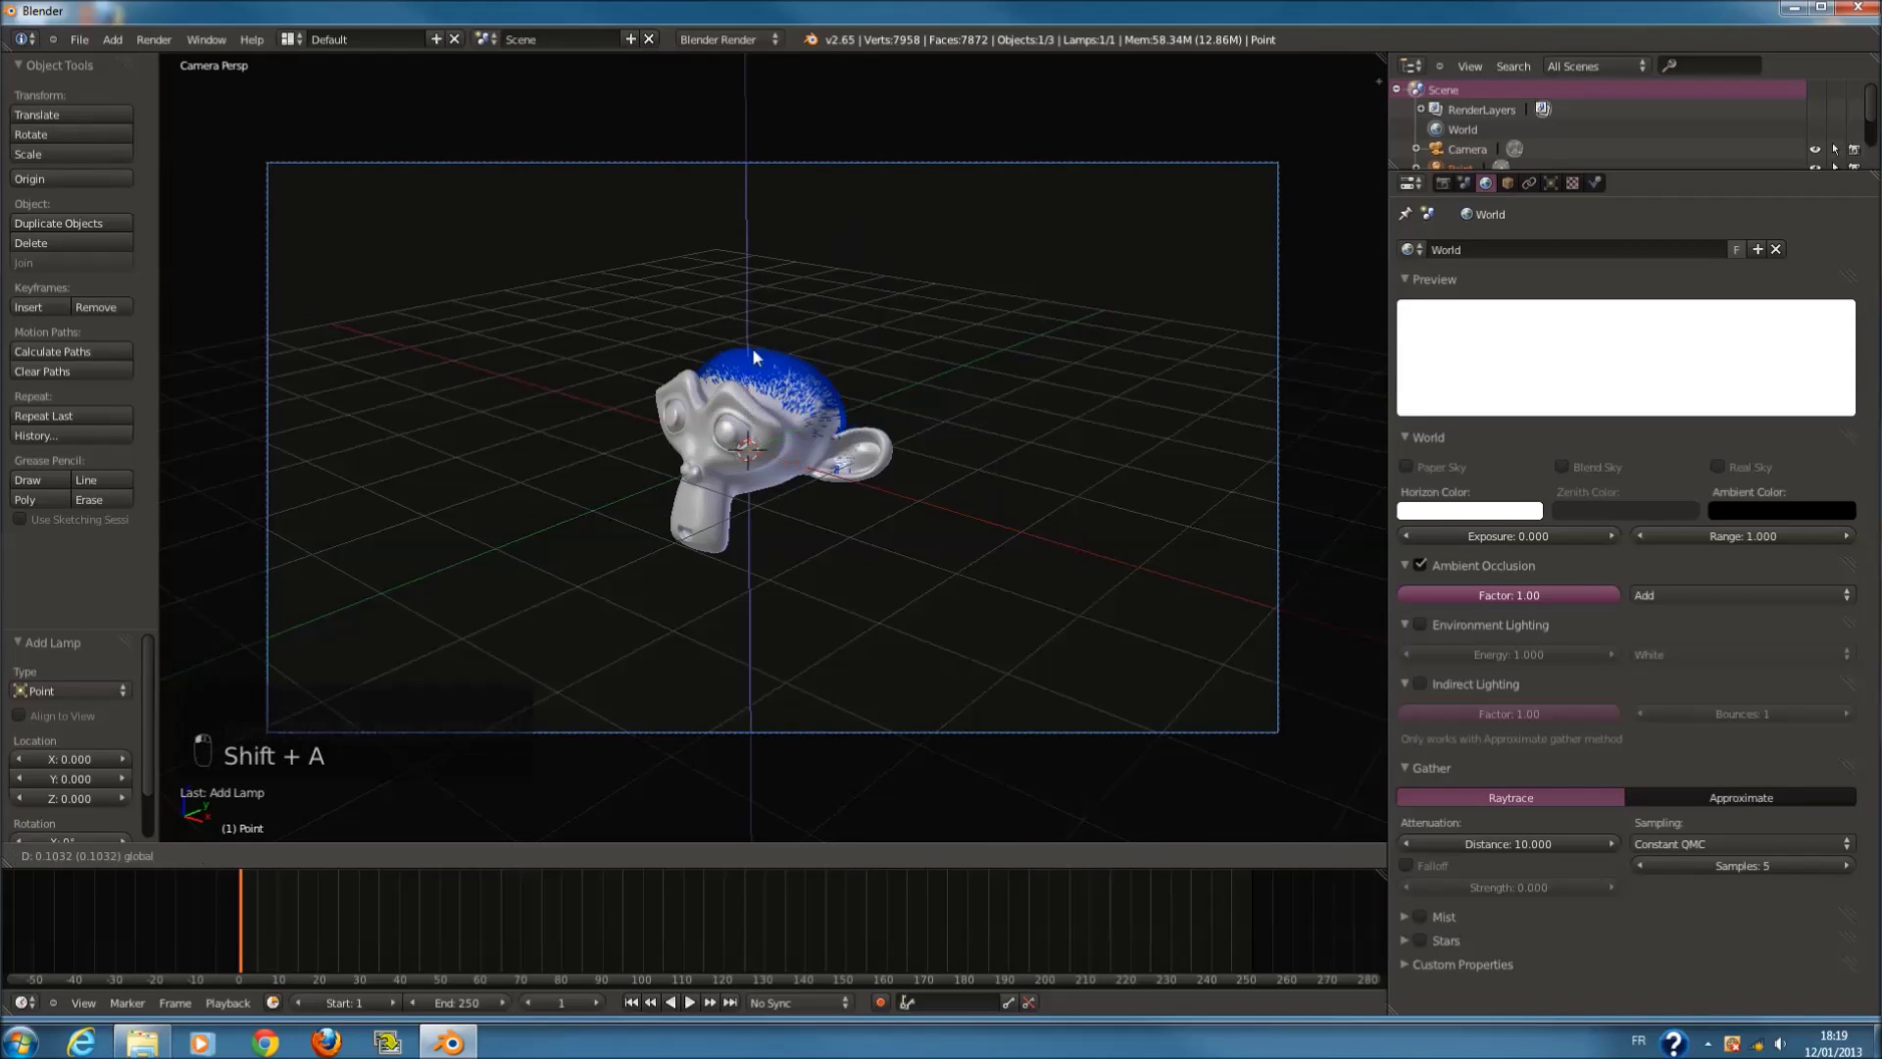
left_click_drag(742, 422, 745, 211)
key("F12")
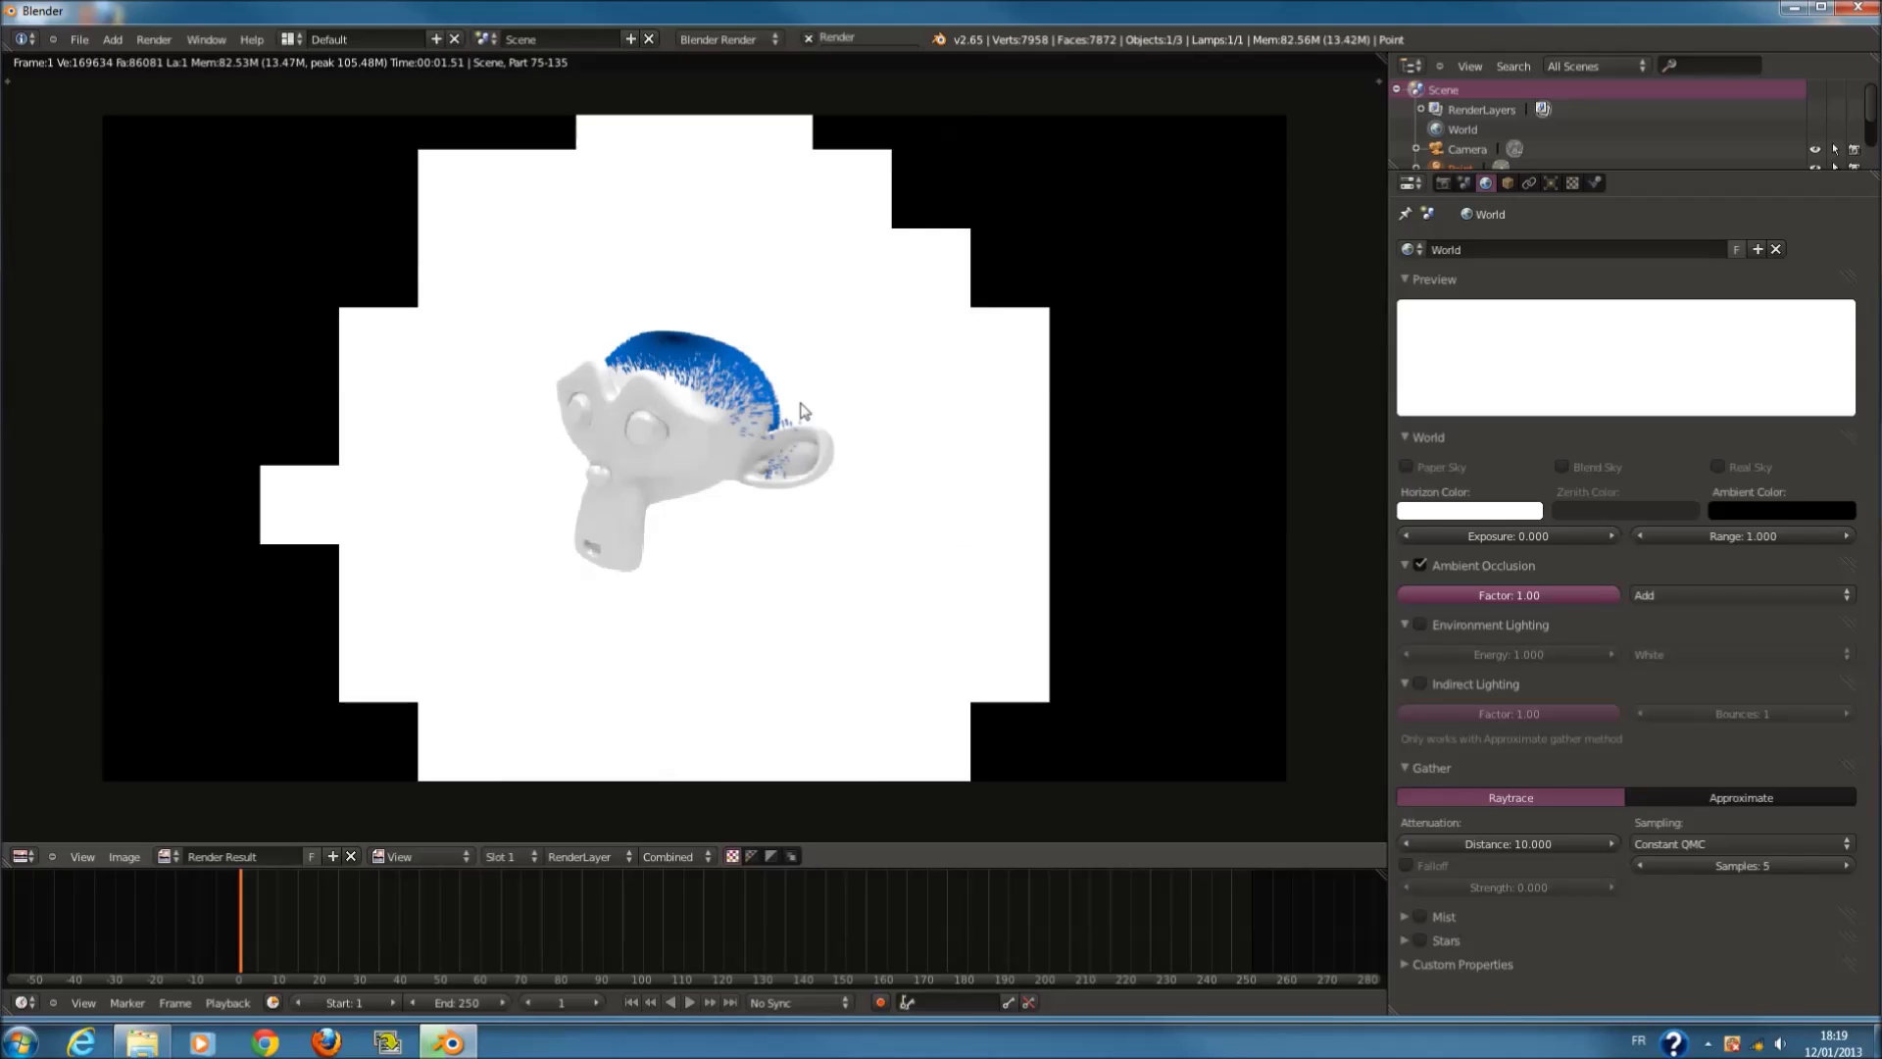
key("F11")
Step: Discard the monkey head's painted hair with Free Edit and set the Hair Length to 0.820
scroll(774, 394, "up", 5)
right_click(830, 363)
middle_click_drag(847, 357, 872, 506)
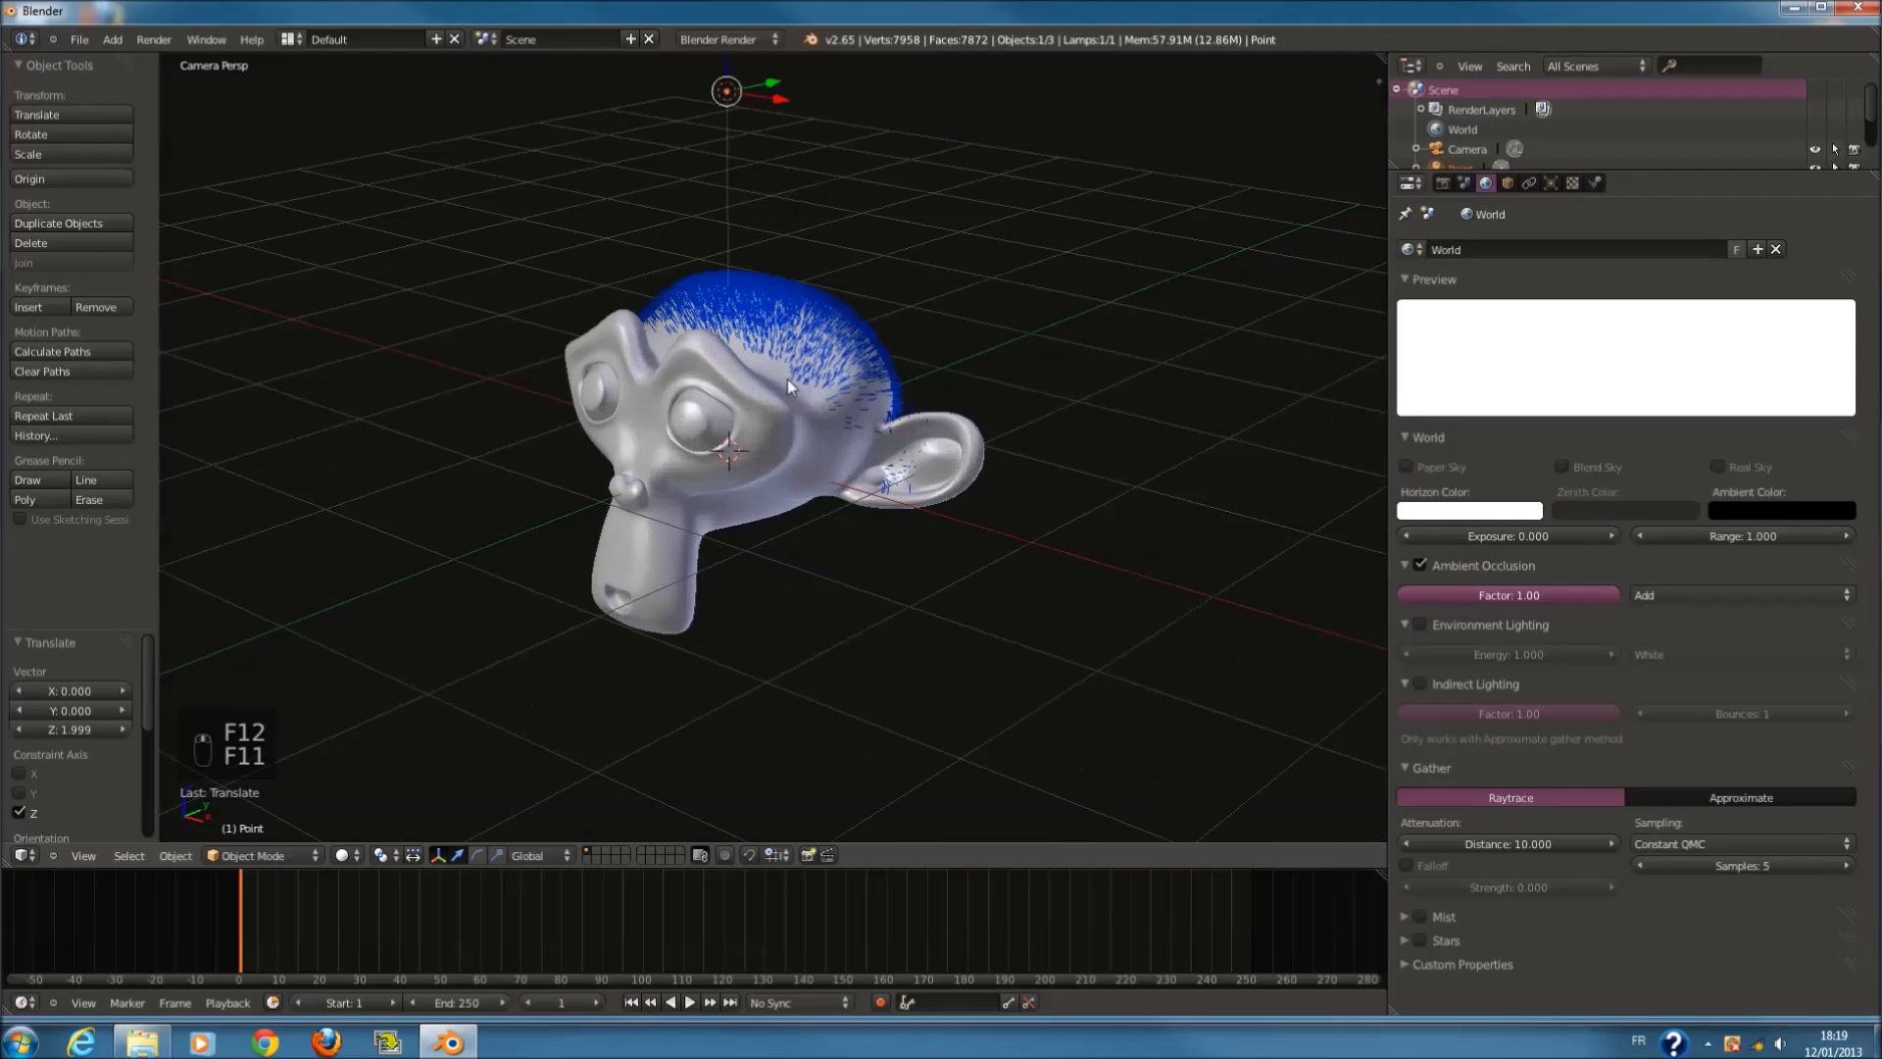
scroll(868, 527, "up", 3)
key("KP_Decimal")
mouse_move(955, 332)
middle_mouse_down()
mouse_move(959, 265)
mouse_move(961, 353)
middle_mouse_up()
left_click(1638, 182)
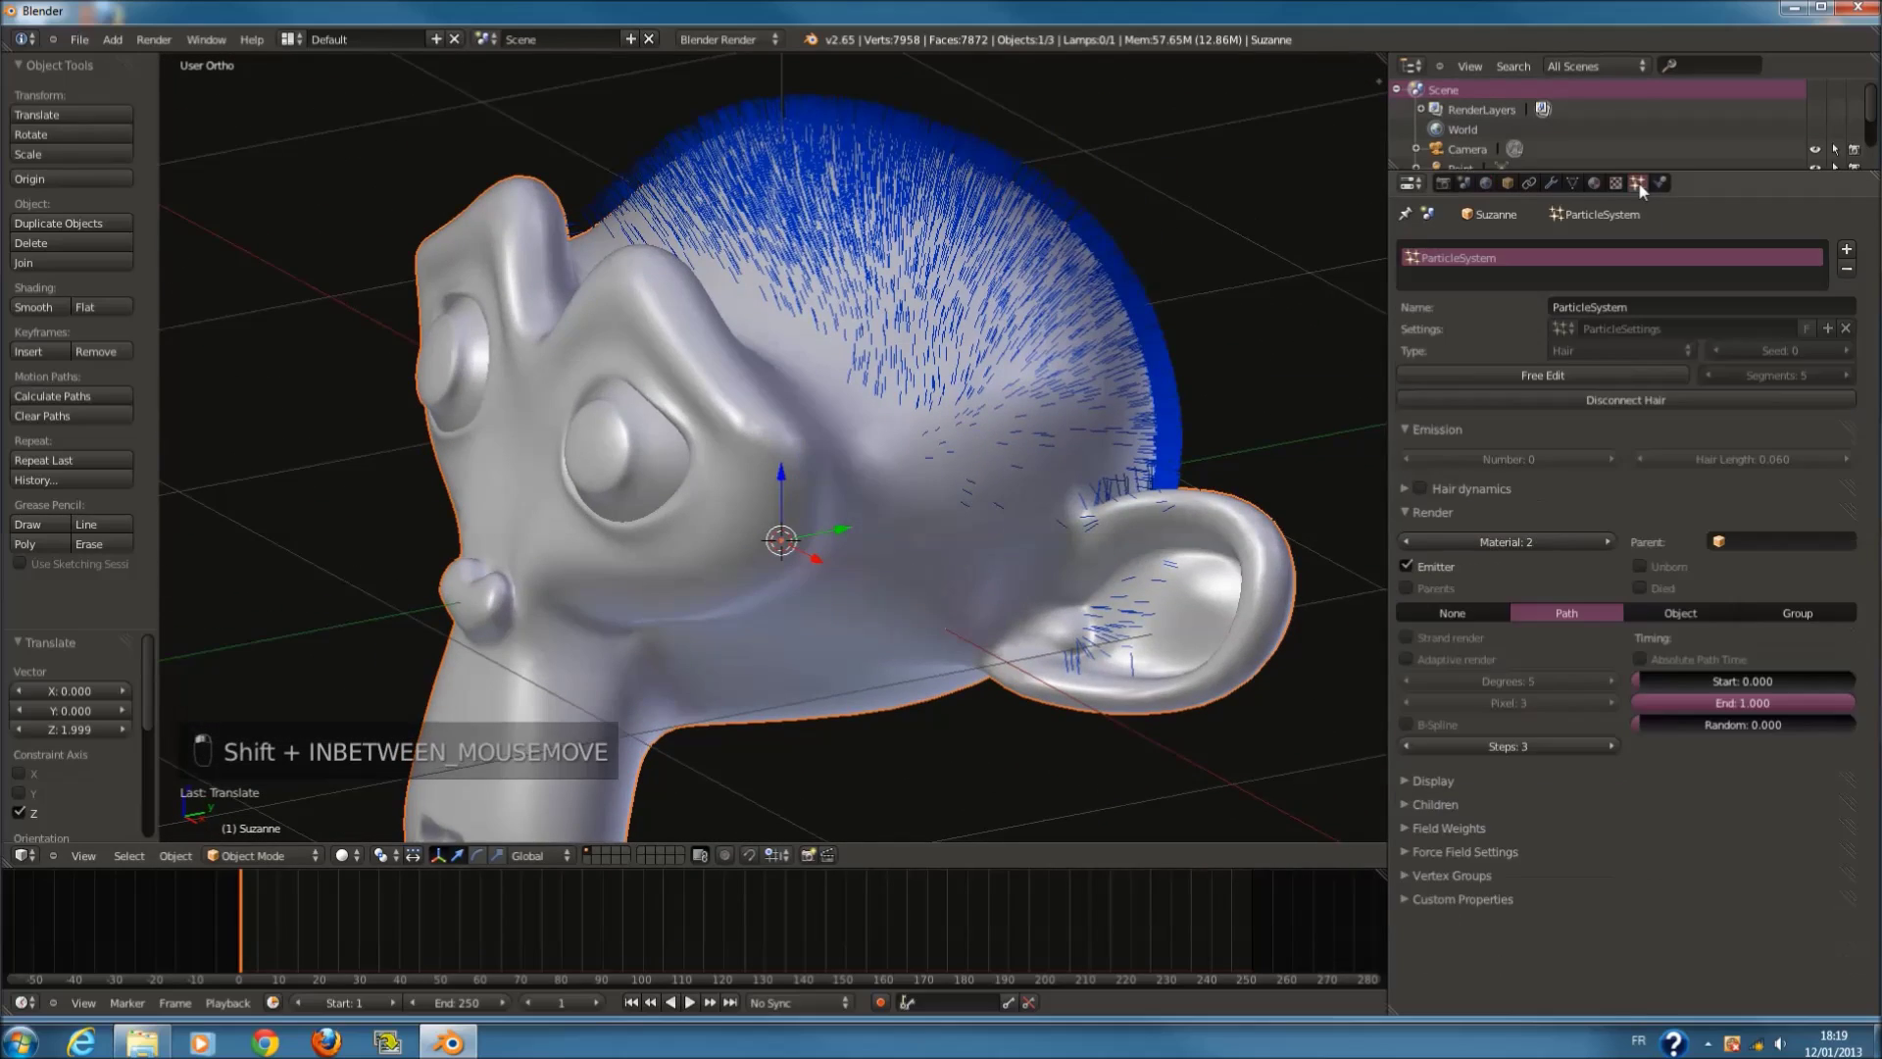
left_click(1569, 373)
left_click(1816, 434)
type("0.82")
key("Return")
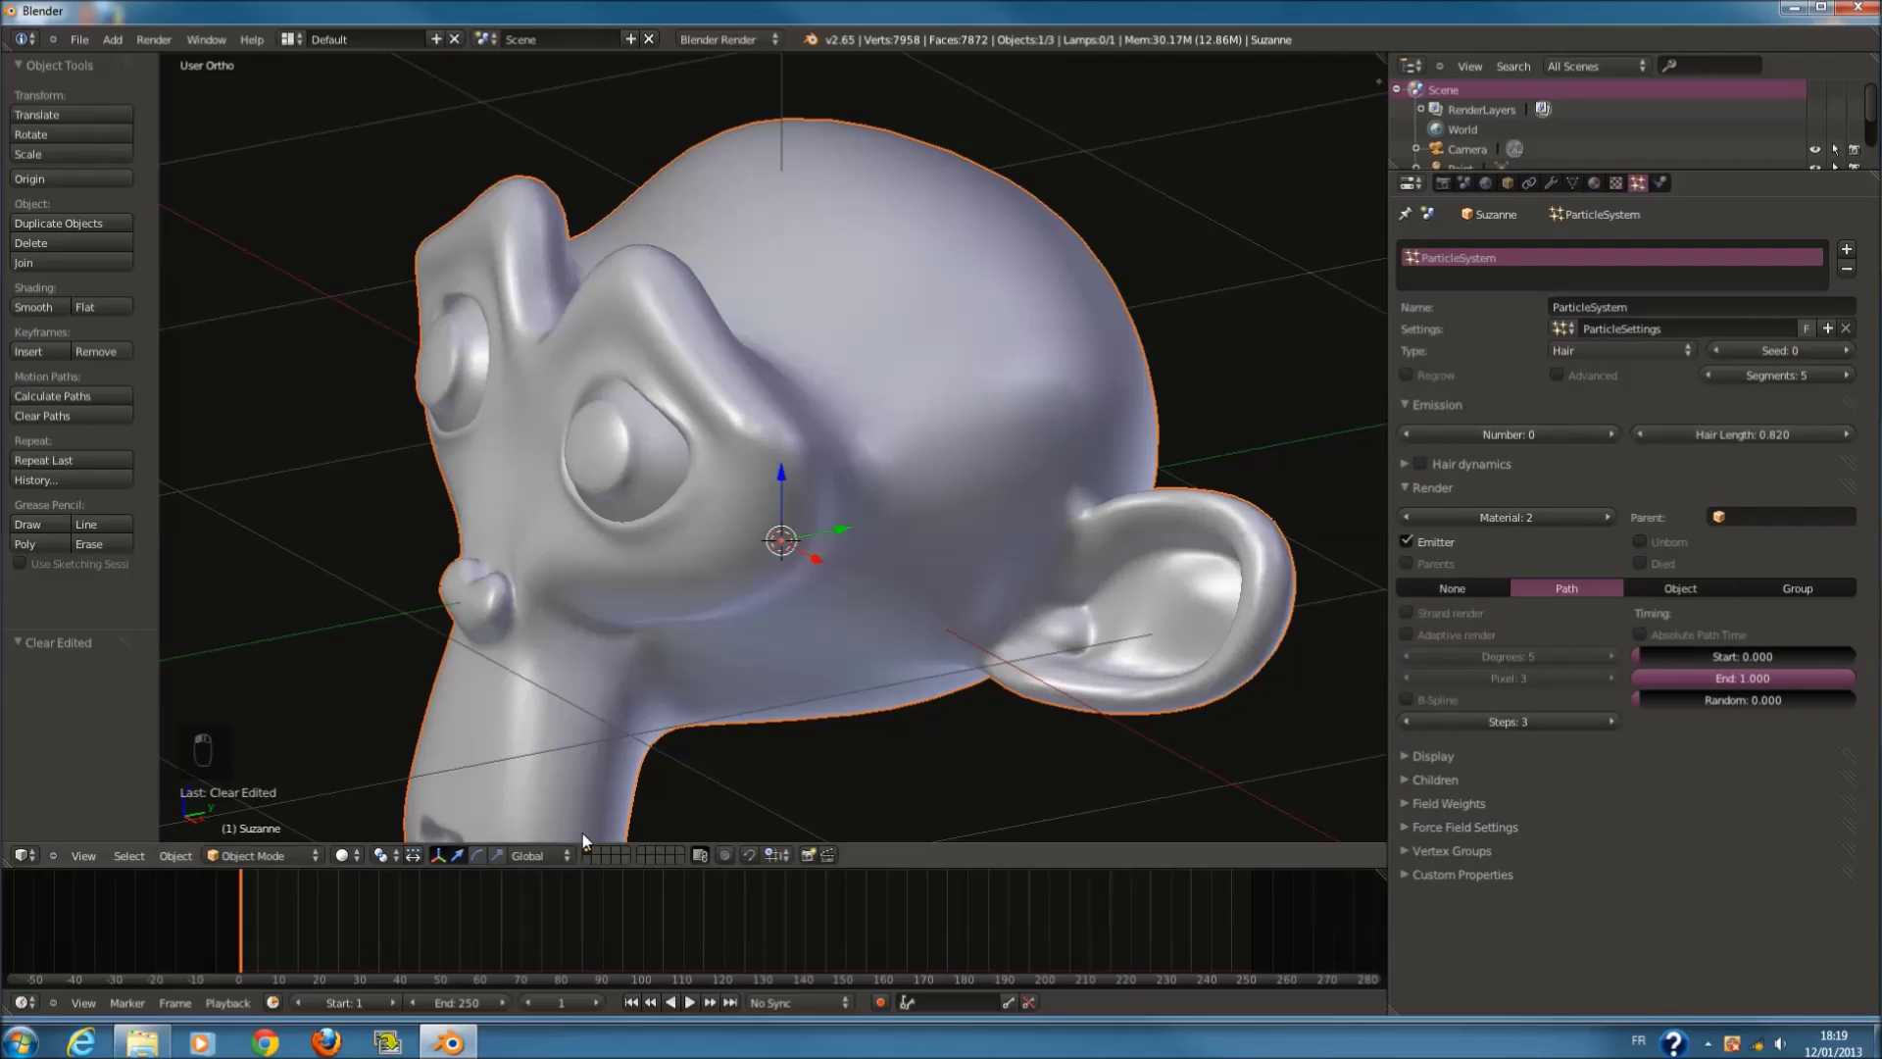
Step: Switch the monkey head to Particle Mode and paint long hair across the crown with the Add brush, undoing unwanted strokes
left_click(260, 855)
left_click(265, 710)
middle_click_drag(920, 514, 792, 422)
mouse_move(792, 422)
left_mouse_down()
mouse_move(998, 384)
mouse_move(778, 357)
left_mouse_up()
middle_click_drag(779, 357, 986, 455)
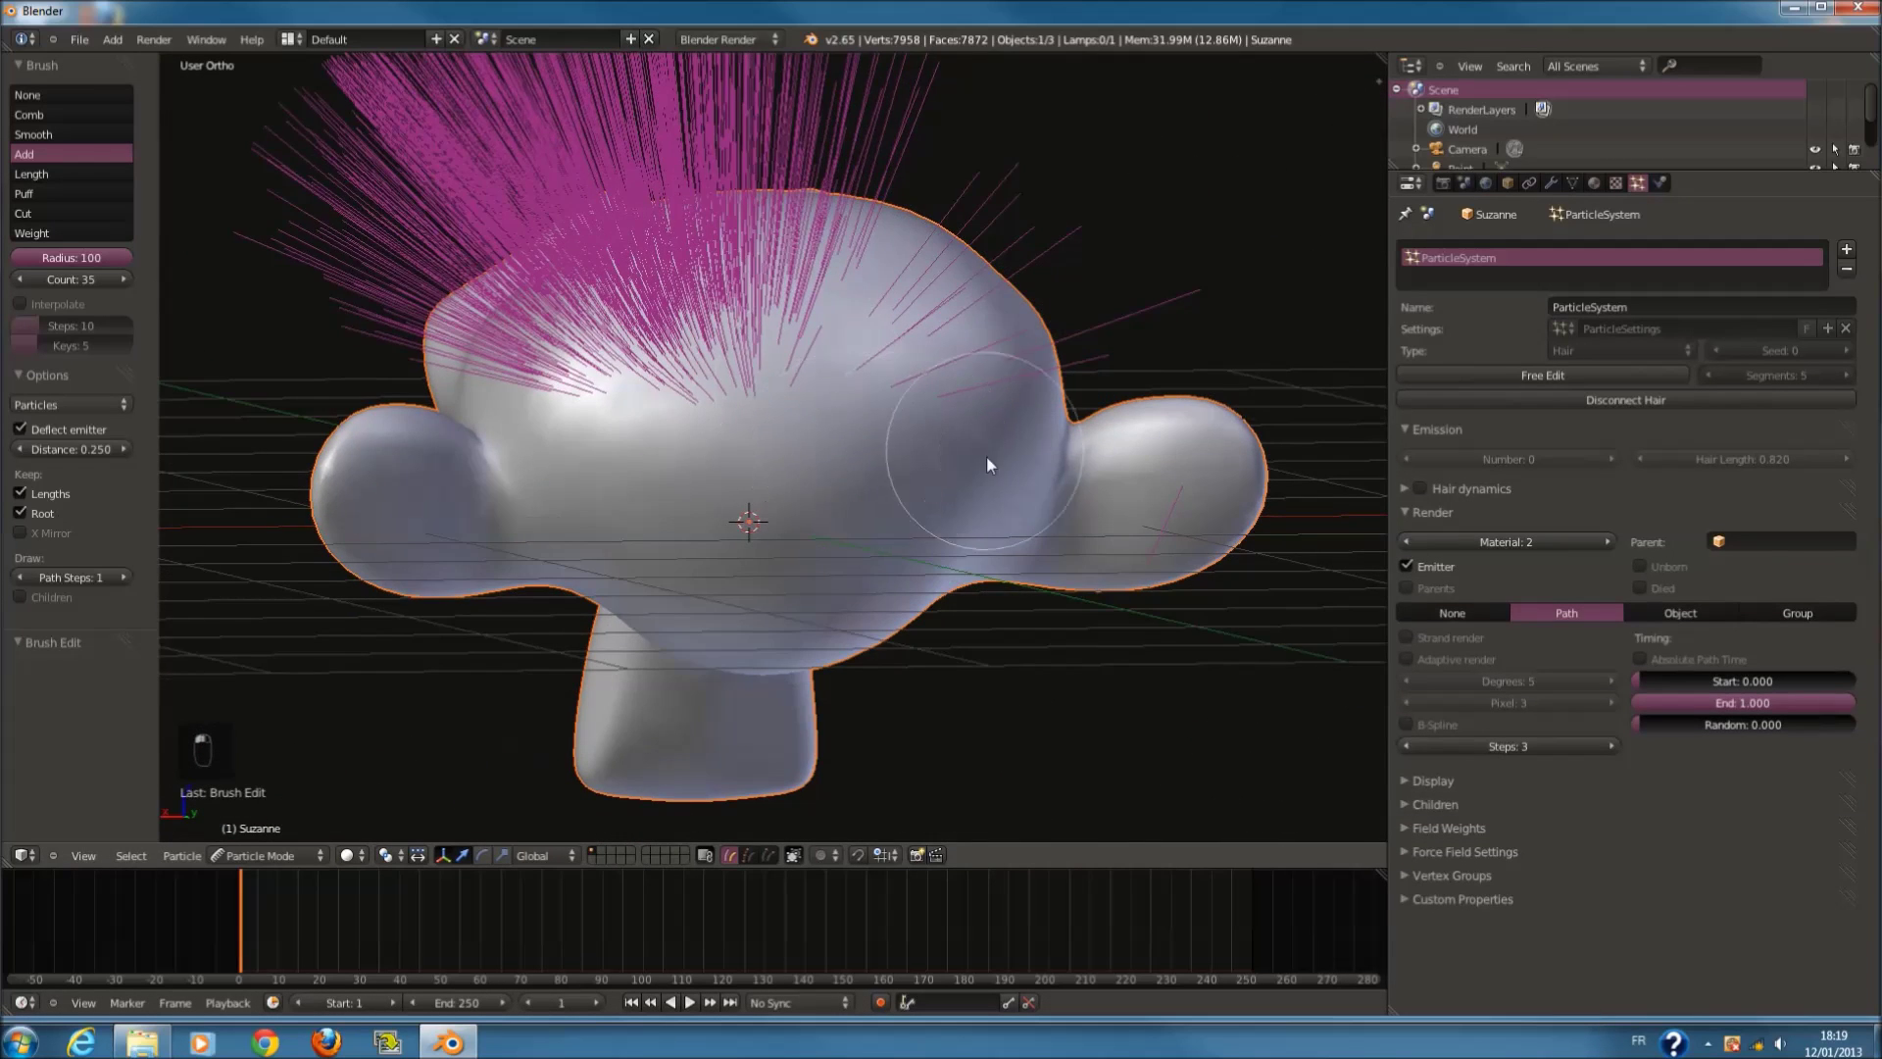
key("ctrl+z")
mouse_move(951, 498)
left_mouse_down()
mouse_move(764, 505)
mouse_move(981, 449)
left_mouse_up()
middle_click_drag(981, 449, 723, 445)
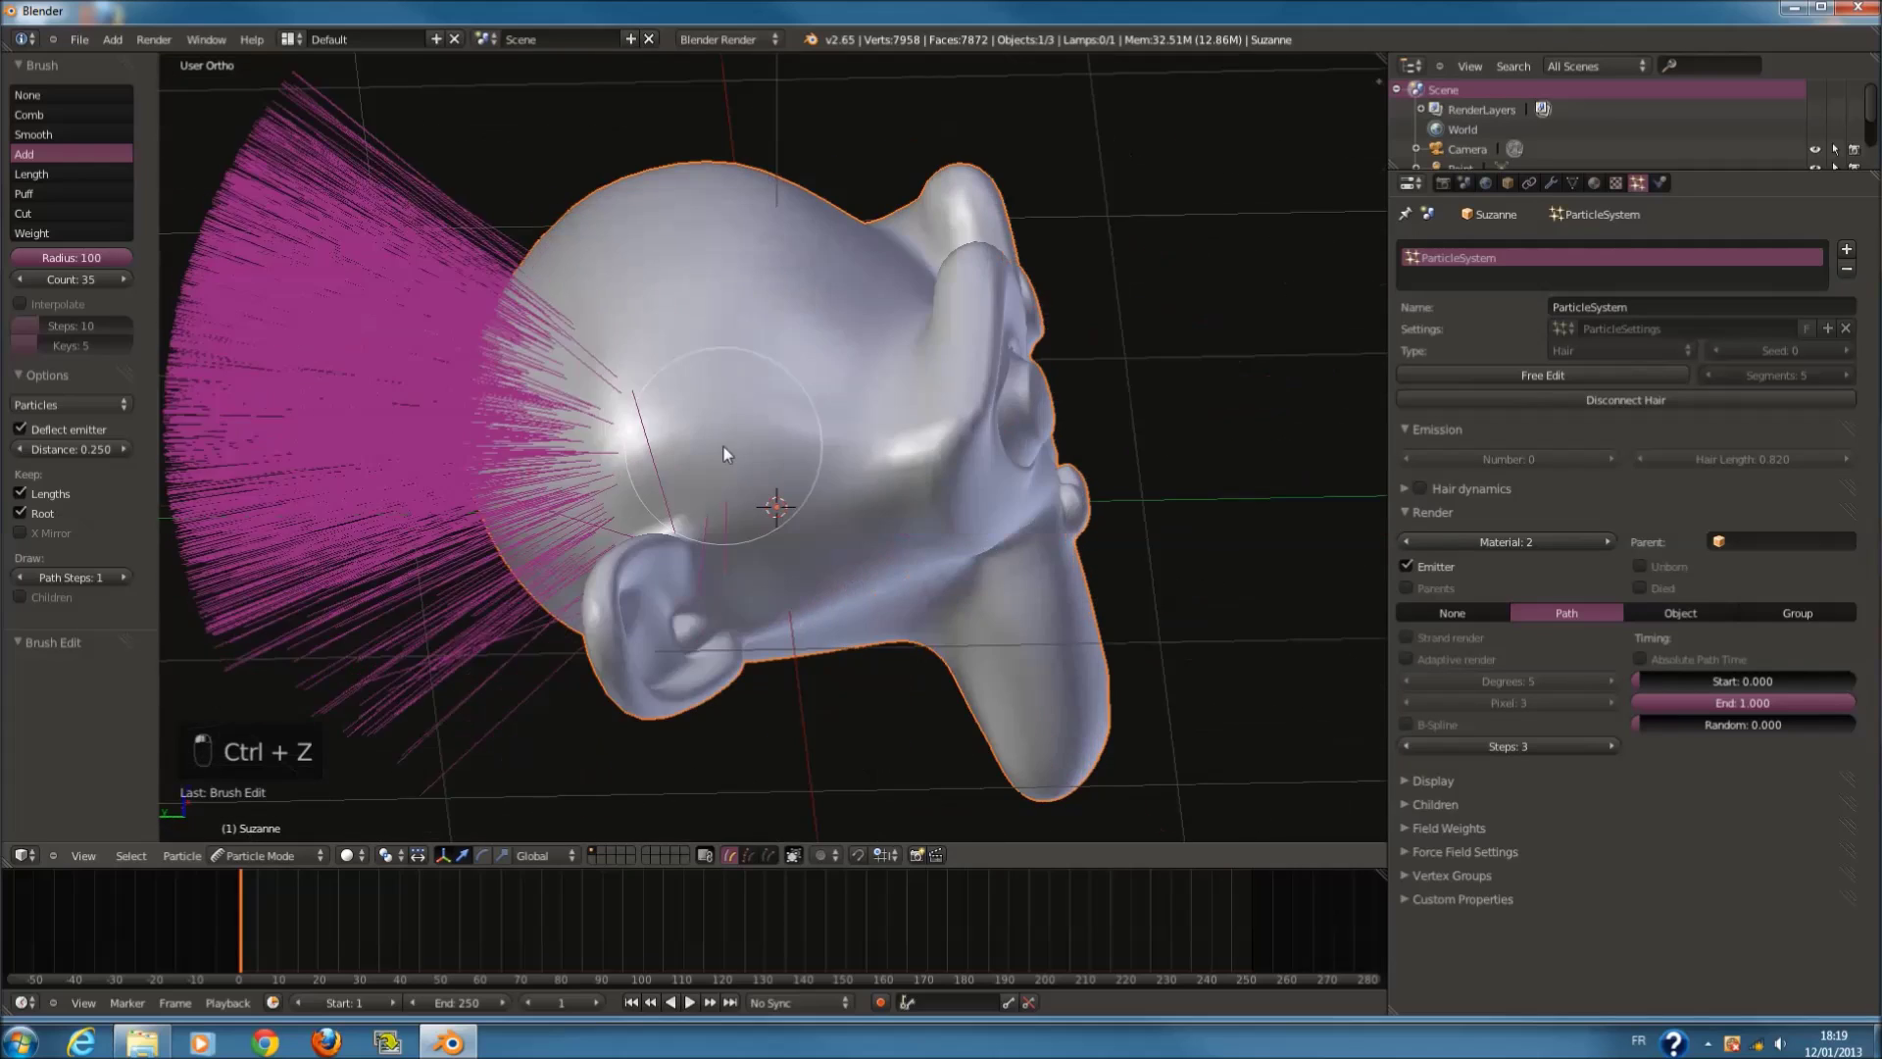
key("ctrl+z")
Step: Cover the back and sides of the monkey's scalp with dense hair using the Add brush
left_click_drag(725, 447, 747, 343)
middle_click_drag(747, 343, 726, 403)
left_click_drag(726, 404, 787, 449)
middle_click_drag(787, 449, 780, 375)
left_click_drag(780, 375, 771, 472)
middle_click_drag(771, 474, 915, 519)
mouse_move(916, 520)
left_mouse_down()
mouse_move(802, 328)
mouse_move(1006, 374)
left_mouse_up()
middle_click_drag(1006, 375, 738, 390)
left_click_drag(739, 392, 729, 544)
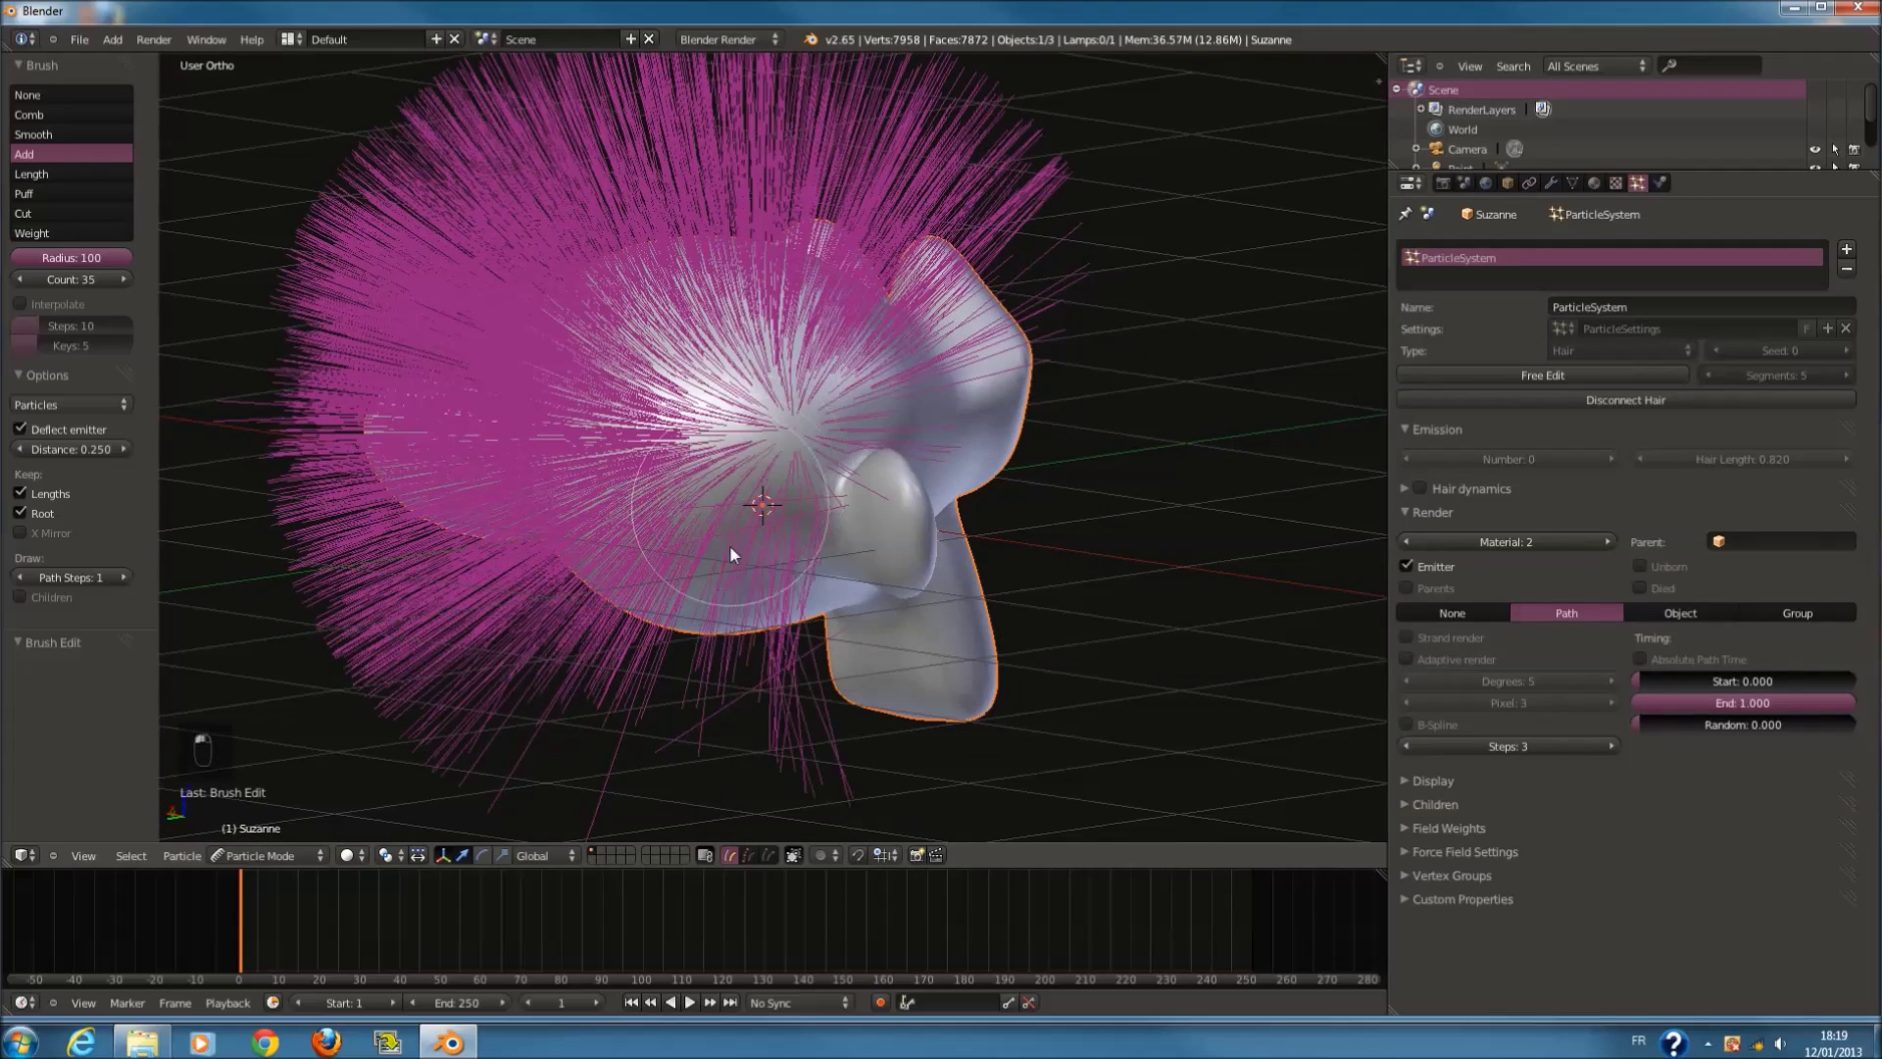
Step: Comb all the hair backwards and down over the back and sides of the head with the Comb brush
left_click(67, 114)
key("KP_1")
key("KP_3")
key("g")
key("f")
left_click(908, 324)
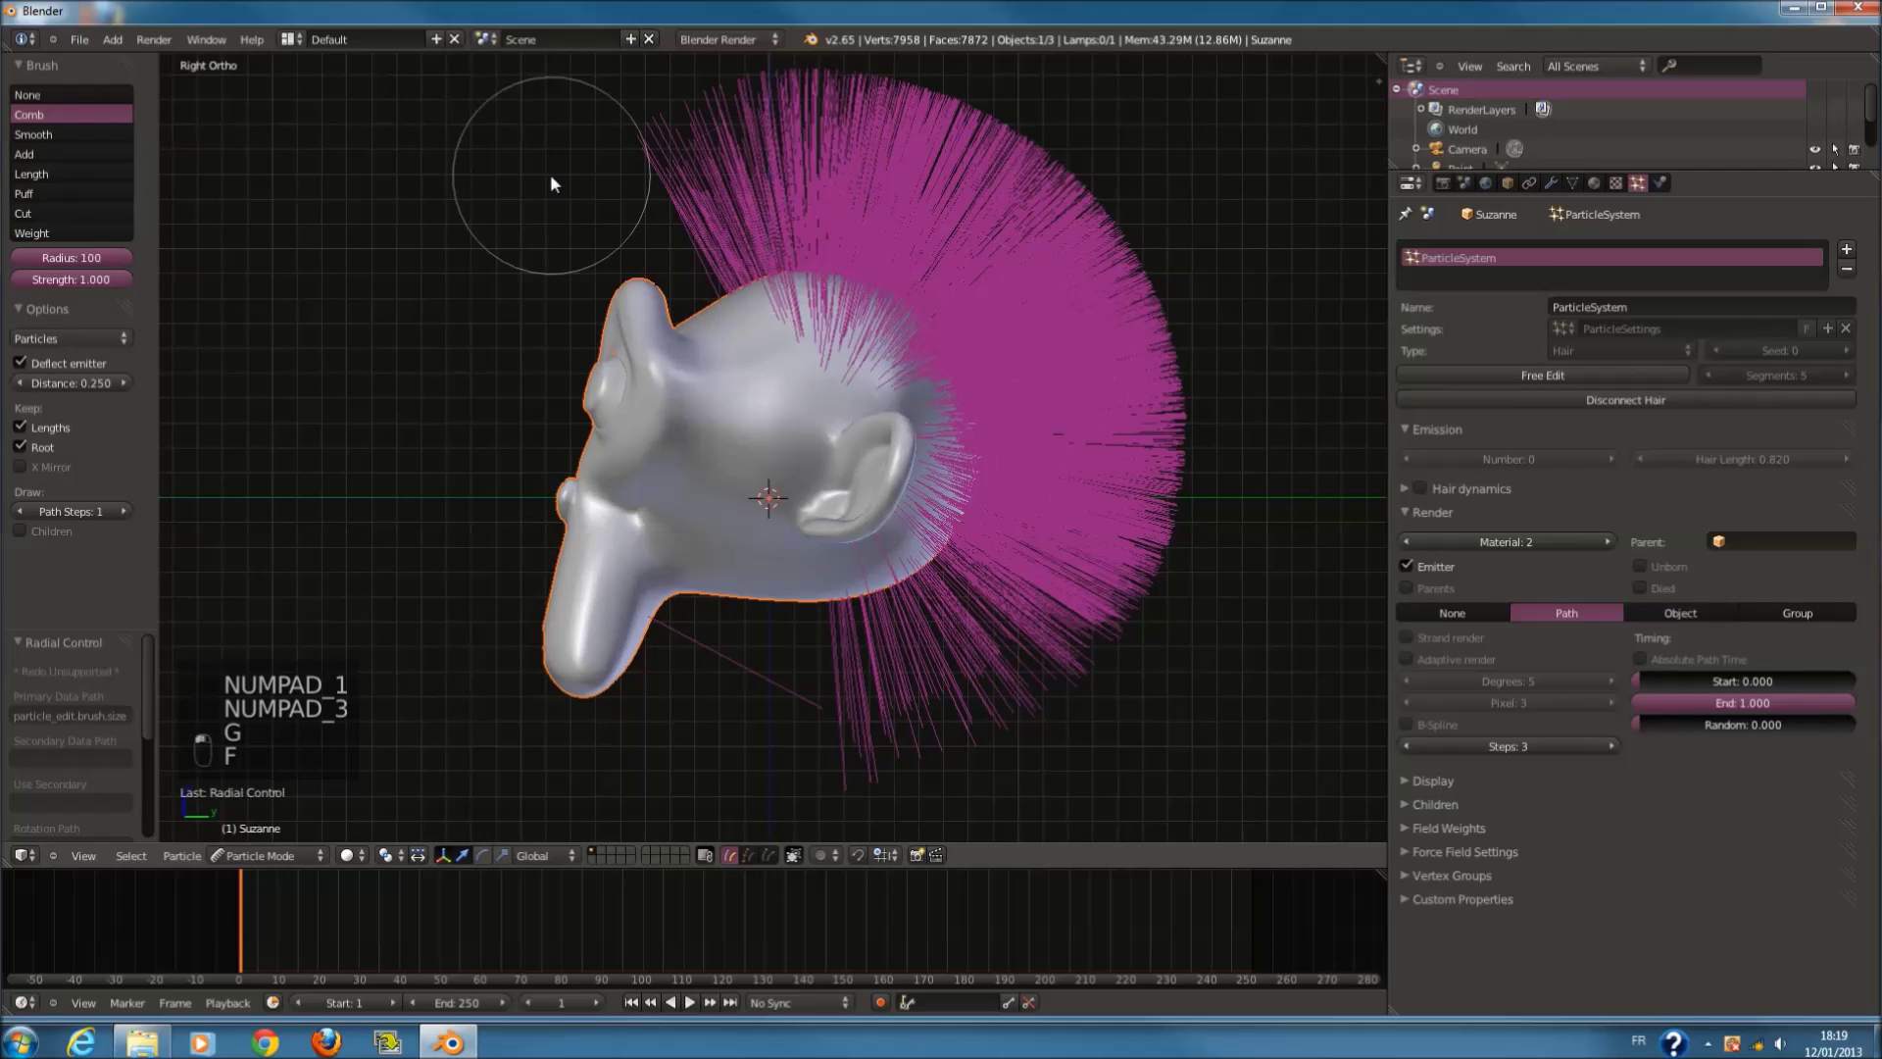
mouse_move(675, 179)
left_mouse_down()
mouse_move(1032, 351)
mouse_move(1008, 692)
mouse_move(882, 760)
mouse_move(777, 714)
mouse_move(769, 664)
mouse_move(1119, 699)
left_mouse_up()
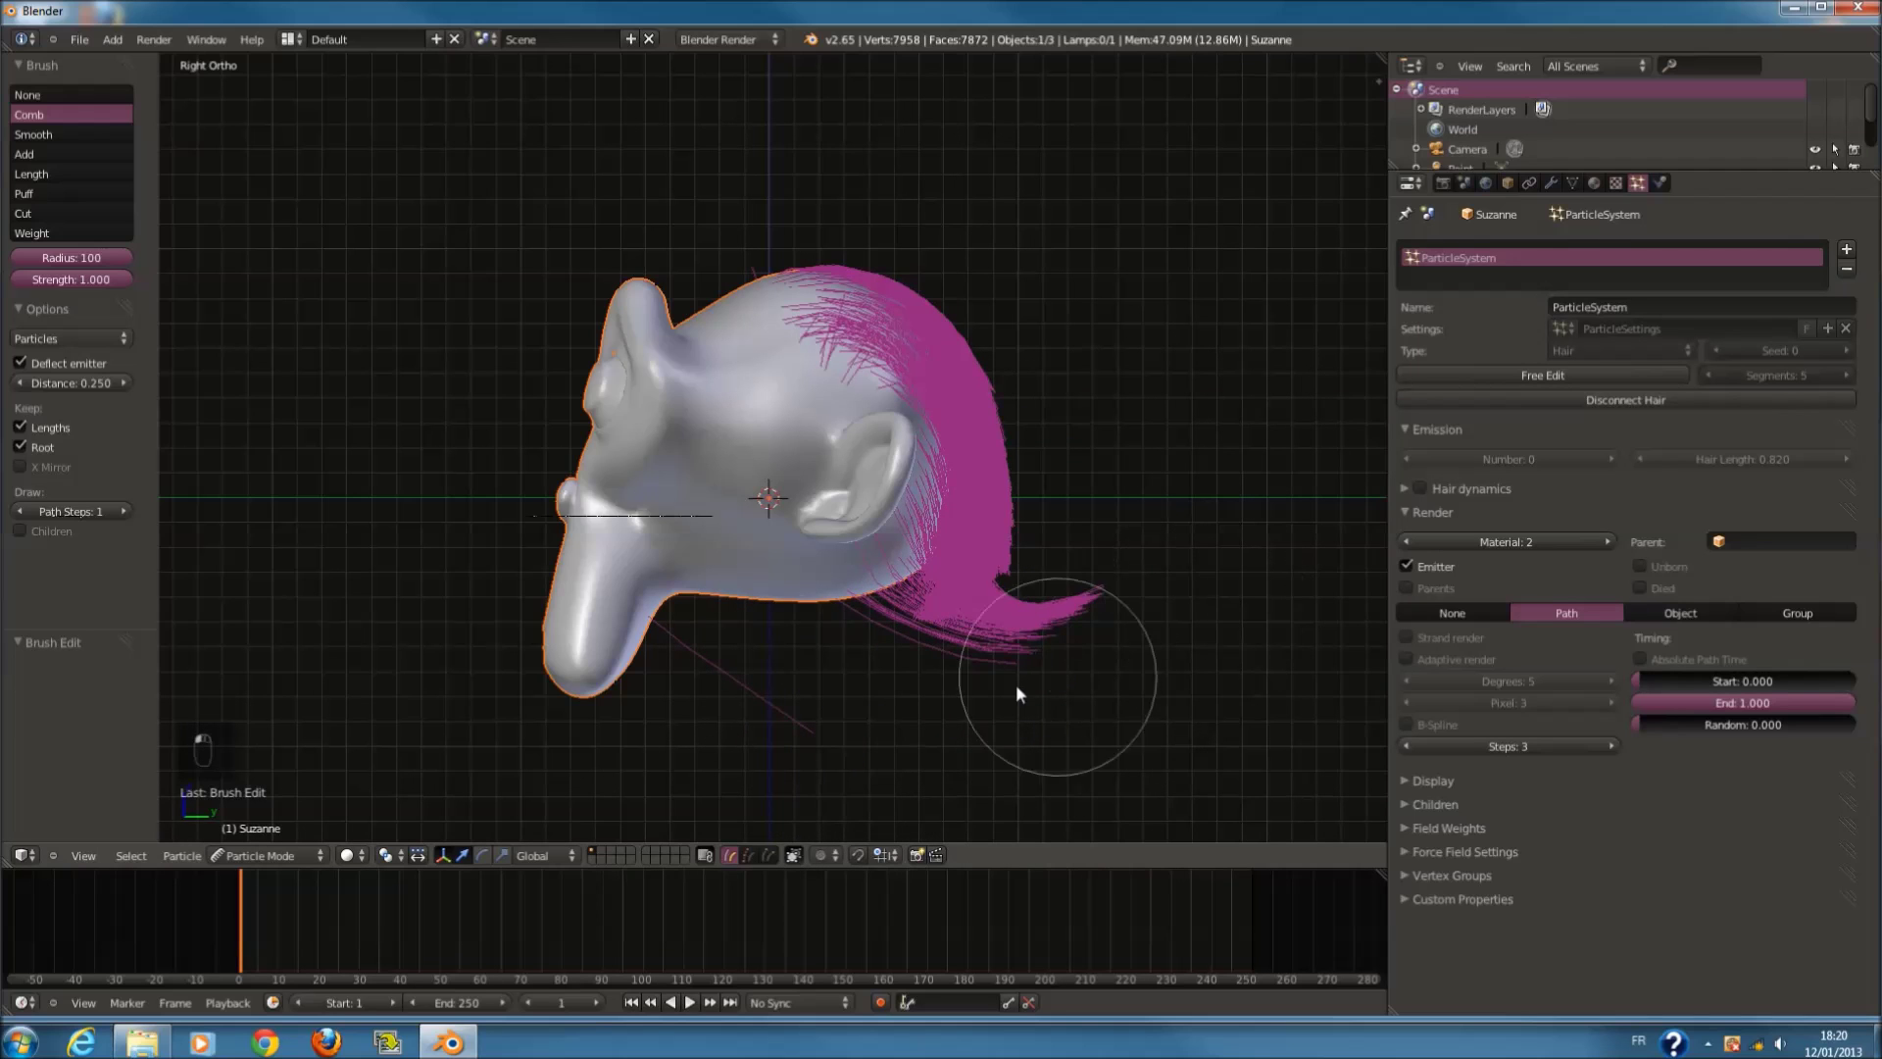
middle_click_drag(1088, 643, 822, 666)
mouse_move(1004, 304)
left_mouse_down()
mouse_move(522, 253)
mouse_move(459, 637)
left_mouse_up()
middle_click_drag(459, 638, 684, 527)
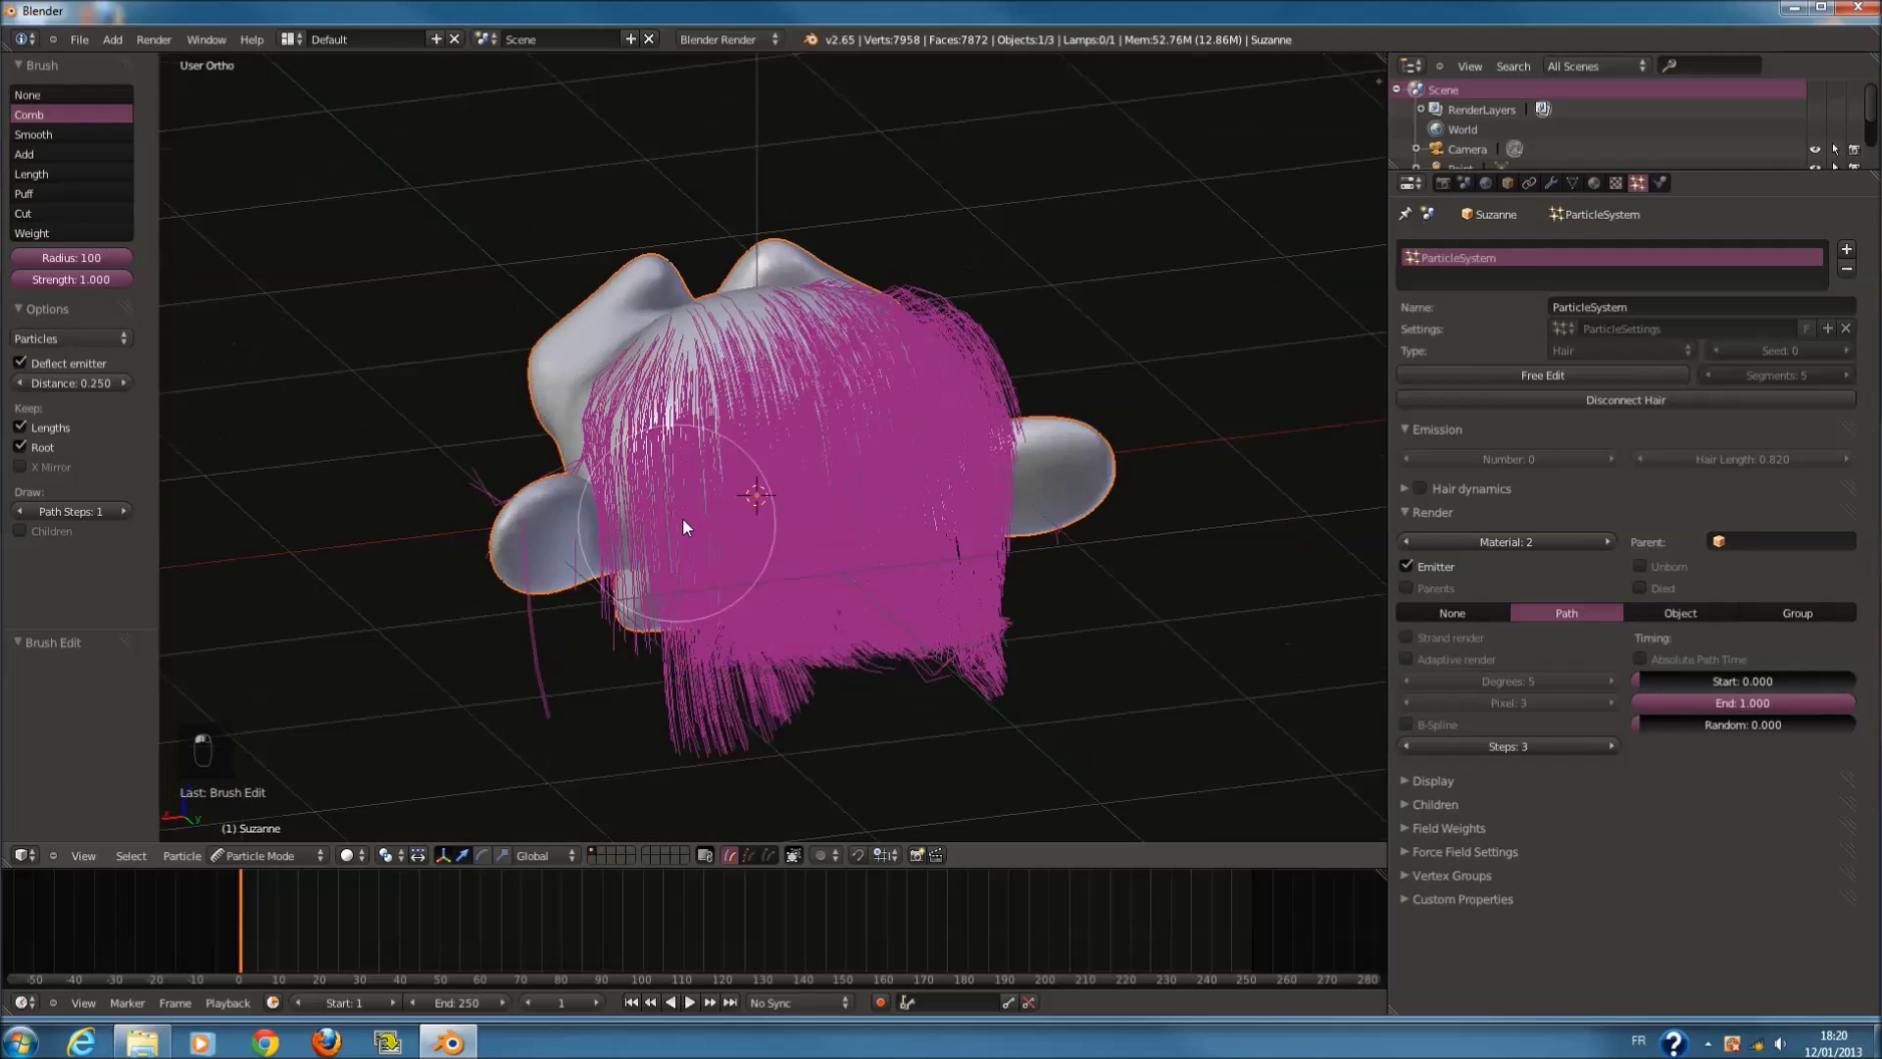
Step: Trim the ends of the combed hair behind the head with the Cut brush
left_click(72, 211)
middle_click_drag(323, 383, 450, 482)
mouse_move(510, 540)
middle_mouse_down()
mouse_move(778, 575)
mouse_move(694, 680)
mouse_move(682, 627)
mouse_move(721, 504)
mouse_move(880, 547)
middle_mouse_up()
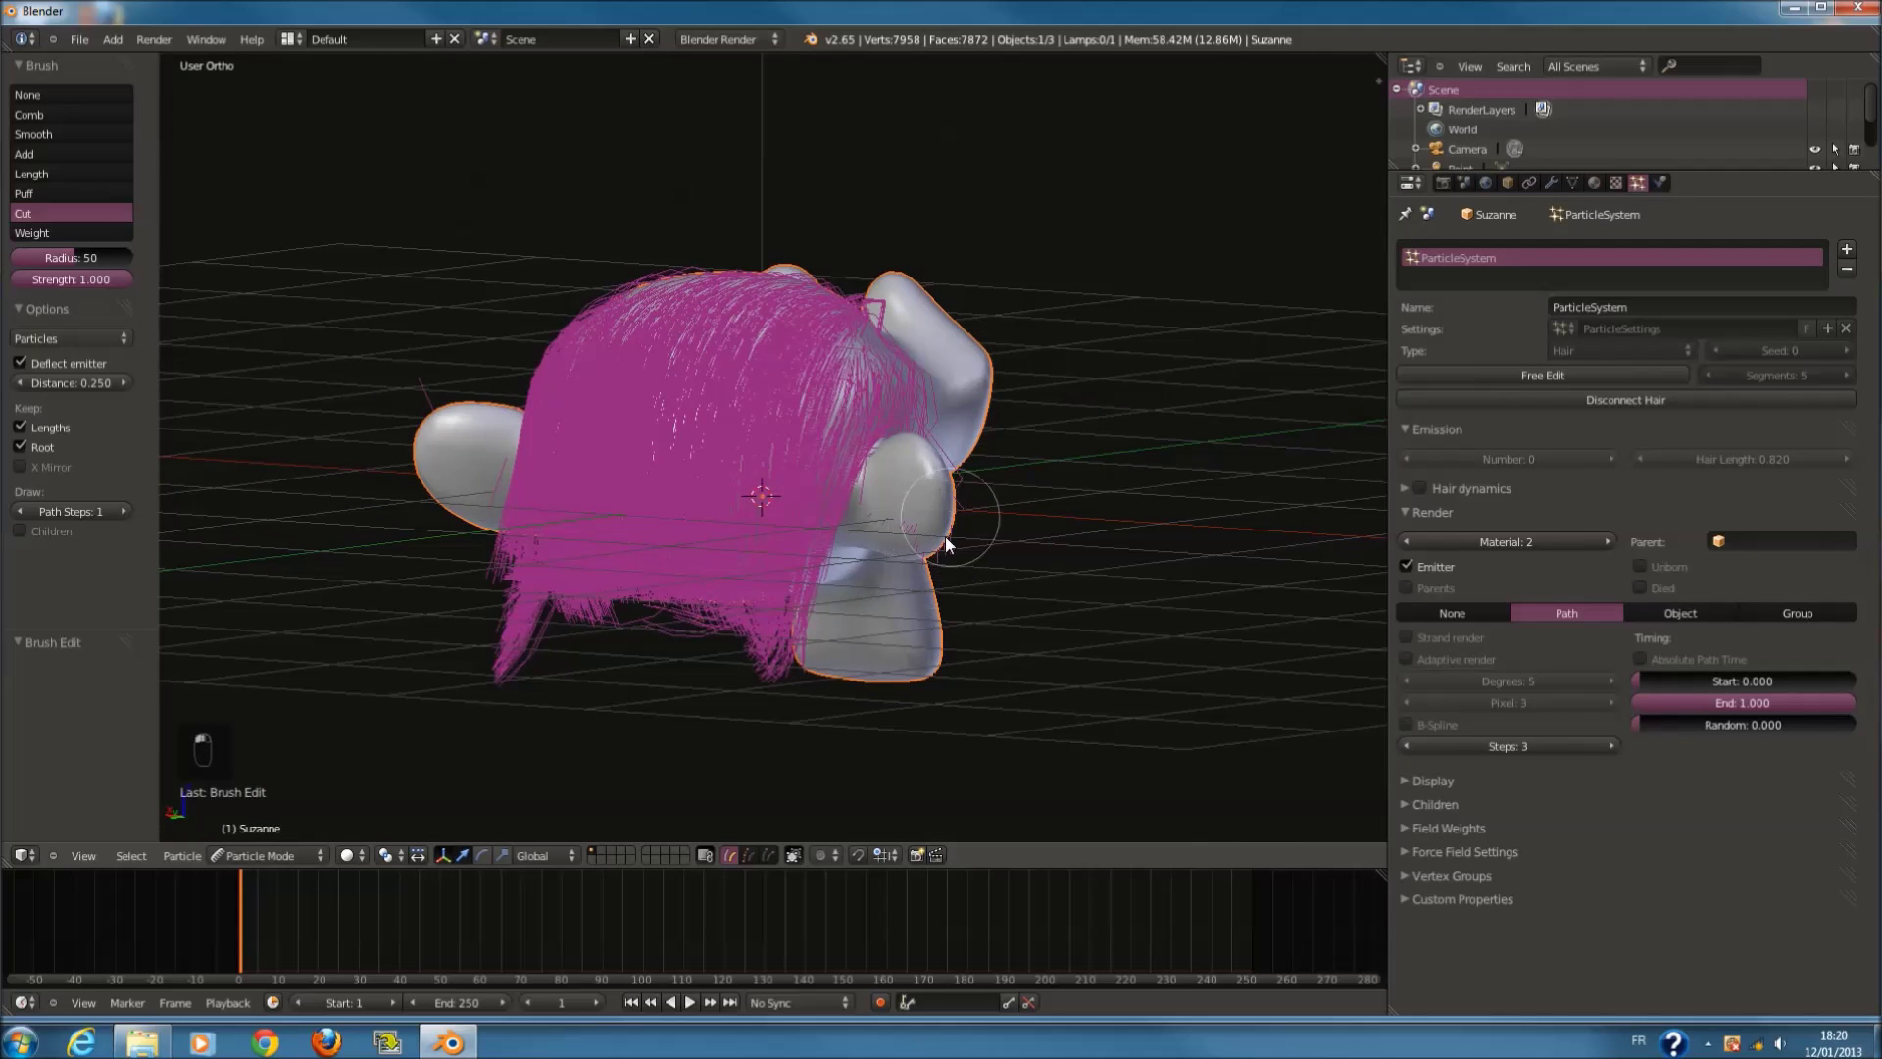
mouse_move(975, 492)
middle_mouse_down()
mouse_move(781, 631)
mouse_move(988, 573)
mouse_move(437, 551)
middle_mouse_up()
mouse_move(461, 547)
left_mouse_down()
mouse_move(610, 582)
mouse_move(517, 549)
mouse_move(712, 722)
mouse_move(414, 738)
mouse_move(780, 726)
mouse_move(641, 721)
left_mouse_up()
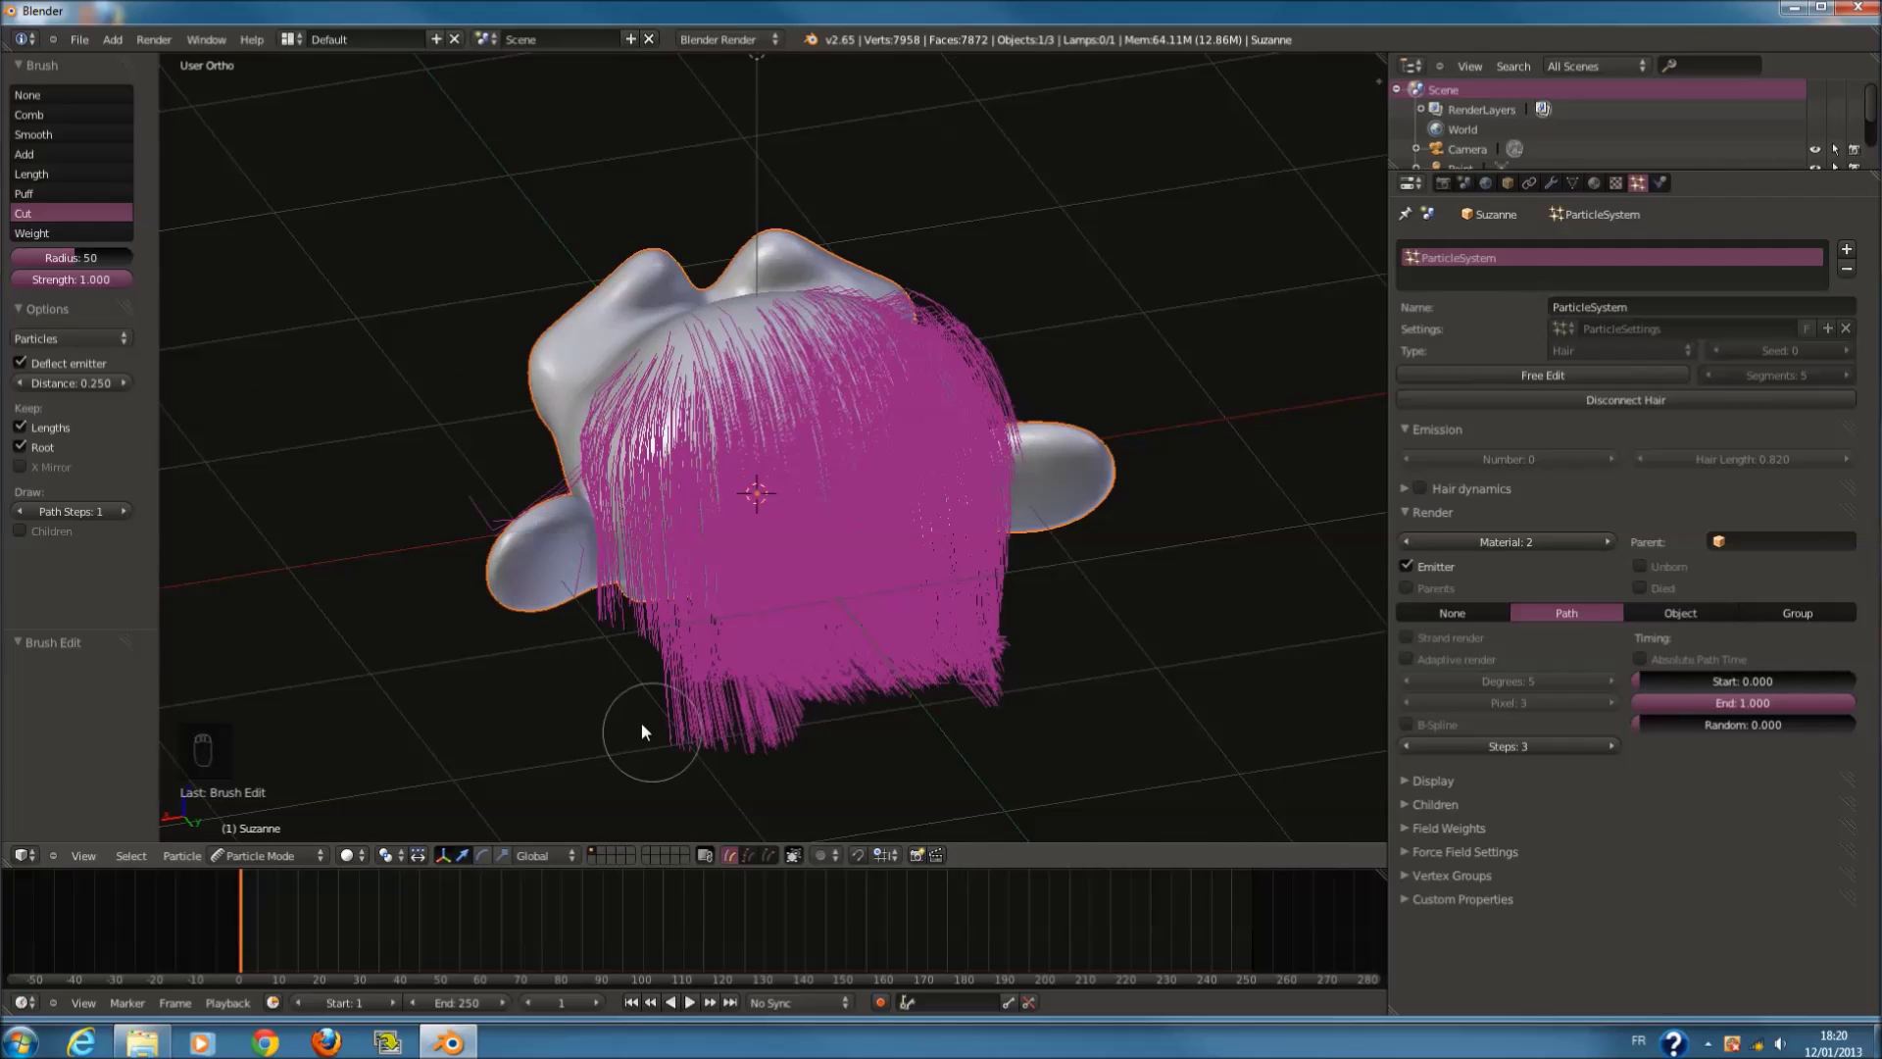
Step: Activate the Weight brush and examine the weight colours along the hair strands from all around the head
left_click(81, 229)
mouse_move(1037, 441)
middle_mouse_down()
mouse_move(1076, 444)
mouse_move(1183, 392)
mouse_move(1126, 336)
mouse_move(993, 402)
mouse_move(1092, 303)
mouse_move(1190, 343)
mouse_move(1188, 433)
mouse_move(1101, 475)
mouse_move(994, 432)
mouse_move(970, 376)
middle_mouse_up()
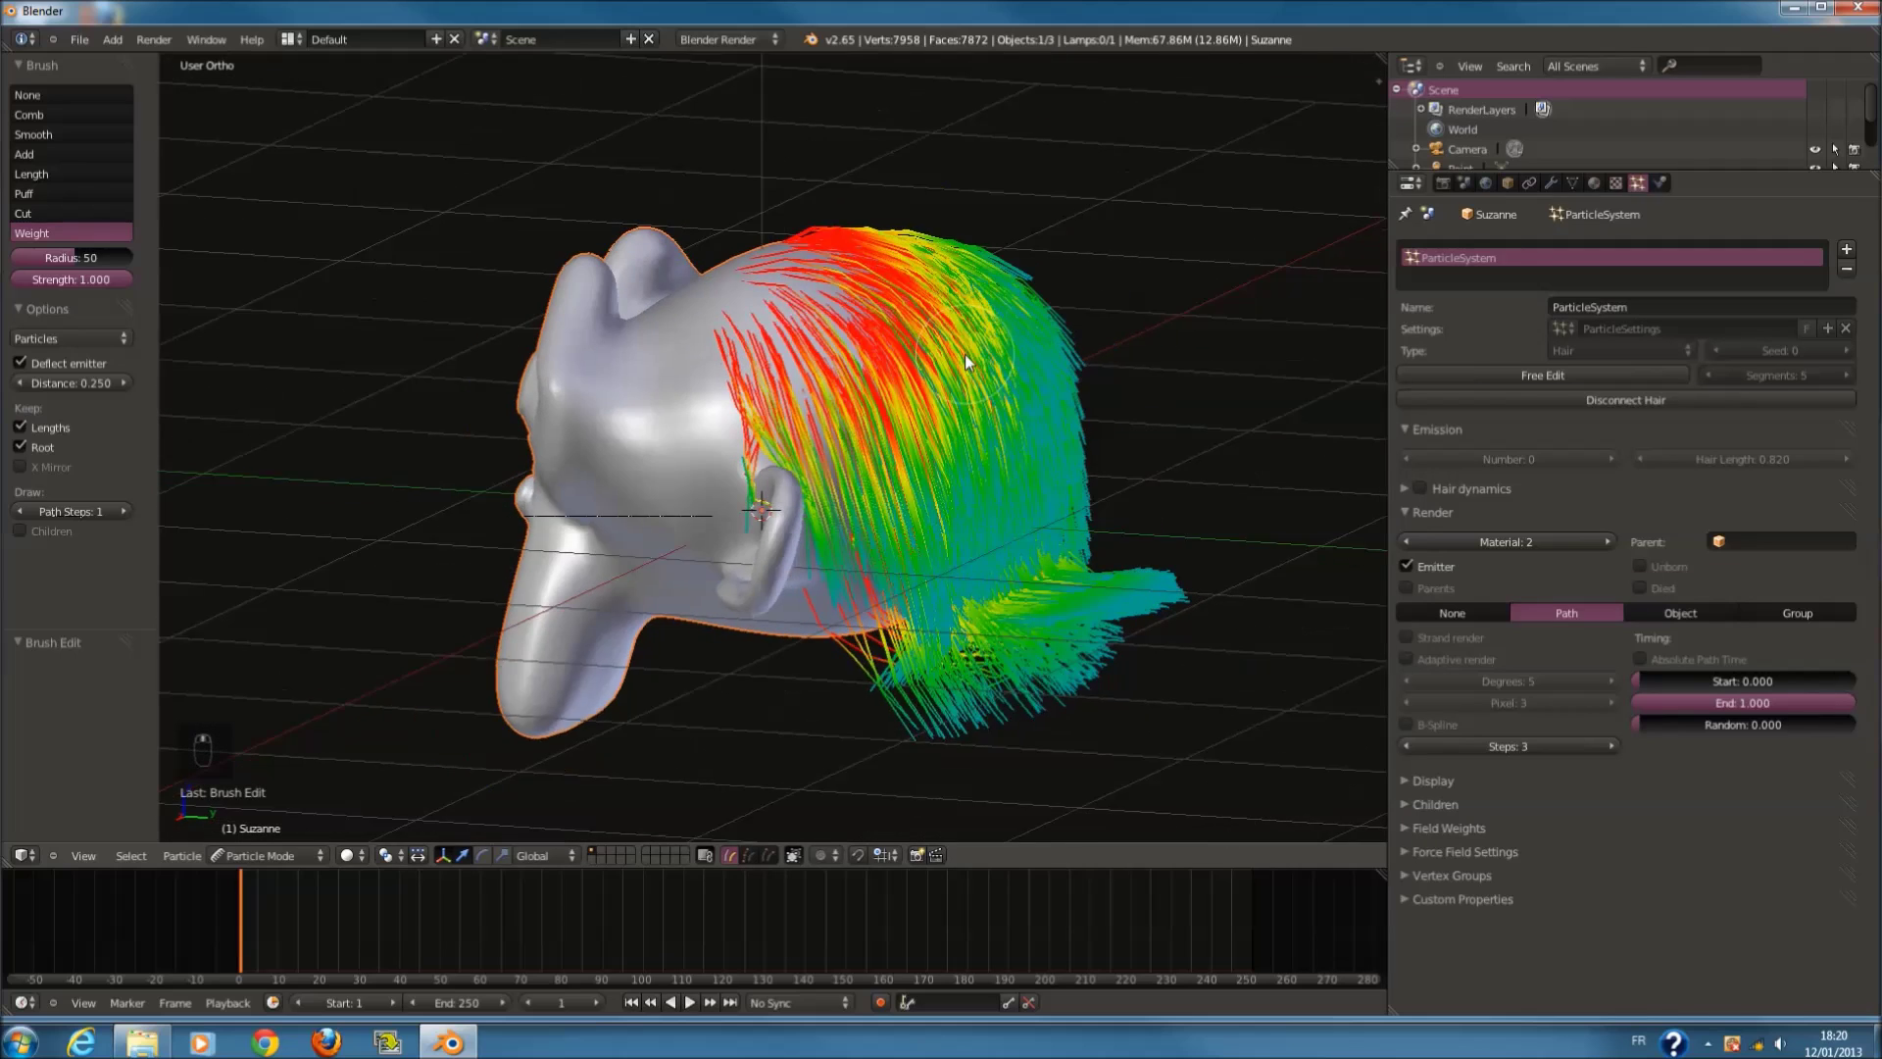
middle_click_drag(849, 292, 1019, 368)
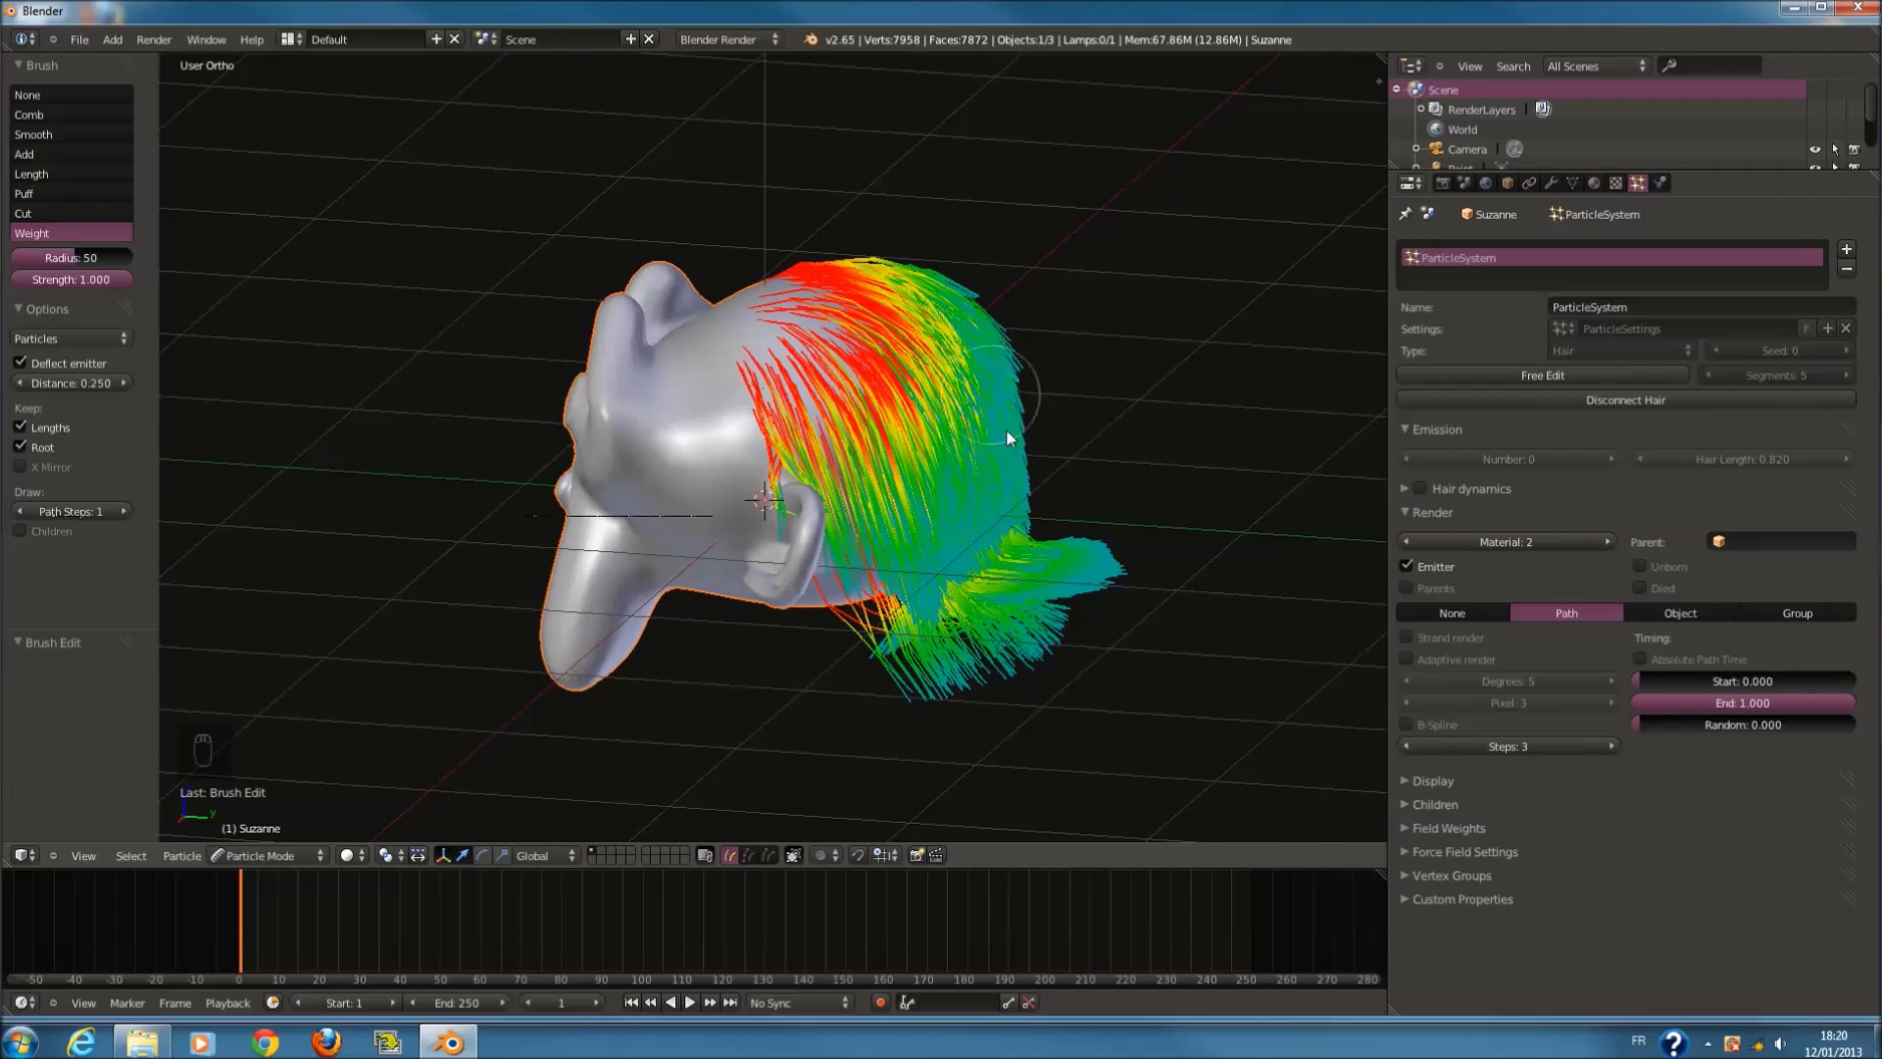
scroll(961, 490, "up", 1)
middle_click_drag(867, 280, 792, 208)
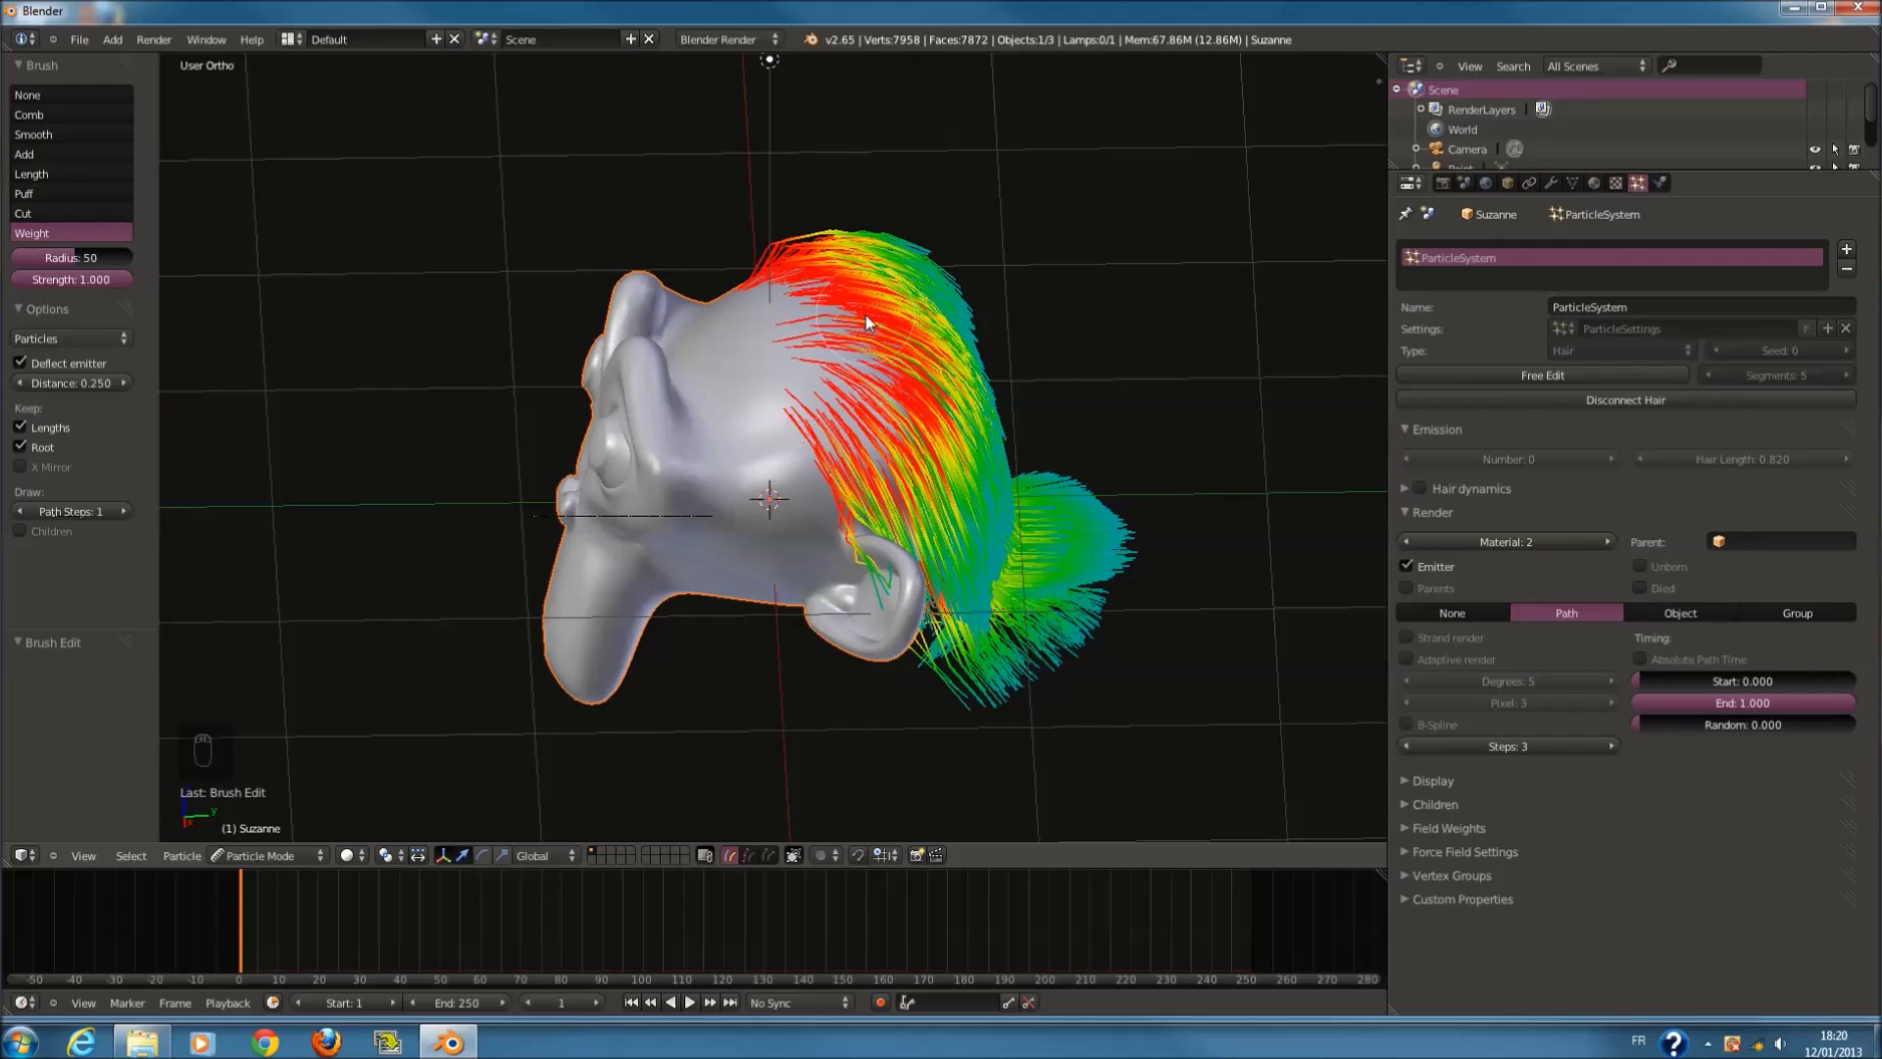
mouse_move(756, 167)
left_mouse_down()
mouse_move(760, 216)
mouse_move(886, 297)
left_mouse_up()
middle_click_drag(883, 392, 941, 461)
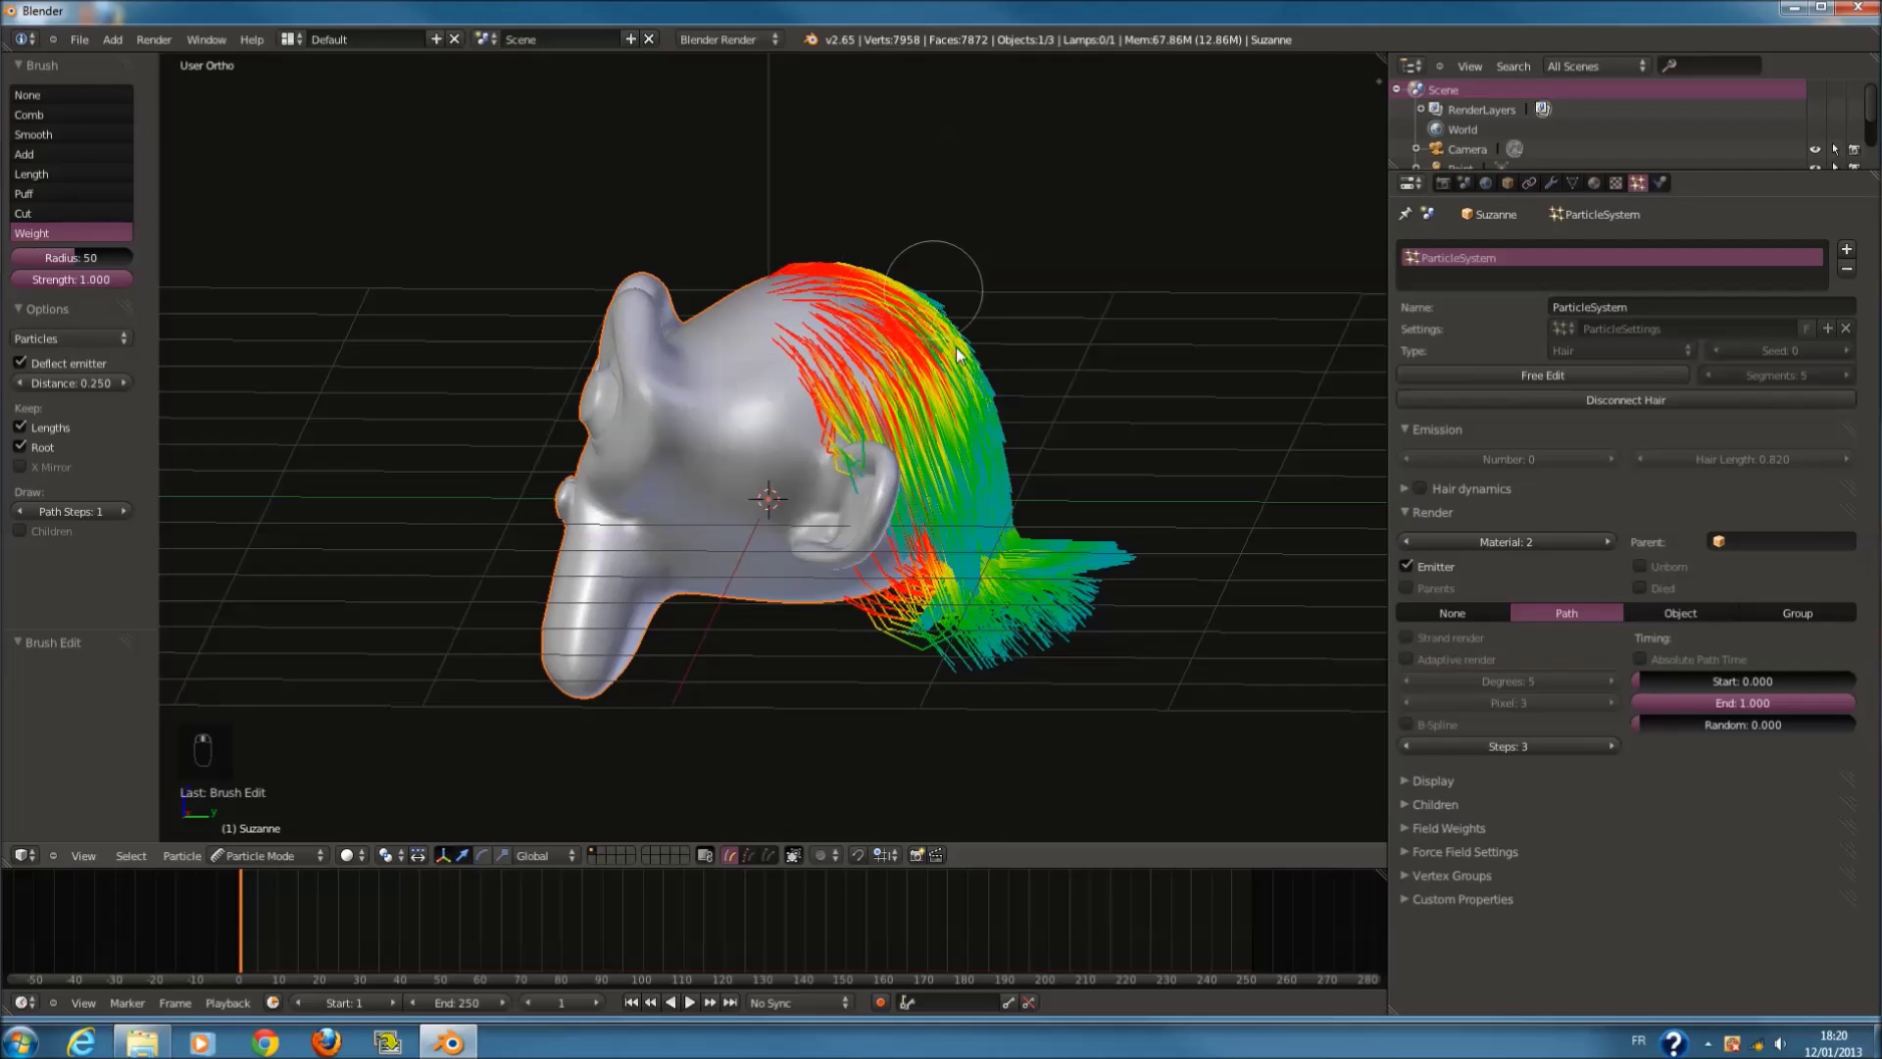
middle_click_drag(1033, 604, 833, 314)
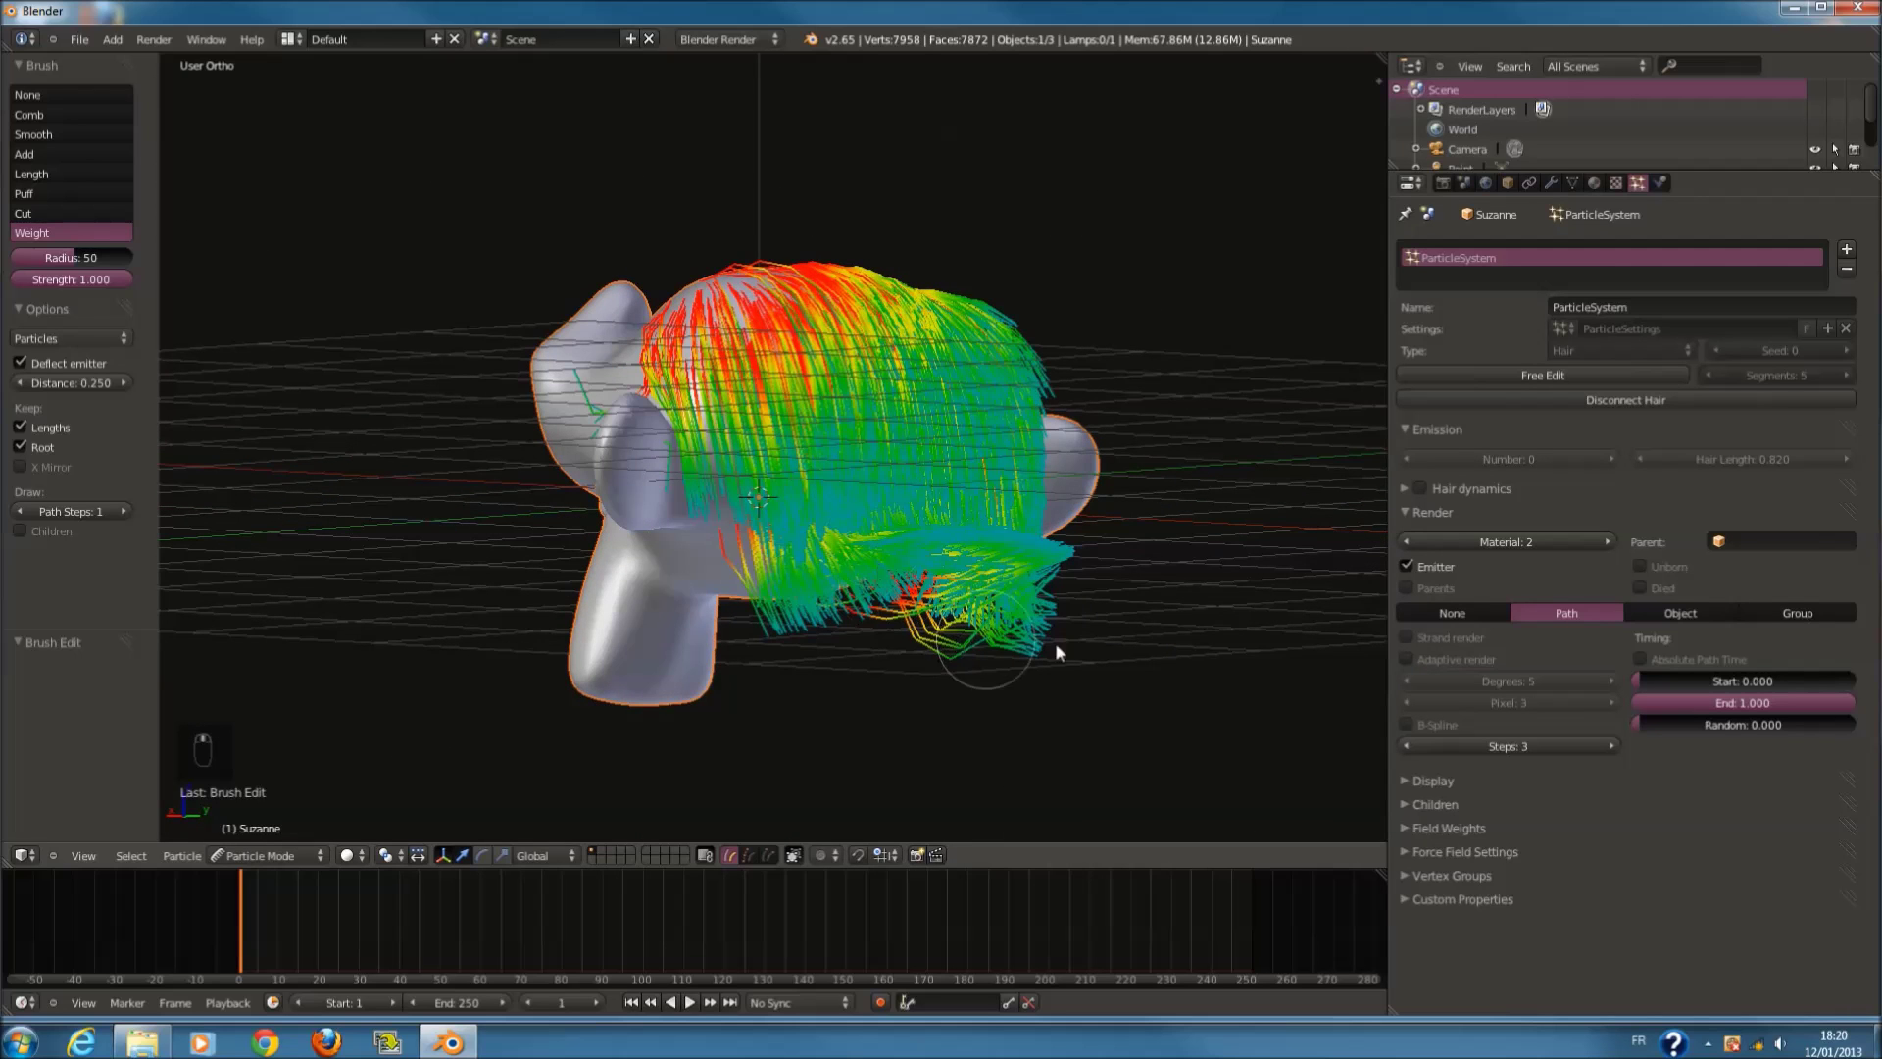
middle_click_drag(819, 596, 1008, 462)
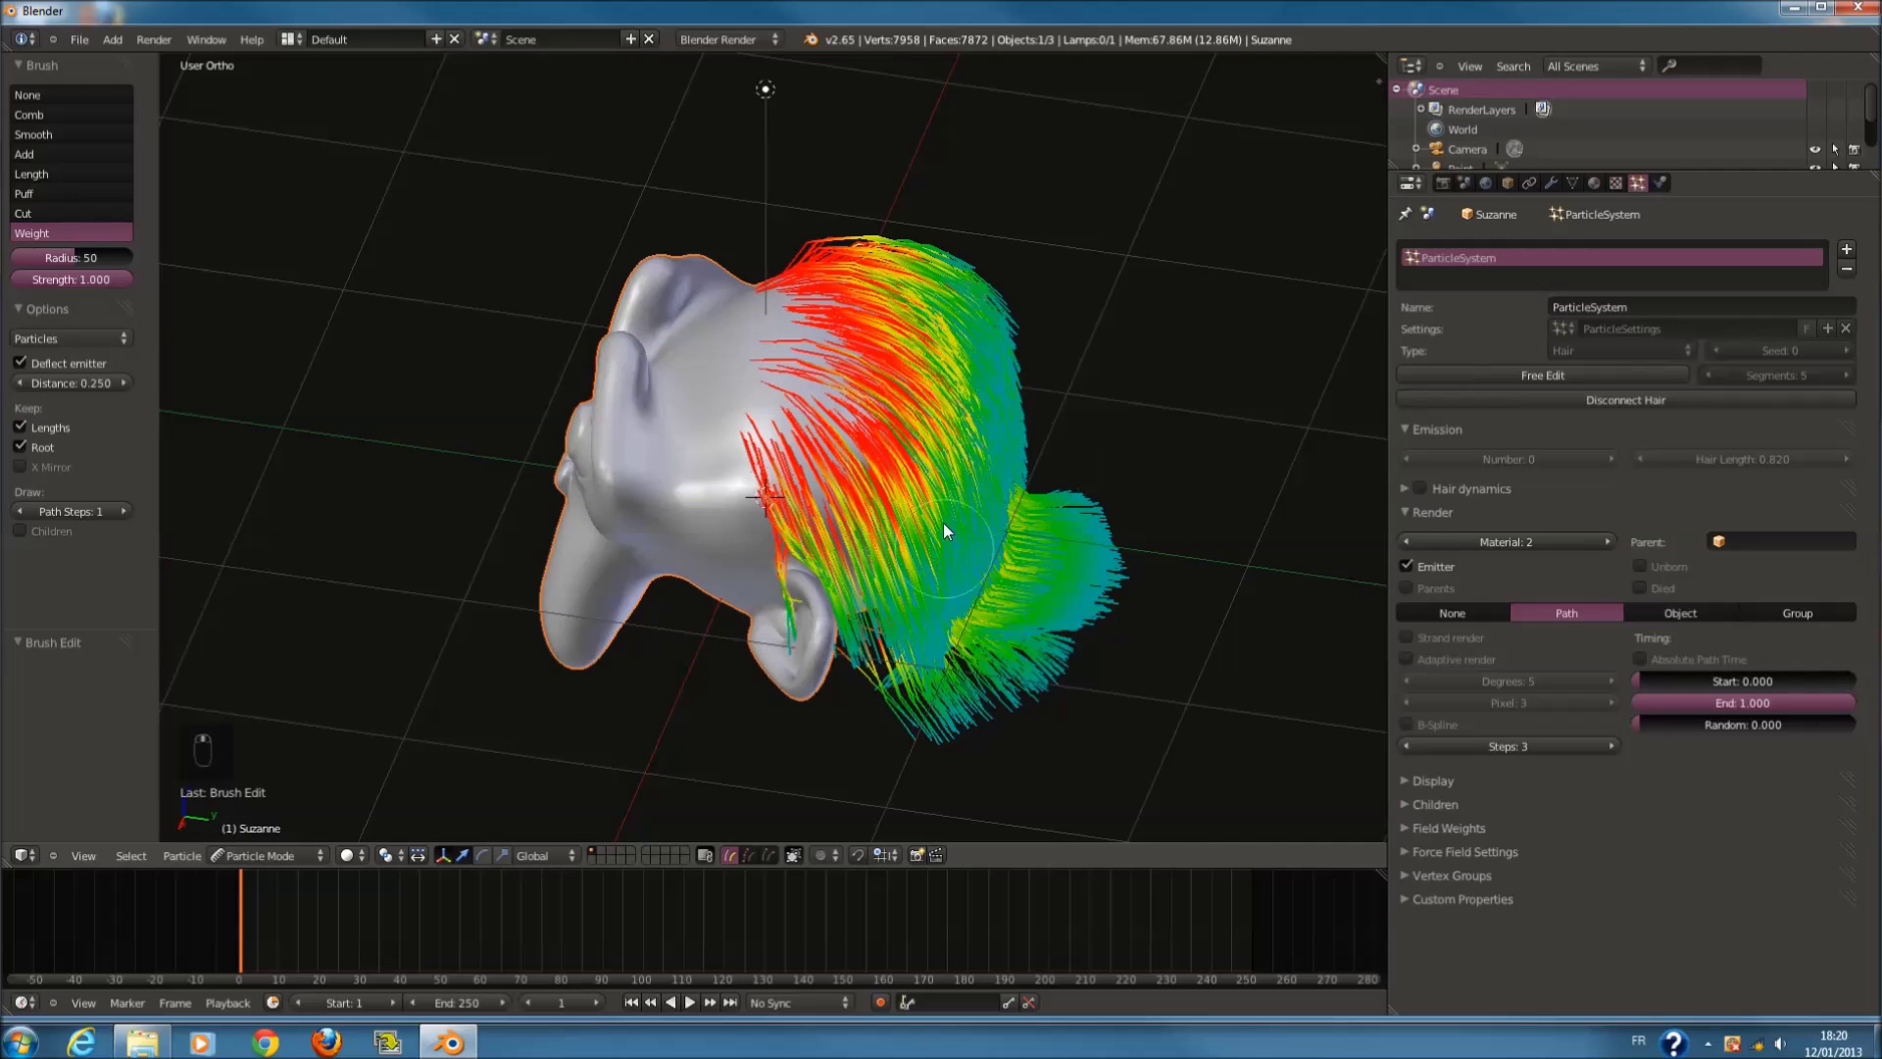
middle_click_drag(1010, 534, 351, 433)
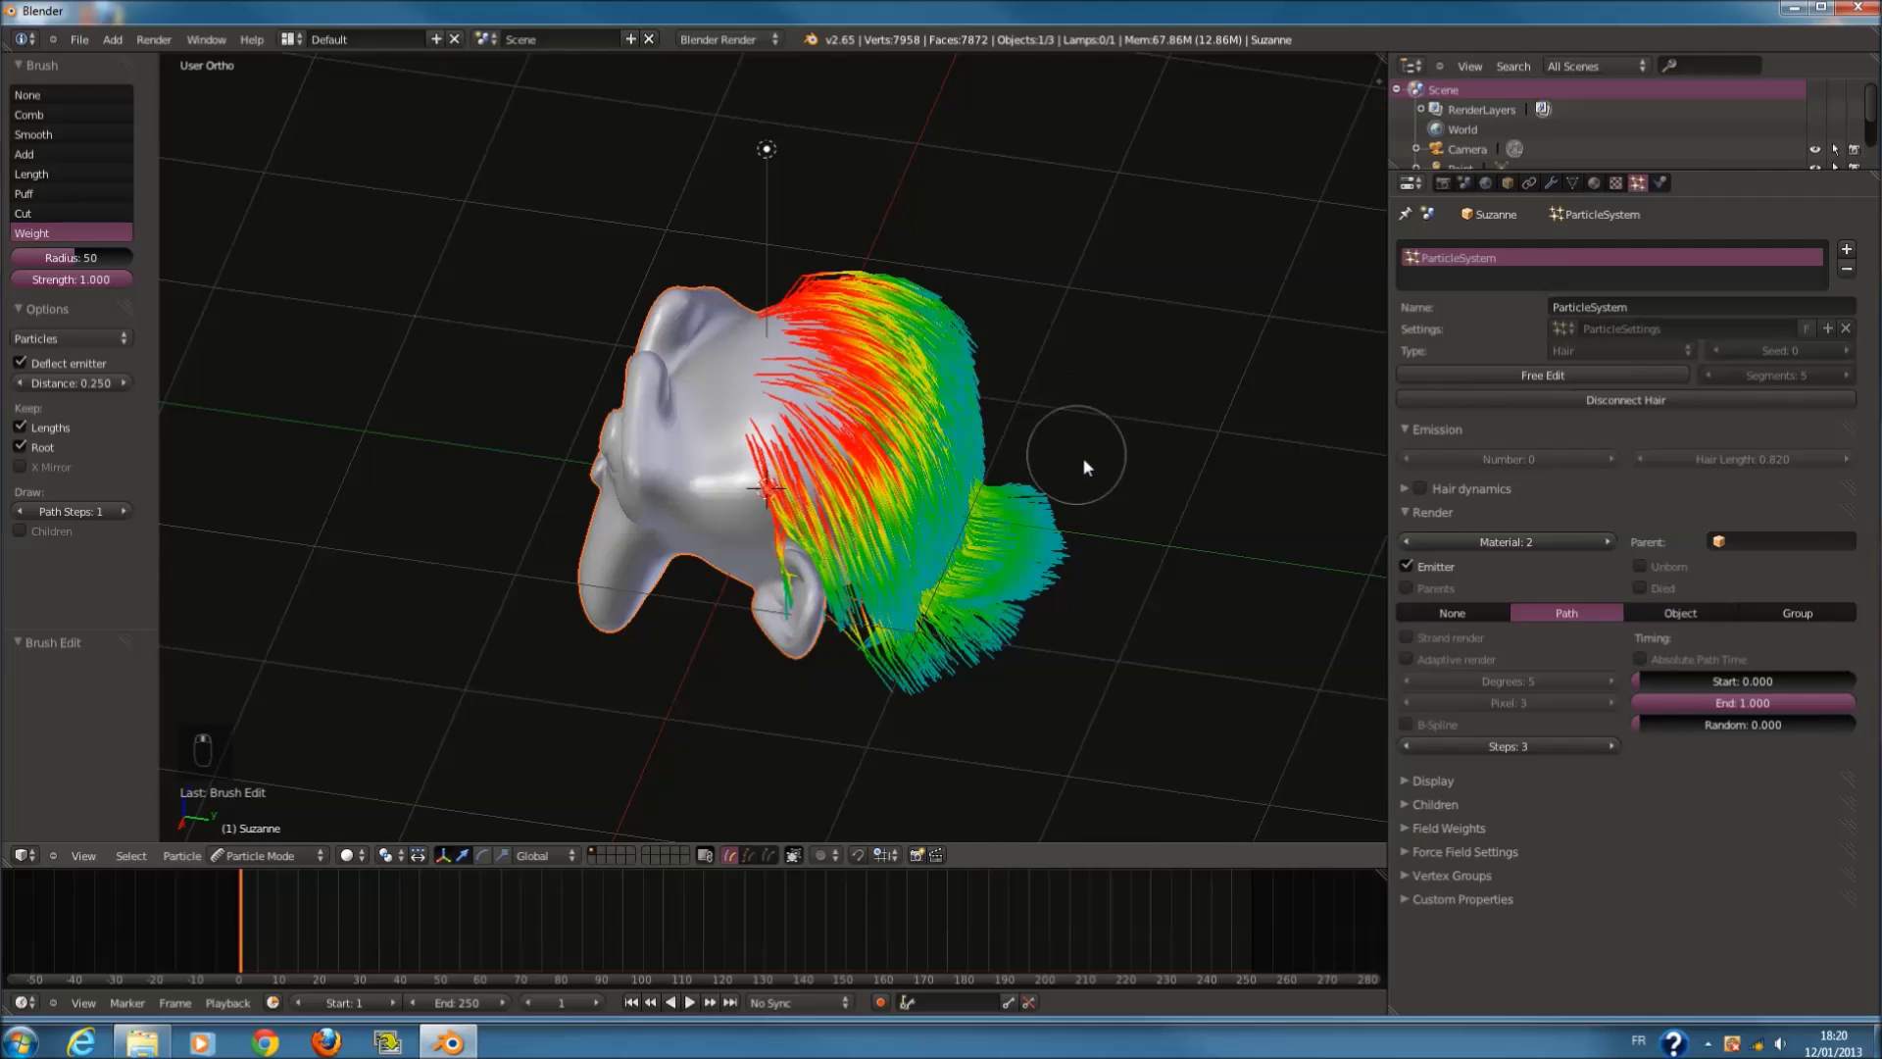
scroll(814, 341, "up", 2)
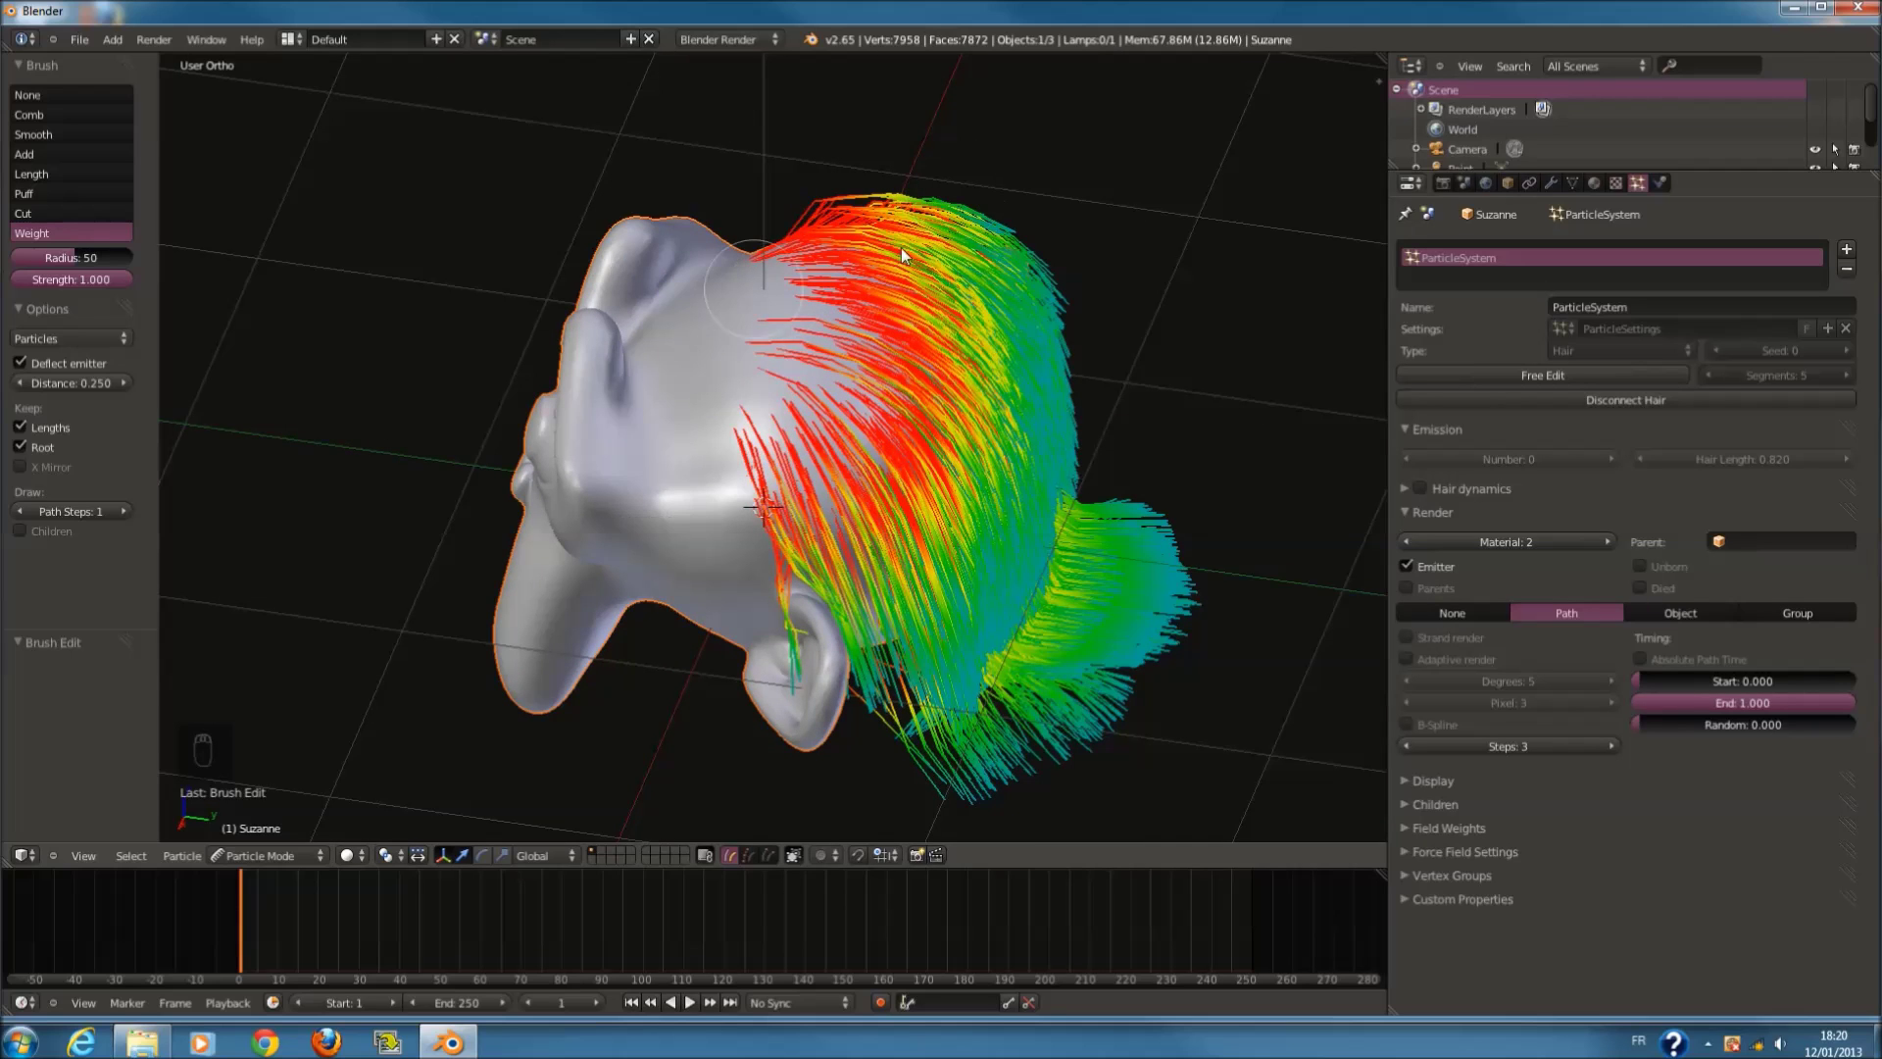
middle_click_drag(1050, 421, 486, 816)
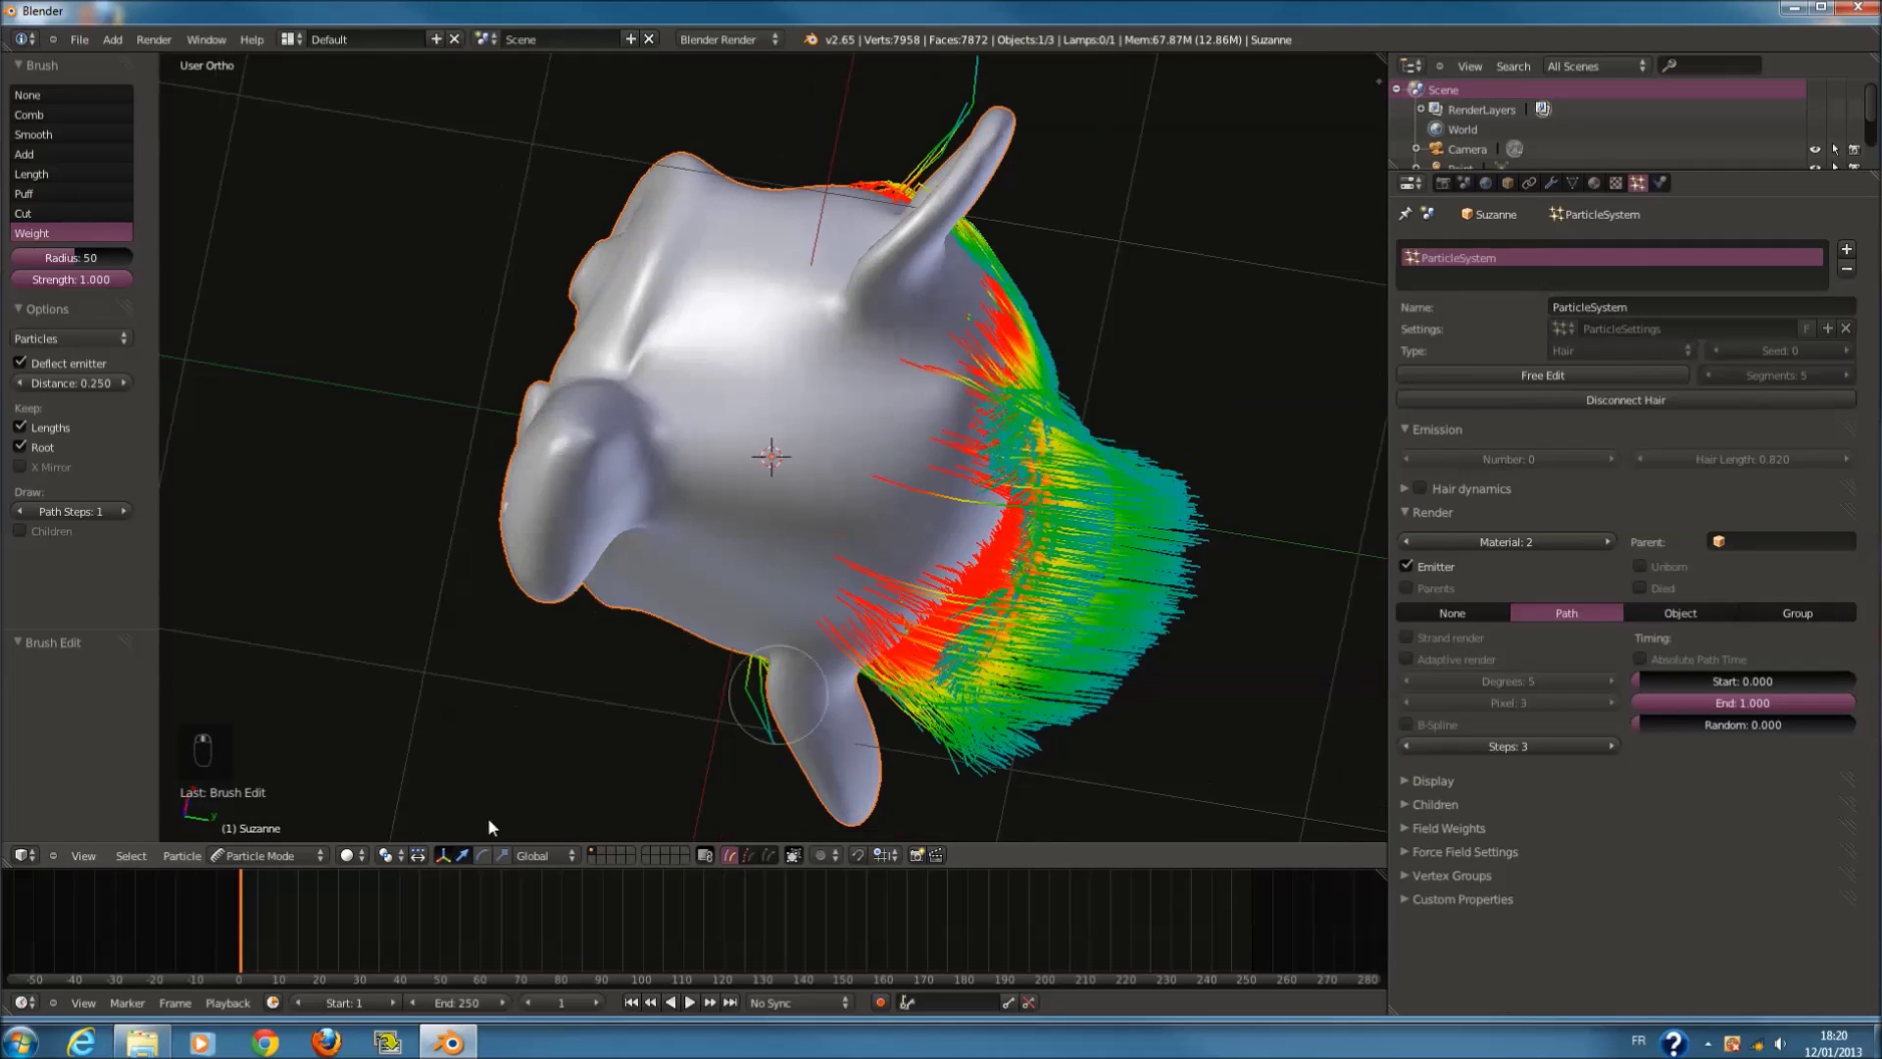
left_click(275, 855)
mouse_move(319, 175)
middle_mouse_down()
mouse_move(591, 602)
mouse_move(186, 253)
middle_mouse_up()
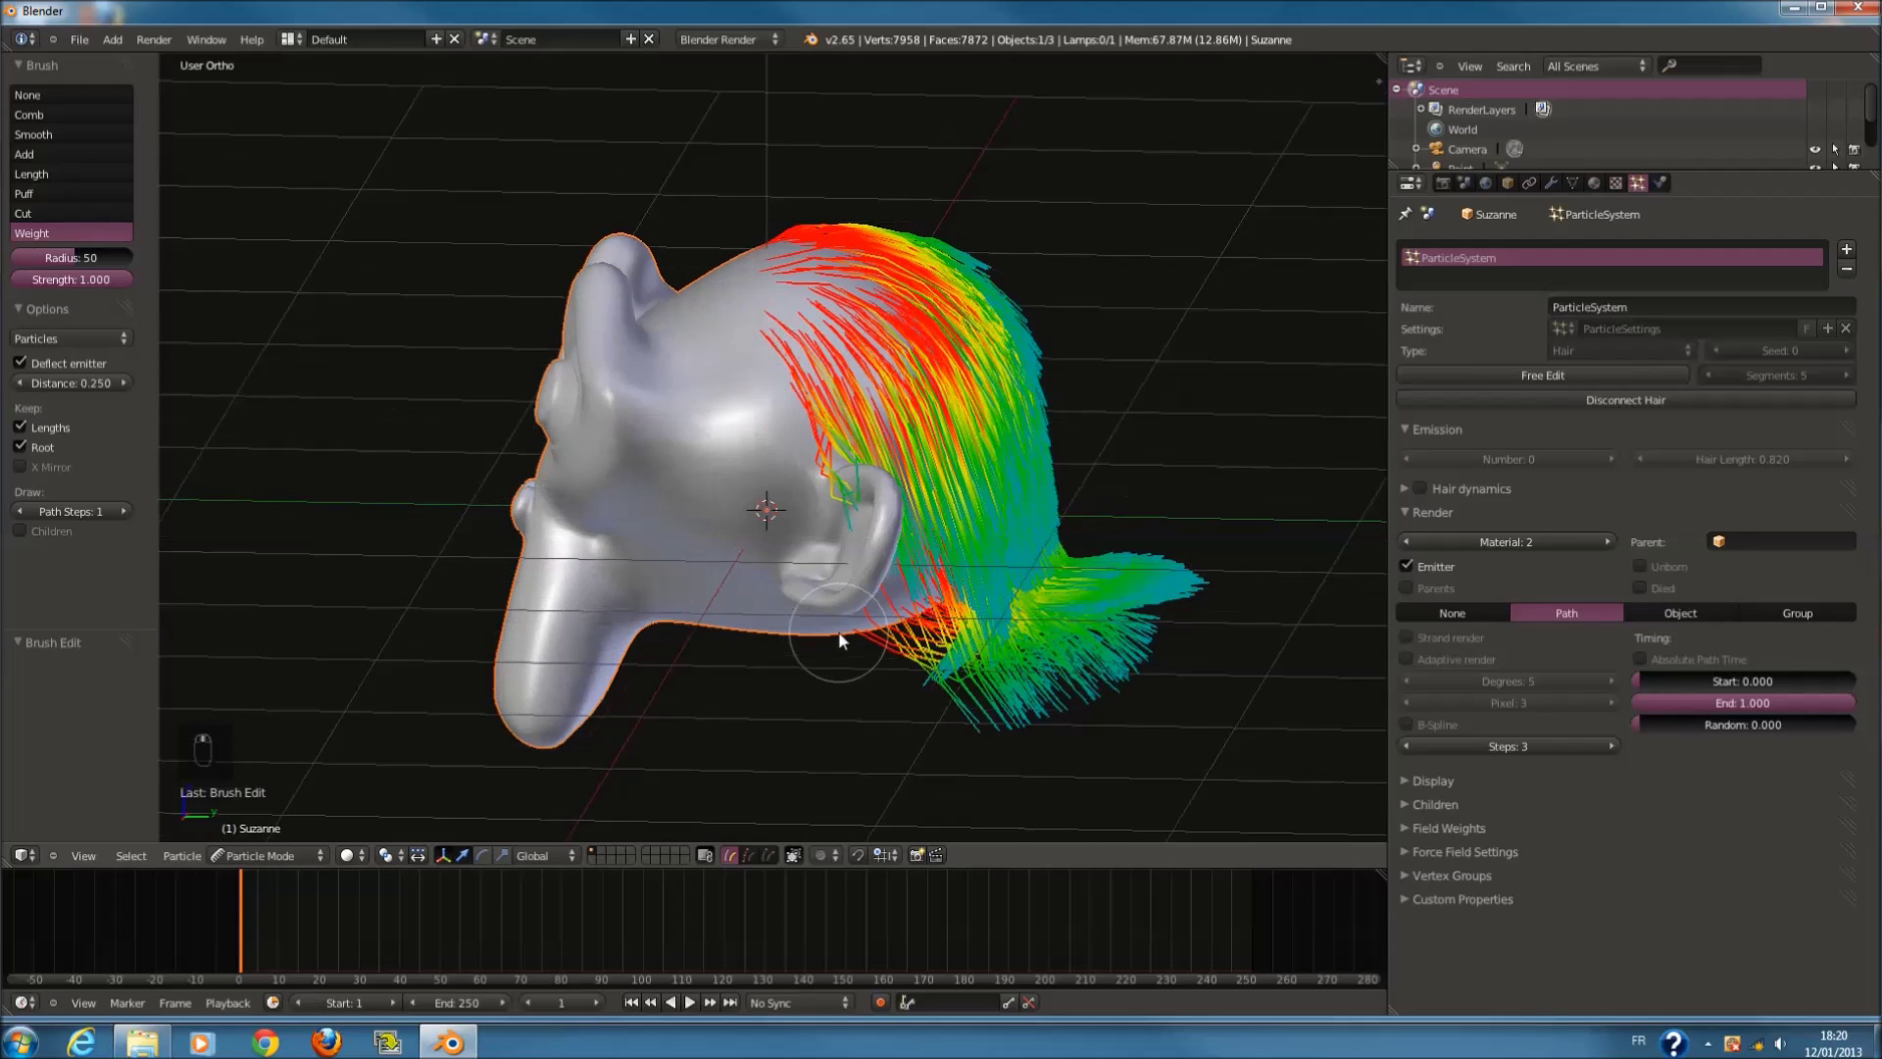
Step: Puff up the combed hair on the top and back of the head with the Puff brush in Add mode
left_click(65, 115)
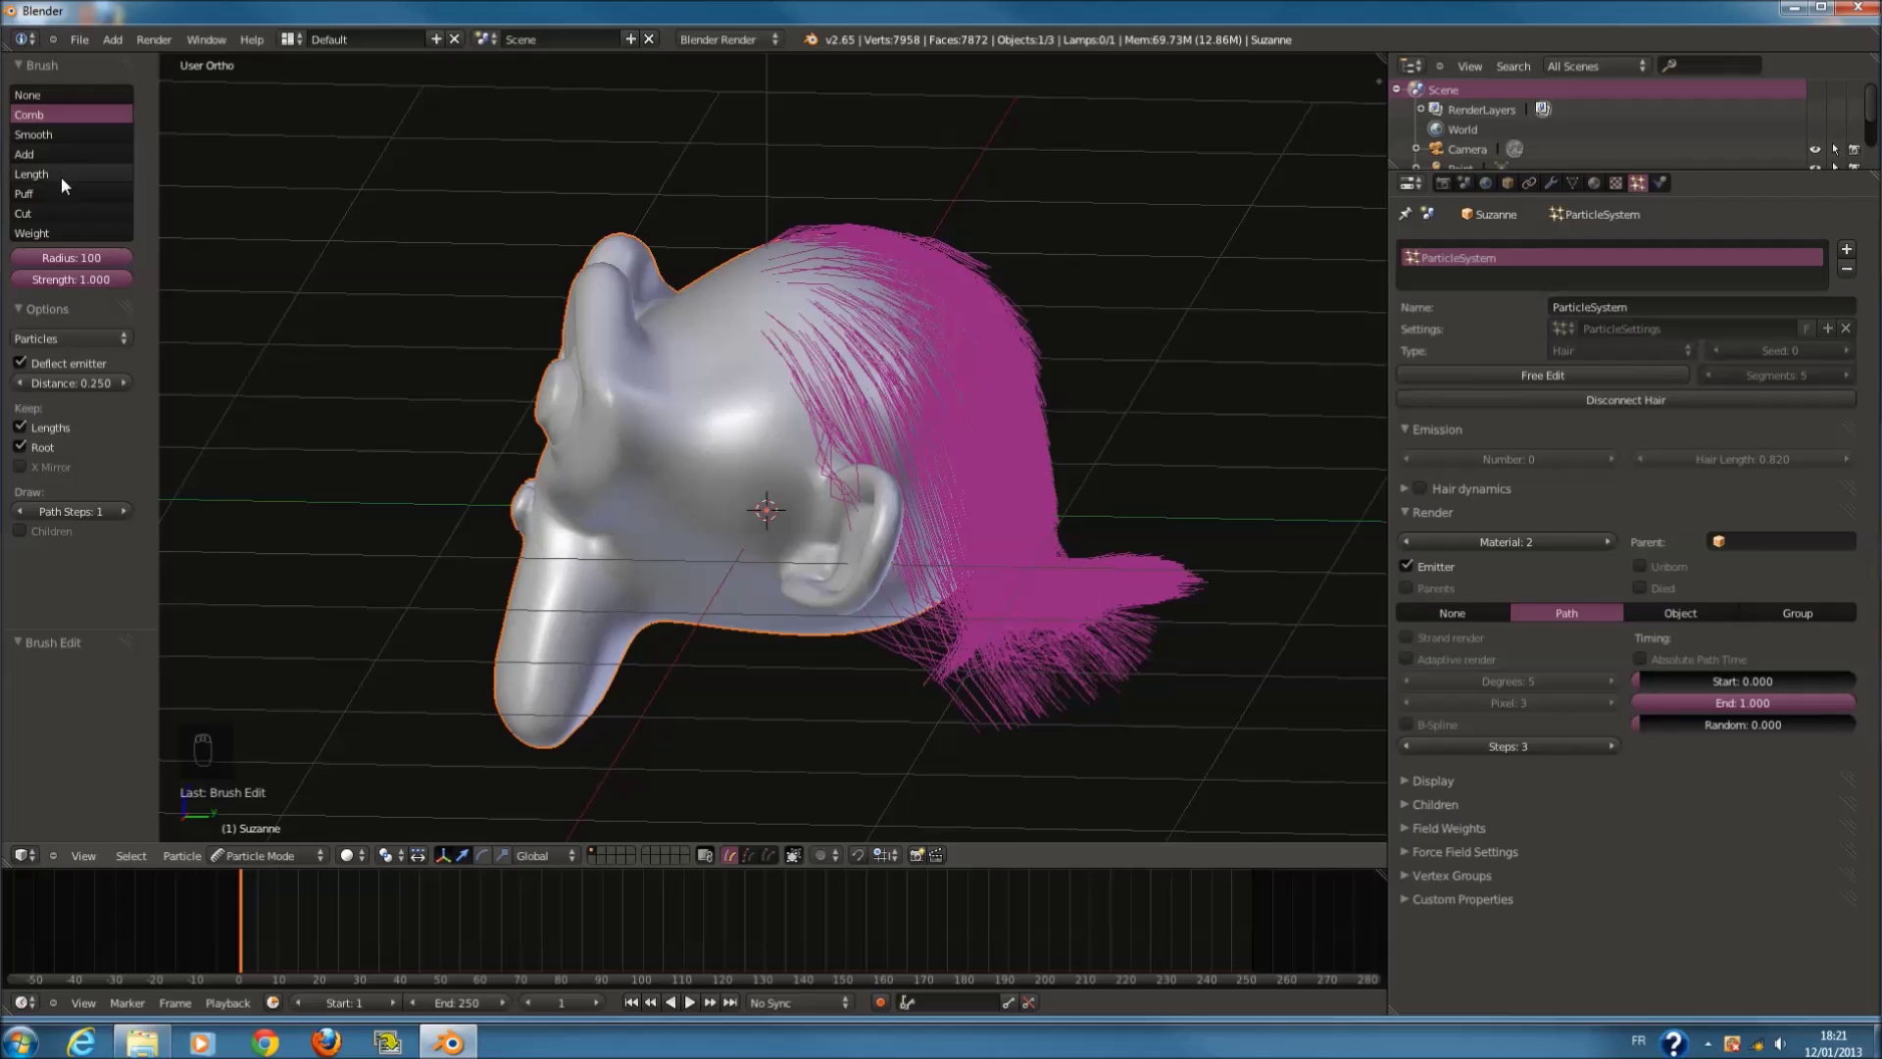
left_click(39, 193)
key("f")
left_click_drag(873, 287, 873, 285)
middle_click_drag(872, 285, 920, 357)
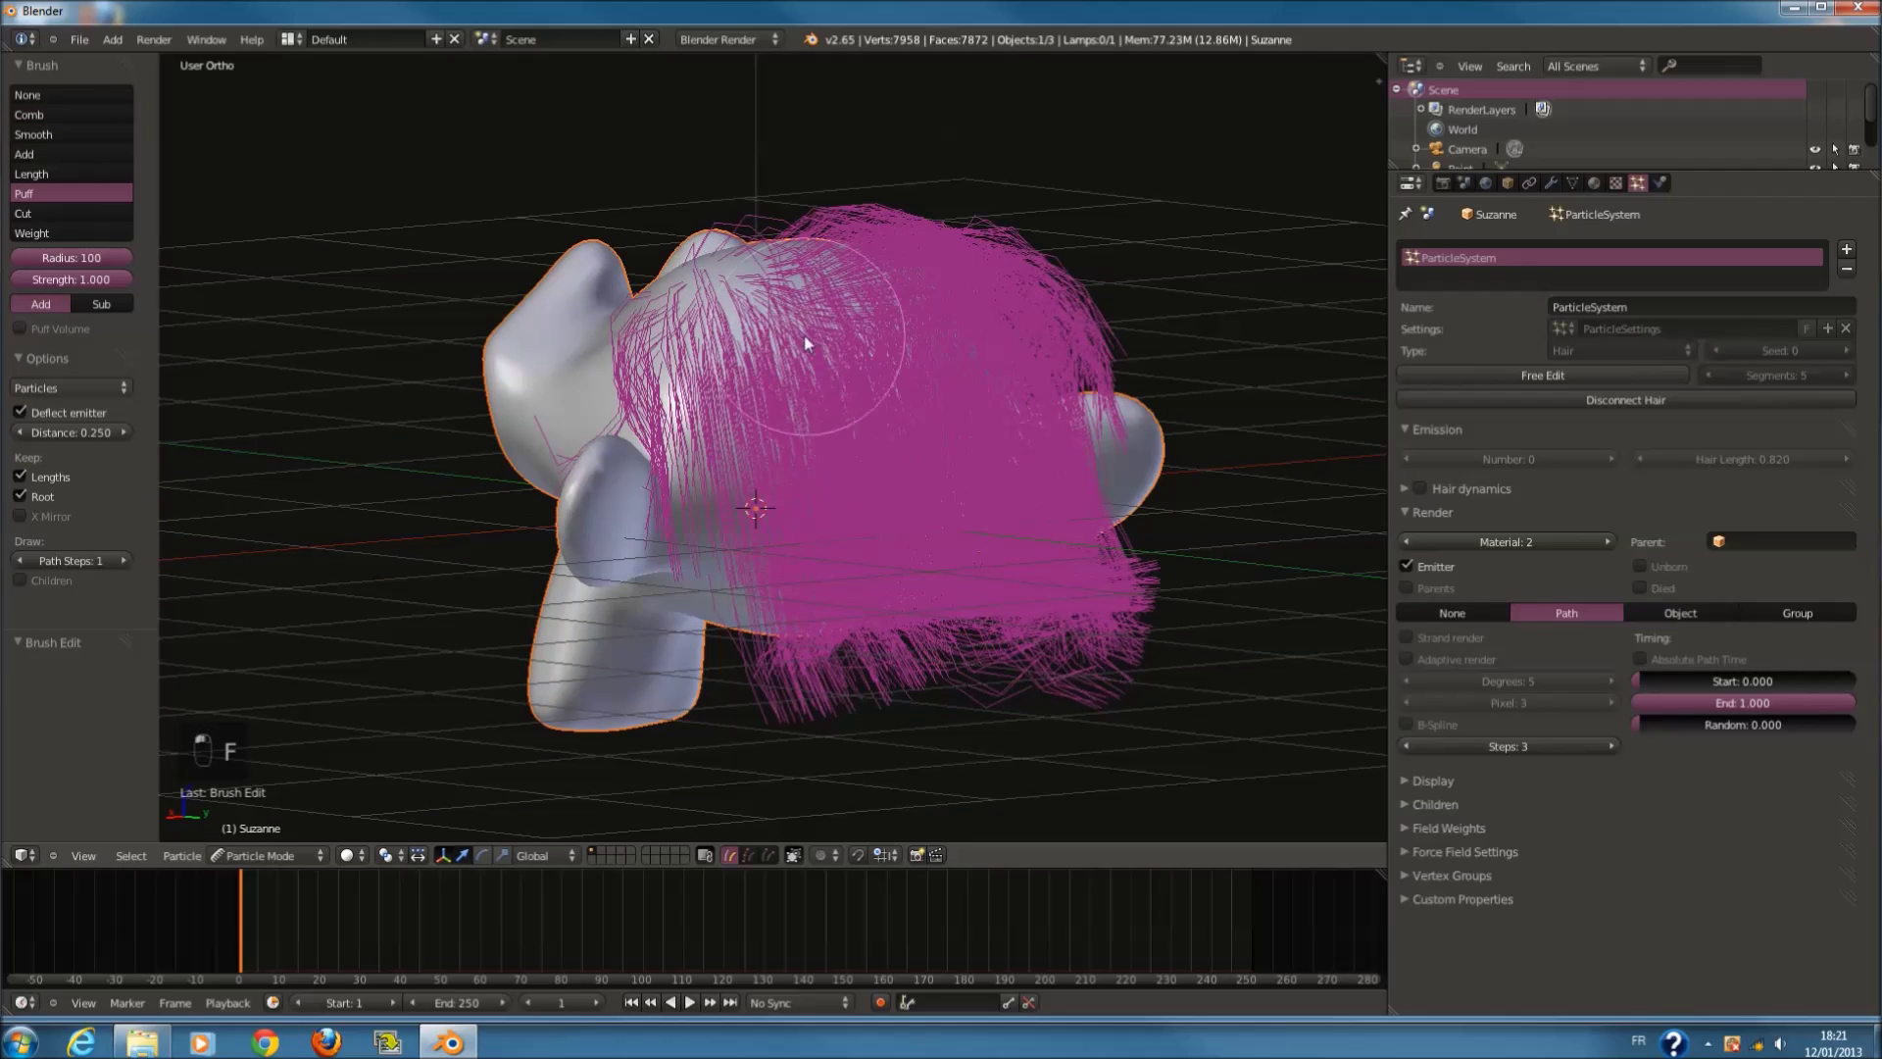
mouse_move(806, 343)
middle_mouse_down()
mouse_move(855, 302)
mouse_move(958, 298)
middle_mouse_up()
Step: Try growing the puffed hair with the Length brush, and undo the strokes
left_click(50, 174)
mouse_move(1091, 264)
left_mouse_down()
mouse_move(1075, 303)
mouse_move(1009, 261)
left_mouse_up()
middle_click_drag(1009, 260, 1106, 263)
key("ctrl+z")
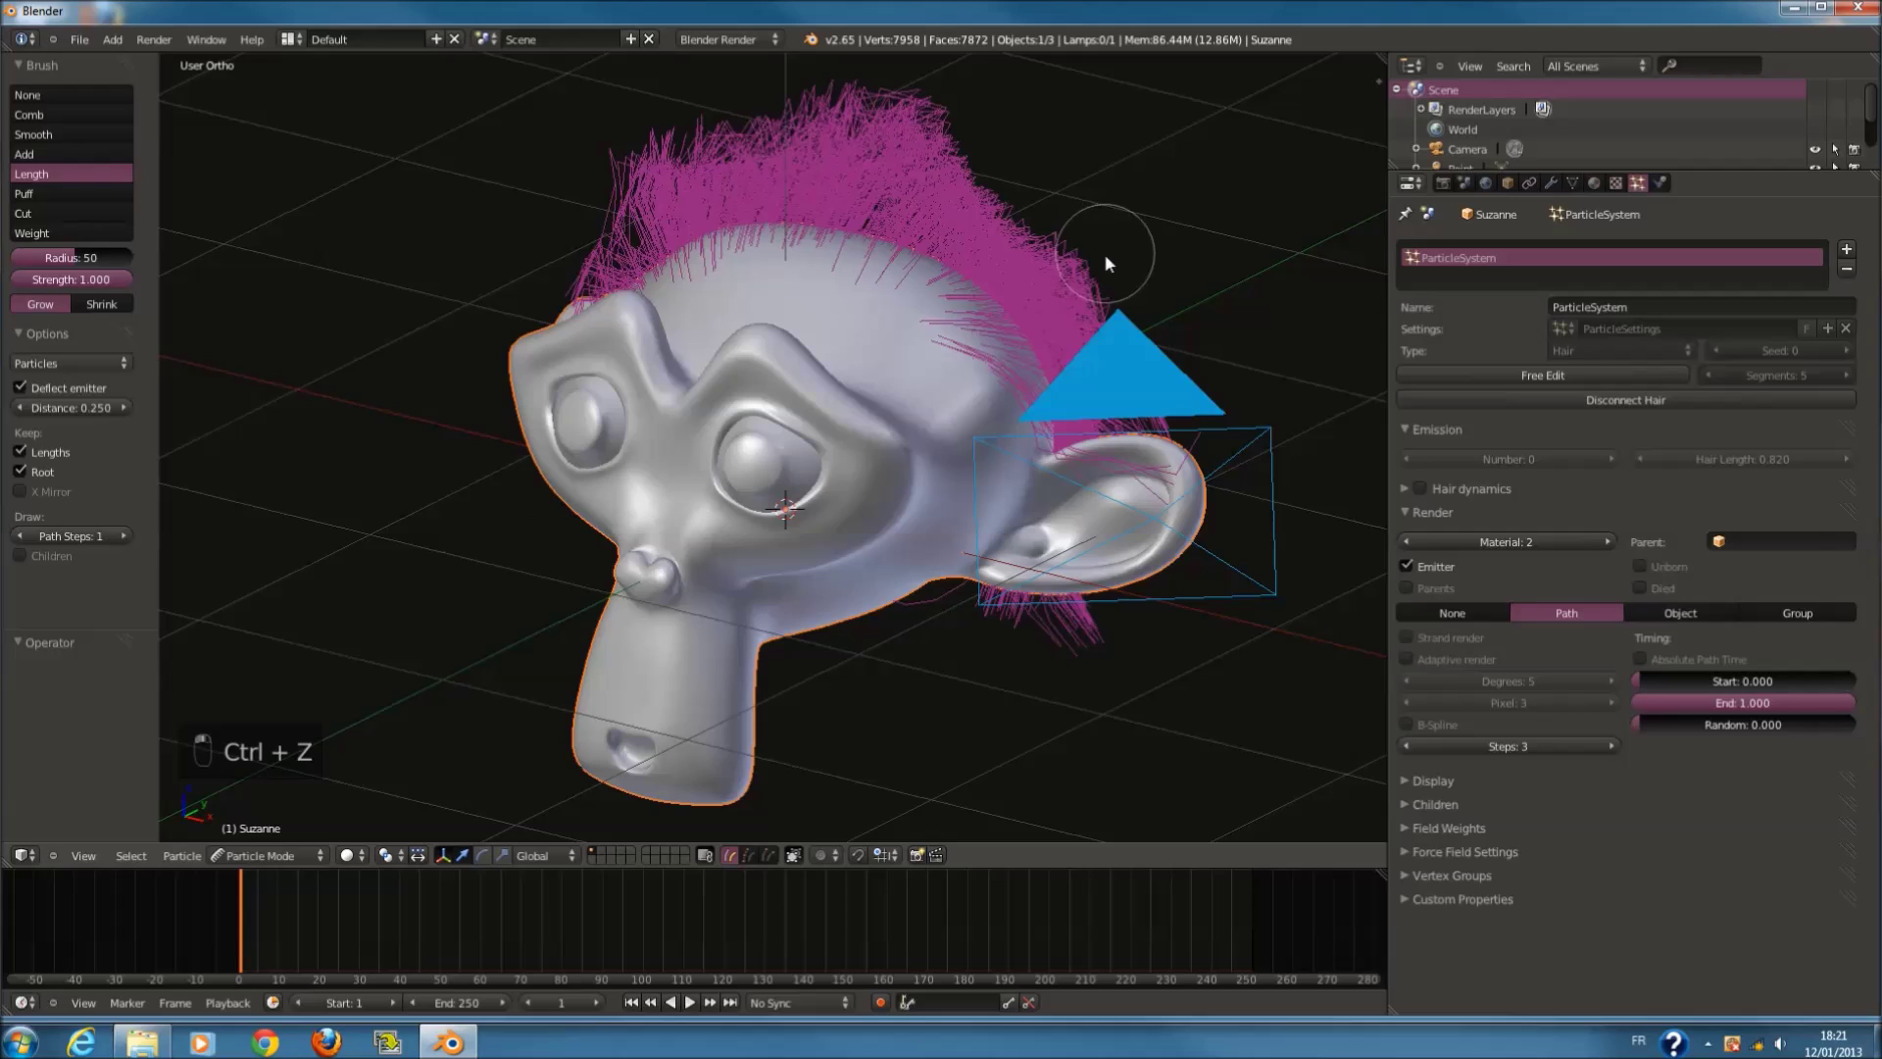
key("ctrl+z")
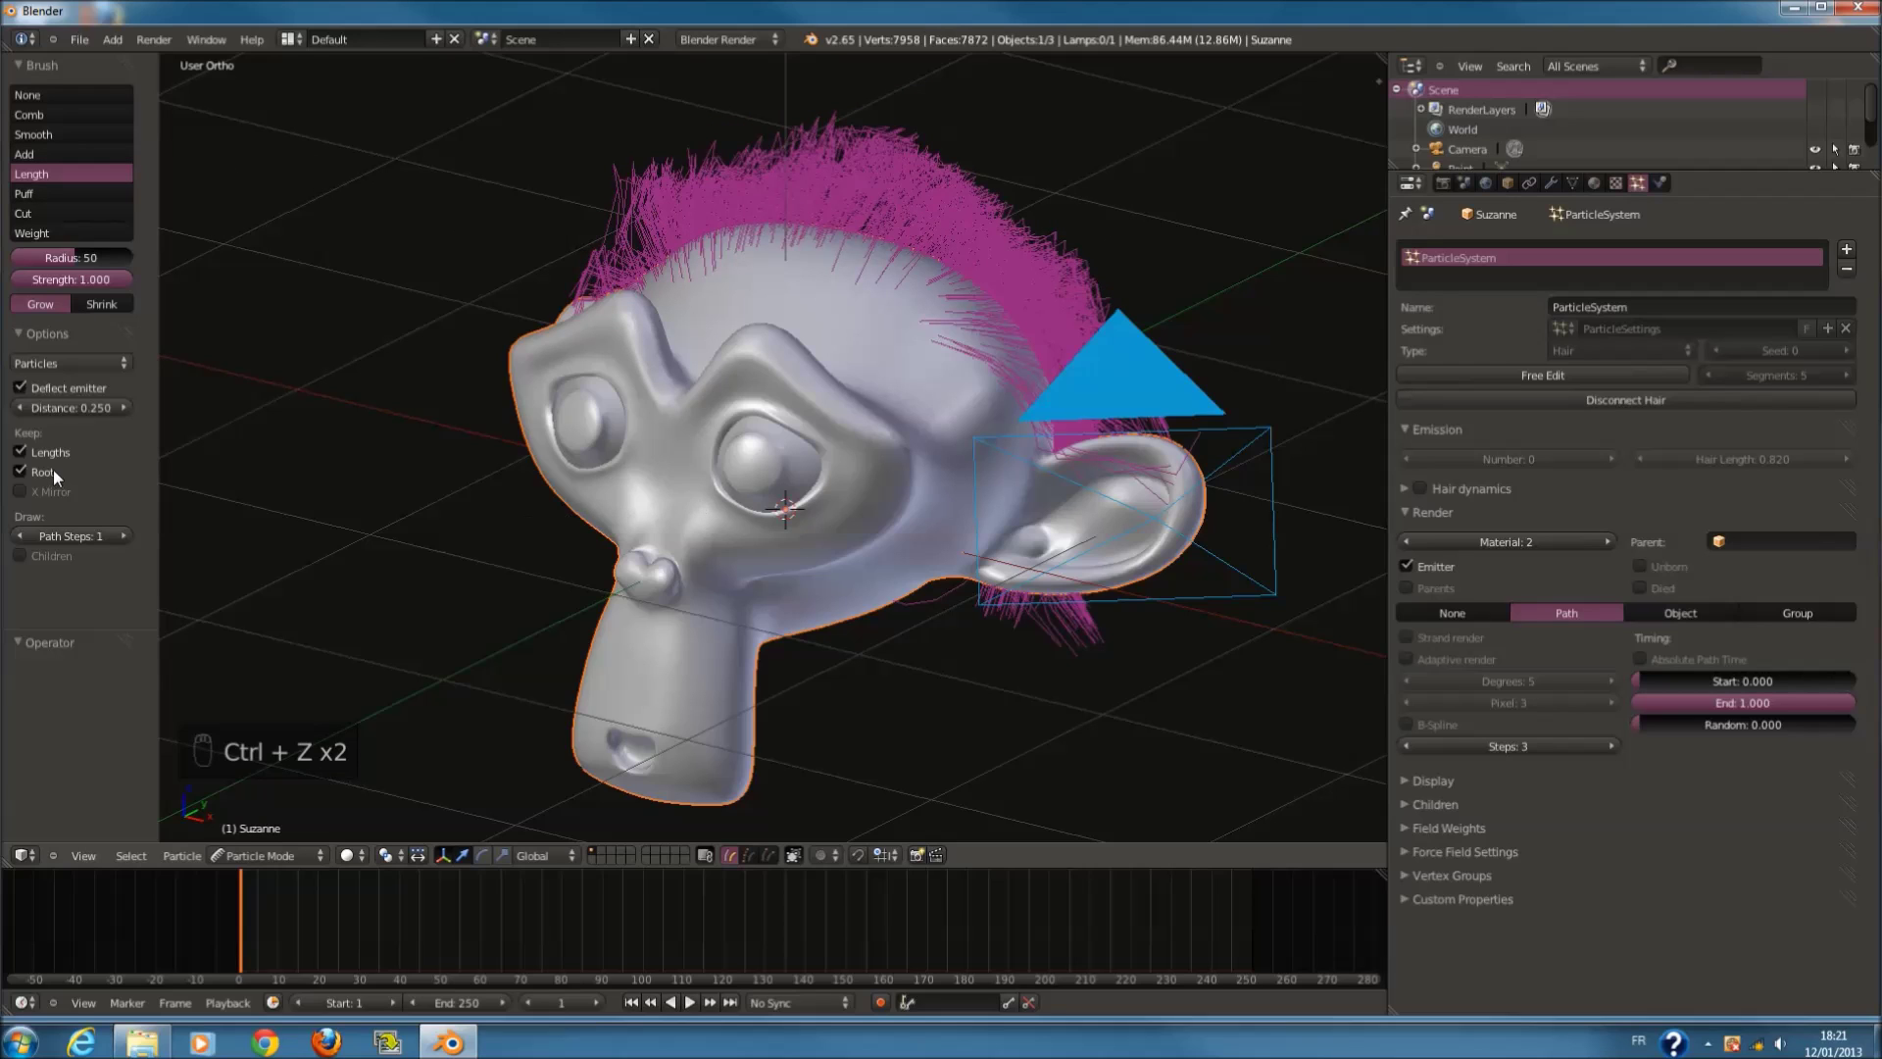
Step: Try evening out the puffed hair with the Smooth brush, and undo the strokes
left_click(59, 150)
left_click(57, 136)
left_click_drag(849, 232, 951, 208)
middle_click_drag(951, 208, 879, 192)
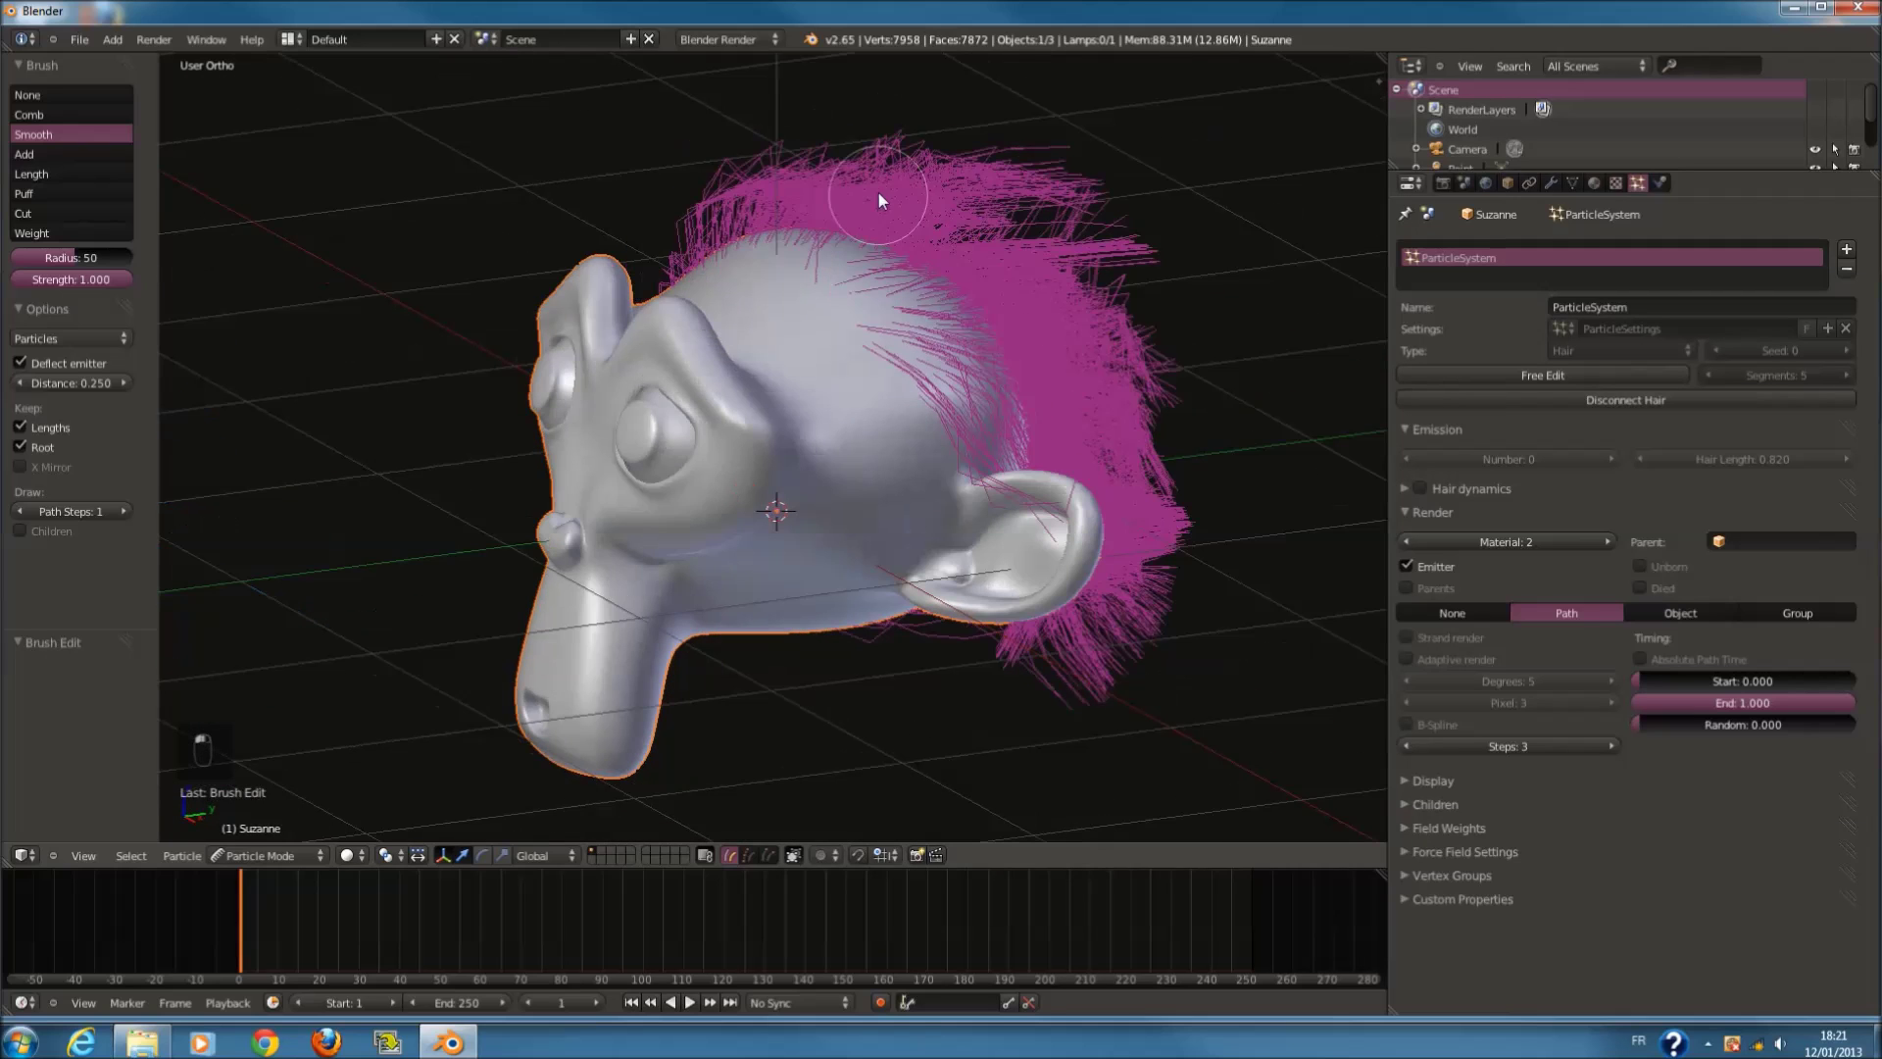
middle_click_drag(1014, 245, 933, 231)
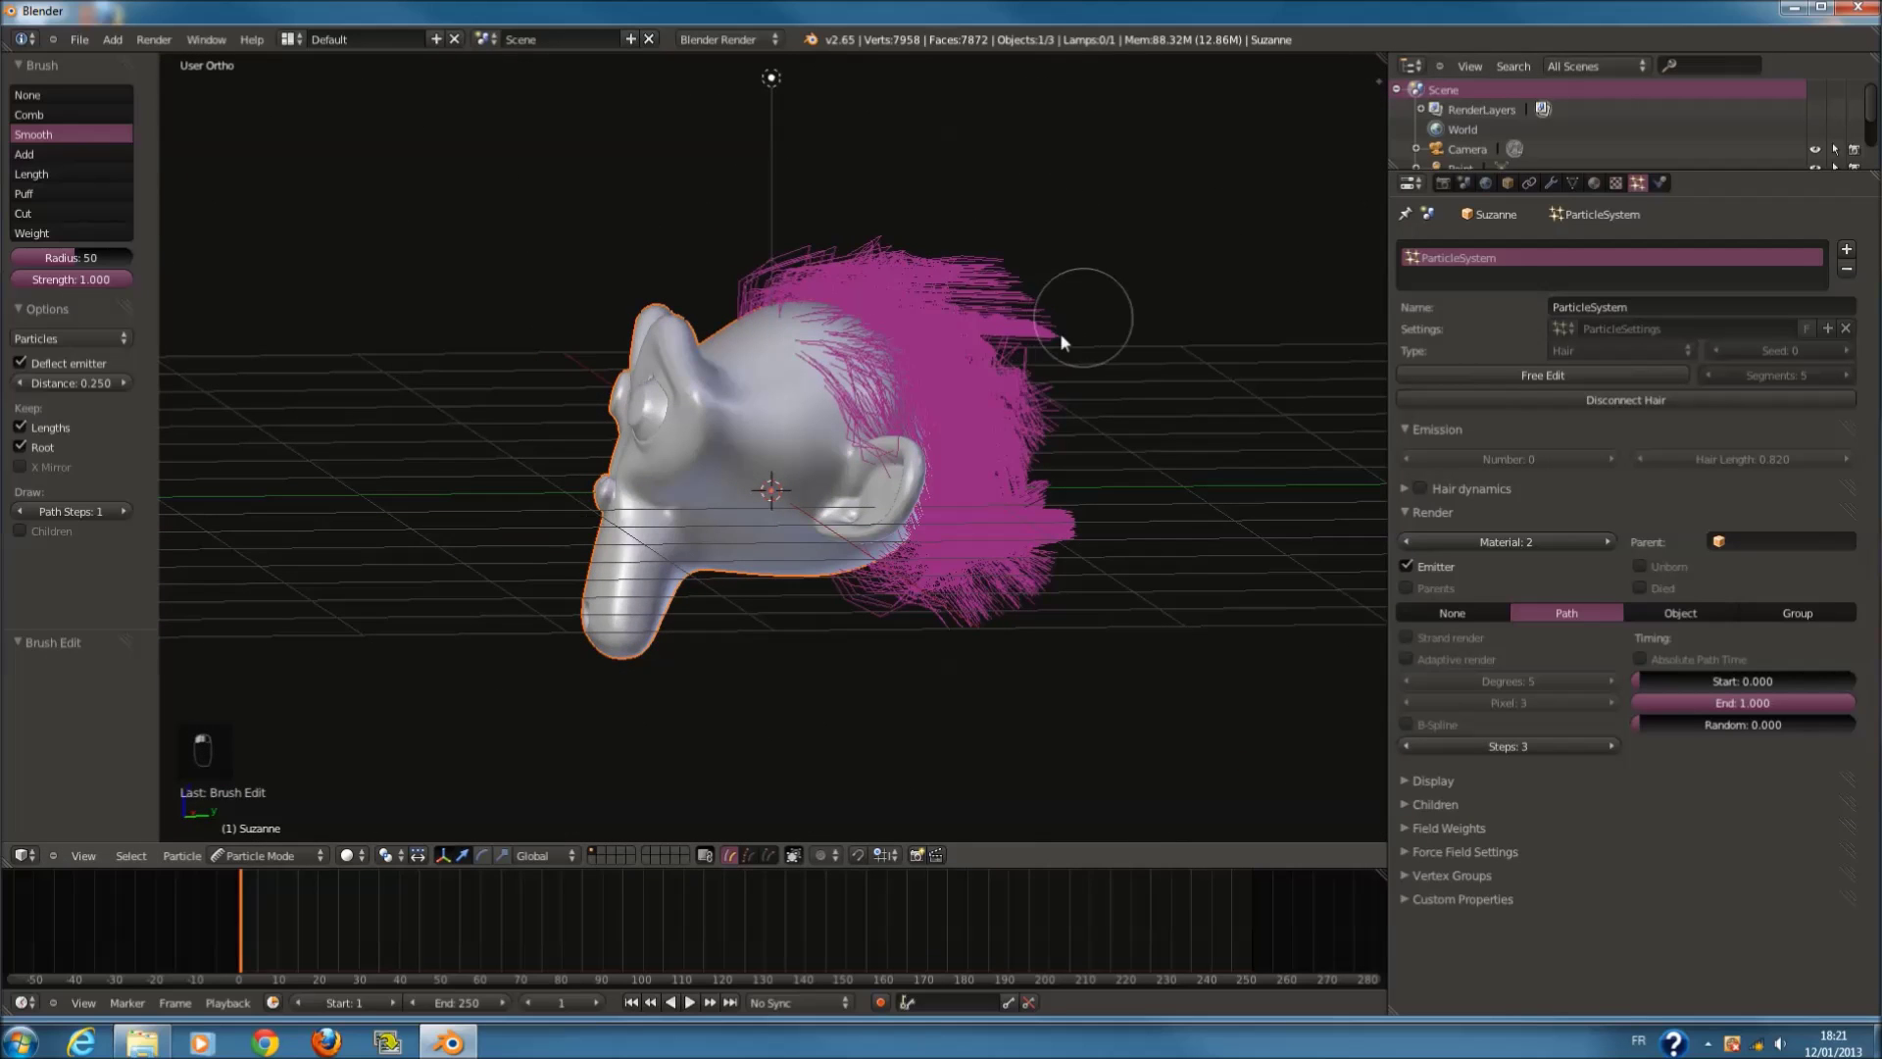
key("ctrl+z")
key("ctrl+z")
Step: Return to Object Mode, test-render the styled hair from the camera, and go back to the 3D view
left_click(279, 853)
left_click(255, 715)
key("KP_0")
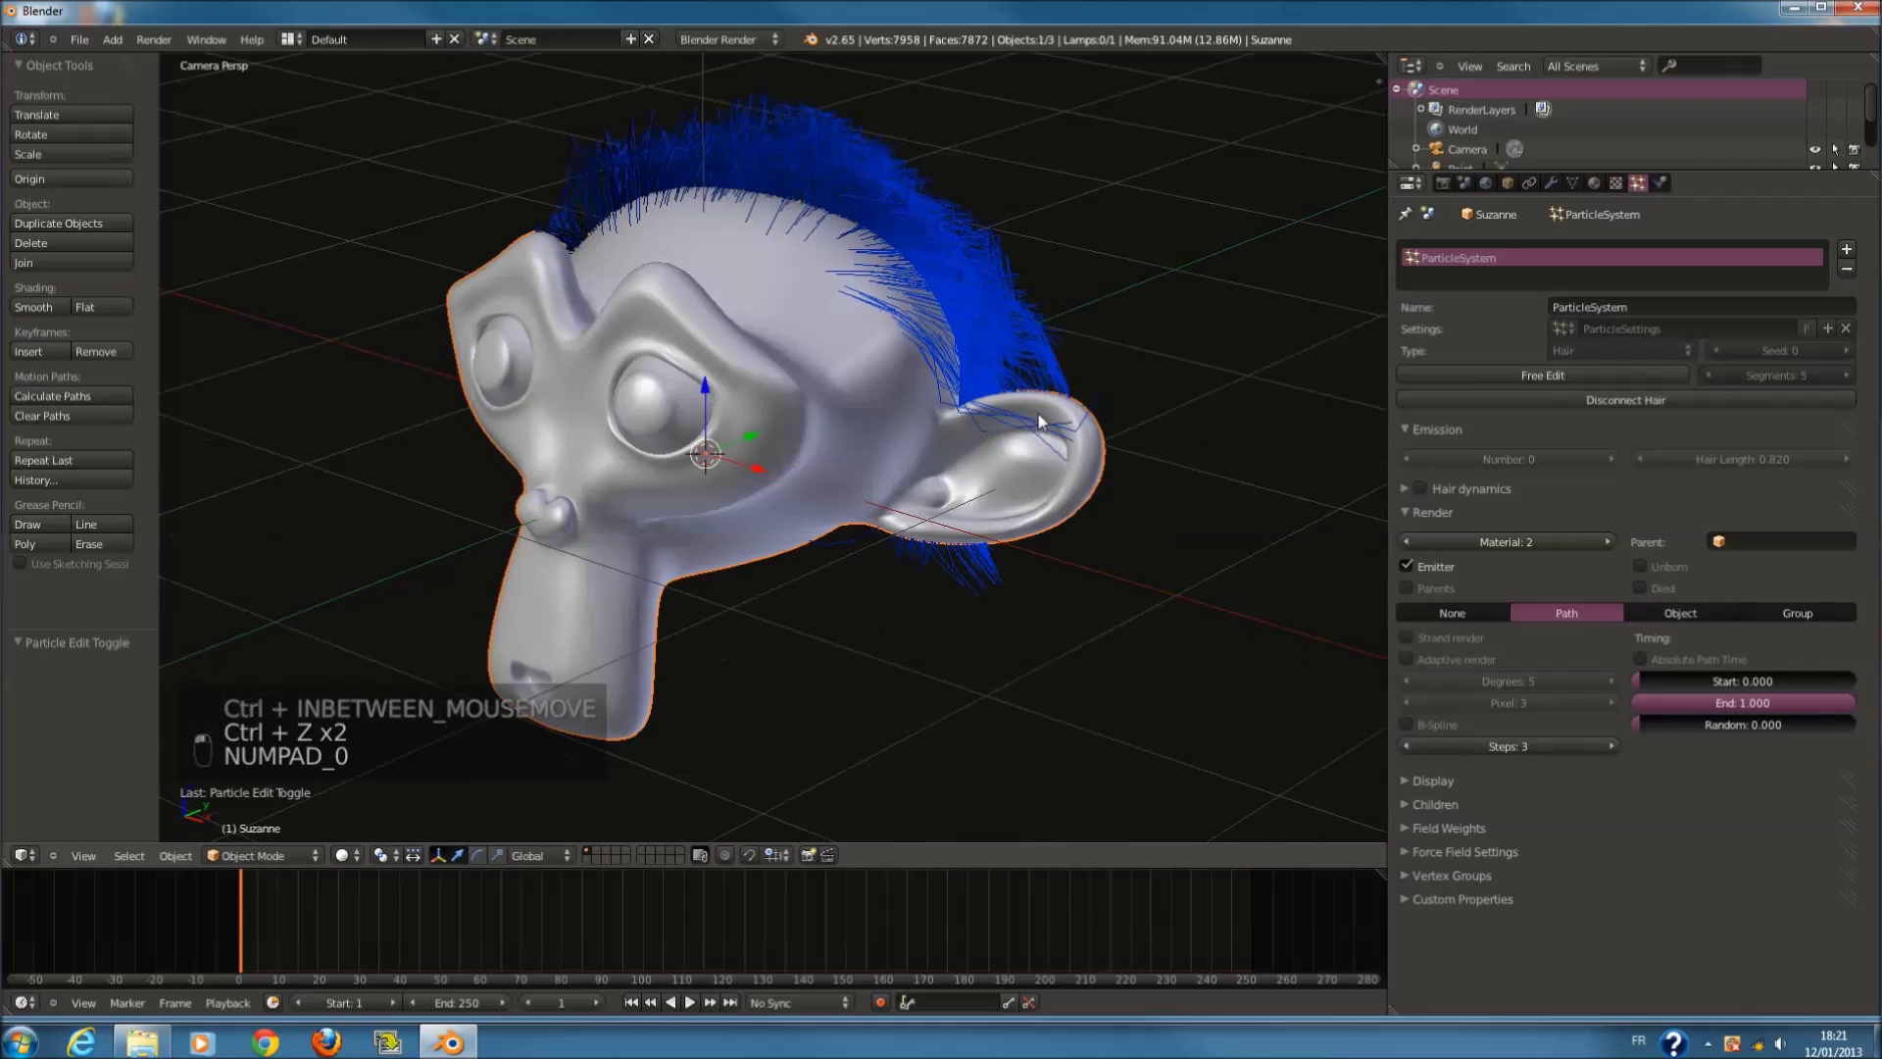
key("F12")
key("F11")
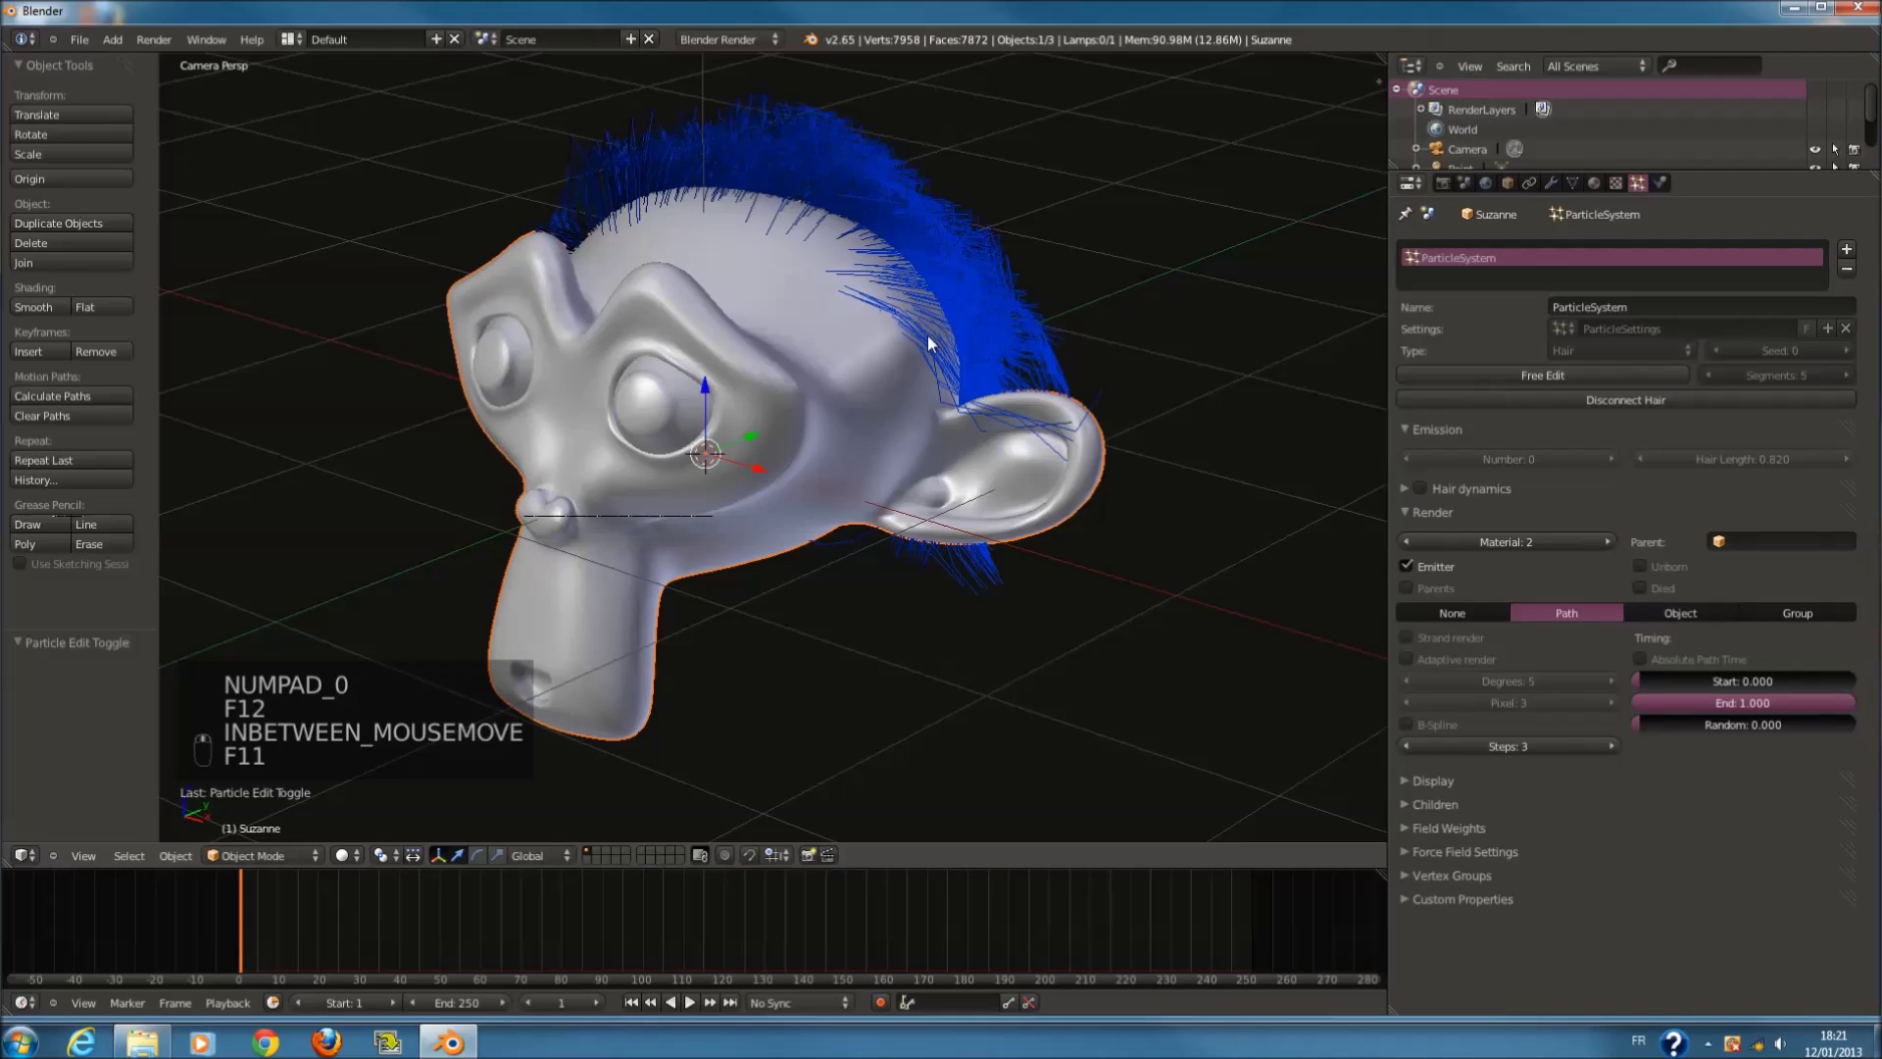
Step: Frame the head from the right side and inspect the hair's Display settings, including the draw colour options
middle_click_drag(1036, 402, 949, 315)
key("KP_1")
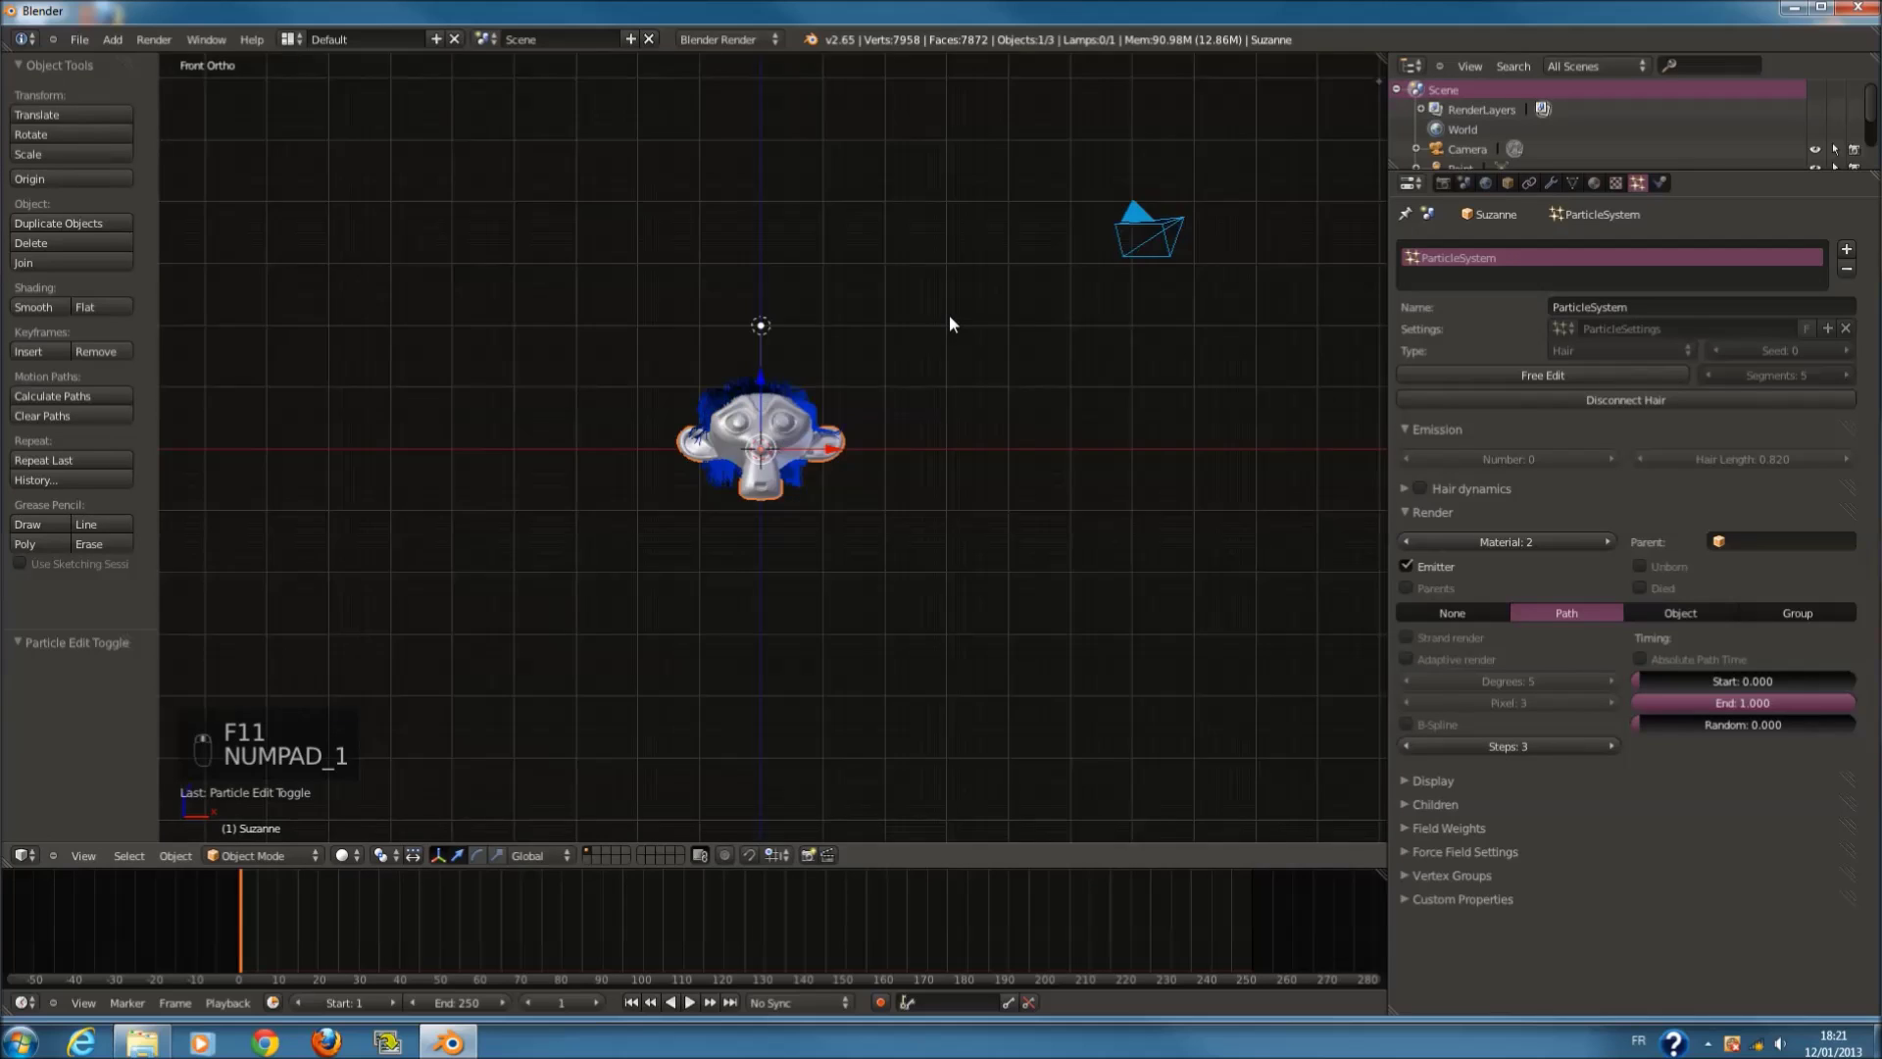
key("KP_Decimal")
key("KP_3")
scroll(949, 314, "up", 2)
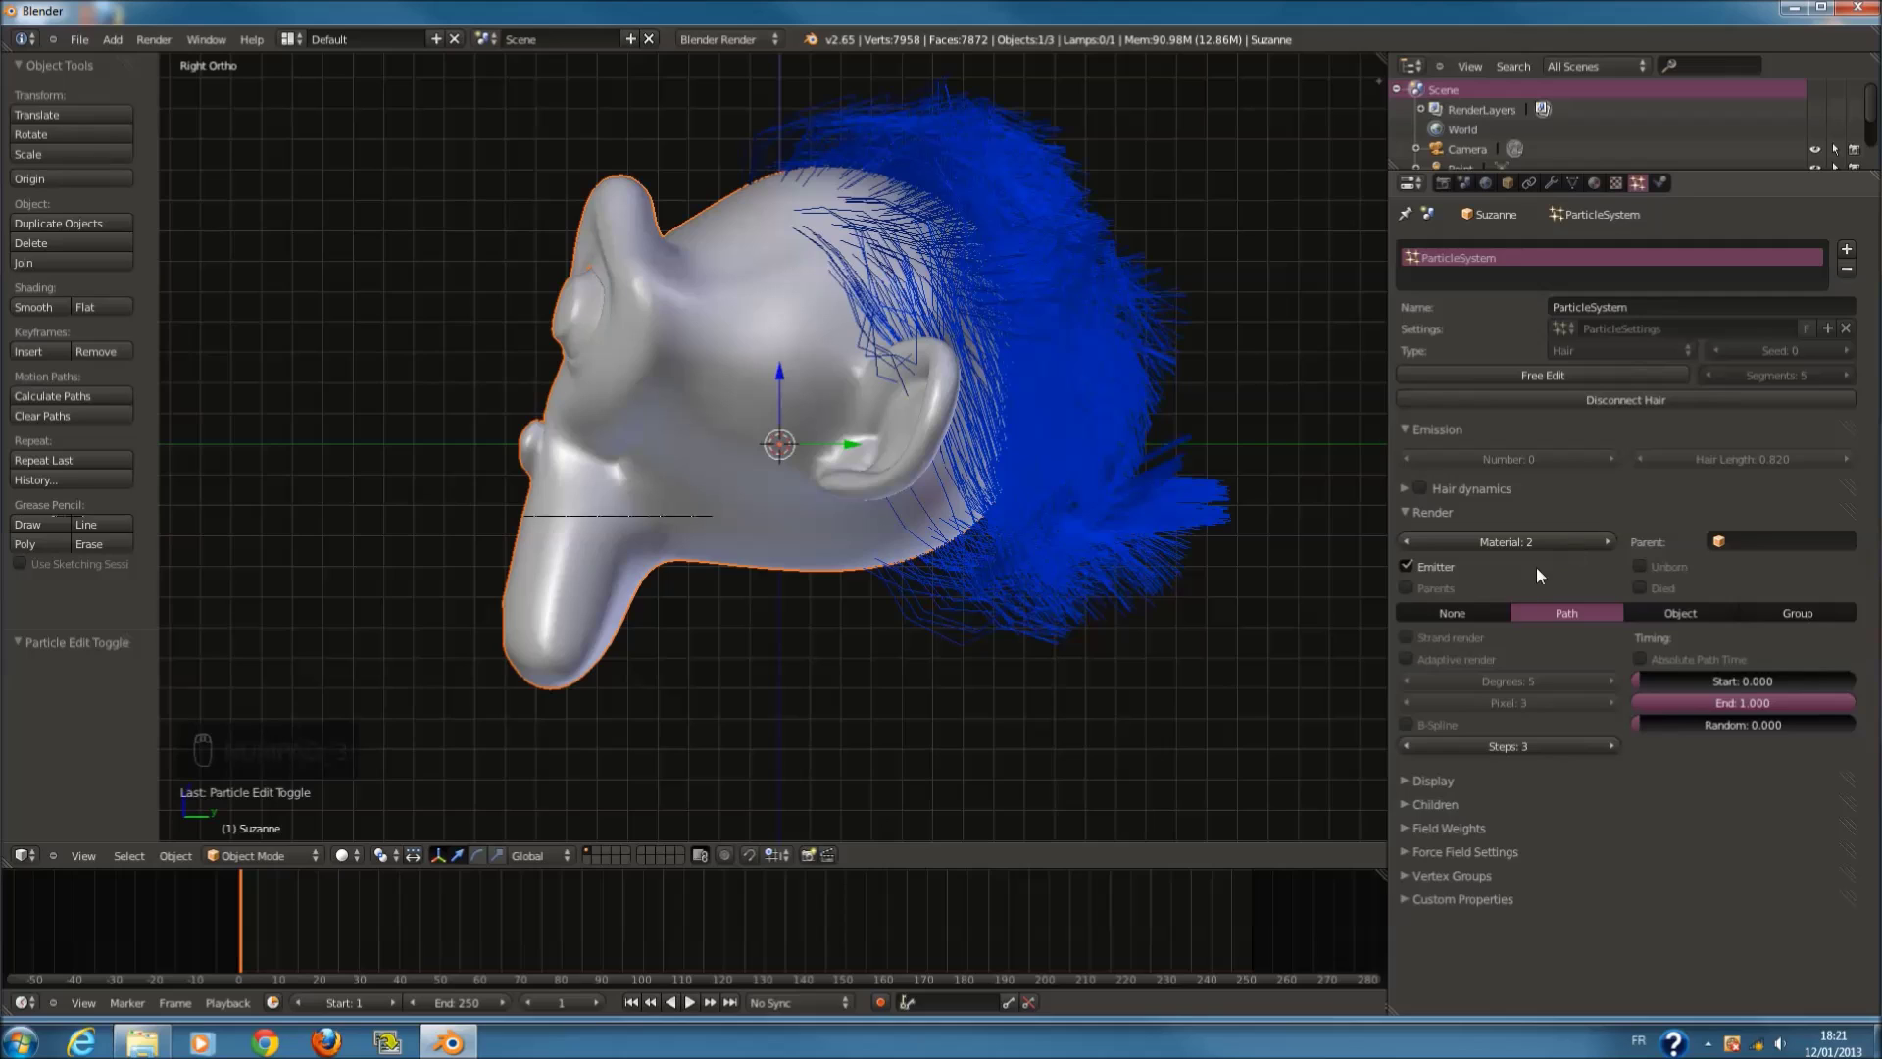
left_click(1461, 510)
left_click(1471, 533)
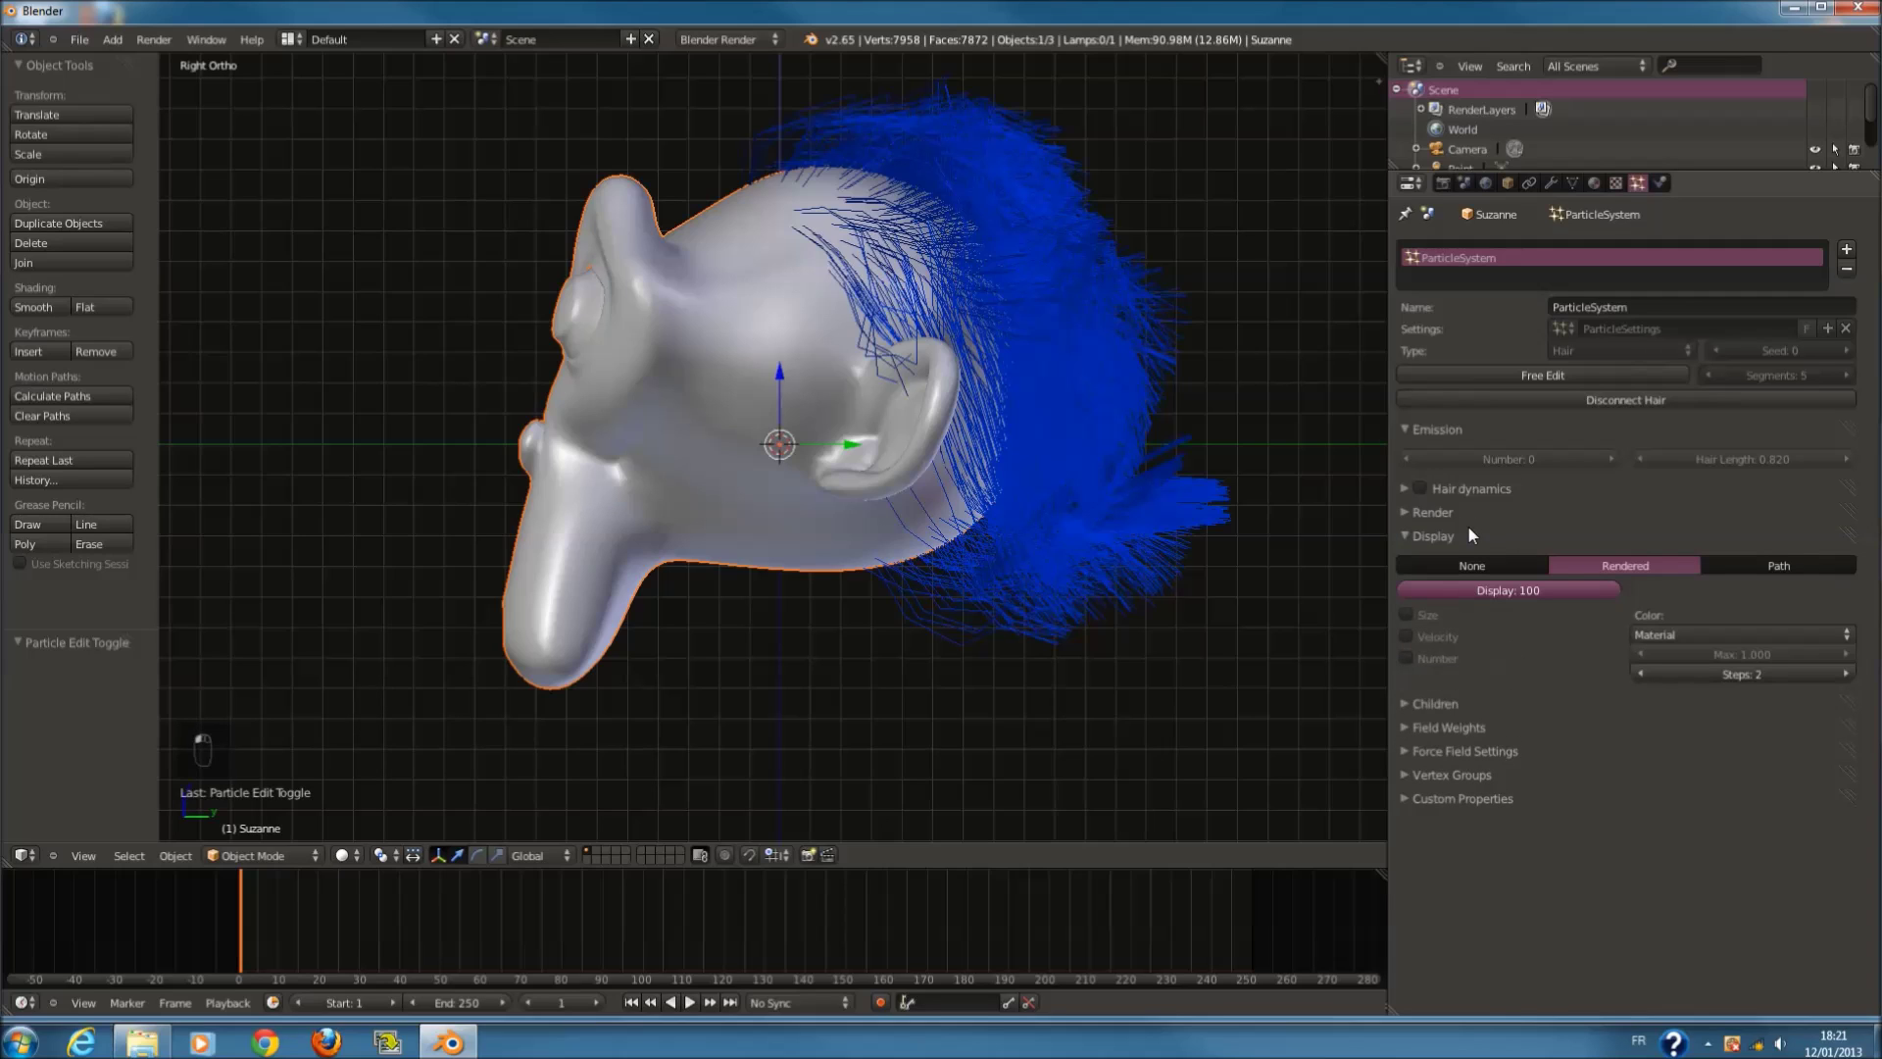
left_click(1688, 635)
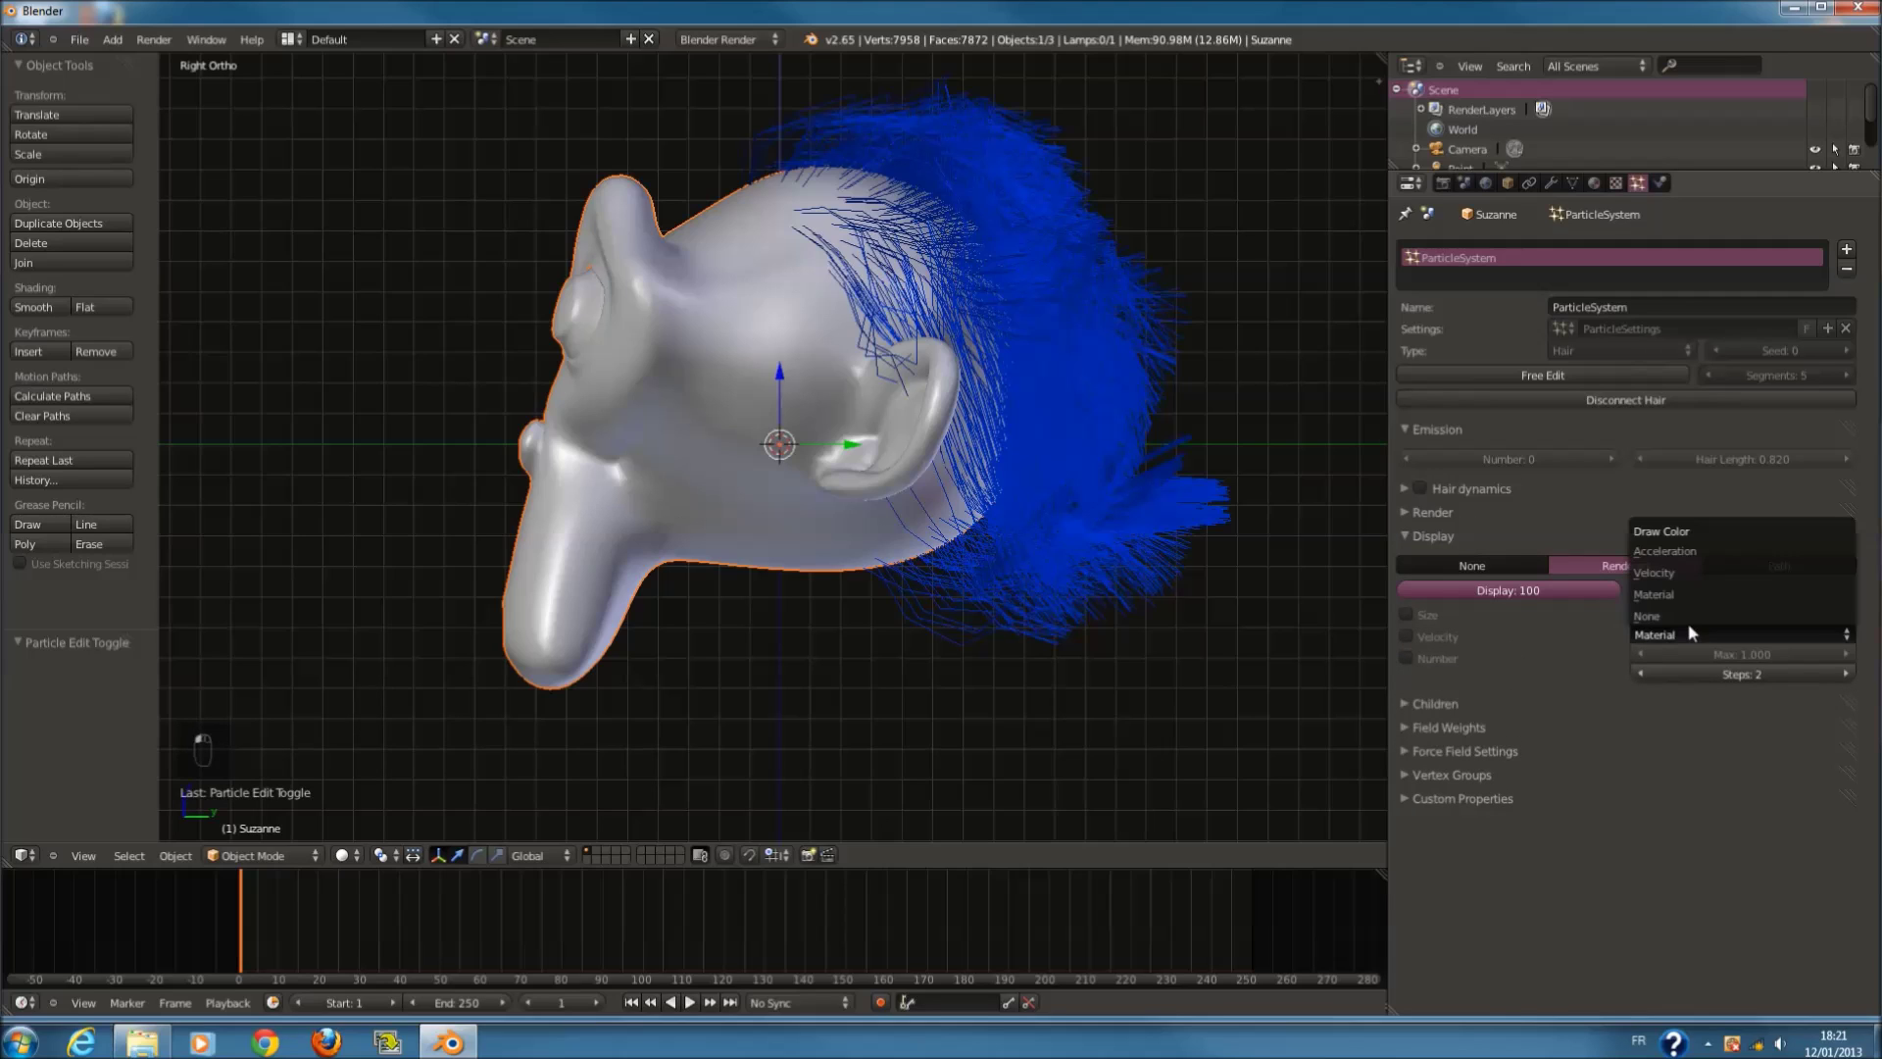
left_click(1434, 535)
Step: Set the hair particles' Children type to Simple, comparing the thickened hair with None
left_click(1449, 559)
left_click(1451, 557)
left_click(1455, 558)
left_click(1605, 583)
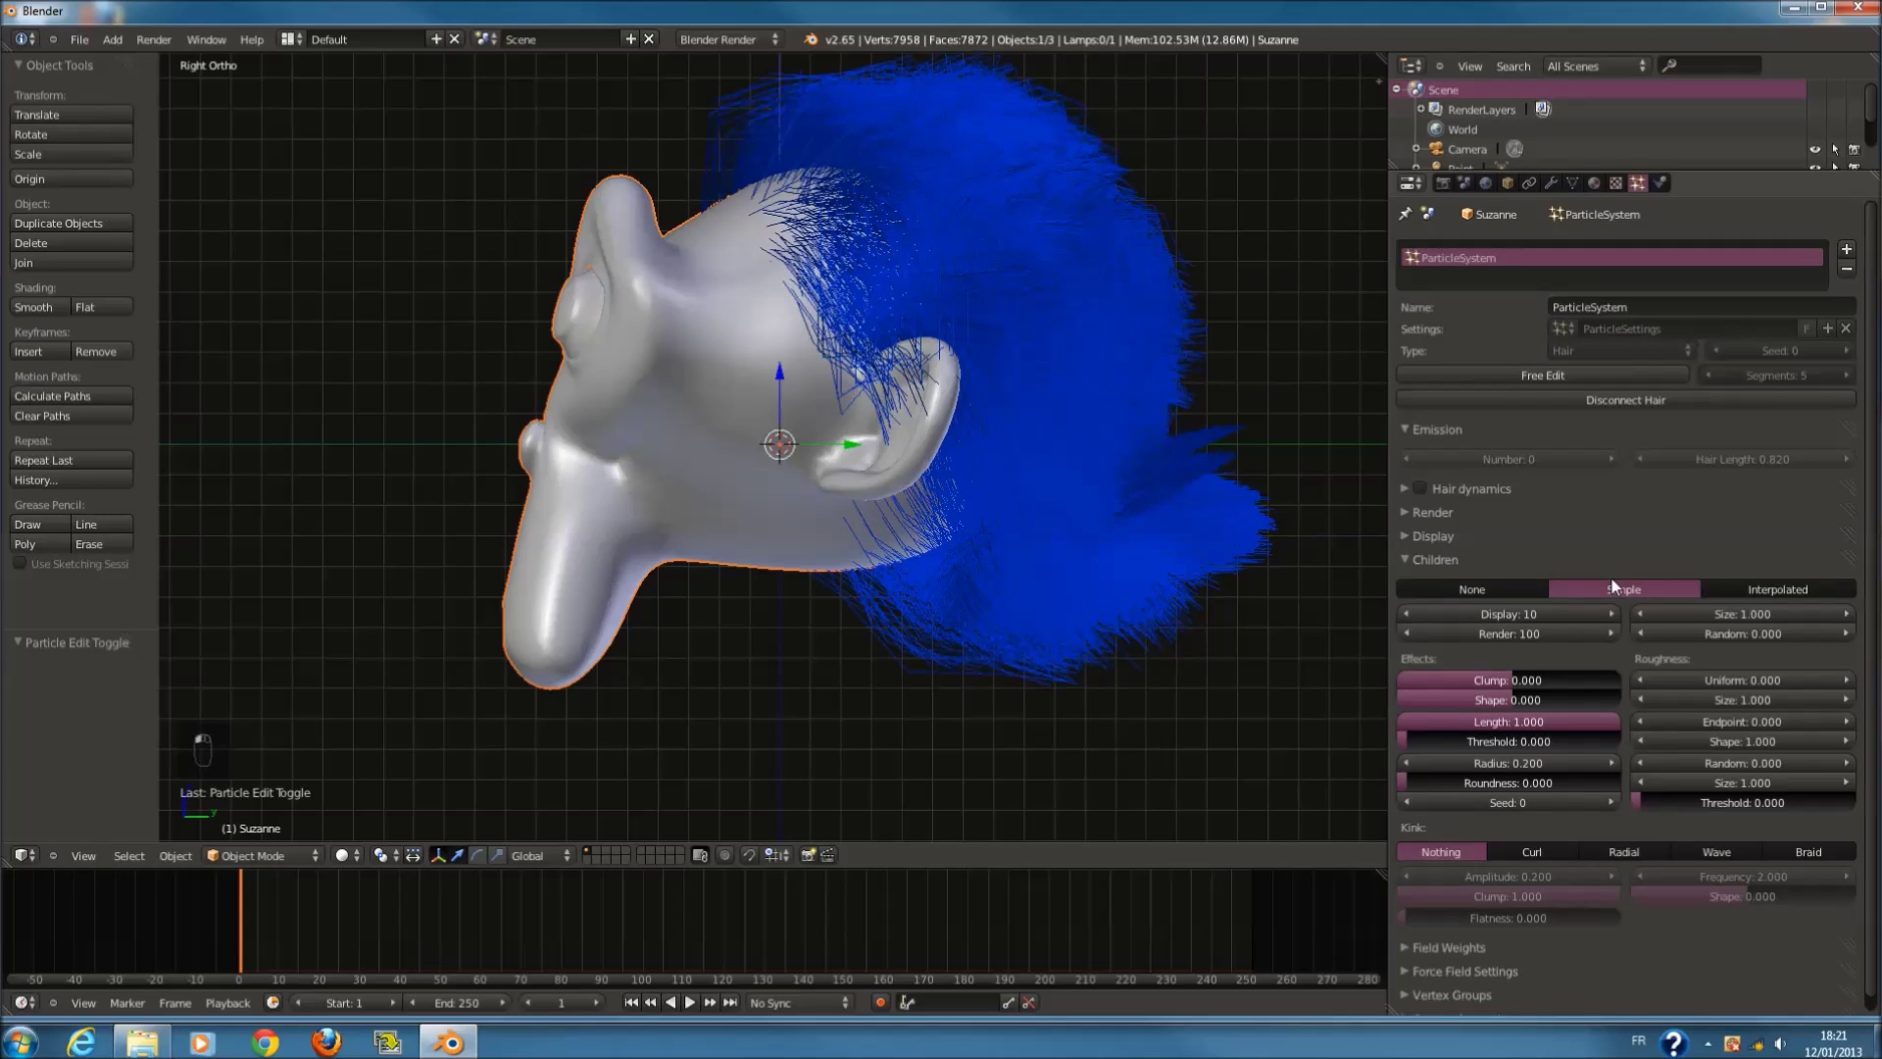
scroll(1115, 502, "down", 2)
middle_click_drag(1114, 502, 1103, 516, "shift")
left_click(1472, 590)
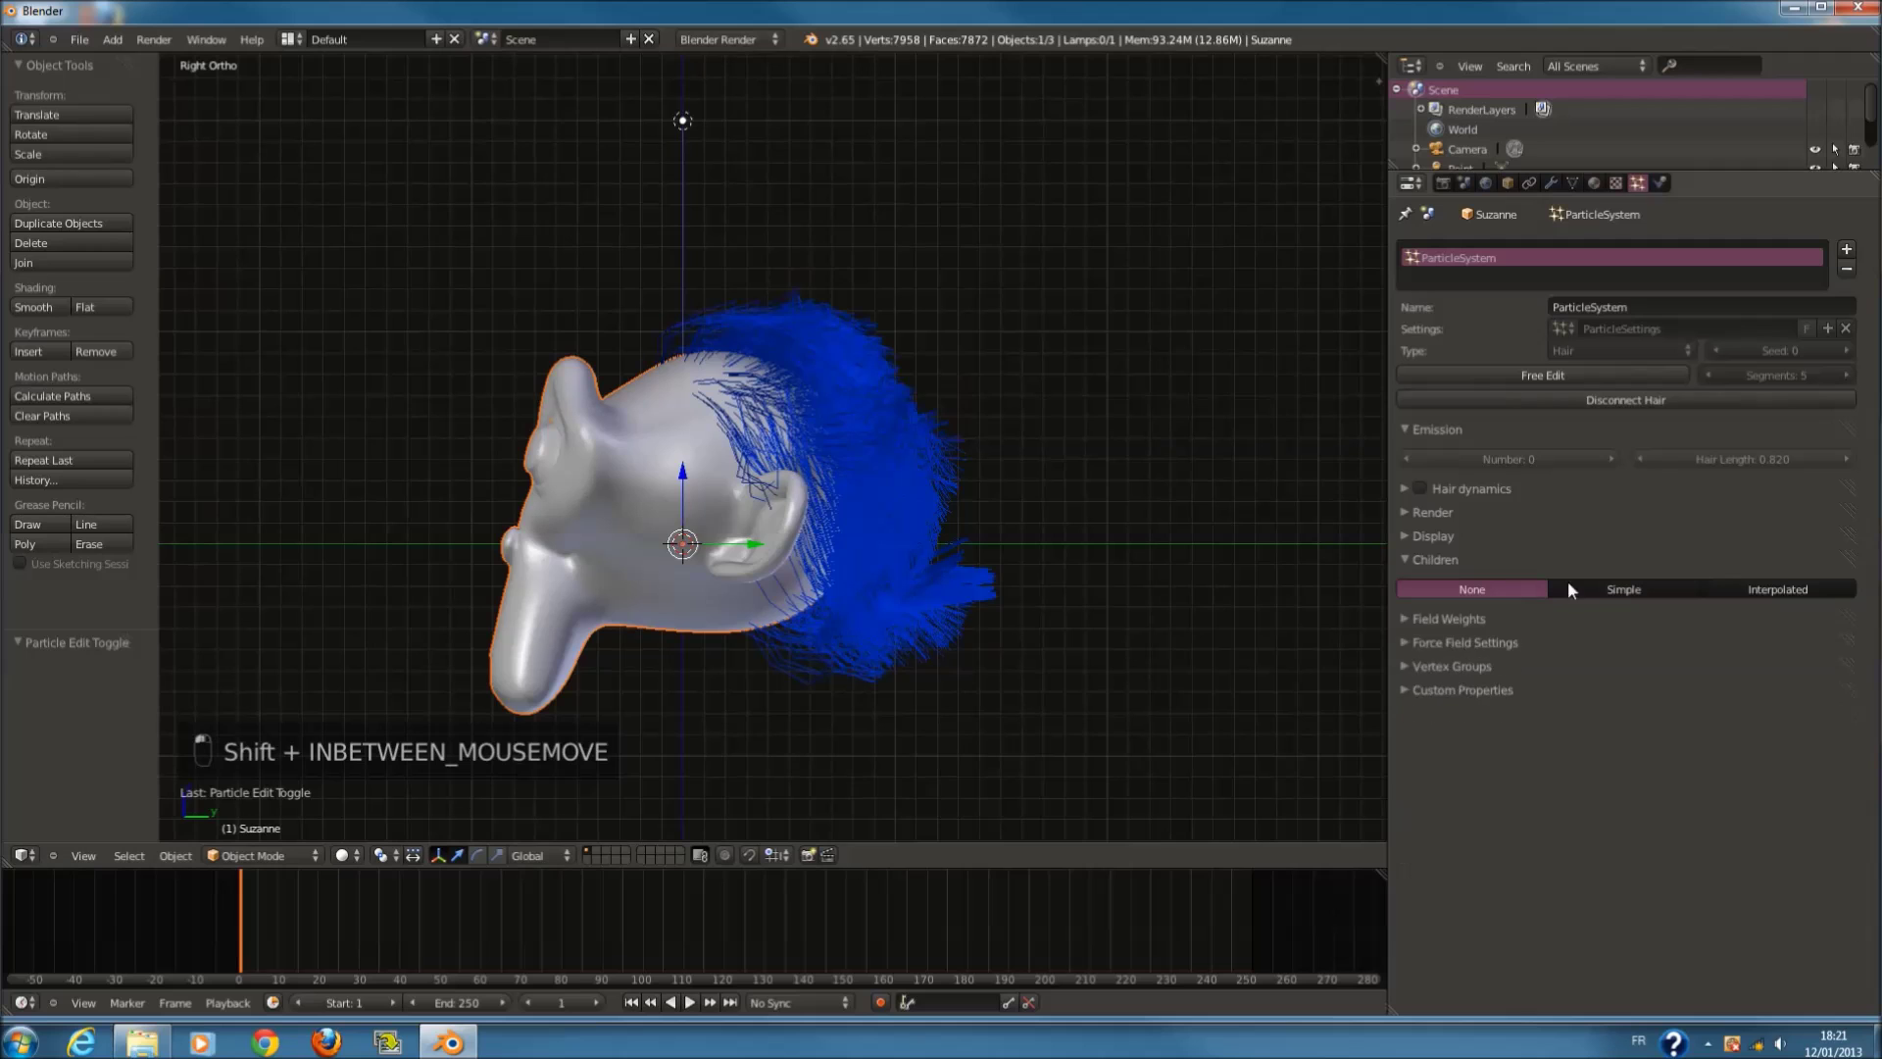
left_click(1625, 589)
middle_click_drag(974, 550, 943, 536)
scroll(943, 535, "up", 4)
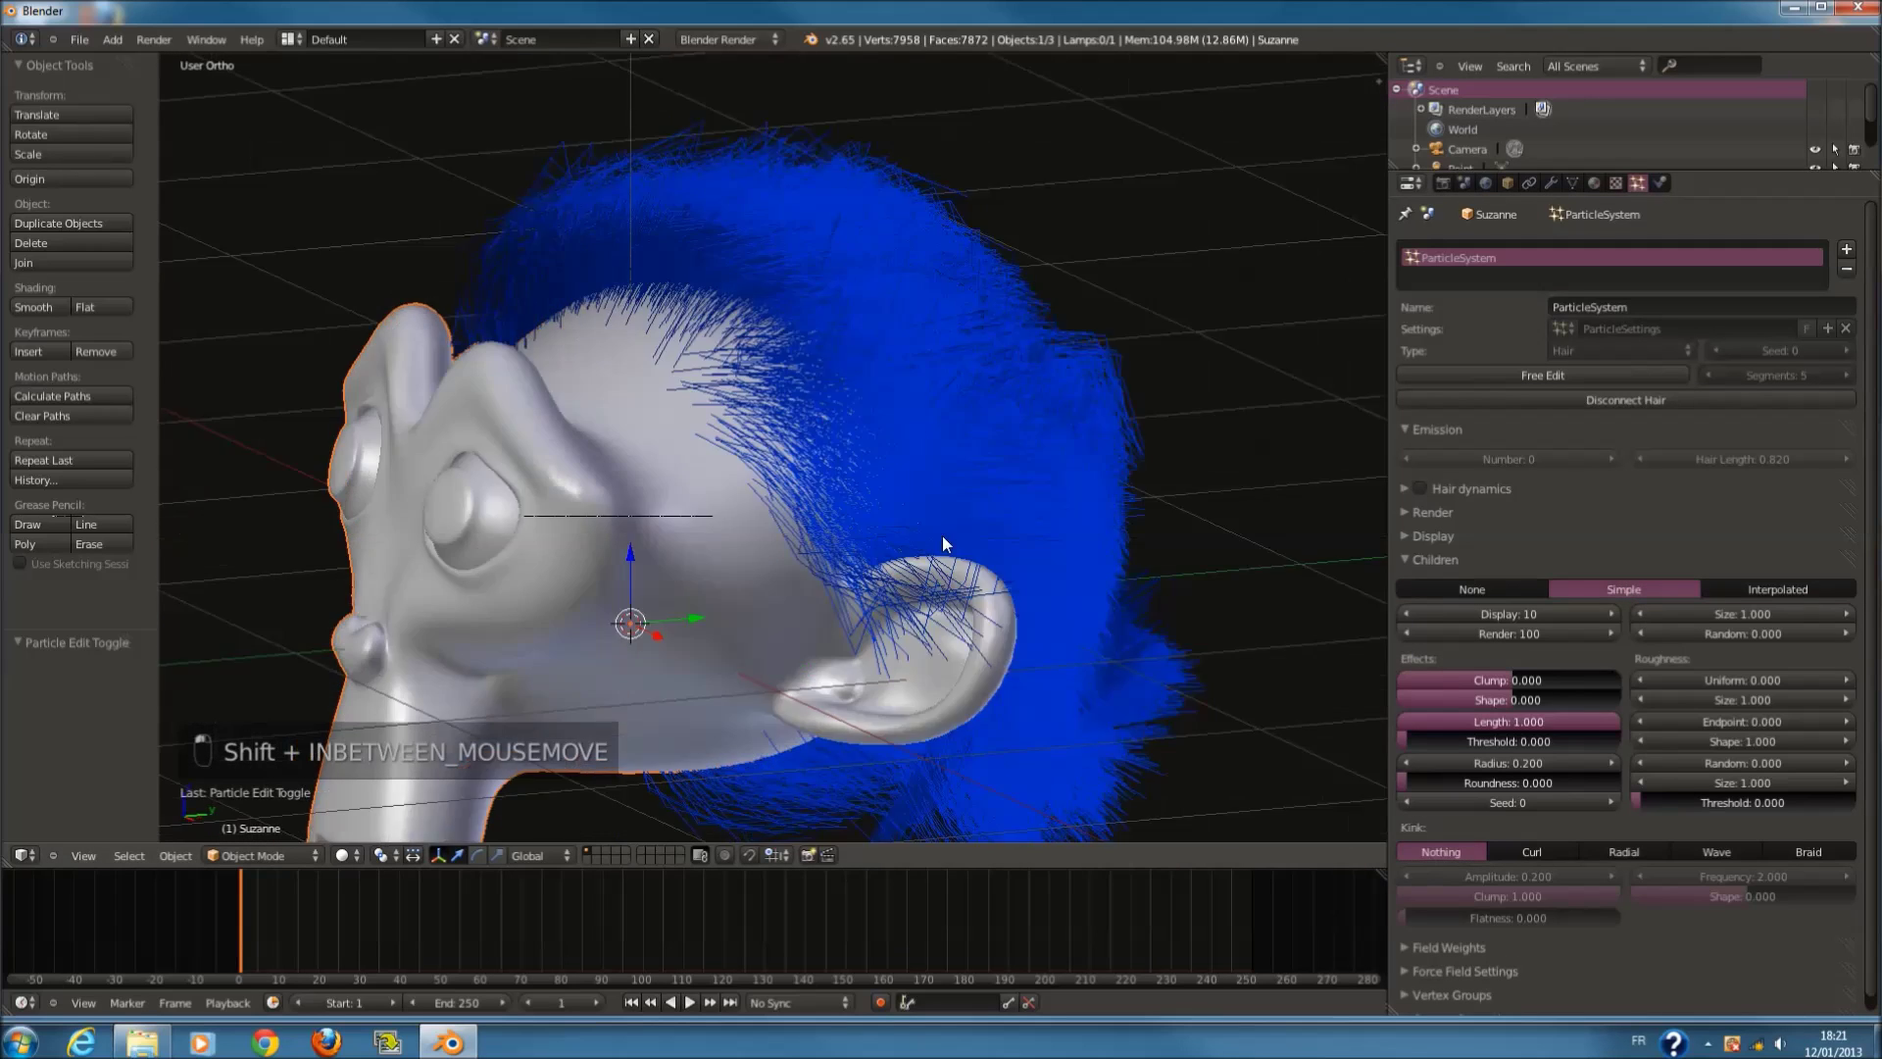
Step: Render the scene from the camera with the Simple child hairs enabled
key("KP_0")
key("F12")
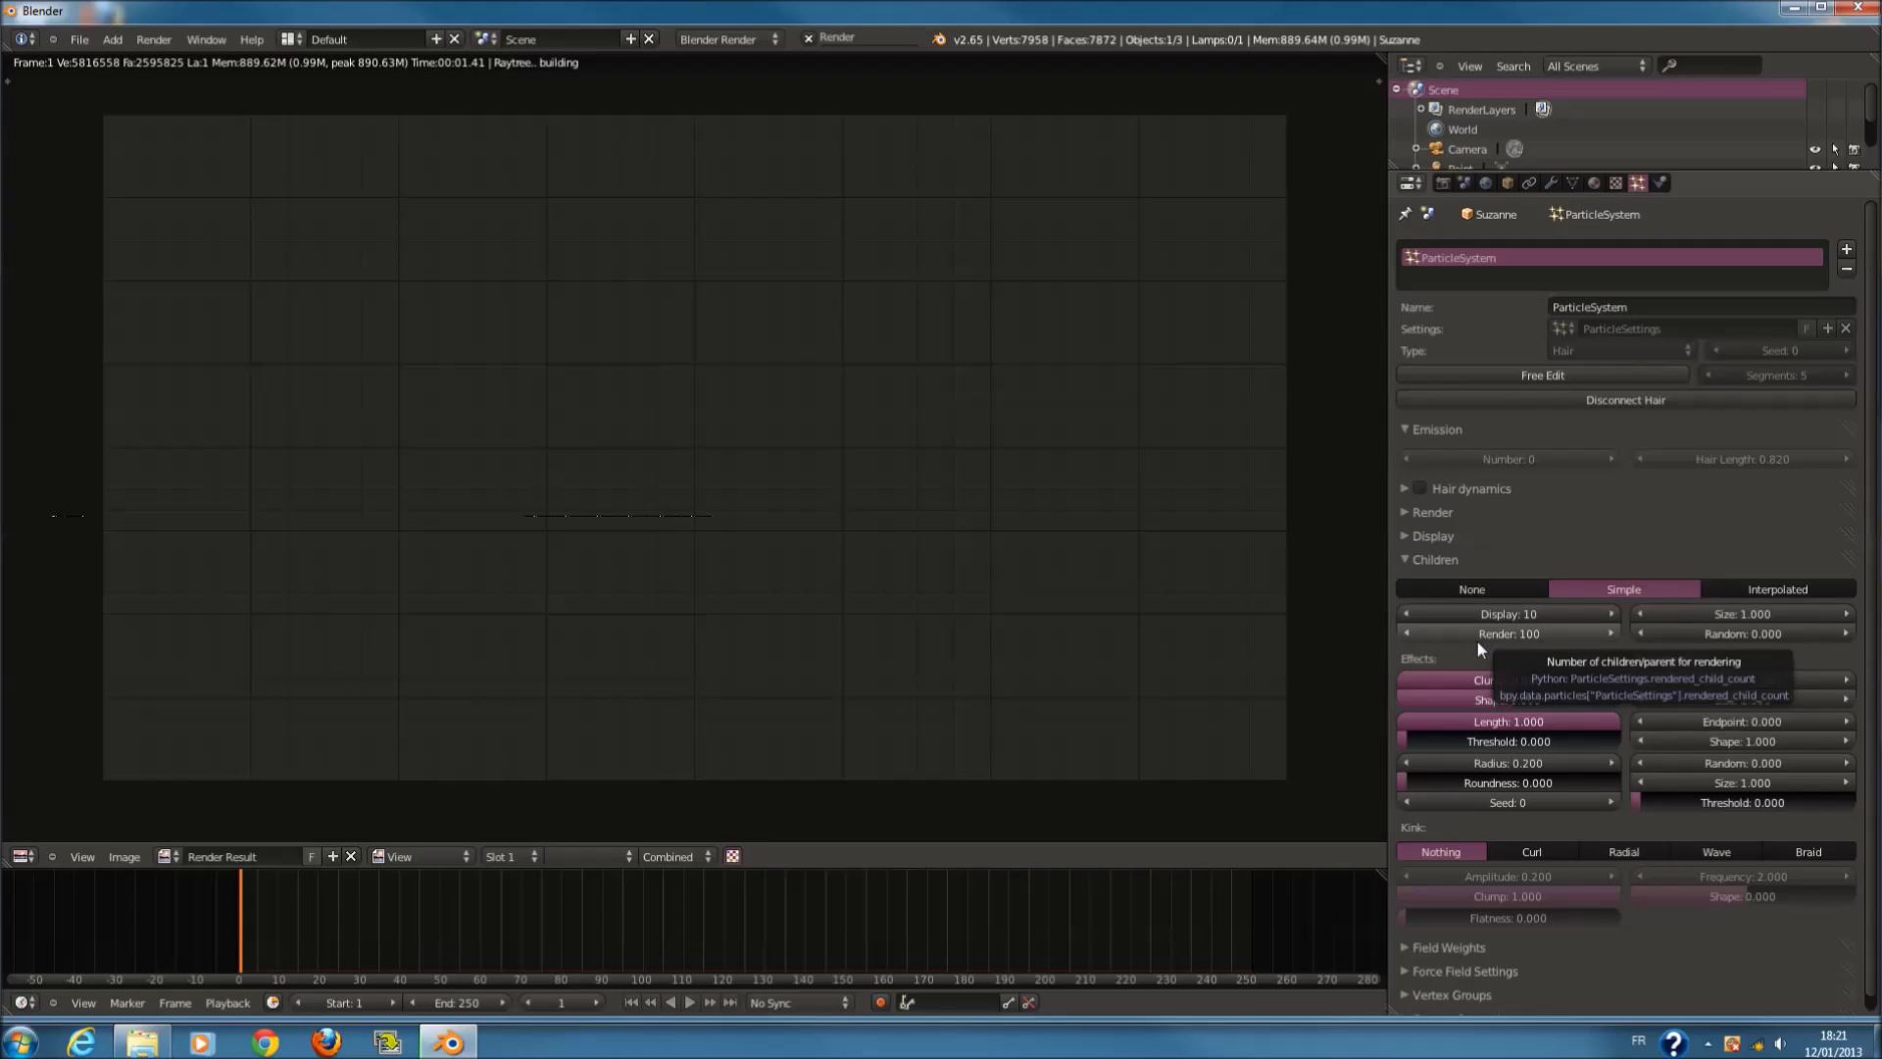
scroll(970, 476, "down", 1)
scroll(969, 471, "up", 1)
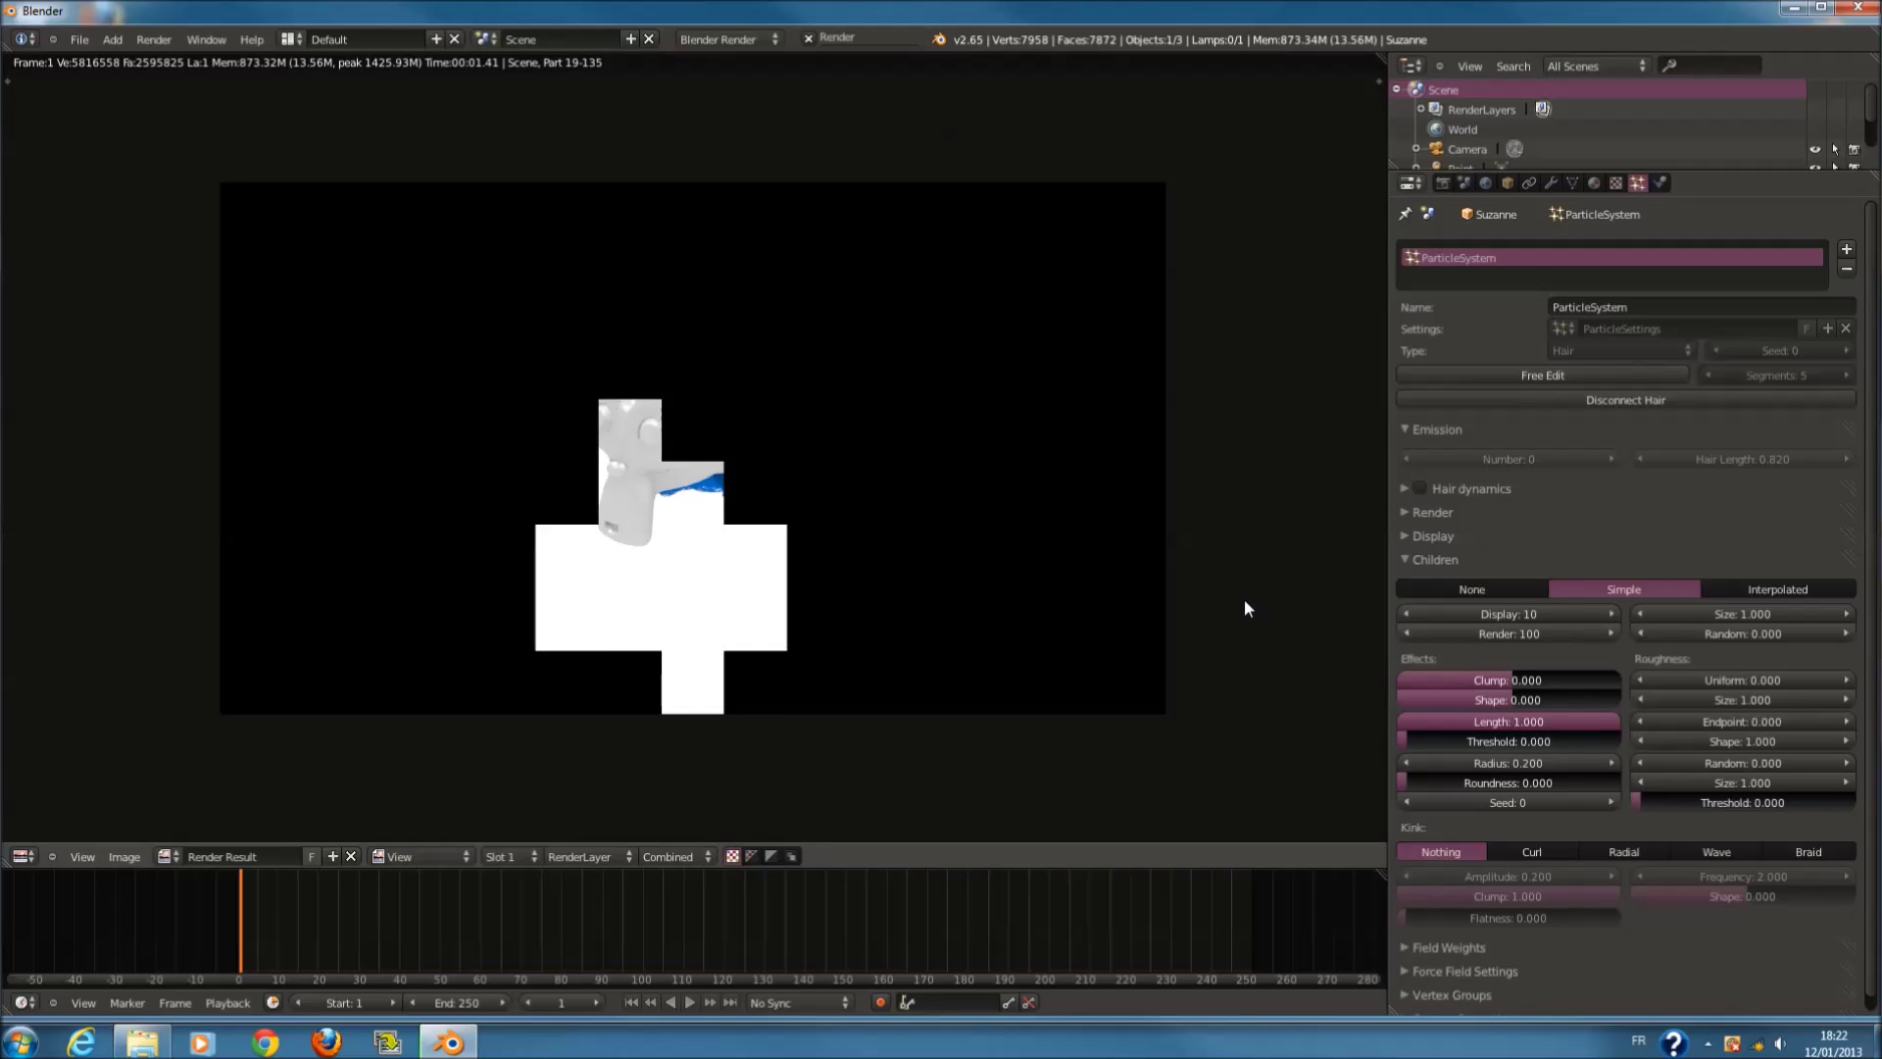
Step: Check the render of the thickened hair, then return to the 3D view for a close look at the head
scroll(971, 488, "up", 4)
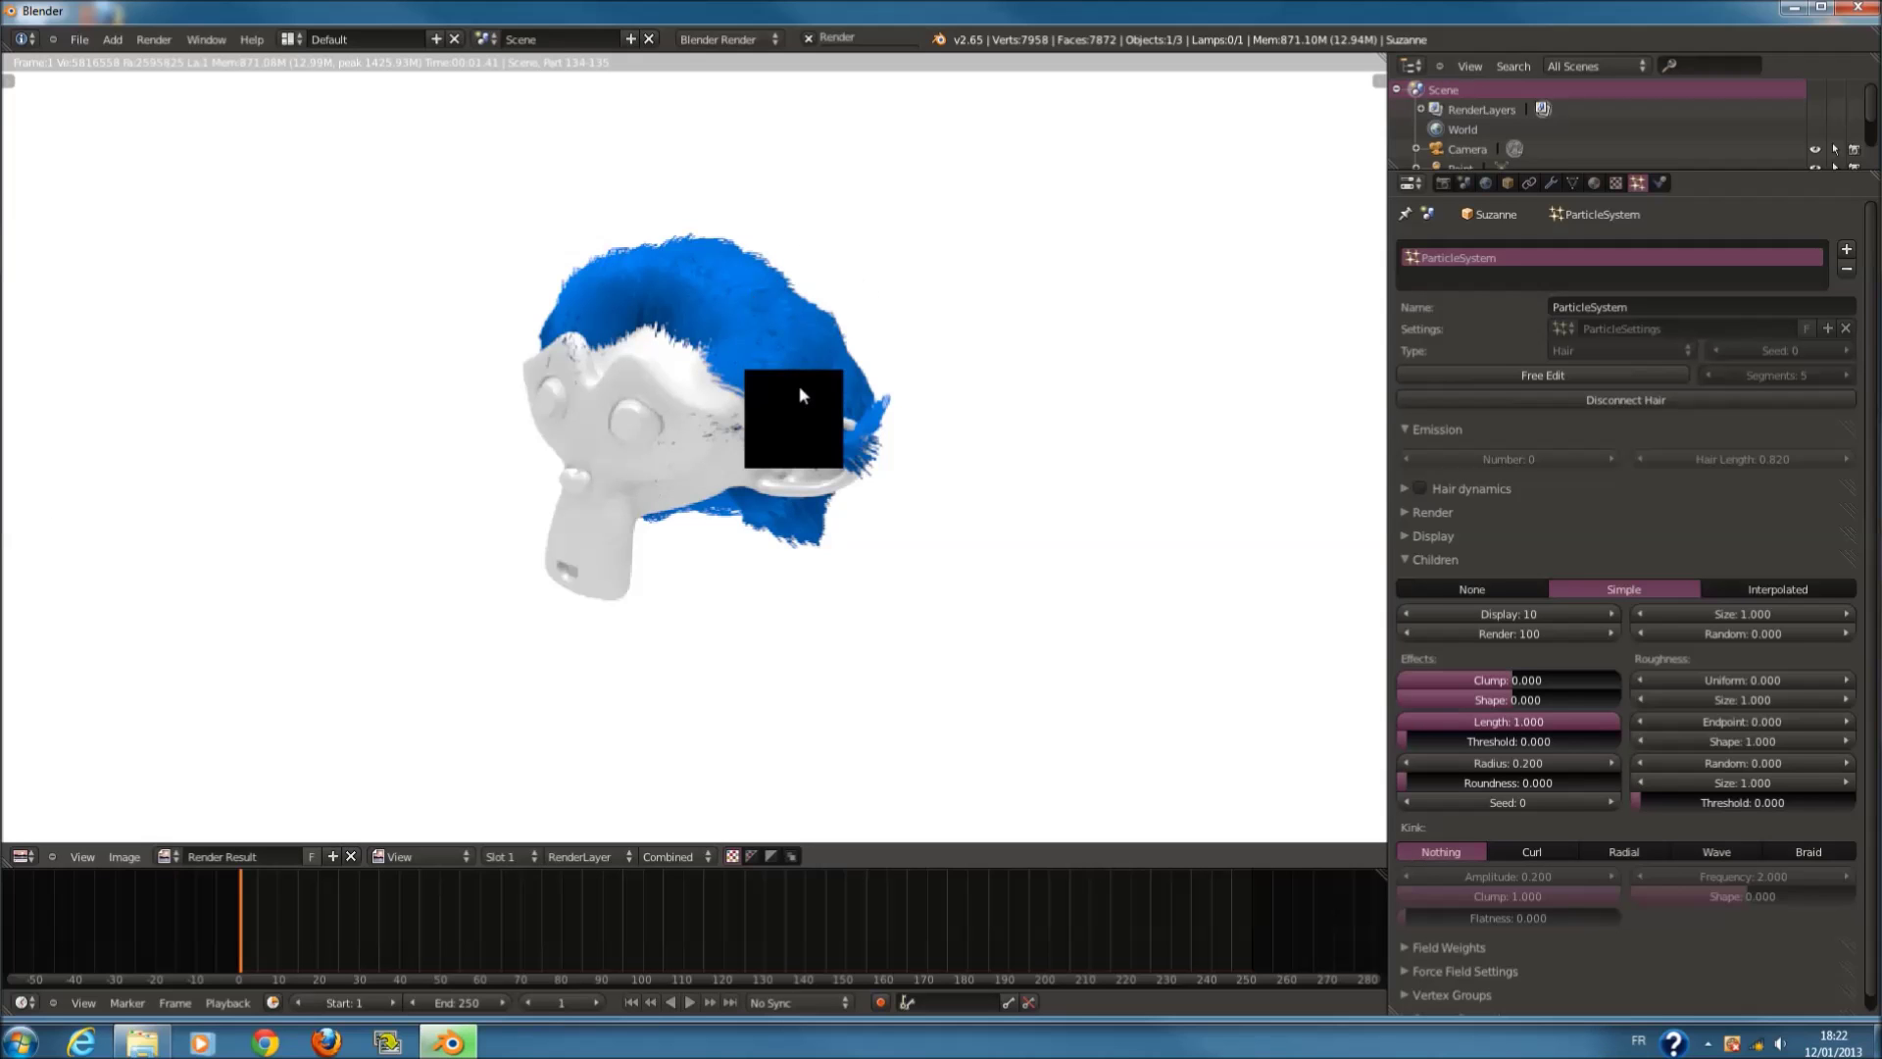
scroll(847, 397, "up", 2)
scroll(847, 392, "down", 2)
key("F11")
key("KP_5")
scroll(837, 388, "up", 3)
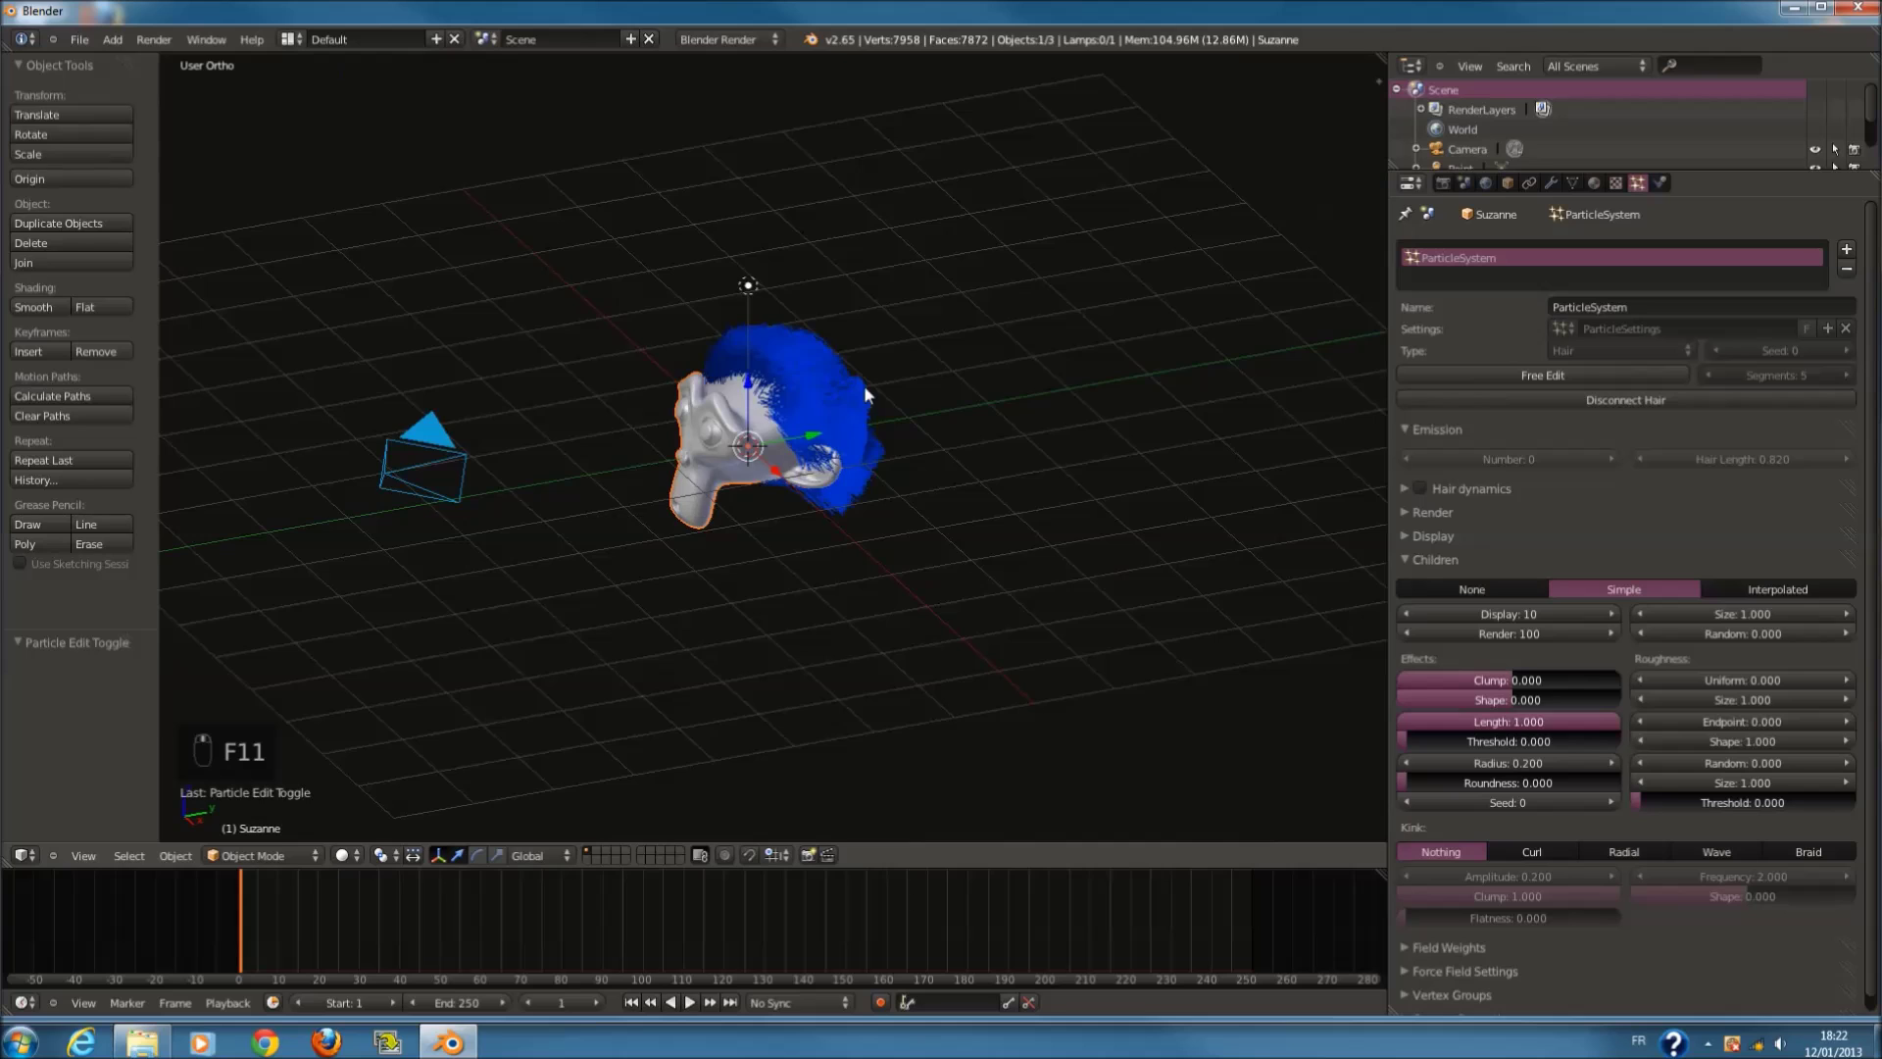
scroll(865, 392, "up", 4)
Step: Reduce the number of child hairs shown in the viewport to 0
mouse_move(1547, 621)
left_mouse_down()
mouse_move(1409, 635)
mouse_move(1579, 599)
mouse_move(1599, 616)
left_mouse_up()
left_click(1543, 632)
key("BackSpace")
type("1")
key("Escape")
left_click_drag(1490, 614, 1314, 619)
middle_click_drag(1212, 665, 1214, 628)
Step: Set the children's Clump to 1.000 and their viewport Display count to 4
left_click_drag(1481, 680, 1620, 684)
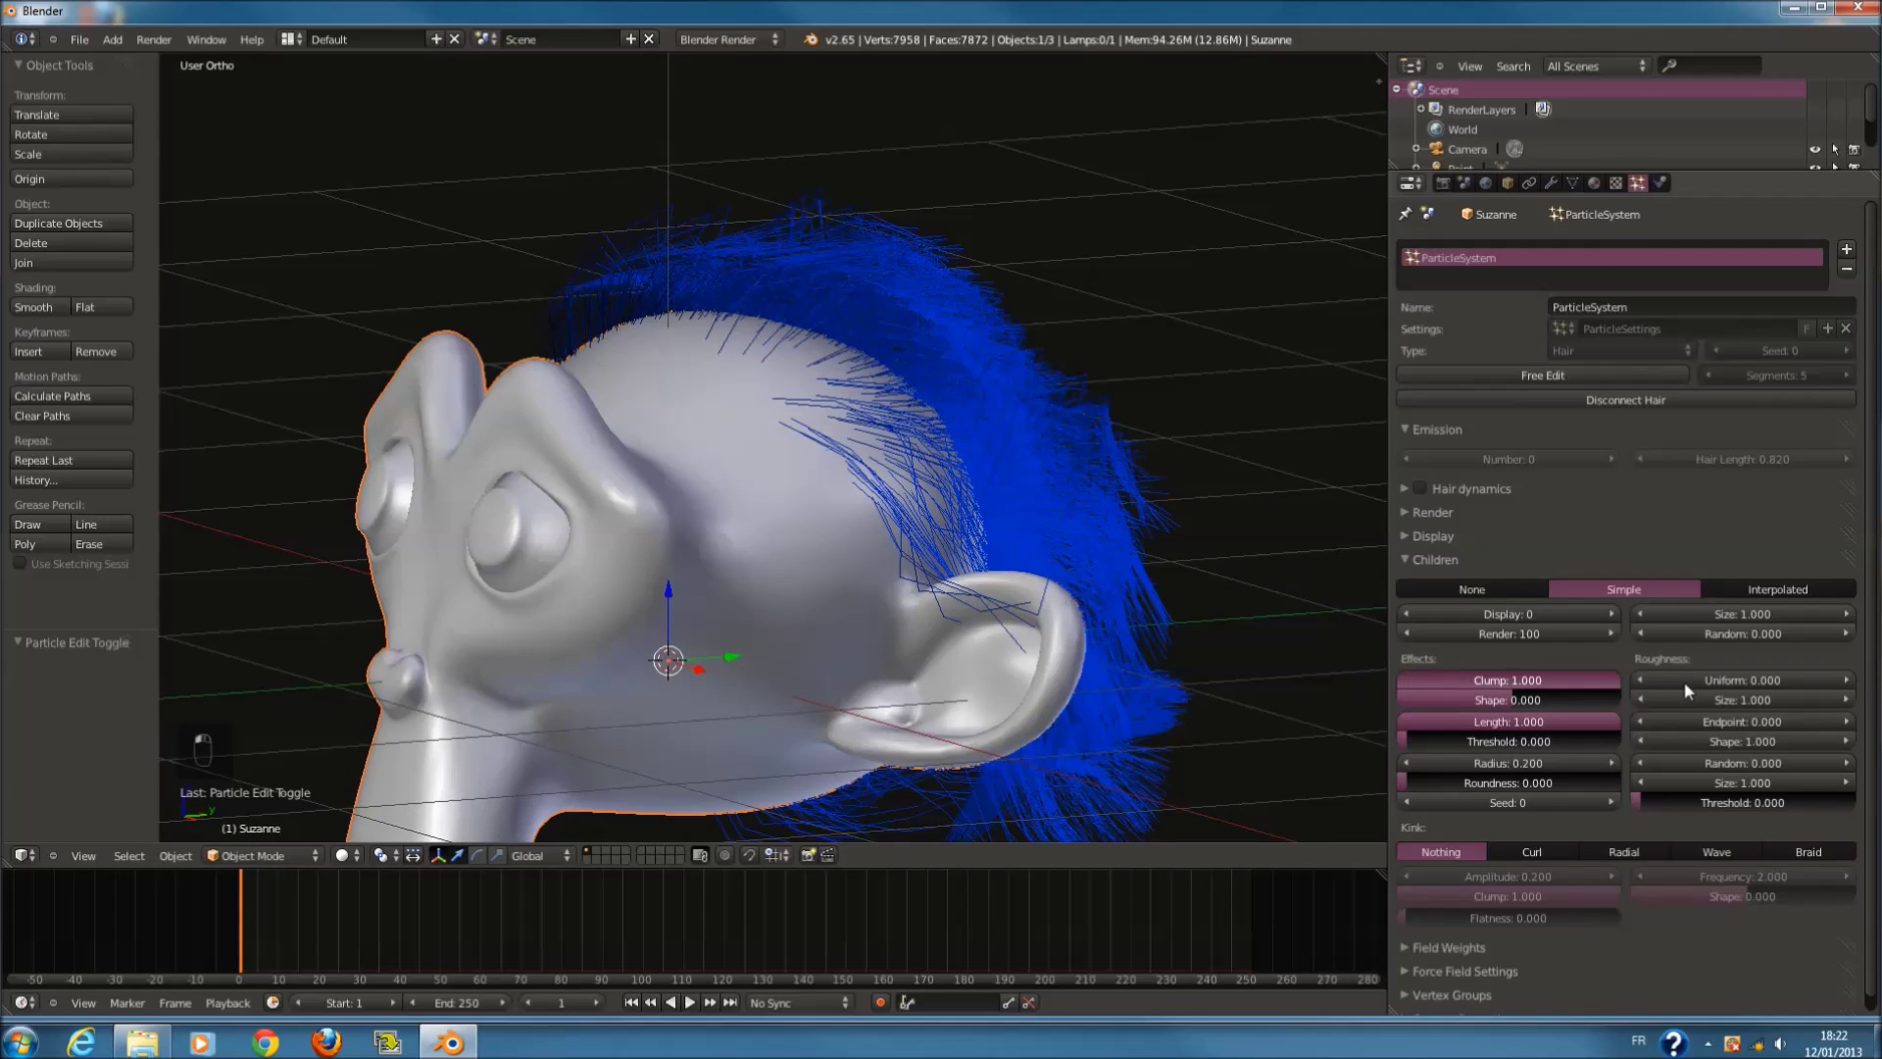
left_click(1611, 615)
left_click(1611, 615)
left_click(1611, 615)
left_click(1610, 614)
left_click_drag(1532, 685, 1620, 681)
middle_click_drag(1208, 637, 1202, 655)
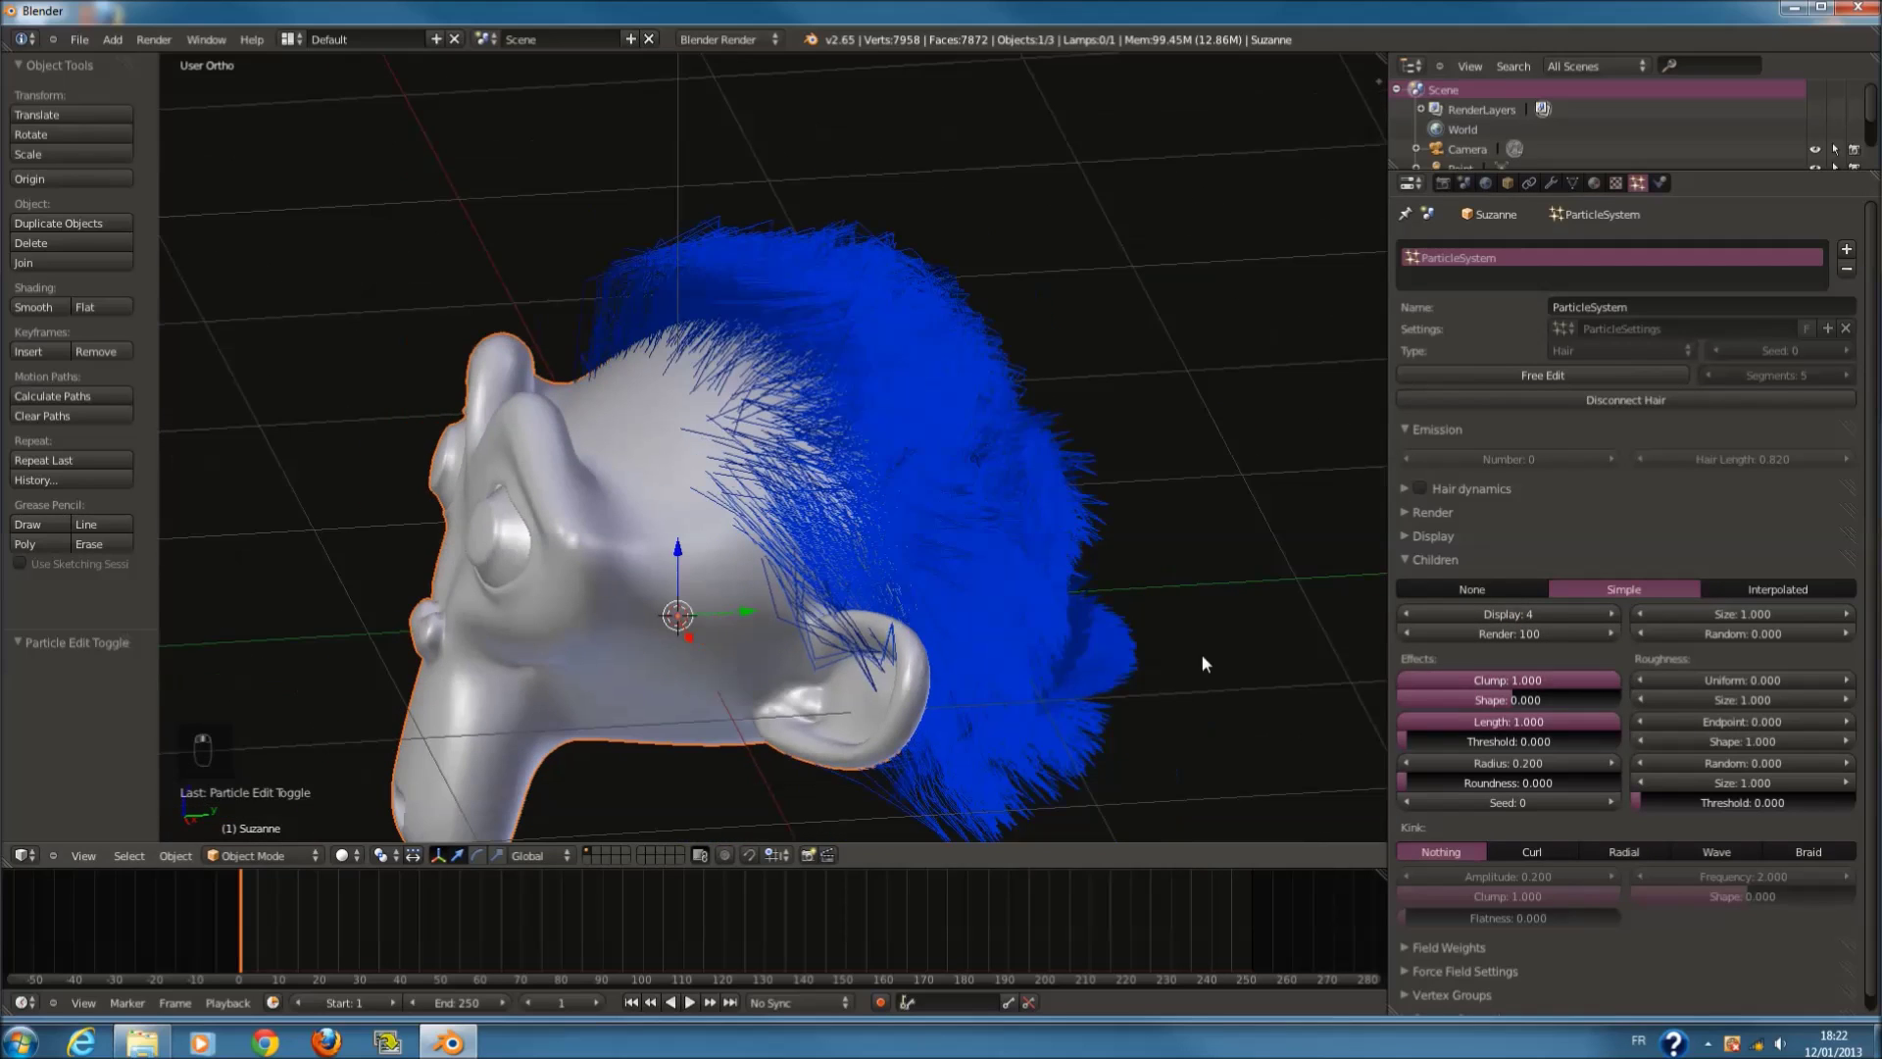
Step: Set the children's Clump to -1.000 and examine the strands along the hairline up close
left_click_drag(1553, 687, 1660, 692)
left_click_drag(1438, 684, 1326, 684)
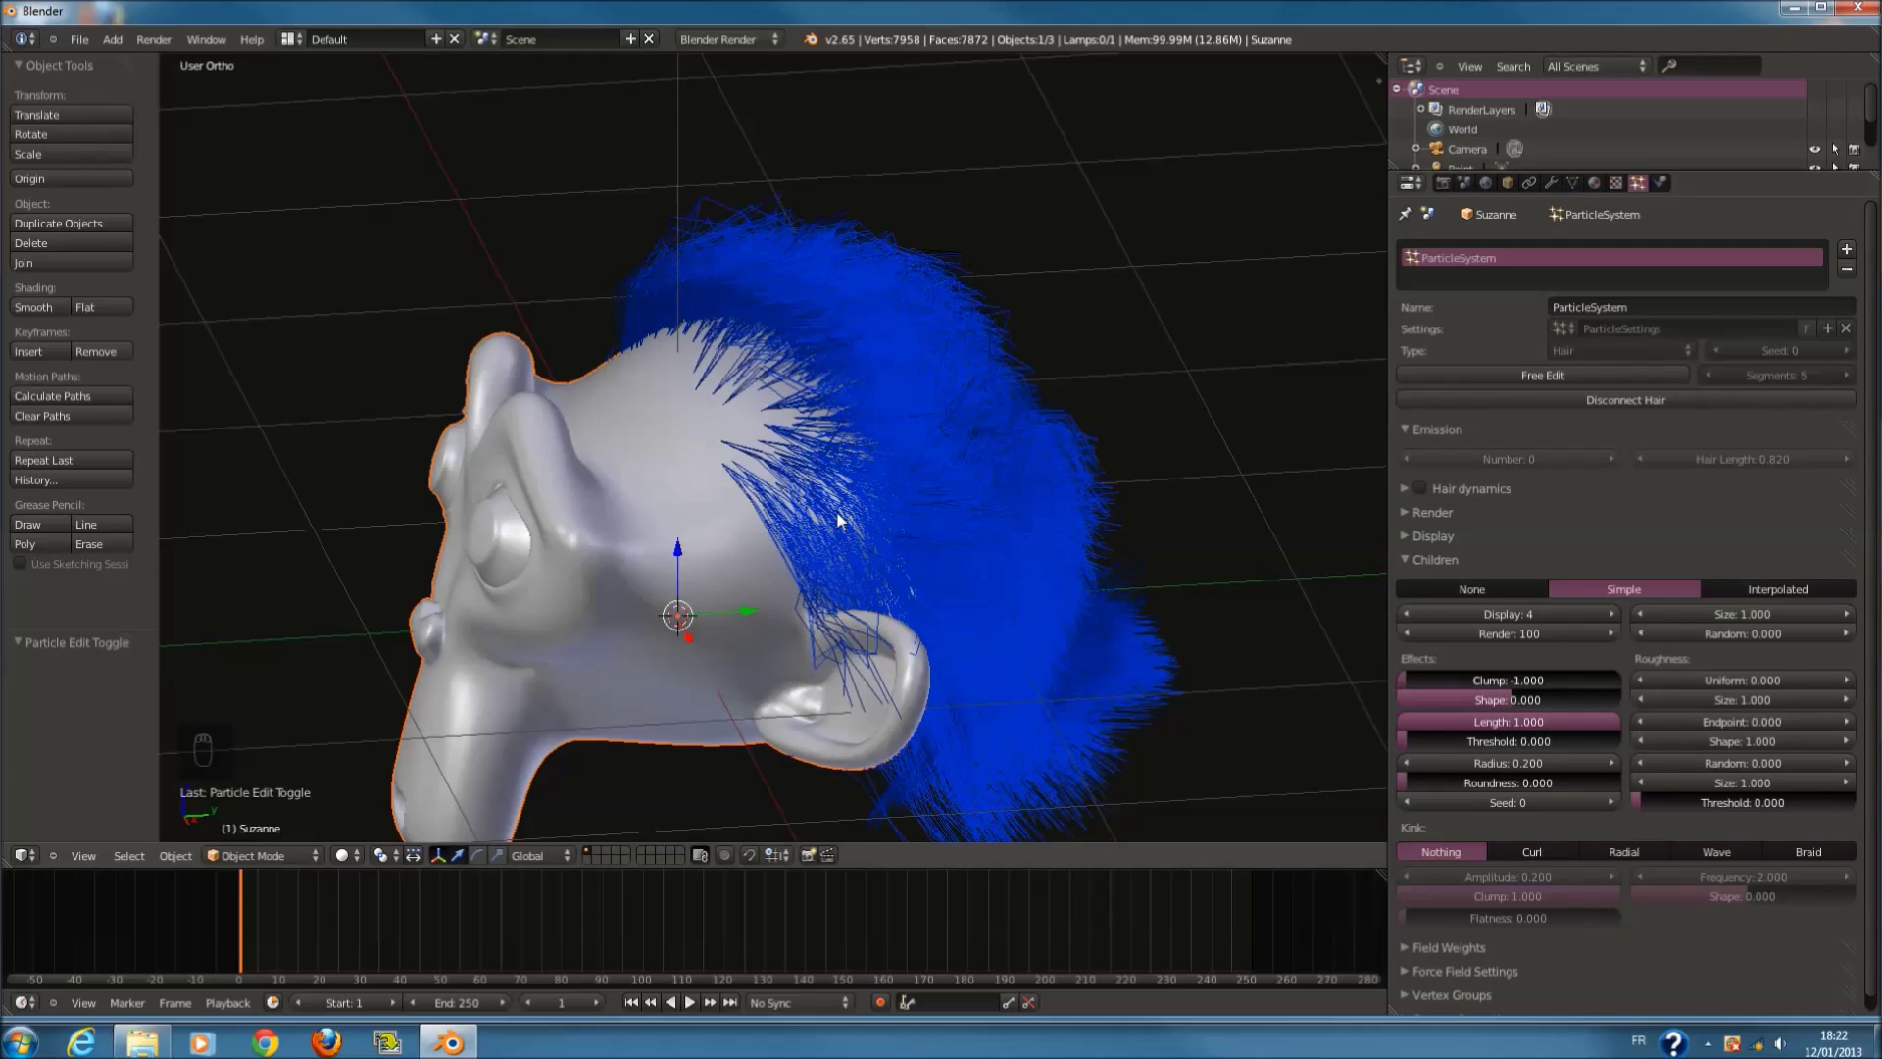
scroll(826, 515, "up", 5)
scroll(826, 514, "down", 3)
scroll(820, 471, "up", 3)
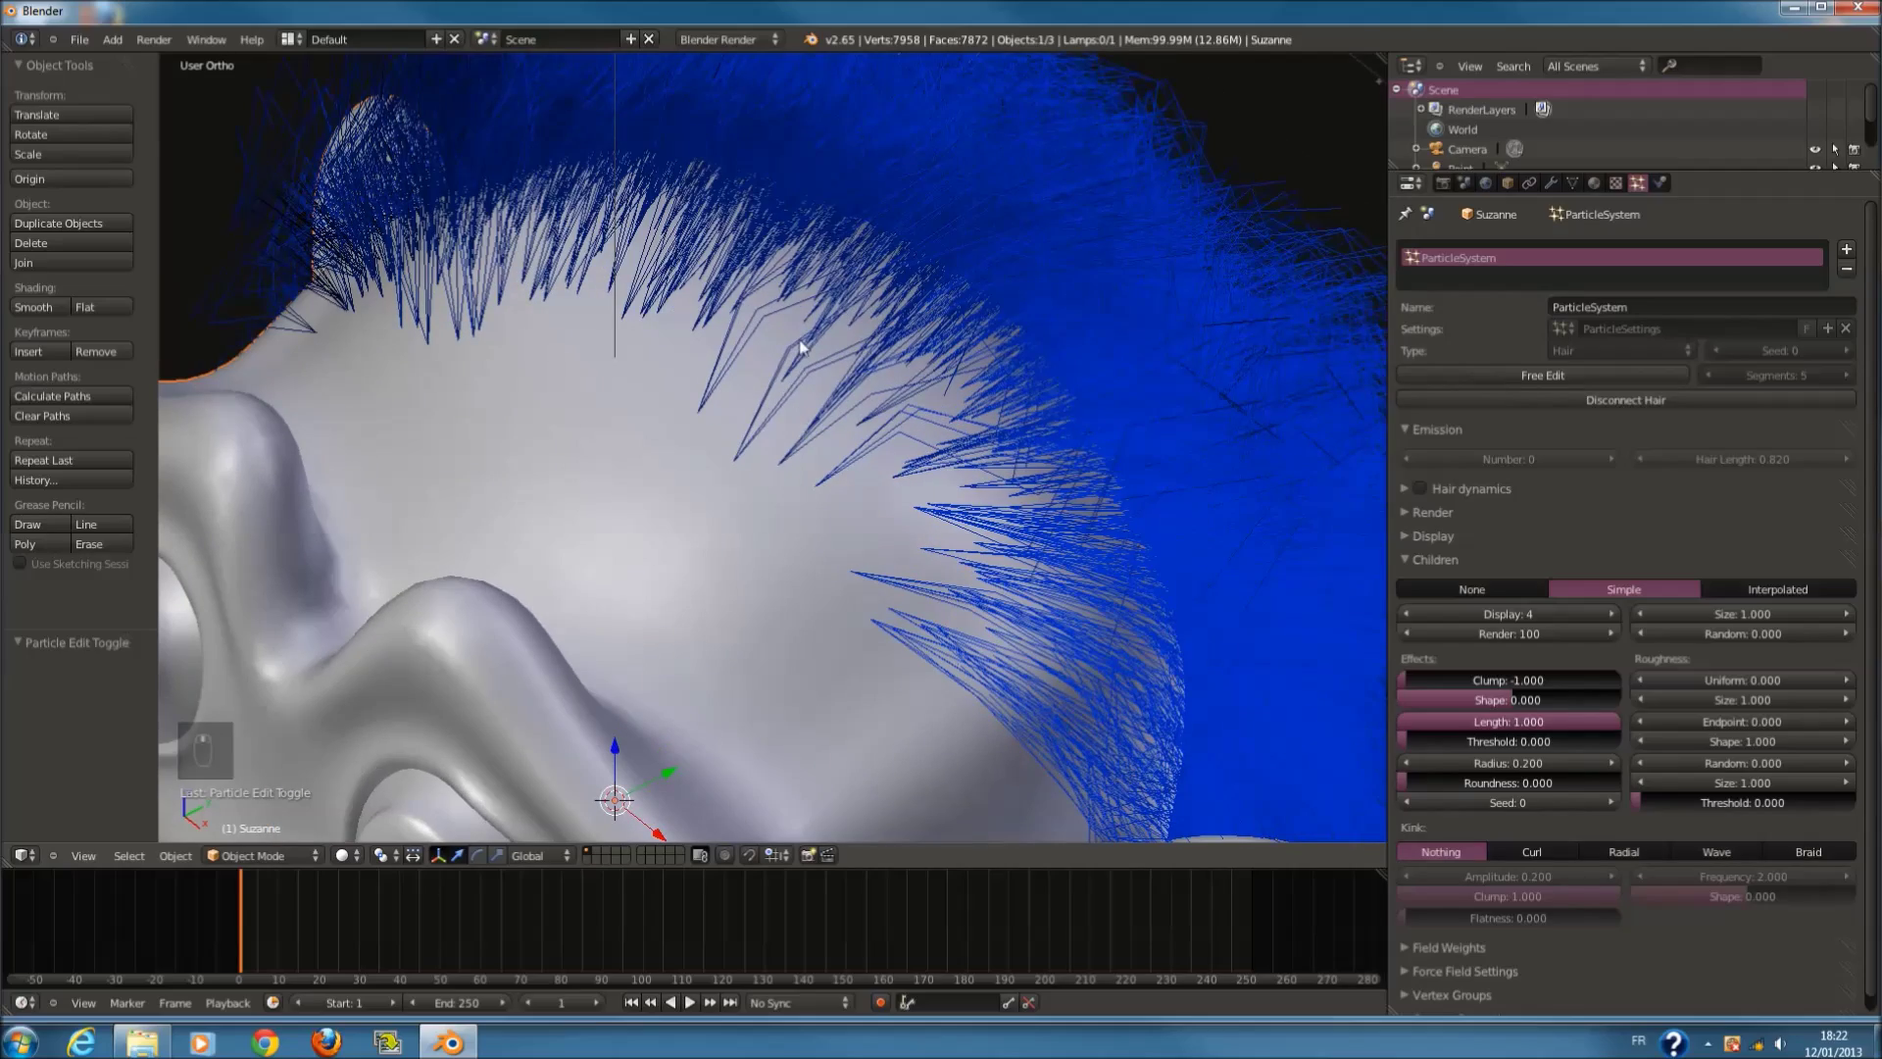
middle_click_drag(868, 490, 943, 503)
middle_click_drag(932, 523, 836, 504)
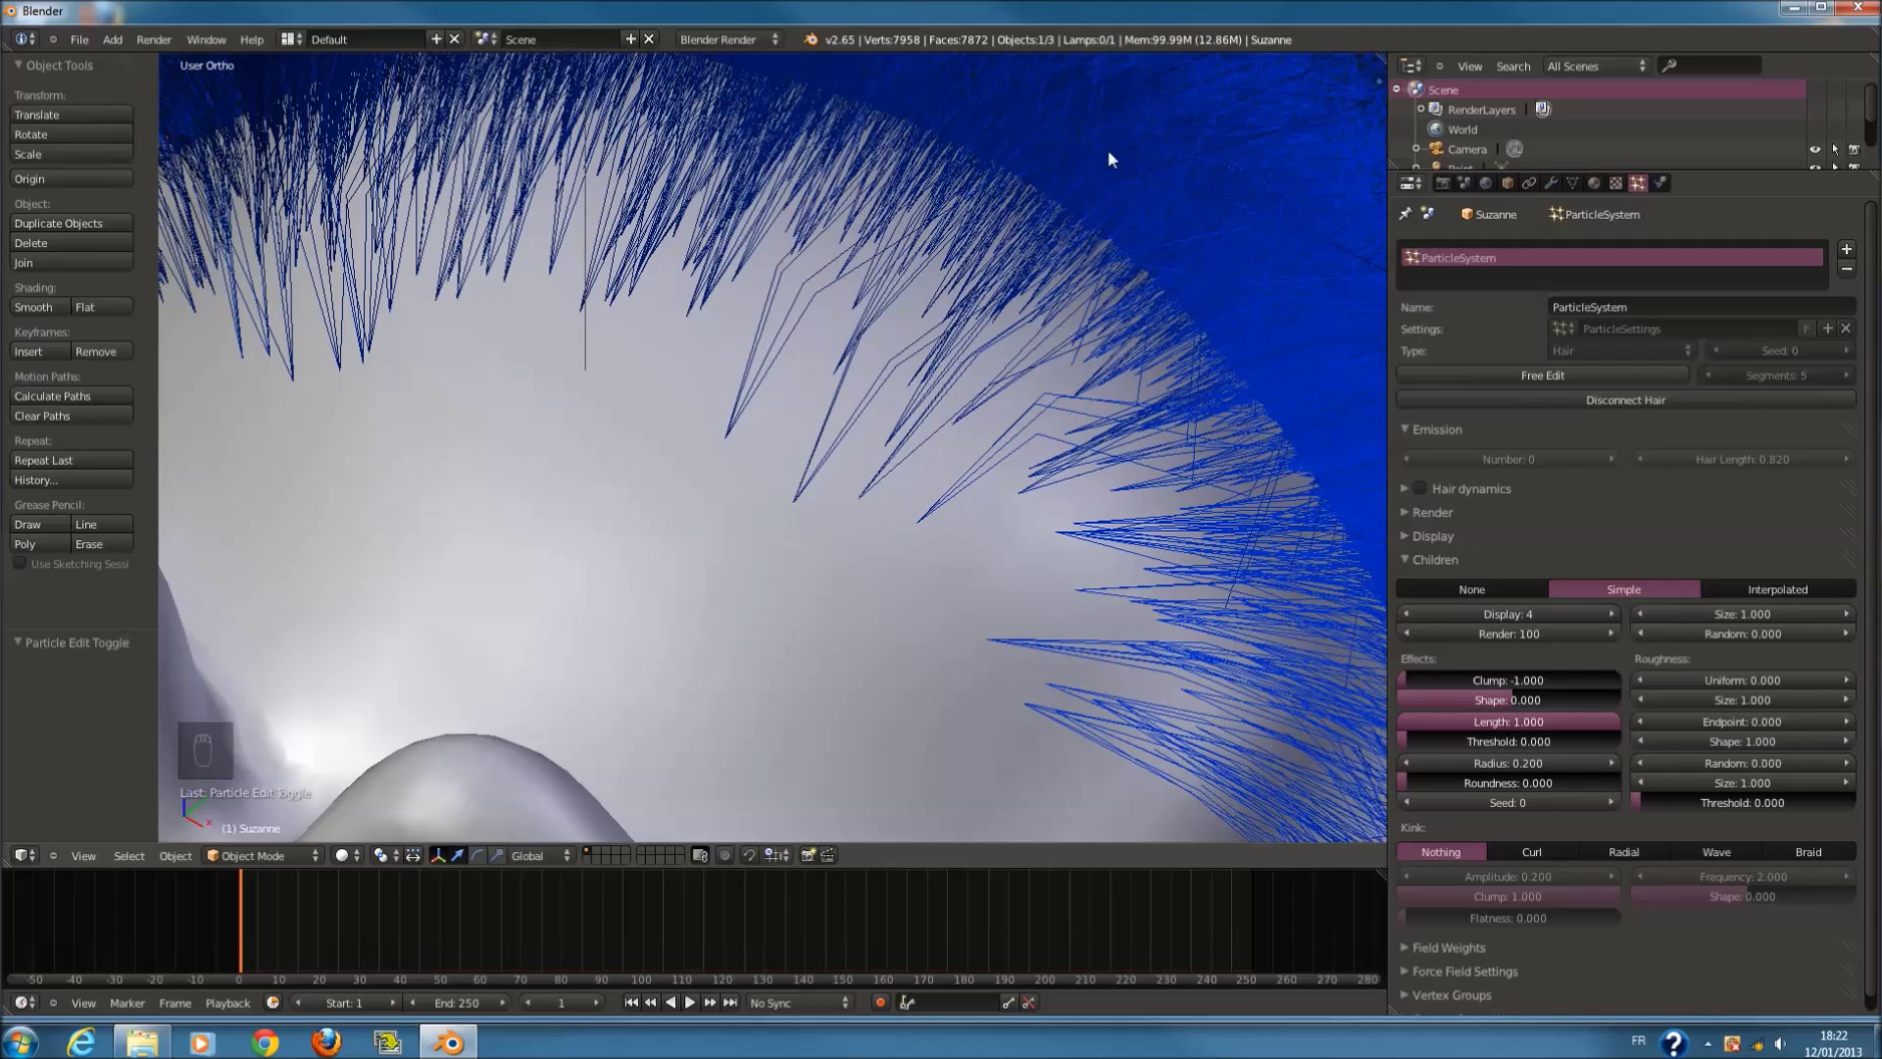
middle_click_drag(840, 421, 879, 327)
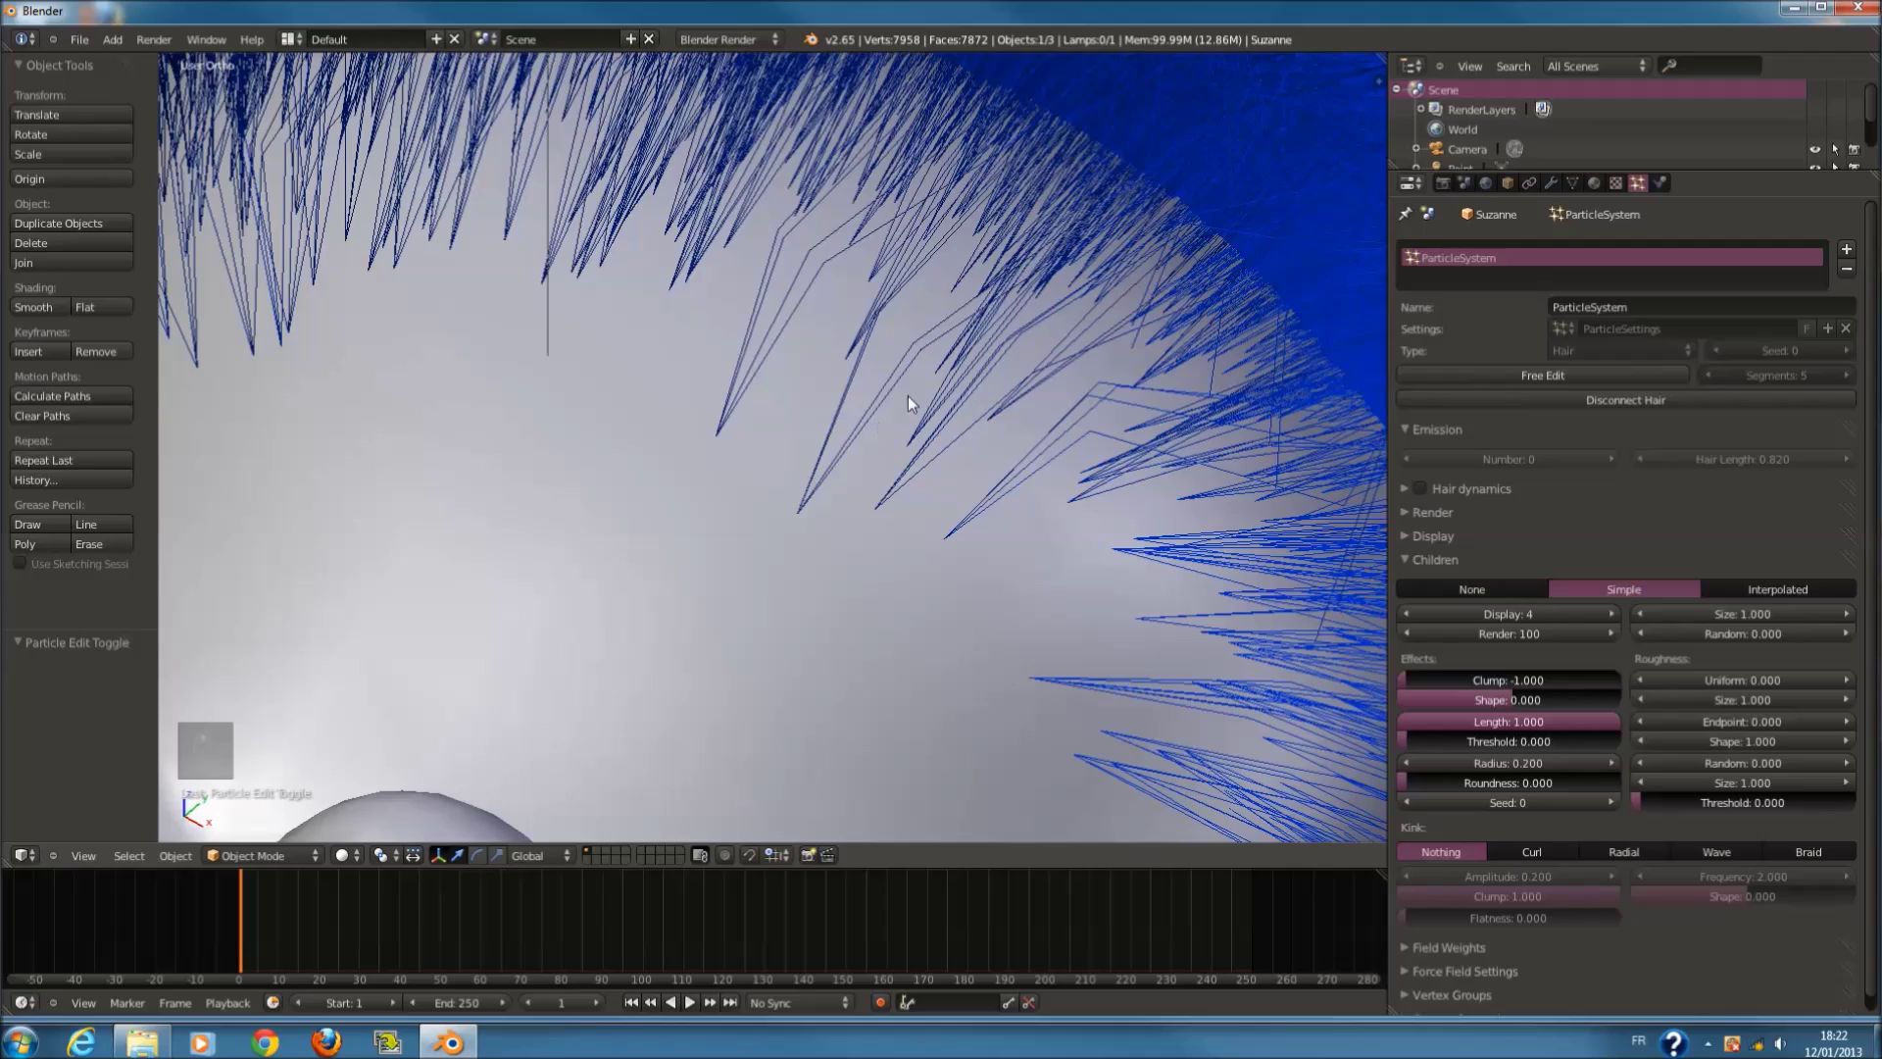
Step: Try Clump at 1.000 for comparison, then restore it to -1.000
left_click_drag(1411, 679, 1702, 674)
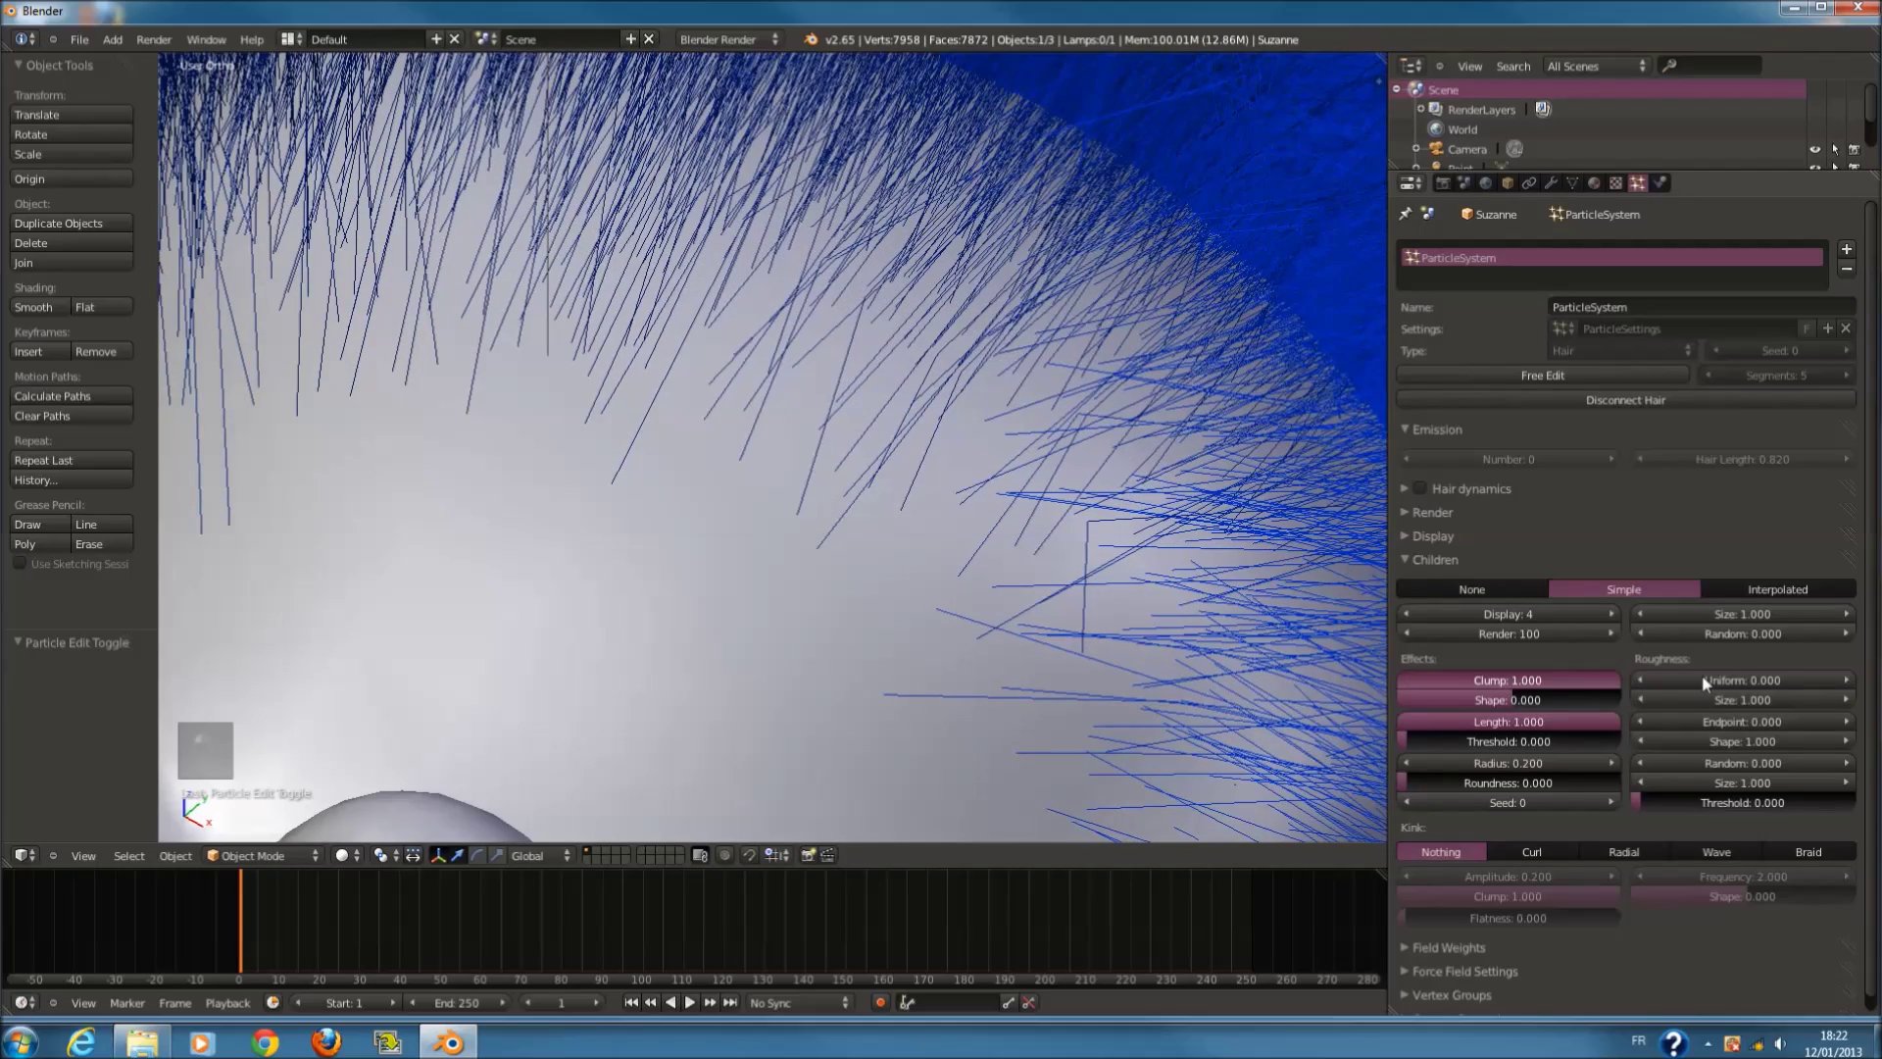
left_click_drag(1443, 696, 1249, 704)
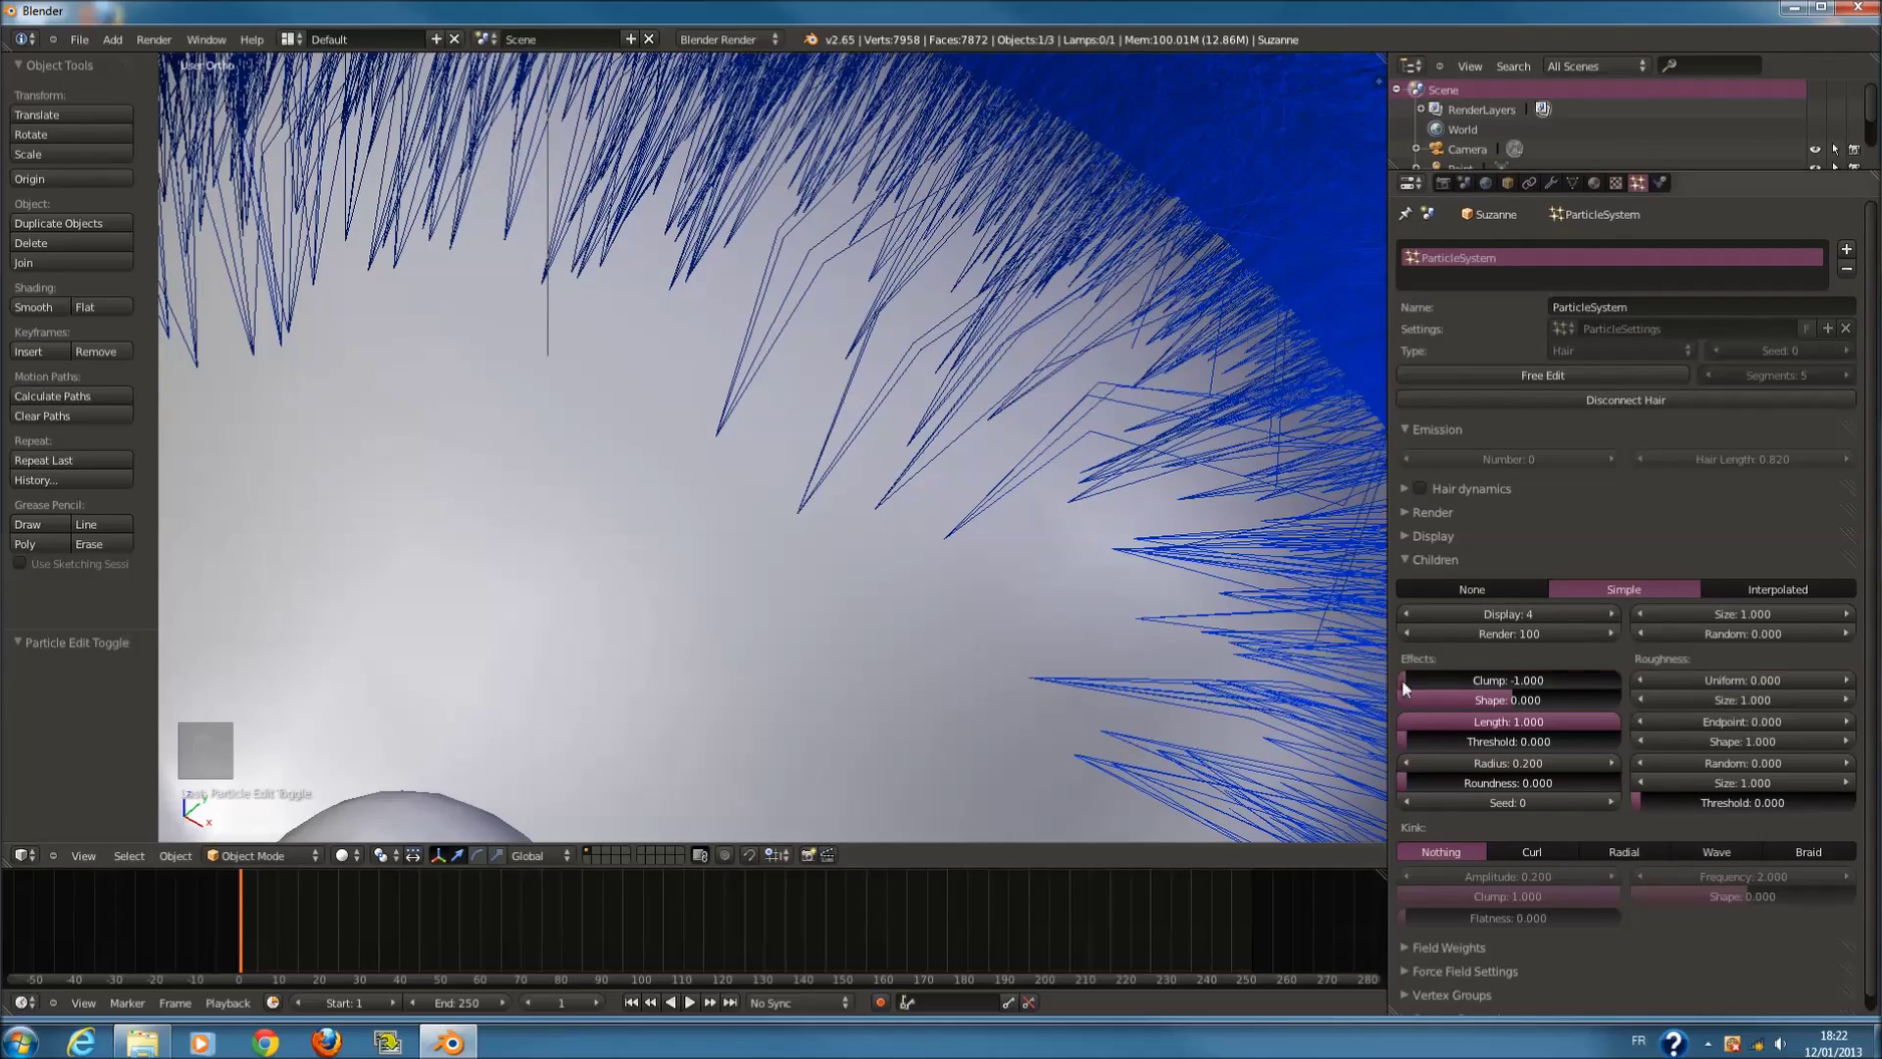
scroll(1000, 612, "down", 5)
scroll(1000, 619, "down", 3)
scroll(1153, 670, "up", 5)
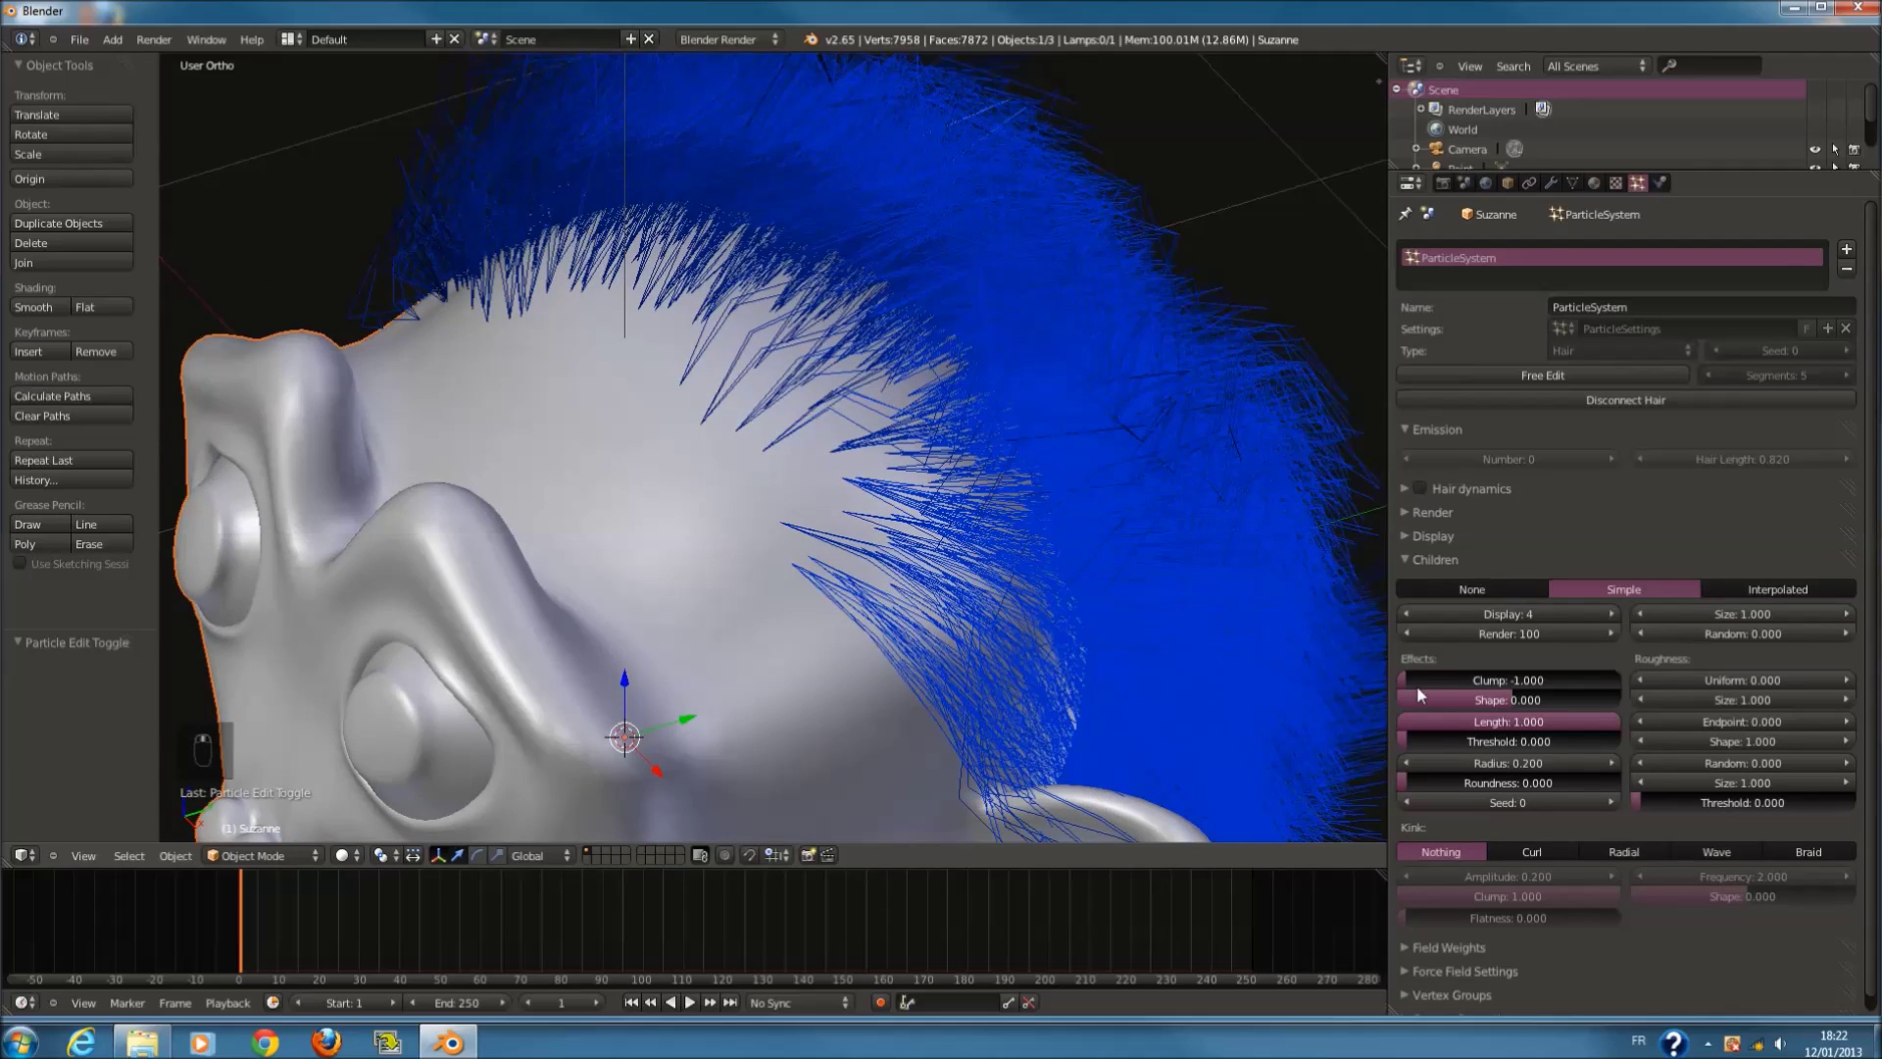
Step: Raise the clump Shape to 0.999 and try lower values while checking the hairline
left_click_drag(1521, 698, 1731, 716)
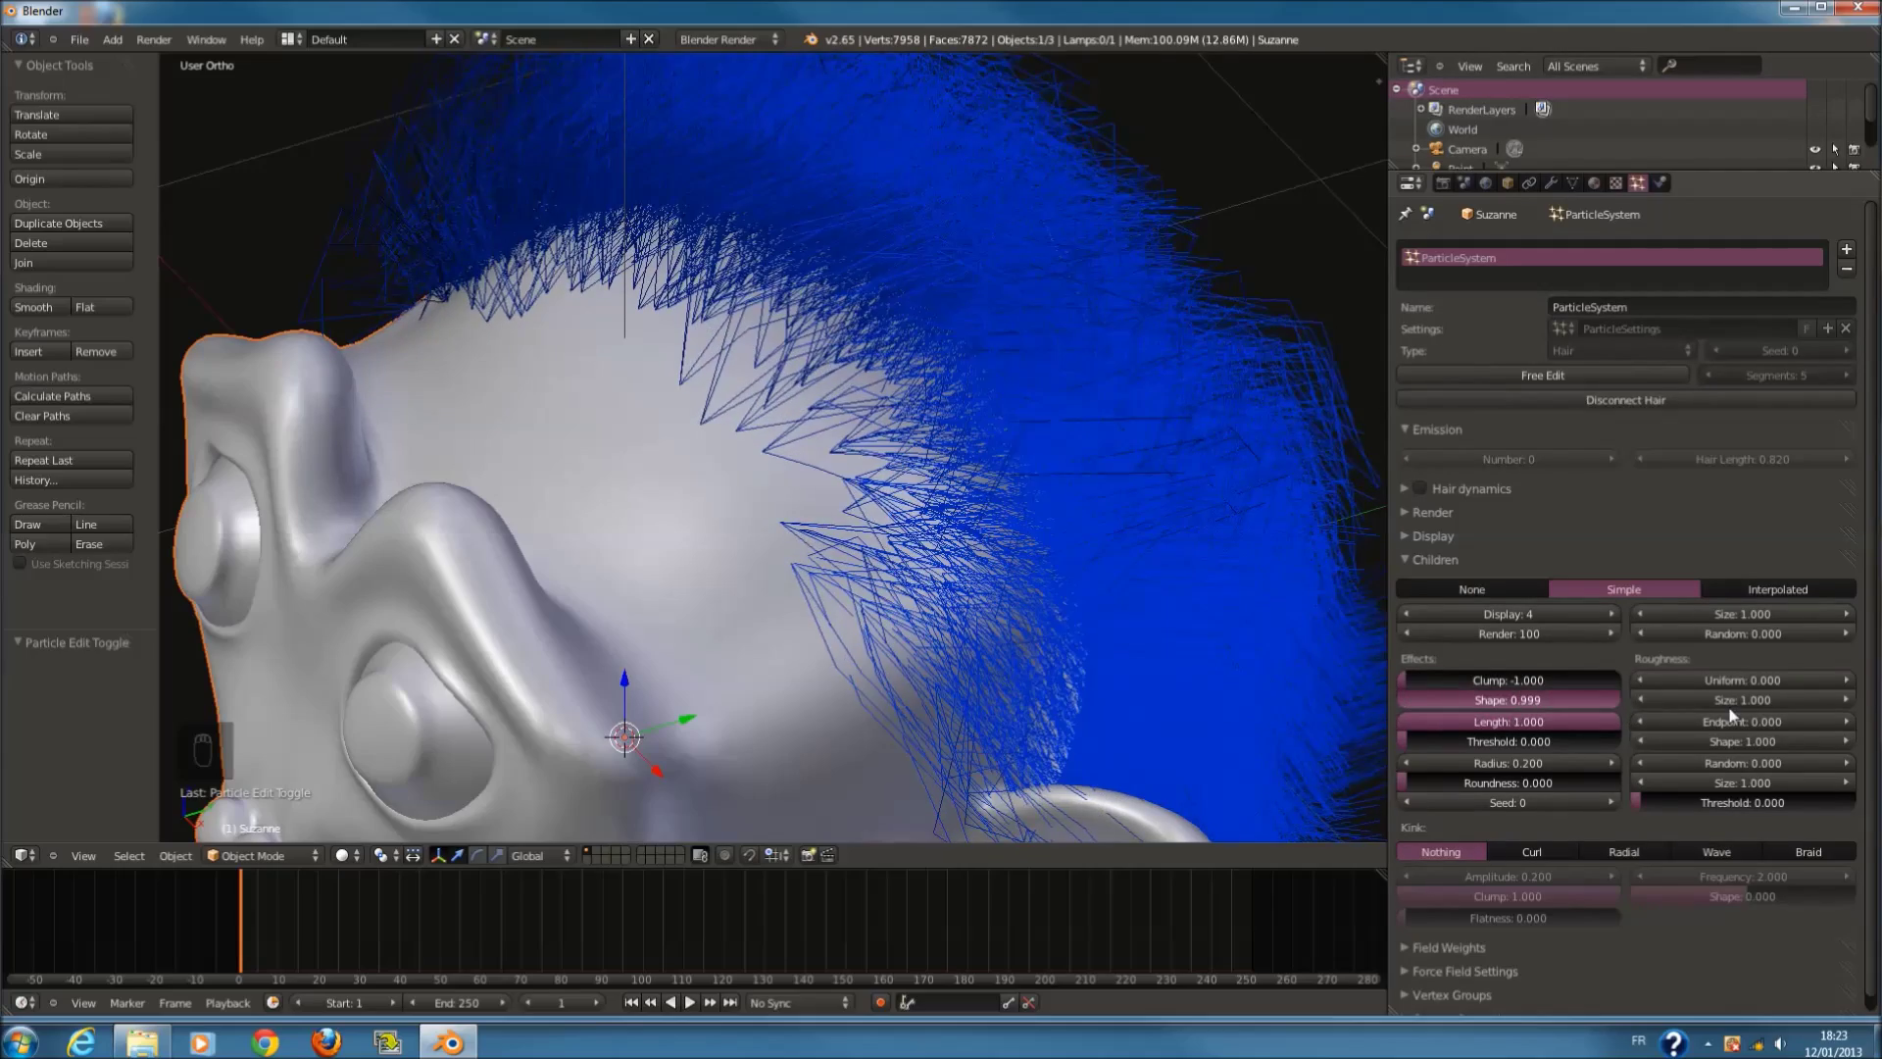
left_click_drag(1458, 718, 1259, 698)
scroll(1260, 690, "down", 1)
middle_click_drag(1260, 690, 1254, 664)
scroll(1255, 666, "up", 1)
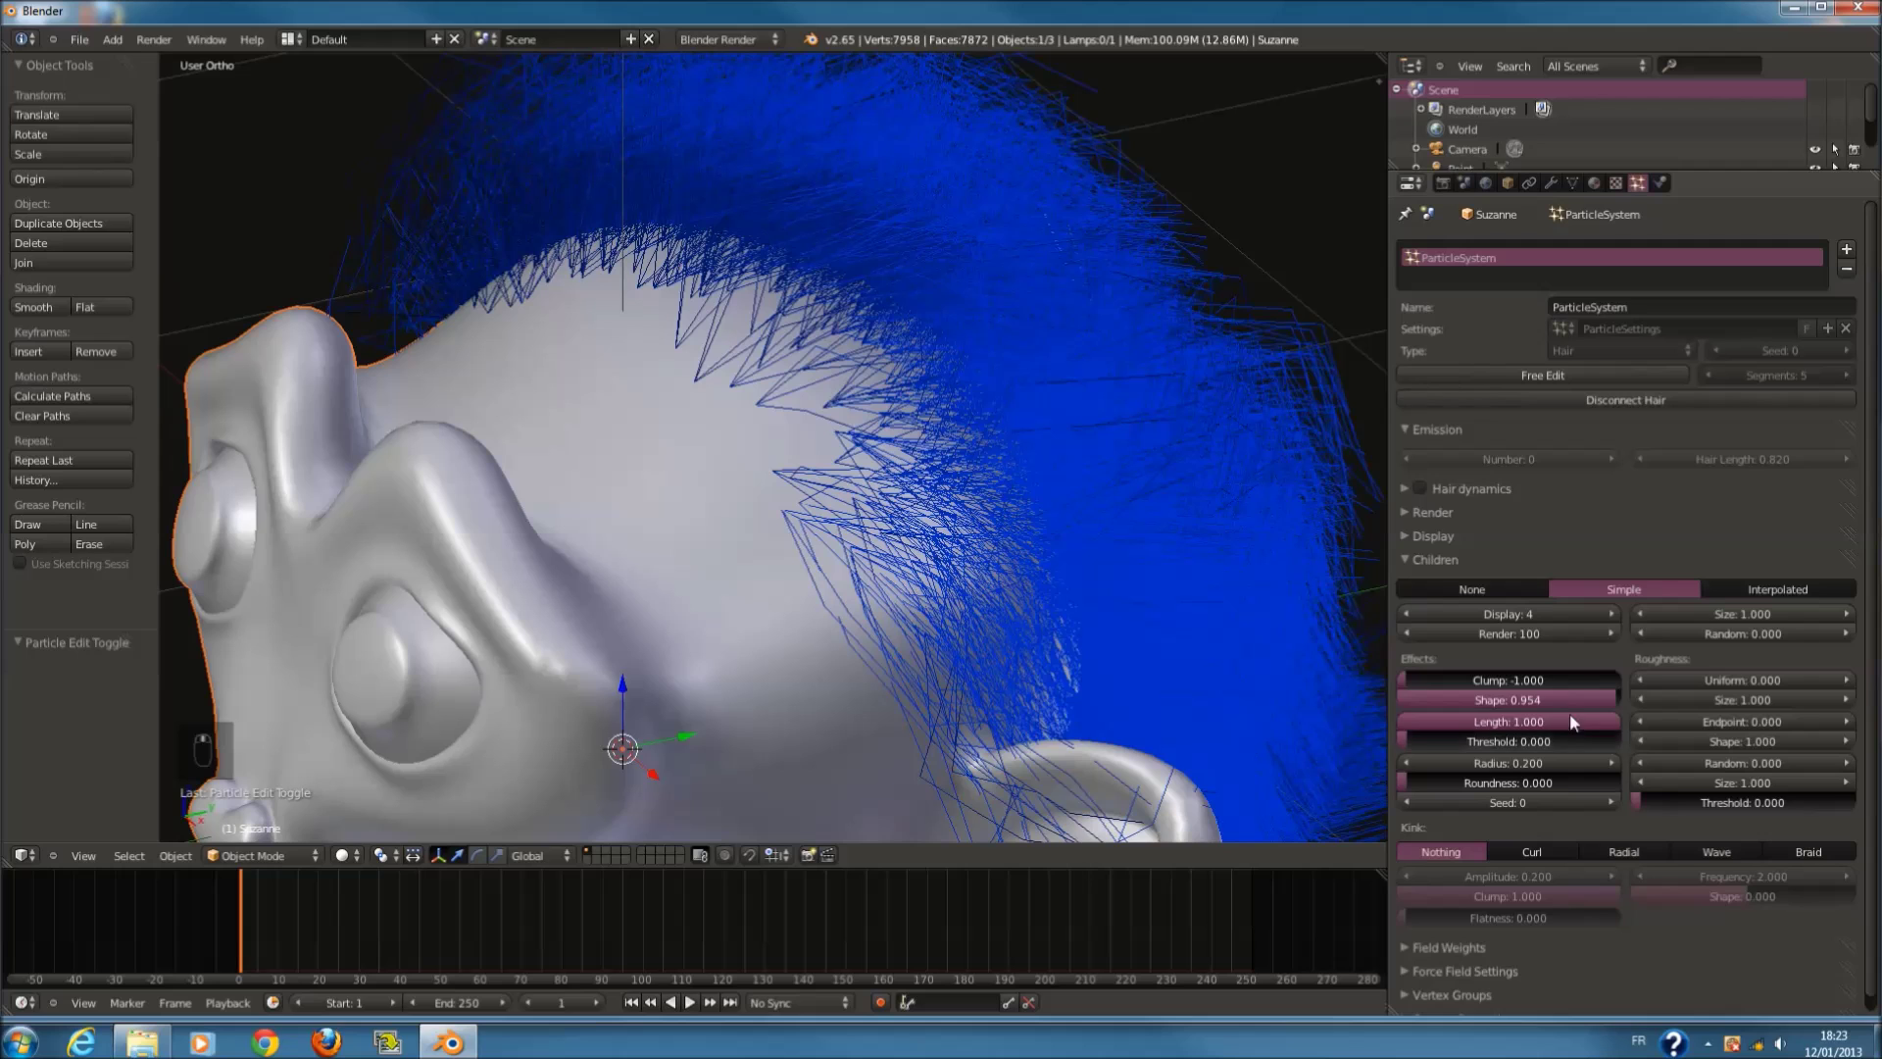
Step: Set the clump Shape to 0.999 and shorten the child hairs to a Length of 0.161
left_click_drag(1601, 704, 1380, 744)
scroll(930, 535, "up", 3)
middle_click_drag(930, 542, 1030, 512)
scroll(1080, 529, "down", 3)
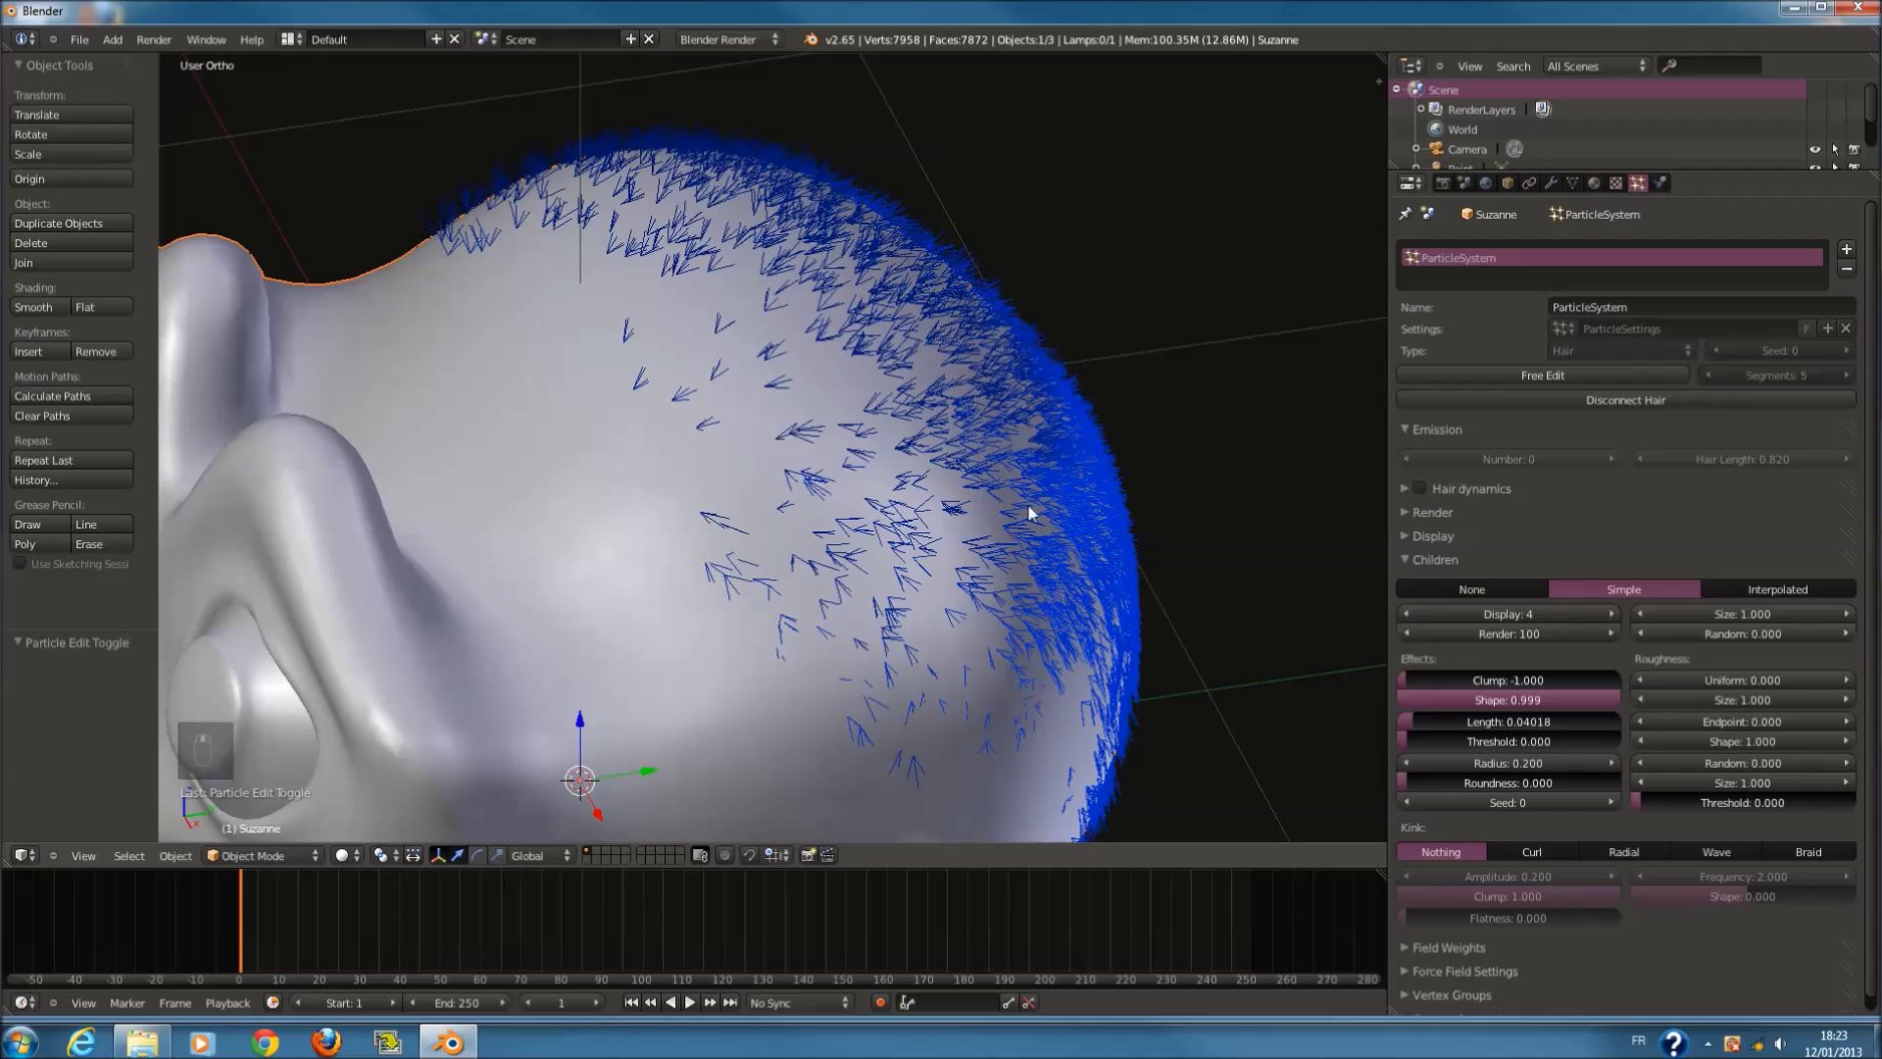
mouse_move(1413, 722)
left_mouse_down()
mouse_move(1612, 731)
mouse_move(1331, 737)
mouse_move(1604, 741)
mouse_move(1351, 738)
mouse_move(1437, 739)
left_mouse_up()
middle_click_drag(1275, 715, 1177, 676)
scroll(1021, 684, "down", 4)
Step: Try a child length Threshold of 1.000 with the viewport Display count at 6
left_click_drag(1551, 737, 1630, 735)
left_click_drag(1471, 742, 1673, 762)
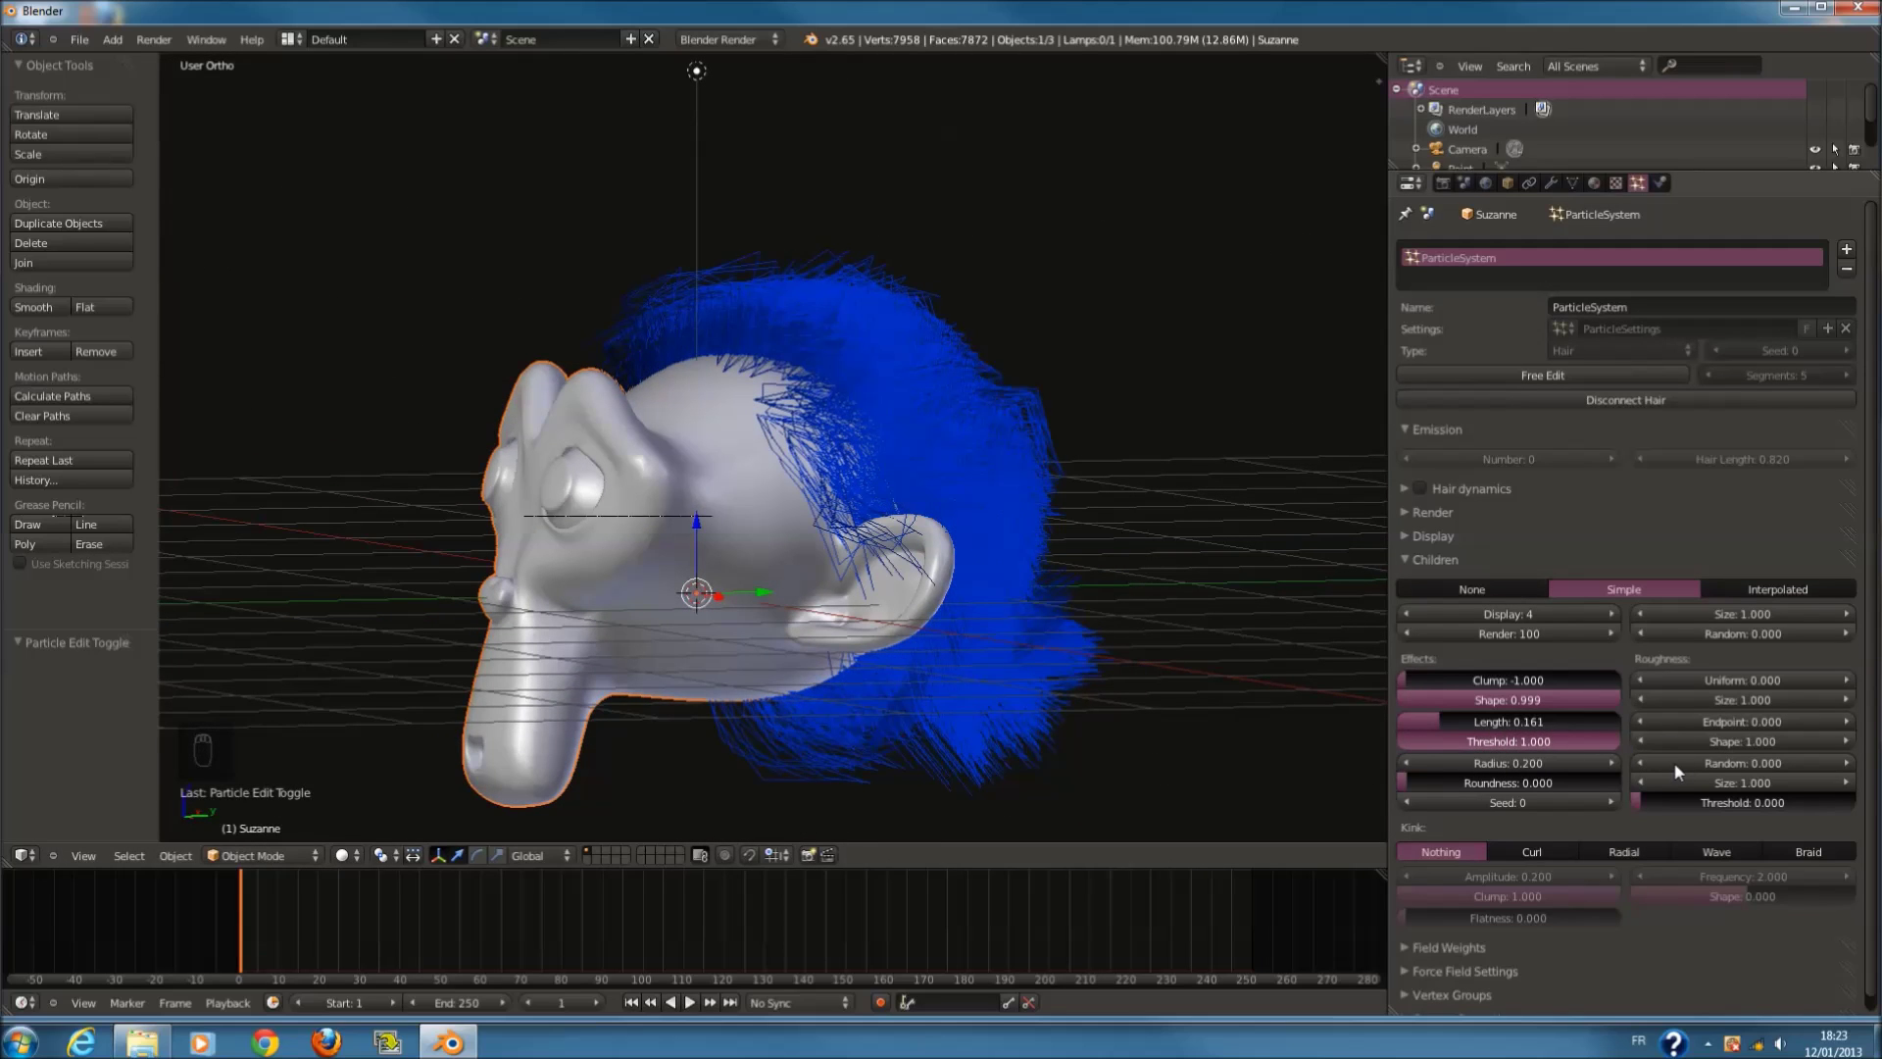
left_click(1610, 615)
left_click(1610, 614)
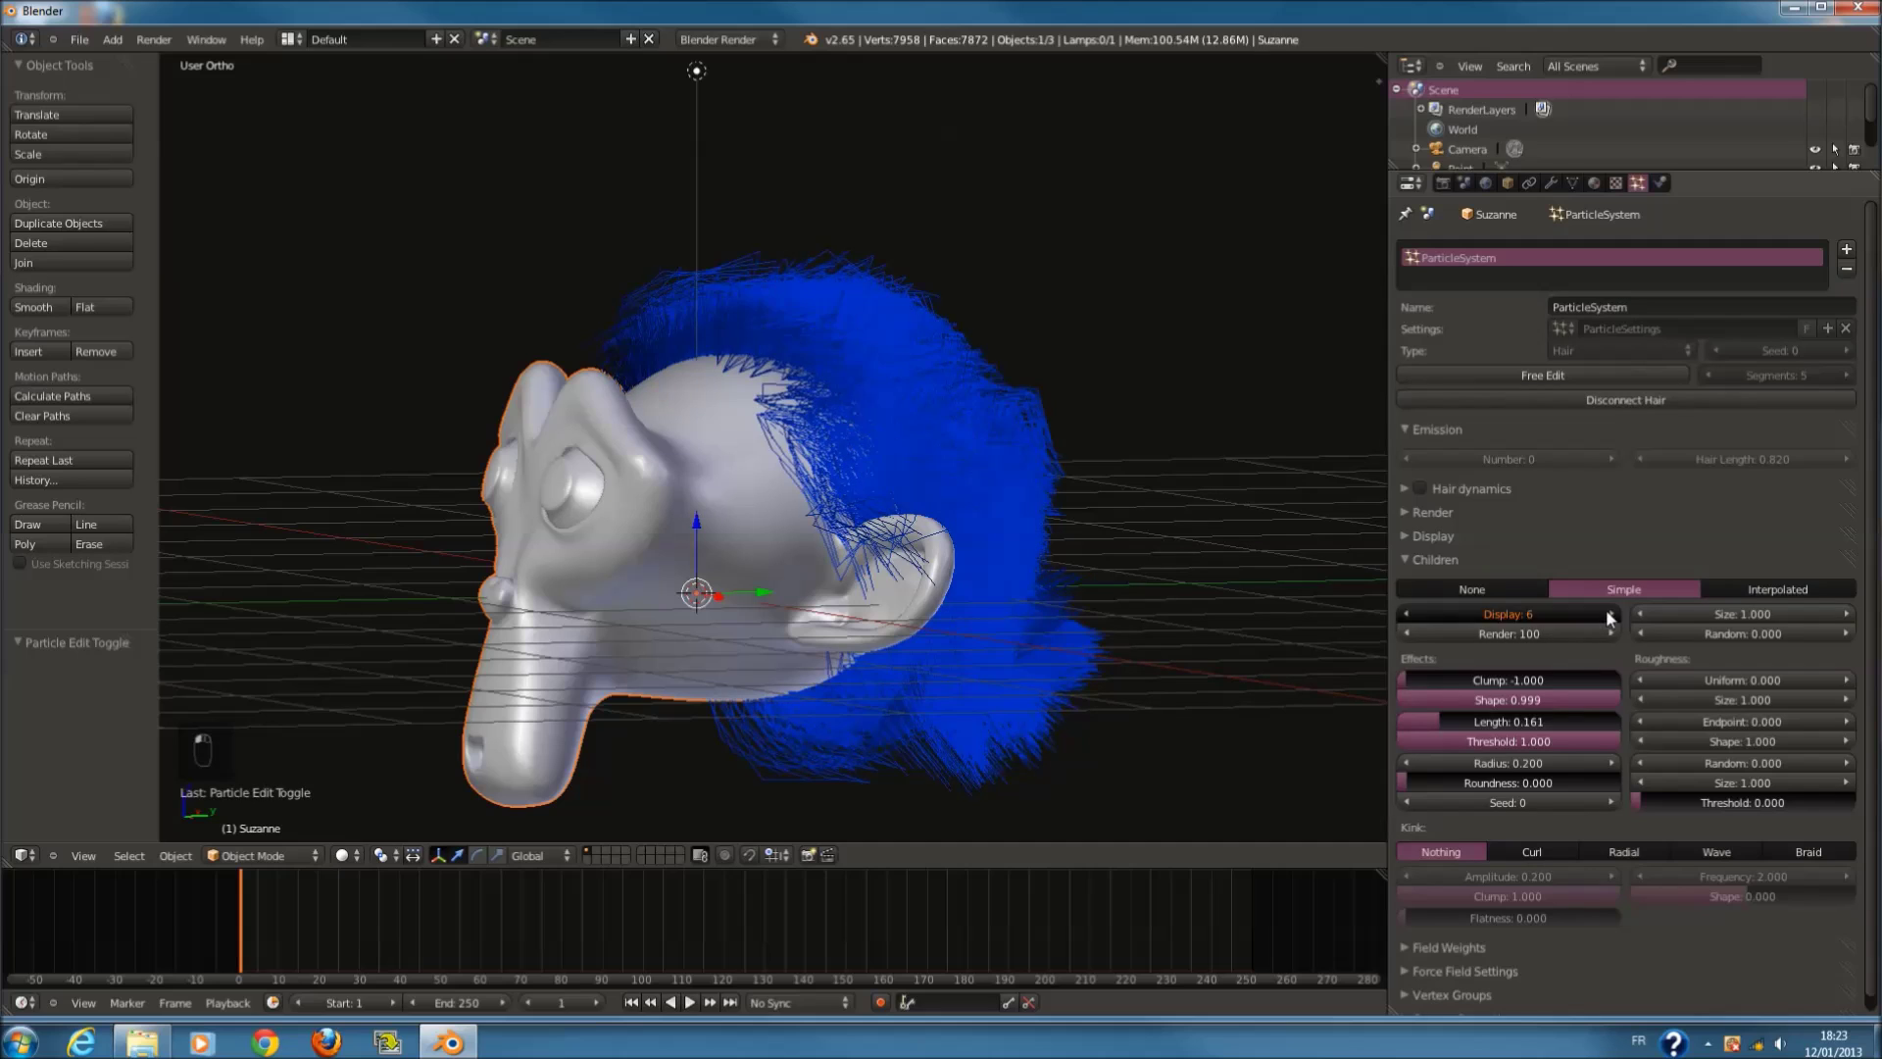
Step: Lower the children's Display count to 2 and reset the length Threshold to 0.000
left_click(1418, 612)
left_click(1417, 611)
left_click(1417, 611)
left_click(1418, 612)
left_click_drag(1590, 741, 1286, 744)
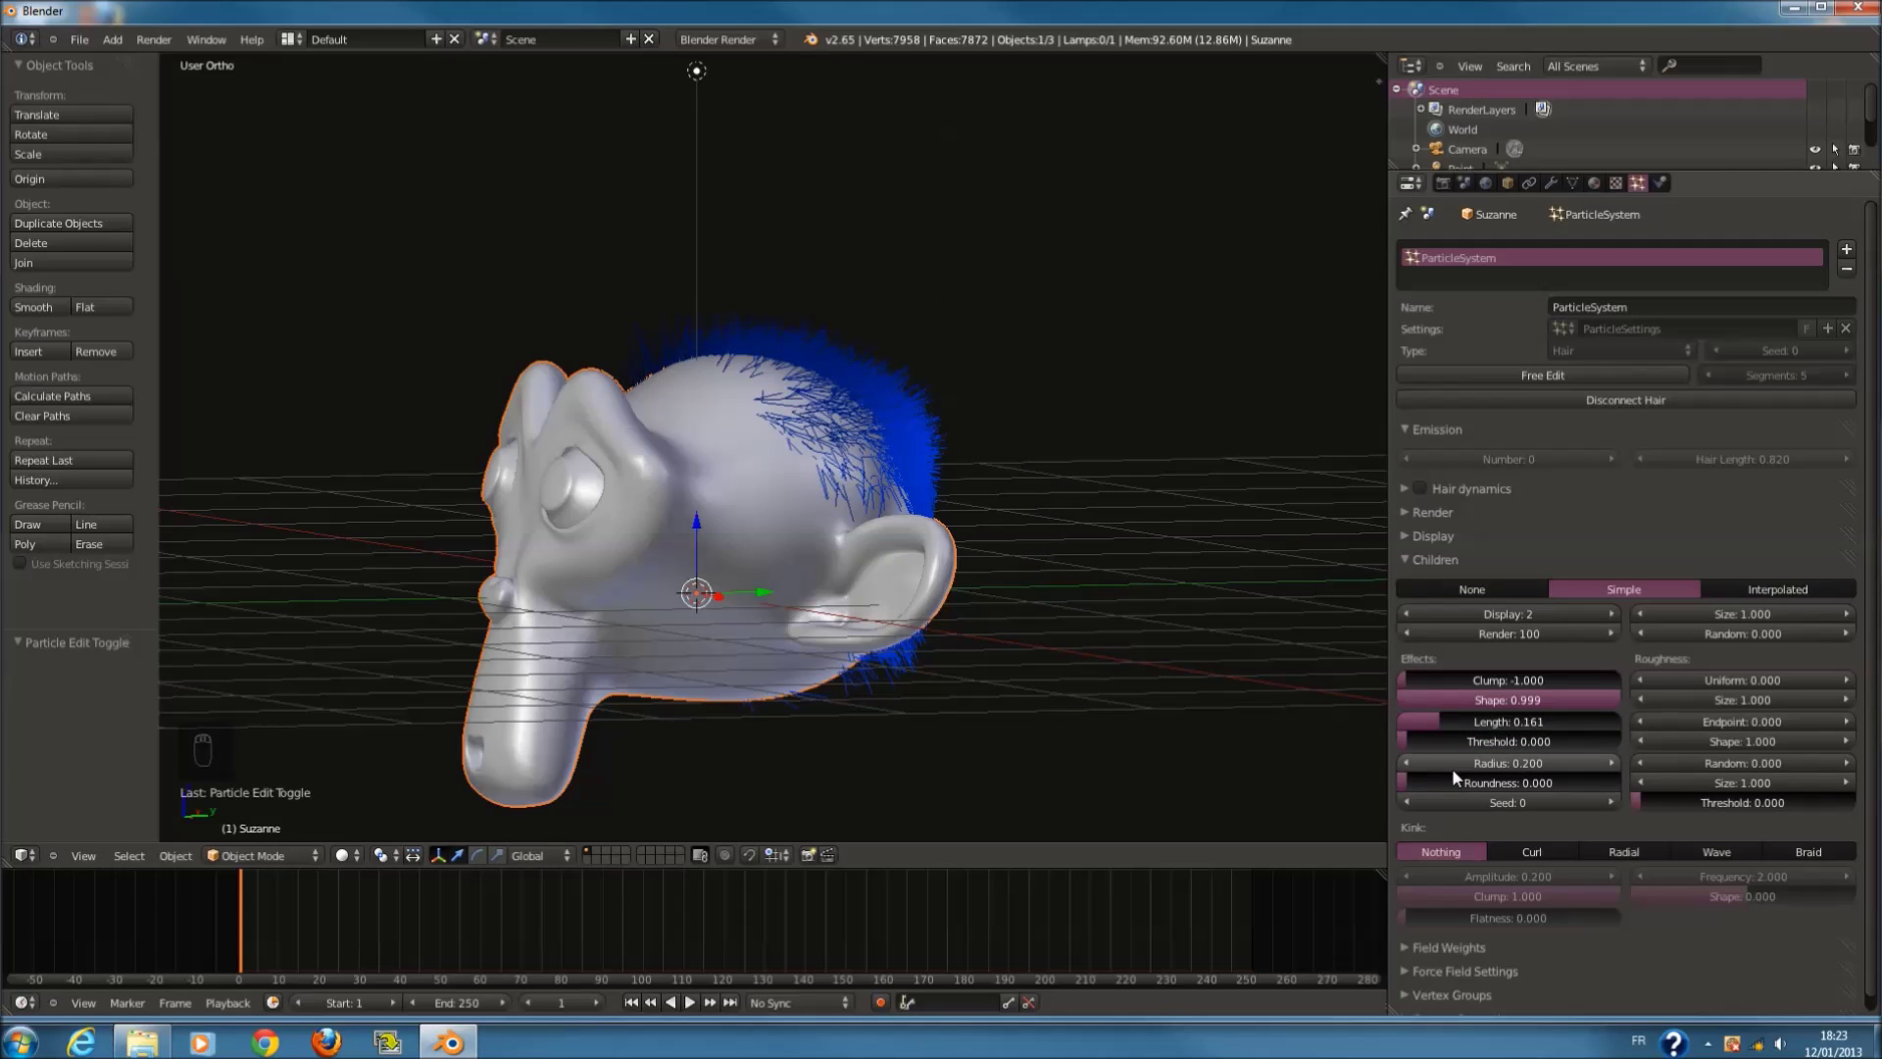
Step: Try the children's Radius at 0.000 and 0.300, then restore it to 0.200
left_click_drag(1456, 770, 1245, 786)
scroll(1063, 602, "up", 3)
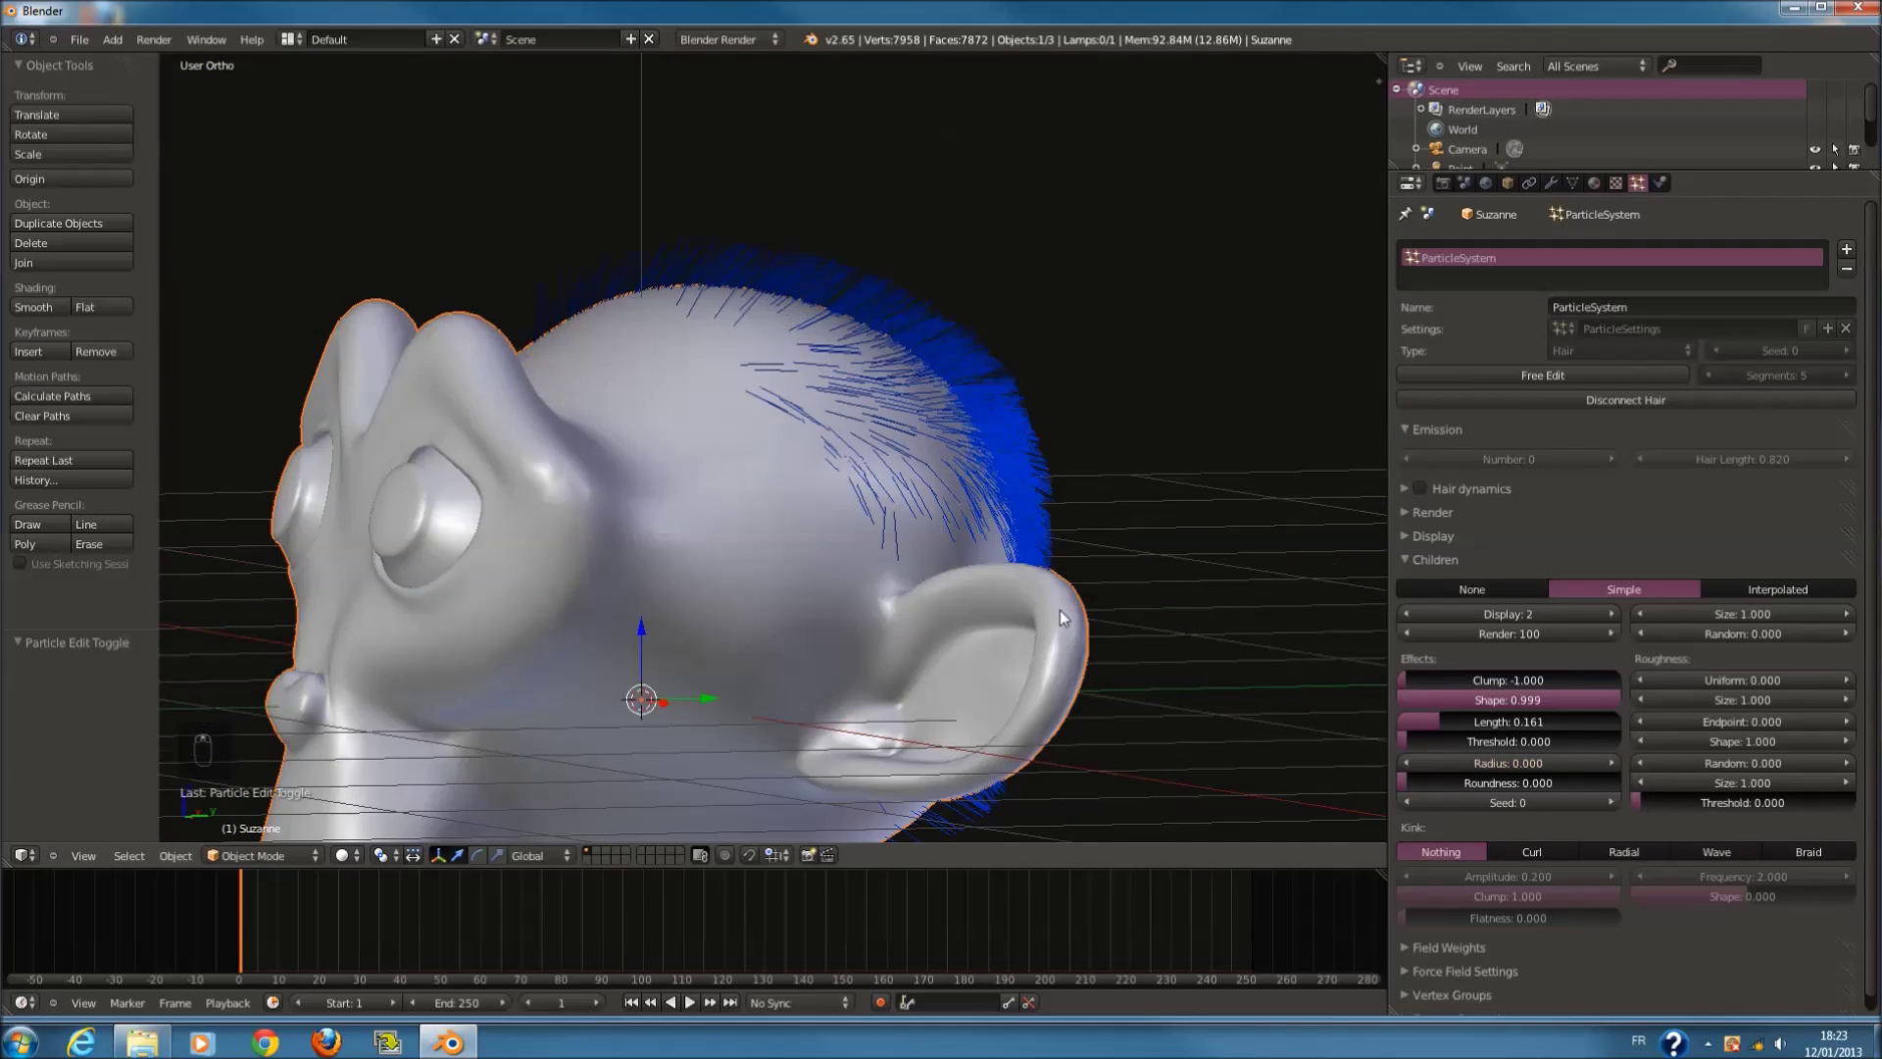
middle_click_drag(1062, 602, 1074, 681)
key("ctrl+z")
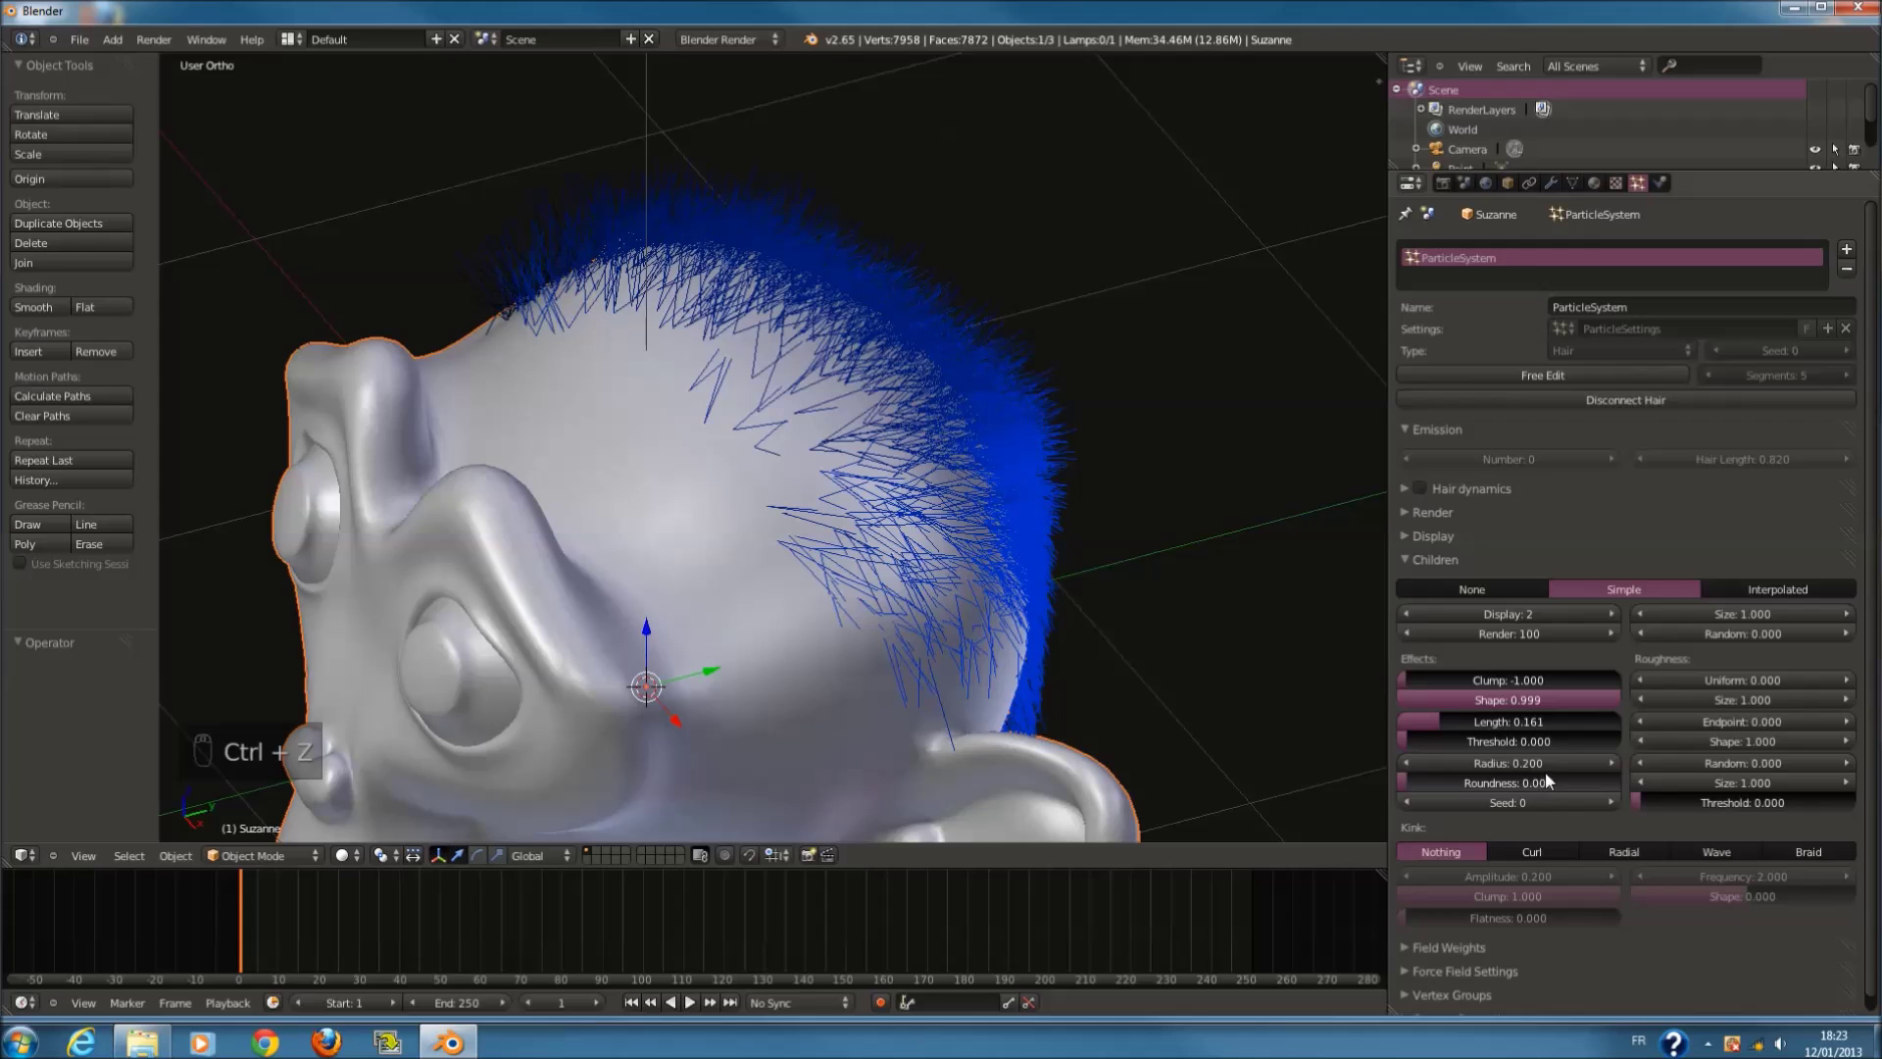
left_click(1600, 762)
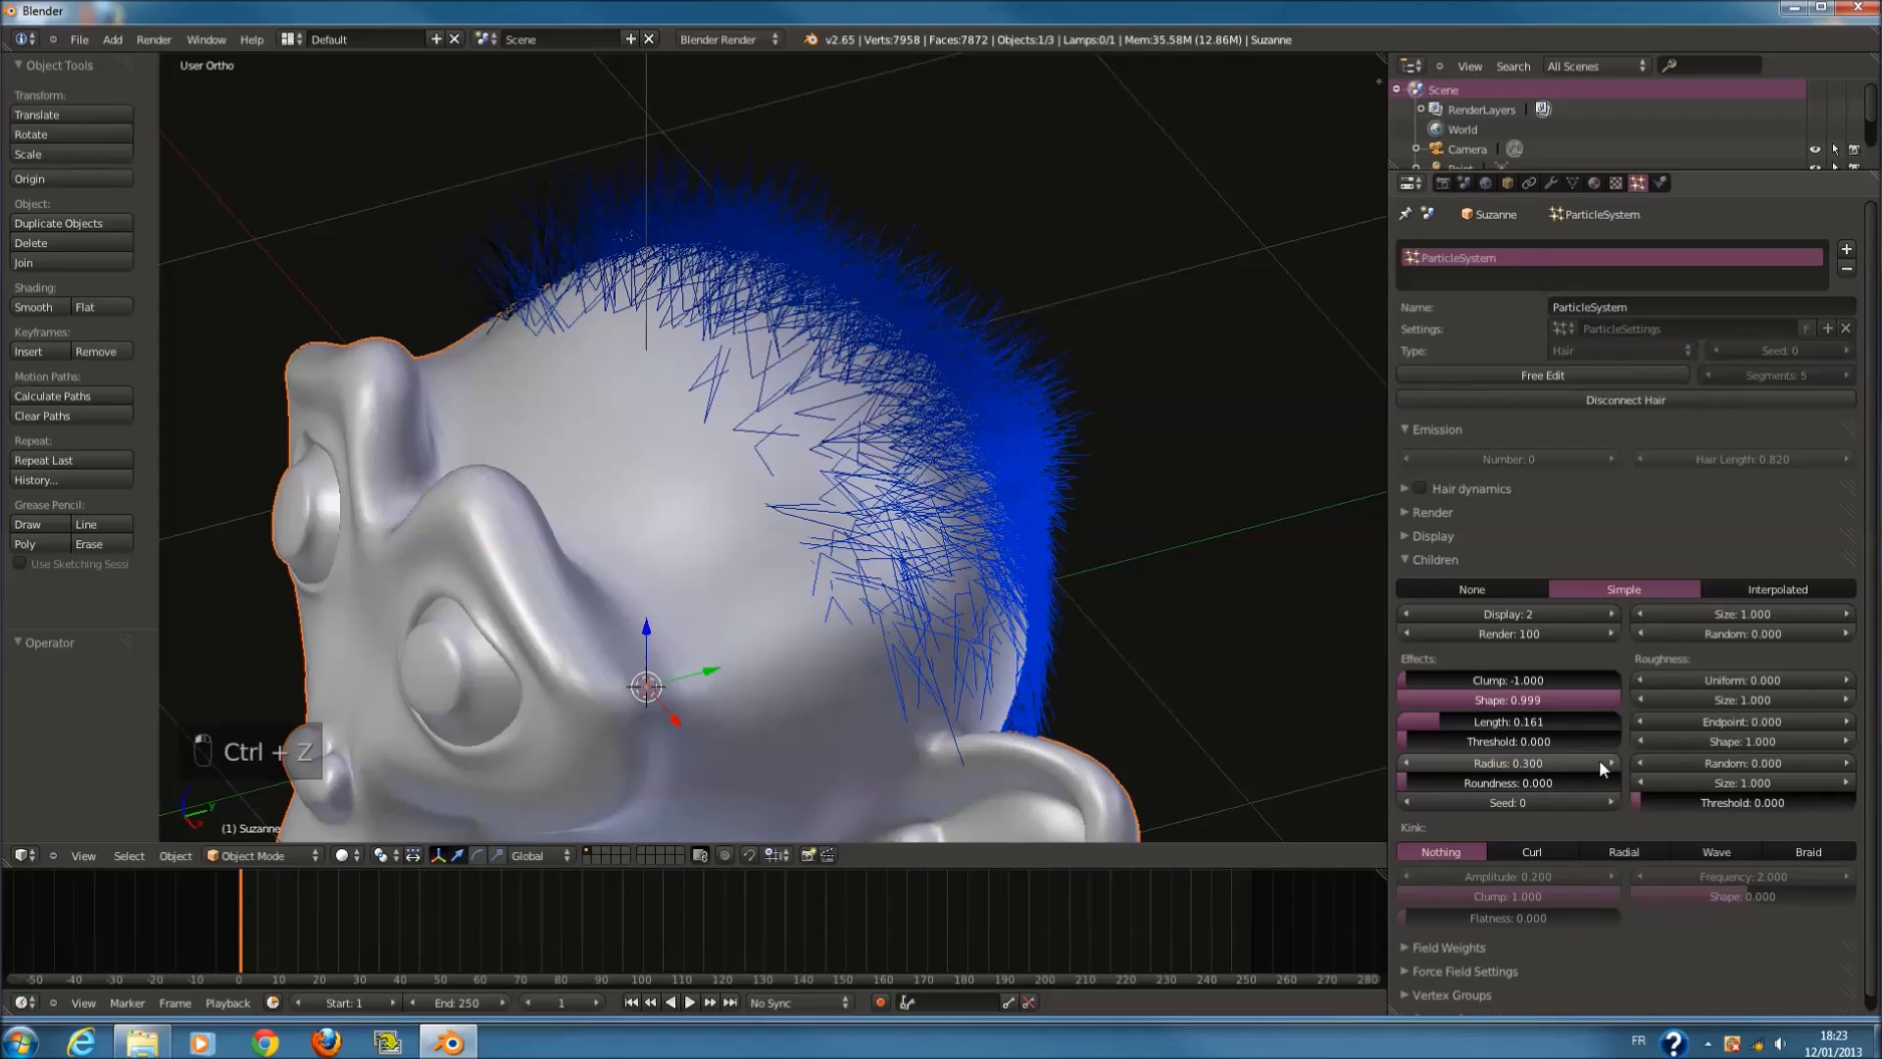
left_click(1421, 763)
scroll(913, 398, "down", 2)
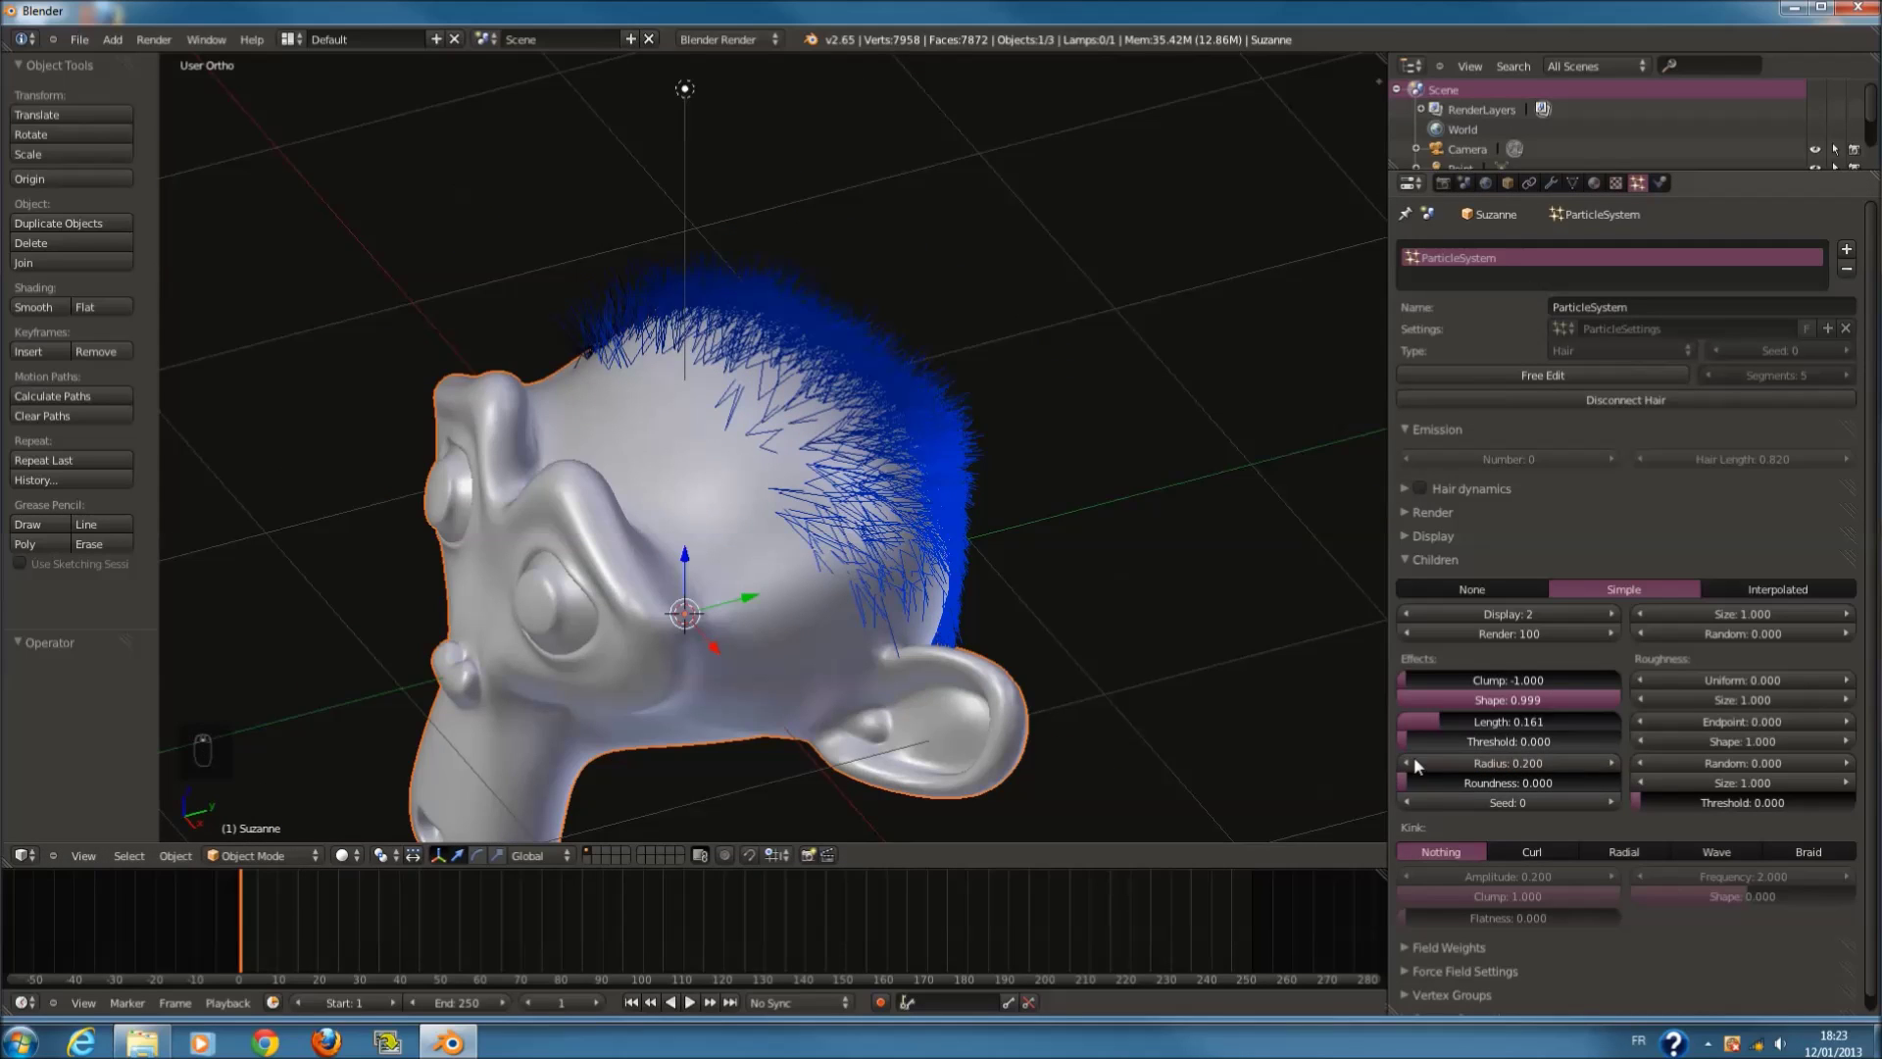
Step: Test the children's Roundness on the hair and leave it at 0.000
left_click_drag(1434, 788, 1343, 799)
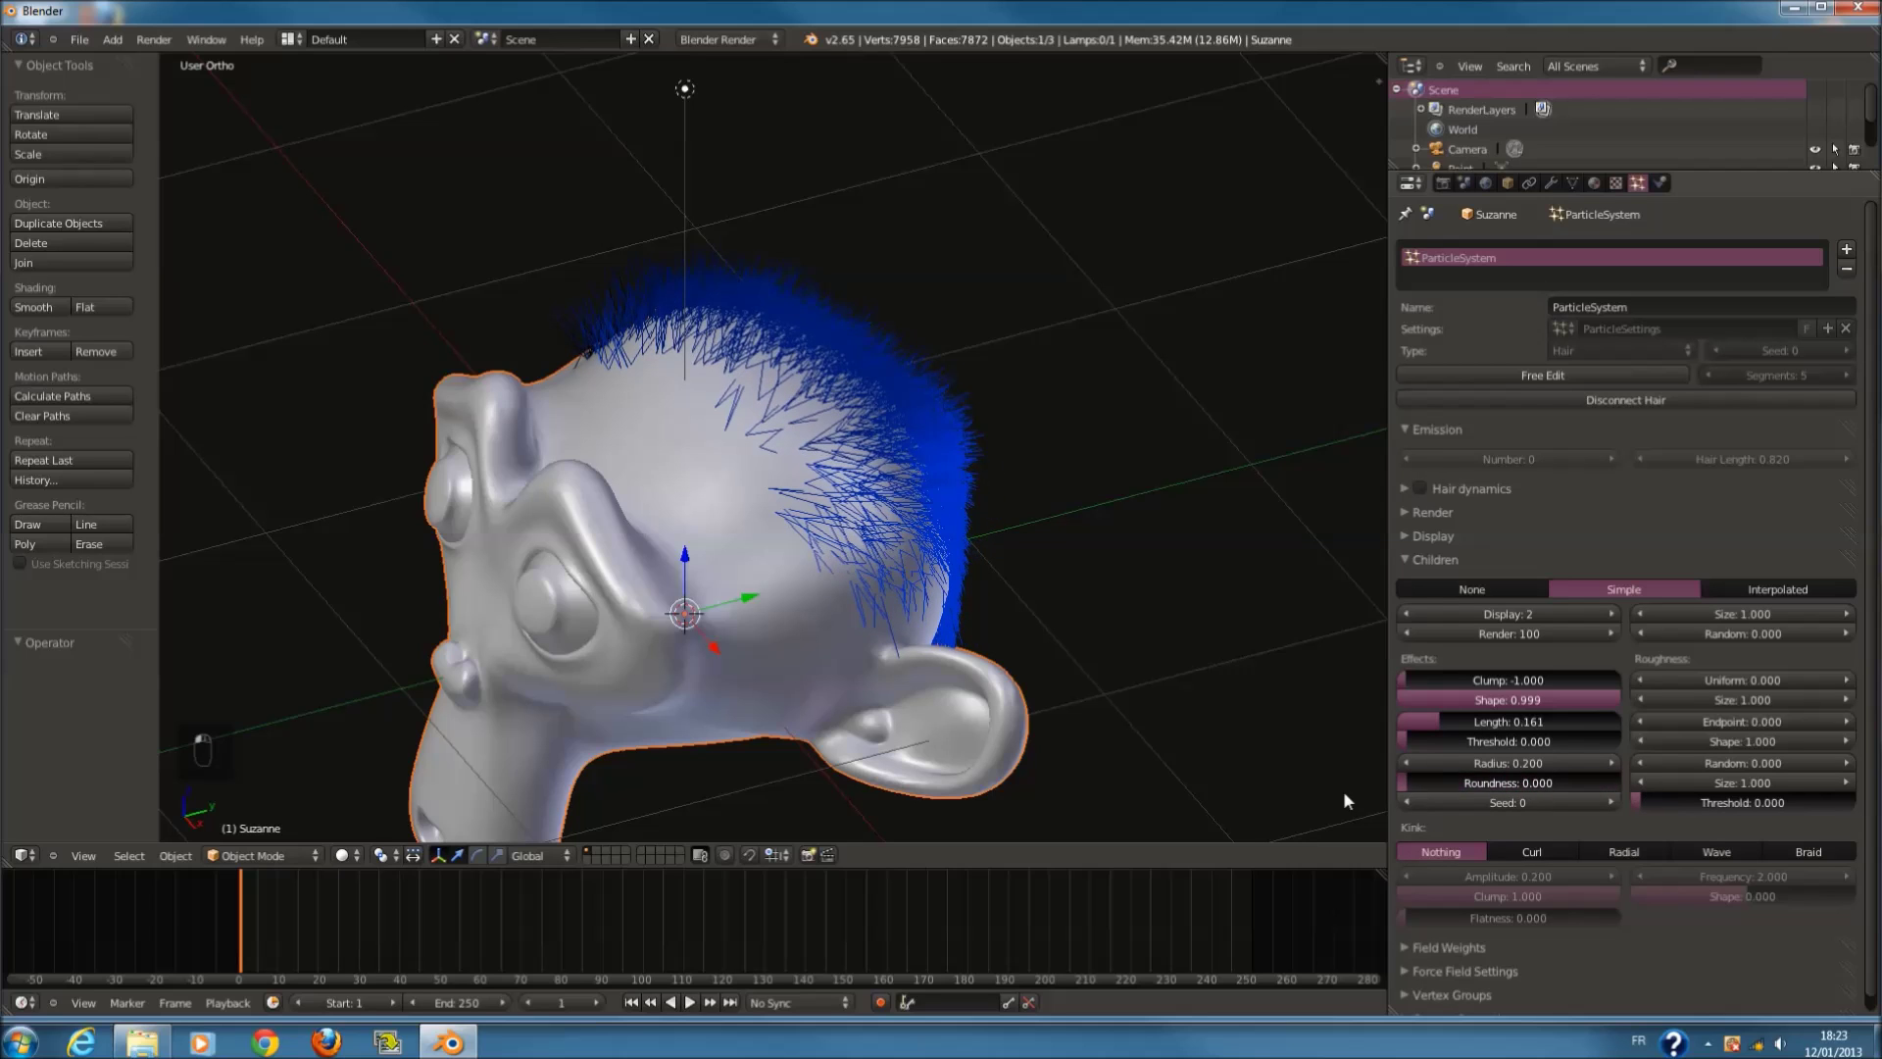
scroll(1022, 619, "up", 4)
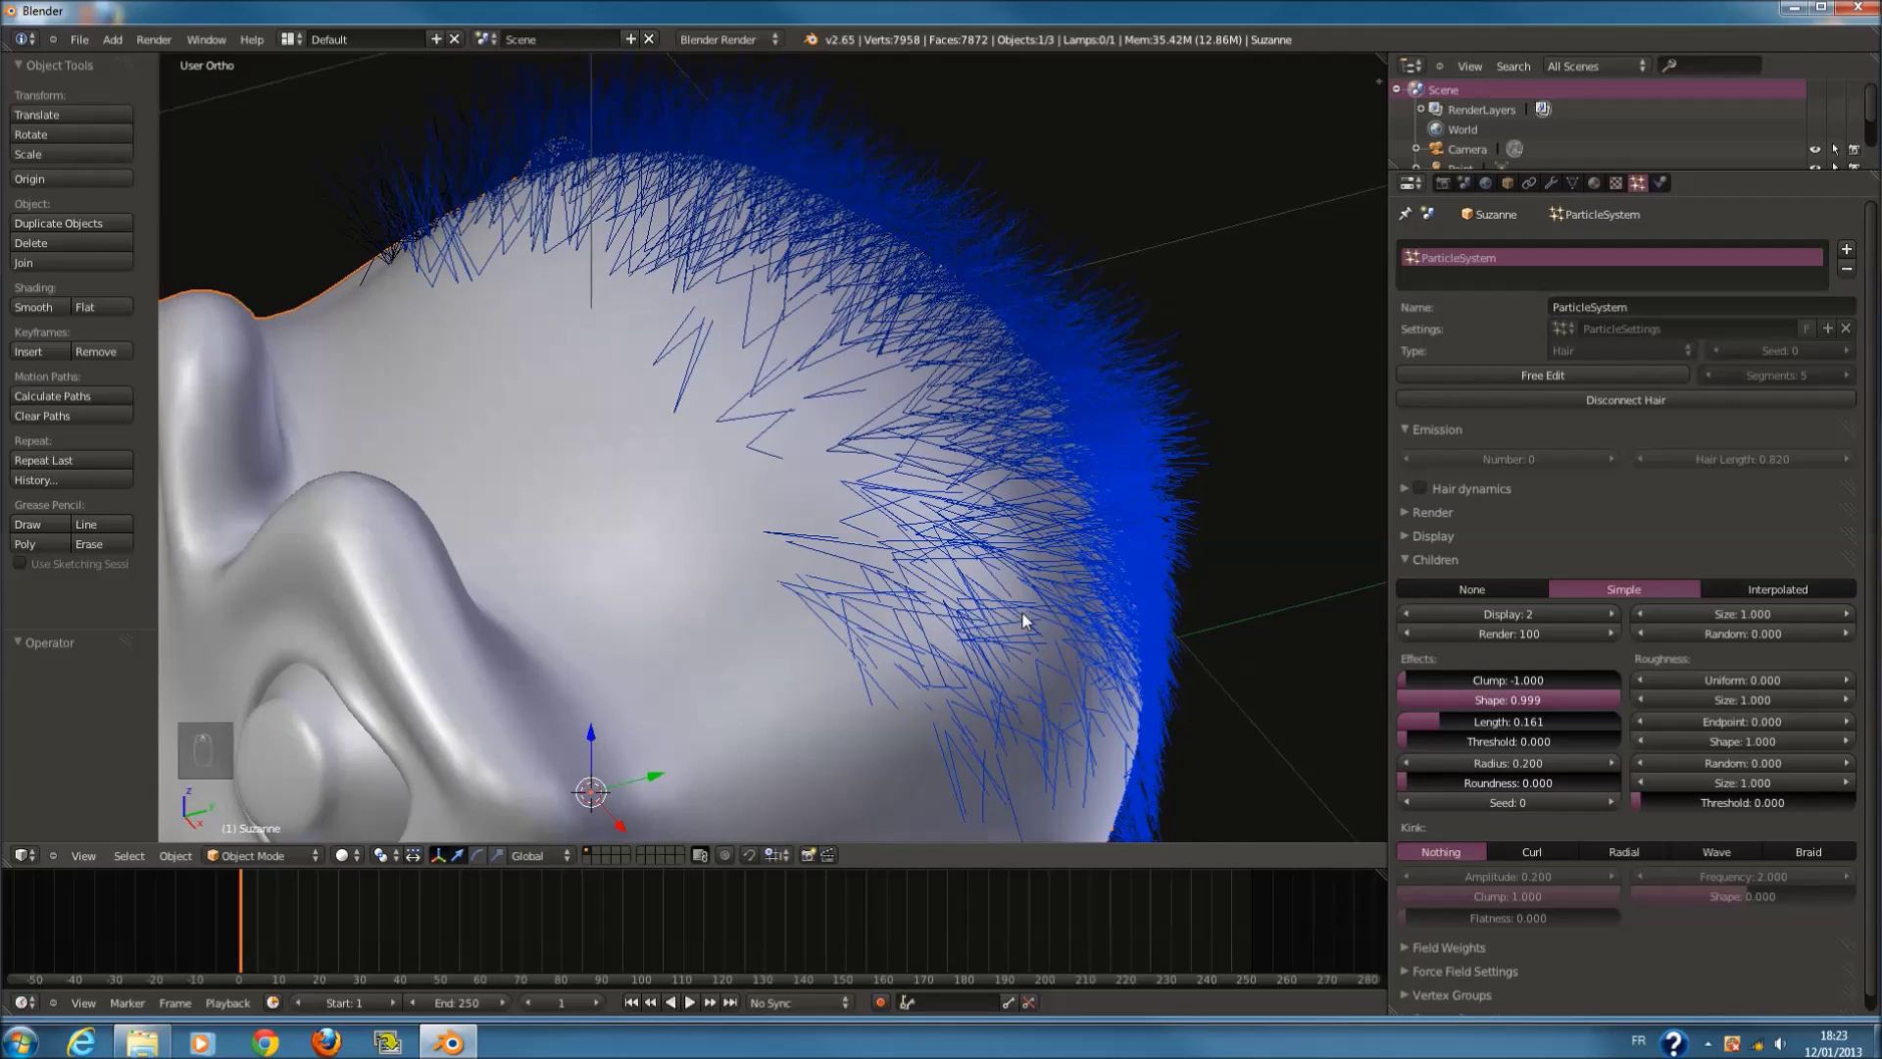
scroll(1022, 619, "down", 1)
left_click_drag(1426, 781, 1216, 810)
scroll(1079, 745, "down", 3)
middle_click_drag(1078, 745, 1032, 668)
left_click_drag(1445, 788, 1196, 792)
Step: Try other Seed values for the child hairs, reset the Seed to 0, and inspect the hair from several angles
left_click(1612, 802)
left_click(1608, 801)
left_click_drag(1468, 806, 1349, 806)
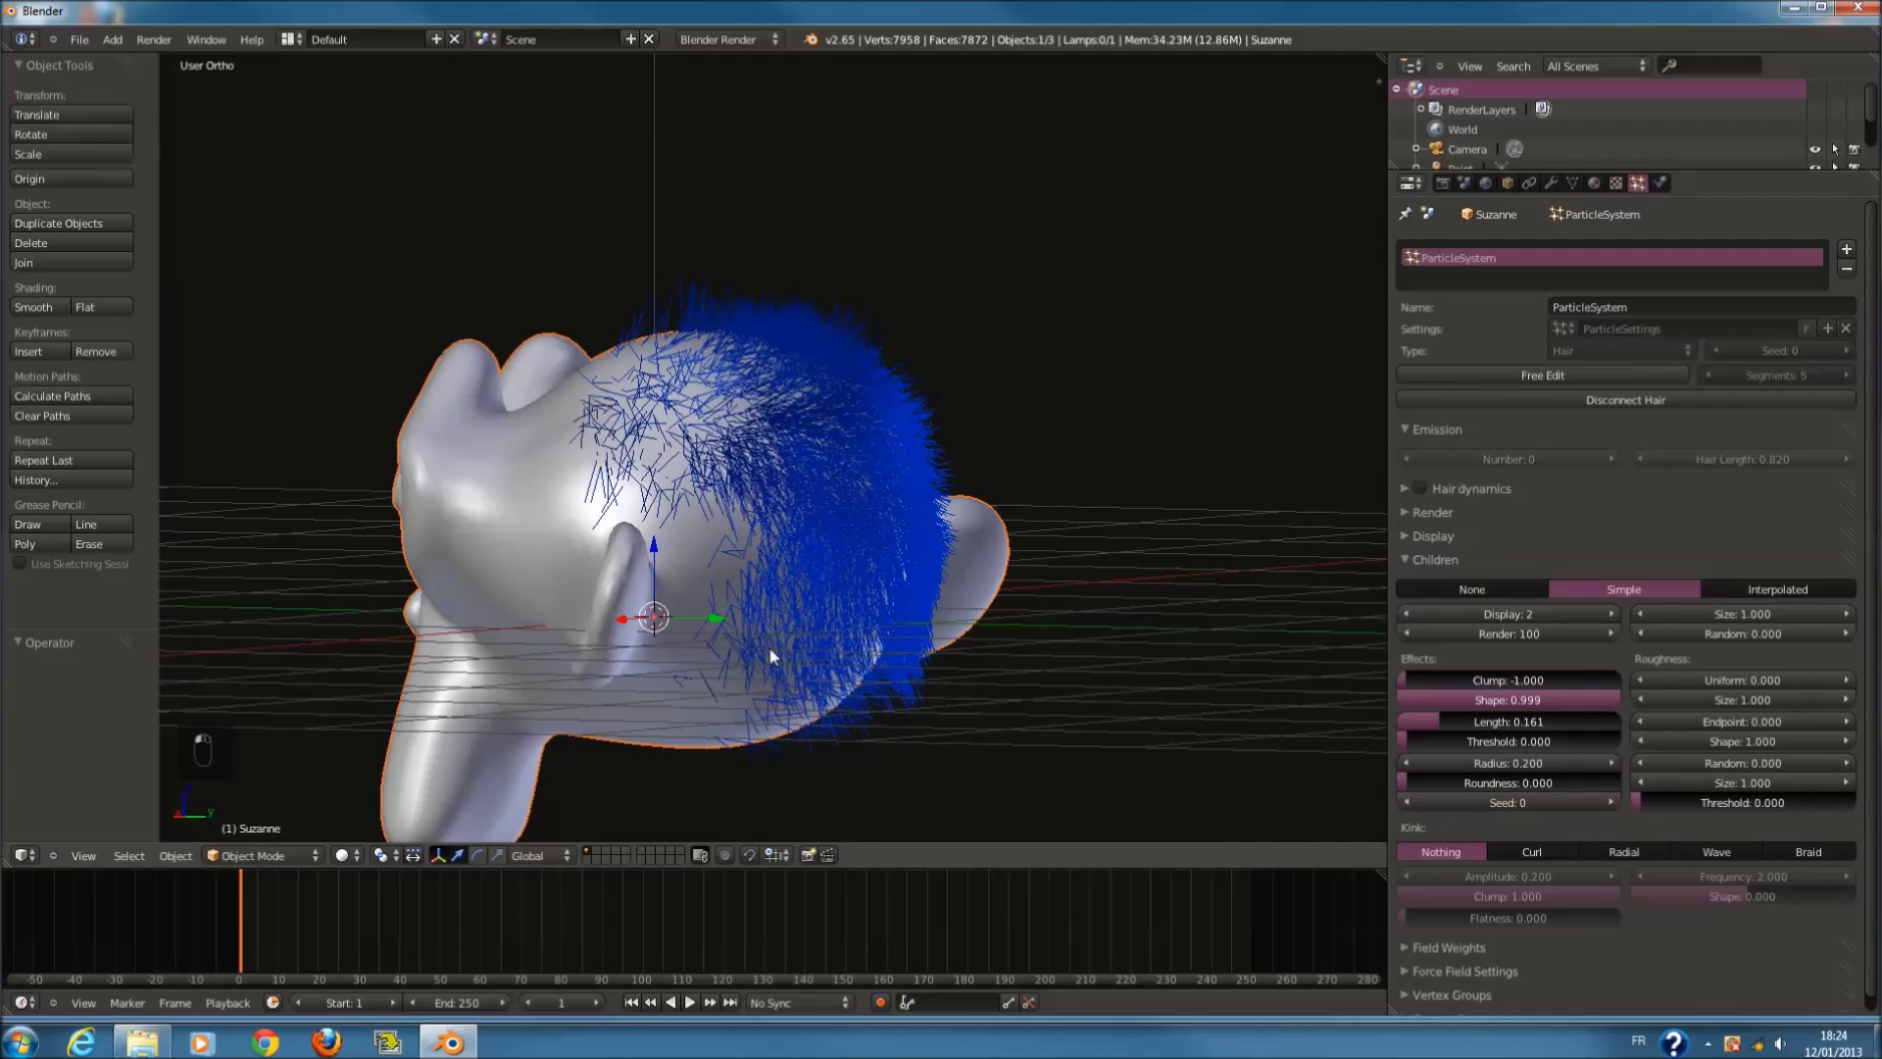
middle_click_drag(769, 645, 689, 581)
middle_click_drag(721, 505, 850, 549)
scroll(850, 549, "up", 3)
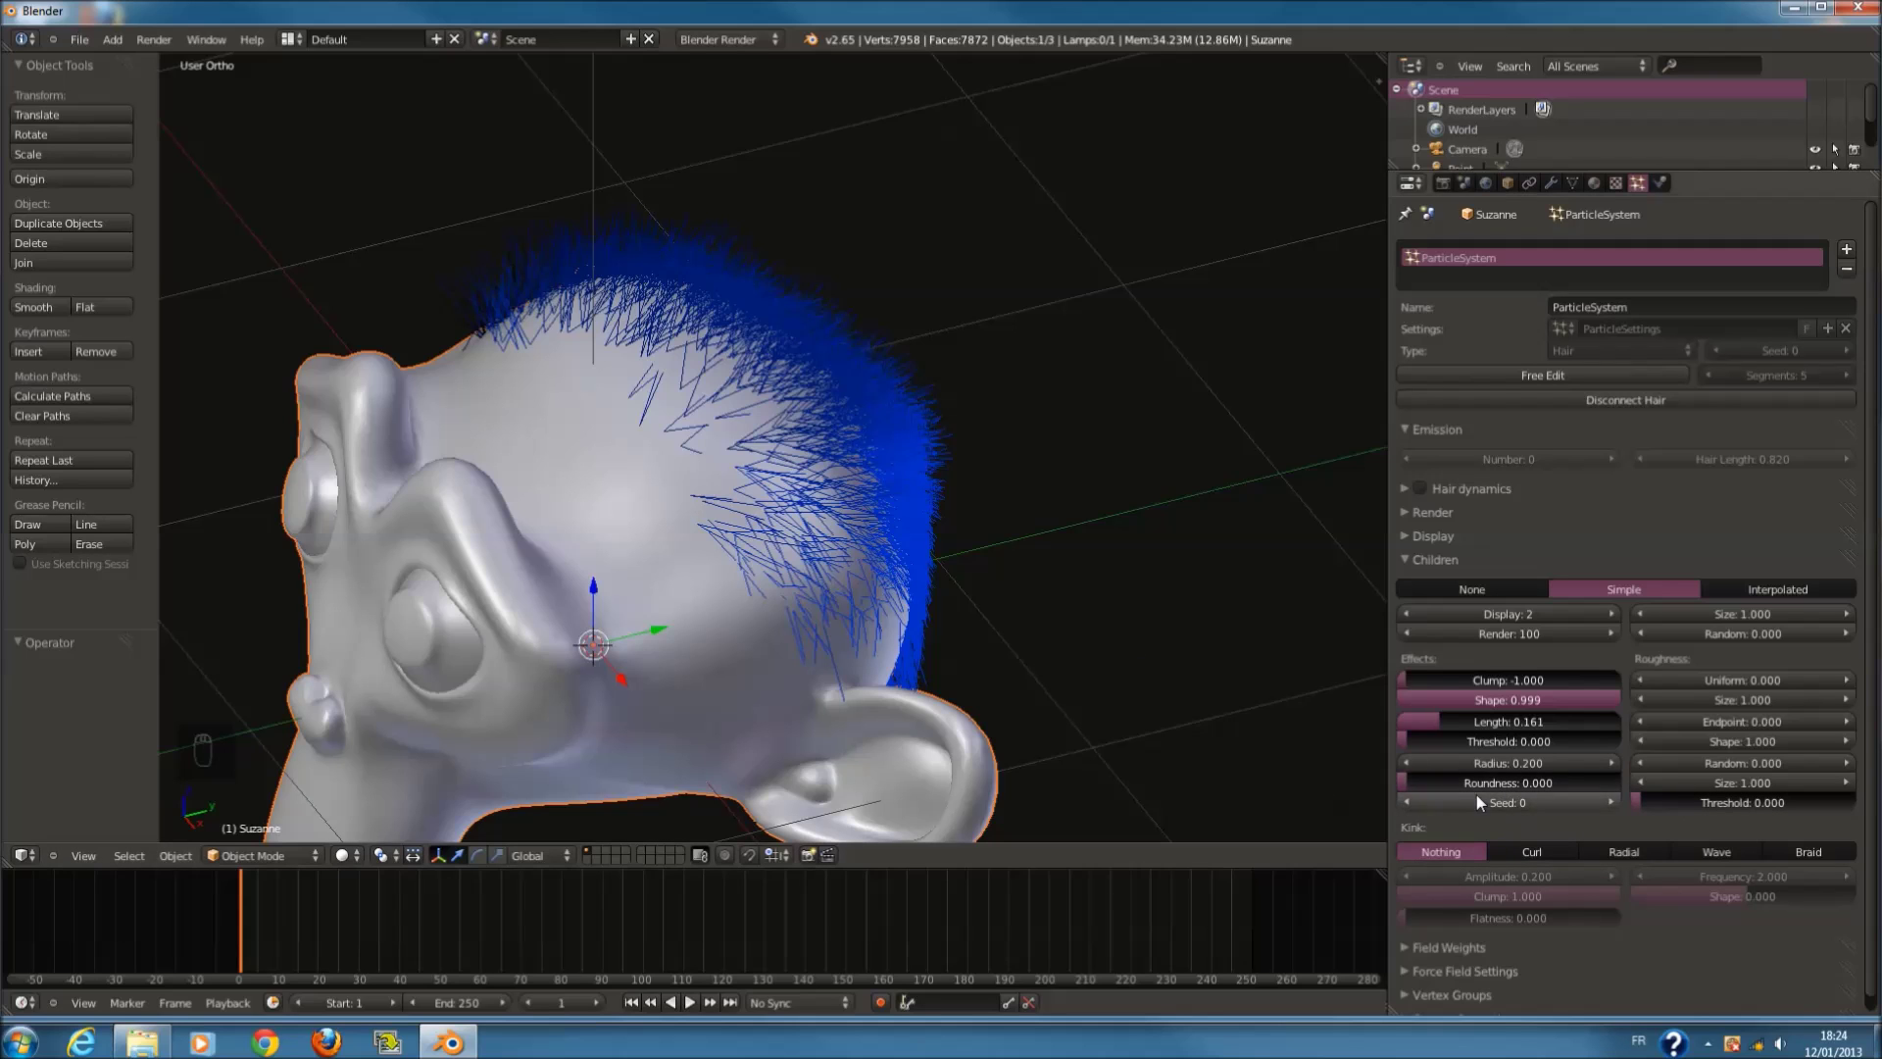
middle_click_drag(908, 539, 784, 387)
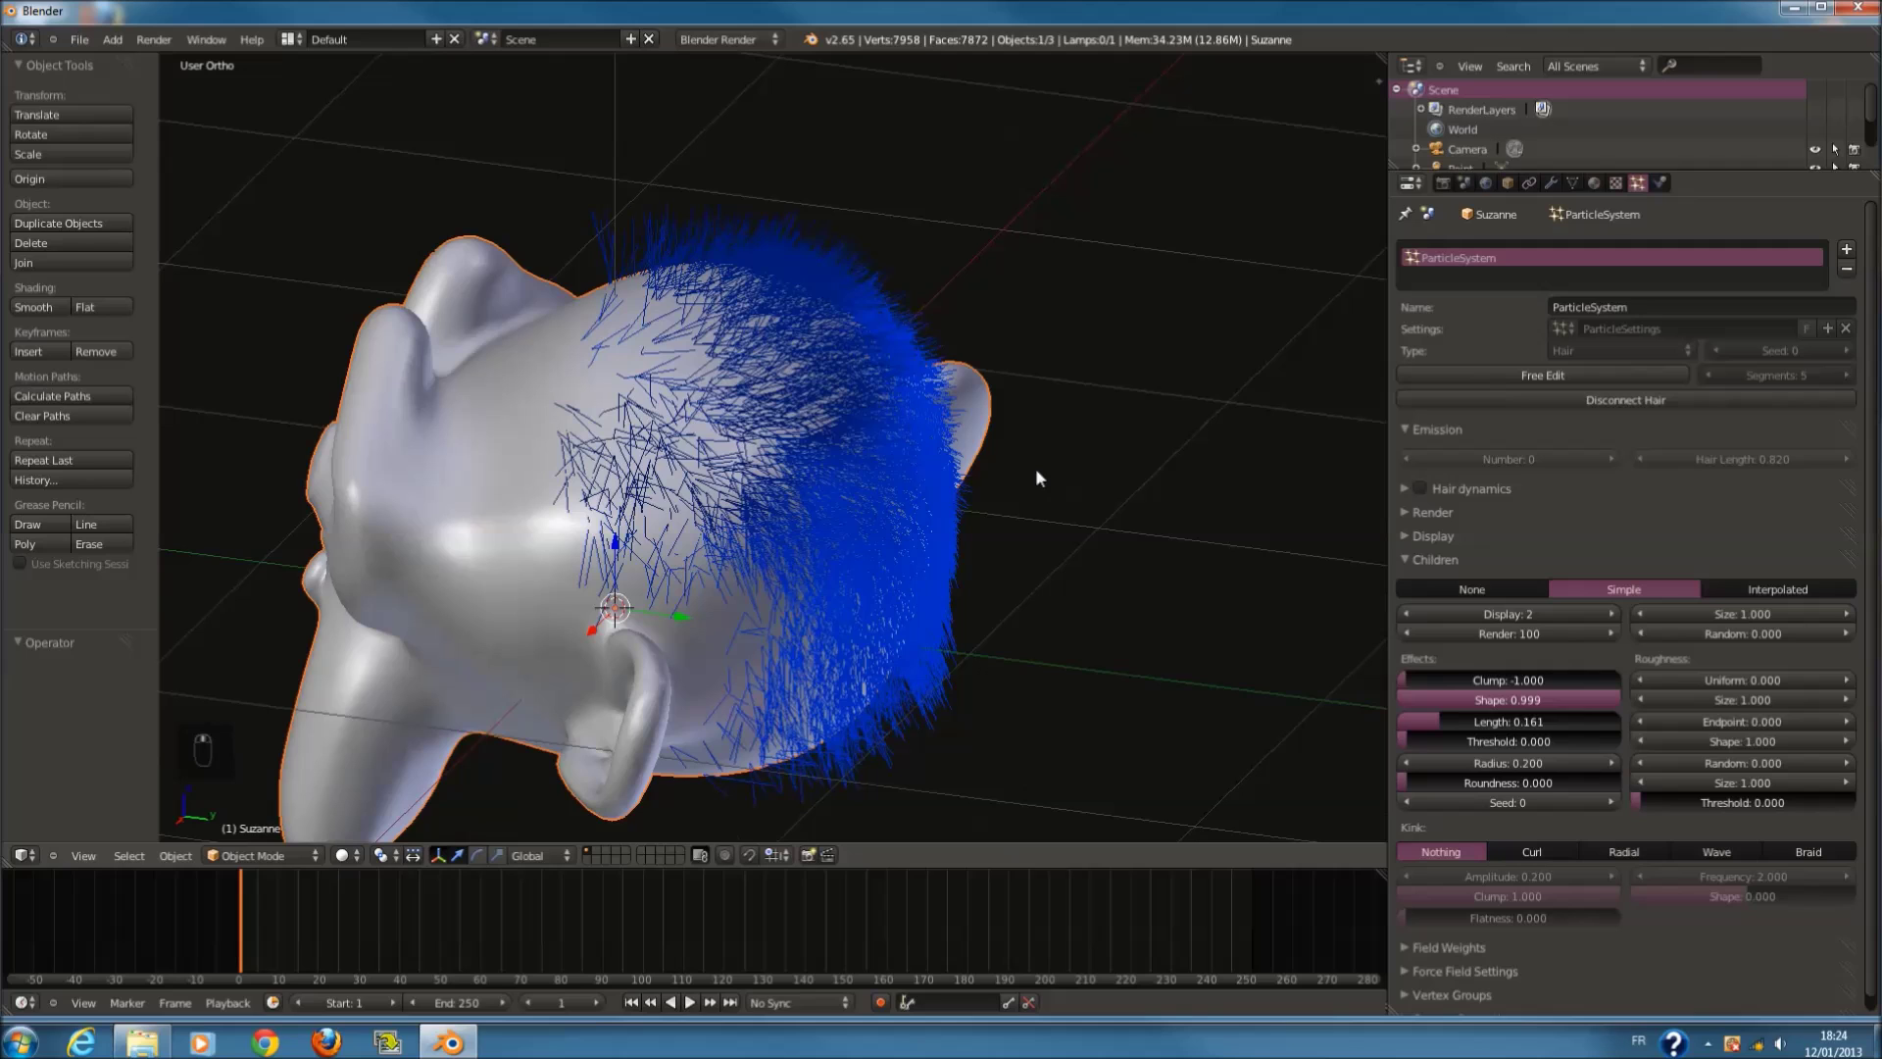
scroll(1755, 738, "down", 1)
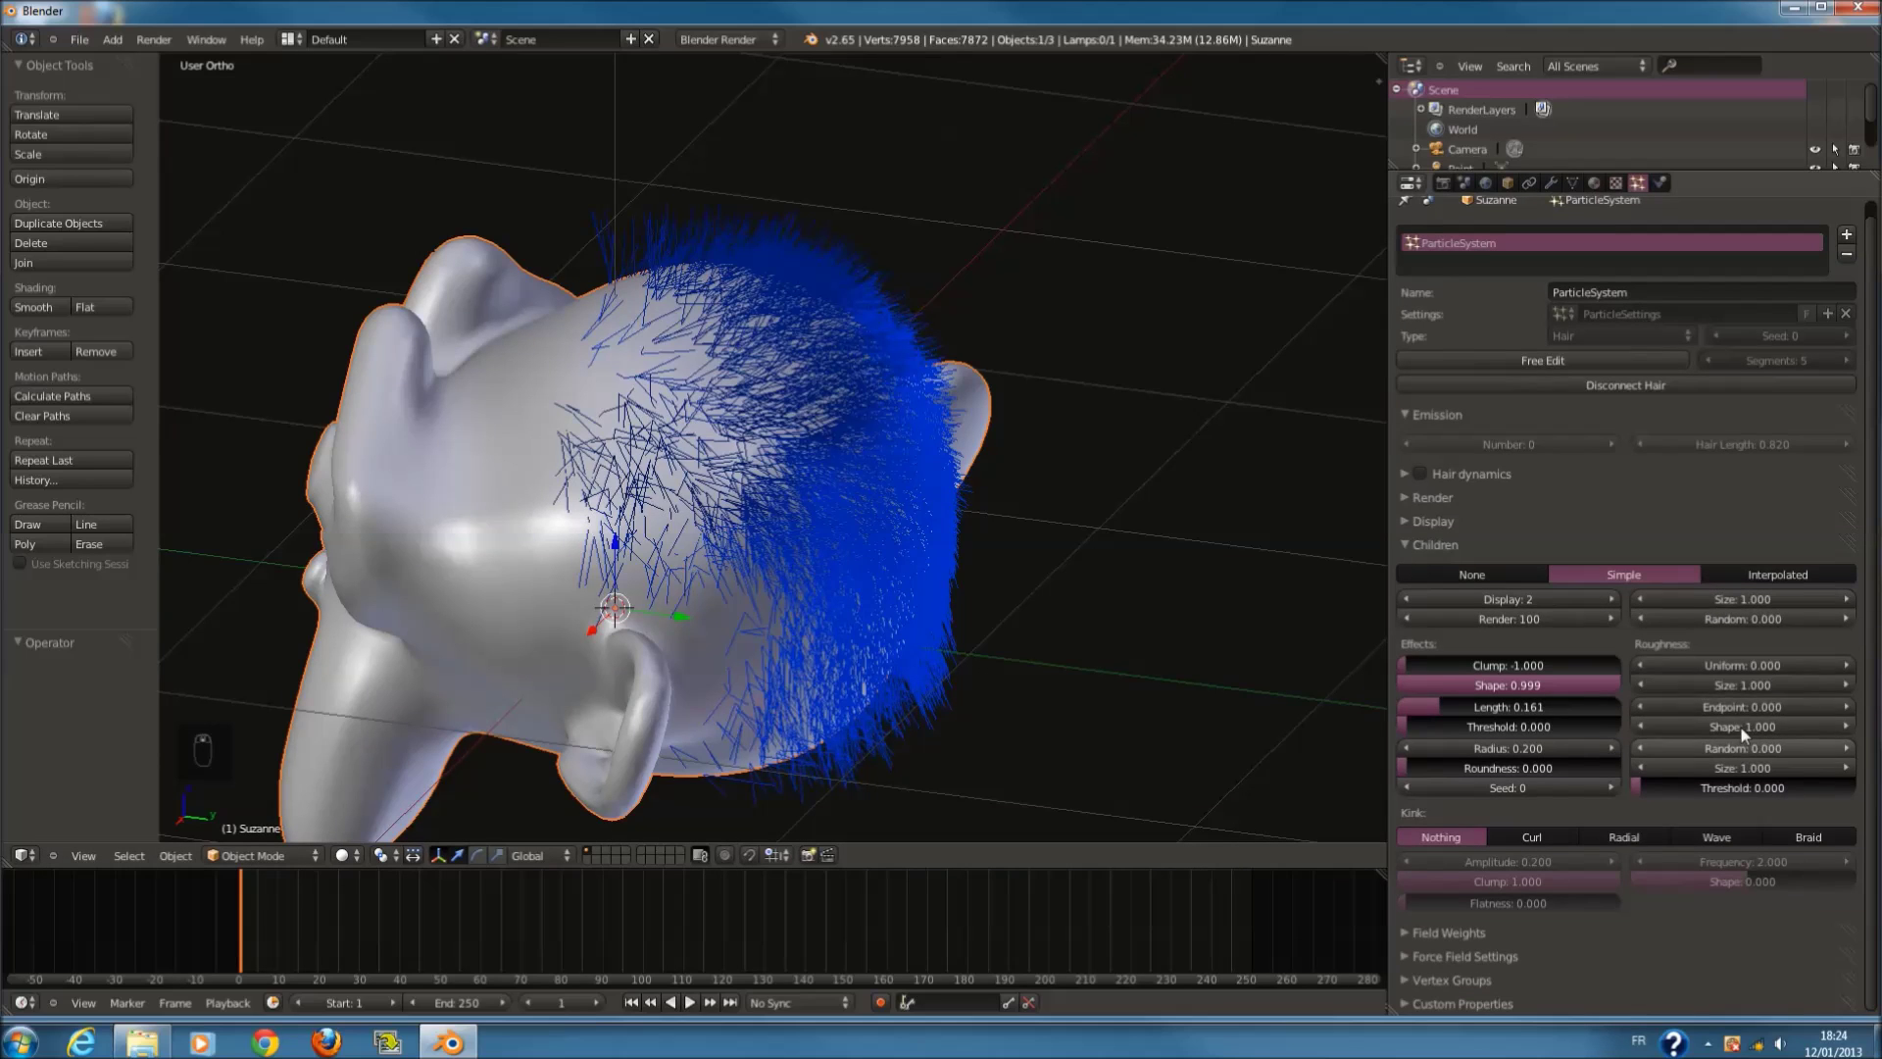
Step: Try a Uniform roughness of 4.660 on the child hairs, then undo it
mouse_move(1755, 670)
left_mouse_down()
mouse_move(1666, 662)
mouse_move(1804, 663)
mouse_move(1735, 662)
left_mouse_up()
middle_click_drag(1116, 621, 919, 444)
middle_click_drag(774, 548, 870, 555, "ctrl")
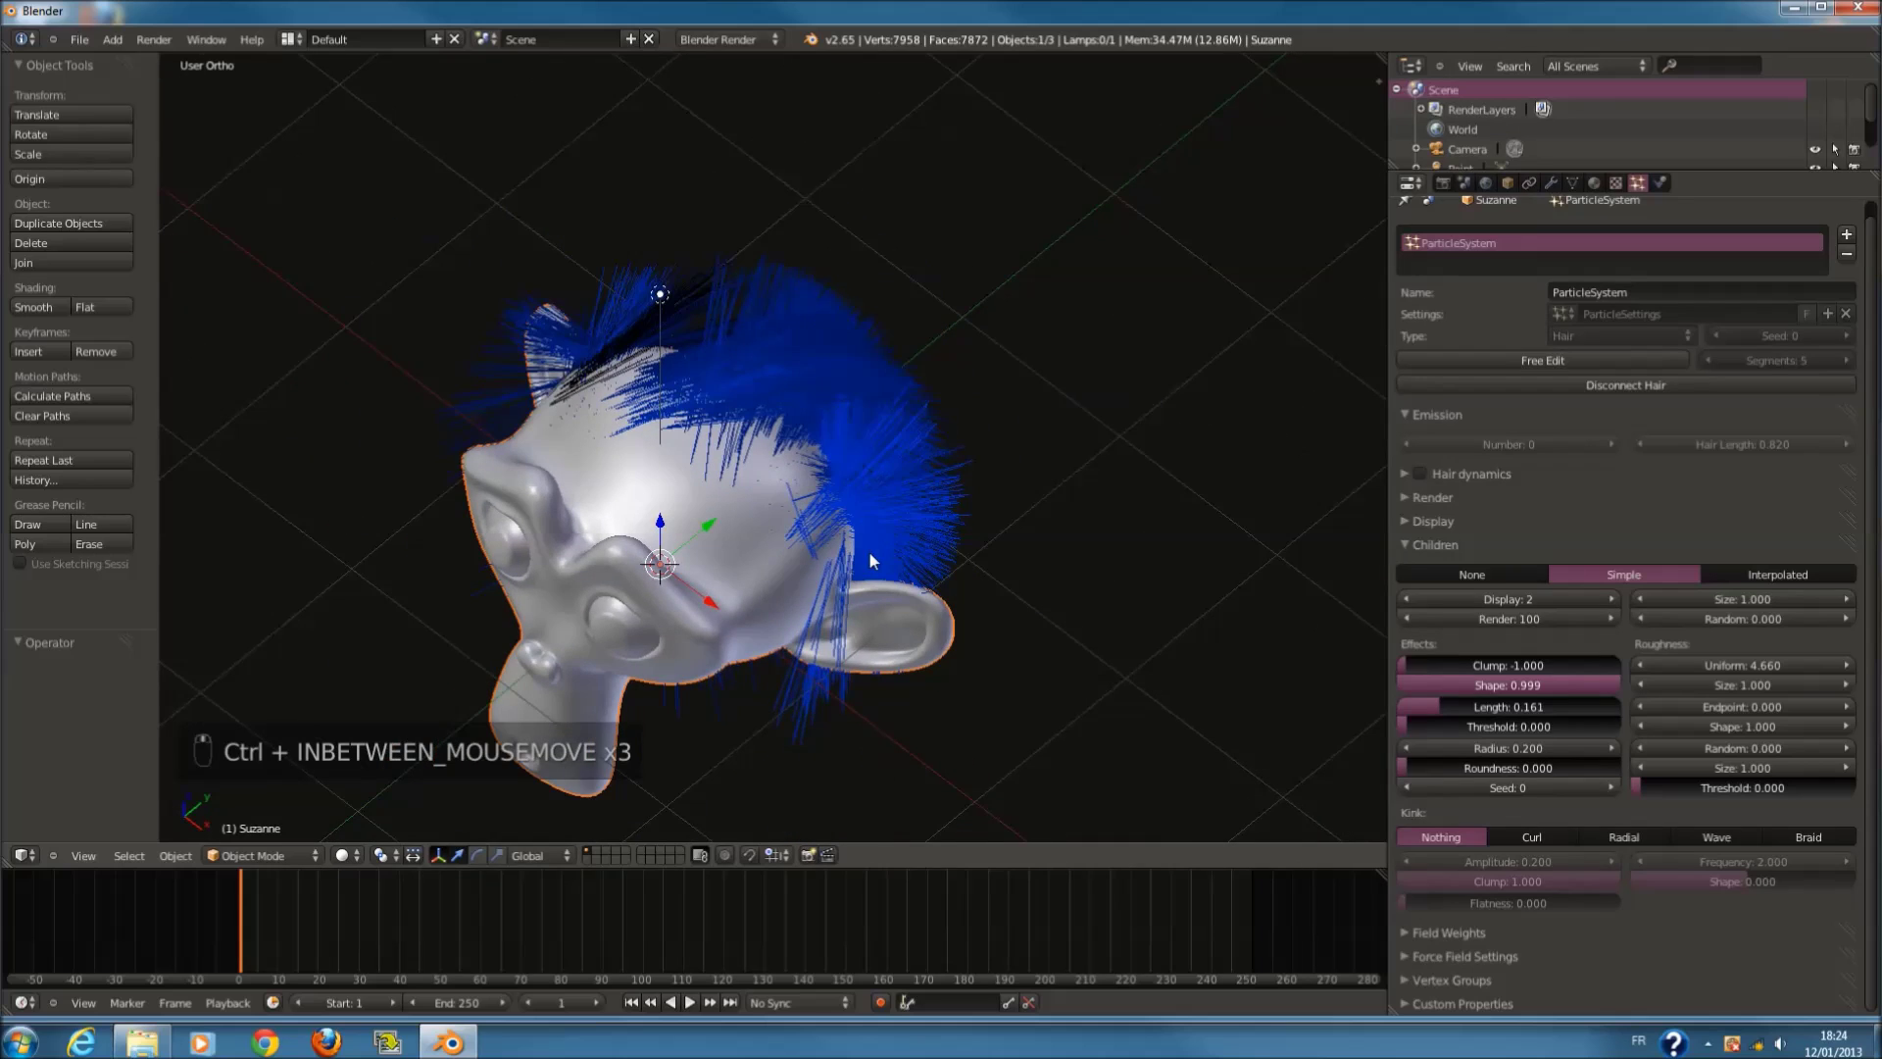
key("ctrl+z")
middle_click_drag(907, 569, 962, 575)
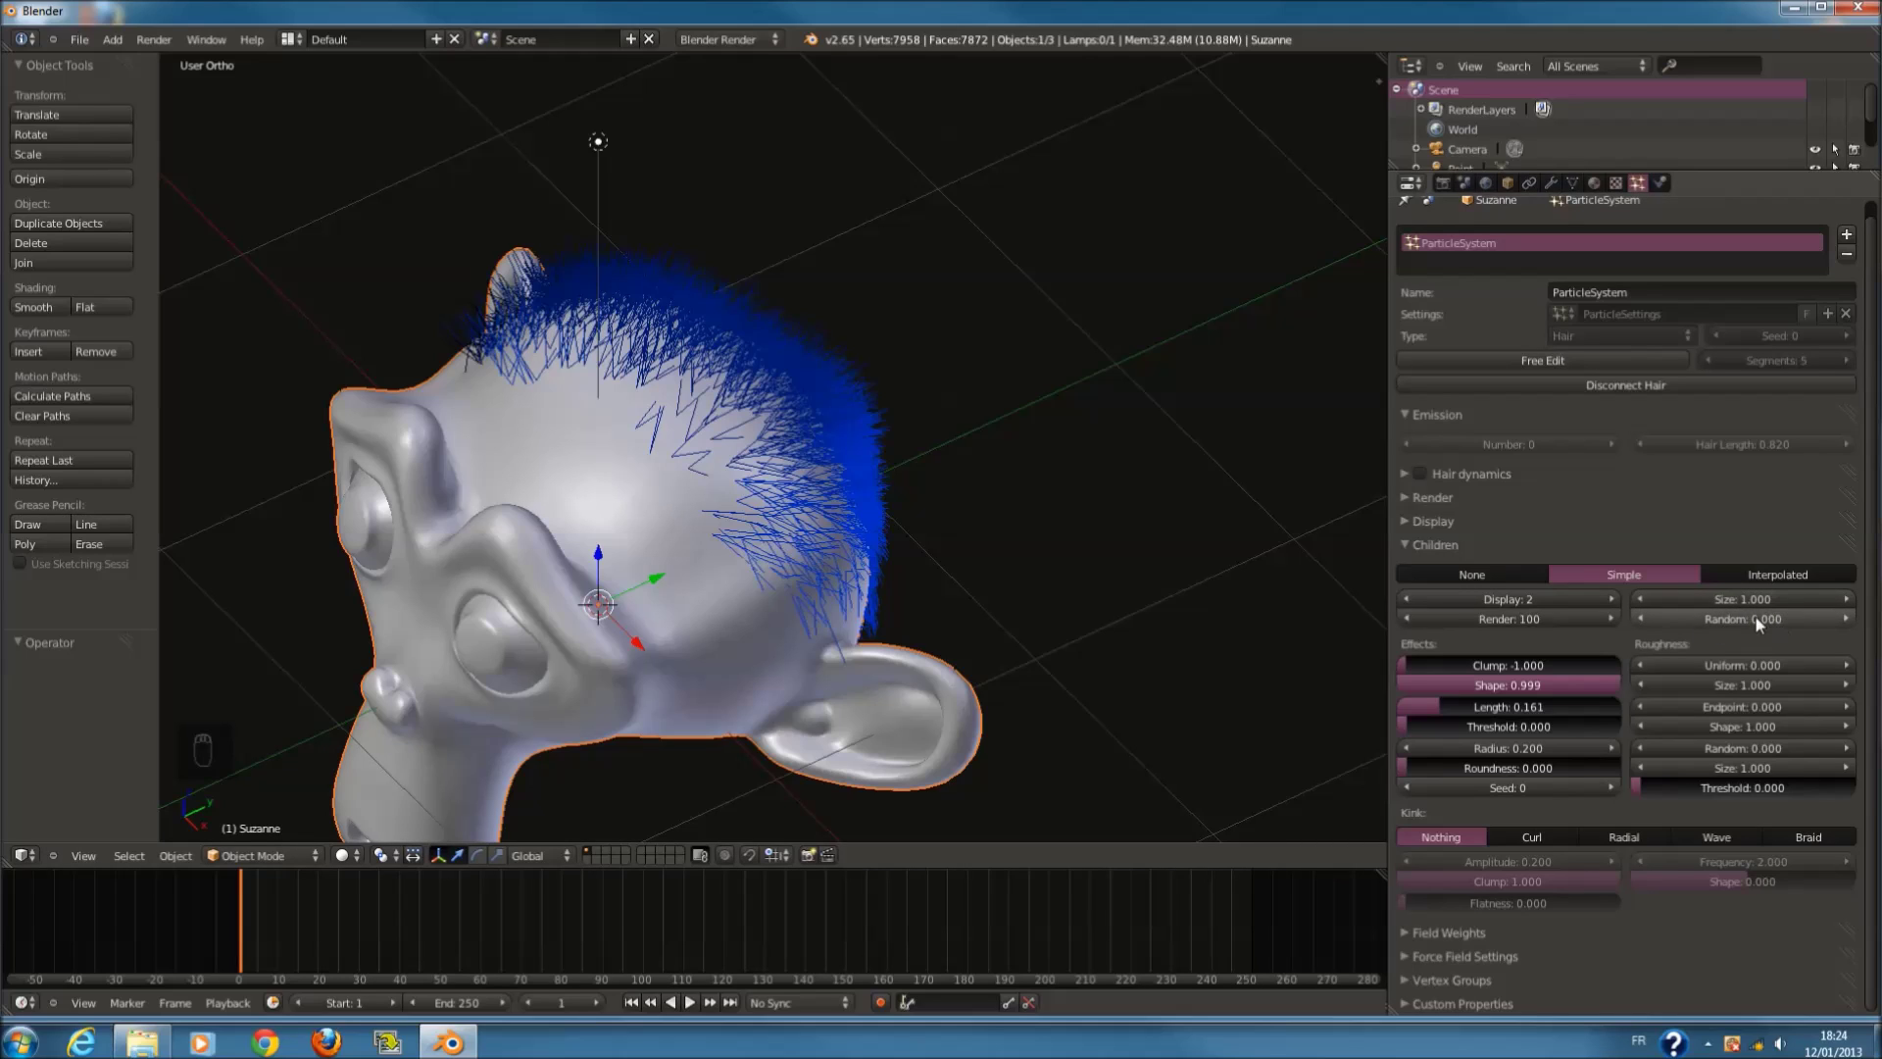
Step: Try the children's Random setting and a Size of 37.179, then undo back to Seed 1
mouse_move(1815, 616)
left_mouse_down()
mouse_move(1863, 599)
mouse_move(1780, 620)
left_mouse_up()
left_click_drag(1662, 608, 1573, 602)
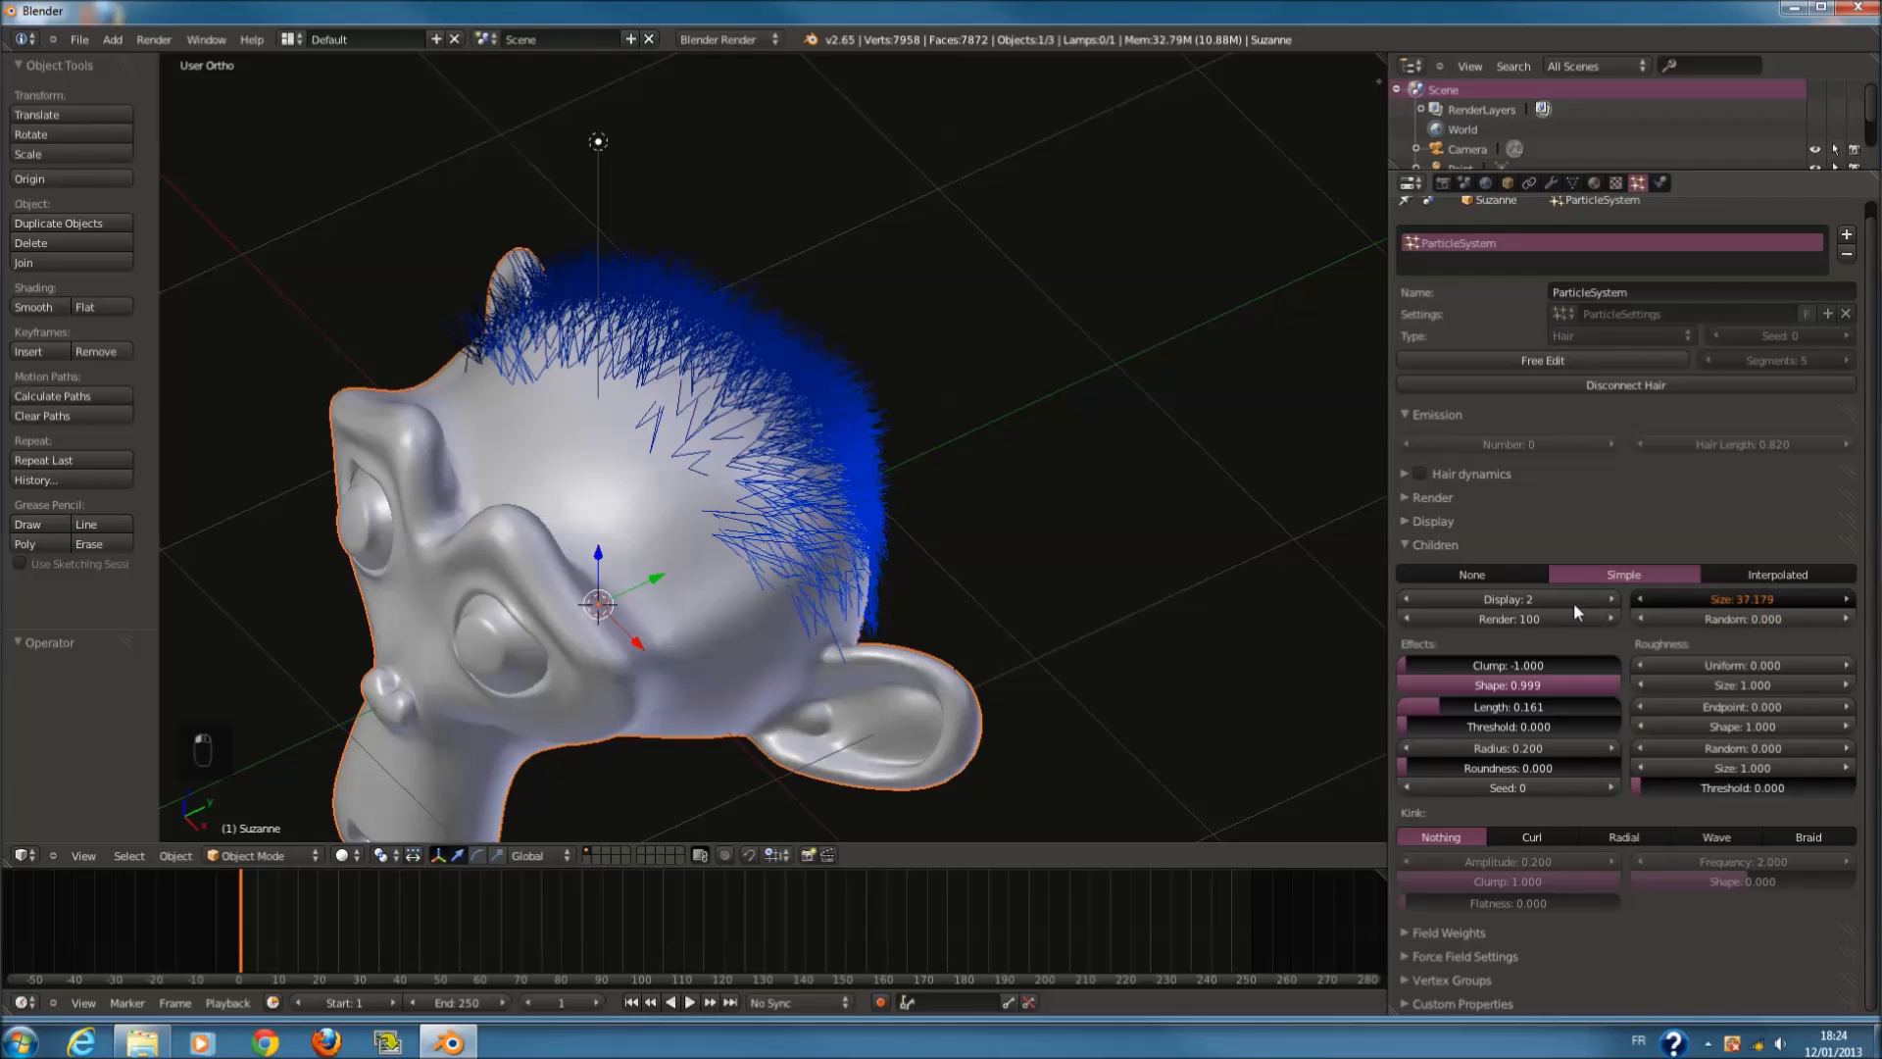
key("ctrl+z")
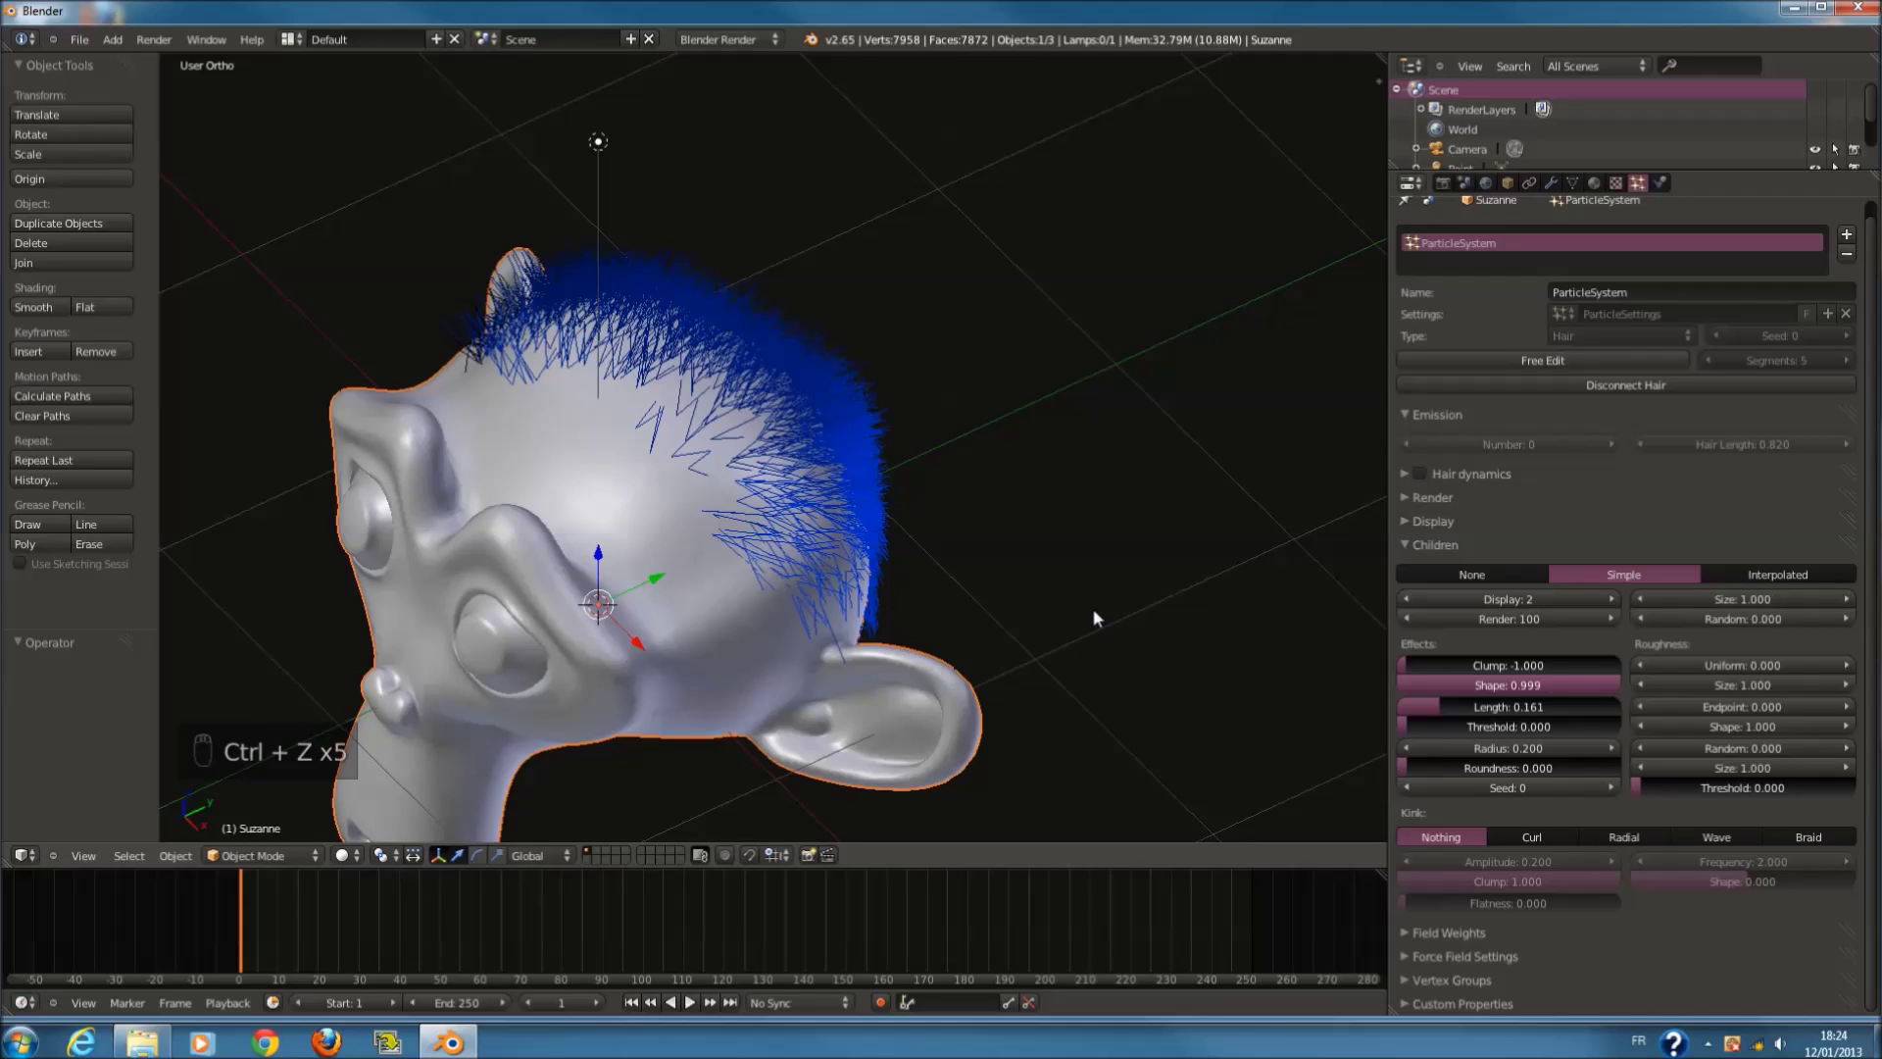
key("ctrl+z")
key("ctrl+z")
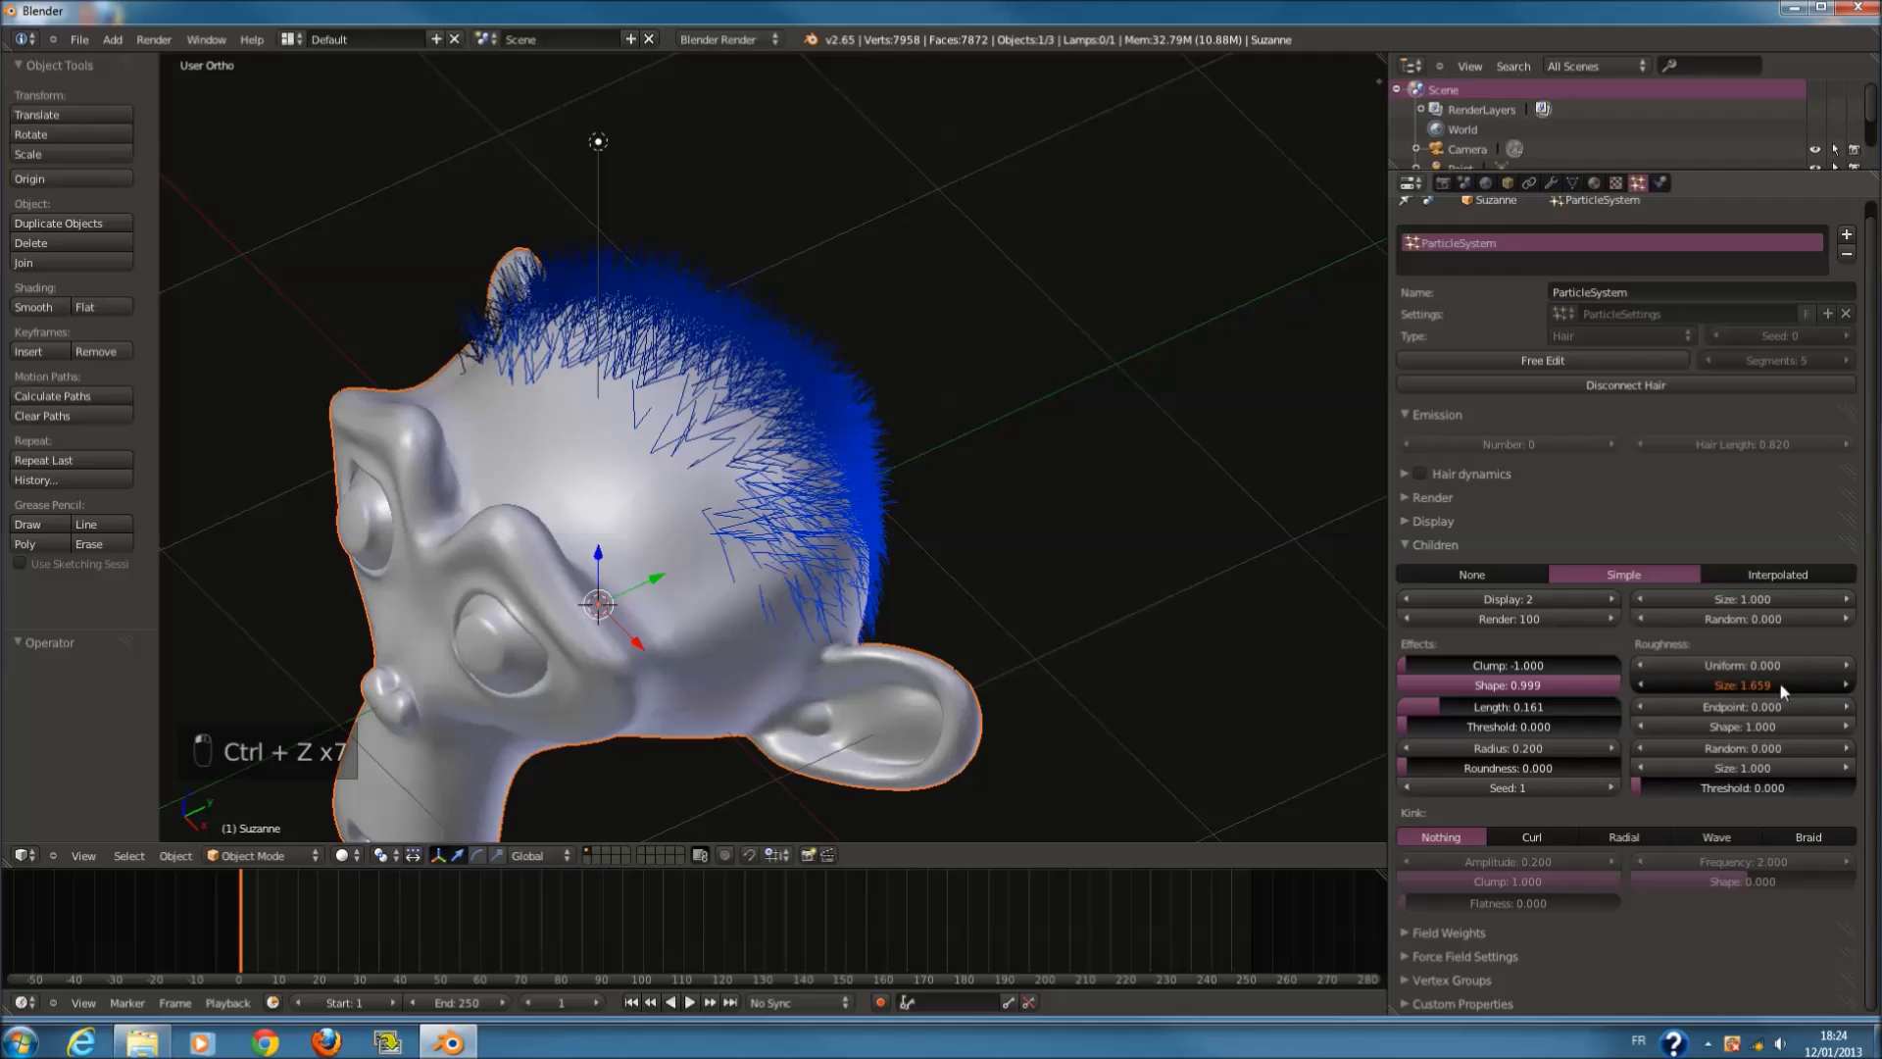
Step: Set the children's Uniform roughness to 1.000 with its Size at 1.000
left_click_drag(1725, 691, 1853, 666)
key("Return")
middle_click_drag(1029, 568, 941, 588)
left_click(1705, 666)
type("1")
key("Return")
middle_click_drag(1304, 618, 1486, 636)
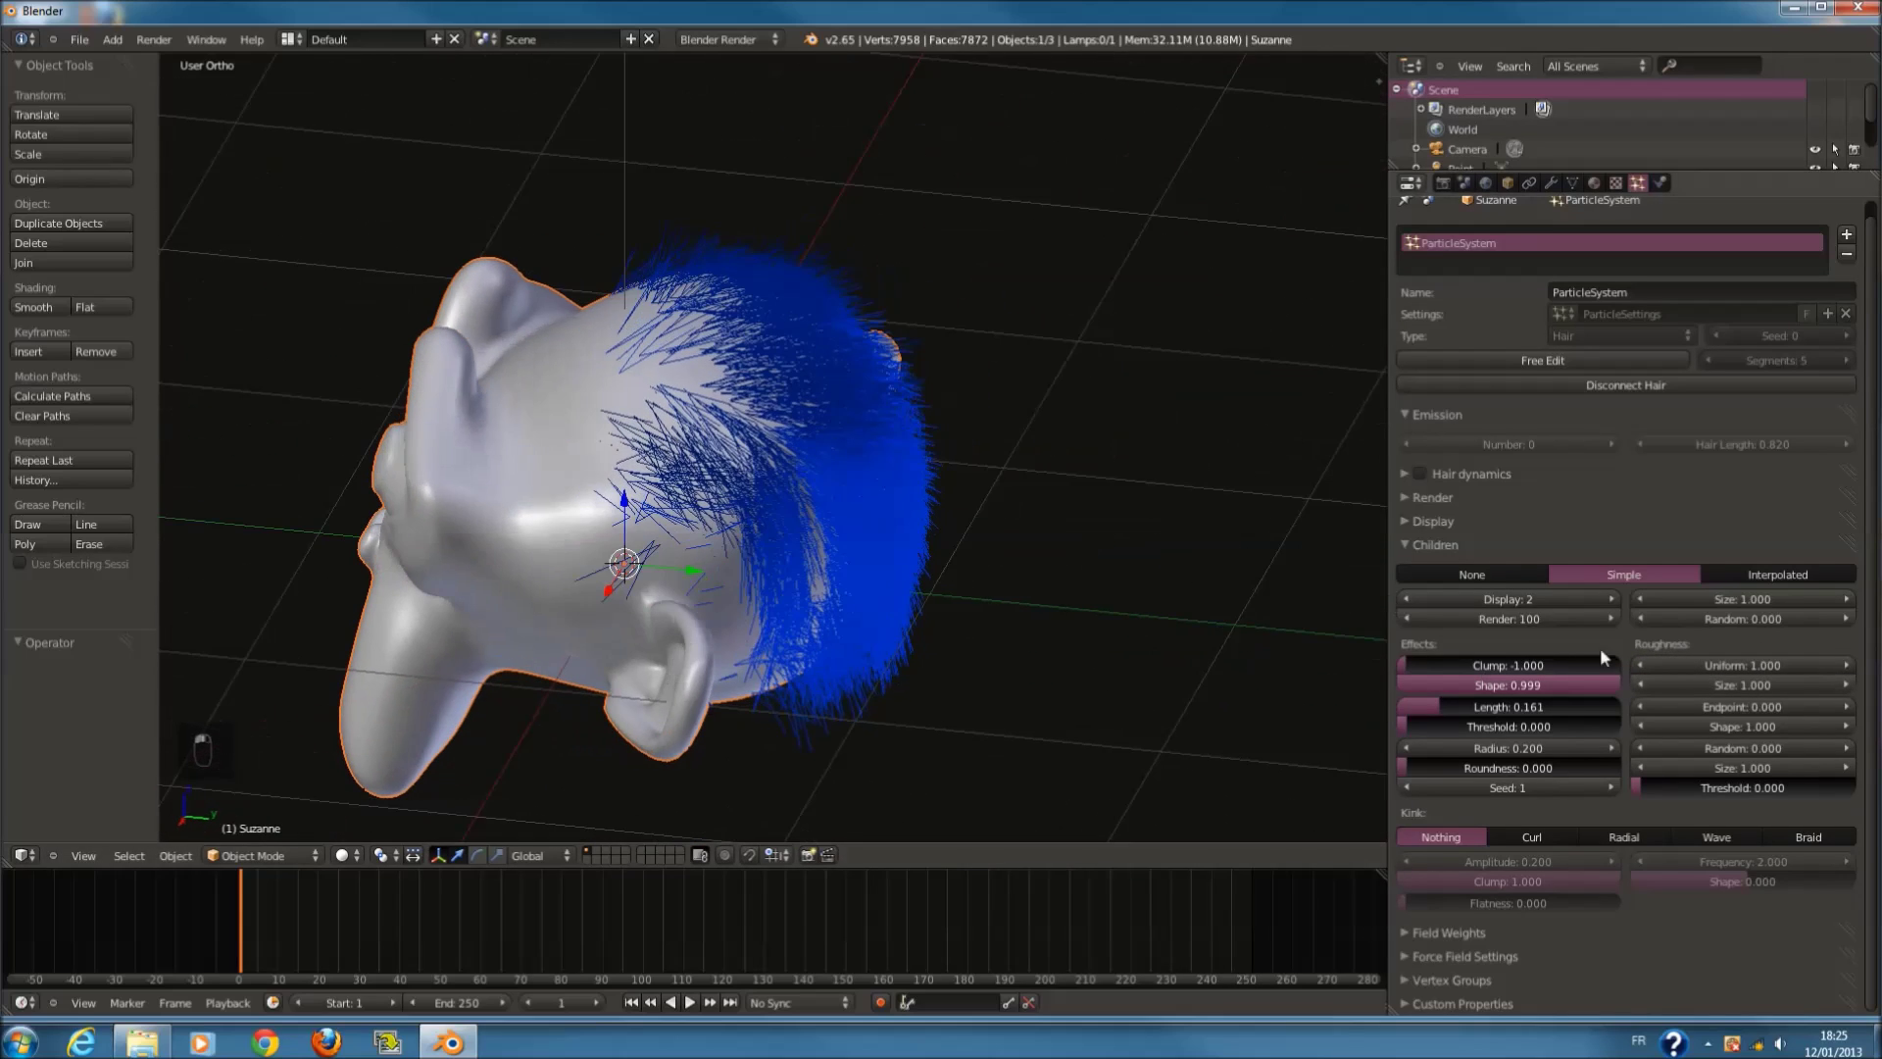
Step: Try an Endpoint roughness of 2.880 on the child hairs, then set it to 1.000
left_click_drag(1743, 706, 1794, 707)
middle_click_drag(914, 600, 833, 558)
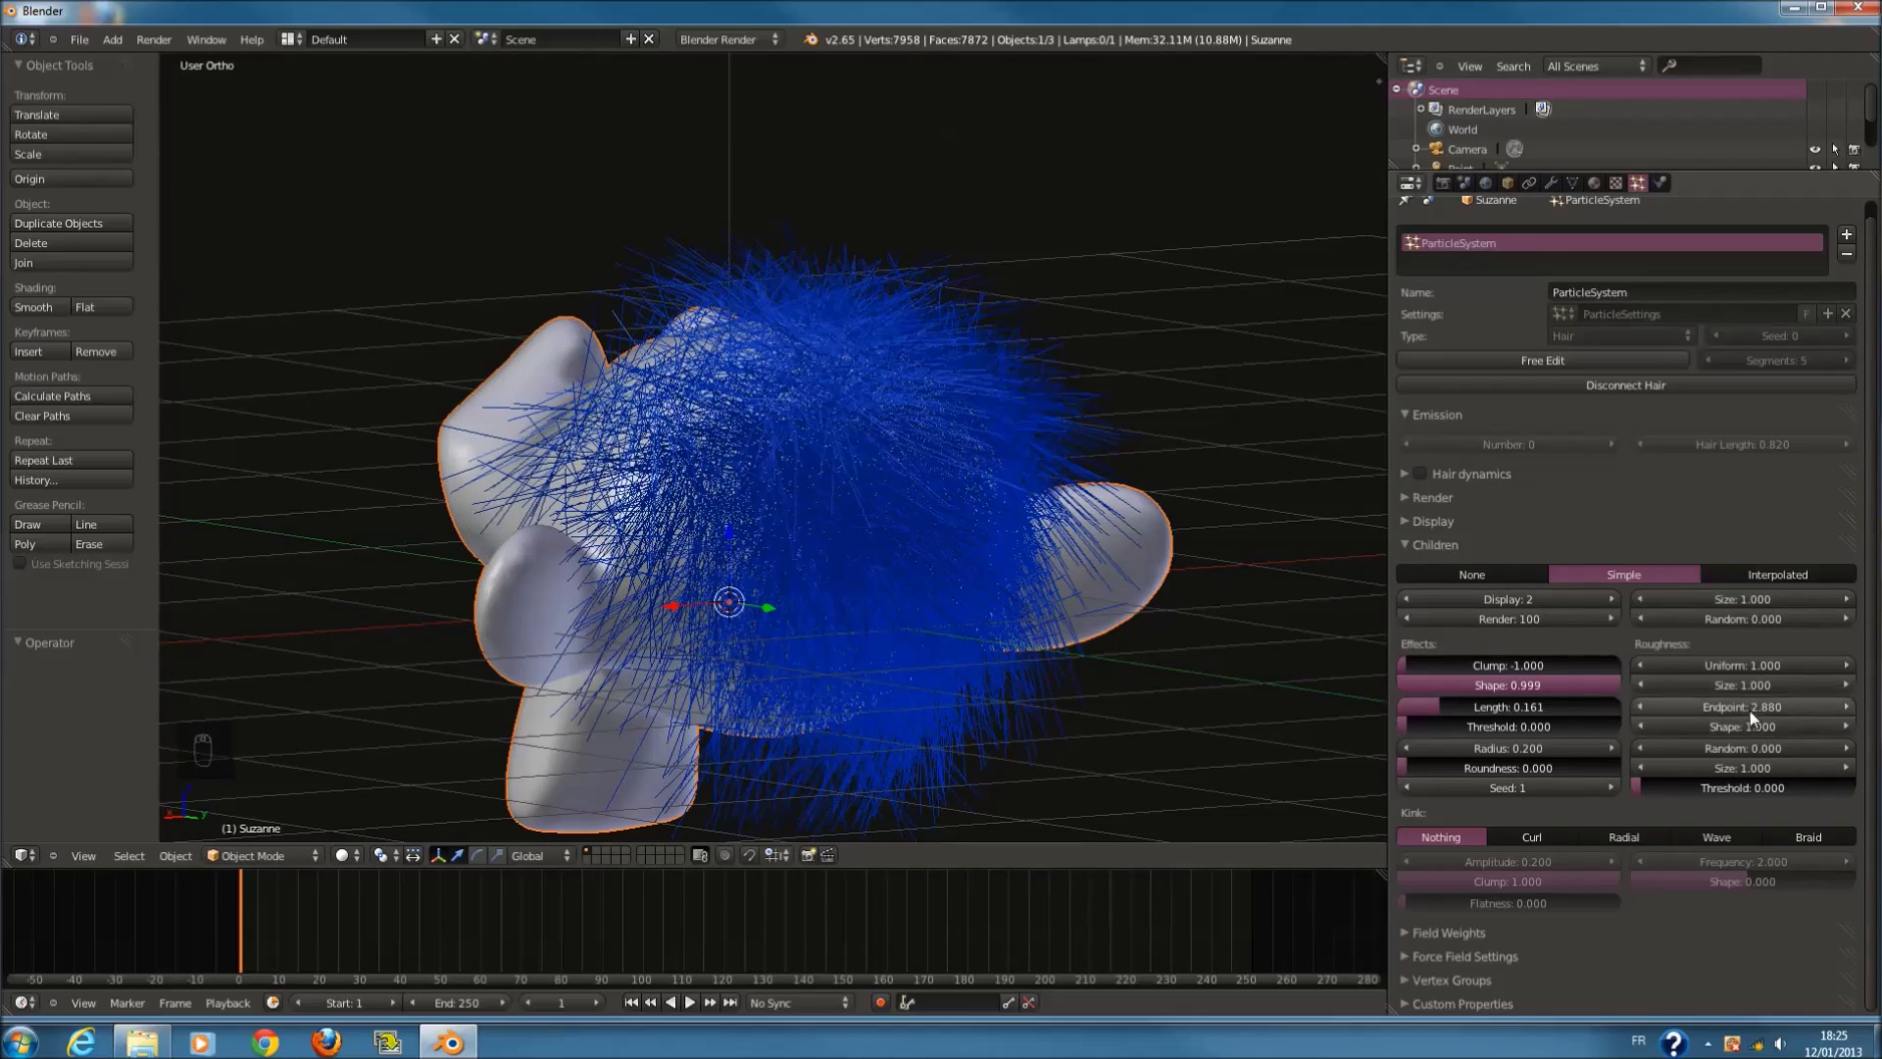
key("Return")
left_click_drag(1750, 727, 1822, 732)
type("1")
key("Return")
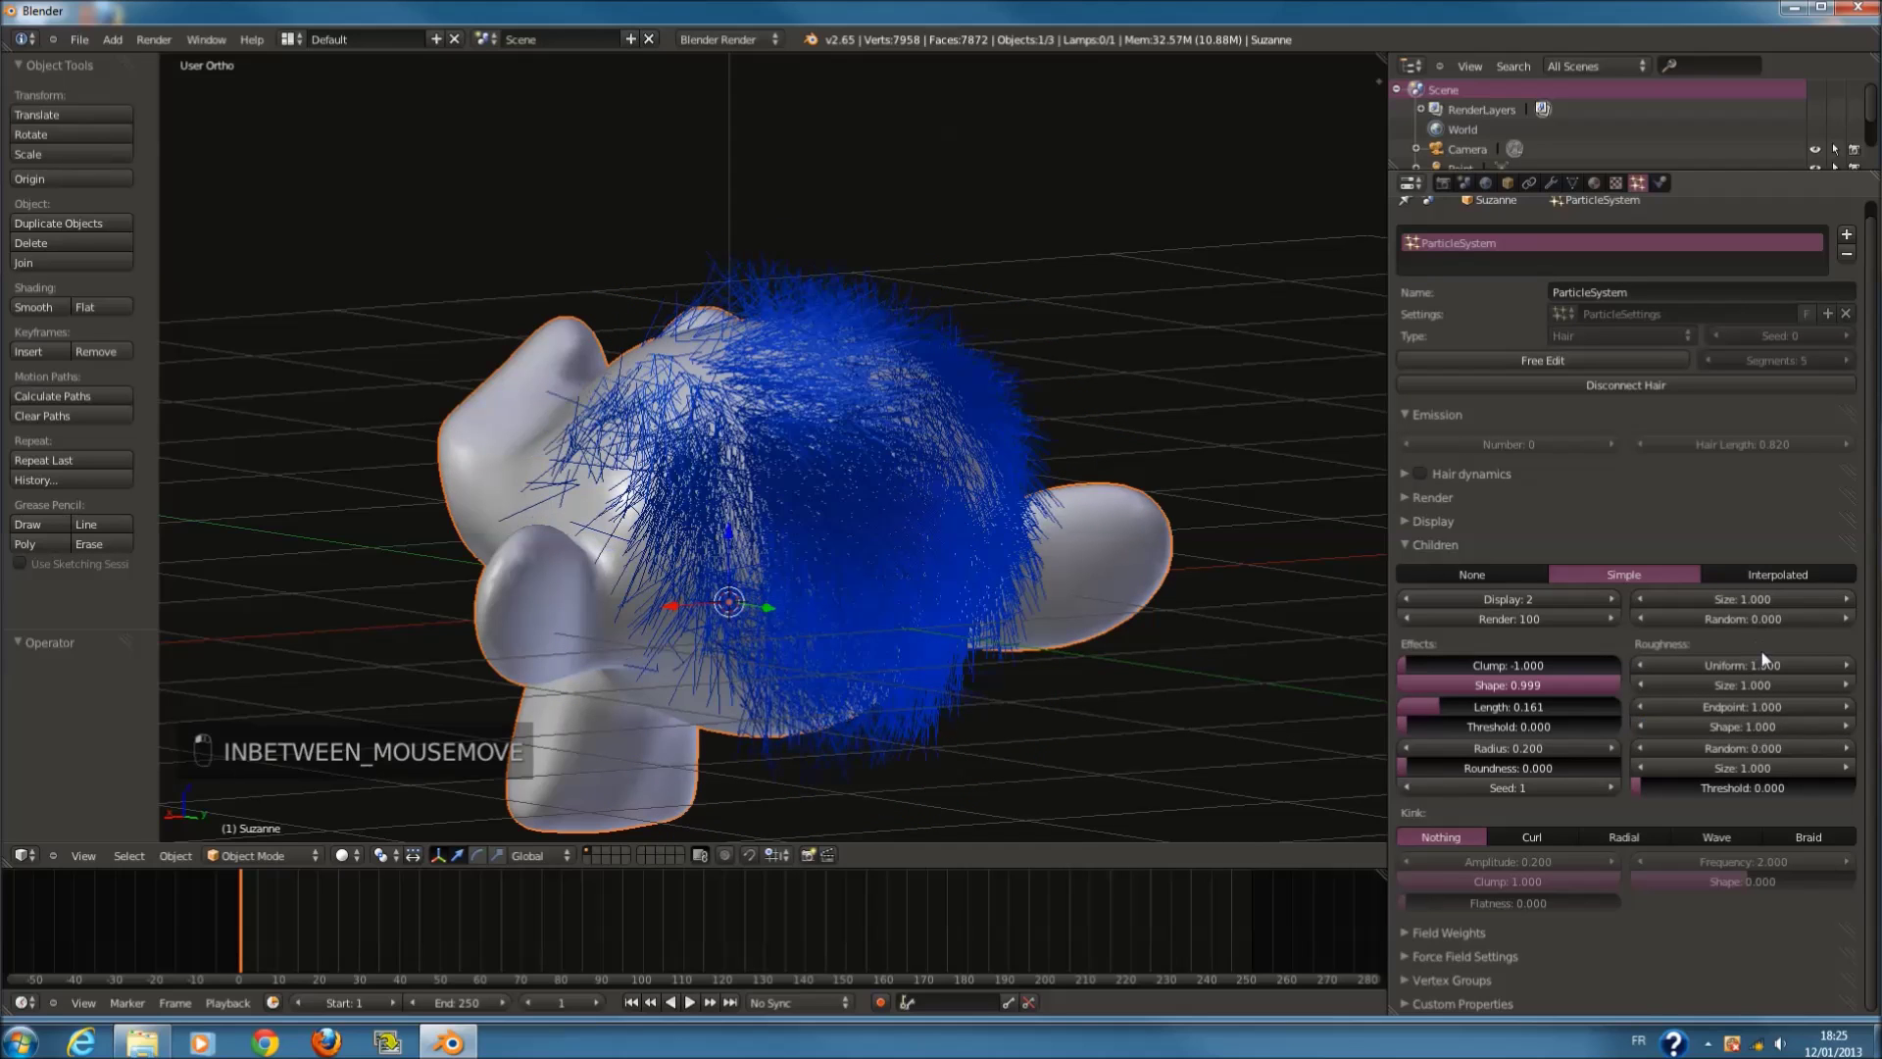
Step: Set the children's kink to Curl and shorten their Length to 0.07589
left_click(1550, 832)
scroll(1092, 683, "up", 3)
middle_click_drag(1093, 683, 975, 750)
scroll(975, 750, "down", 2)
scroll(974, 750, "up", 2)
left_click_drag(1551, 684, 1733, 692)
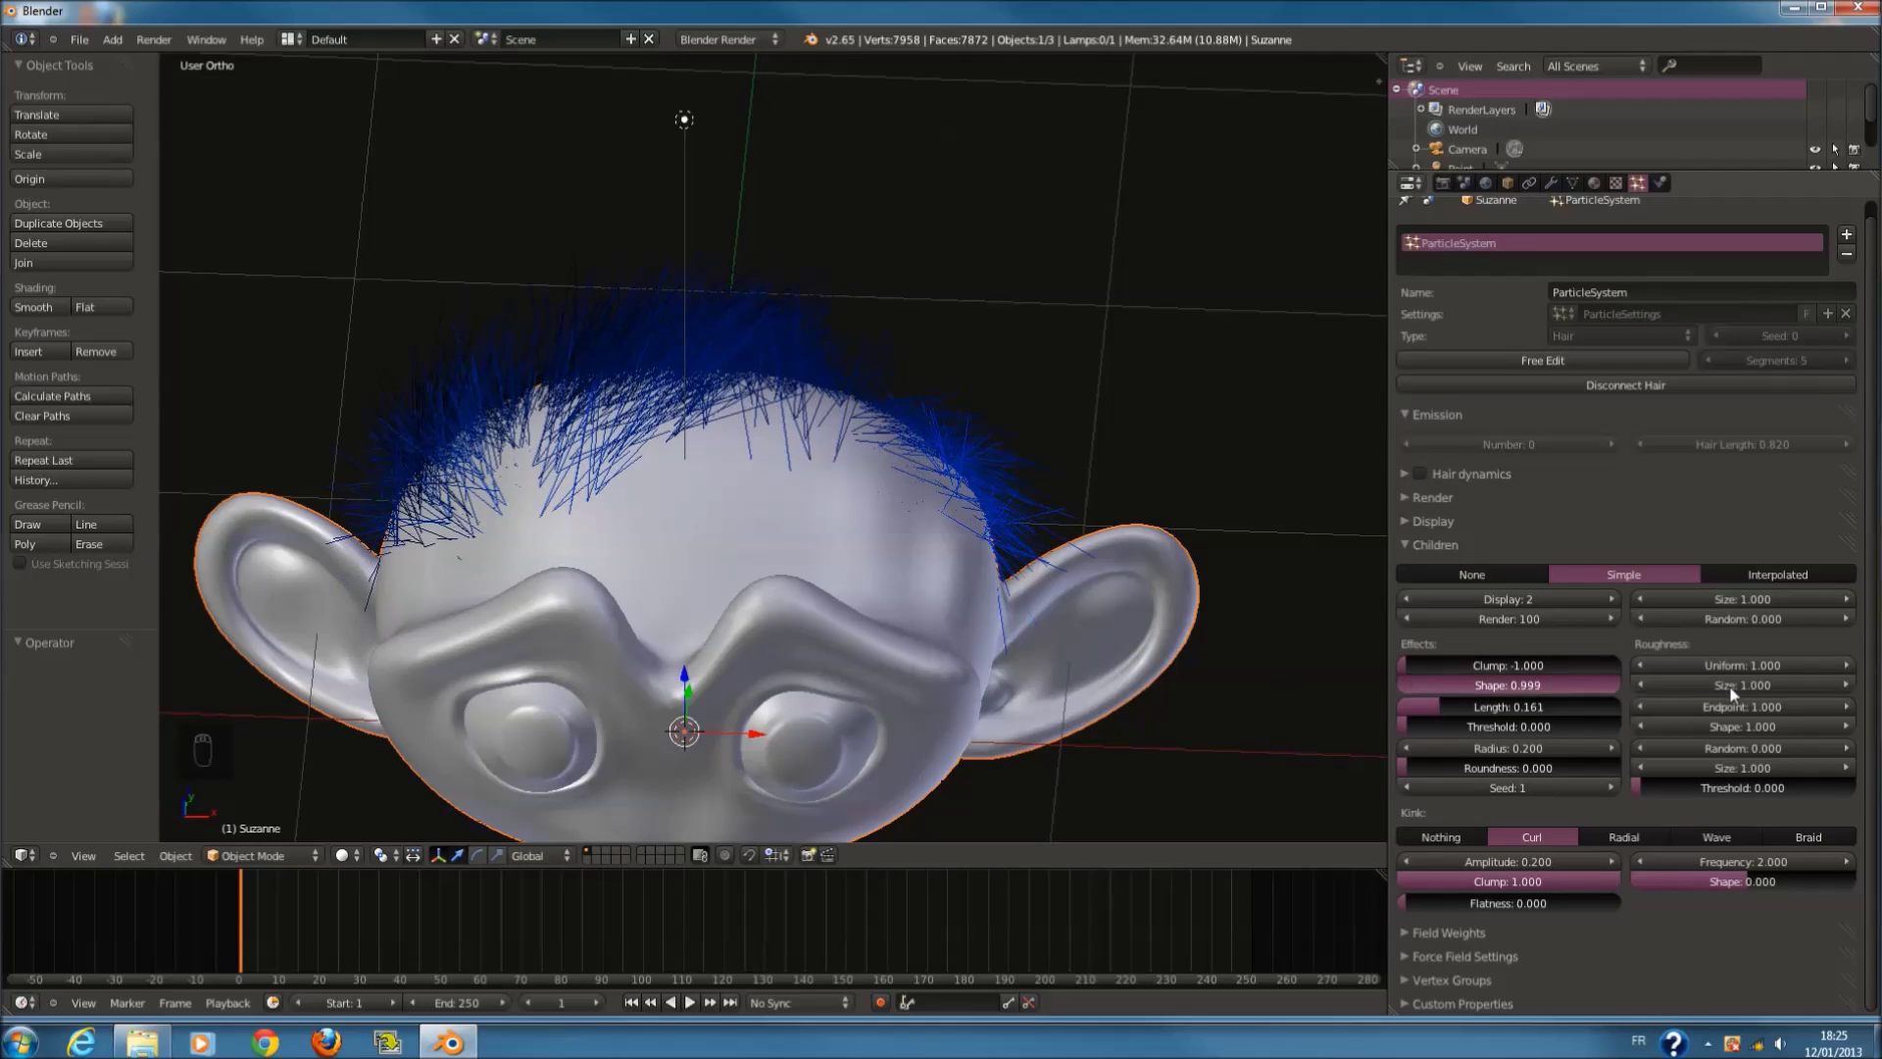
left_click_drag(1449, 709, 1439, 708)
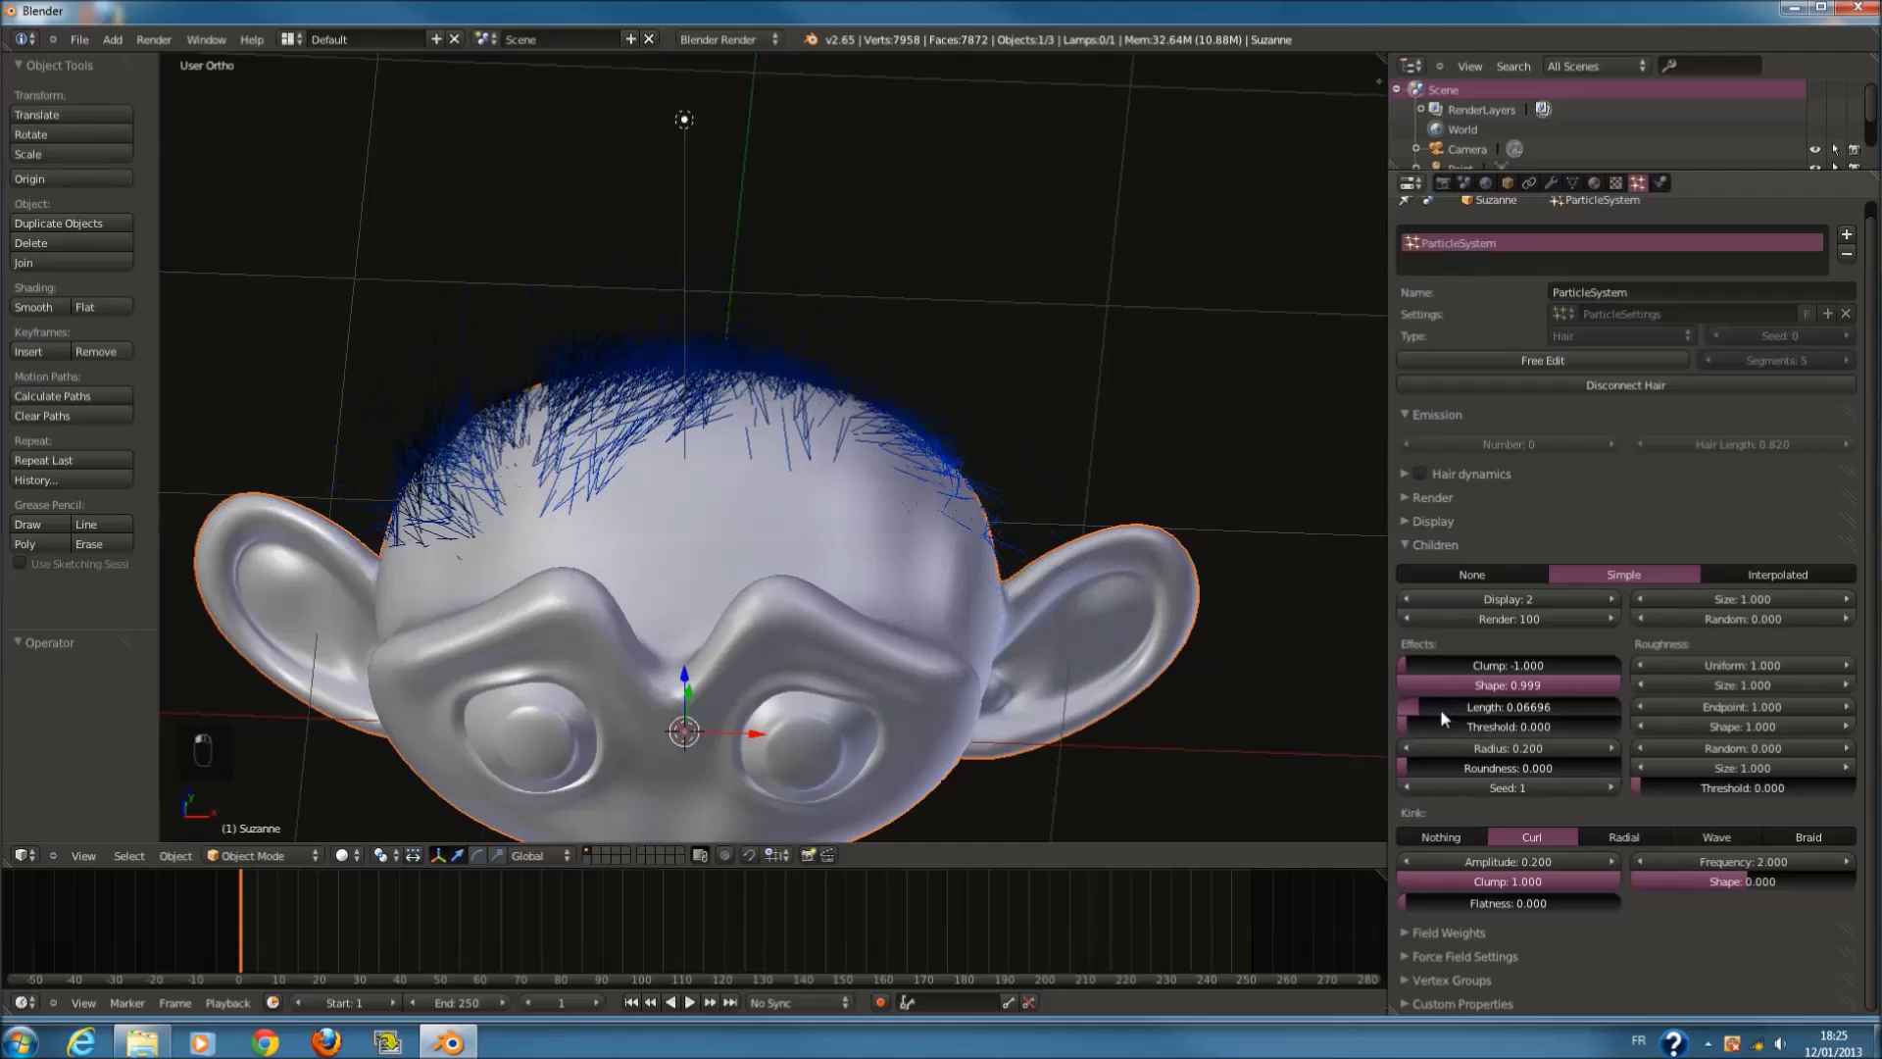
middle_click_drag(991, 466, 862, 345)
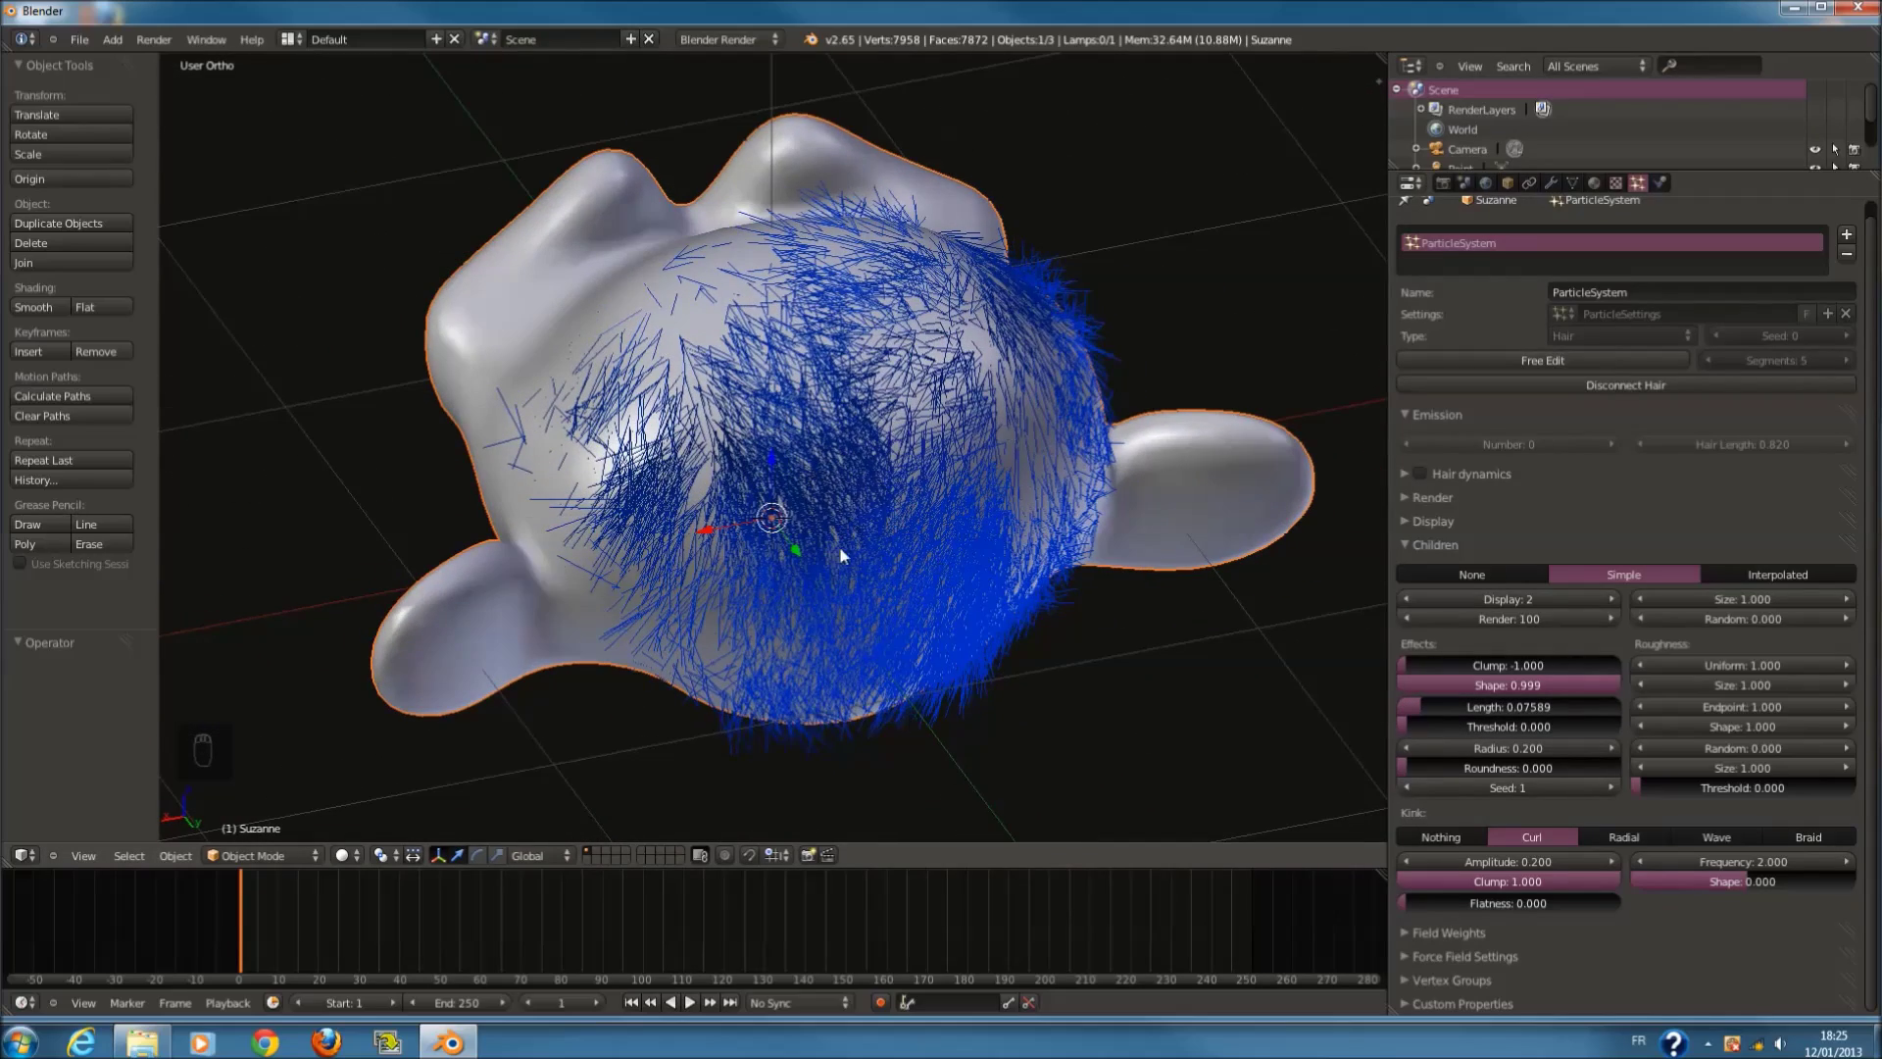
Step: Try a lower kink Amplitude and a lower kink Shape on the curled children, then undo the changes
left_click_drag(1592, 867, 1304, 879)
left_click_drag(1661, 886, 1578, 857)
key("ctrl+z")
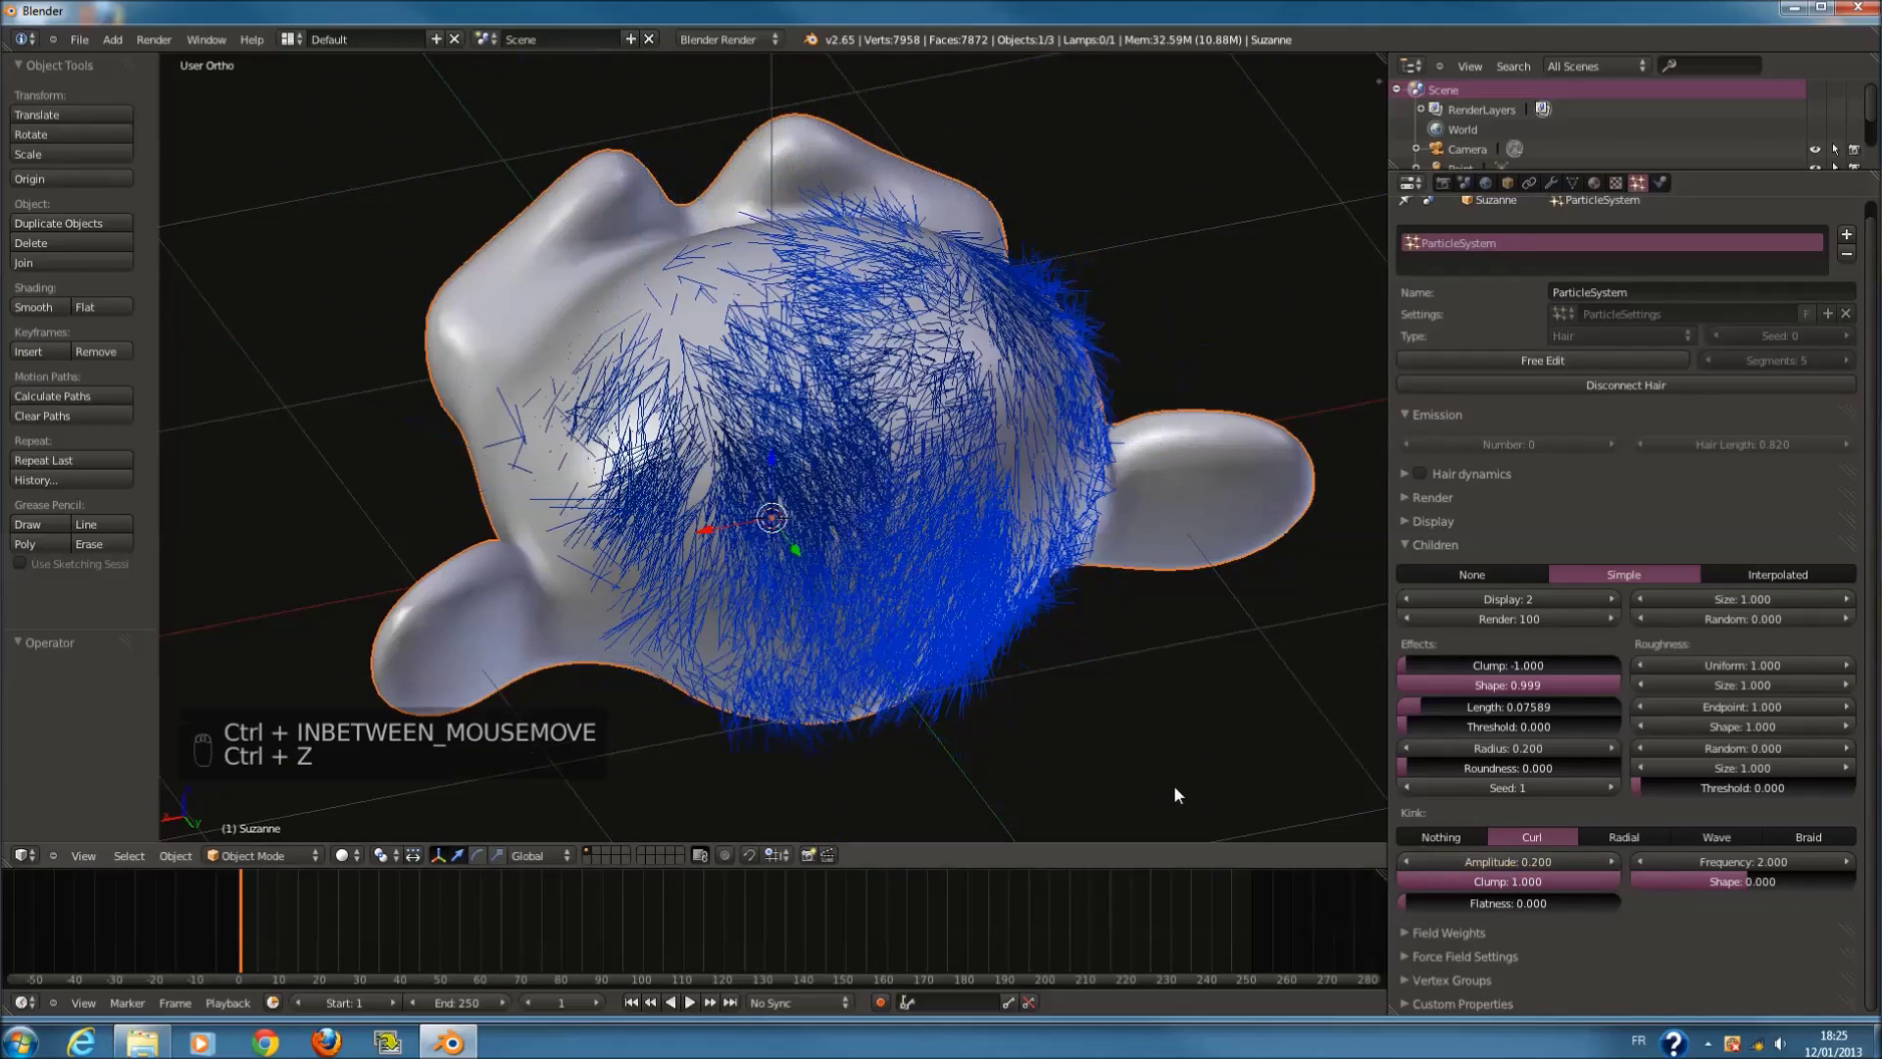
Step: Try a kink Clump of 0.004464 on the curled children, then return it to 1.000 and try lowering the Flatness
left_click_drag(1582, 880, 1361, 882)
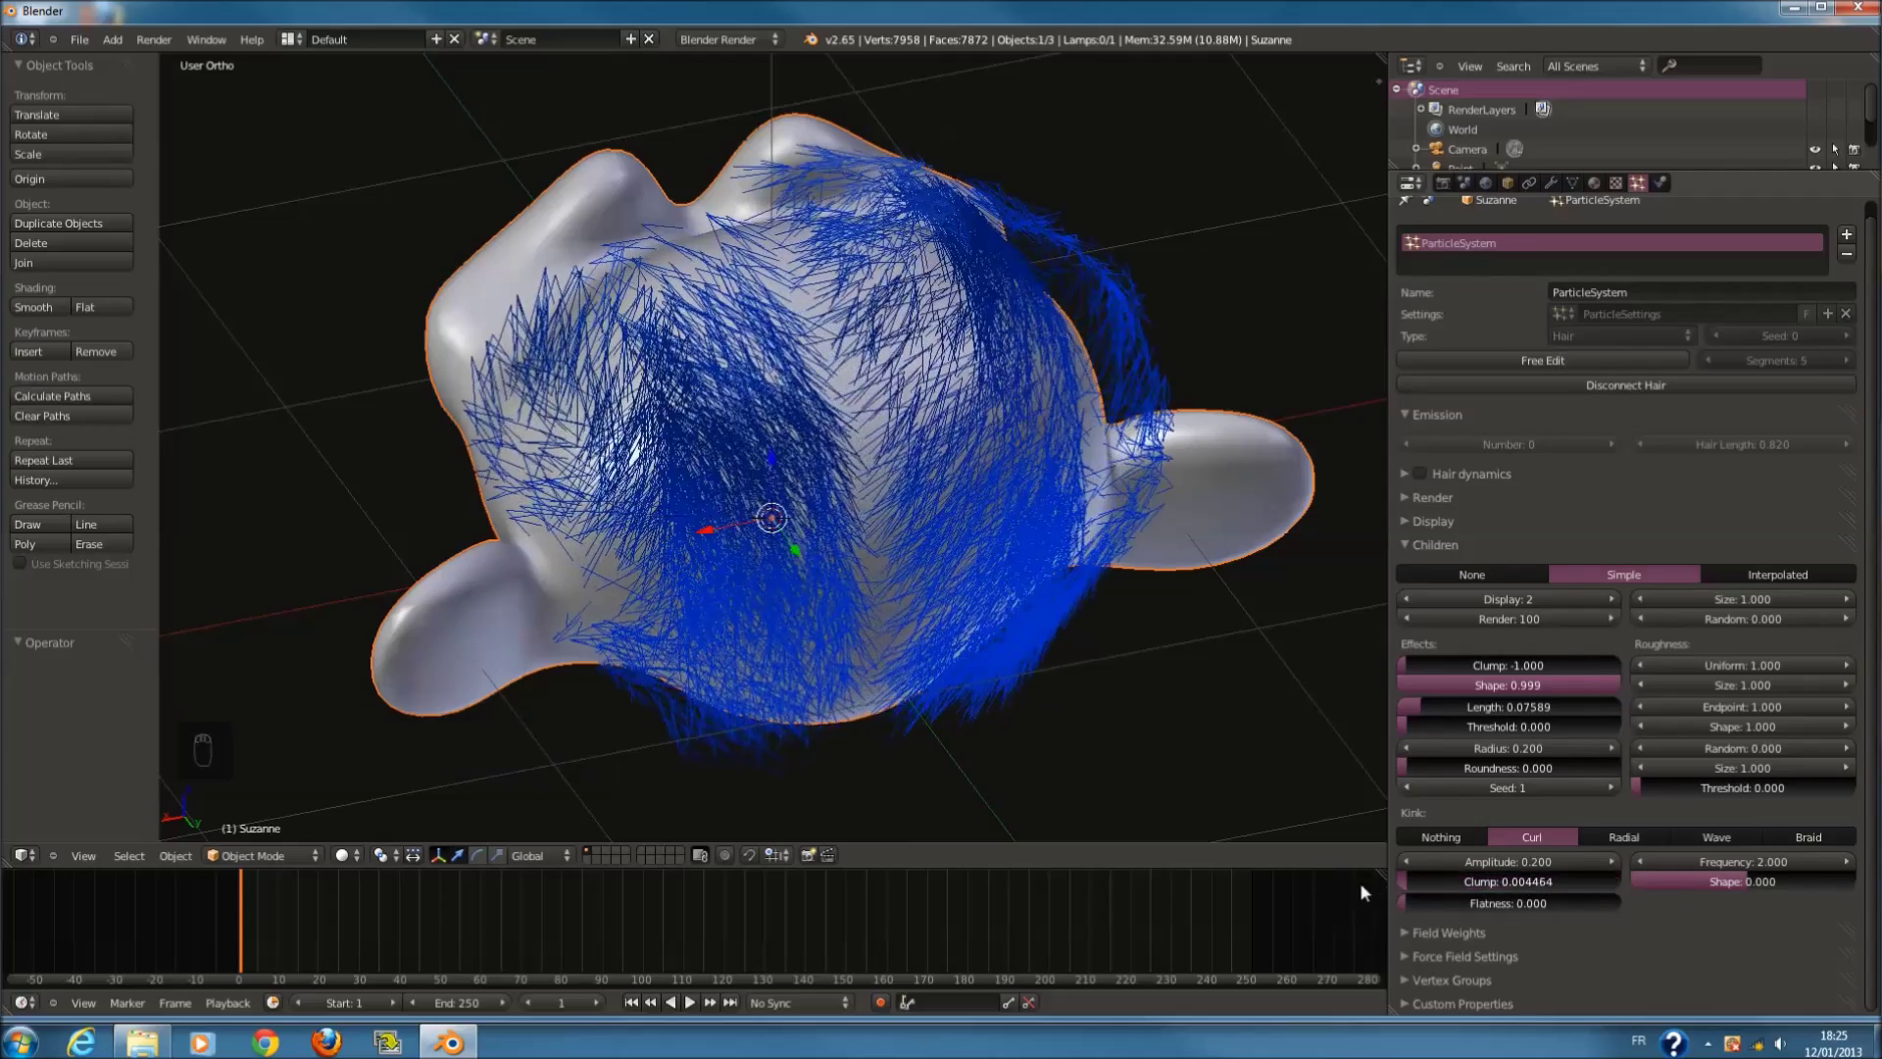
middle_click_drag(1026, 649, 1167, 627)
left_click_drag(1435, 879, 1618, 883)
left_click_drag(1415, 903, 1210, 880)
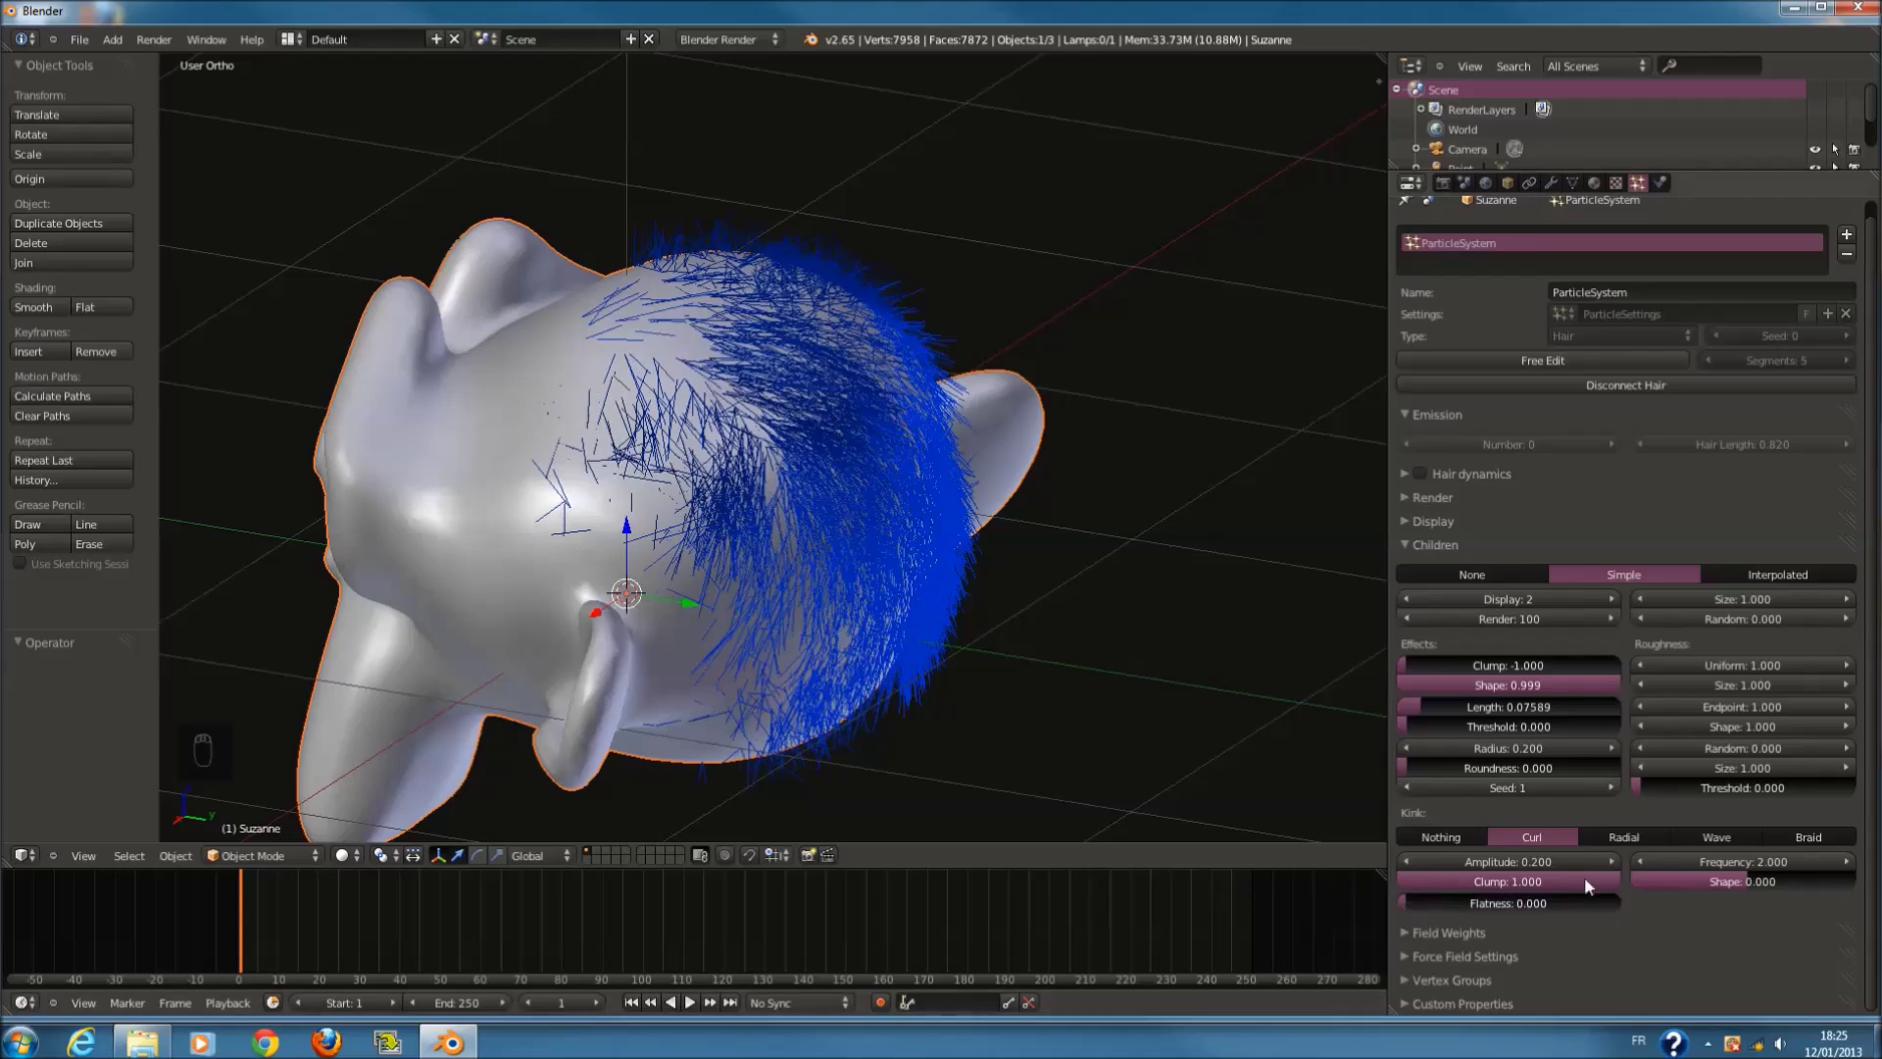
Step: Switch the children's kink to Radial, comparing it with Wave, and lengthen the children to 0.371
left_click(1623, 837)
scroll(874, 492, "up", 5)
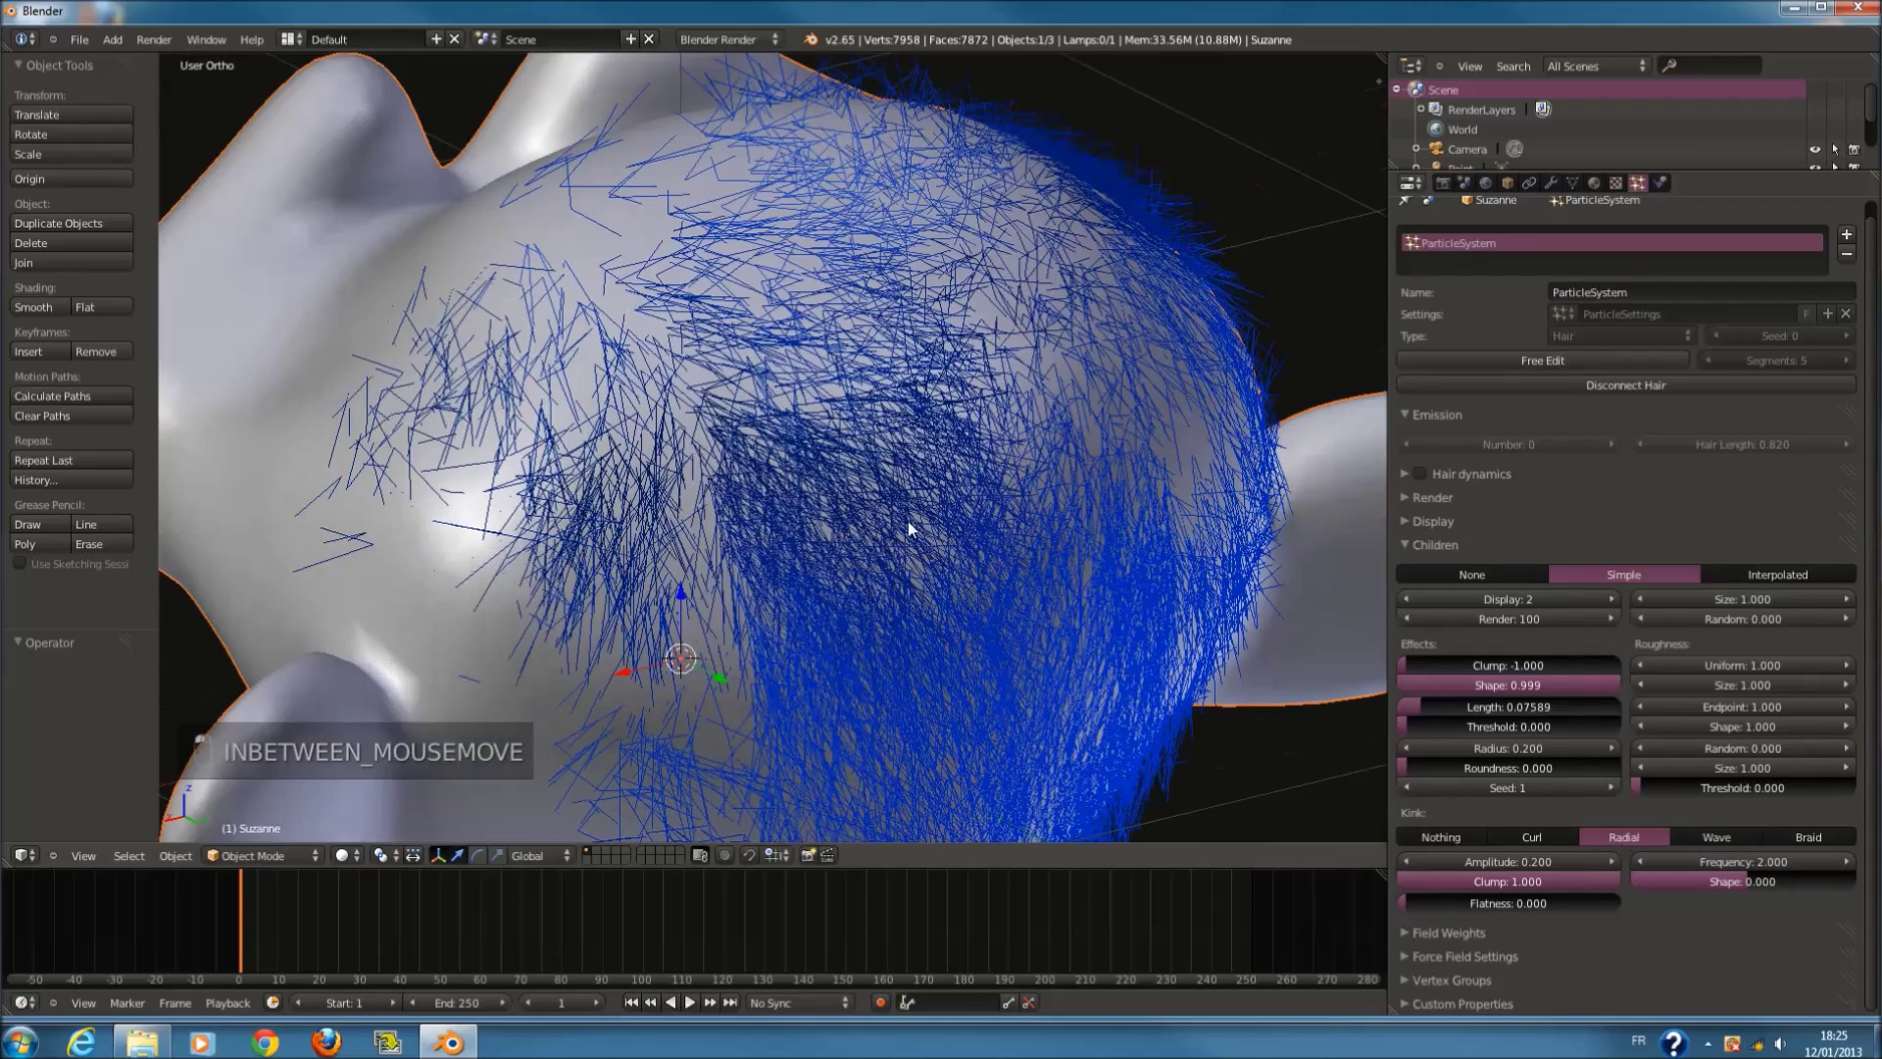
scroll(757, 404, "down", 5)
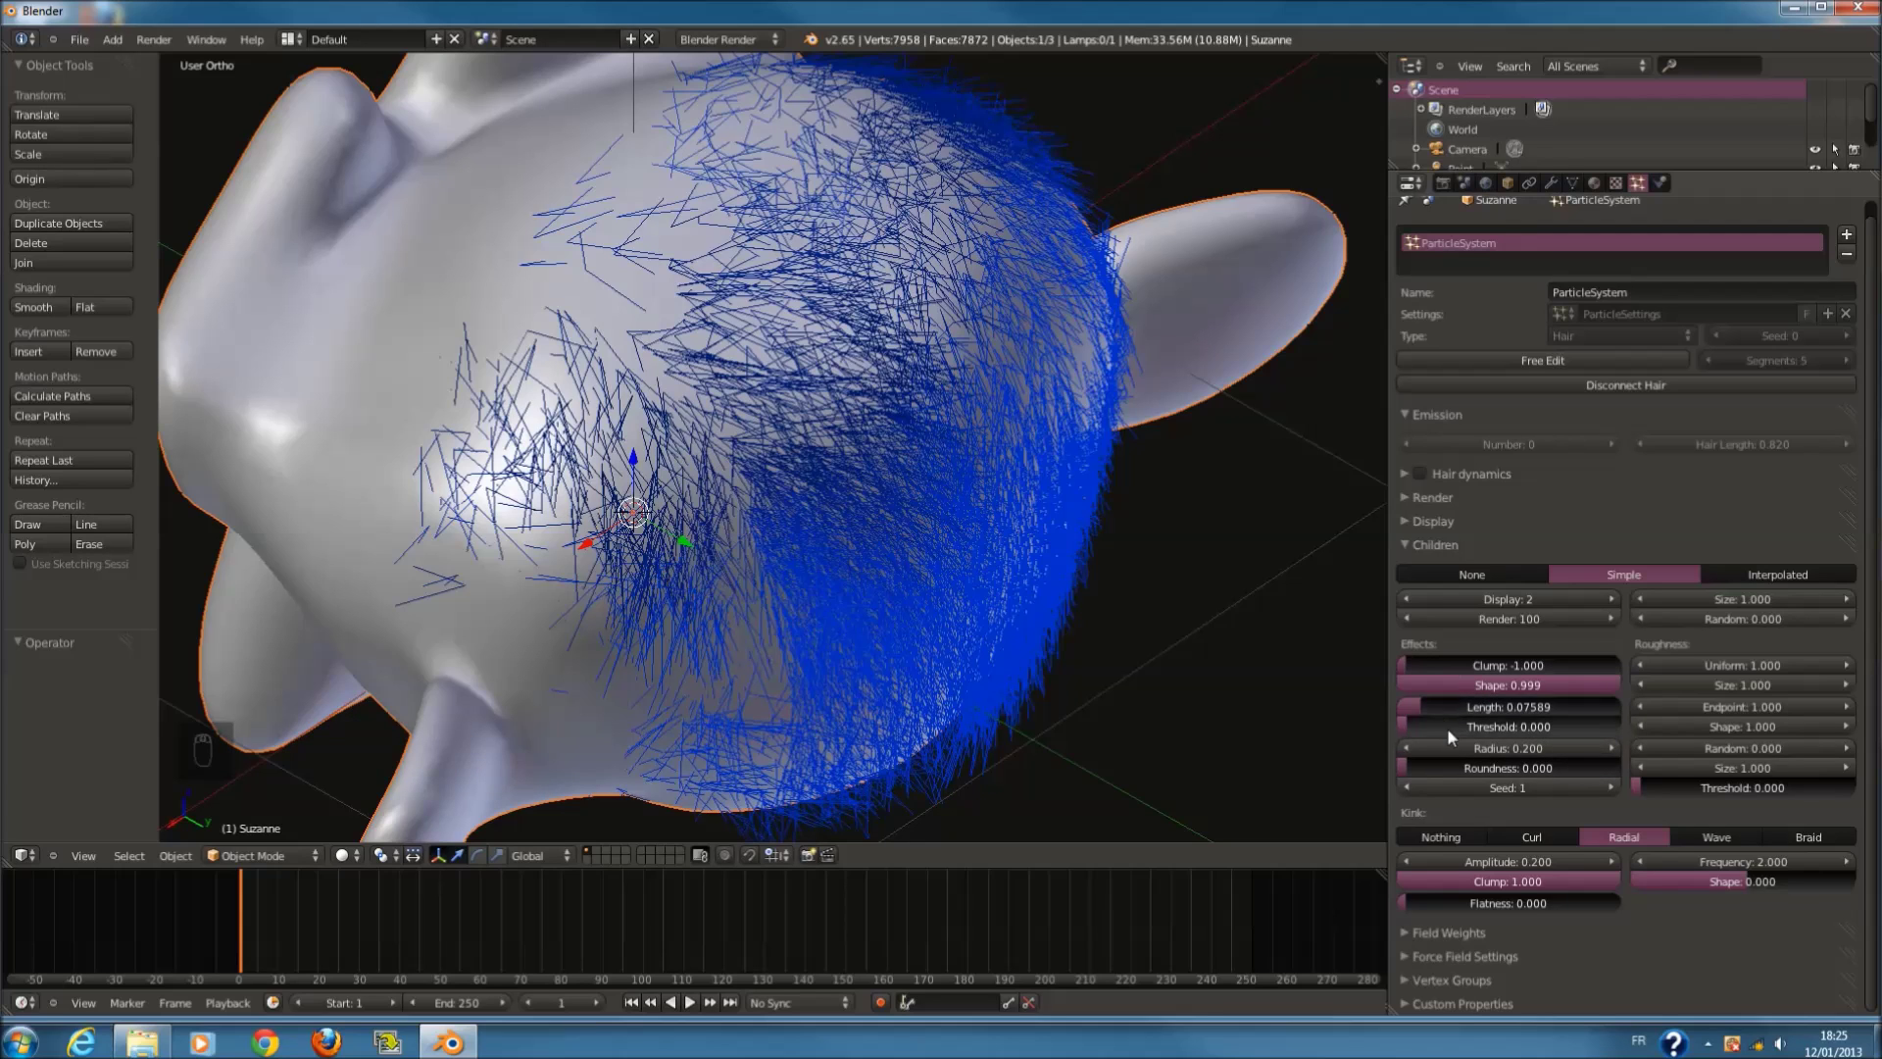
left_click(1711, 837)
left_click(1653, 835)
left_click_drag(1447, 708, 1488, 708)
middle_click_drag(1275, 608, 598, 202)
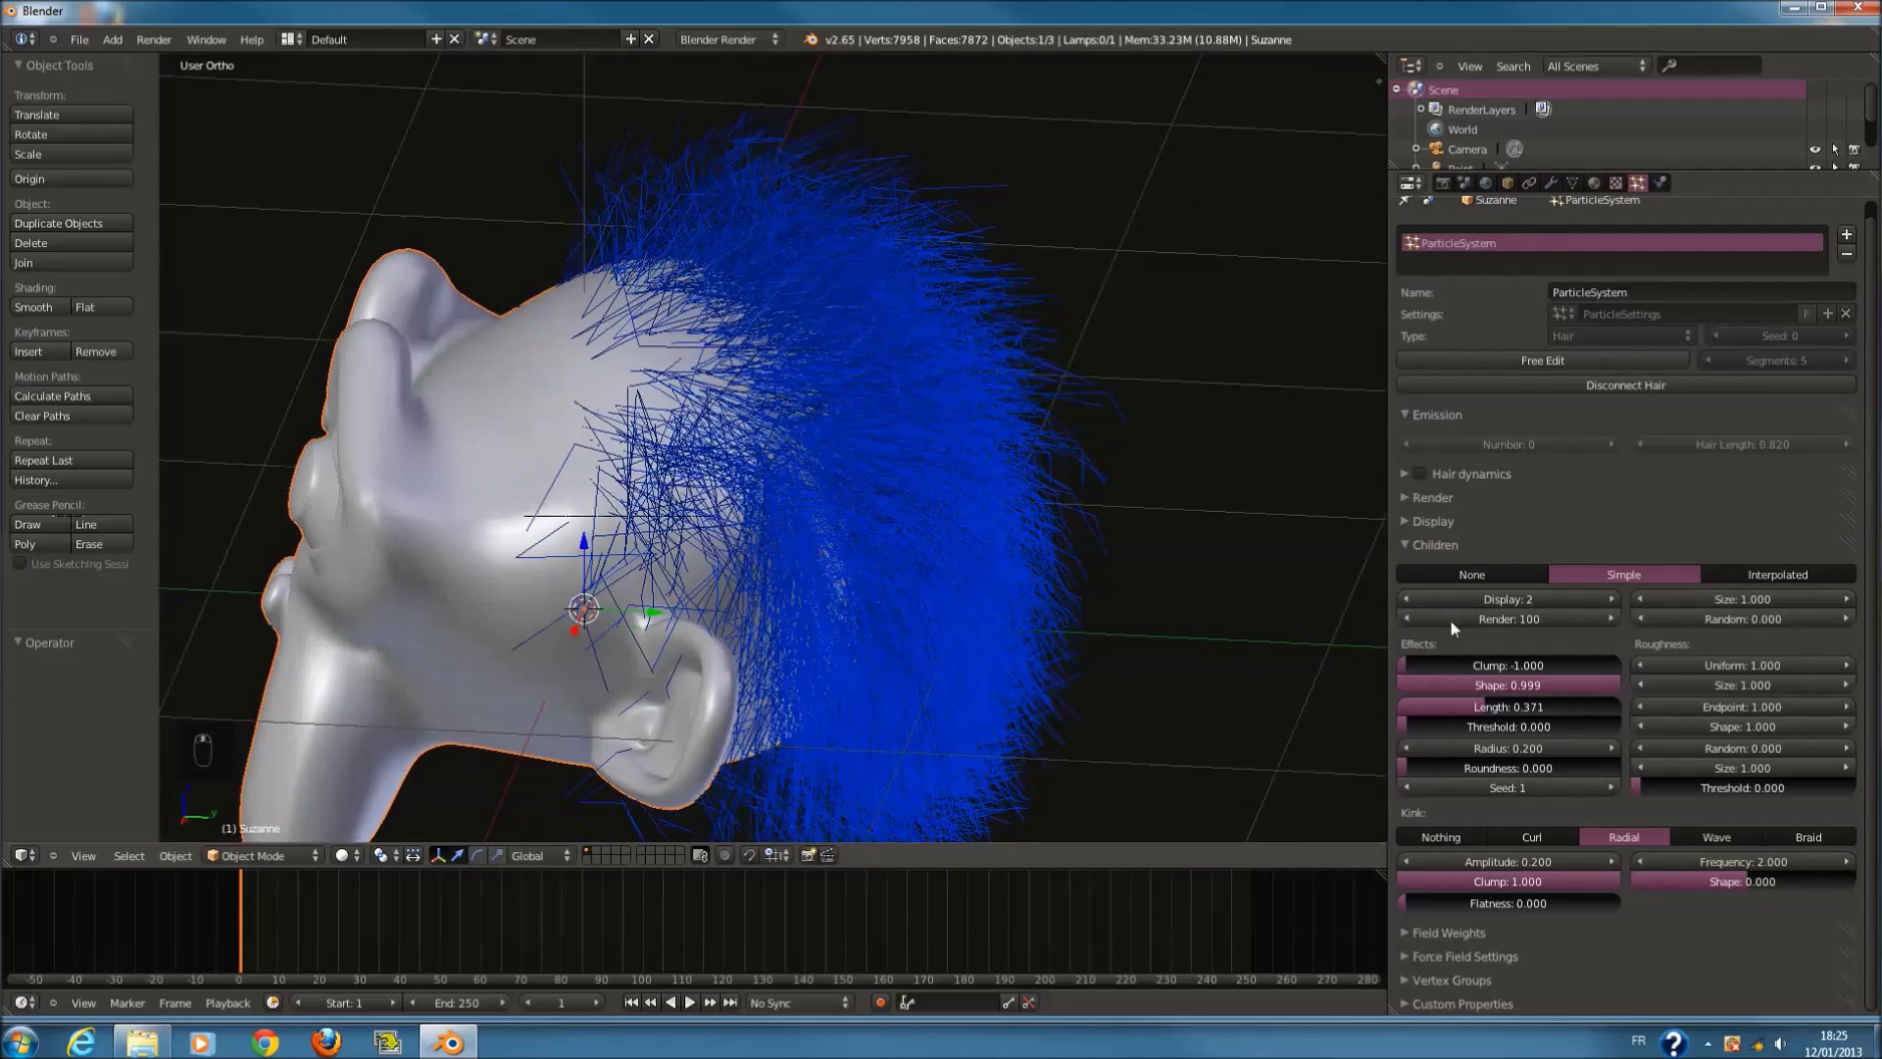
Step: Try the Wave kink on the child hairs, then set the kink to Braid
left_click(1716, 836)
middle_click_drag(1030, 471, 1148, 578)
left_click(1815, 836)
middle_click_drag(1265, 686, 1145, 472)
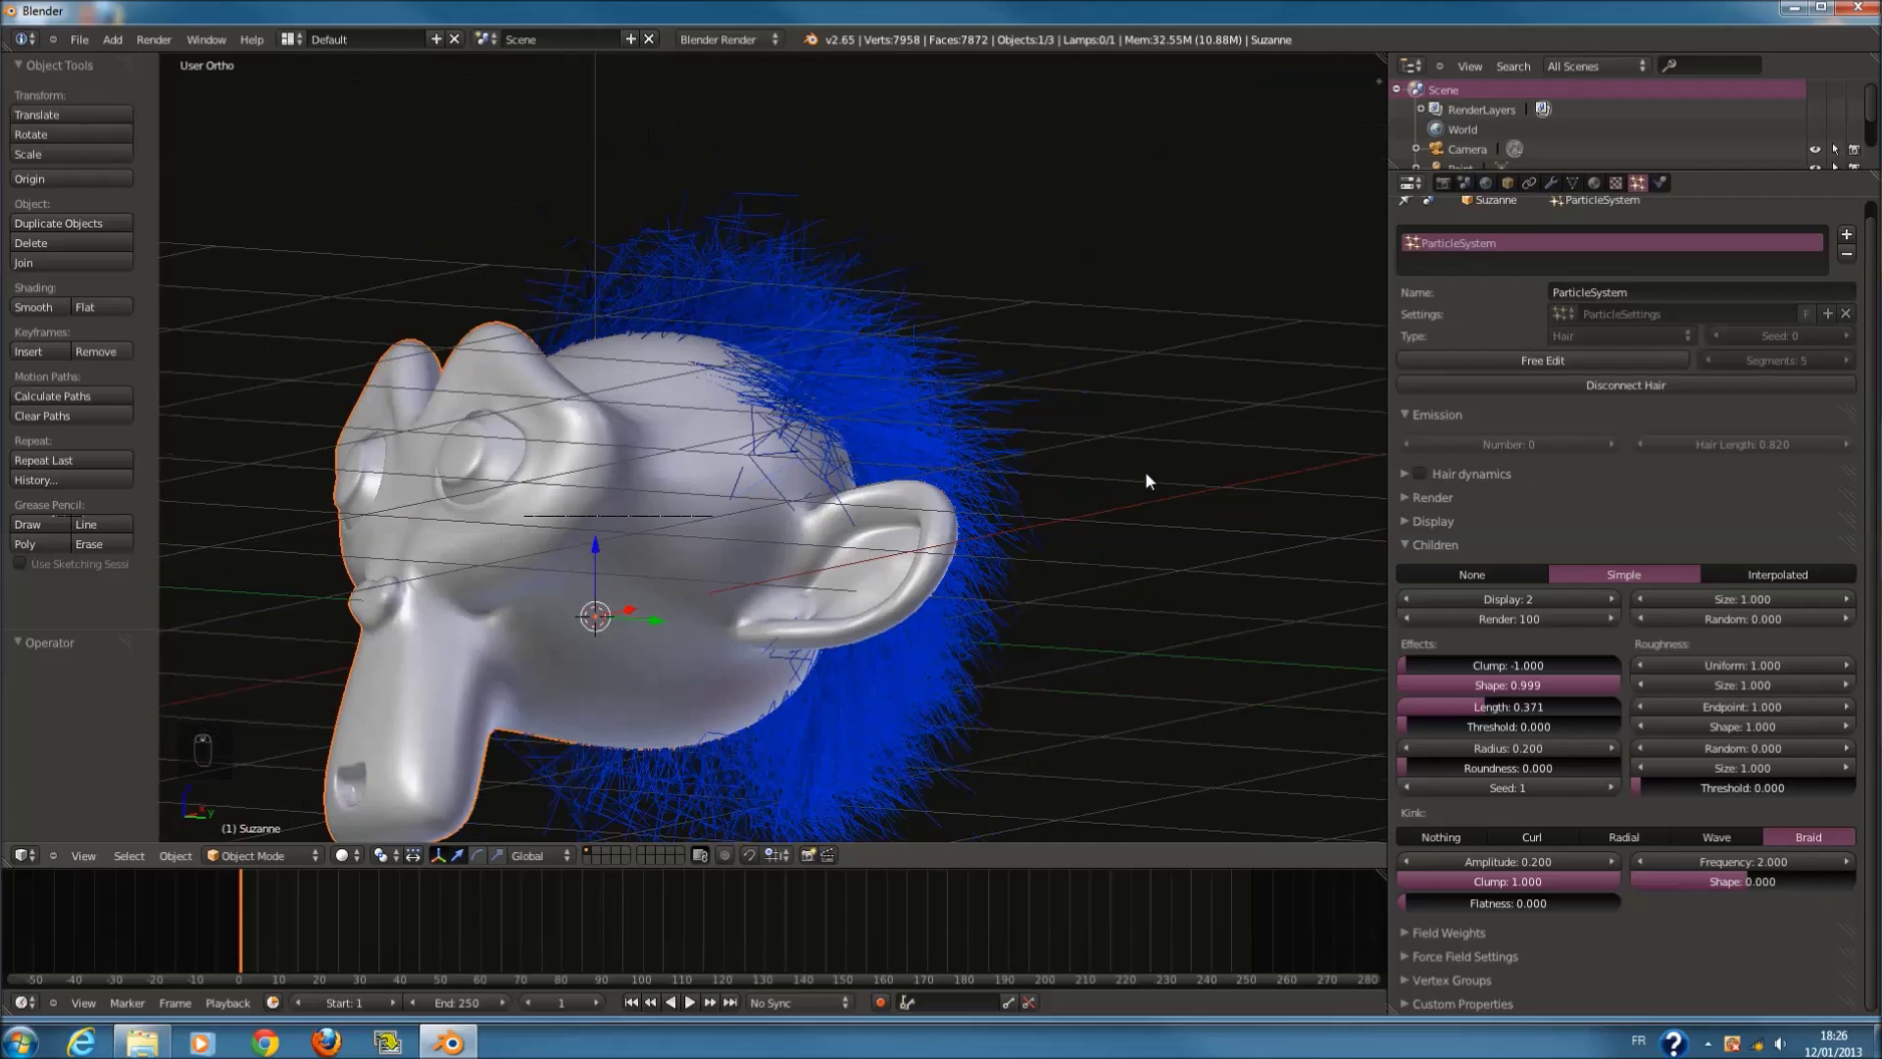
Step: Render the braided hair from the camera, inspect the image and close the render
key("KP_0")
key("F12")
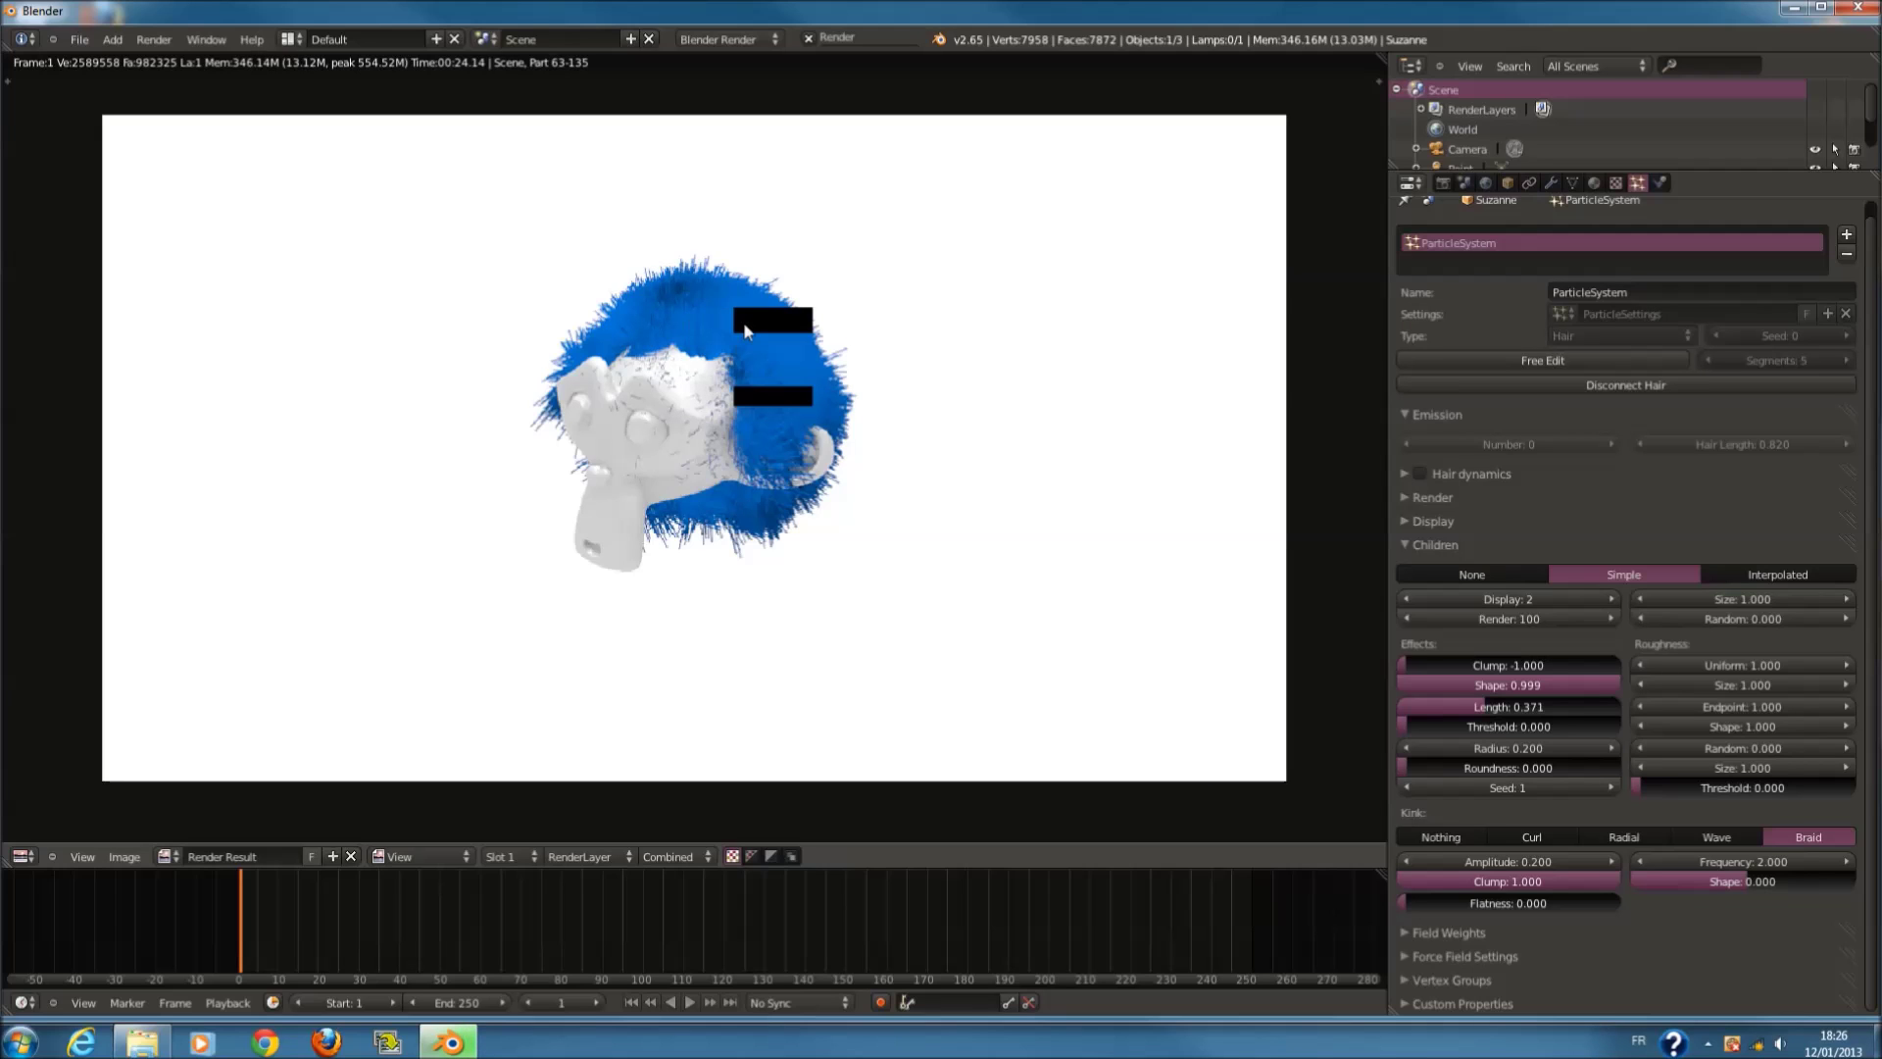
scroll(747, 312, "up", 1)
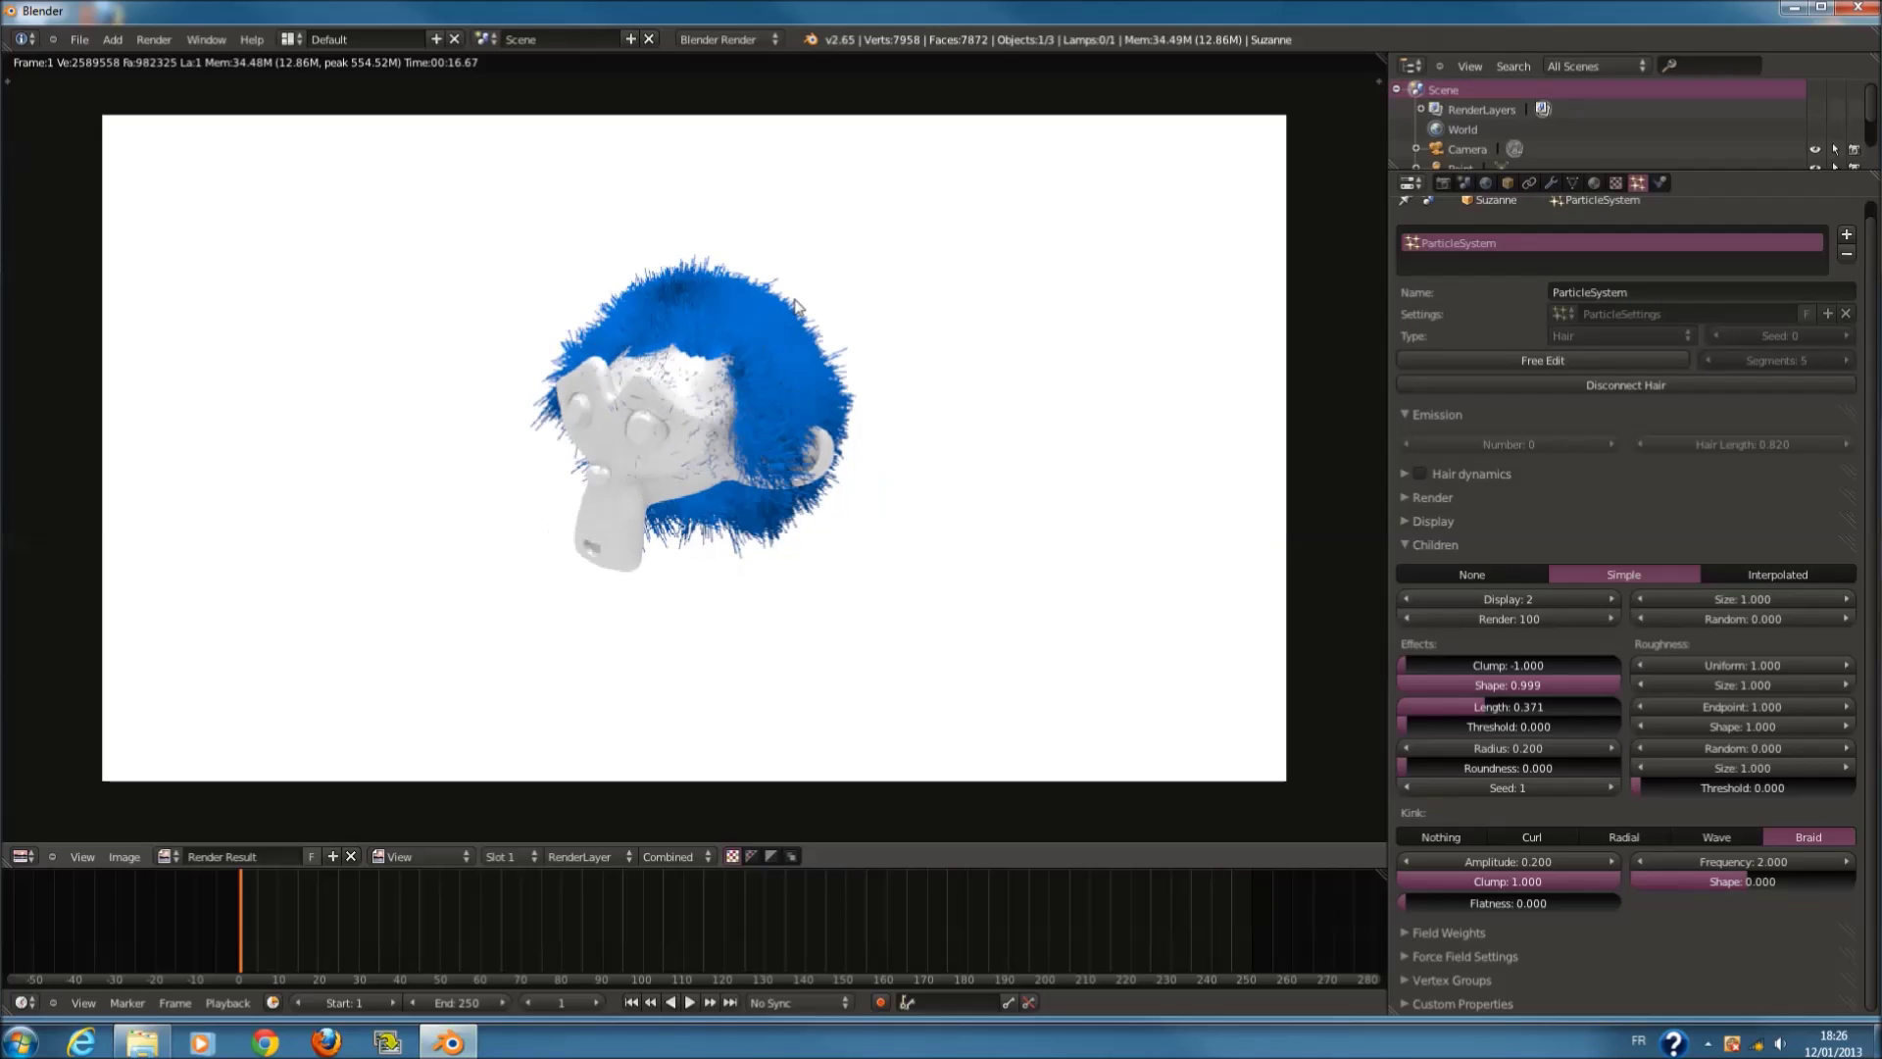
key("F11")
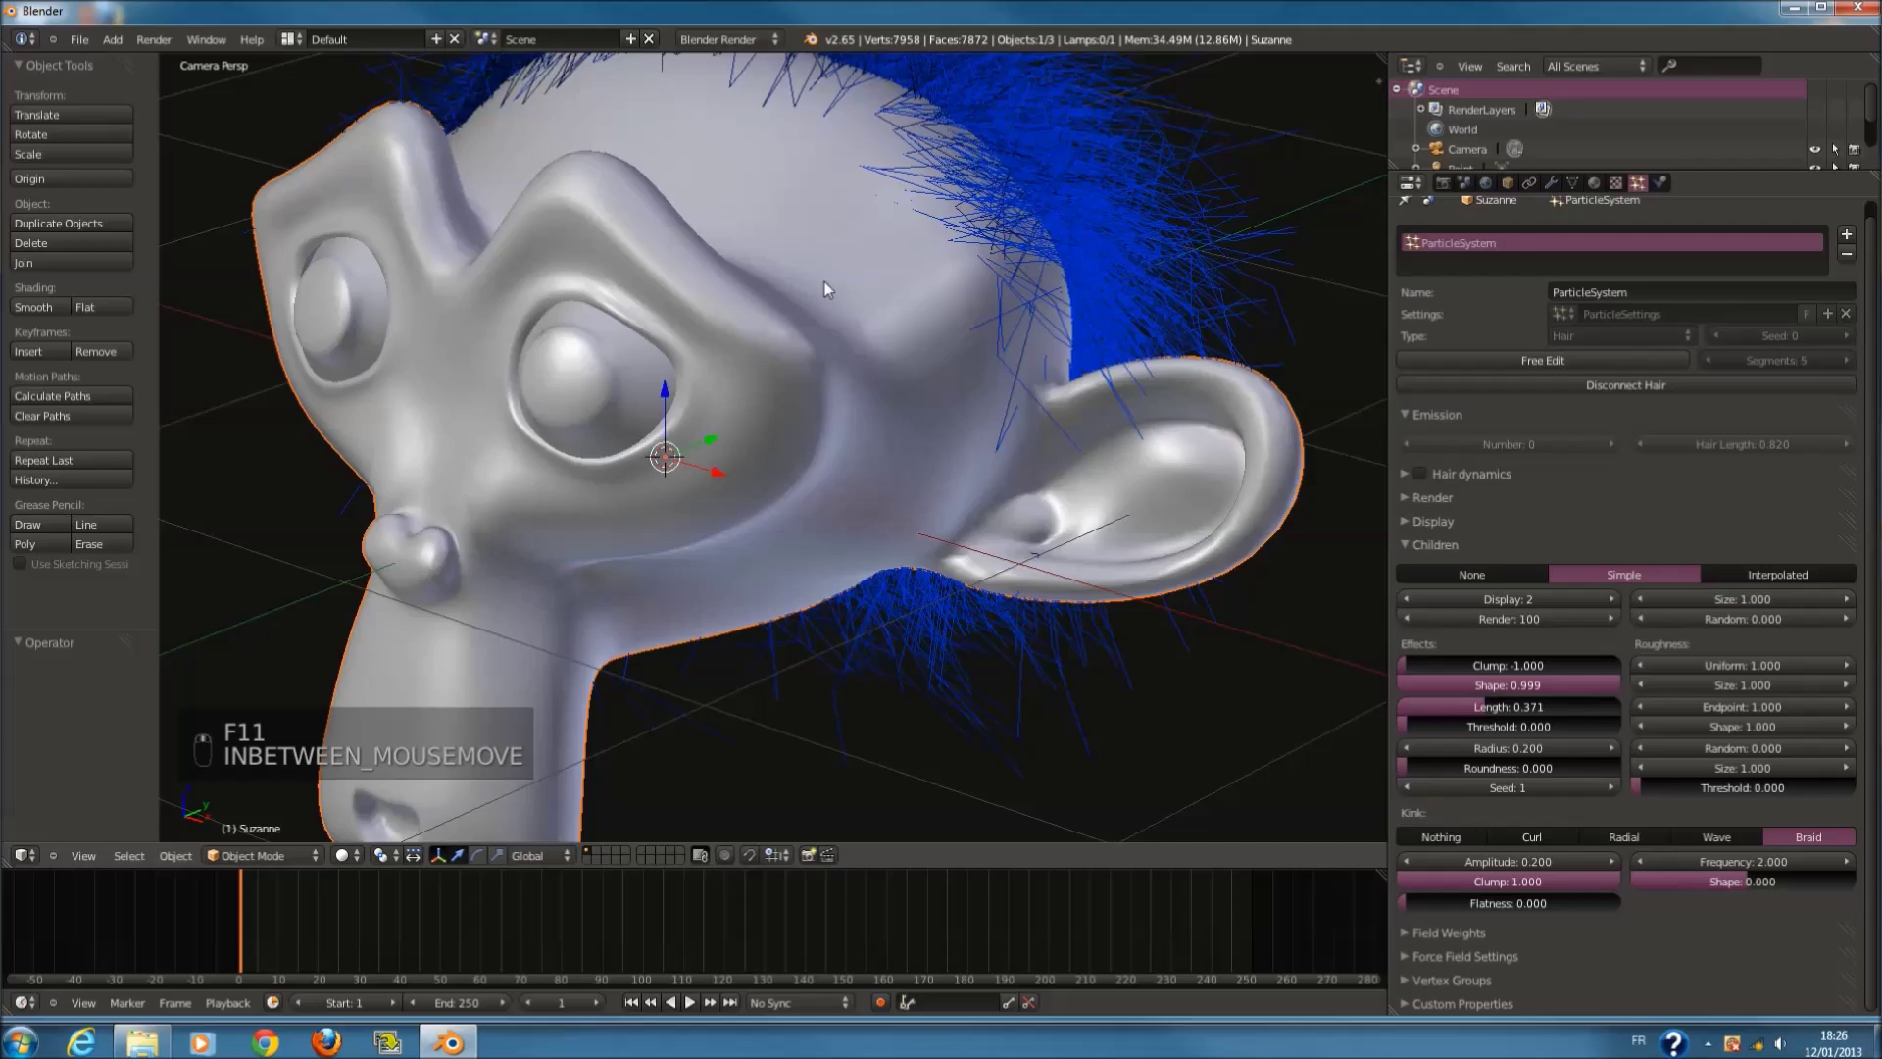
Step: Compare the Interpolated and Simple child types on the monkey's hair, ending with Interpolated
middle_click_drag(788, 291, 708, 333)
scroll(812, 351, "up", 6)
middle_click_drag(840, 363, 839, 473, "shift")
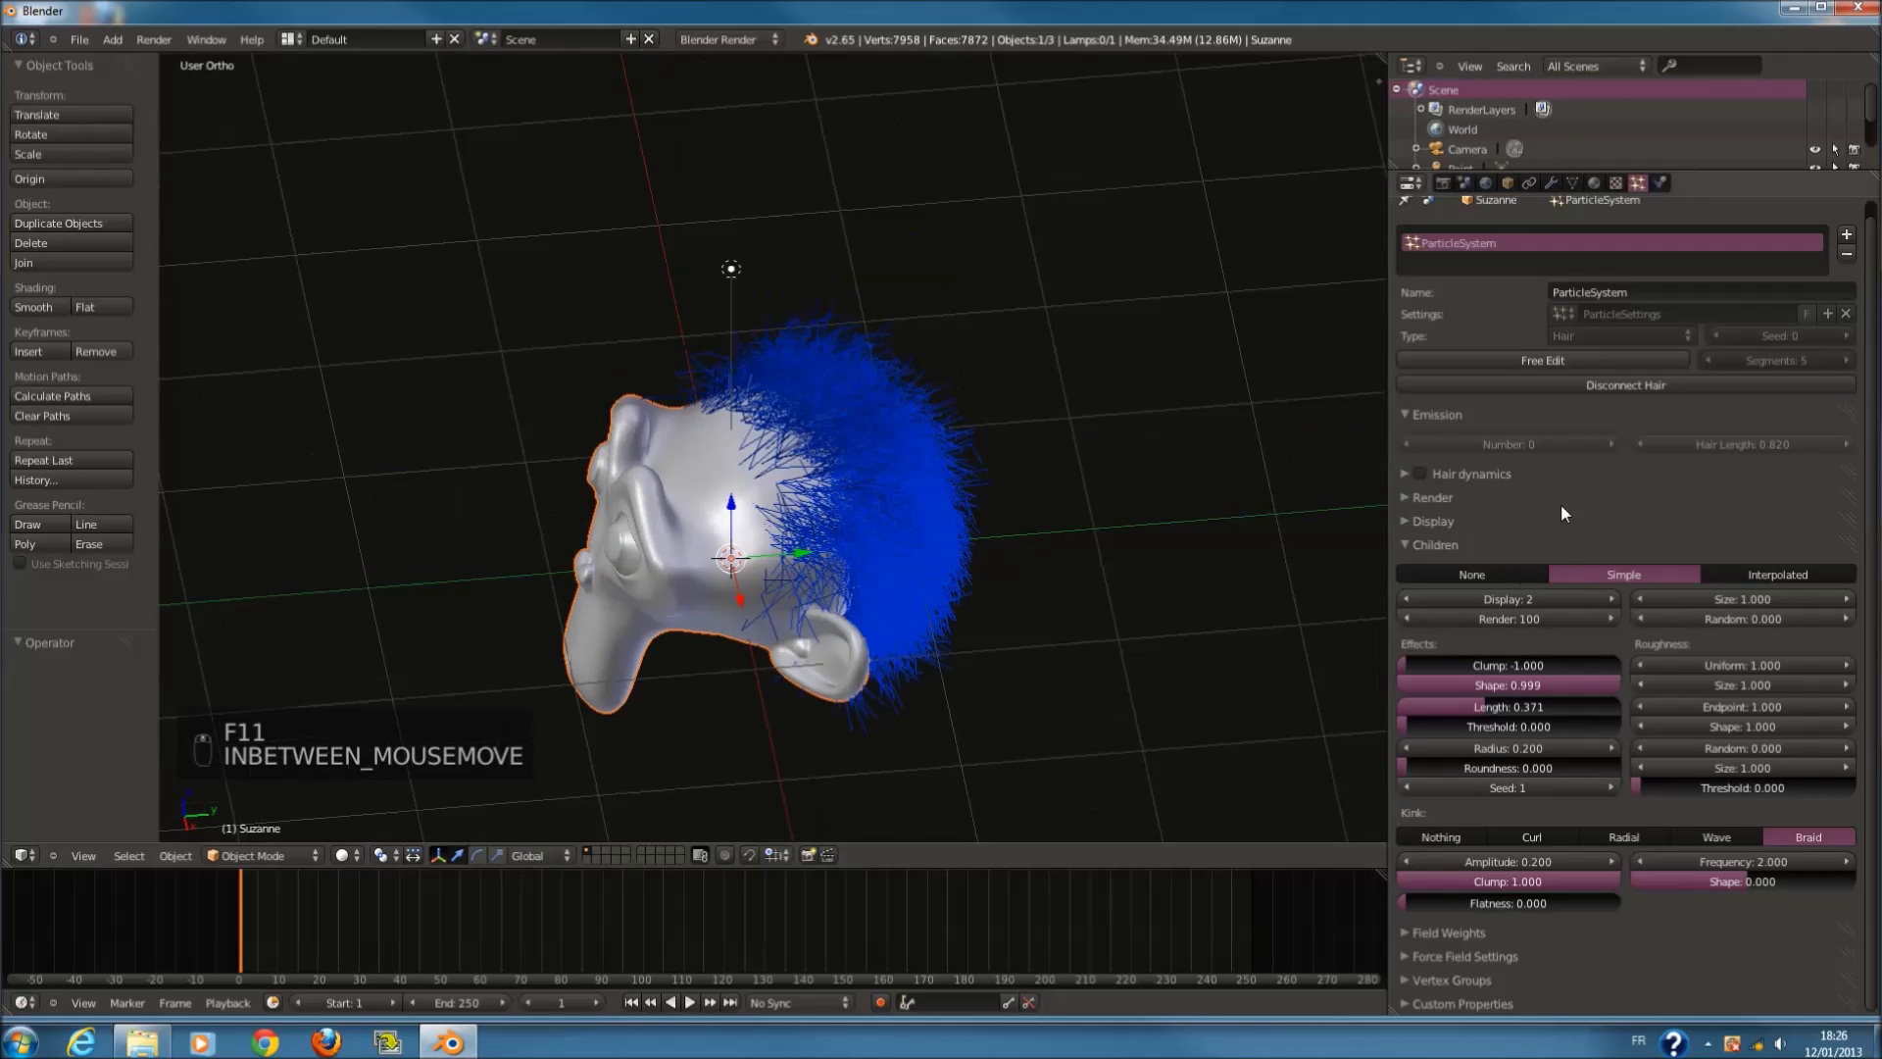
left_click(1808, 572)
middle_click_drag(1082, 467, 915, 392)
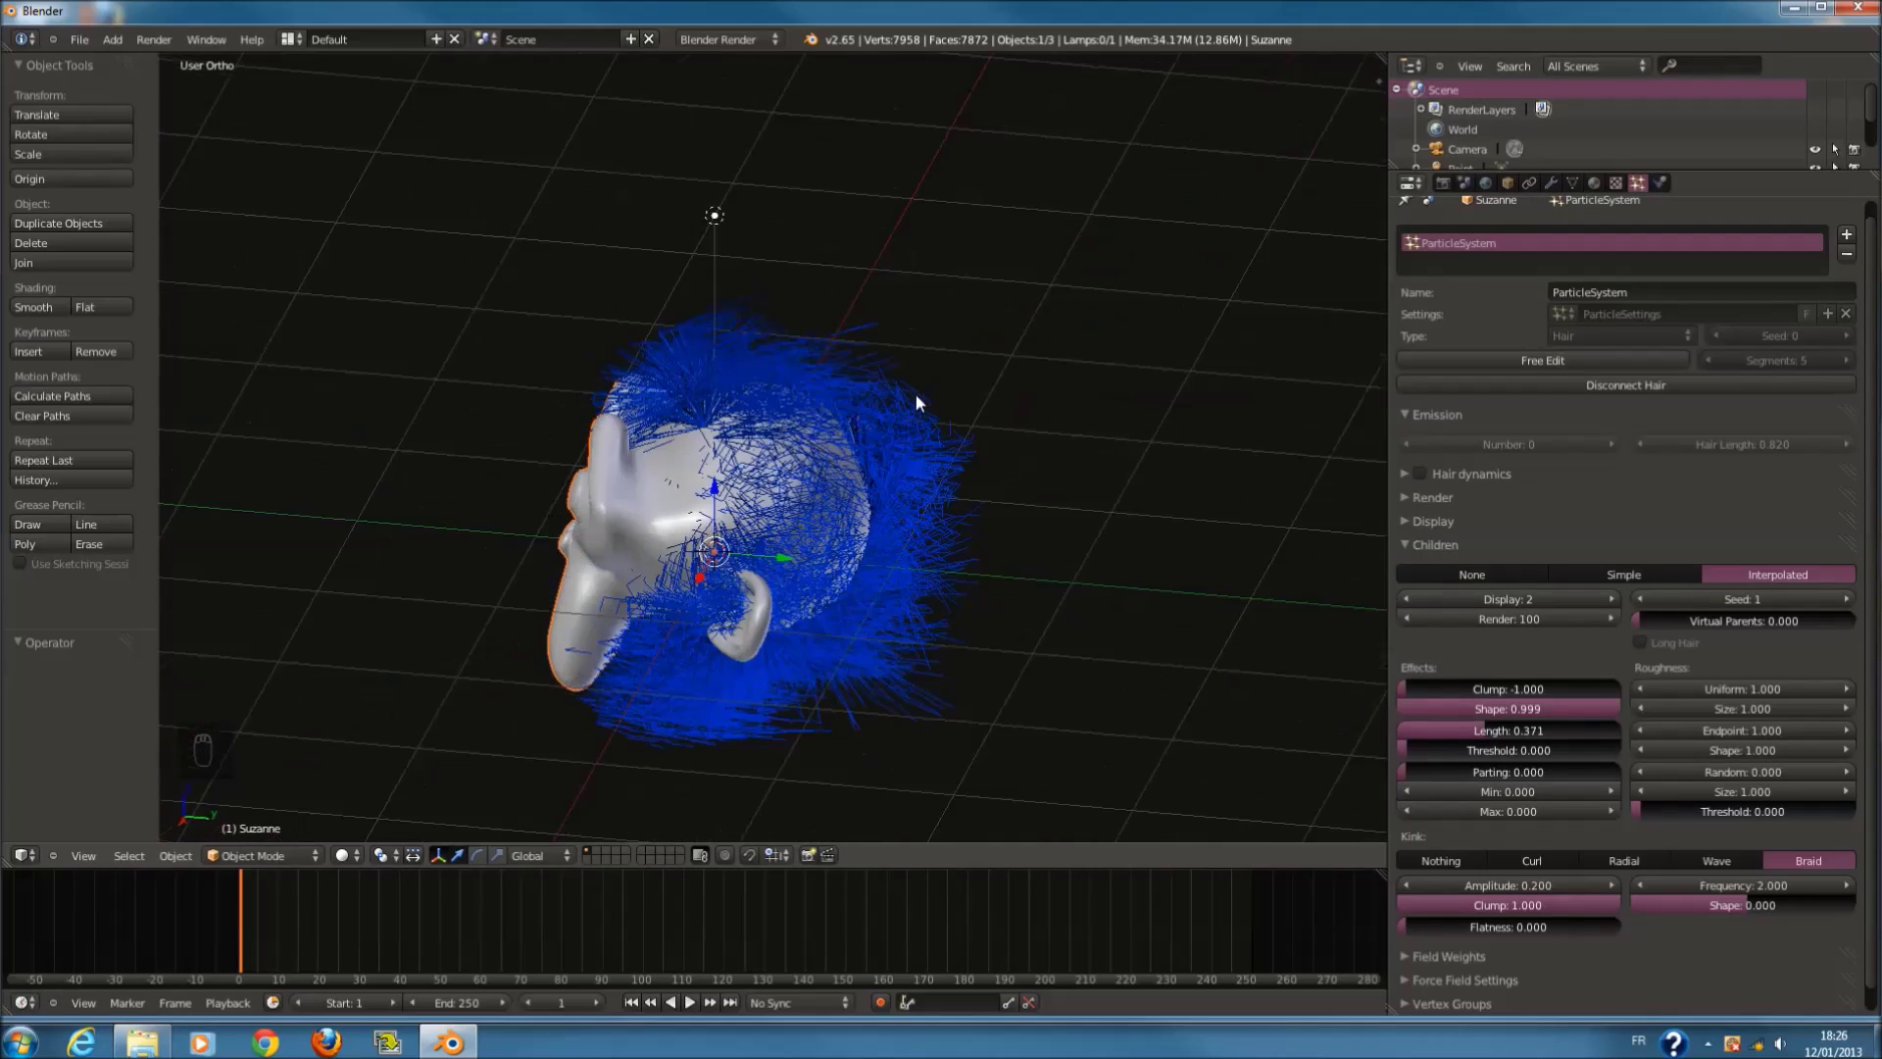
left_click(1691, 580)
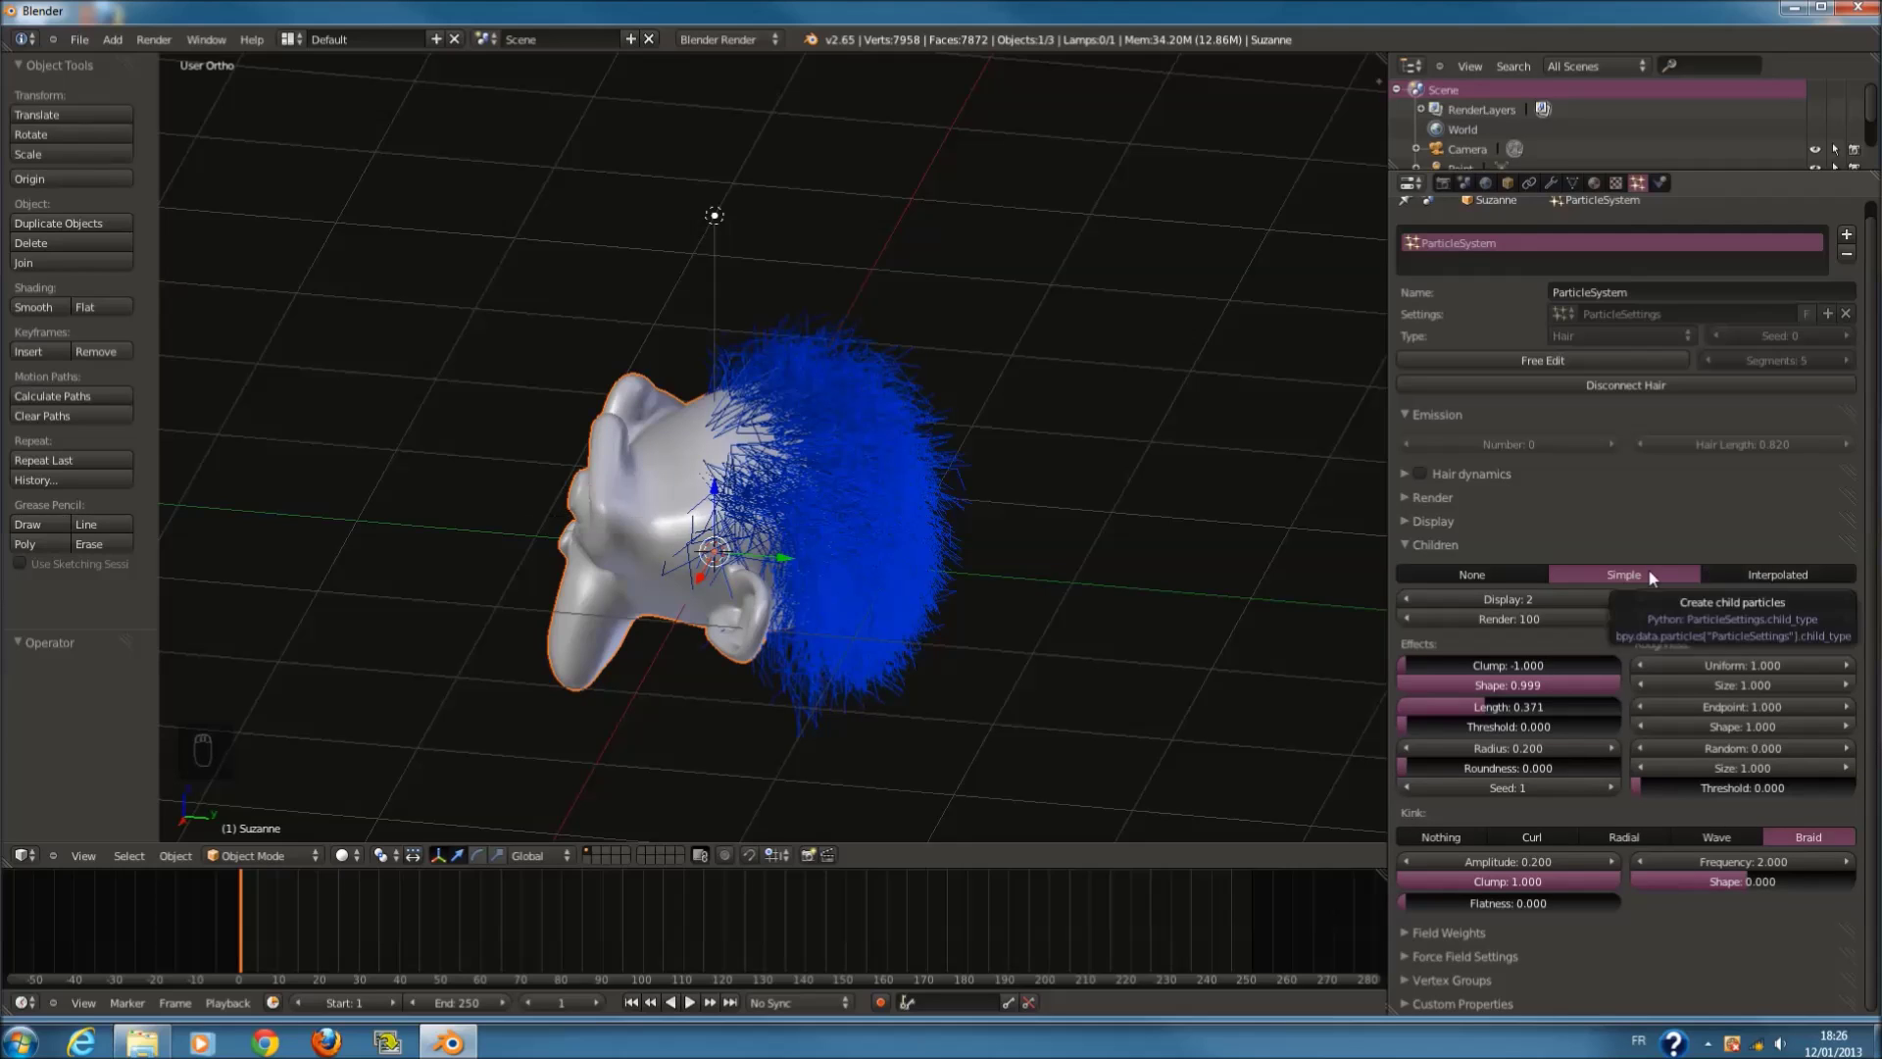
left_click(1779, 574)
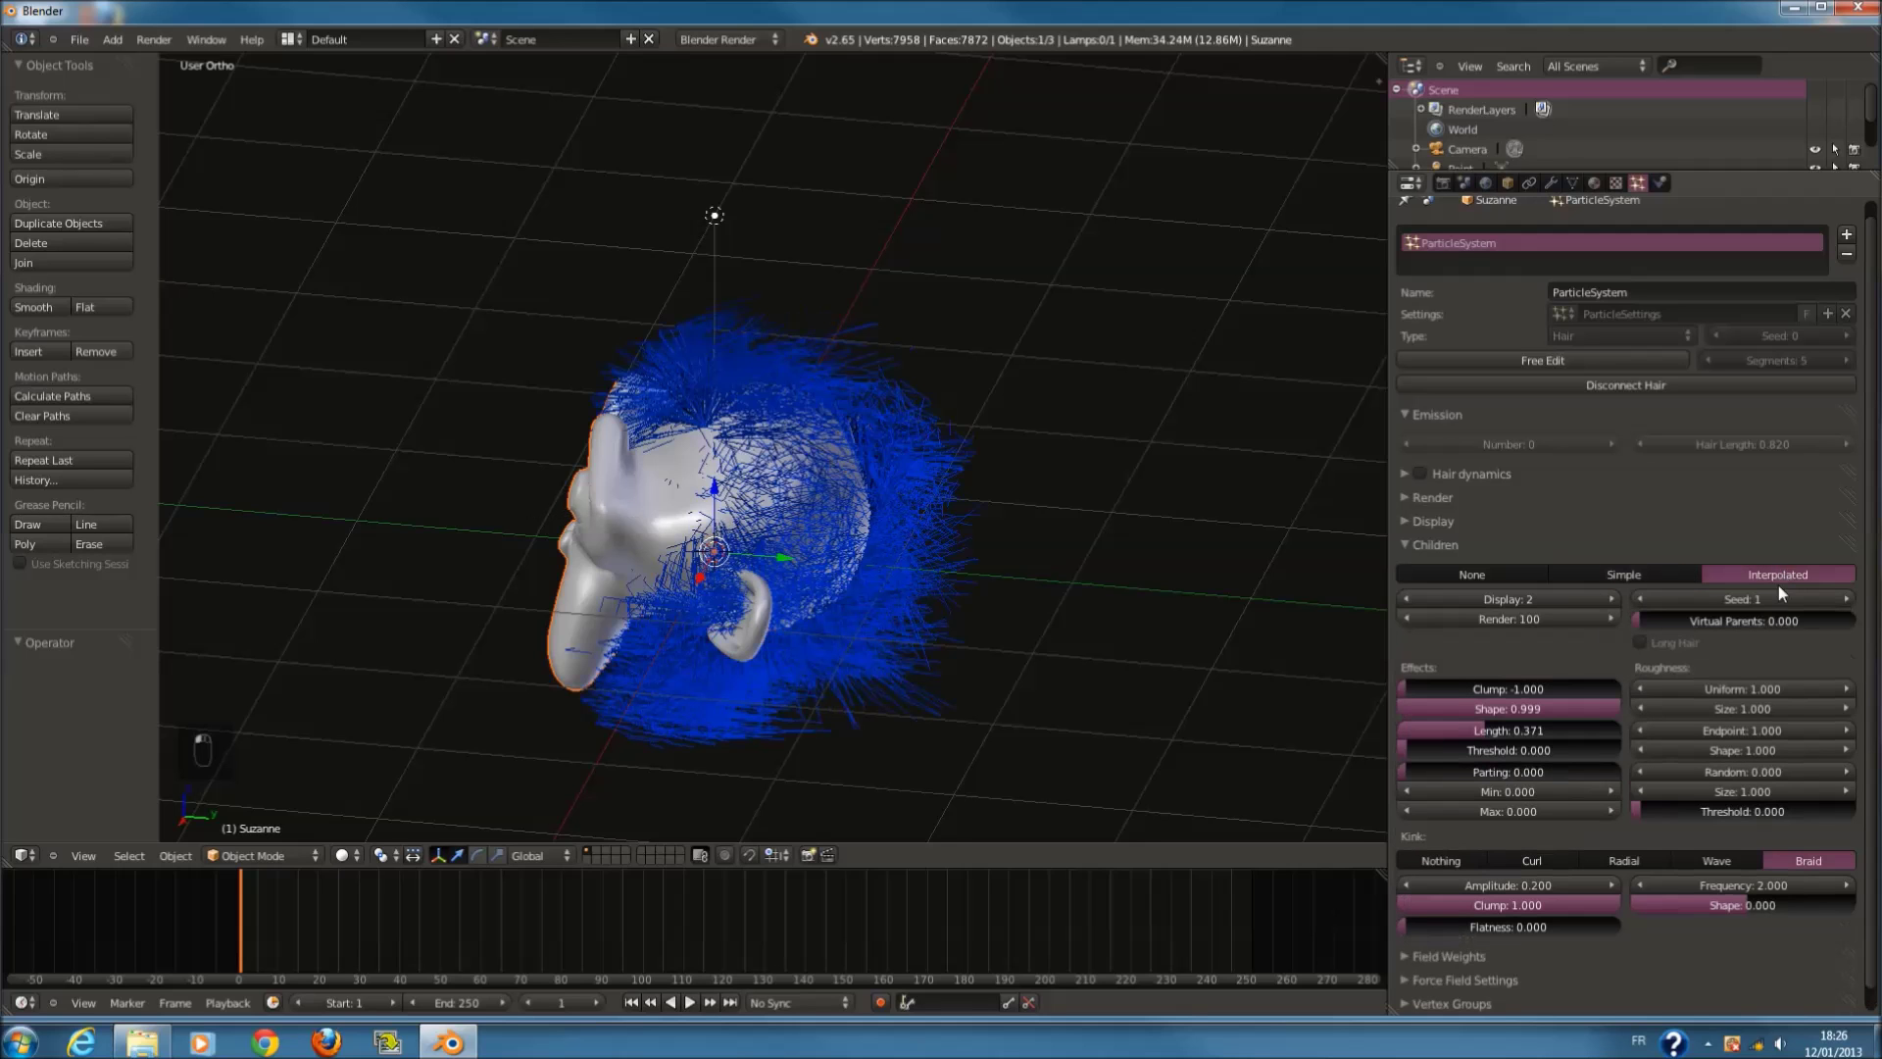
scroll(985, 508, "up", 2)
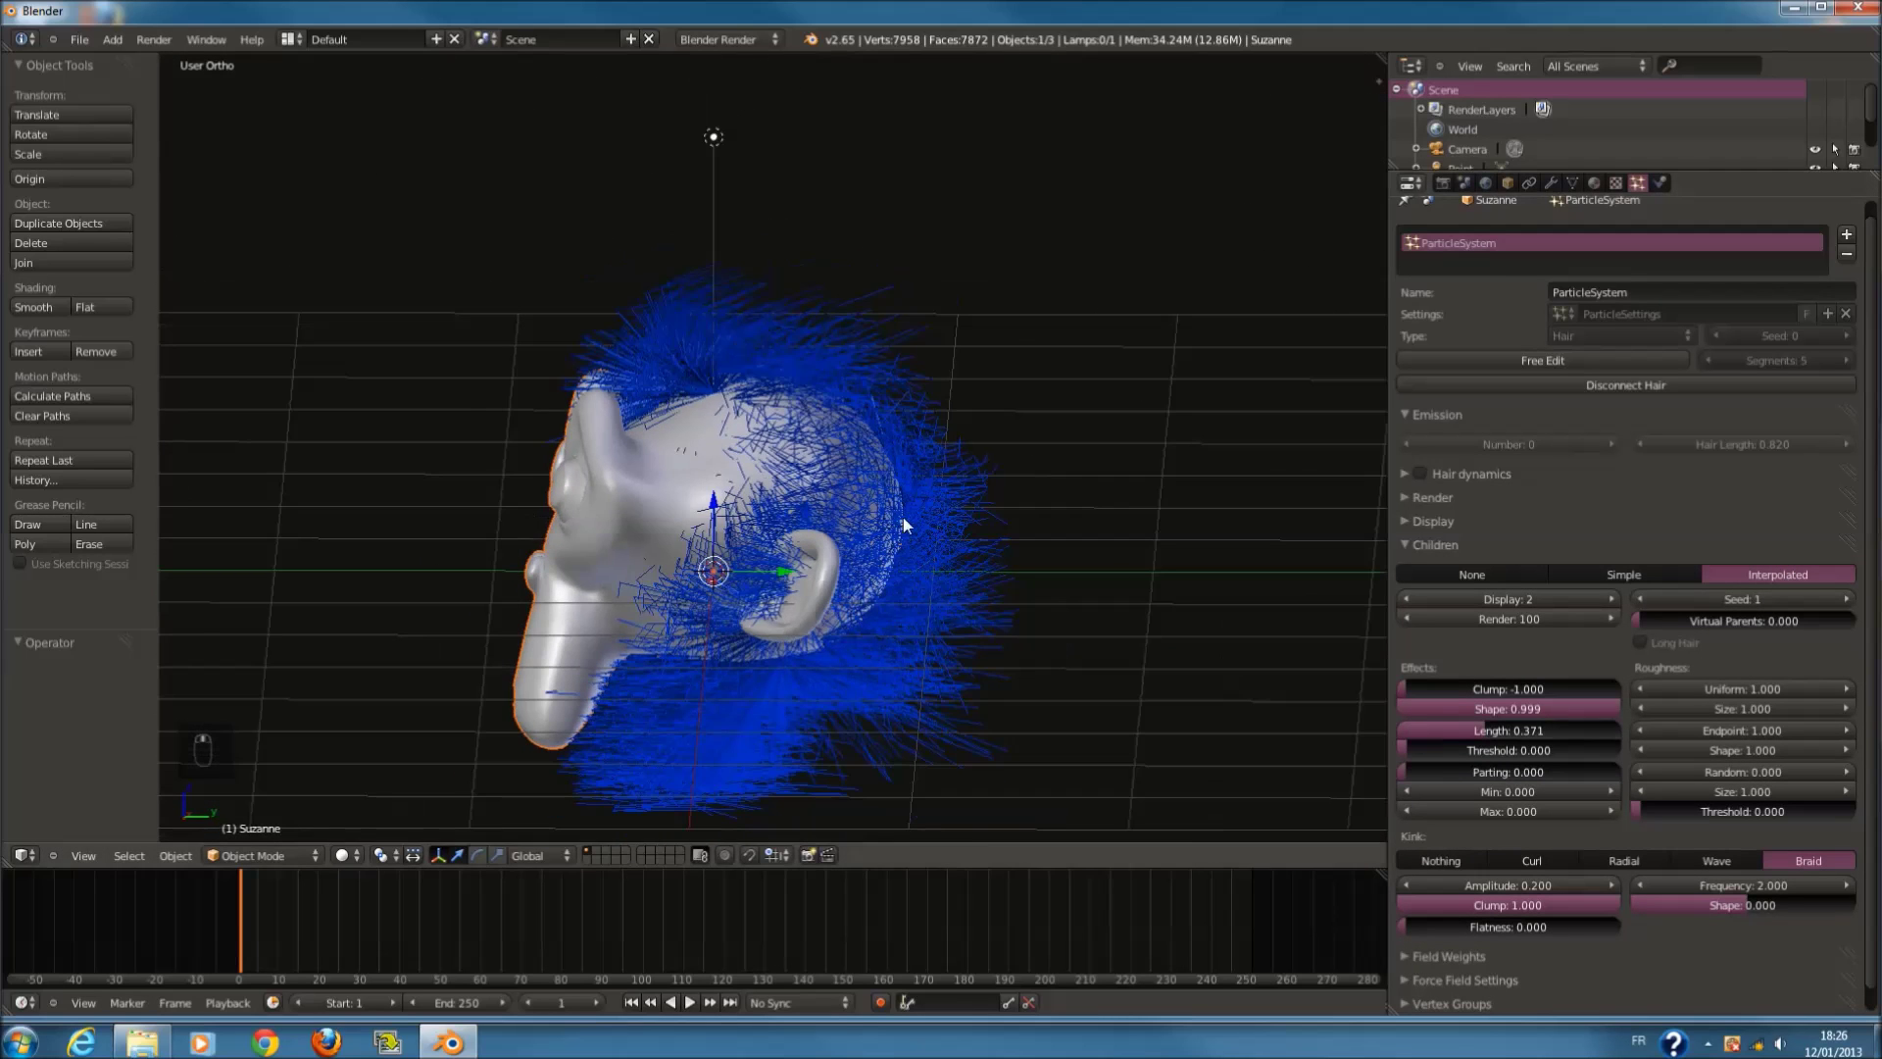
Step: Try lower Clump and Shape values on the Interpolated children, then return to Simple children with Shape at 0.999
middle_click_drag(903, 526, 1127, 549)
left_click_drag(1437, 688, 1296, 729)
left_click_drag(1549, 710, 1261, 702)
middle_click_drag(1261, 702, 1662, 525)
left_click(1624, 575)
left_click_drag(1451, 685, 1816, 728)
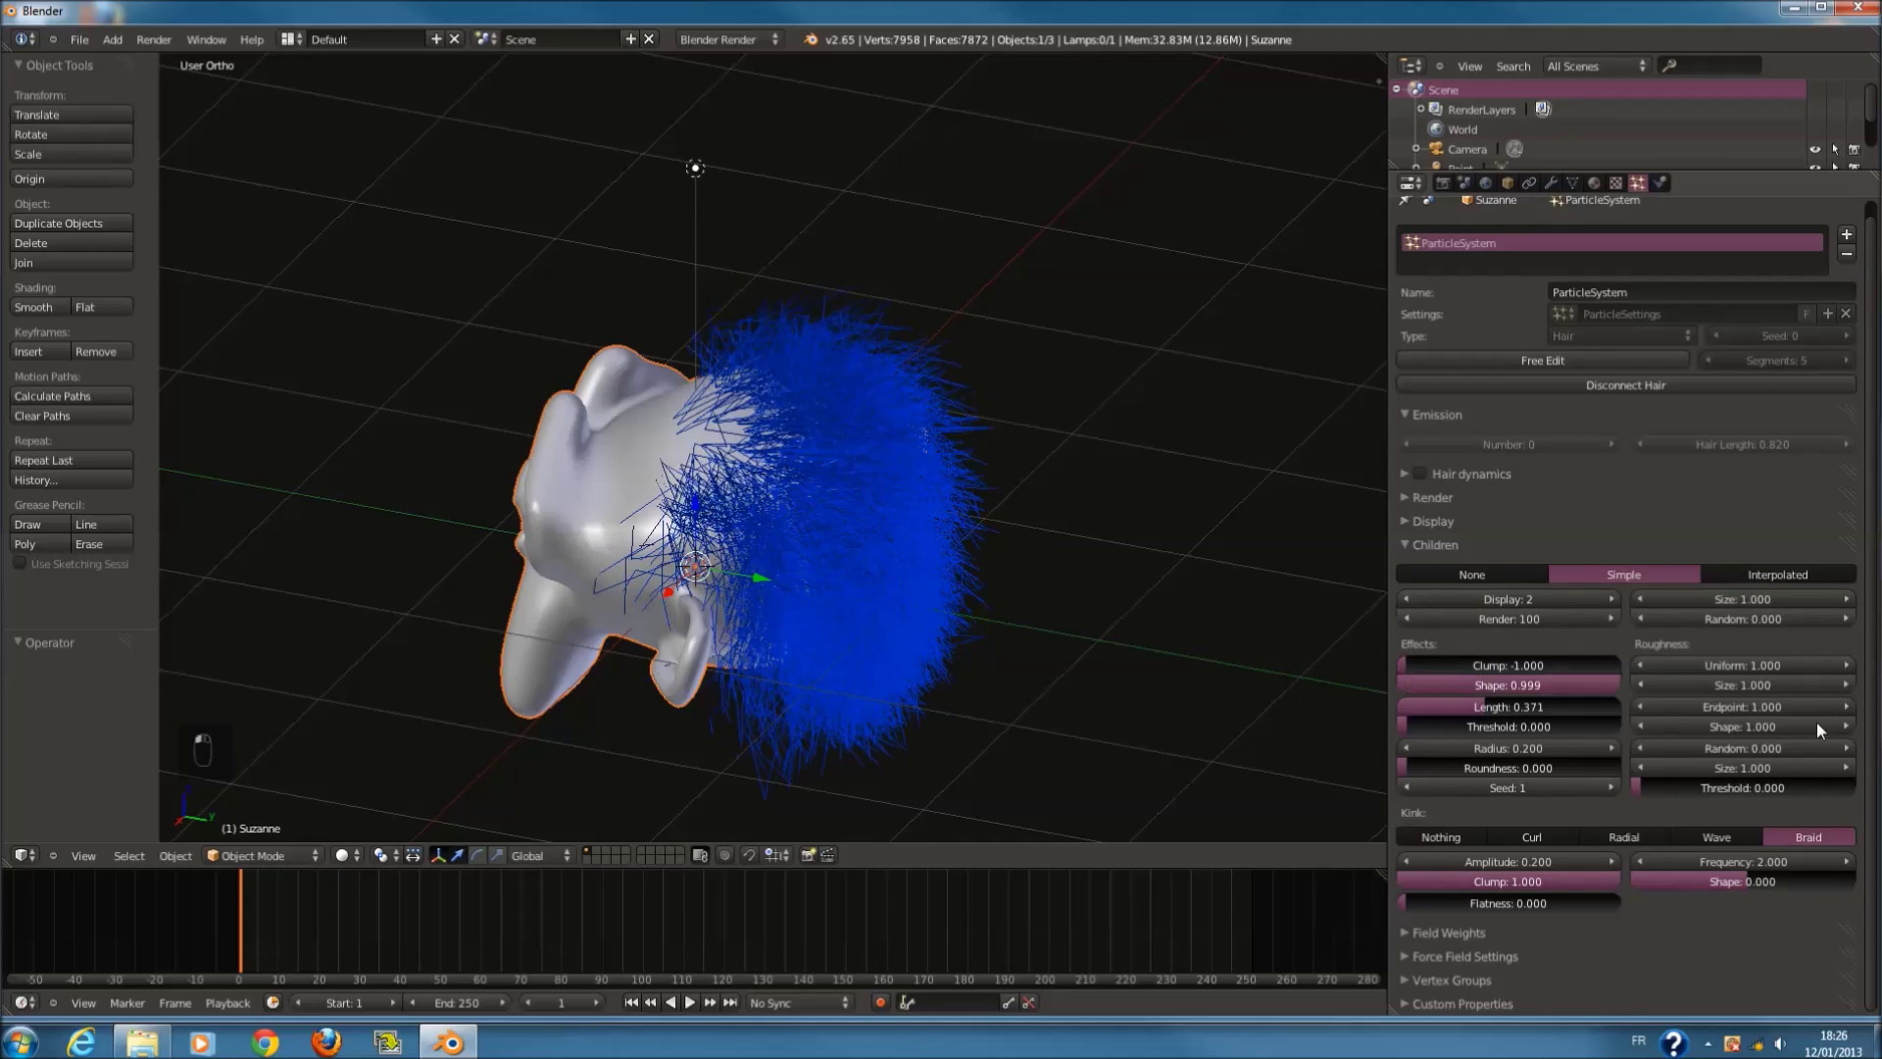
Step: Expand the particle system's field weights and try adjusting the Gravity weight
left_click(1507, 937)
scroll(1503, 927, "down", 7)
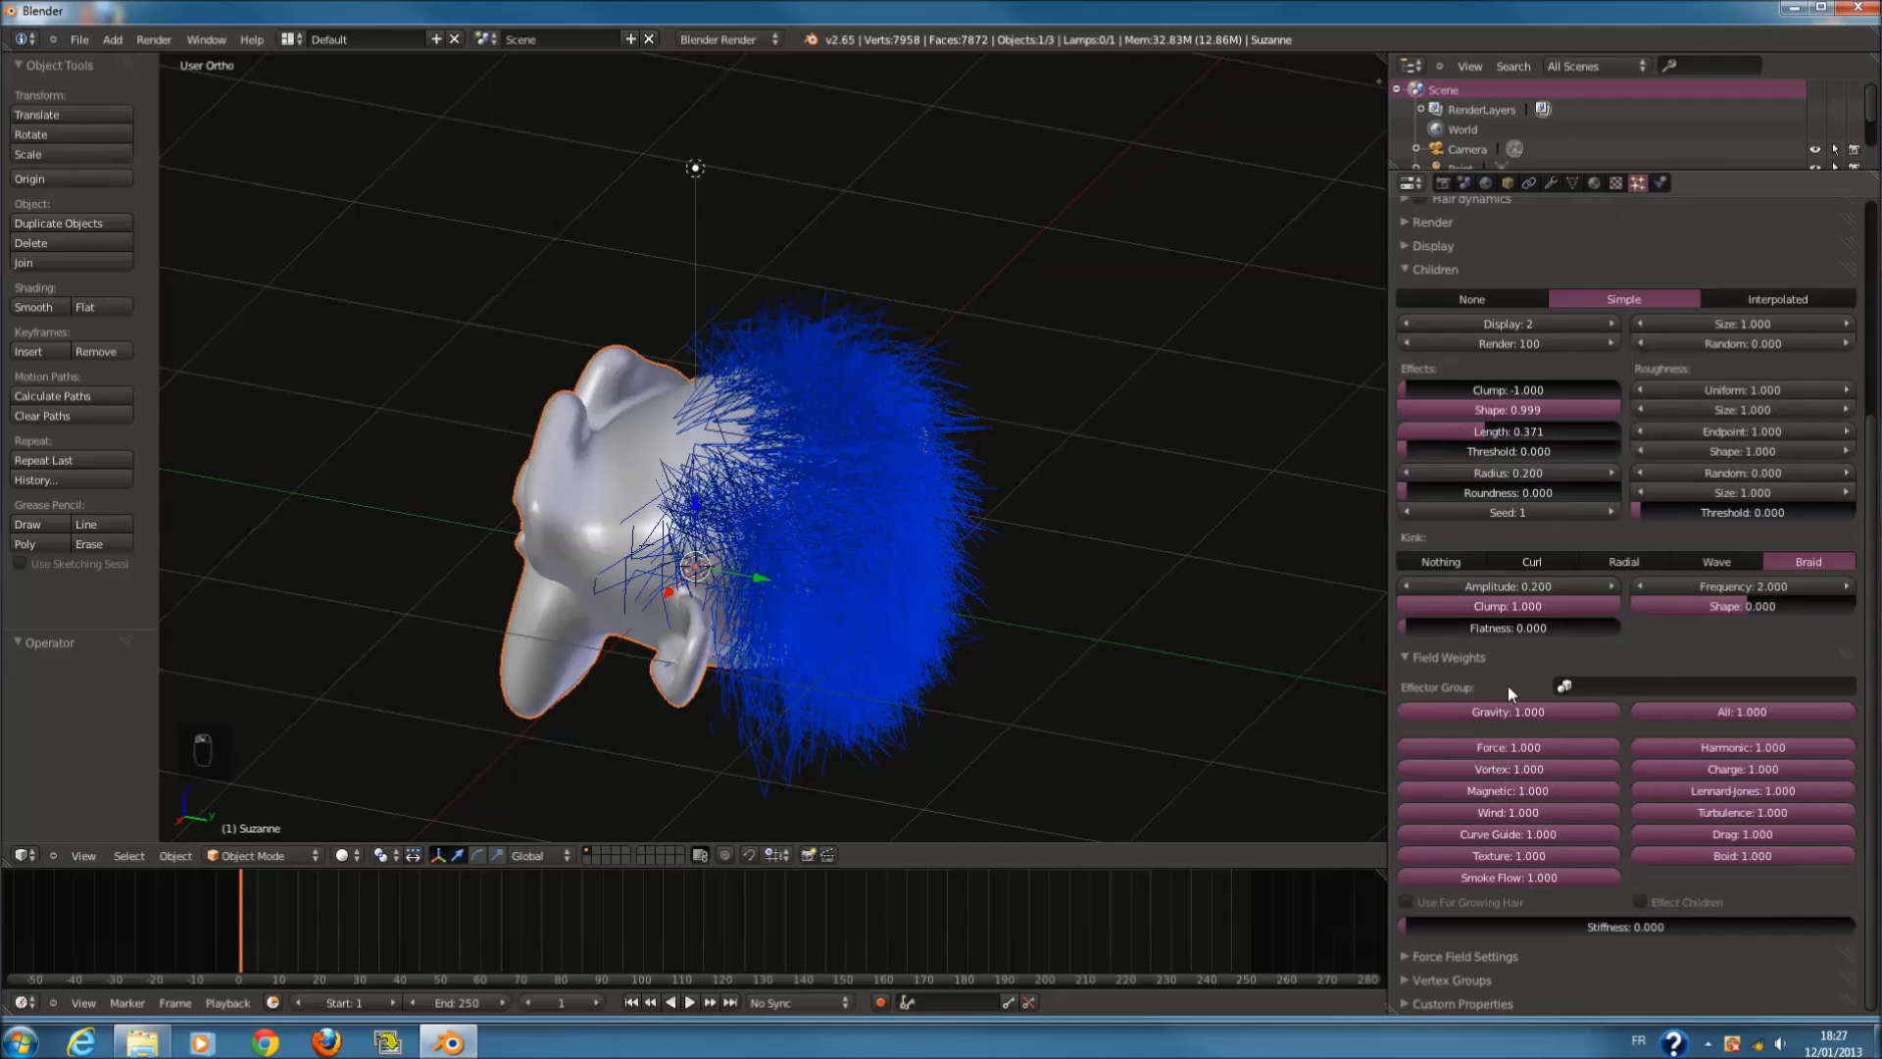
left_click_drag(1538, 714, 1651, 709)
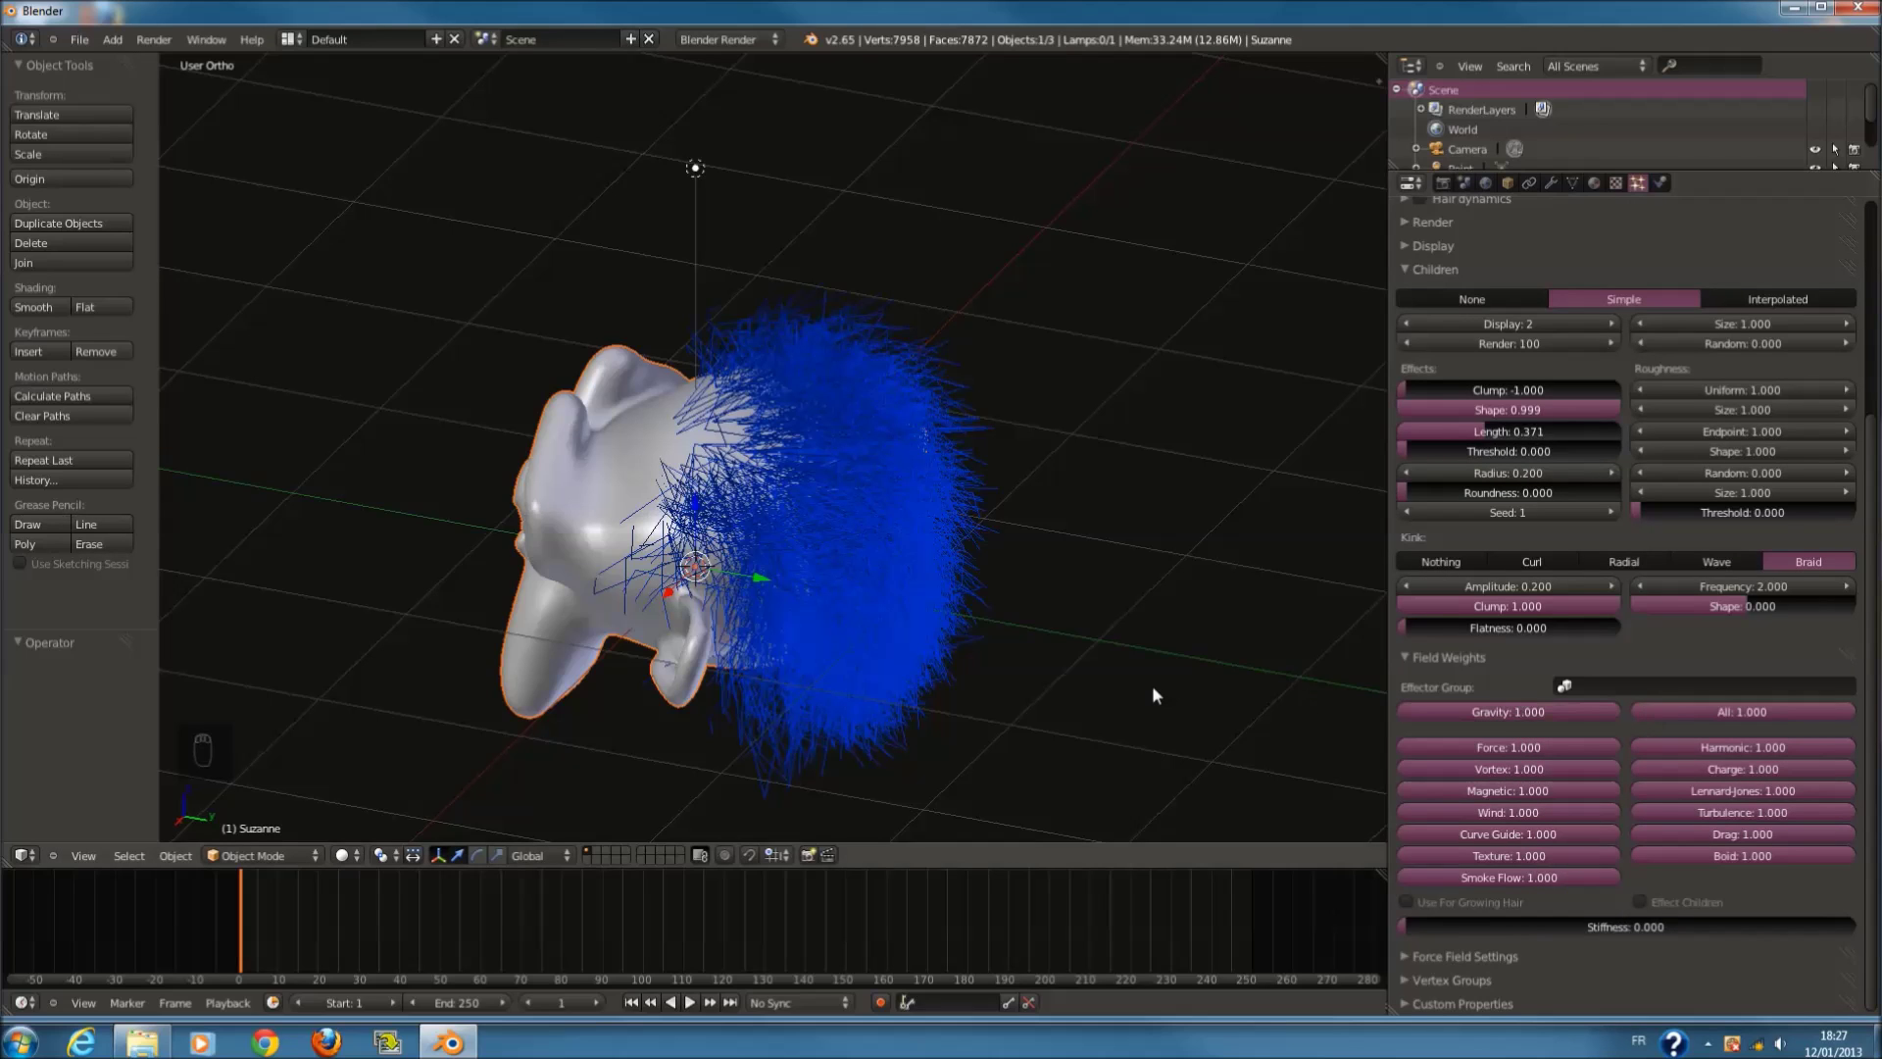
key("KP_1")
key("KP_3")
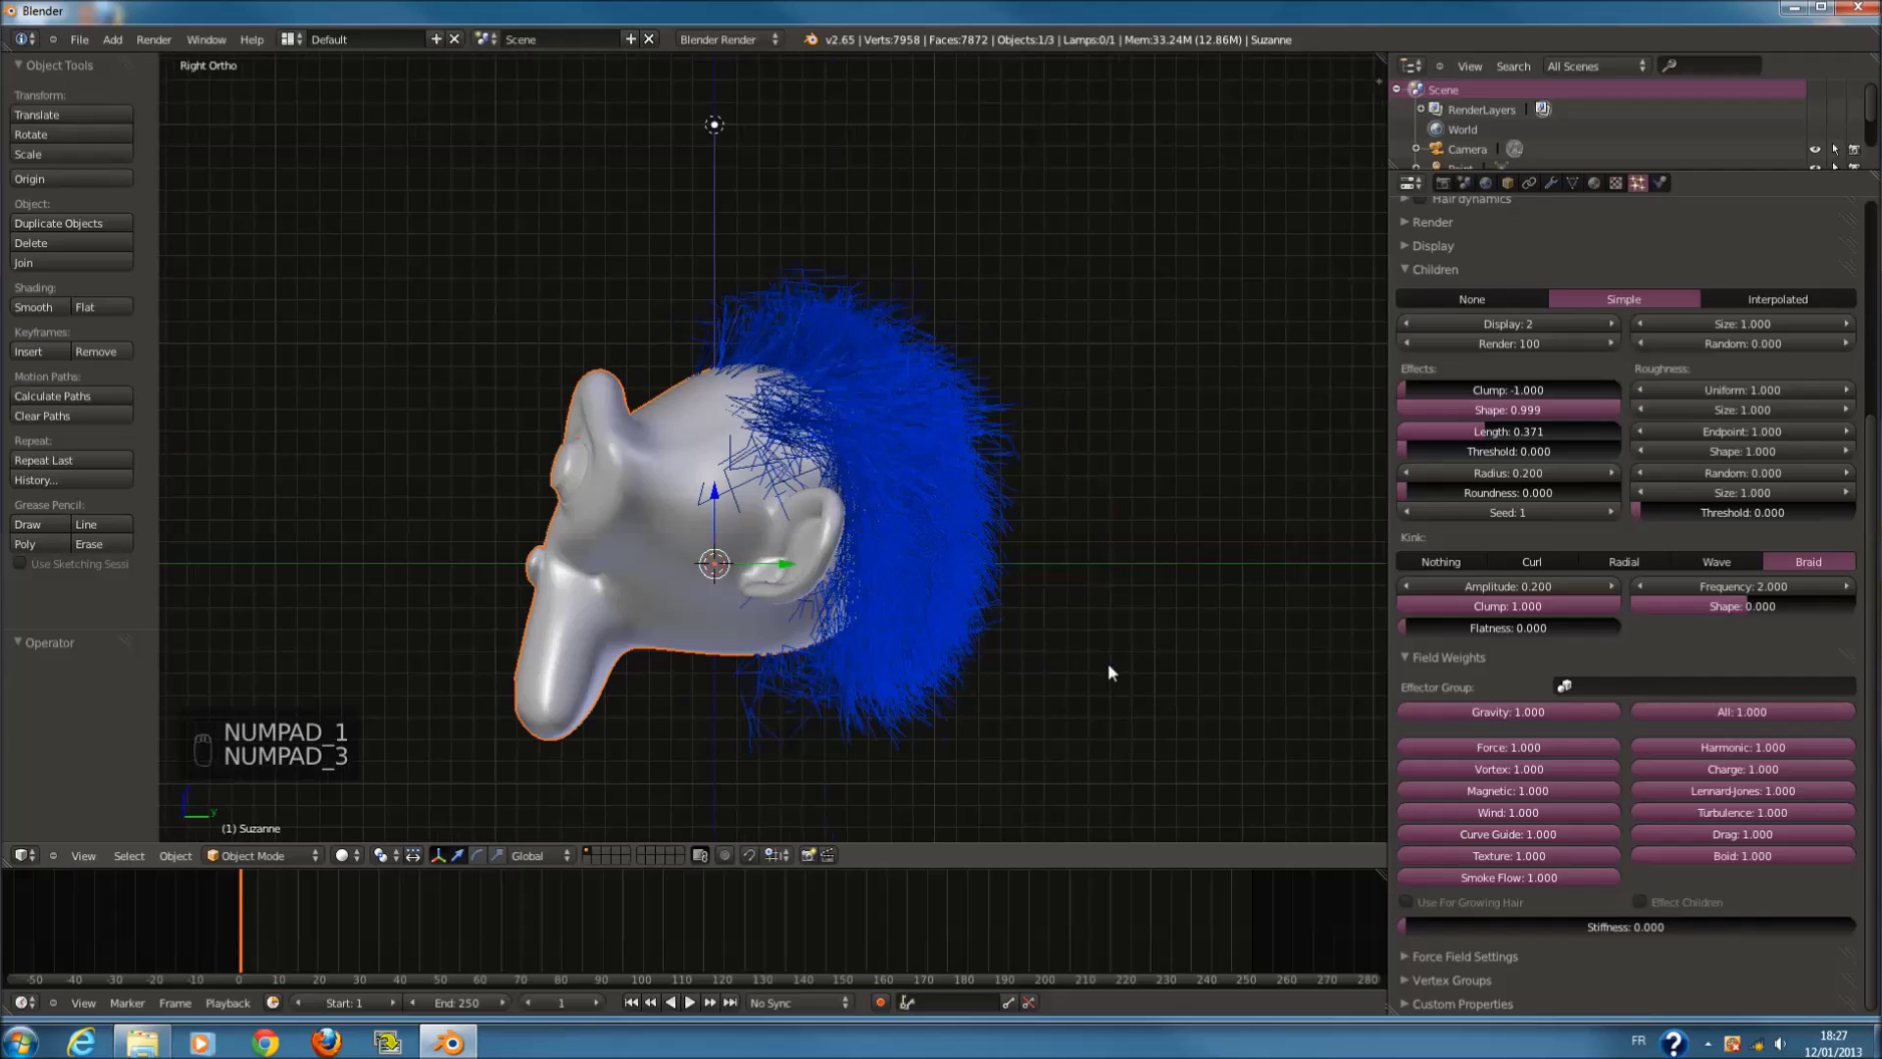
middle_click_drag(1280, 577, 1128, 596)
key("KP_1")
key("a")
key("a")
key("a")
mouse_move(1074, 478)
middle_mouse_down()
mouse_move(927, 547)
mouse_move(1039, 502)
mouse_move(947, 516)
mouse_move(796, 644)
mouse_move(588, 706)
middle_mouse_up()
key("z")
key("z")
key("a")
Step: Select the monkey head, enter Particle Mode and choose the Comb brush
right_click(948, 520)
scroll(588, 706, "up", 2)
left_click(294, 856)
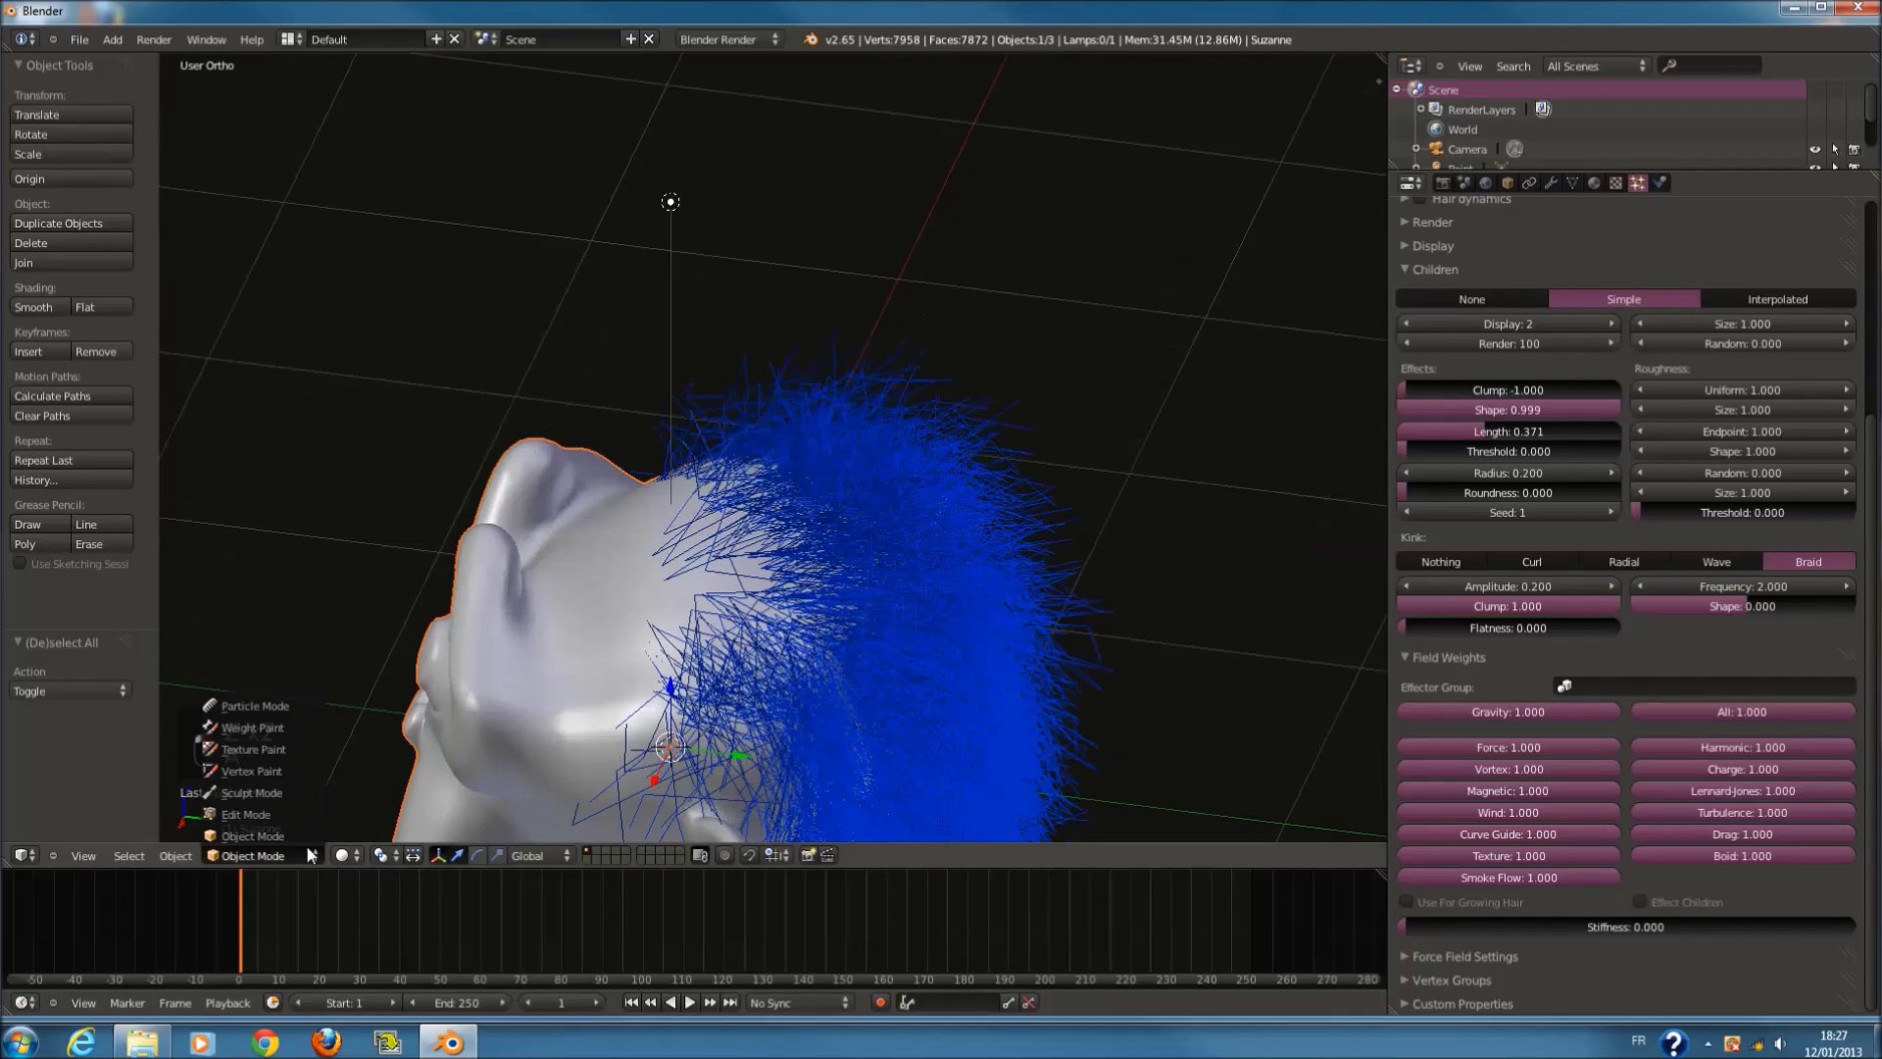
left_click(255, 706)
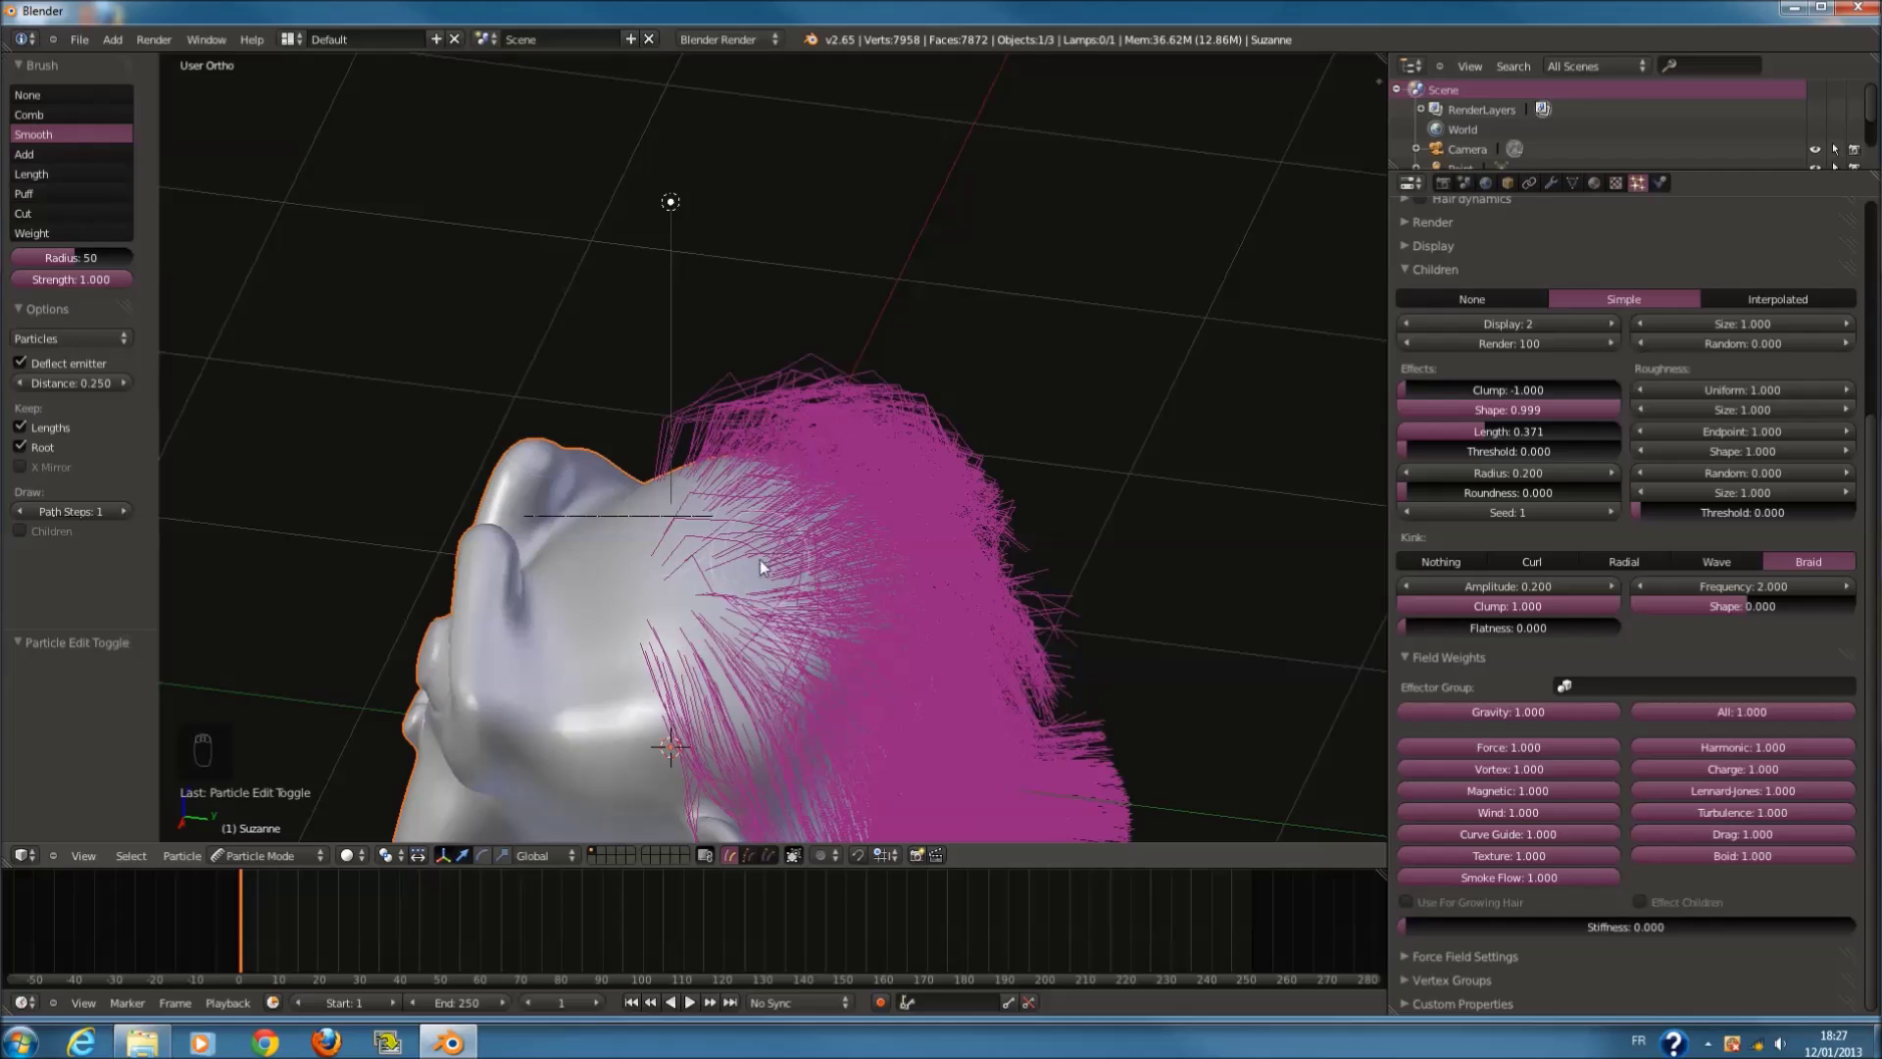
middle_click_drag(765, 556, 555, 513)
left_click(61, 115)
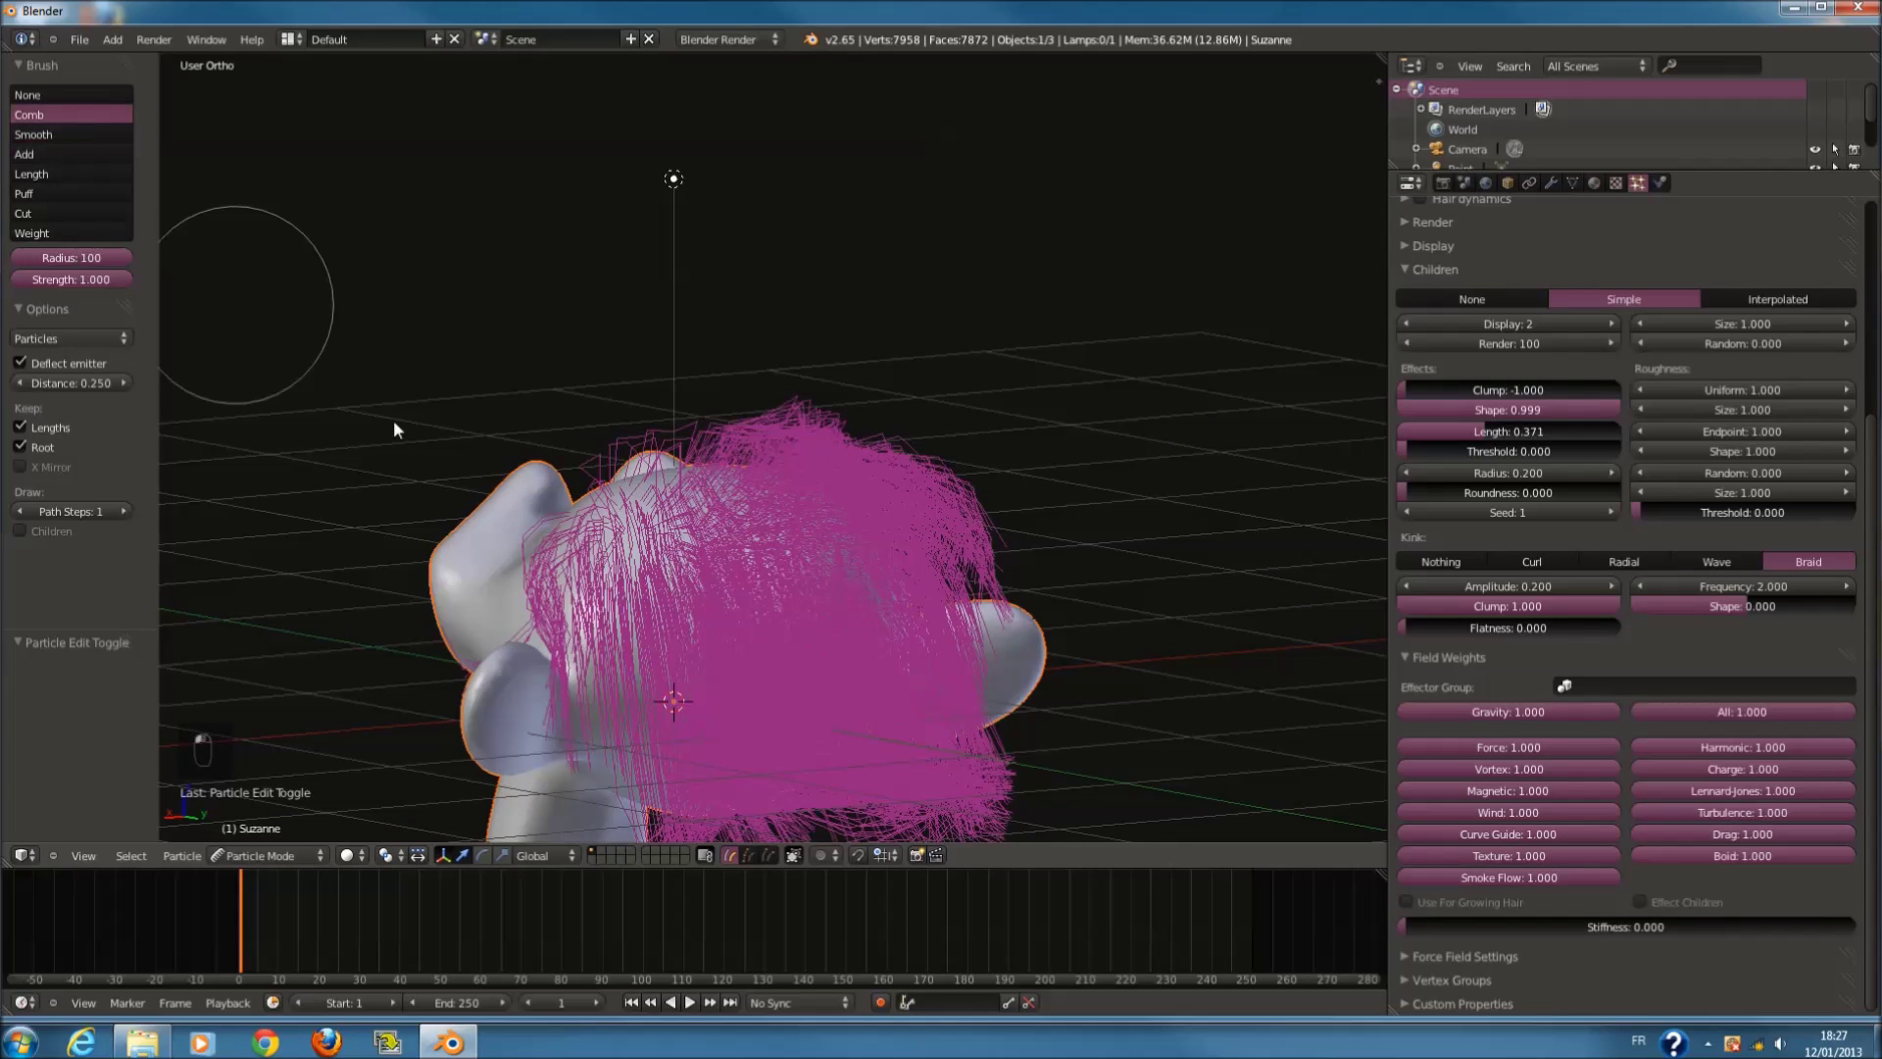
Step: Try a short comb stroke on the hair at the side of the head, then undo it
mouse_move(611, 573)
left_mouse_down()
mouse_move(633, 536)
mouse_move(645, 561)
left_mouse_up()
key("ctrl+z")
middle_click_drag(649, 544, 749, 509)
key("KP_3")
key("KP_1")
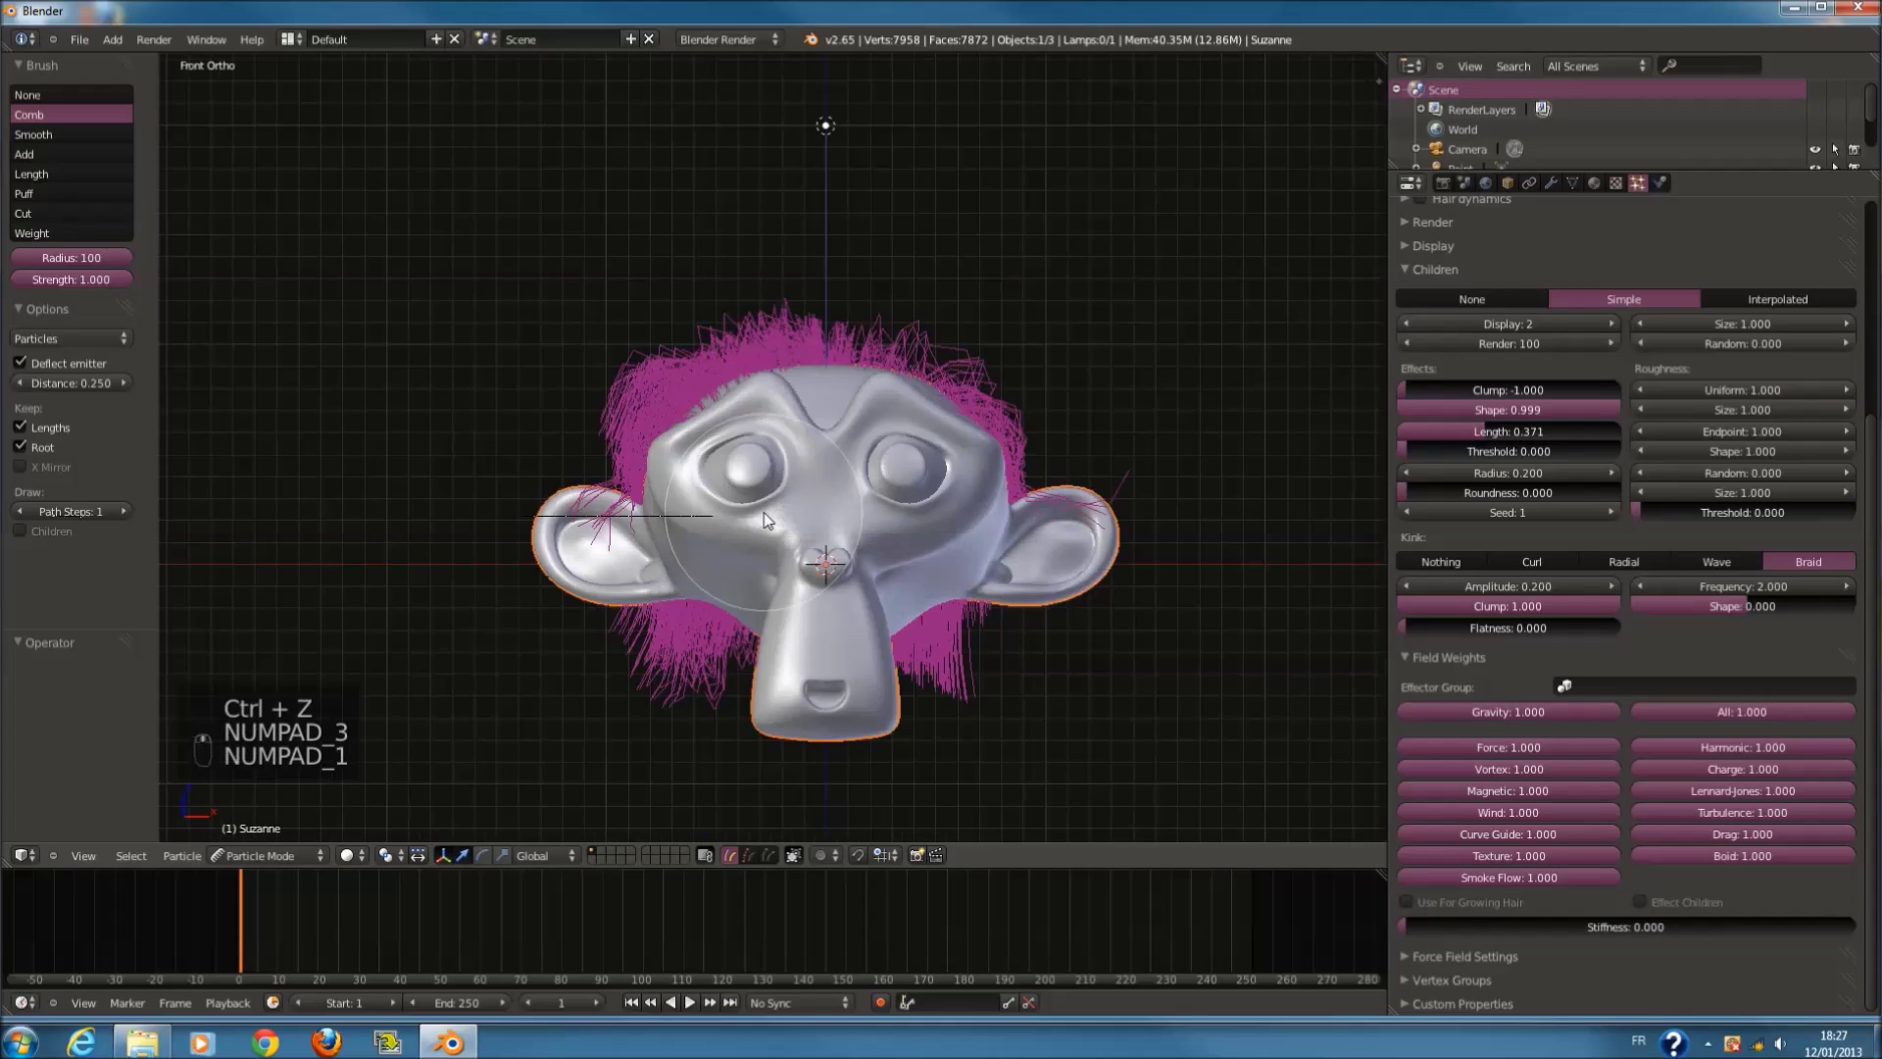
Step: Comb the hair back and down behind the head from the side view, then check it from the front and other side
key("KP_3")
scroll(972, 419, "up", 1)
key("g")
right_click(1008, 536)
key("f")
left_click(1022, 477)
mouse_move(756, 243)
left_mouse_down()
mouse_move(739, 300)
mouse_move(1000, 608)
mouse_move(978, 833)
left_mouse_up()
key("KP_3")
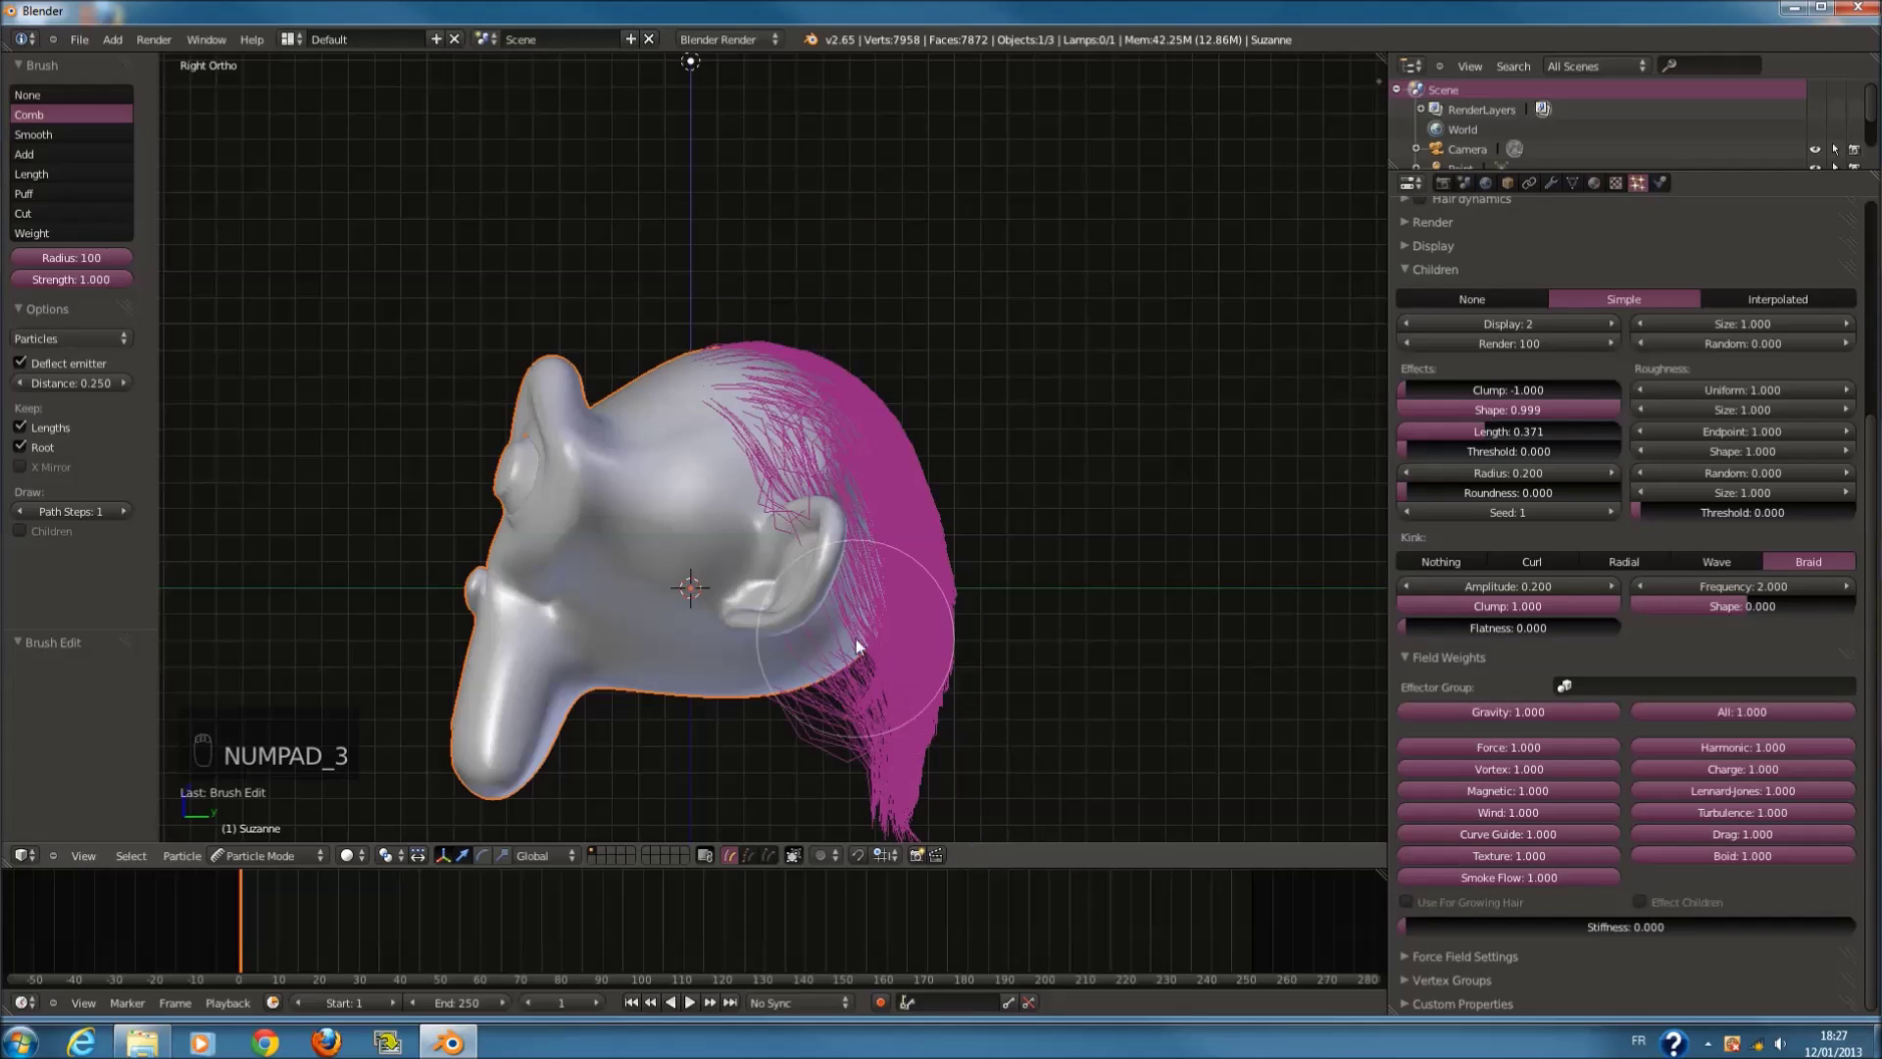
key("KP_1")
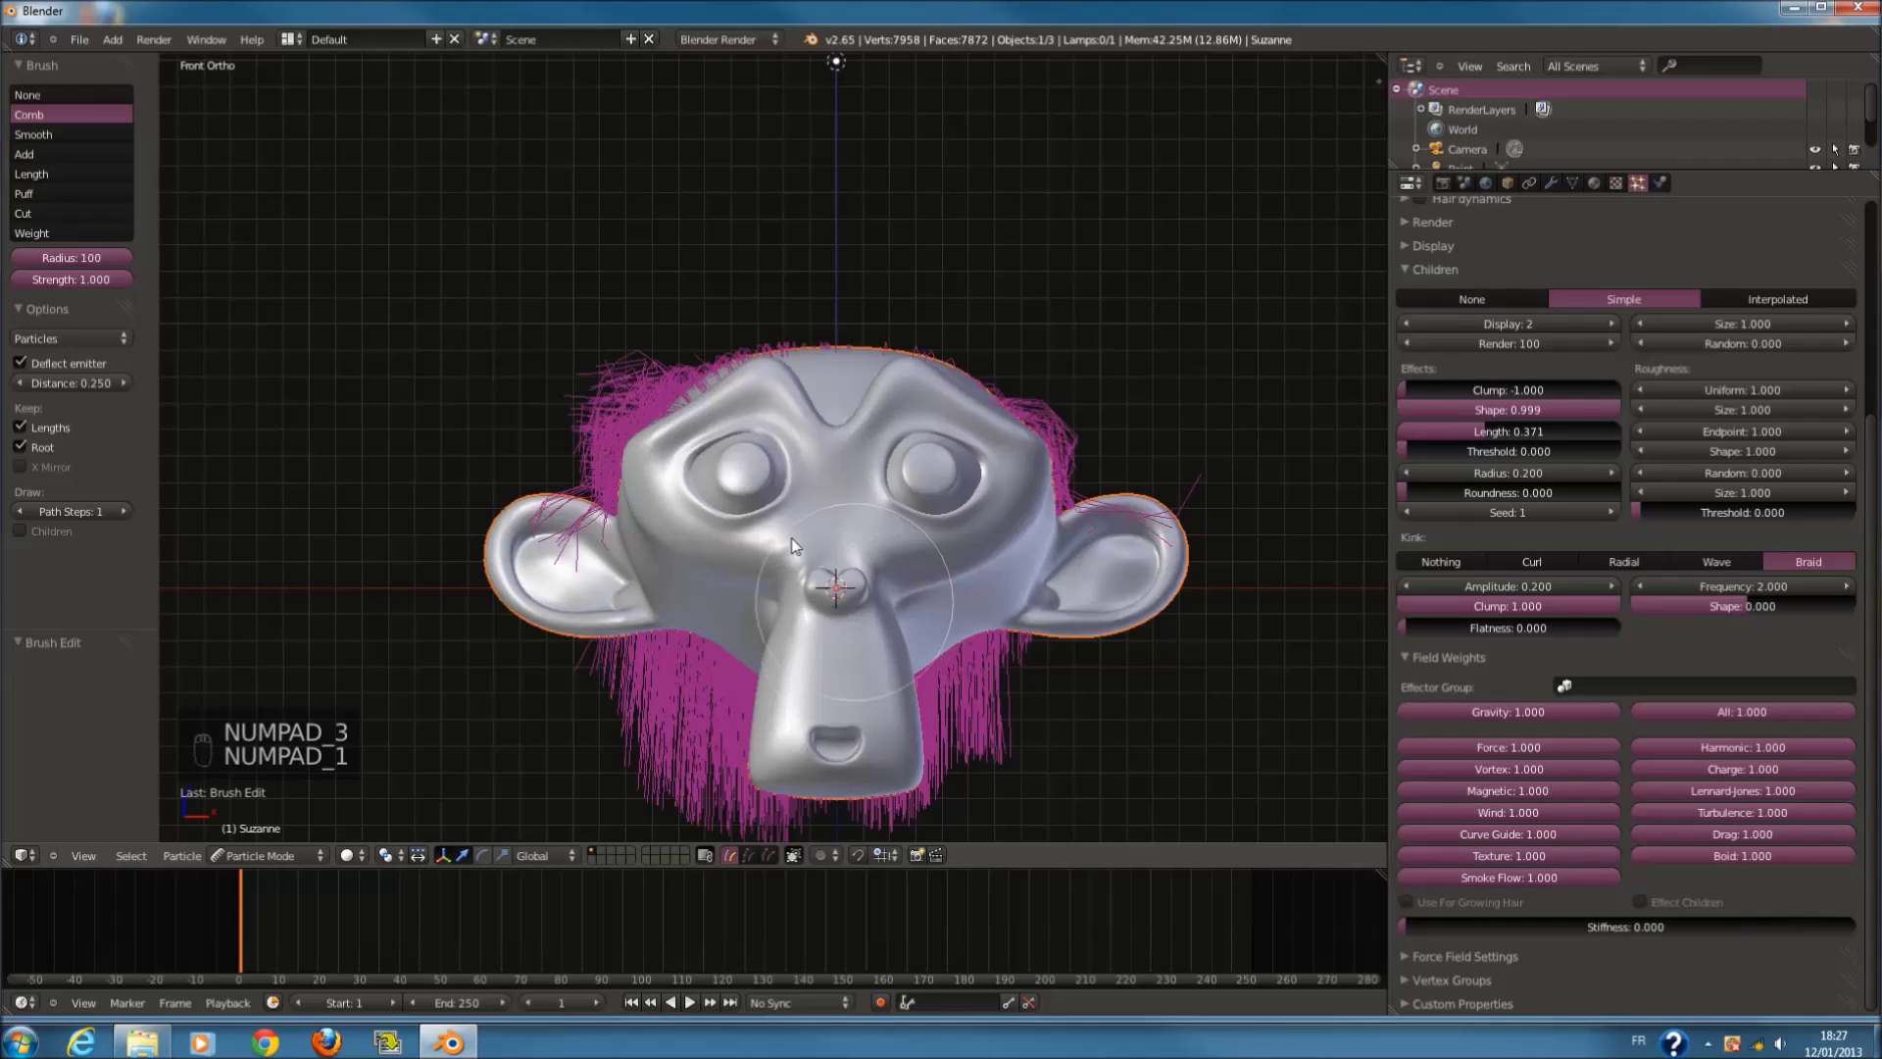
key("ctrl+KP_1")
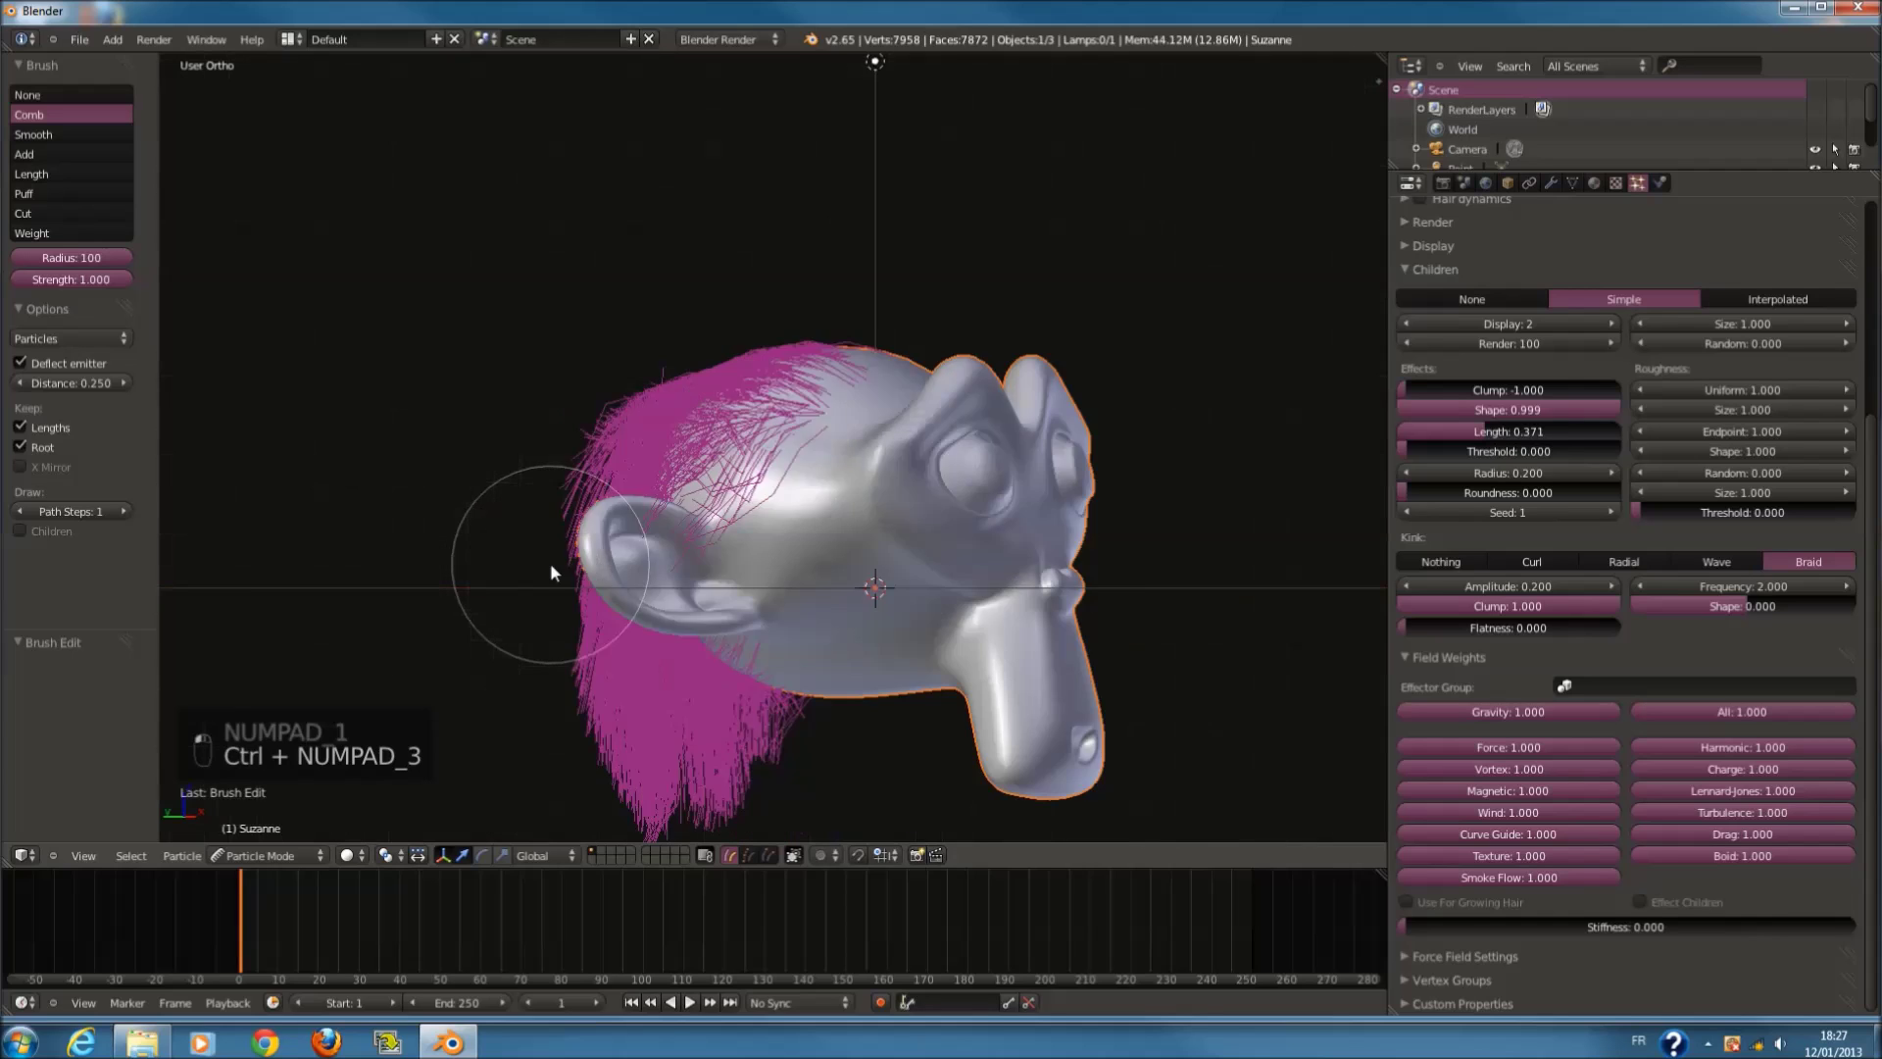
key("ctrl+KP_3")
Step: Set the children's Length to 0.531 and free the hair edits, then try to undo the clearing
scroll(1554, 469, "up", 4)
mouse_move(1542, 589)
left_mouse_down()
mouse_move(1557, 589)
mouse_move(1520, 590)
left_mouse_up()
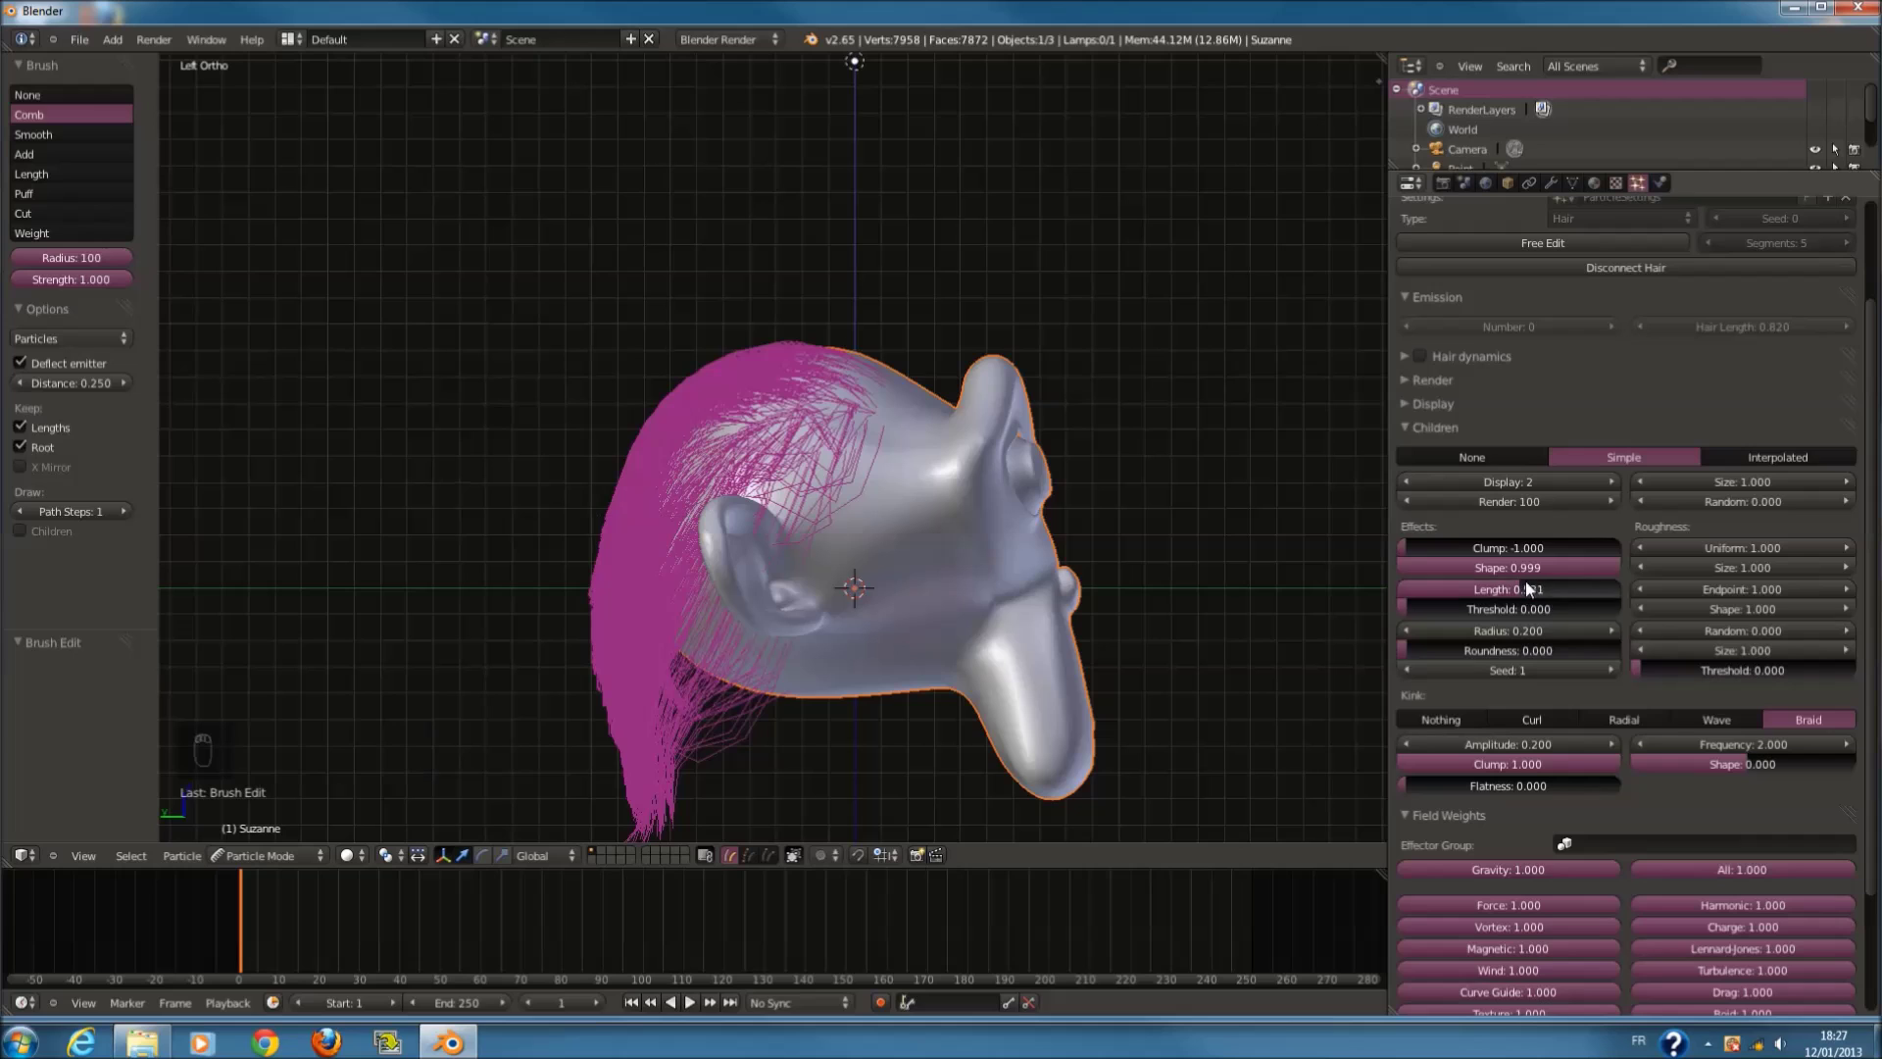
scroll(1540, 549, "up", 3)
left_click(1569, 375)
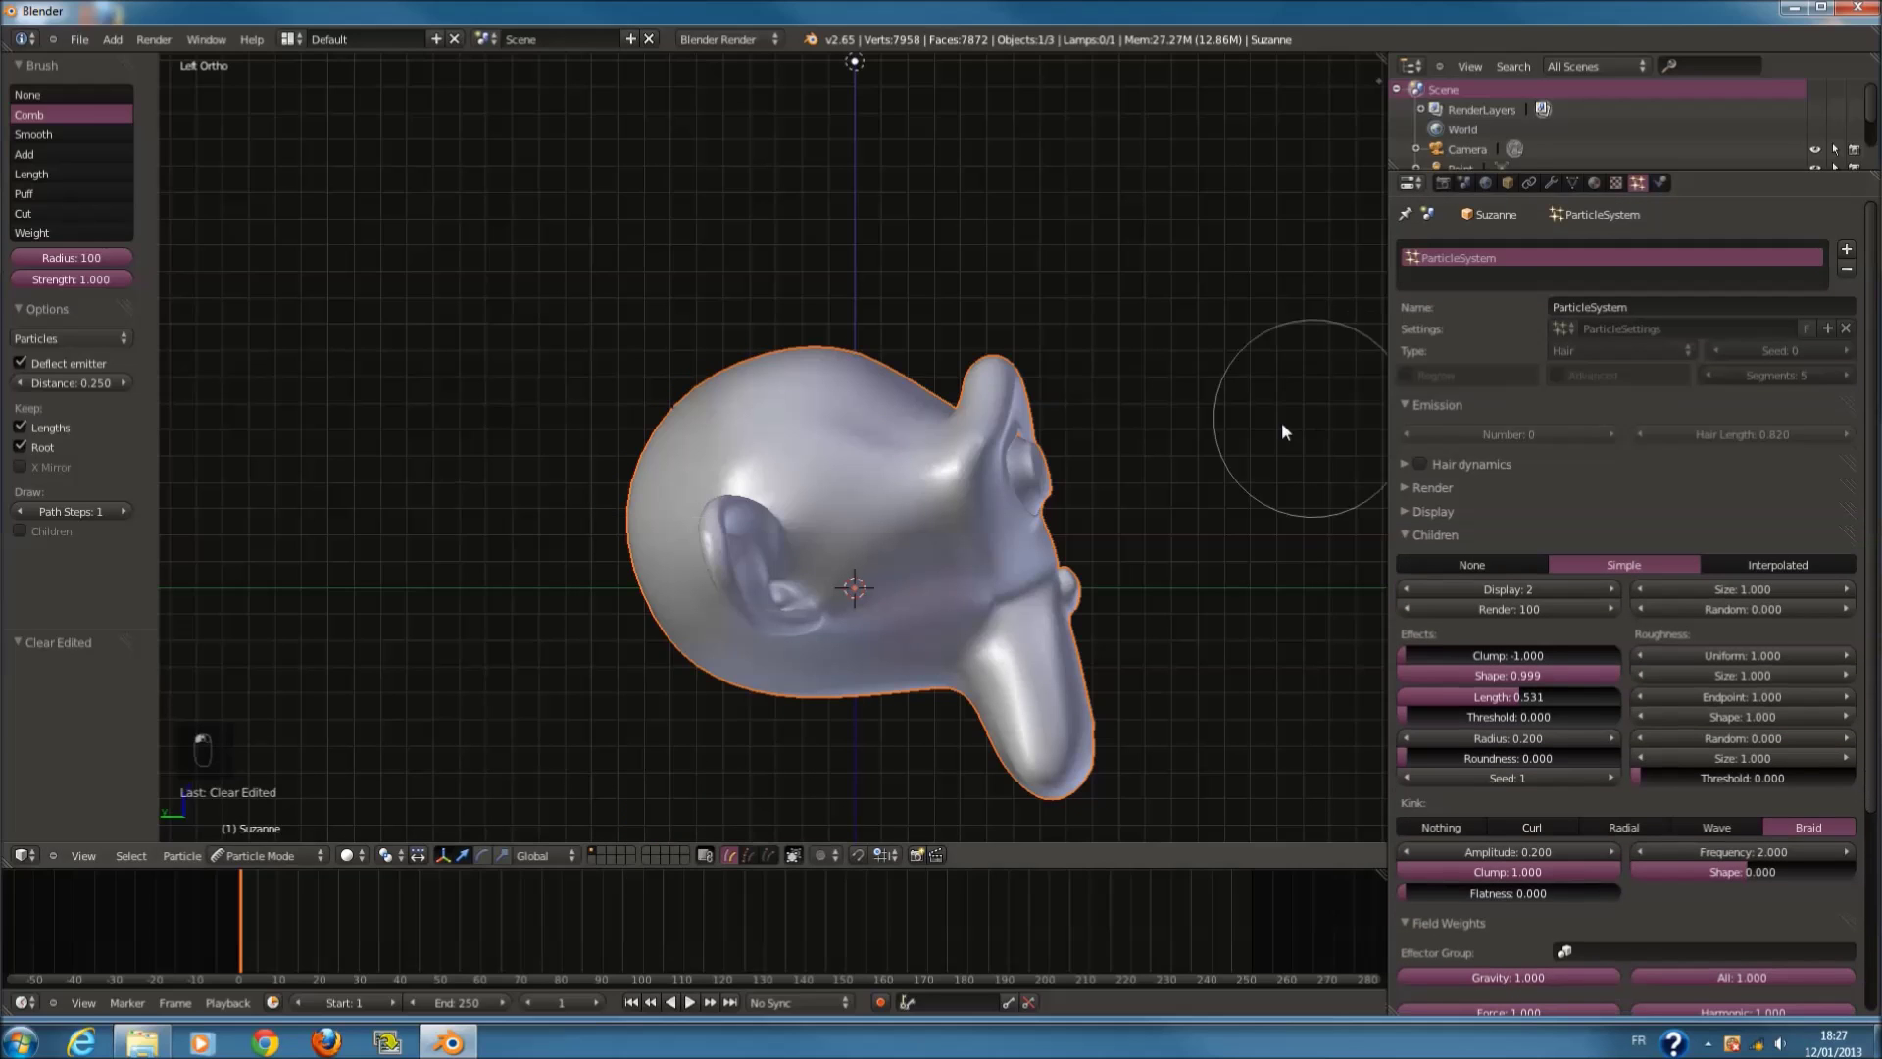
key("ctrl+z")
key("ctrl+z")
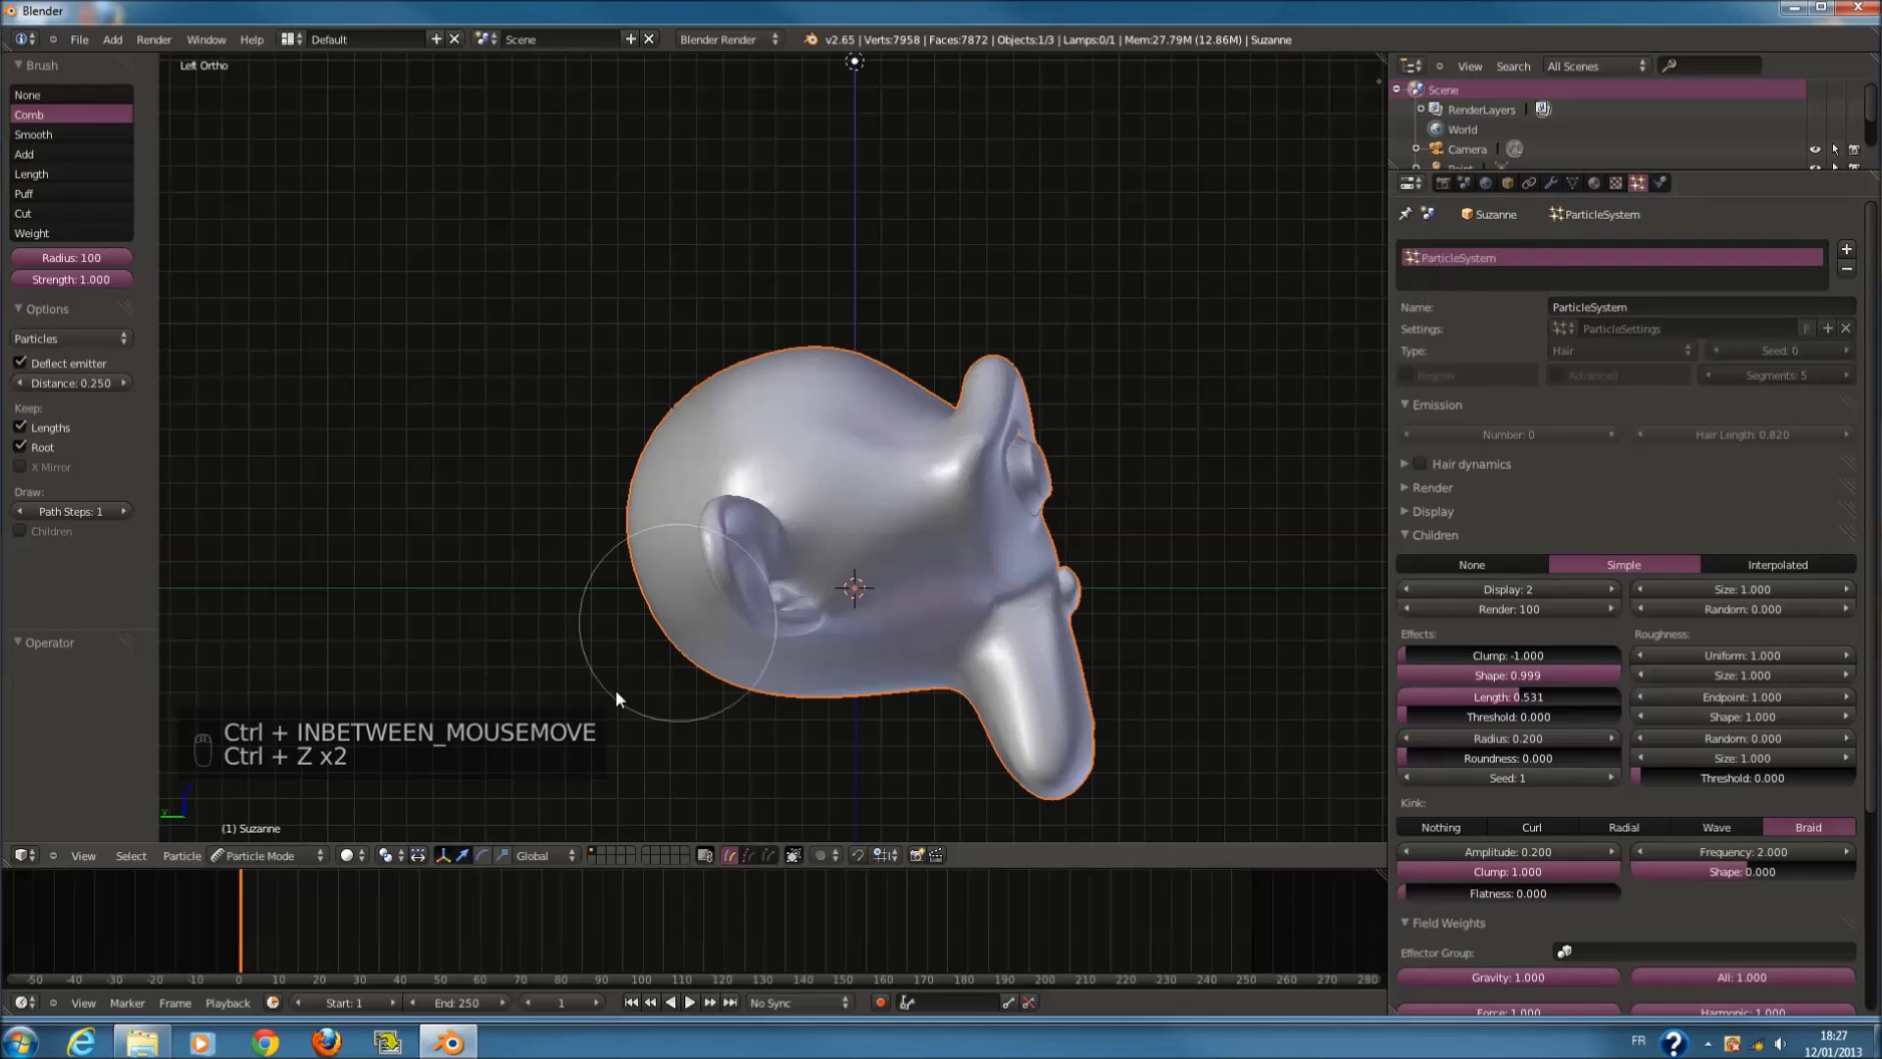
Step: Return to Object Mode and set the emission's Hair Length to 3.000 and Number to 0
left_click(257, 854)
left_click(253, 836)
left_click_drag(1721, 432, 1726, 432)
left_click_drag(1562, 433, 1638, 437)
scroll(1674, 437, "down", 1)
left_click(1714, 397)
type("3")
key("Return")
scroll(1071, 422, "down", 2)
left_click_drag(1569, 396, 1045, 485)
Step: Enter Particle Mode and paint new long hairs over the top and back of the head with the Add brush
left_click(326, 859)
left_click(267, 713)
mouse_move(549, 490)
middle_mouse_down()
mouse_move(766, 565)
mouse_move(736, 549)
middle_mouse_up()
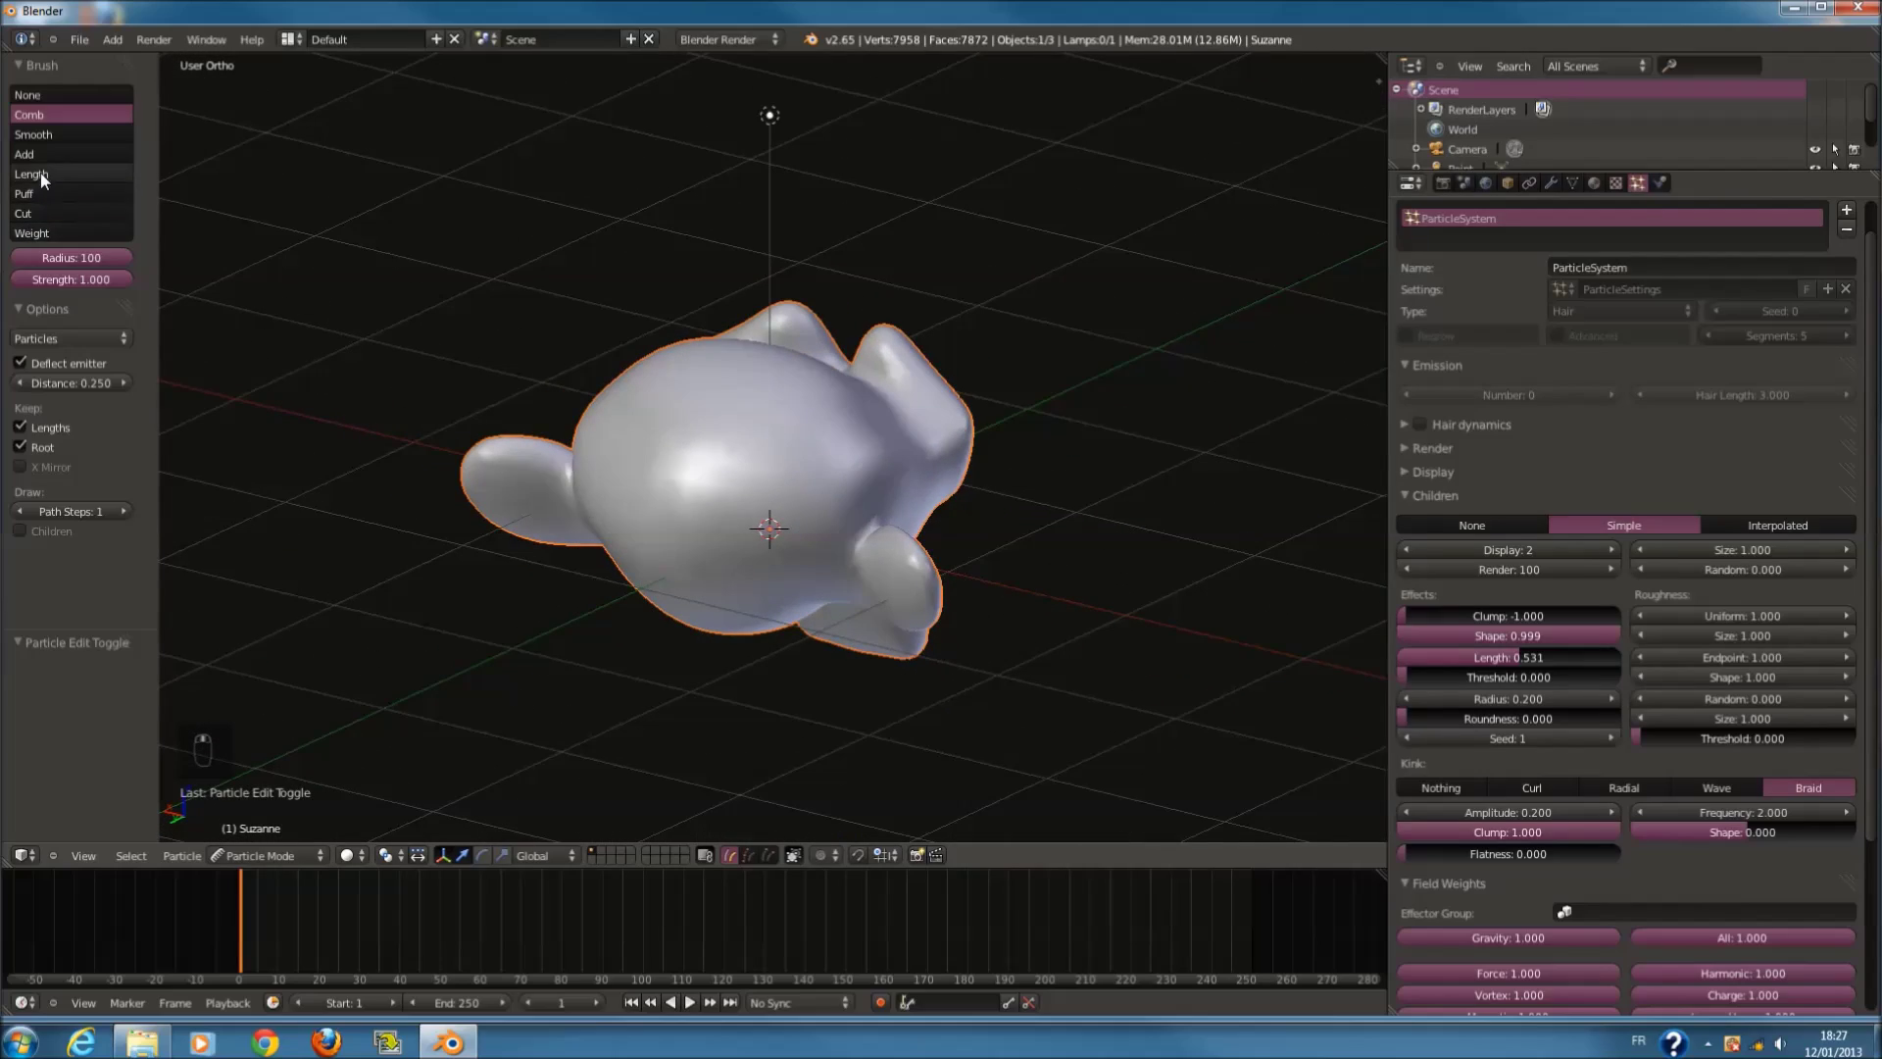
left_click(68, 154)
middle_click_drag(549, 412, 651, 467)
left_click_drag(651, 467, 675, 450)
mouse_move(674, 450)
middle_mouse_down()
mouse_move(597, 402)
mouse_move(706, 507)
mouse_move(757, 509)
mouse_move(757, 429)
mouse_move(656, 485)
mouse_move(467, 761)
middle_mouse_up()
Step: Comb the new long hair back and down behind the head from the right side view
scroll(757, 429, "down", 4)
left_click(263, 855)
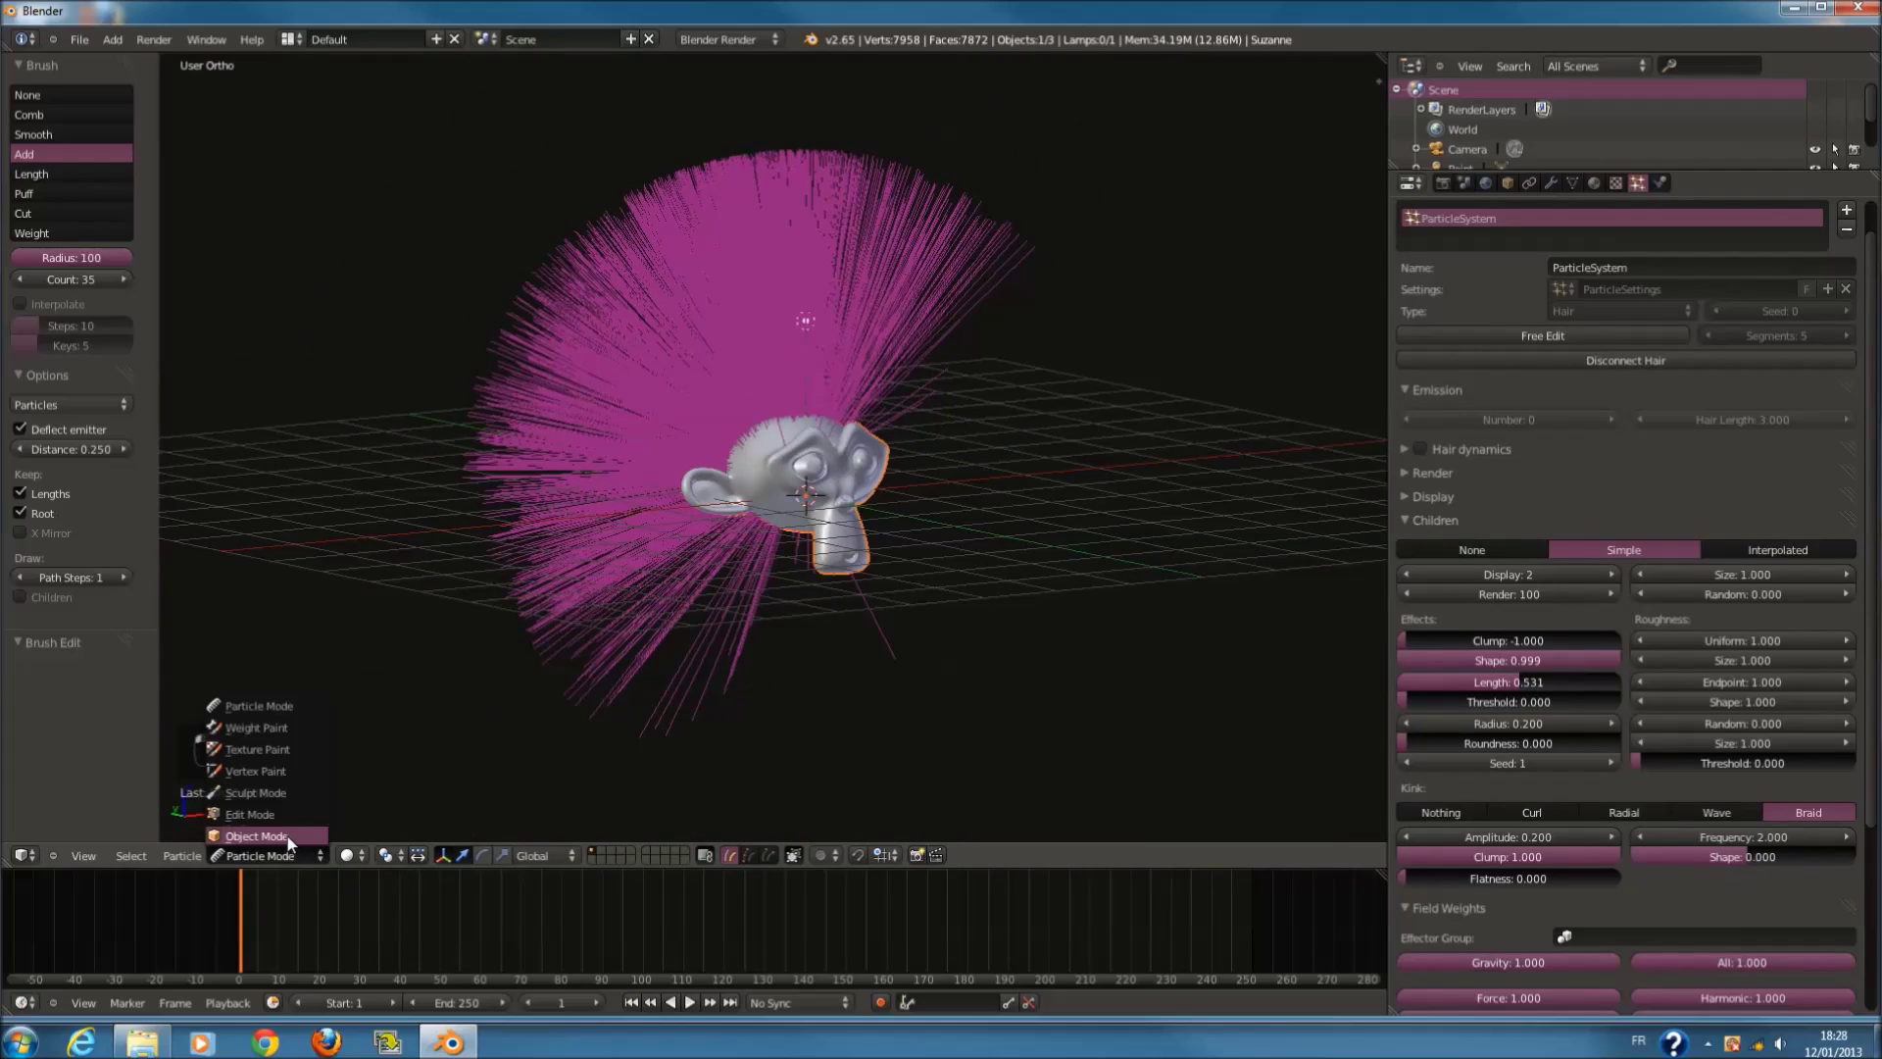
left_click(88, 118)
key("KP_3")
mouse_move(662, 261)
left_mouse_down()
mouse_move(847, 272)
mouse_move(1143, 519)
mouse_move(1193, 615)
mouse_move(919, 490)
left_mouse_up()
mouse_move(718, 348)
left_mouse_down()
mouse_move(748, 315)
mouse_move(862, 332)
mouse_move(1050, 559)
mouse_move(1083, 717)
left_mouse_up()
scroll(1079, 708, "up", 3)
middle_click_drag(1078, 708, 915, 545)
key("KP_3")
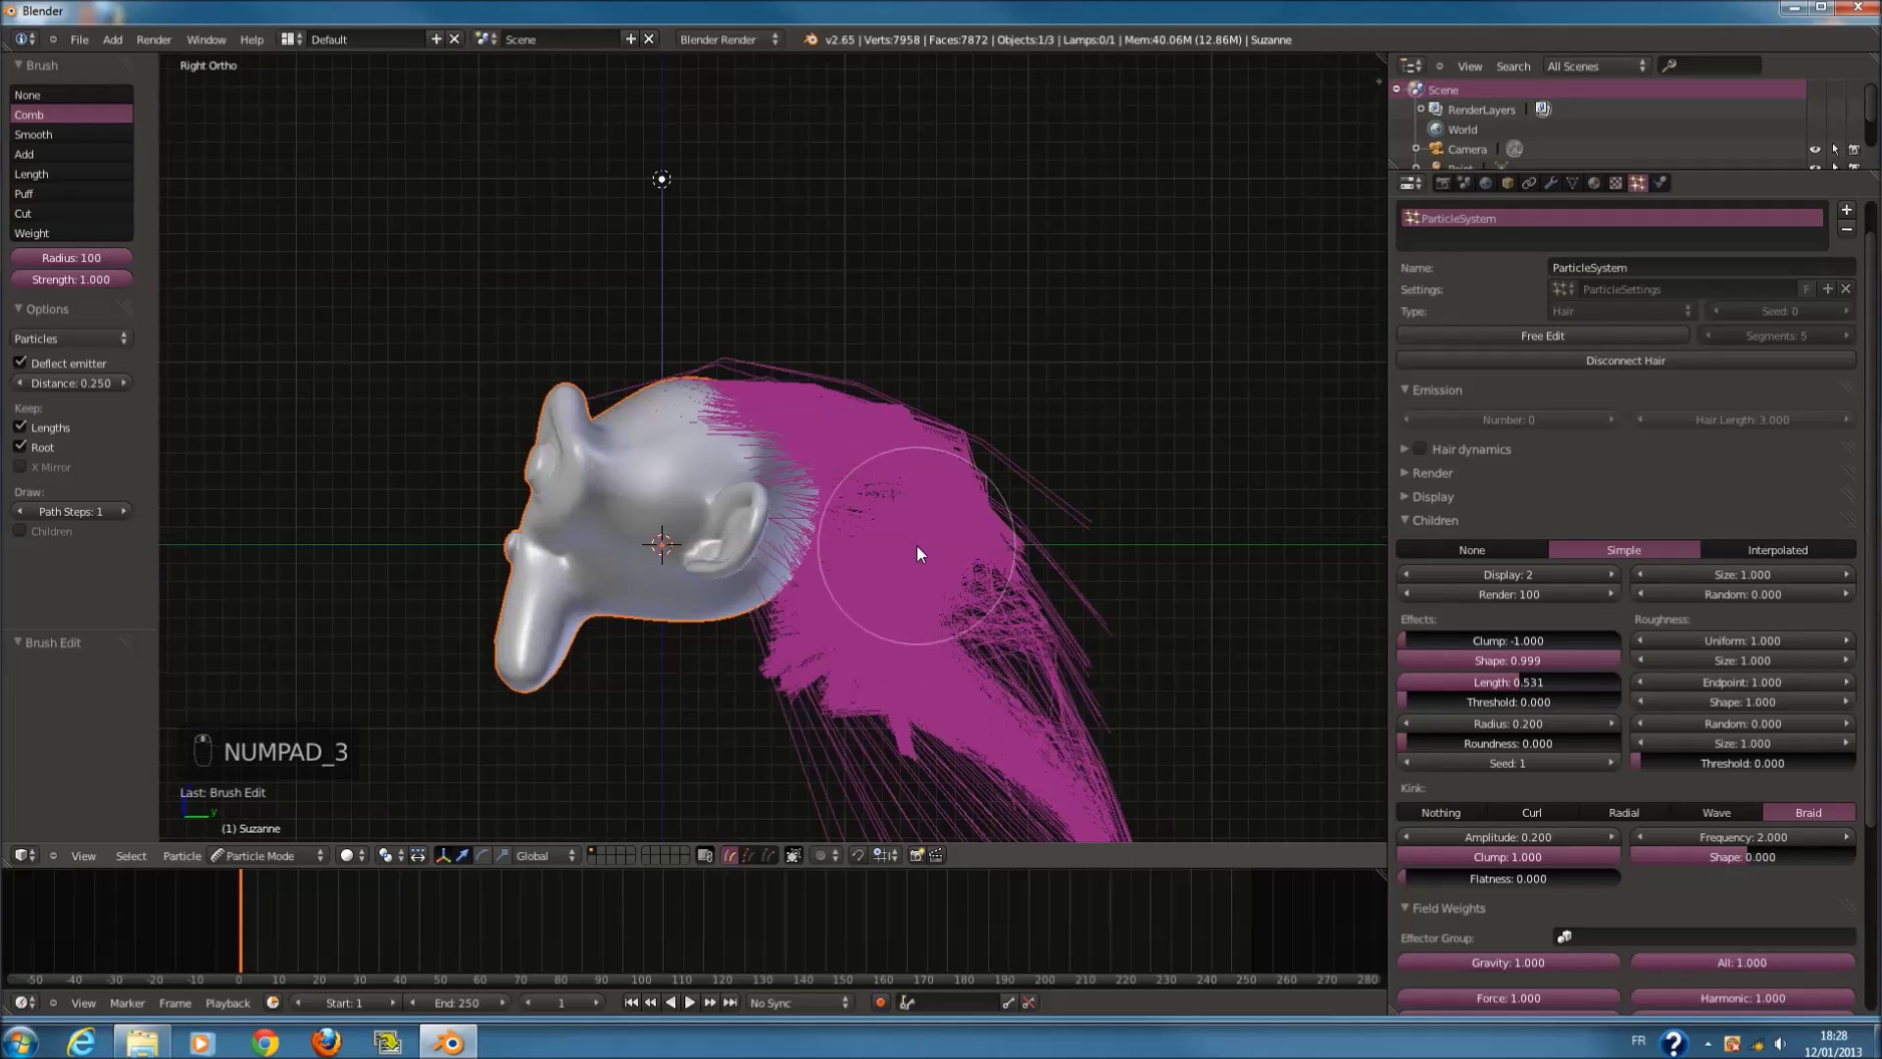
Step: Comb the long hair diagonally back and down into one smooth mass behind the head in the right side view
scroll(902, 486, "down", 2)
key("f")
mouse_move(951, 674)
left_mouse_down()
mouse_move(1063, 830)
mouse_move(1108, 828)
left_mouse_up()
mouse_move(859, 712)
left_mouse_down()
mouse_move(984, 815)
mouse_move(932, 733)
mouse_move(1053, 790)
left_mouse_up()
scroll(931, 734, "down", 1)
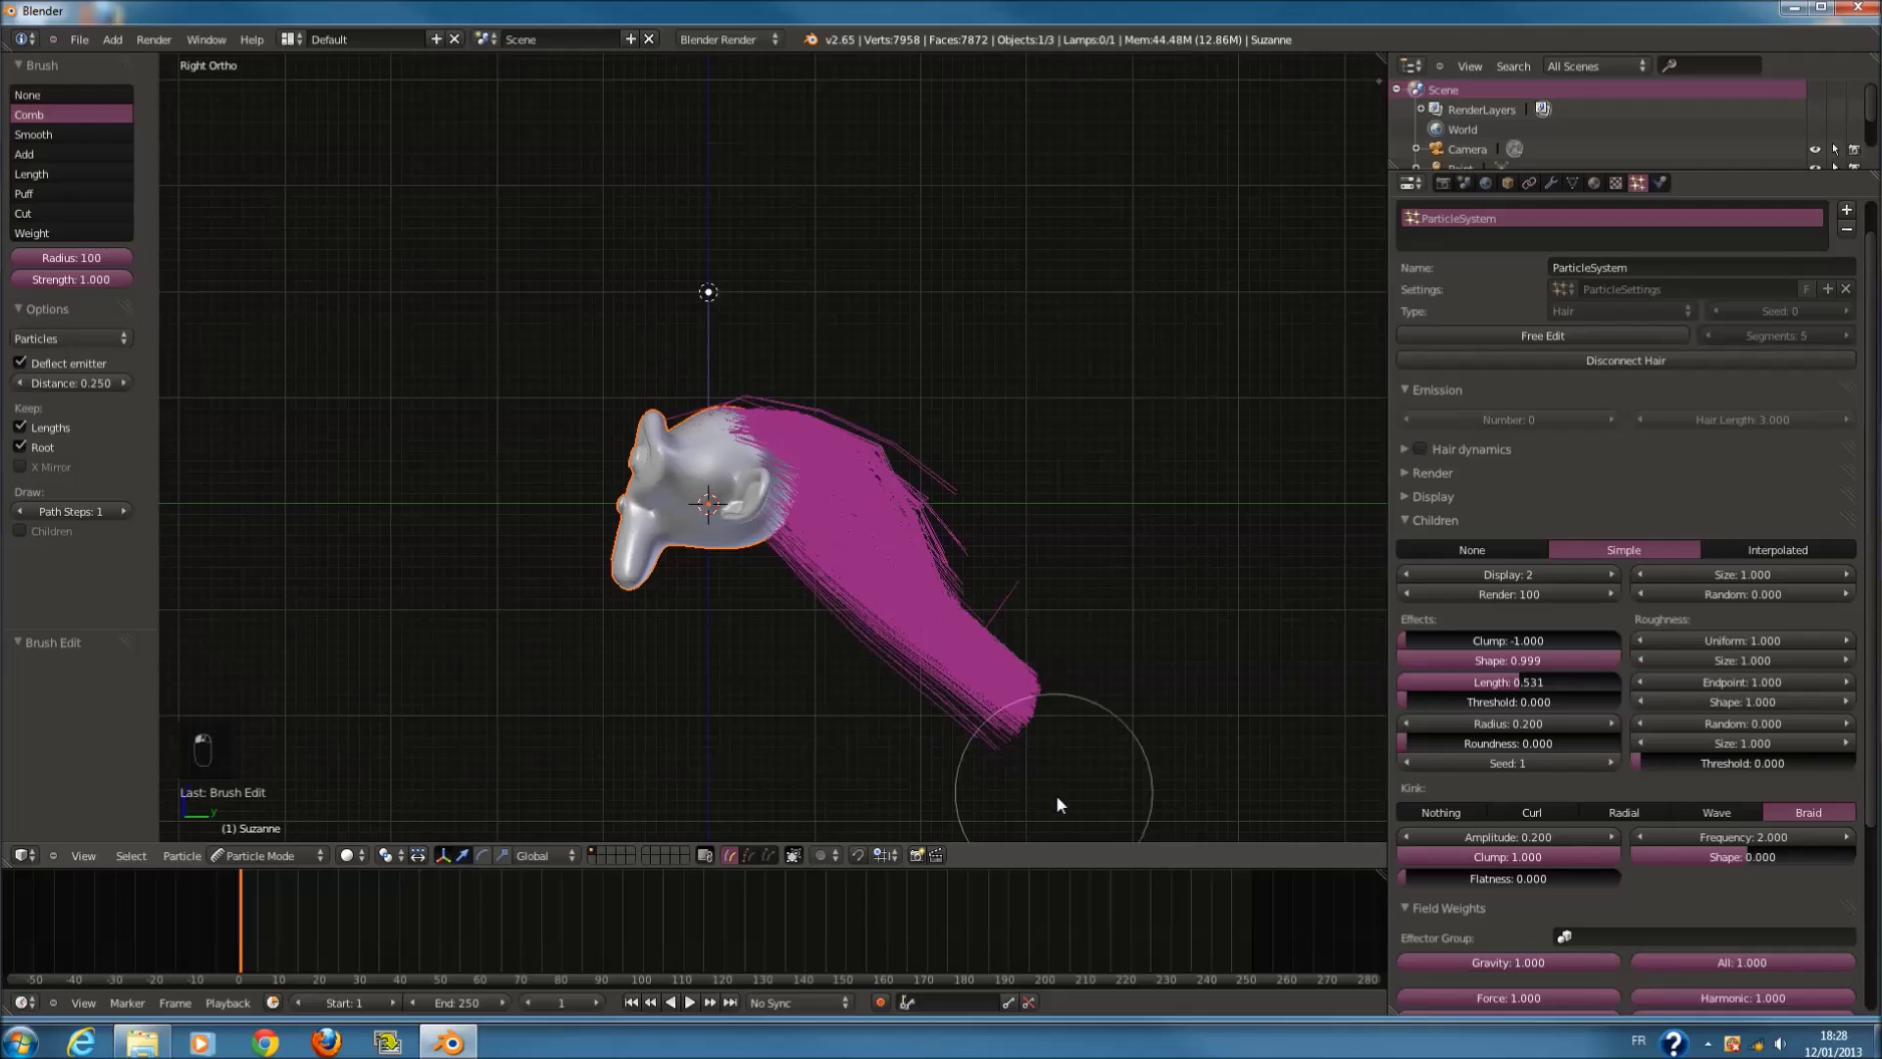
left_click_drag(849, 431, 1132, 731)
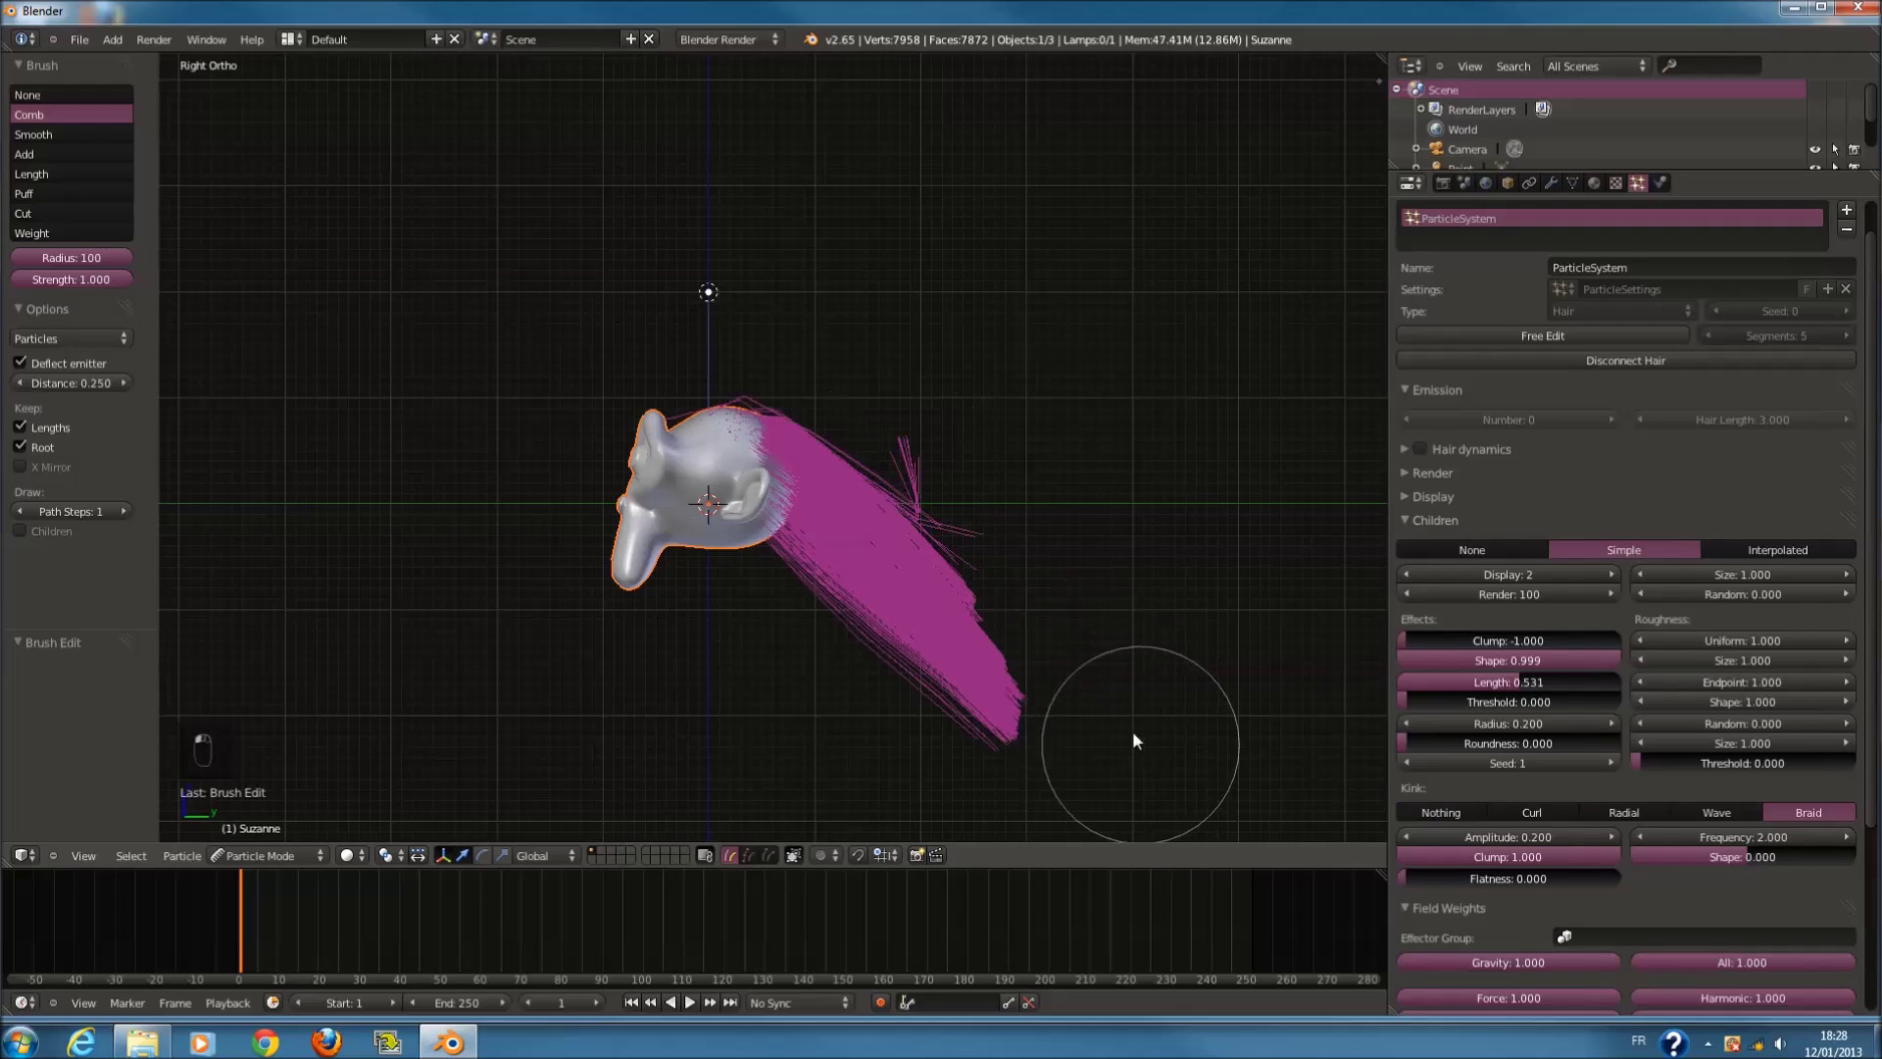
left_click_drag(861, 441, 1143, 702)
mouse_move(735, 390)
left_mouse_down()
mouse_move(879, 408)
mouse_move(1056, 585)
mouse_move(1012, 631)
left_mouse_up()
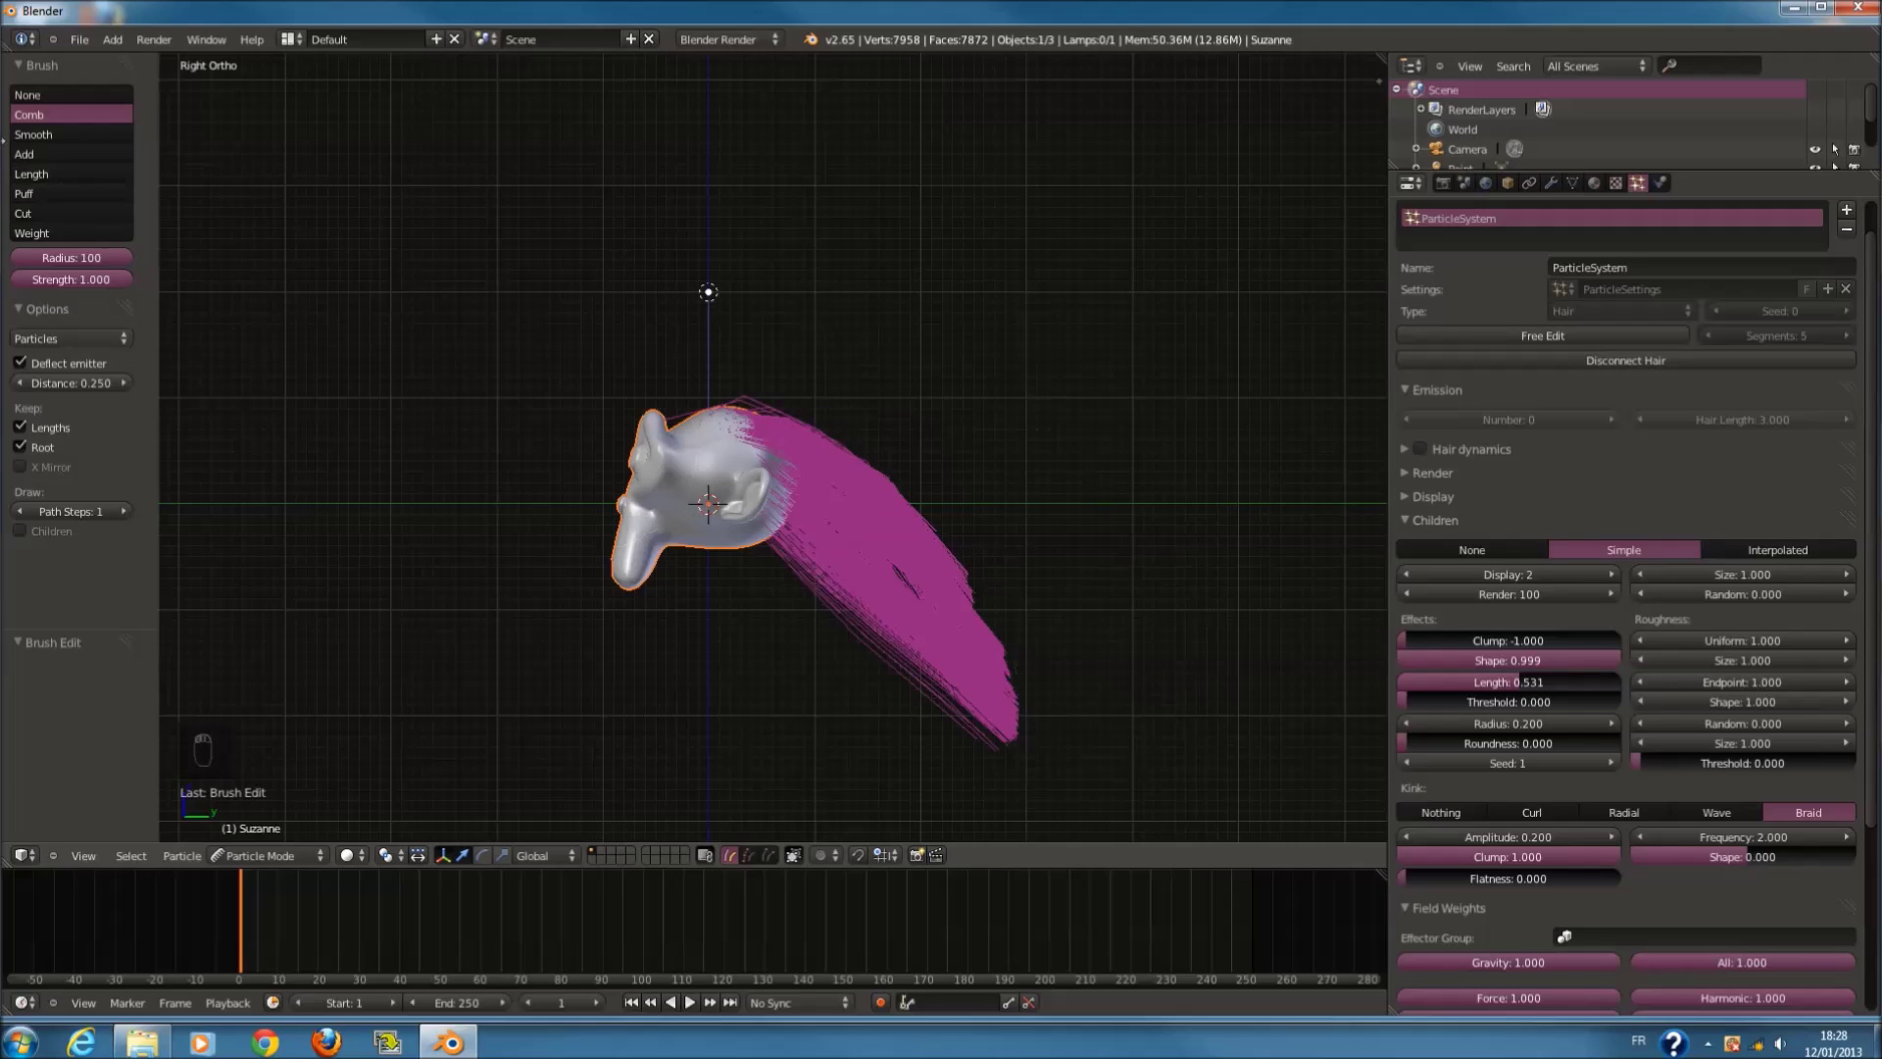
Step: Smooth the hair with the Smooth brush from the right side view, then from the top view at radius 100
left_click(61, 135)
left_click_drag(809, 453, 1079, 693)
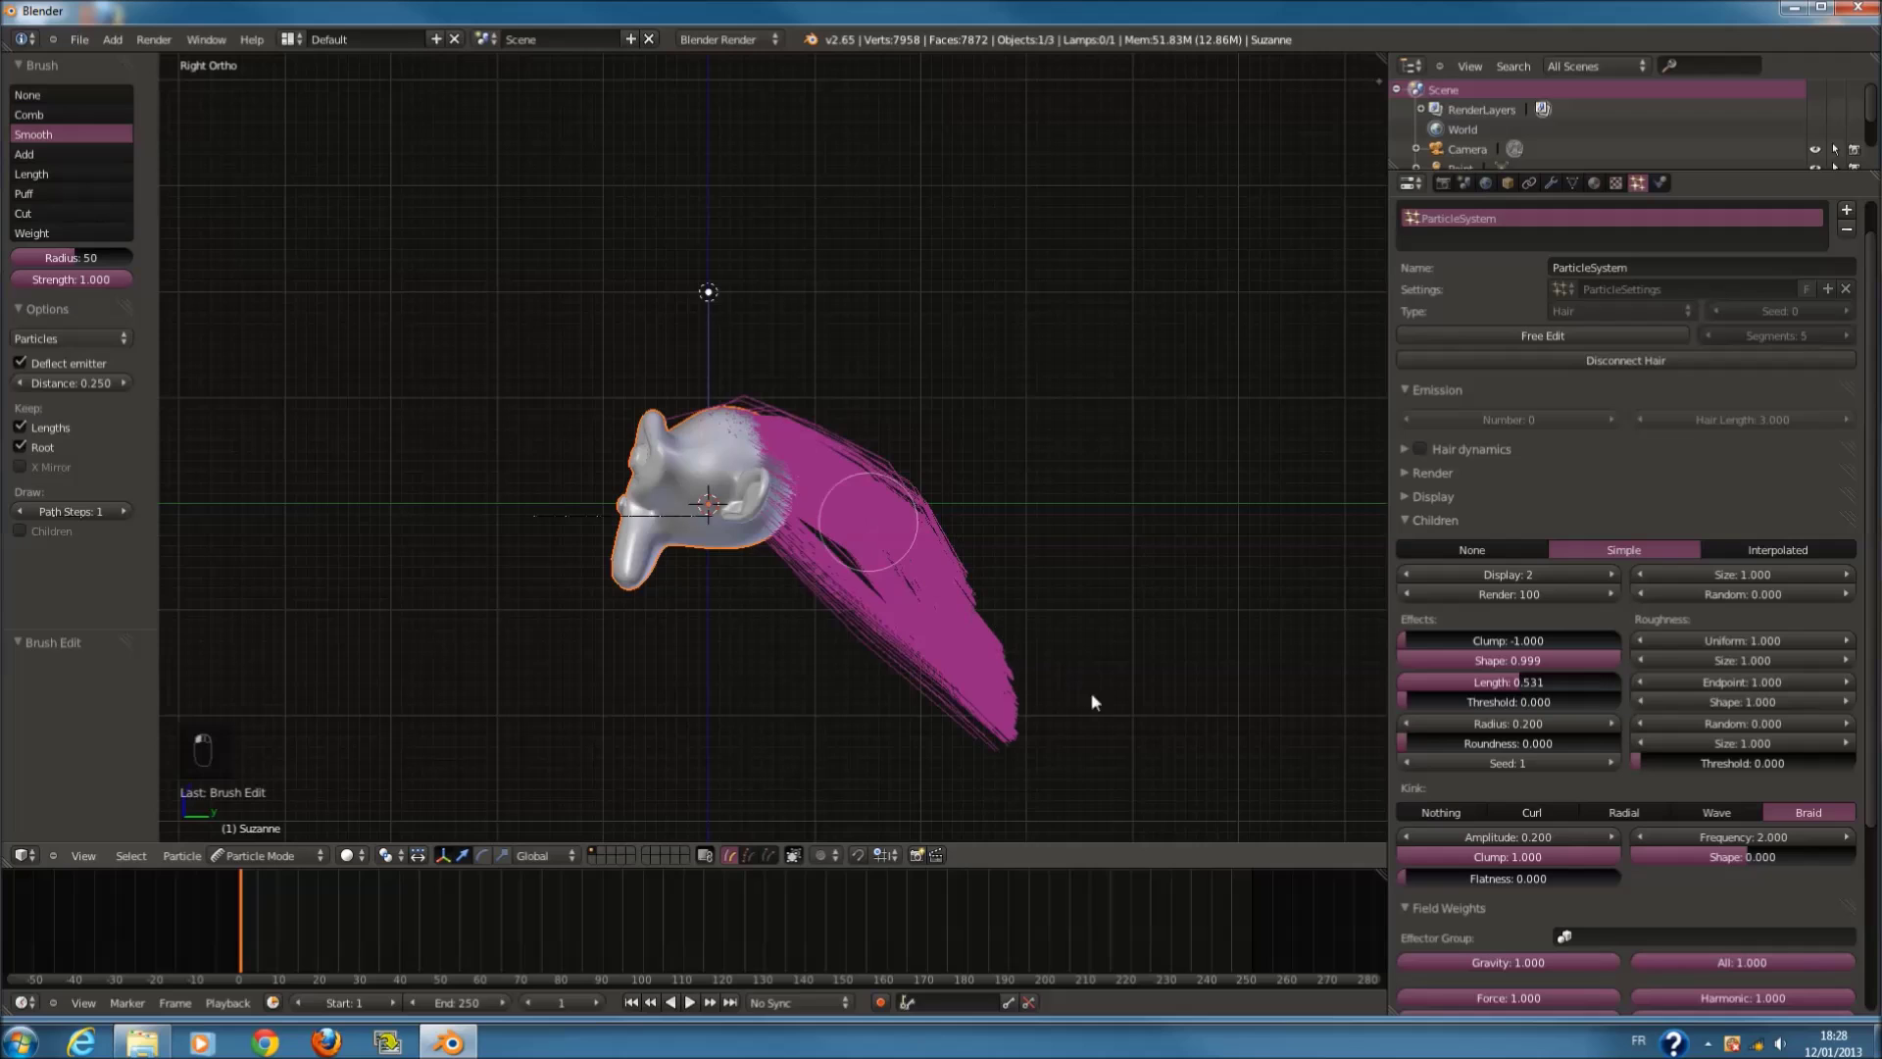
key("KP_3")
key("KP_Enter")
key("KP_3")
key("KP_1")
key("KP_7")
key("f")
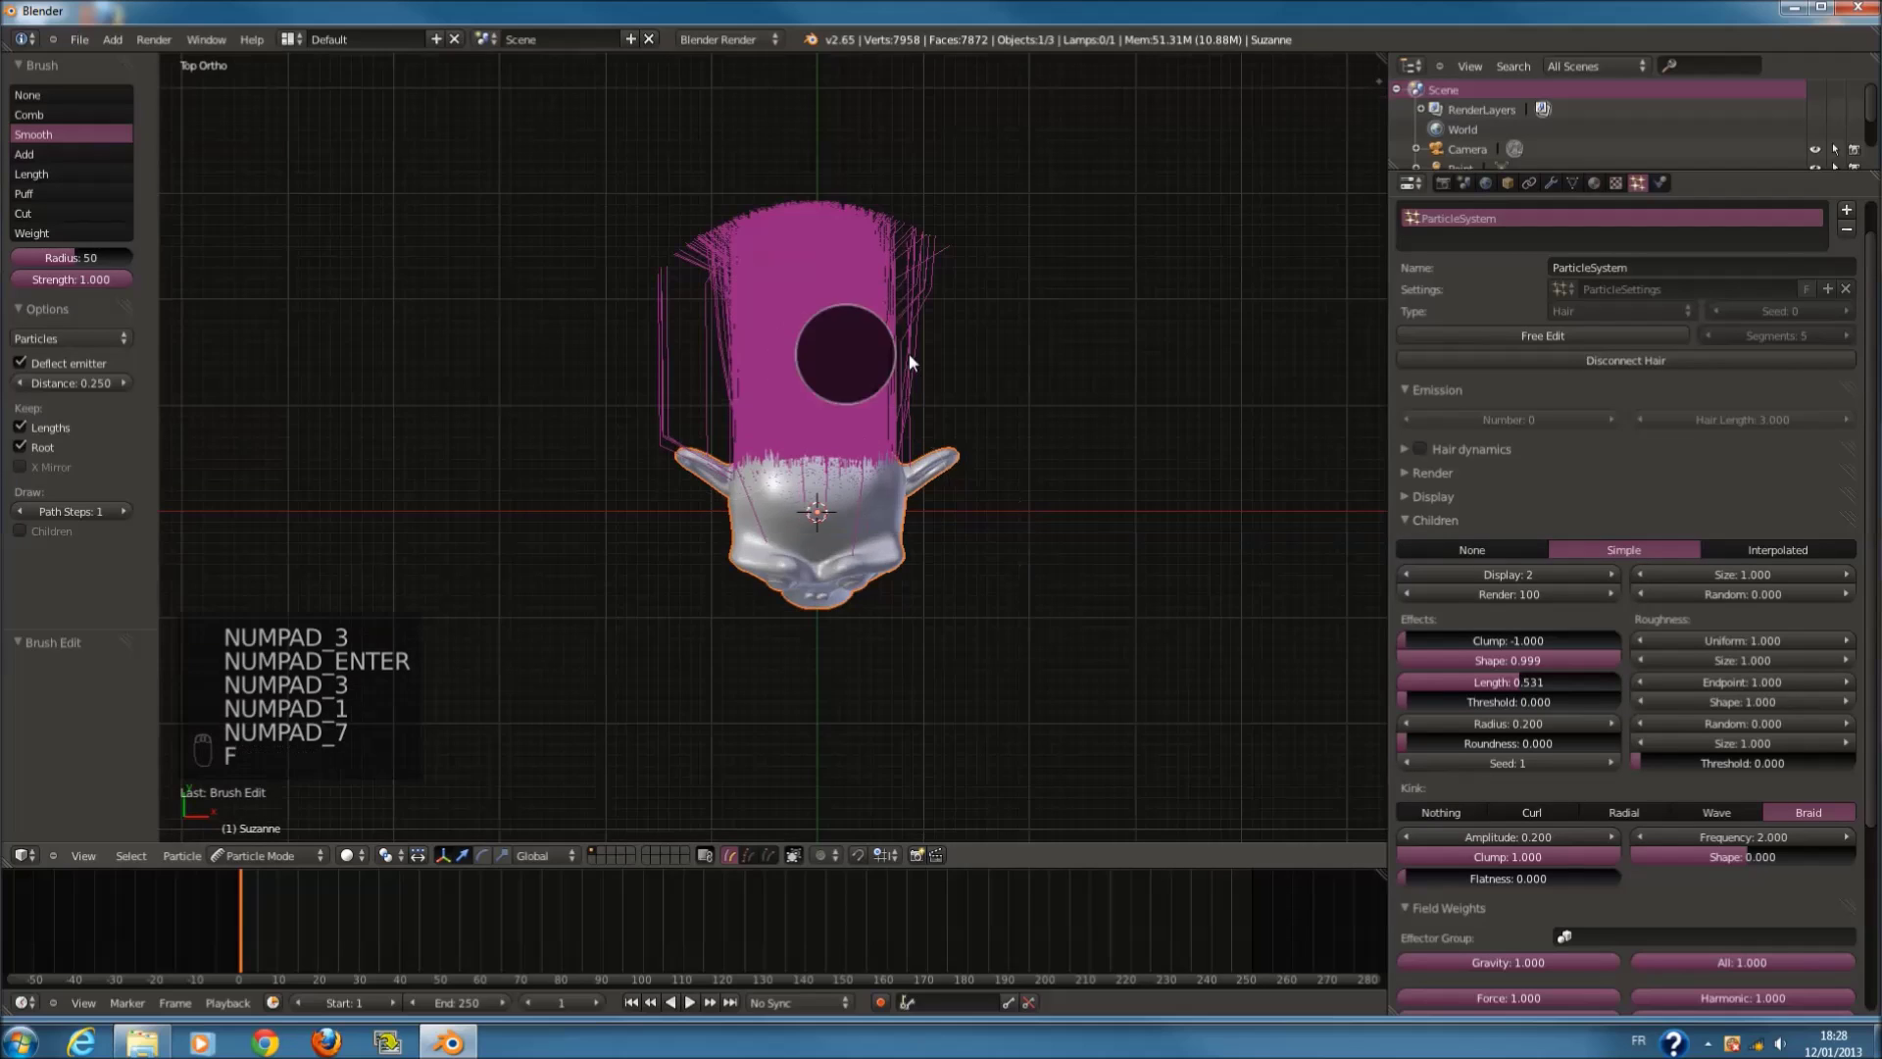
left_click(941, 358)
mouse_move(825, 366)
left_mouse_down()
mouse_move(690, 349)
mouse_move(696, 175)
left_mouse_up()
left_click_drag(894, 384, 879, 123)
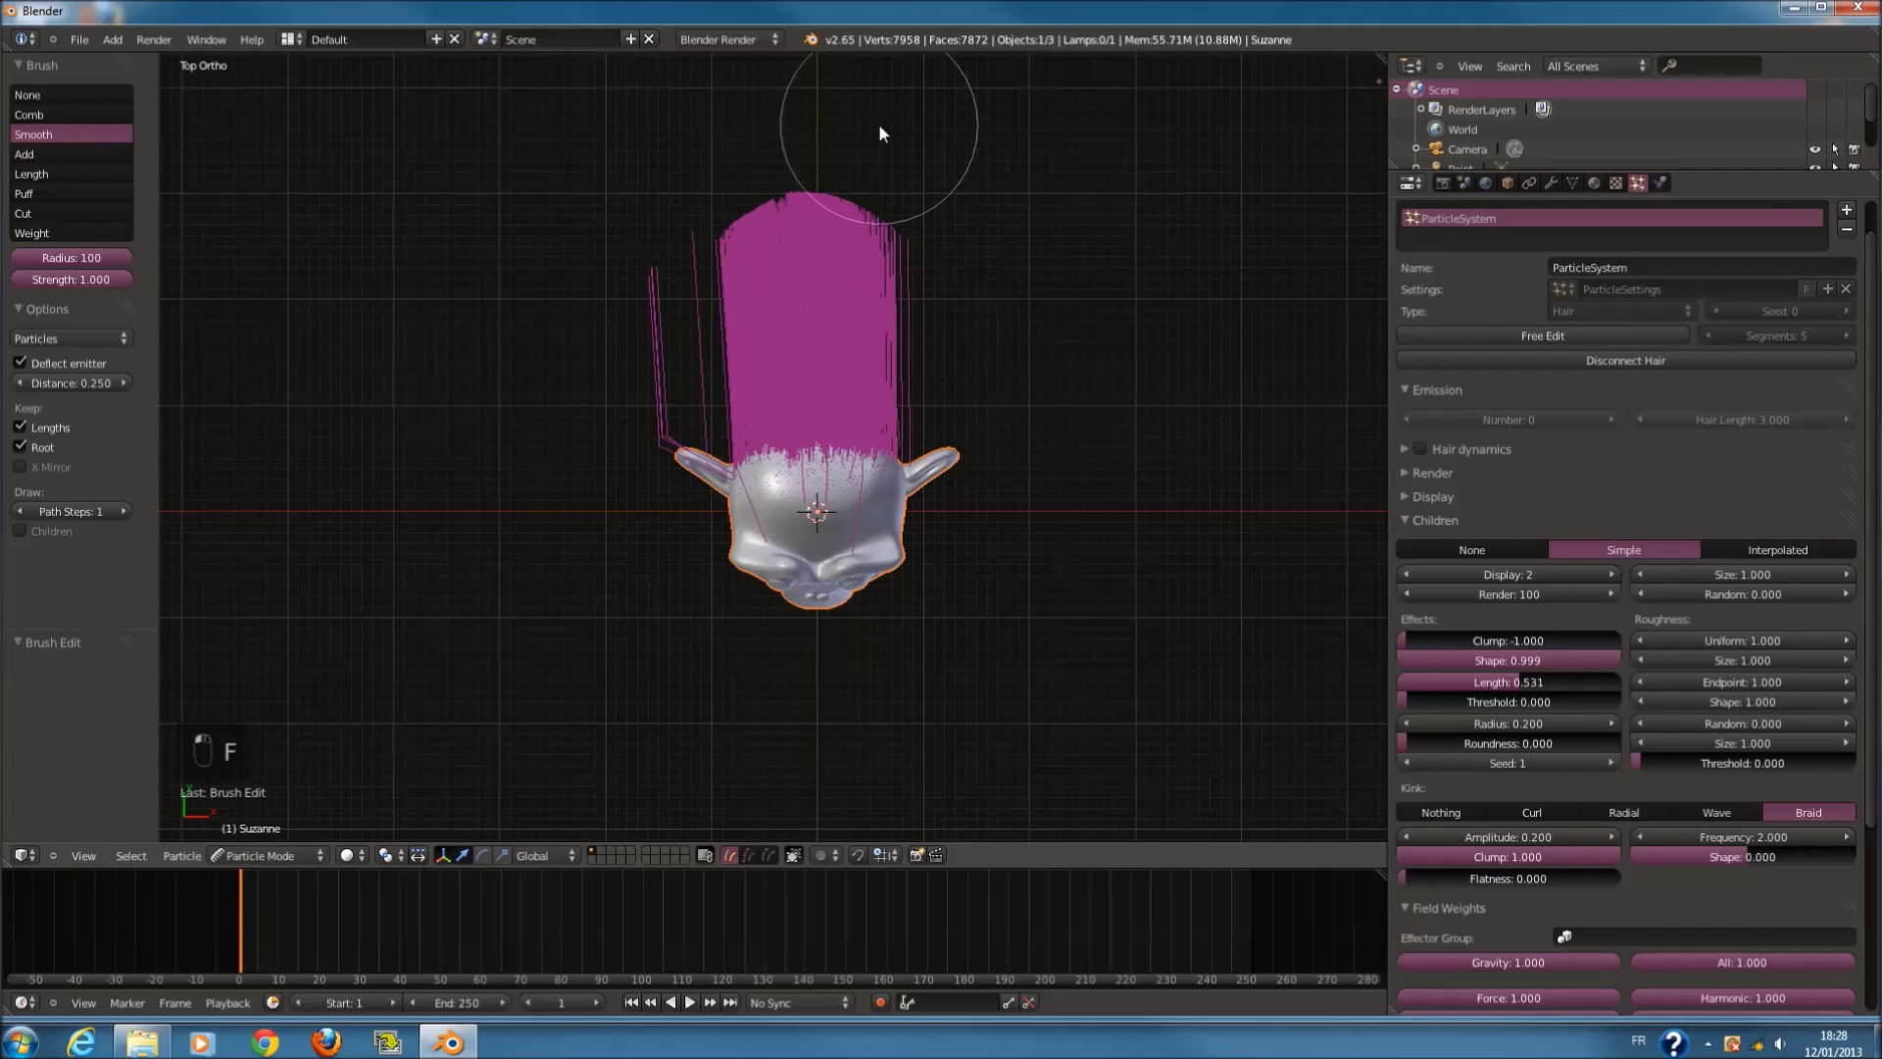
Step: Comb the strands near the ear straight back behind the head in the top view
left_click(53, 117)
scroll(651, 359, "up", 2)
mouse_move(626, 433)
left_mouse_down()
mouse_move(657, 217)
mouse_move(706, 204)
left_mouse_up()
mouse_move(727, 382)
left_mouse_down()
mouse_move(719, 273)
mouse_move(789, 128)
mouse_move(726, 168)
mouse_move(684, 284)
mouse_move(774, 79)
left_mouse_up()
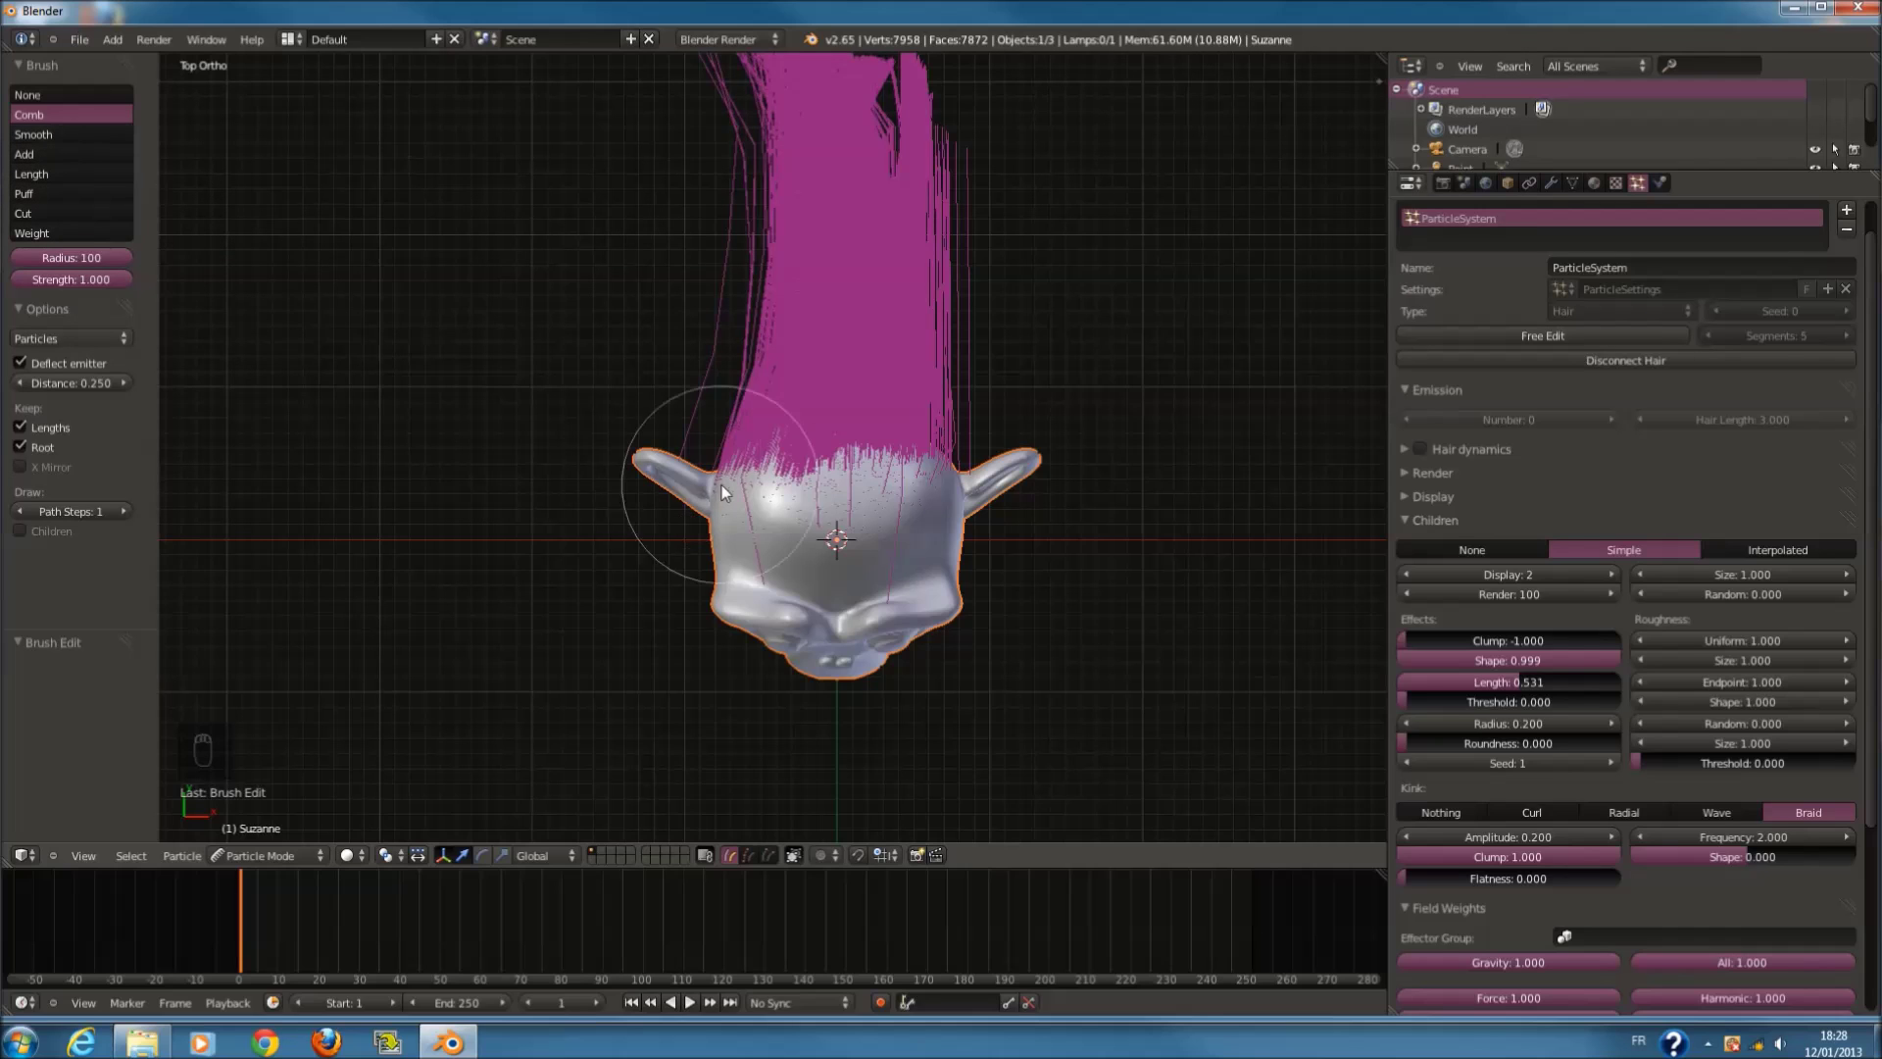
Step: Trim the stray hairs over the forehead with the Cut brush
scroll(724, 492, "up", 4)
mouse_move(944, 392)
middle_mouse_down()
mouse_move(985, 584)
mouse_move(873, 537)
mouse_move(821, 608)
mouse_move(332, 445)
middle_mouse_up()
left_click(30, 214)
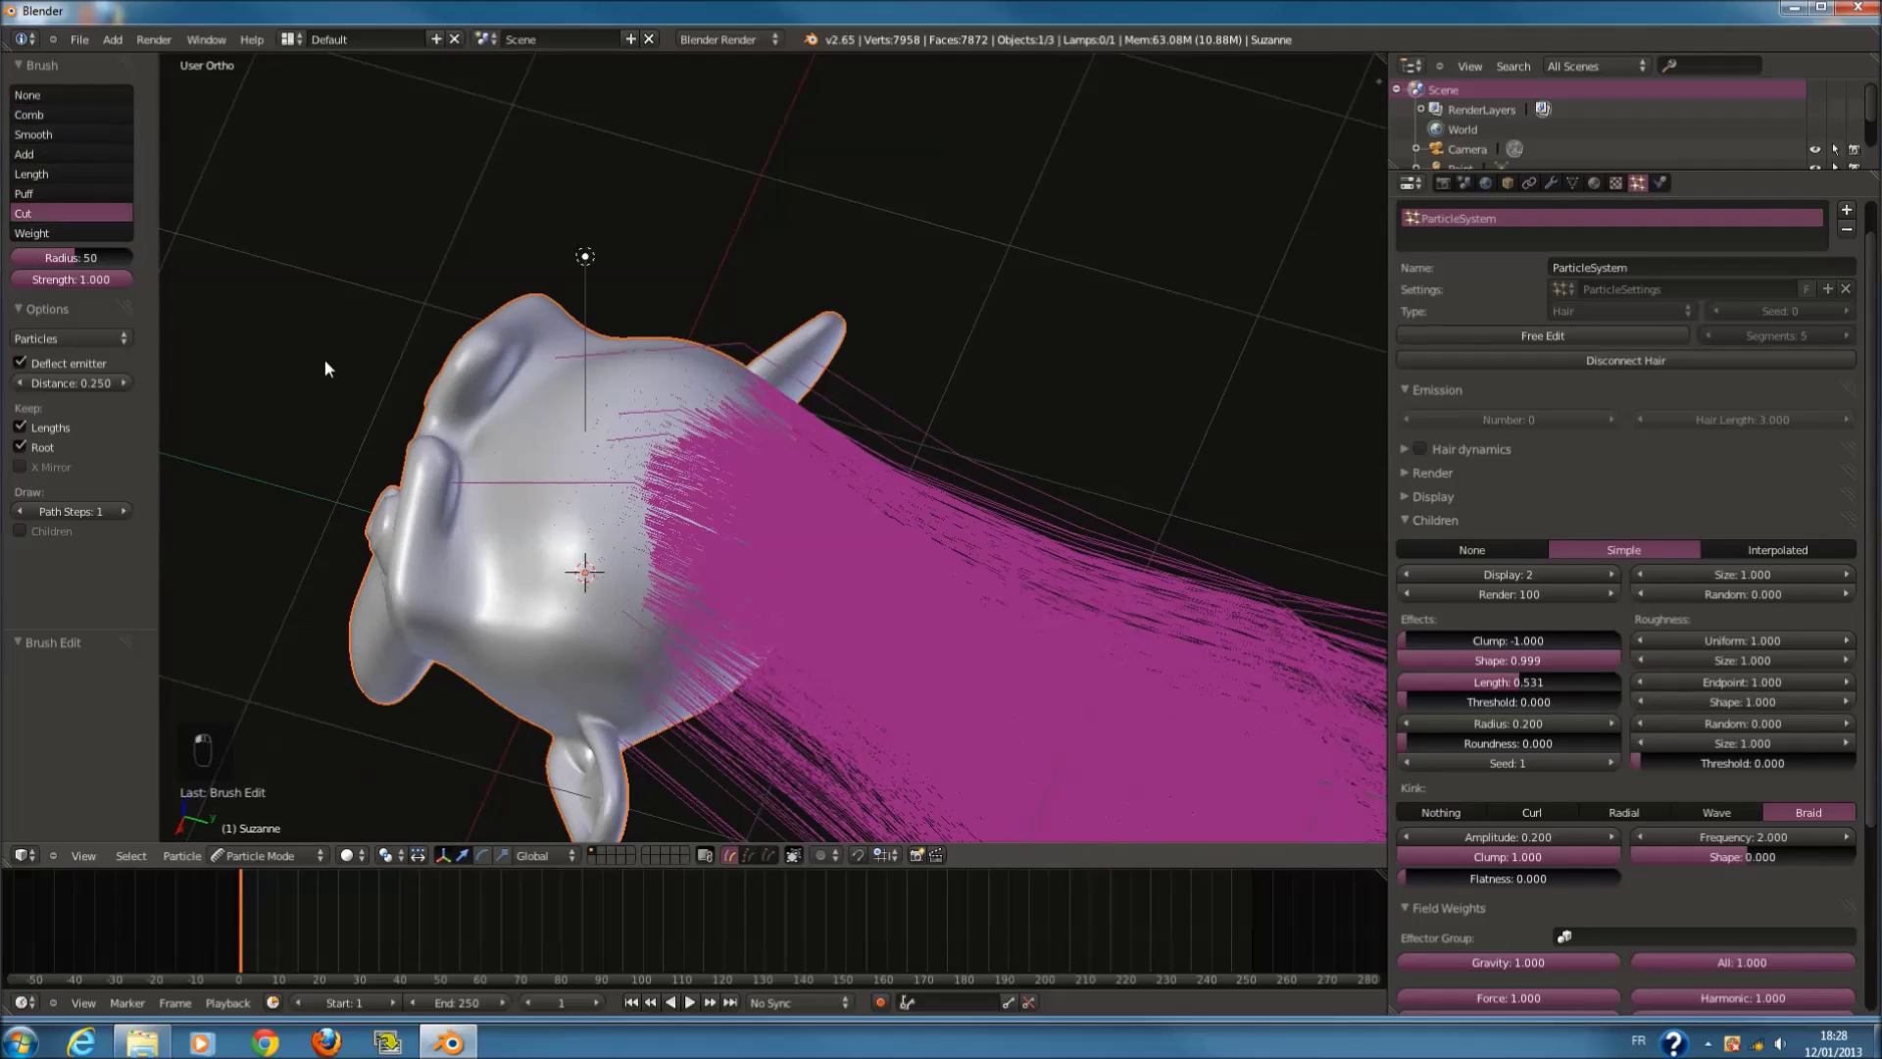
middle_click_drag(628, 549, 784, 480)
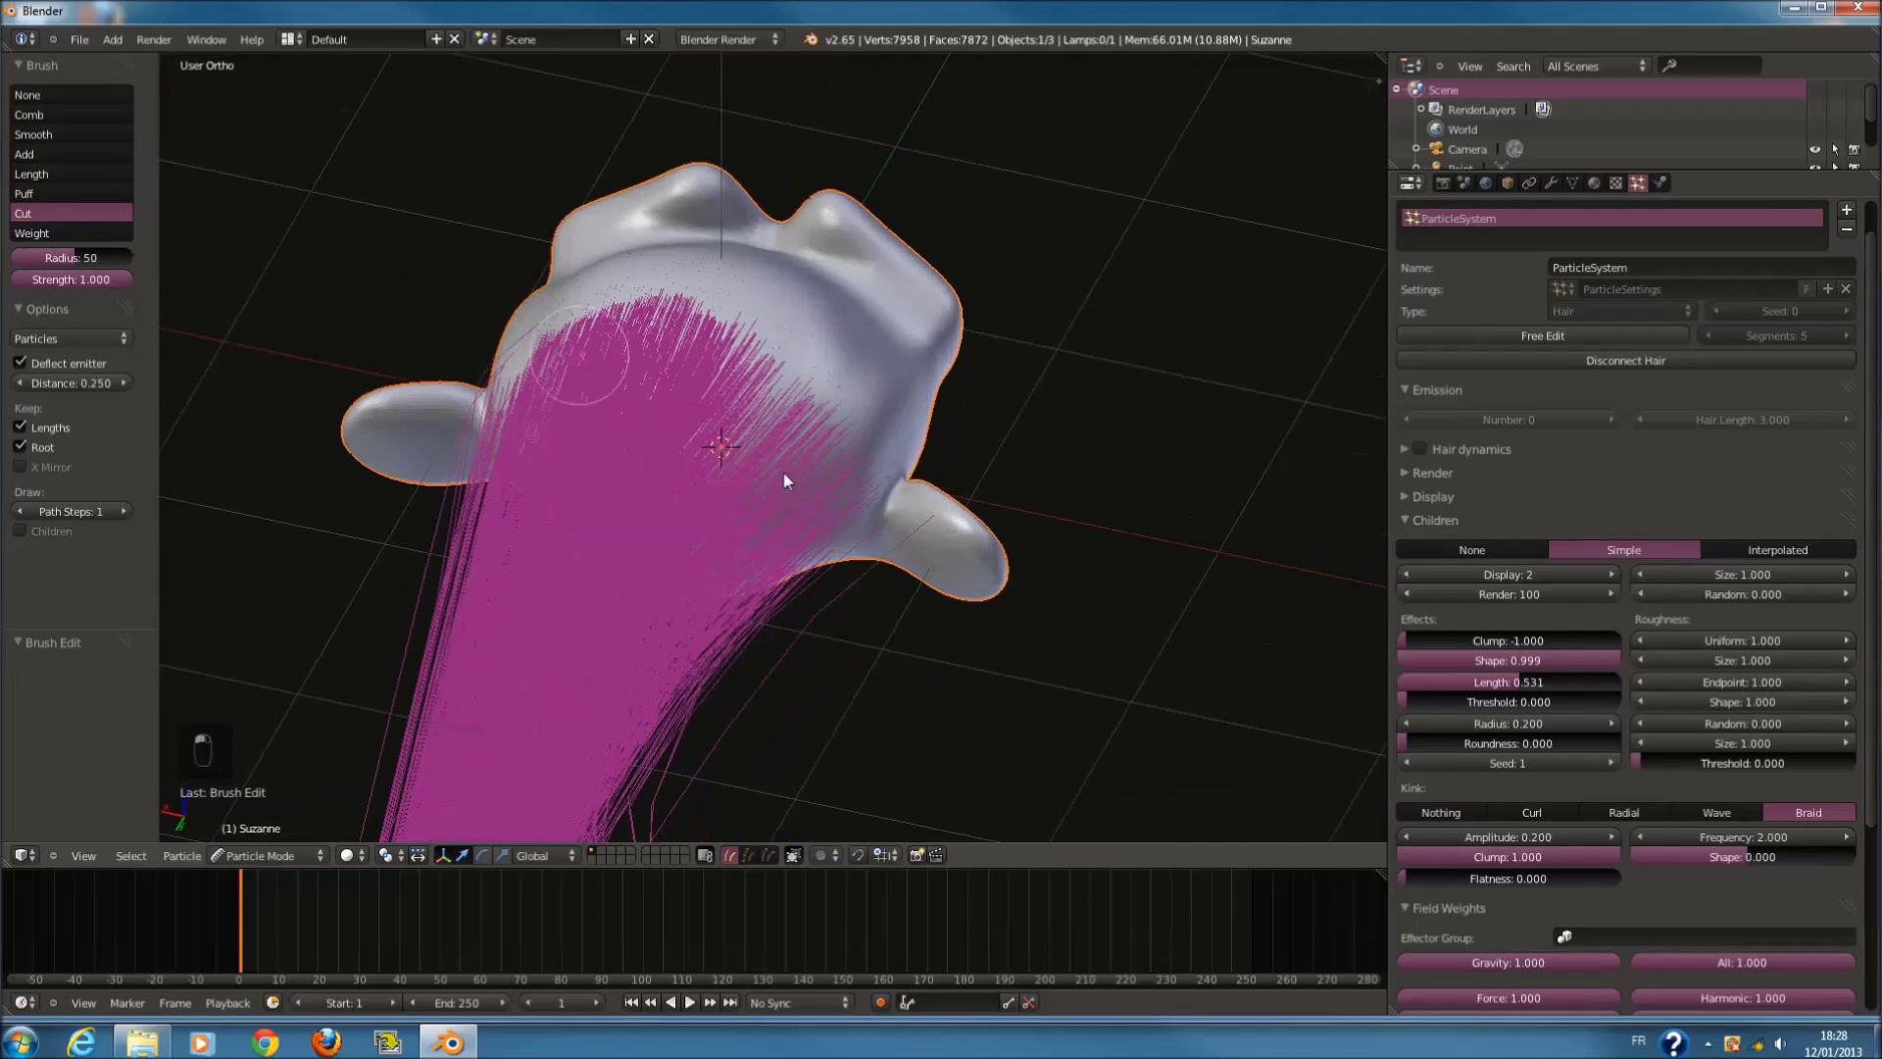
middle_click_drag(876, 598, 730, 550)
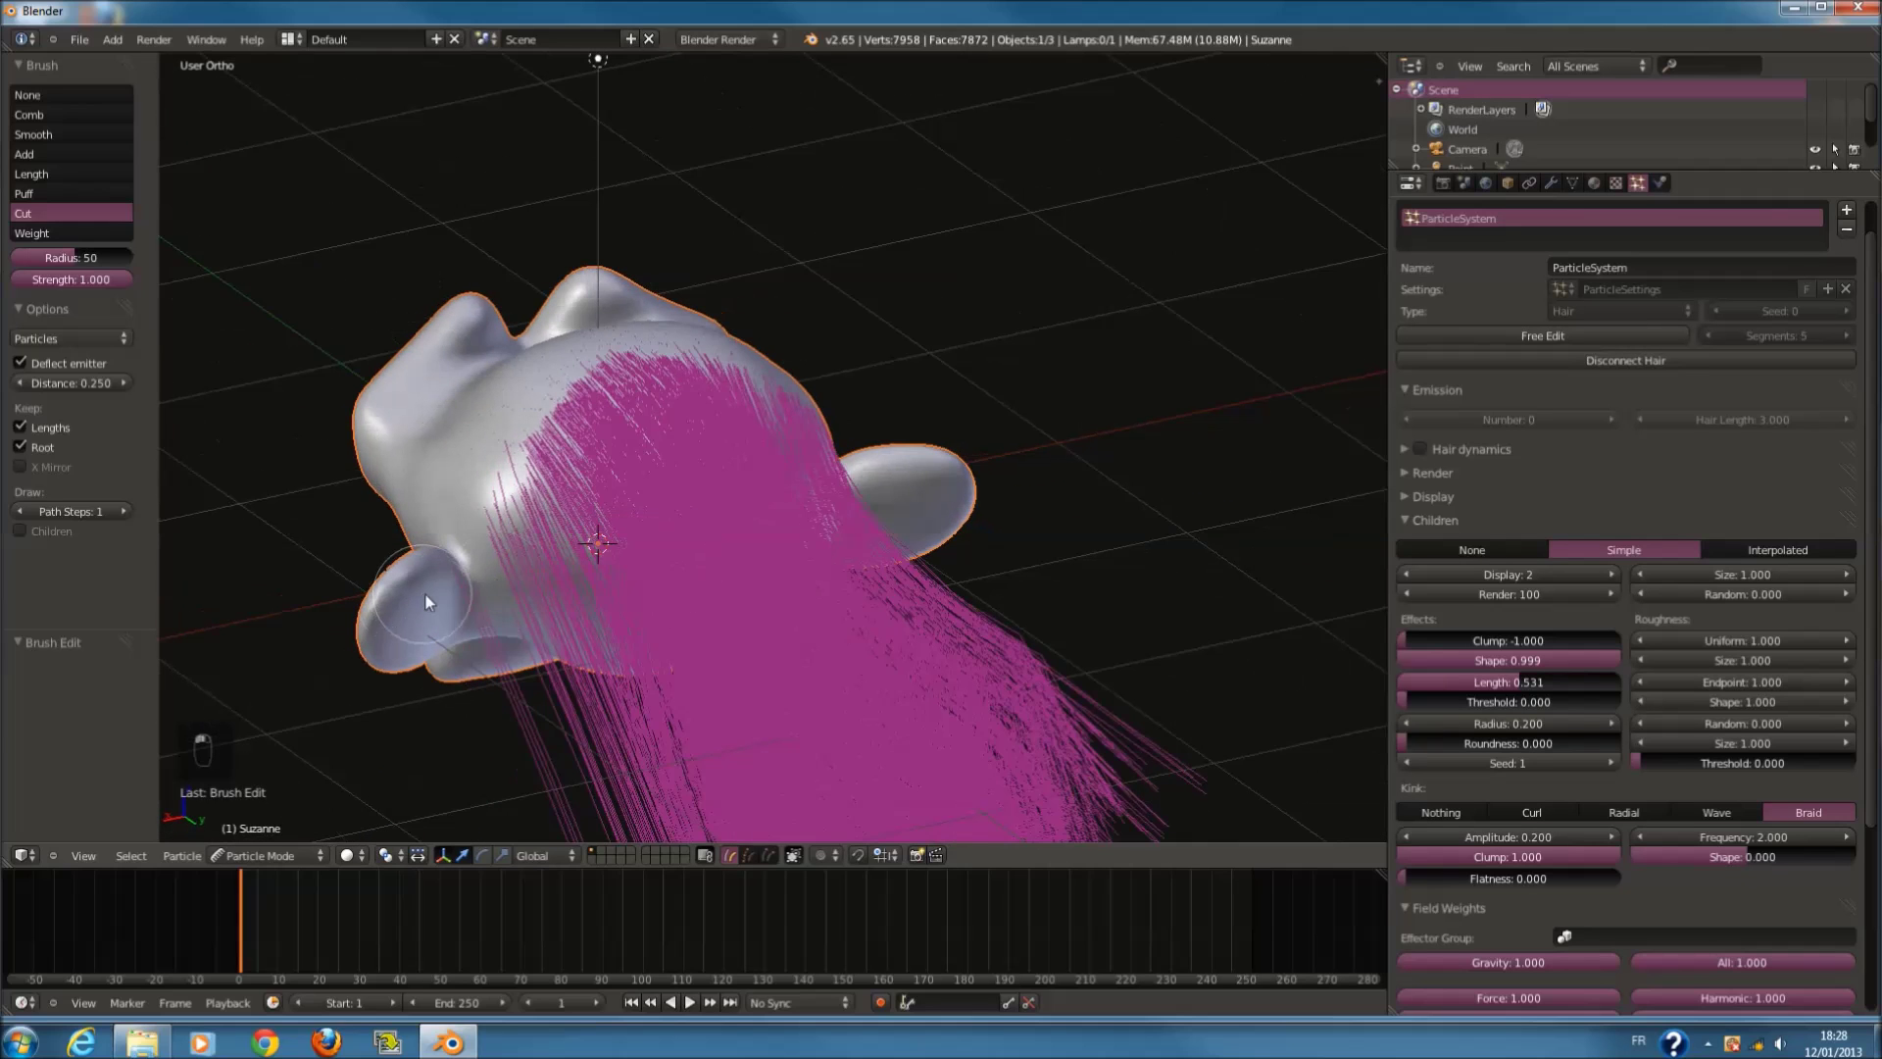
mouse_move(480, 677)
middle_mouse_down()
mouse_move(470, 627)
mouse_move(492, 590)
mouse_move(384, 696)
middle_mouse_up()
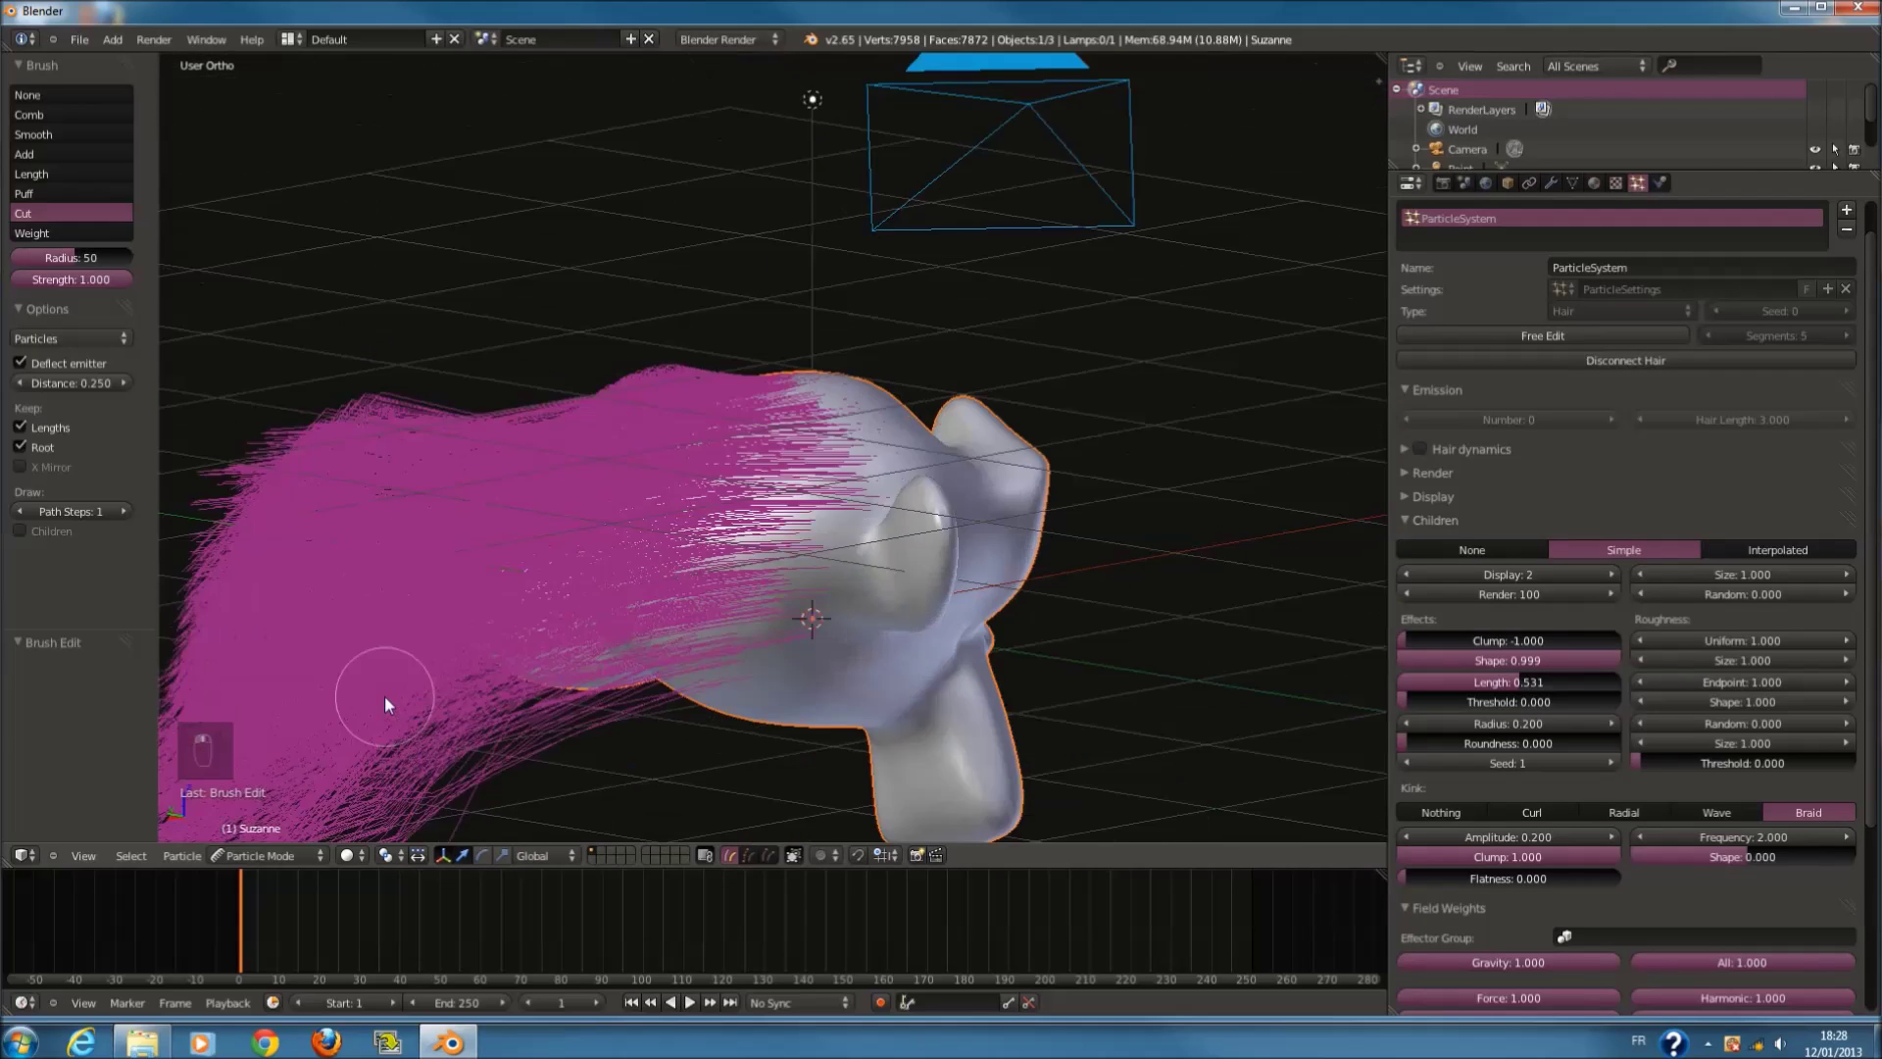
Step: Comb the outer strands back in line with the main hair mass from the top view
scroll(431, 637, "down", 3)
key("KP_7")
scroll(1065, 491, "up", 3, "ctrl")
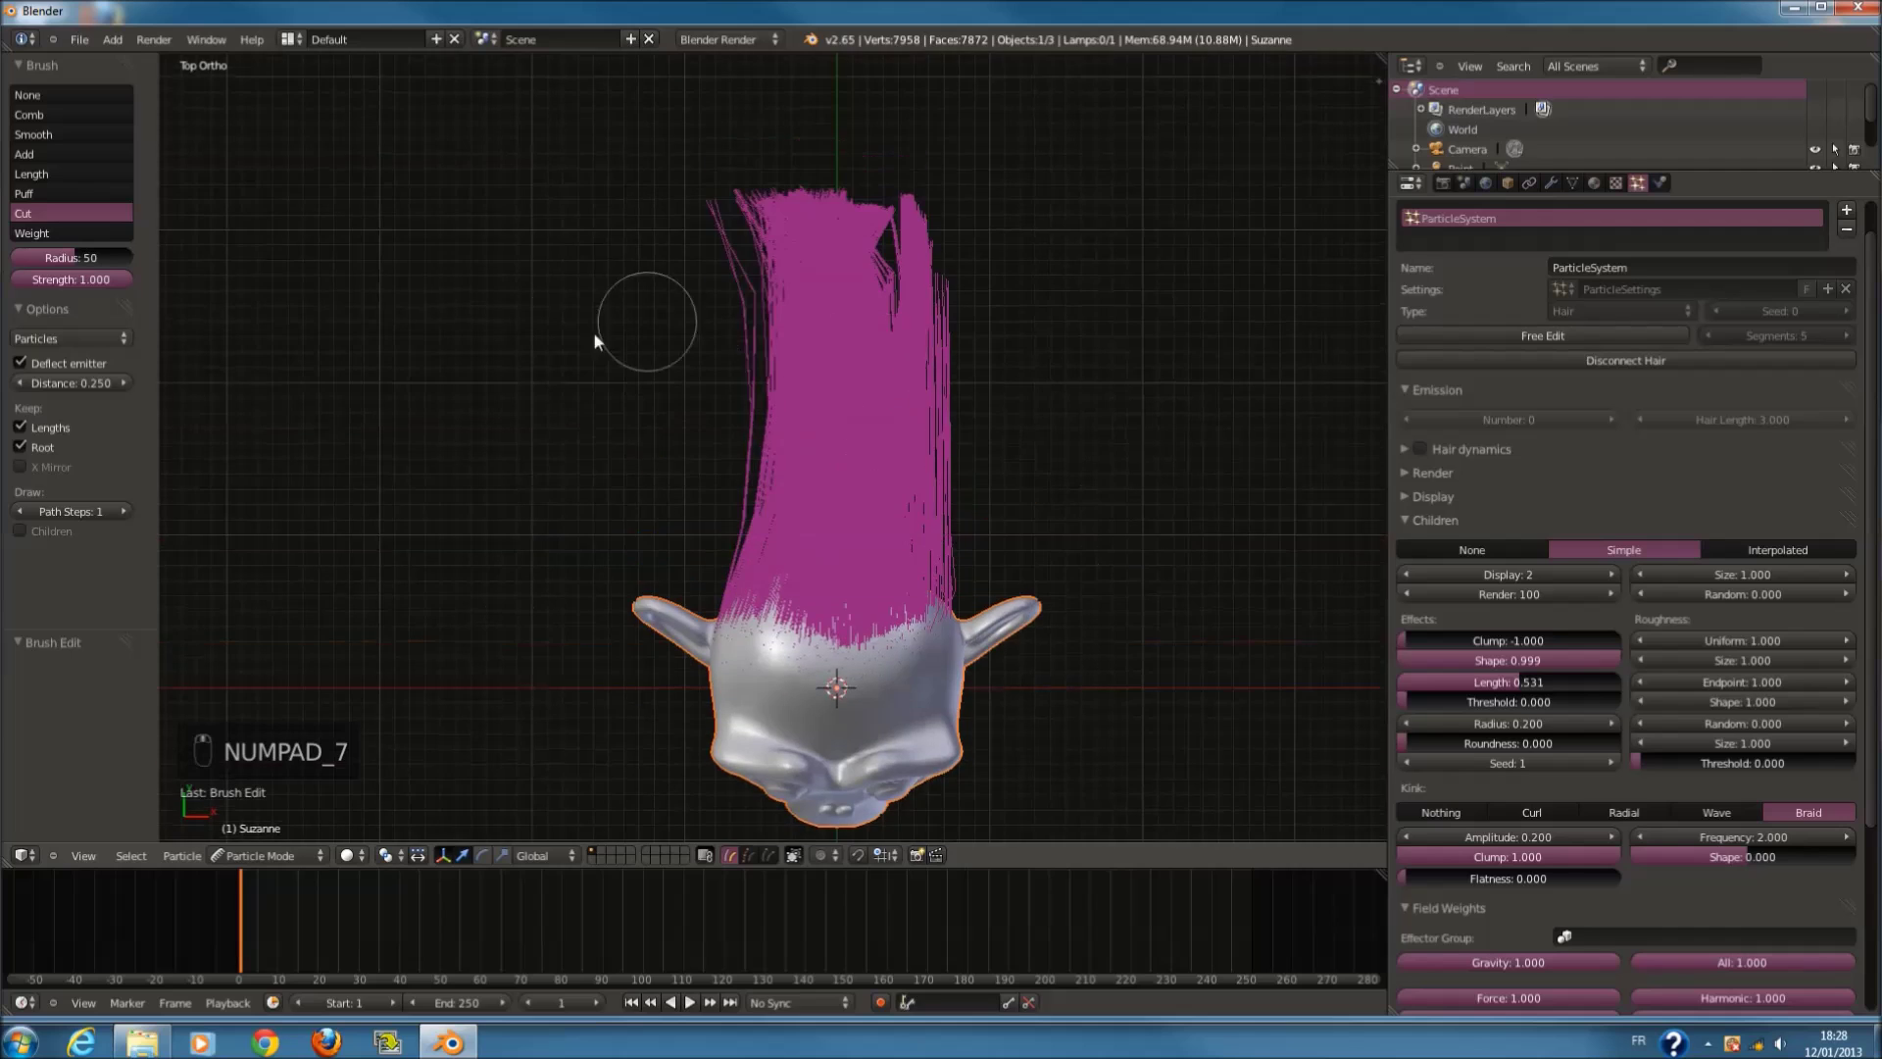
scroll(595, 338, "up", 3, "shift")
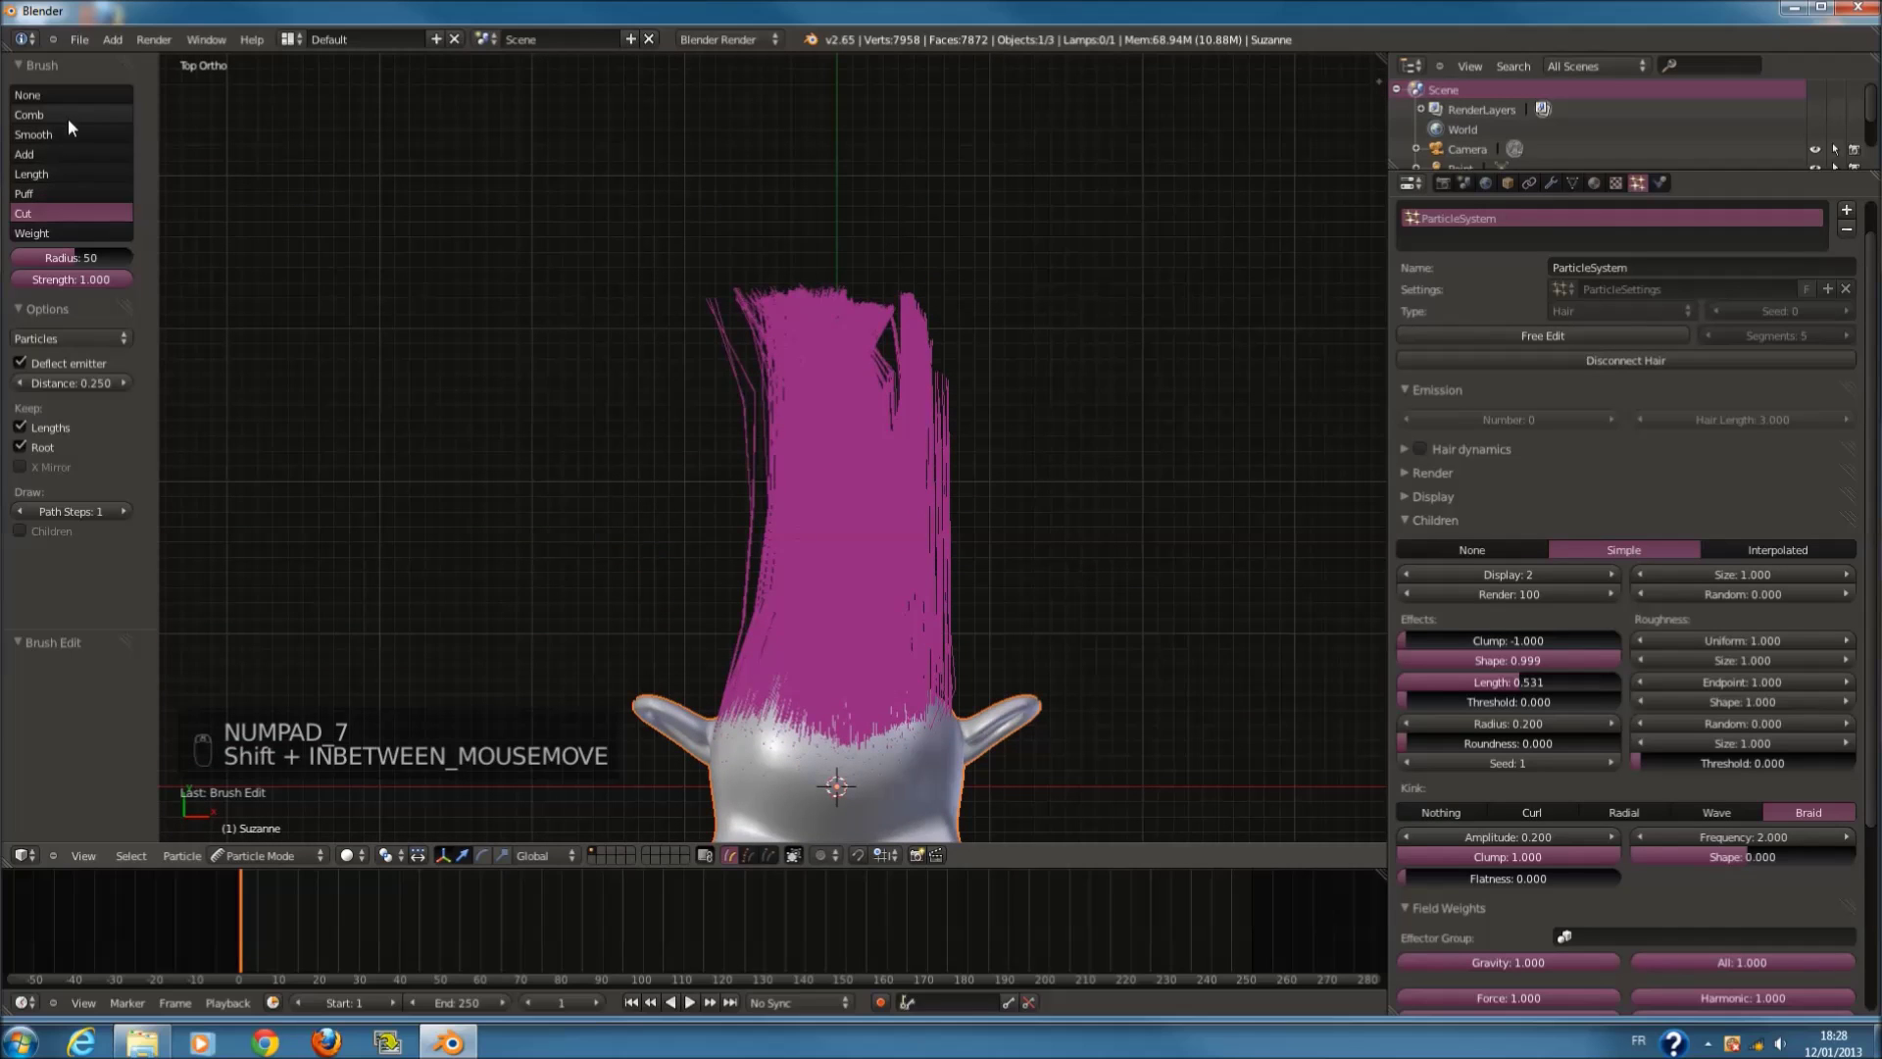
left_click(67, 117)
key("f")
left_click_drag(752, 647, 786, 177)
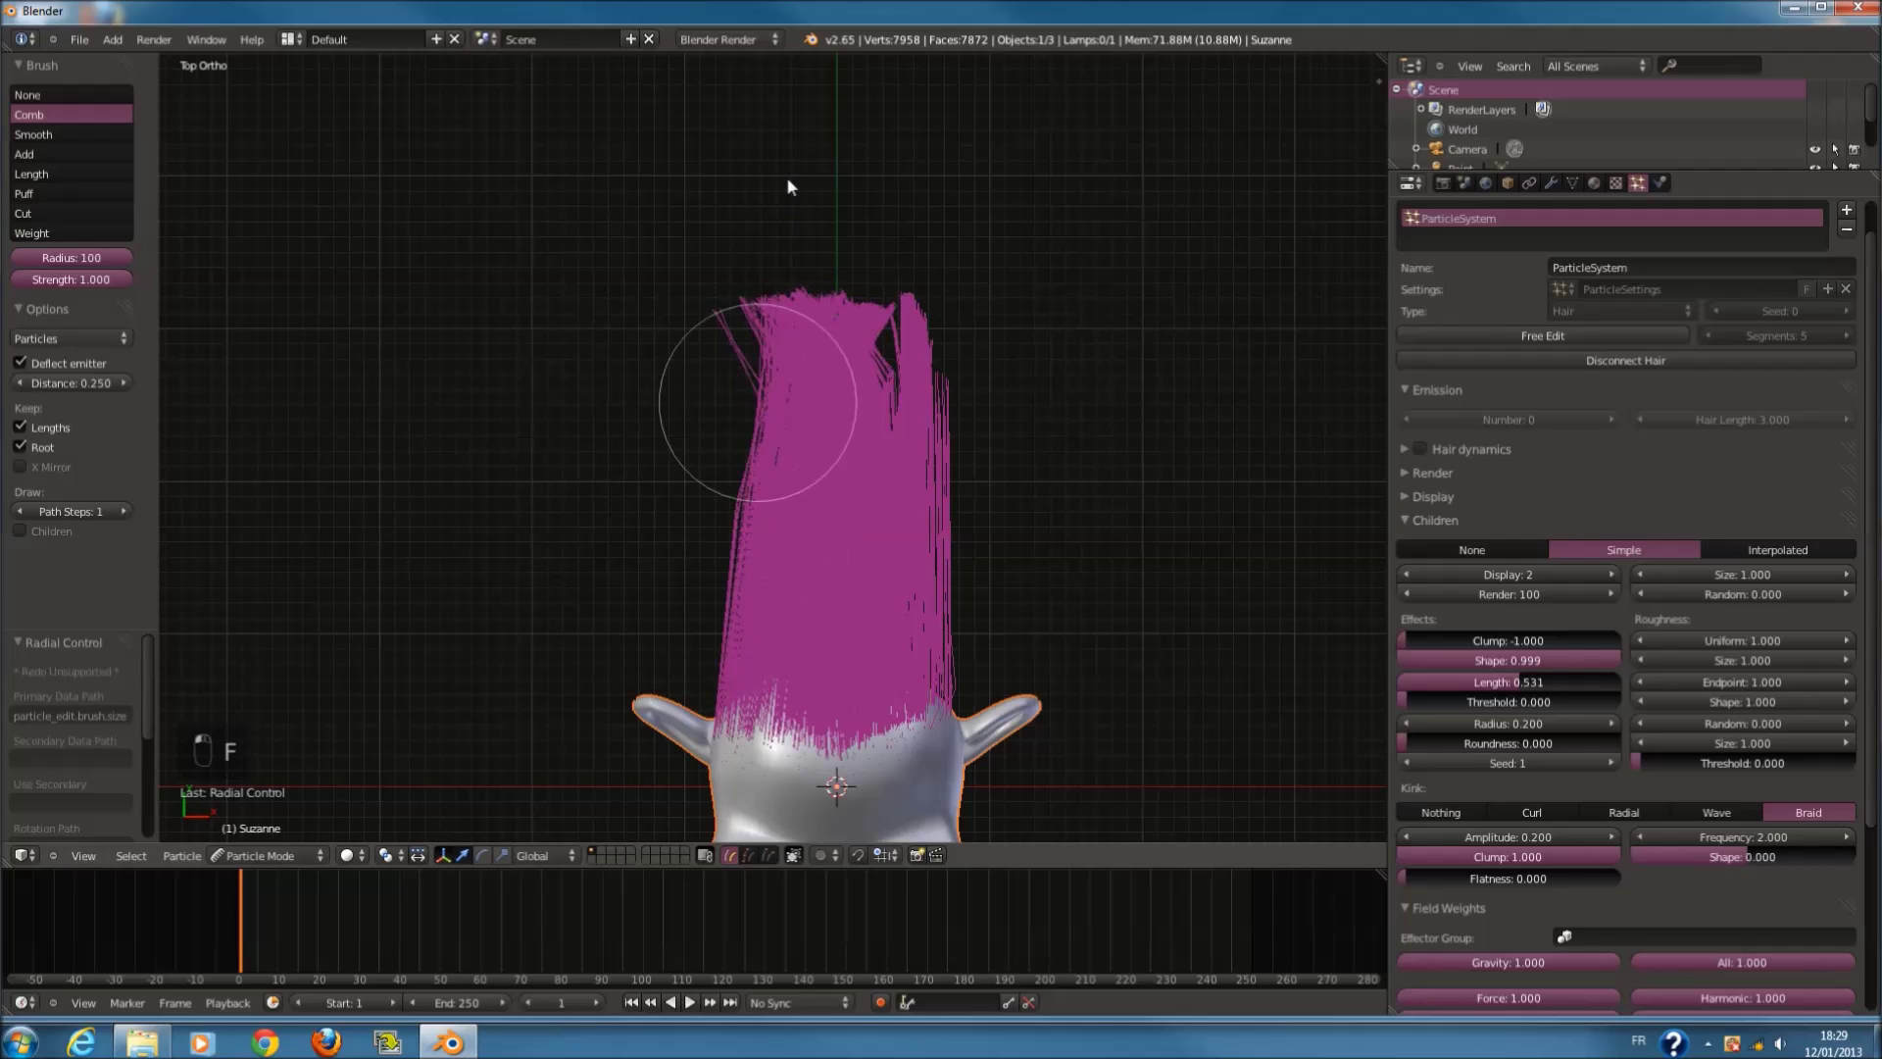
mouse_move(857, 517)
left_mouse_down()
mouse_move(849, 192)
mouse_move(900, 331)
mouse_move(898, 422)
left_mouse_up()
Step: Comb the hair out straight behind the head in the right side view, then pinch its upper edge down with a radius 100 brush
key("KP_3")
mouse_move(626, 684)
left_mouse_down()
mouse_move(672, 643)
mouse_move(761, 693)
mouse_move(869, 697)
mouse_move(702, 625)
left_mouse_up()
scroll(702, 626, "up", 1)
key("f")
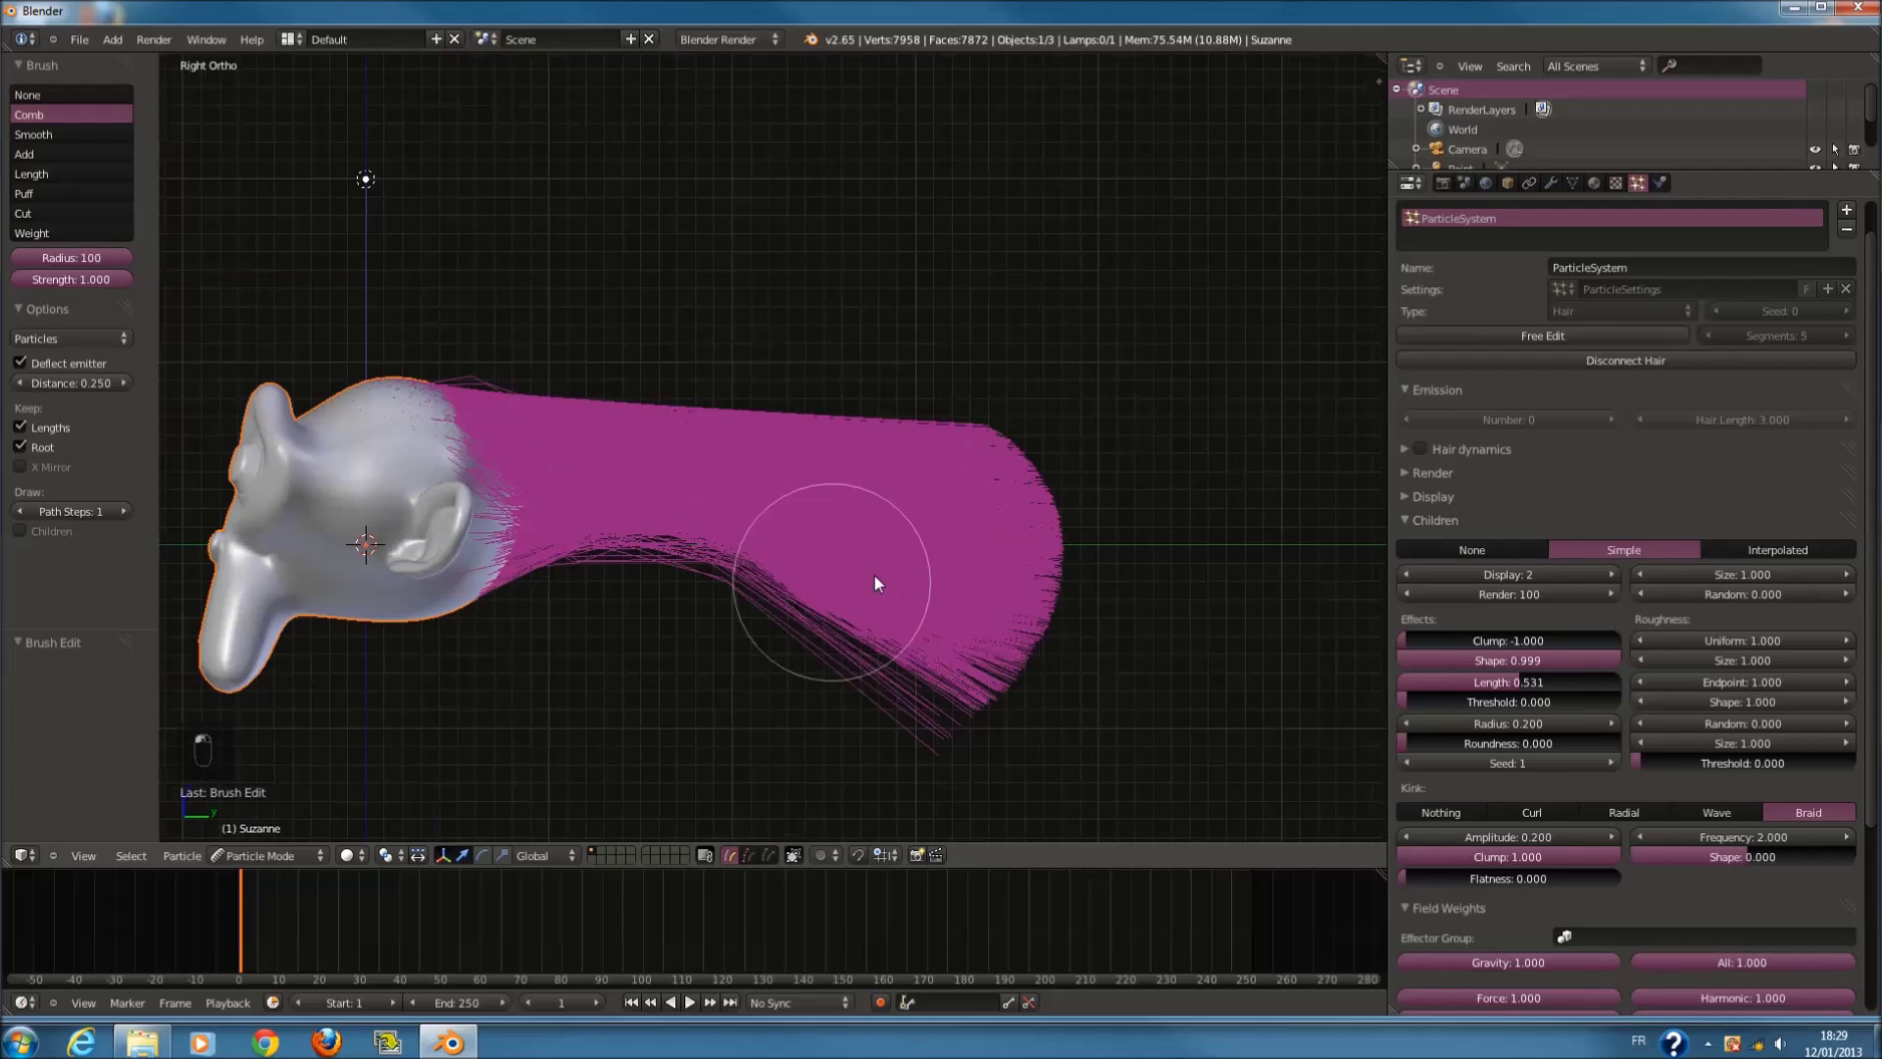
left_click(814, 564)
scroll(677, 412, "up", 1)
key("ctrl+z")
middle_click_drag(688, 438, 716, 444, "shift")
key("f")
left_click(811, 524)
mouse_move(750, 368)
left_mouse_down()
mouse_move(747, 477)
mouse_move(660, 450)
mouse_move(618, 395)
mouse_move(747, 438)
mouse_move(735, 496)
left_mouse_up()
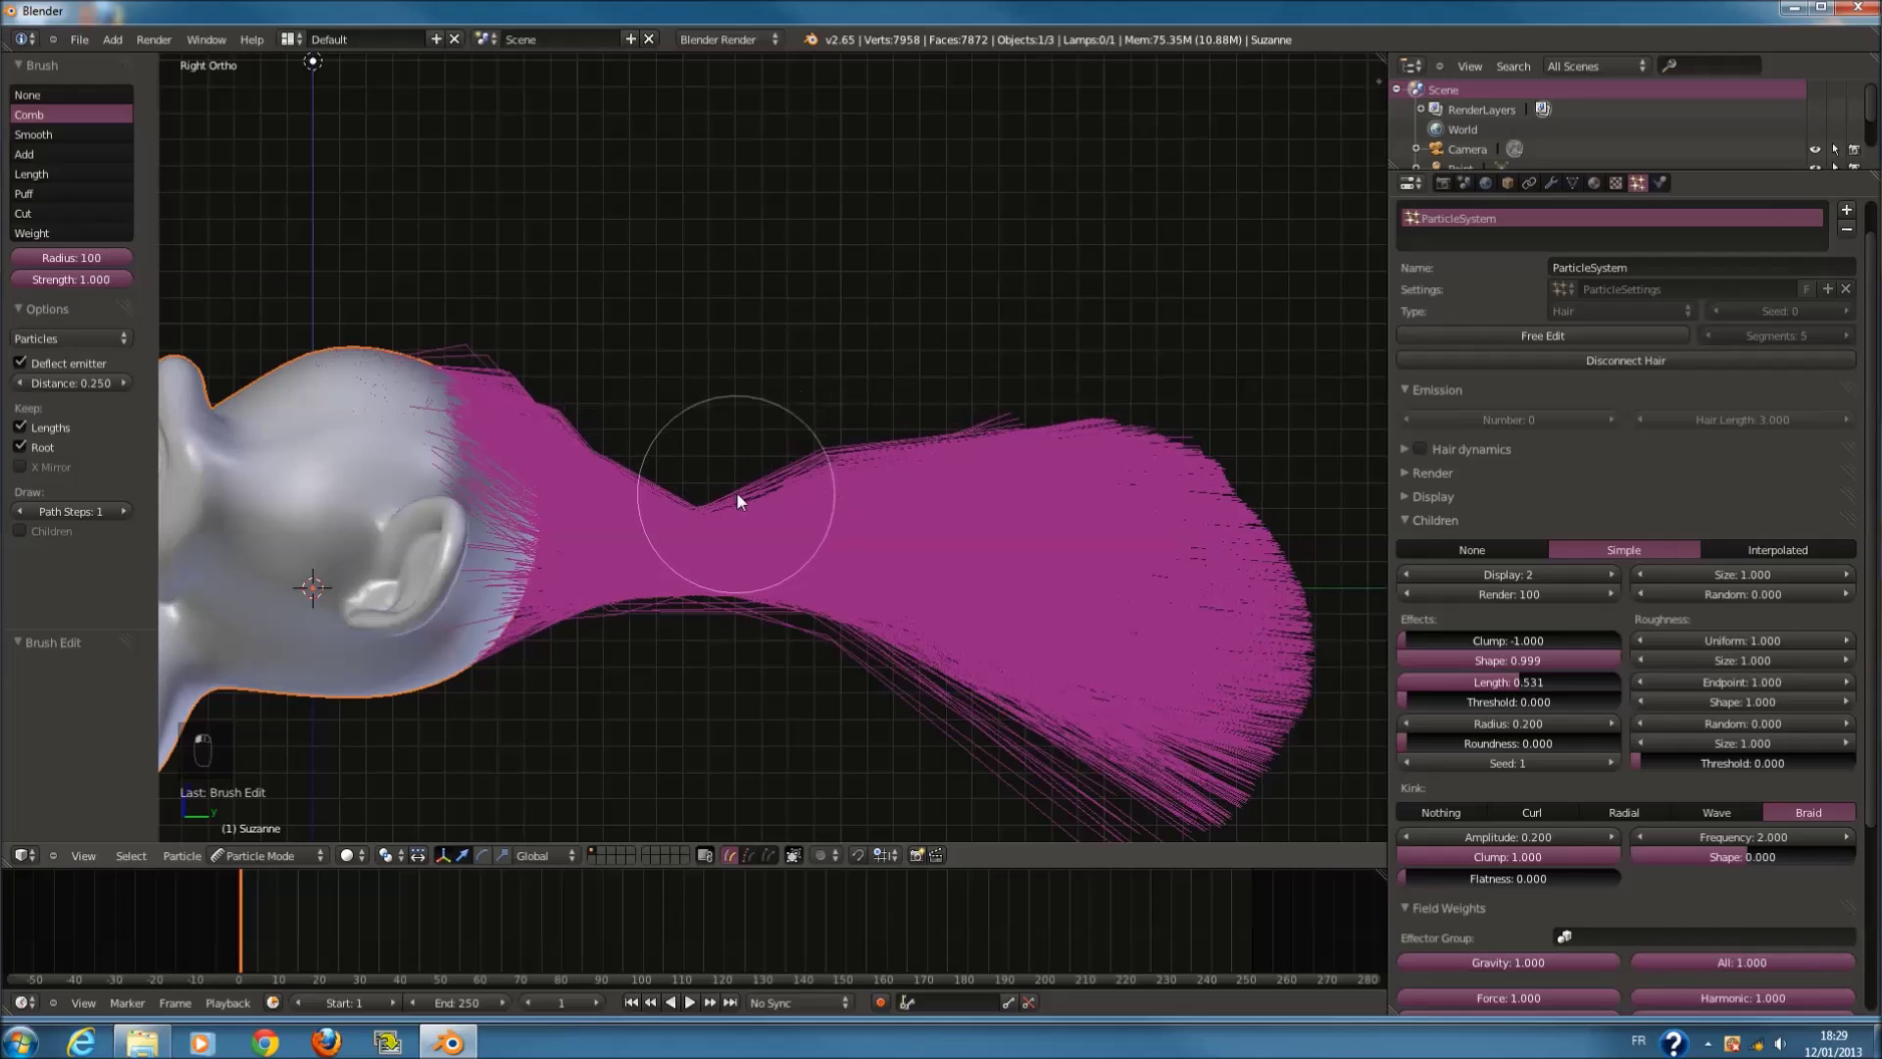
Step: Enable X Mirror for the particle brush and comb the side of the hair inward from the top view
key("KP_7")
left_click_drag(1102, 505, 1033, 513)
key("ctrl+z")
left_click(19, 467)
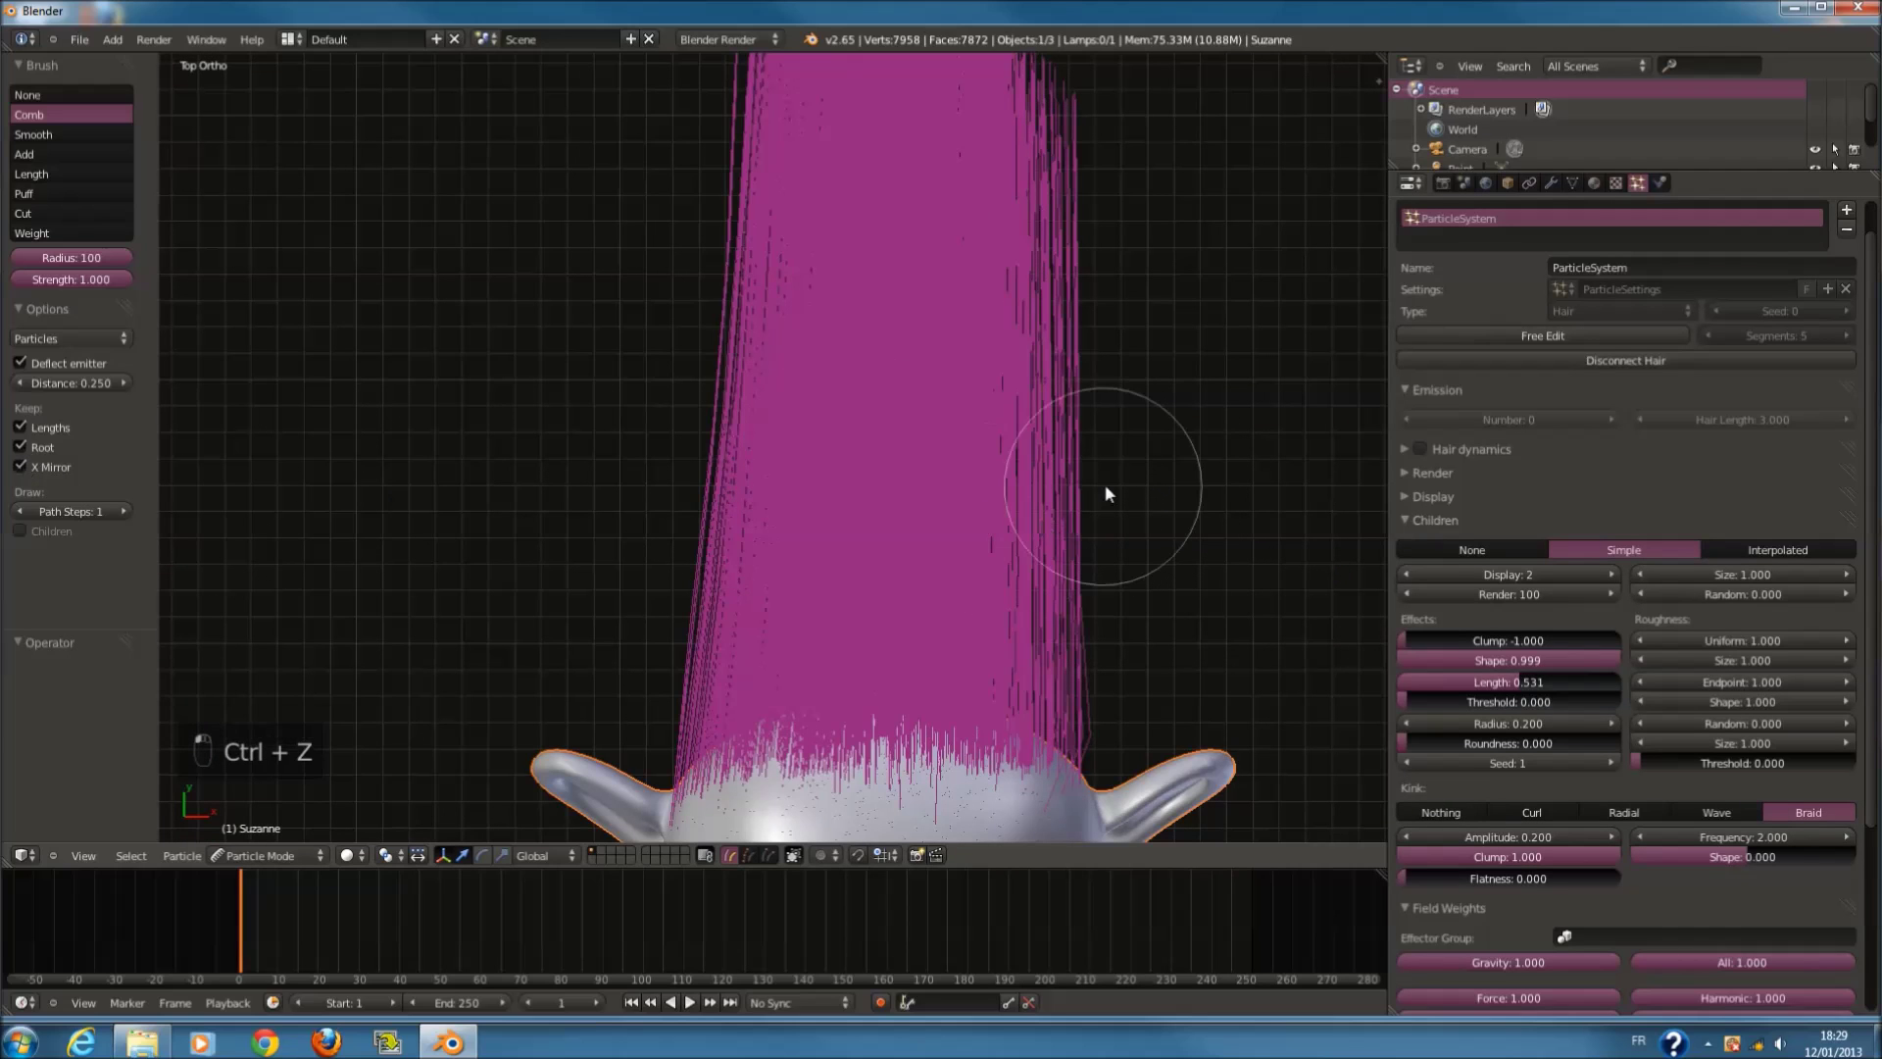
mouse_move(1104, 484)
left_mouse_down()
mouse_move(1047, 468)
mouse_move(743, 474)
mouse_move(802, 475)
mouse_move(783, 453)
mouse_move(849, 441)
mouse_move(1027, 496)
mouse_move(927, 456)
left_mouse_up()
key("z")
mouse_move(926, 456)
middle_mouse_down()
mouse_move(886, 442)
mouse_move(967, 546)
mouse_move(853, 362)
mouse_move(891, 487)
mouse_move(916, 458)
middle_mouse_up()
key("z")
key("KP_1")
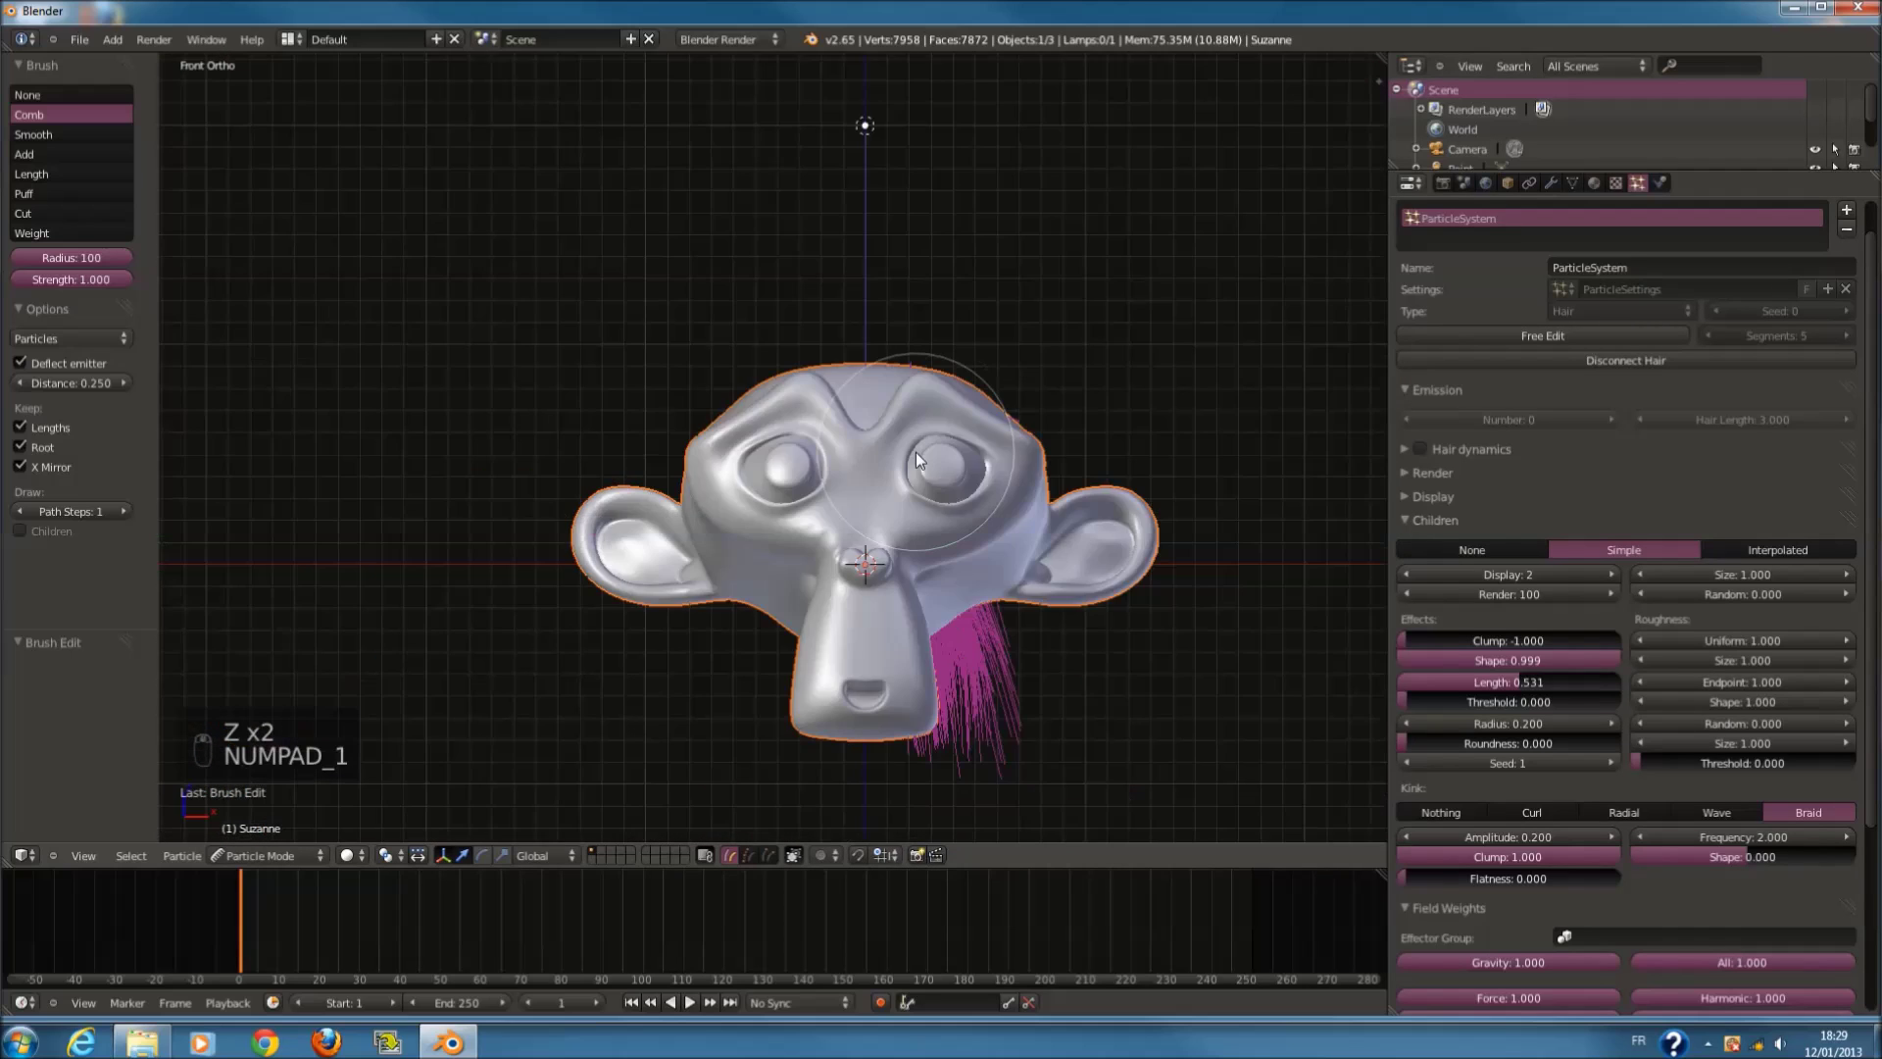
Step: Comb the underside of the hair upward behind the head to narrow the ponytail, then reduce the brush radius to 77
key("KP_3")
key("f")
left_click(890, 580)
mouse_move(761, 608)
left_mouse_down()
mouse_move(733, 580)
mouse_move(725, 491)
left_mouse_up()
scroll(816, 557, "up", 2)
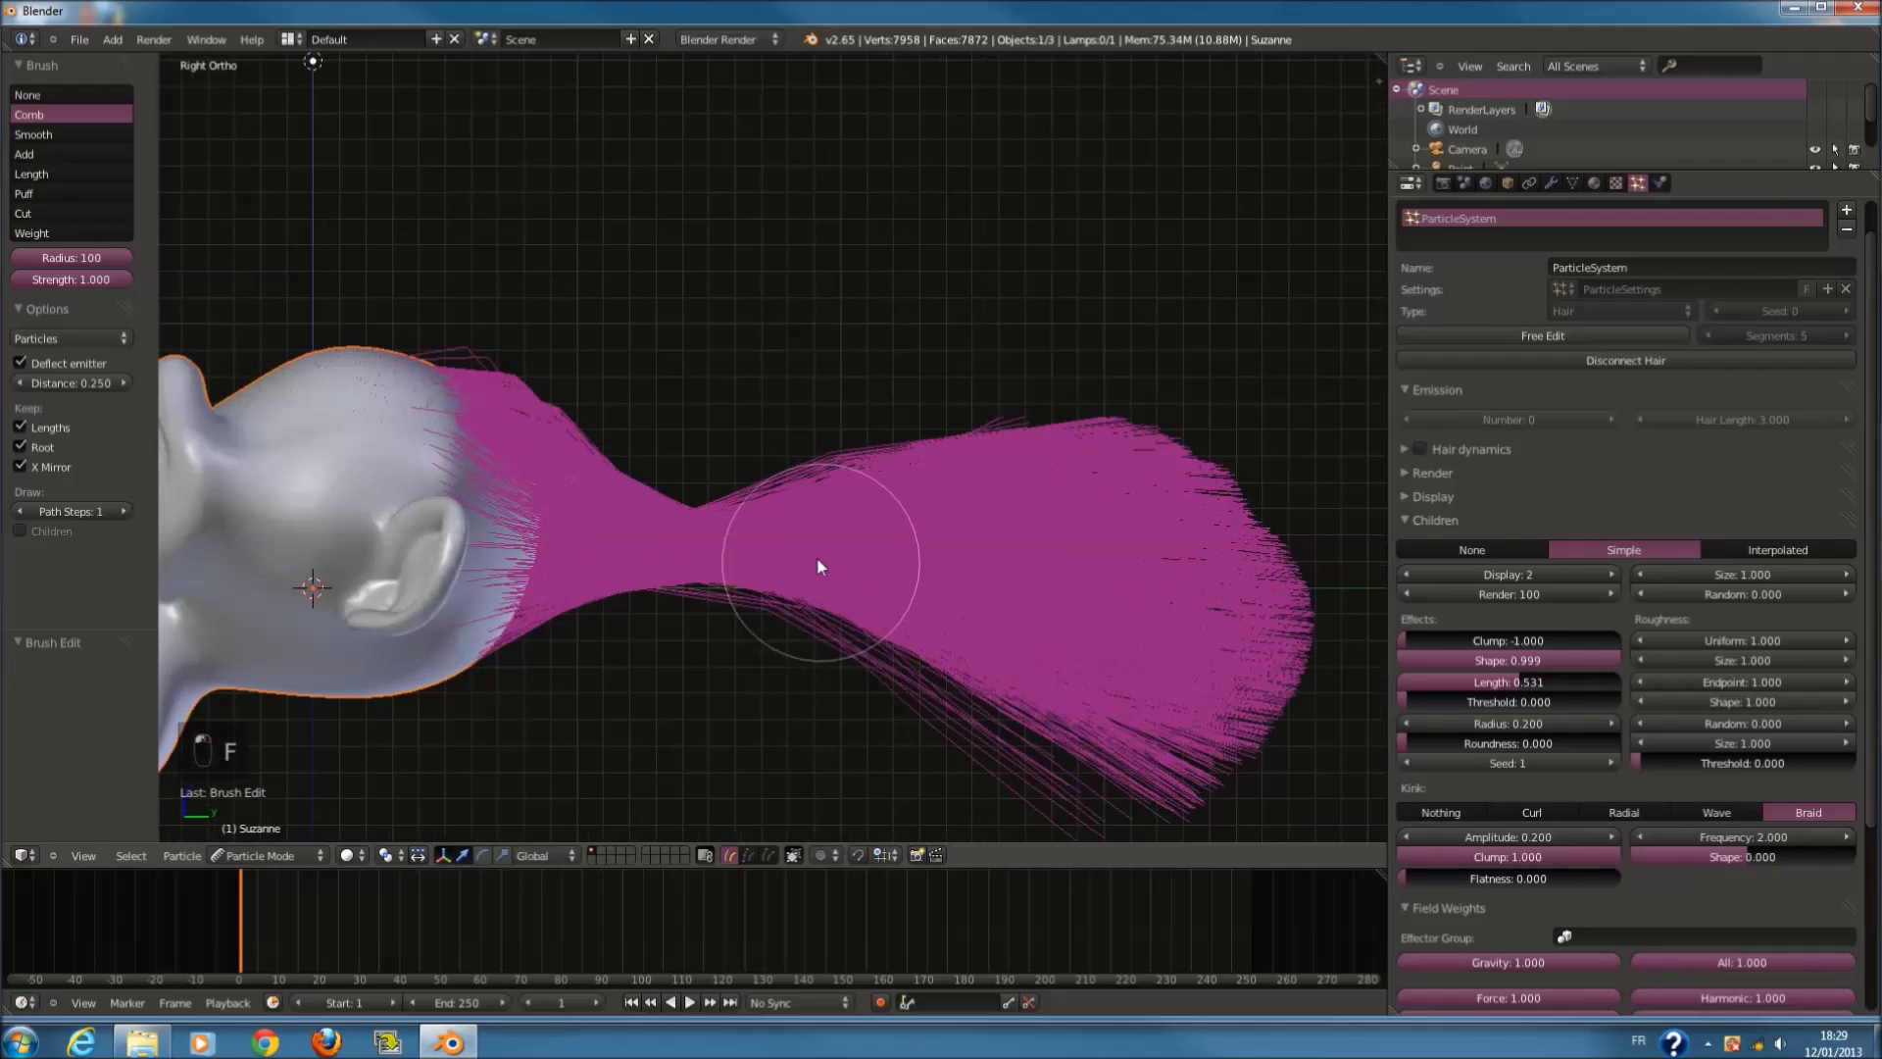
key("f")
left_click(745, 545)
scroll(702, 538, "down", 2)
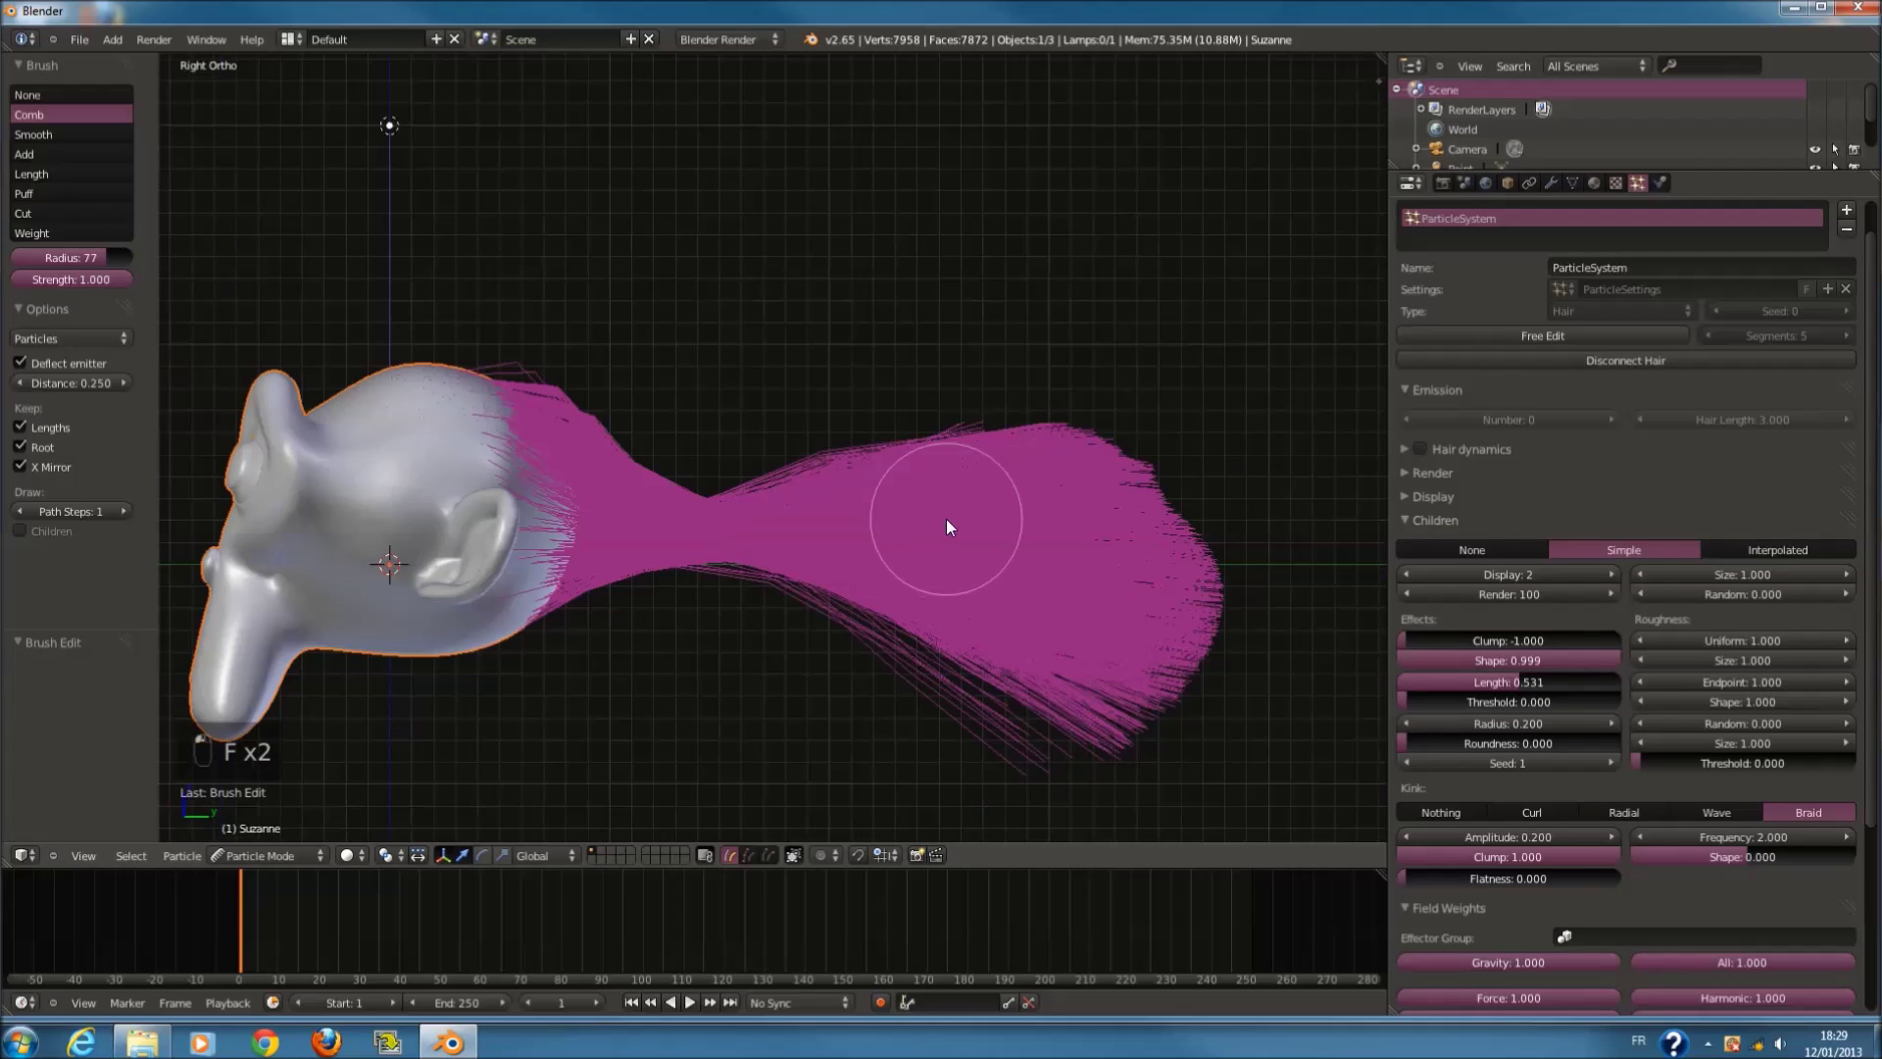
key("f")
left_click(1143, 424)
mouse_move(1142, 423)
left_mouse_down()
mouse_move(1189, 588)
mouse_move(996, 432)
left_mouse_up()
key("ctrl+z")
mouse_move(1138, 507)
left_mouse_down()
mouse_move(1189, 676)
mouse_move(1044, 510)
left_mouse_up()
key("ctrl+z")
Step: Comb the outer half of the ponytail so that it hangs downward
mouse_move(1050, 512)
middle_mouse_down()
mouse_move(937, 546)
mouse_move(676, 534)
middle_mouse_up()
mouse_move(540, 517)
left_mouse_down()
mouse_move(453, 561)
mouse_move(356, 695)
mouse_move(420, 826)
left_mouse_up()
mouse_move(420, 827)
middle_mouse_down()
mouse_move(743, 702)
mouse_move(1071, 622)
middle_mouse_up()
mouse_move(1072, 622)
left_mouse_down()
mouse_move(1068, 723)
mouse_move(994, 560)
mouse_move(1007, 602)
left_mouse_up()
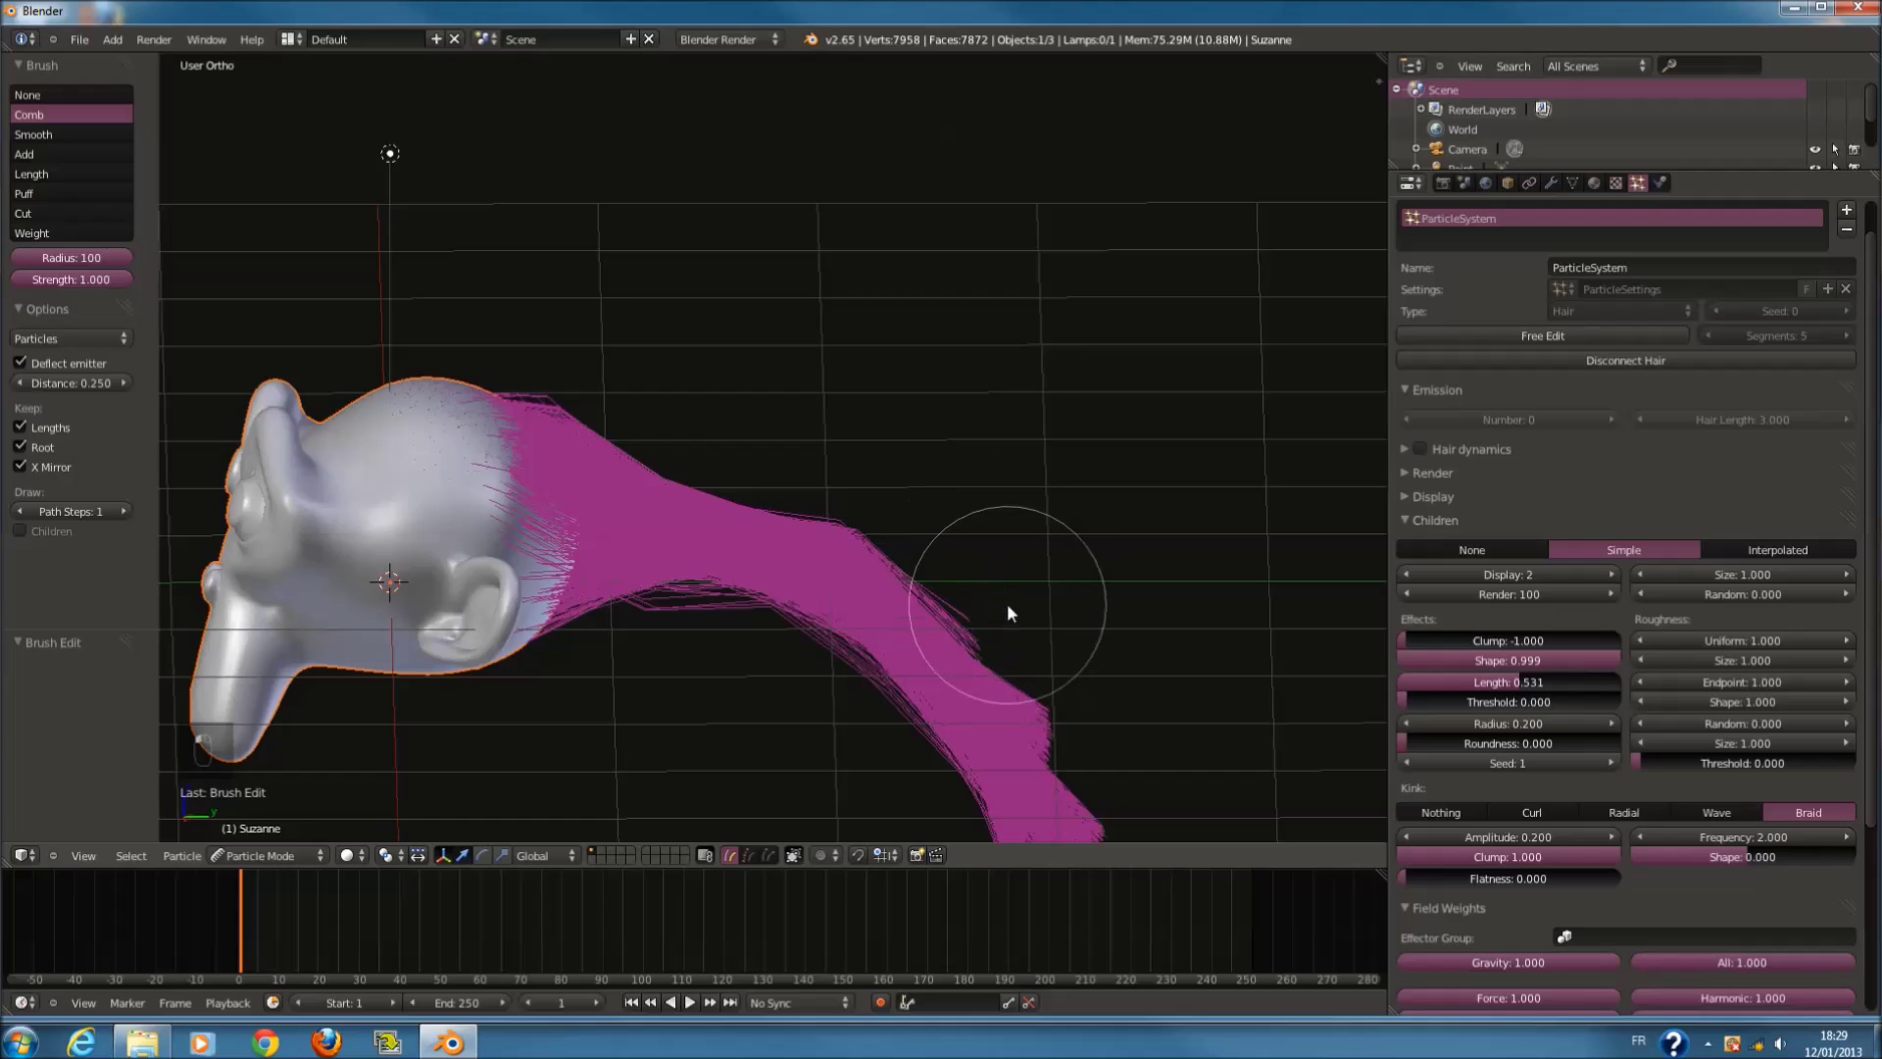
Step: Tighten the ponytail's narrow section by combing its lower and upper edges toward each other in the right side view
key("KP_3")
scroll(632, 457, "up", 4)
middle_click_drag(632, 457, 882, 558, "shift")
key("f")
left_click(927, 587)
mouse_move(802, 619)
left_mouse_down()
mouse_move(785, 521)
mouse_move(785, 597)
left_mouse_up()
mouse_move(780, 526)
left_mouse_down()
mouse_move(779, 761)
mouse_move(761, 672)
left_mouse_up()
key("KP_7")
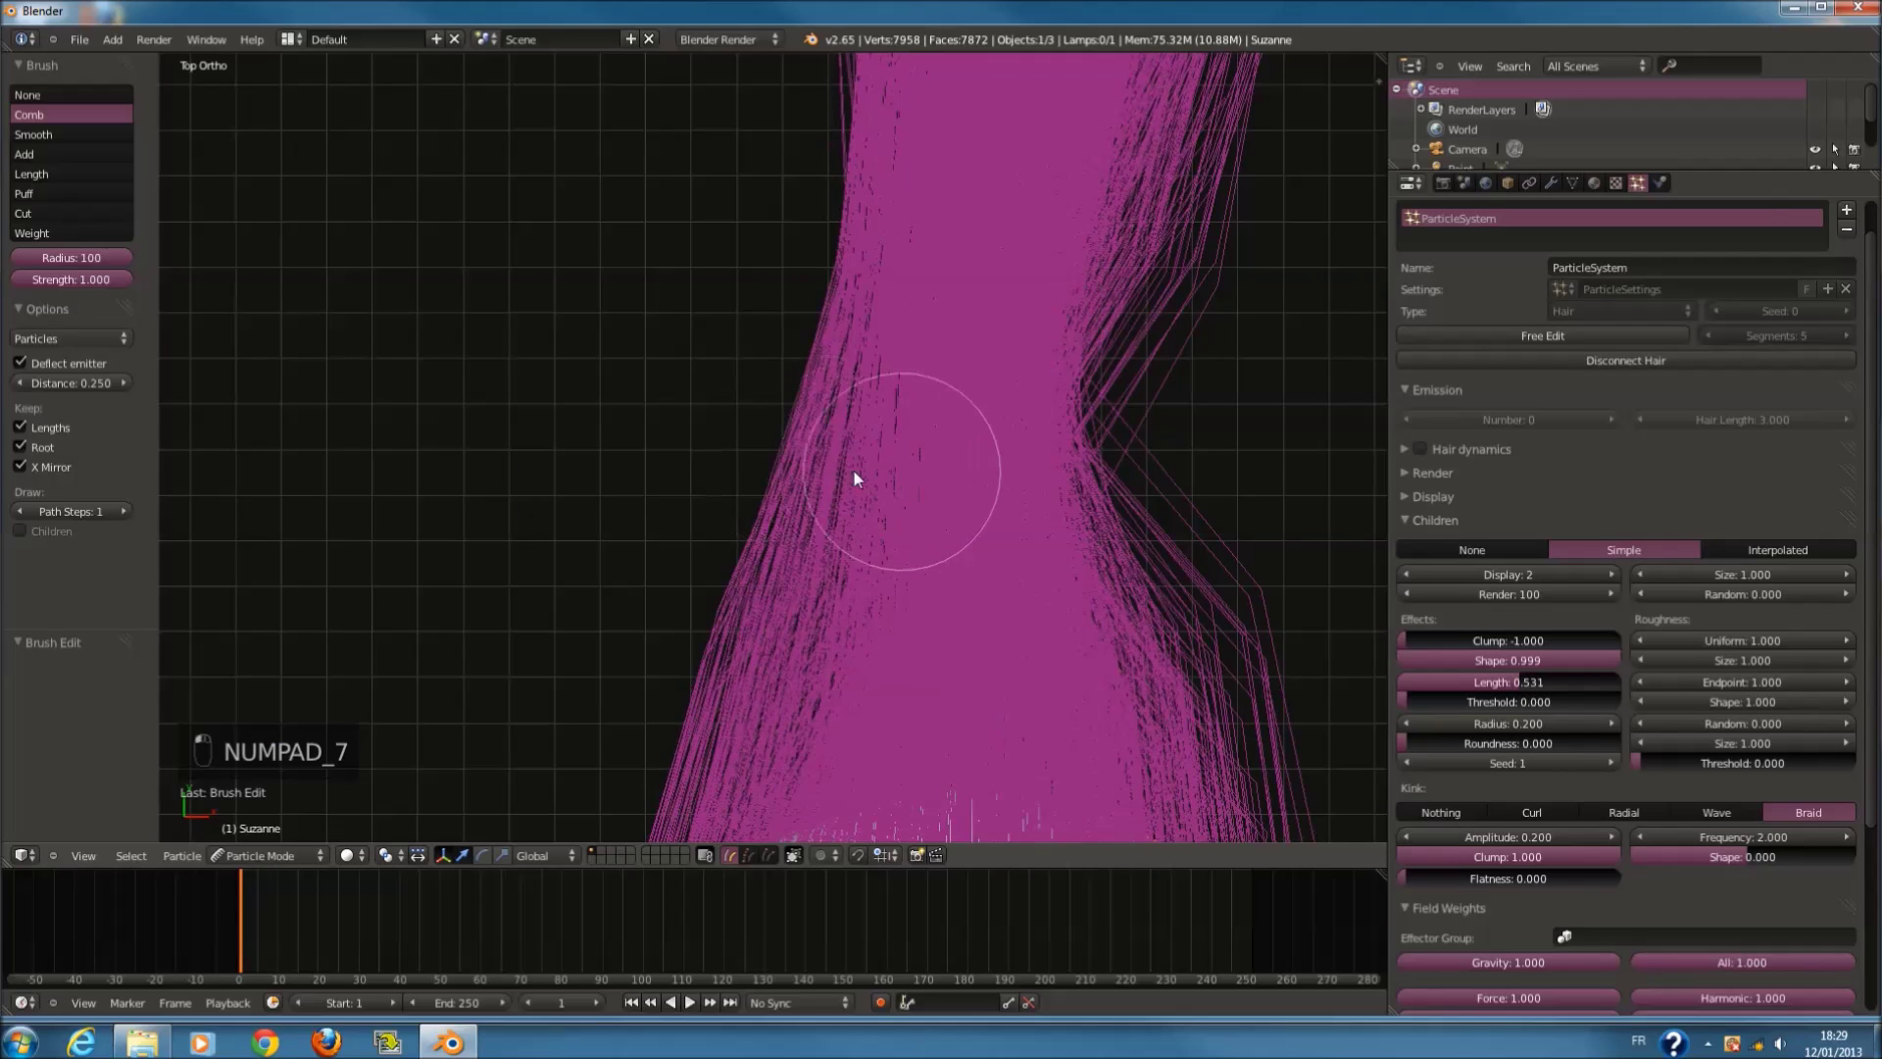
Step: Return to Object Mode and set the particle system's Children to None
key("z")
mouse_move(808, 442)
middle_mouse_down()
mouse_move(1016, 308)
mouse_move(1057, 208)
mouse_move(1013, 32)
middle_mouse_up()
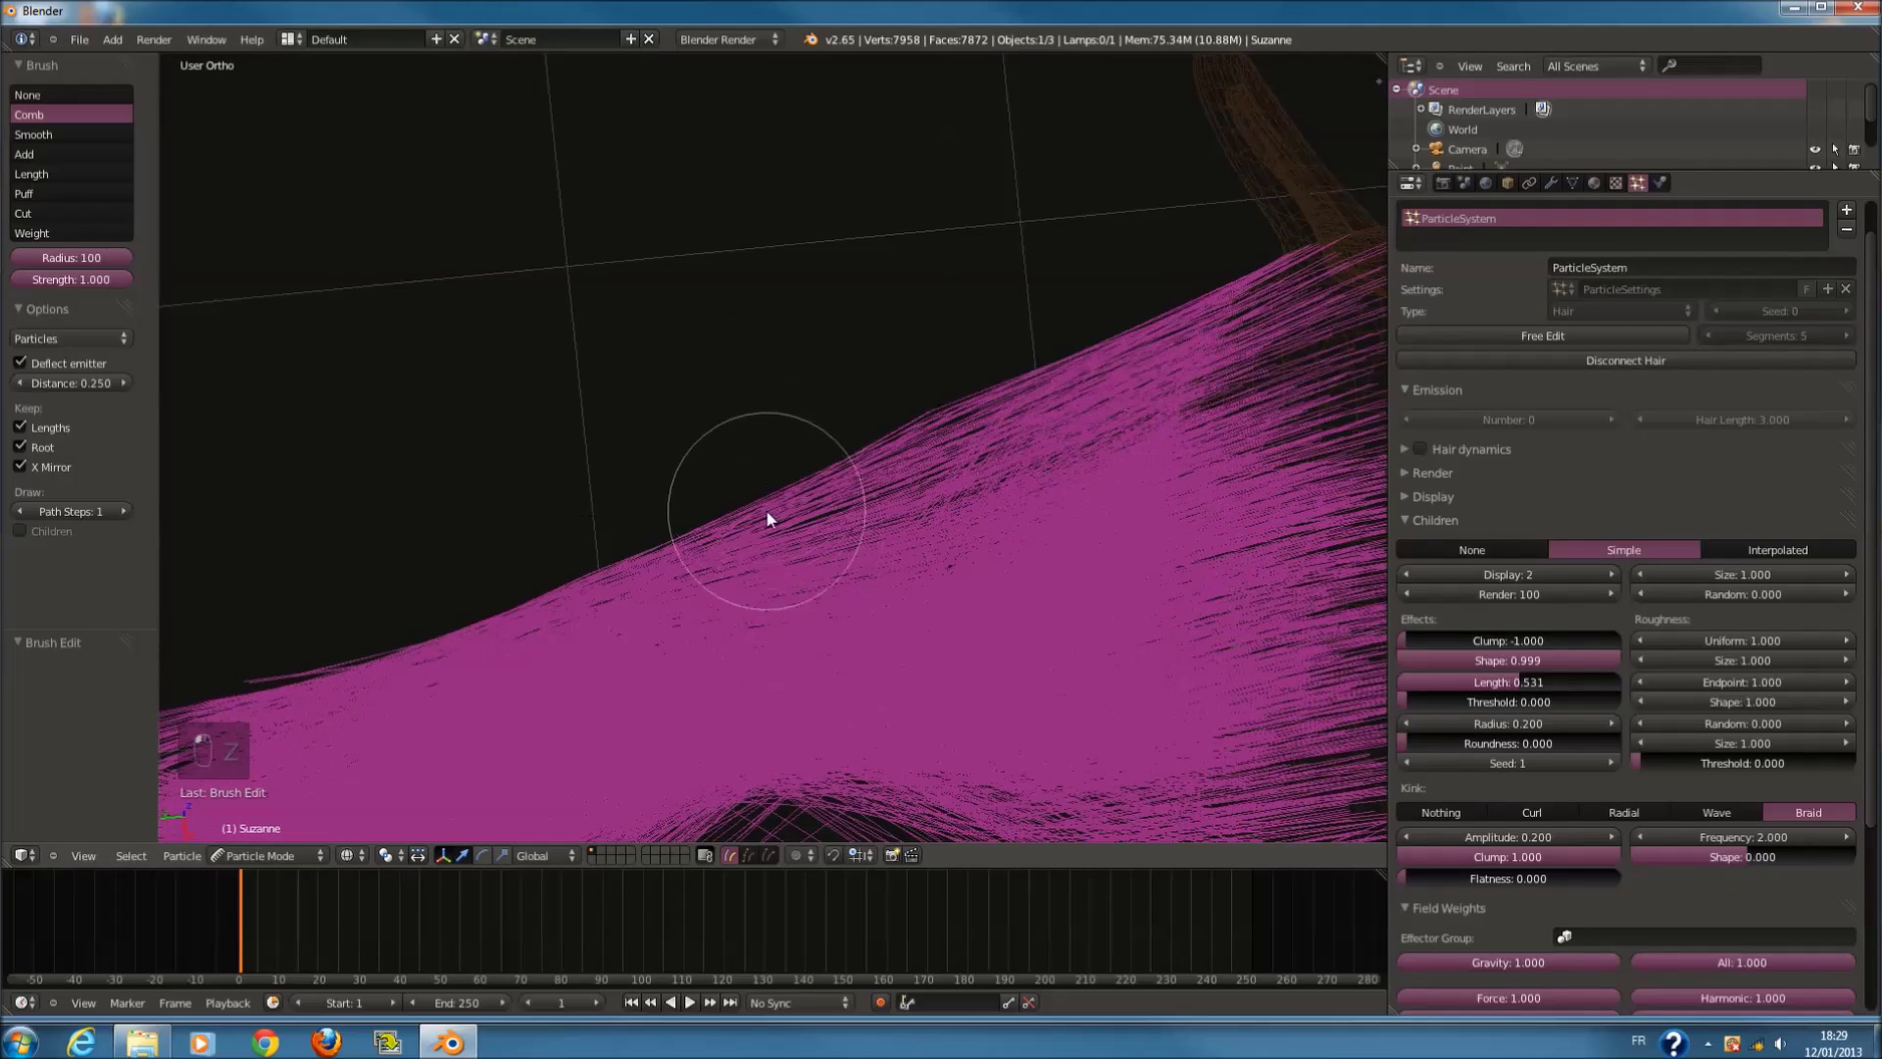
scroll(768, 516, "down", 8)
left_click(235, 857)
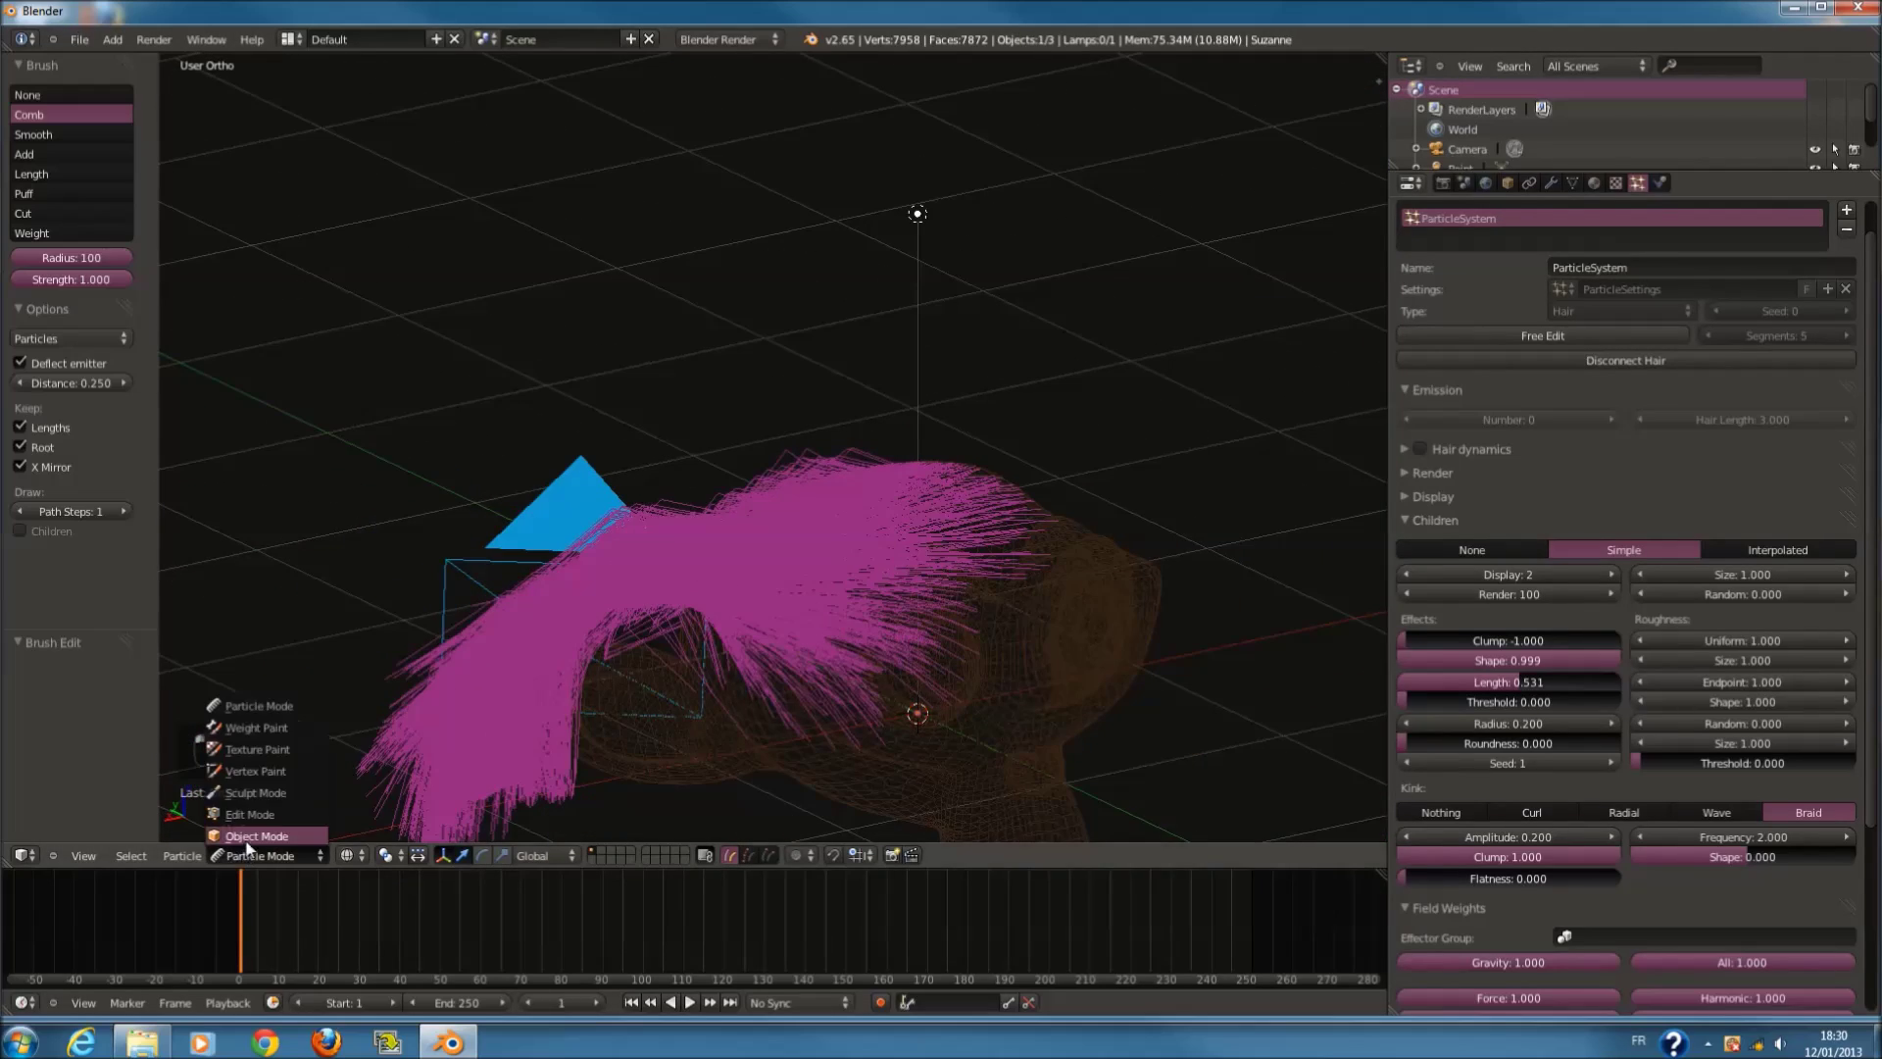
left_click(259, 809)
mouse_move(630, 559)
middle_mouse_down()
mouse_move(706, 702)
mouse_move(717, 618)
mouse_move(986, 509)
mouse_move(1531, 579)
middle_mouse_up()
key("KP_7")
left_click(1543, 554)
middle_click_drag(1294, 549, 908, 614, "shift")
Step: Add a cylinder, rotate it 90° about X and move it back along Y over the ponytail
key("shift+a")
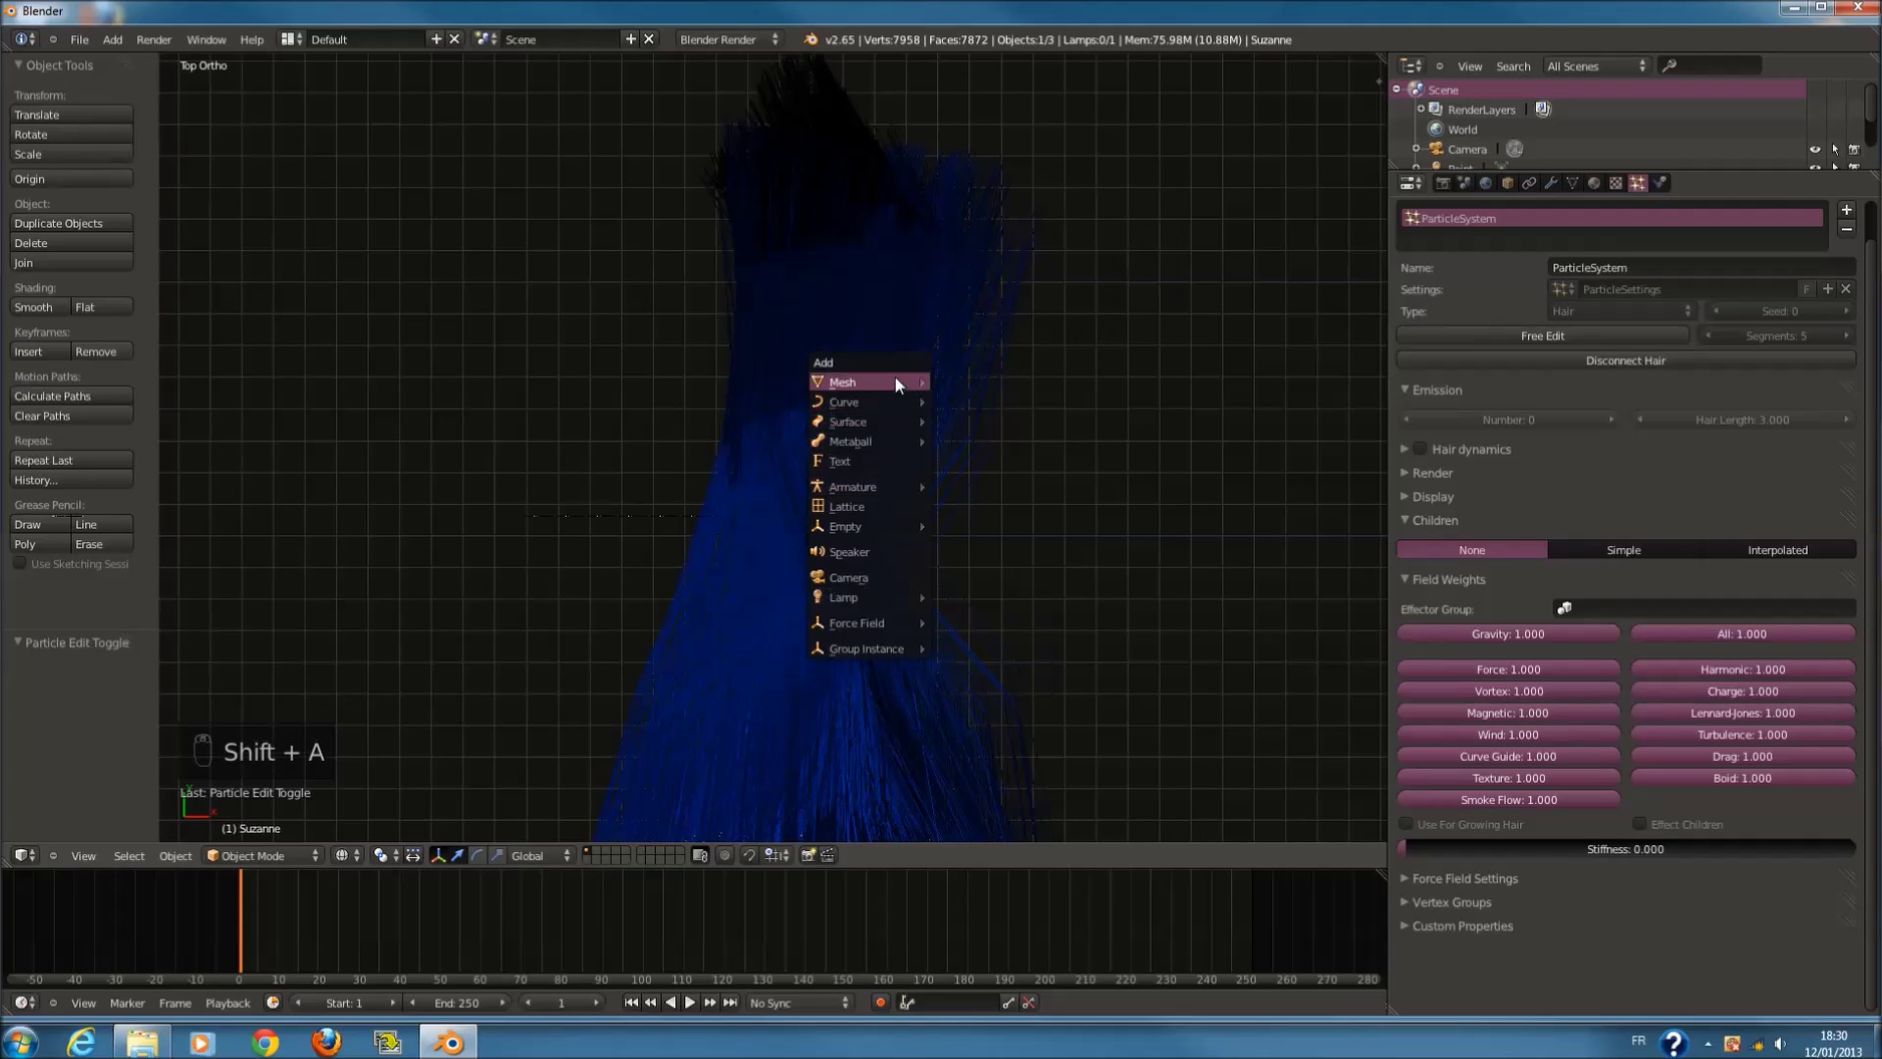
mouse_move(888, 383)
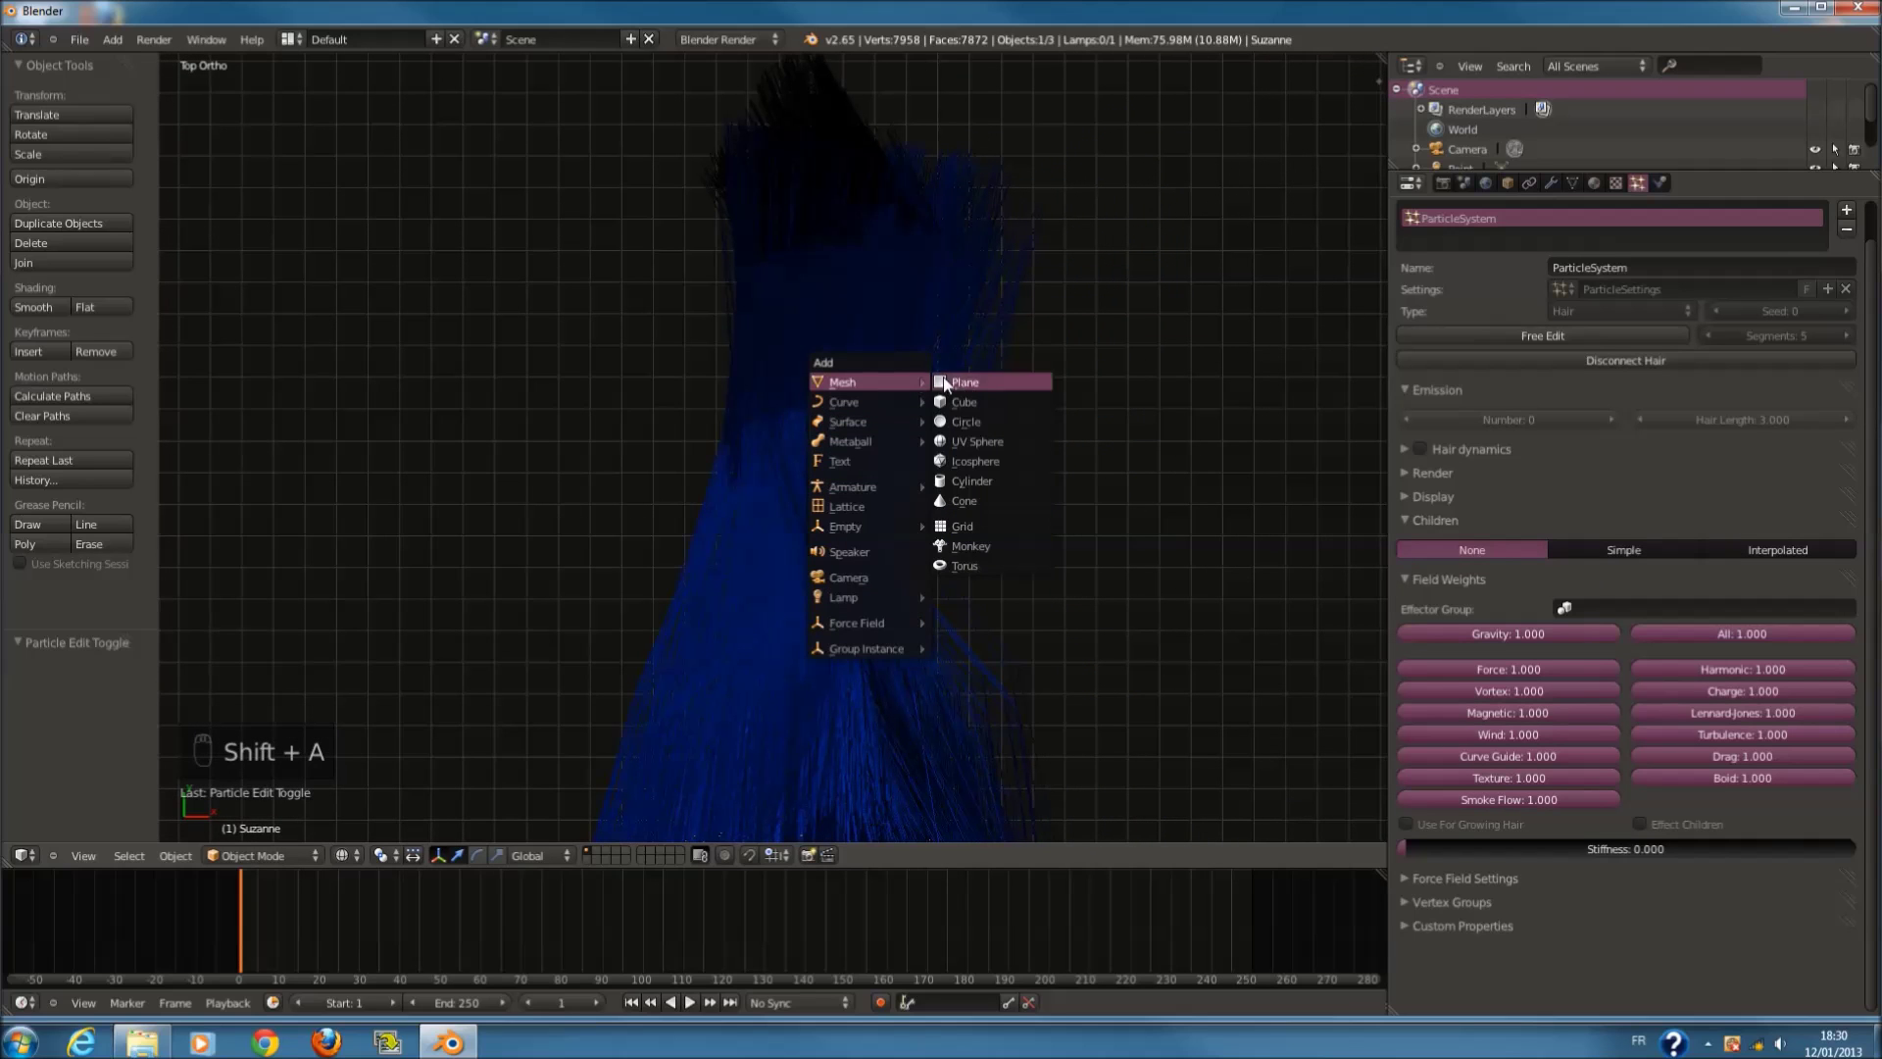
left_click(1003, 480)
scroll(982, 562, "down", 3)
type("rx90")
key("Return")
left_click_drag(814, 676, 803, 480)
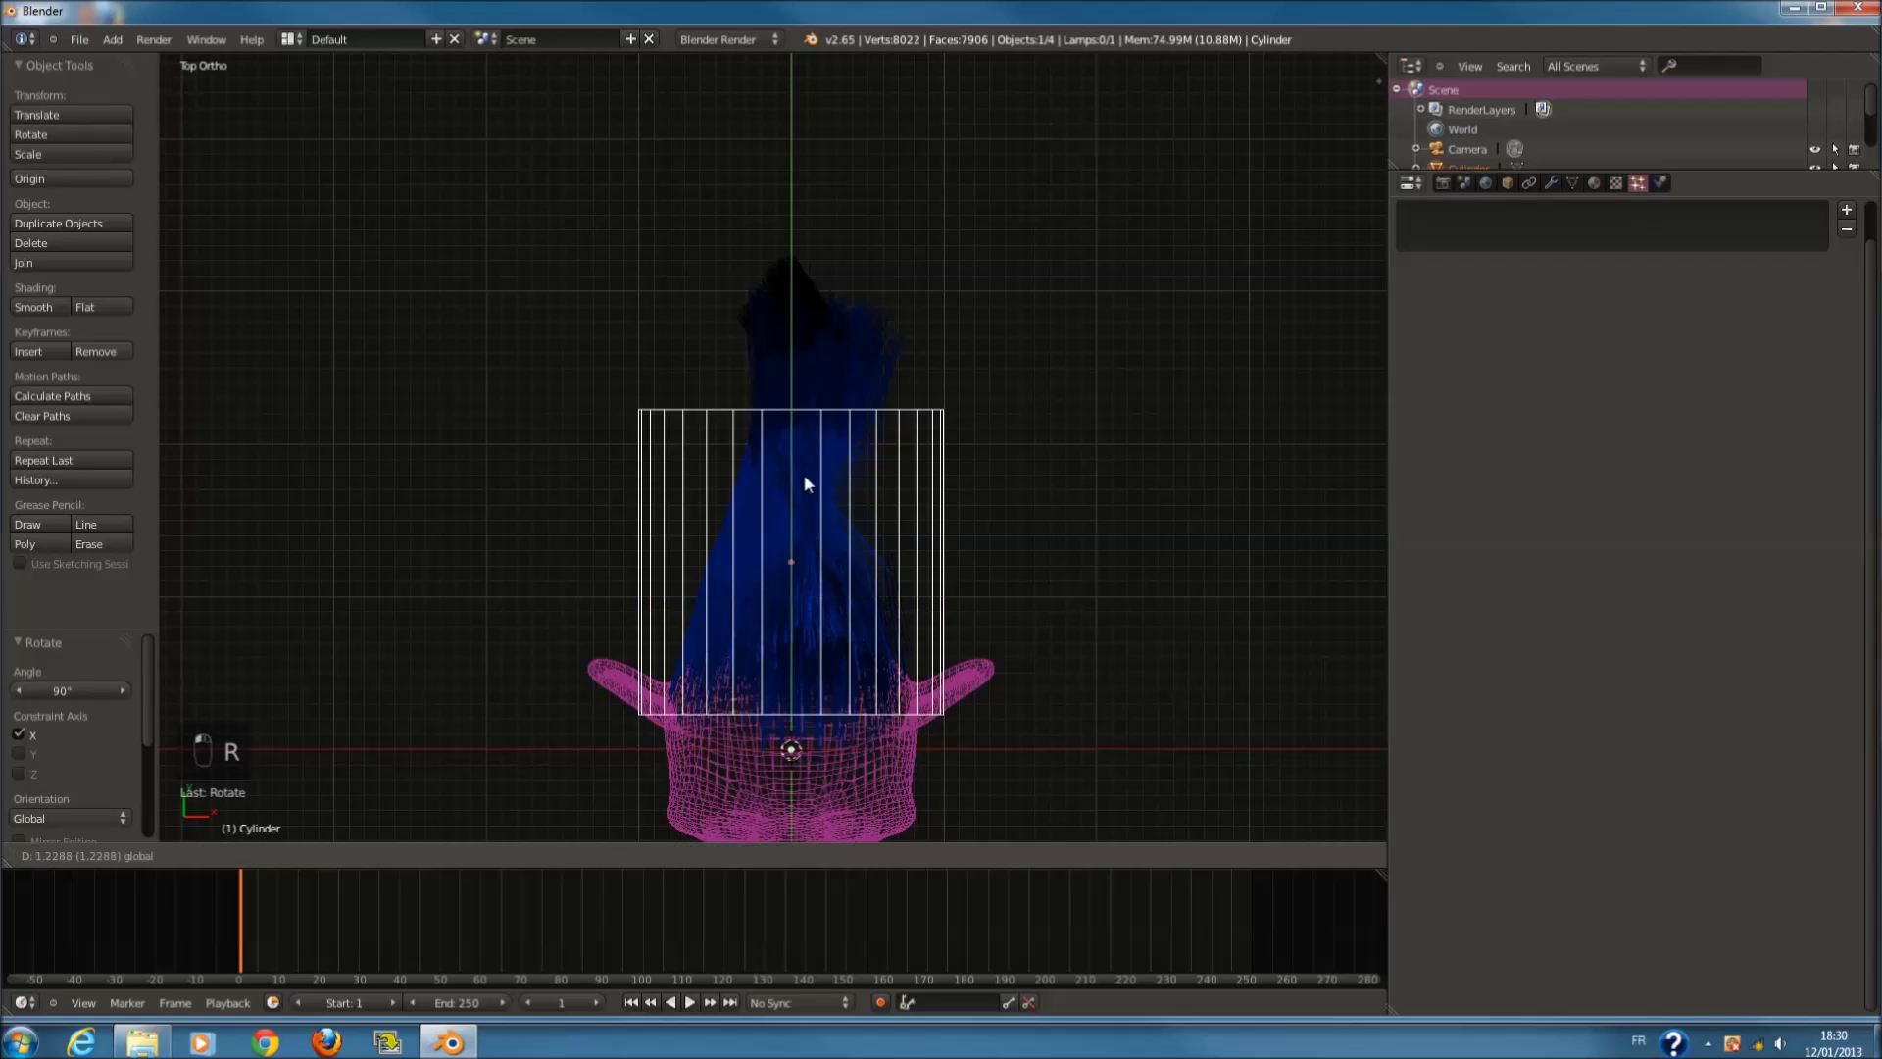
Step: Scale the cylinder down around the ponytail, then flatten it along Y to a factor of 0.246
key("KP_Decimal")
key("s")
left_click(862, 627)
key("s")
right_click(849, 651)
key("s")
key("y")
left_click(810, 431)
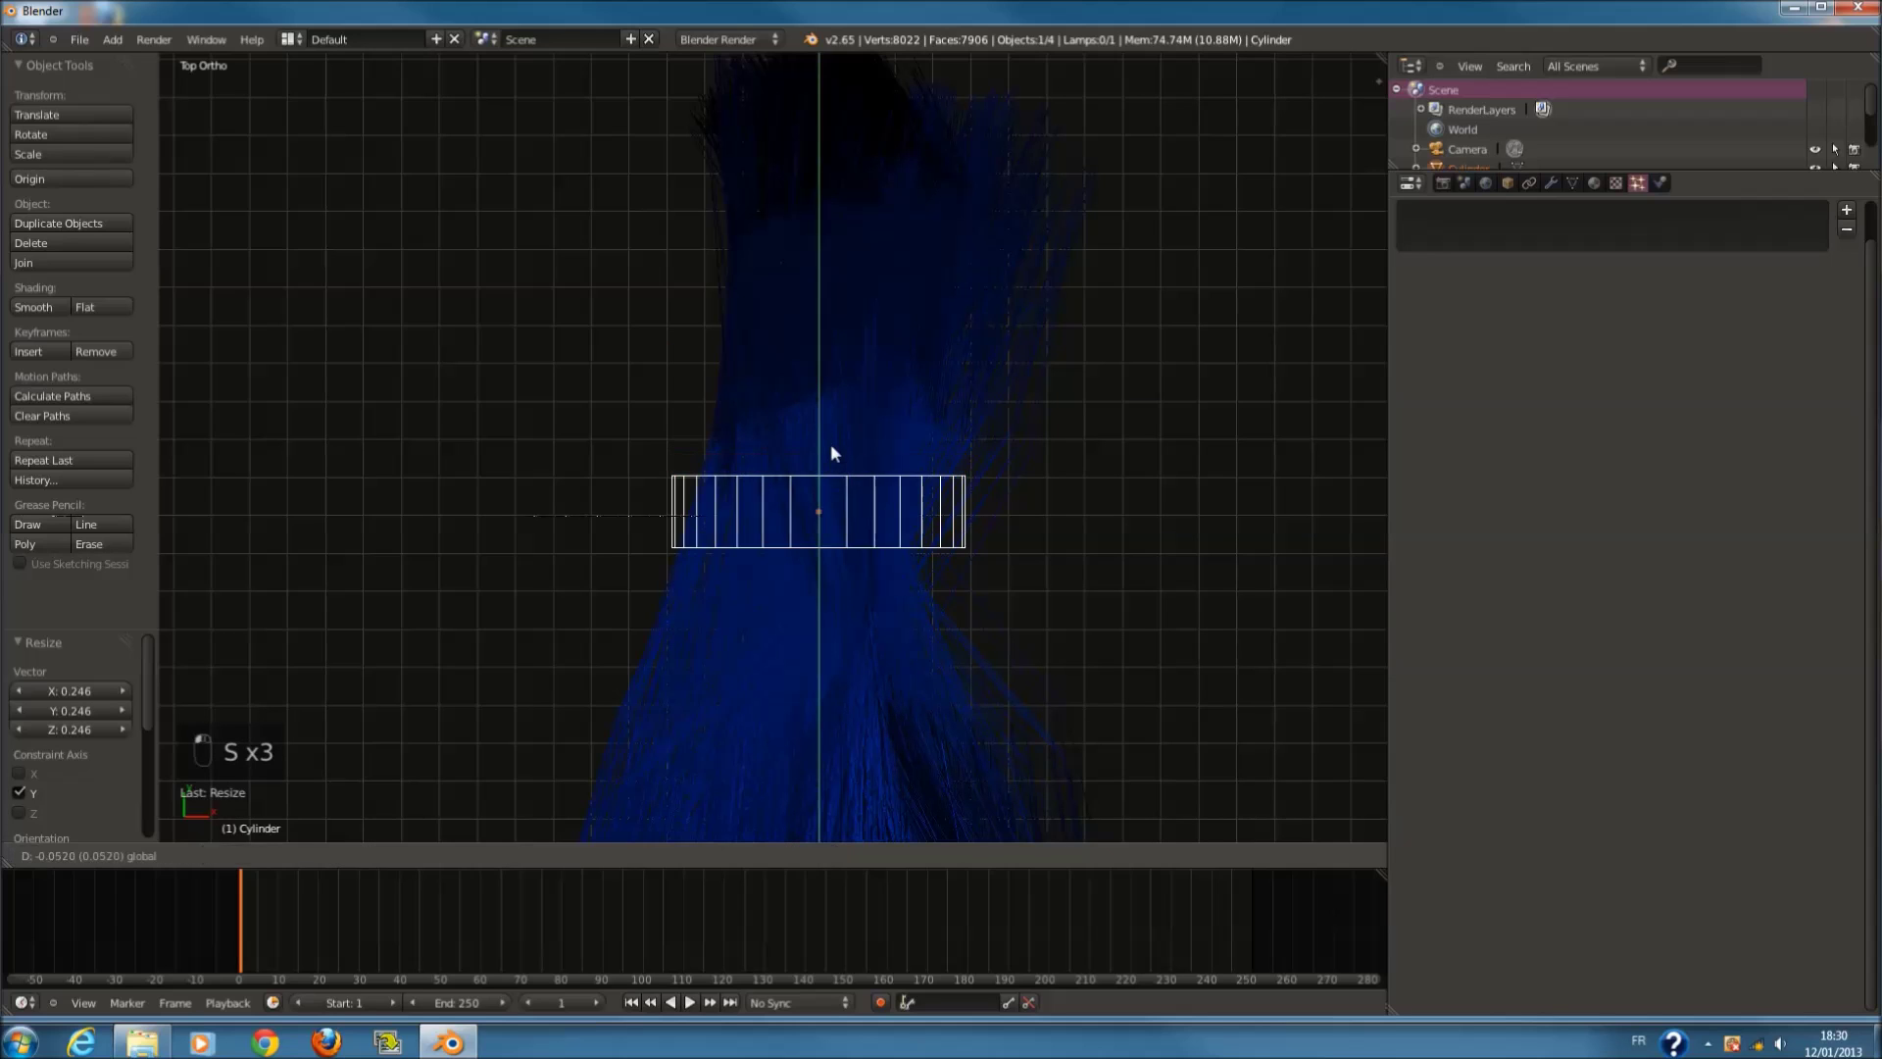
Step: Add level 2 subdivision to the cylinder and delete its two end cap faces to leave an open ring
key("ctrl+2")
key("Tab")
middle_click_drag(970, 566, 737, 875)
key("a")
key("c")
left_click(824, 755)
key("x")
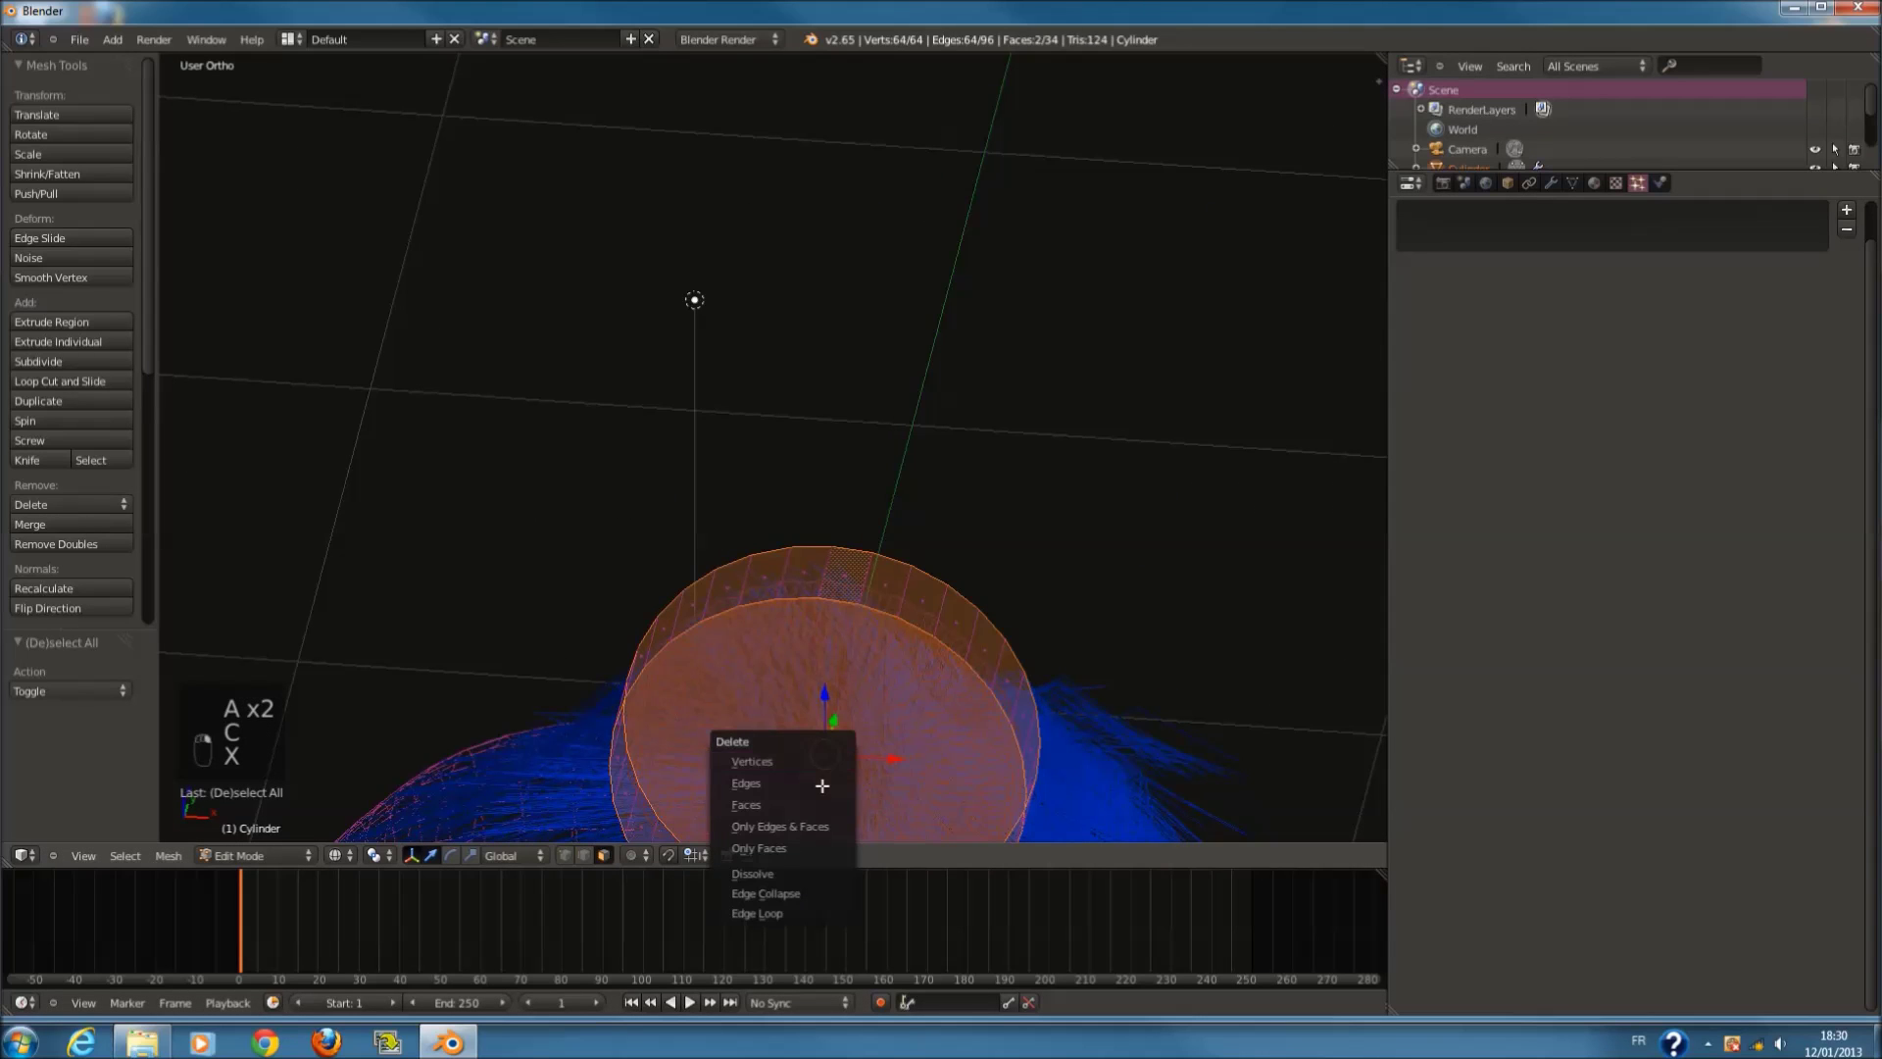
left_click(816, 801)
key("z")
key("Tab")
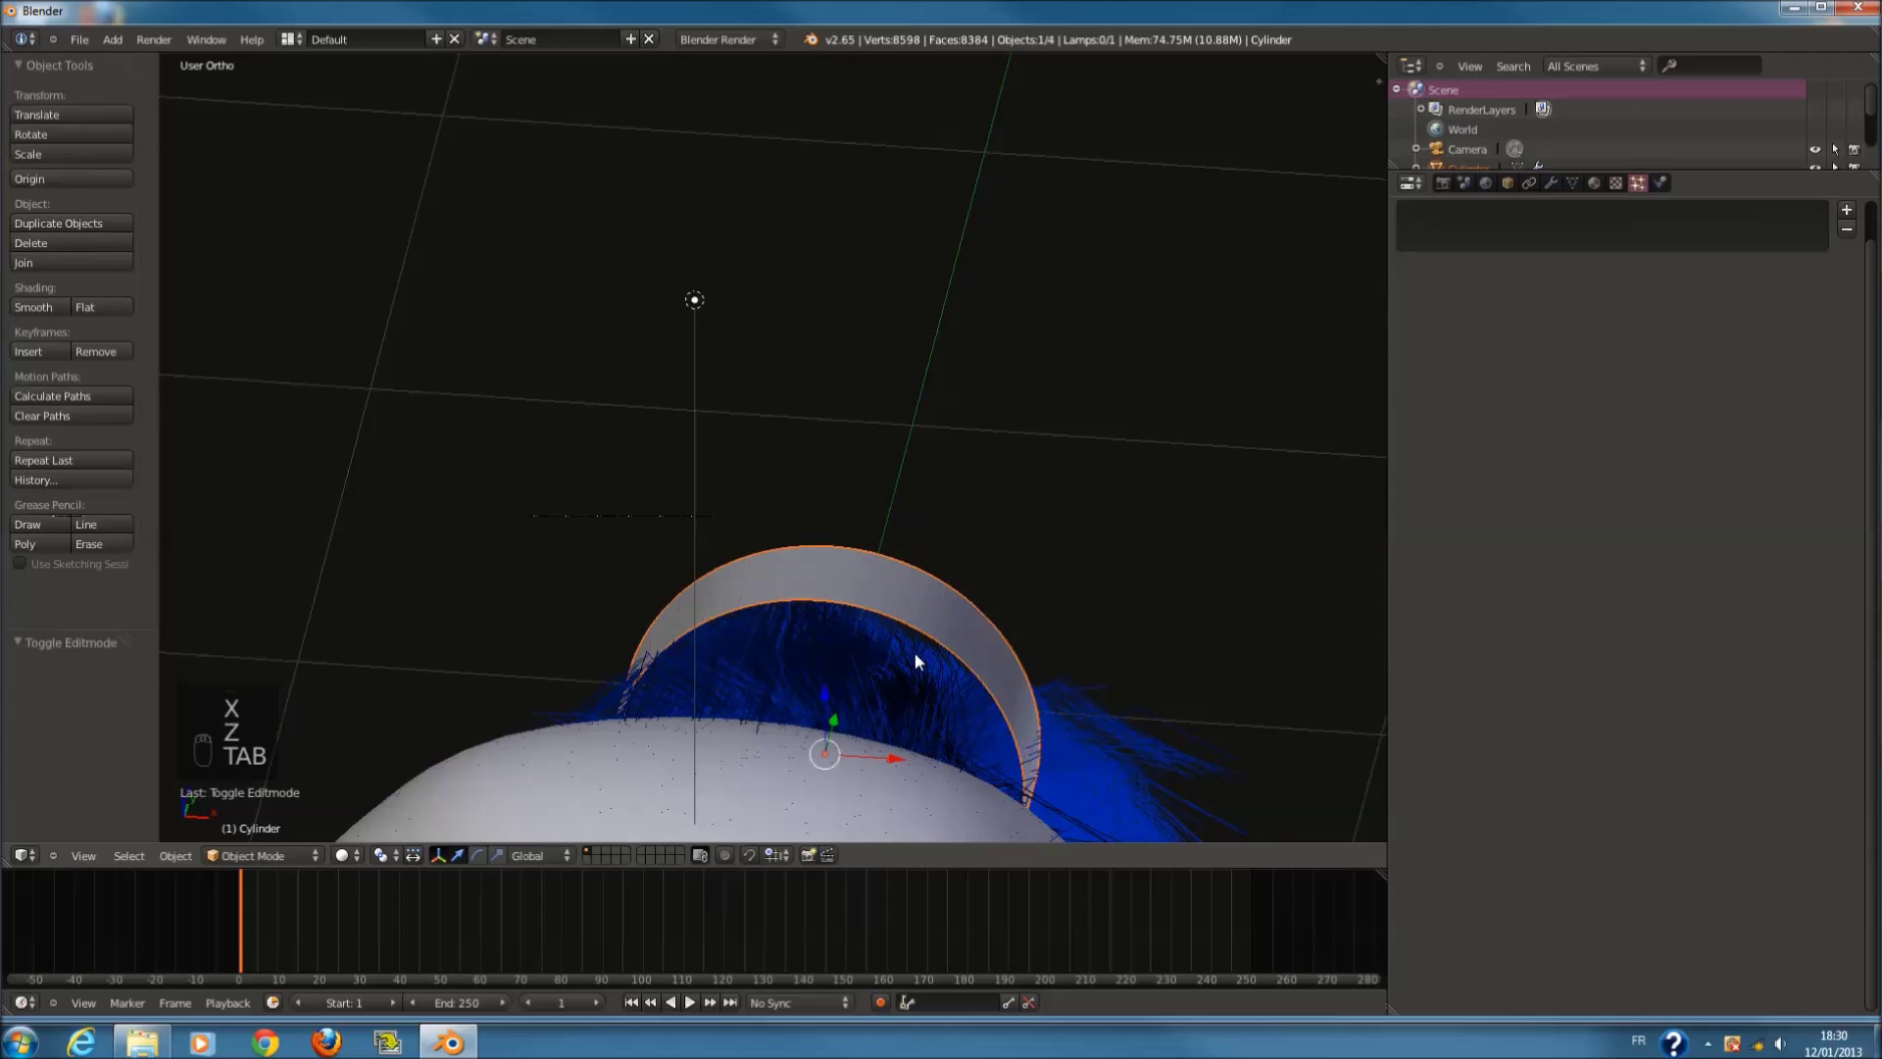
Step: Shade the ring smooth and move it by about -0.229 in Y and 0.164 in Z onto the ponytail's narrow section
key("KP_3")
scroll(875, 647, "down", 2)
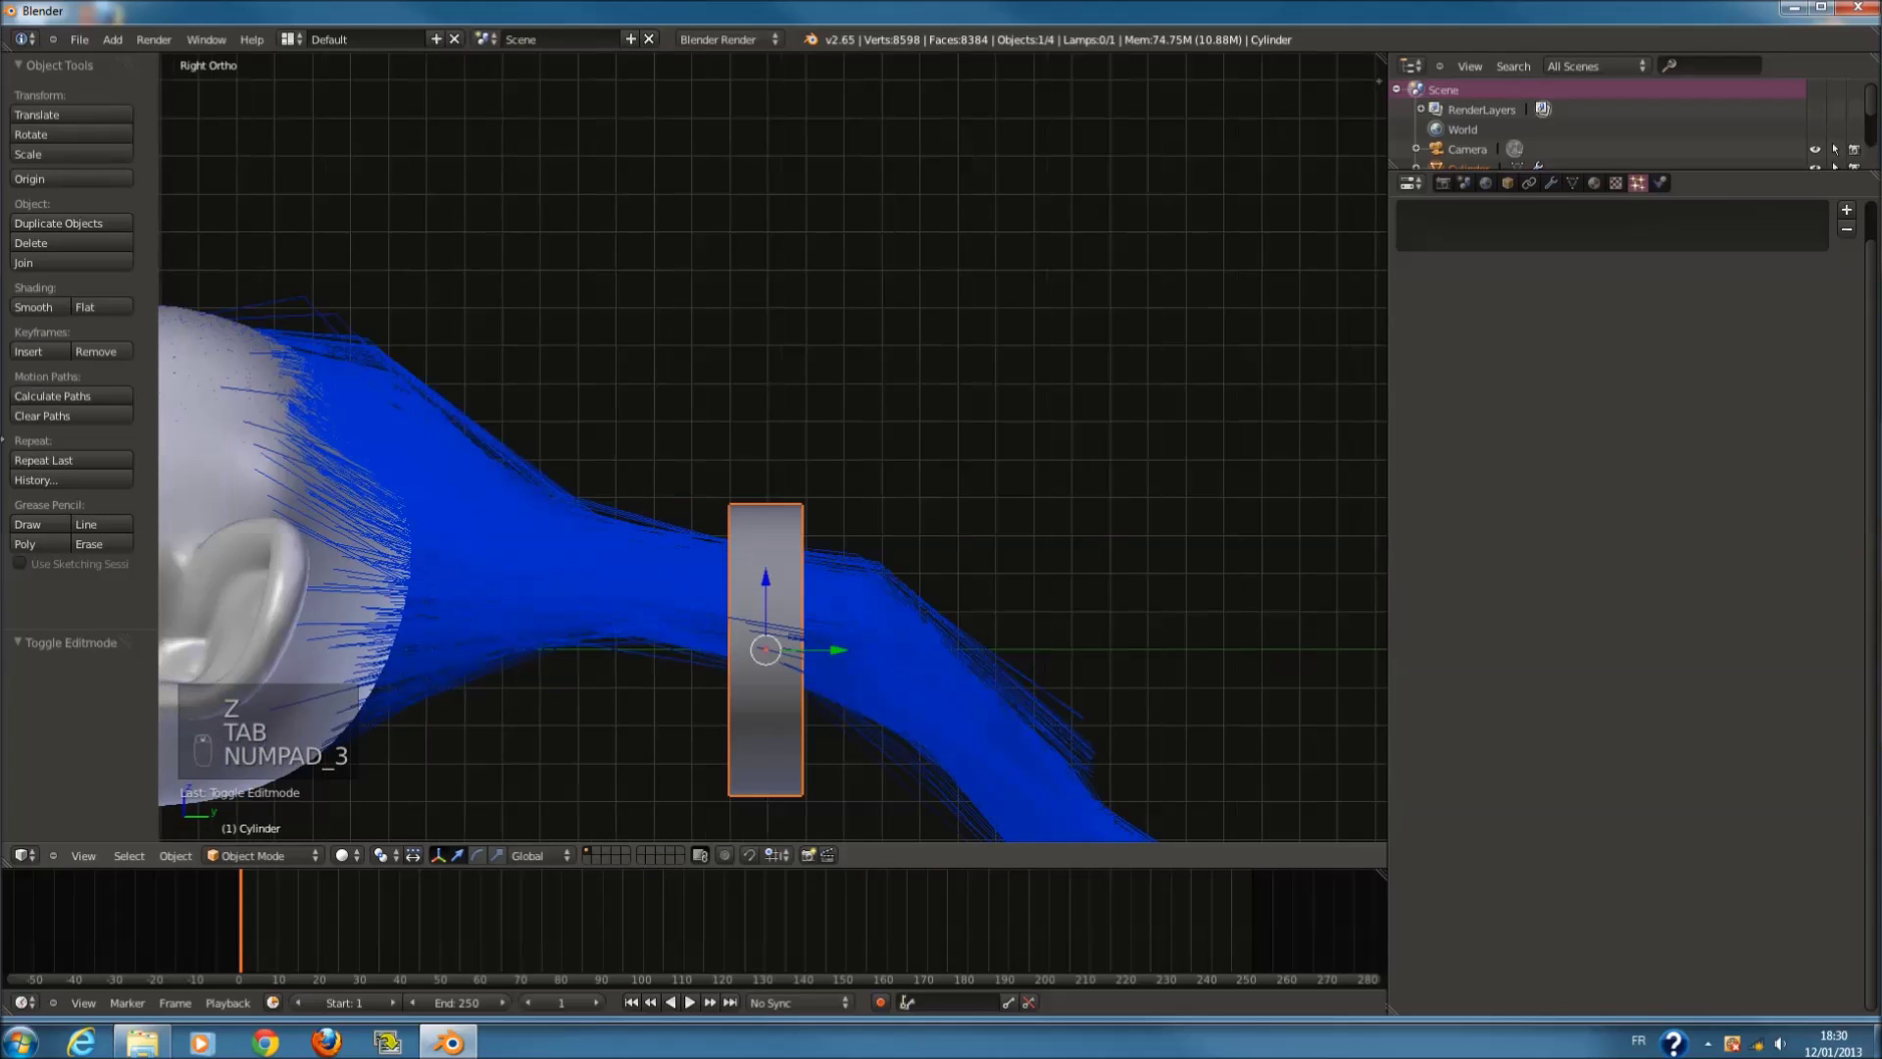
left_click(41, 307)
key("g")
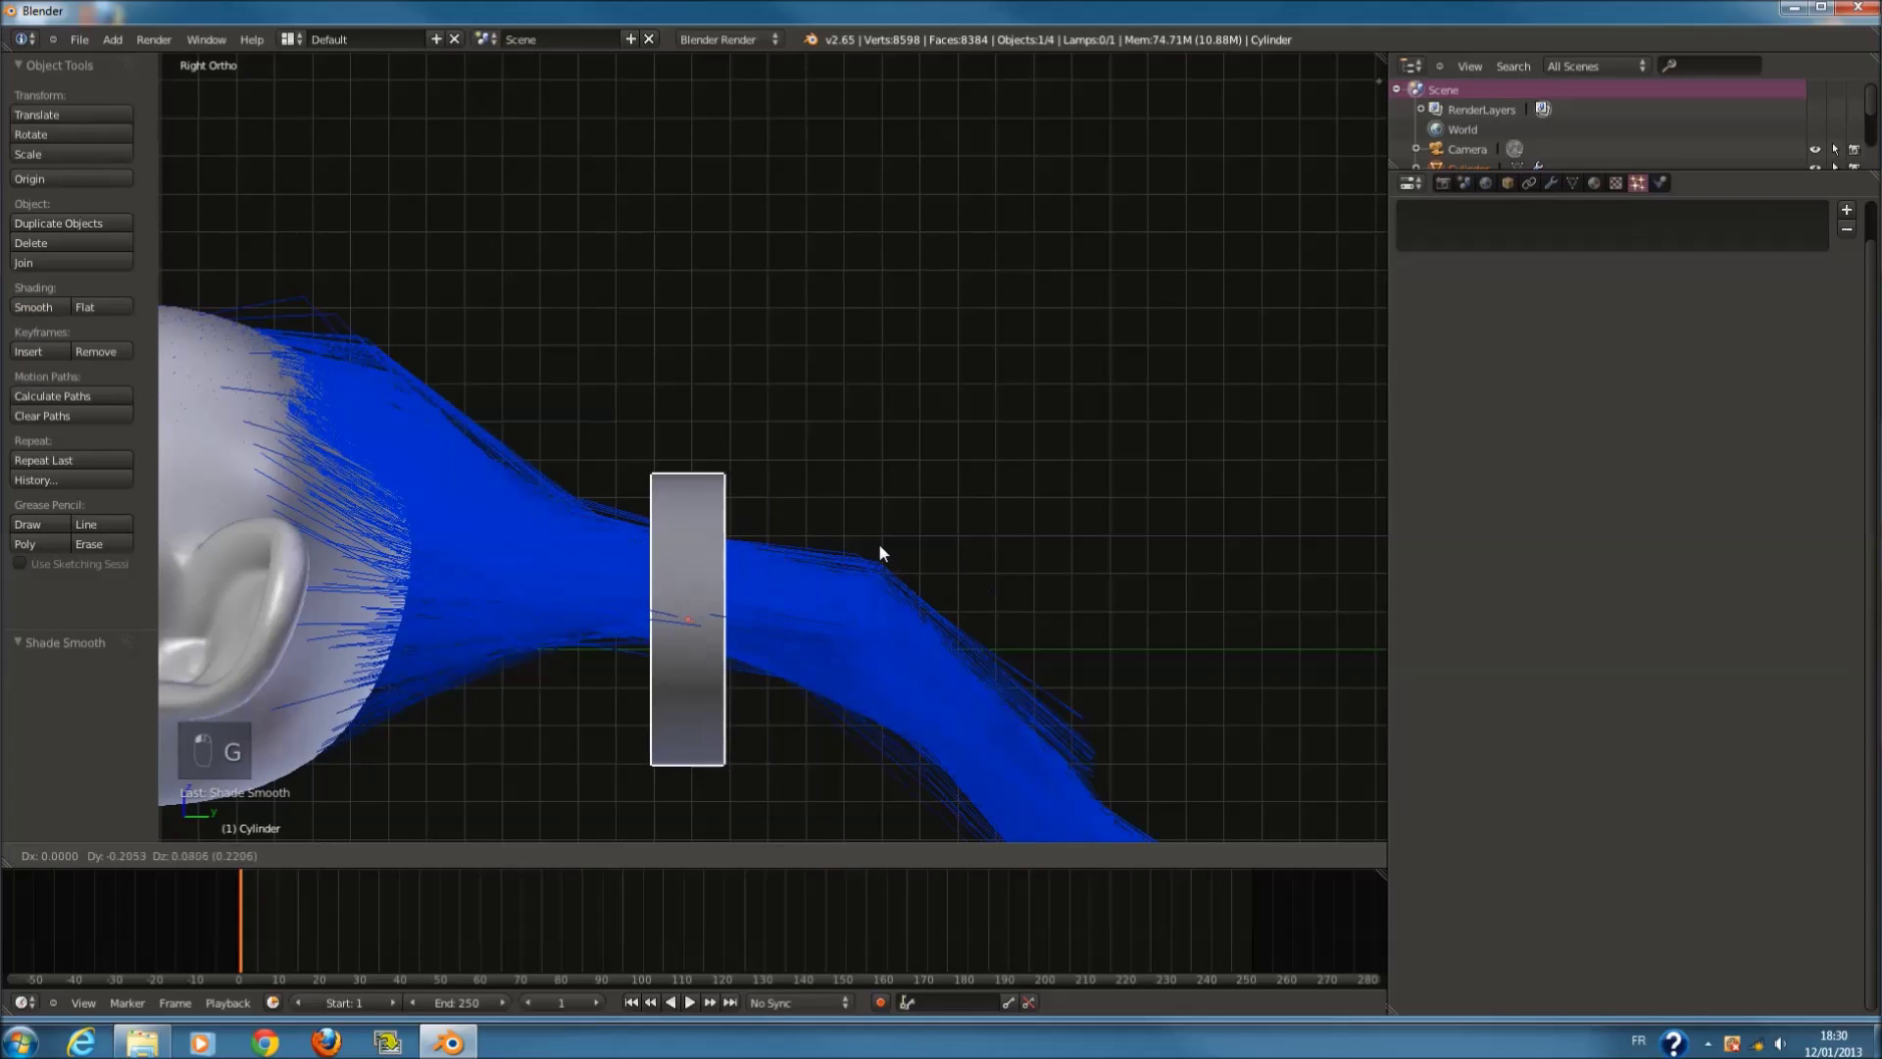
left_click(883, 522)
Step: Extrude all of the ring's faces and scale them inward to give the ring thickness
key("z")
key("KP_Decimal")
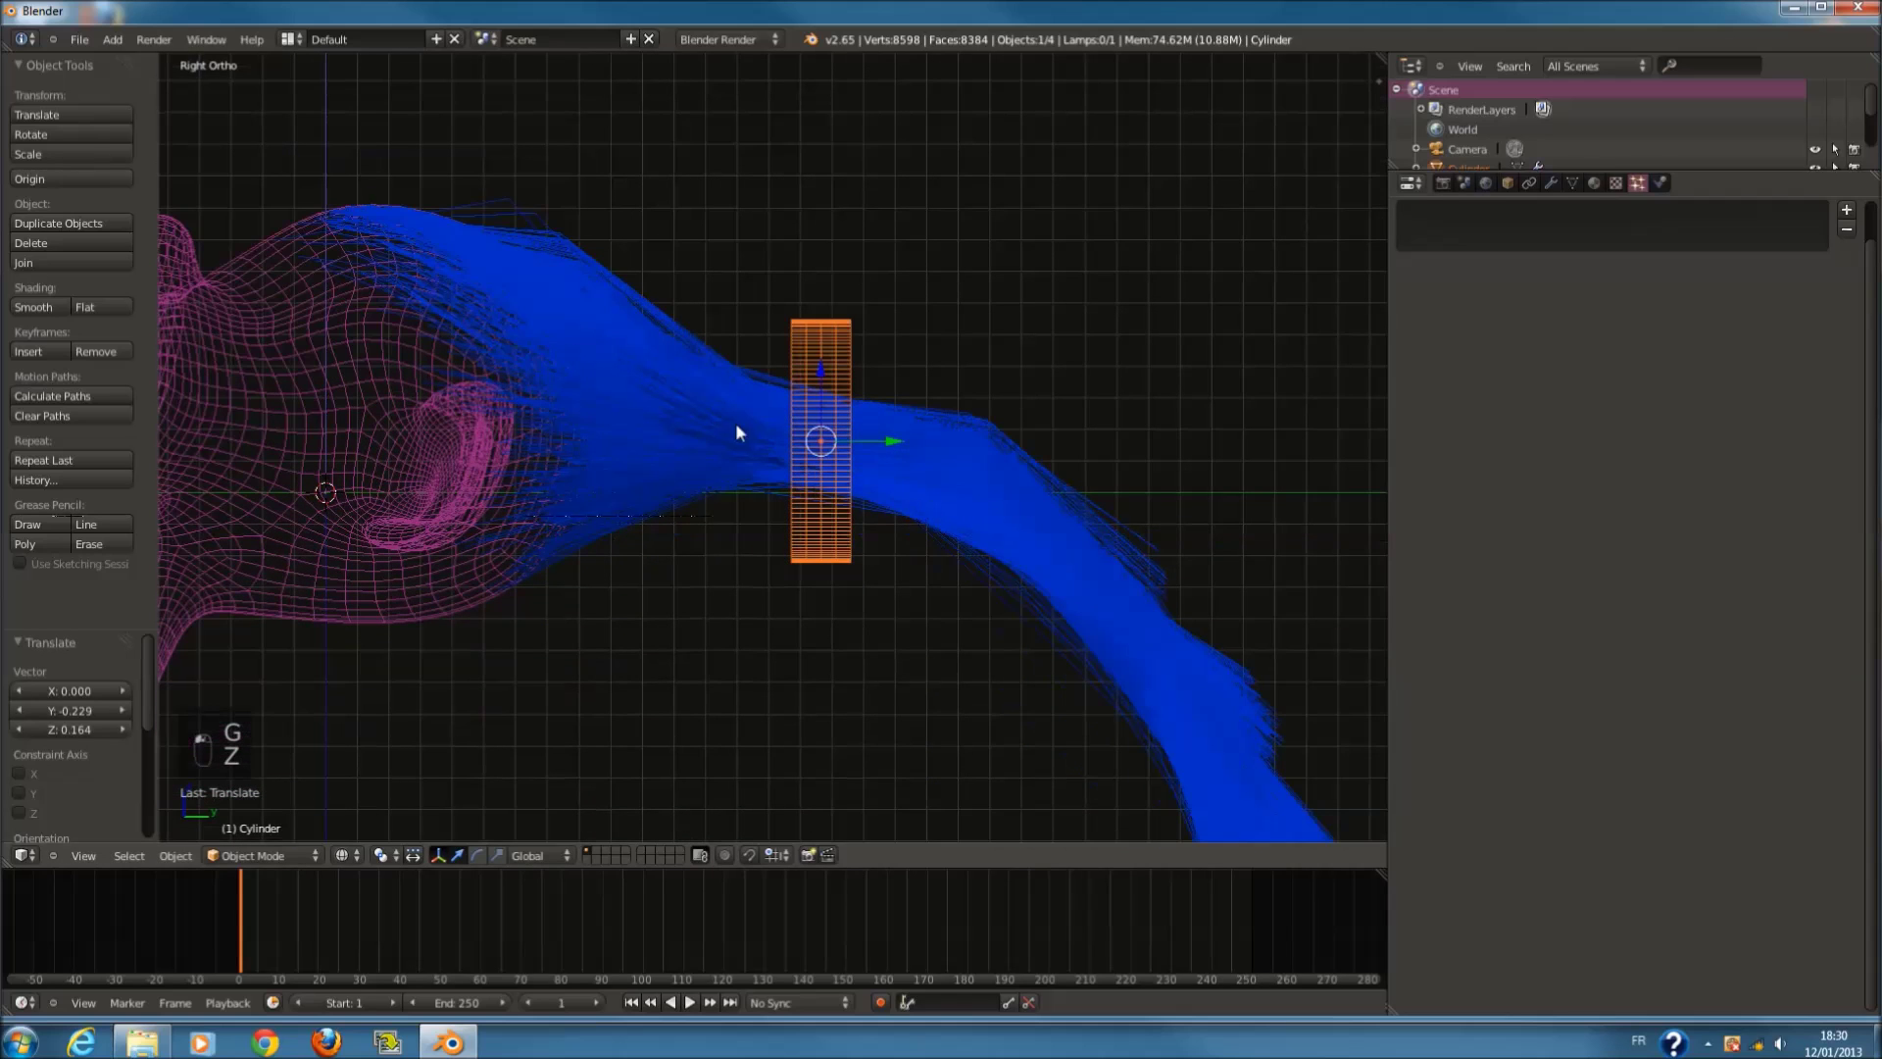
scroll(867, 473, "up", 3)
key("Tab")
key("a")
key("a")
key("e")
key("s")
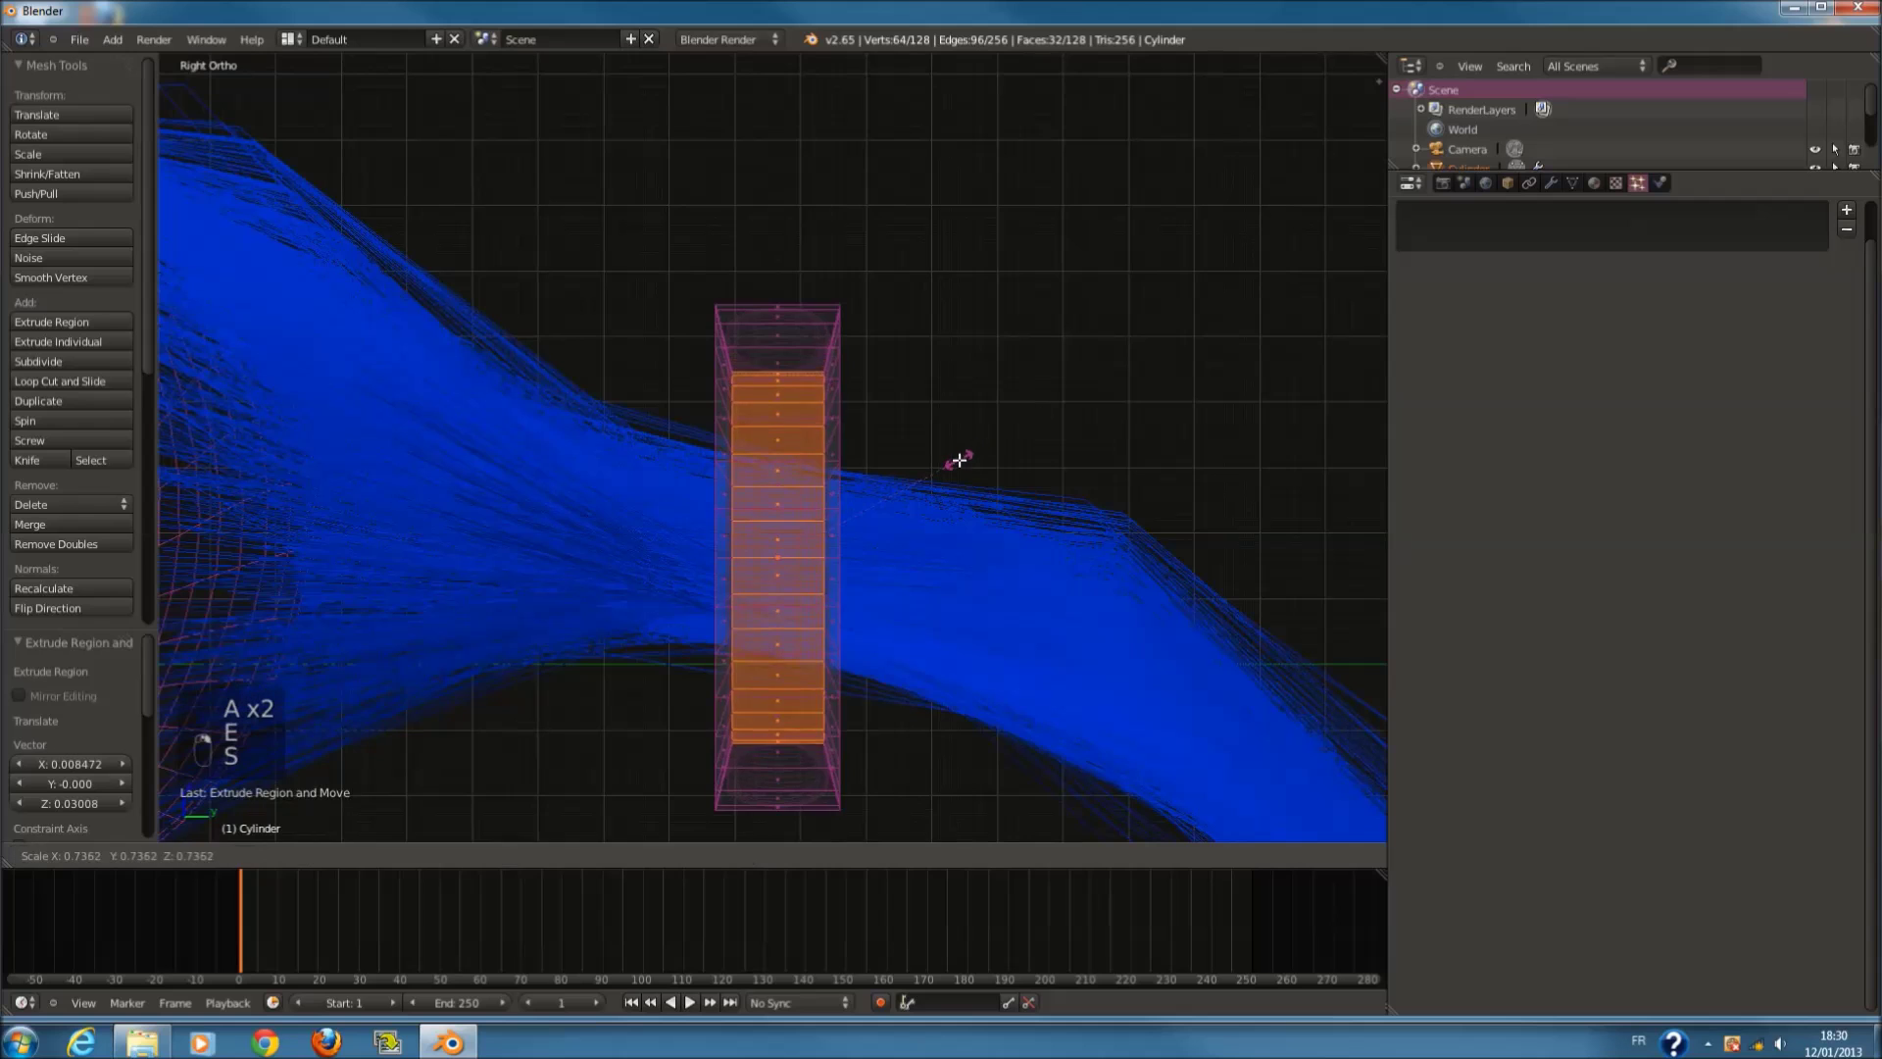
left_click(976, 477)
key("Tab")
Step: Leave Edit Mode and scale the whole ring down by factors of 0.591 and then 0.650
key("s")
left_click(930, 522)
key("z")
mouse_move(929, 522)
middle_mouse_down()
mouse_move(1138, 635)
mouse_move(1038, 612)
middle_mouse_up()
key("s")
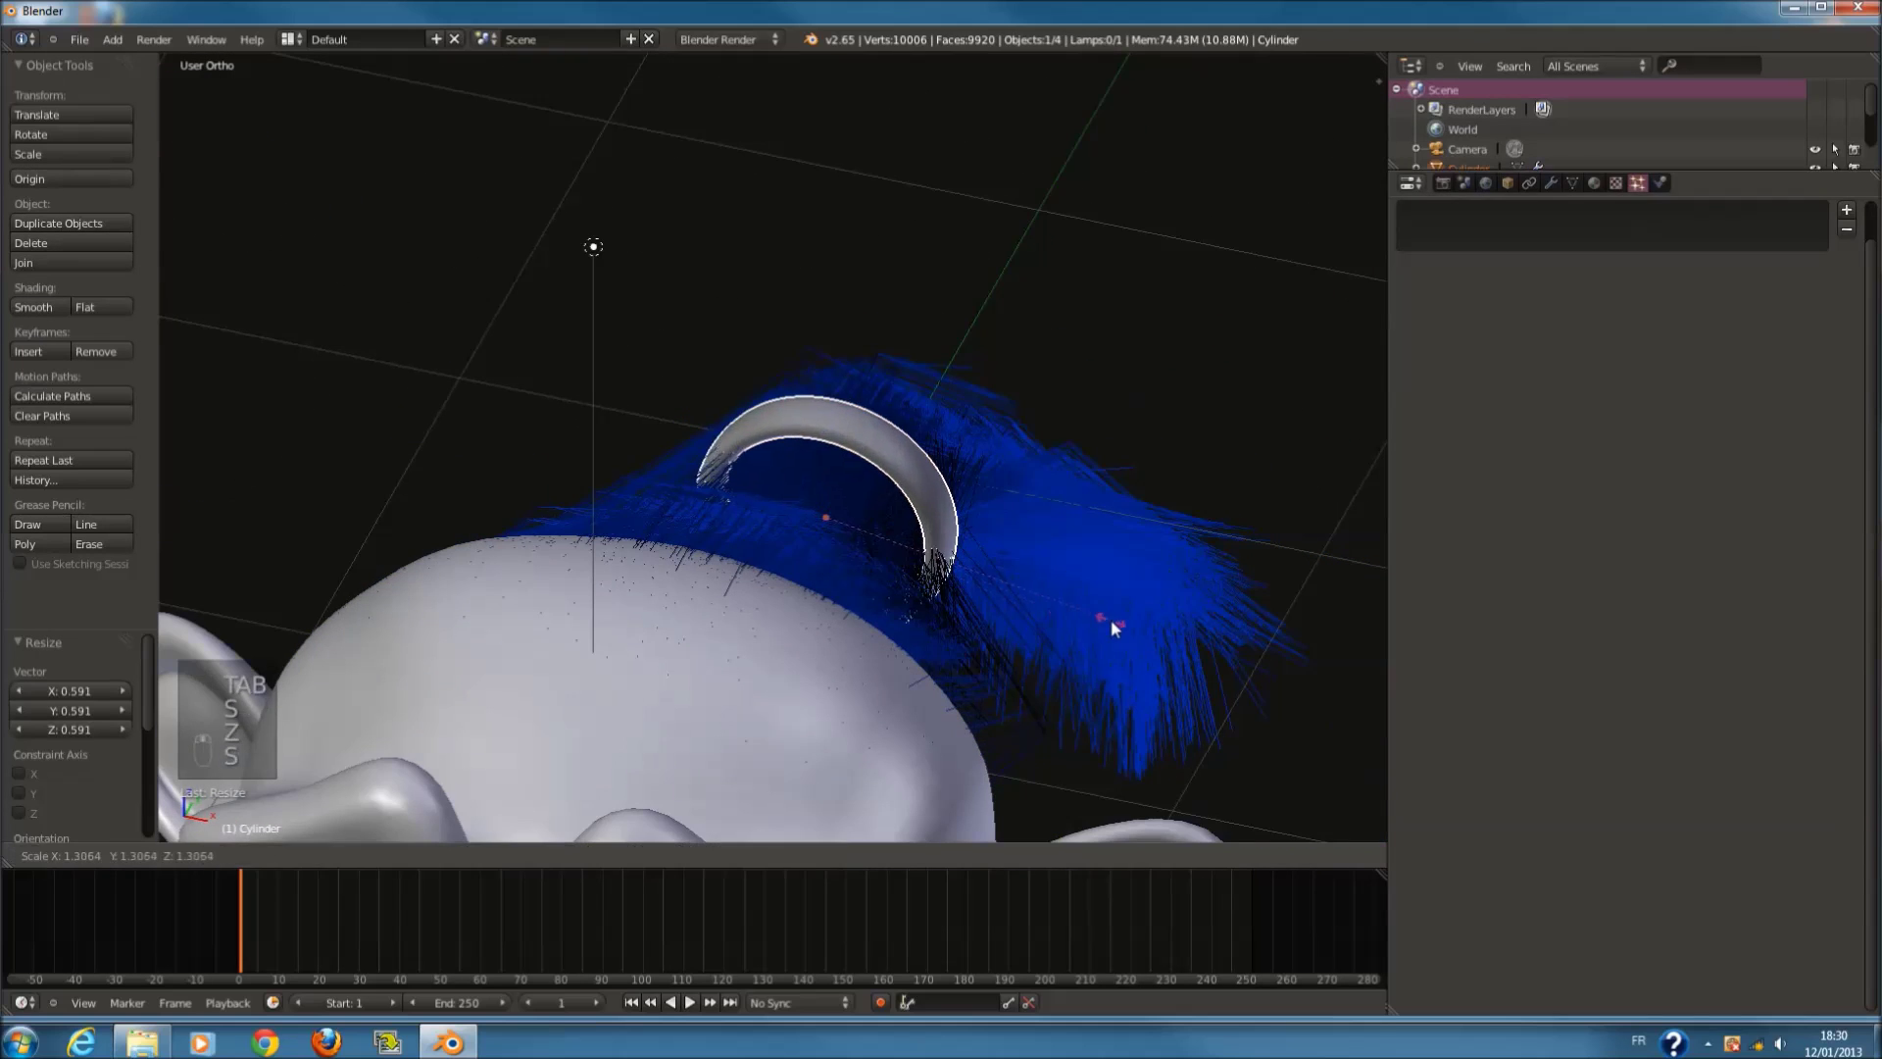
left_click(921, 510)
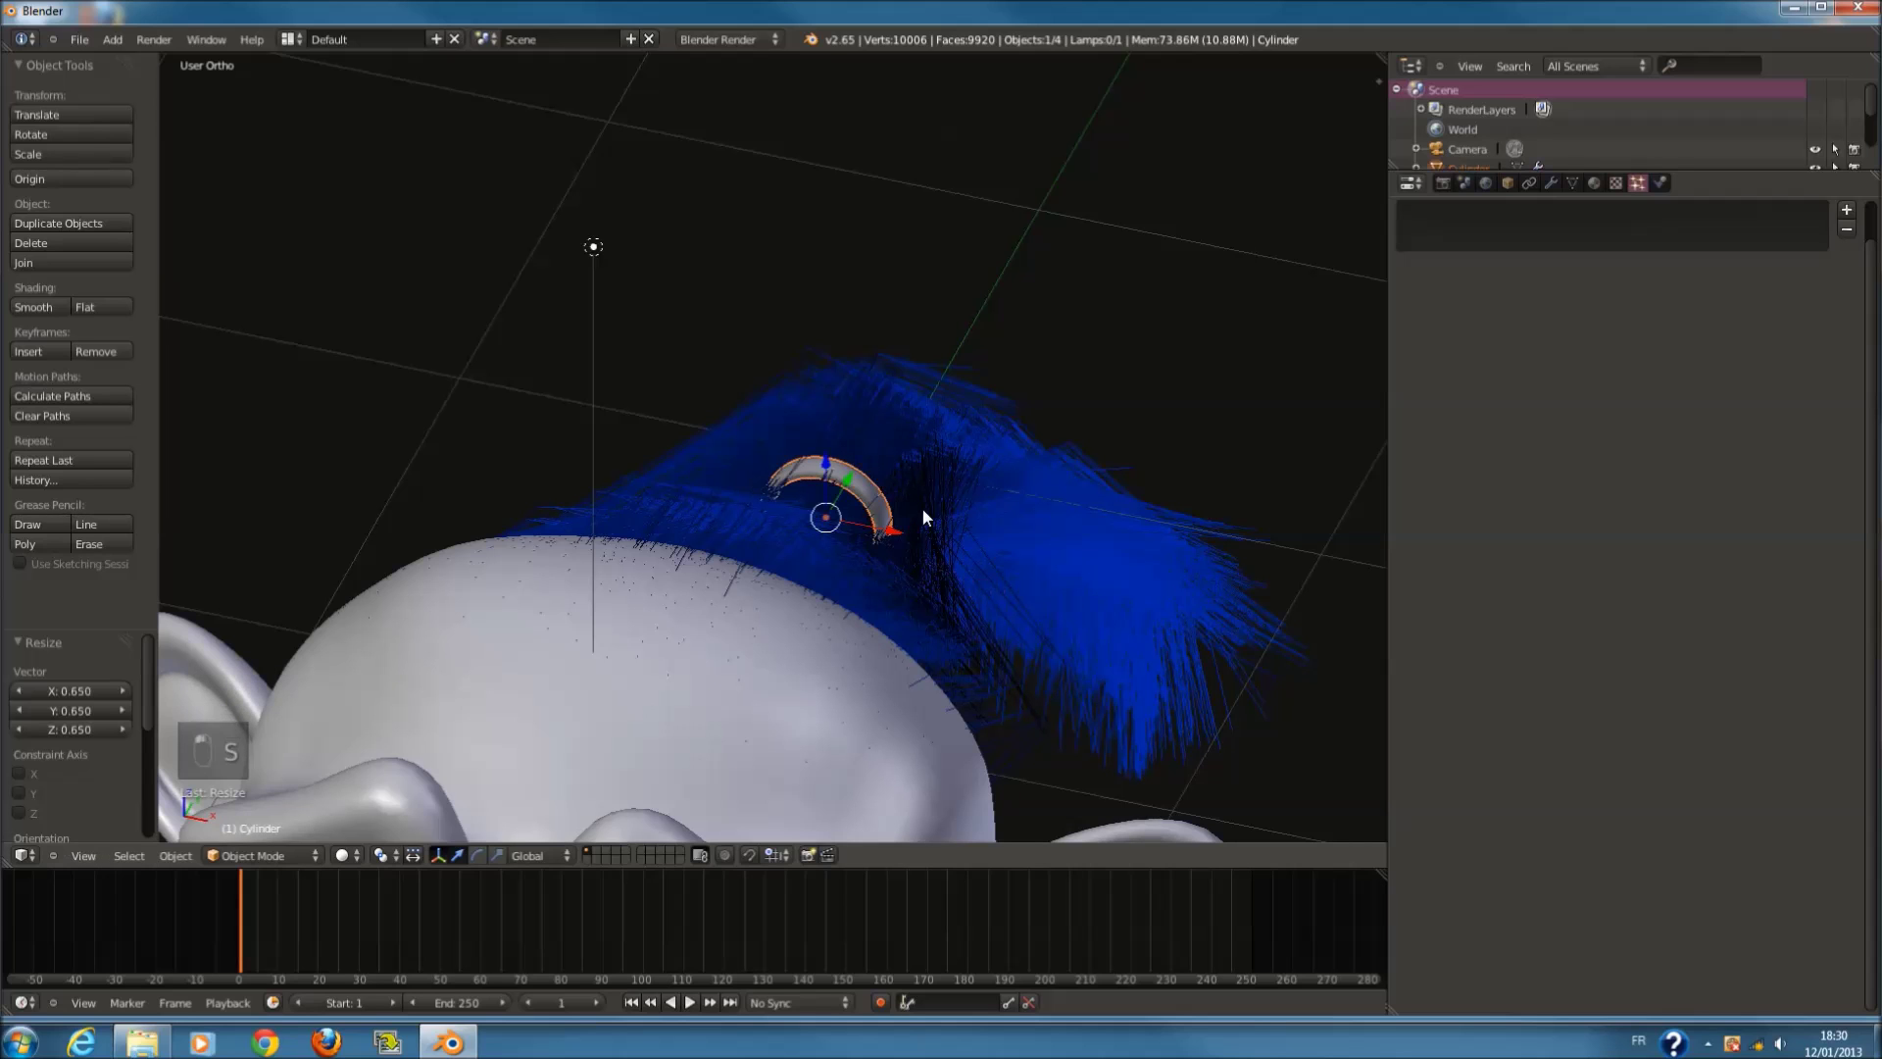
Step: Select the monkey head from the top view and switch it to Particle Mode
key("KP_Decimal")
middle_click_drag(836, 469, 398, 597)
key("KP_7")
mouse_move(760, 454)
middle_mouse_down("shift")
mouse_move(807, 294)
mouse_move(796, 443)
middle_mouse_up("shift")
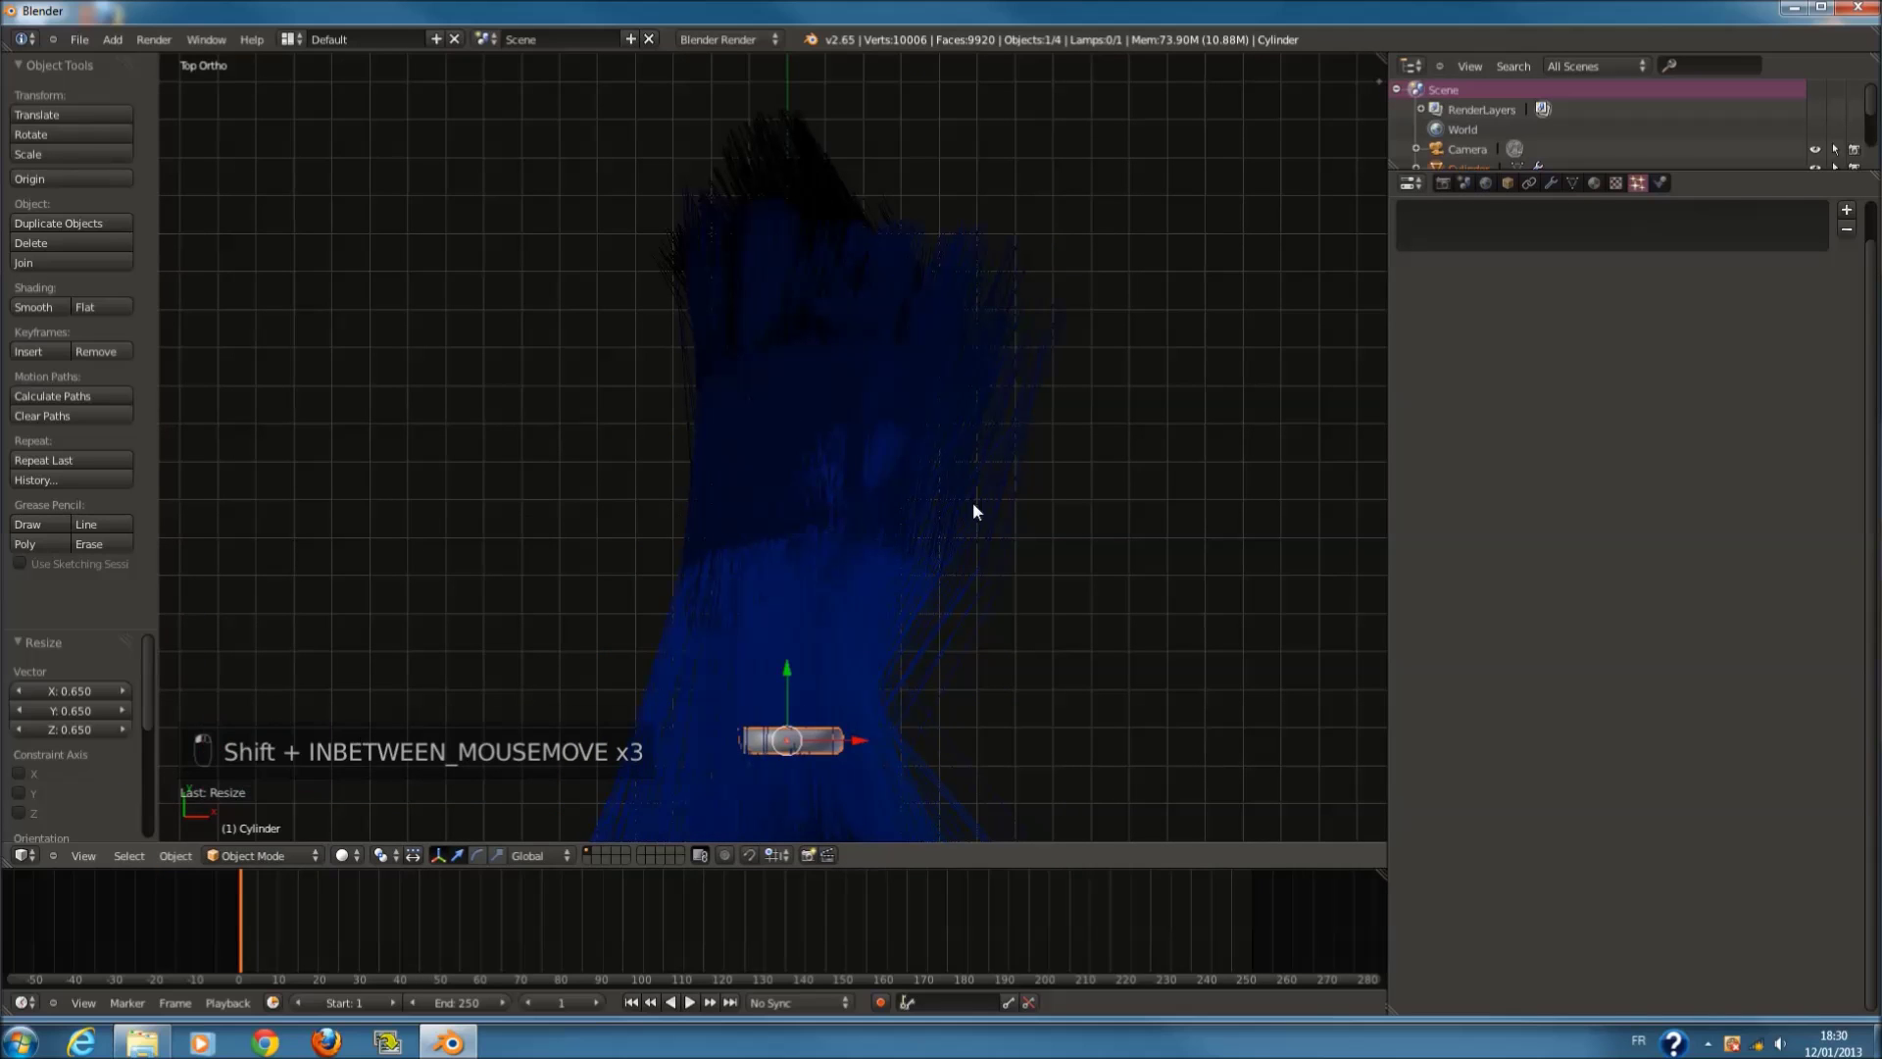
scroll(833, 677, "down", 3)
scroll(832, 677, "down", 3)
right_click(817, 748)
scroll(818, 747, "up", 3)
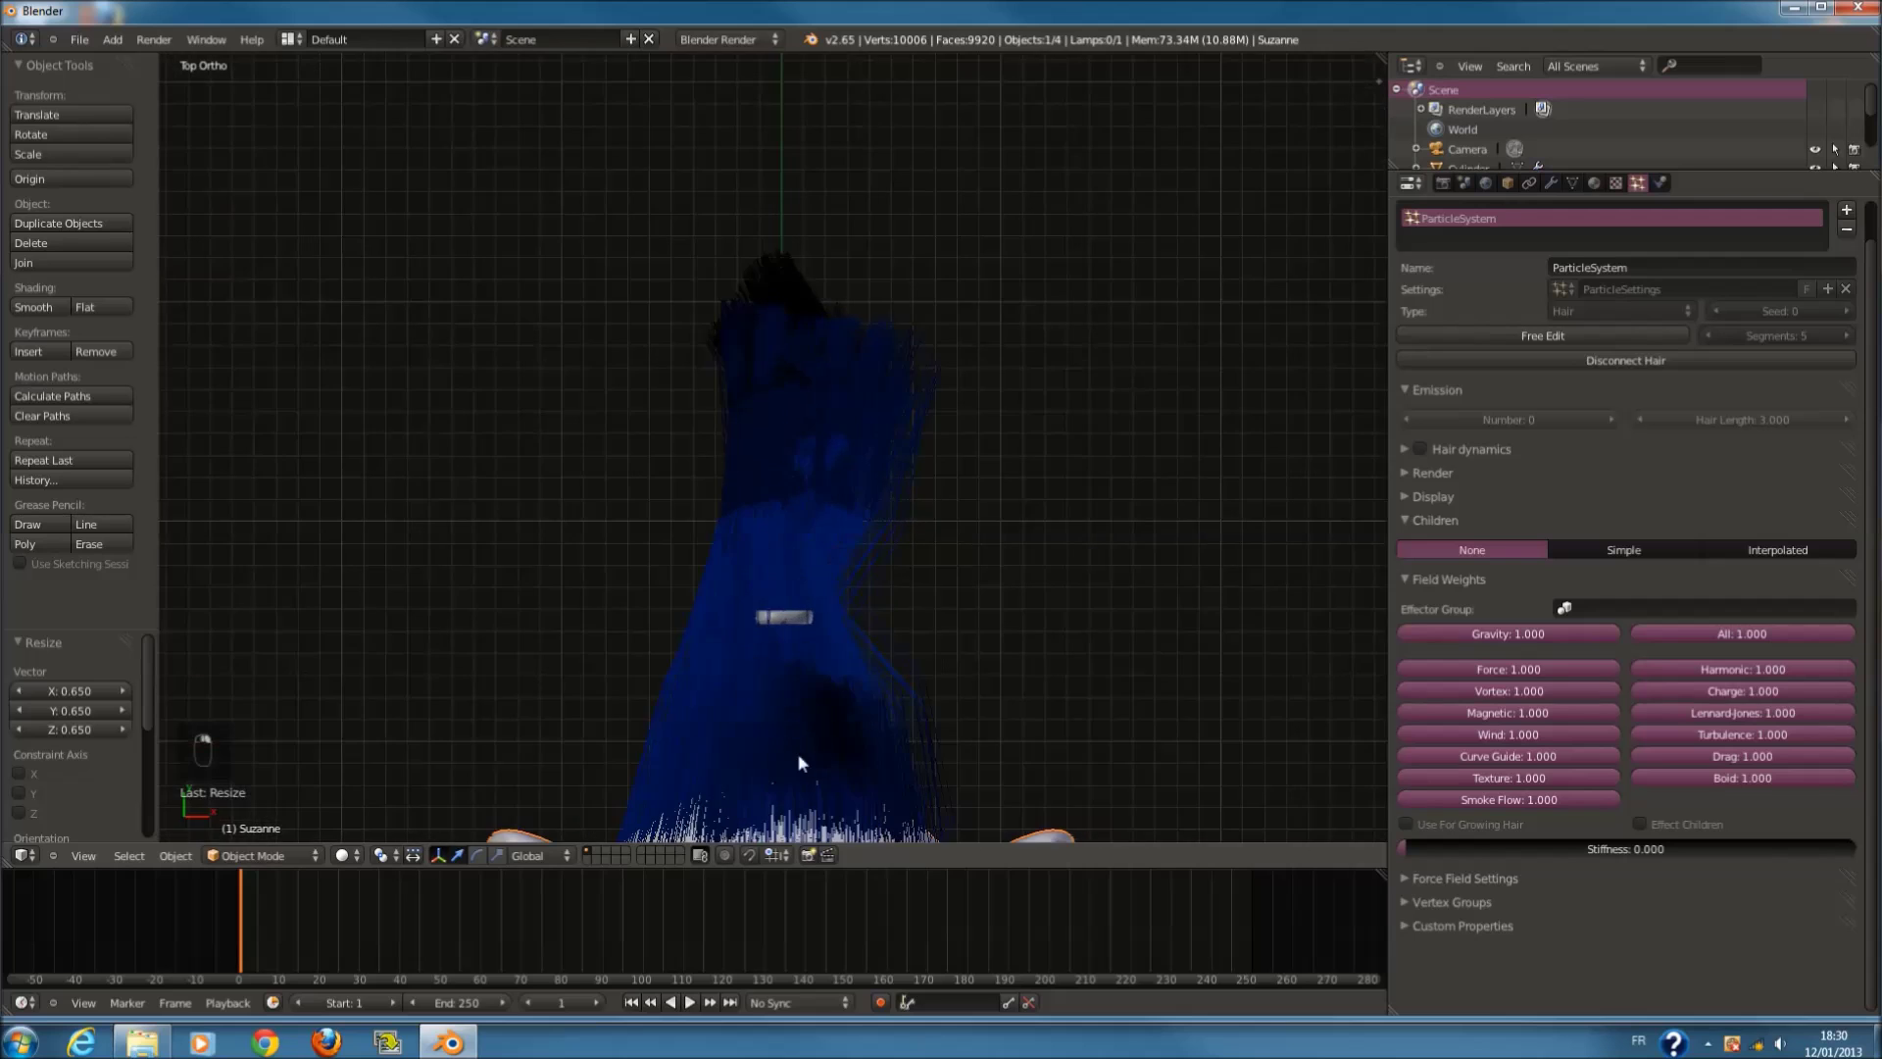
scroll(797, 753, "down", 2)
left_click(294, 856)
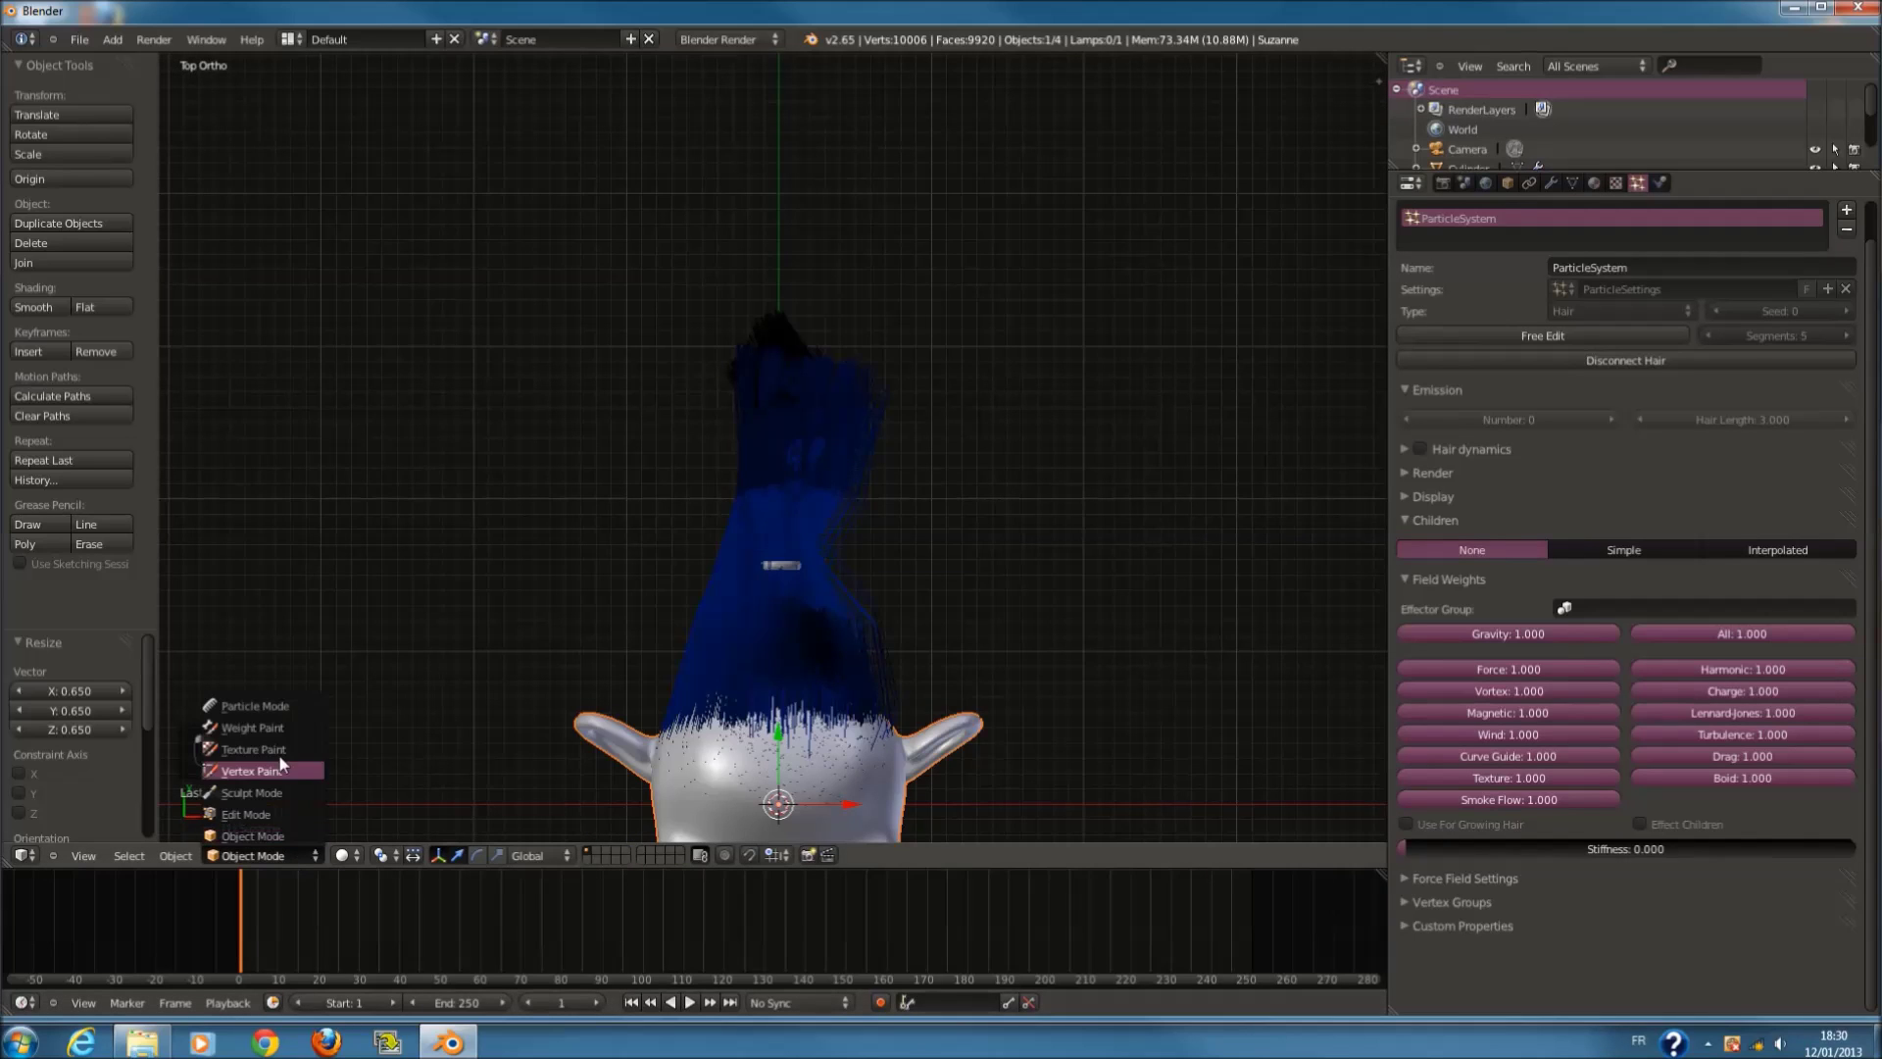
left_click(255, 706)
Step: Comb the outer side strands of the ponytail around the ring
scroll(660, 603, "down", 1)
scroll(897, 554, "up", 2)
key("z")
left_click_drag(897, 555, 944, 561)
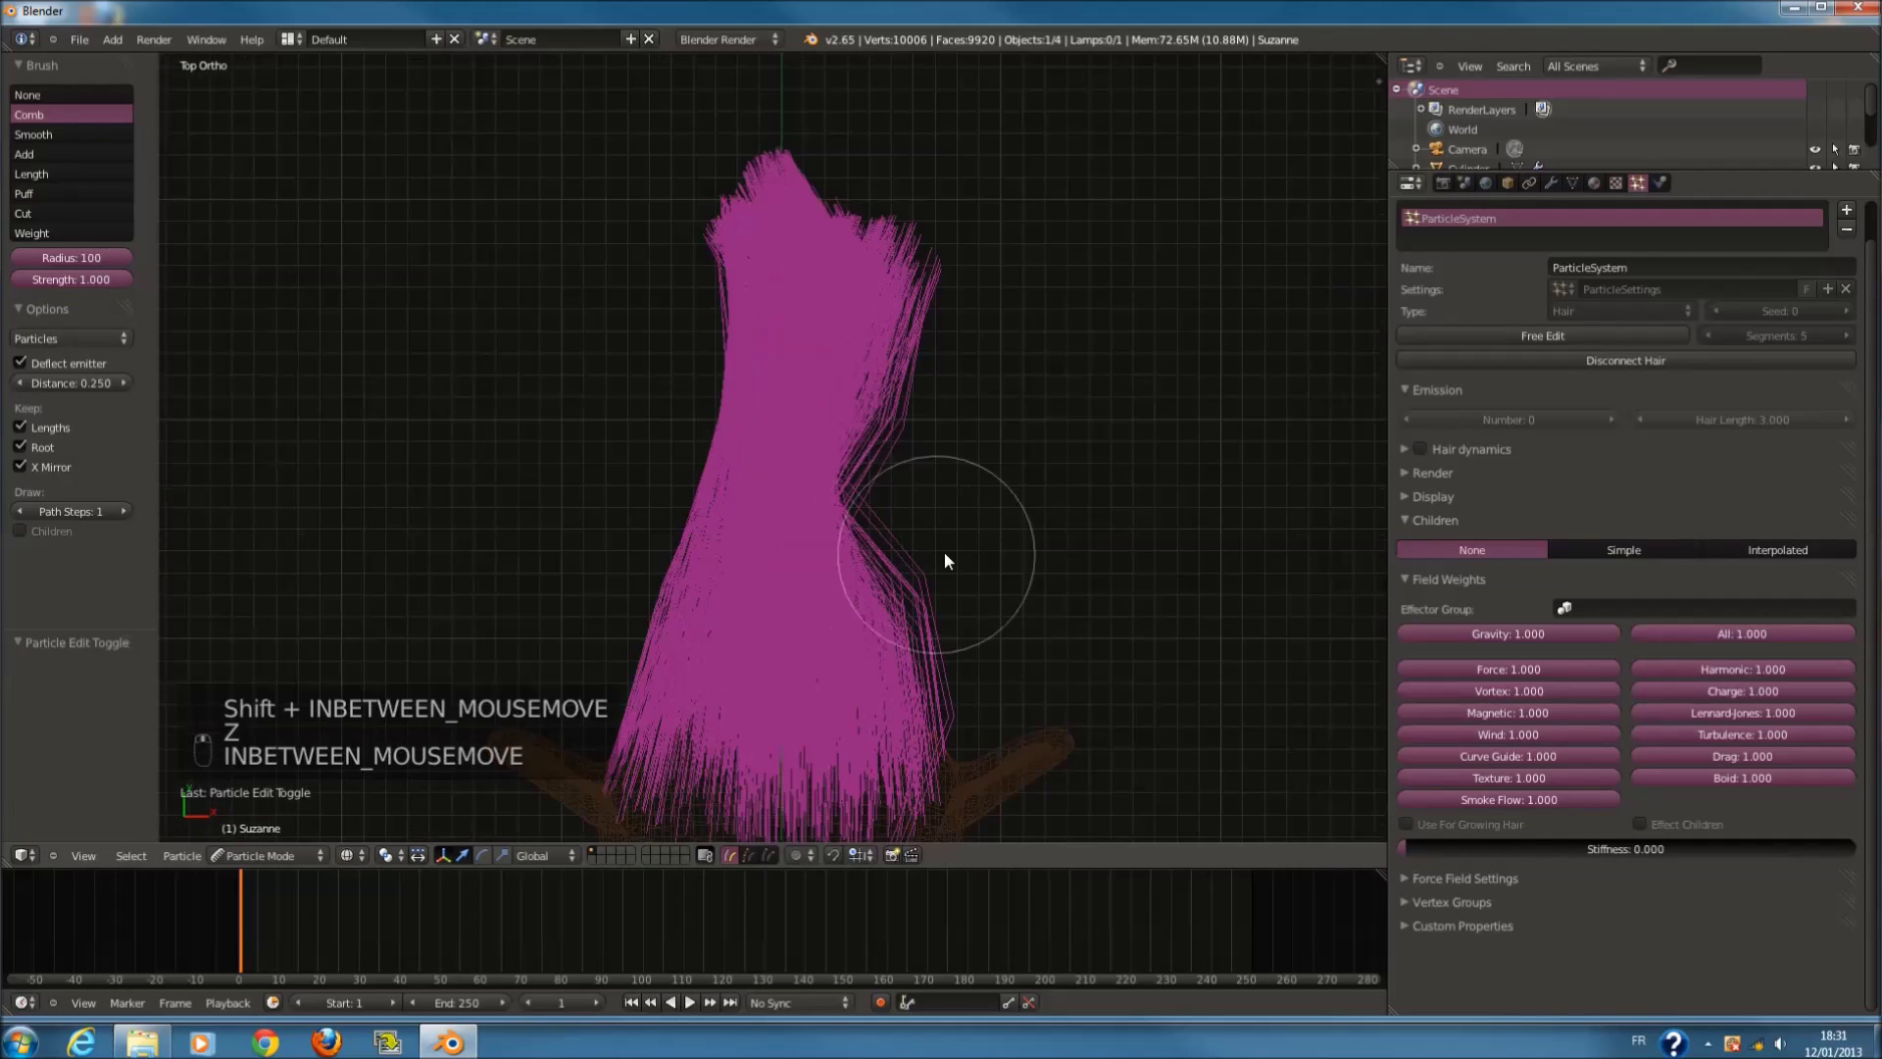
mouse_move(945, 560)
middle_mouse_down()
mouse_move(967, 546)
mouse_move(823, 428)
mouse_move(685, 353)
mouse_move(733, 605)
mouse_move(823, 555)
middle_mouse_up()
key("z")
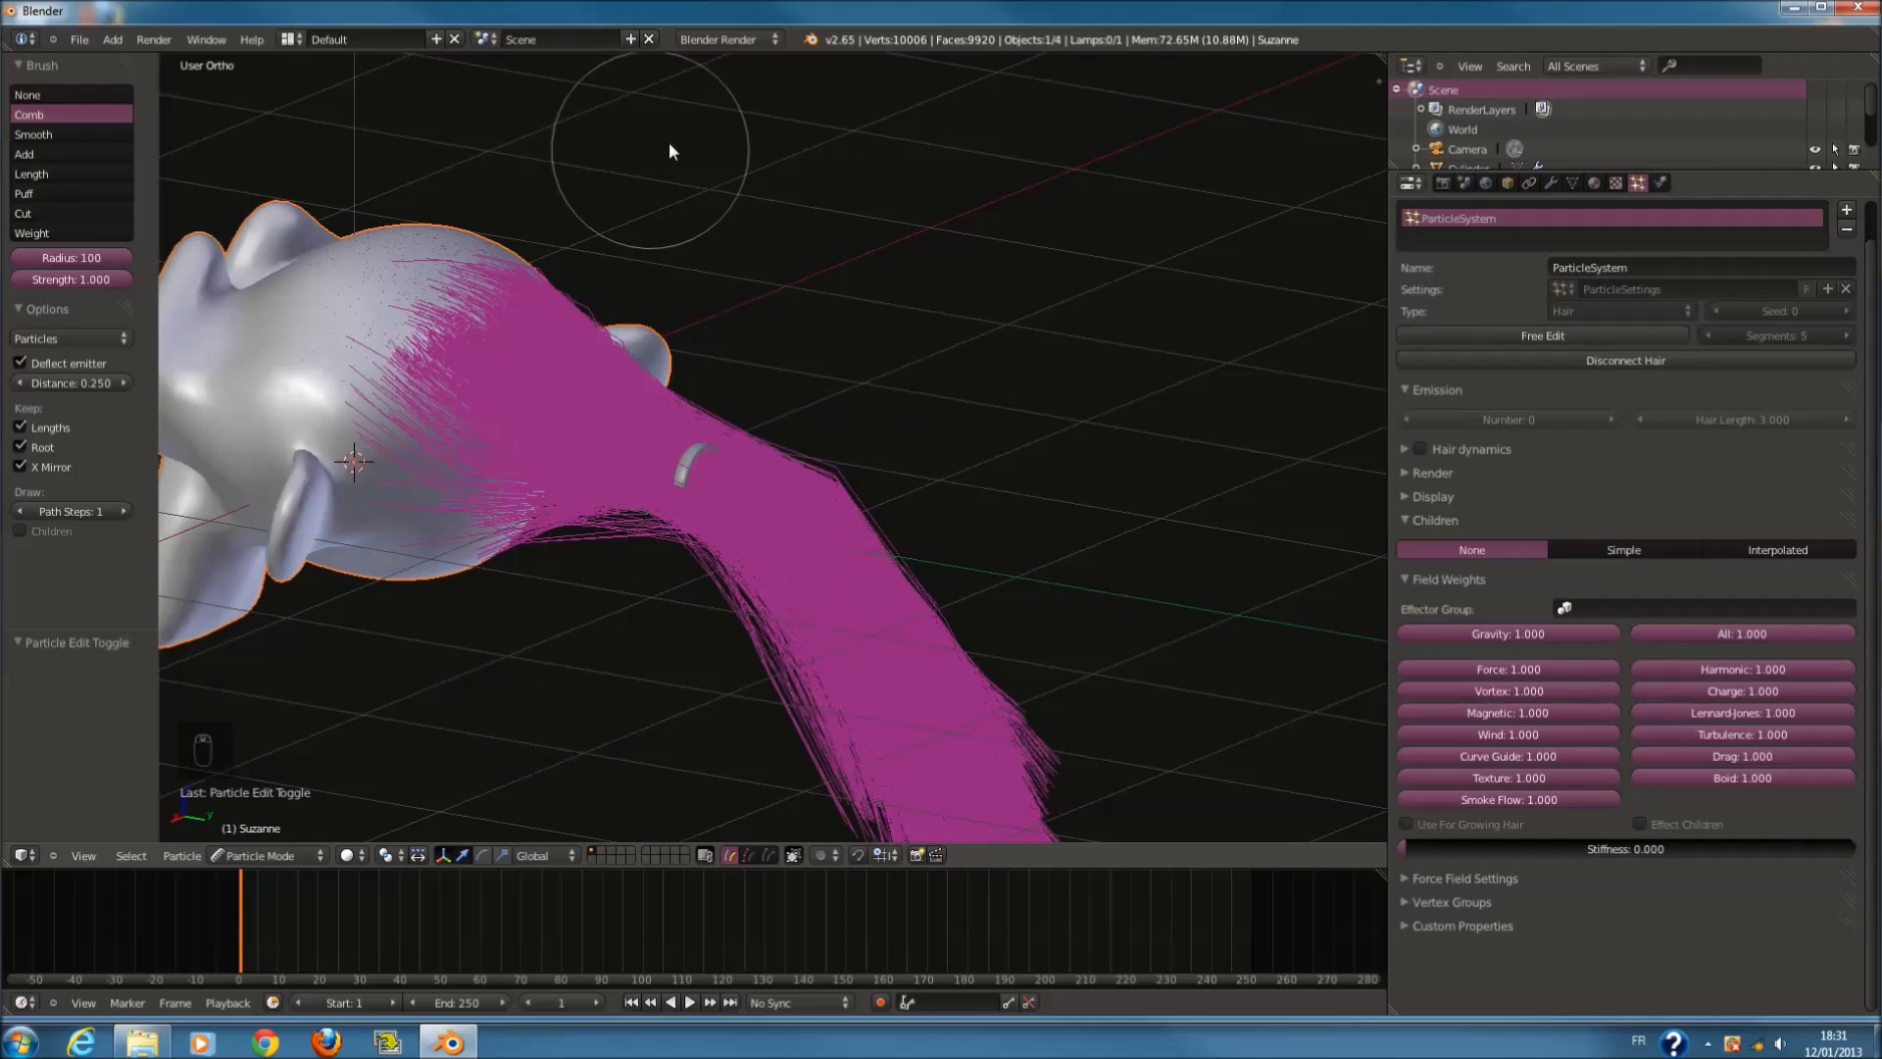
scroll(614, 226, "down", 2)
scroll(687, 295, "up", 6)
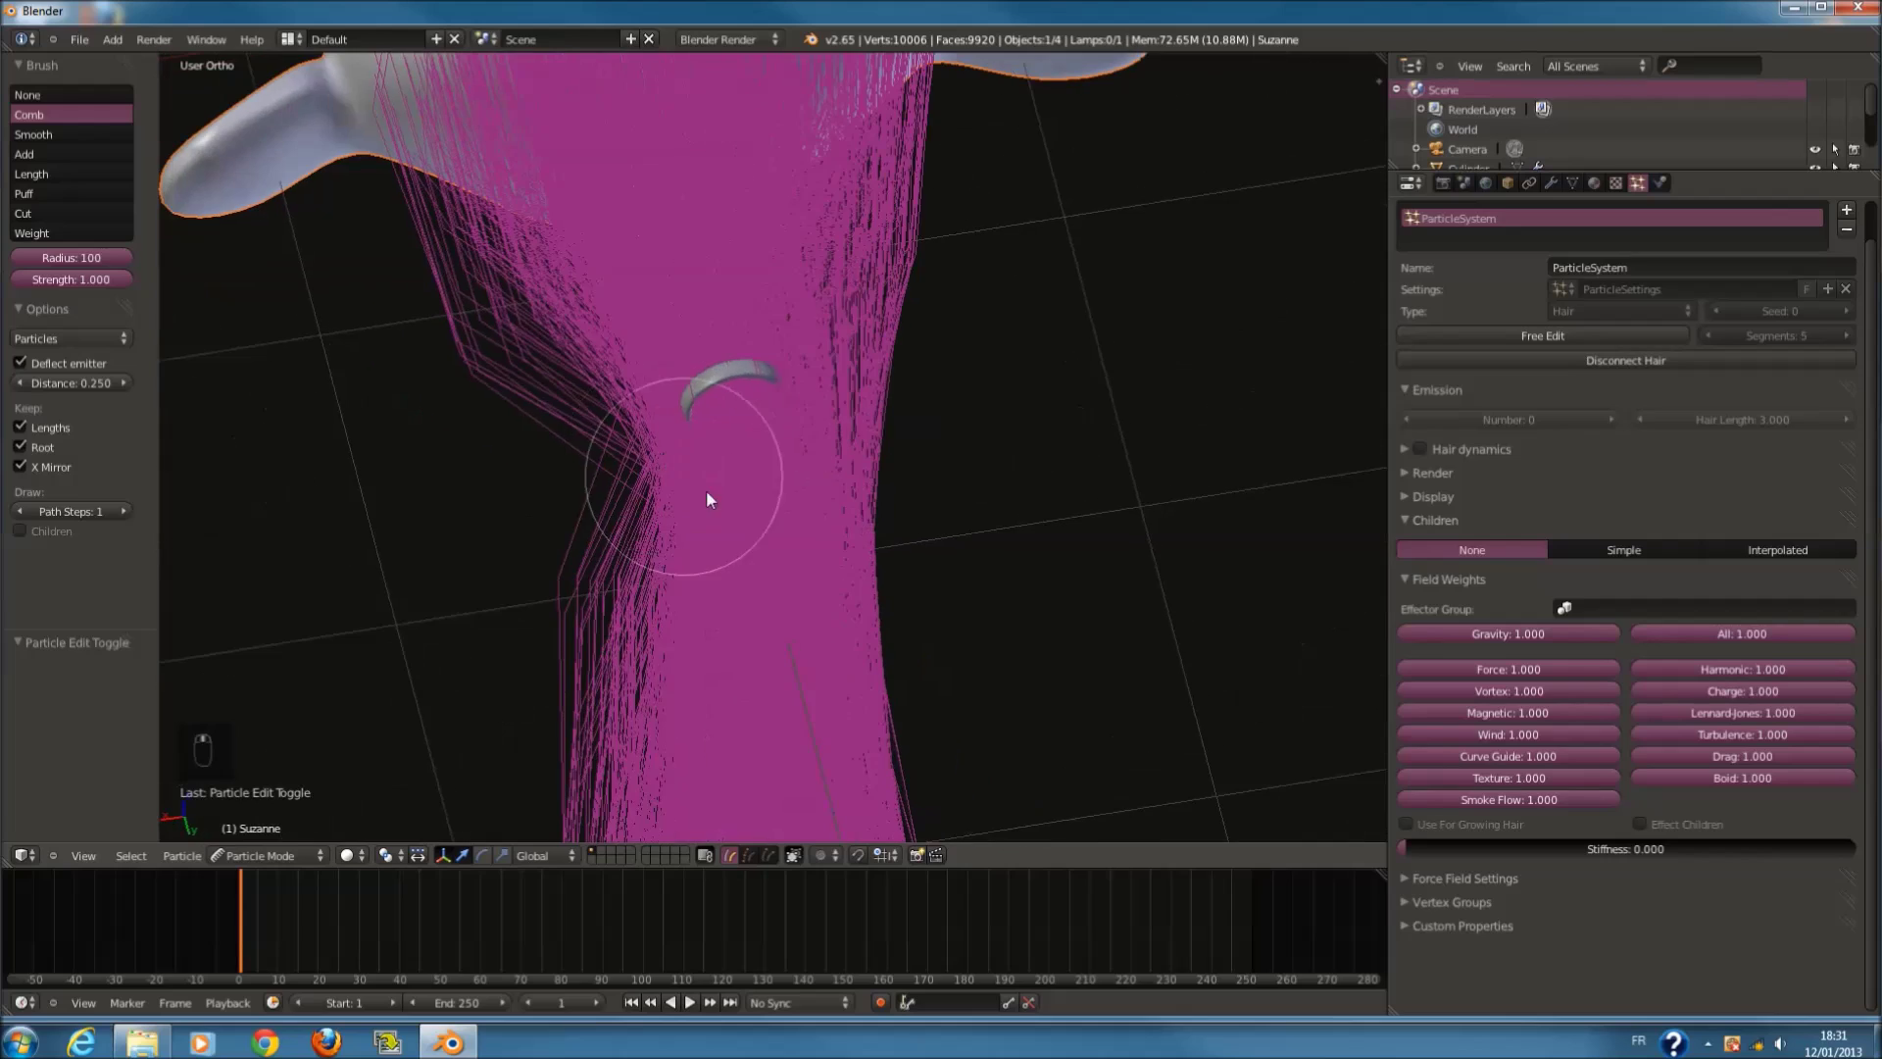
scroll(843, 487, "down", 1)
left_click_drag(855, 486, 804, 525)
mouse_move(802, 525)
middle_mouse_down()
mouse_move(655, 263)
mouse_move(445, 173)
mouse_move(275, 280)
mouse_move(308, 605)
mouse_move(462, 579)
mouse_move(874, 344)
mouse_move(1038, 391)
mouse_move(1062, 223)
mouse_move(845, 520)
mouse_move(891, 567)
middle_mouse_up()
Step: Comb the hair below the ring sideways, checking the ponytail's shape in wireframe and solid display
key("f")
left_click(845, 432)
middle_click_drag(845, 432, 767, 526)
mouse_move(765, 527)
left_mouse_down()
mouse_move(664, 579)
mouse_move(849, 559)
left_mouse_up()
key("z")
mouse_move(849, 559)
middle_mouse_down()
mouse_move(722, 471)
mouse_move(844, 534)
mouse_move(786, 432)
mouse_move(676, 509)
mouse_move(711, 493)
mouse_move(294, 483)
mouse_move(277, 500)
mouse_move(660, 450)
mouse_move(976, 600)
mouse_move(806, 414)
mouse_move(798, 454)
mouse_move(866, 601)
middle_mouse_up()
mouse_move(821, 486)
middle_mouse_down()
mouse_move(820, 408)
mouse_move(985, 564)
mouse_move(1062, 603)
middle_mouse_up()
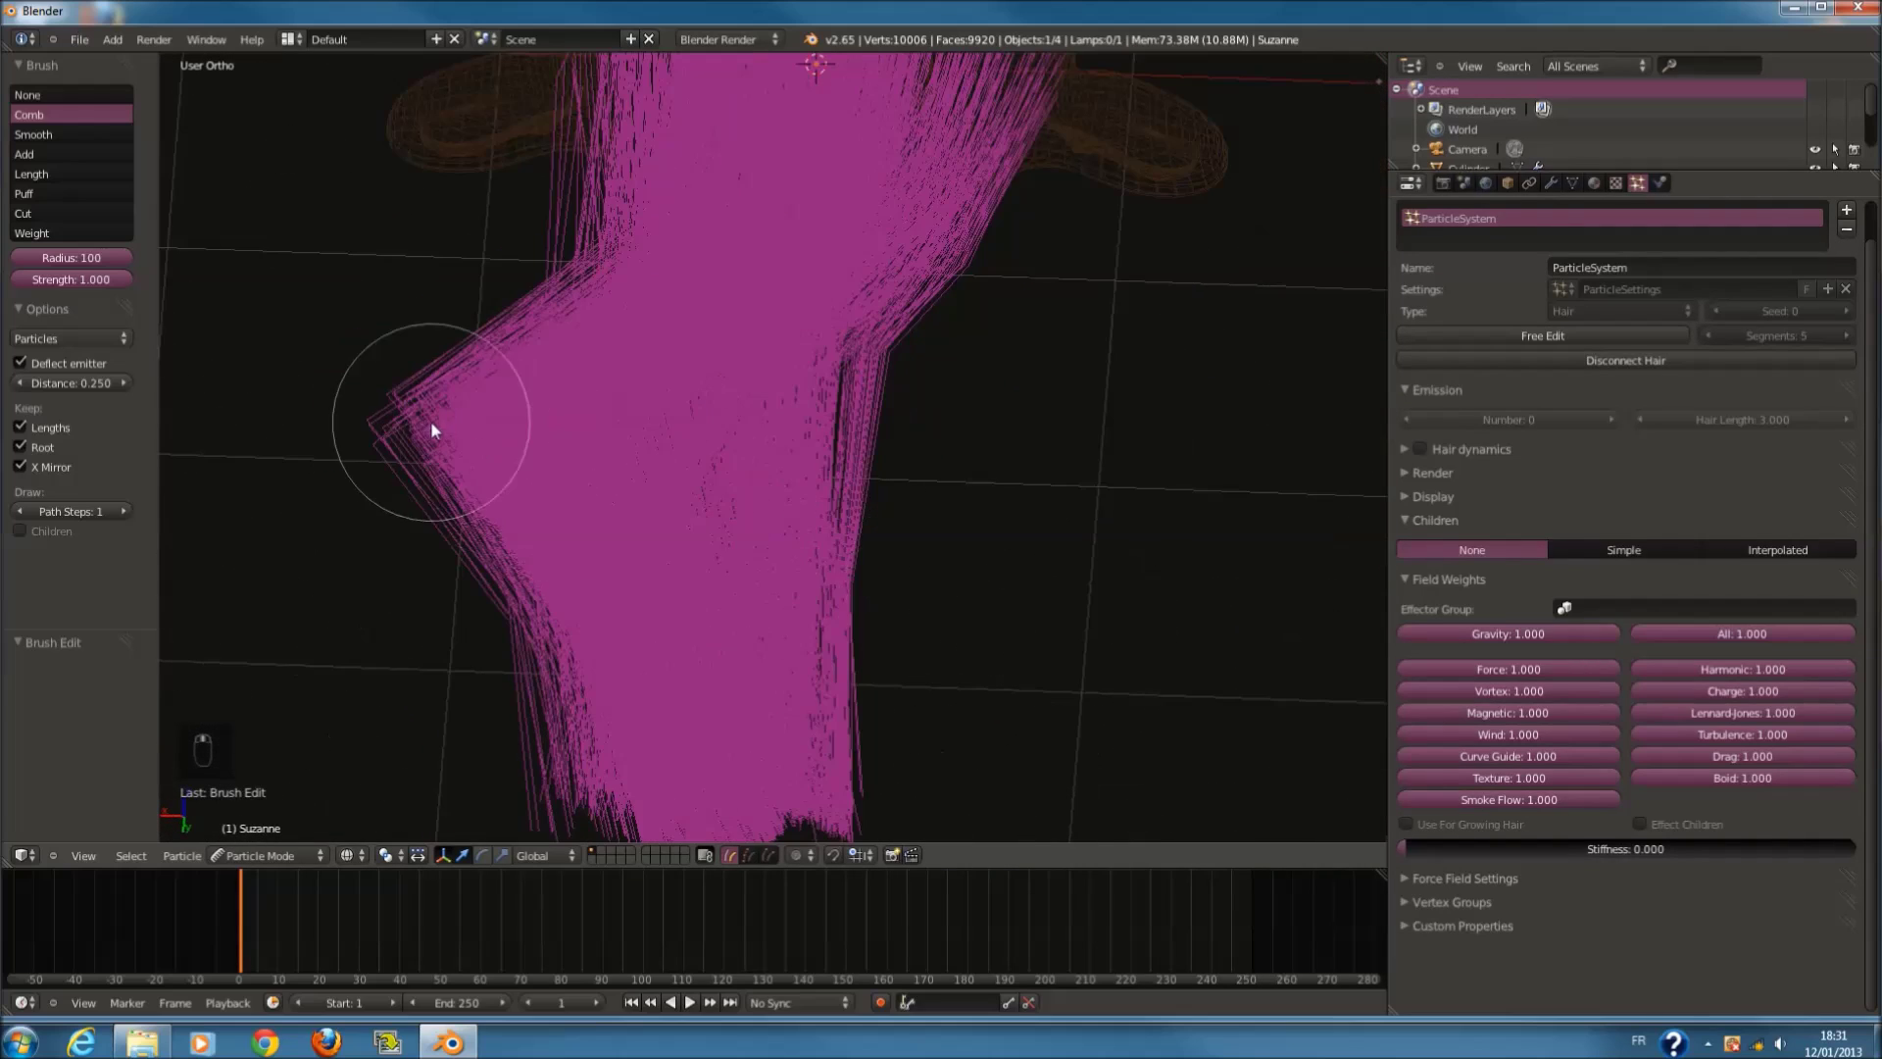
mouse_move(338, 402)
middle_mouse_down()
mouse_move(510, 508)
mouse_move(768, 575)
mouse_move(782, 383)
mouse_move(685, 424)
mouse_move(884, 434)
middle_mouse_up()
key("z")
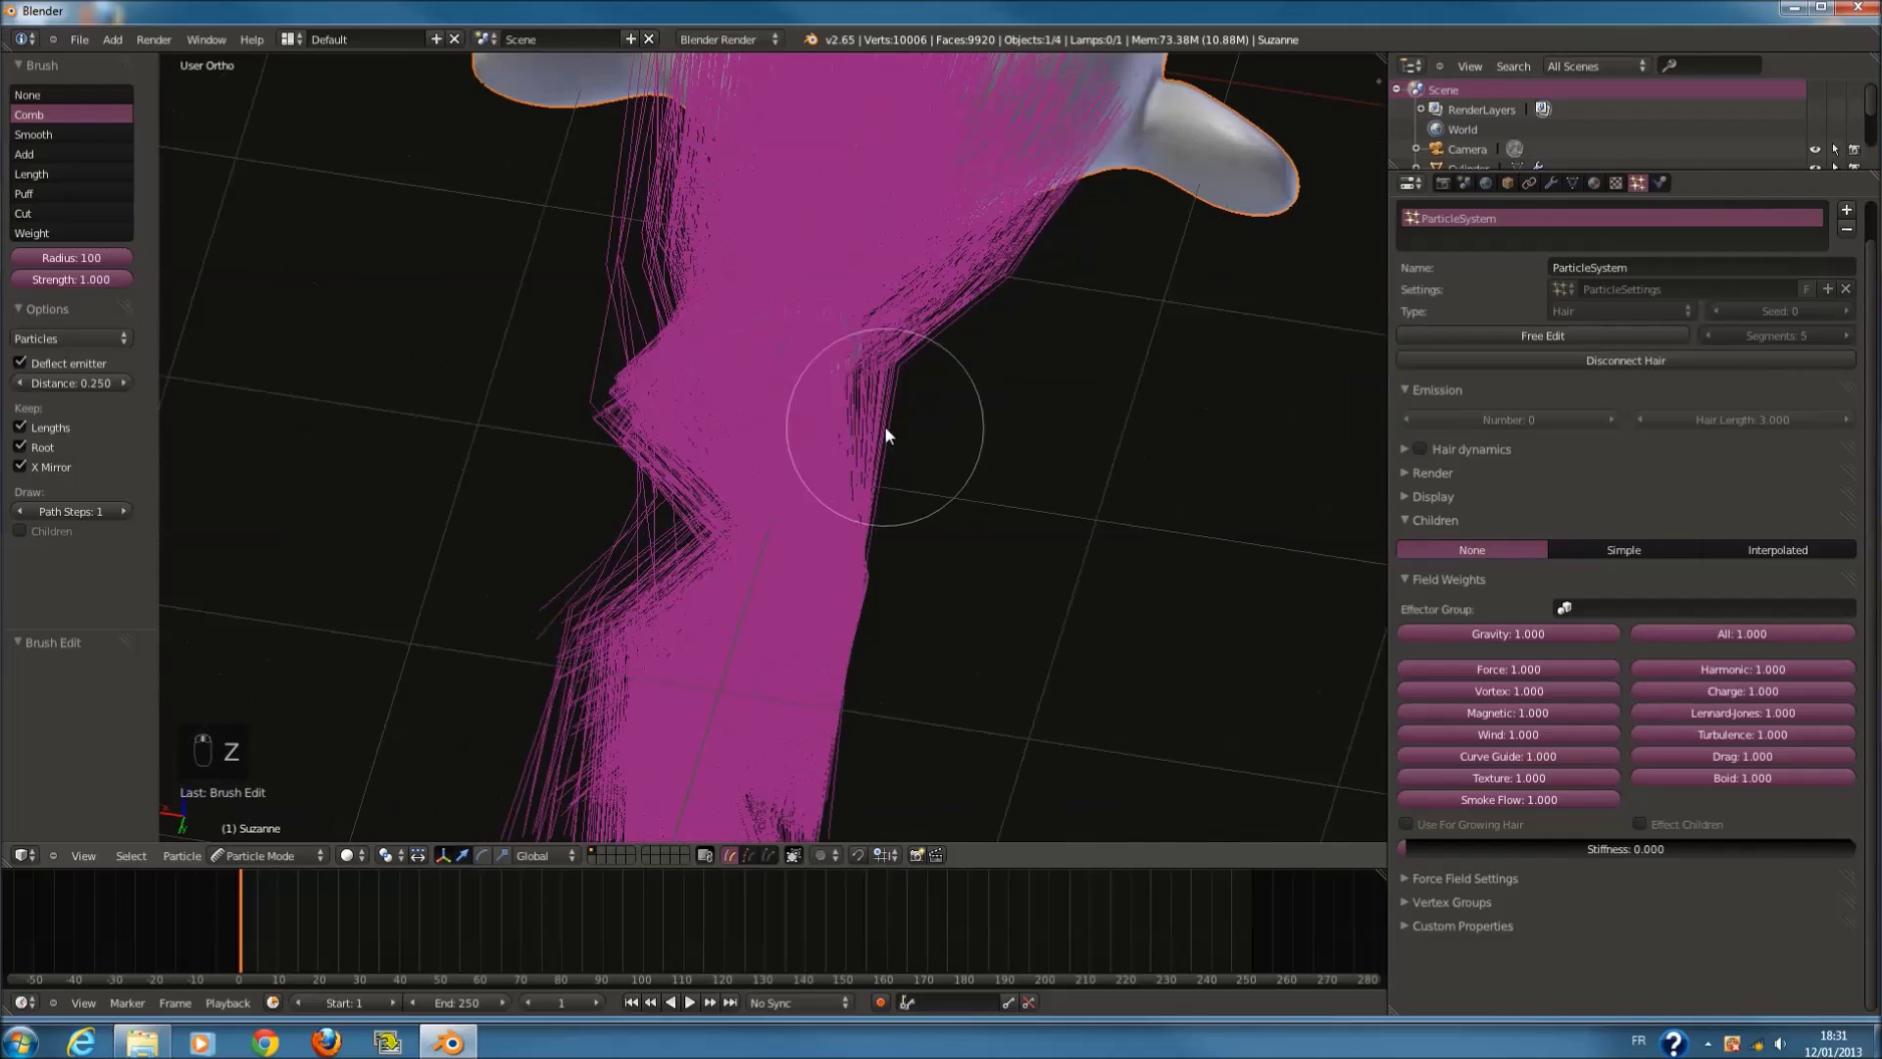
Step: From the top view, comb the pinched hair behind the head outward
key("KP_7")
key("f")
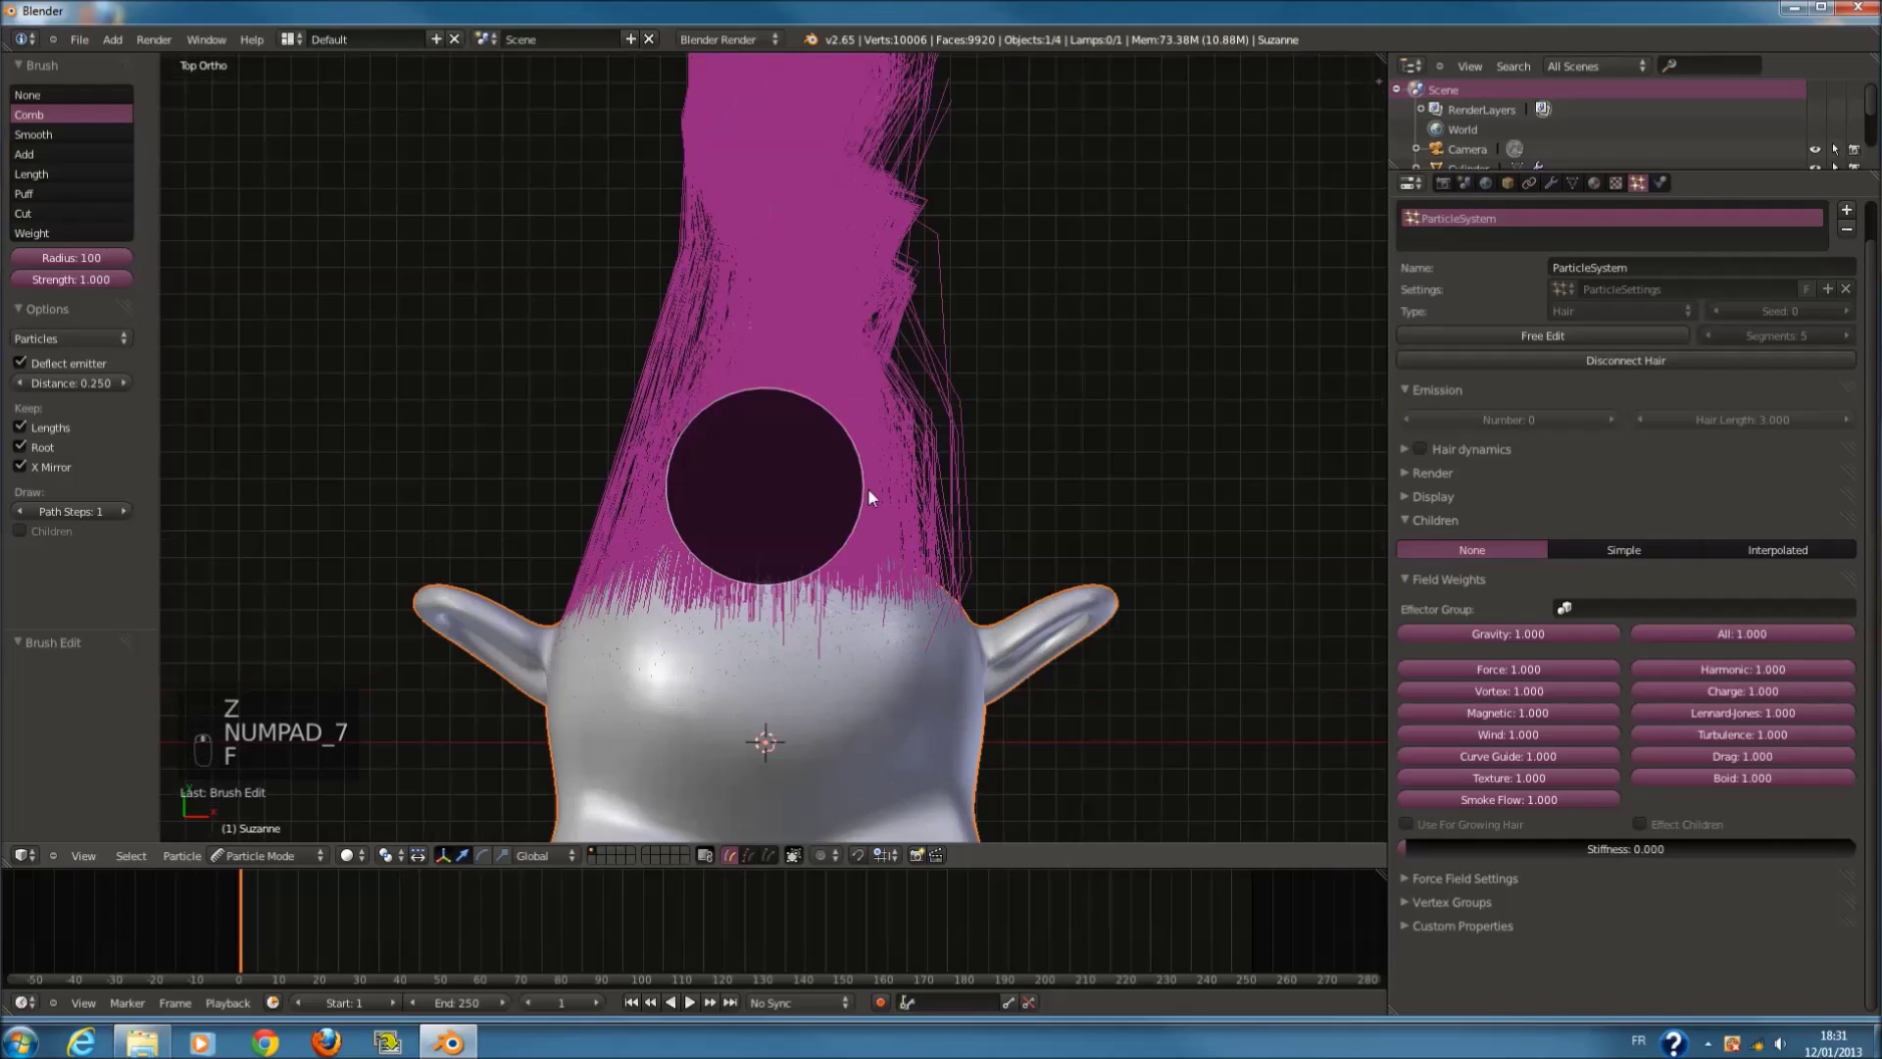
left_click(868, 486)
left_click_drag(859, 331, 910, 302)
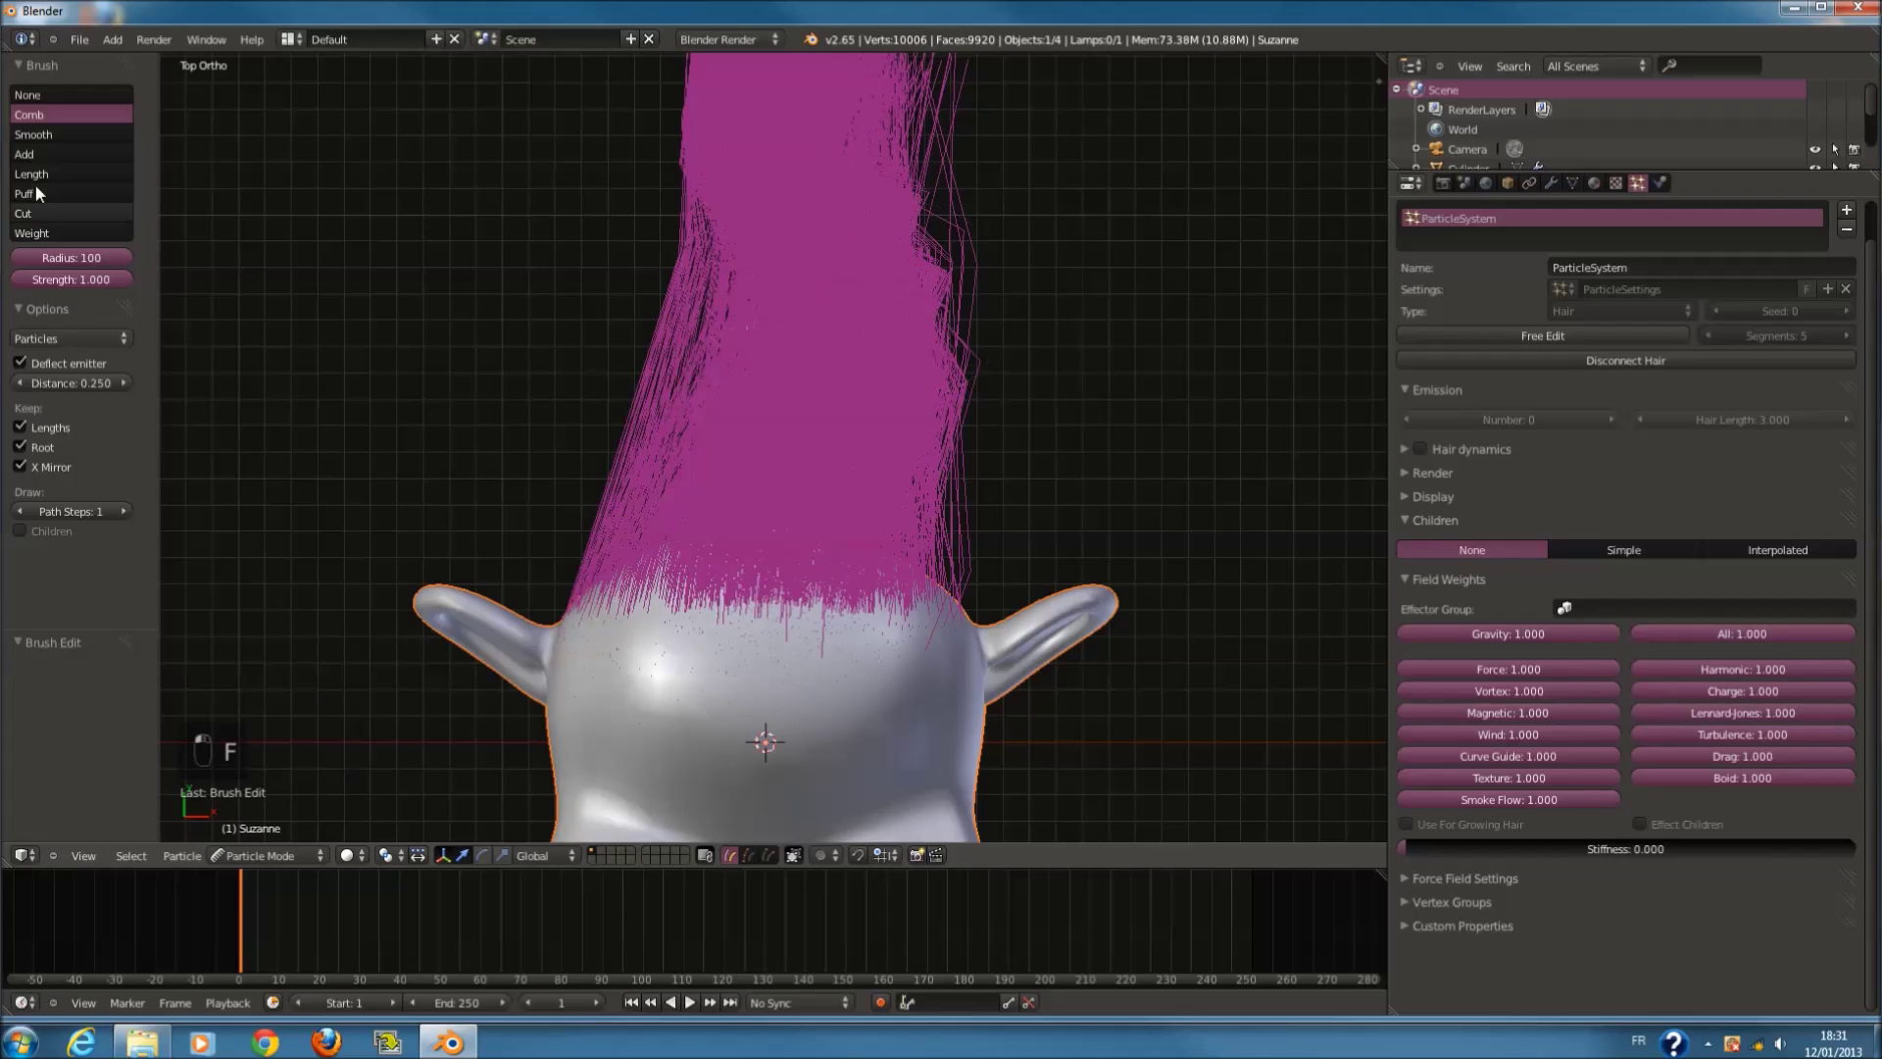
Step: Smooth the uneven strands along the ponytail with the Smooth brush
left_click(61, 133)
mouse_move(866, 361)
left_mouse_down("shift")
mouse_move(932, 316)
mouse_move(1039, 153)
mouse_move(693, 343)
mouse_move(559, 134)
mouse_move(756, 286)
mouse_move(703, 331)
mouse_move(685, 210)
mouse_move(967, 190)
mouse_move(798, 261)
mouse_move(916, 213)
left_mouse_up("shift")
scroll(894, 294, "down", 2)
scroll(868, 388, "up", 1)
scroll(841, 545, "up", 3, "shift")
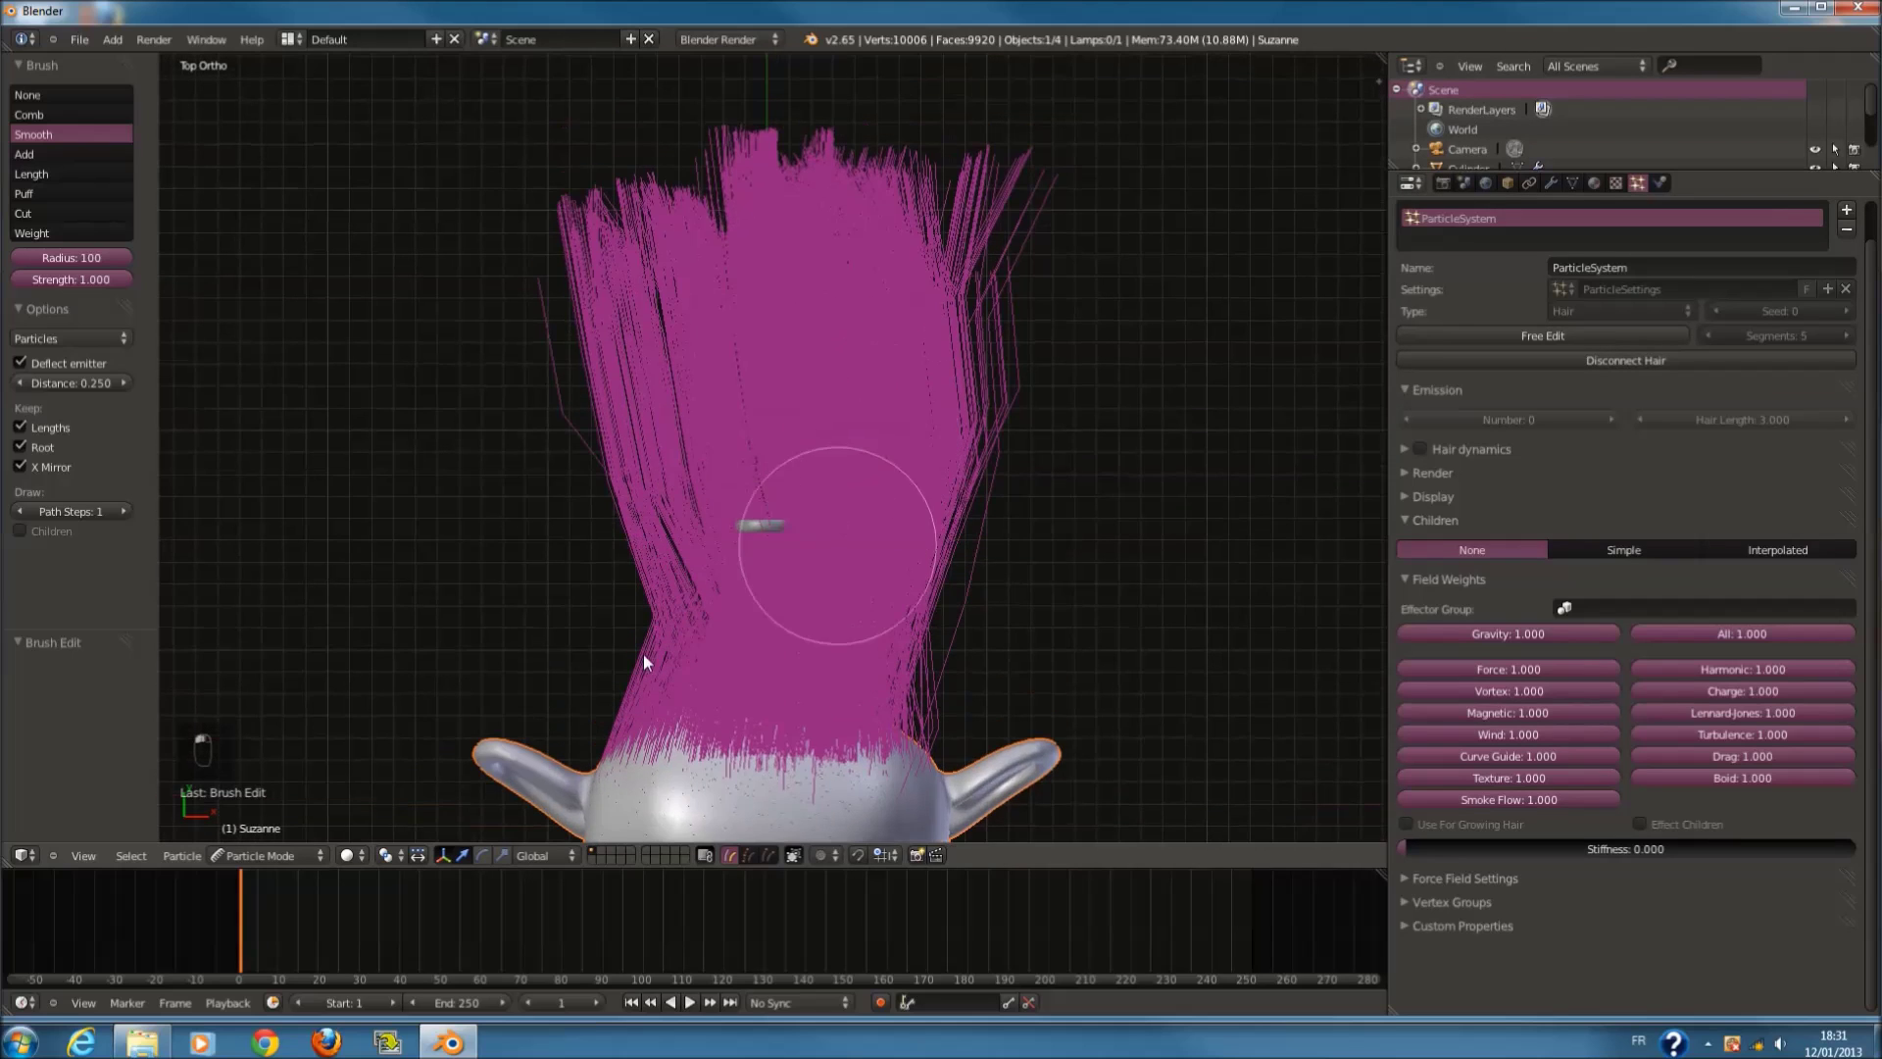
Step: Return to Object Mode and delete every object in the scene
left_click(288, 860)
left_click(257, 835)
middle_click_drag(936, 649, 972, 505)
key("a")
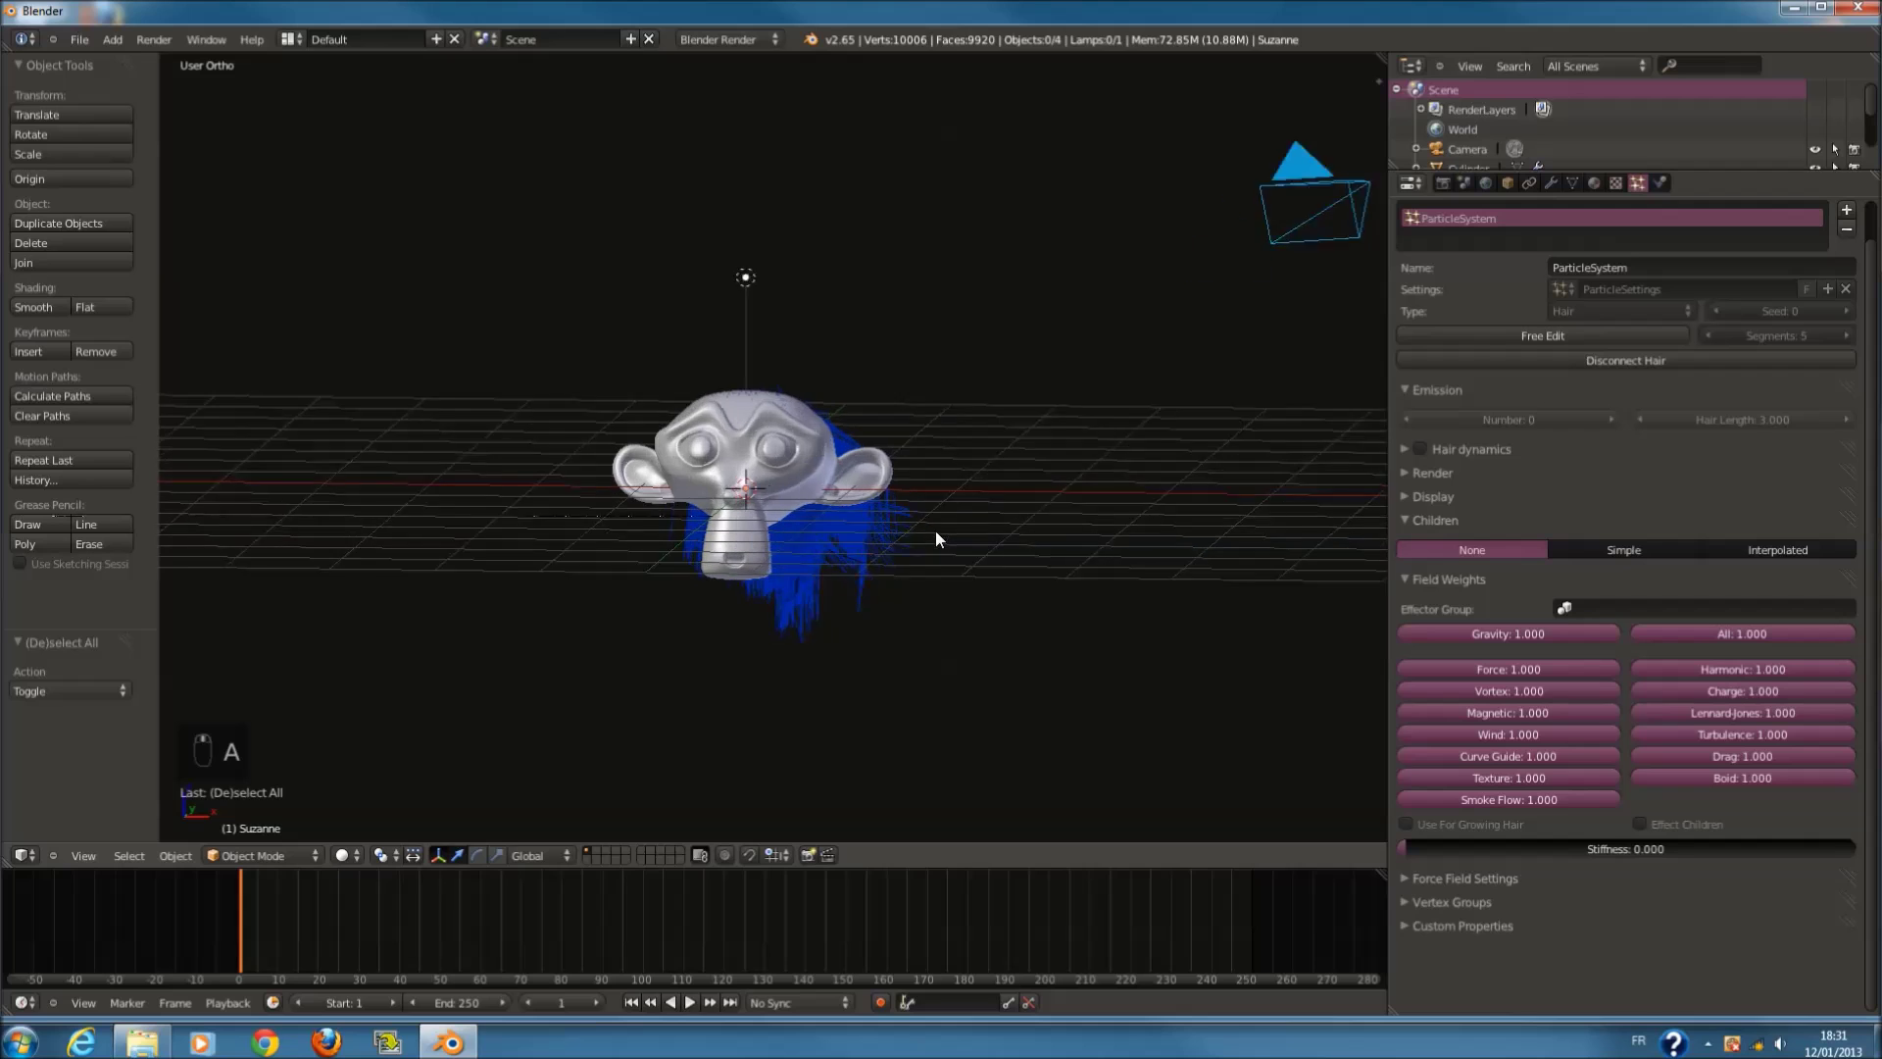
scroll(935, 531, "up", 1)
key("a")
key("a")
key("KP_1")
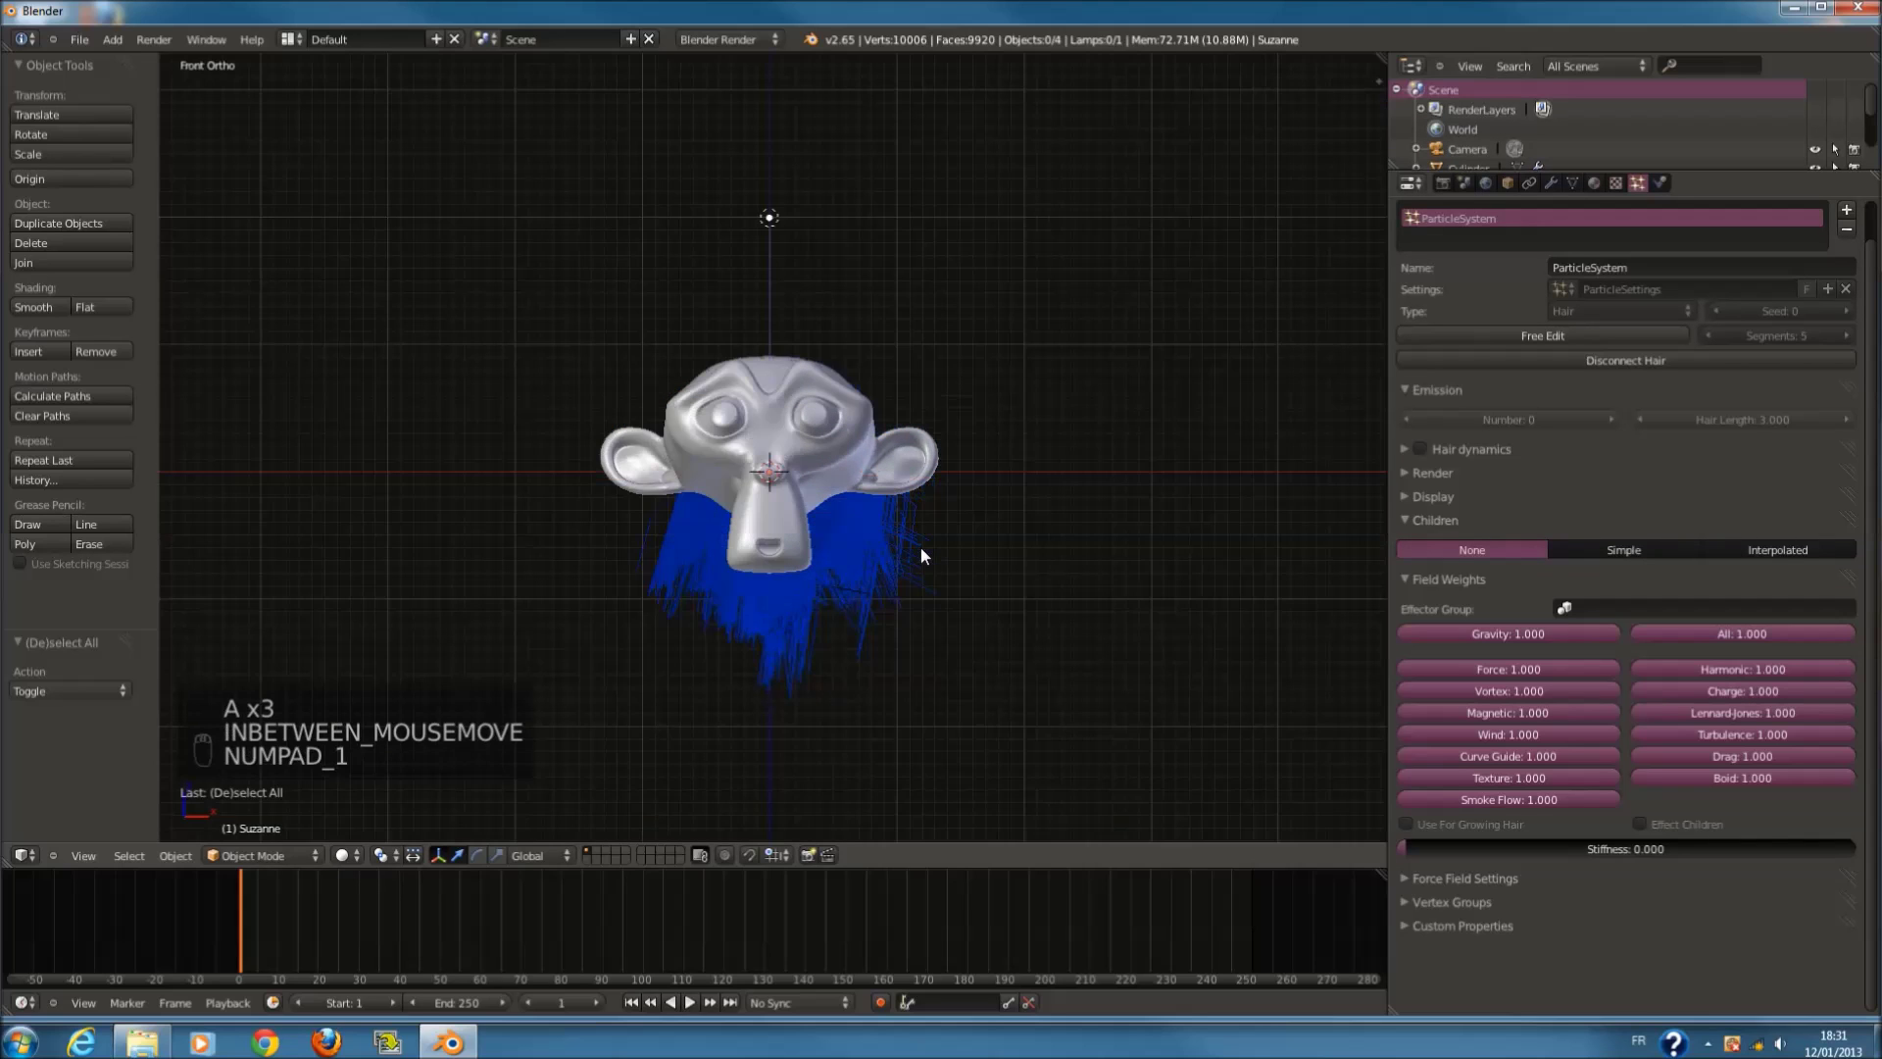
scroll(985, 538, "down", 3)
key("a")
key("x")
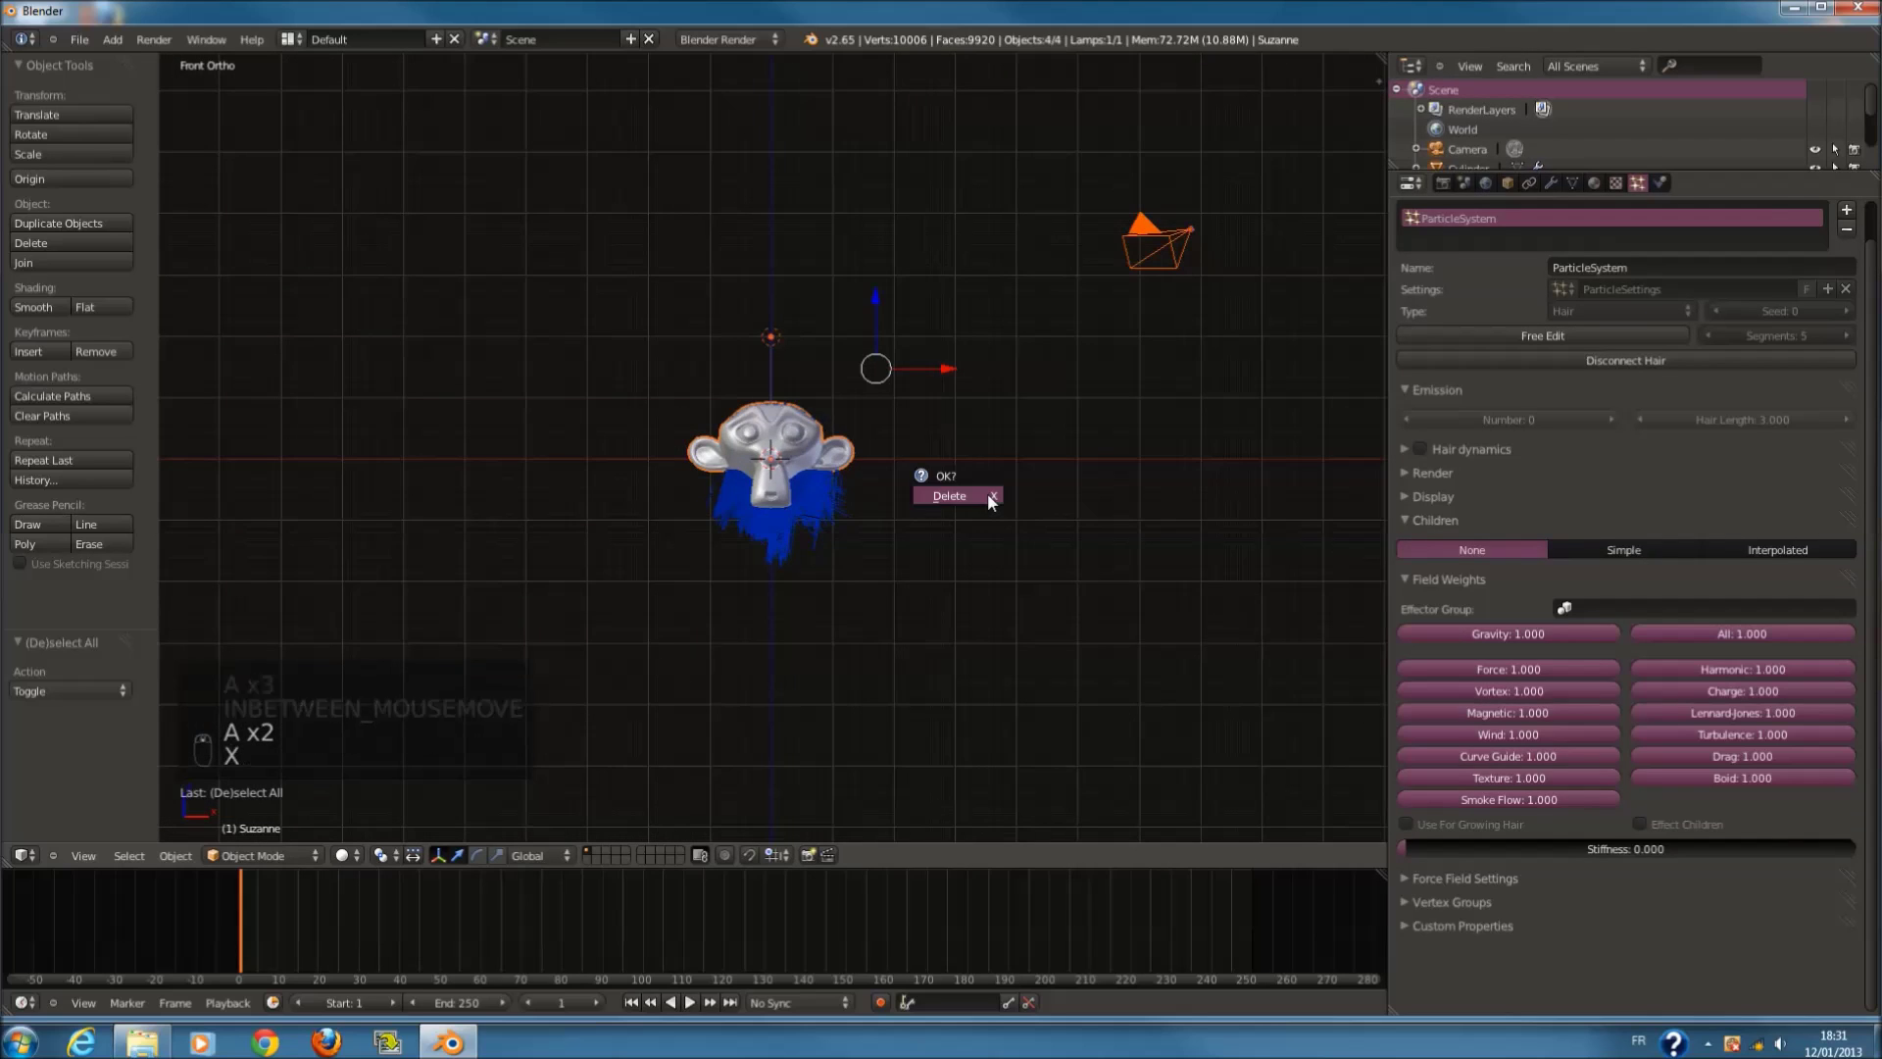
left_click(988, 497)
Step: Save the Blender file as hair_tutorial_1.blend in the blender save system folder
key("ctrl+s")
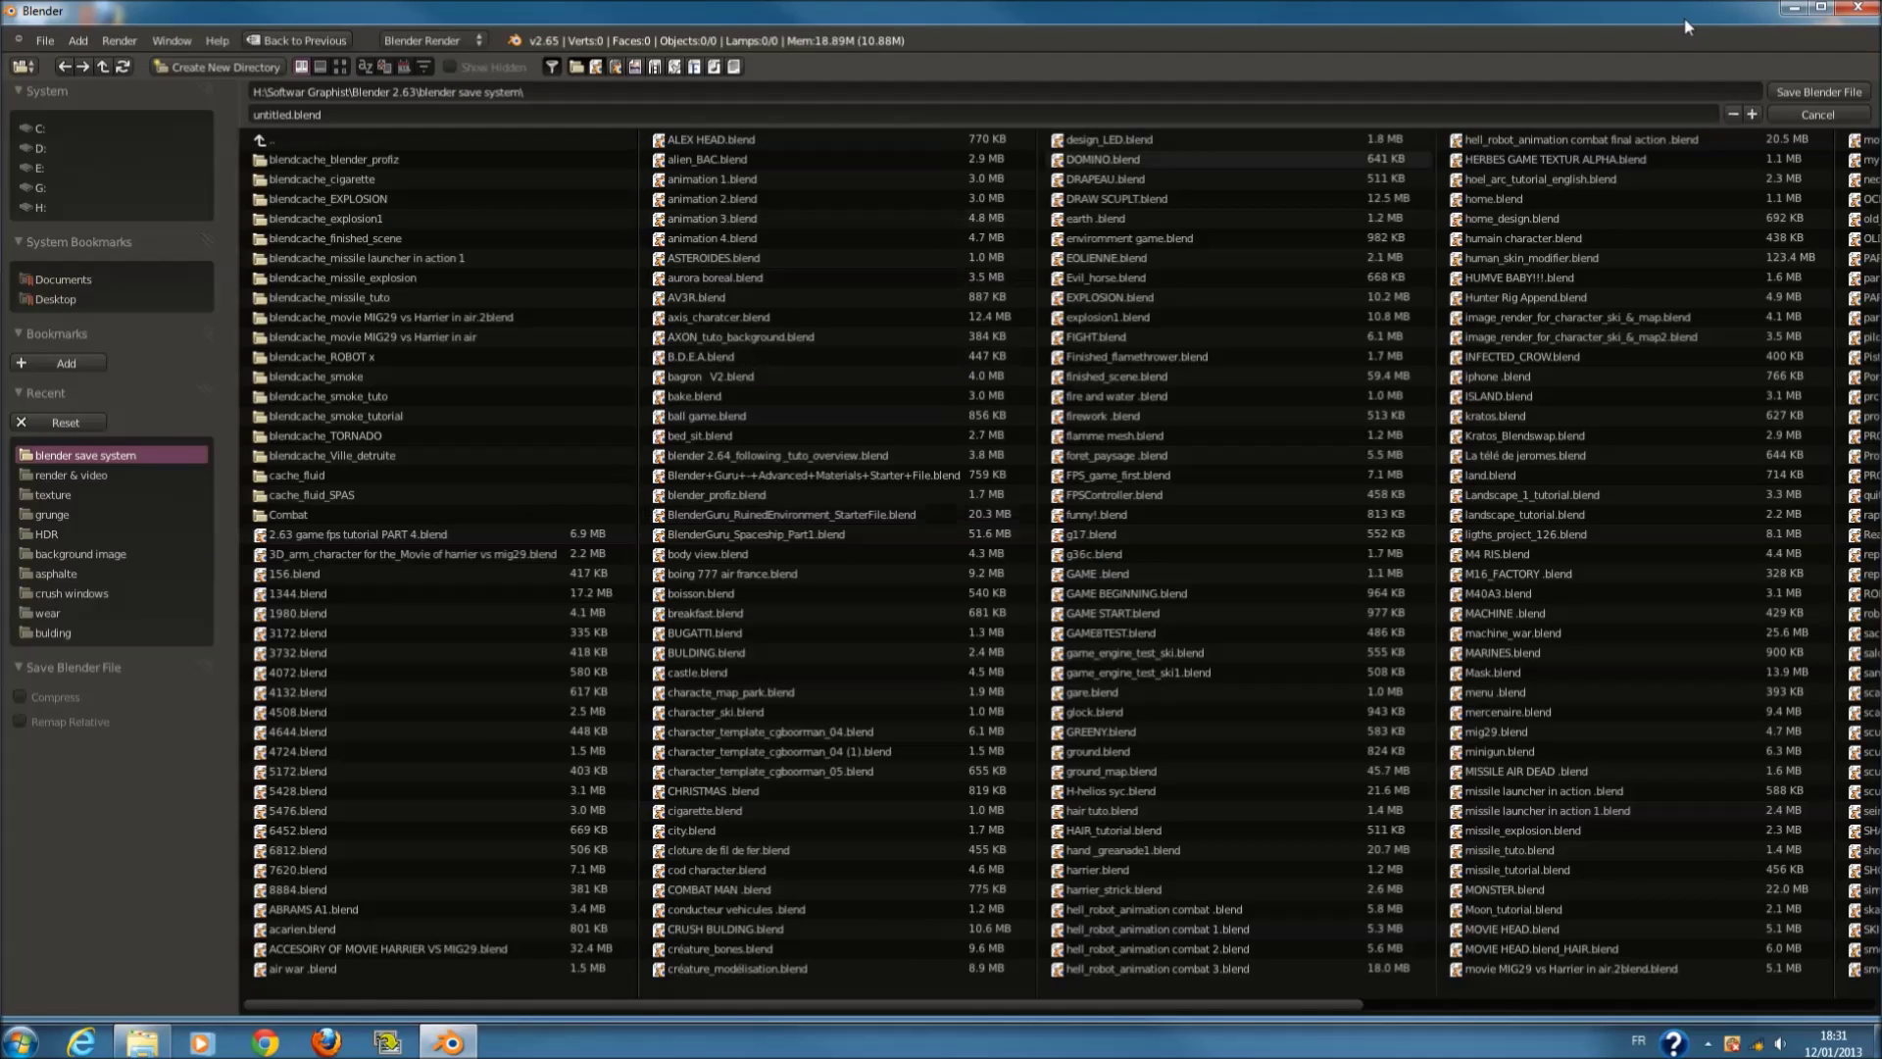
left_click(1807, 114)
key("ctrl+s")
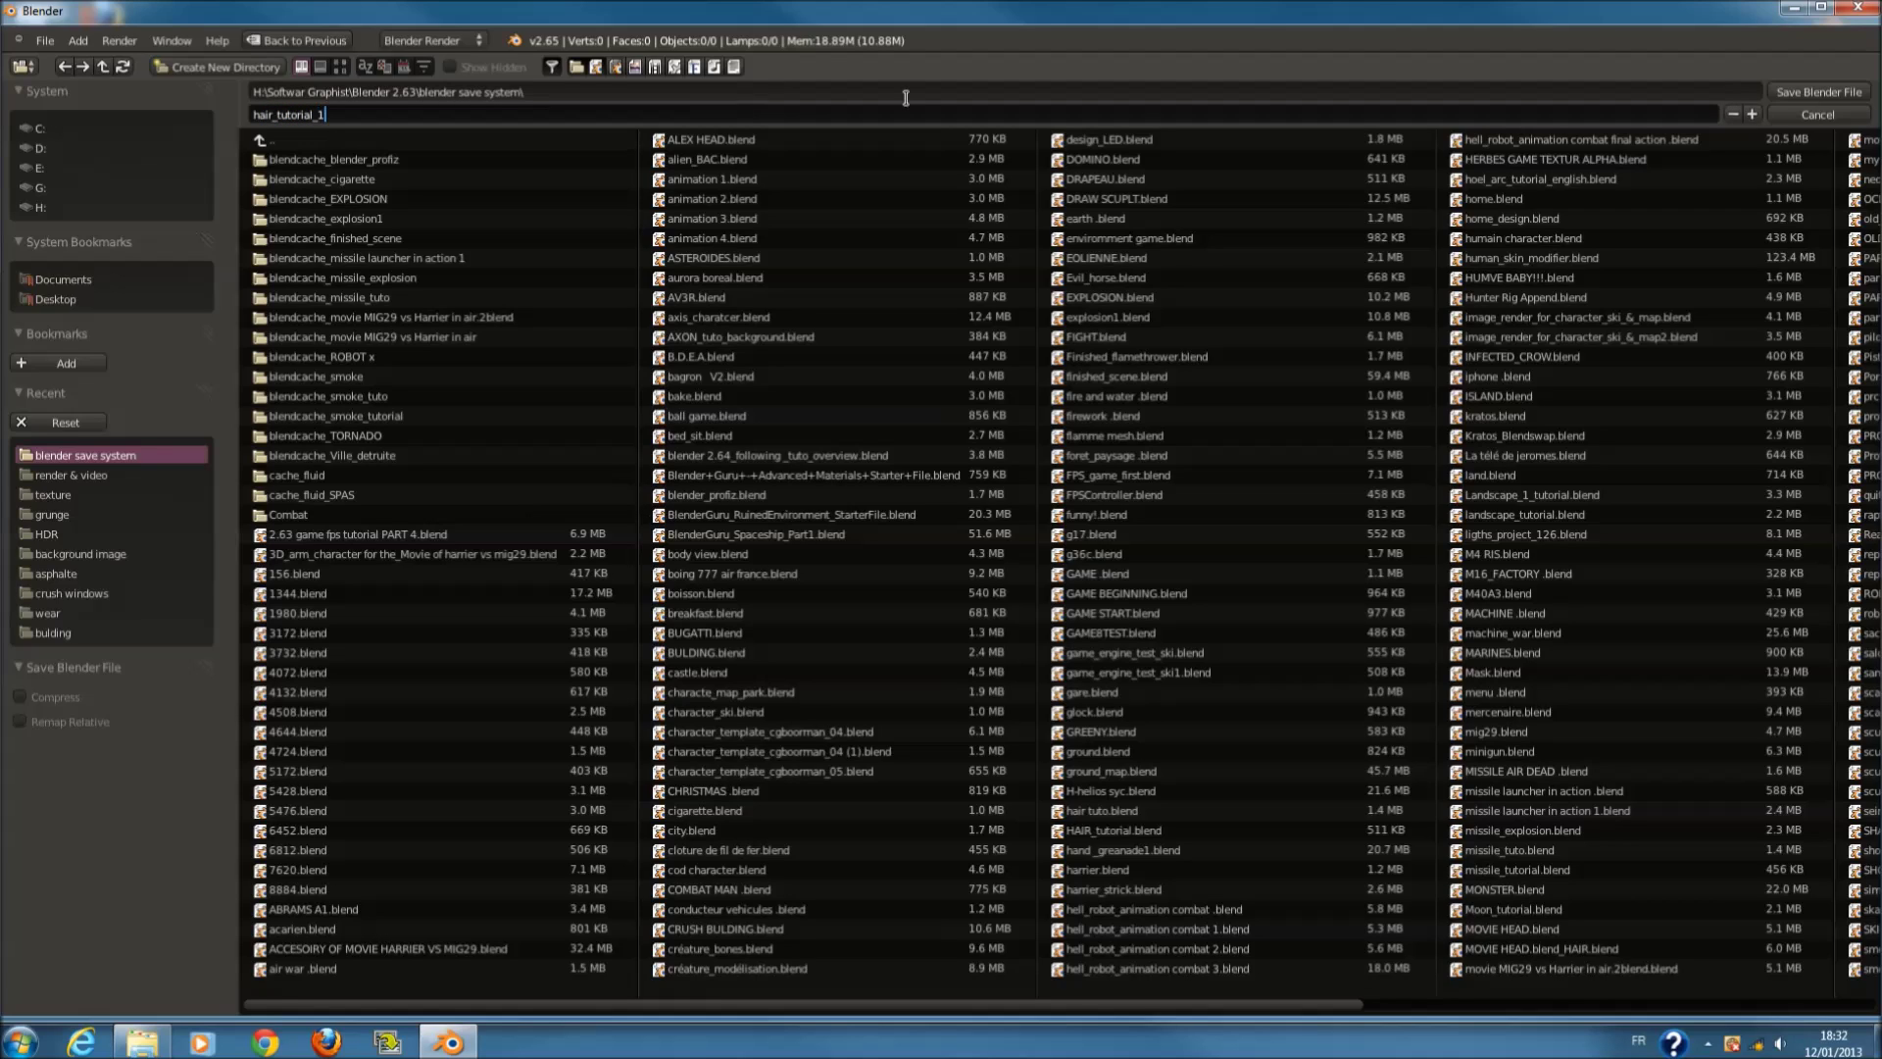
key("Return")
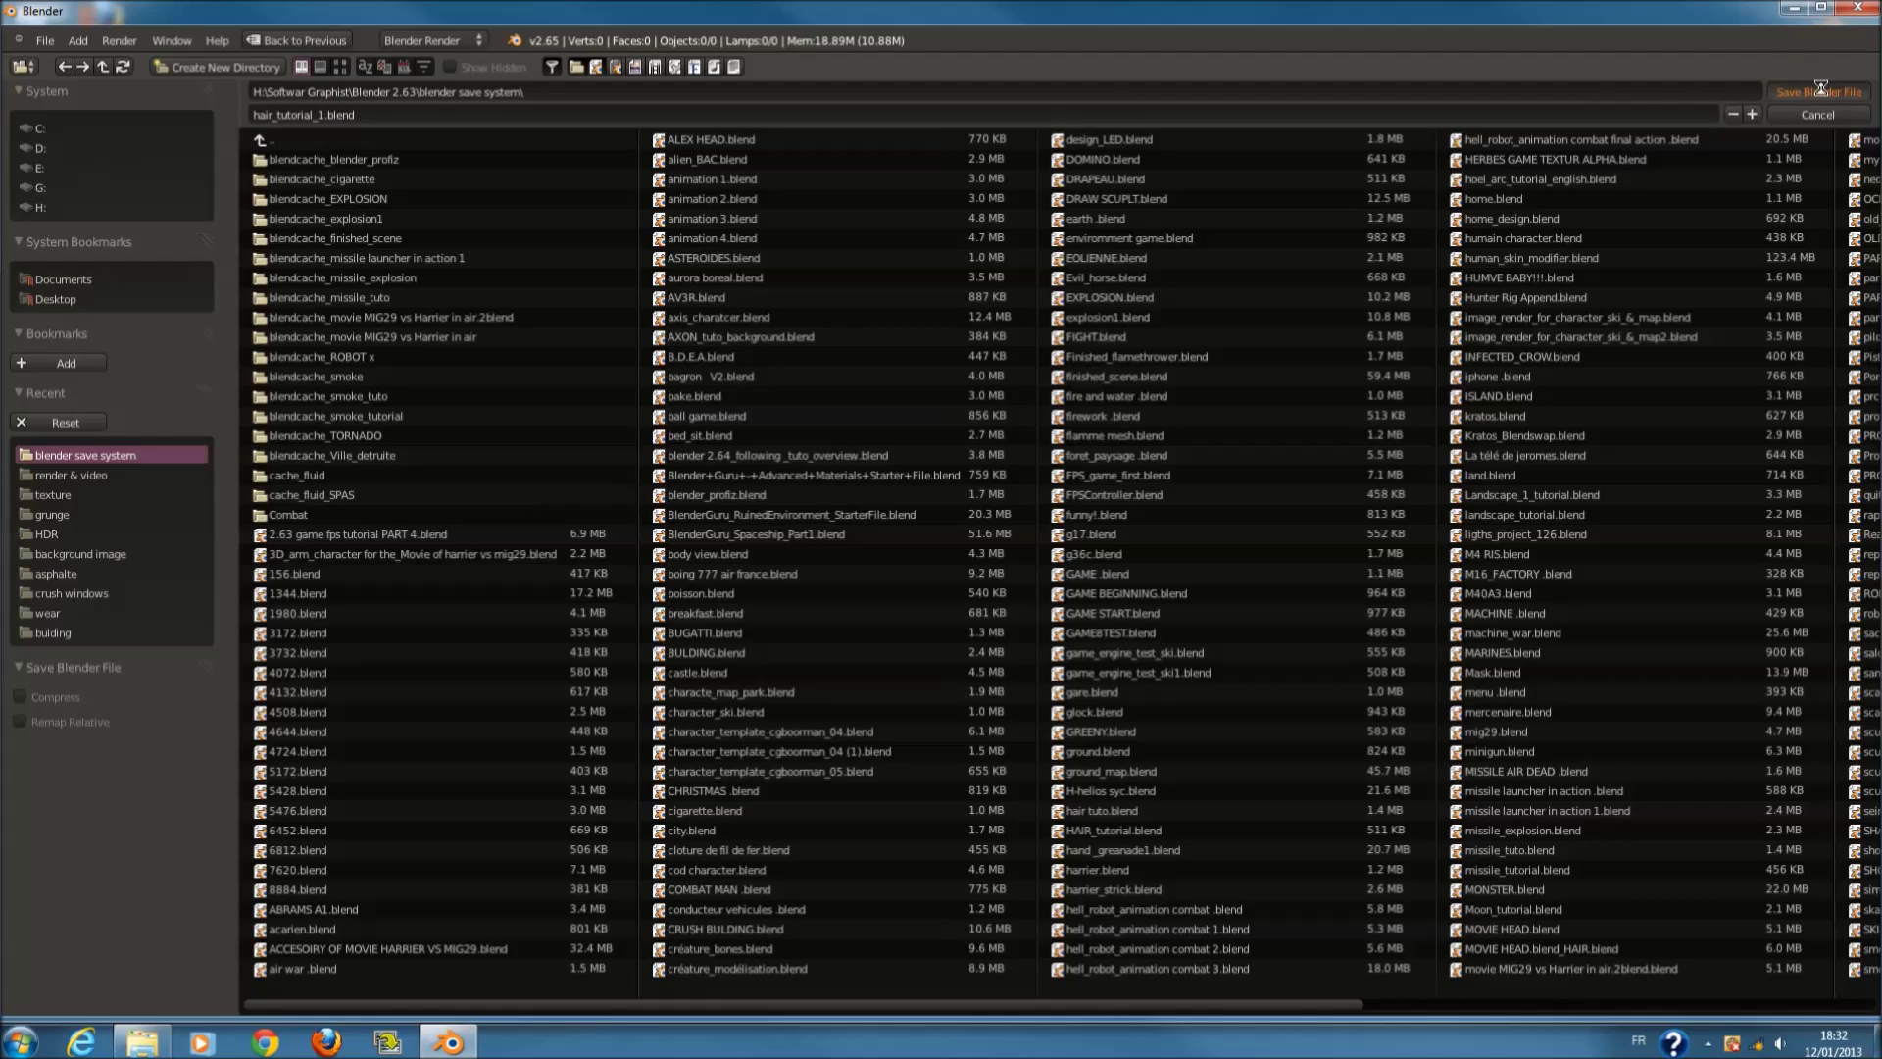
left_click(1794, 11)
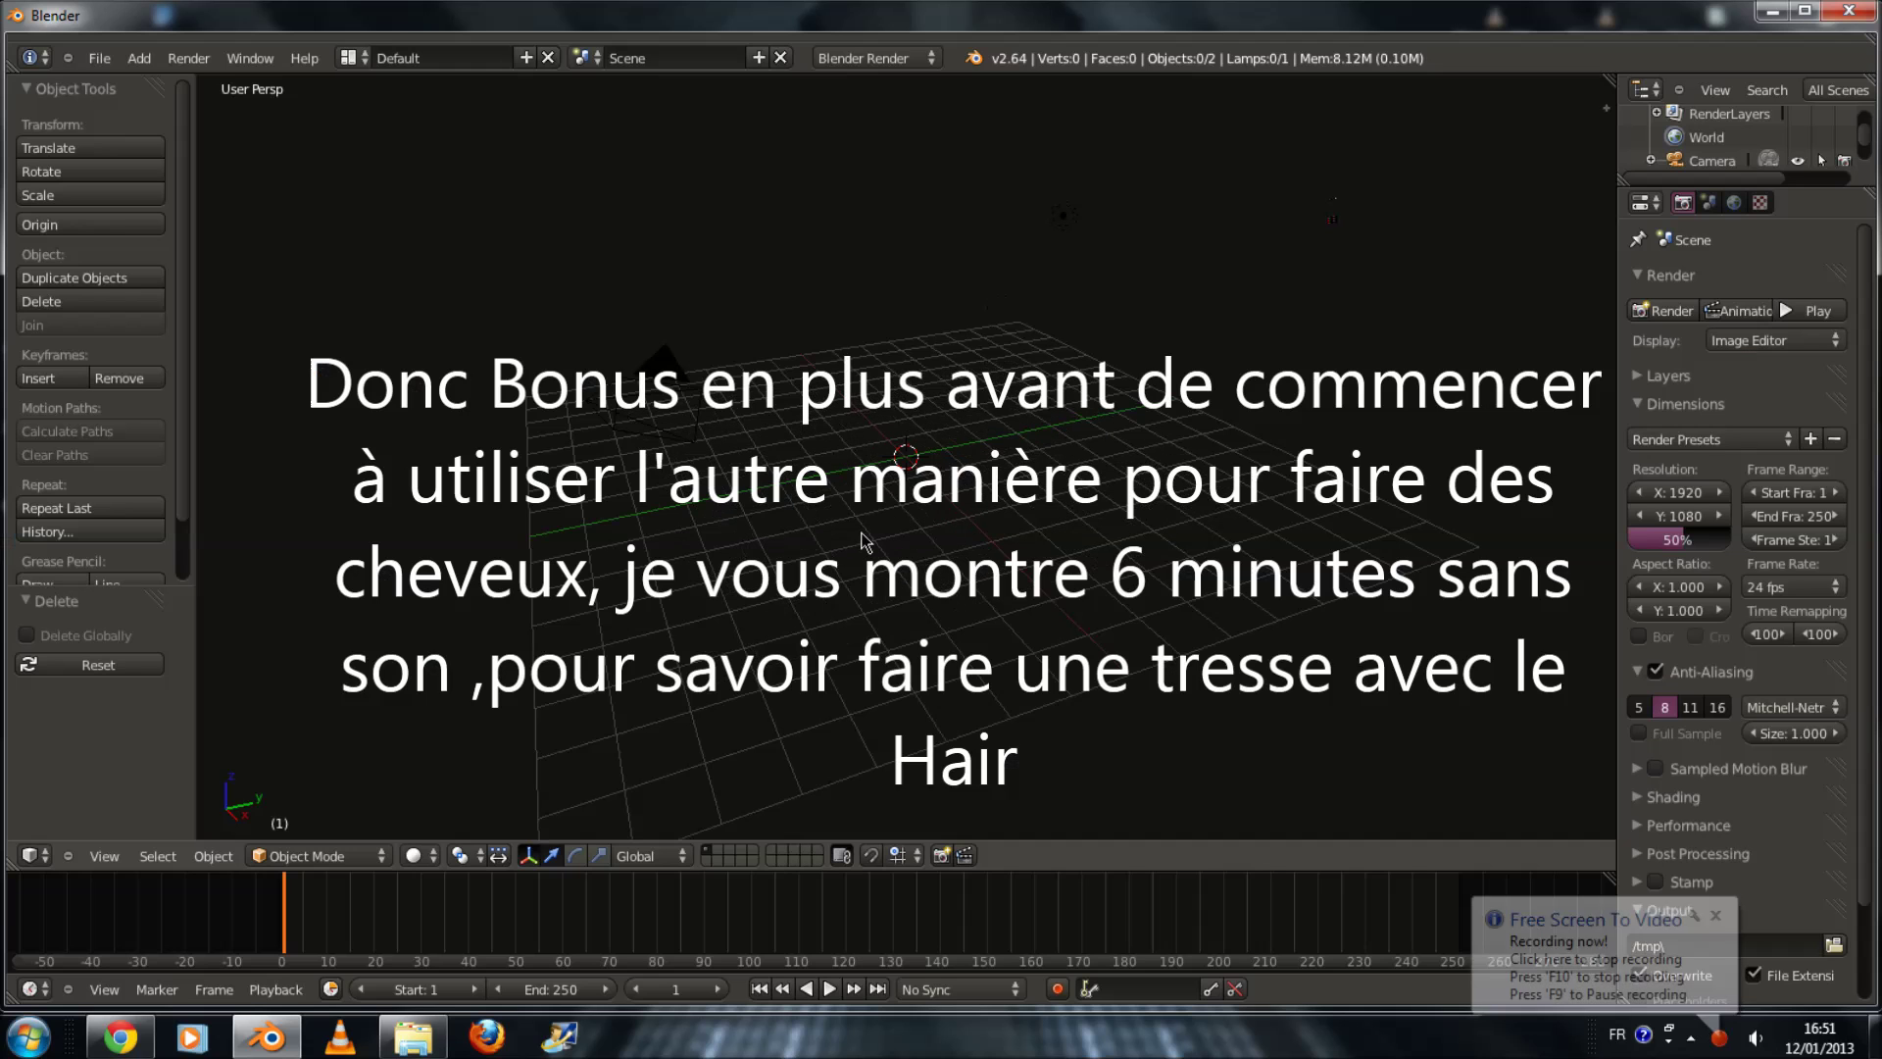
middle_click_drag(863, 542, 1041, 544)
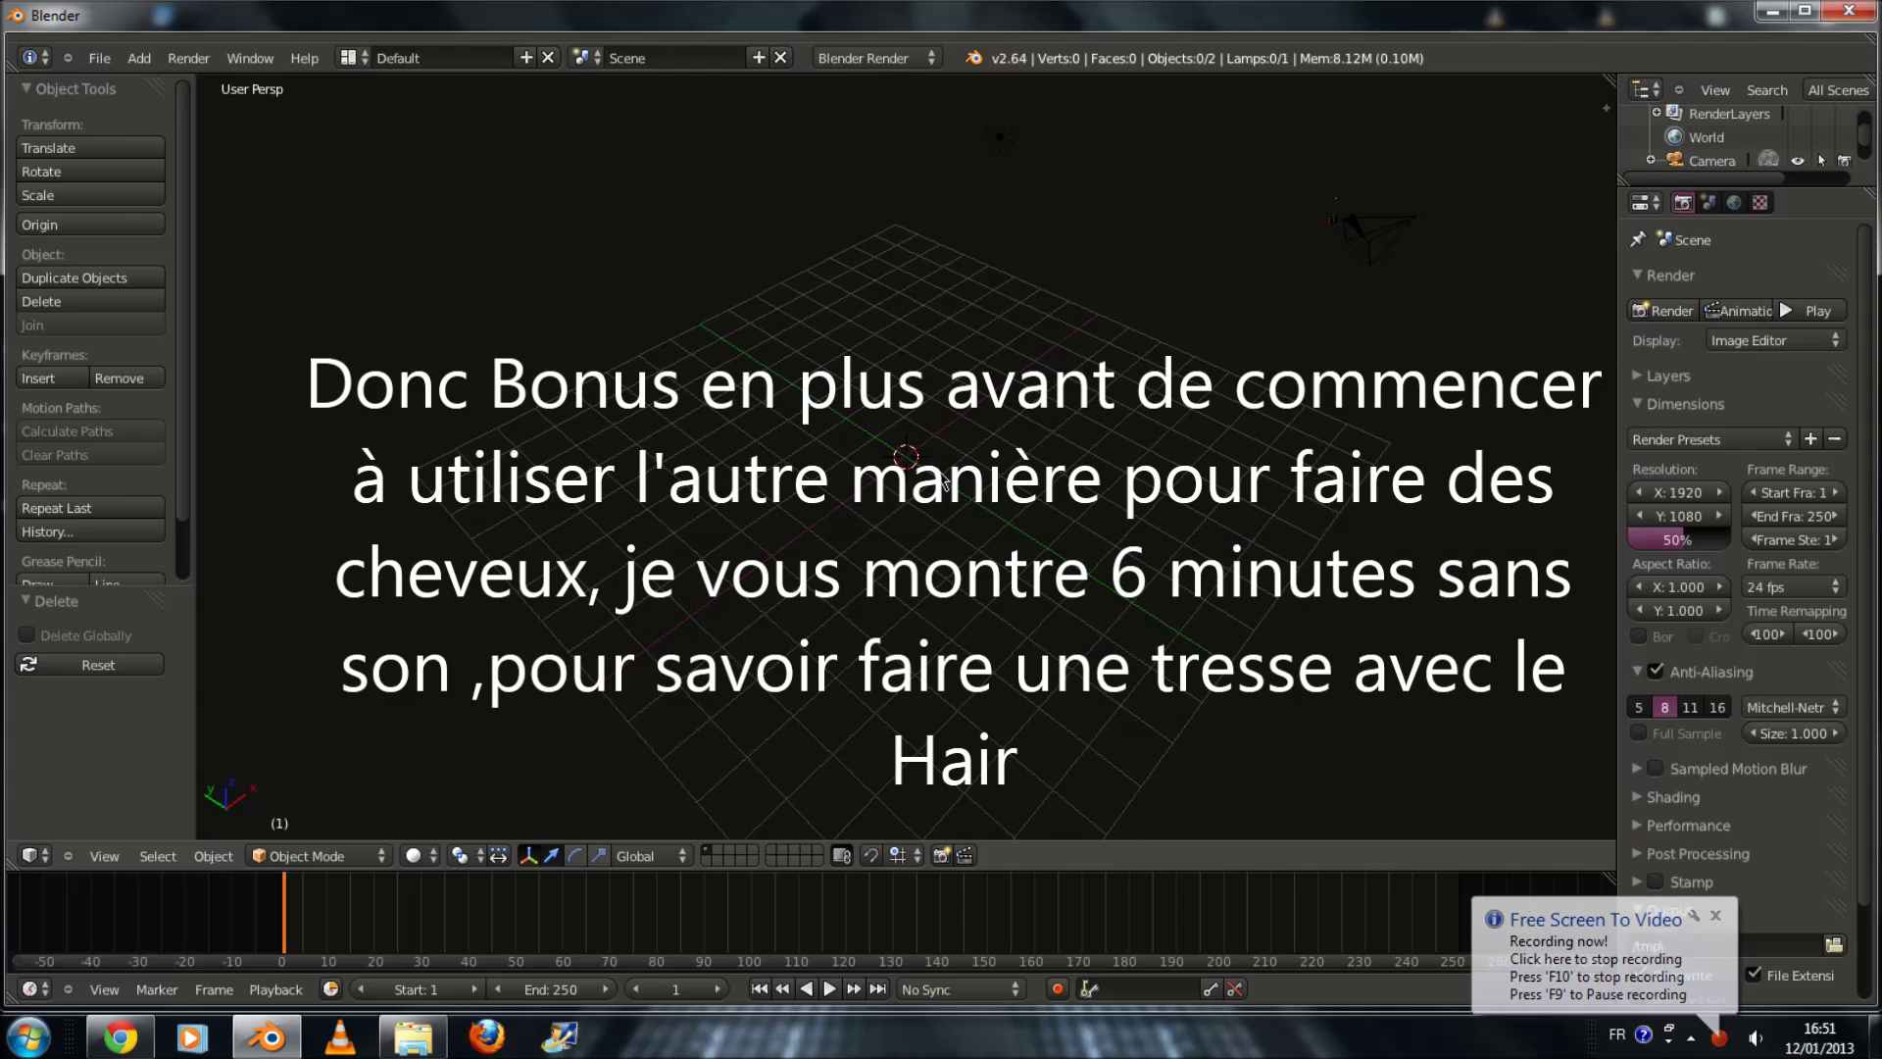
scroll(941, 478, "up", 3)
scroll(941, 476, "down", 4)
scroll(917, 483, "up", 1)
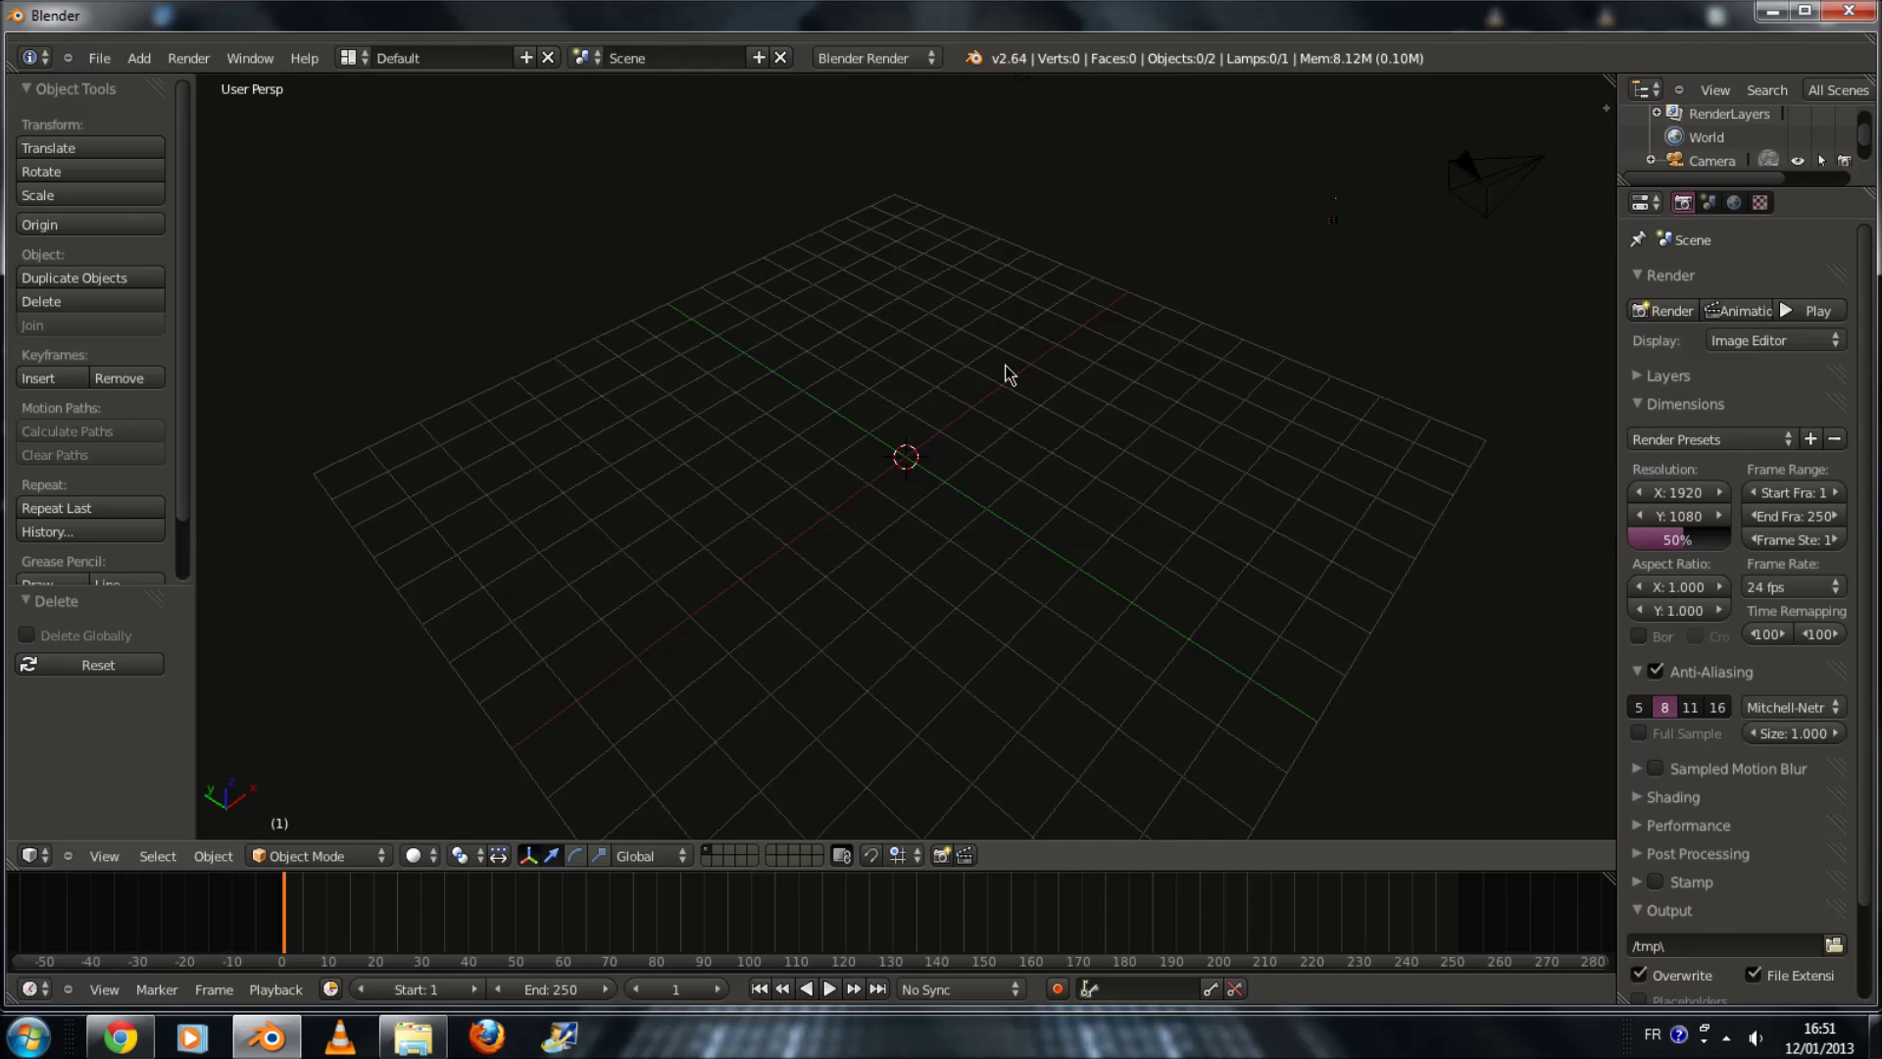
scroll(1068, 471, "down", 3)
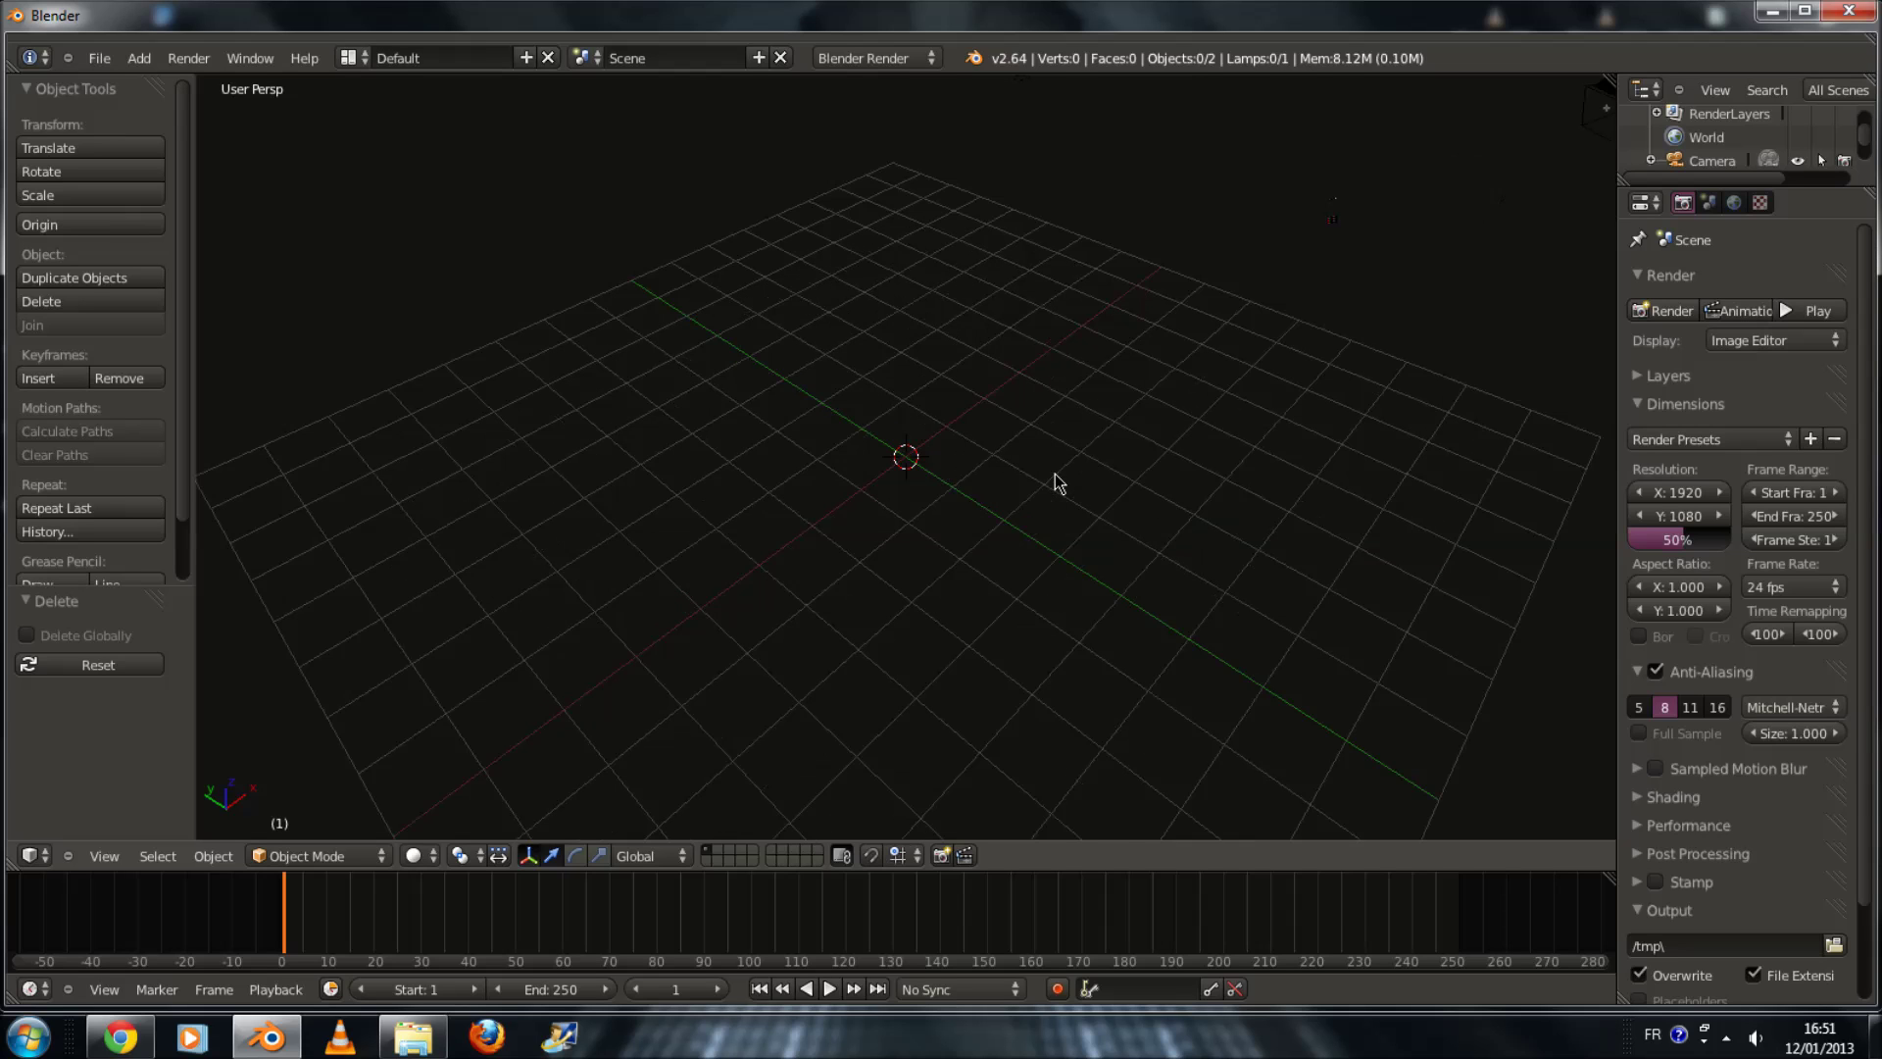
key("KP_1")
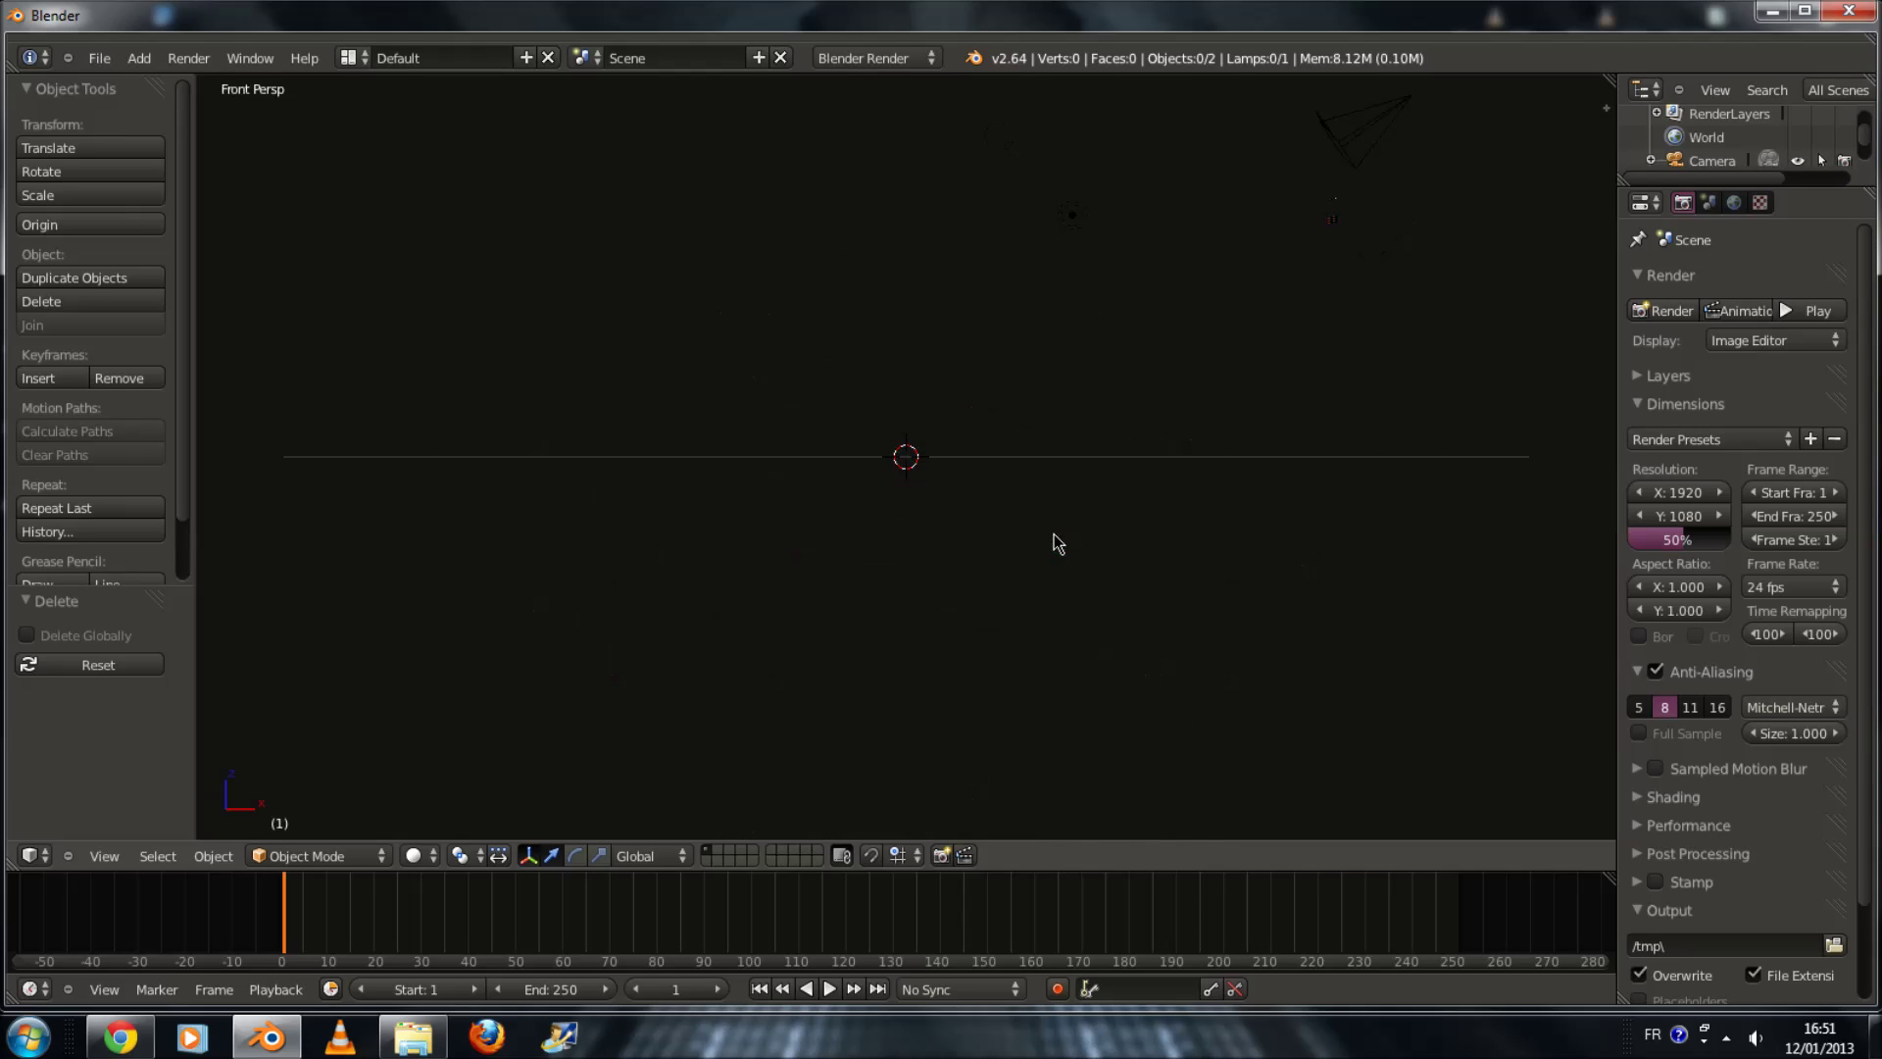
middle_click_drag(975, 487, 1029, 584)
Step: Add a mesh plane at the centre of the empty scene
key("shift+a")
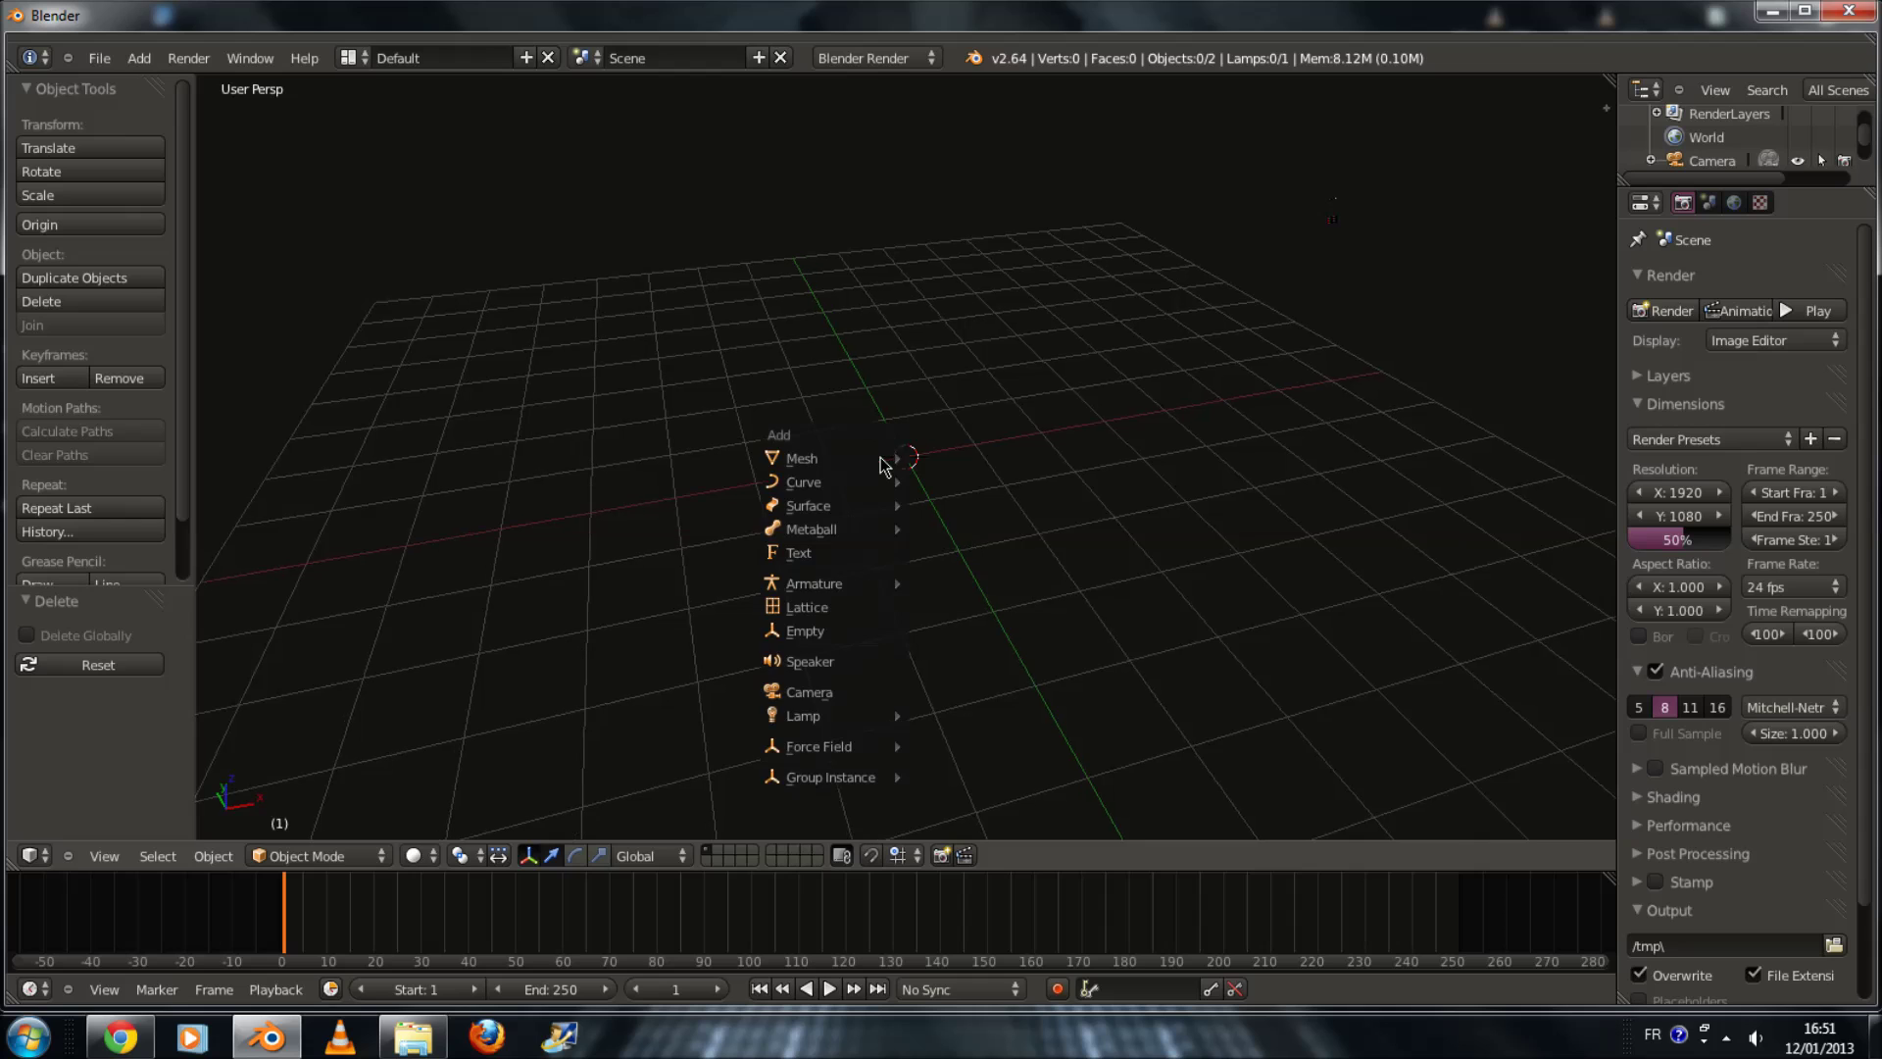
mouse_move(833, 458)
left_click(946, 457)
scroll(1008, 484, "up", 3)
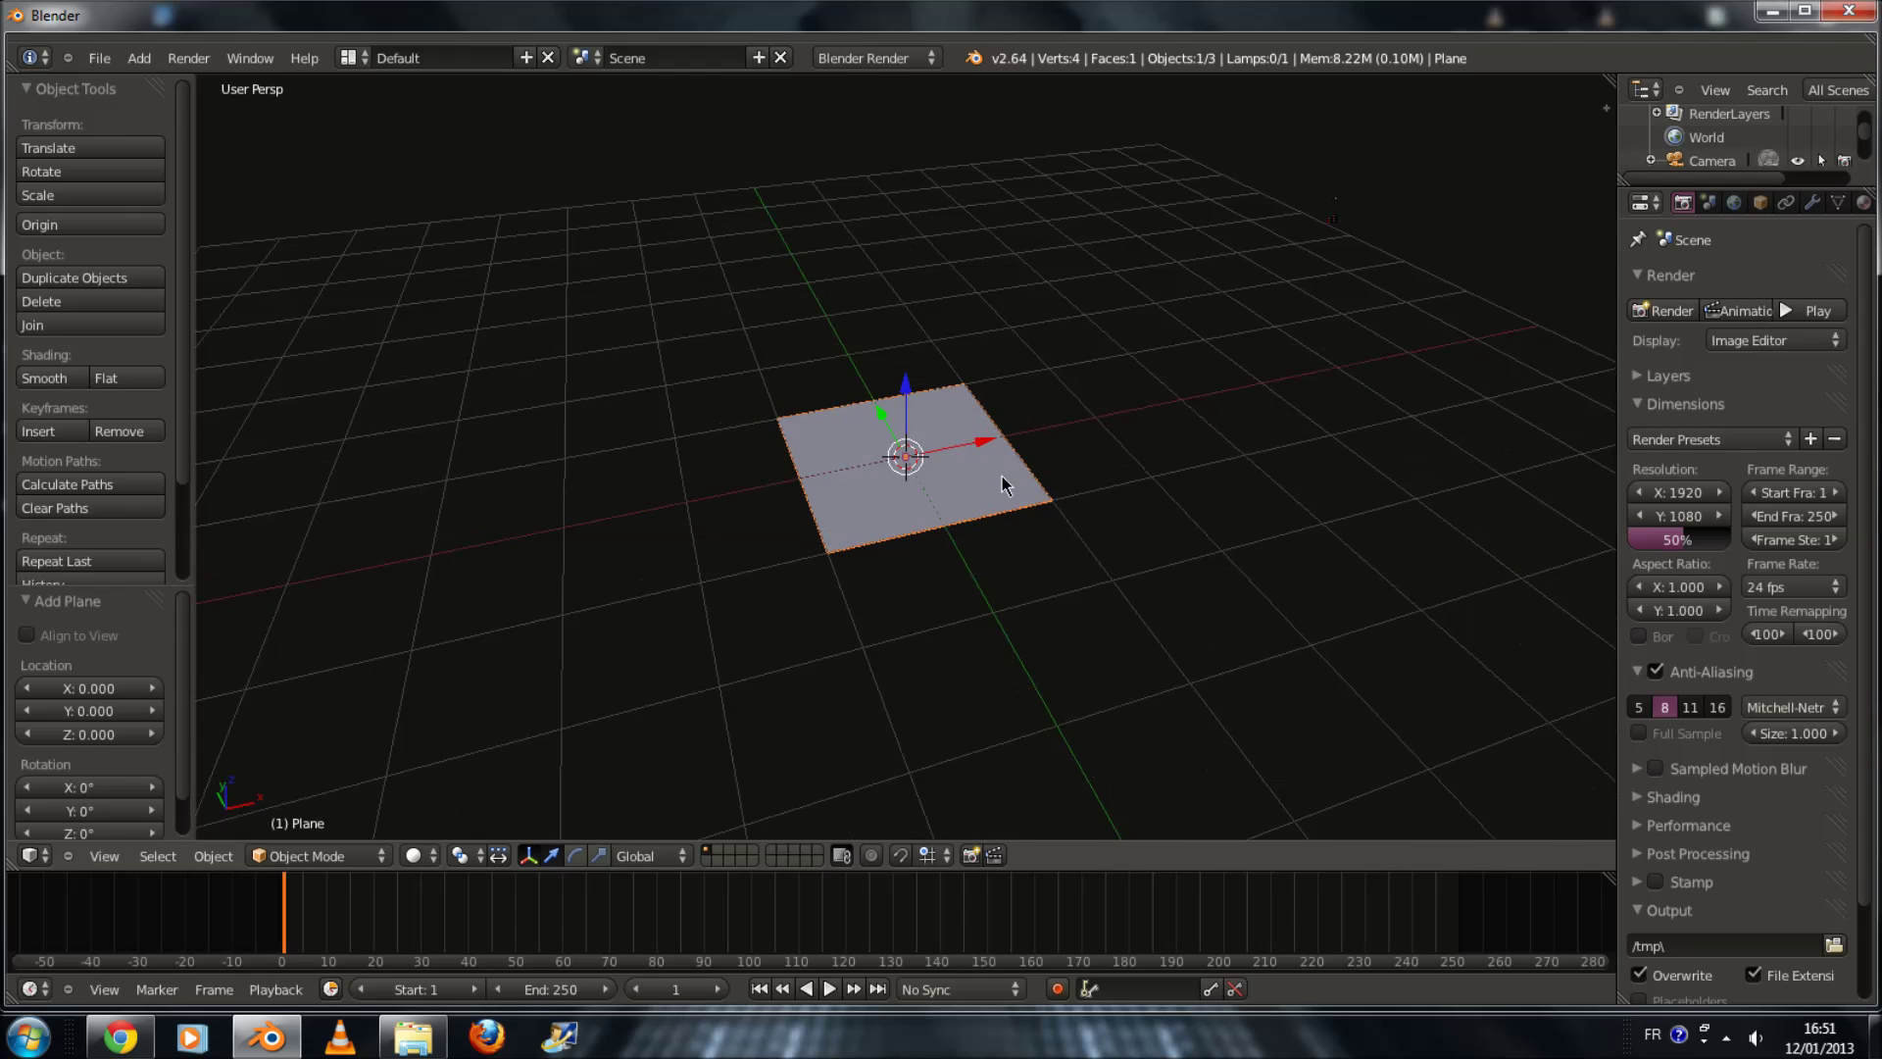
Step: Widen the properties area, then add a particle system of type Hair to the plane
left_click_drag(1573, 384, 1280, 384)
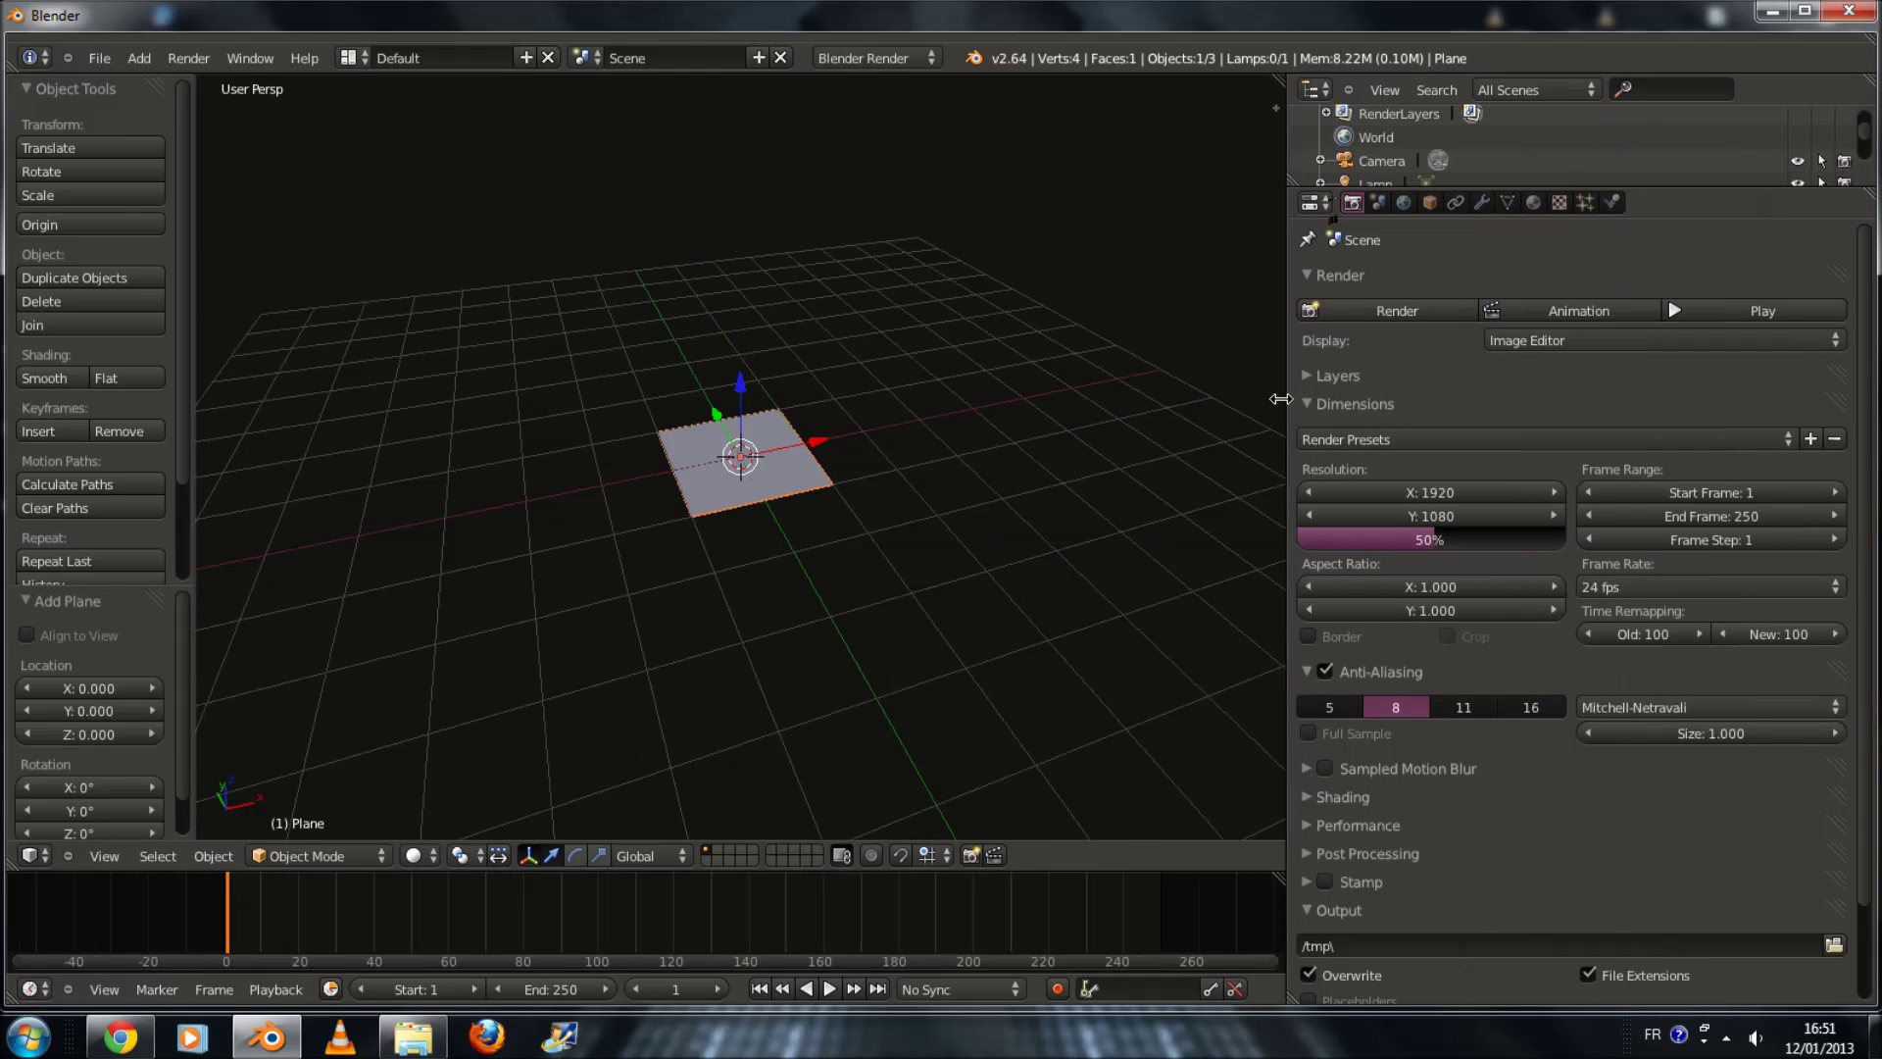
left_click(1583, 204)
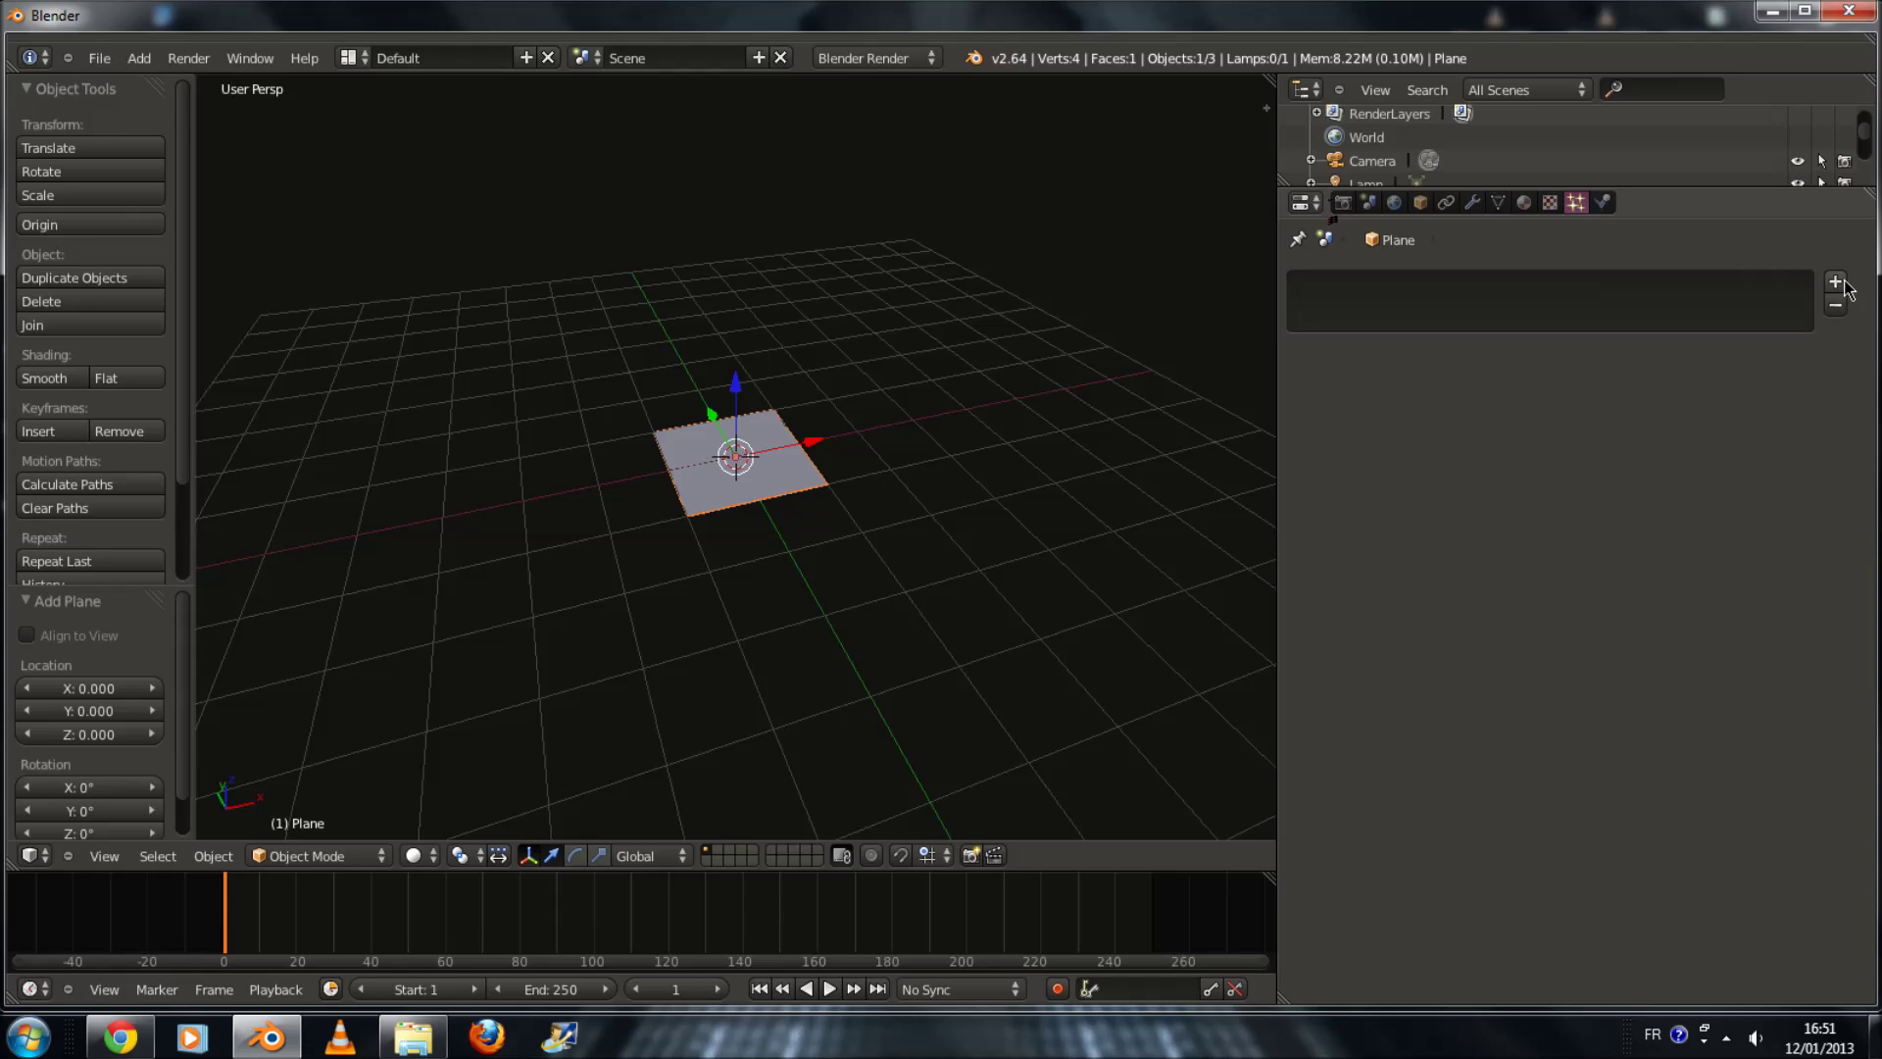
left_click(1835, 283)
left_click(1617, 402)
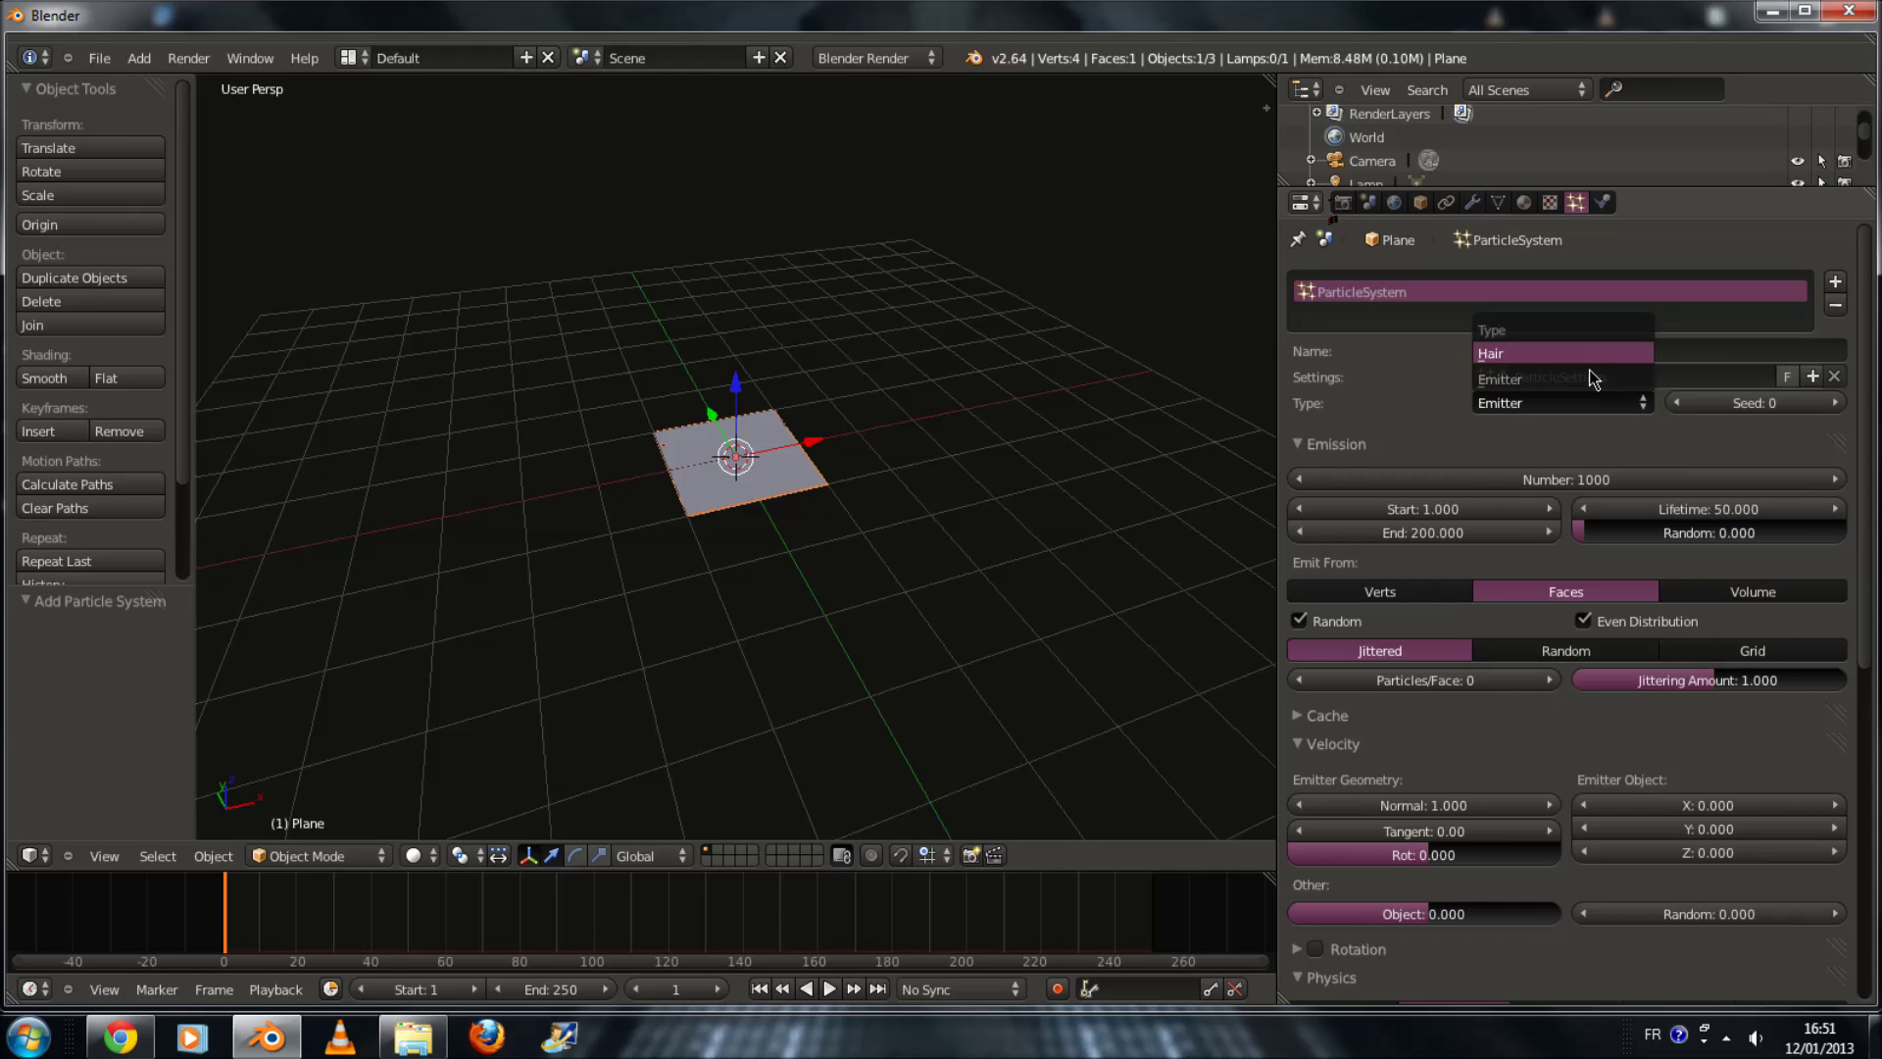
left_click(1588, 355)
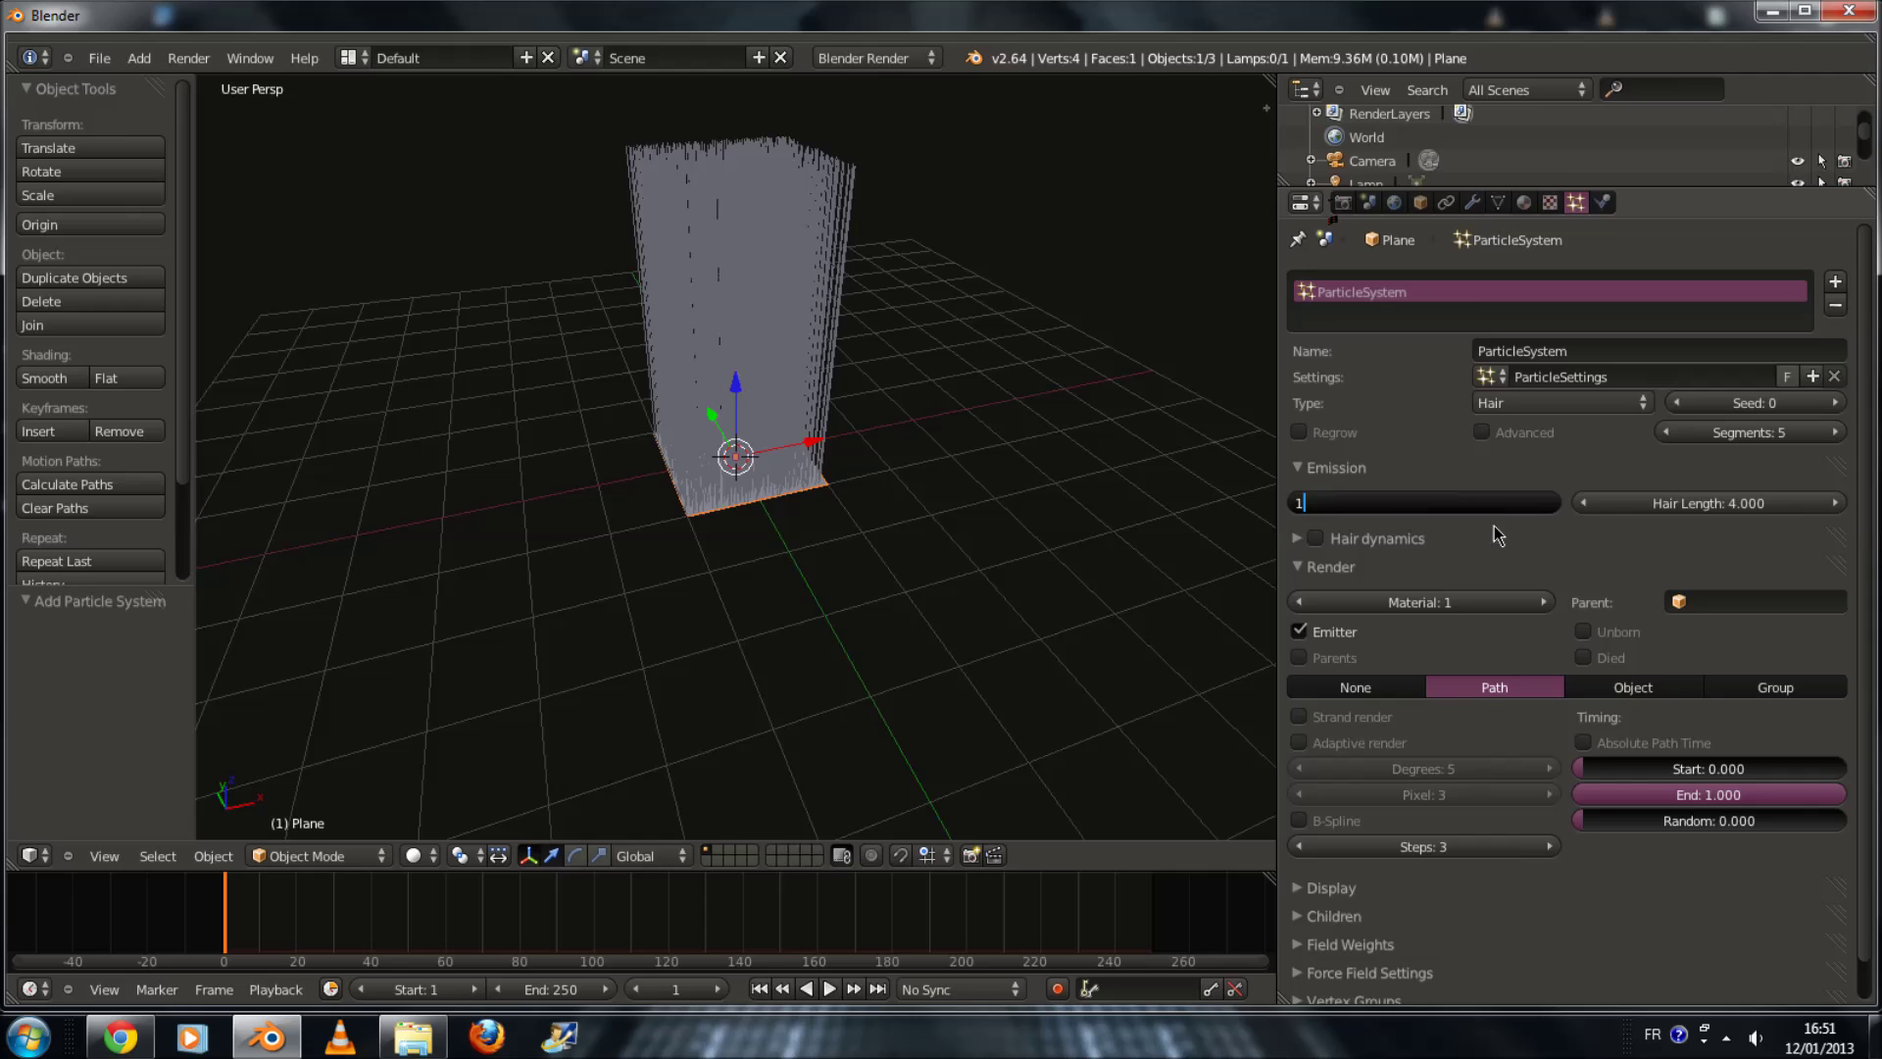
Step: Set the number of hairs to 1 and enable the advanced particle settings
type("1")
key("Return")
left_click(1482, 432)
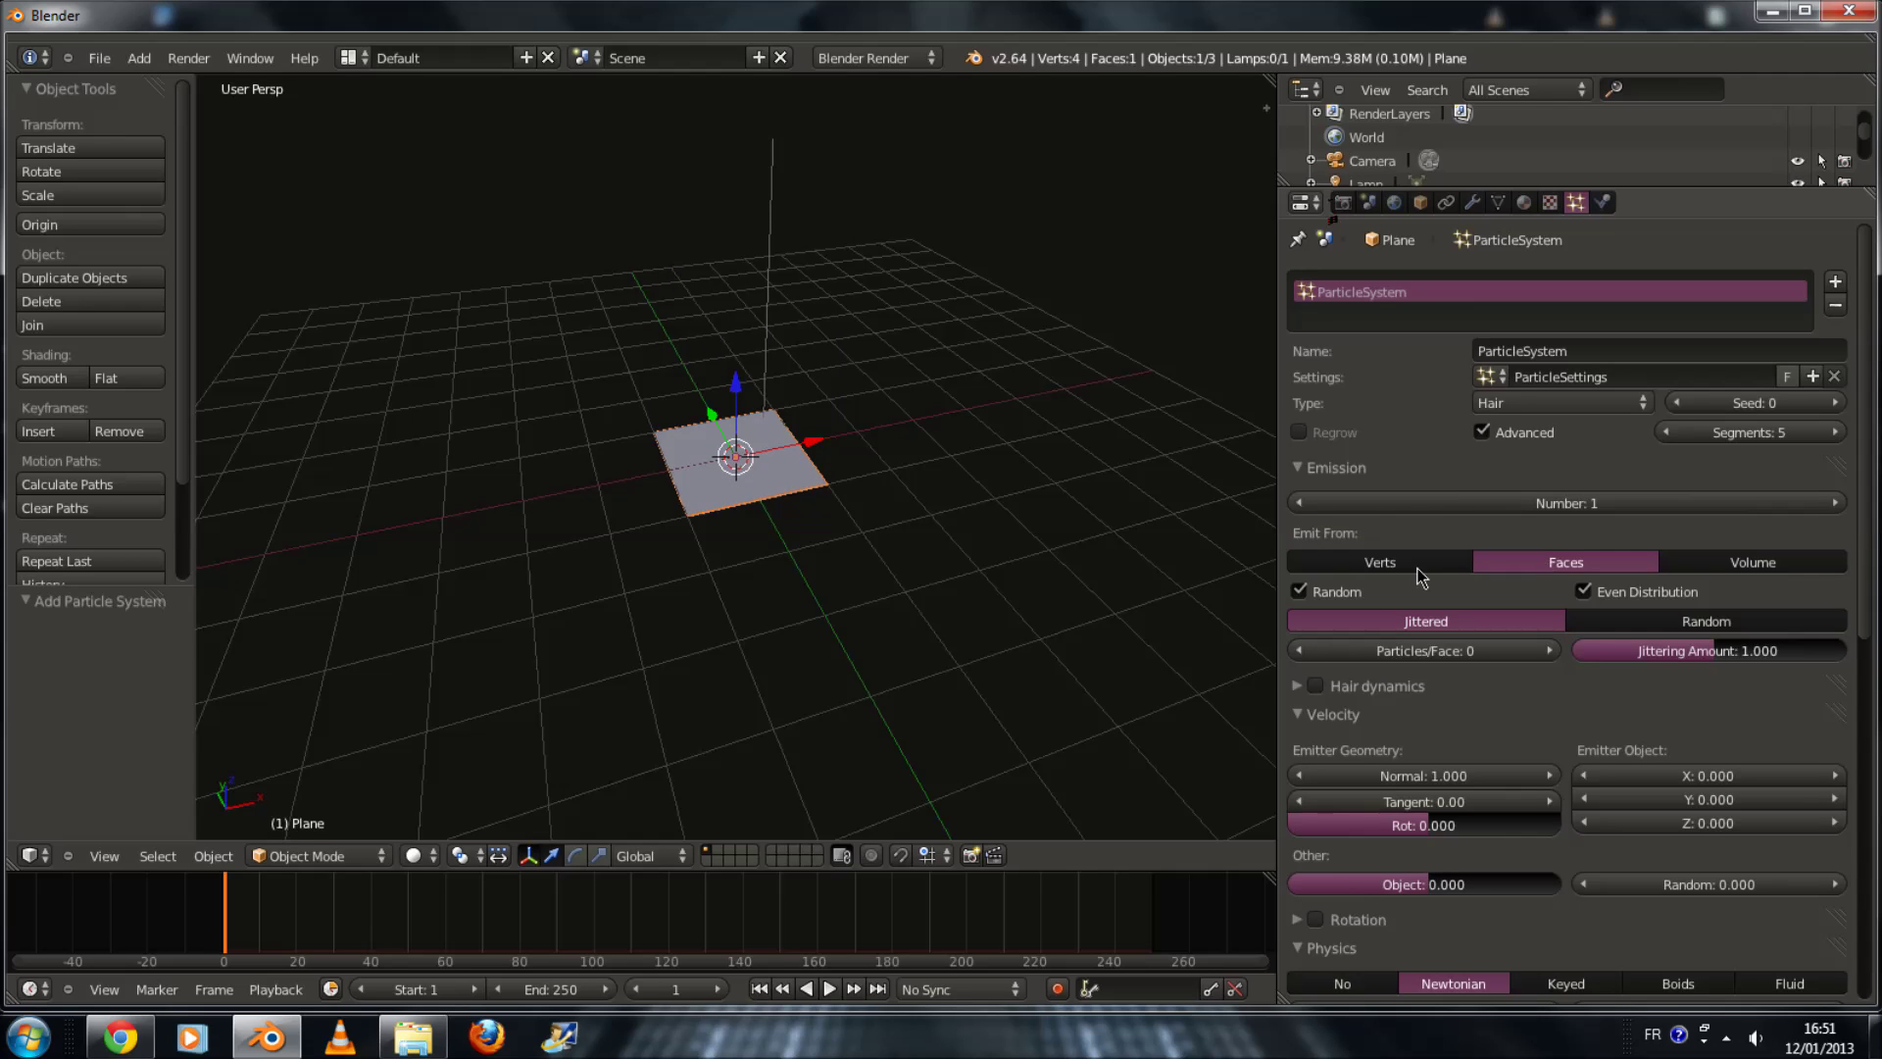
Step: Set the hair's normal emission velocity to 3
scroll(851, 510, "up", 1)
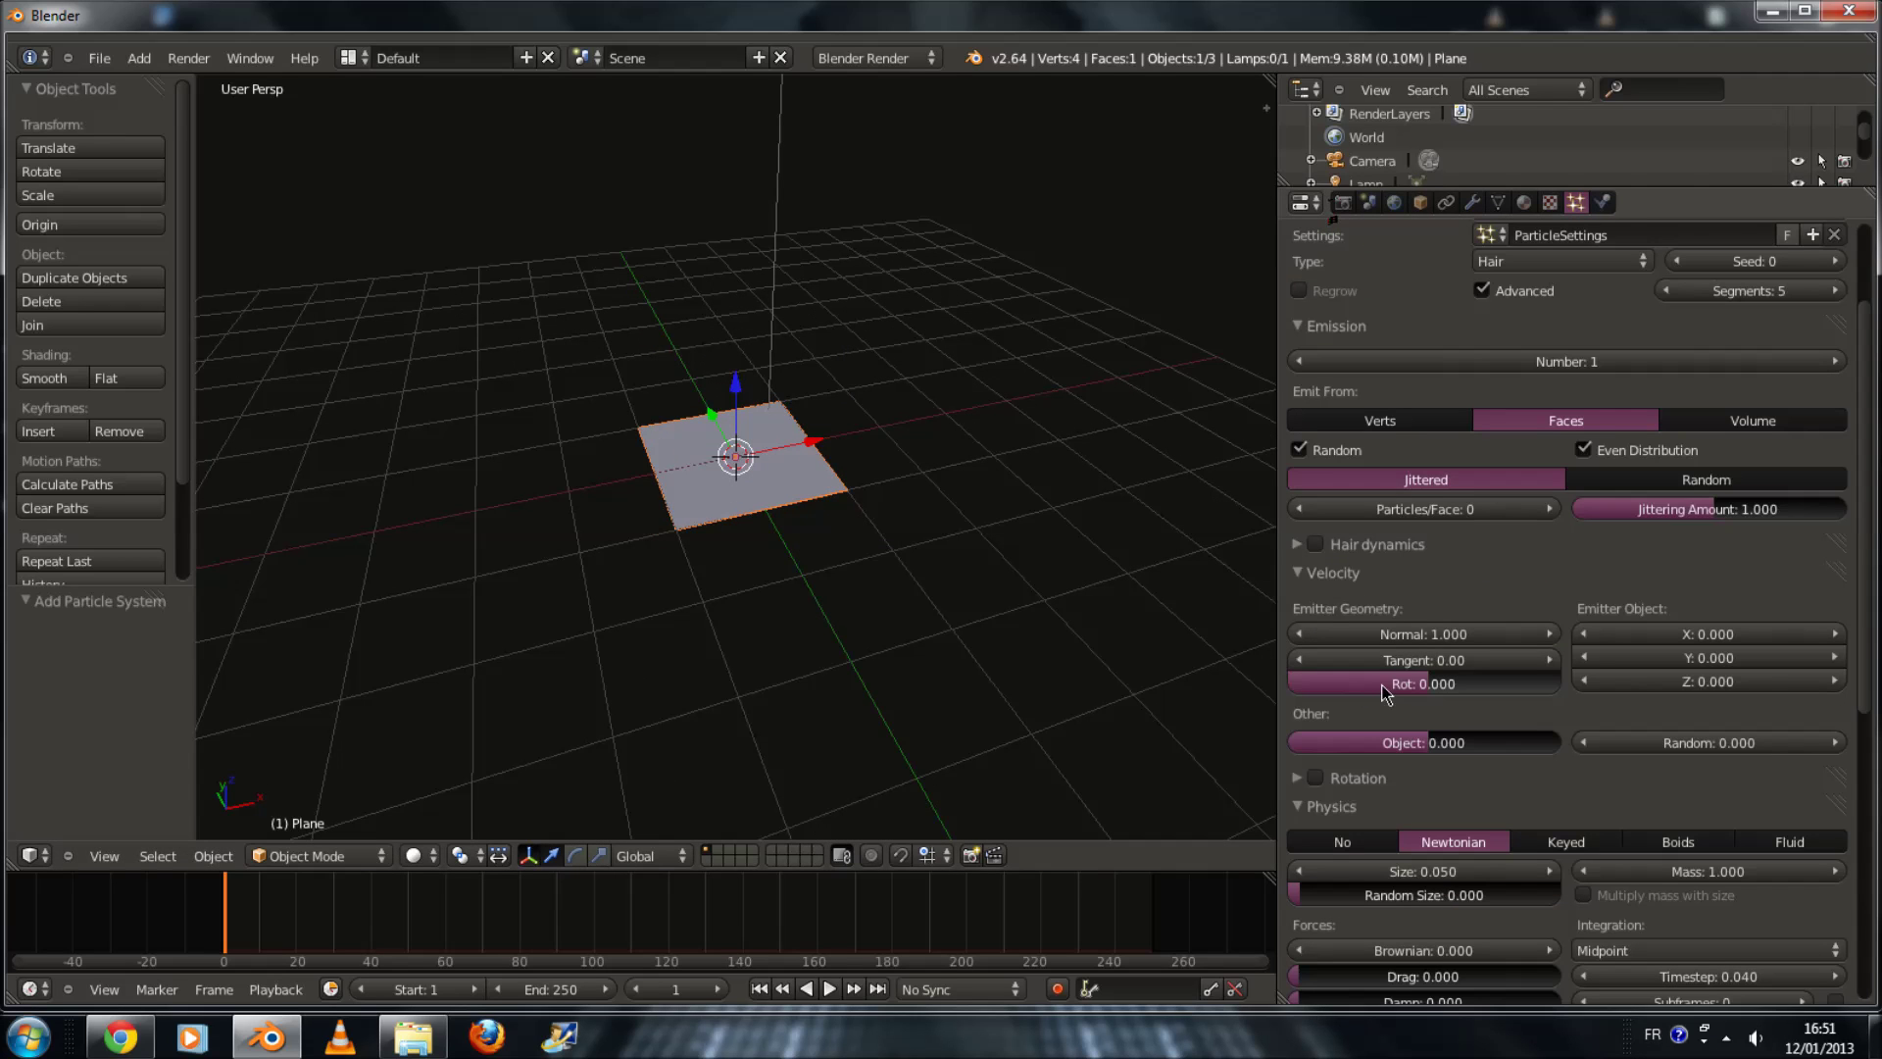
left_click(1407, 637)
type("3")
key("Return")
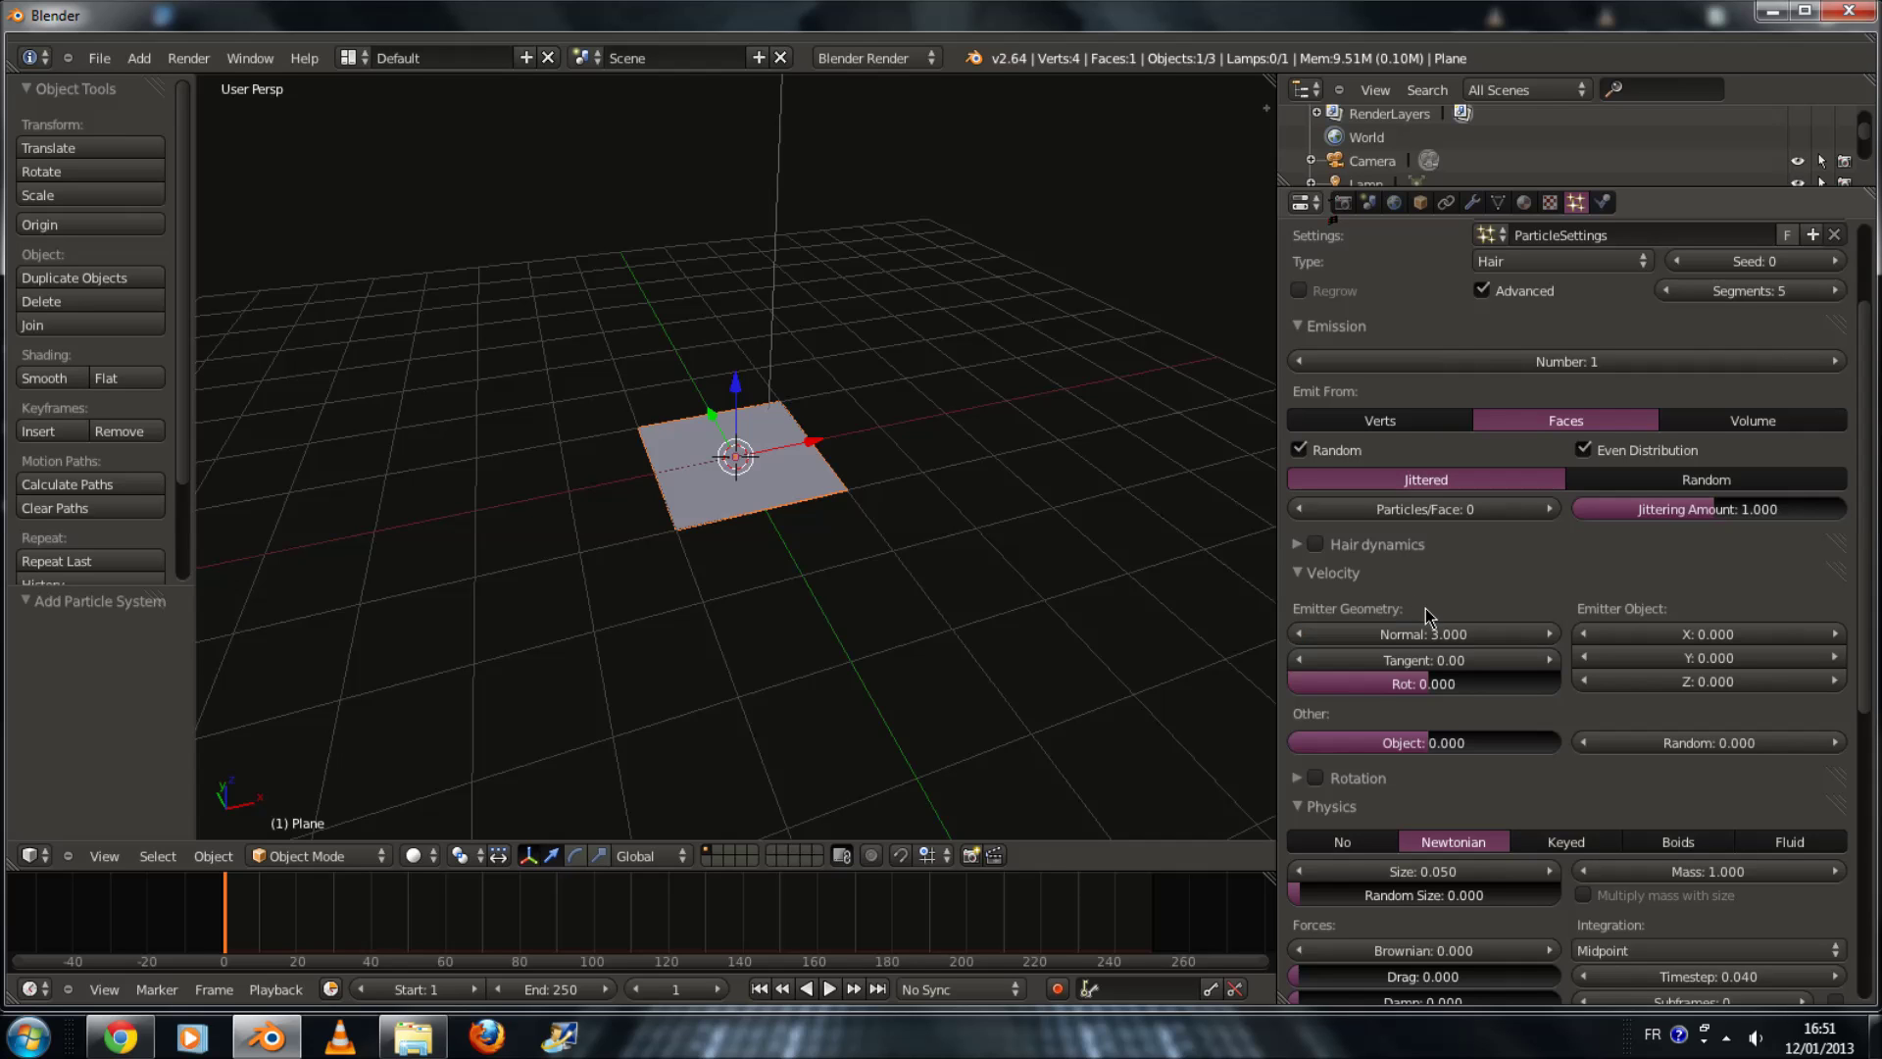
Step: Examine the full length of the single hair growing from the plane
scroll(1151, 582, "down", 6)
scroll(1120, 576, "down", 5)
scroll(1120, 575, "up", 3)
scroll(1120, 578, "up", 6, "shift")
scroll(1119, 580, "up", 2)
scroll(1119, 580, "down", 2, "ctrl")
scroll(1124, 589, "down", 1, "ctrl")
scroll(1123, 588, "down", 4, "shift")
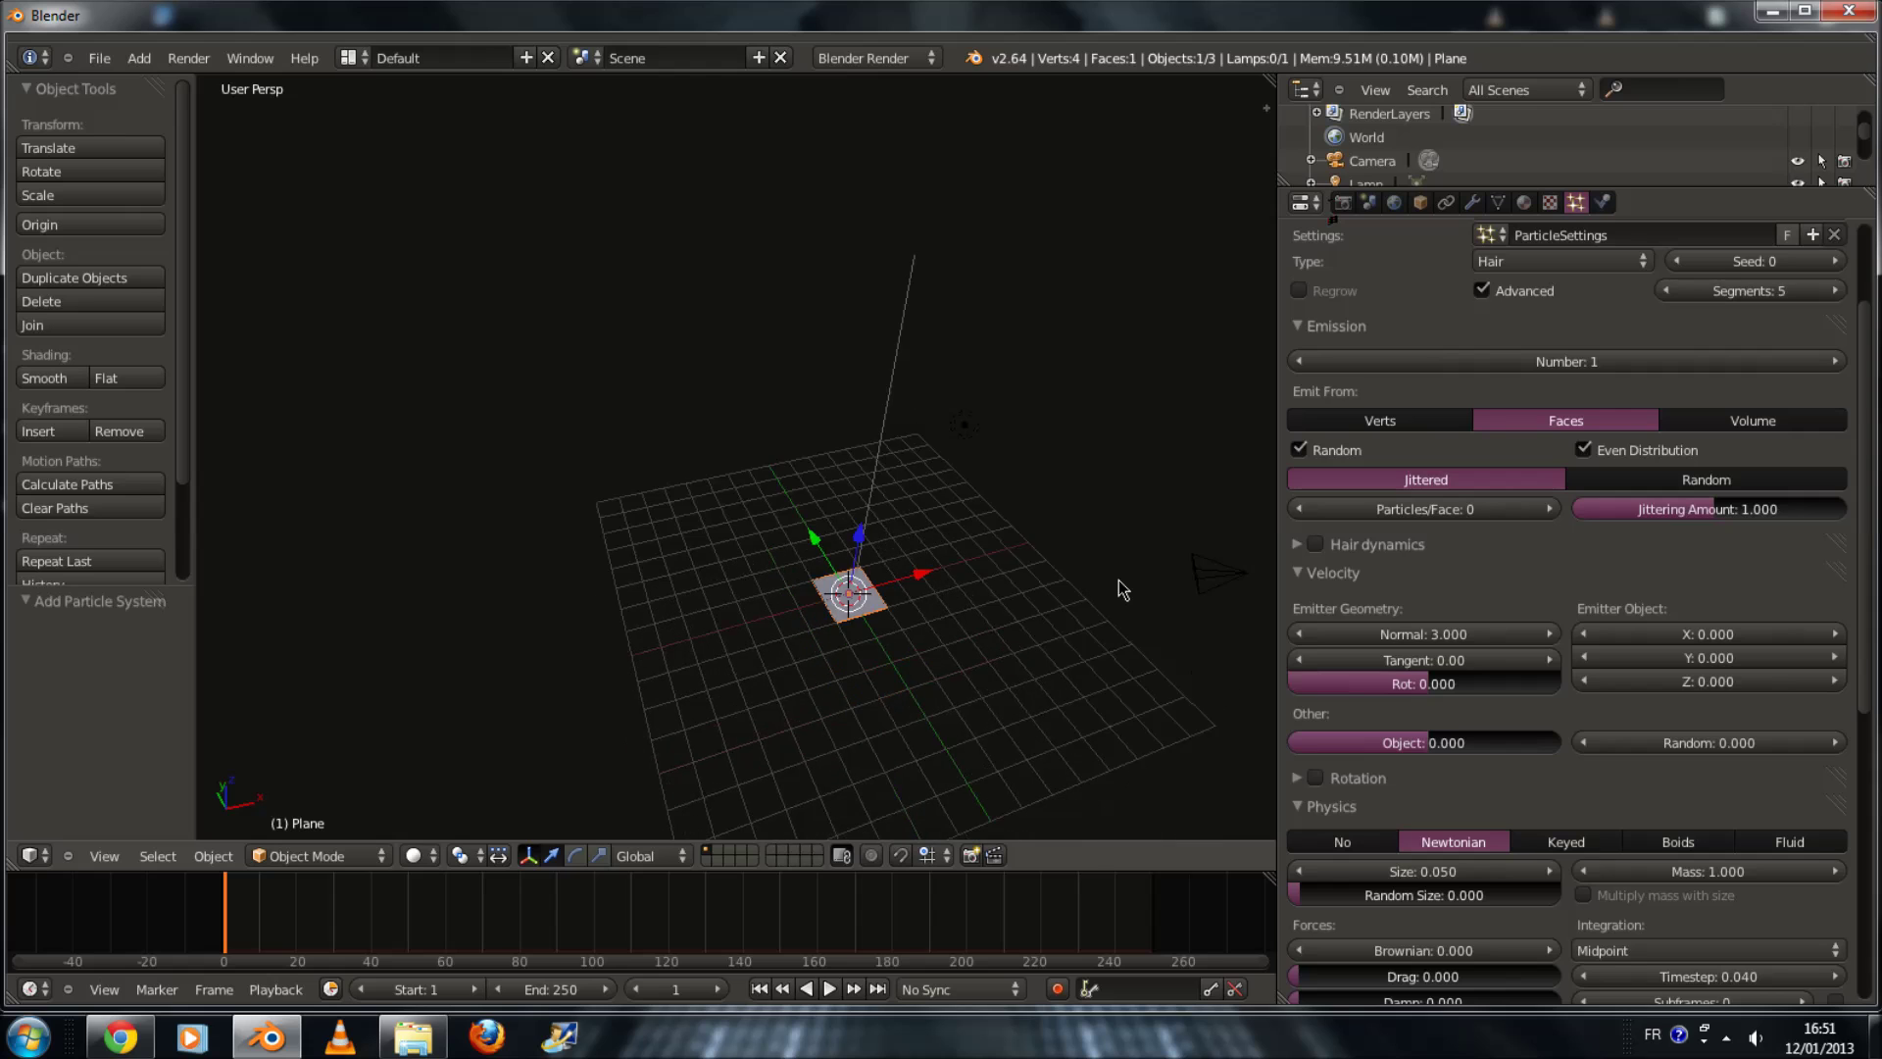
scroll(1123, 589, "up", 4, "ctrl")
scroll(1130, 591, "down", 1, "shift")
scroll(1130, 591, "up", 2, "ctrl")
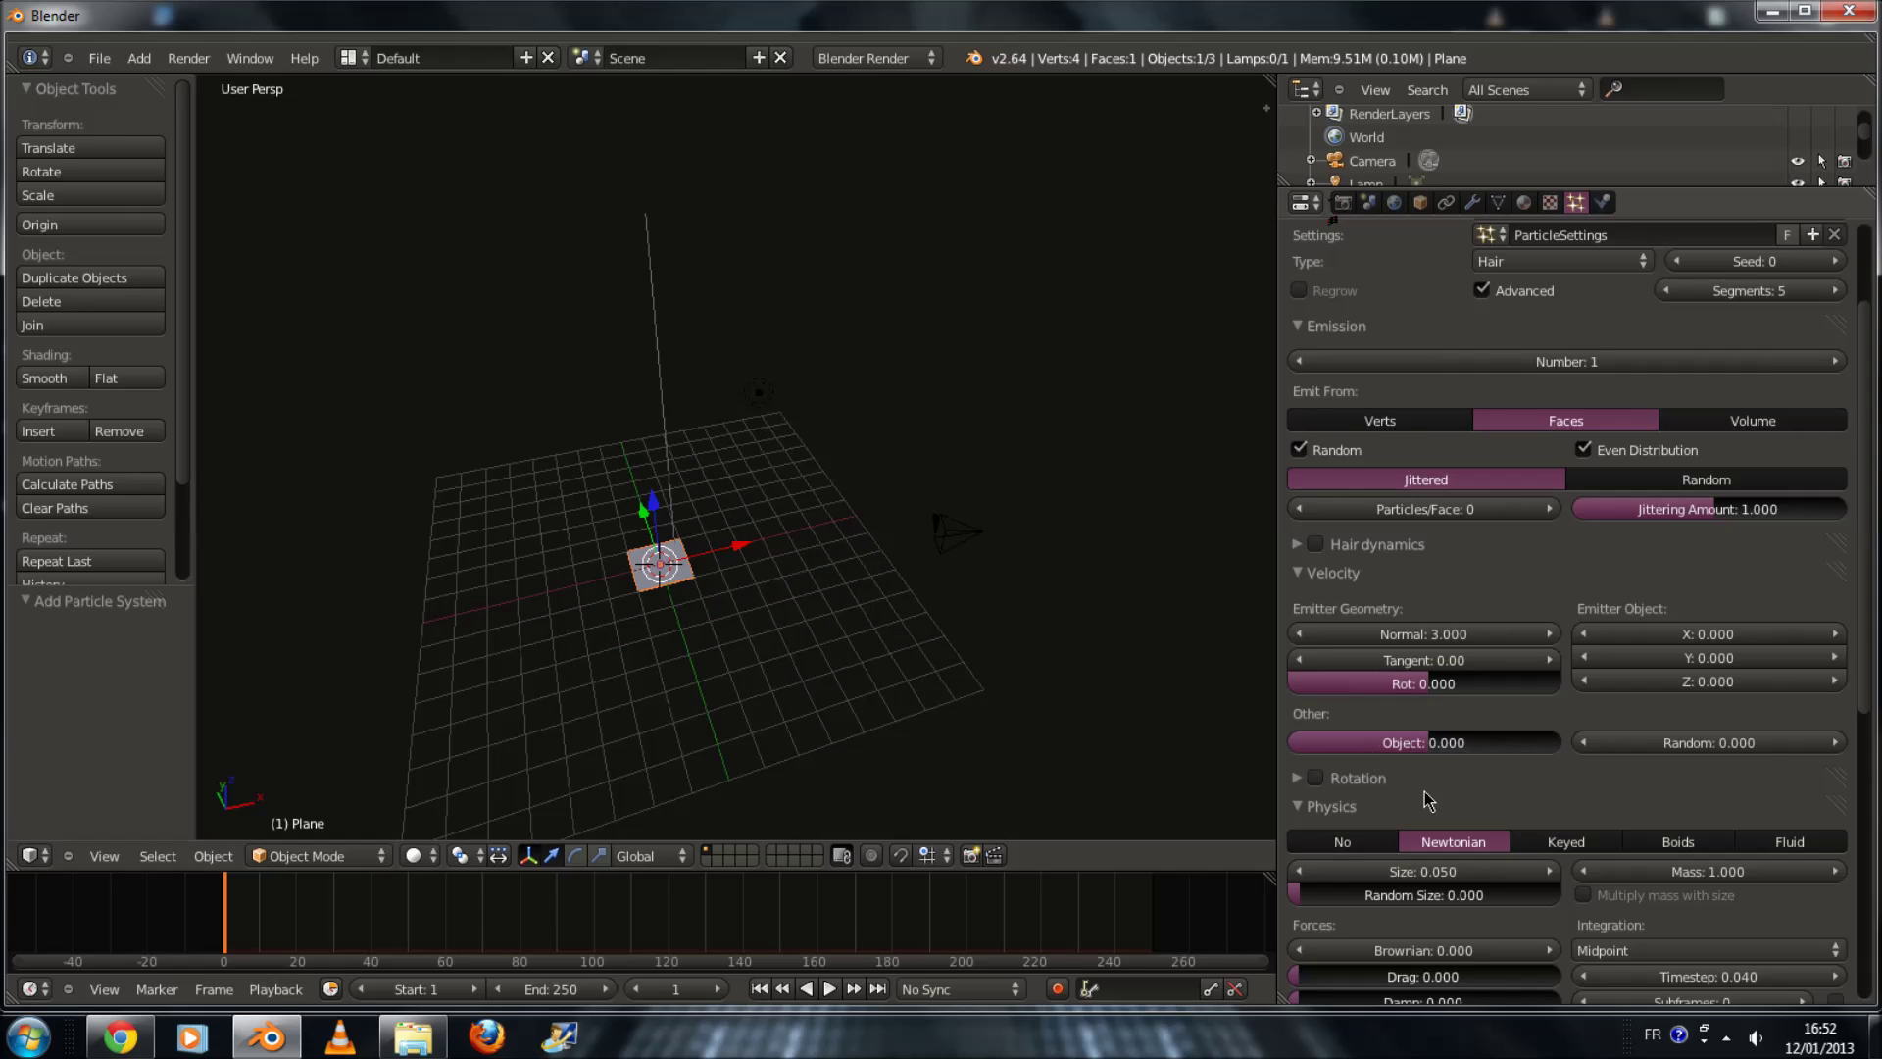
Step: Collapse the velocity and physics settings, then turn off emitter rendering and enable strand rendering for the hair
scroll(1378, 779, "down", 2)
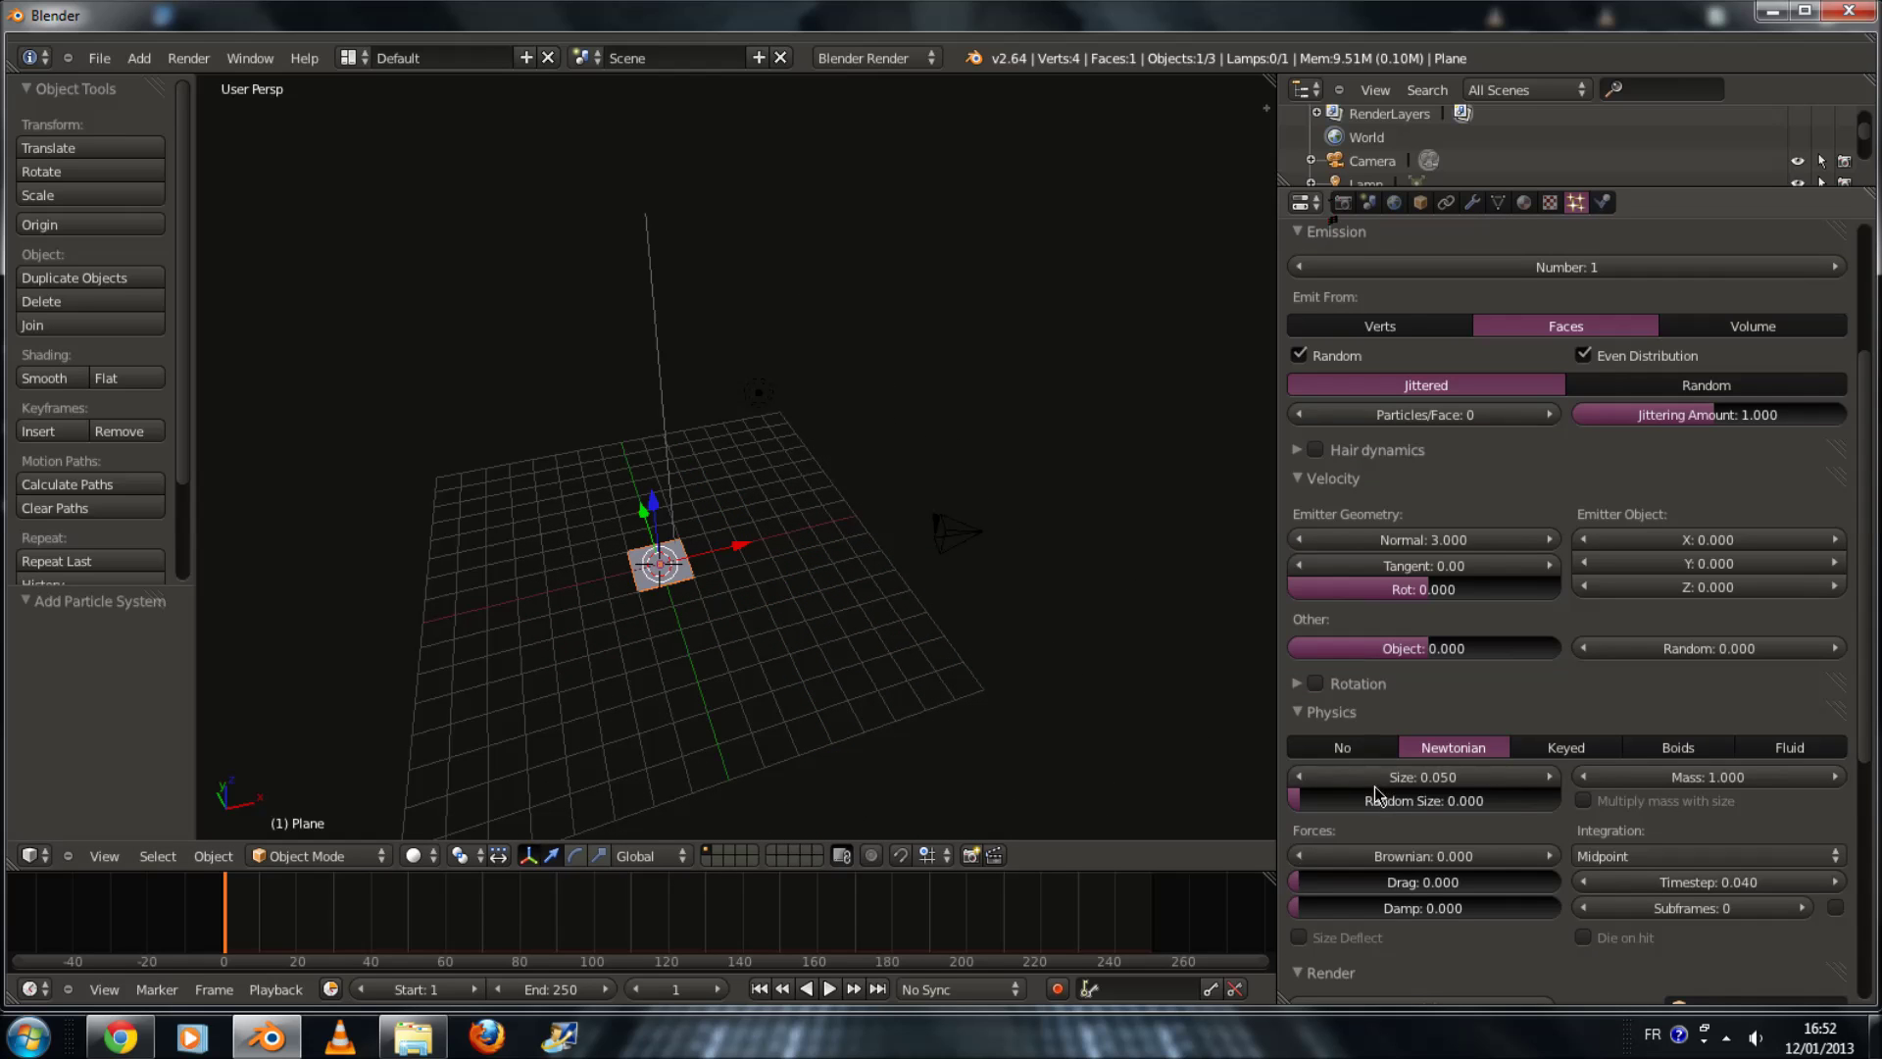
left_click(1365, 483)
left_click(1386, 537)
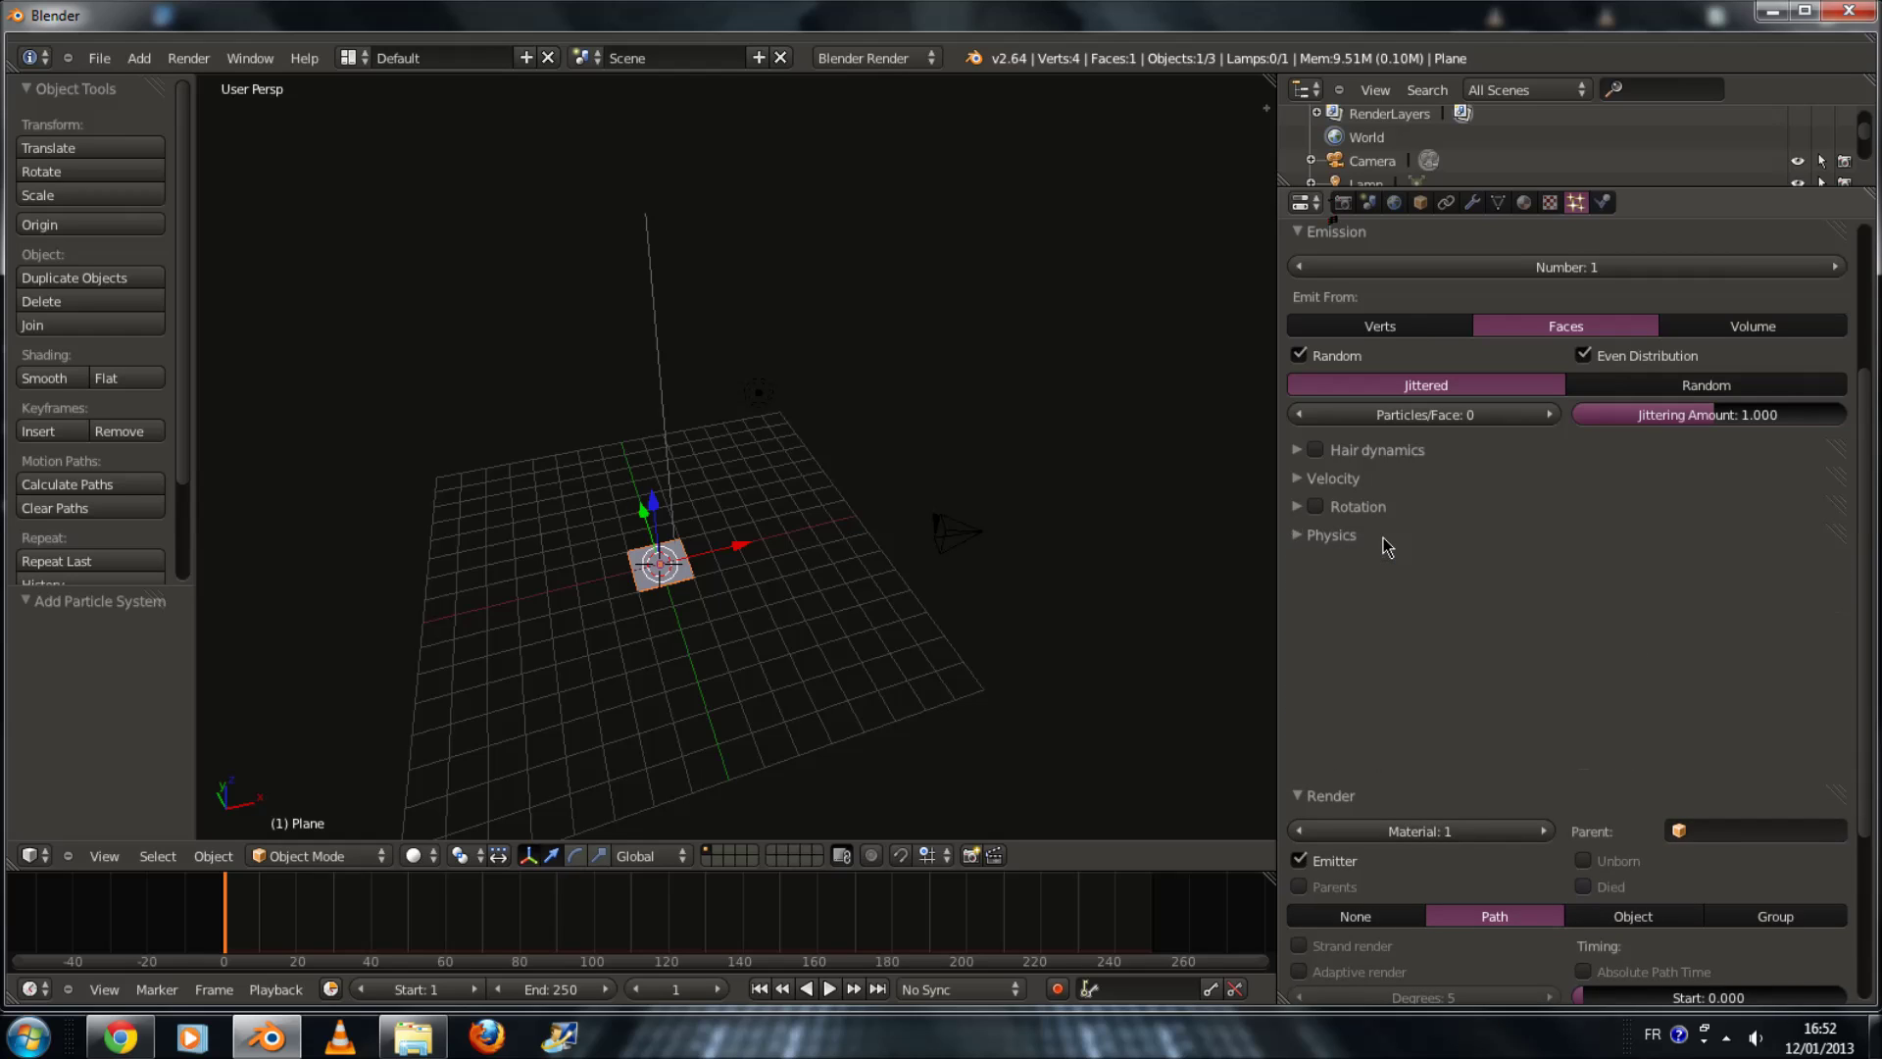
left_click(1299, 627)
left_click(1300, 714)
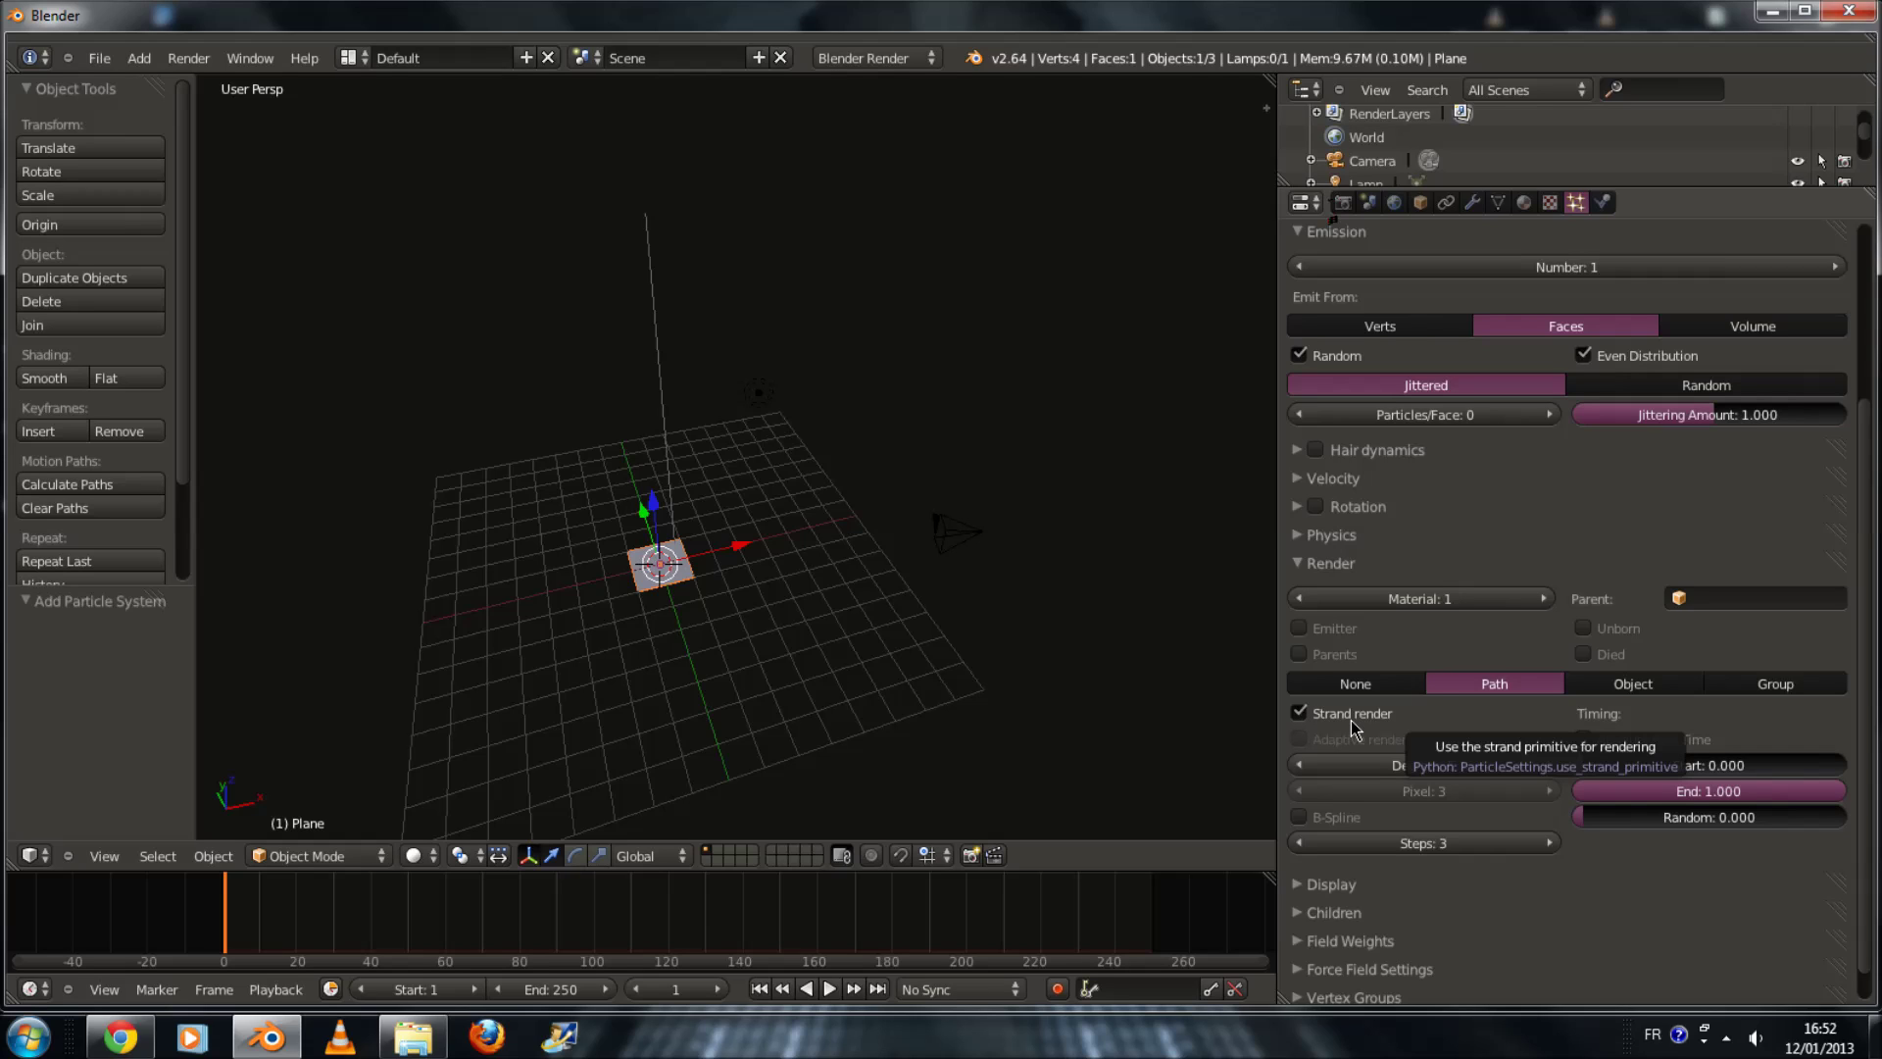
Step: Enable B-Spline interpolation for the hair path and set its render steps to 9
scroll(1351, 726, "down", 1)
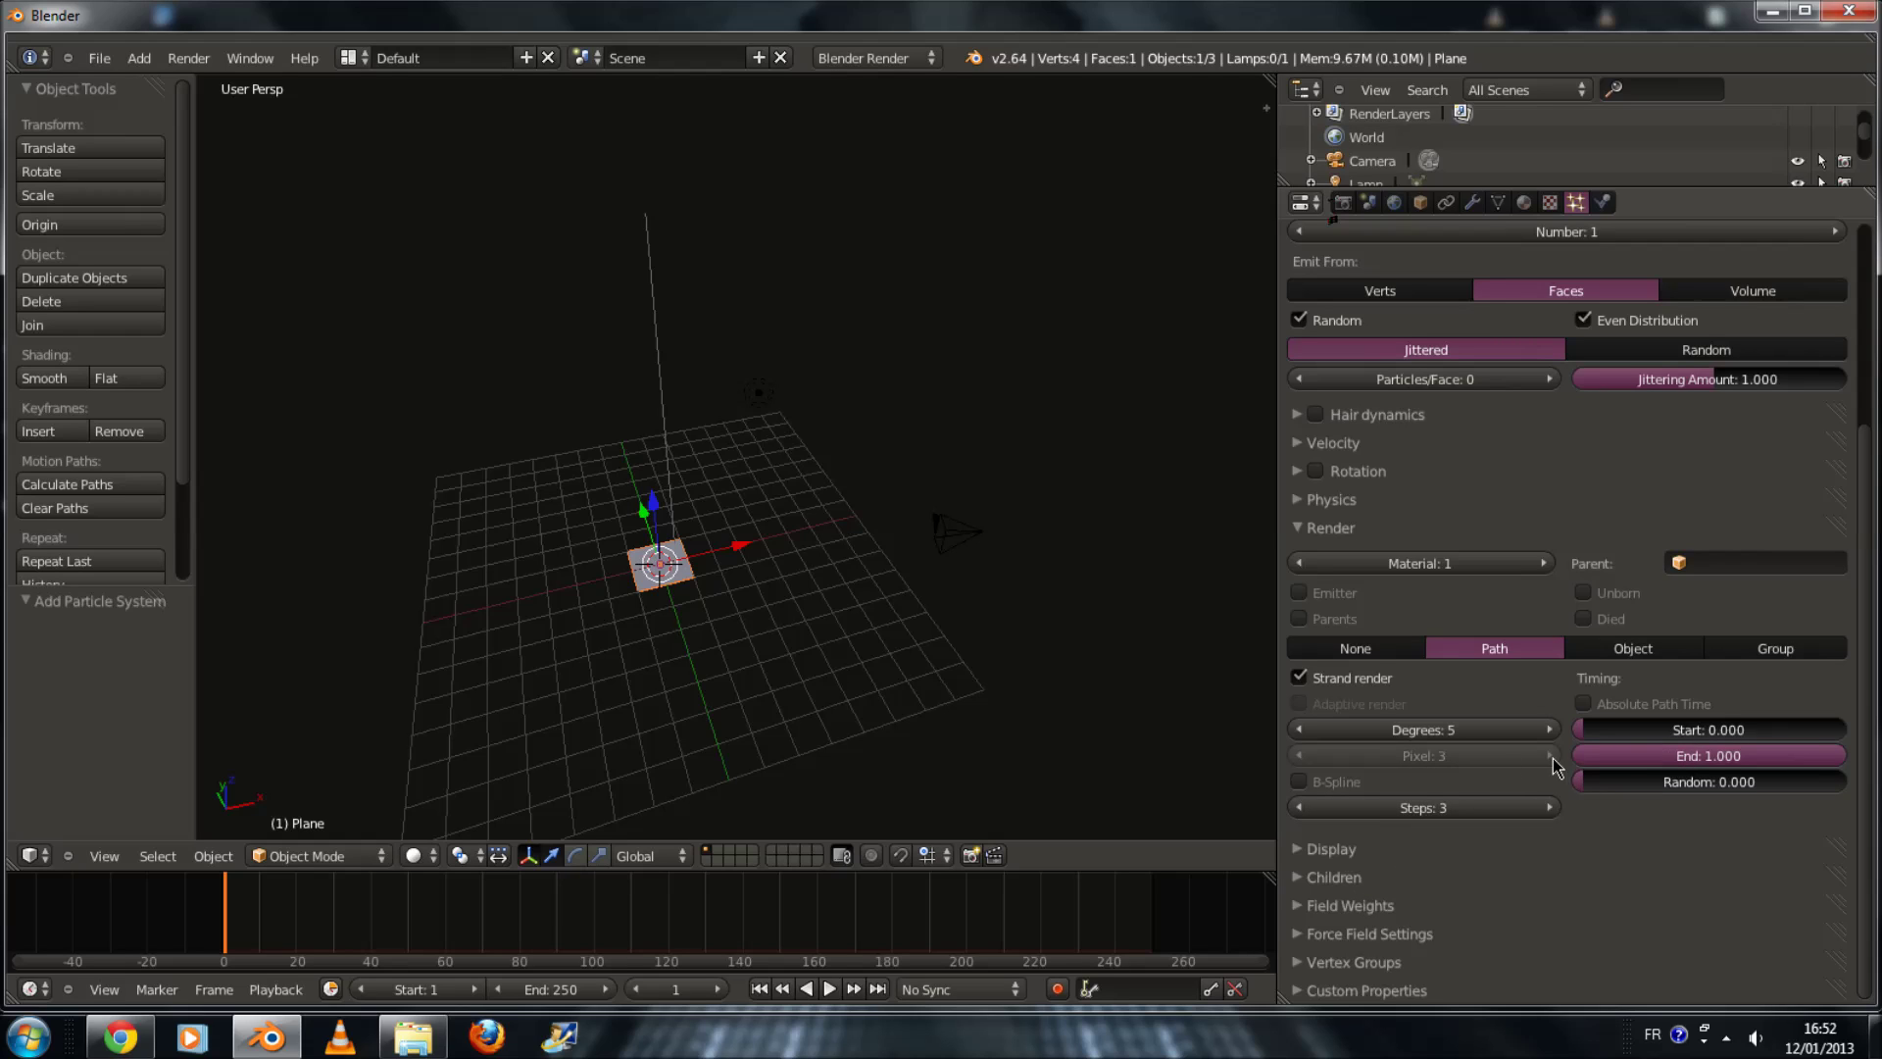
left_click(1300, 782)
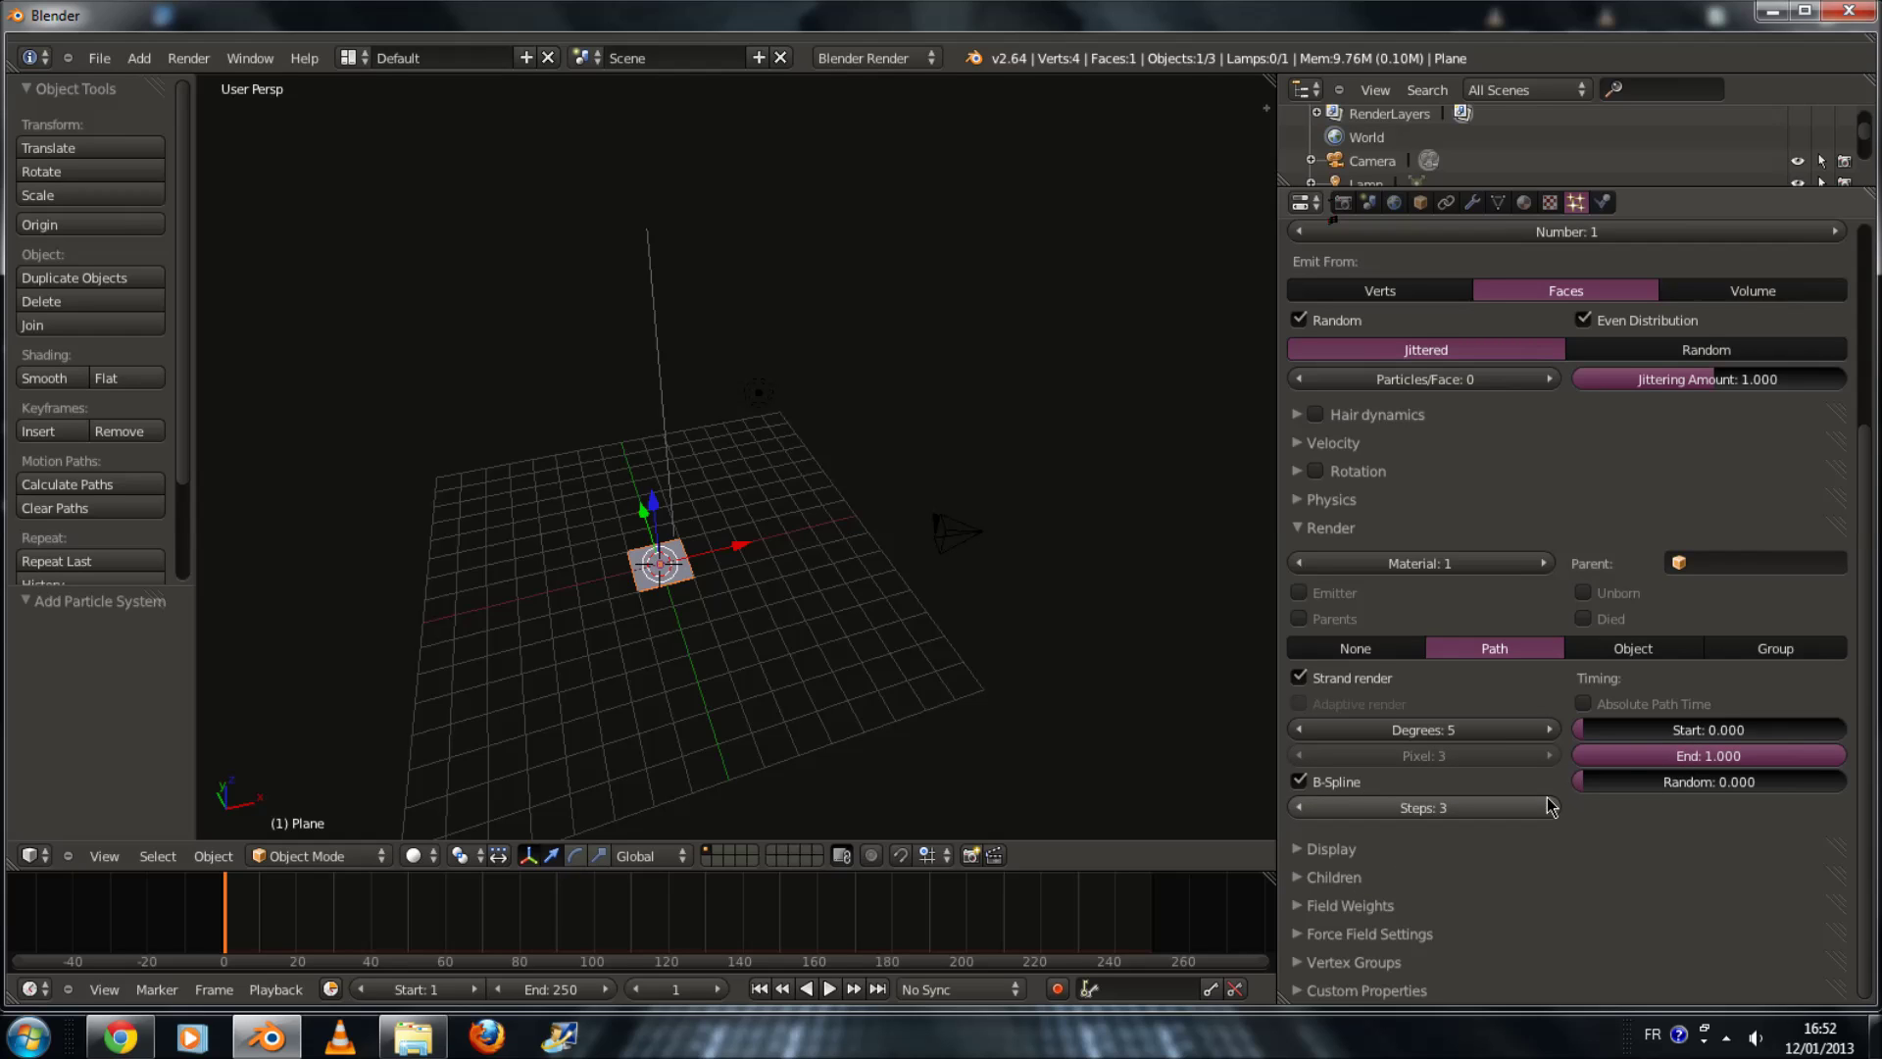
left_click(1547, 806)
left_click(1547, 806)
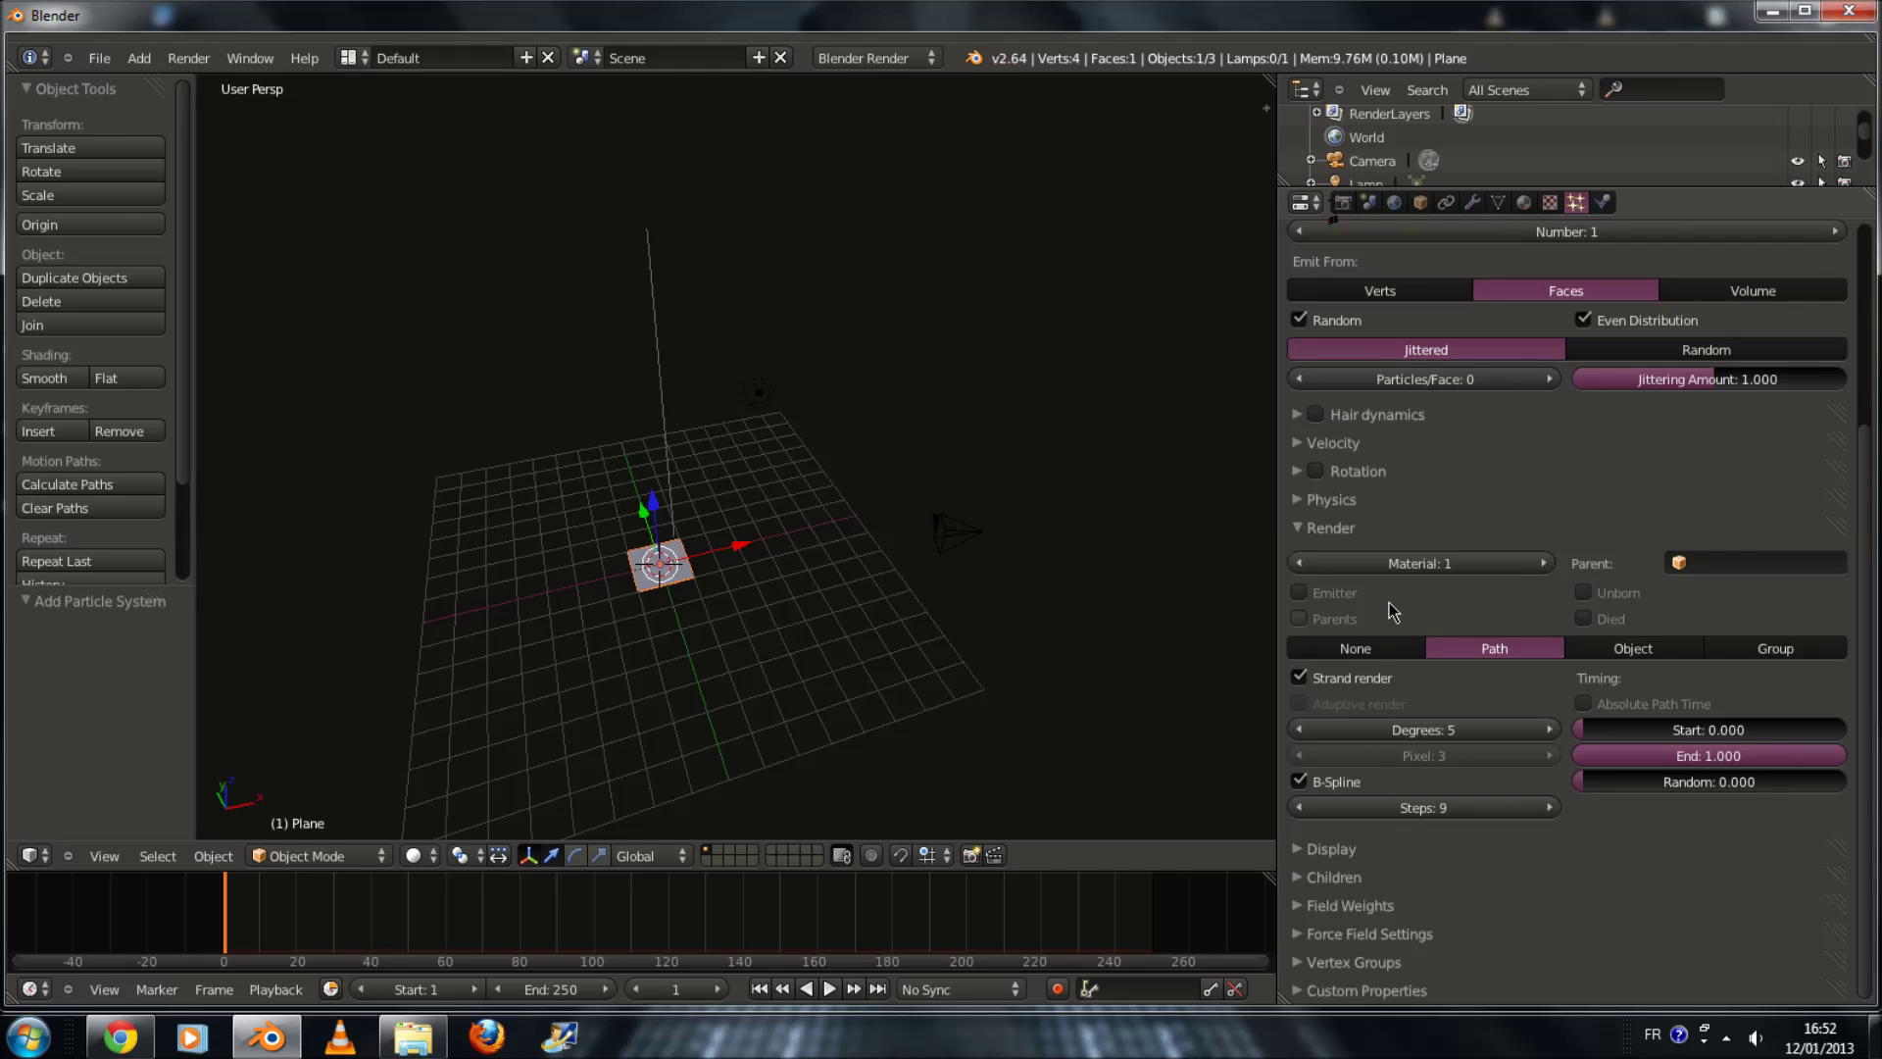
Step: Collapse the render settings and set the hair's display steps to 7
left_click(1362, 532)
left_click(1368, 560)
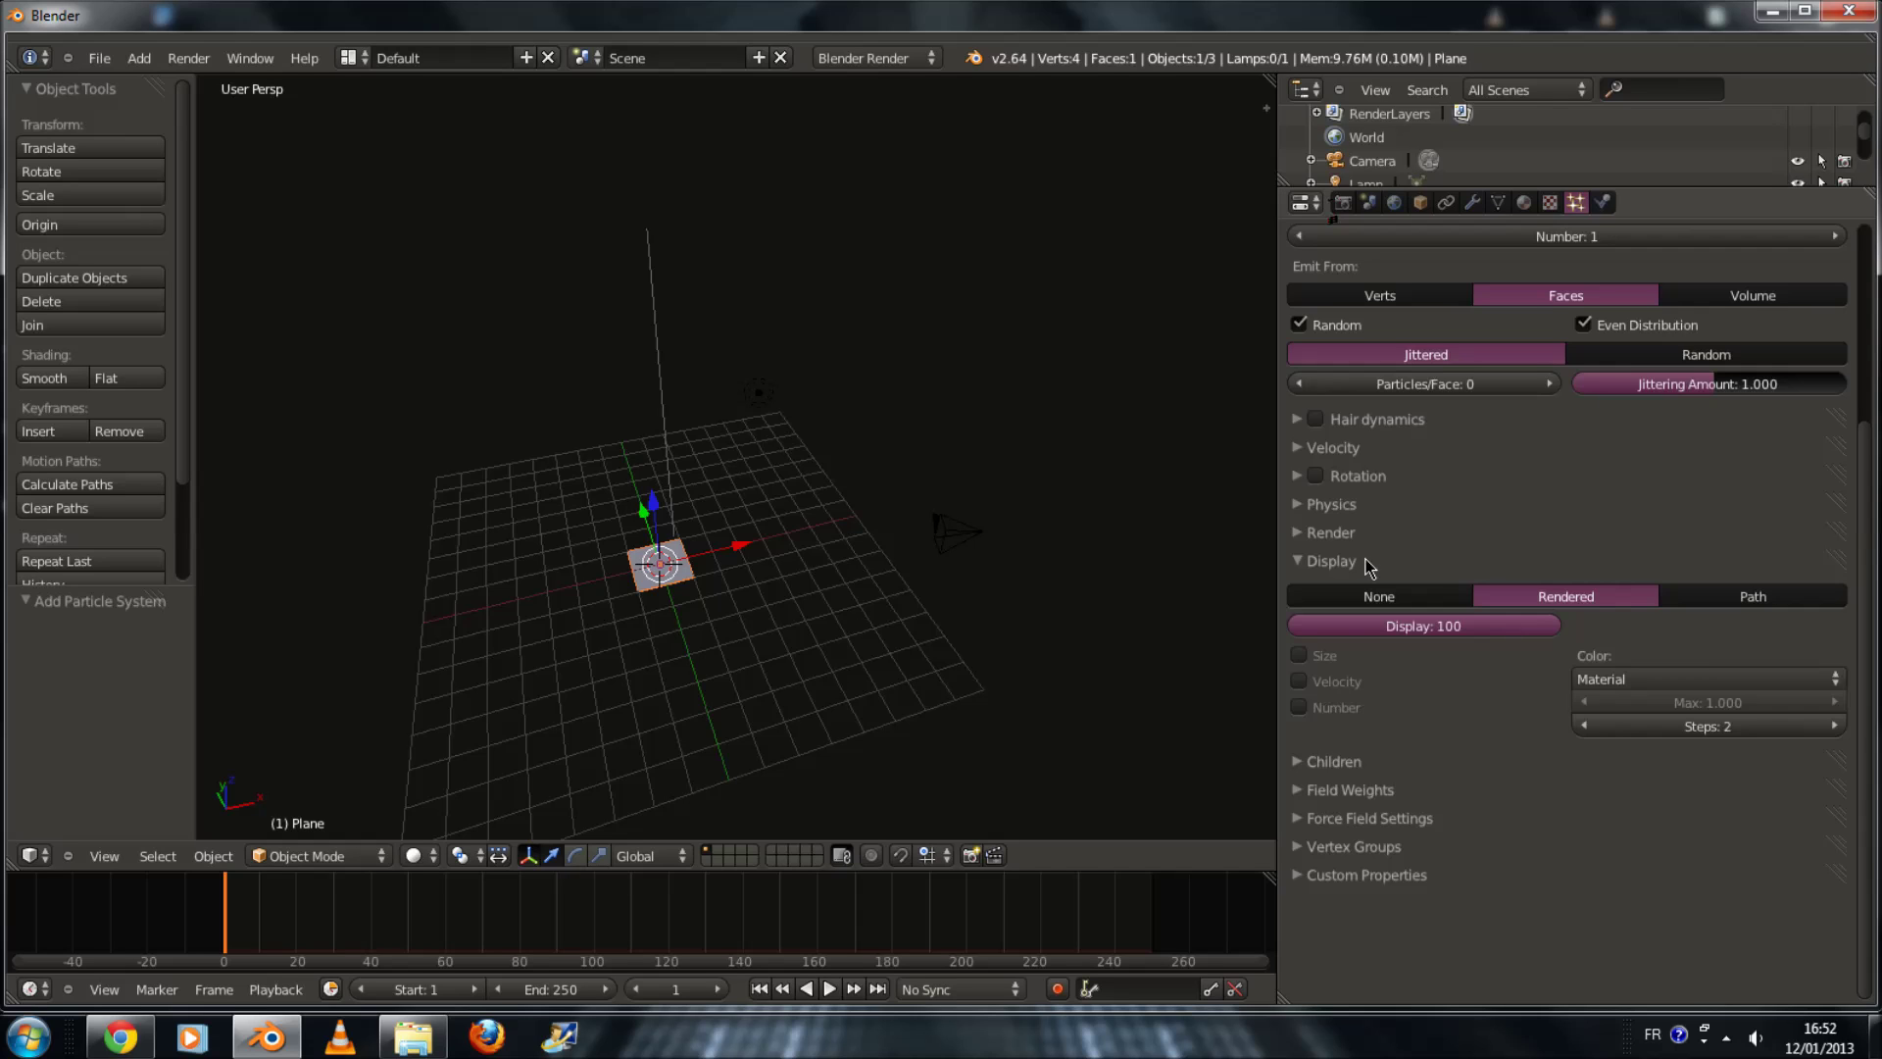
left_click(1368, 564)
left_click(1365, 599)
left_click(1363, 596)
left_click(1366, 578)
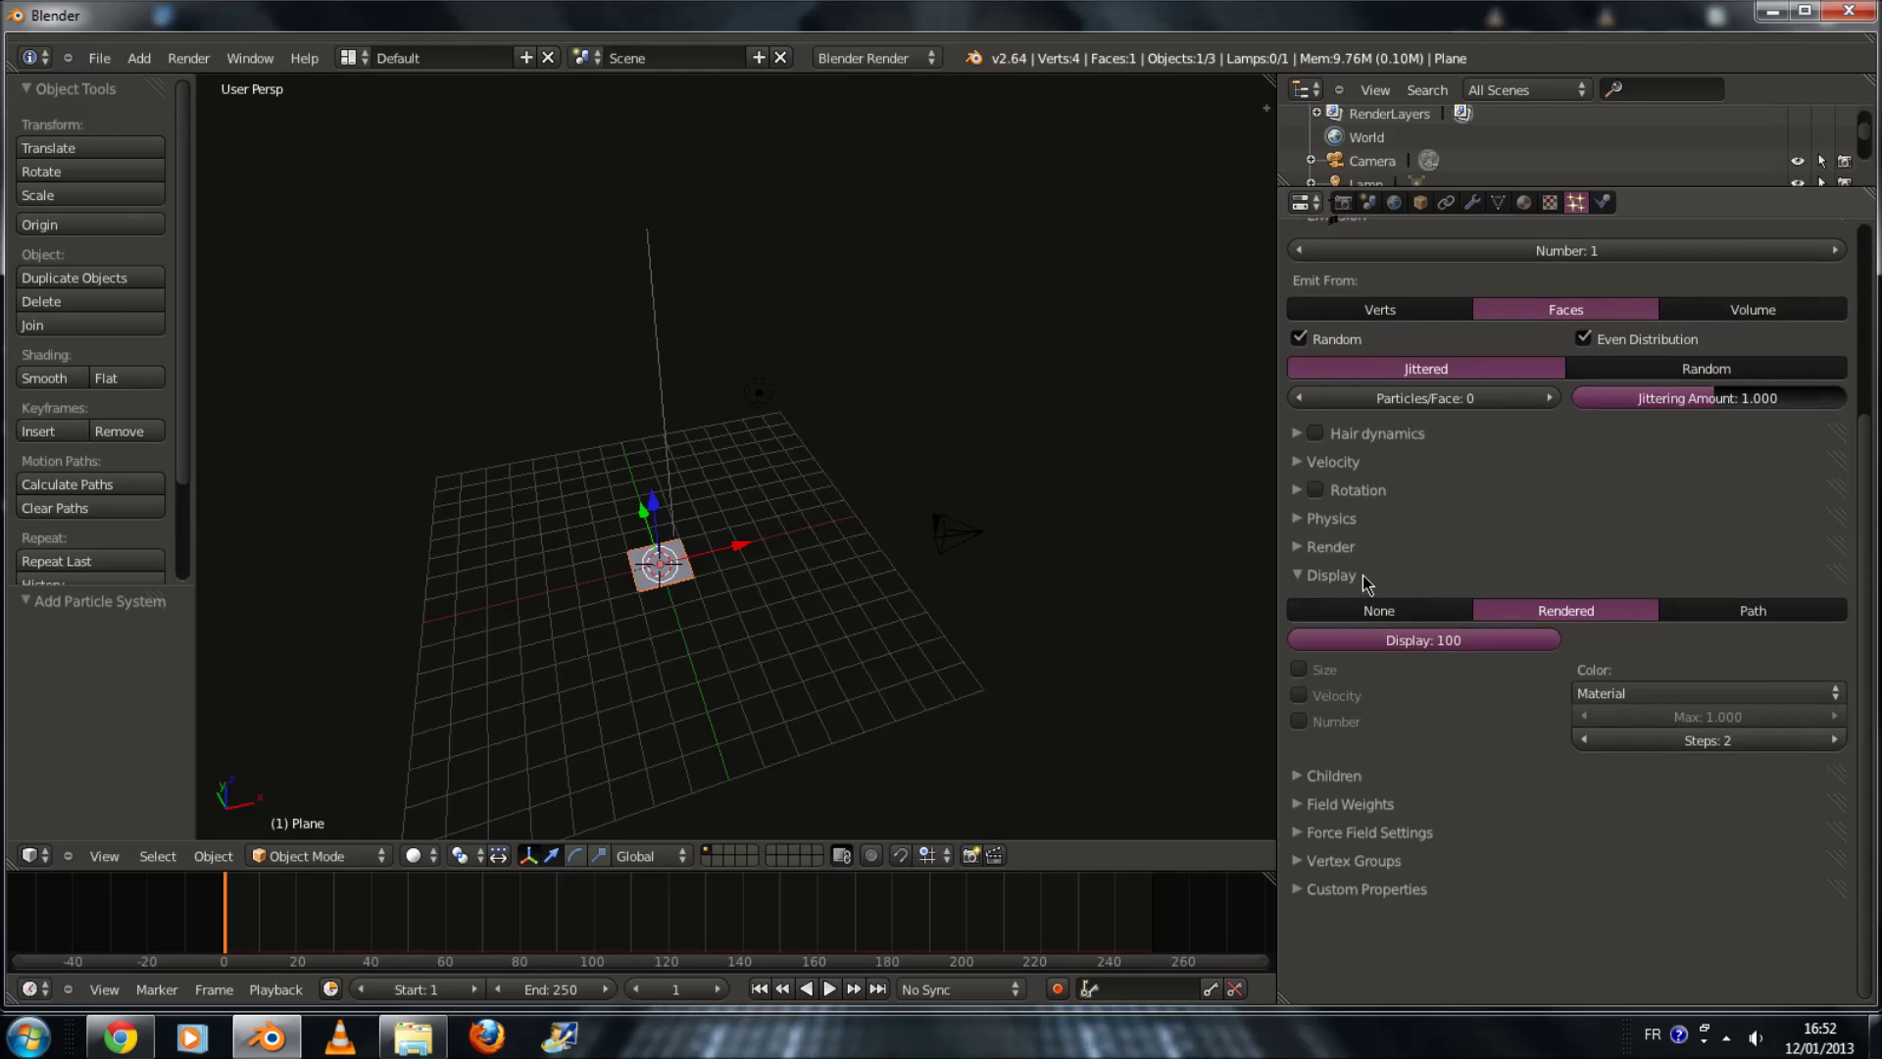
left_click(1834, 747)
left_click(1833, 747)
left_click(1833, 748)
left_click(1834, 750)
left_click(1833, 751)
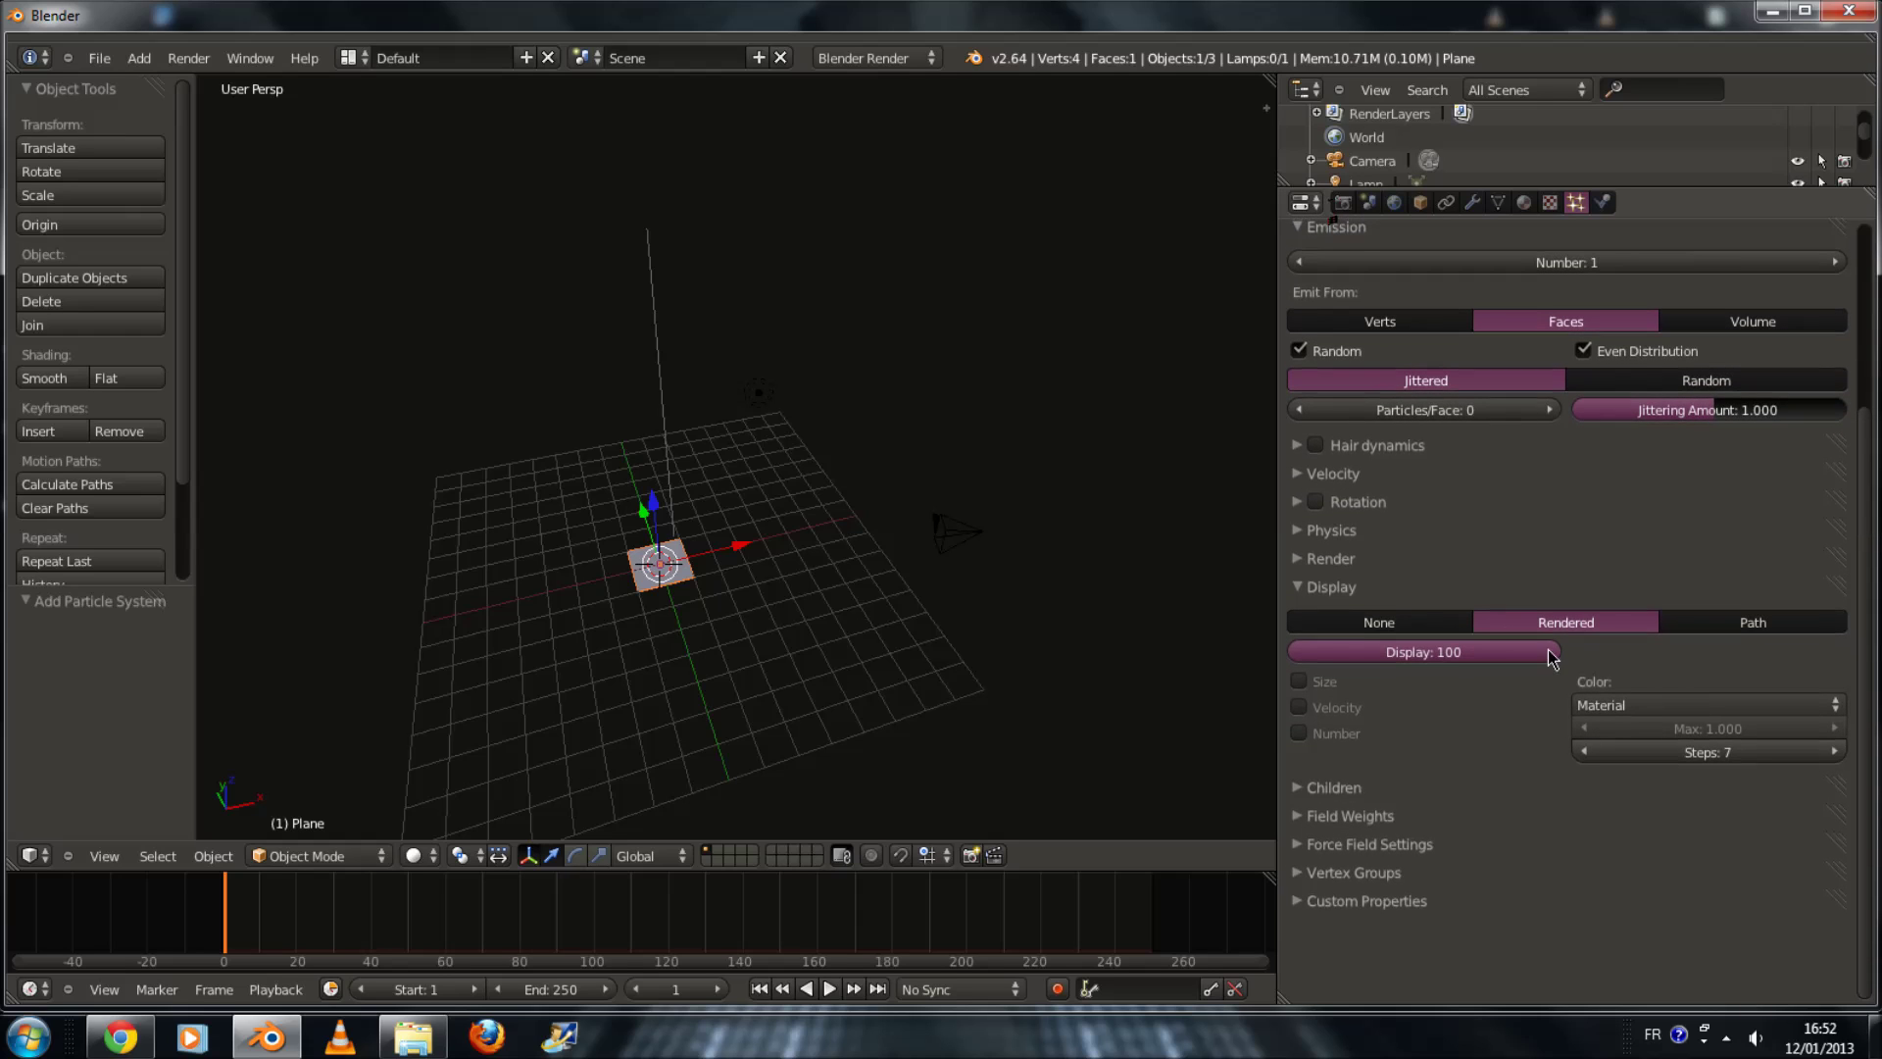
Step: Collapse the display settings and give the hair Simple children
left_click(1316, 600)
left_click(1326, 634)
left_click(1327, 634)
left_click(1327, 634)
left_click(1513, 679)
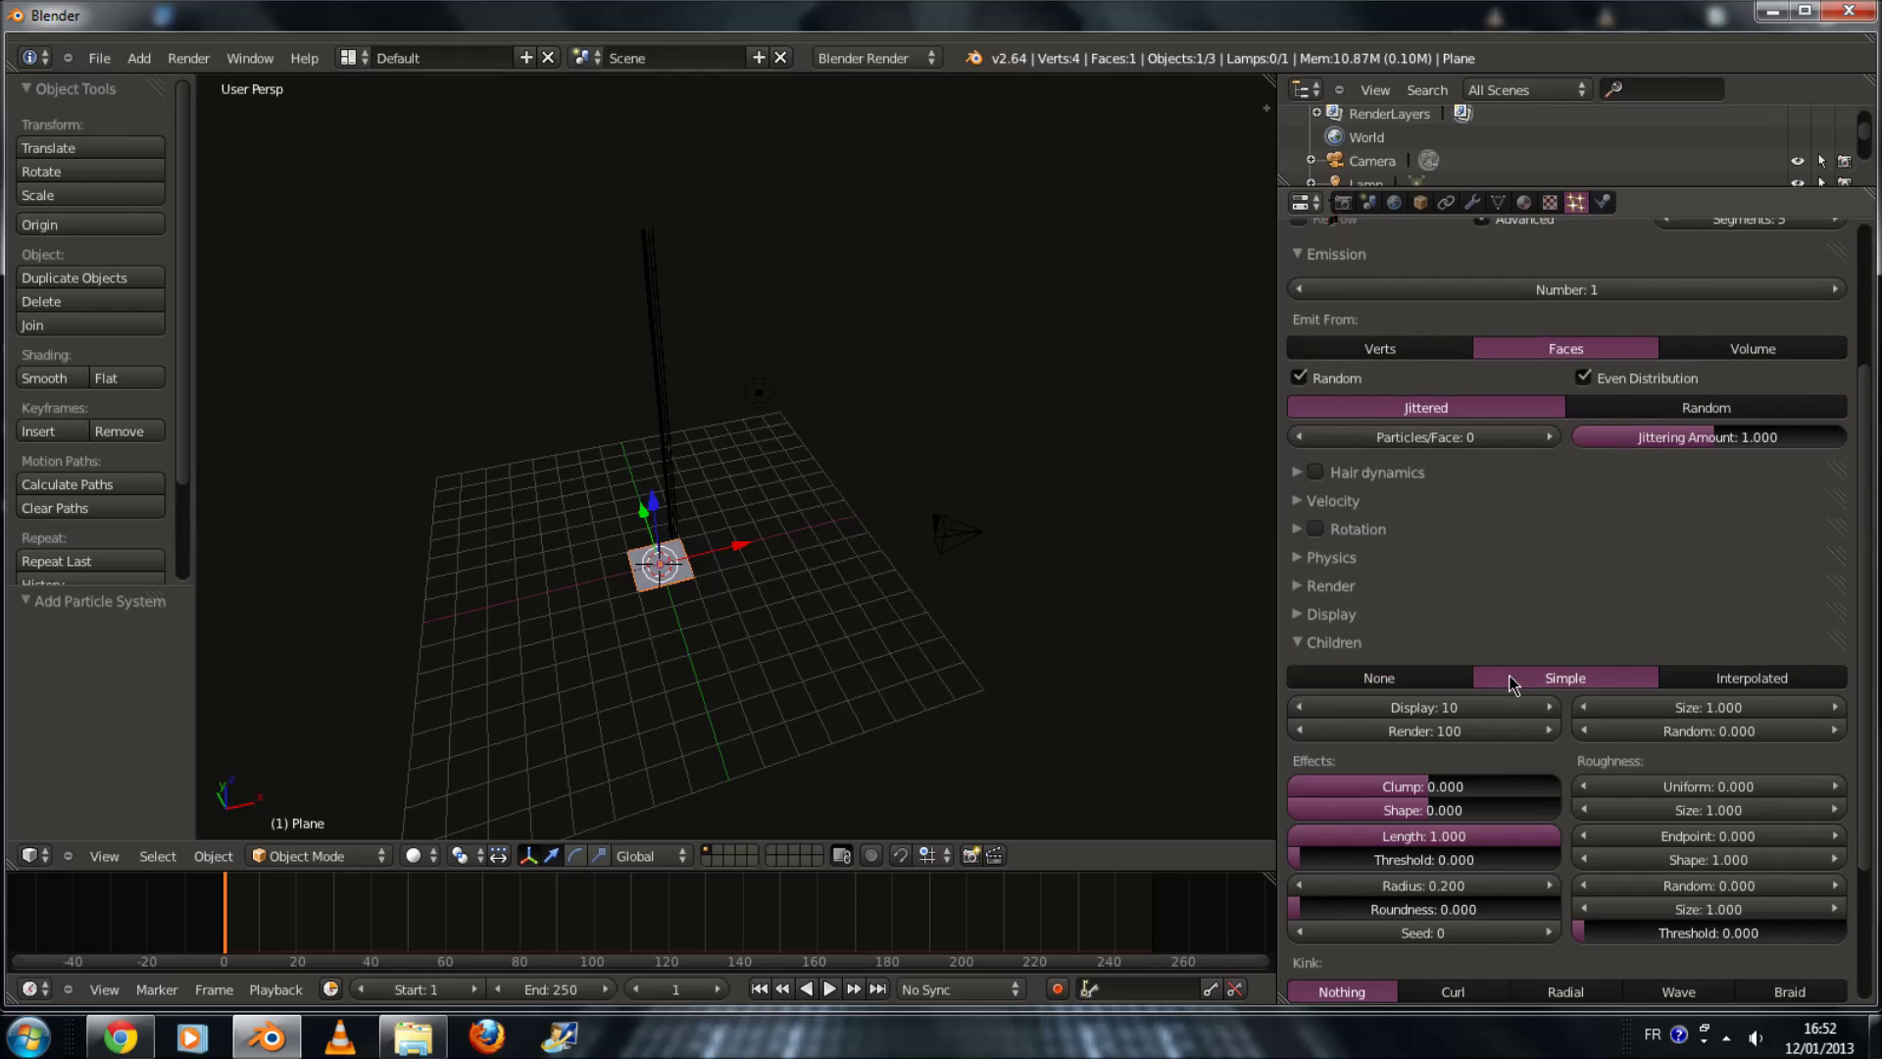
Step: Set the number of child hairs to 500 for rendering and 100 for display
scroll(1514, 683, "down", 2)
left_click(1421, 636)
key("BackSpace")
type("5")
type("00")
key("Return")
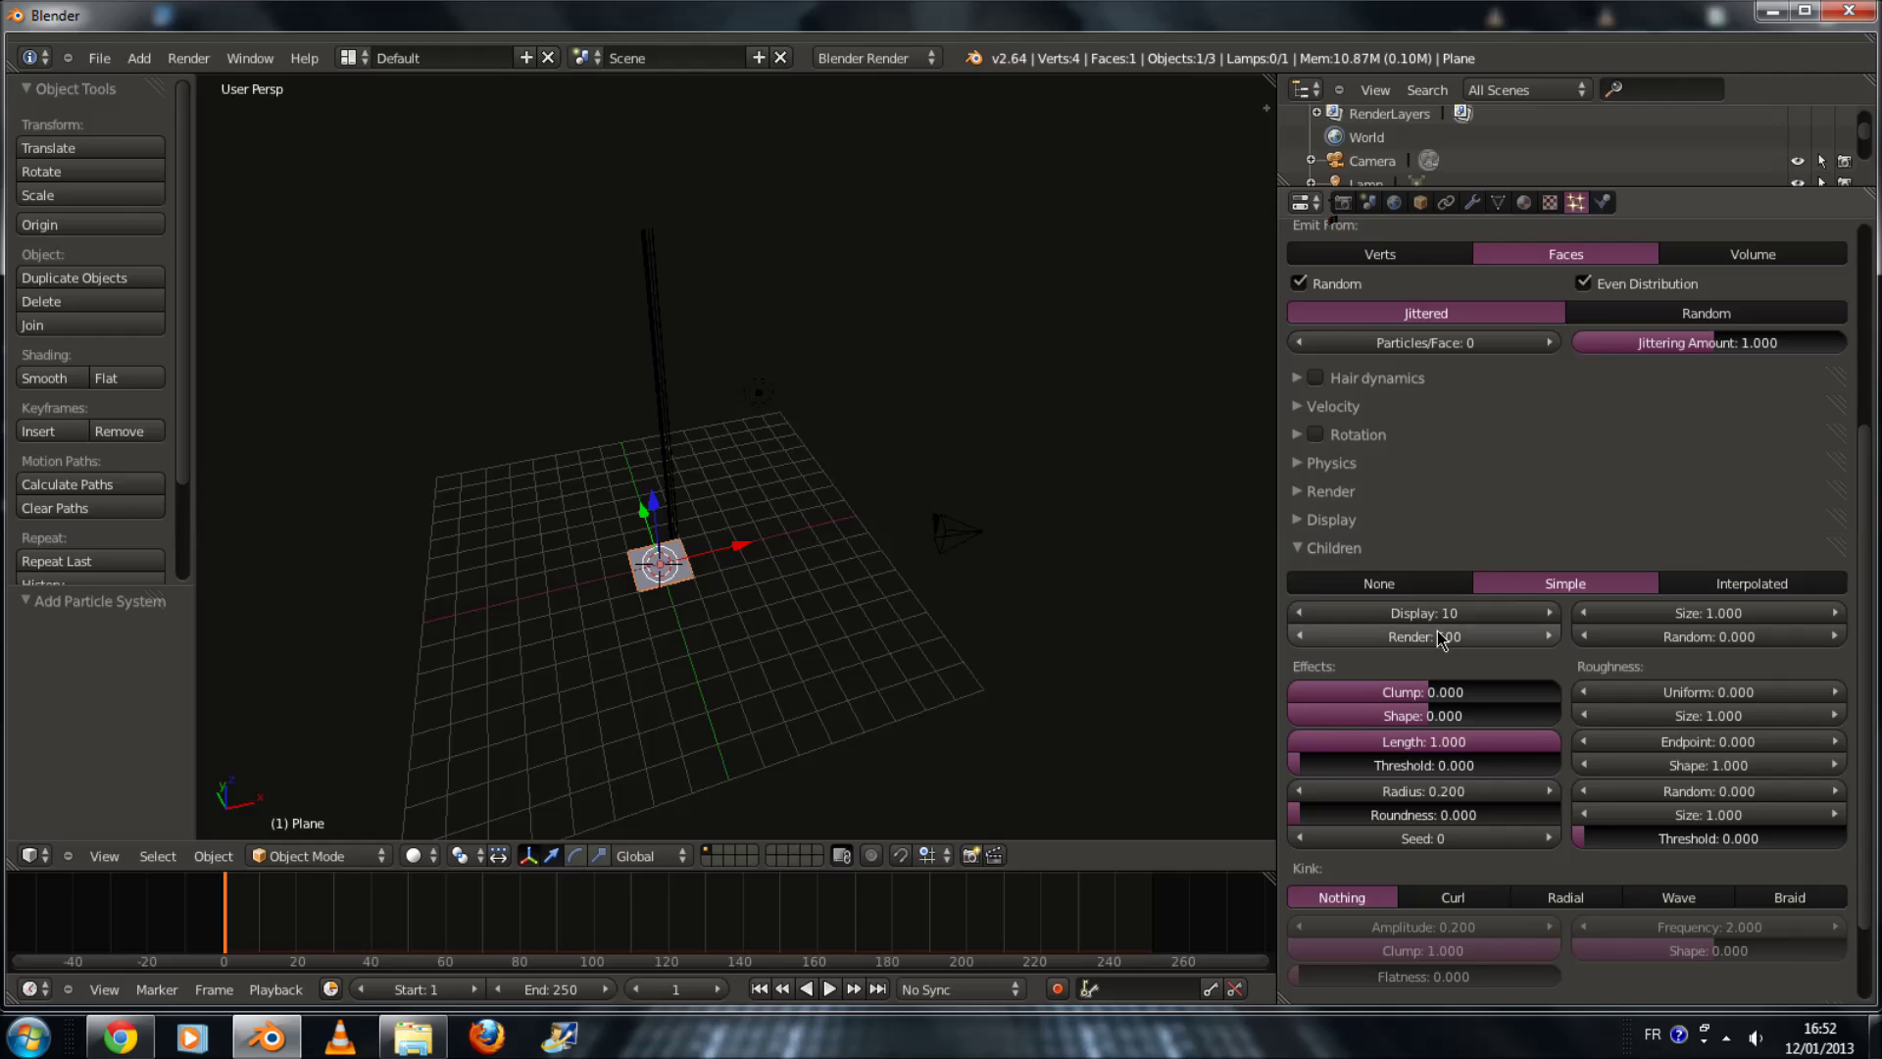
left_click(1427, 613)
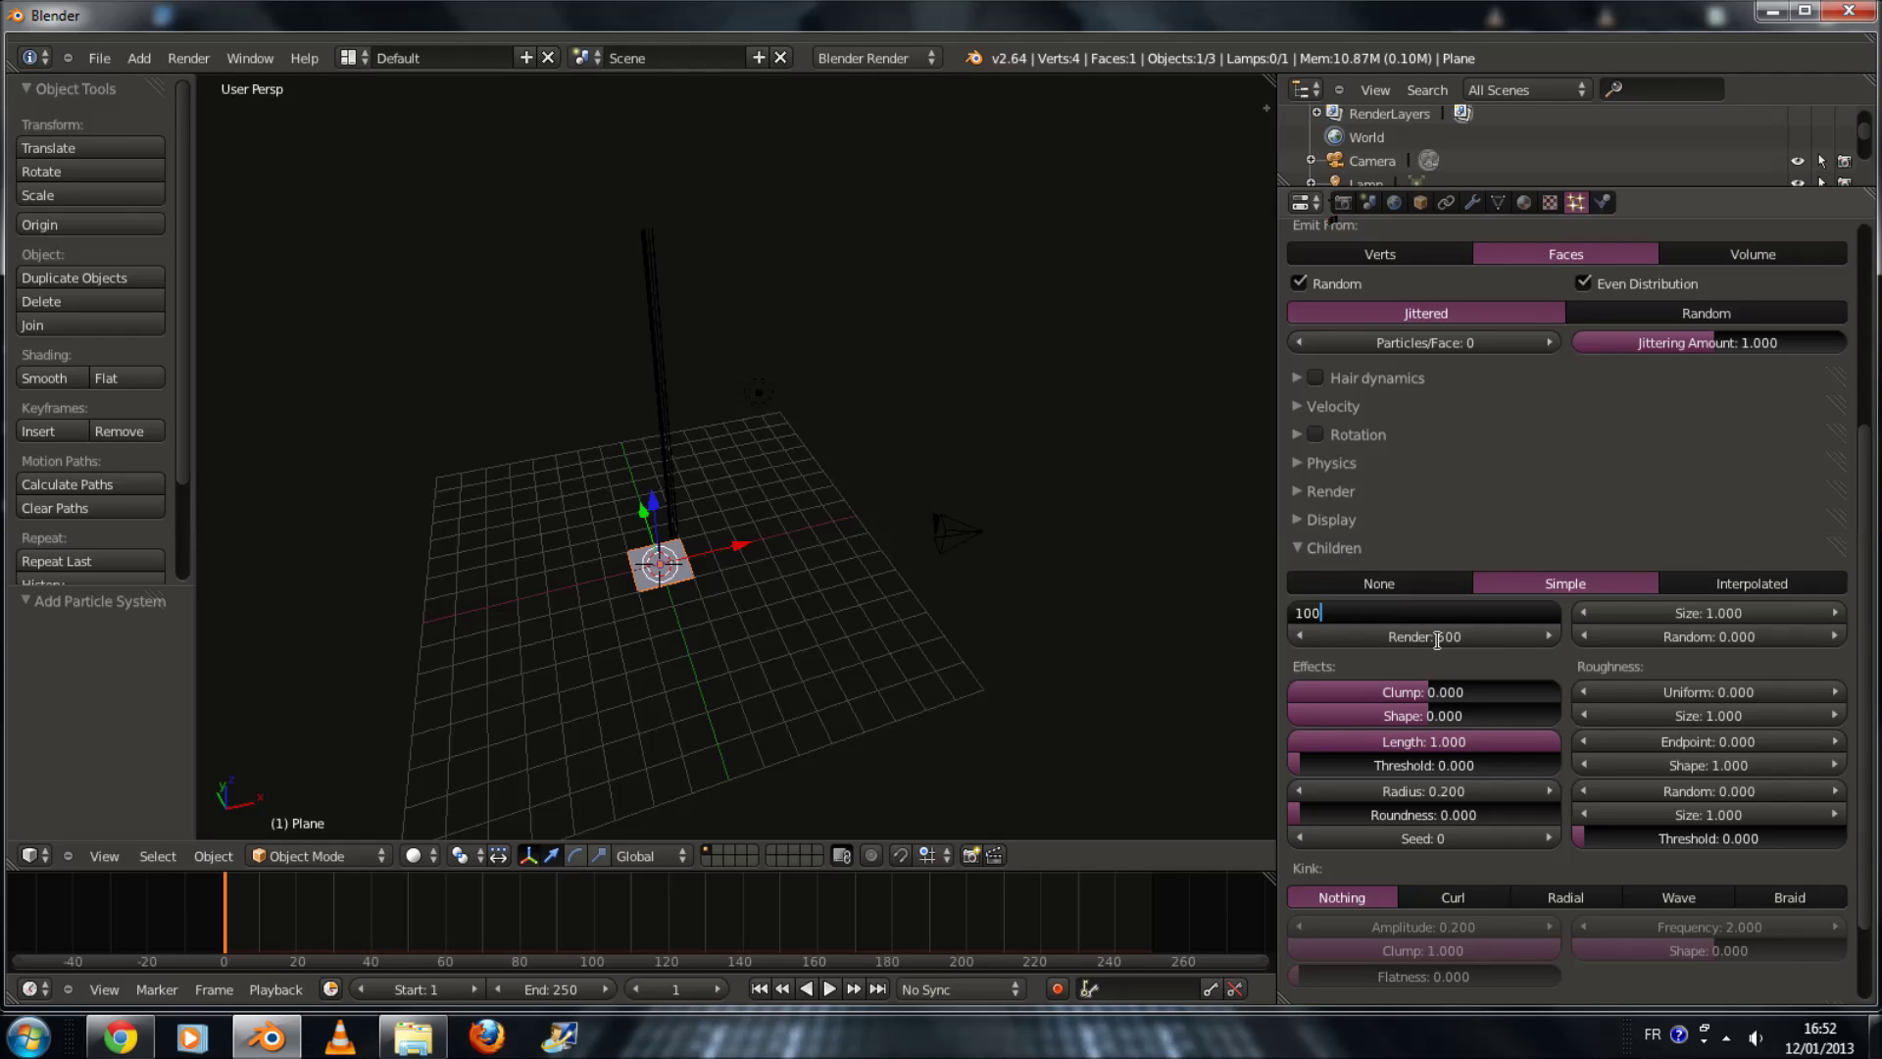
type("100")
key("Return")
middle_click_drag(698, 495, 681, 432)
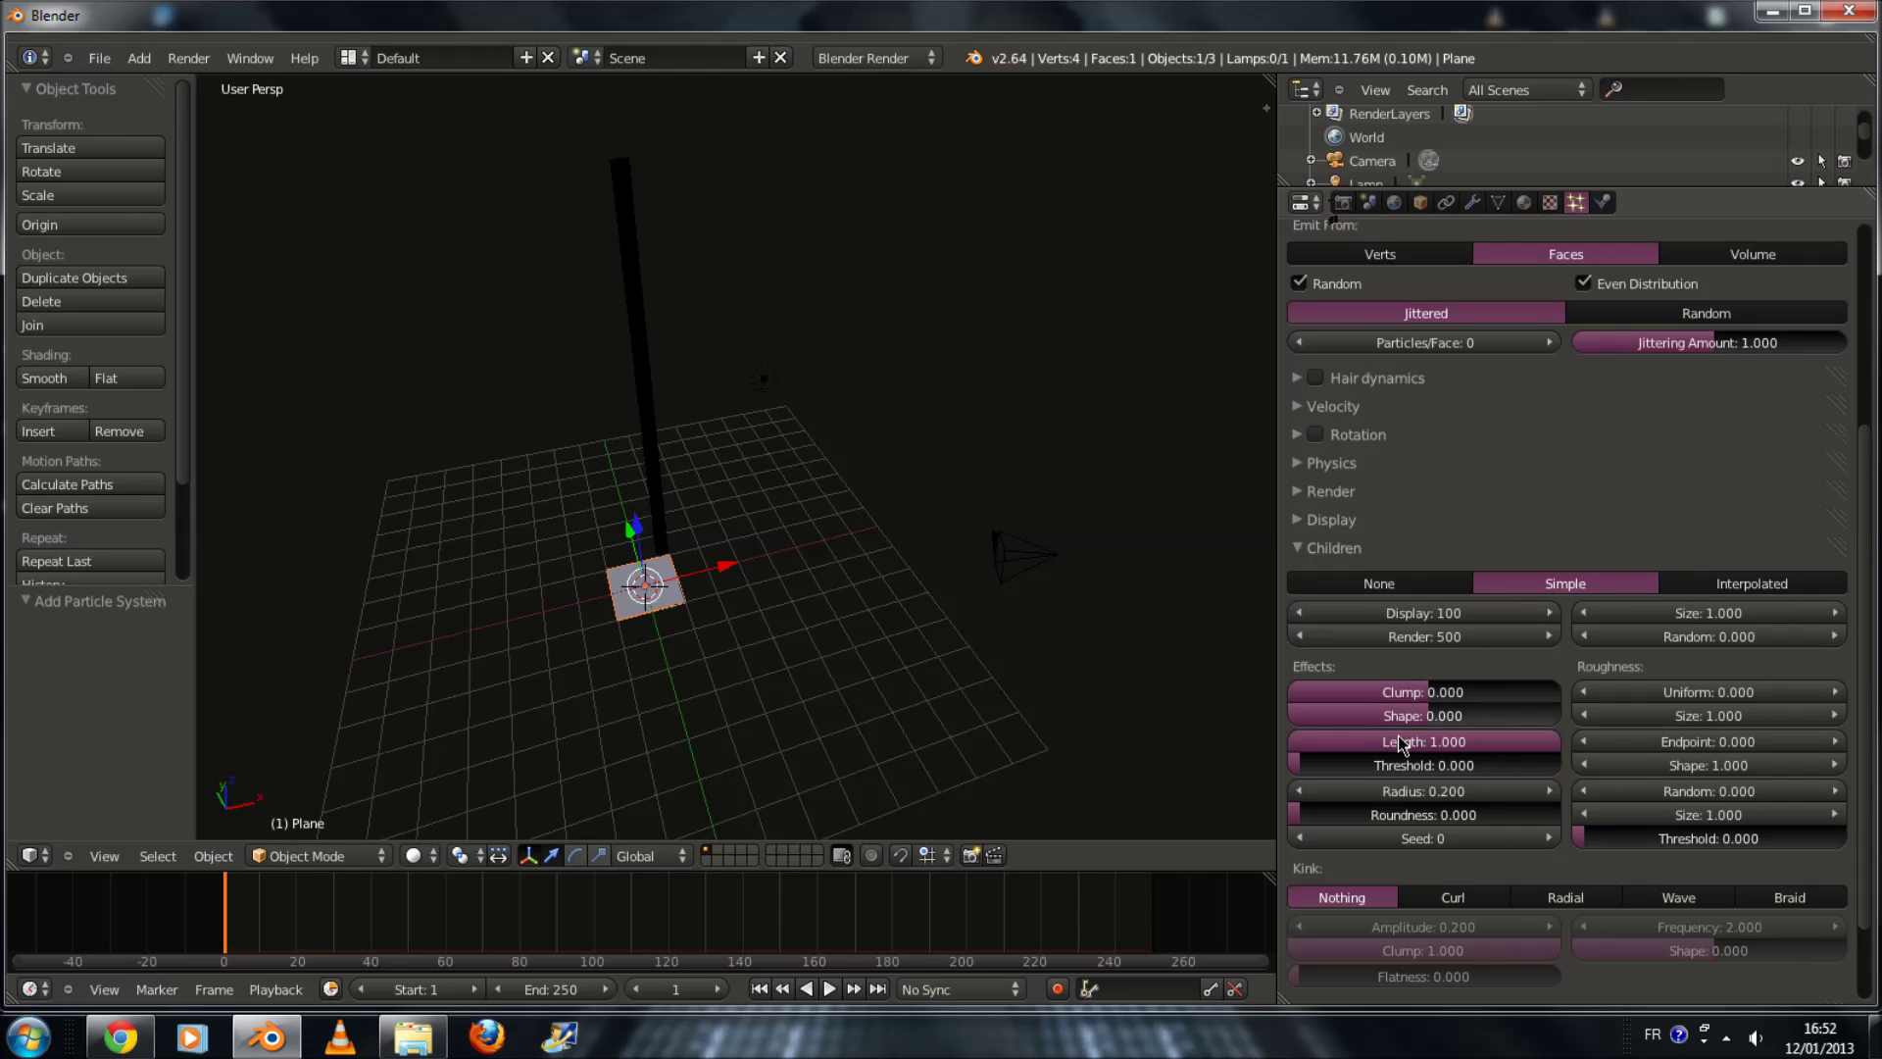
Step: Set the child hairs' clump to 0.65 and clump shape to 0.2
scroll(1433, 770, "down", 1)
scroll(1430, 767, "up", 1)
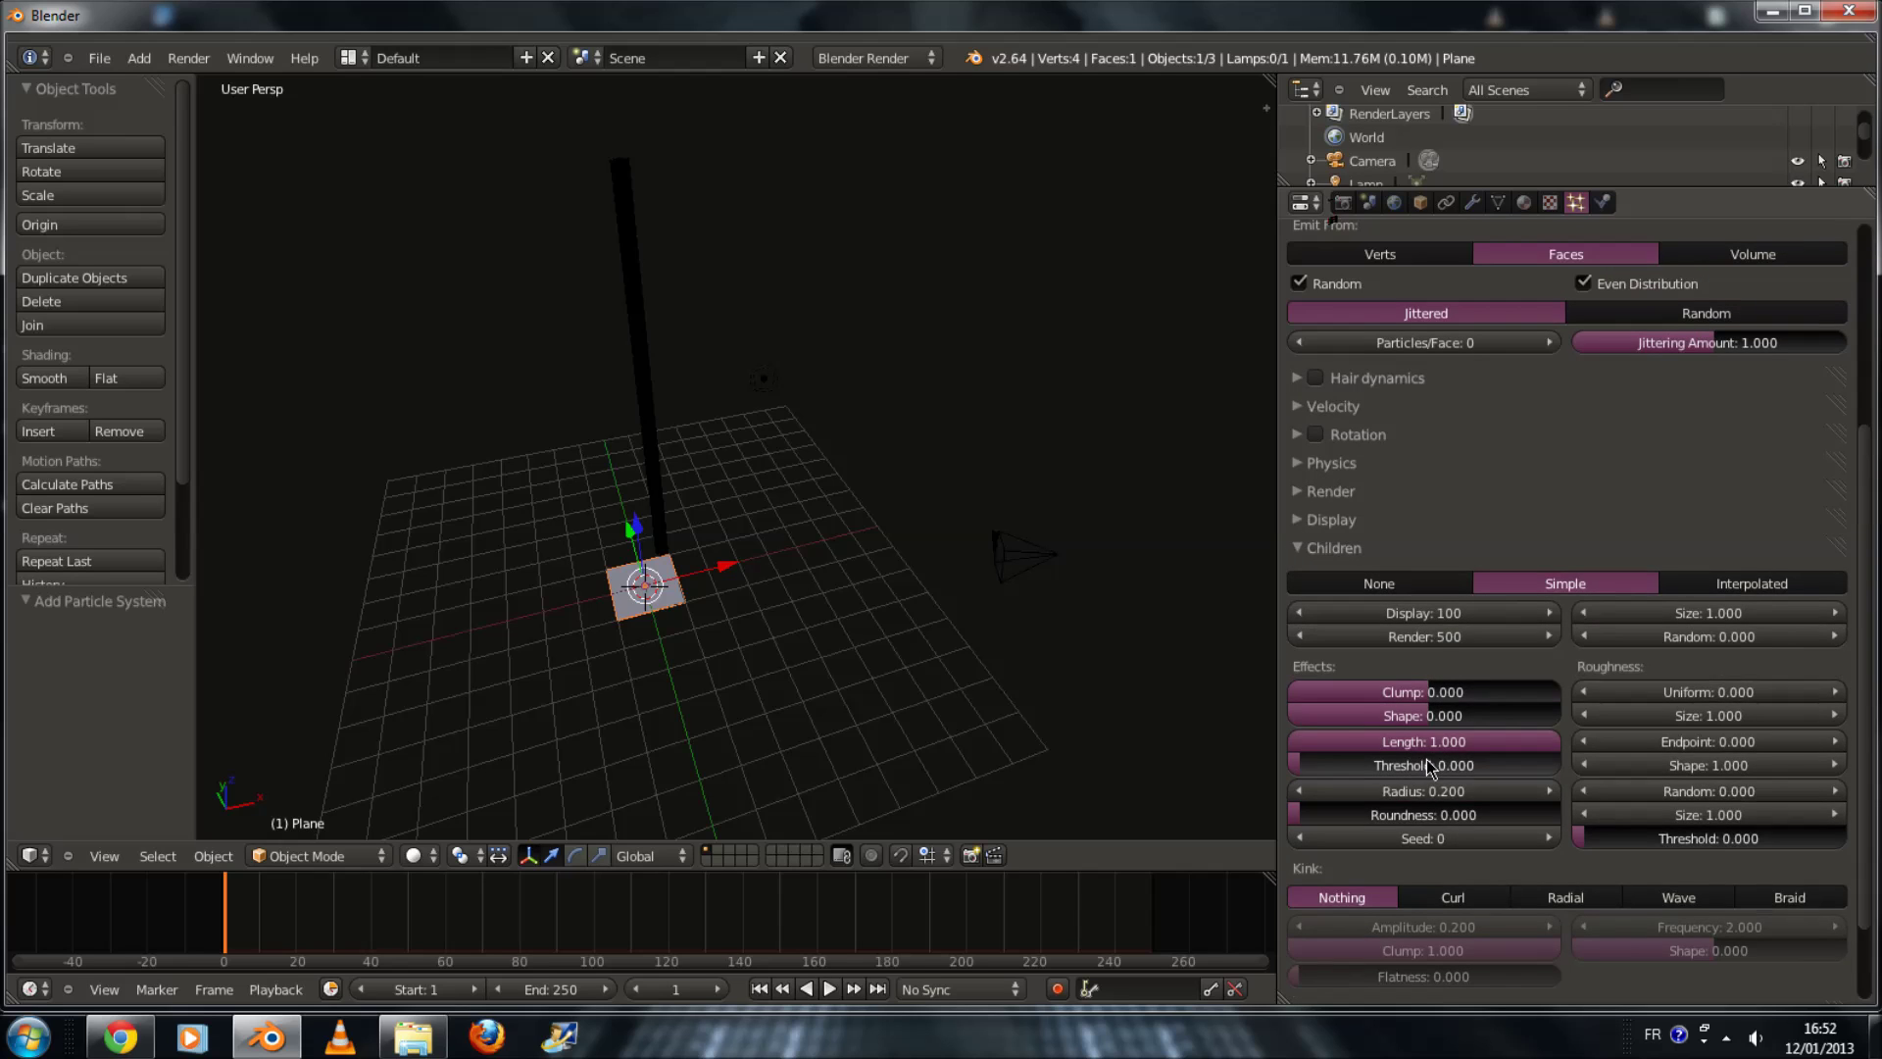
left_click(1421, 694)
type("0.6")
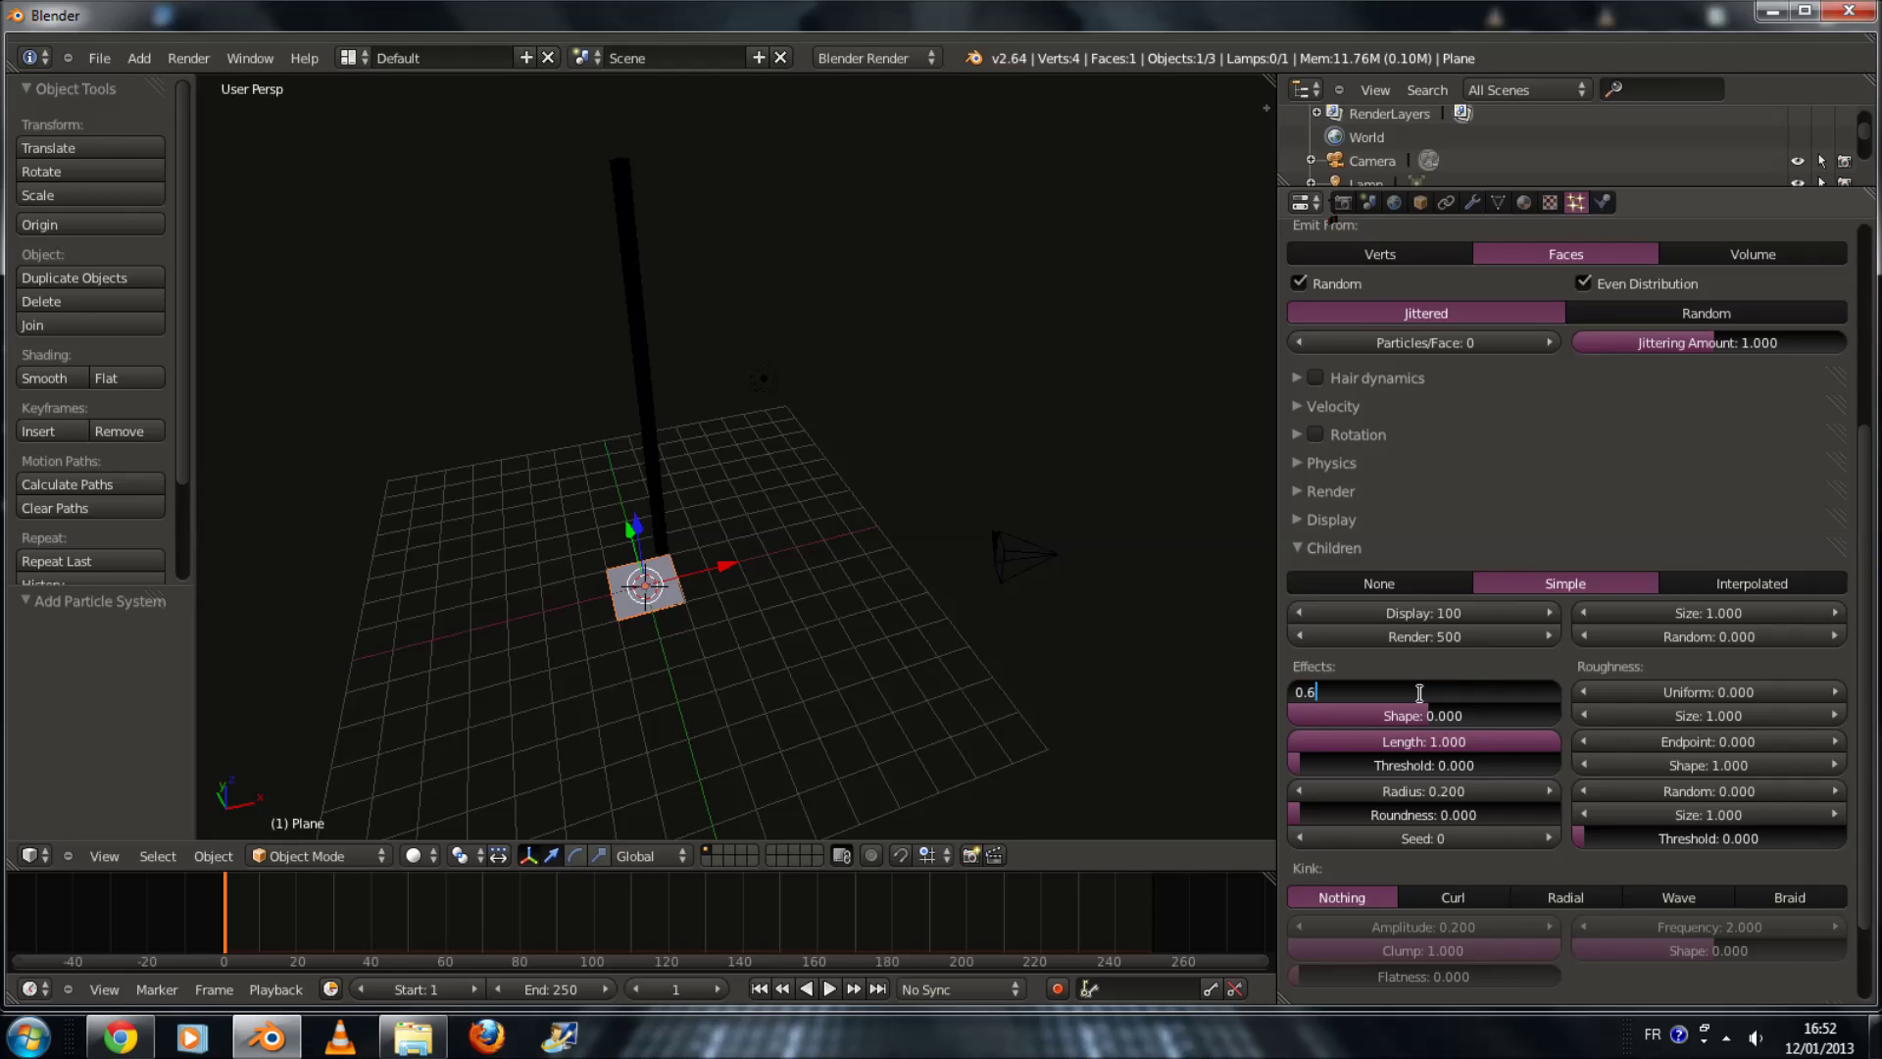
key("Return")
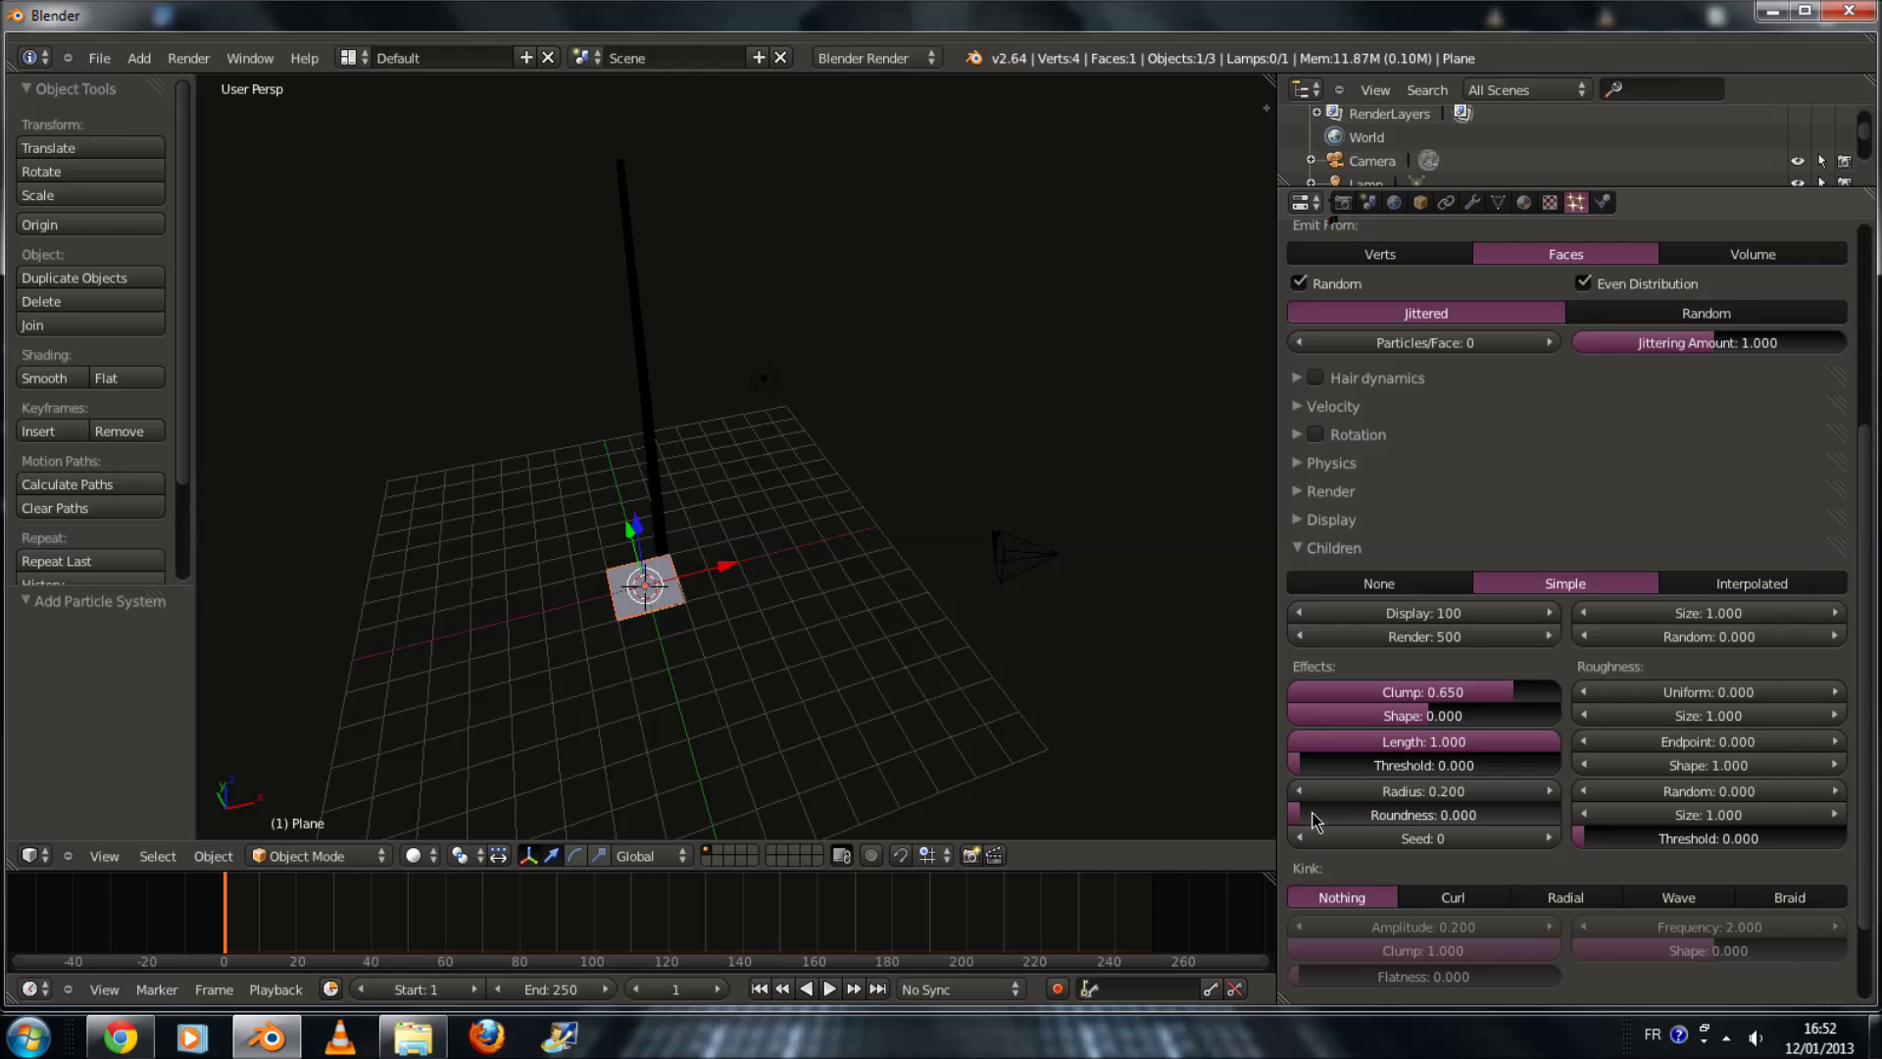
left_click(1428, 722)
type("0.2")
key("Return")
middle_click_drag(720, 541, 745, 532)
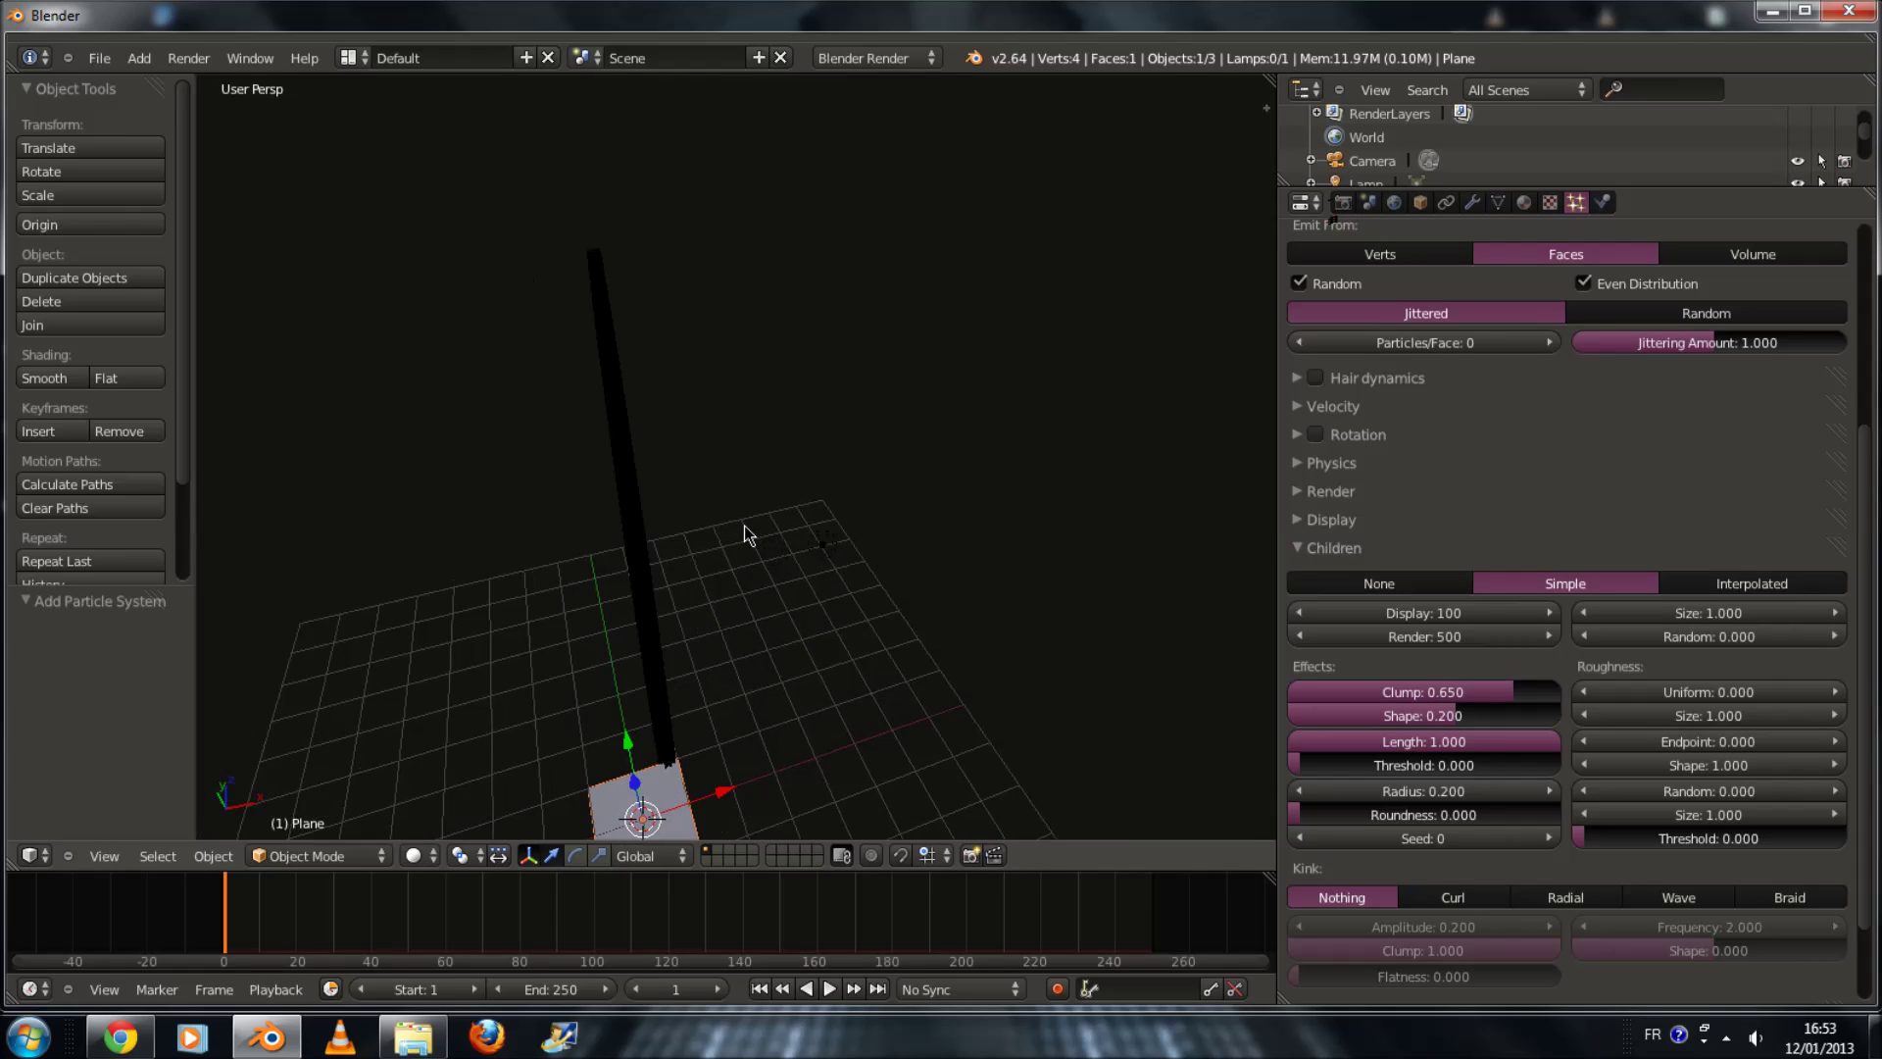
Step: Set the child hairs' endpoint roughness to 0.7 with a shape of 10
left_click(1735, 741)
type("0.7")
key("Return")
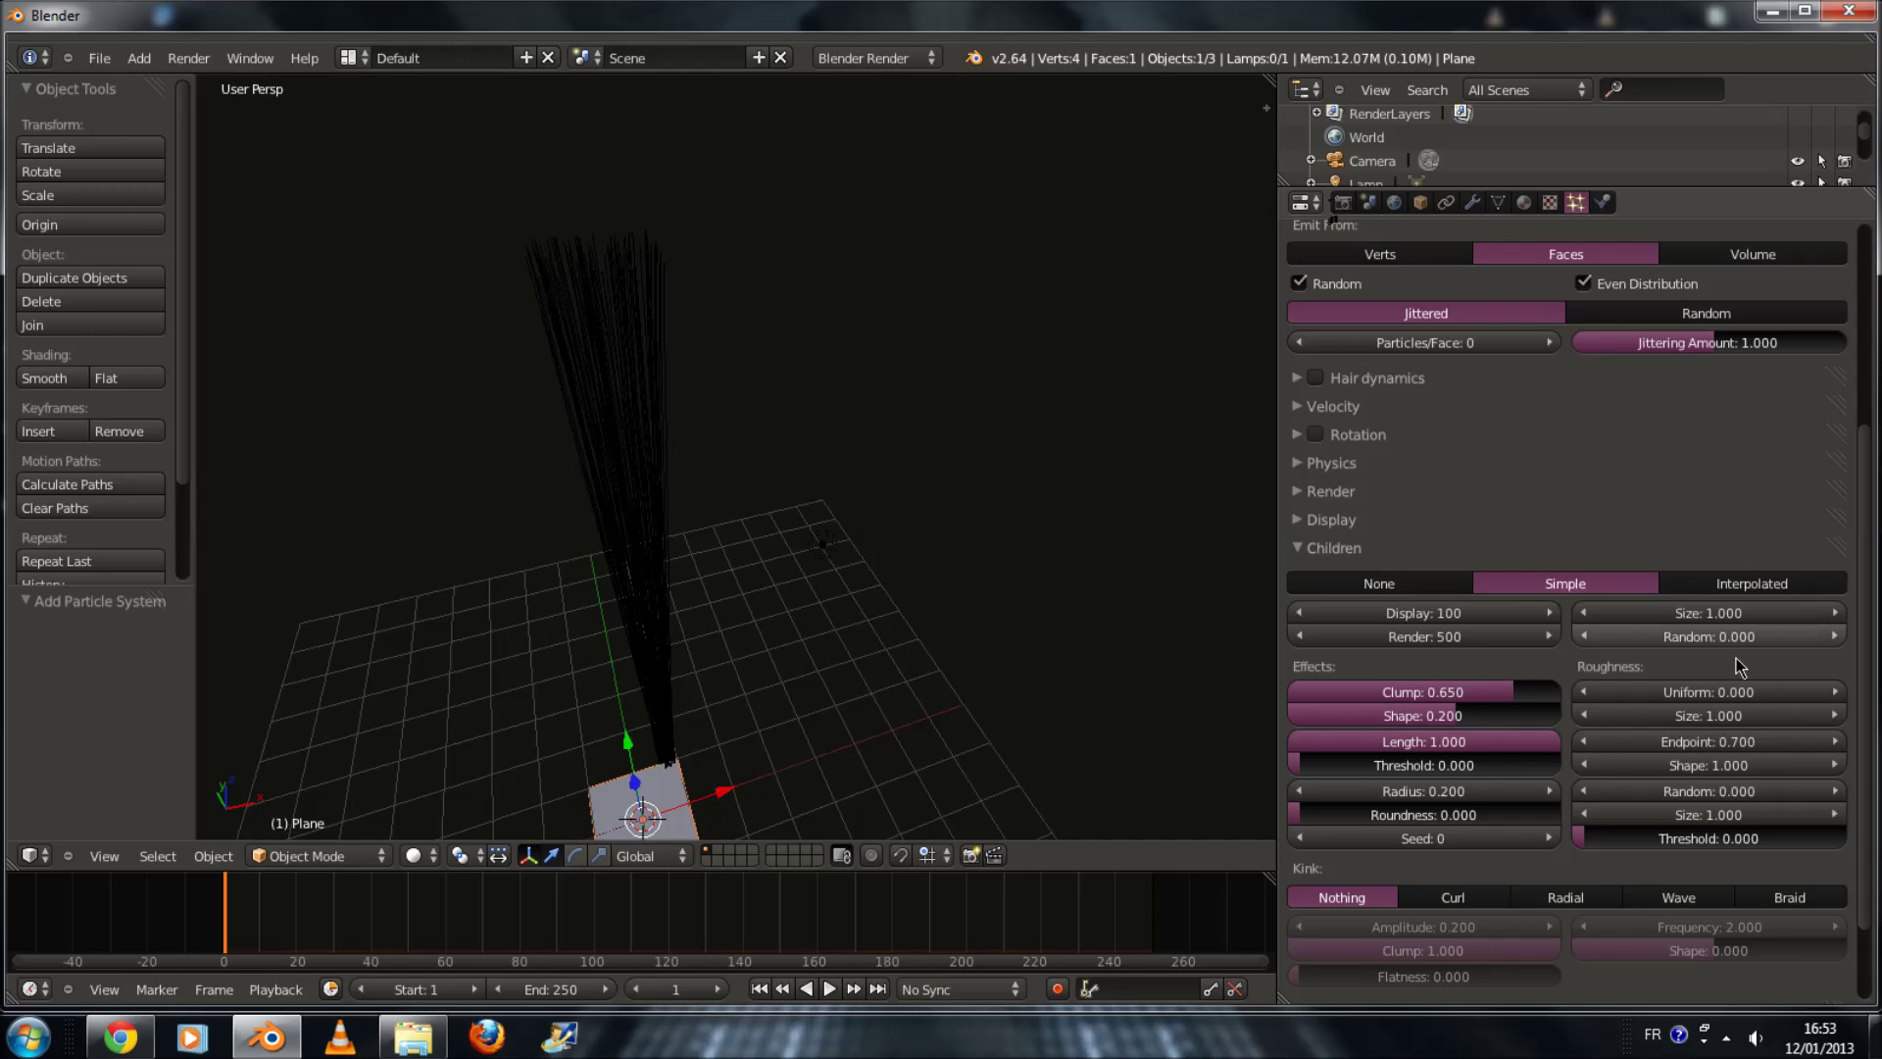
left_click(1702, 761)
type("10")
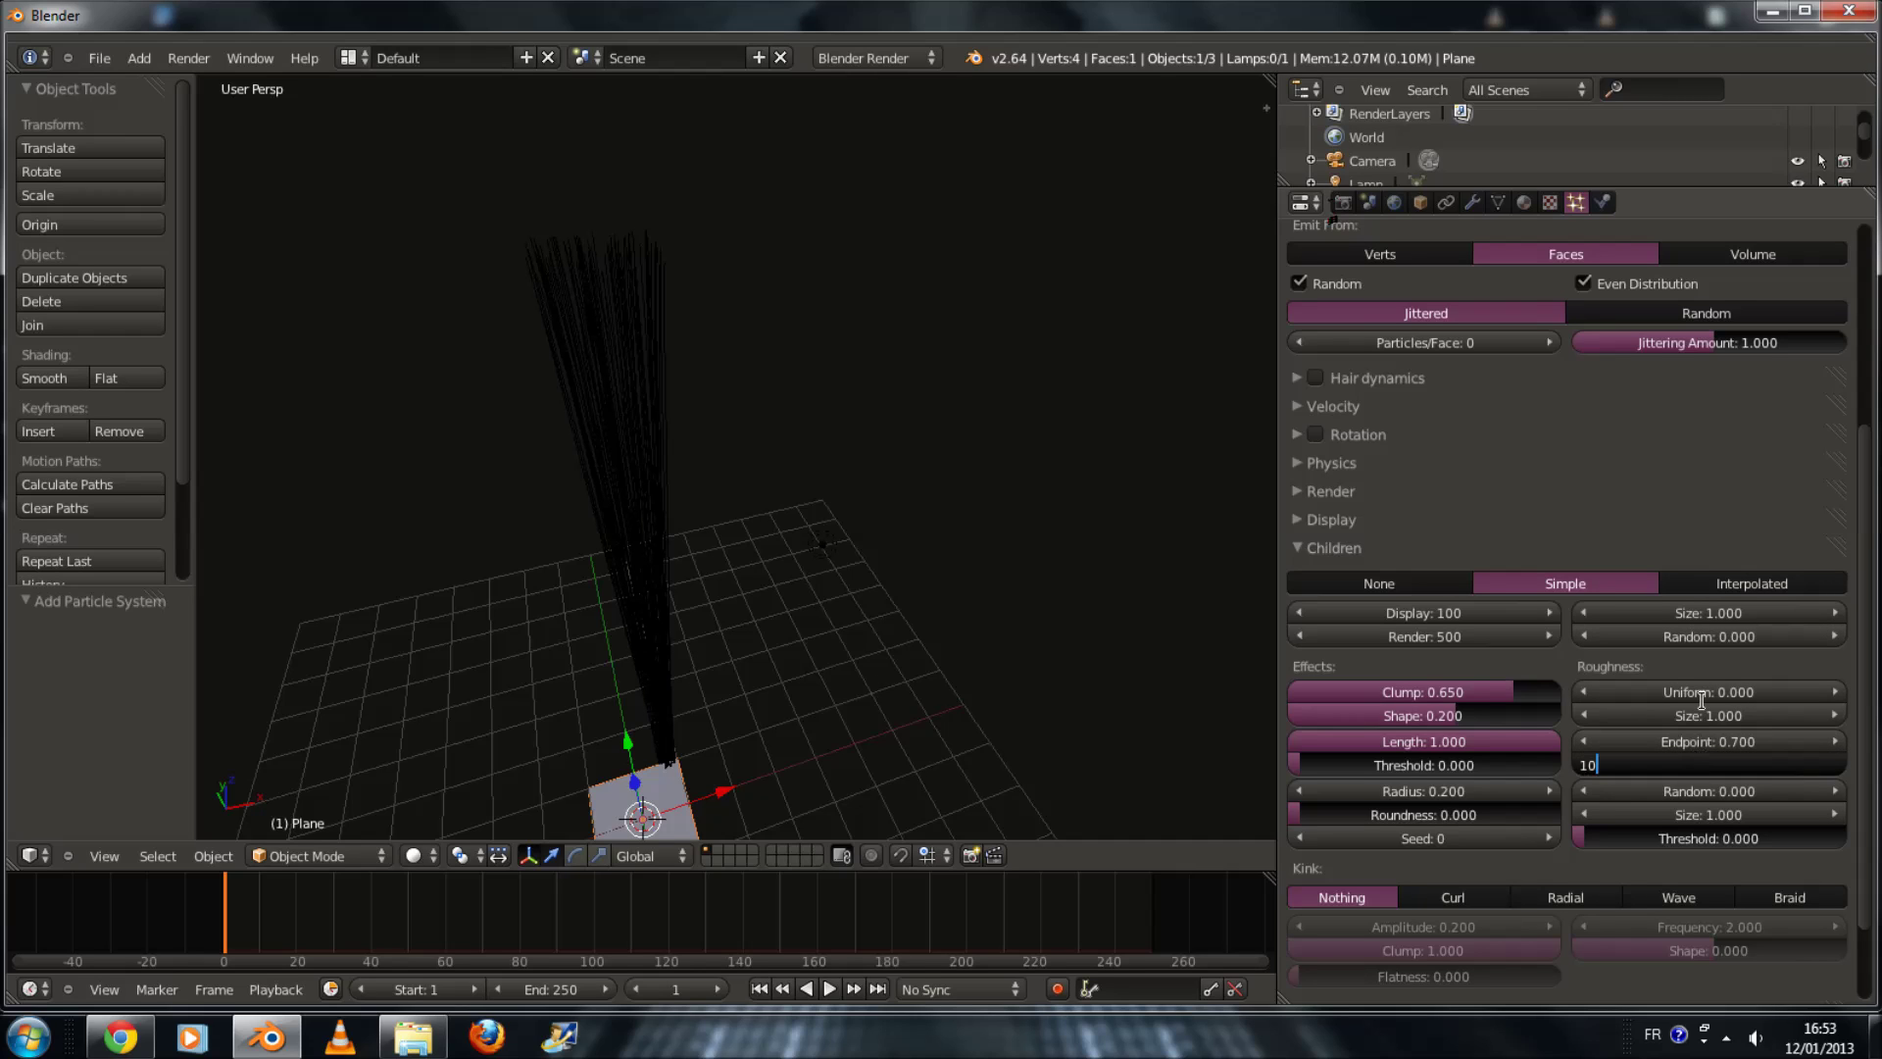
key("Return")
middle_click_drag(794, 614, 804, 549)
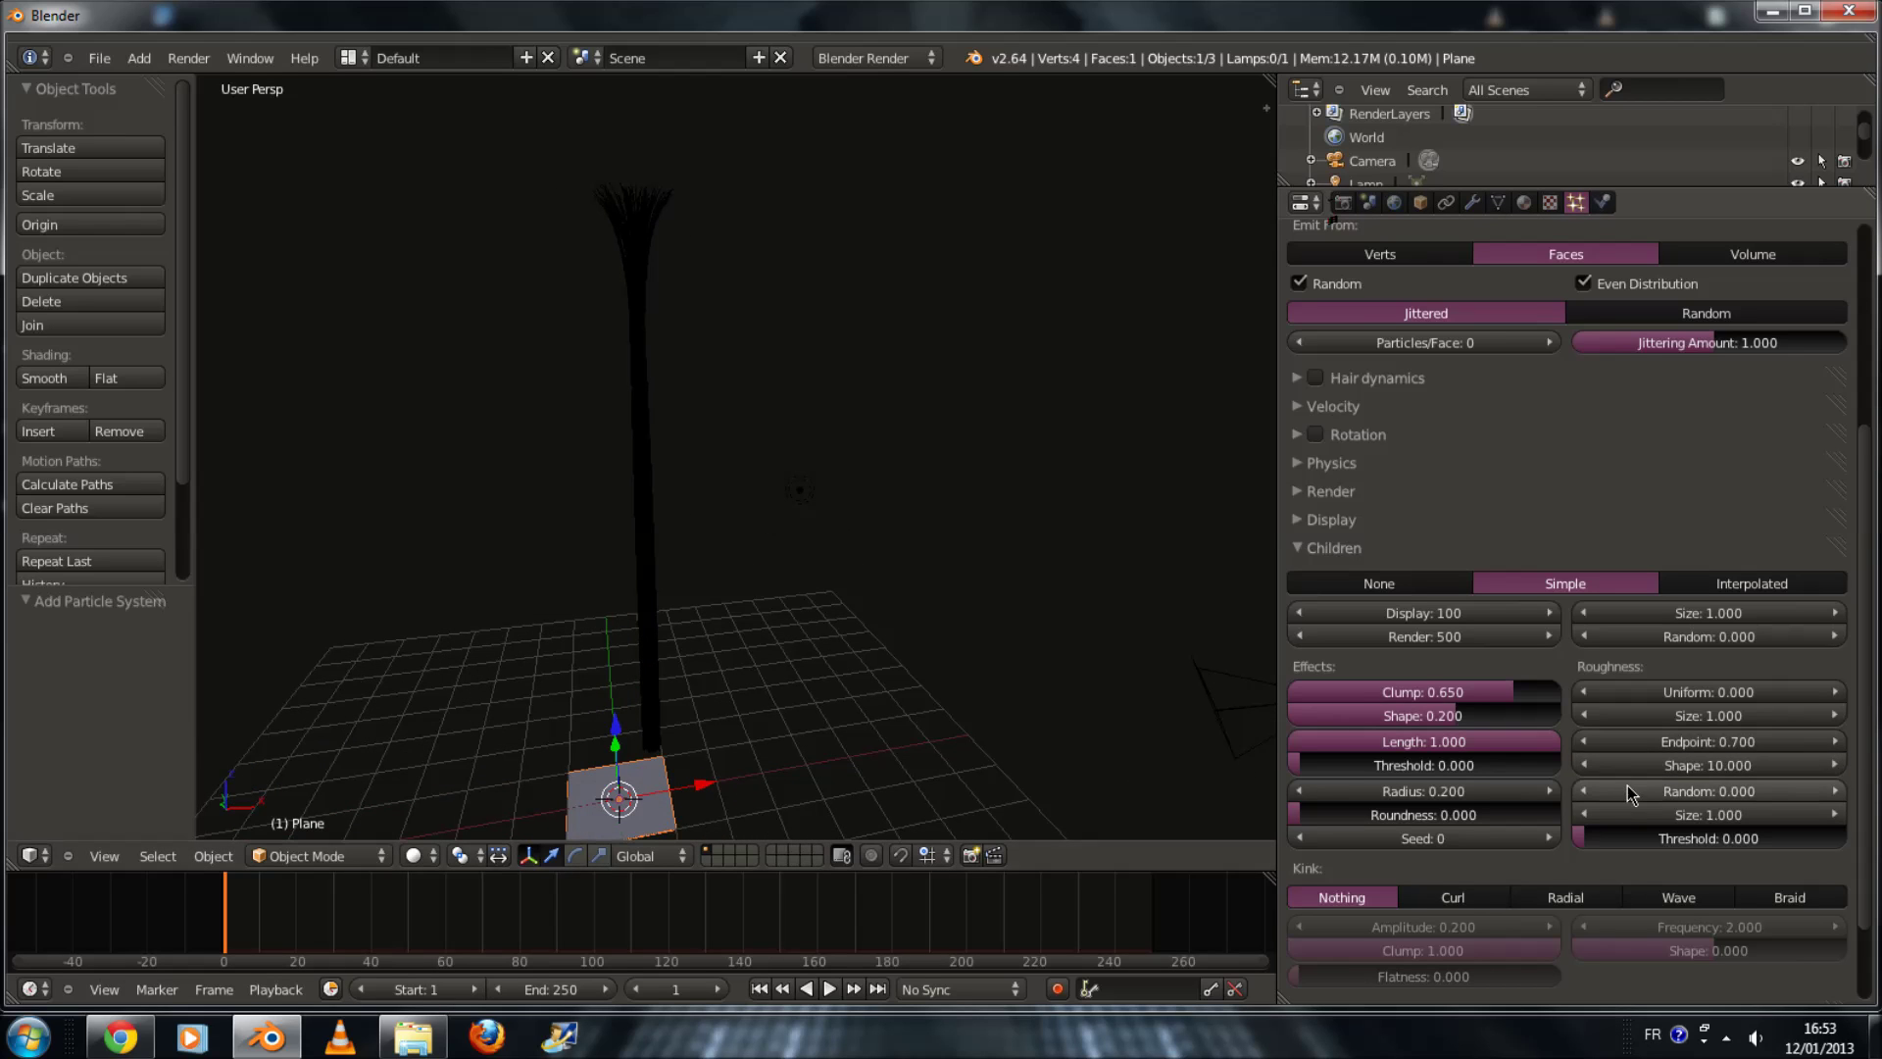
Step: Try a random roughness of 1 on the child hairs, then return it to 0
scroll(1627, 780, "down", 1)
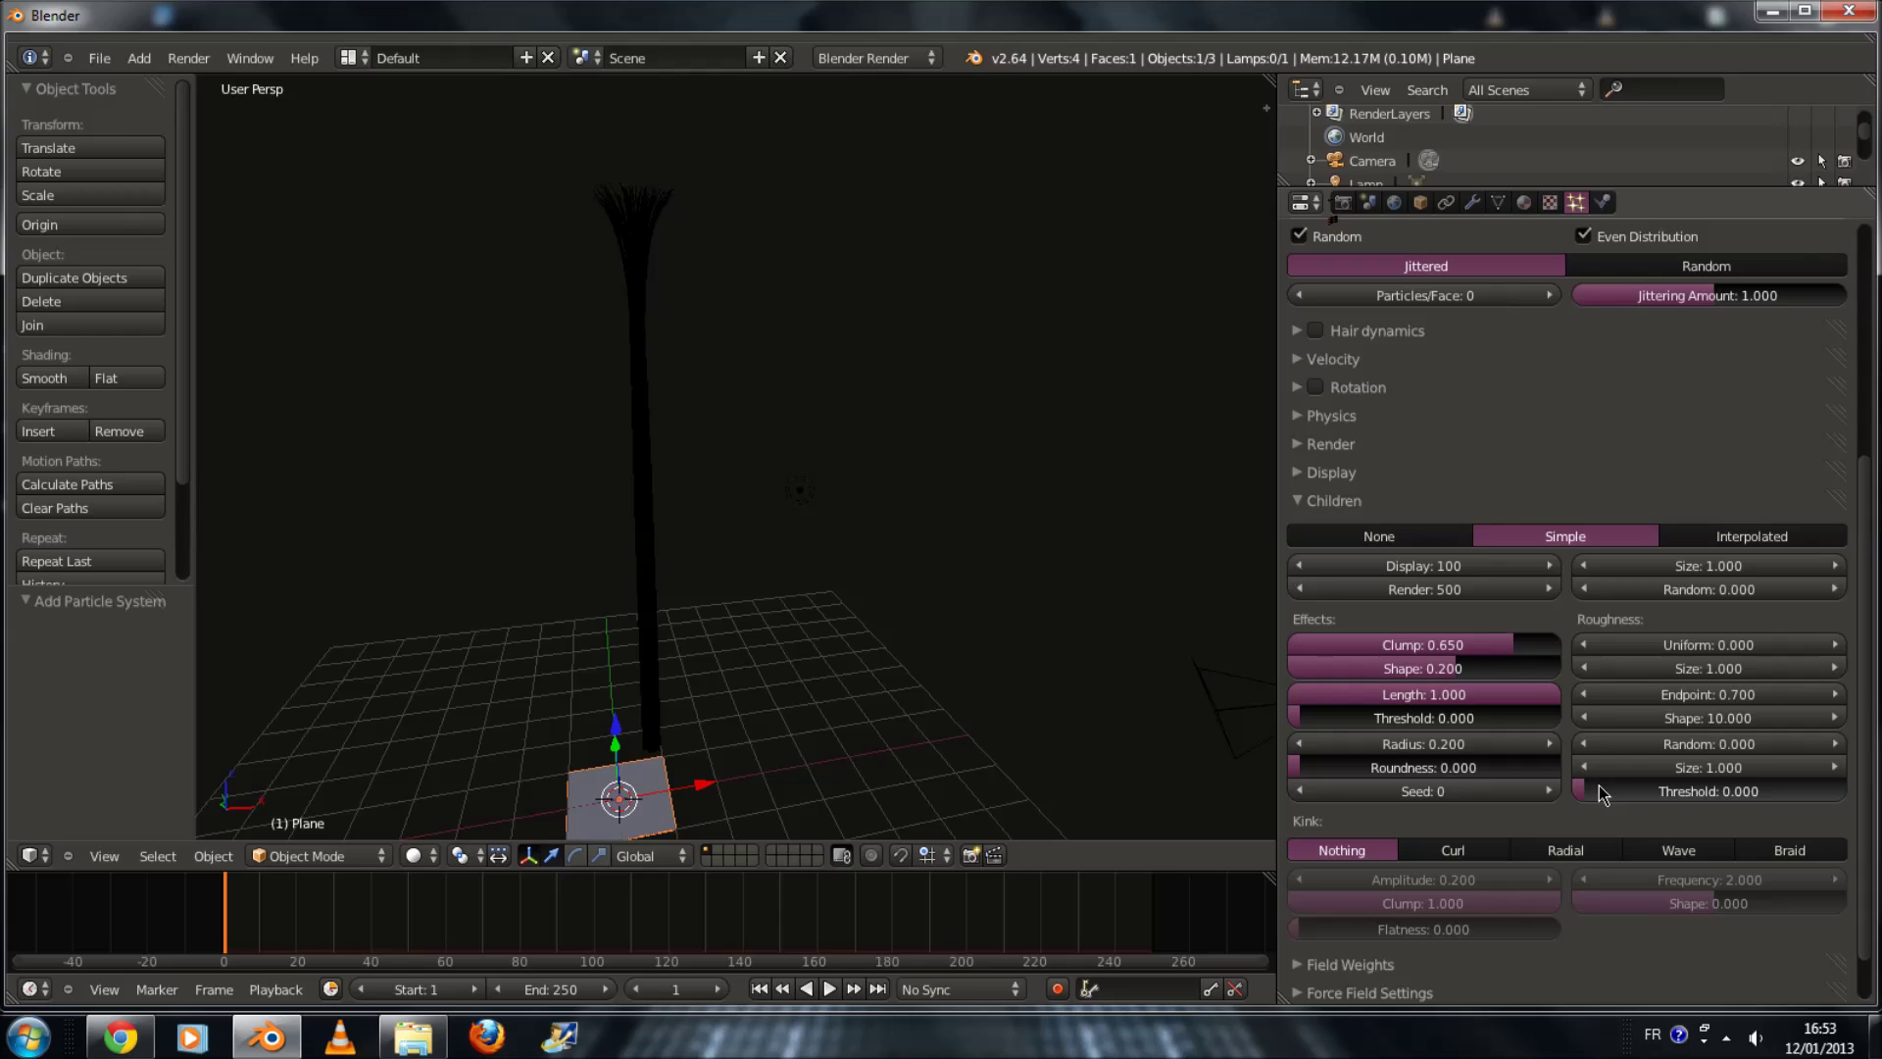
mouse_move(1596, 785)
left_mouse_down()
mouse_move(1863, 792)
mouse_move(1569, 790)
left_mouse_up()
left_click(1690, 742)
type("1")
key("Return")
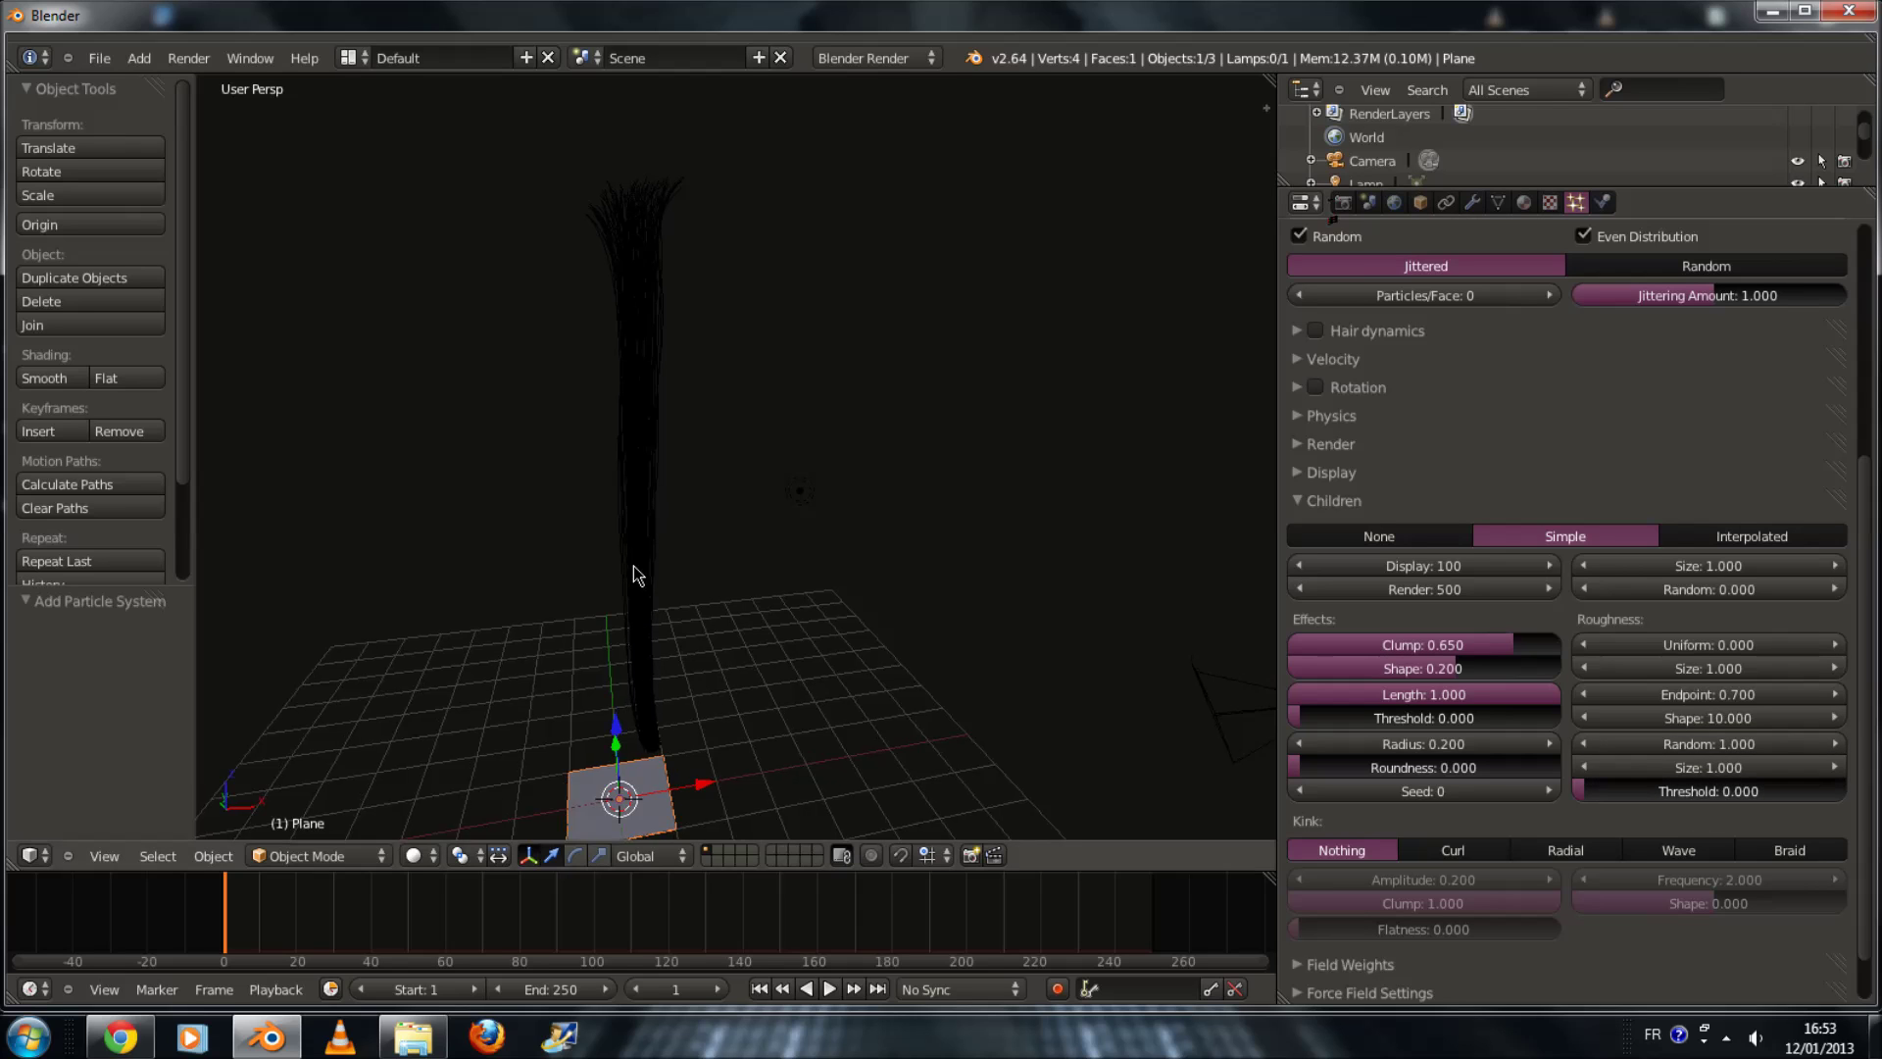
middle_click_drag(633, 567, 687, 549)
left_click(1706, 742)
type("0")
key("Return")
Step: Set the child hairs' kink type to Braid and inspect the strands
scroll(1566, 850, "down", 1)
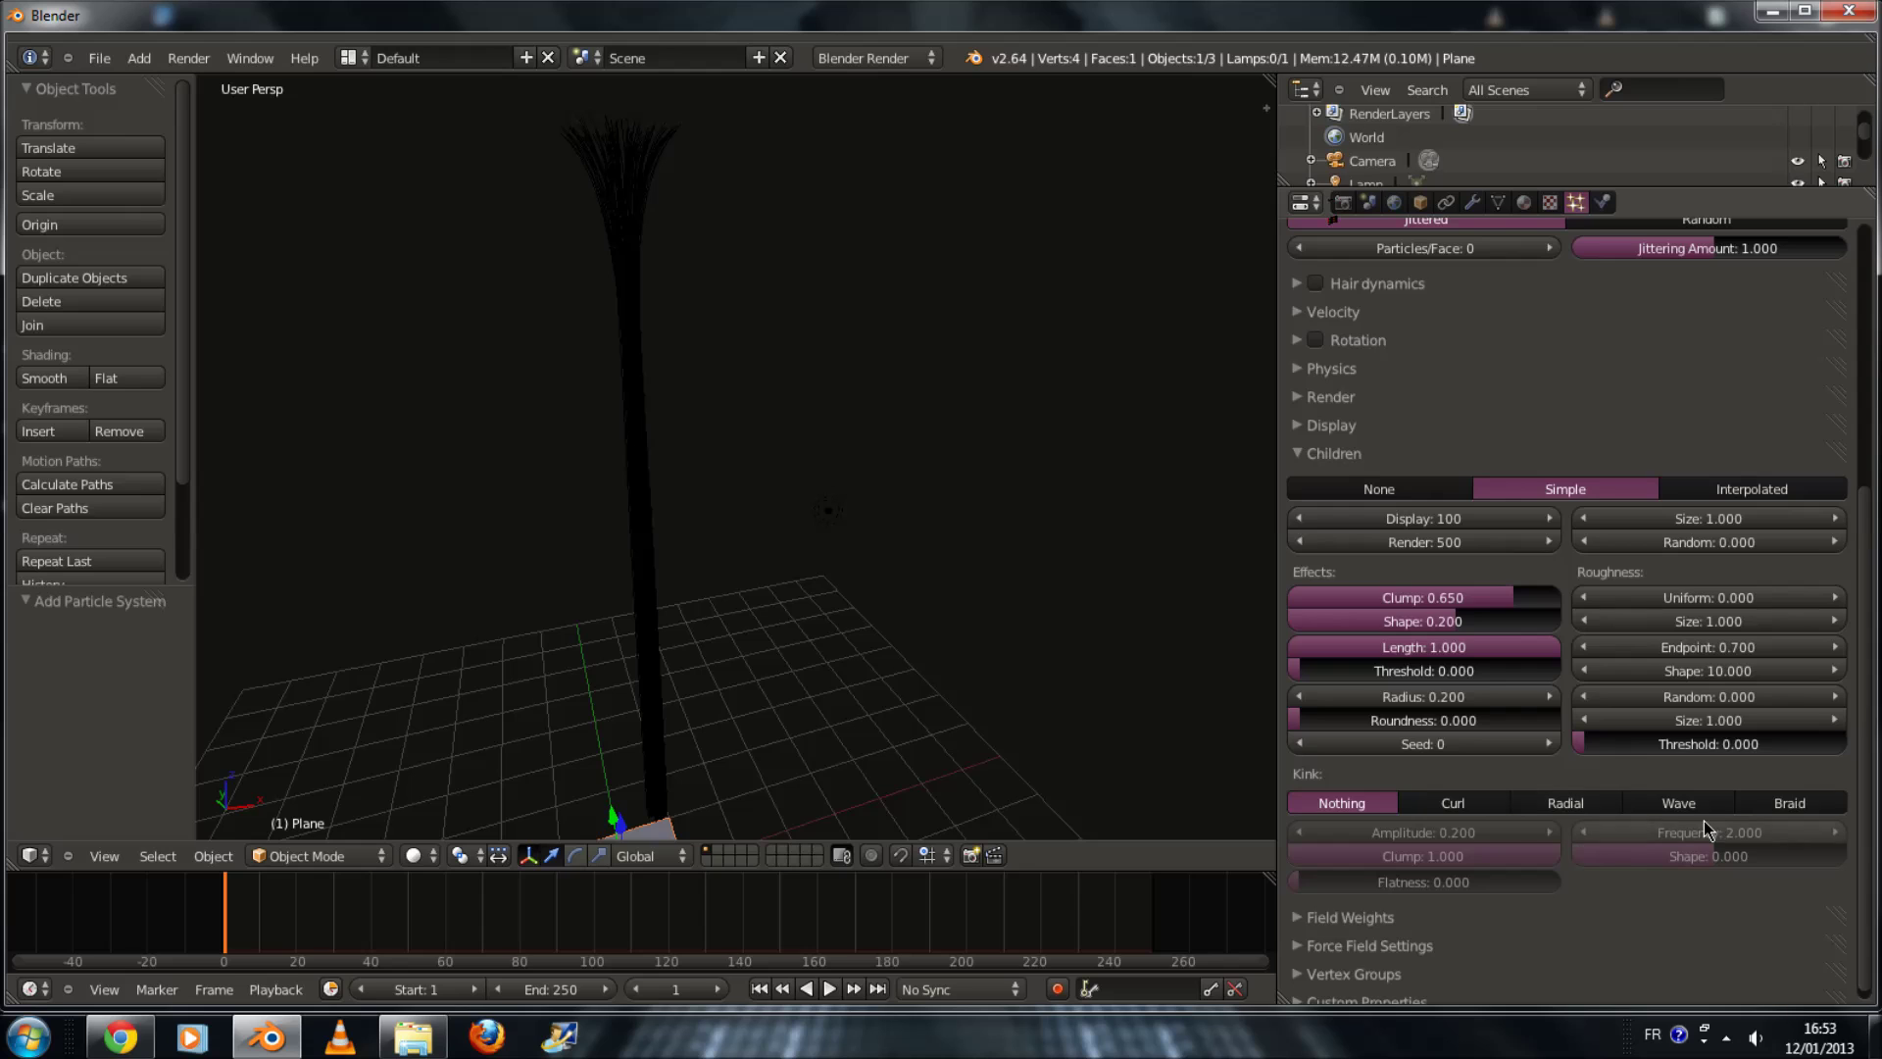
left_click(1789, 803)
scroll(830, 547, "up", 2)
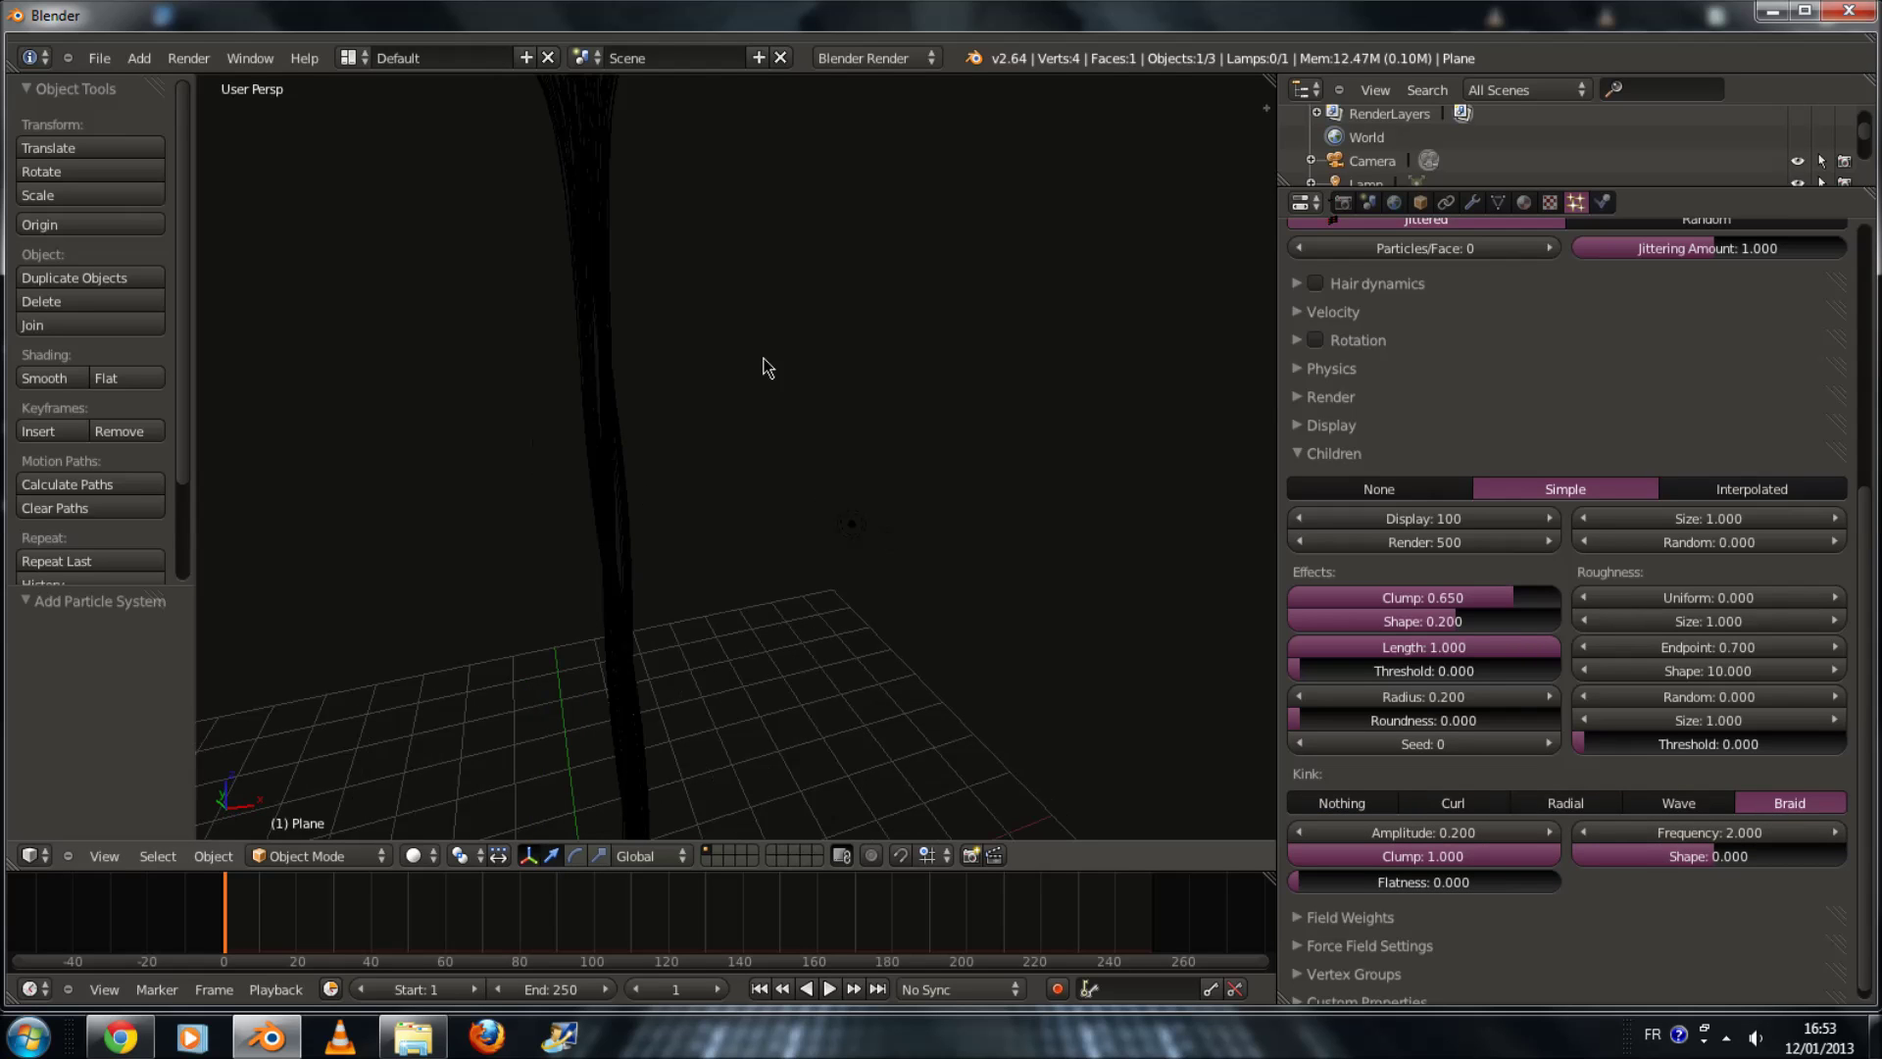
scroll(713, 409, "down", 3)
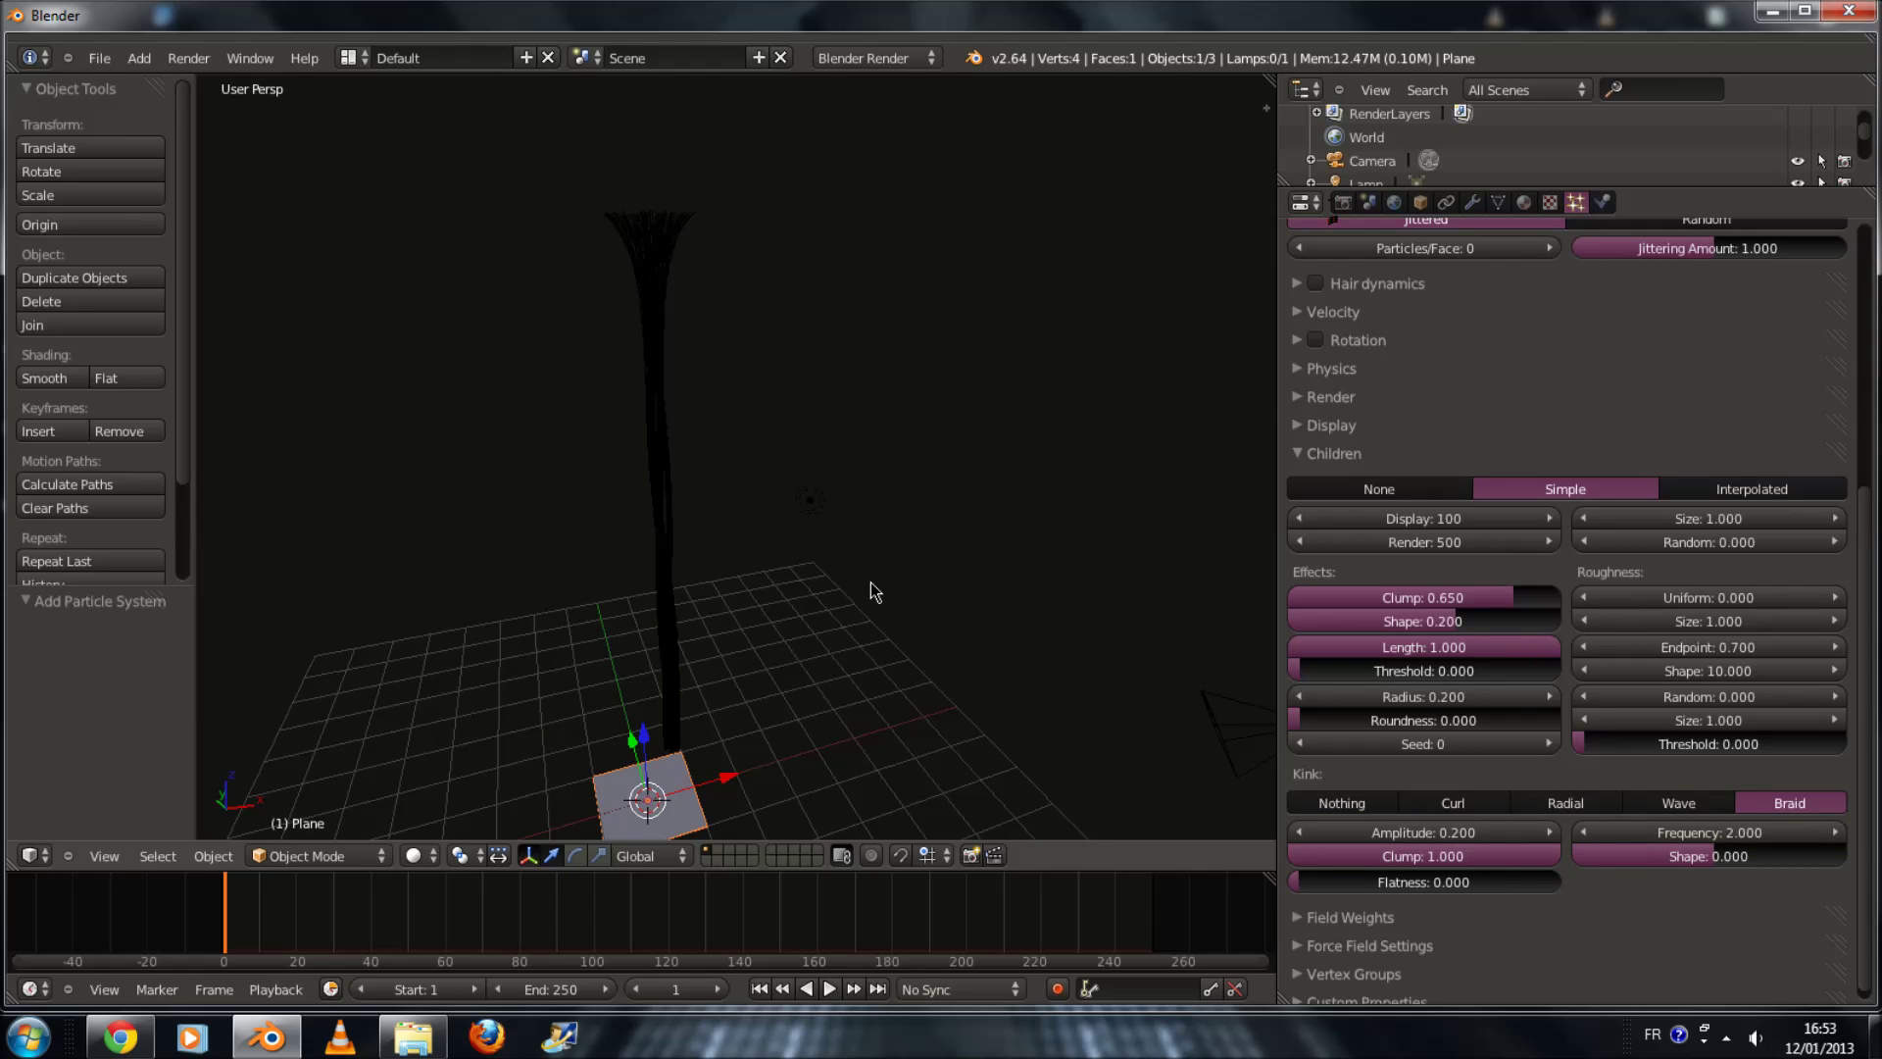
scroll(1674, 786, "down", 1)
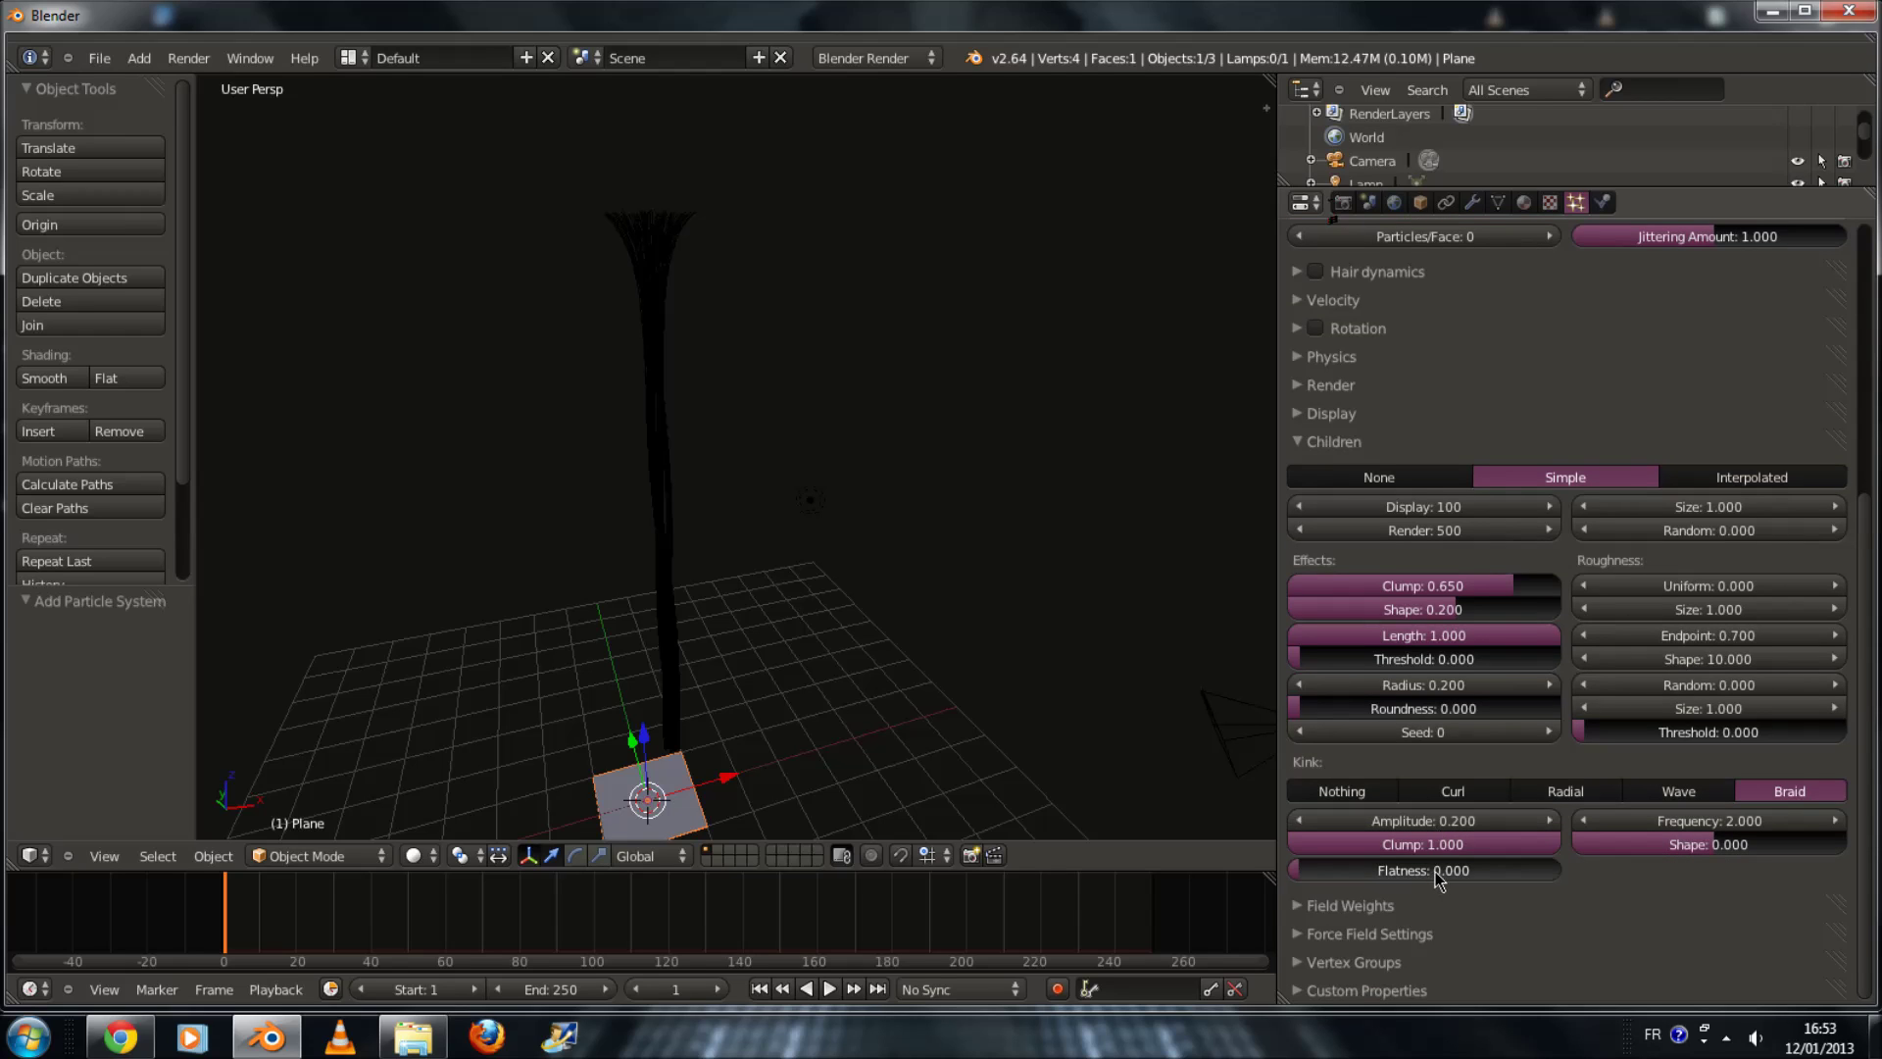
Step: Set the braid kink's flatness to 1, amplitude to 1 and shape to 0.999
left_click_drag(1435, 872, 1602, 869)
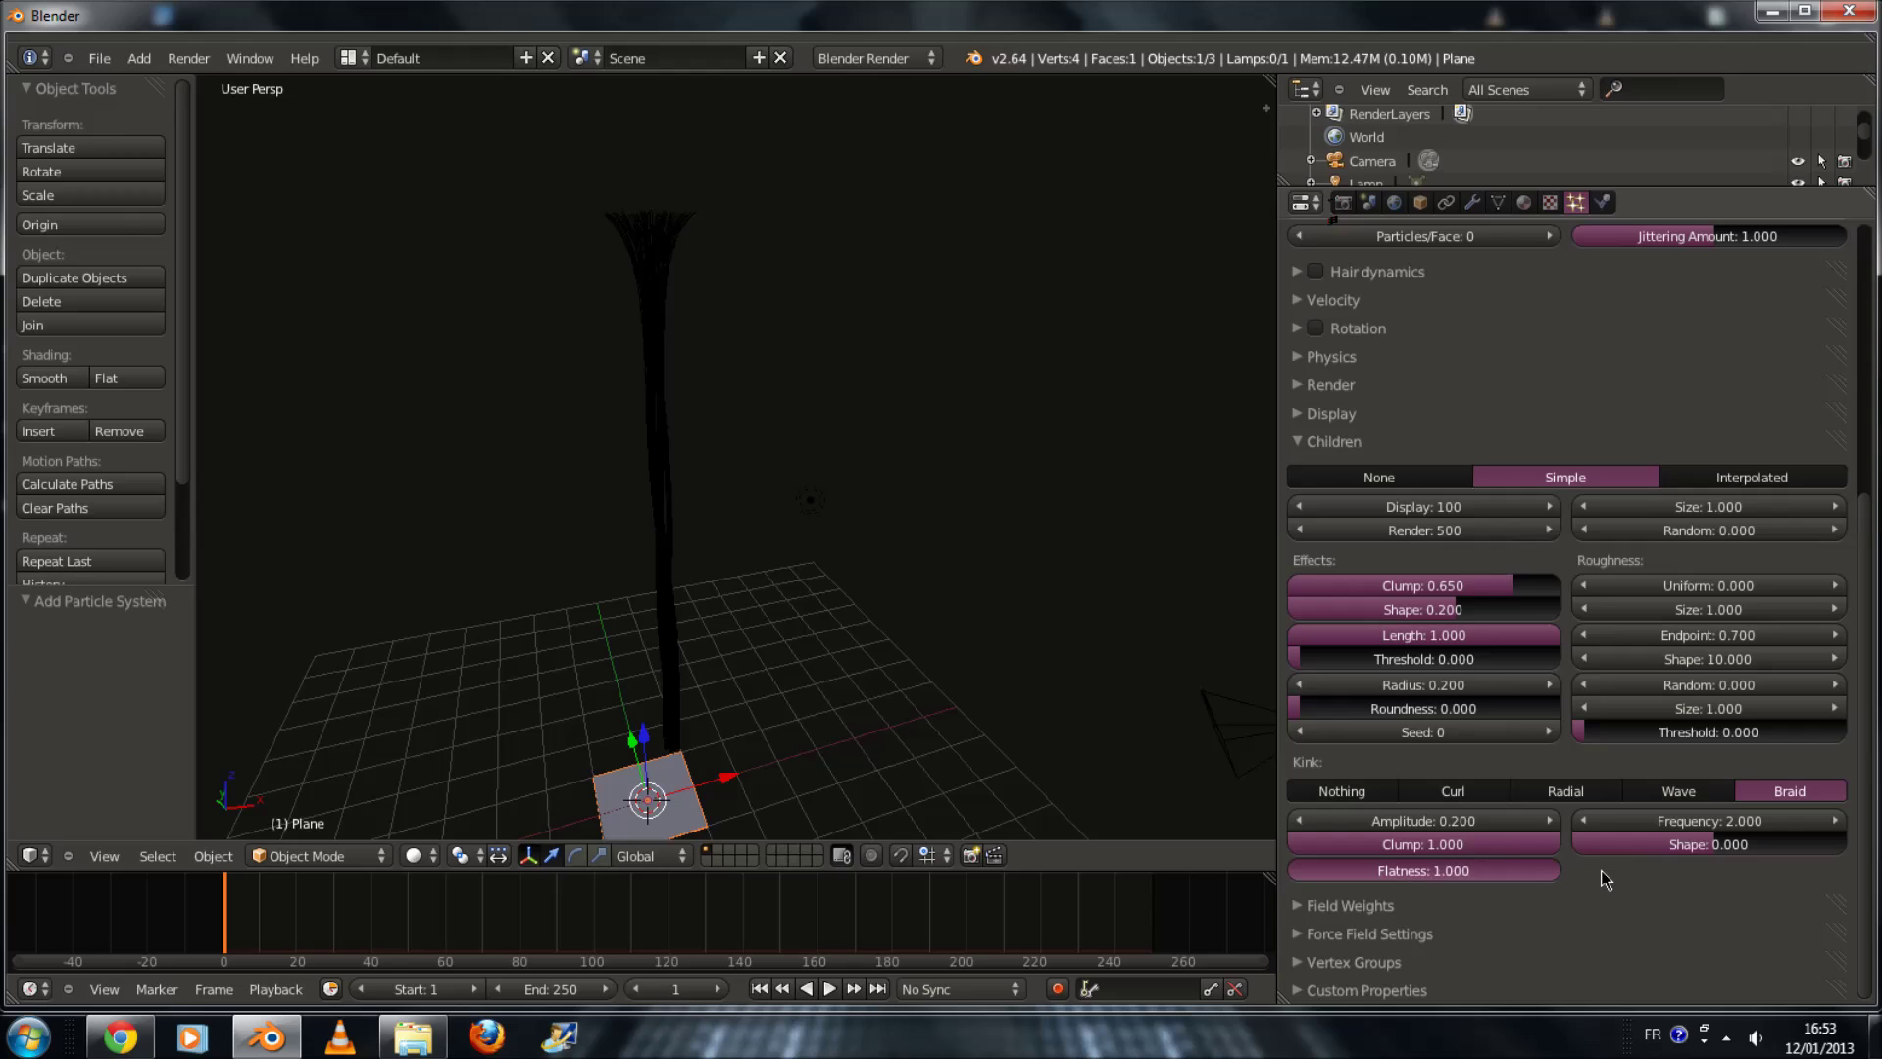
left_click(1443, 821)
type("1")
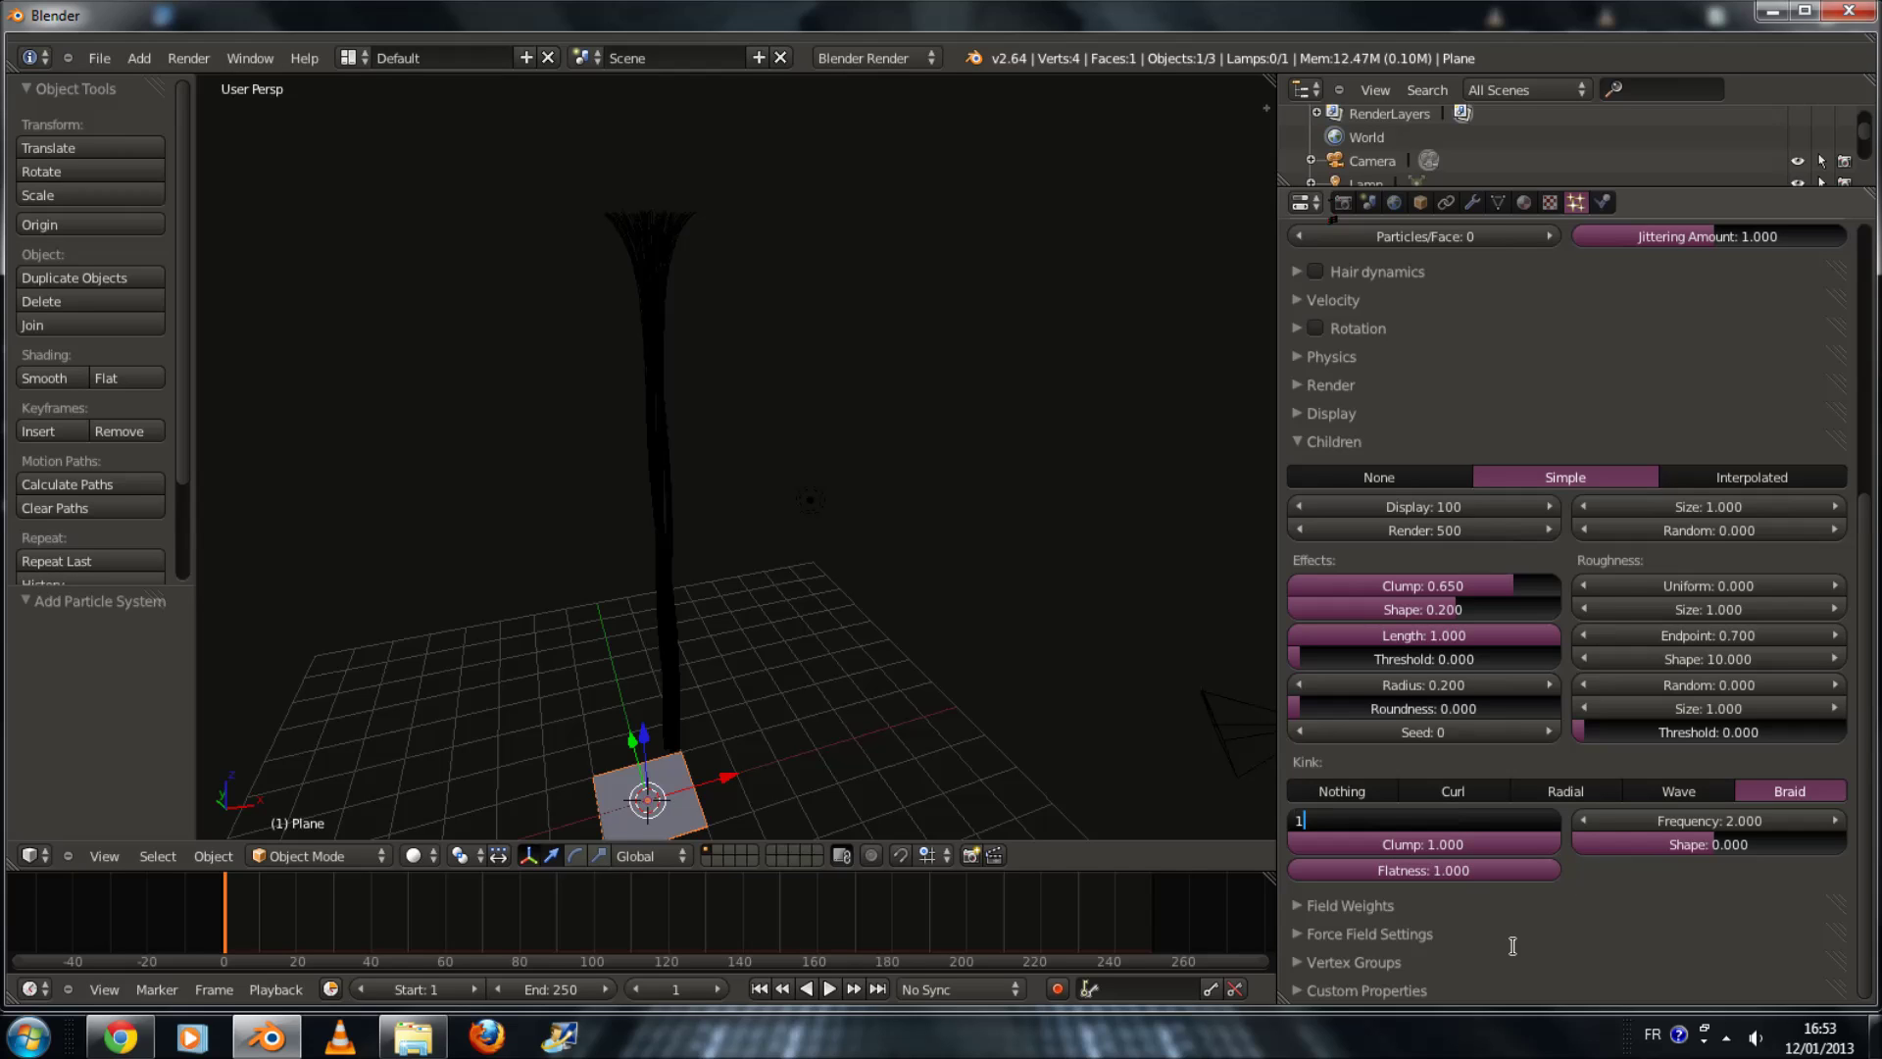
key("Return")
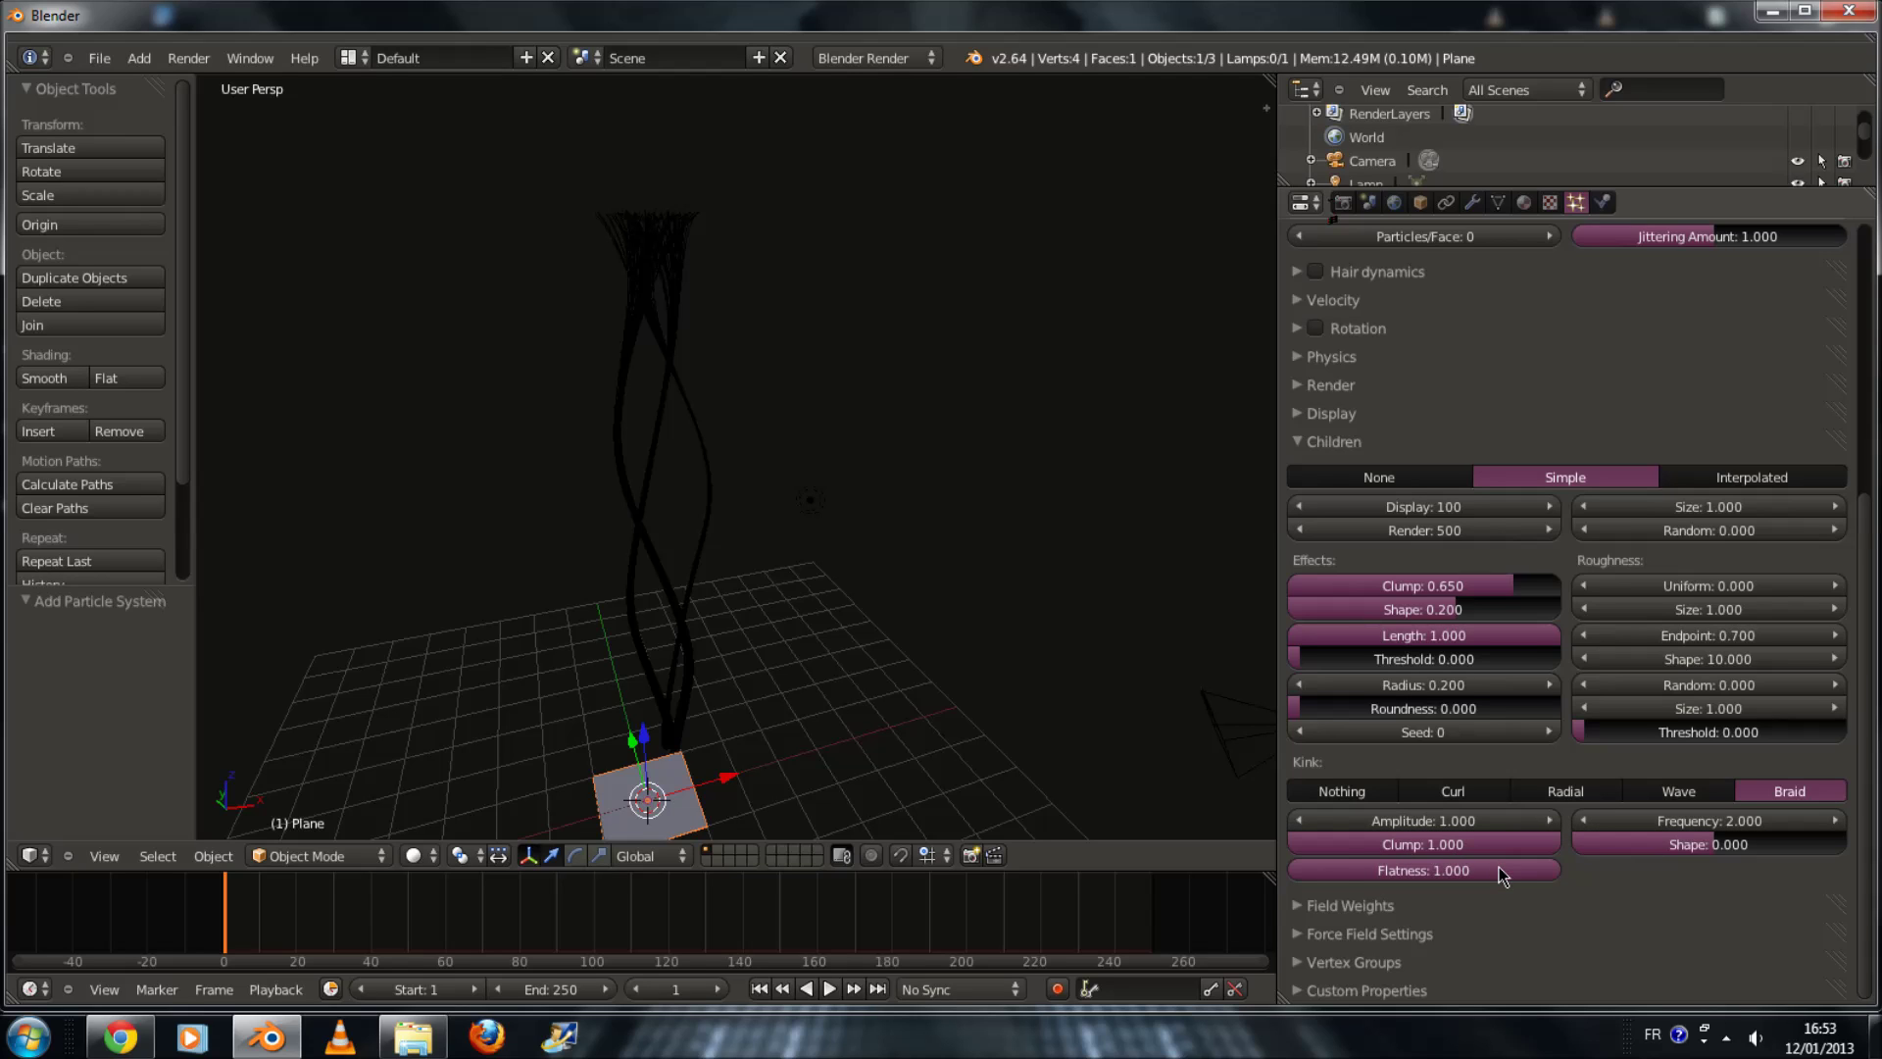
mouse_move(1091, 631)
middle_mouse_down()
mouse_move(930, 637)
mouse_move(1222, 633)
mouse_move(1035, 636)
mouse_move(1067, 633)
middle_mouse_up()
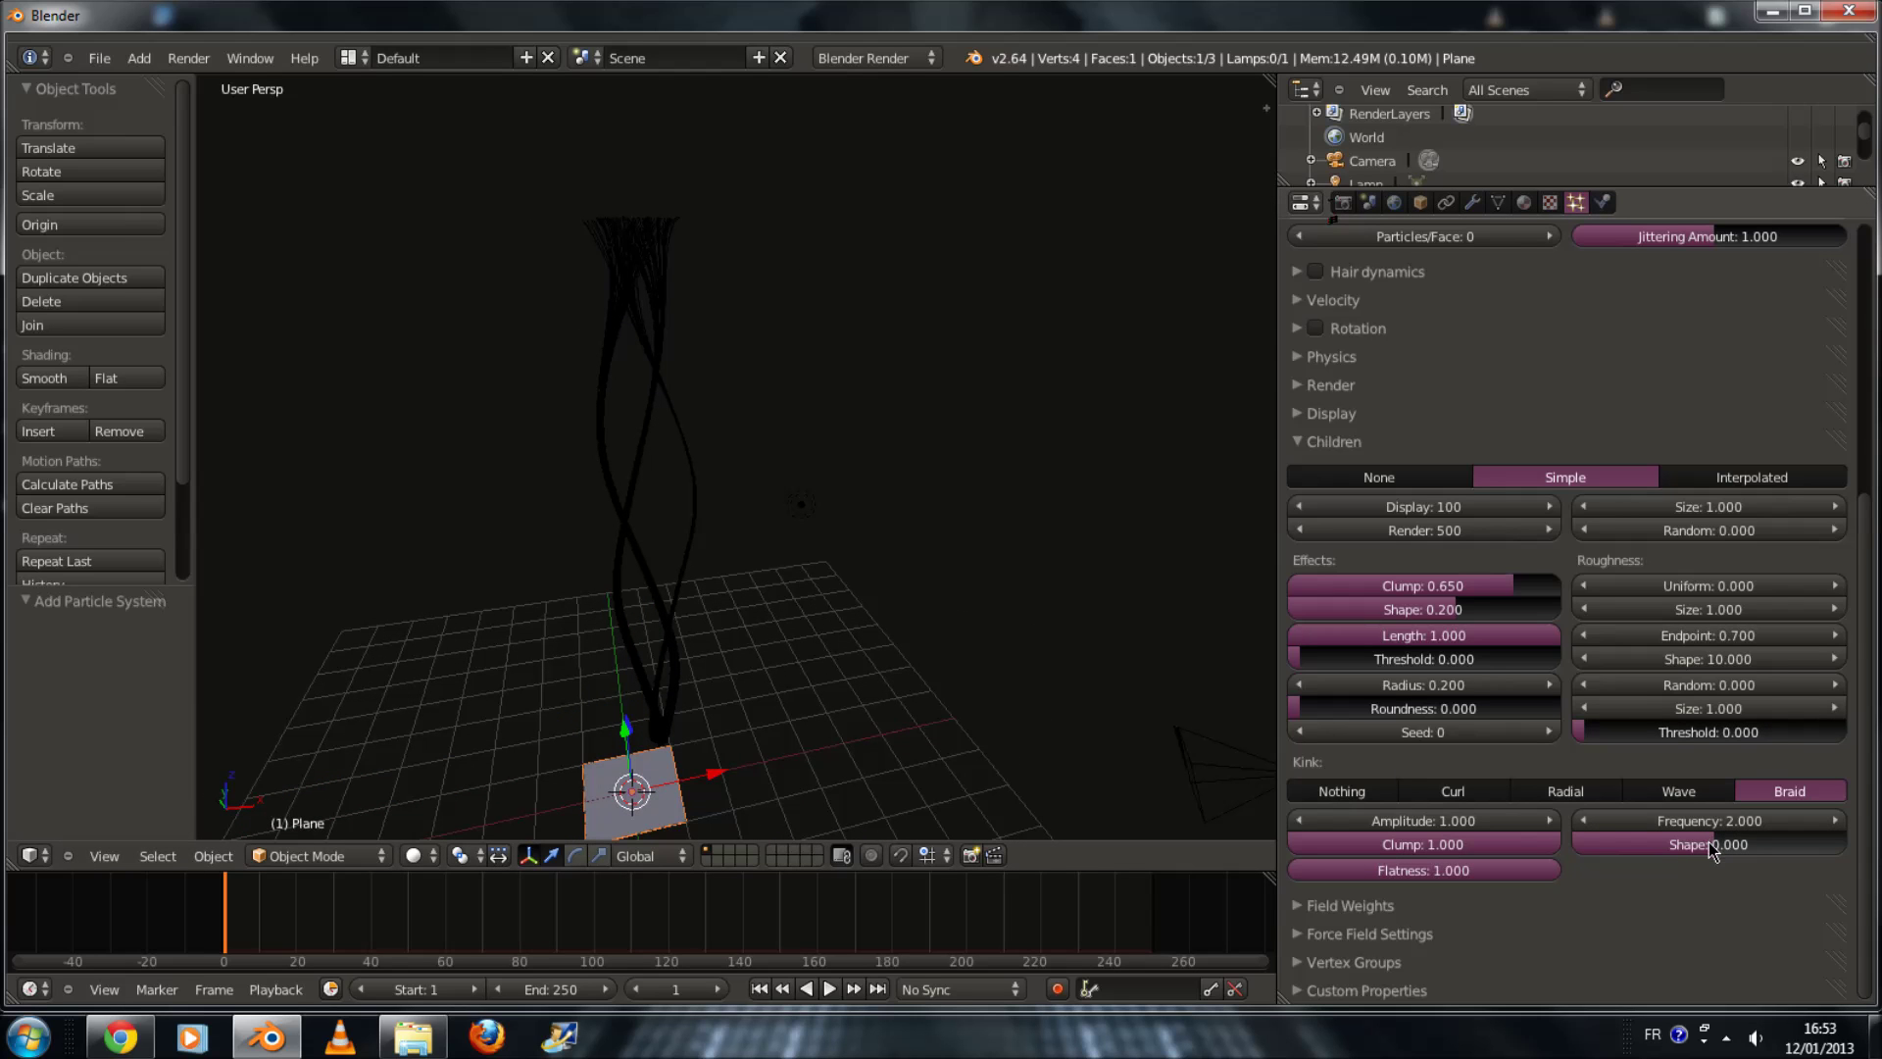
left_click_drag(1714, 849, 1856, 855)
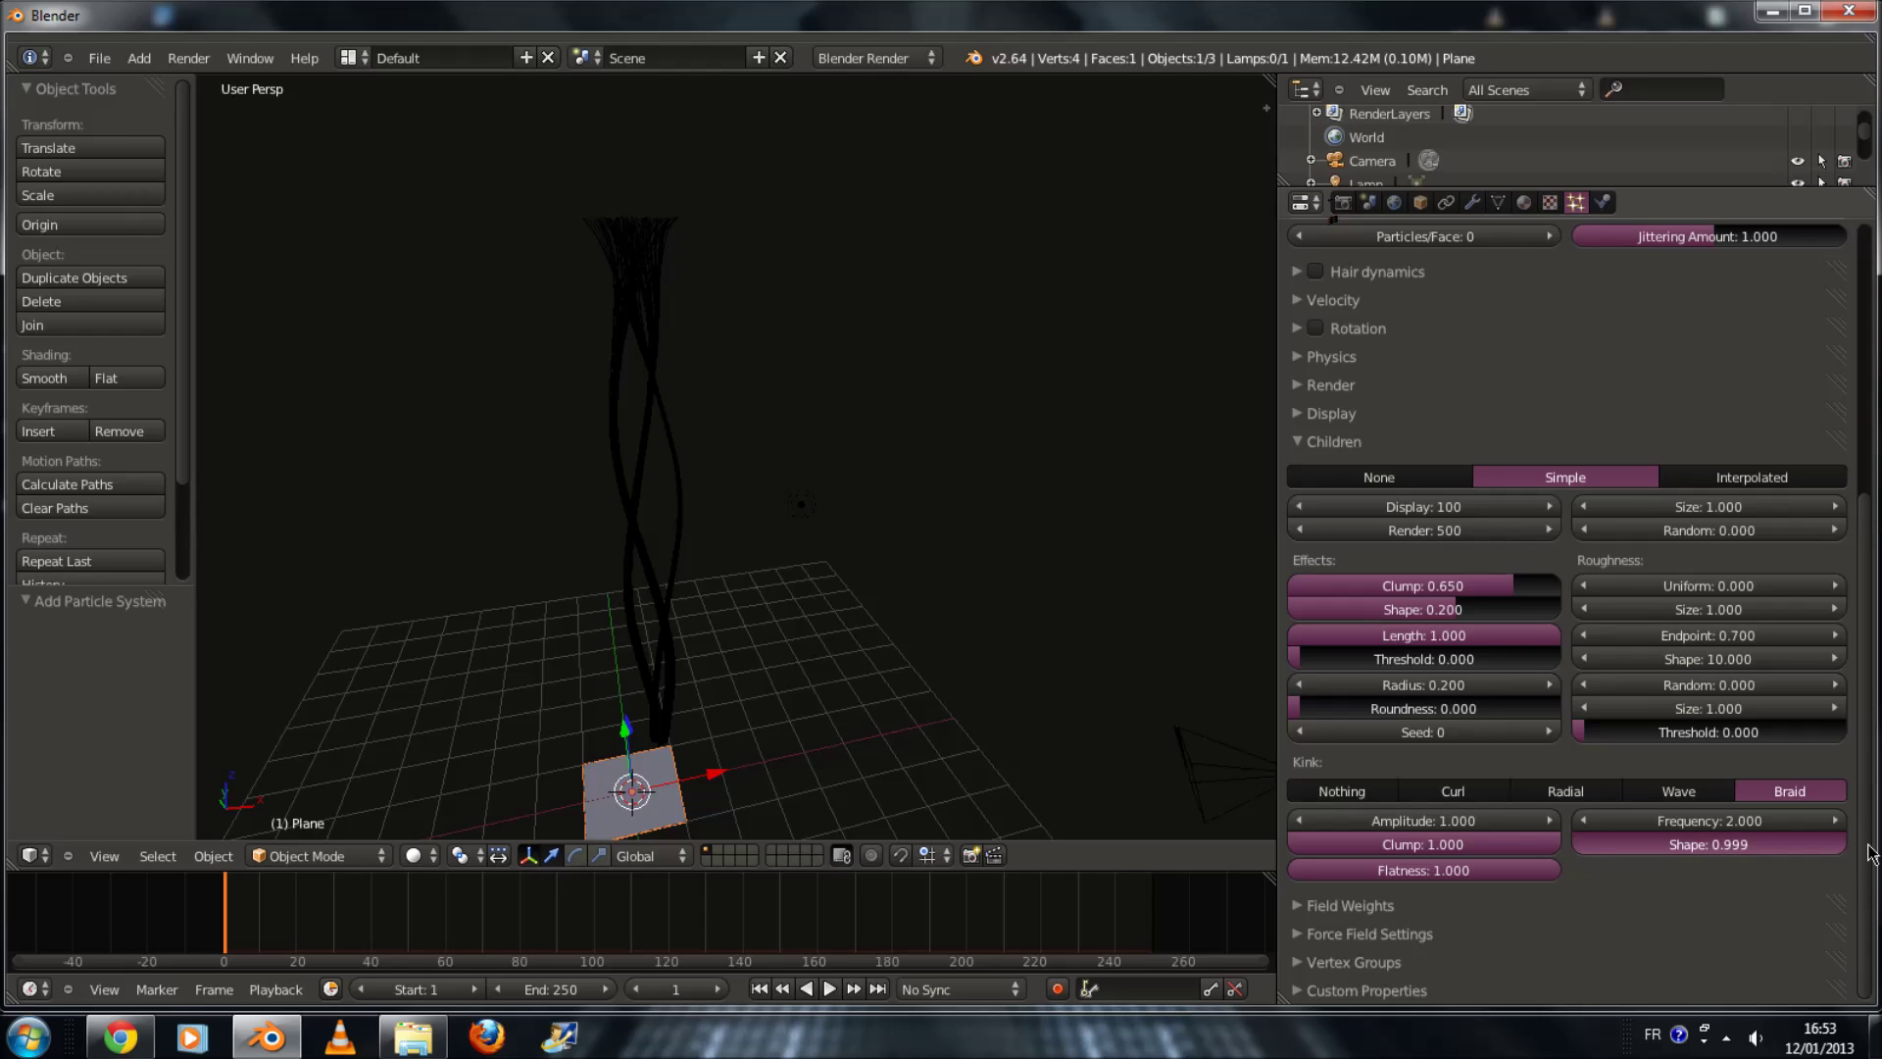
Step: Try a braid frequency of 10, inspect the strands, then return it to 2
left_click(1721, 820)
type("10")
key("Return")
middle_click_drag(755, 529, 918, 624)
left_click(1714, 820)
type("2")
key("Return")
middle_click_drag(756, 597, 775, 603)
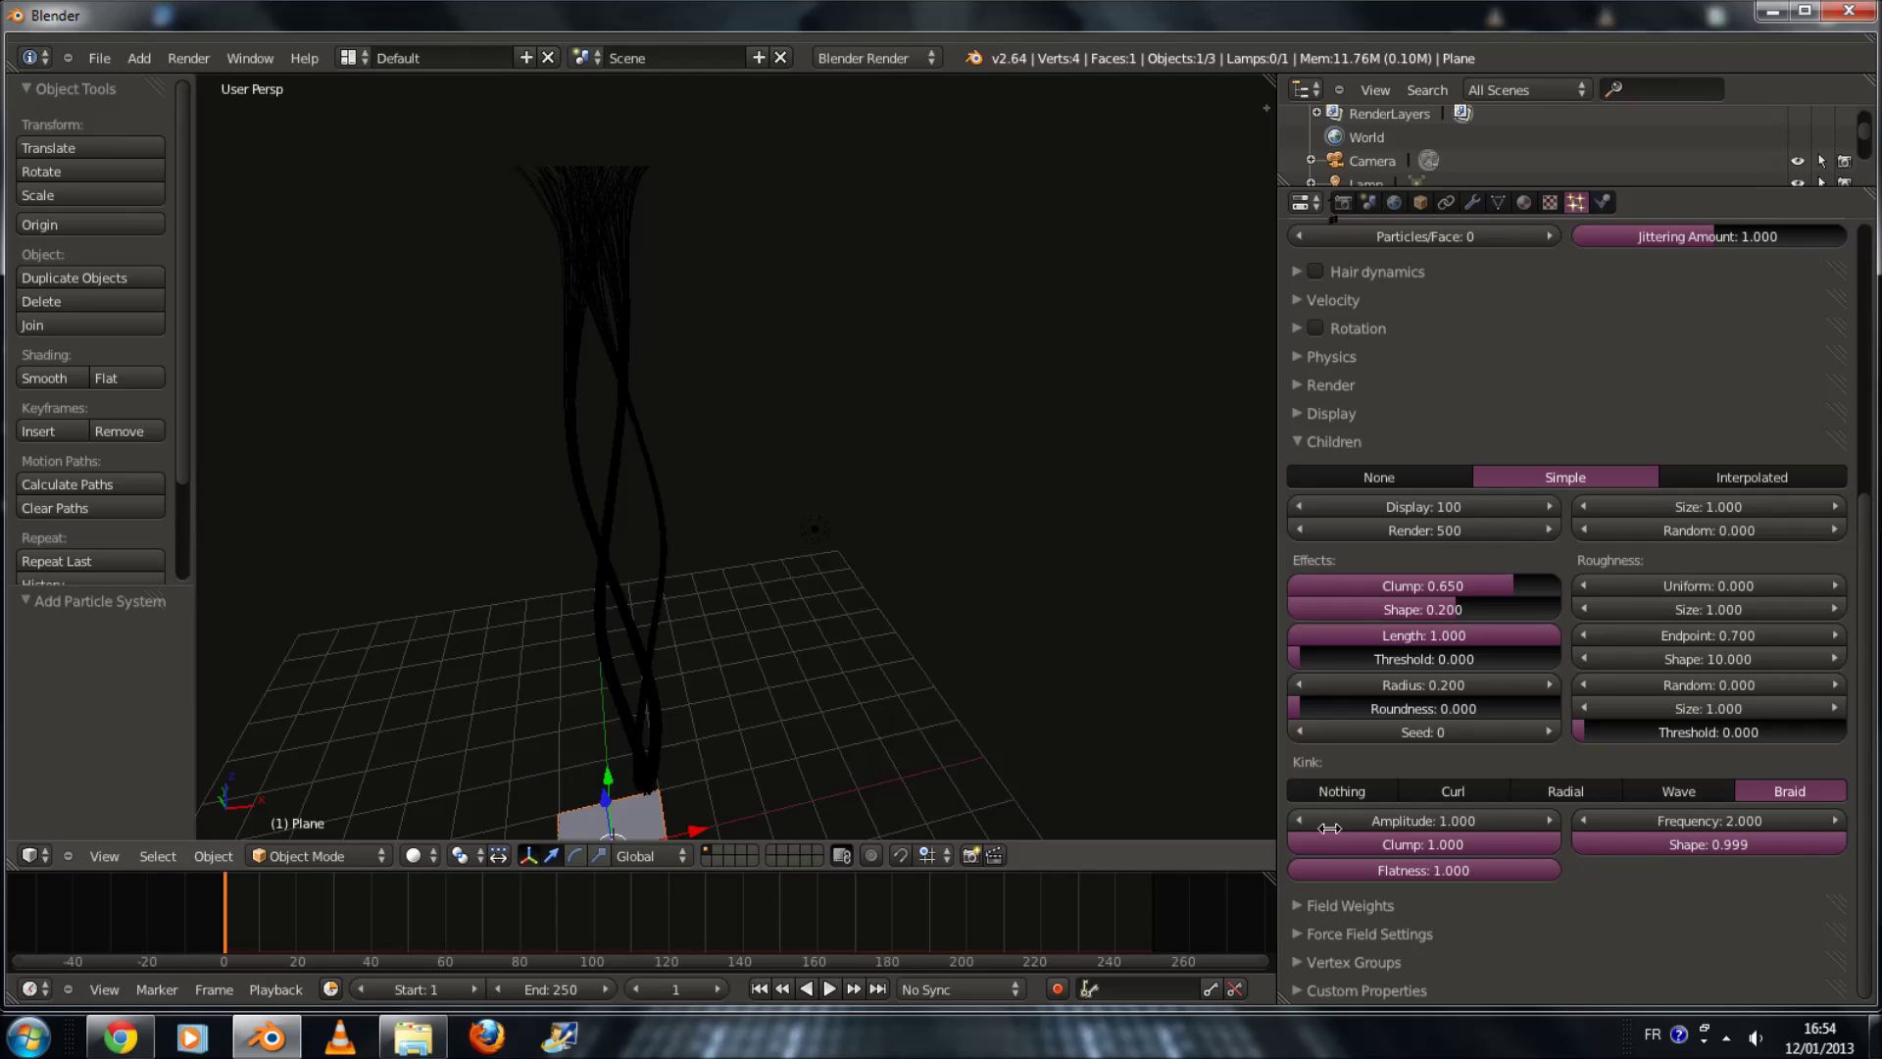
Step: Try adjusting the braid kink's clump, shape and amplitude values
left_click_drag(1491, 848, 1695, 879)
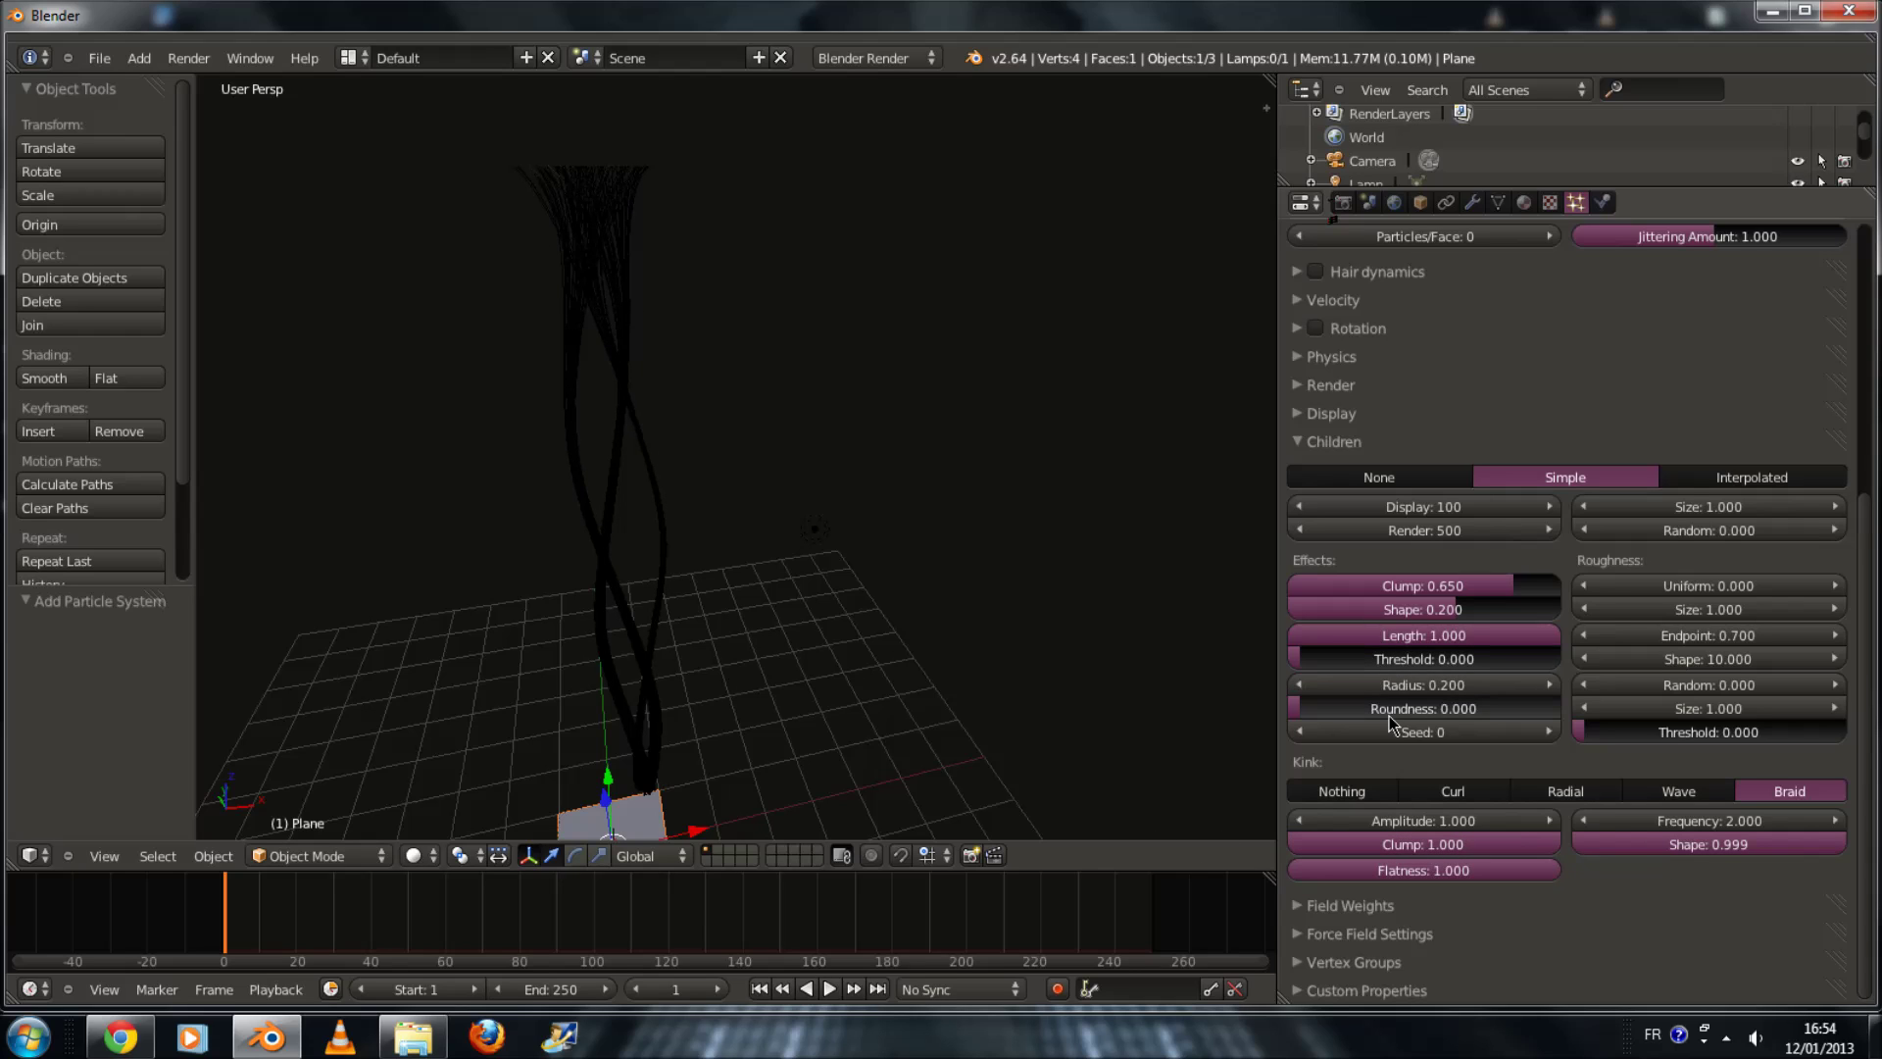
left_click_drag(1746, 856, 1825, 849)
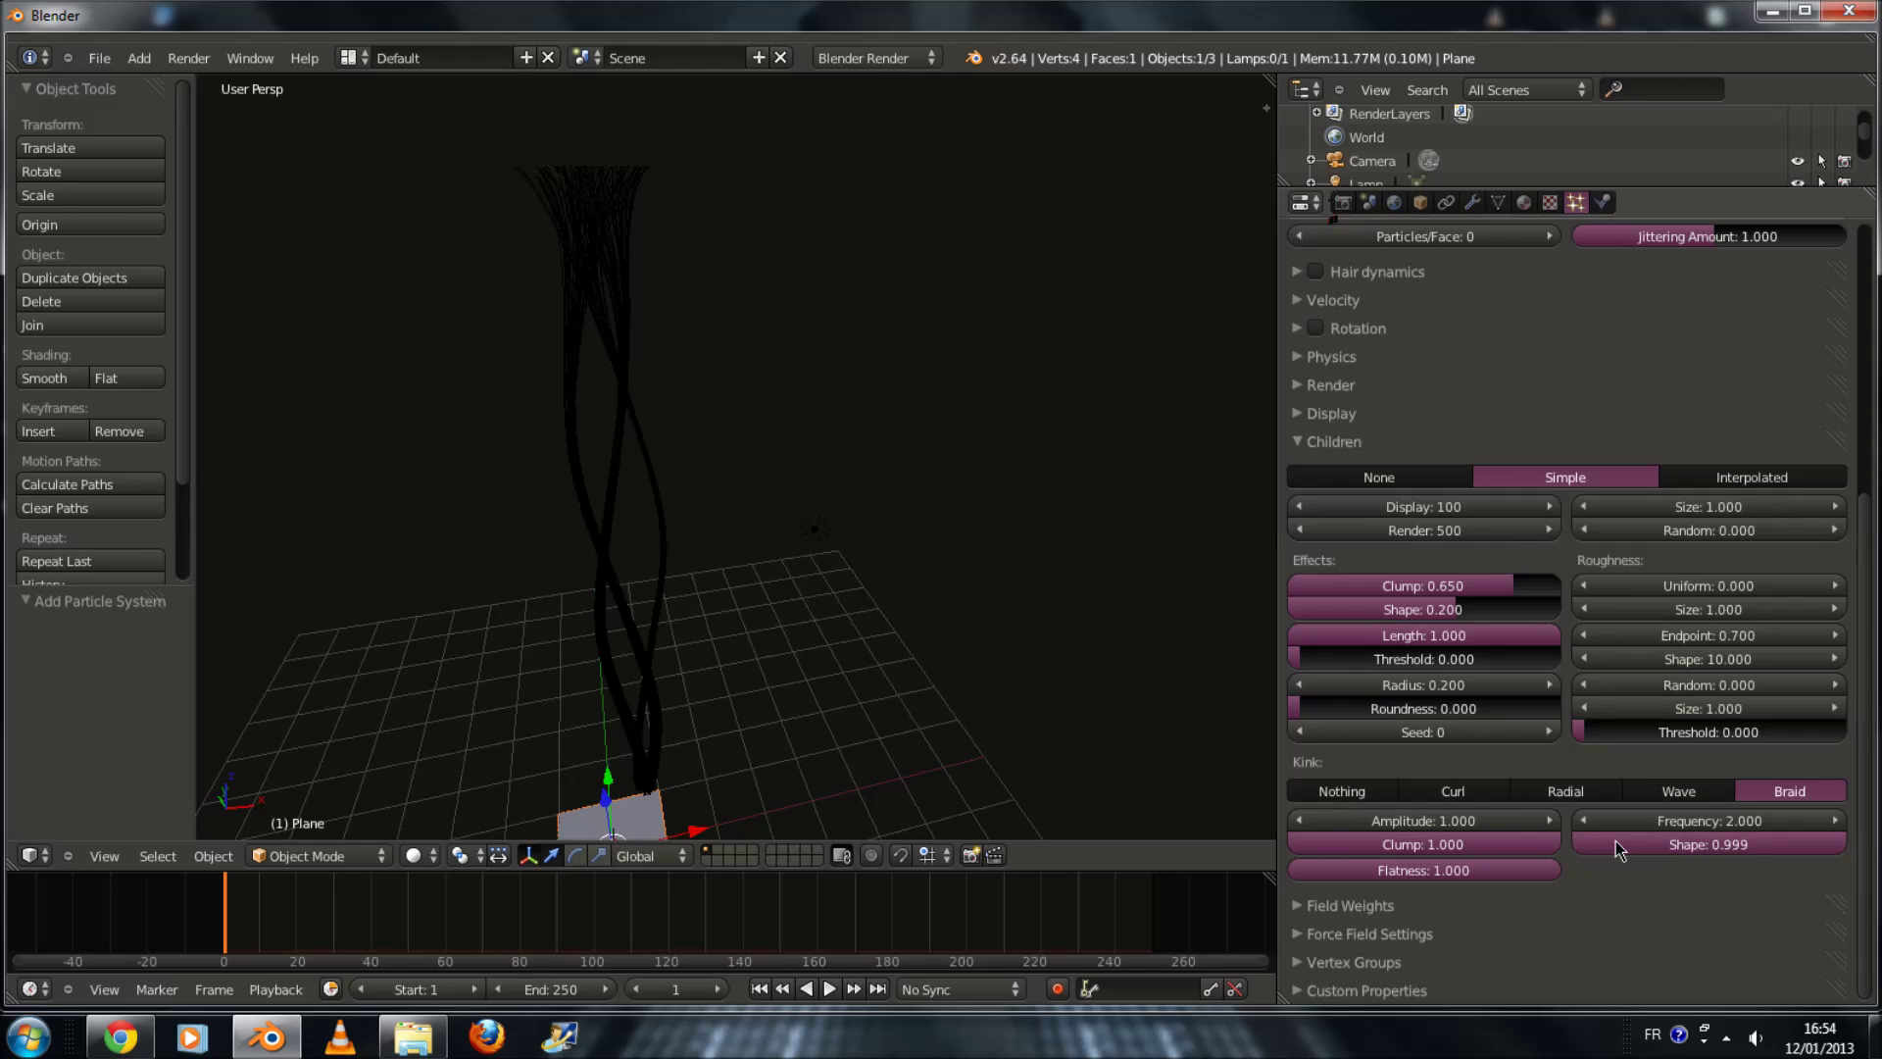
left_click_drag(1508, 821, 1806, 826)
left_click_drag(1649, 849, 1468, 834)
Step: Try a braid kink amplitude of 0.2 and inspect the strands from another angle
left_click(1461, 824)
type("0.2")
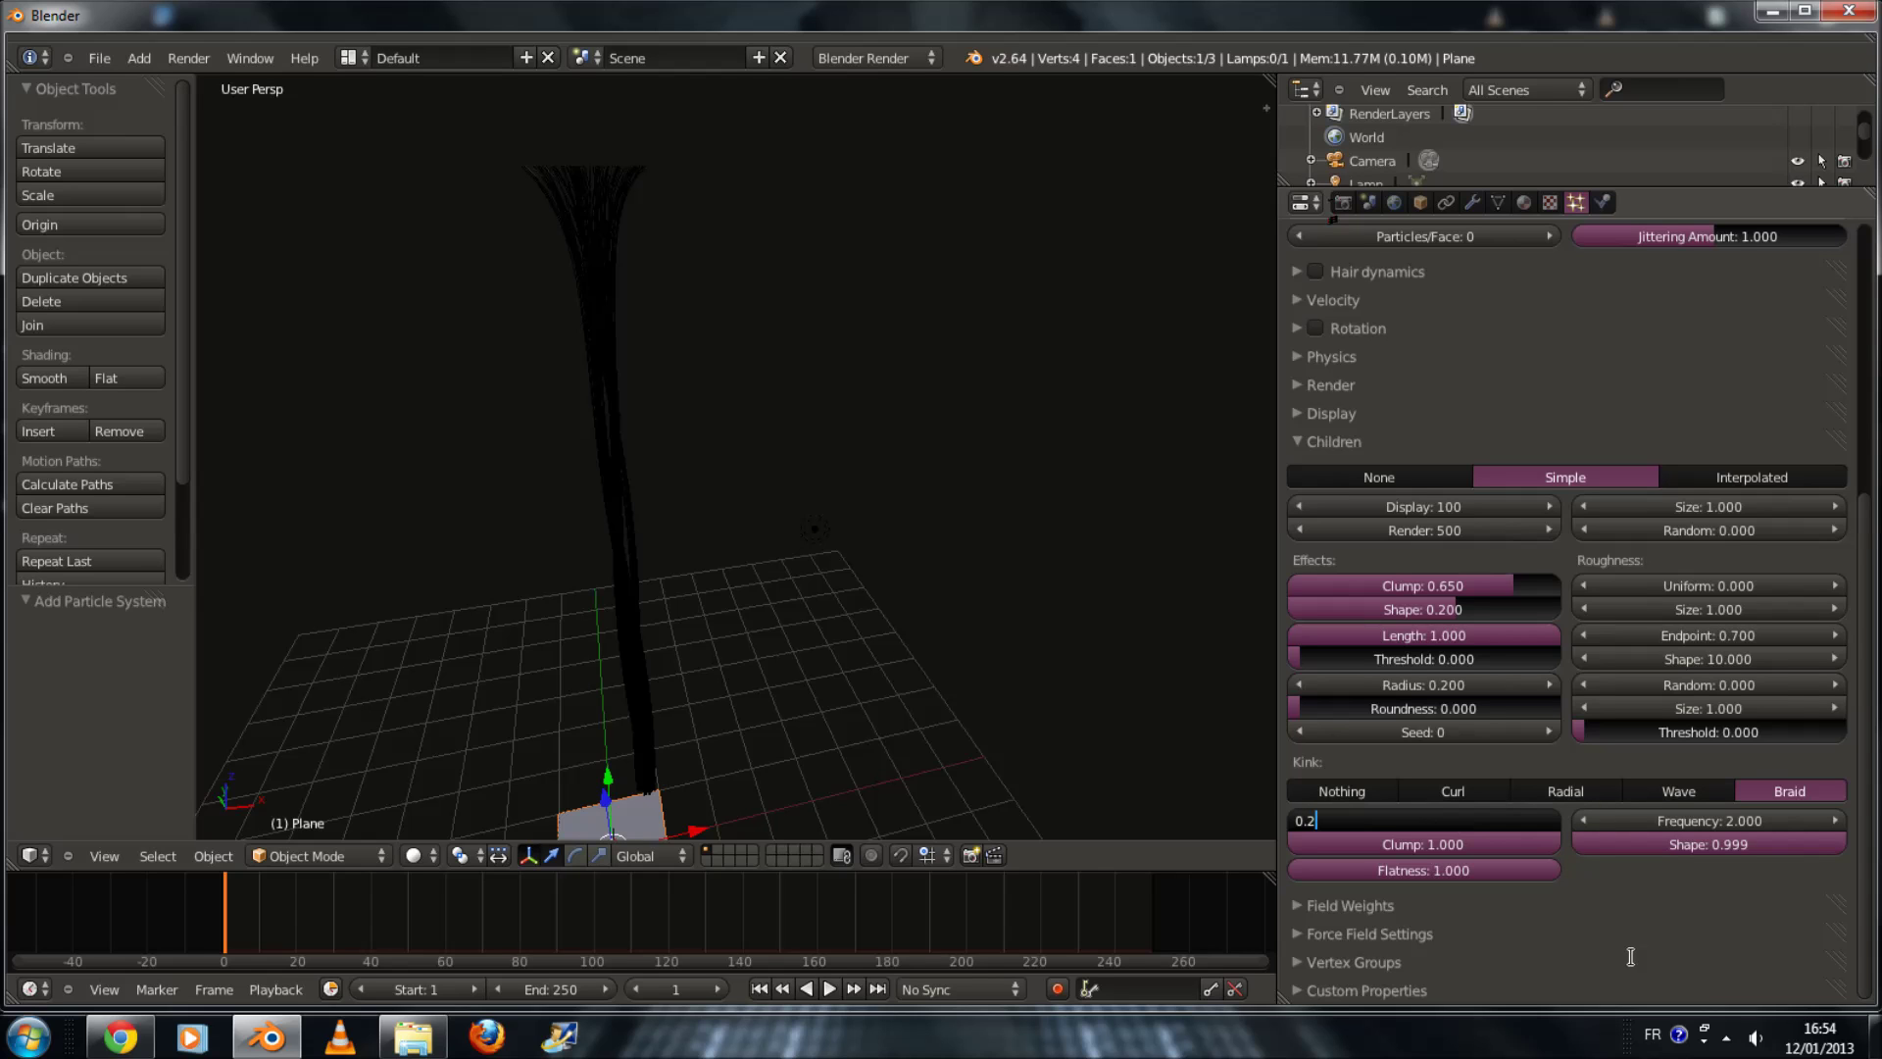
key("Return")
middle_click_drag(843, 672, 872, 666)
Step: Try a braid kink frequency of 5 and inspect the strands up close
left_click(1679, 840)
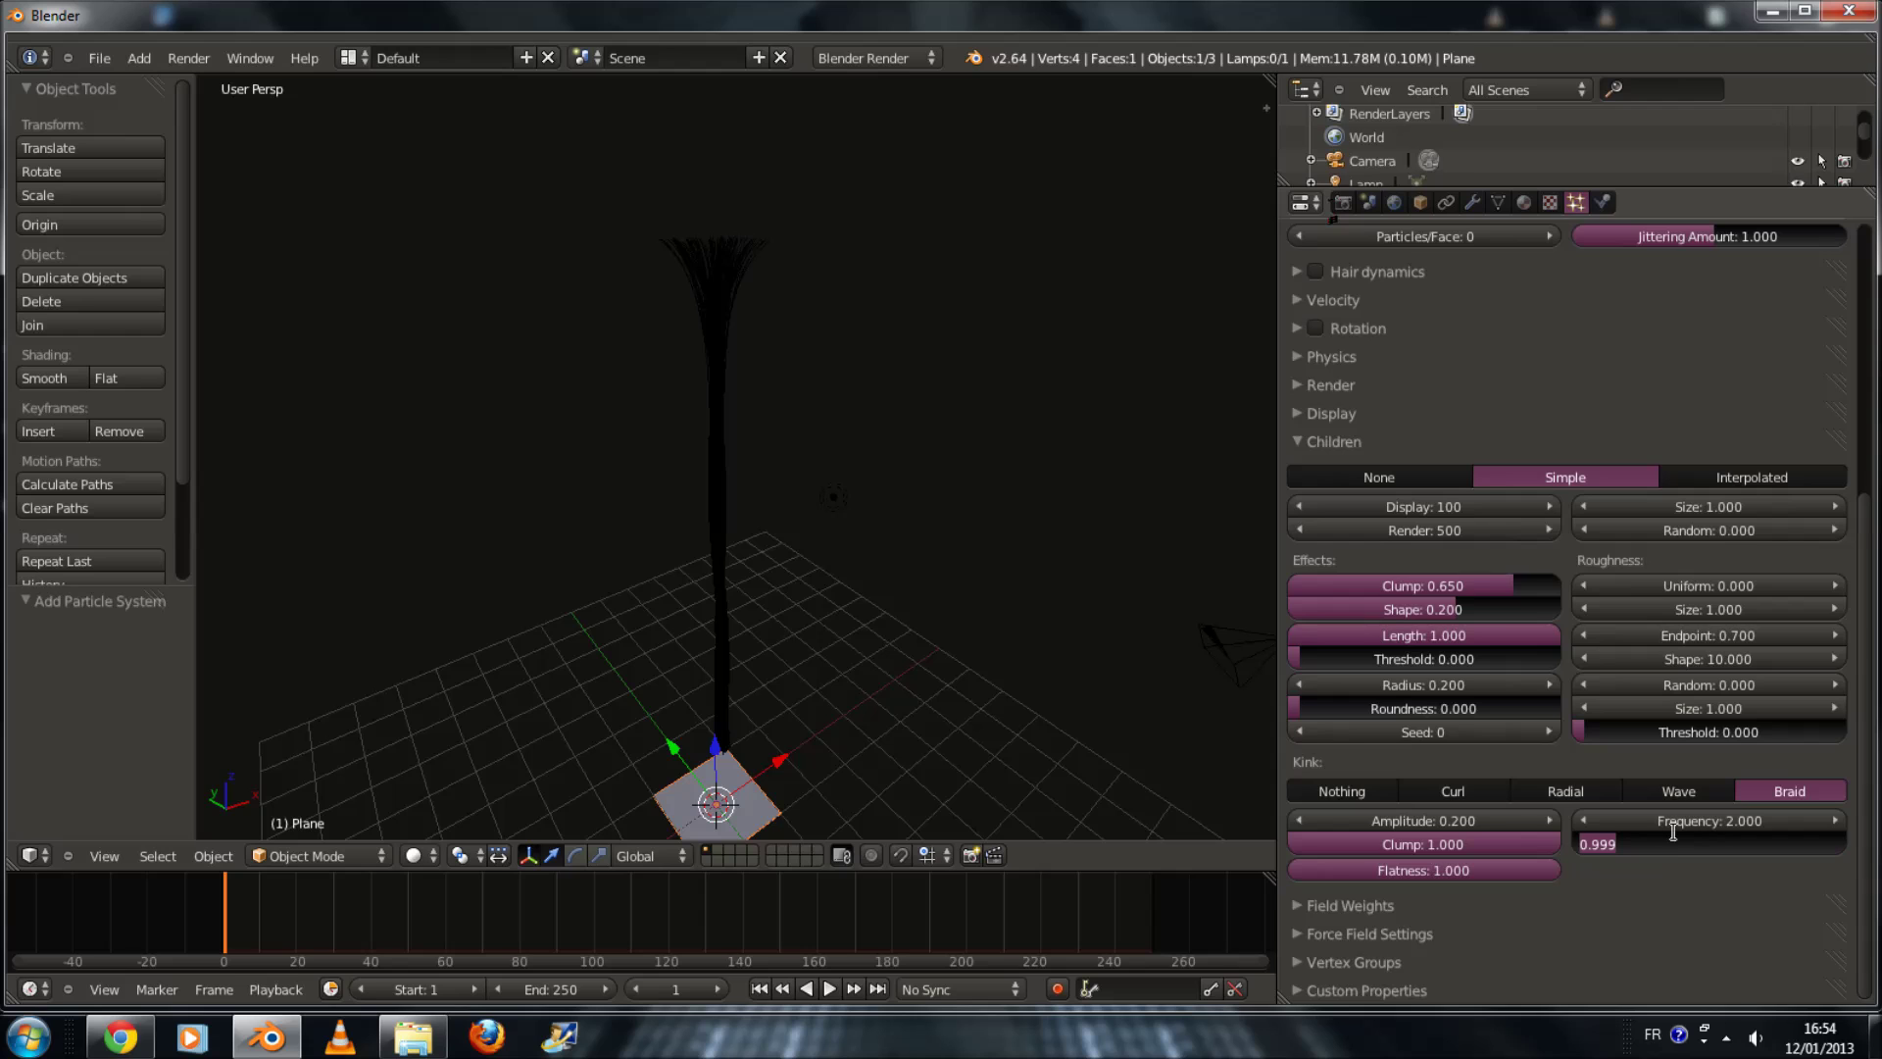
key("Return")
left_click(1706, 820)
type("5")
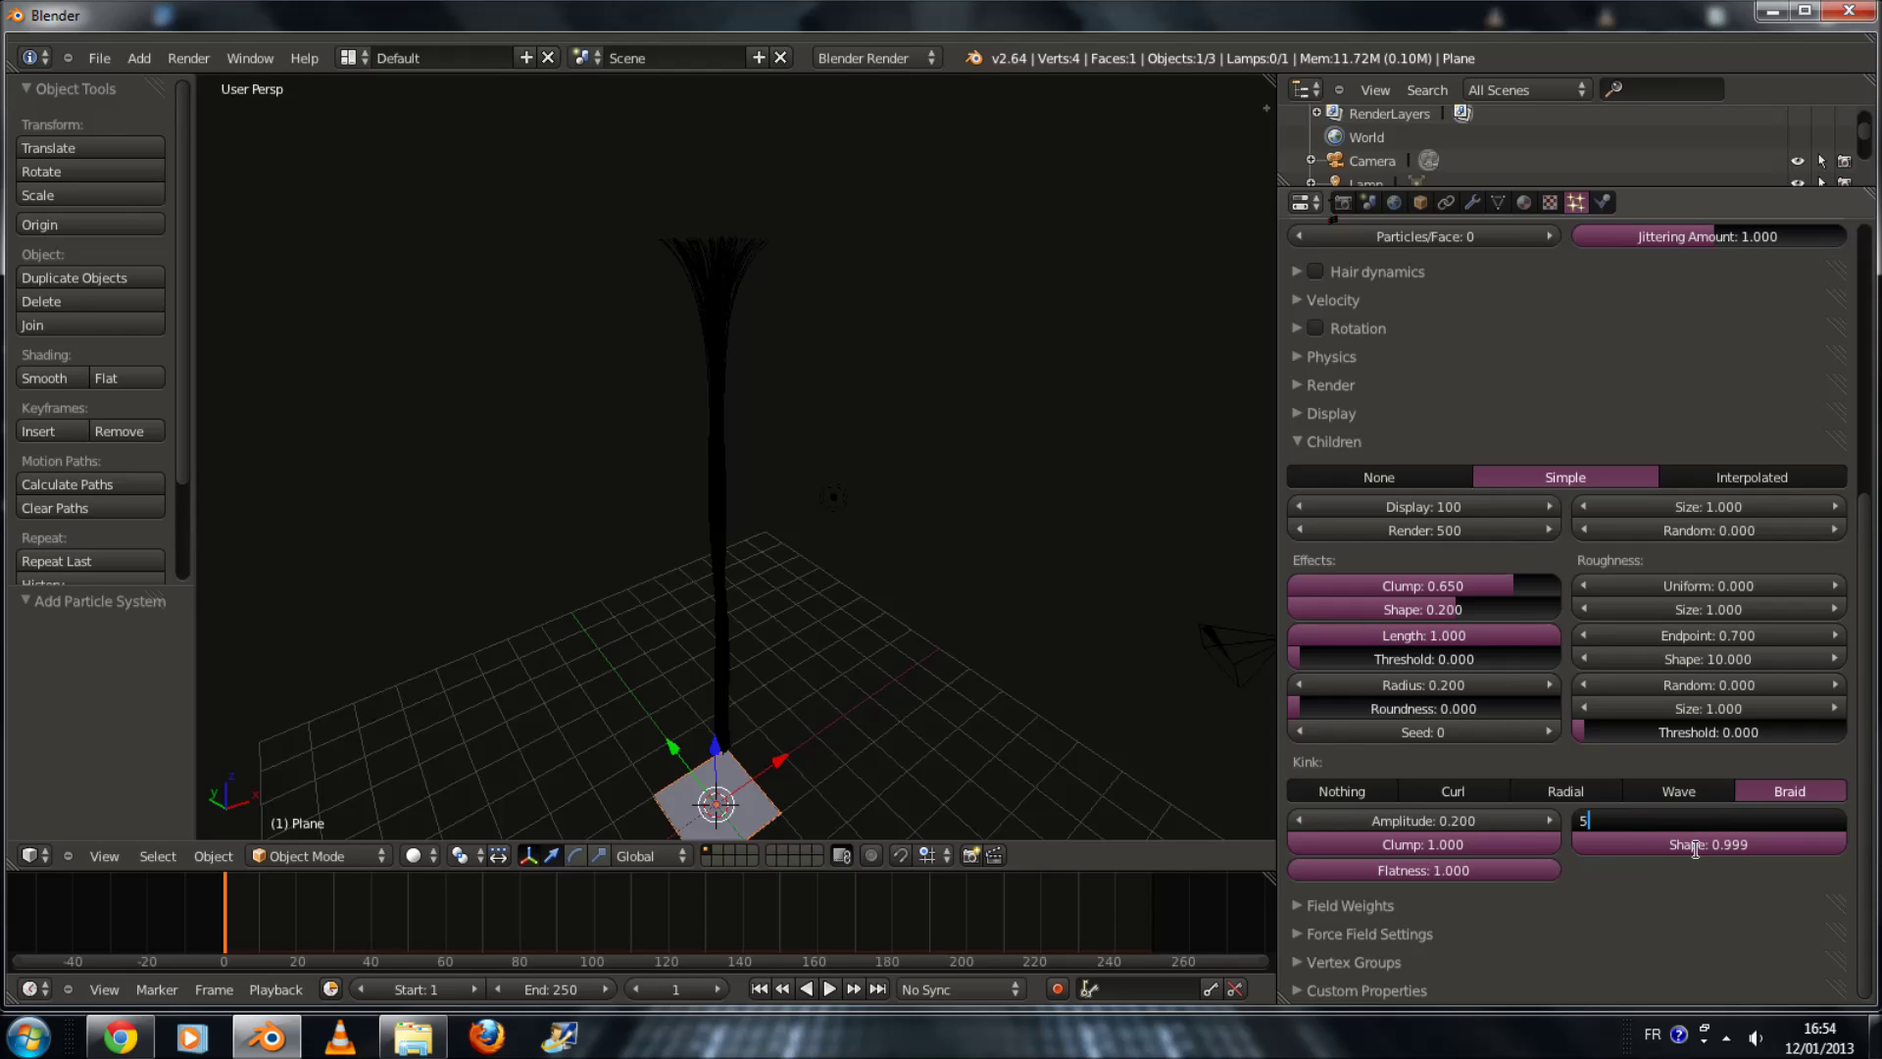
key("Return")
scroll(910, 616, "up", 2)
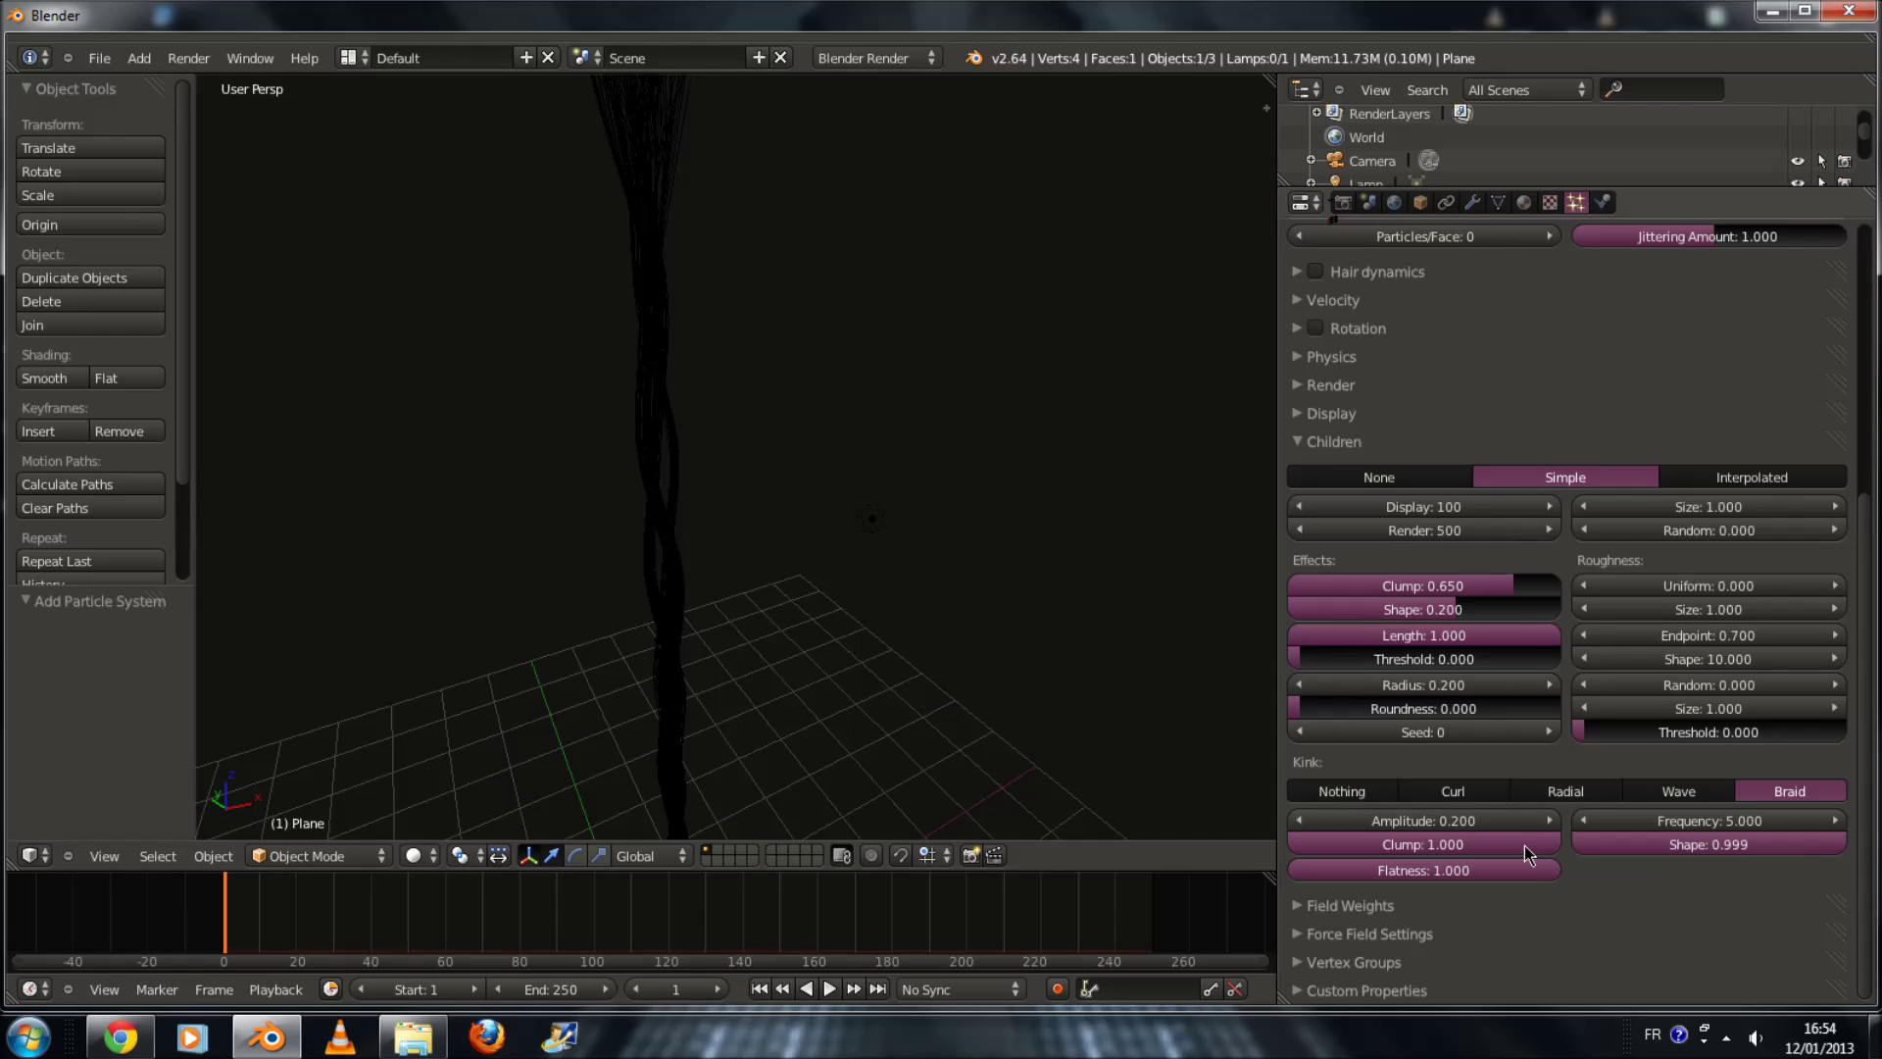
Step: Try a braid kink amplitude of 0, then nudge it up to about 0.004
left_click_drag(1298, 821, 1292, 822)
left_click(1408, 825)
type("0")
key("Return")
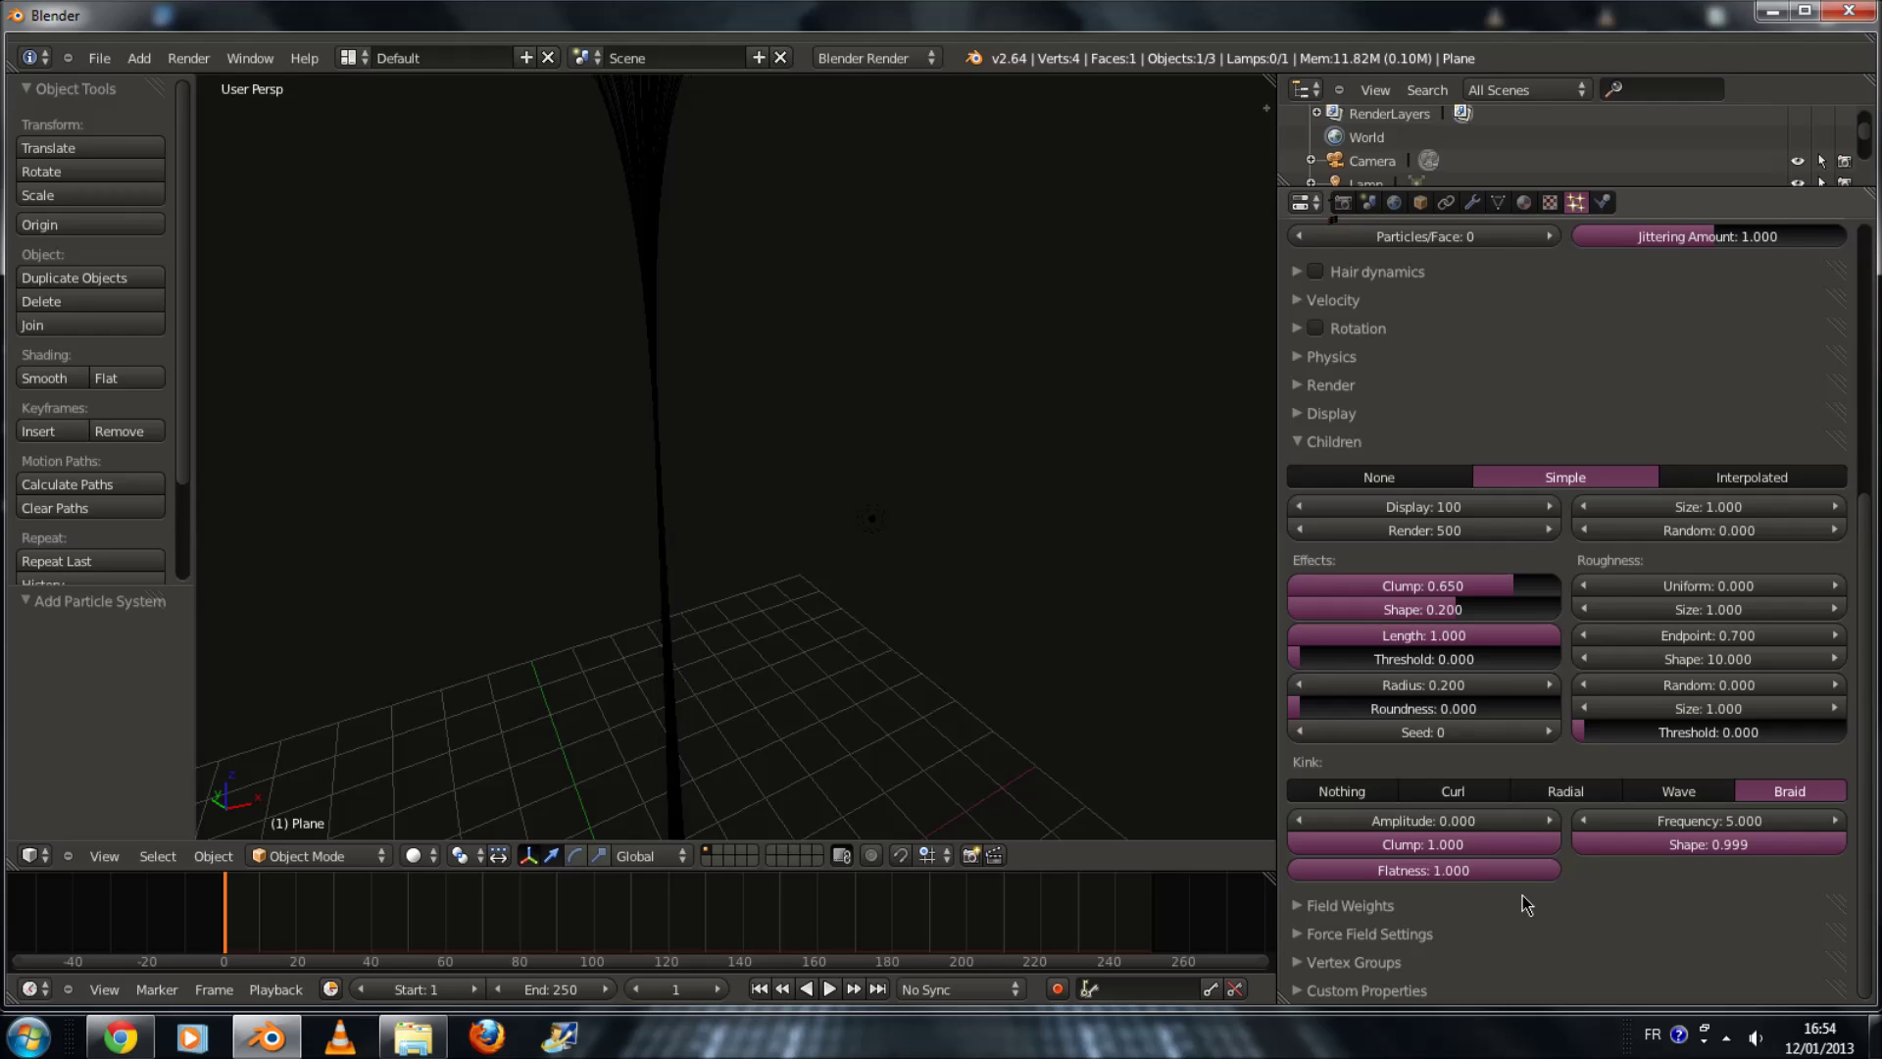
left_click_drag(1543, 822, 1478, 827)
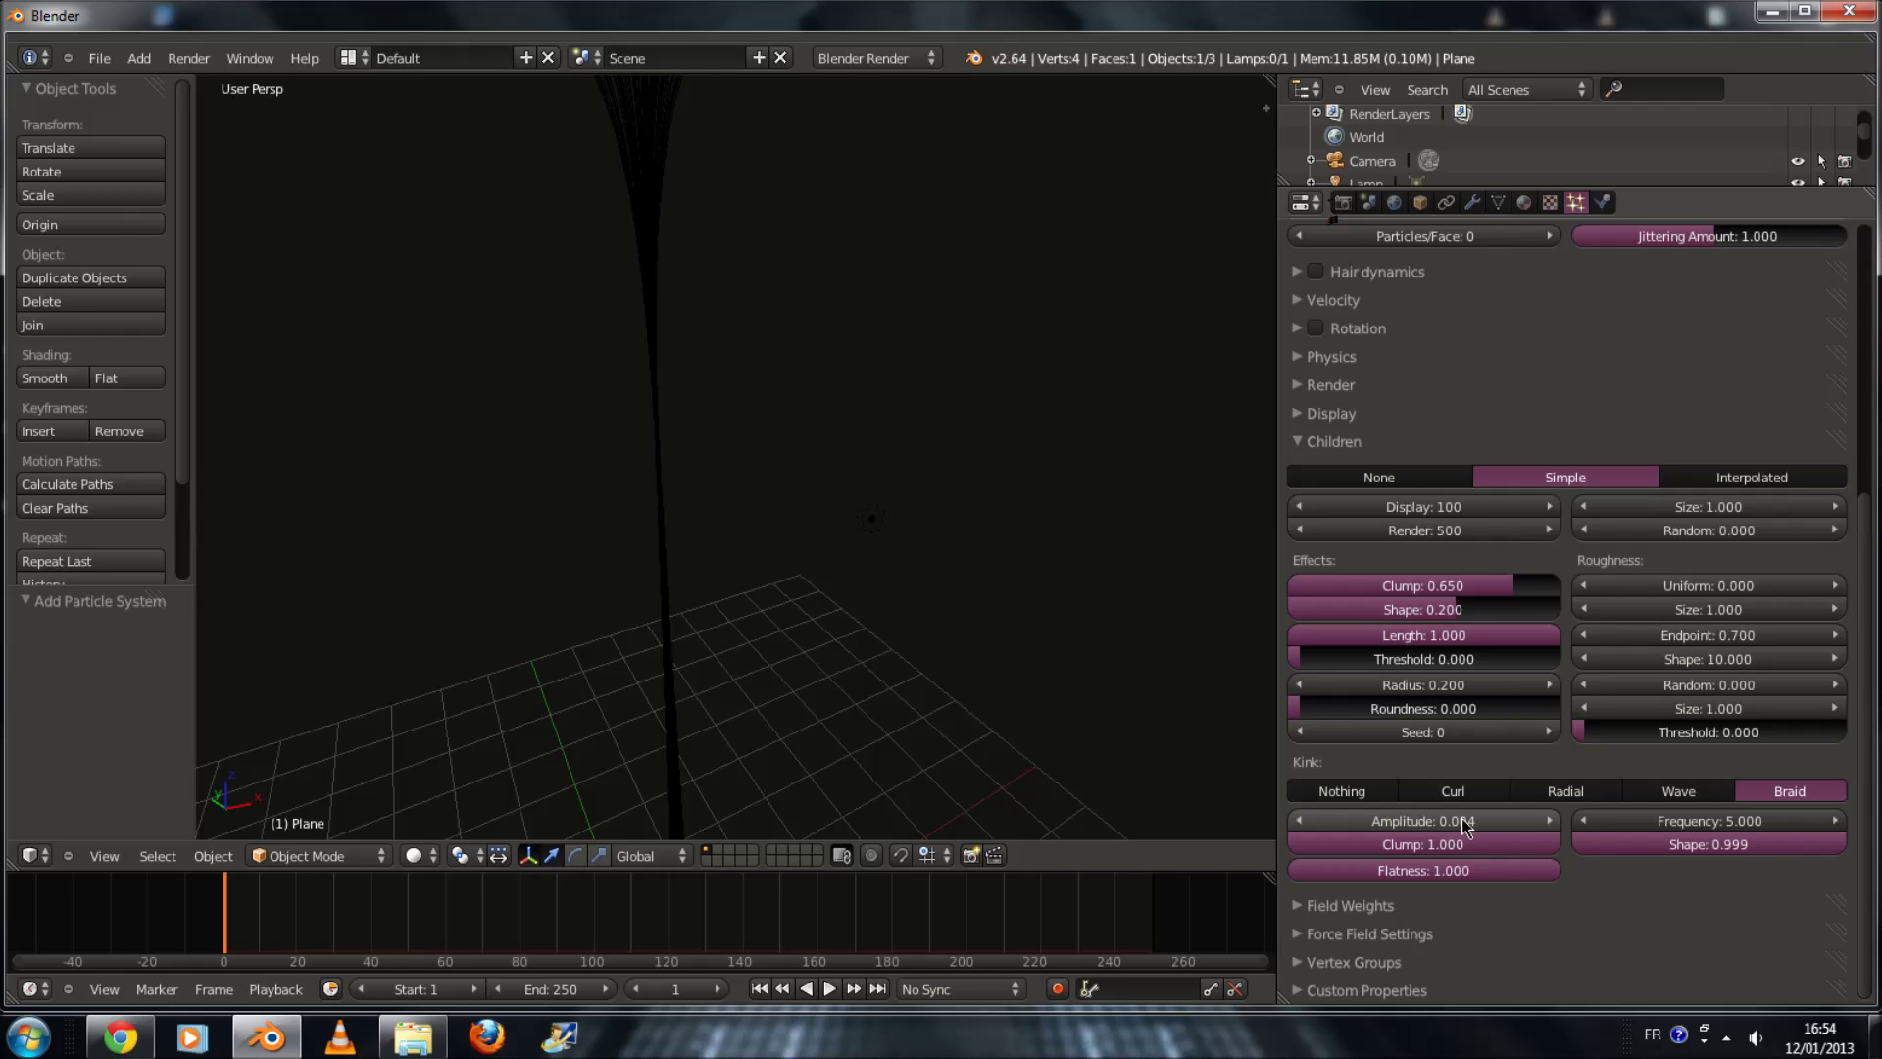
Step: Set the braid kink's amplitude to 0.1 and inspect the whole hair strand
left_click(1462, 823)
type("0.1")
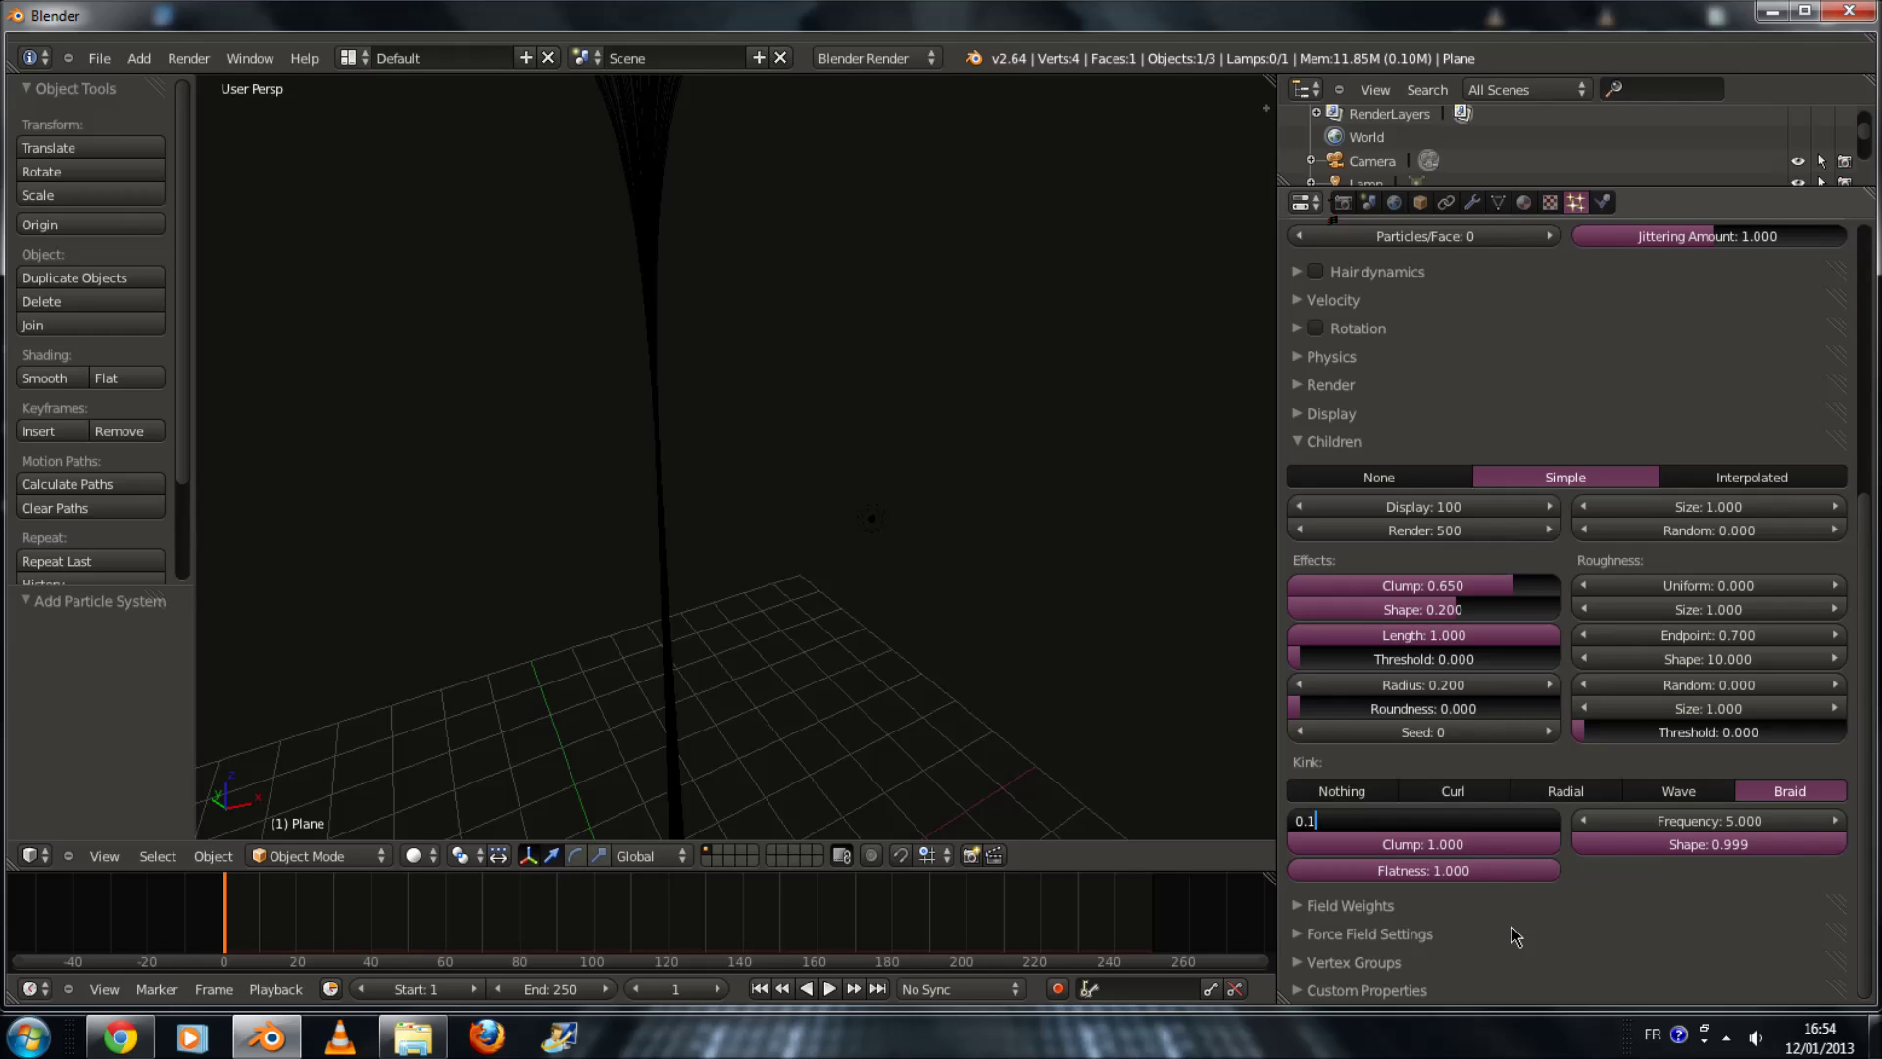
key("Return")
middle_click_drag(1074, 698, 1071, 651)
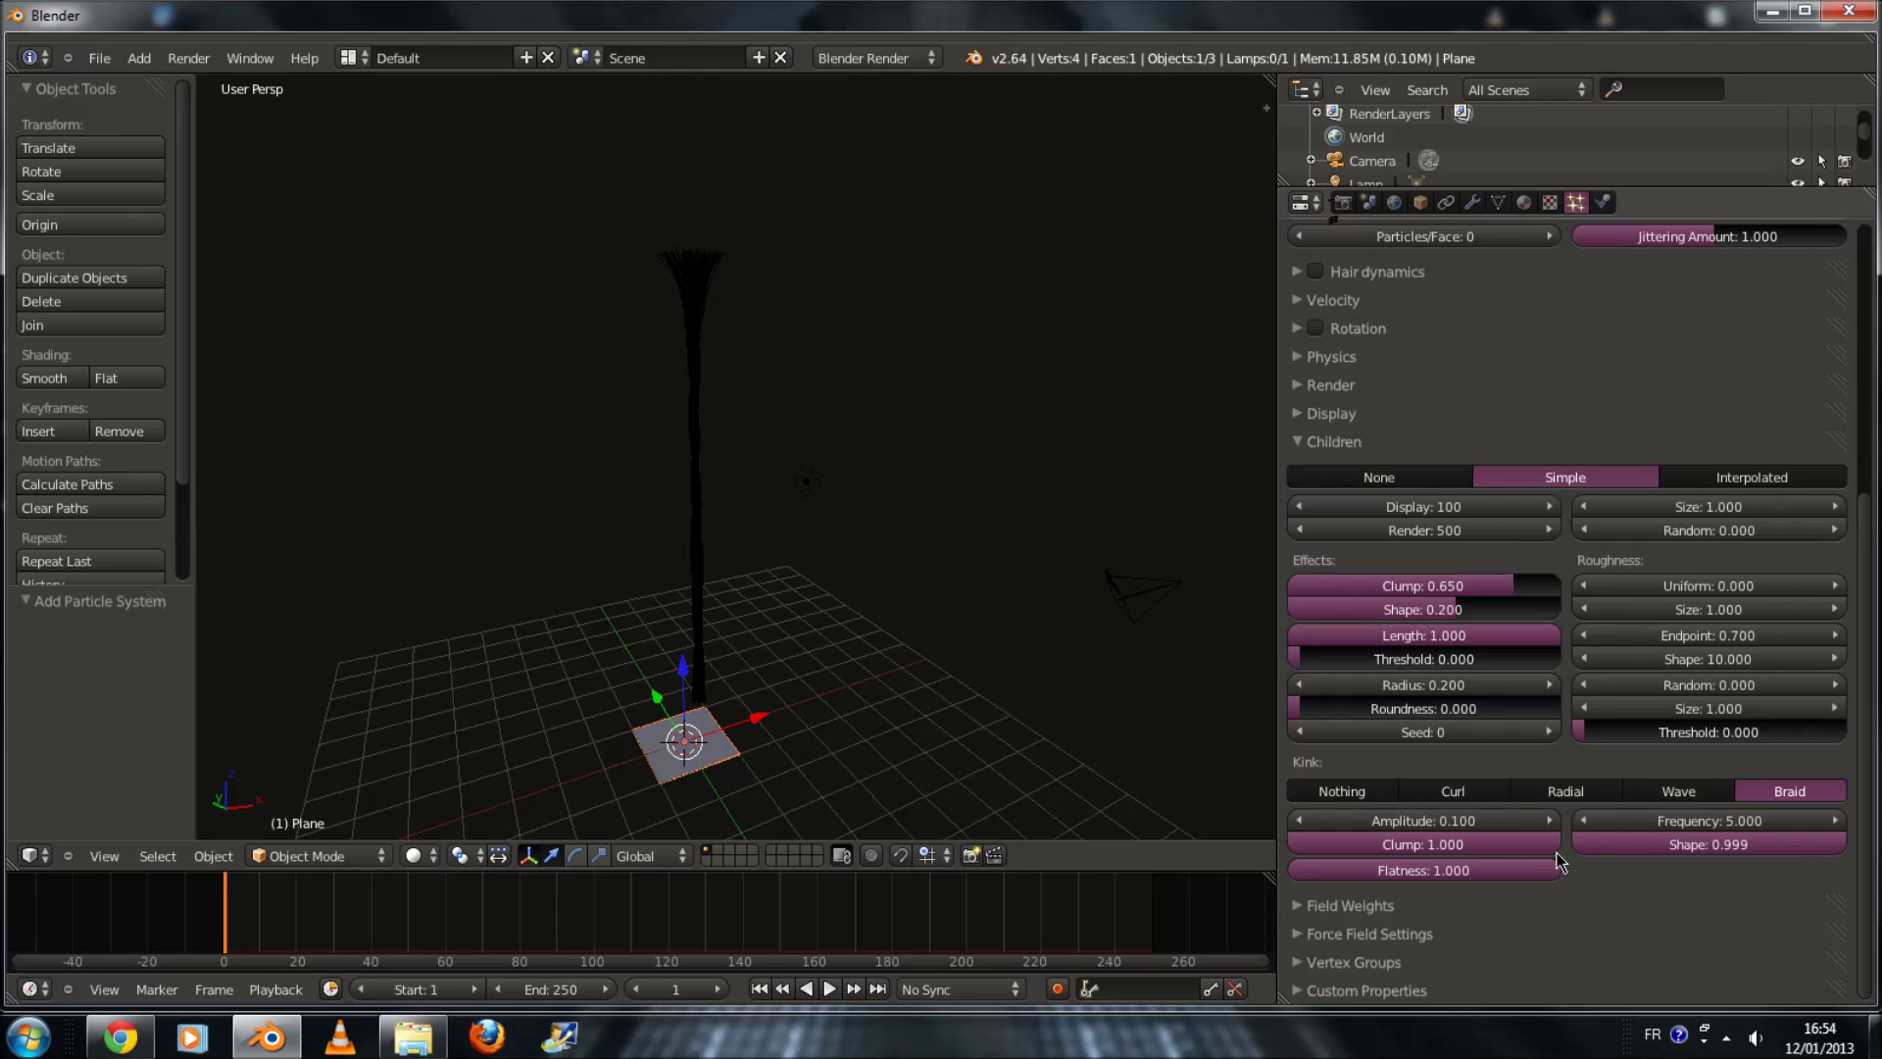
Step: Set the braid kink's frequency to 10 and inspect the braid up close and through the camera
key("BackSpace")
left_click_drag(1473, 870, 1559, 869)
left_click(1686, 823)
type("10")
key("Return")
scroll(900, 520, "up", 3)
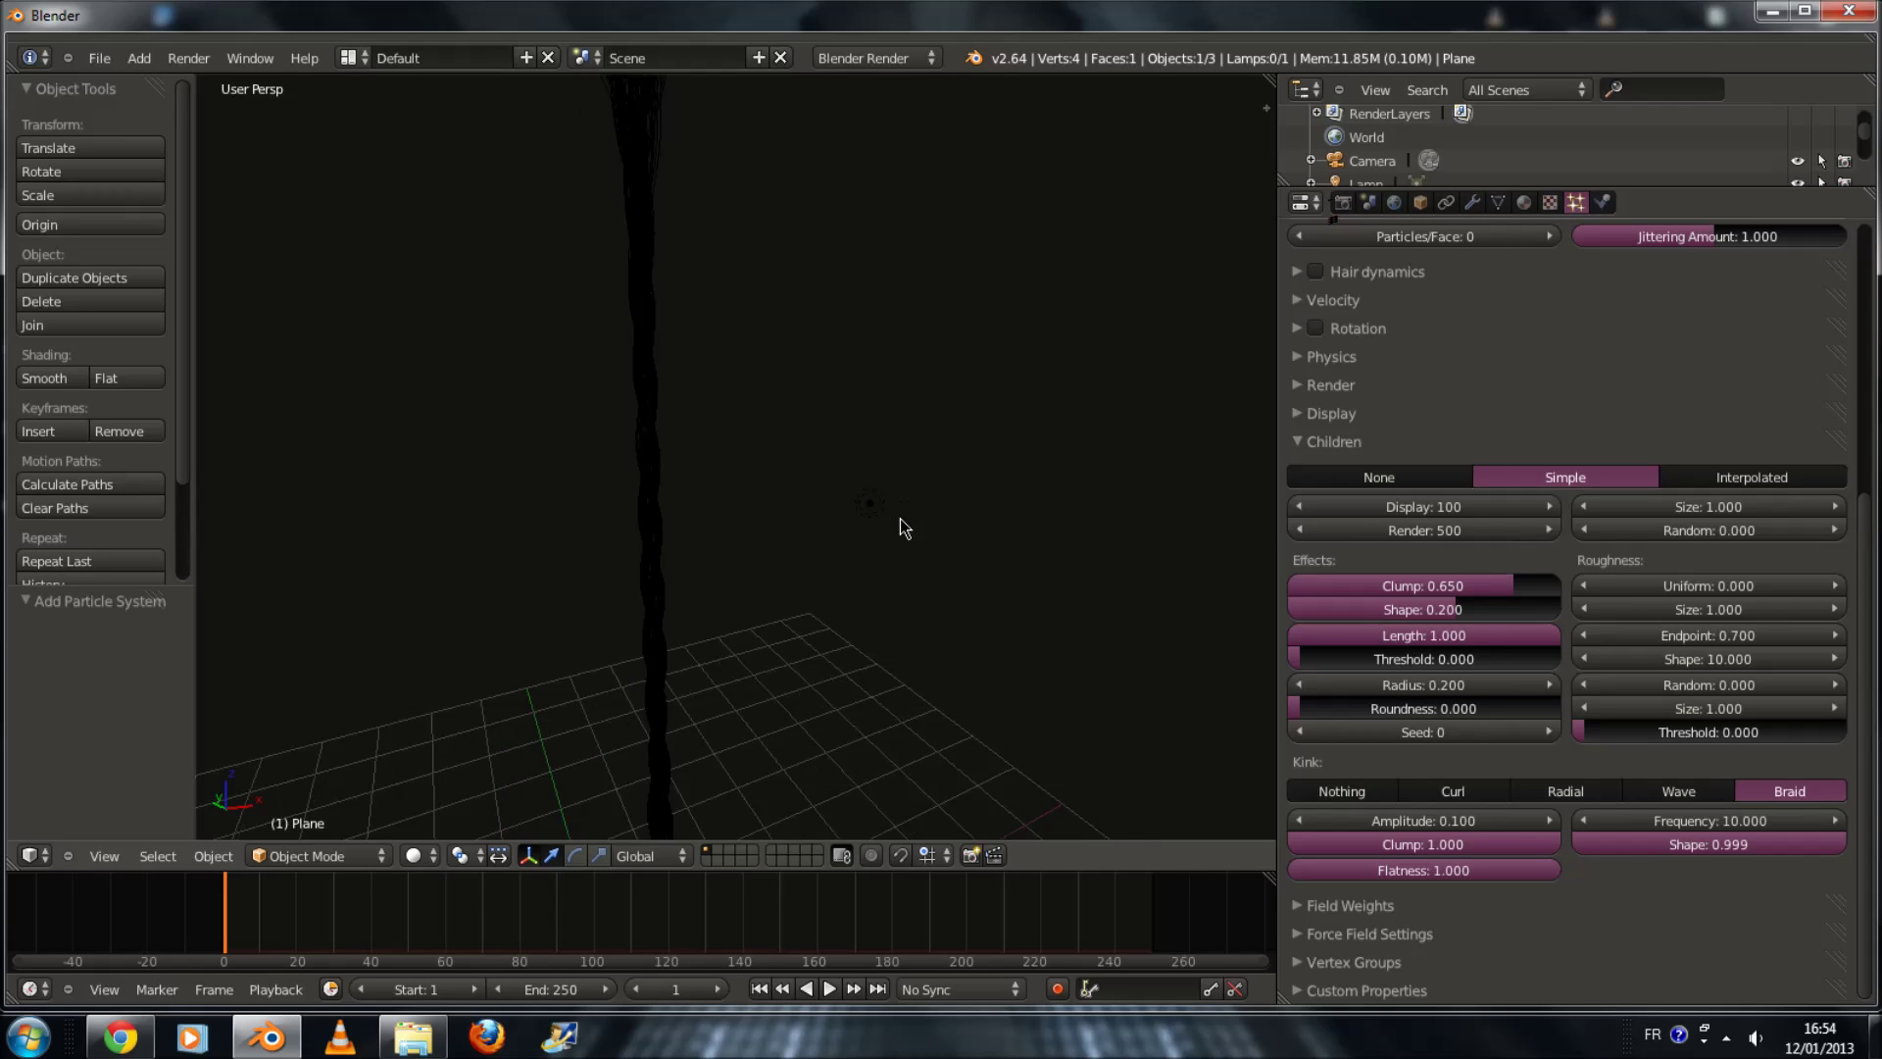
key("KP_0")
scroll(904, 468, "up", 3)
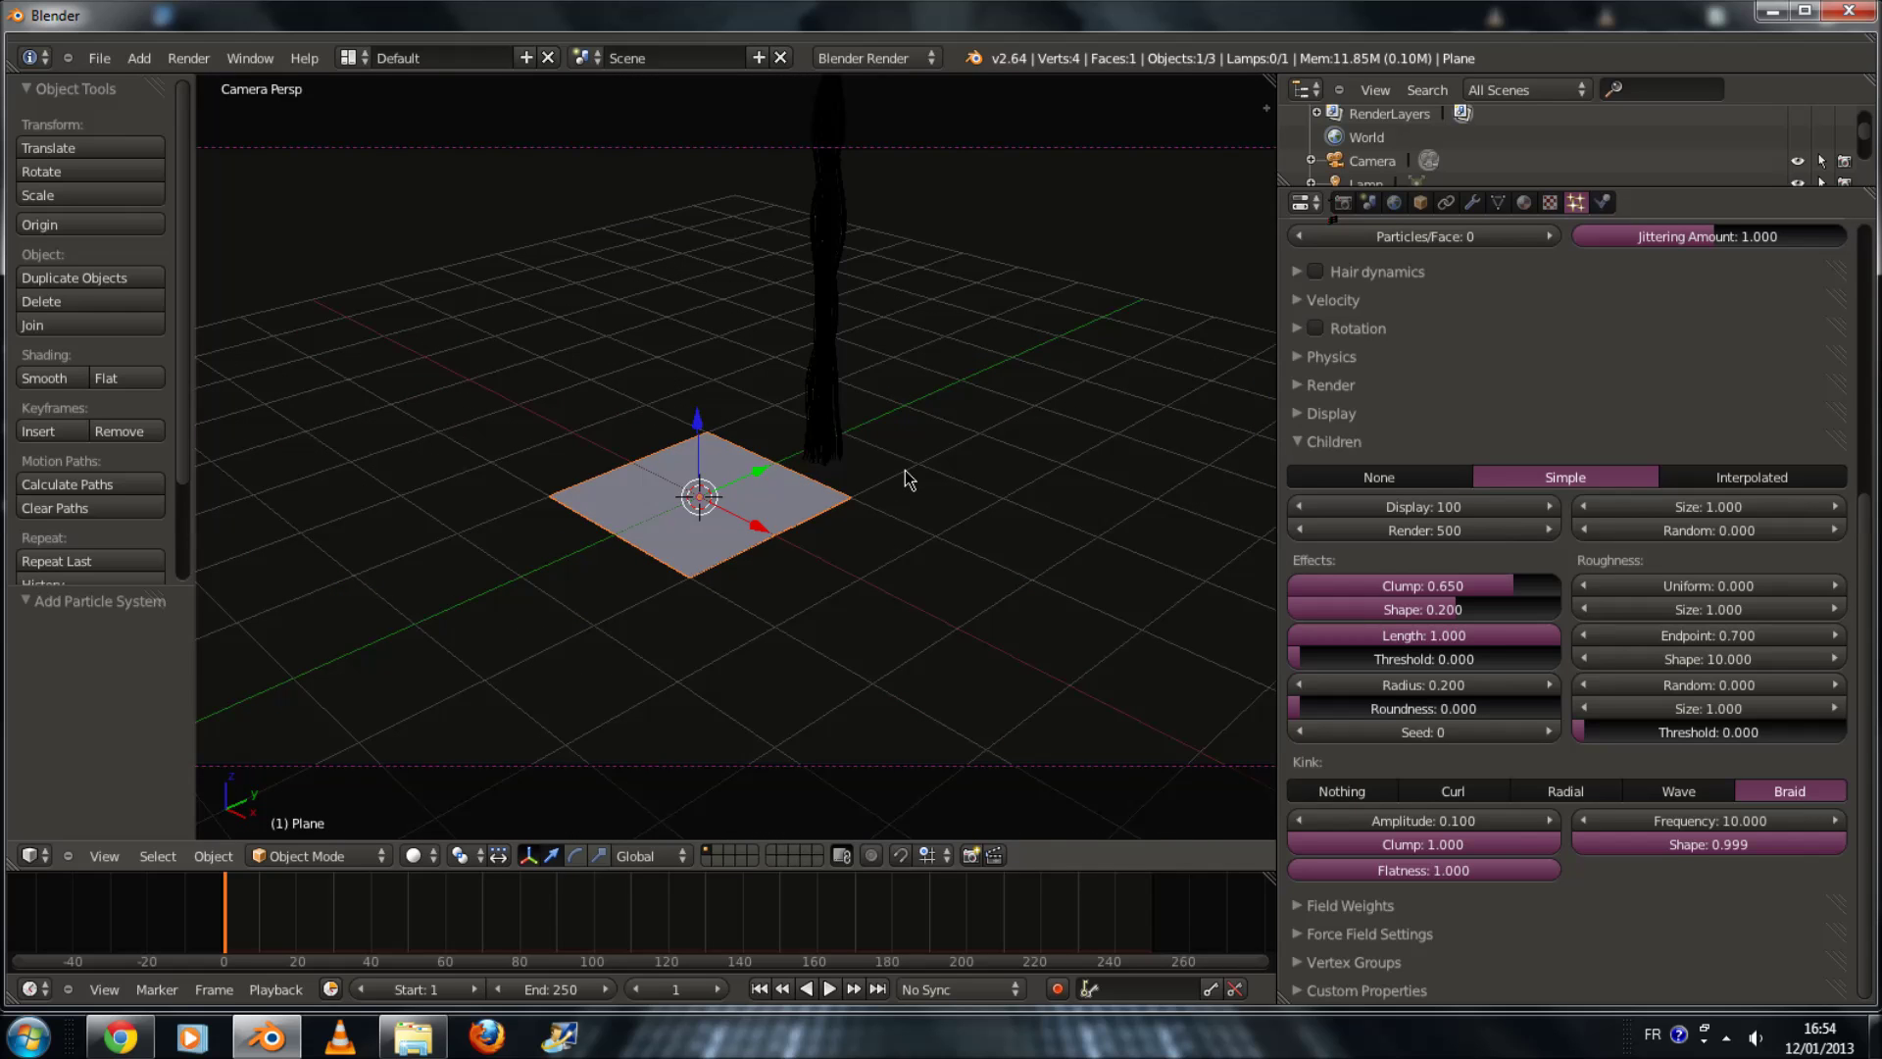
key("KP_0")
key("KP_8")
key("KP_8")
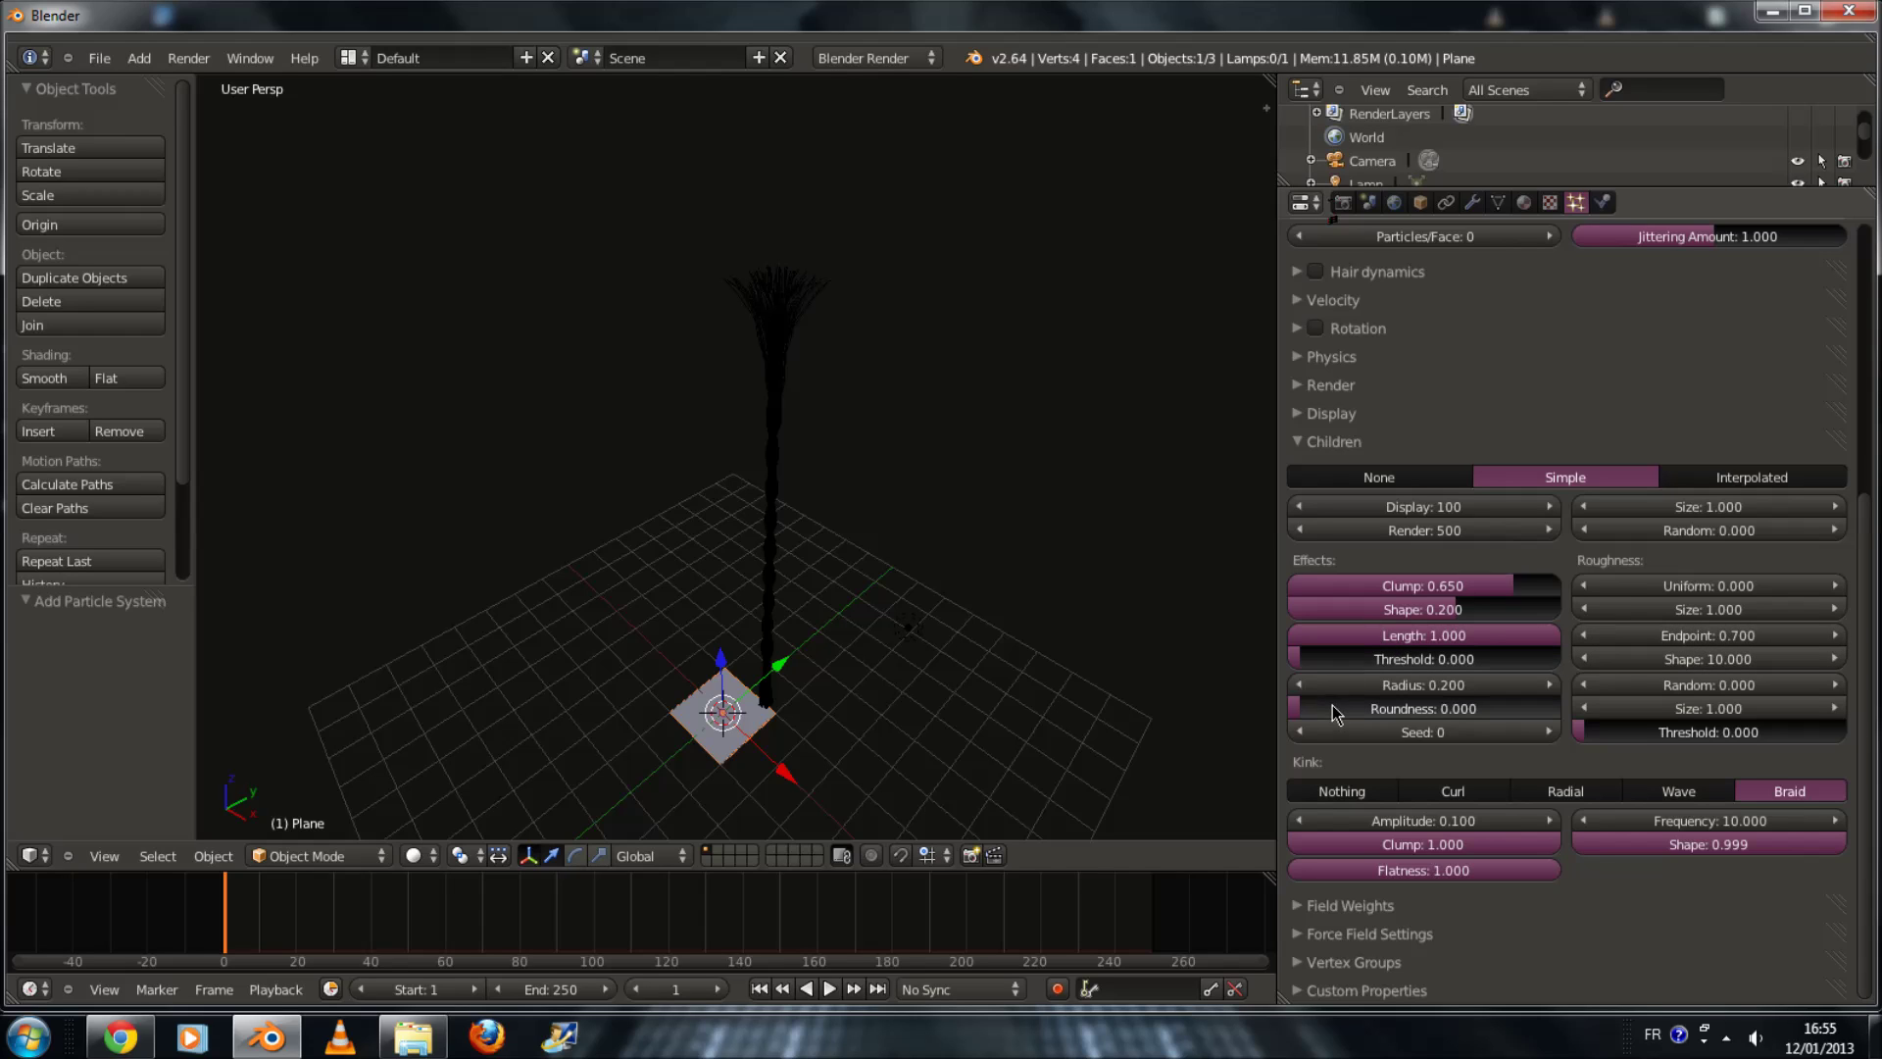
Step: Set the child hairs' roundness to 1 and inspect the braid up close
left_click_drag(1342, 713, 1373, 713)
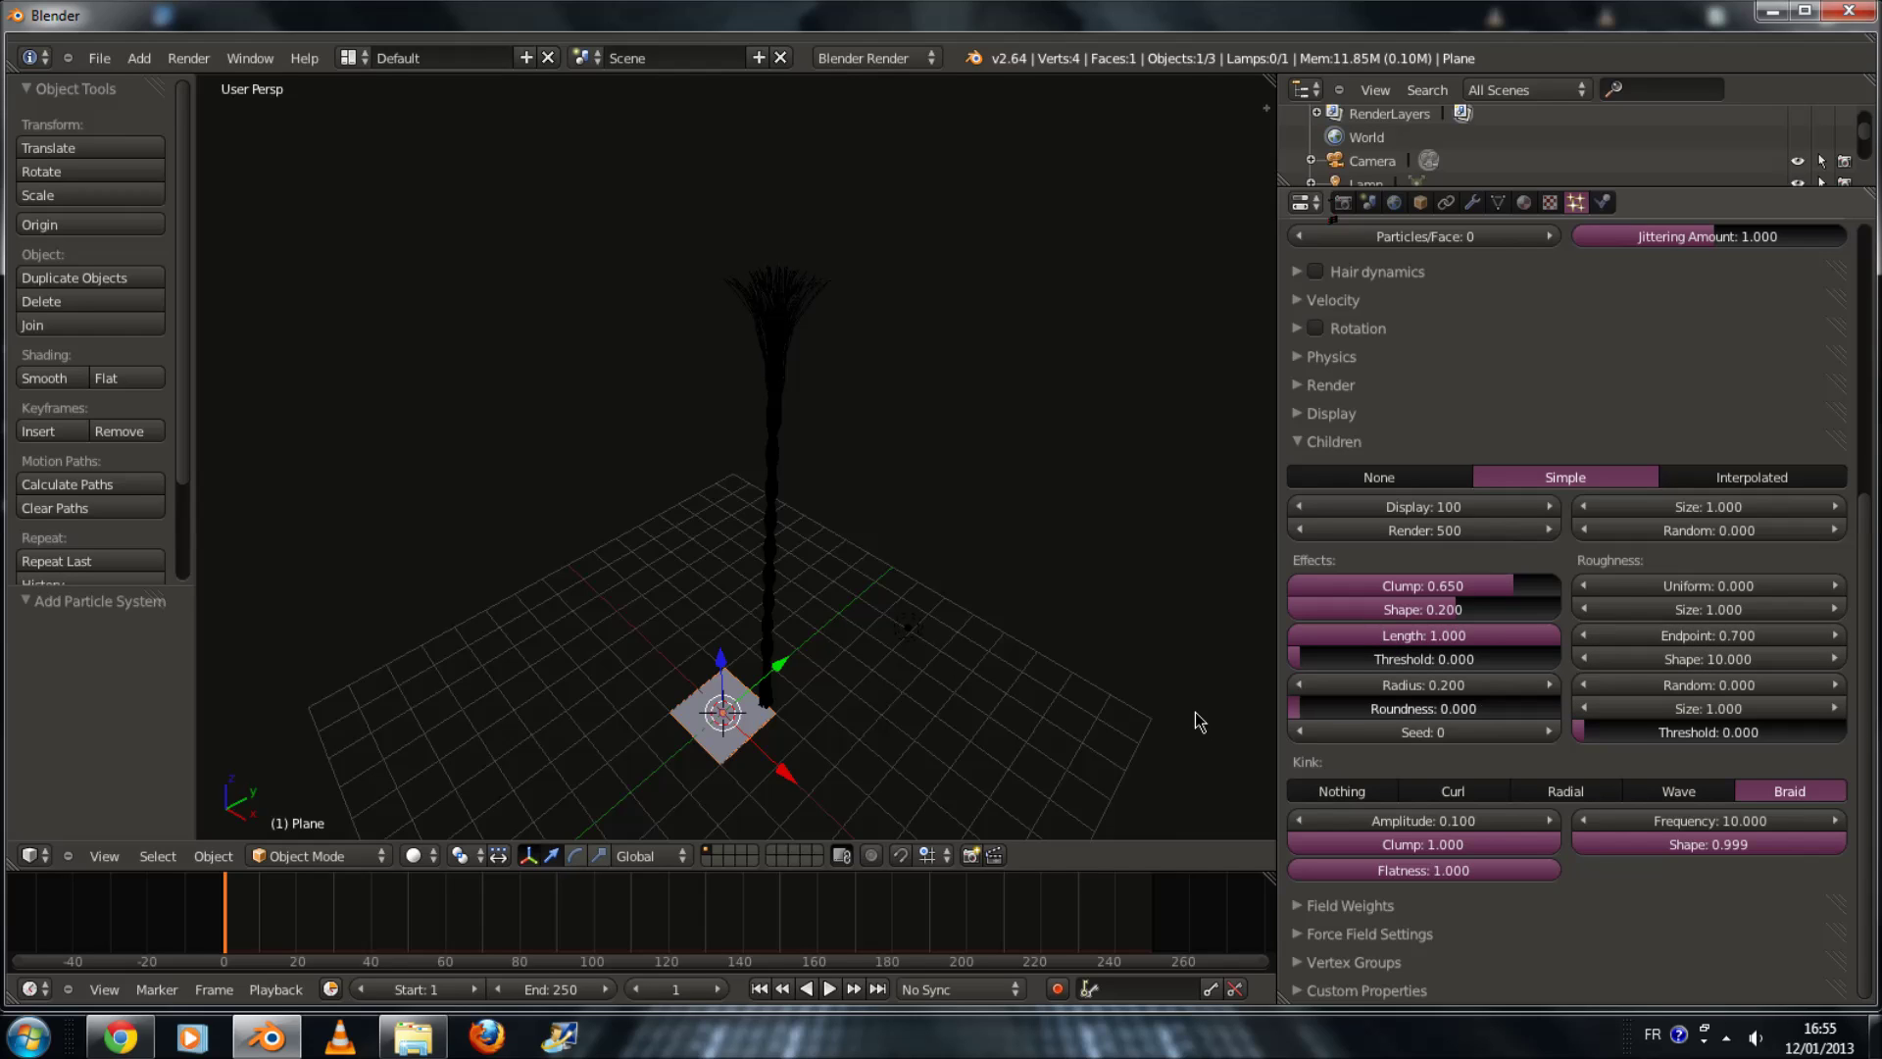
left_click(1424, 708)
type("1")
key("Return")
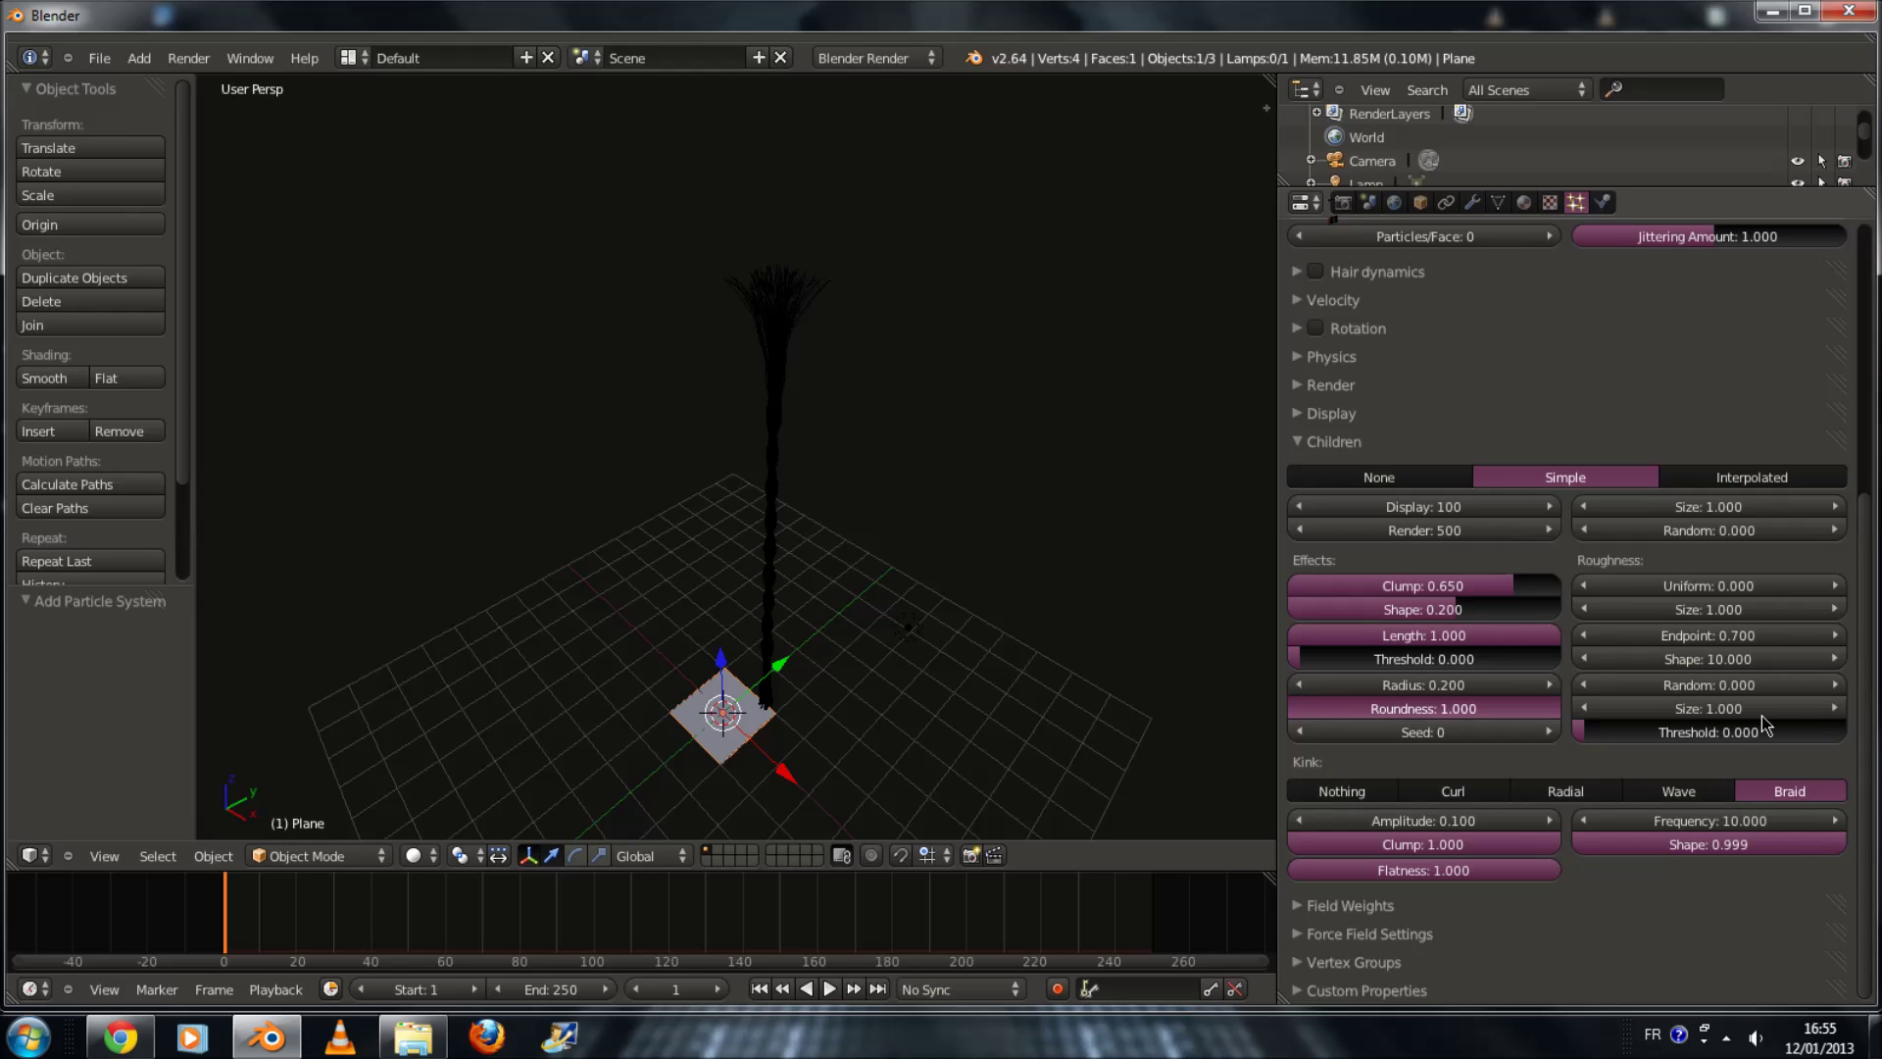
scroll(1045, 649, "up", 2)
scroll(953, 610, "up", 3)
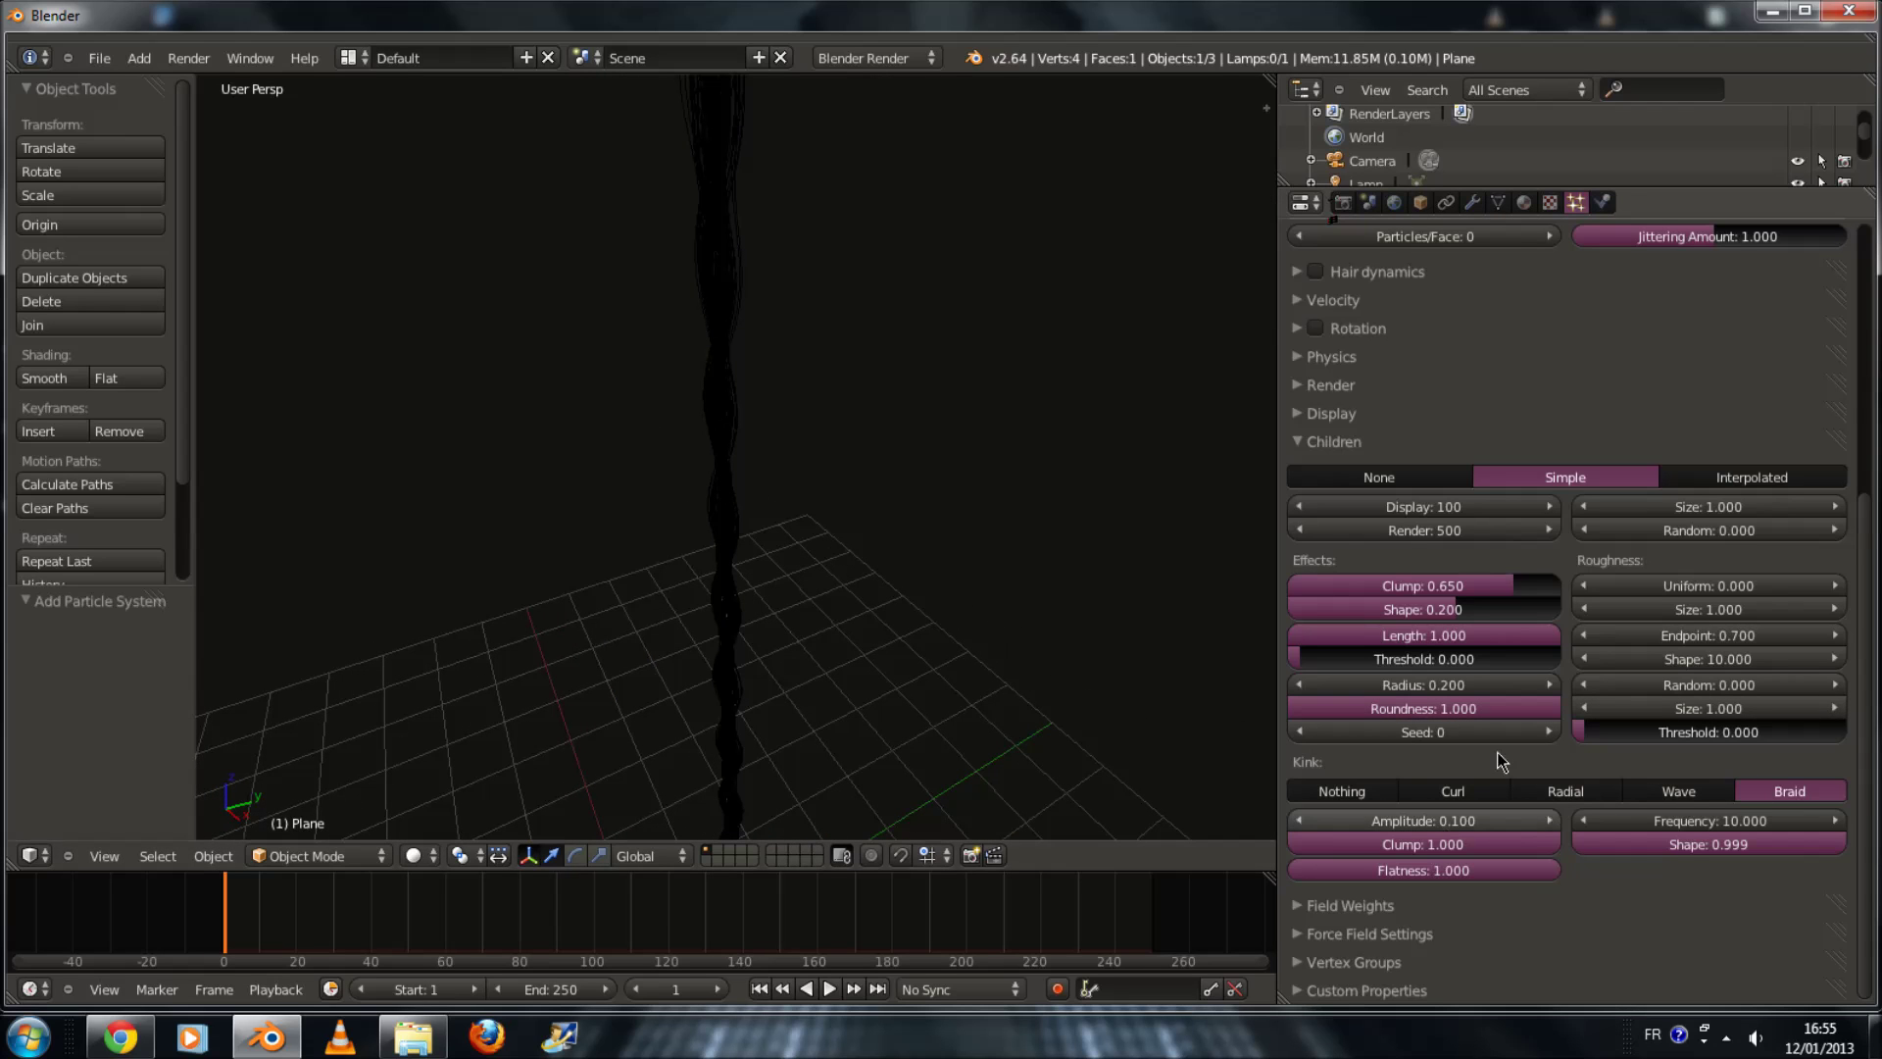
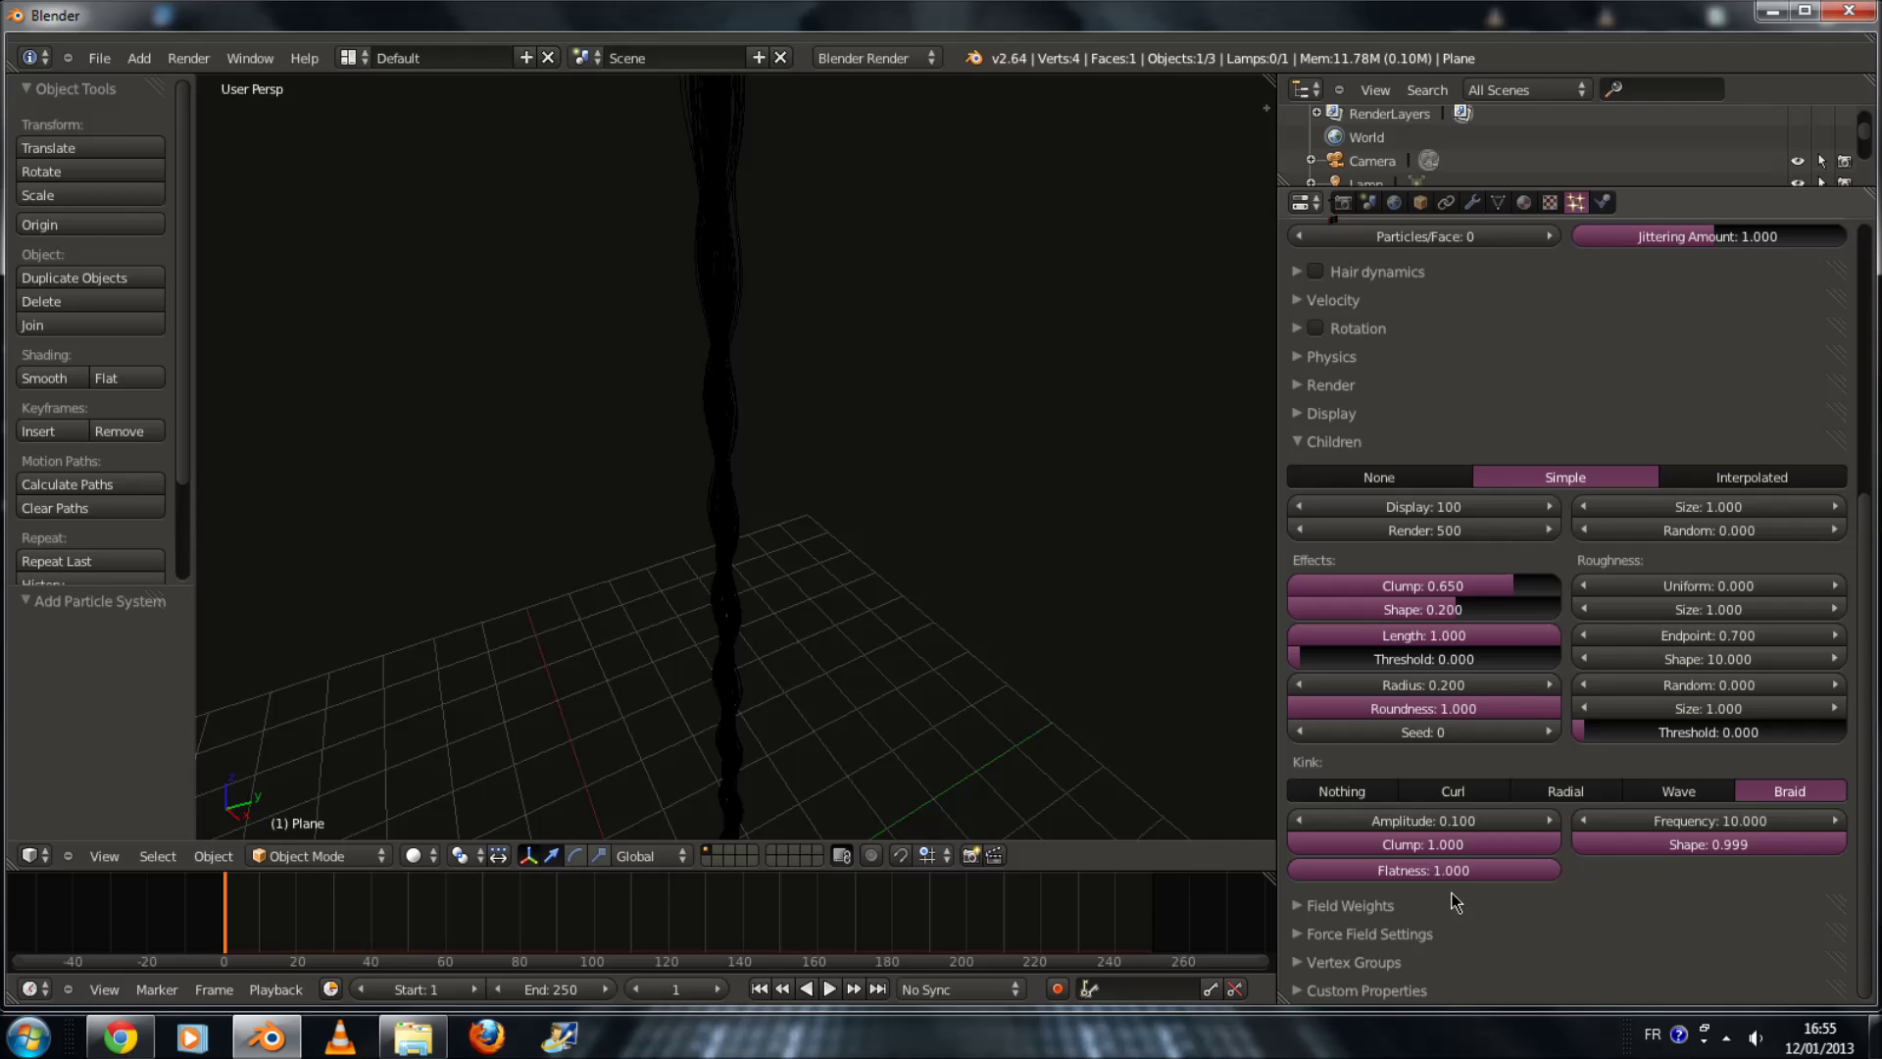
Step: Add a new material to the plane that carries the braided hair strand
left_click(1525, 202)
left_click(1510, 360)
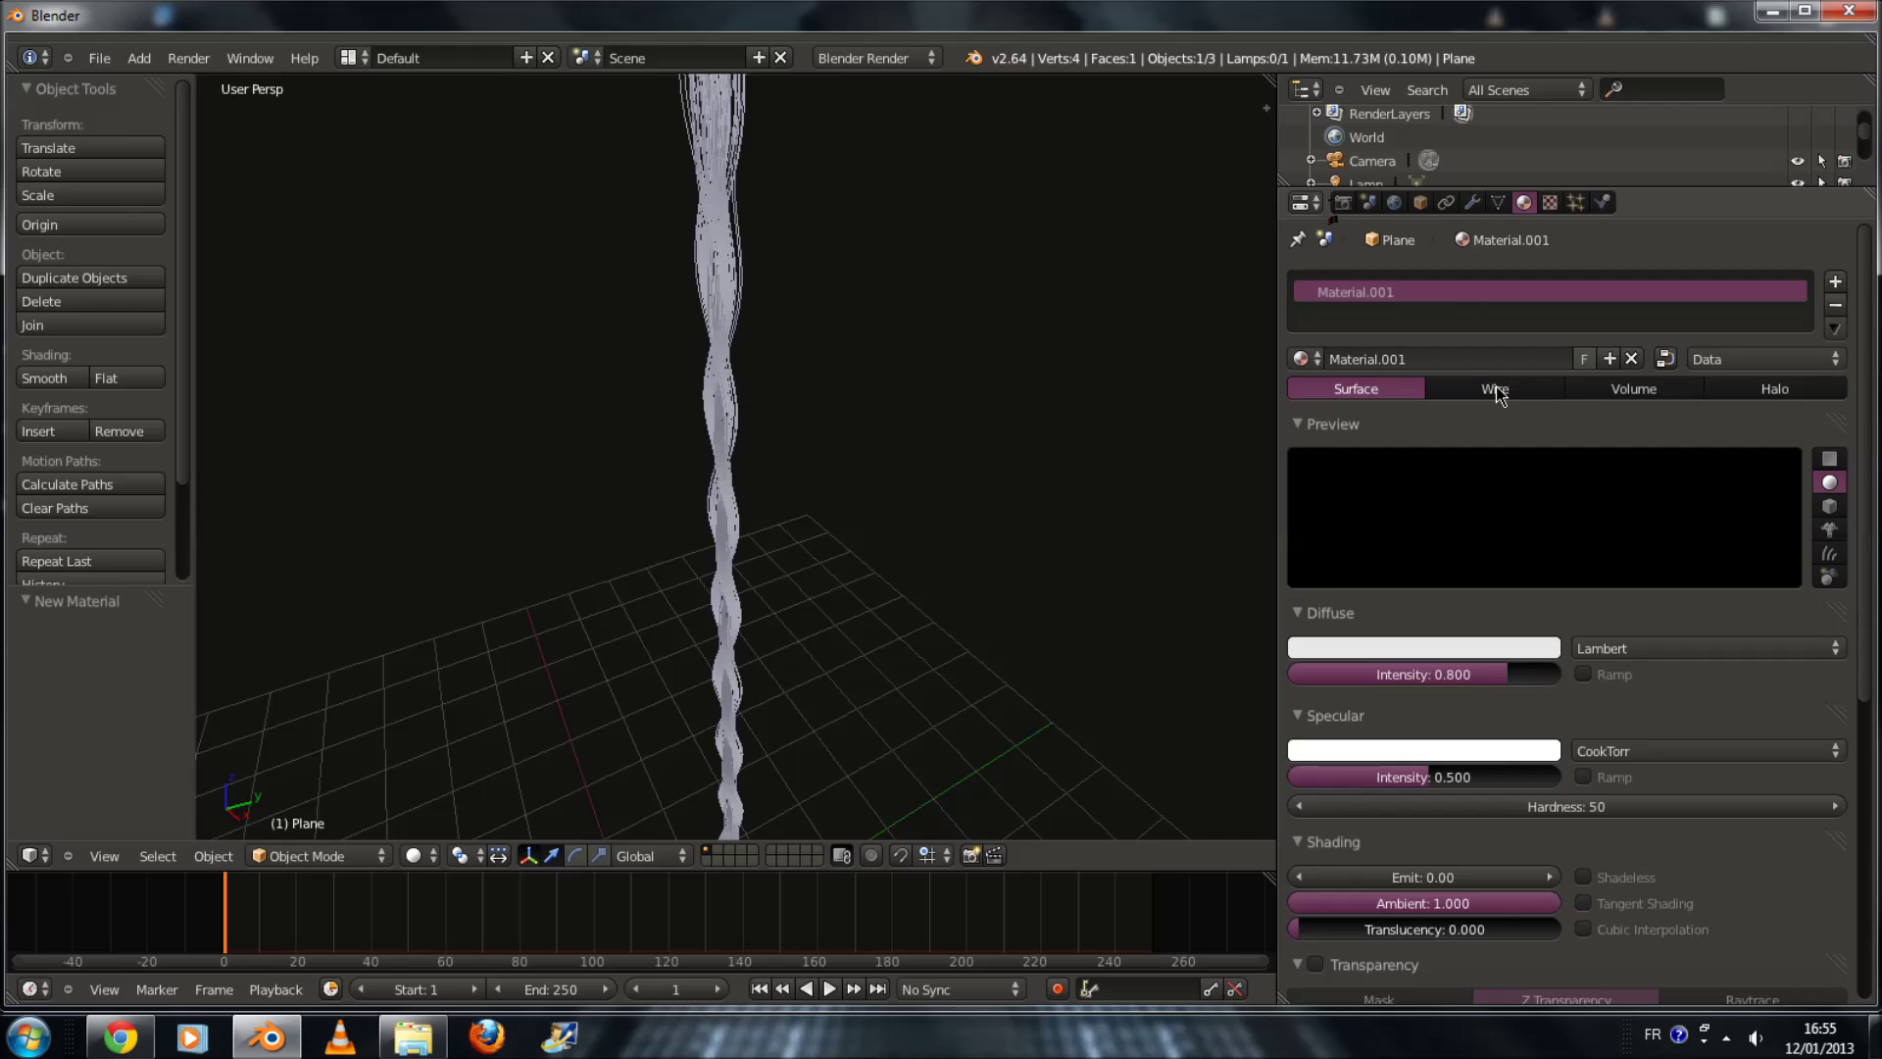
Step: Look through the camera, raise it, and pull it back about 17 units along its local Z axis
key("KP_0")
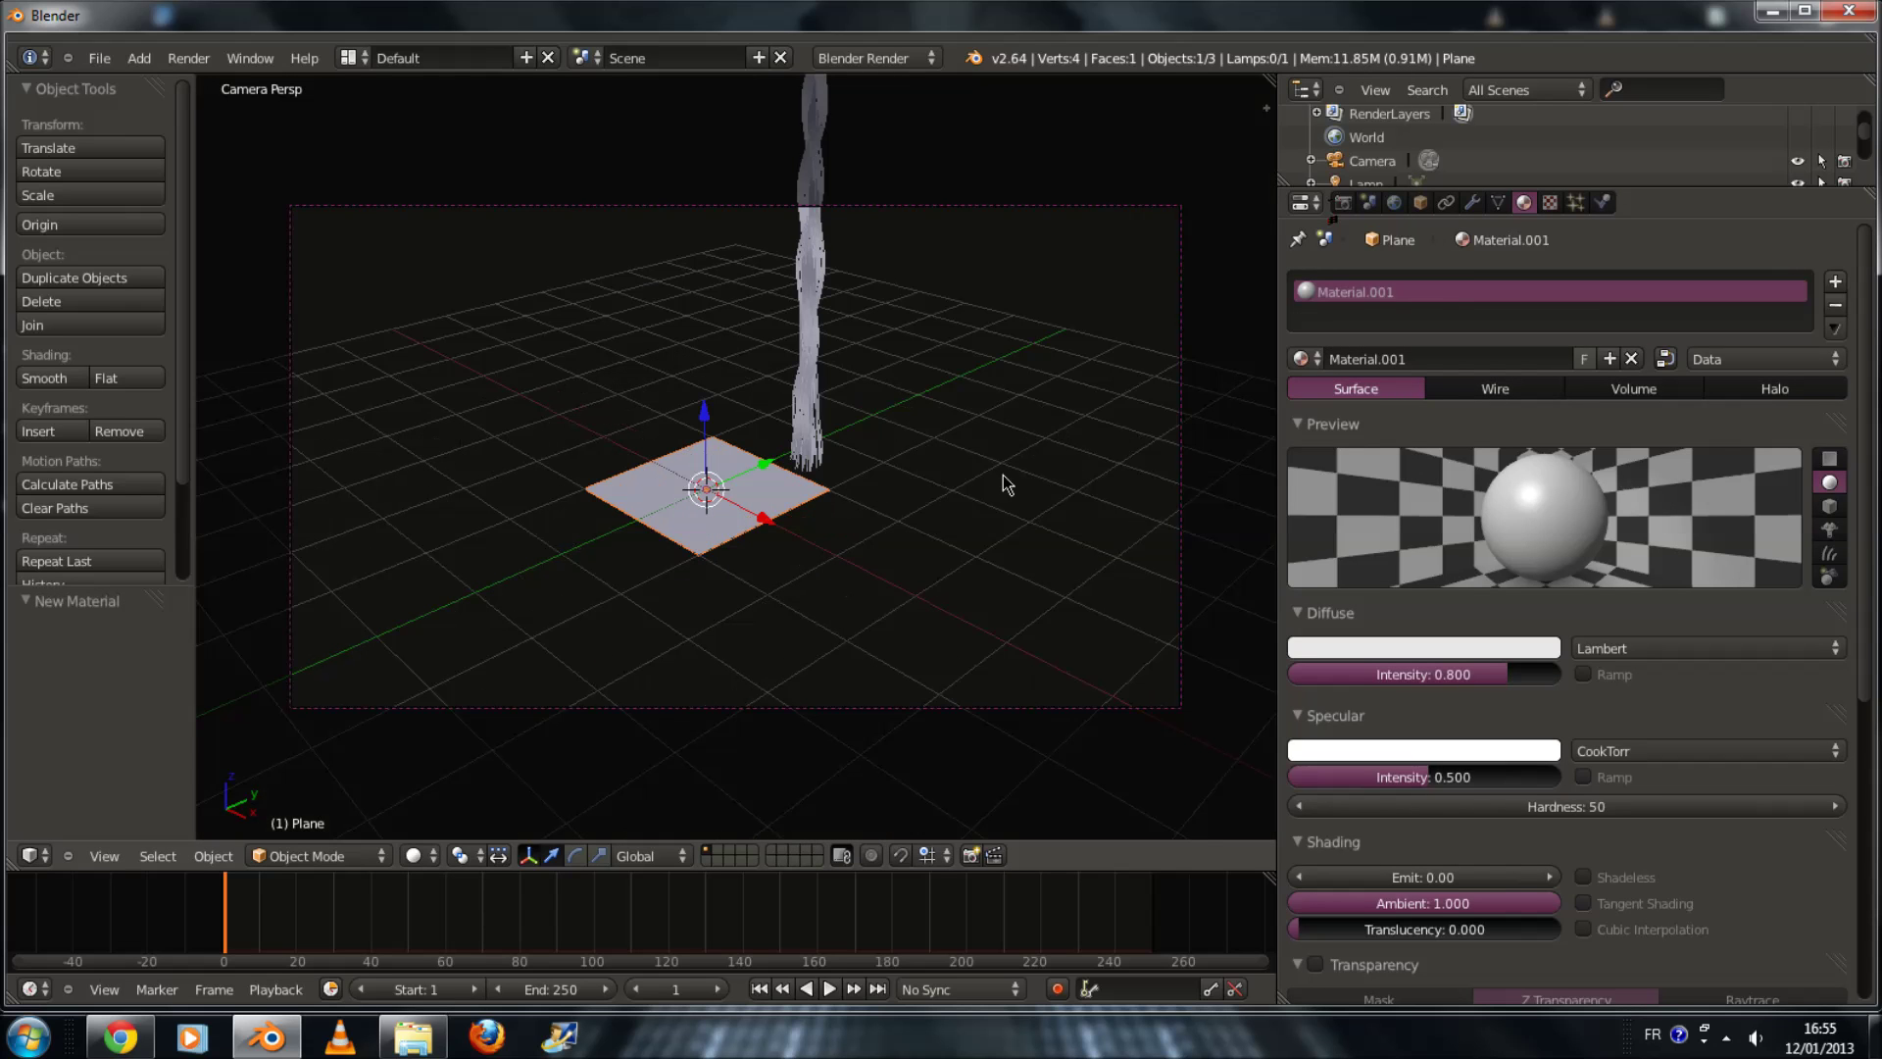
right_click(1177, 482)
key("g")
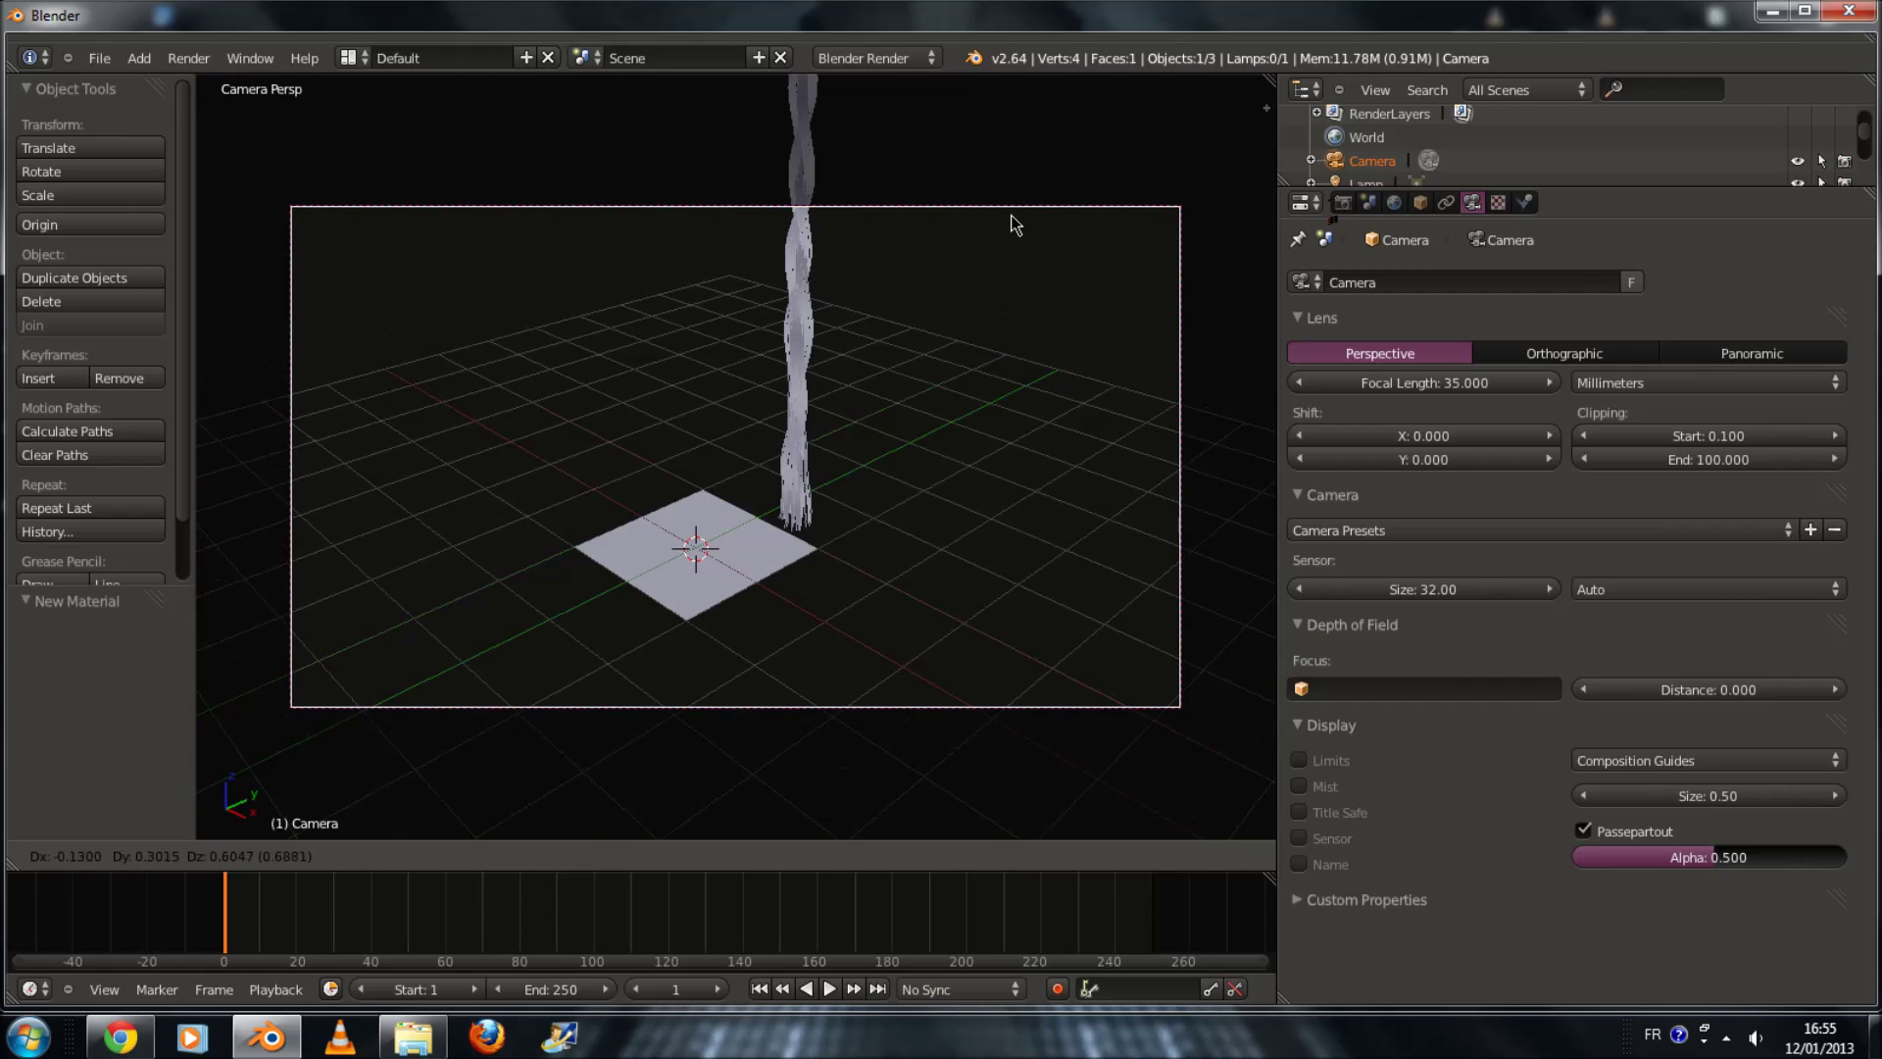
left_click(1026, 57)
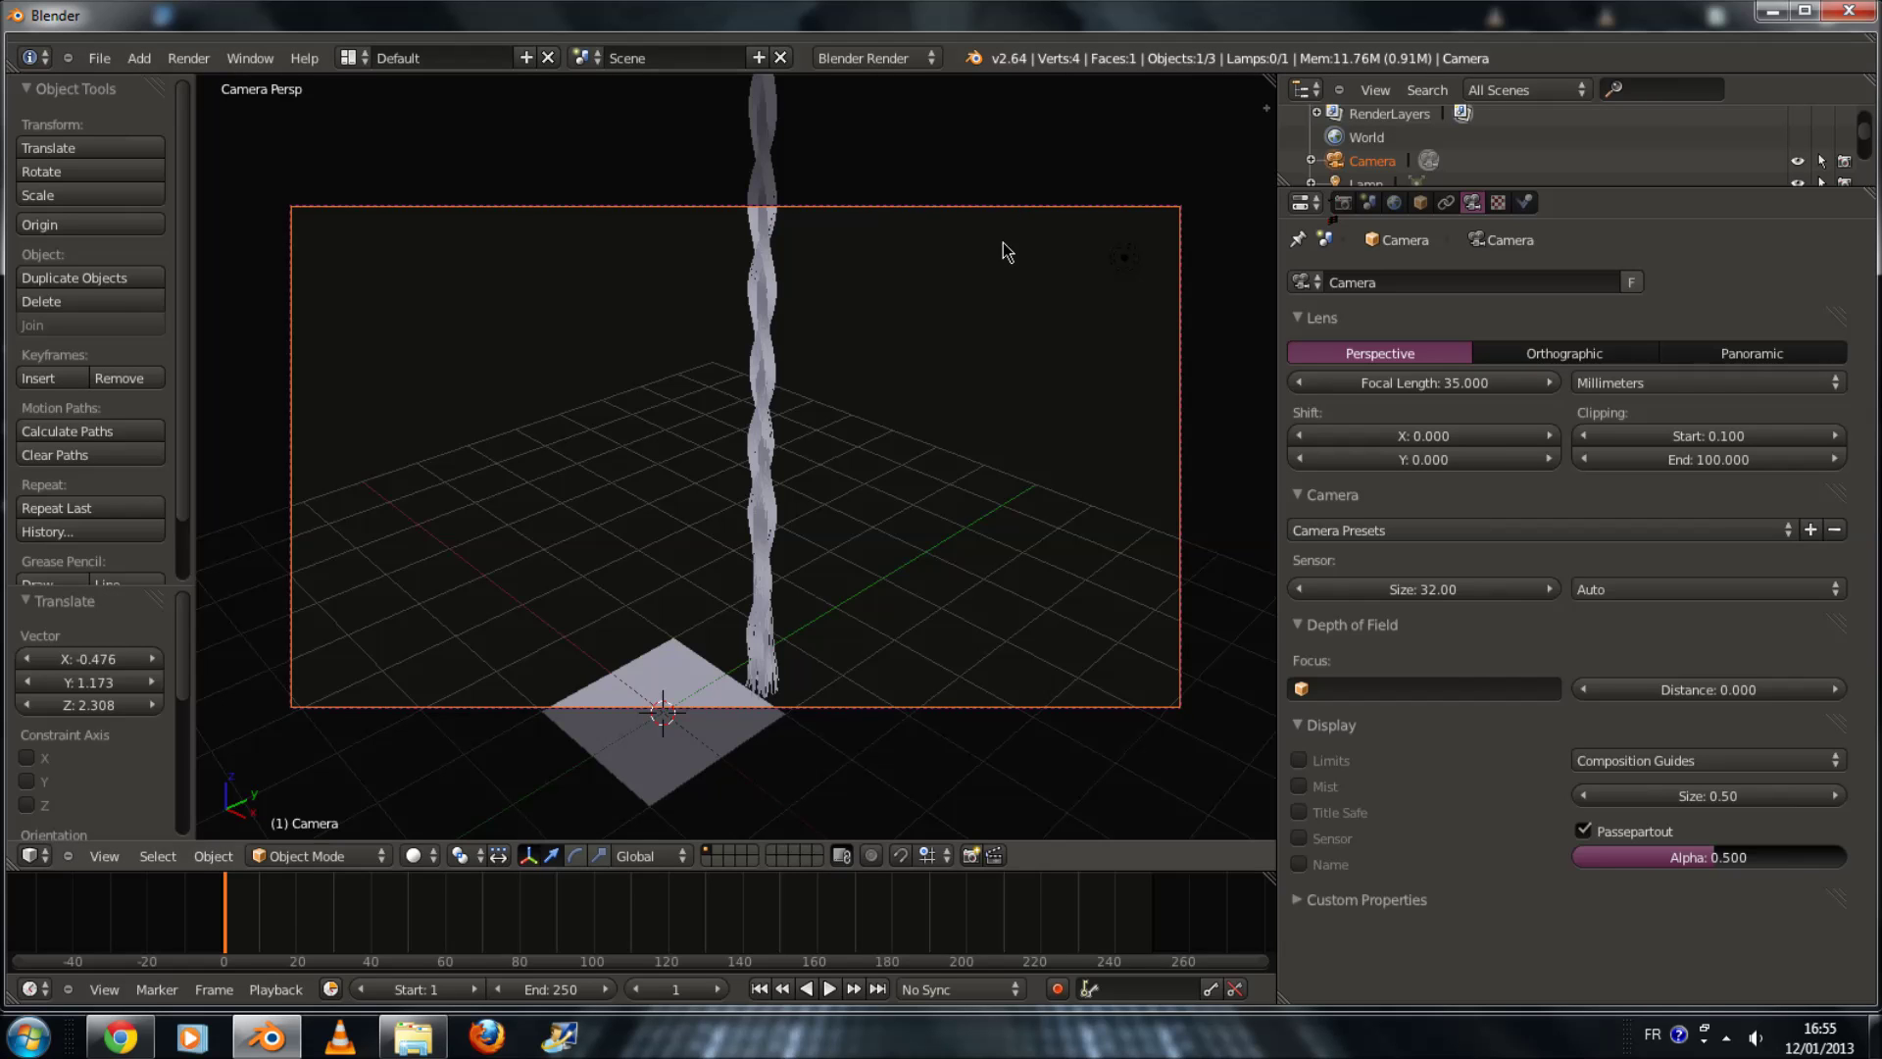
scroll(995, 257, "down", 1)
key("g")
key("z")
key("z")
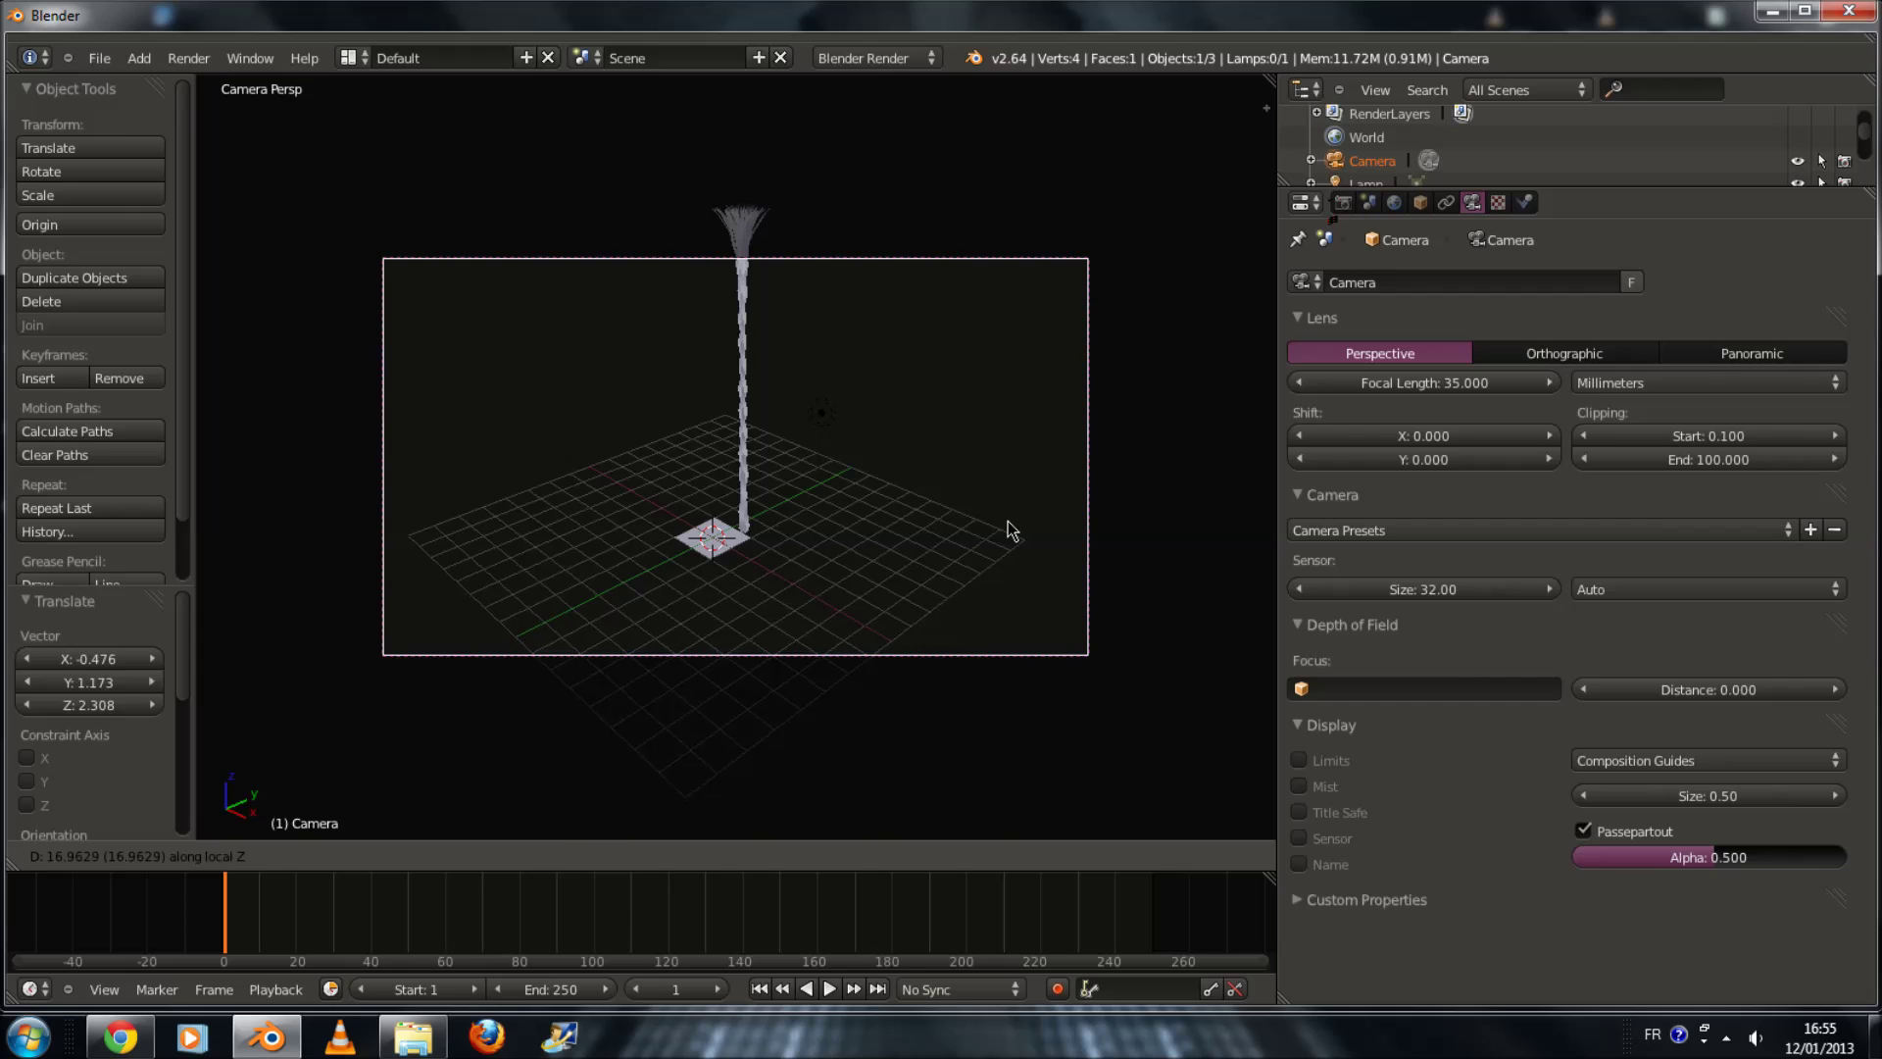
left_click(1007, 521)
Step: Reframe the camera so the whole braid fits, shifting it upward and moving it about 3.6 units closer along its local Z axis
key("g")
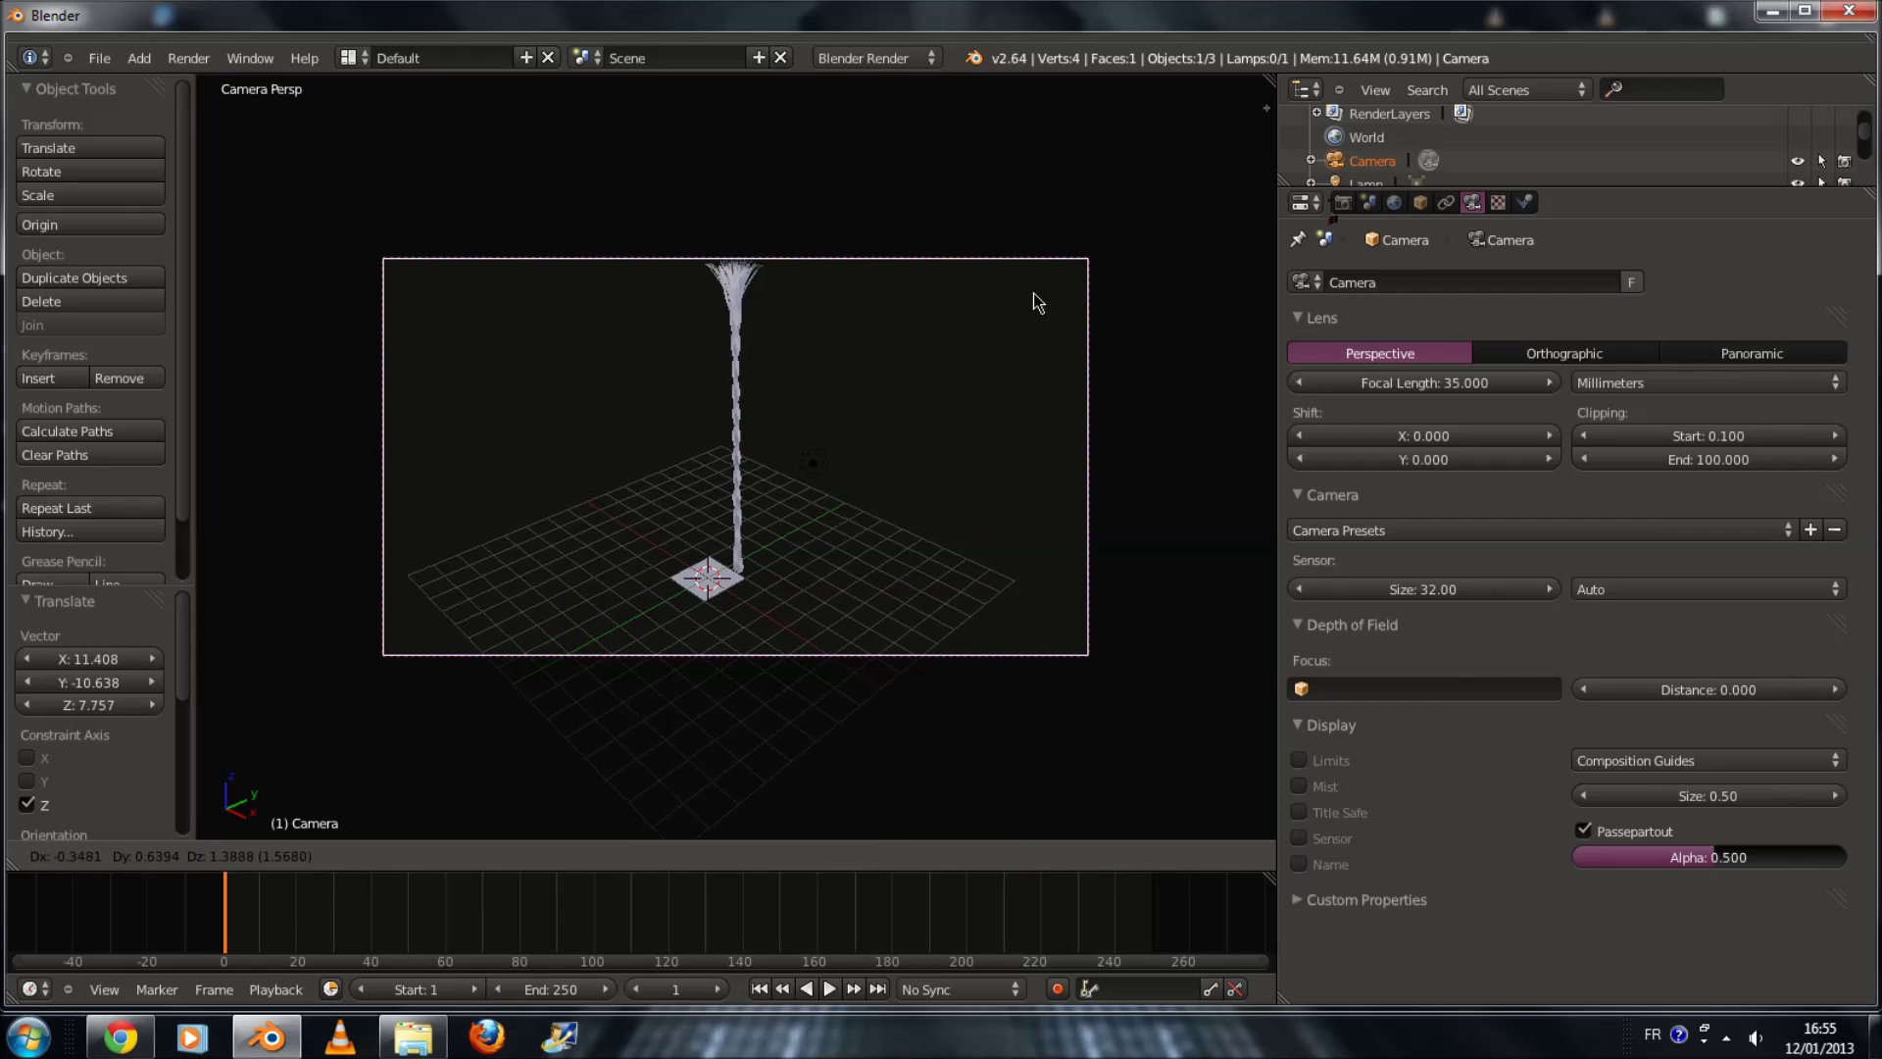
left_click(1010, 376)
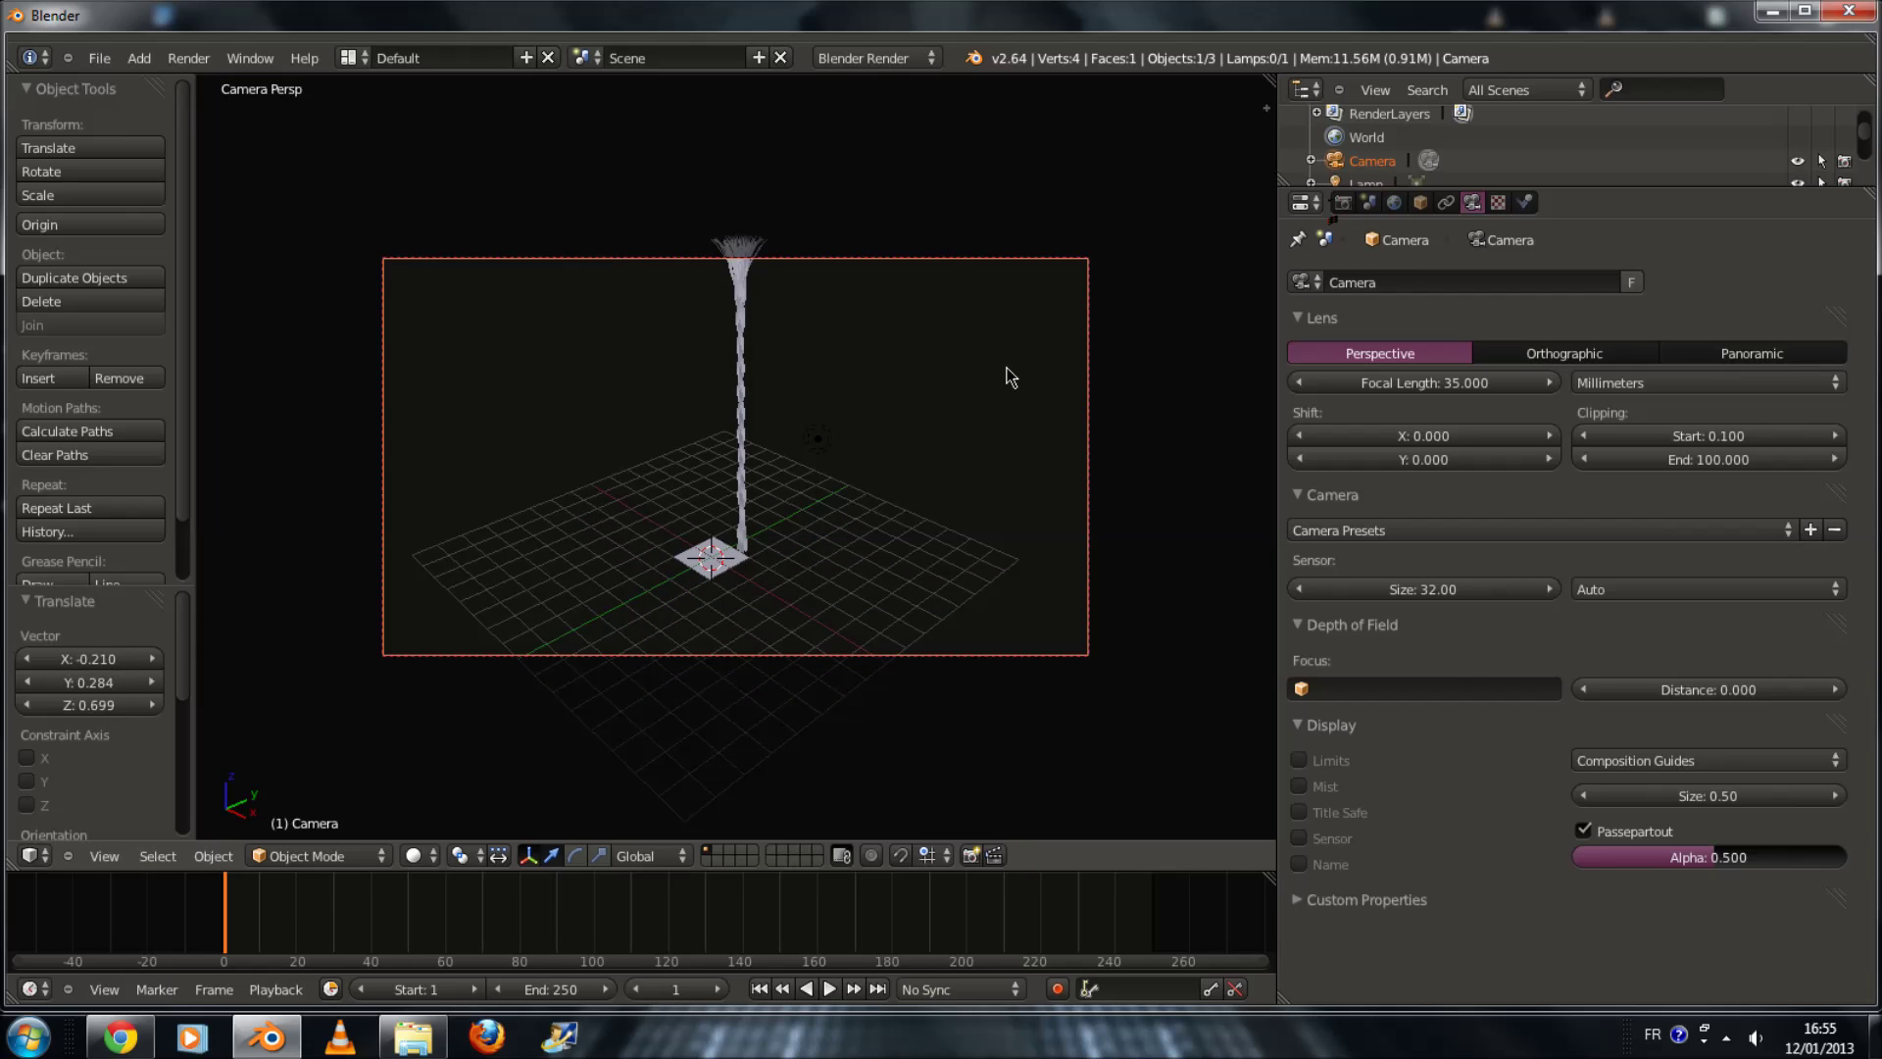
key("g")
left_click(1047, 167)
key("g")
key("z")
key("z")
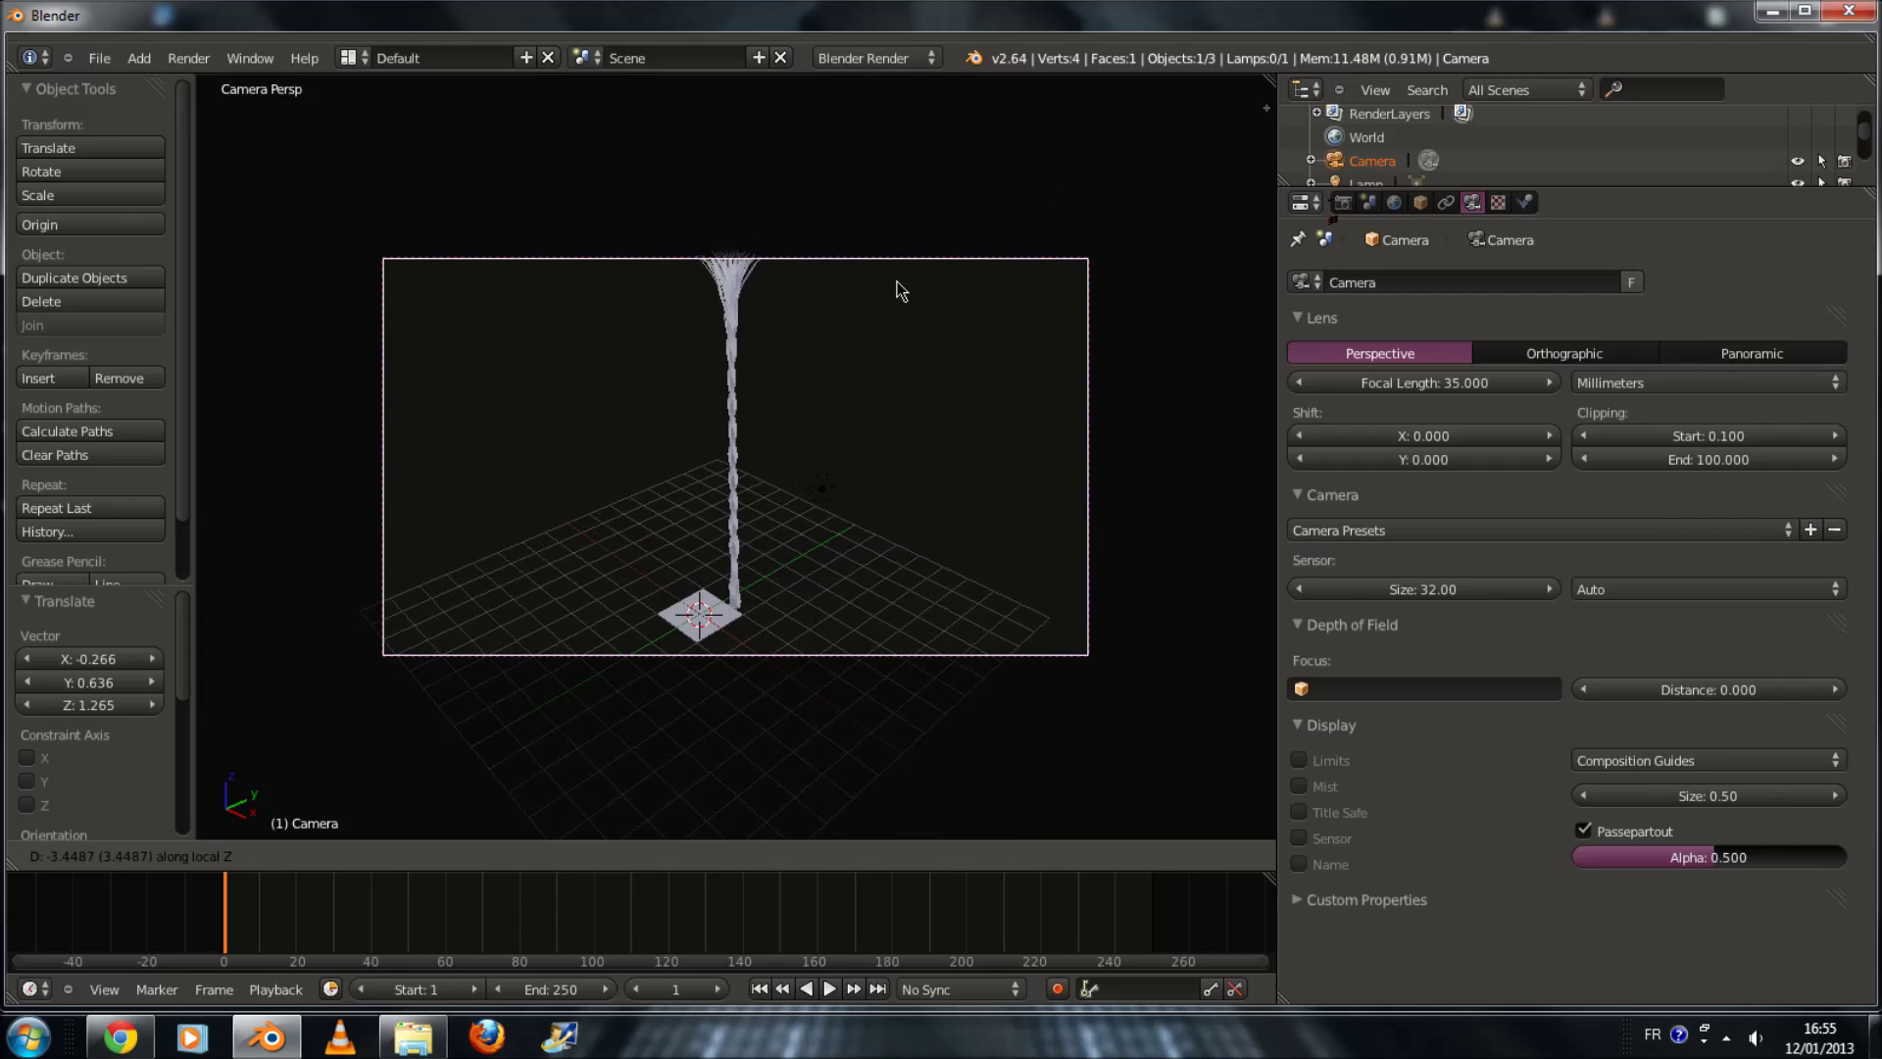
left_click(892, 266)
left_click(891, 218)
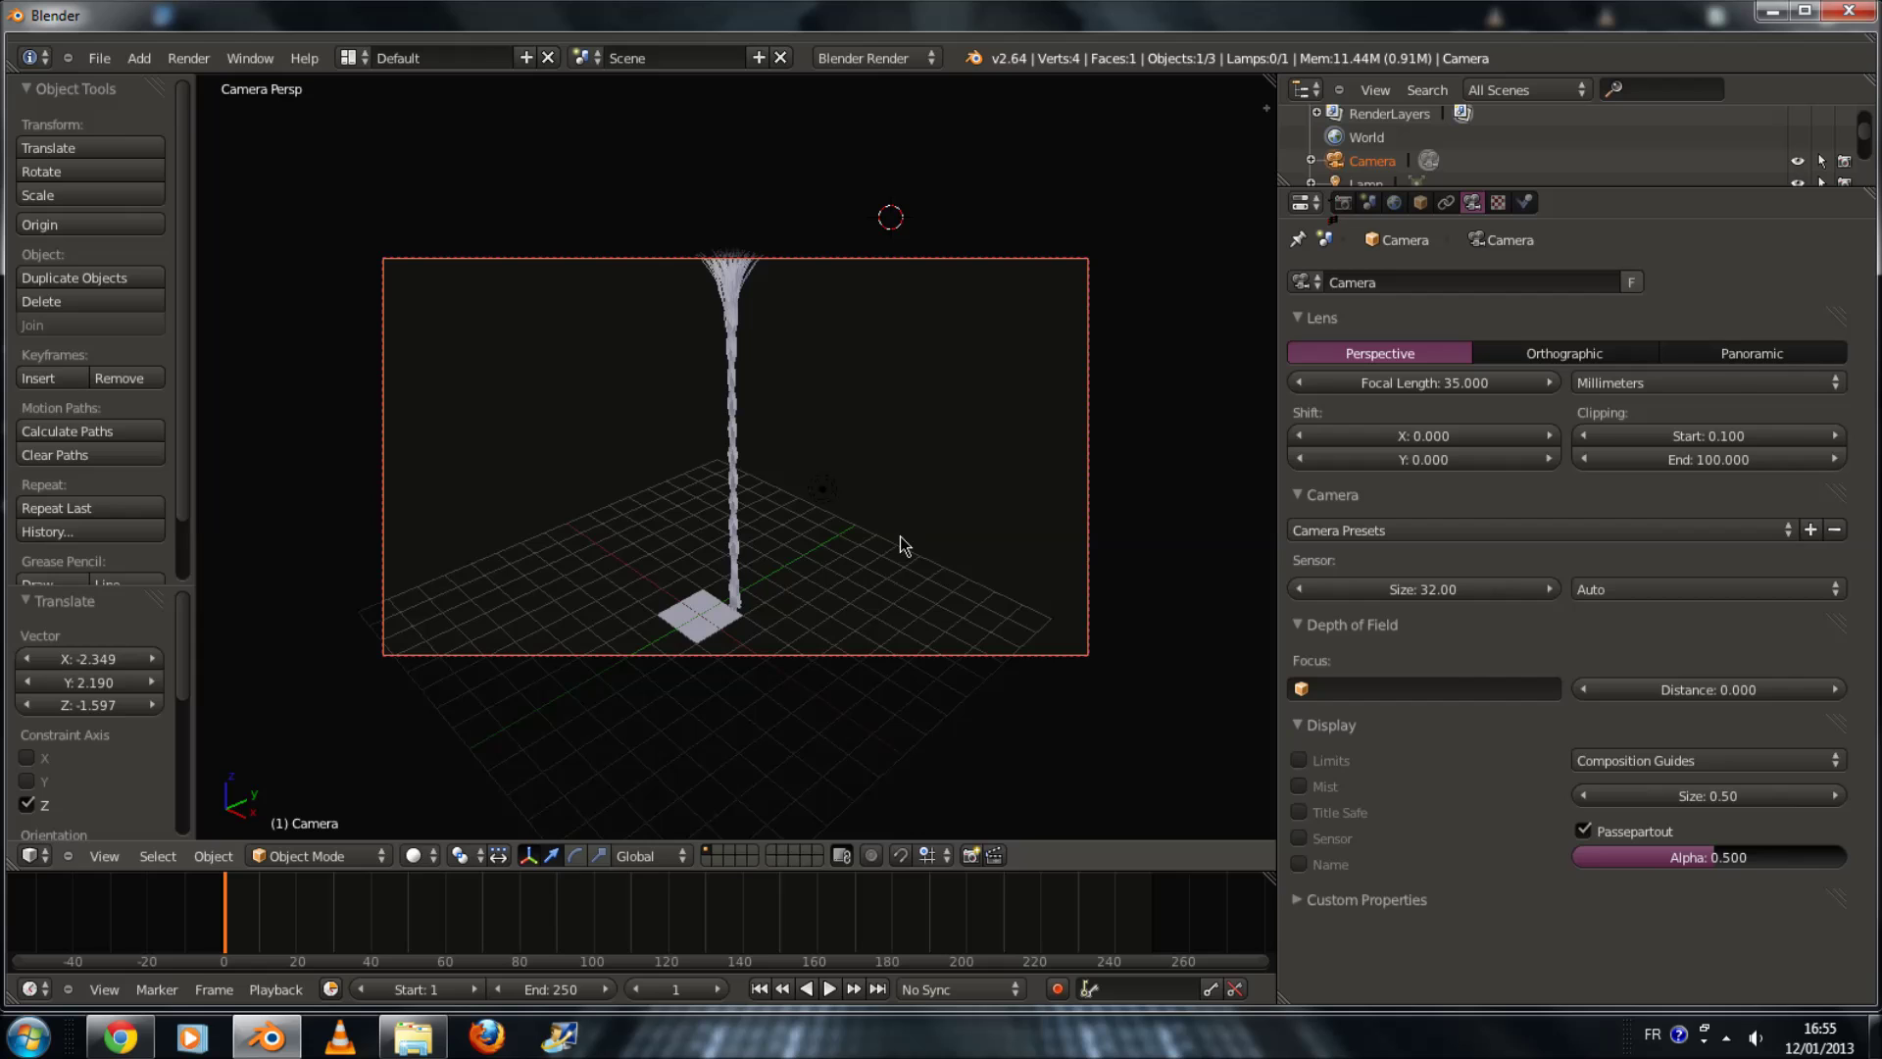
key("g")
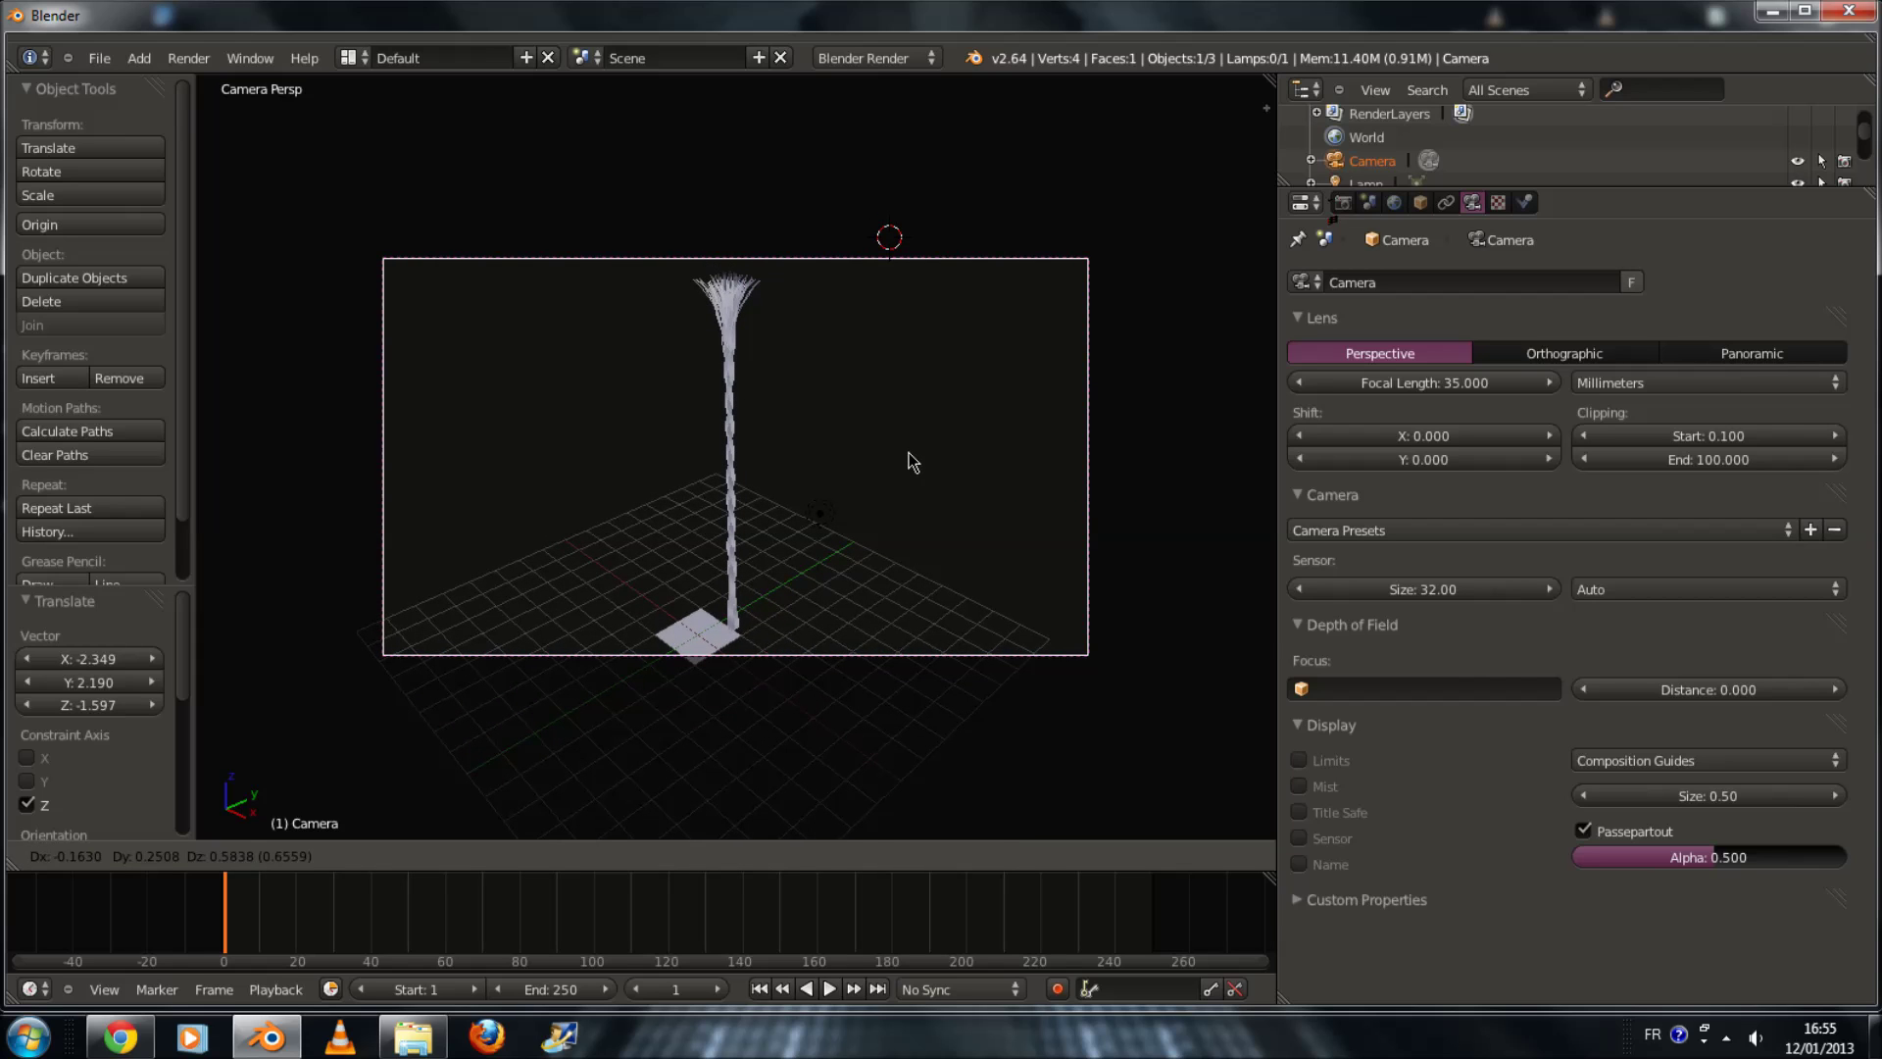
left_click(912, 461)
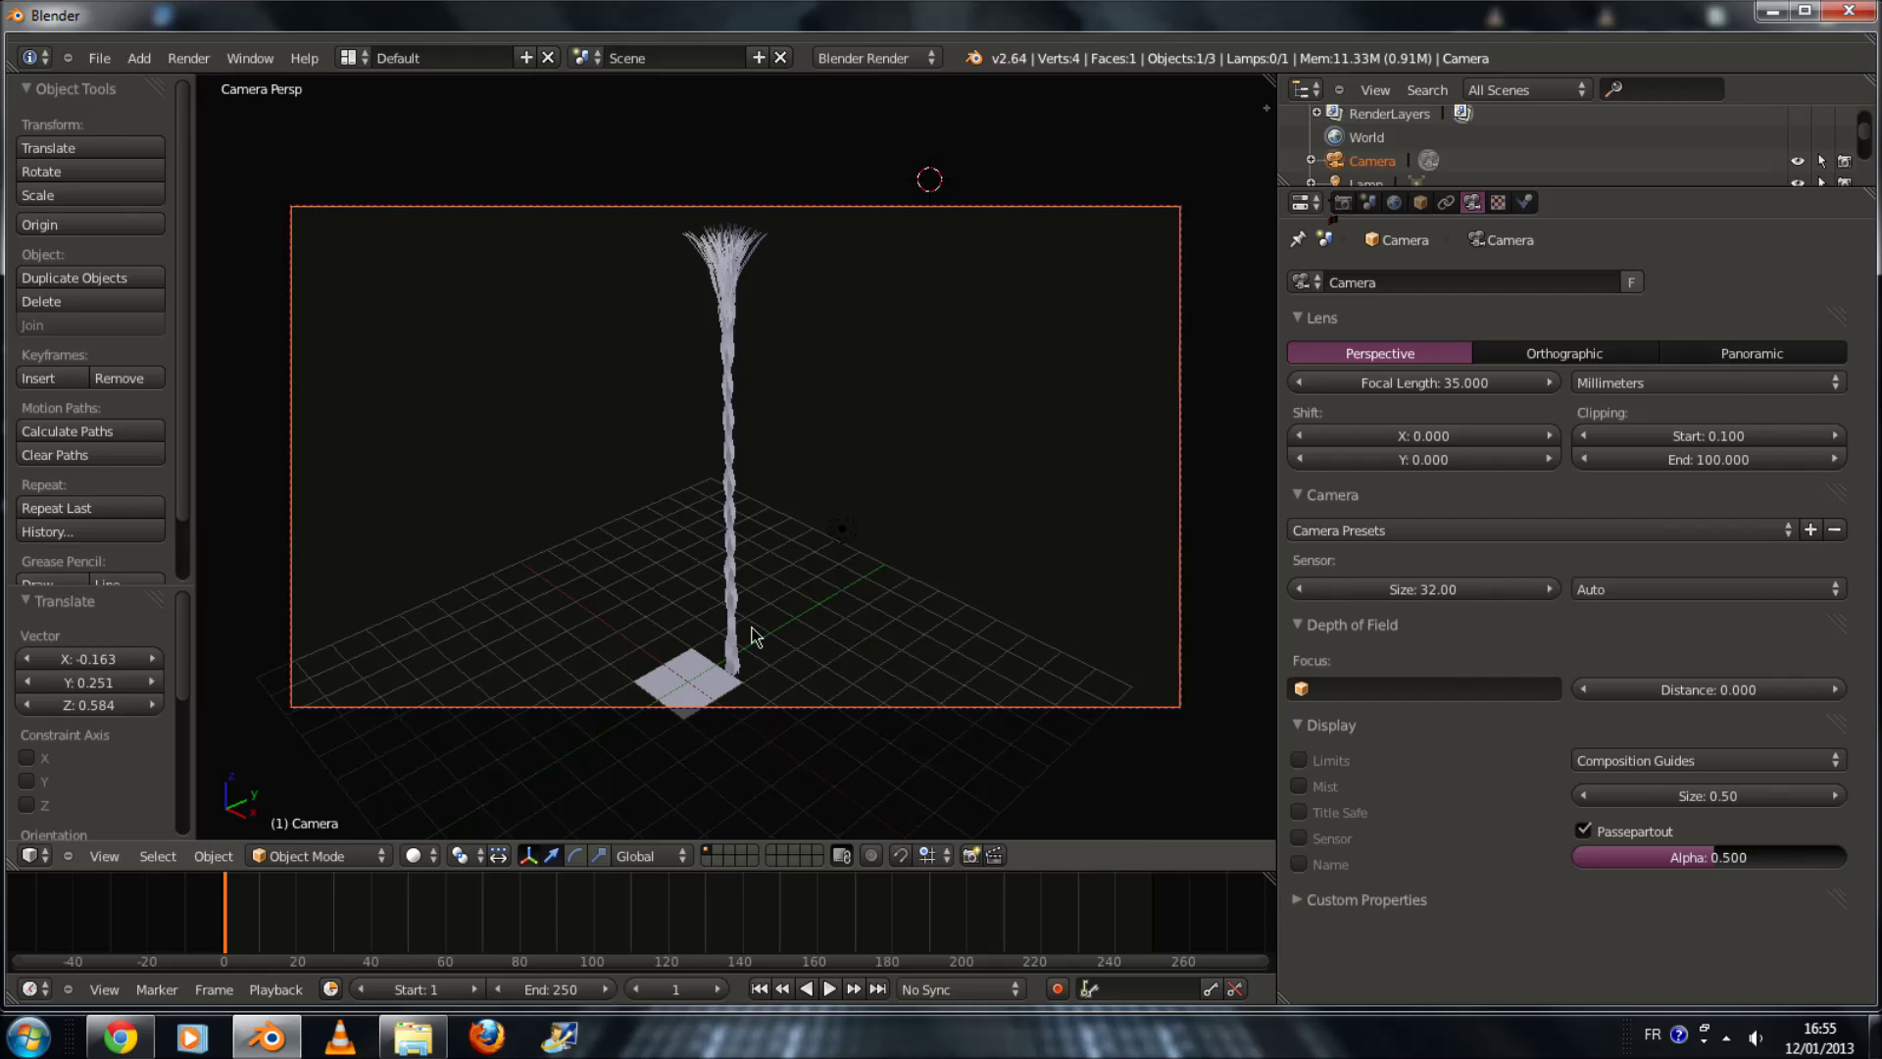
Step: Set the plane material's diffuse colour to a dark olive brown, about R 0.047, G 0.036, B 0
right_click(657, 676)
left_click(1529, 648)
mouse_move(1399, 419)
left_mouse_down()
mouse_move(1317, 479)
mouse_move(1361, 478)
left_mouse_up()
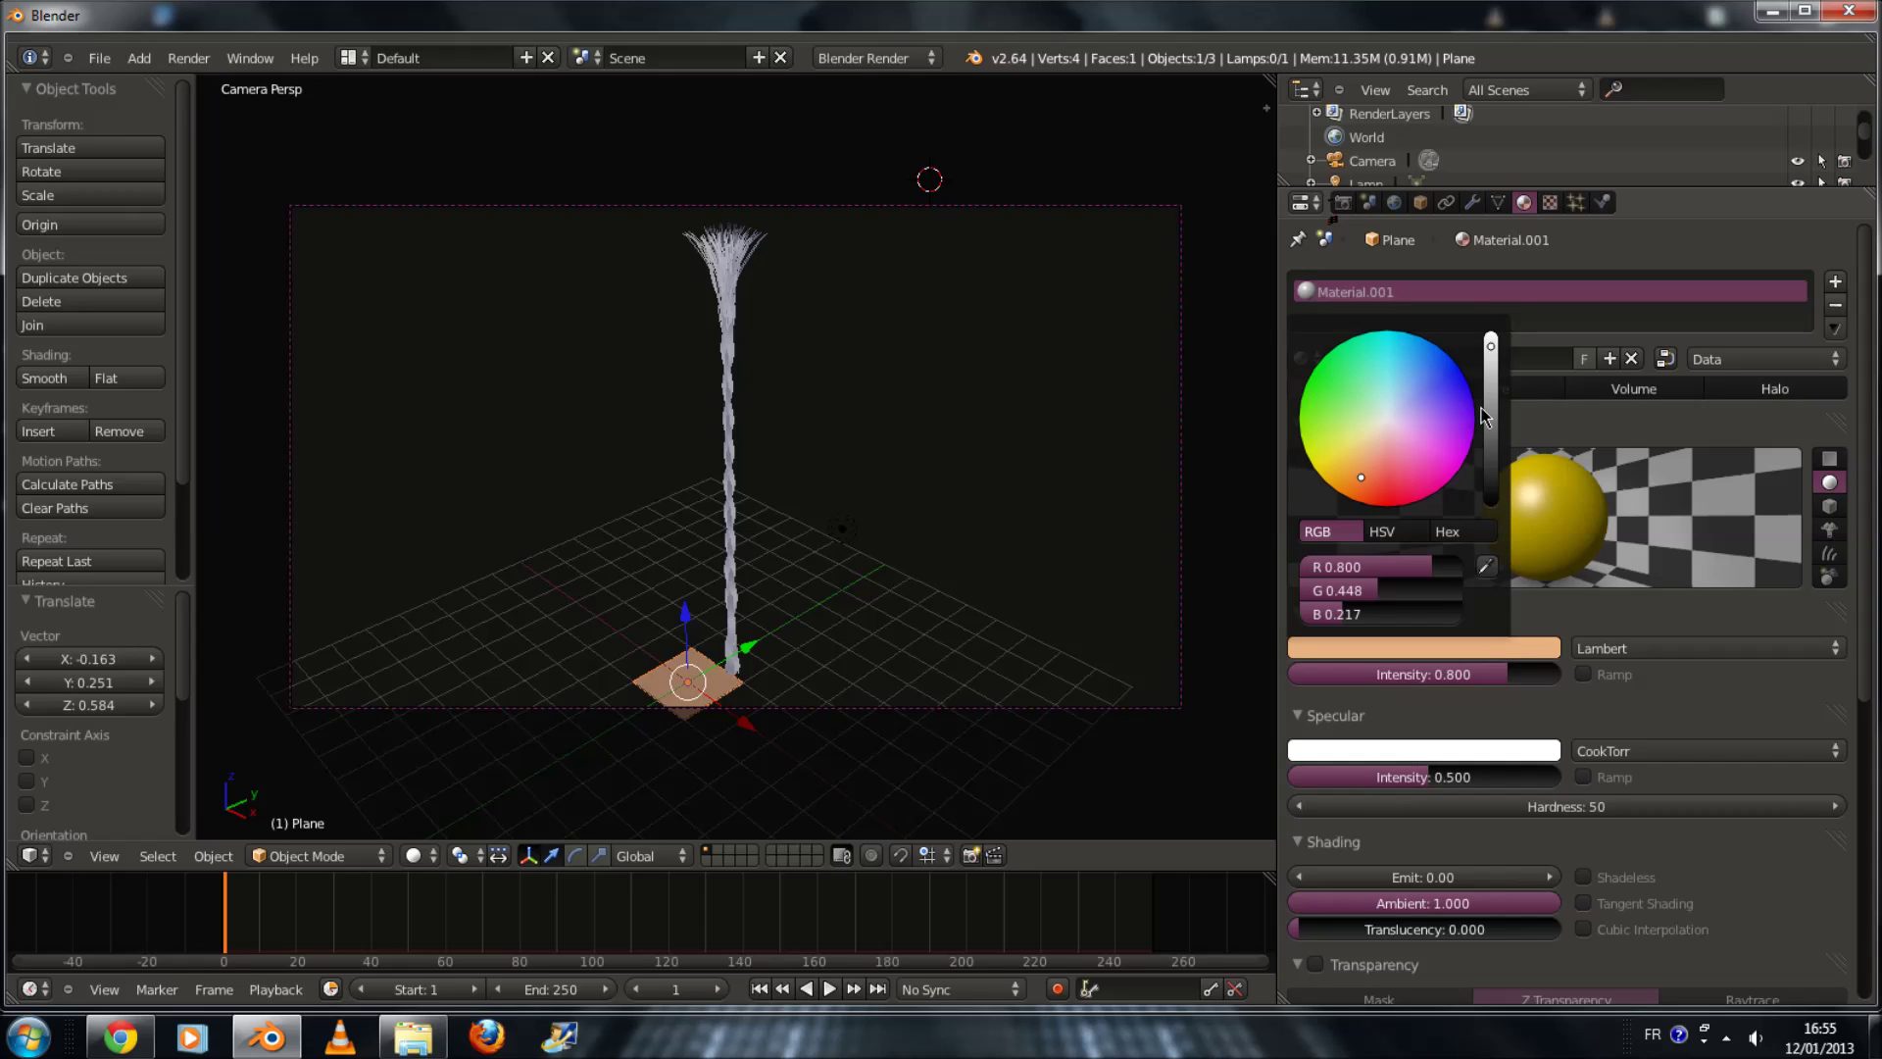
left_click_drag(1497, 427, 1295, 503)
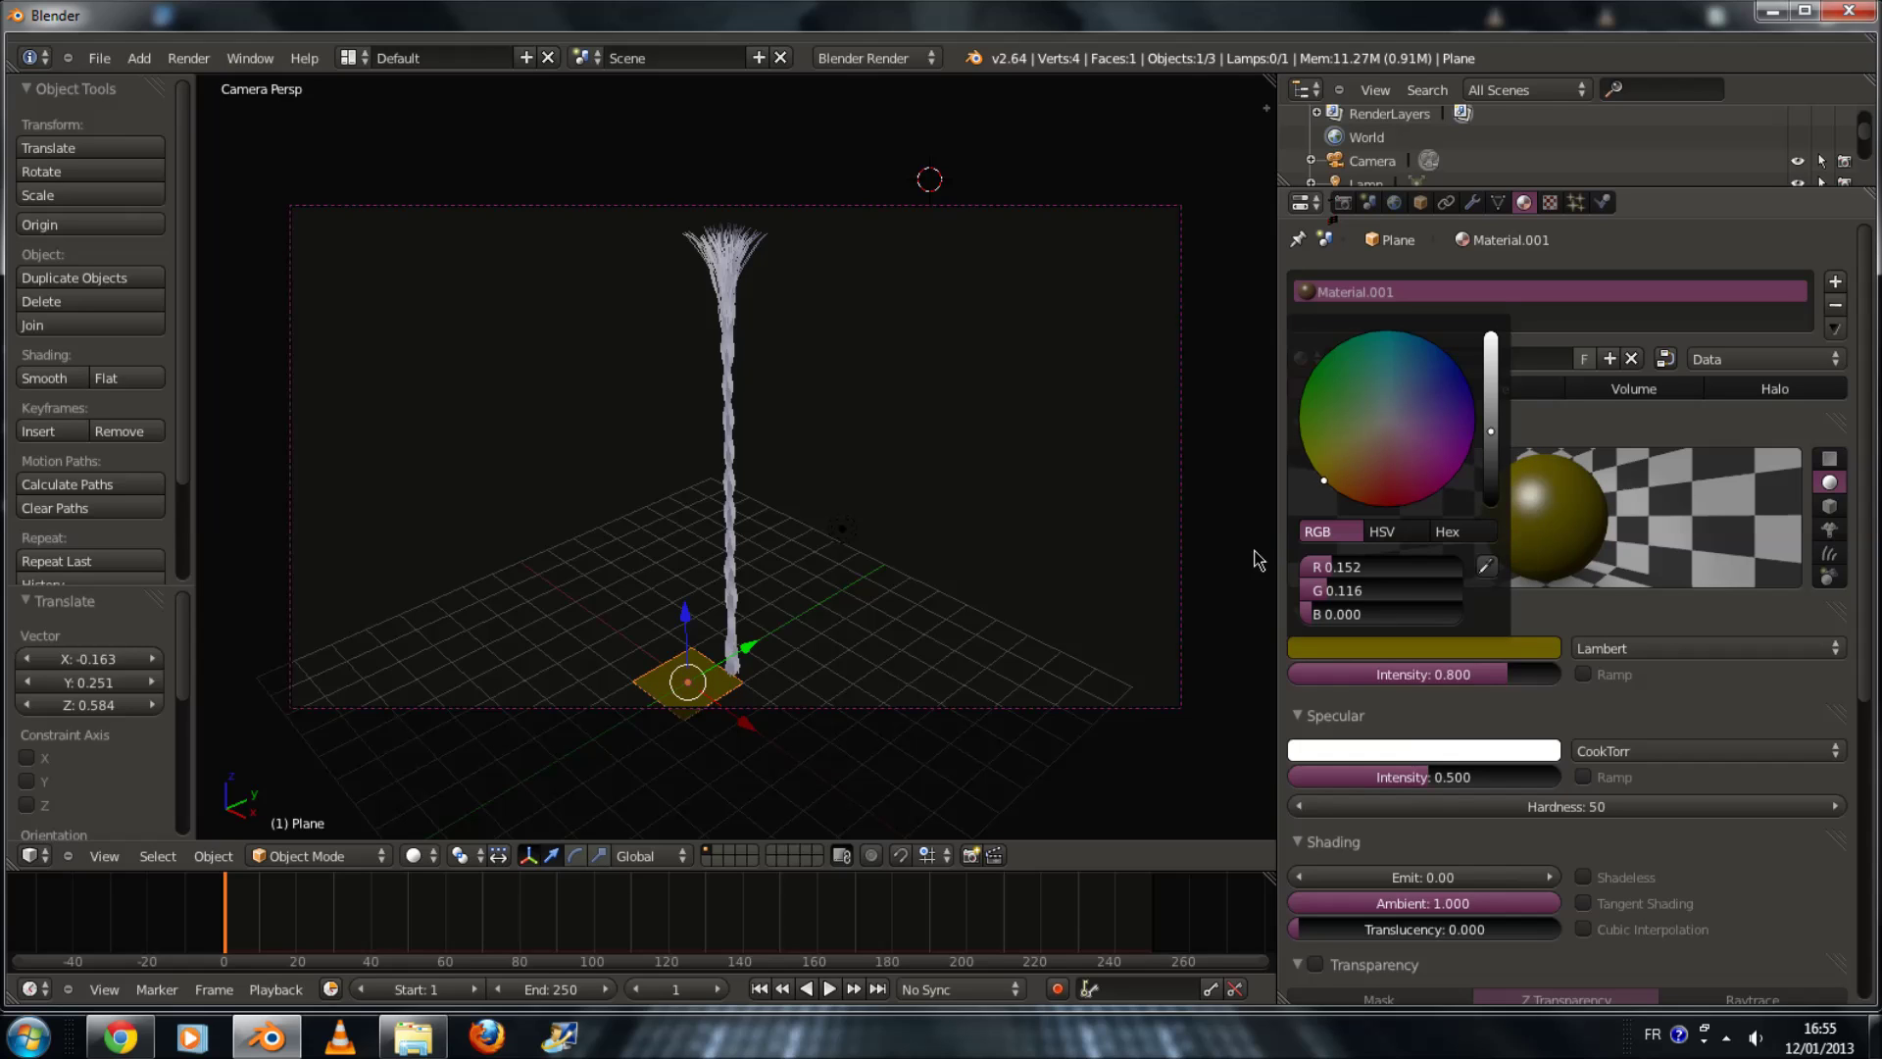
left_click(1339, 646)
left_click_drag(1484, 437, 1496, 462)
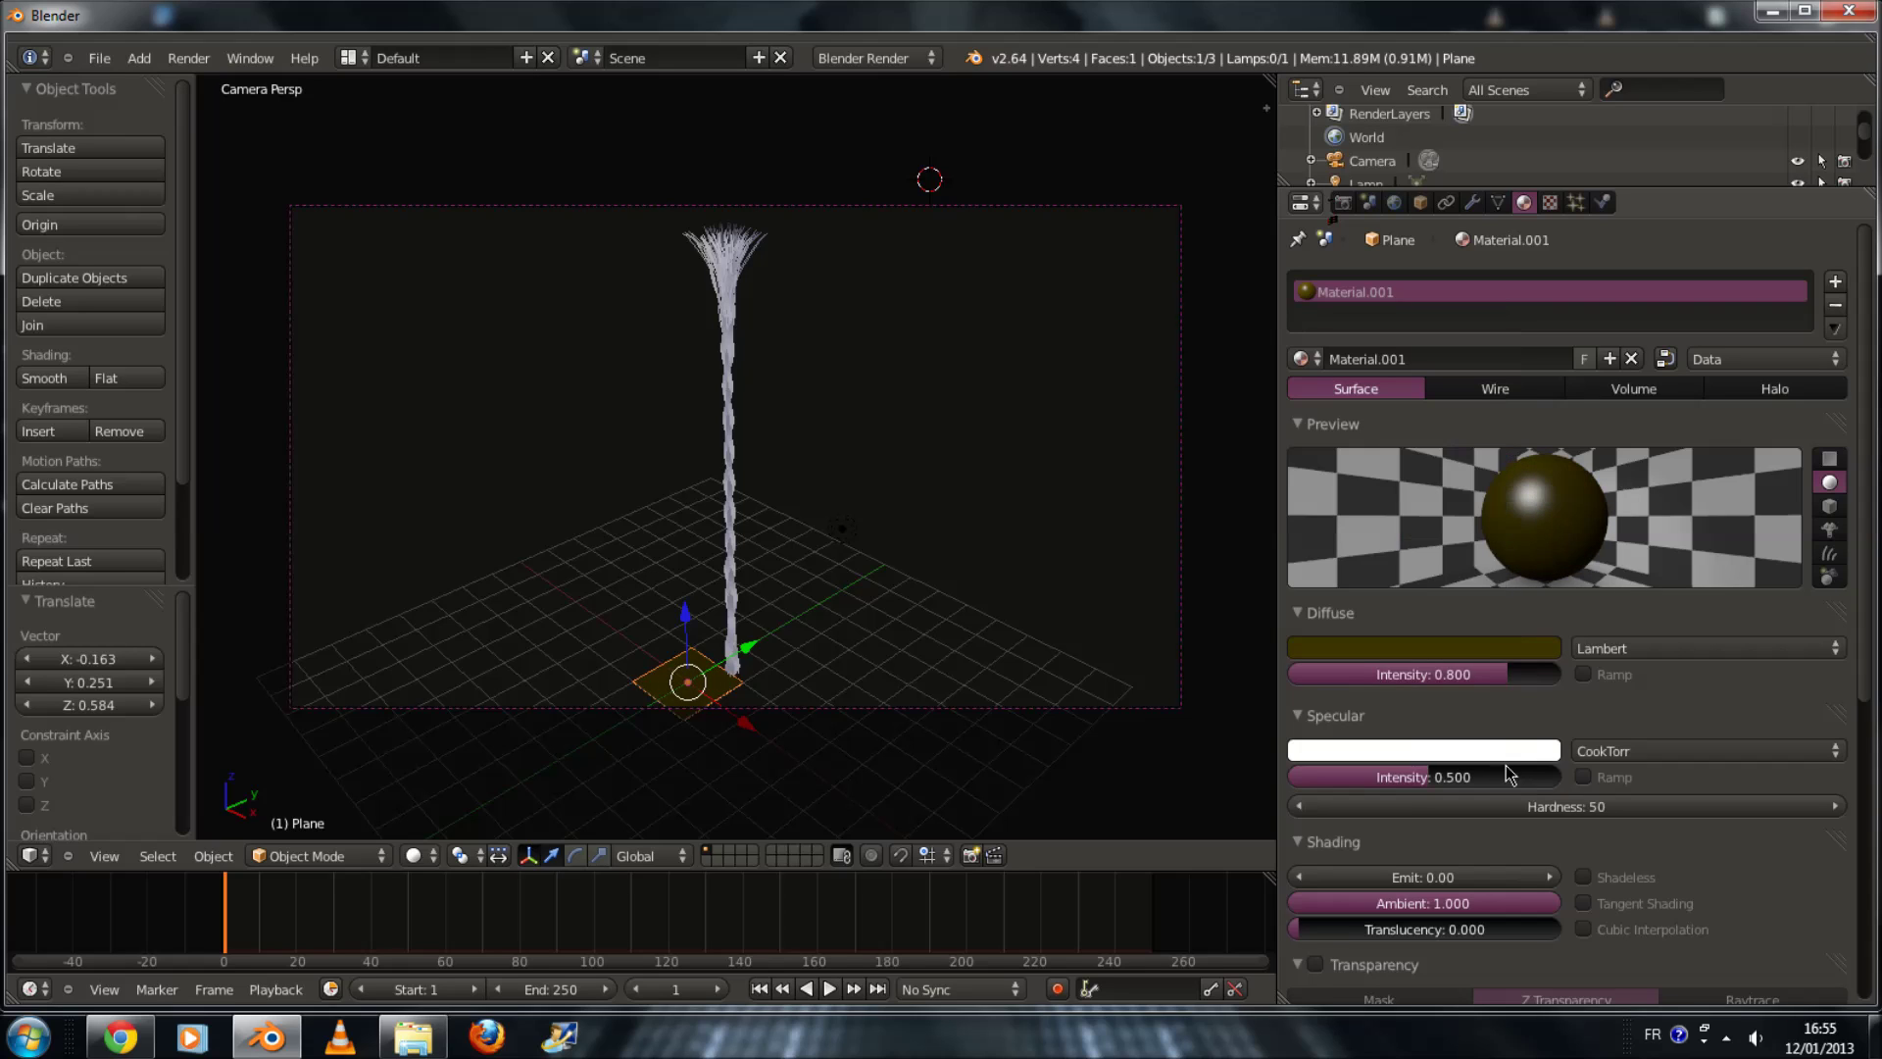
Step: Set the plane material's specular colour to a muted tan, about R 0.253, G 0.190, B 0.089
left_click(1506, 751)
left_click_drag(1364, 538, 1354, 566)
left_click(1491, 512)
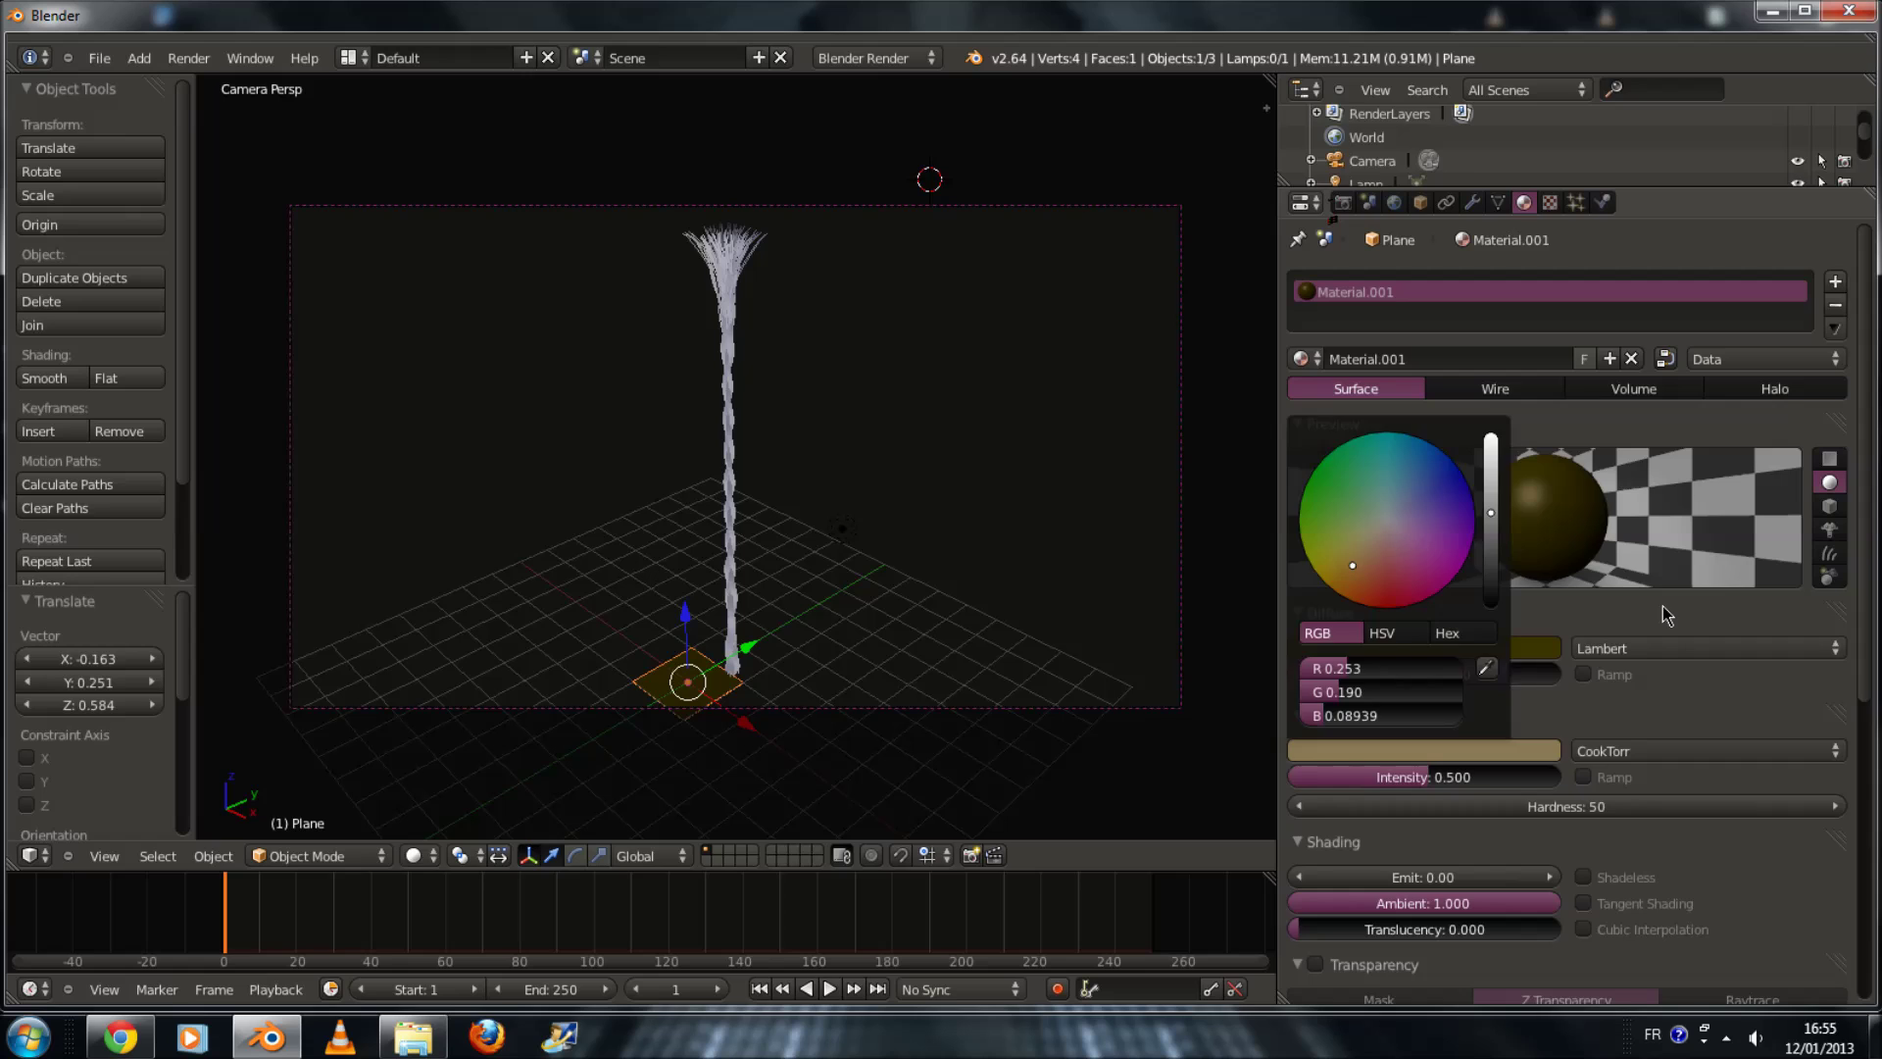
Step: Set the material's strand size to 0.25 at the tip and 0.45 at the root
scroll(1536, 764, "down", 10)
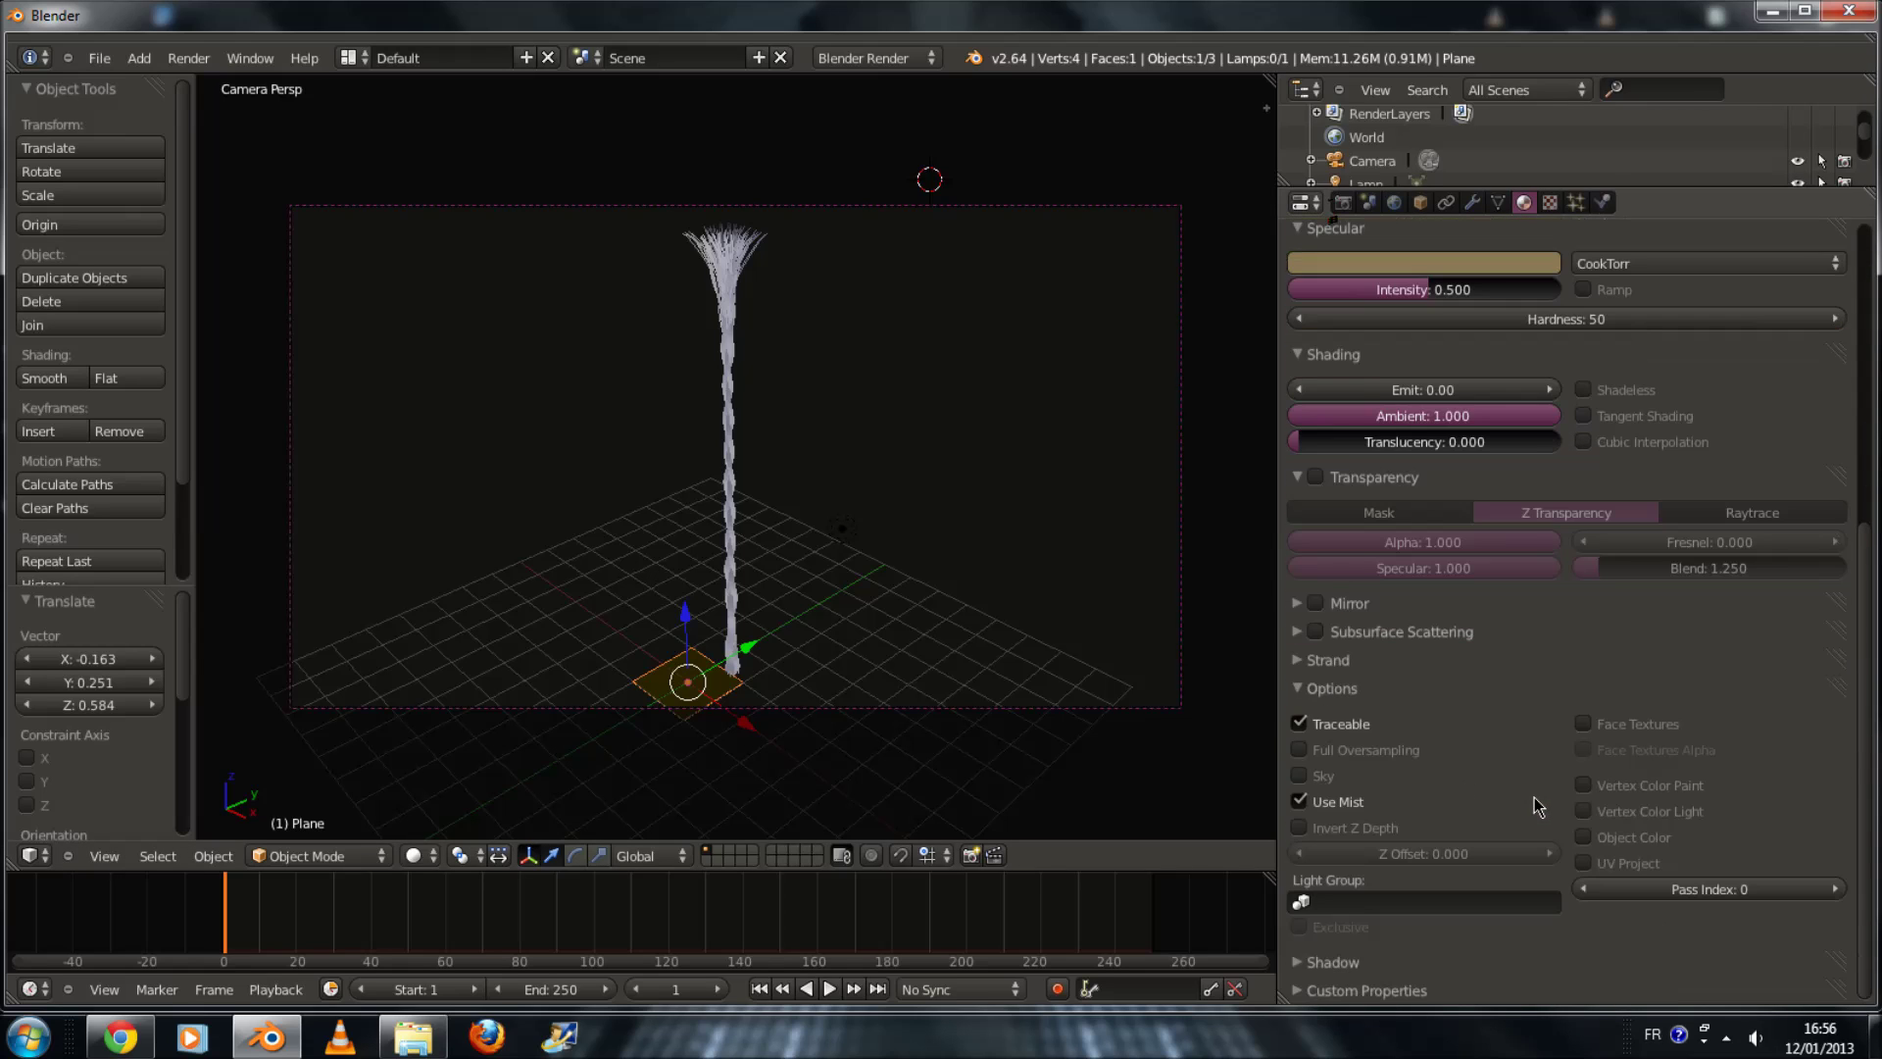
left_click(1361, 689)
left_click(1363, 719)
left_click(1363, 719)
left_click(1370, 661)
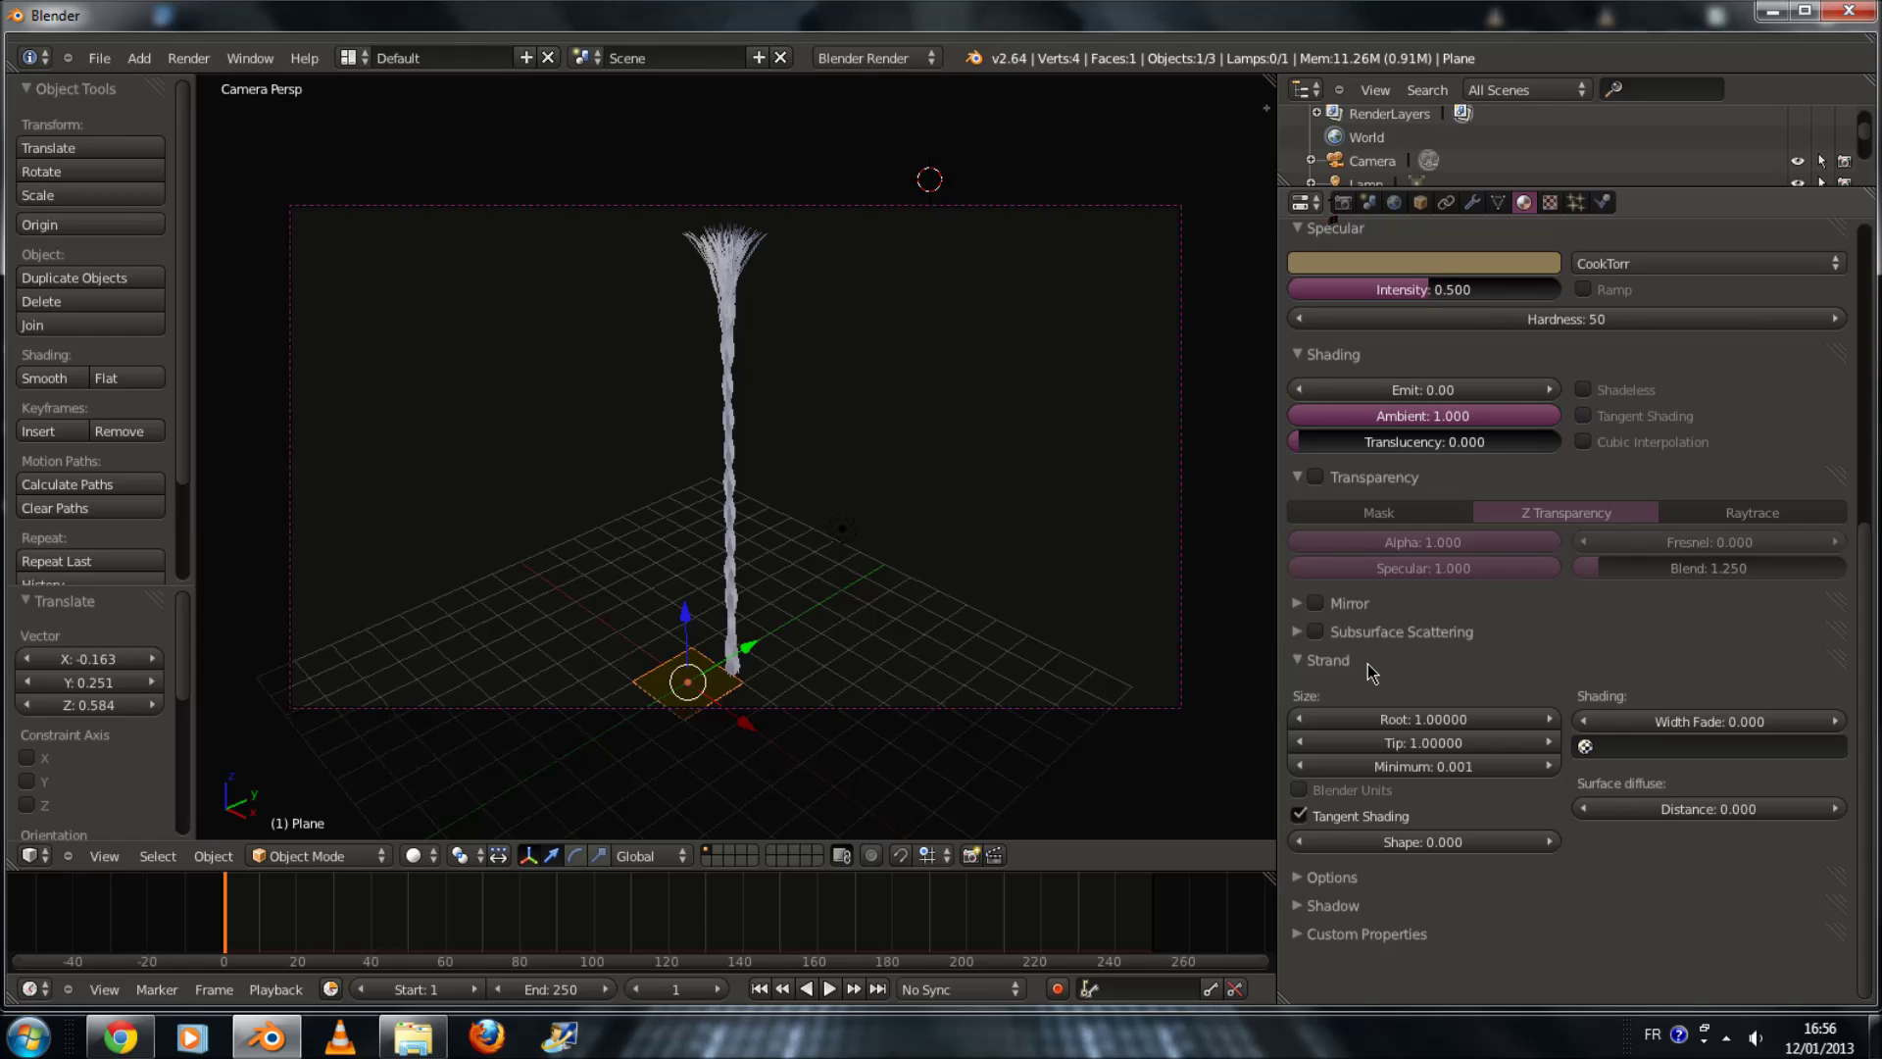
left_click(1410, 740)
type("0.25")
key("Return")
left_click(1426, 715)
type("0.4")
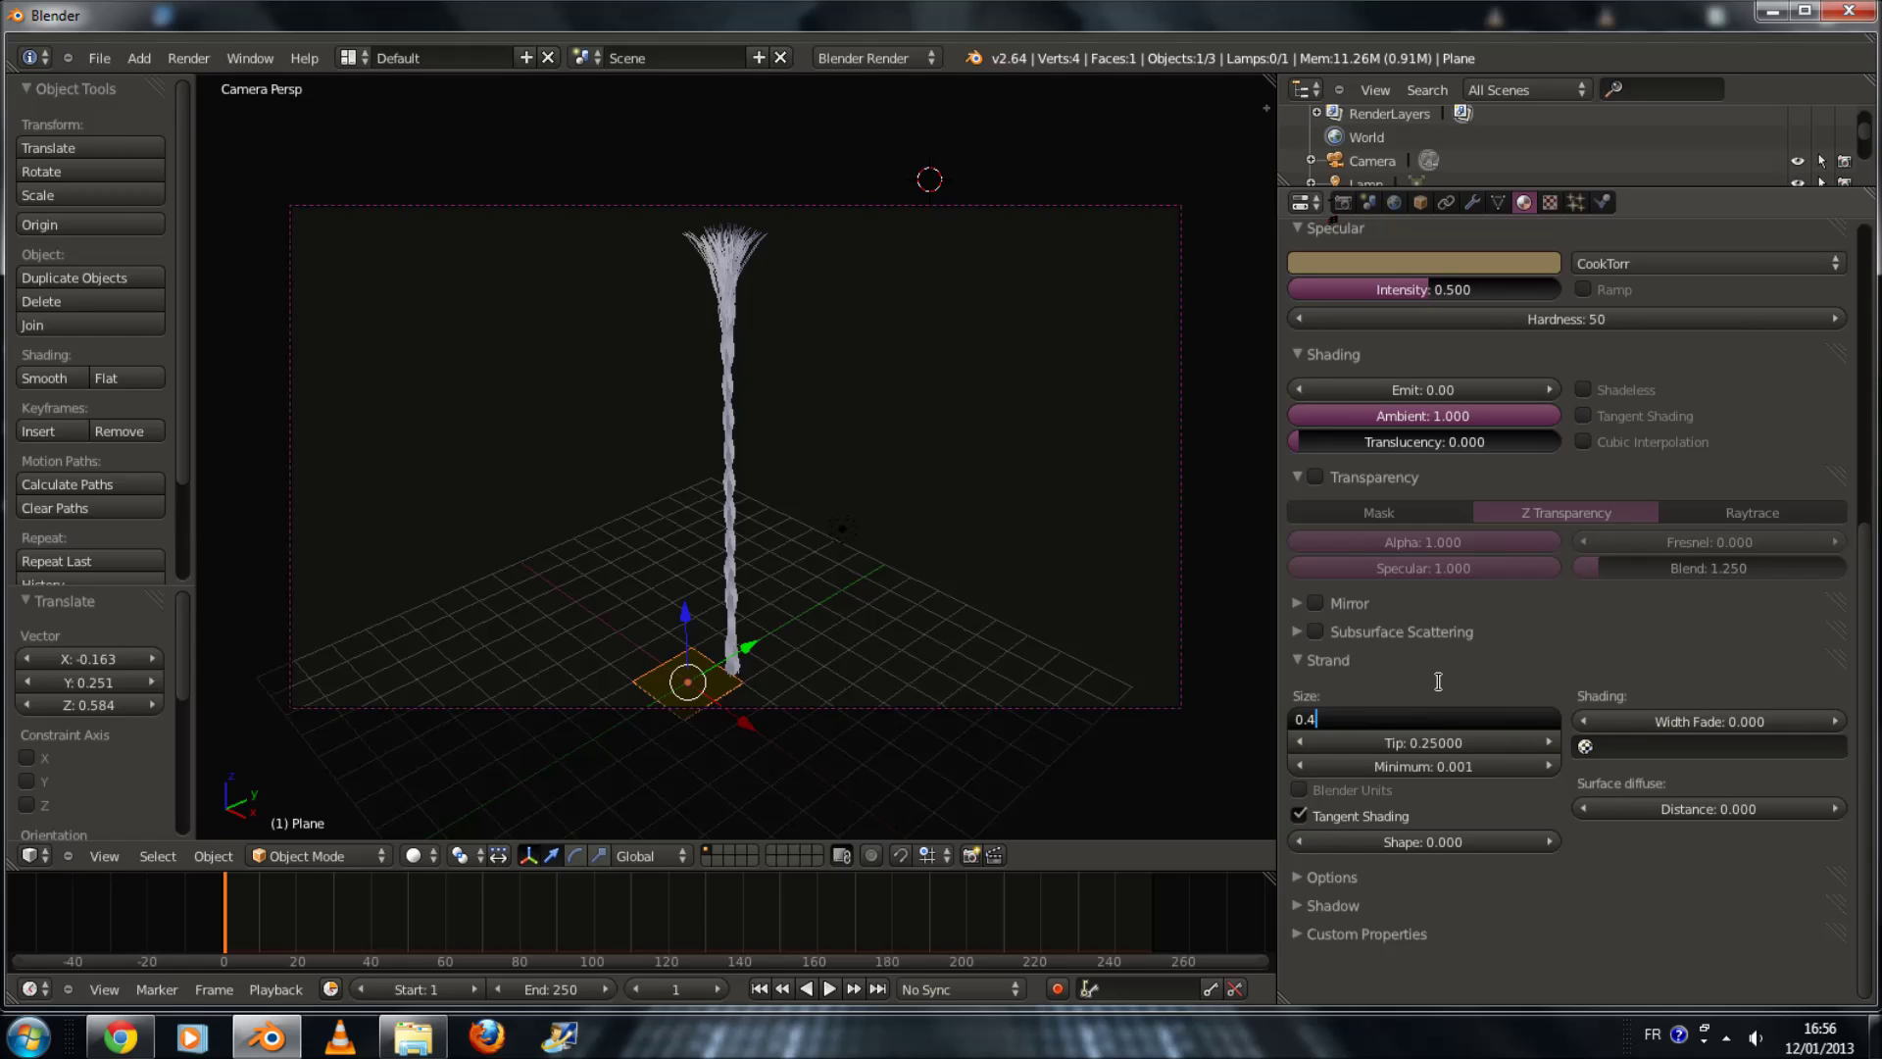
type("5")
key("Return")
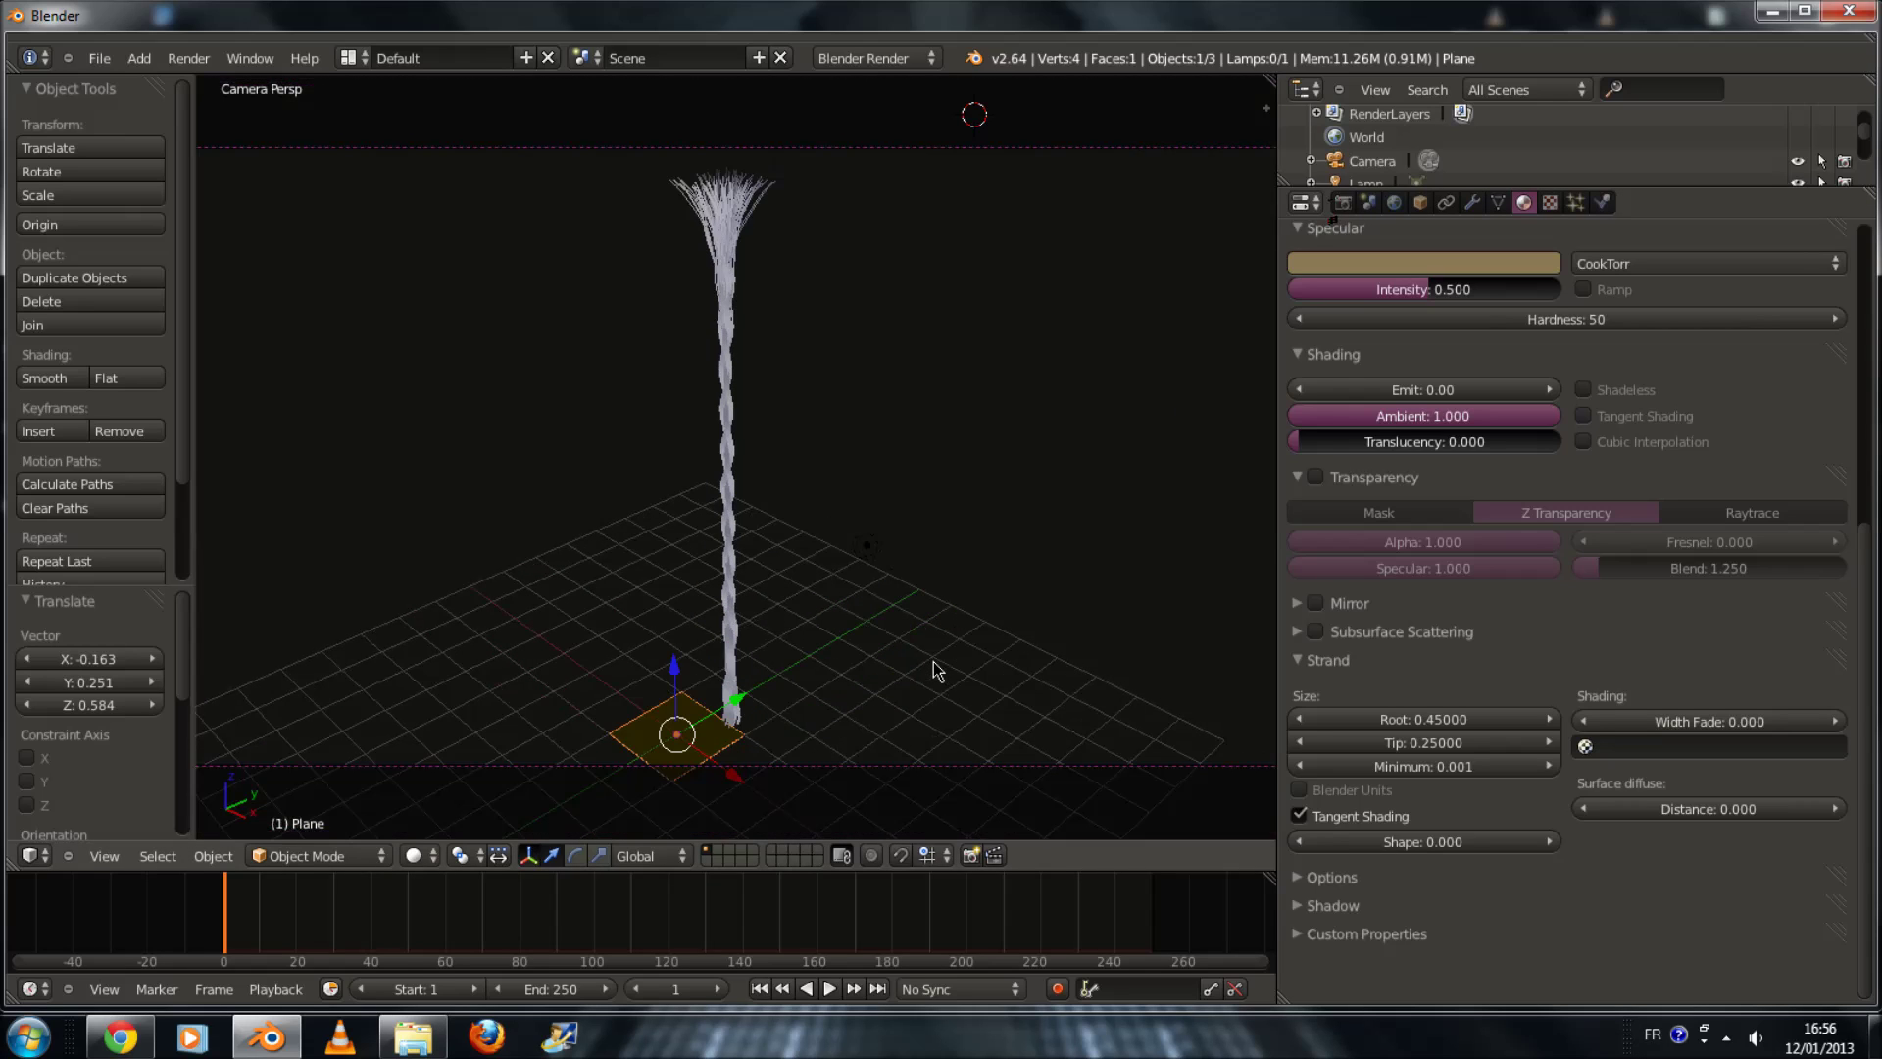
Step: Render the scene through the camera and inspect the braid's colour and thickness up close
key("F12")
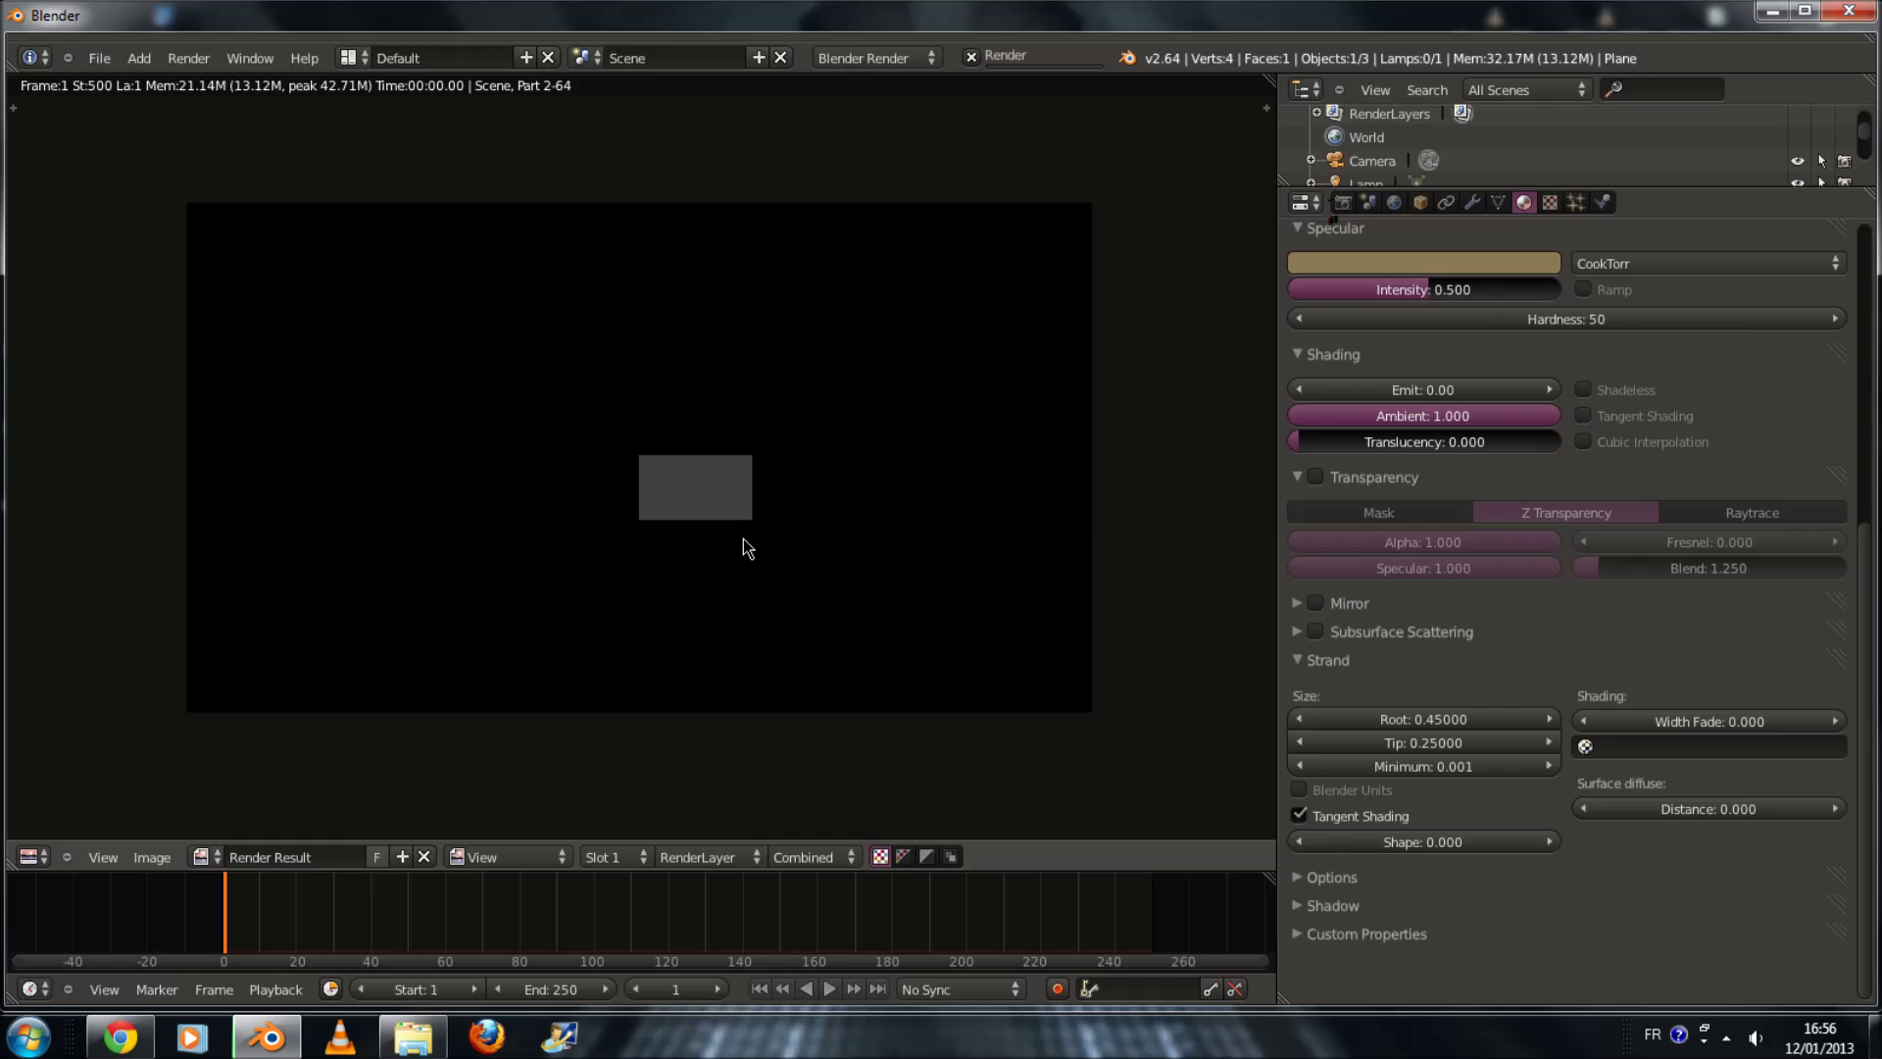
scroll(668, 596, "up", 2)
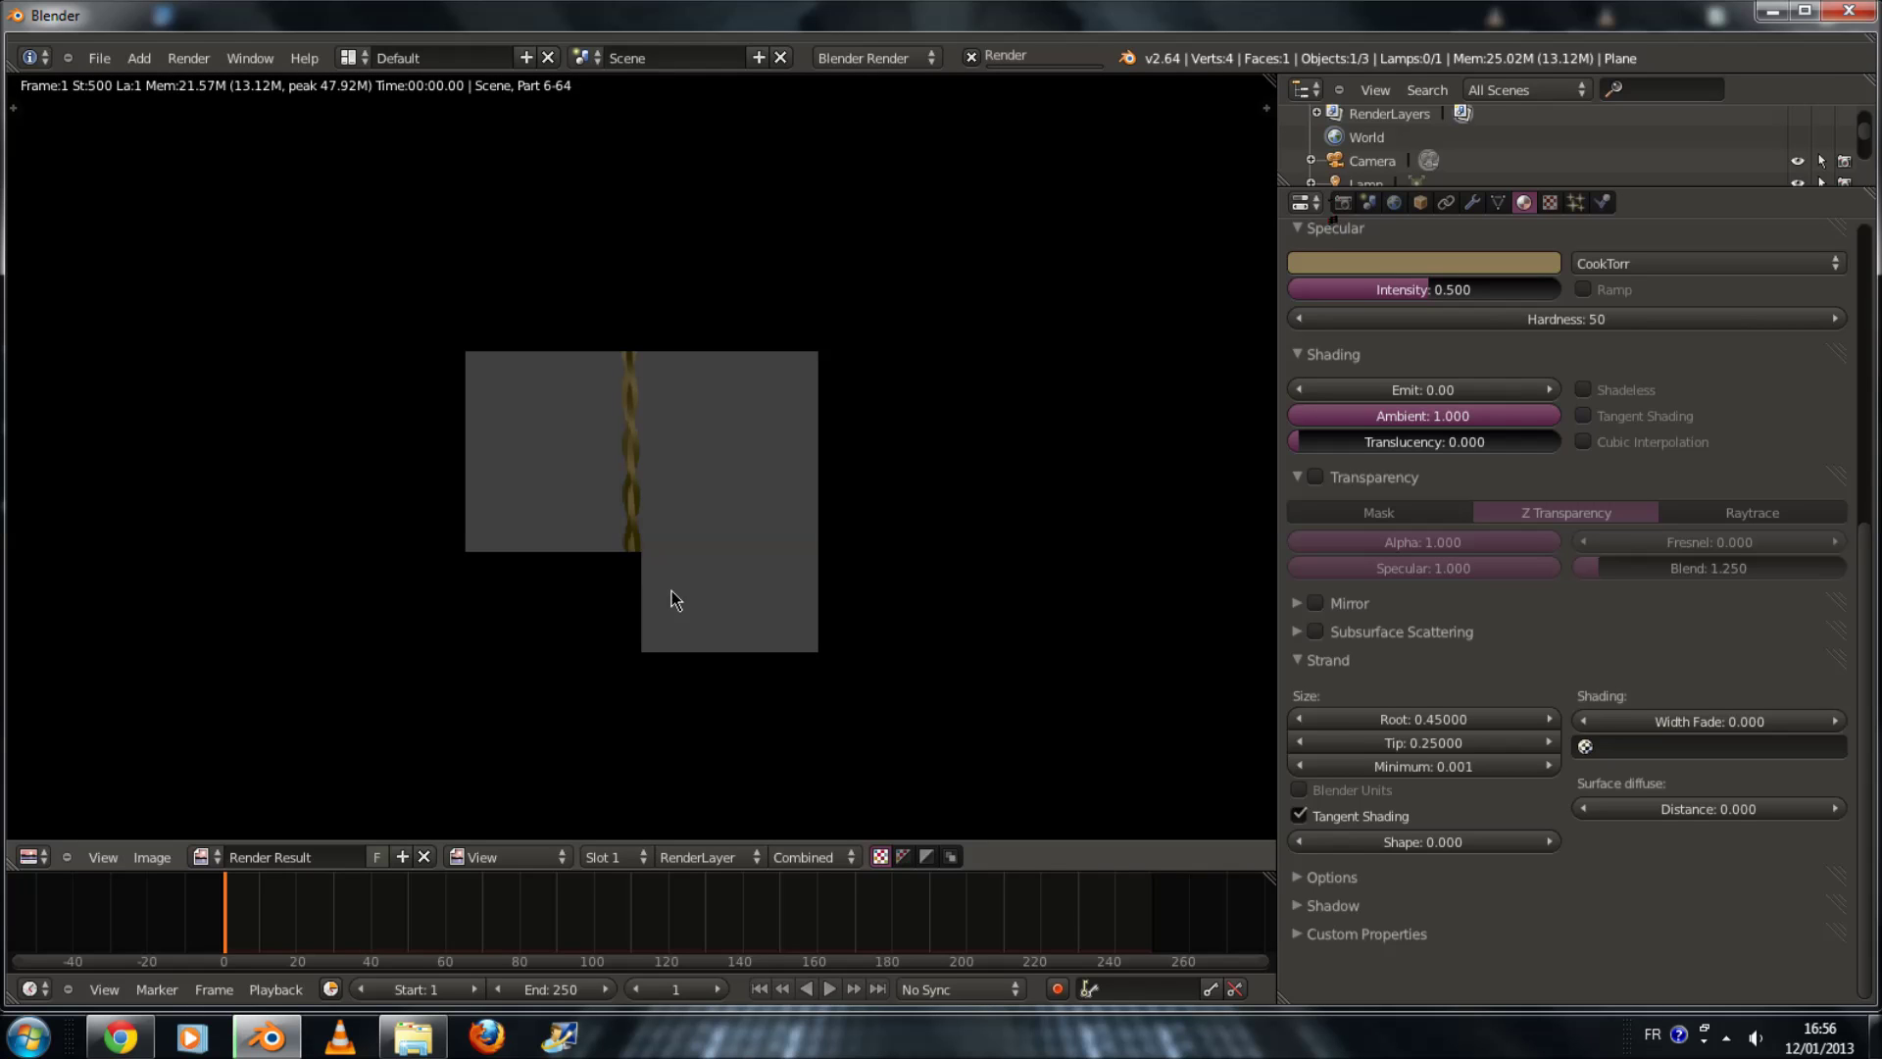
scroll(675, 588, "up", 2)
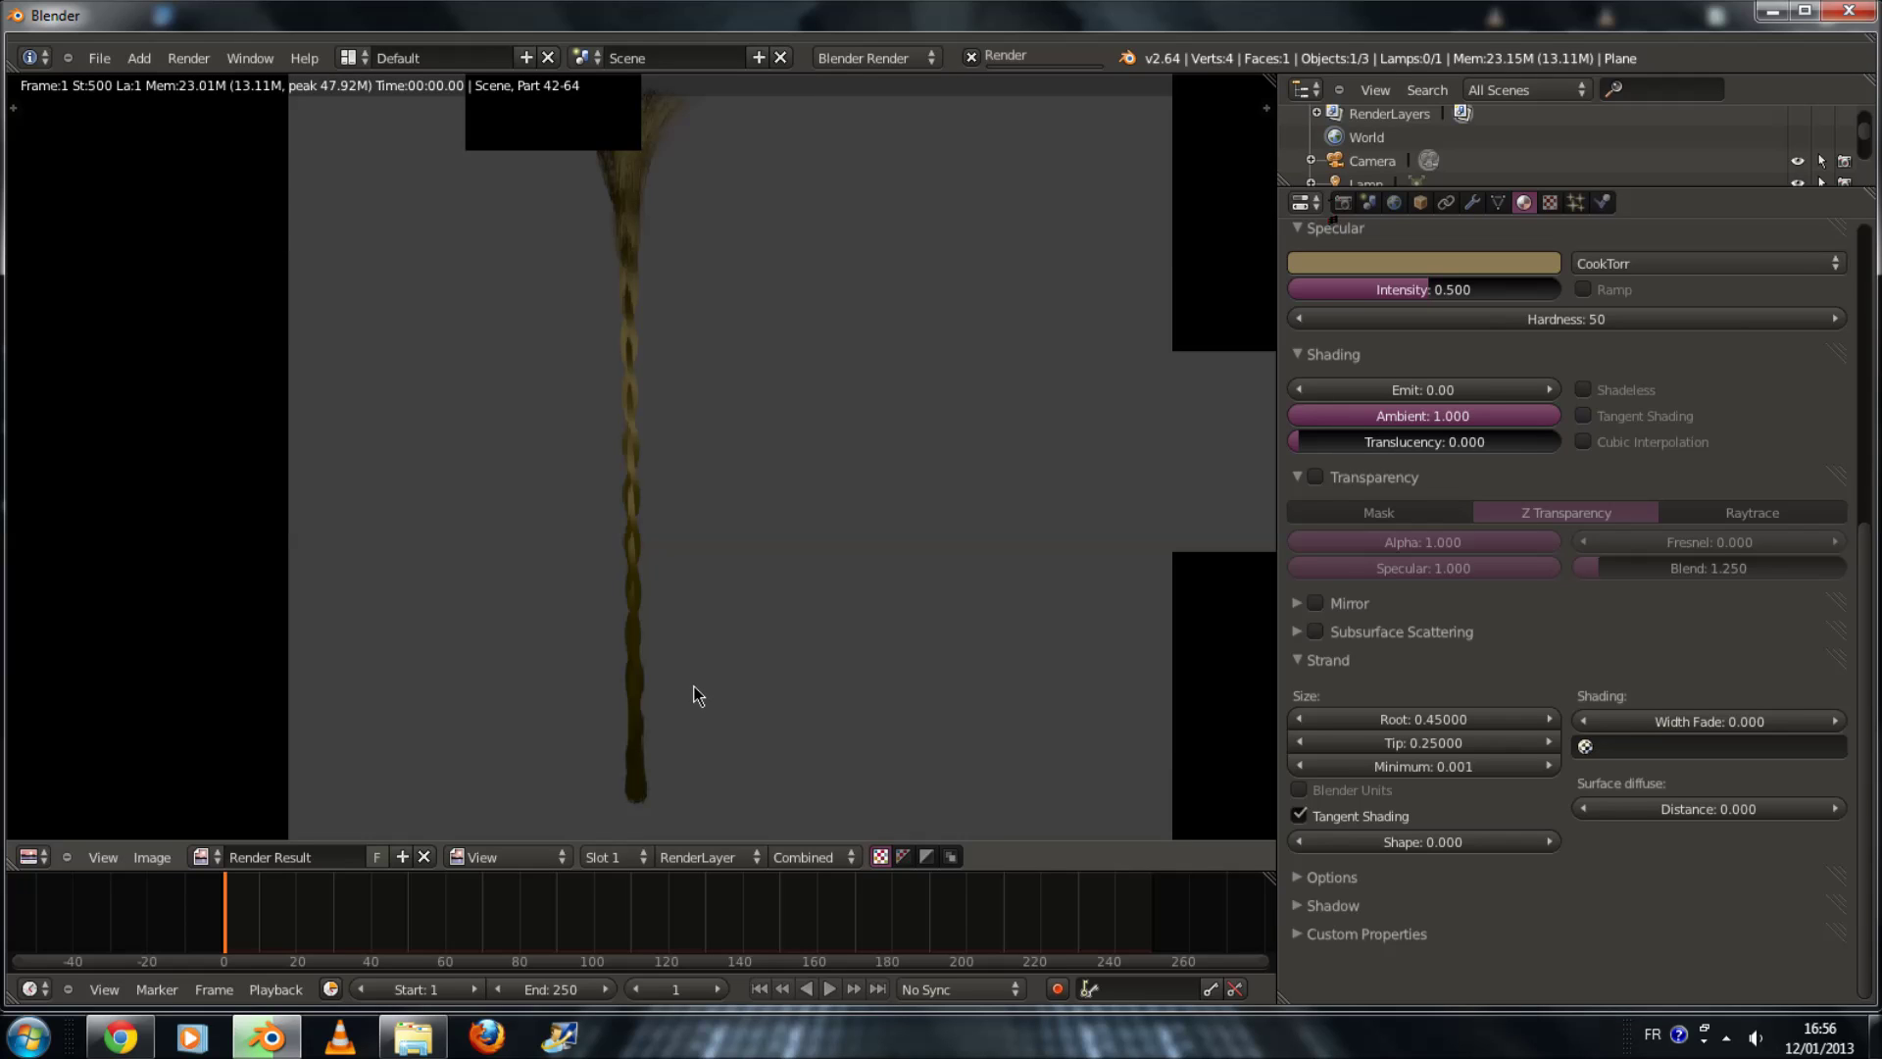
scroll(693, 690, "down", 1)
scroll(703, 676, "up", 1)
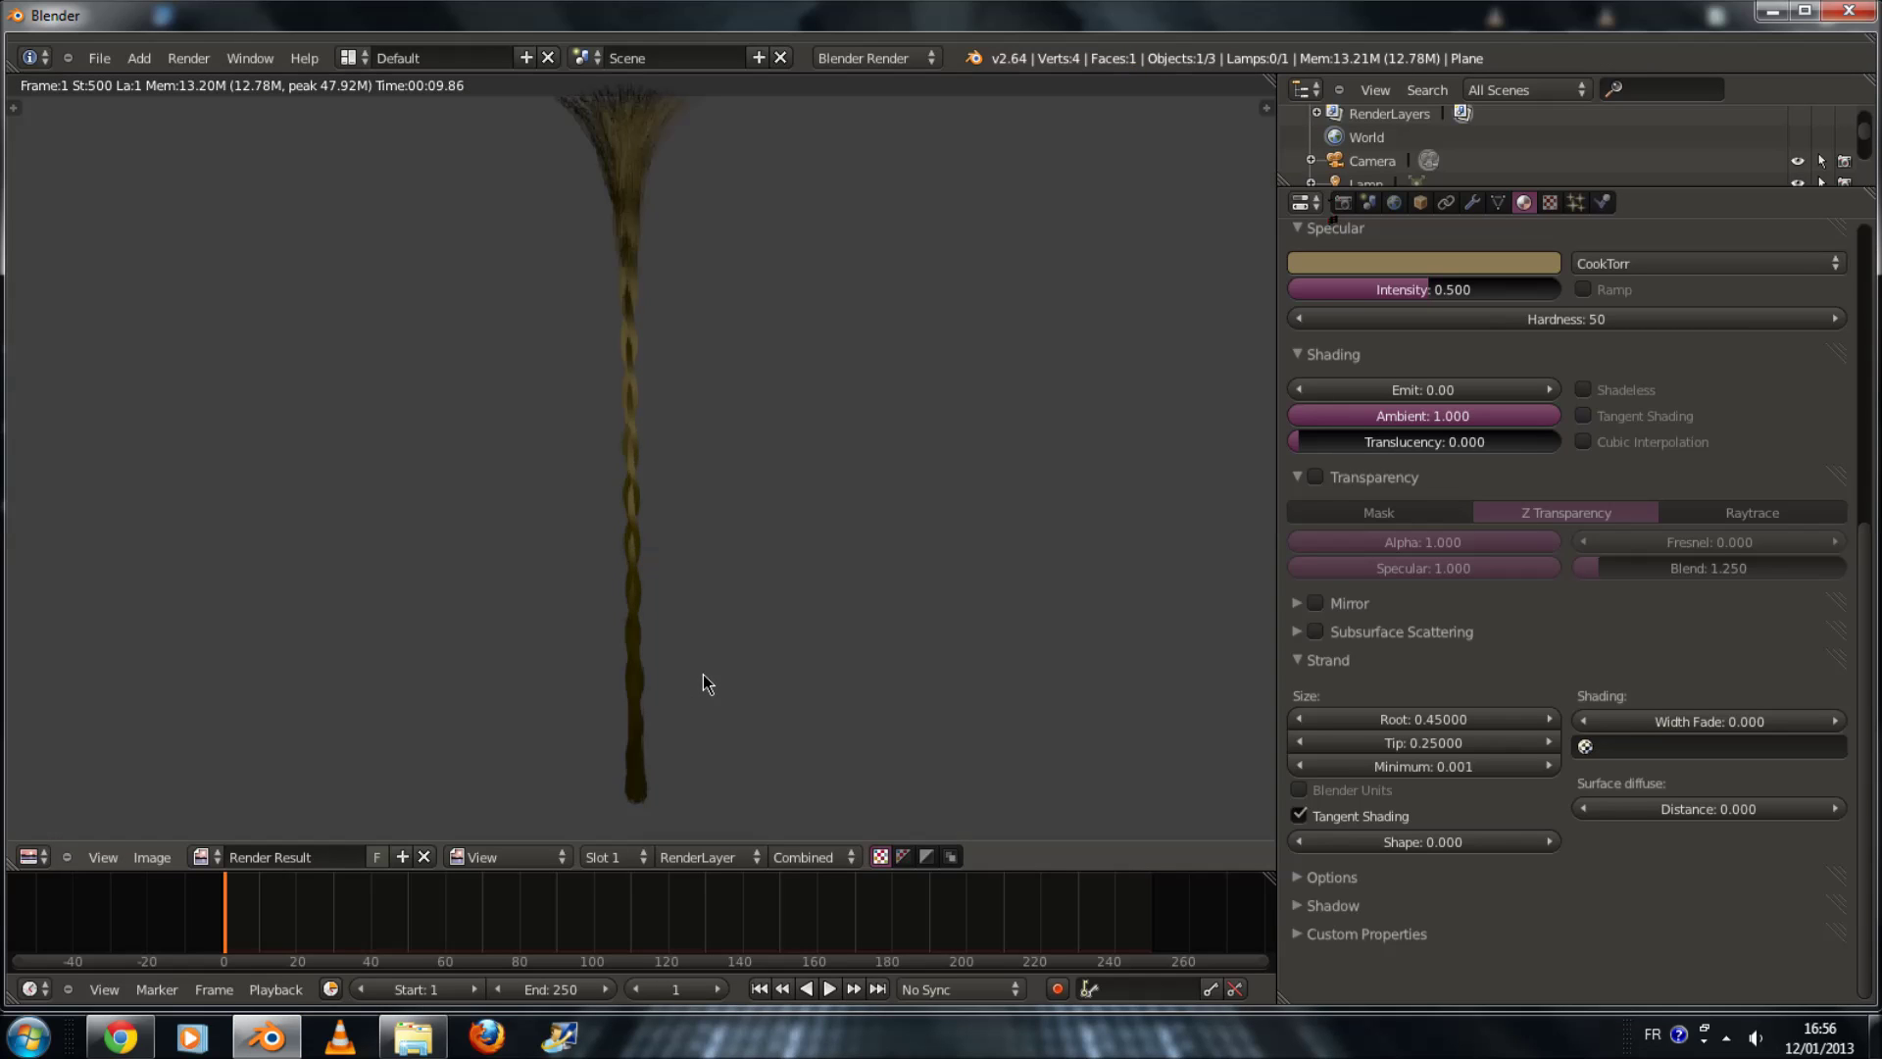
Step: Set the material's specular intensity to 0.2
scroll(1786, 666, "up", 8)
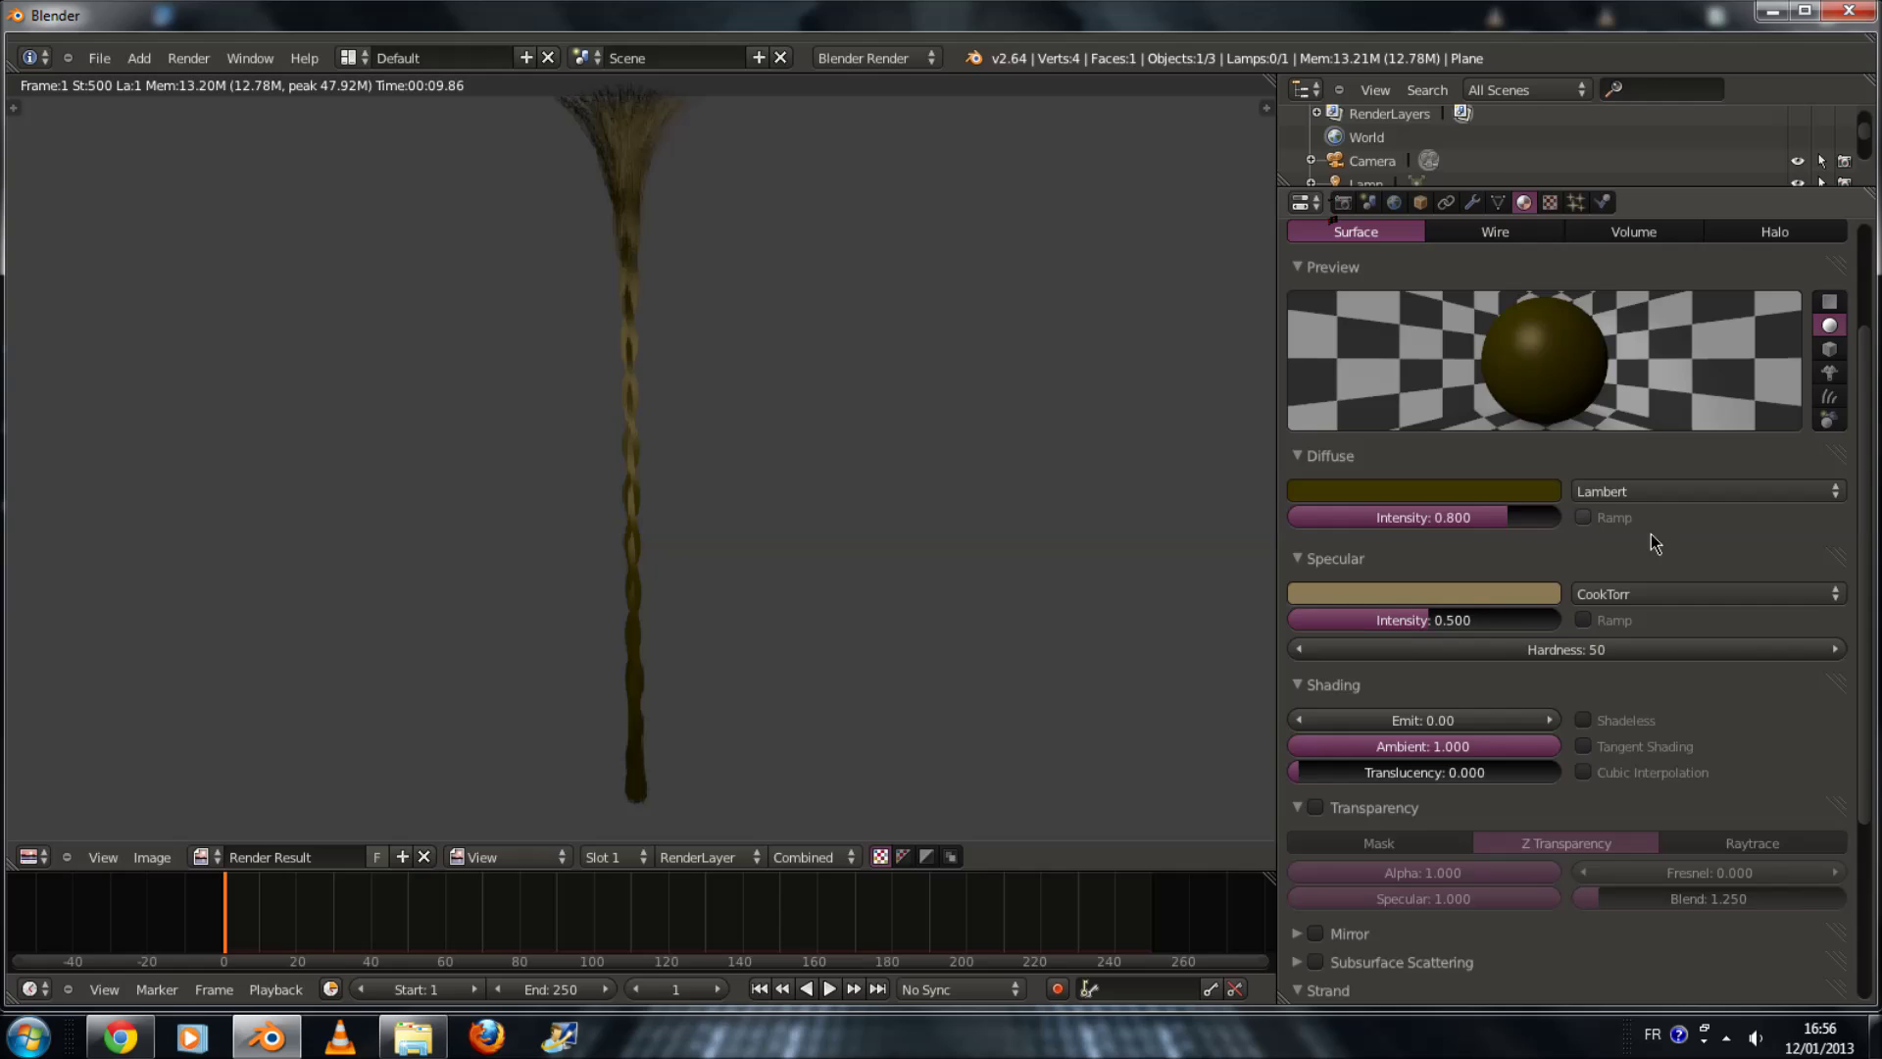
double_click(1453, 618)
type("0.2")
key("Return")
scroll(798, 487, "down", 1)
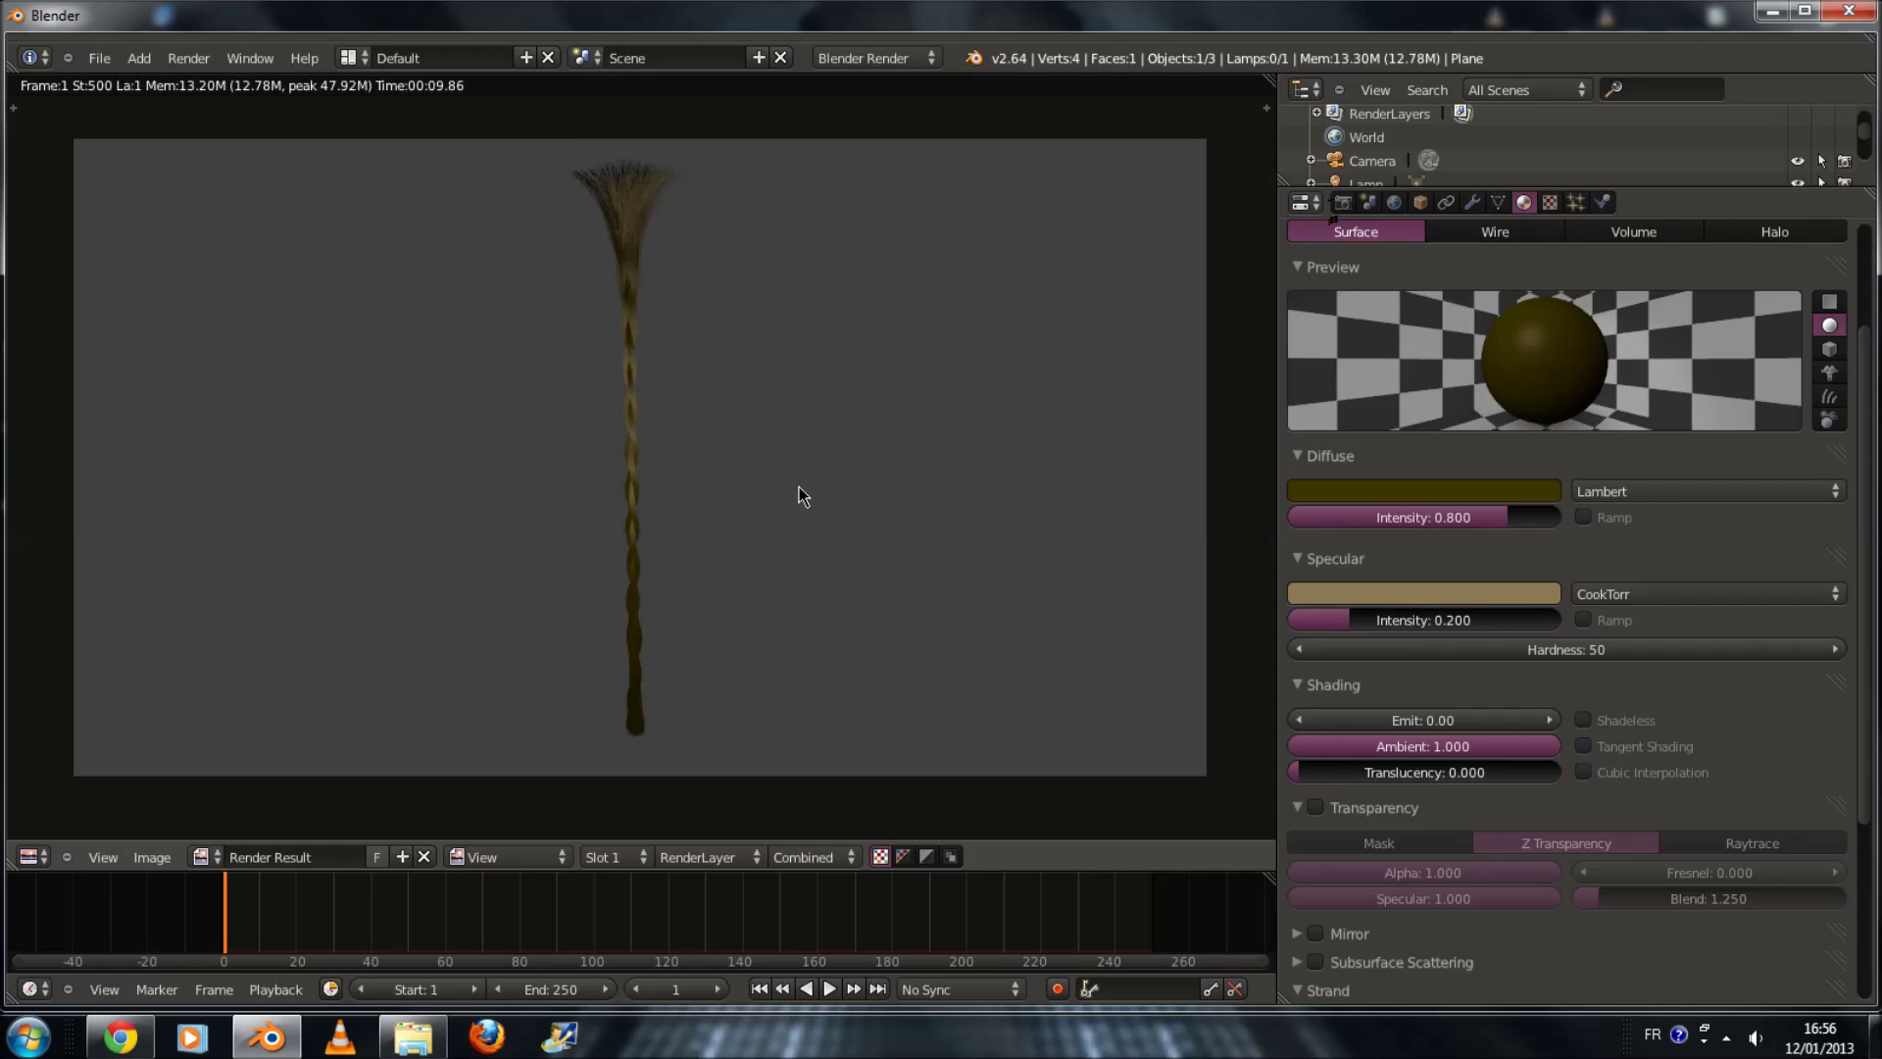
Step: Shift the diffuse colour to dark reddish brown (about R 0.047, G 0.014, B 0) and the specular to light orange-brown (about R 0.487, G 0.252, B 0.106)
left_click(1422, 490)
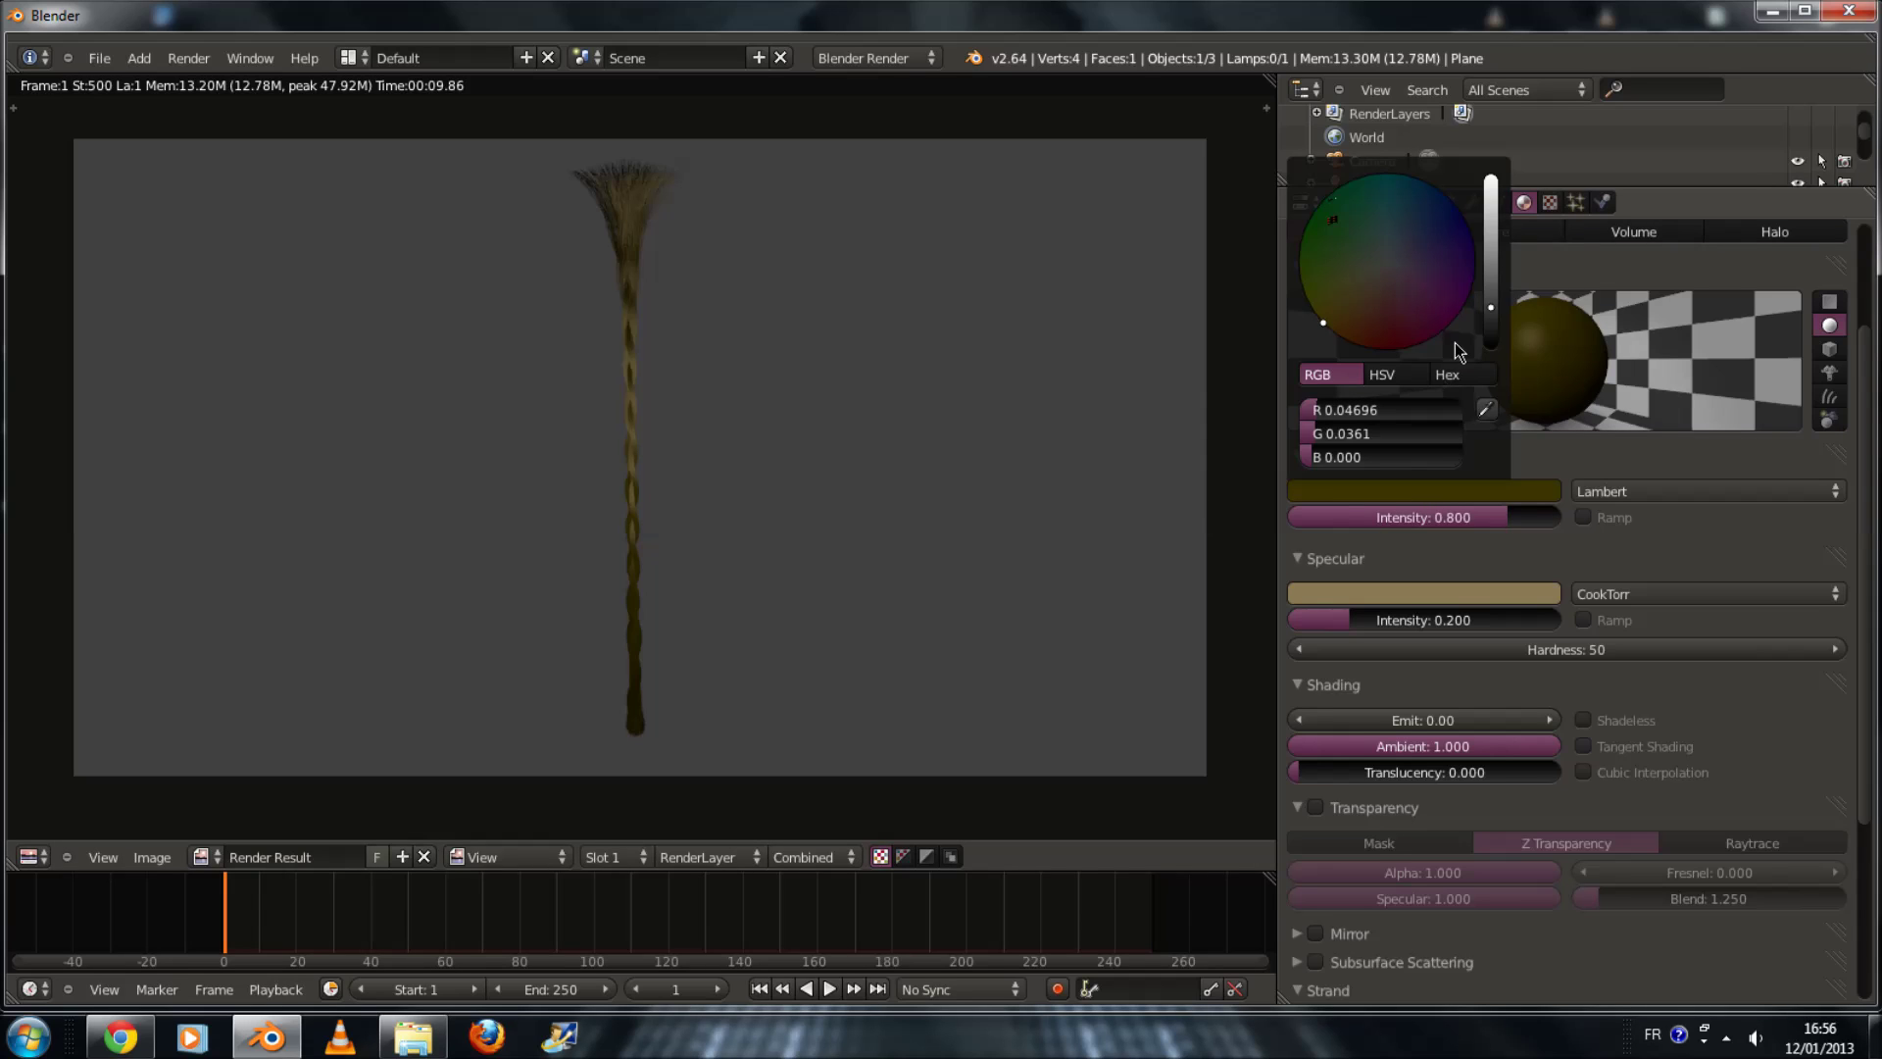
left_click(1361, 344)
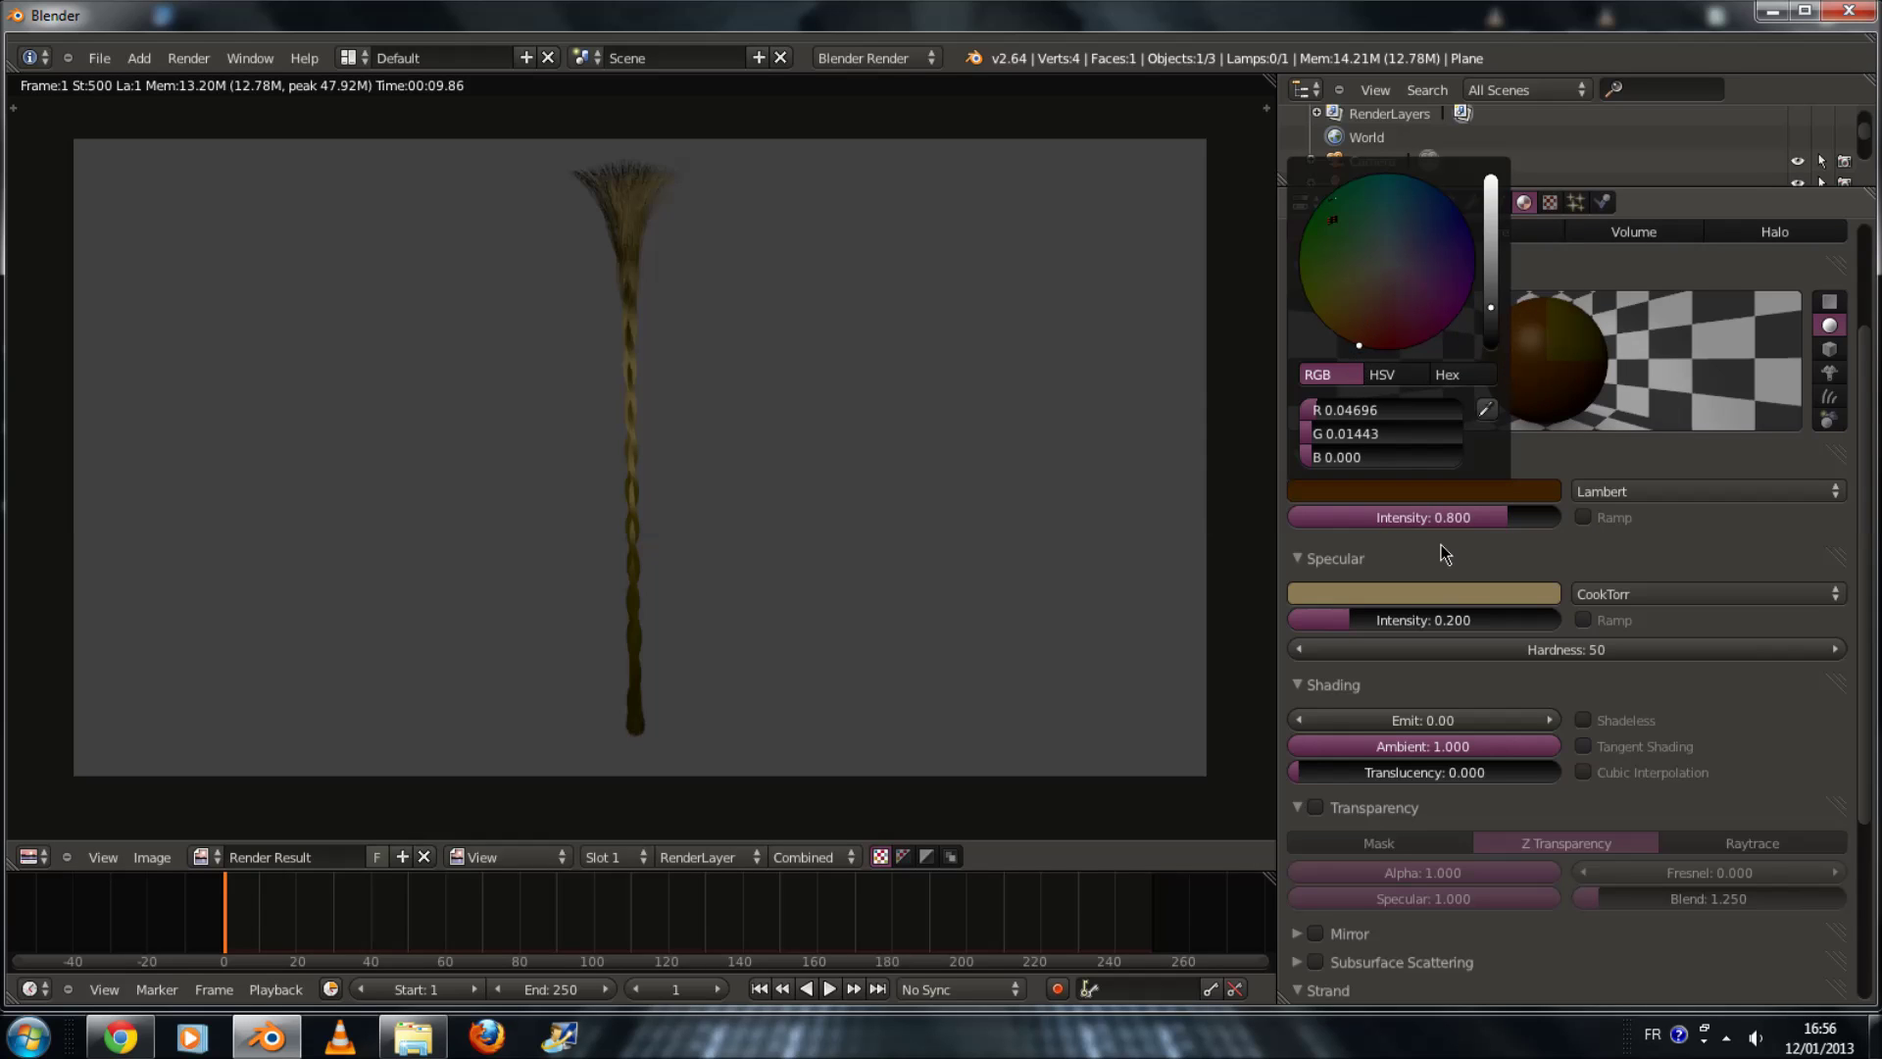
left_click(1437, 591)
scroll(1442, 397, "up", 4)
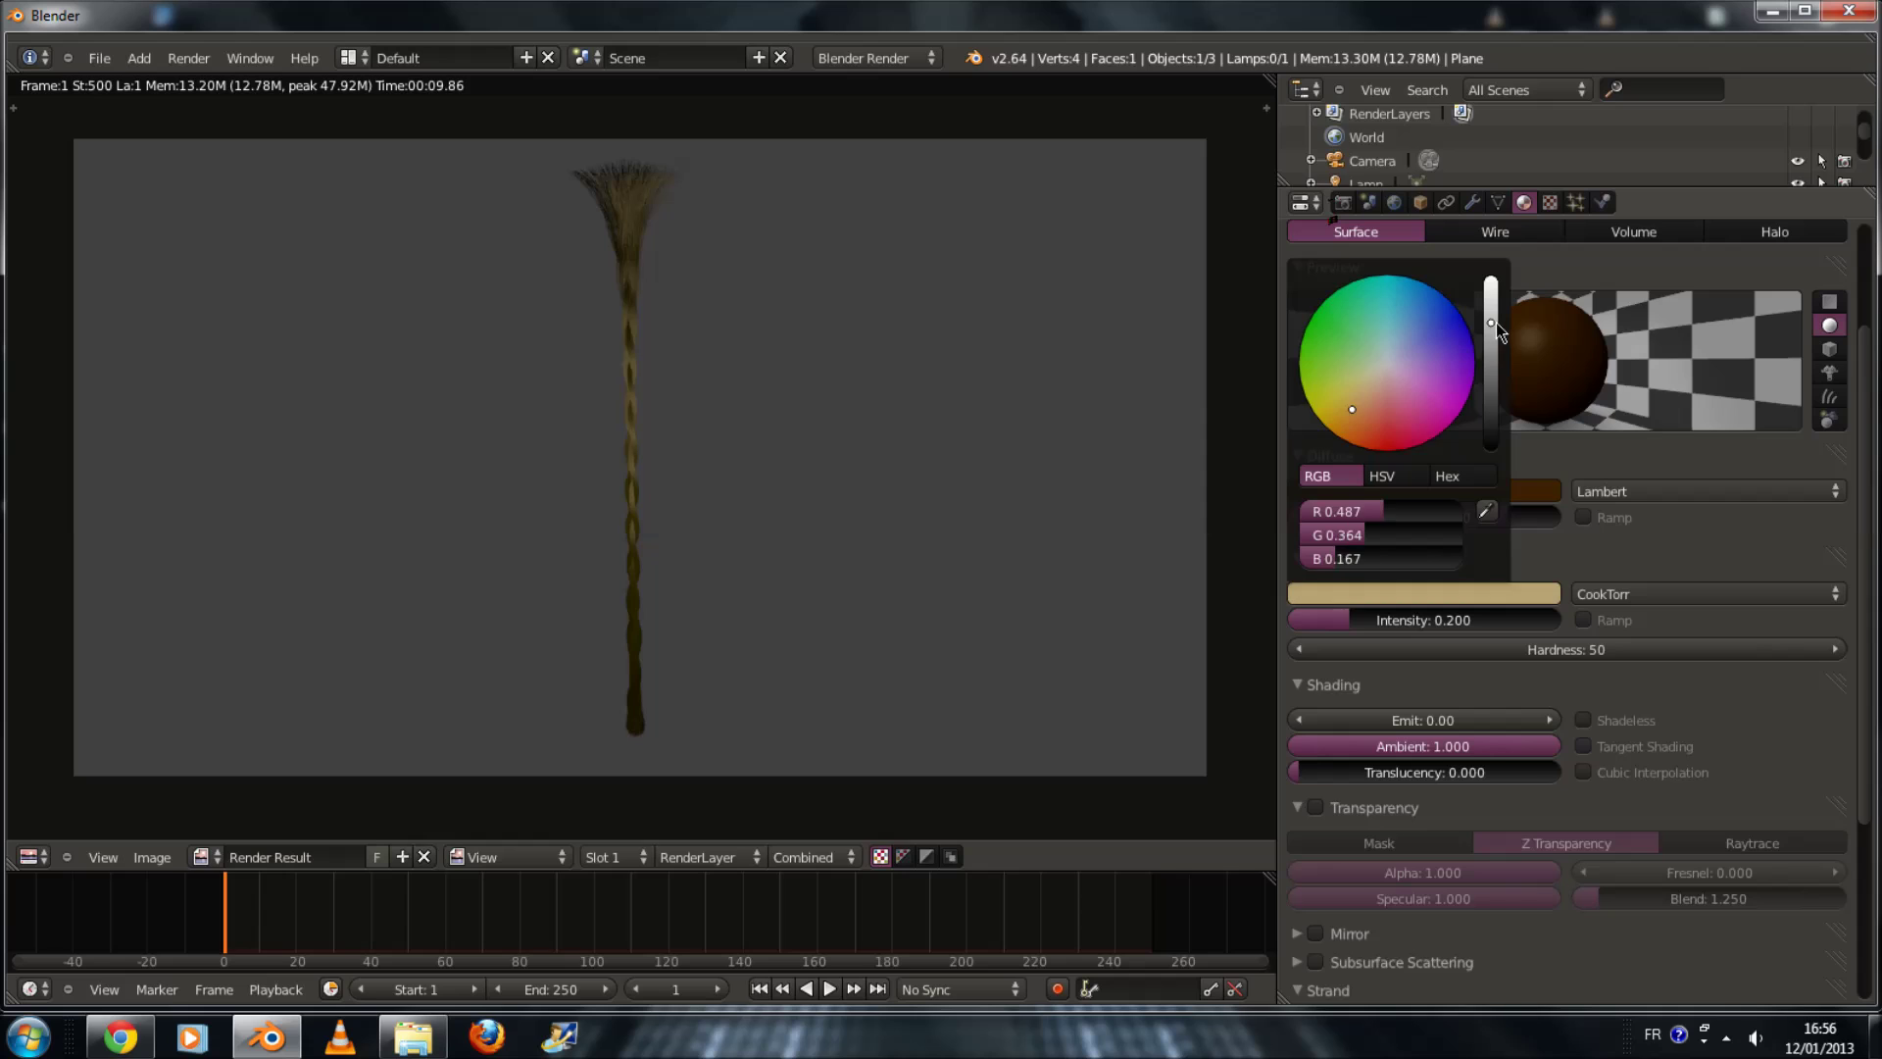
left_click_drag(1363, 410, 1361, 426)
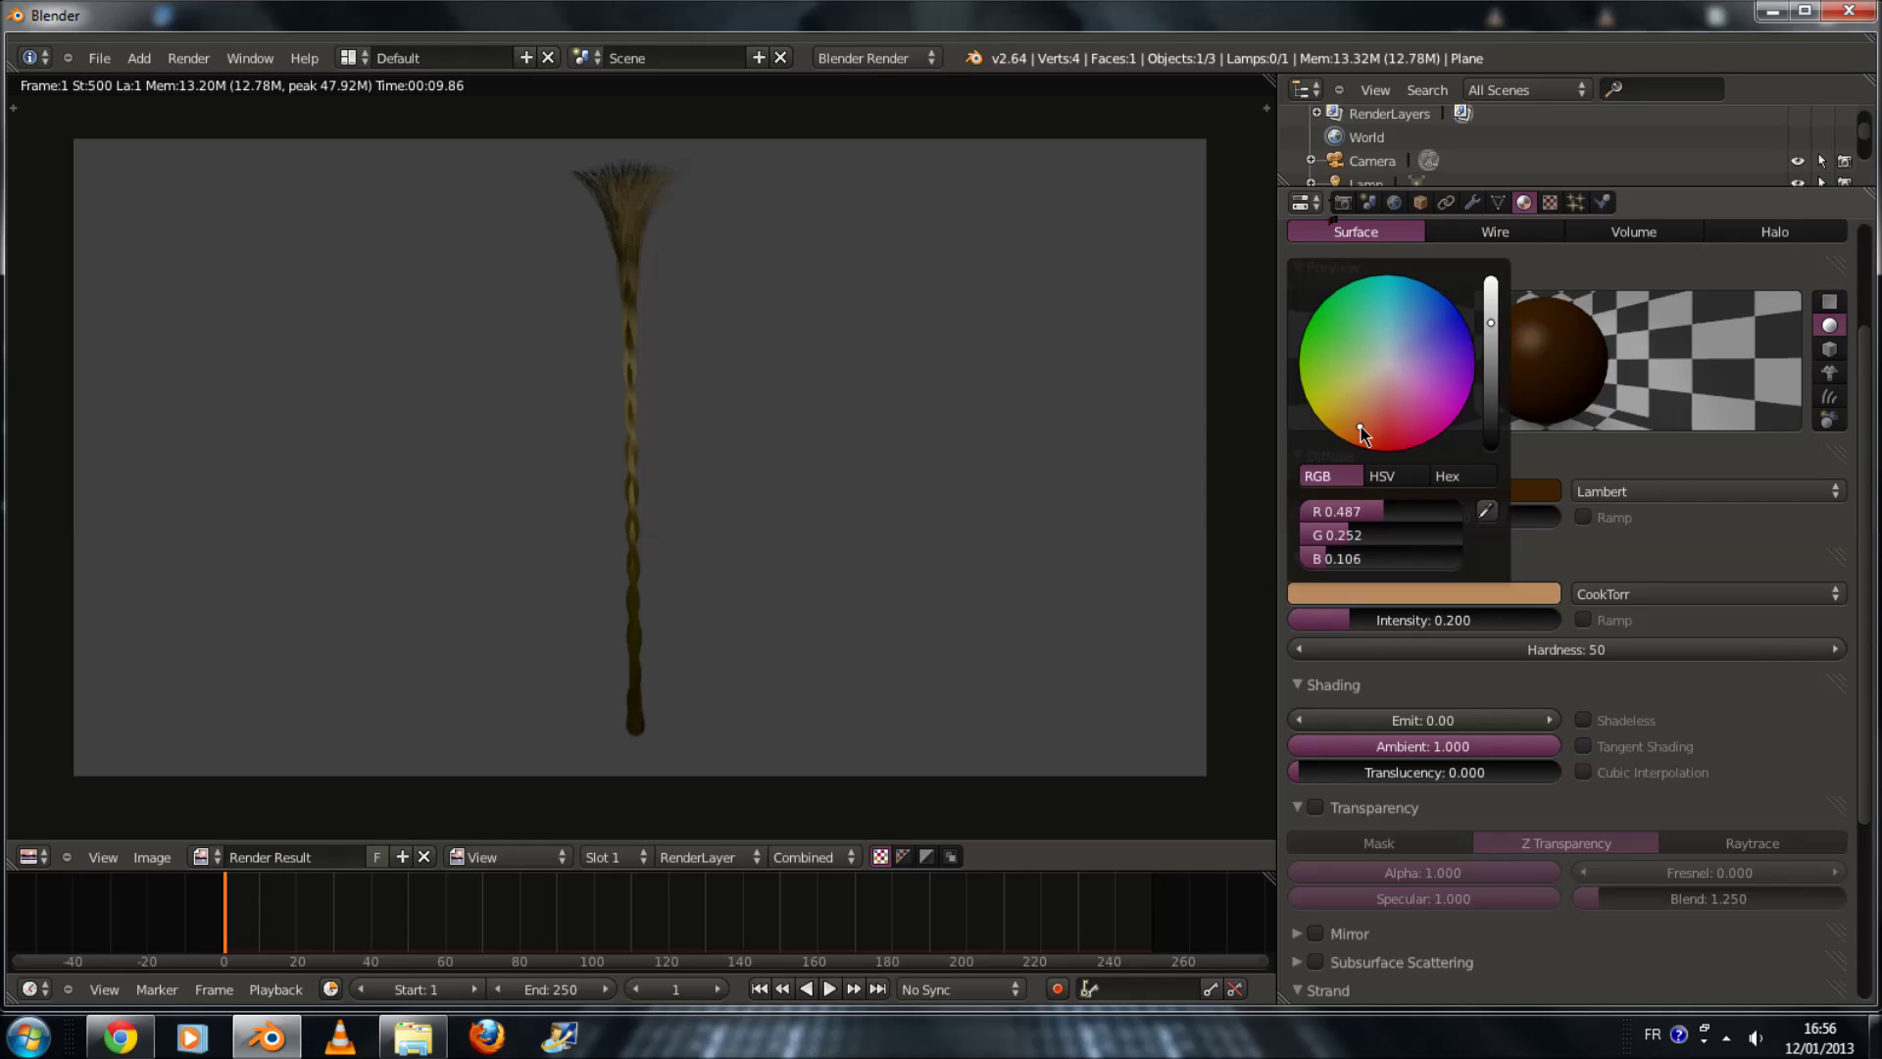
Step: Render the scene again and inspect the recoloured braid close up and in full
key("F12")
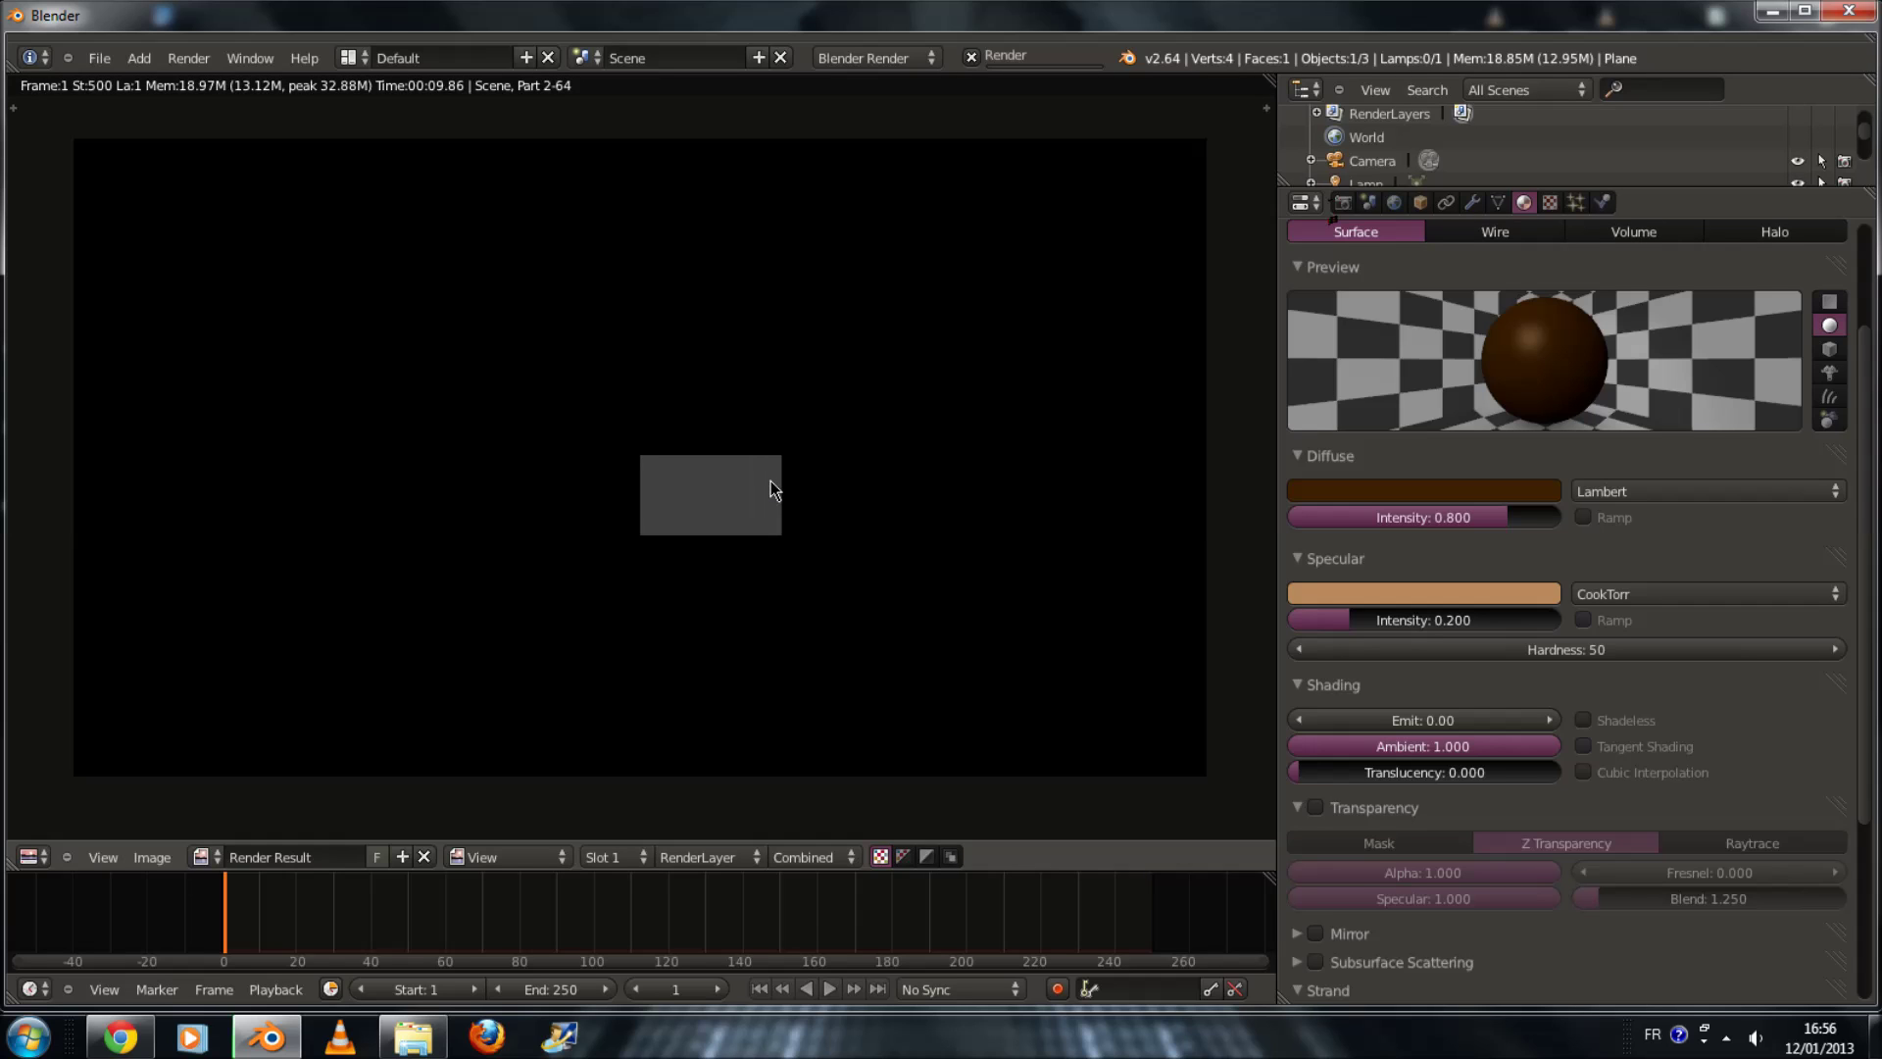
scroll(633, 510, "up", 6)
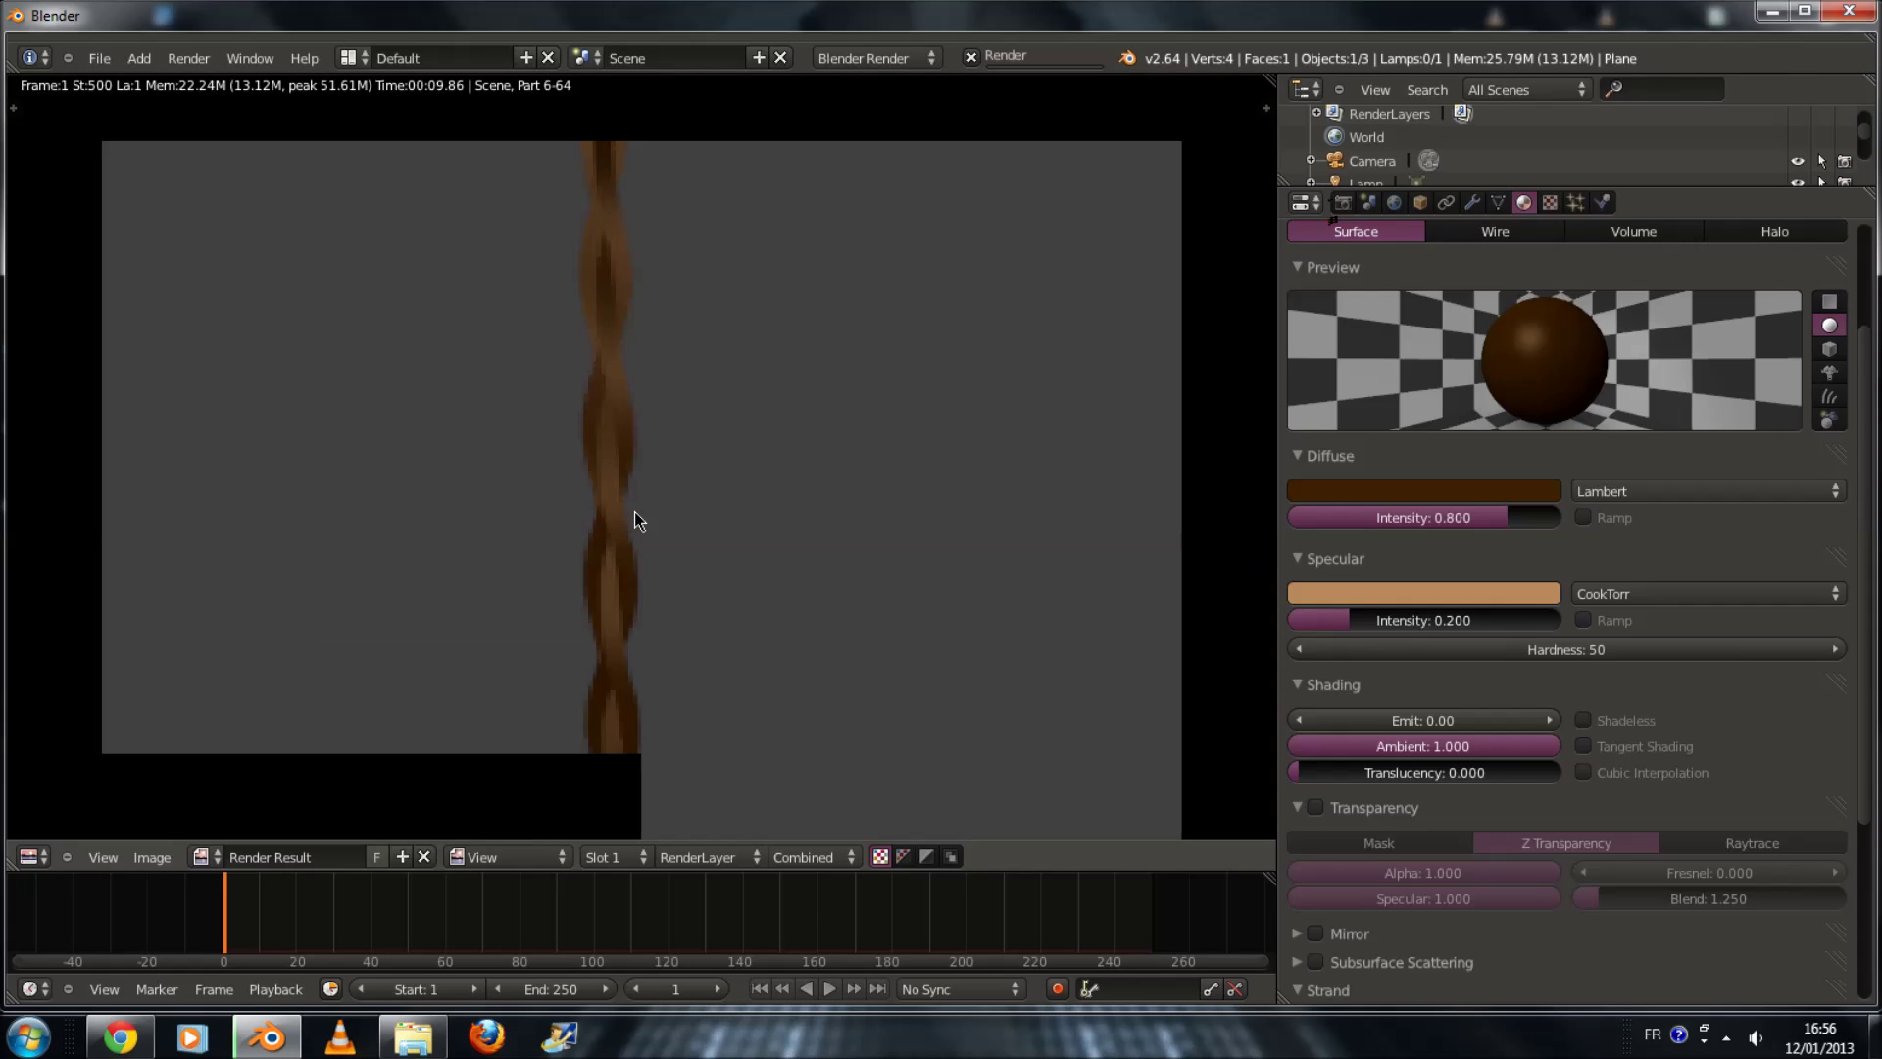
scroll(634, 510, "down", 4)
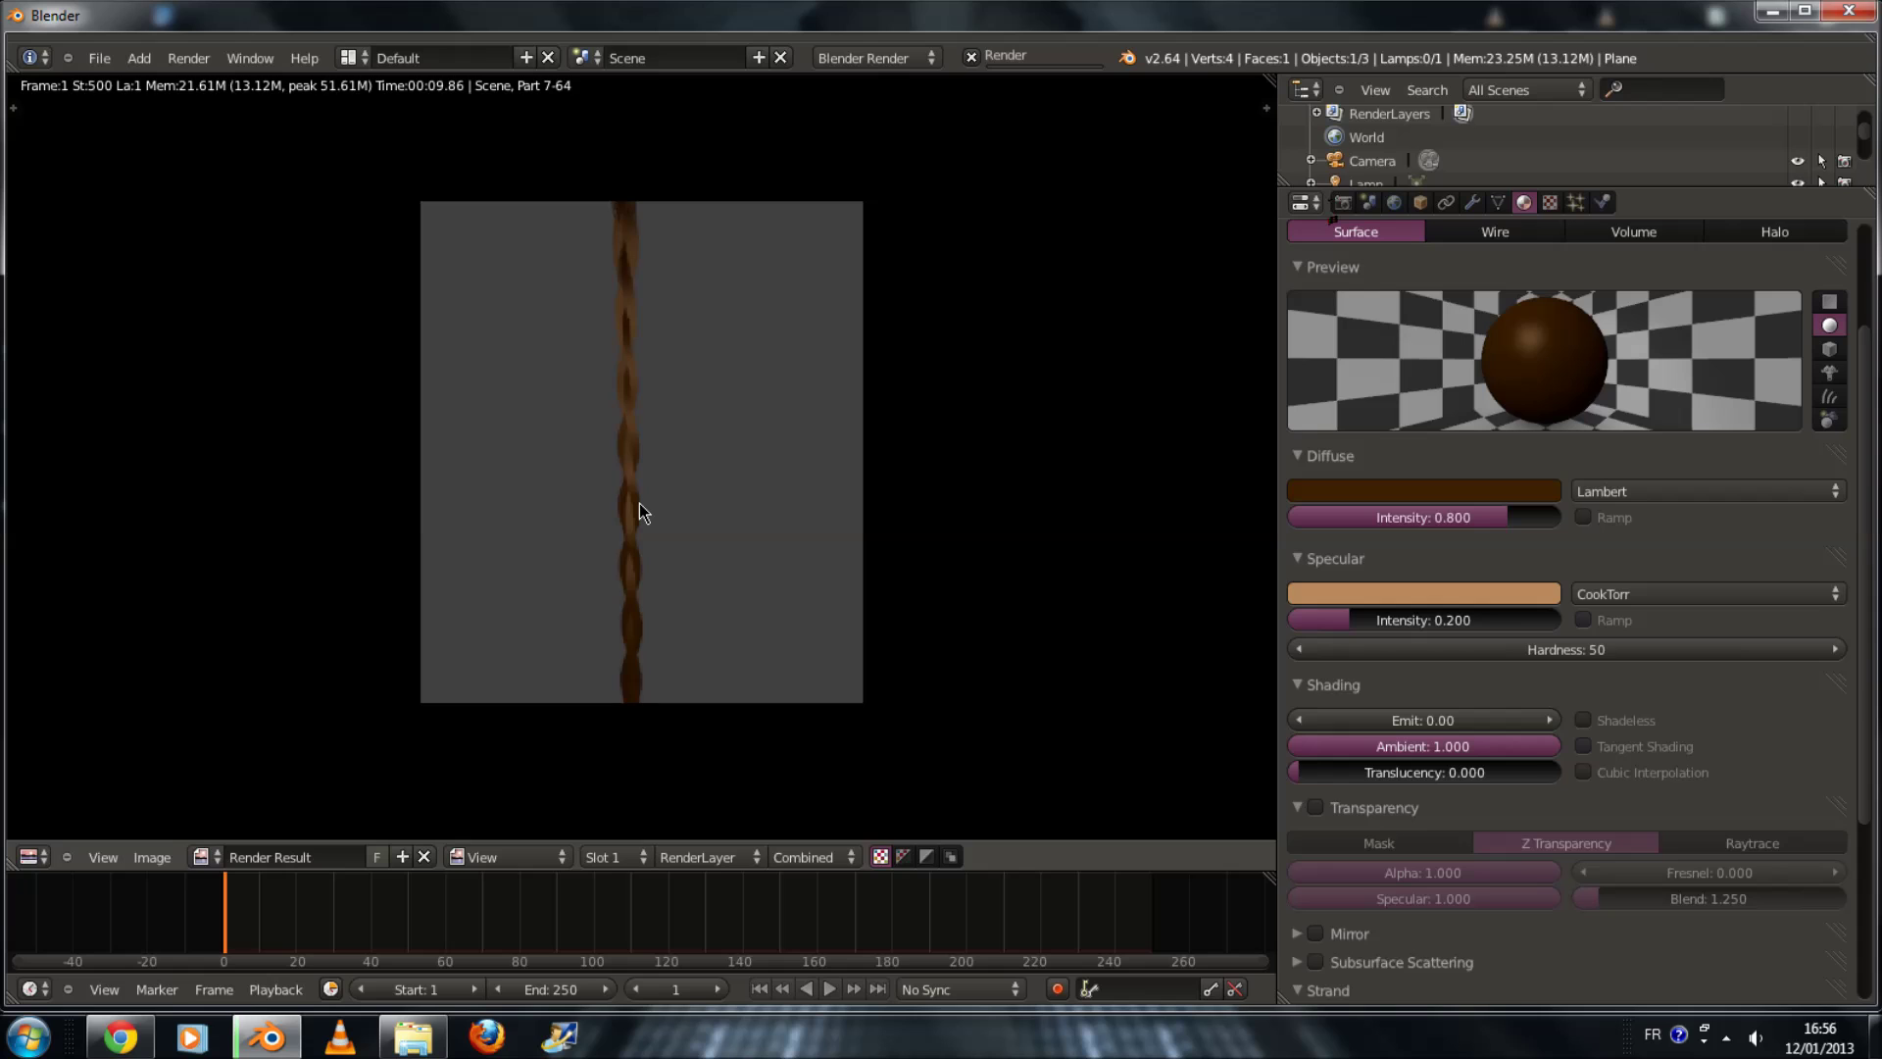
scroll(813, 363, "down", 1)
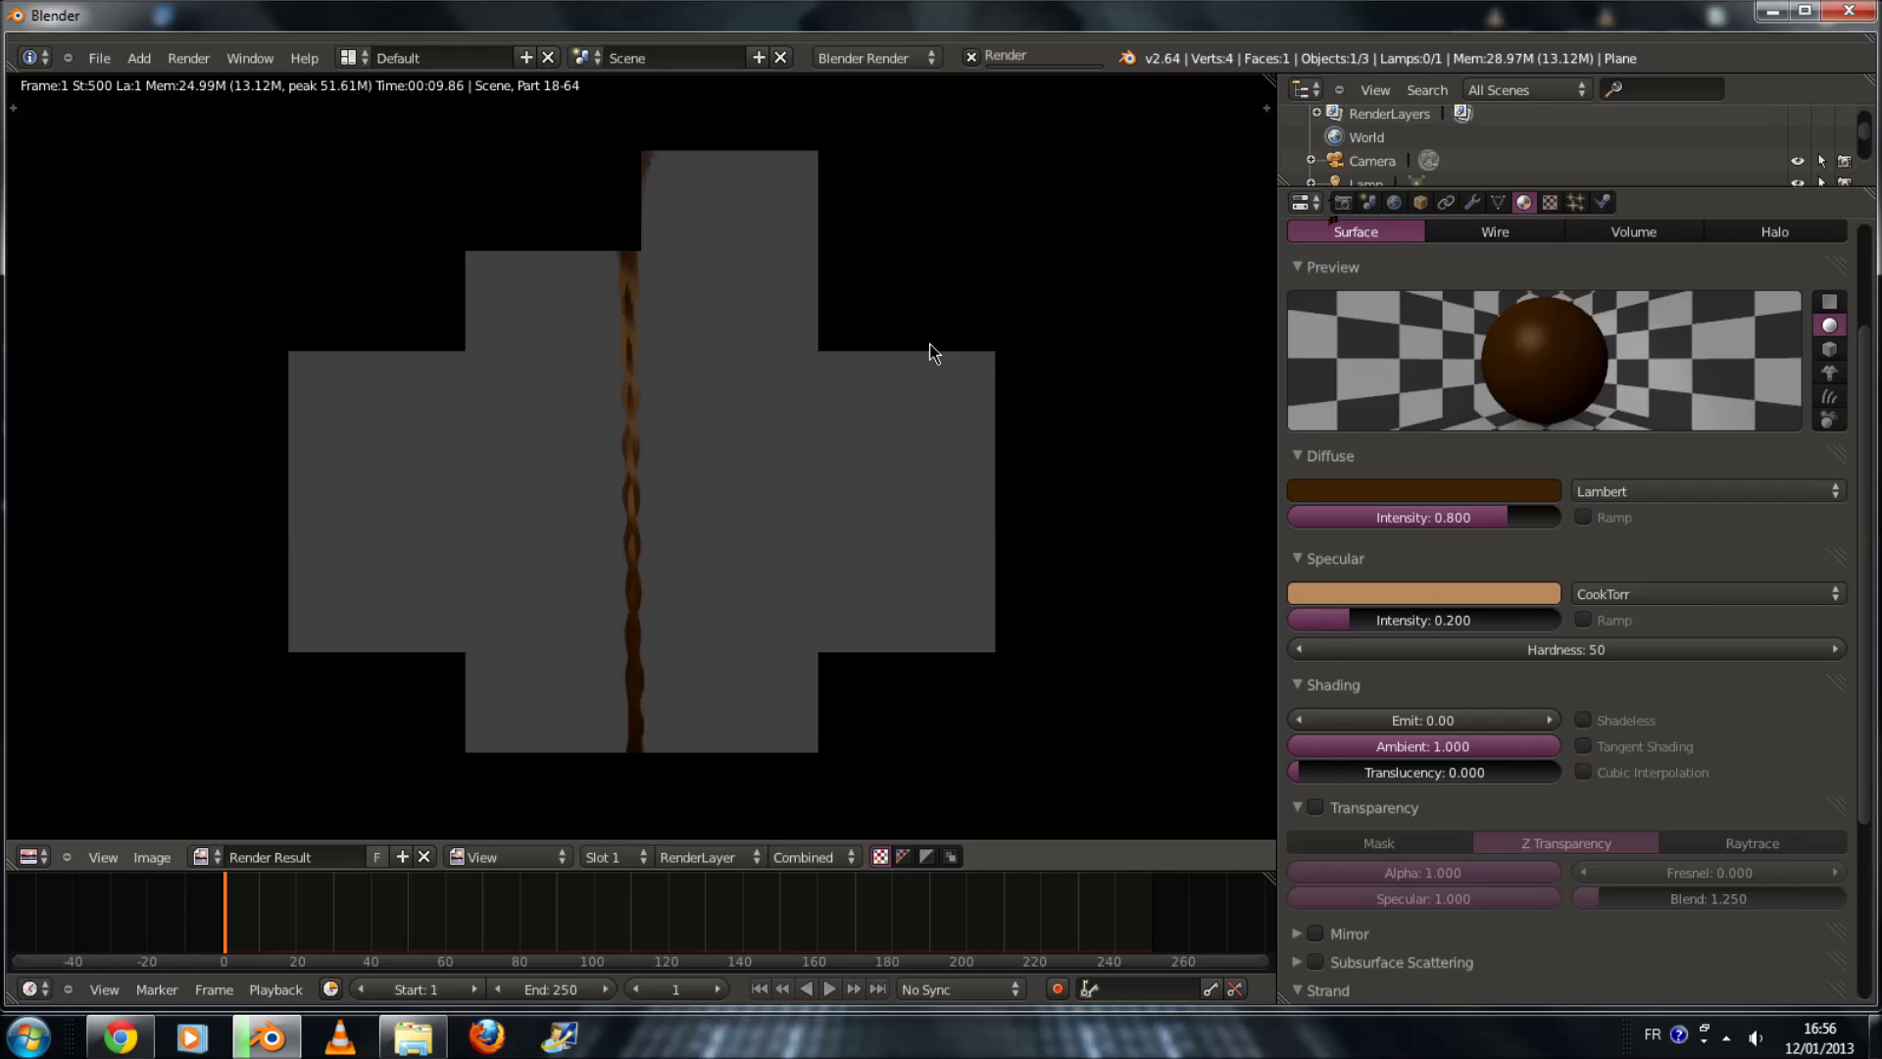
Step: Bring up the hair particle system's Children settings and return from the render to the 3D scene
left_click(1579, 202)
scroll(1579, 651, "down", 10)
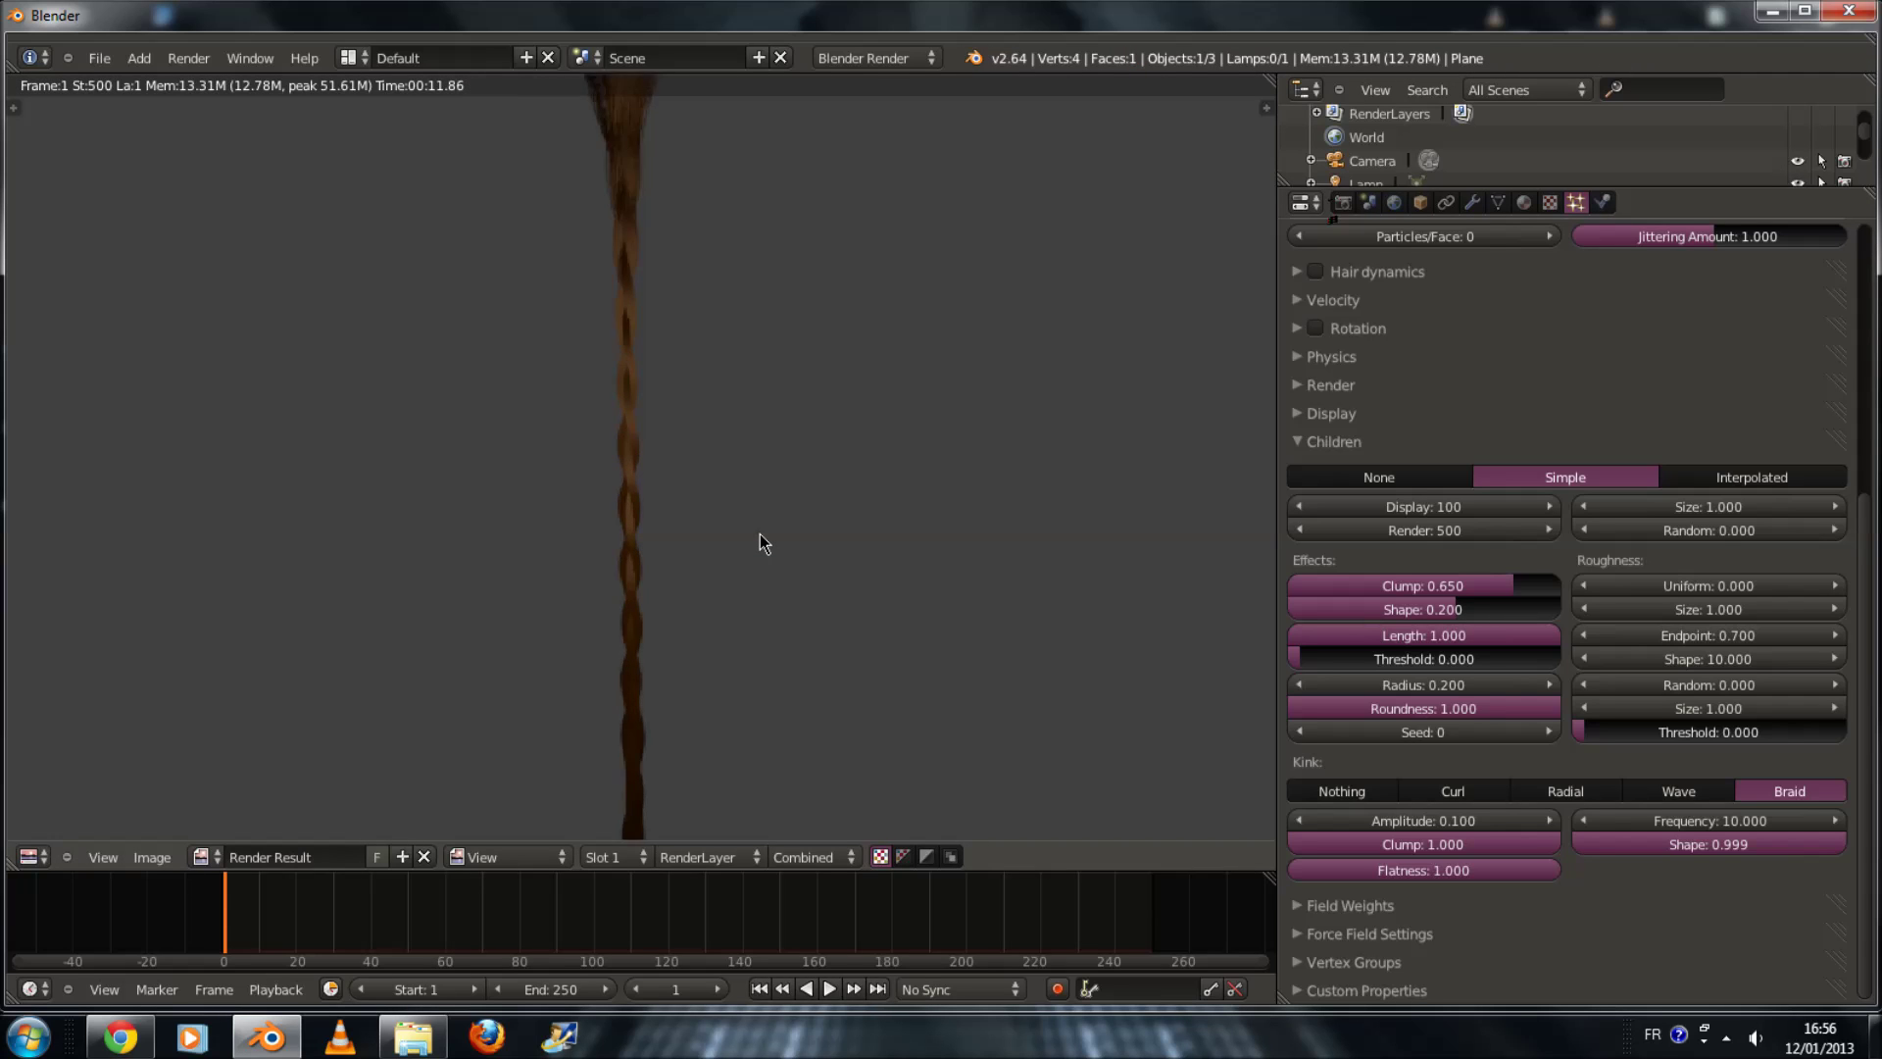
key("Escape")
scroll(687, 497, "up", 3)
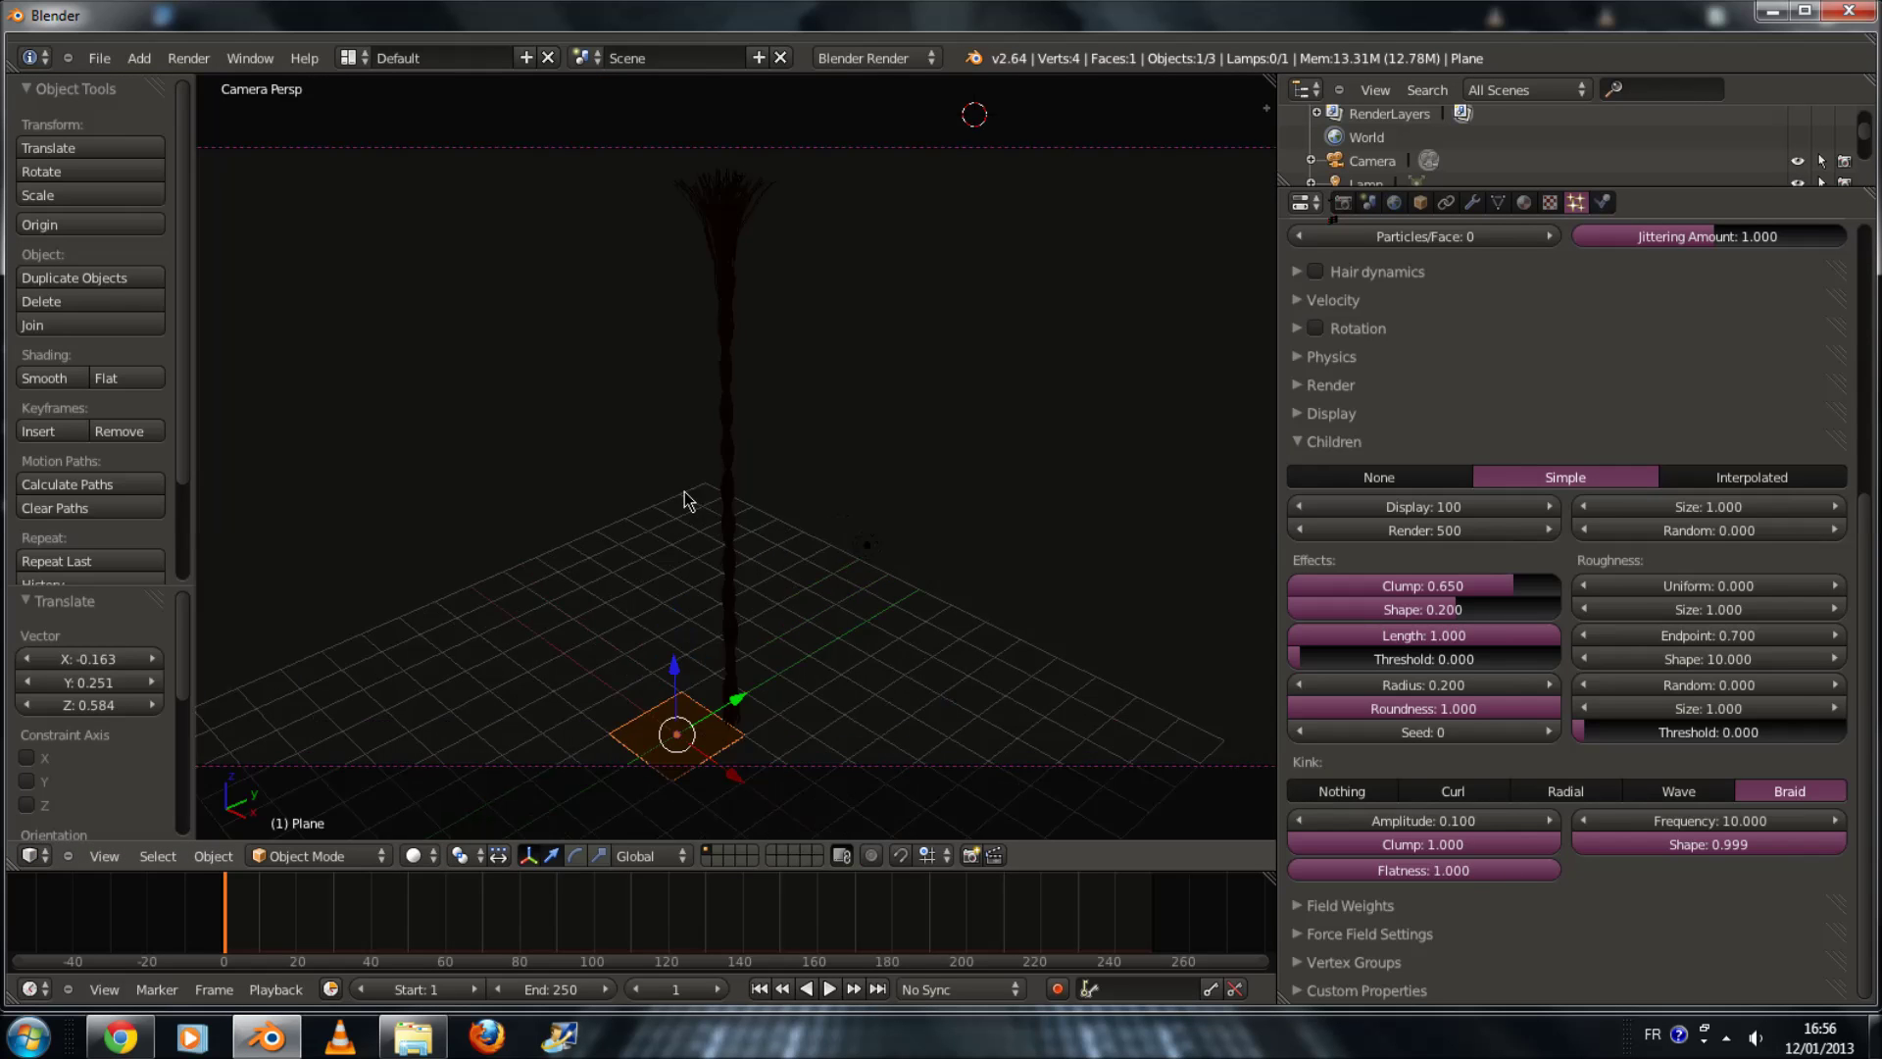
Step: Set the child hairs' random roughness size to 1 and their radius to 0.6
scroll(685, 496, "down", 1)
left_click_drag(1325, 660, 1160, 663)
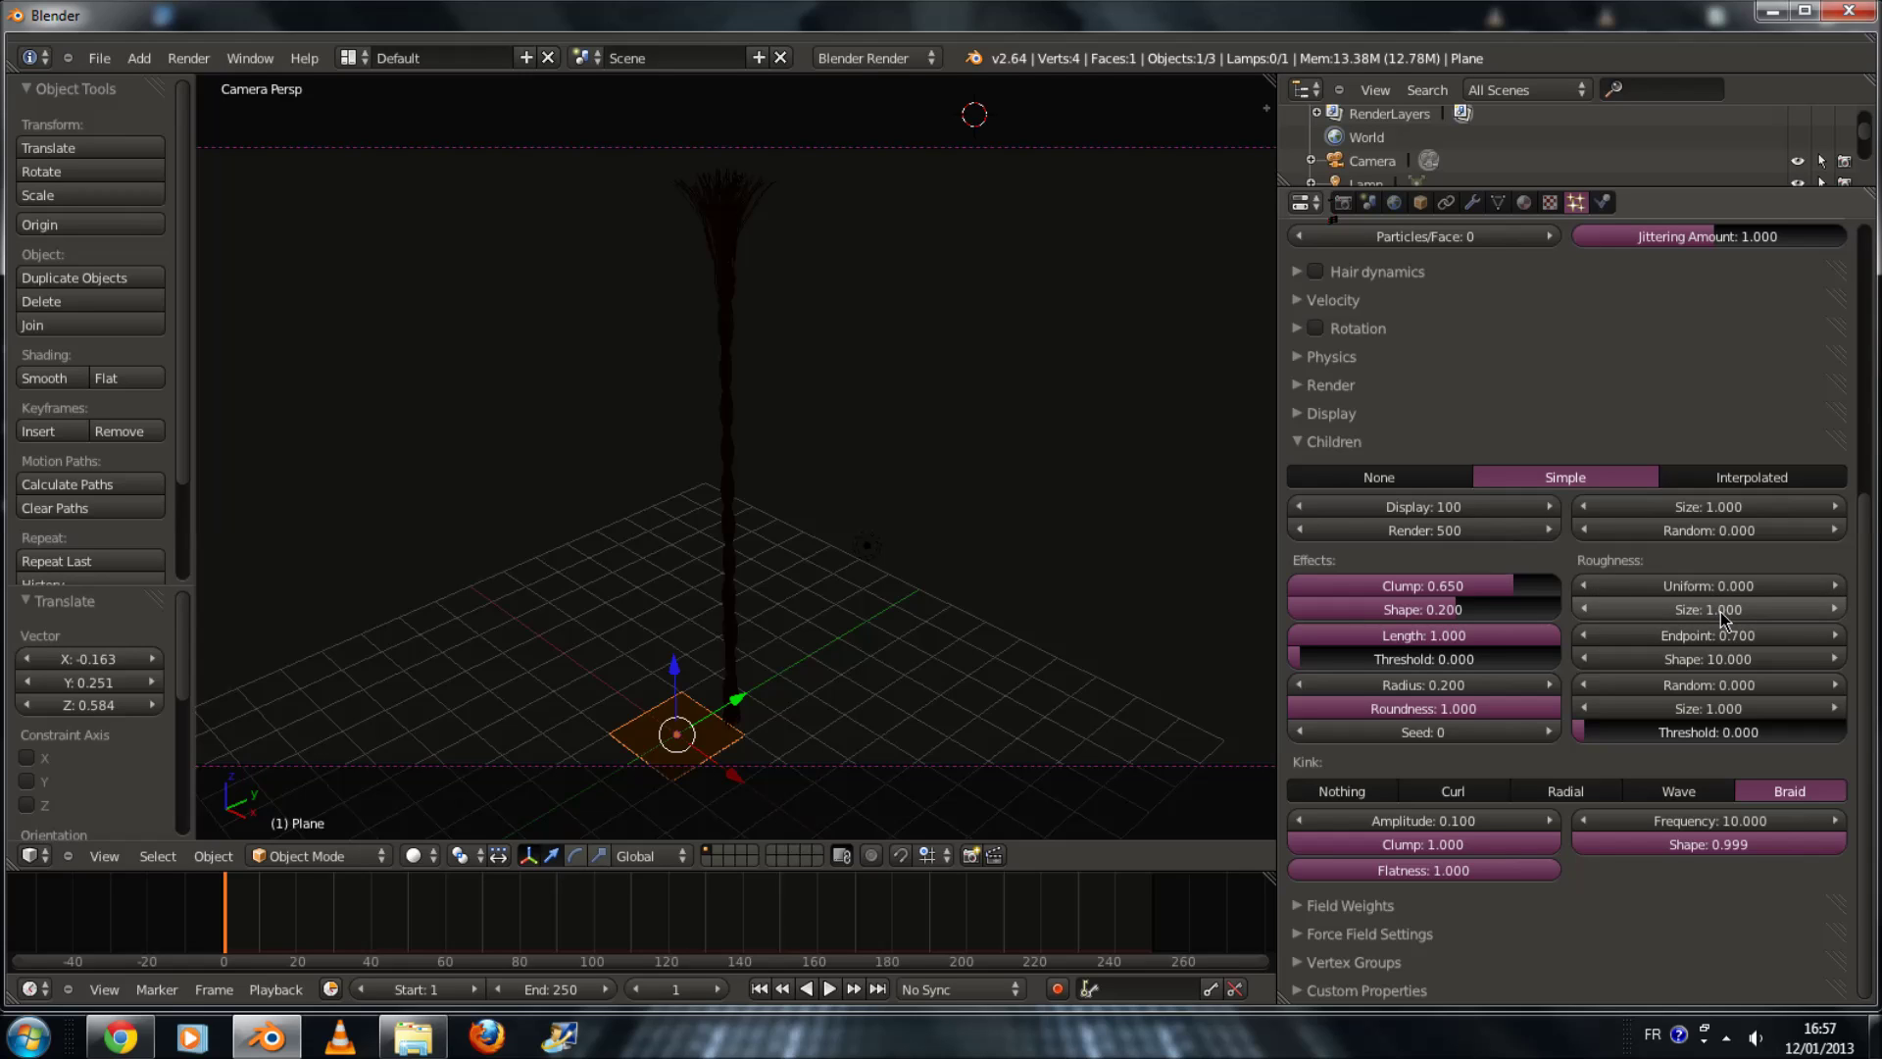
left_click(1690, 712)
type("1")
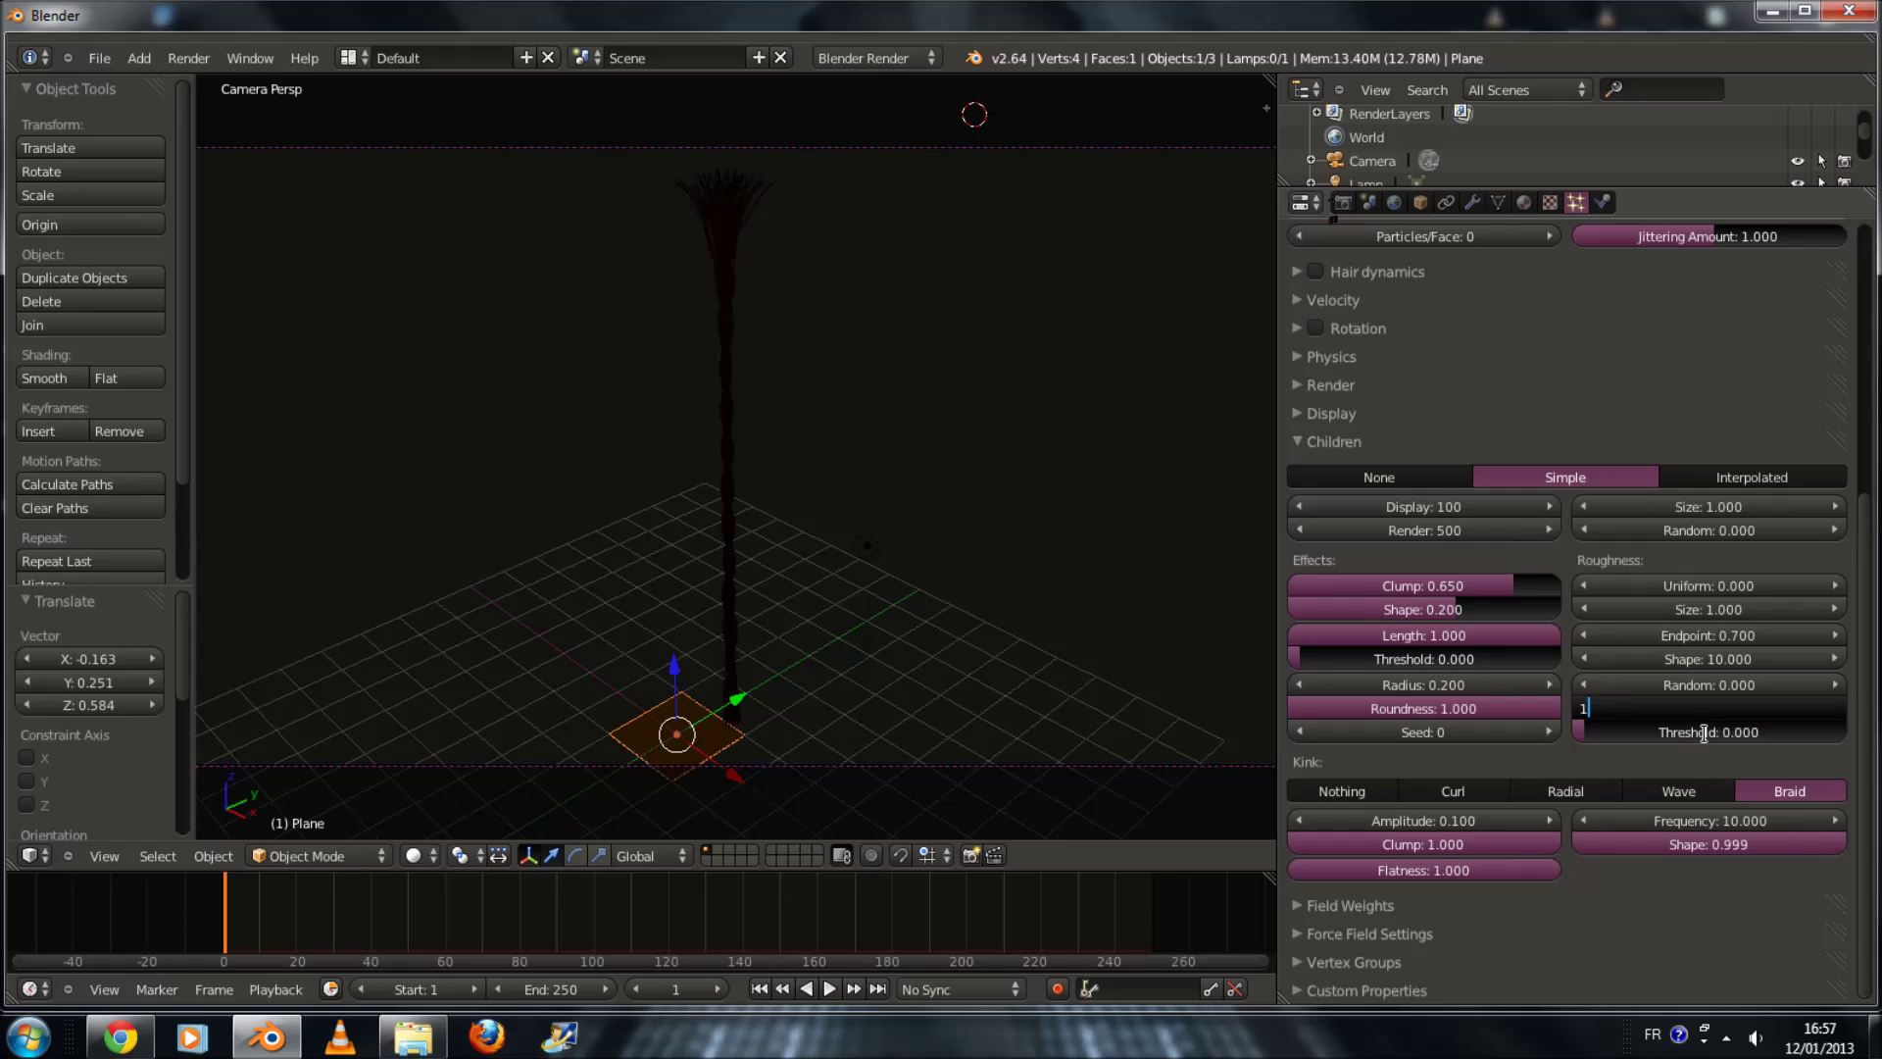
key("Return")
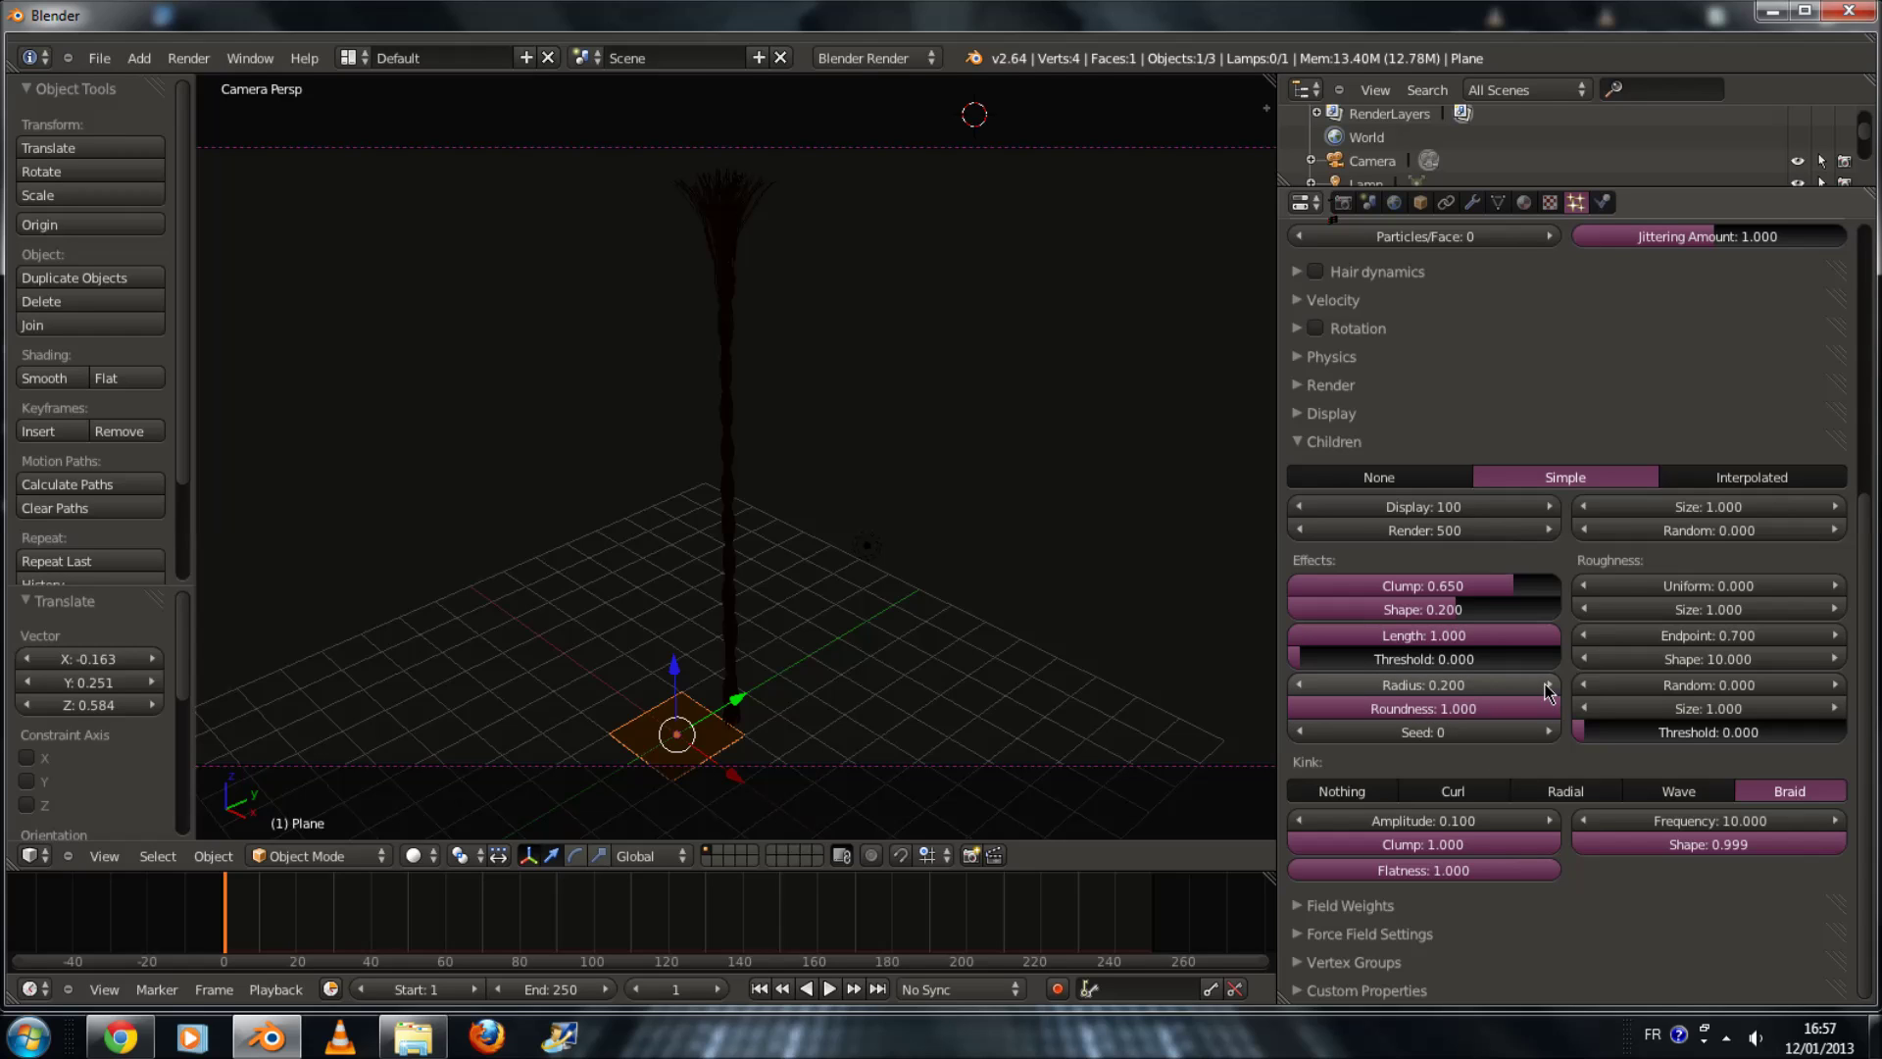
left_click_drag(1477, 686, 1510, 704)
left_click(1510, 703)
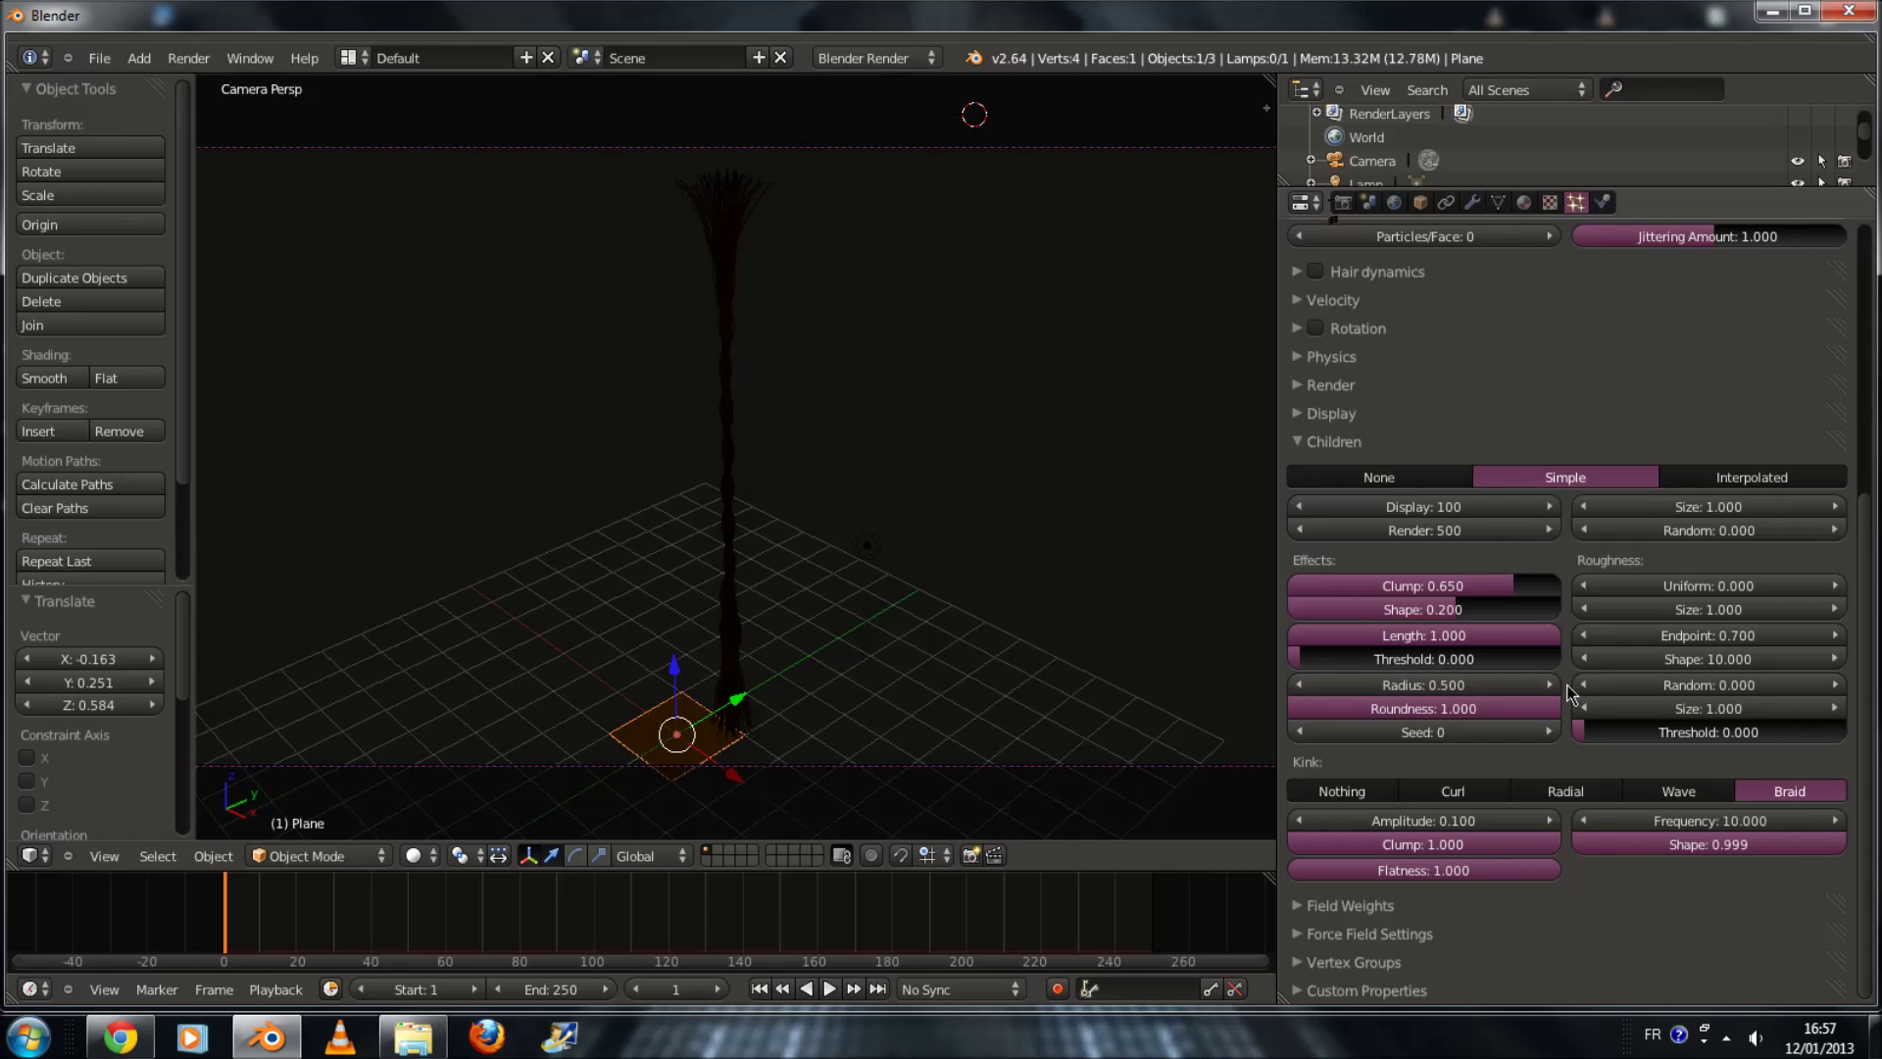
key("Return")
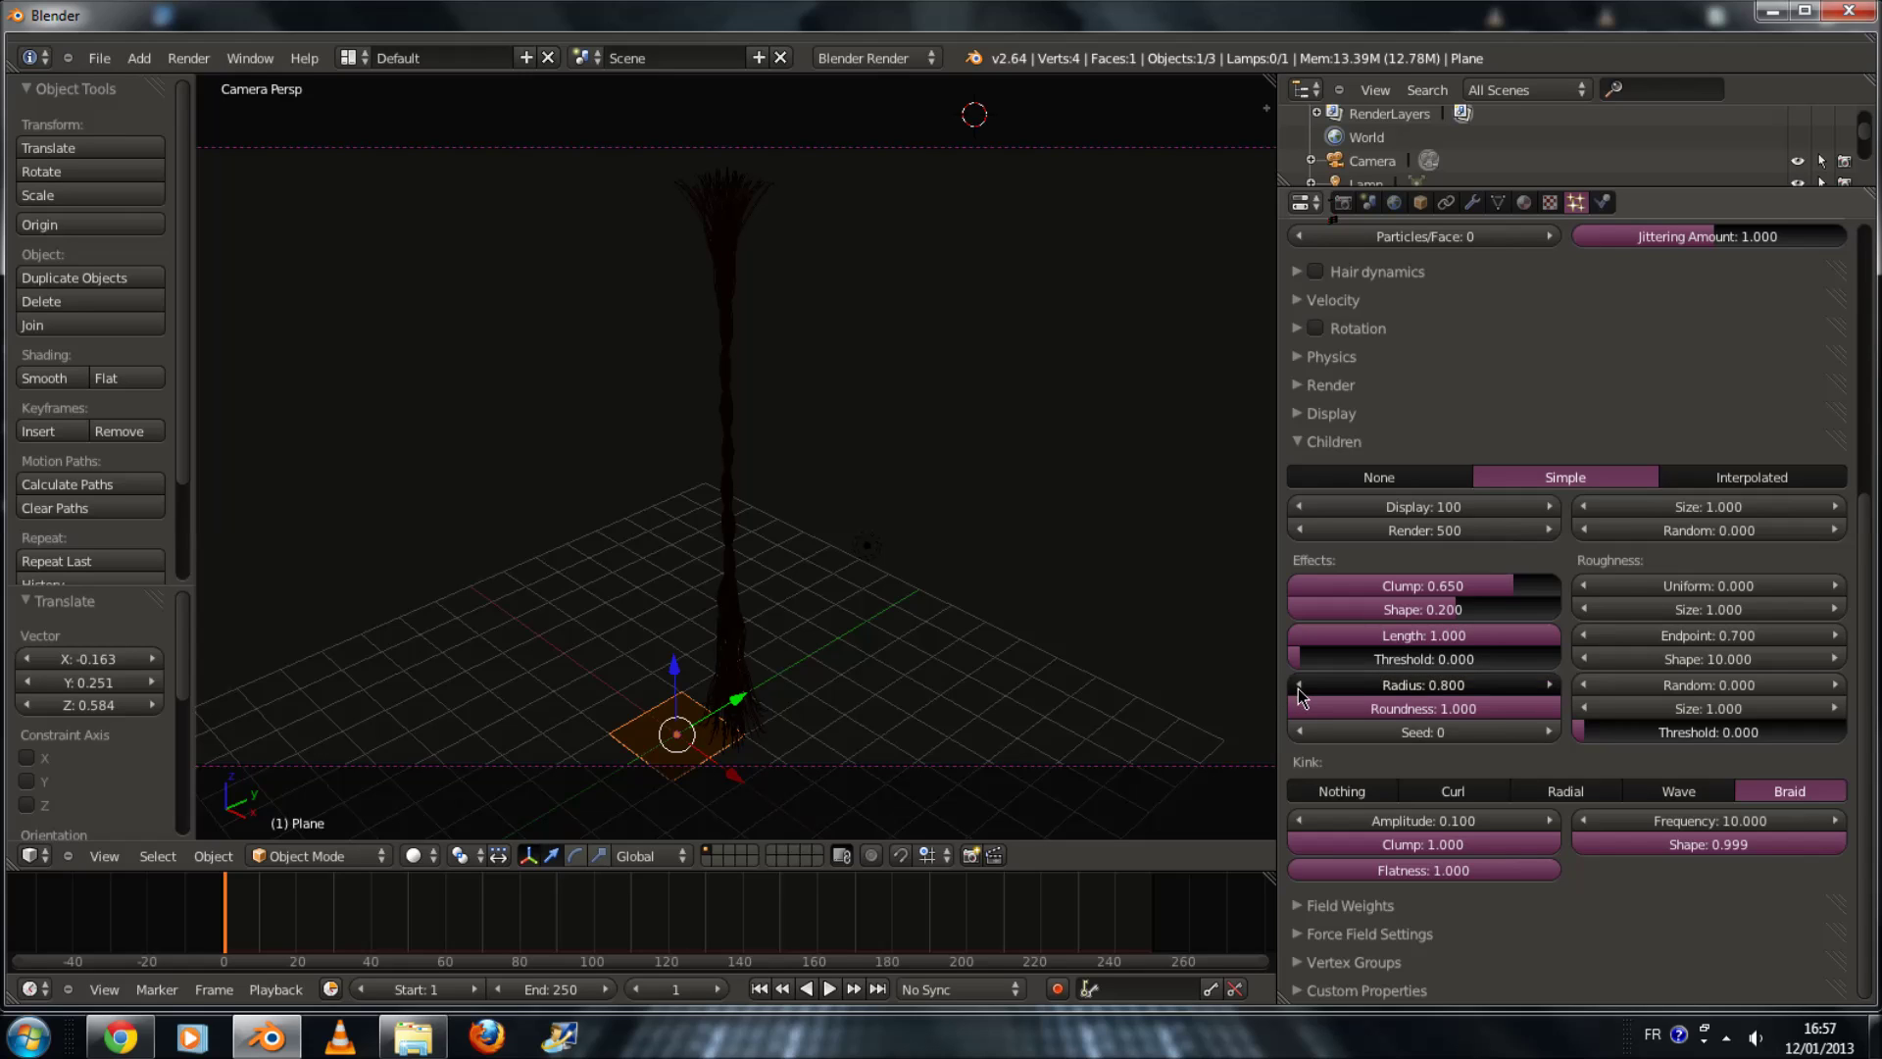
left_click(1299, 685)
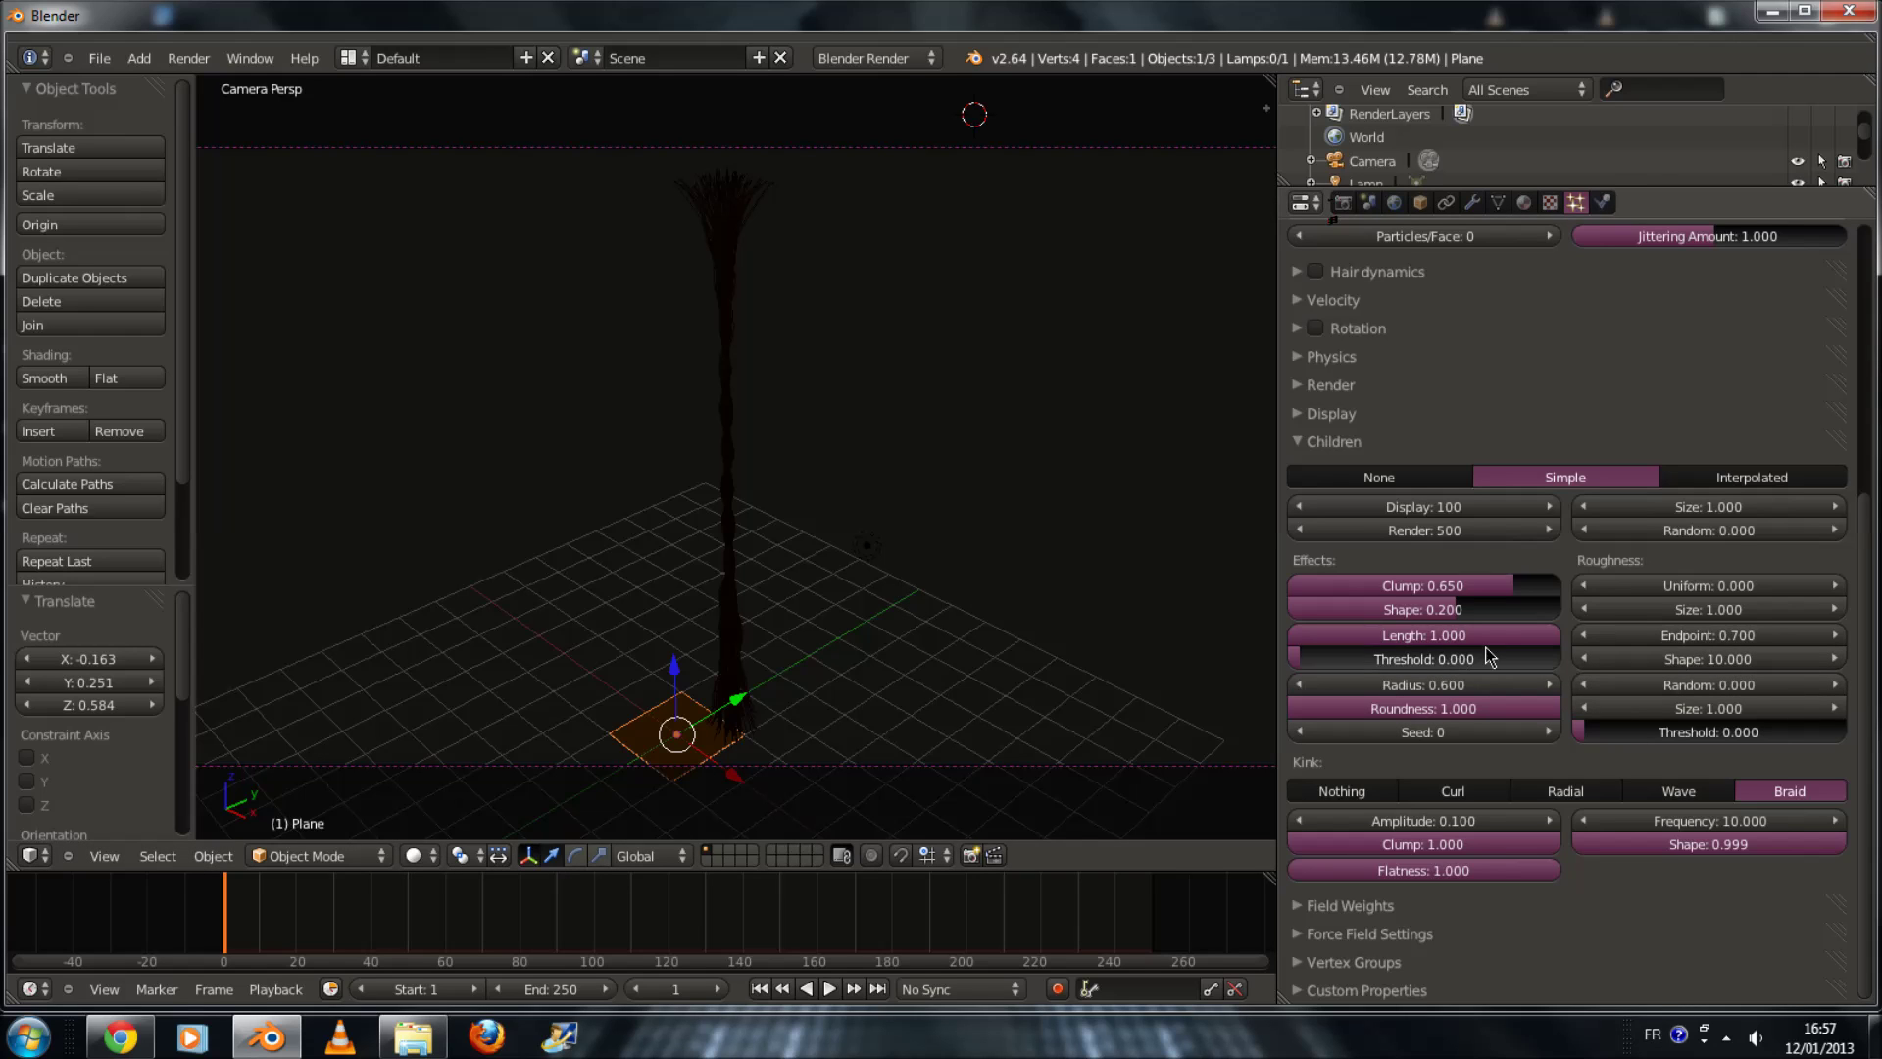
Step: Widen the 3D view to frame the whole braid, and minimise the window
scroll(1659, 176, "up", 2)
scroll(1576, 201, "up", 2)
scroll(956, 270, "down", 3)
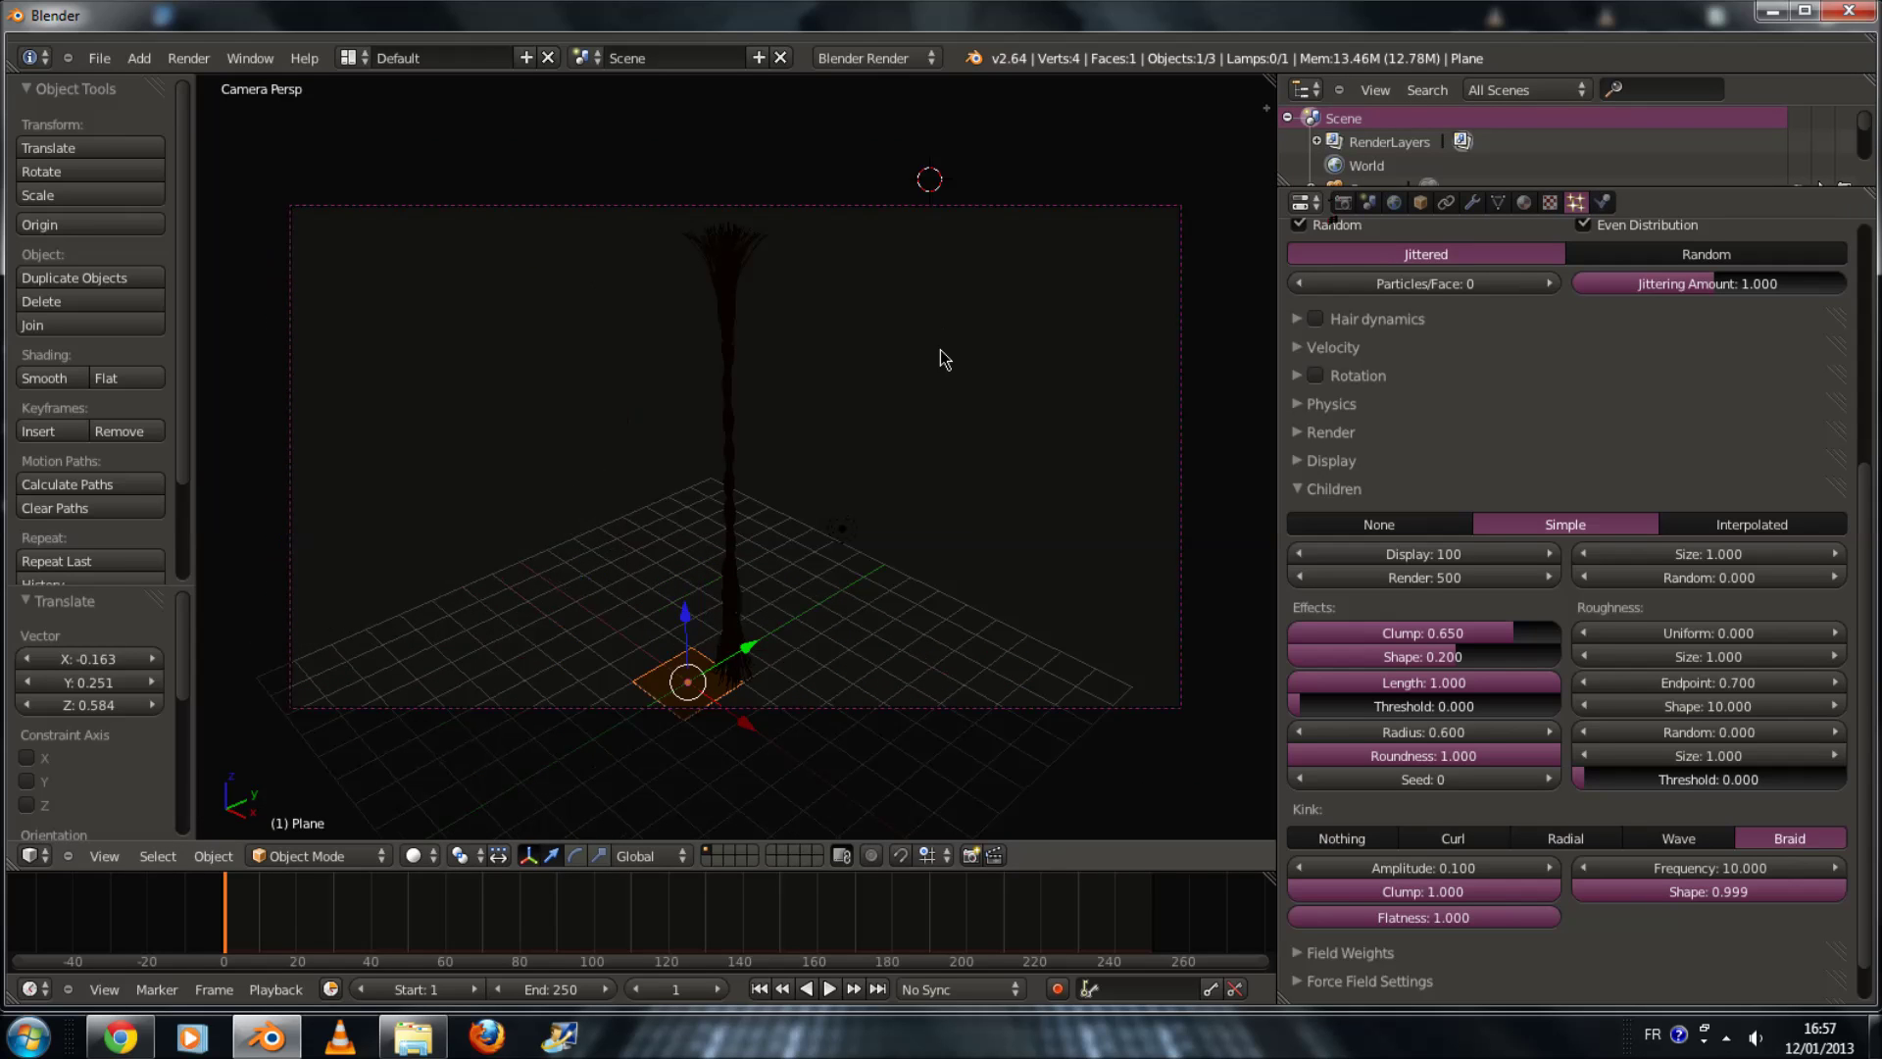
left_click_drag(1479, 502, 1563, 505)
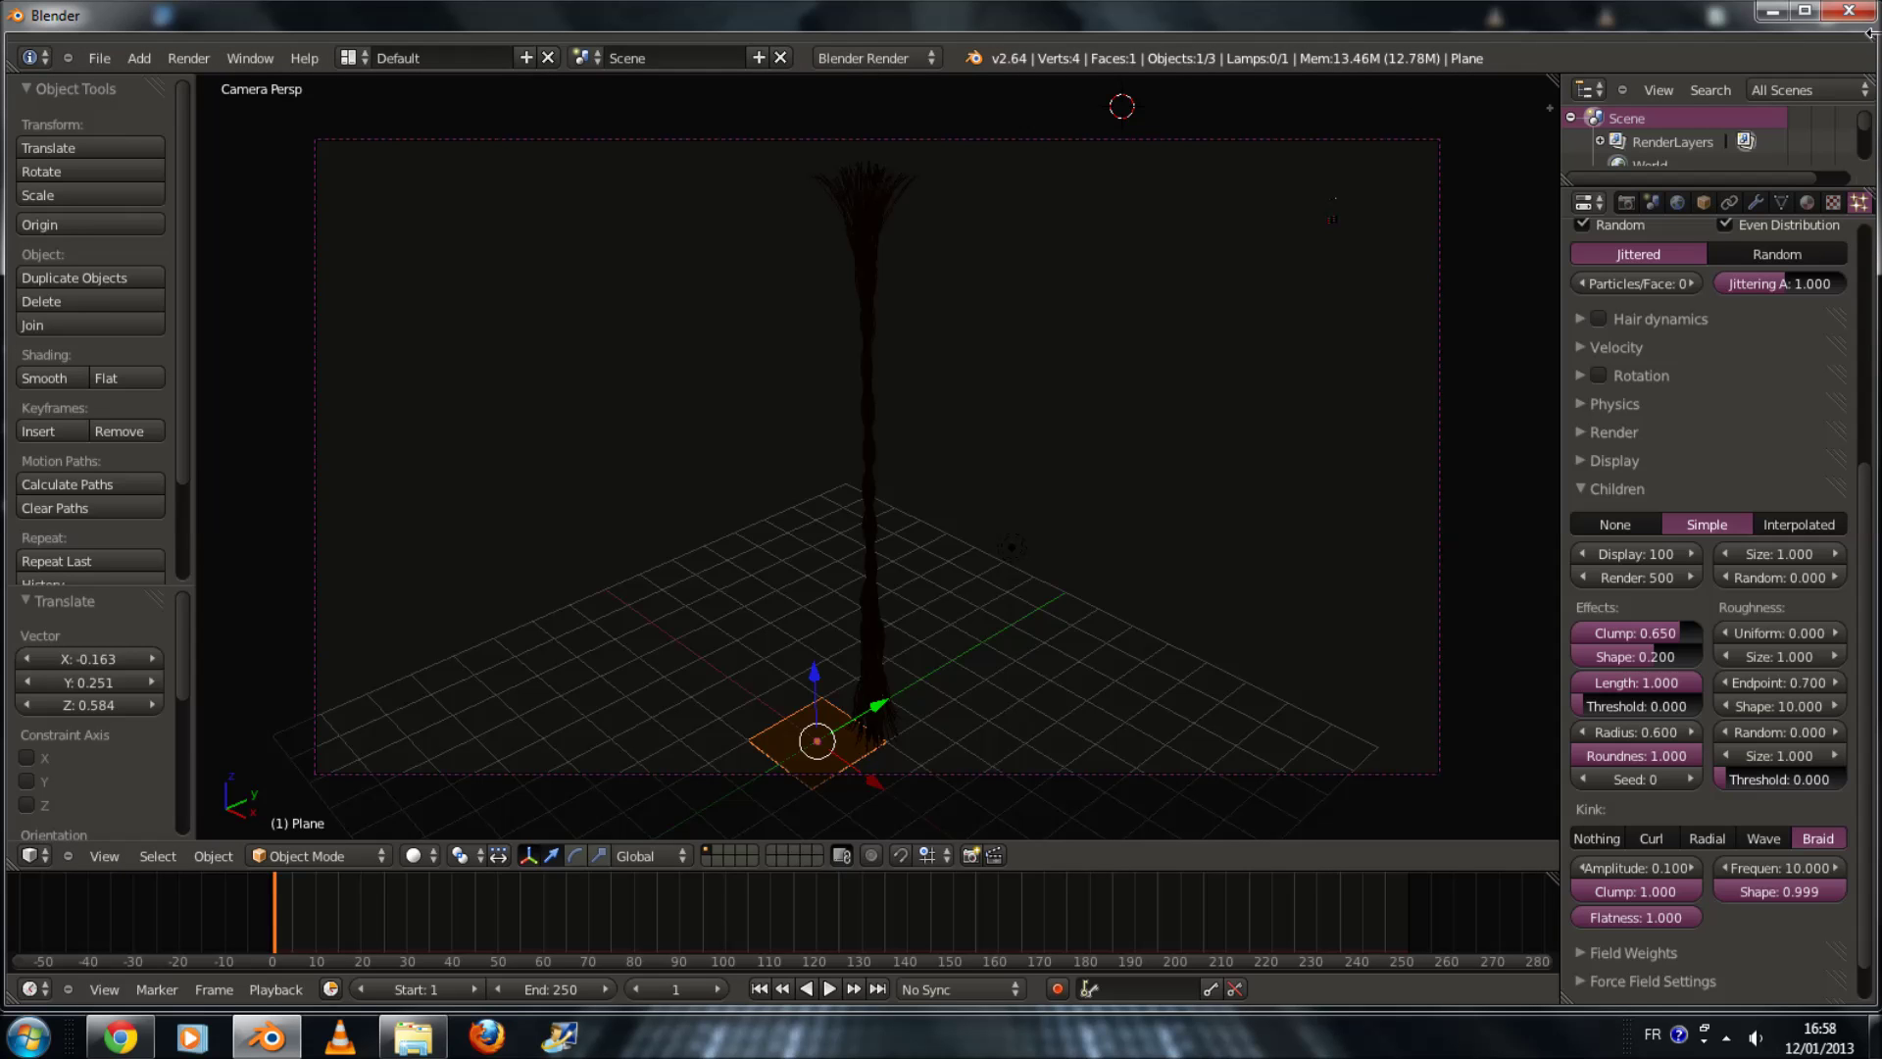
left_click(1773, 12)
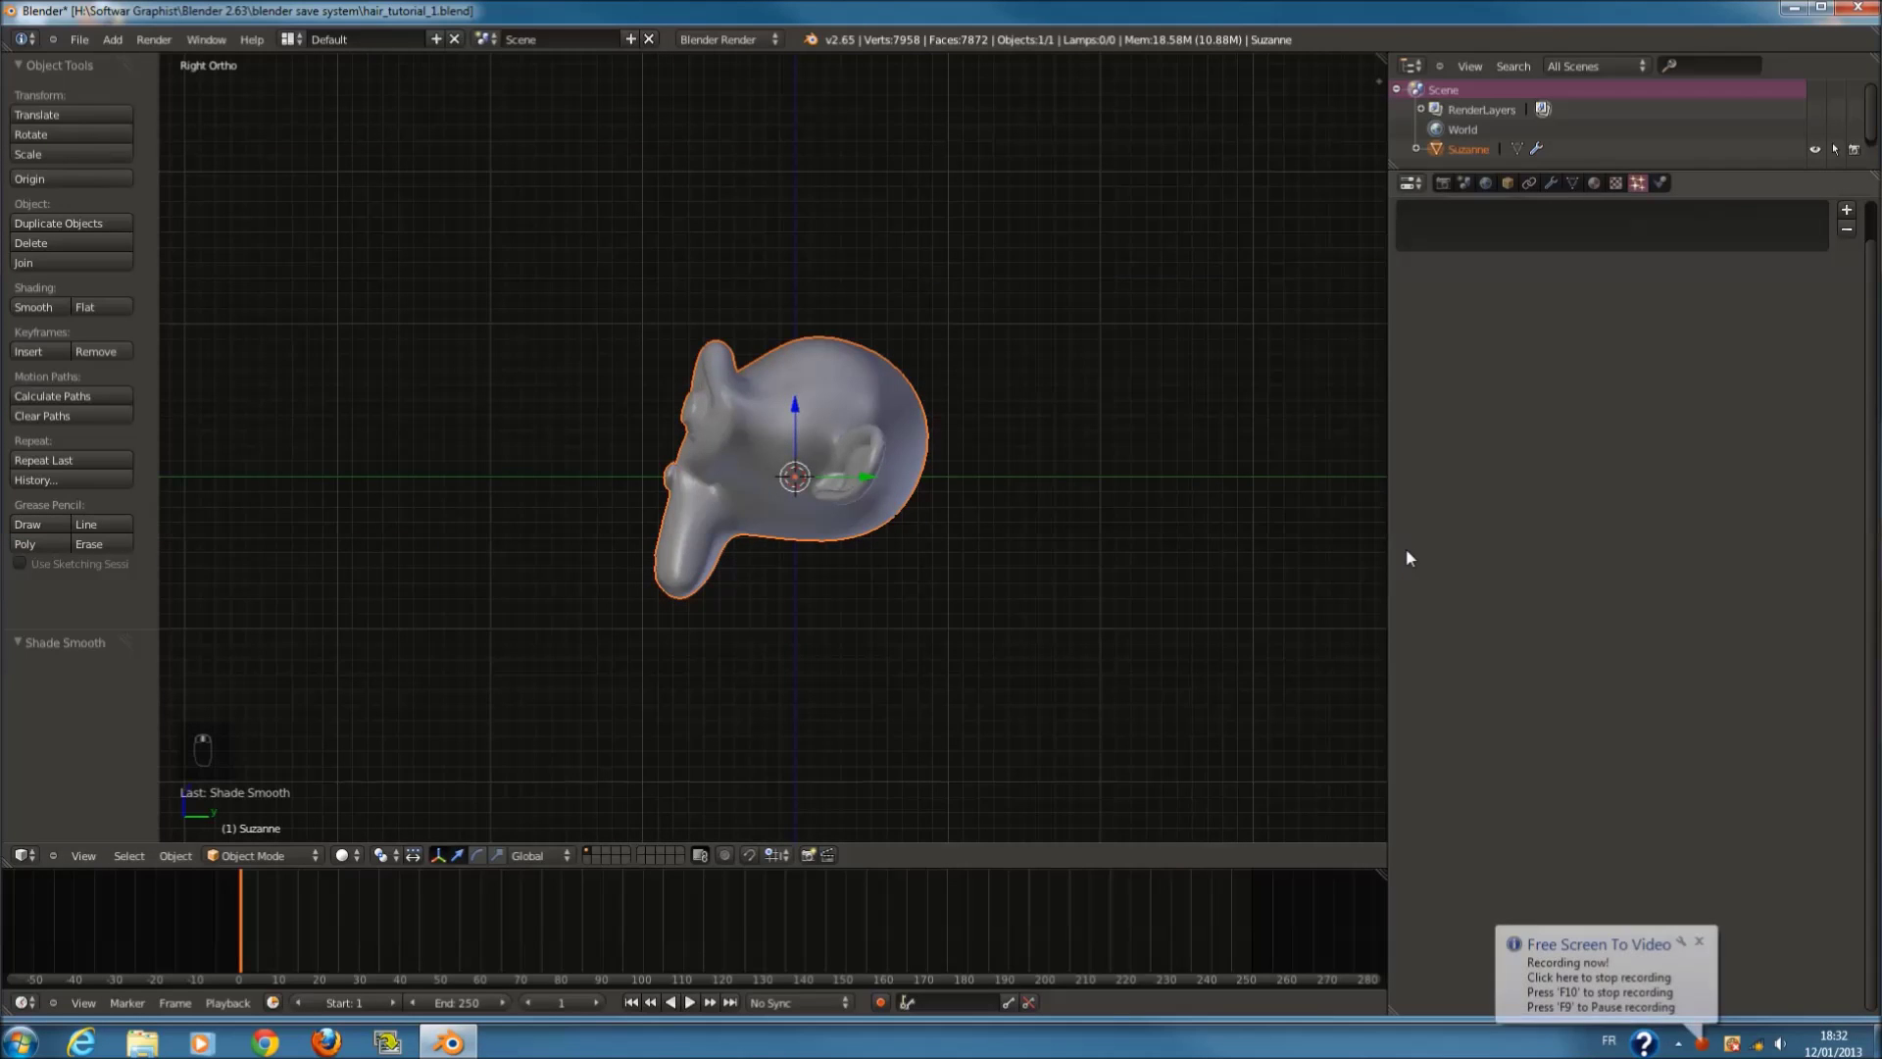
Step: In the hair_tutorial_1 file, widen the 3D view and assign the existing SUZANE material to the monkey head
left_click_drag(1388, 542, 1593, 566)
scroll(1054, 456, "up", 2)
middle_click_drag(1054, 456, 1106, 528)
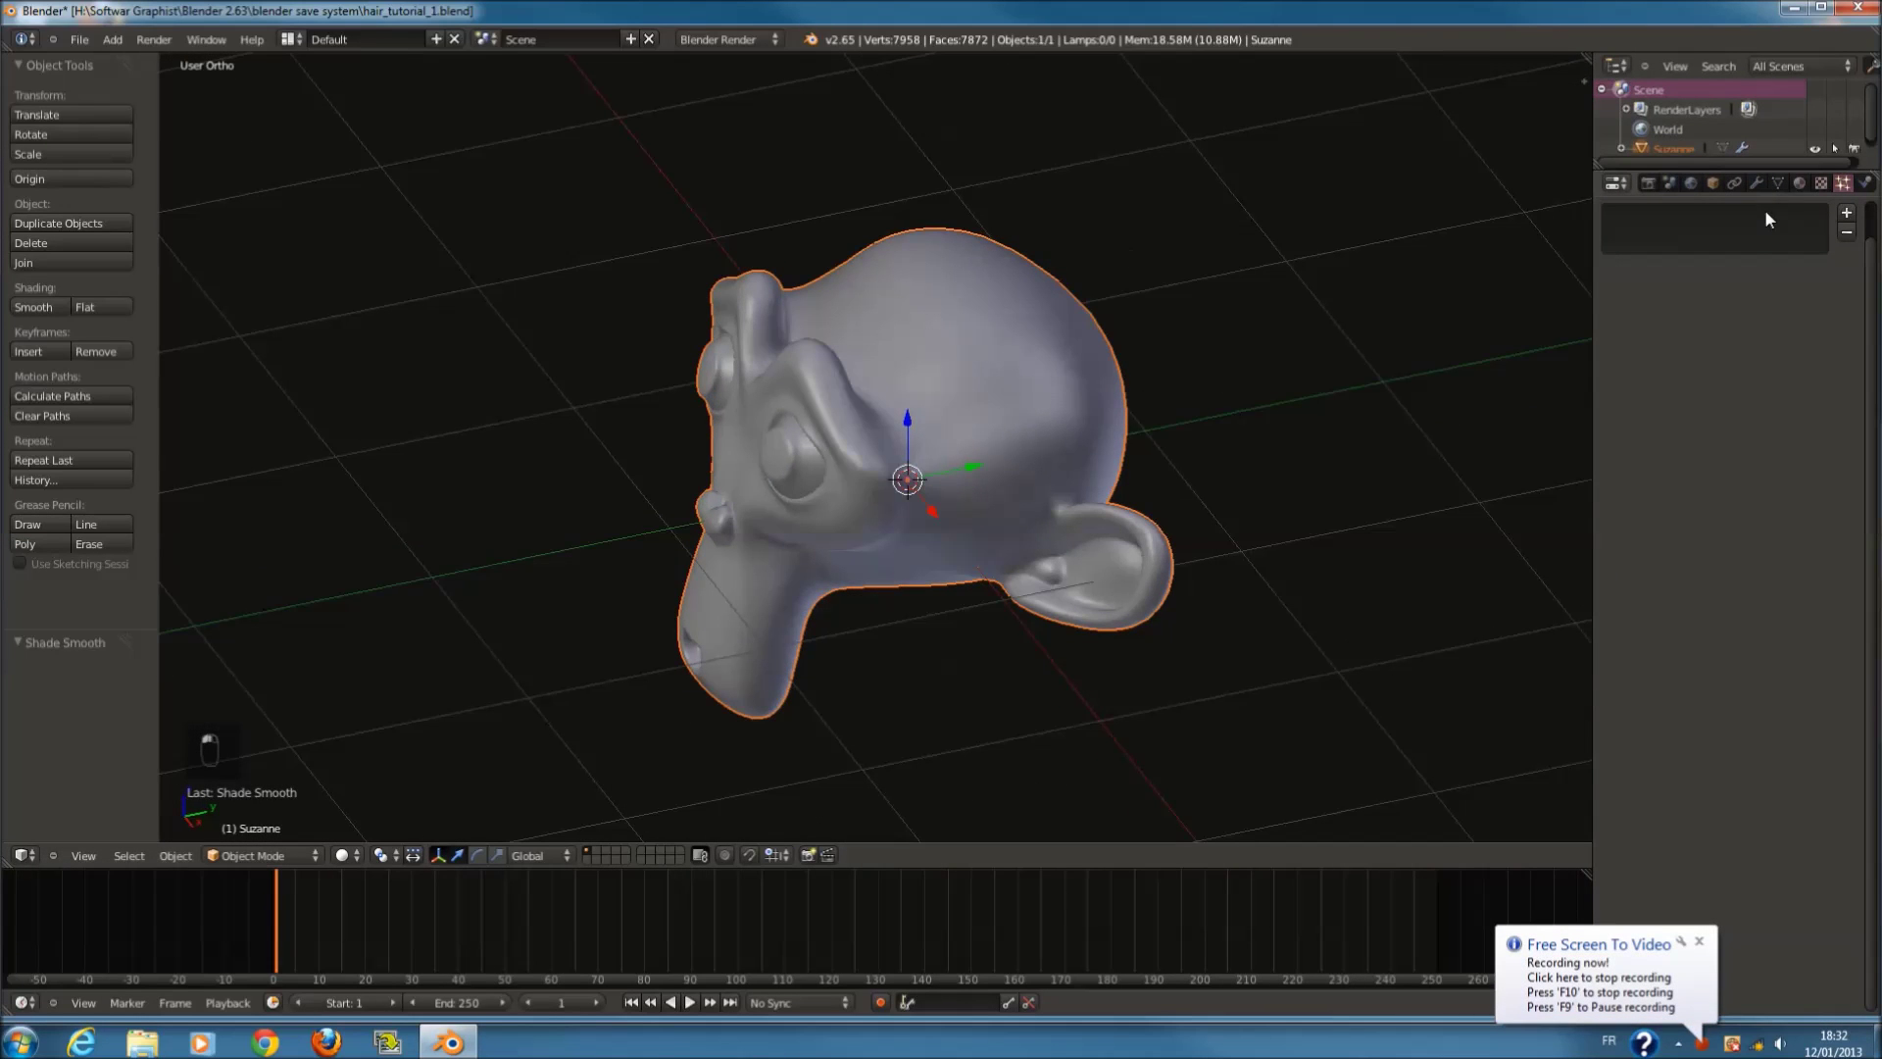
left_click(1800, 183)
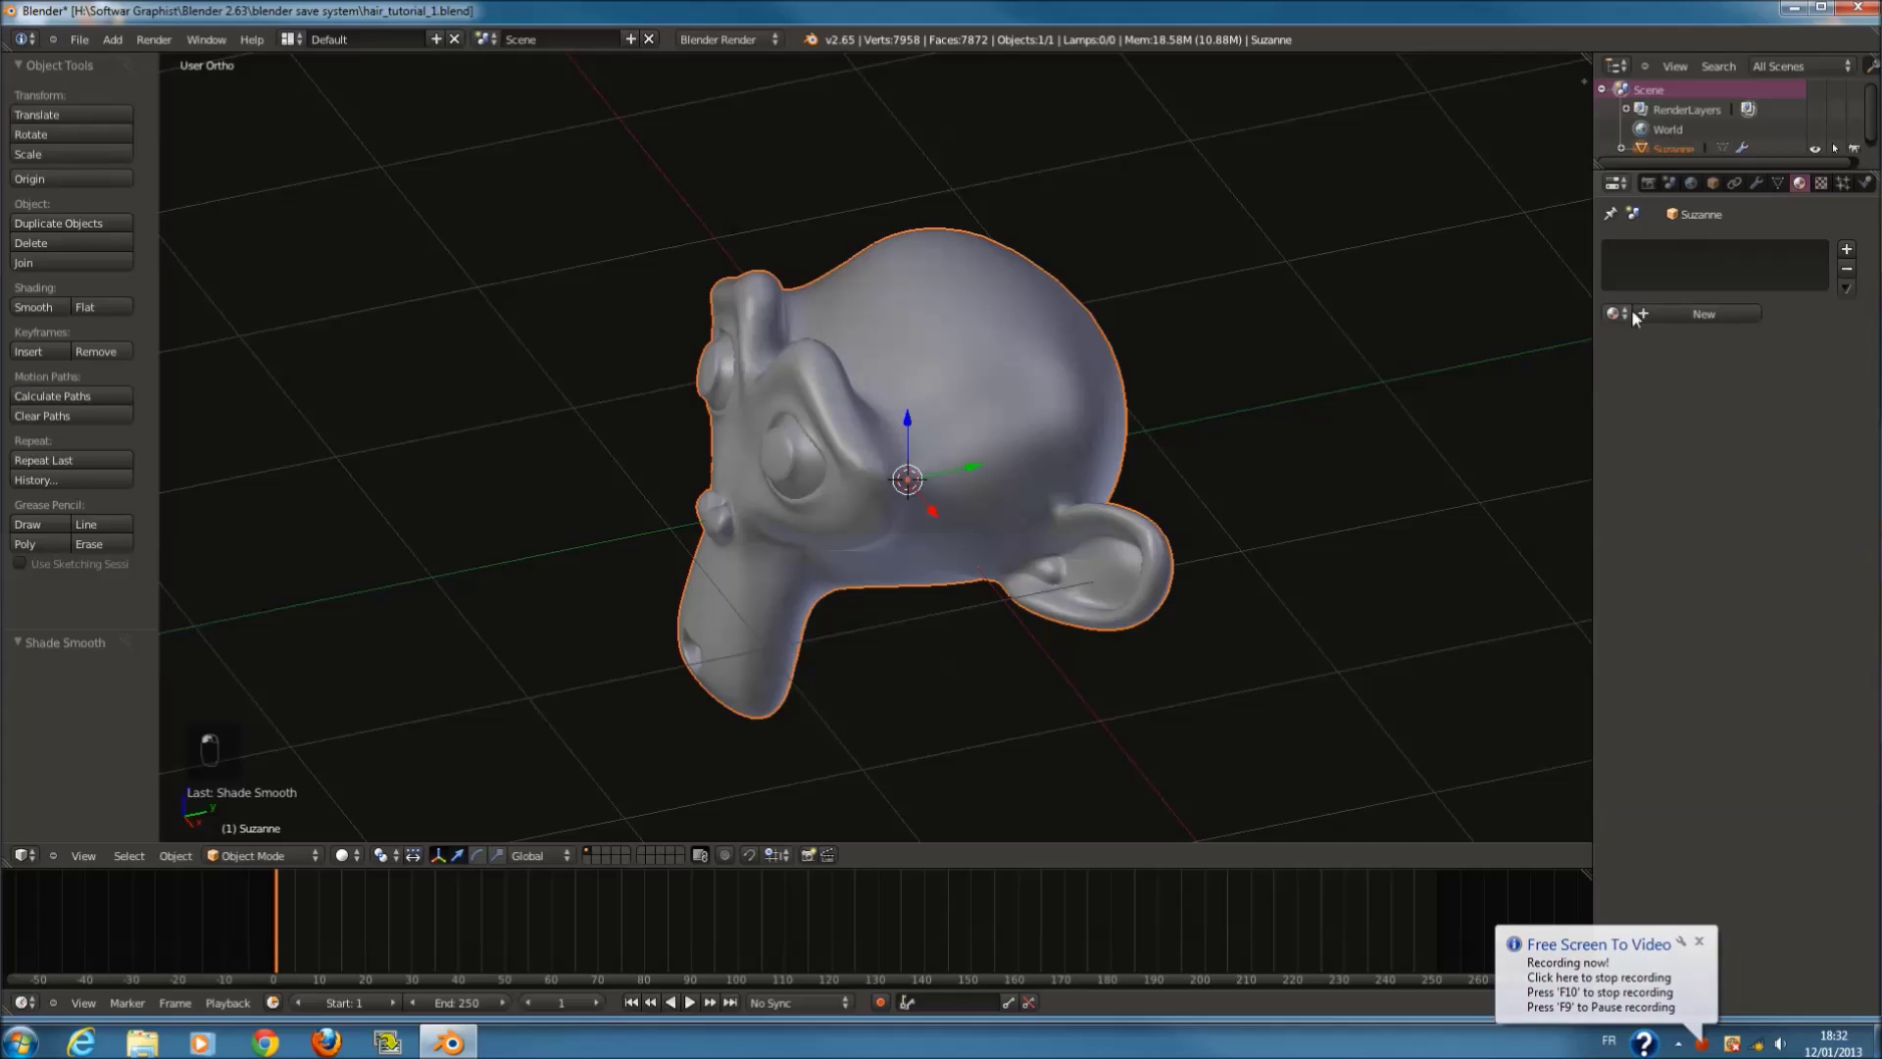
left_click(1616, 314)
left_click(1640, 349)
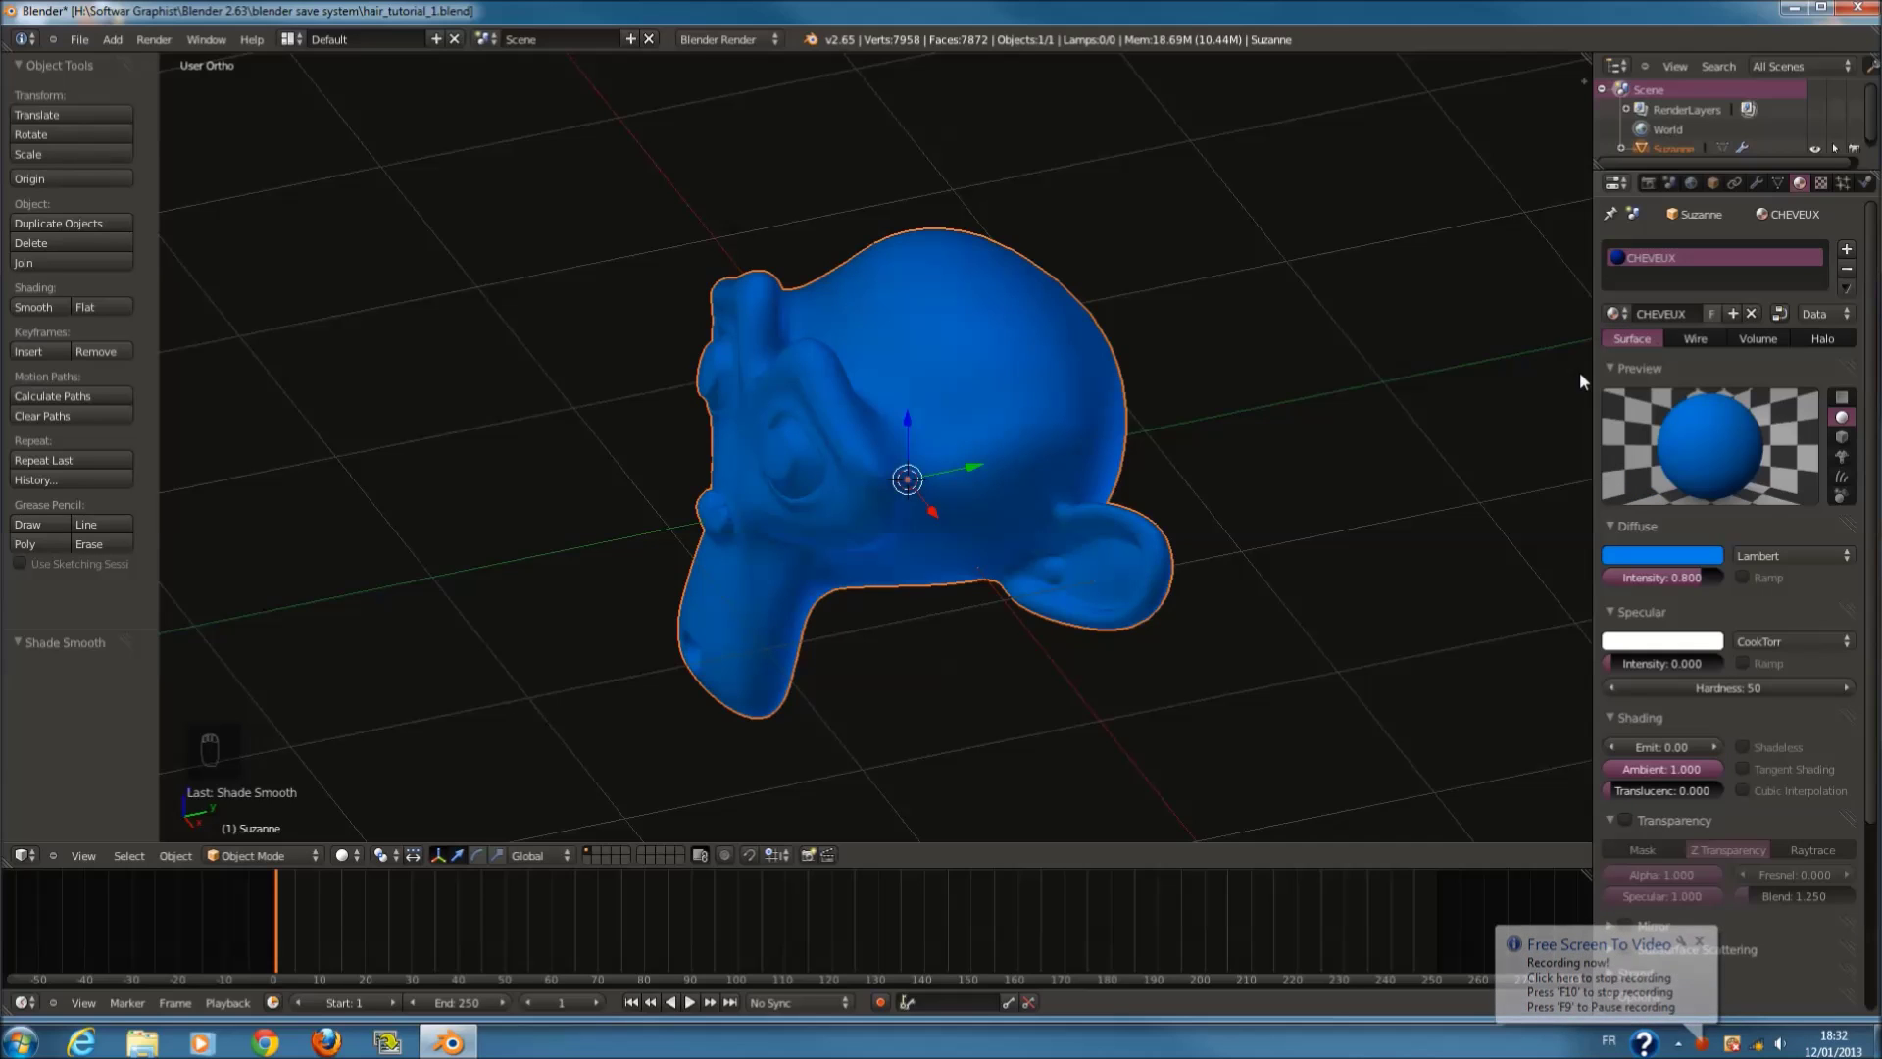
left_click(1616, 313)
left_click(1656, 375)
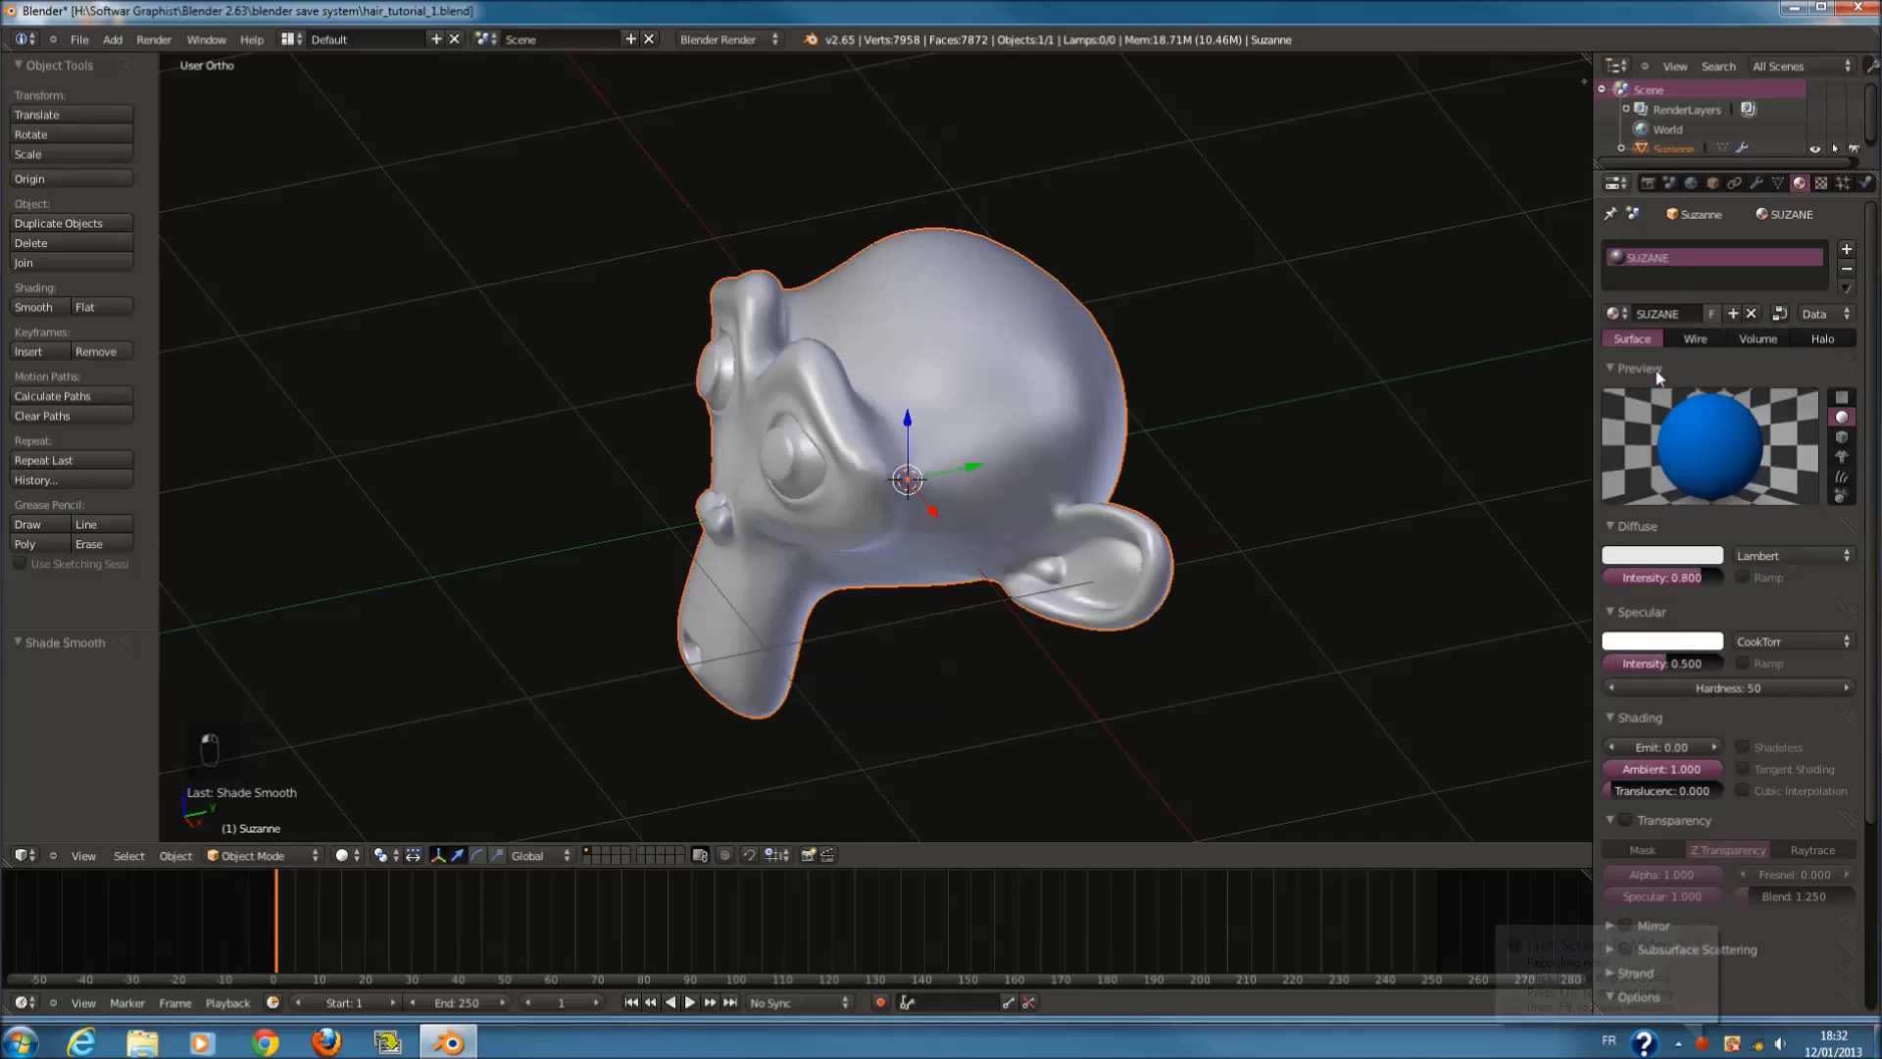
Step: Add a cylinder mesh at the monkey head's centre, working in the right side view with solid shading
key("KP_7")
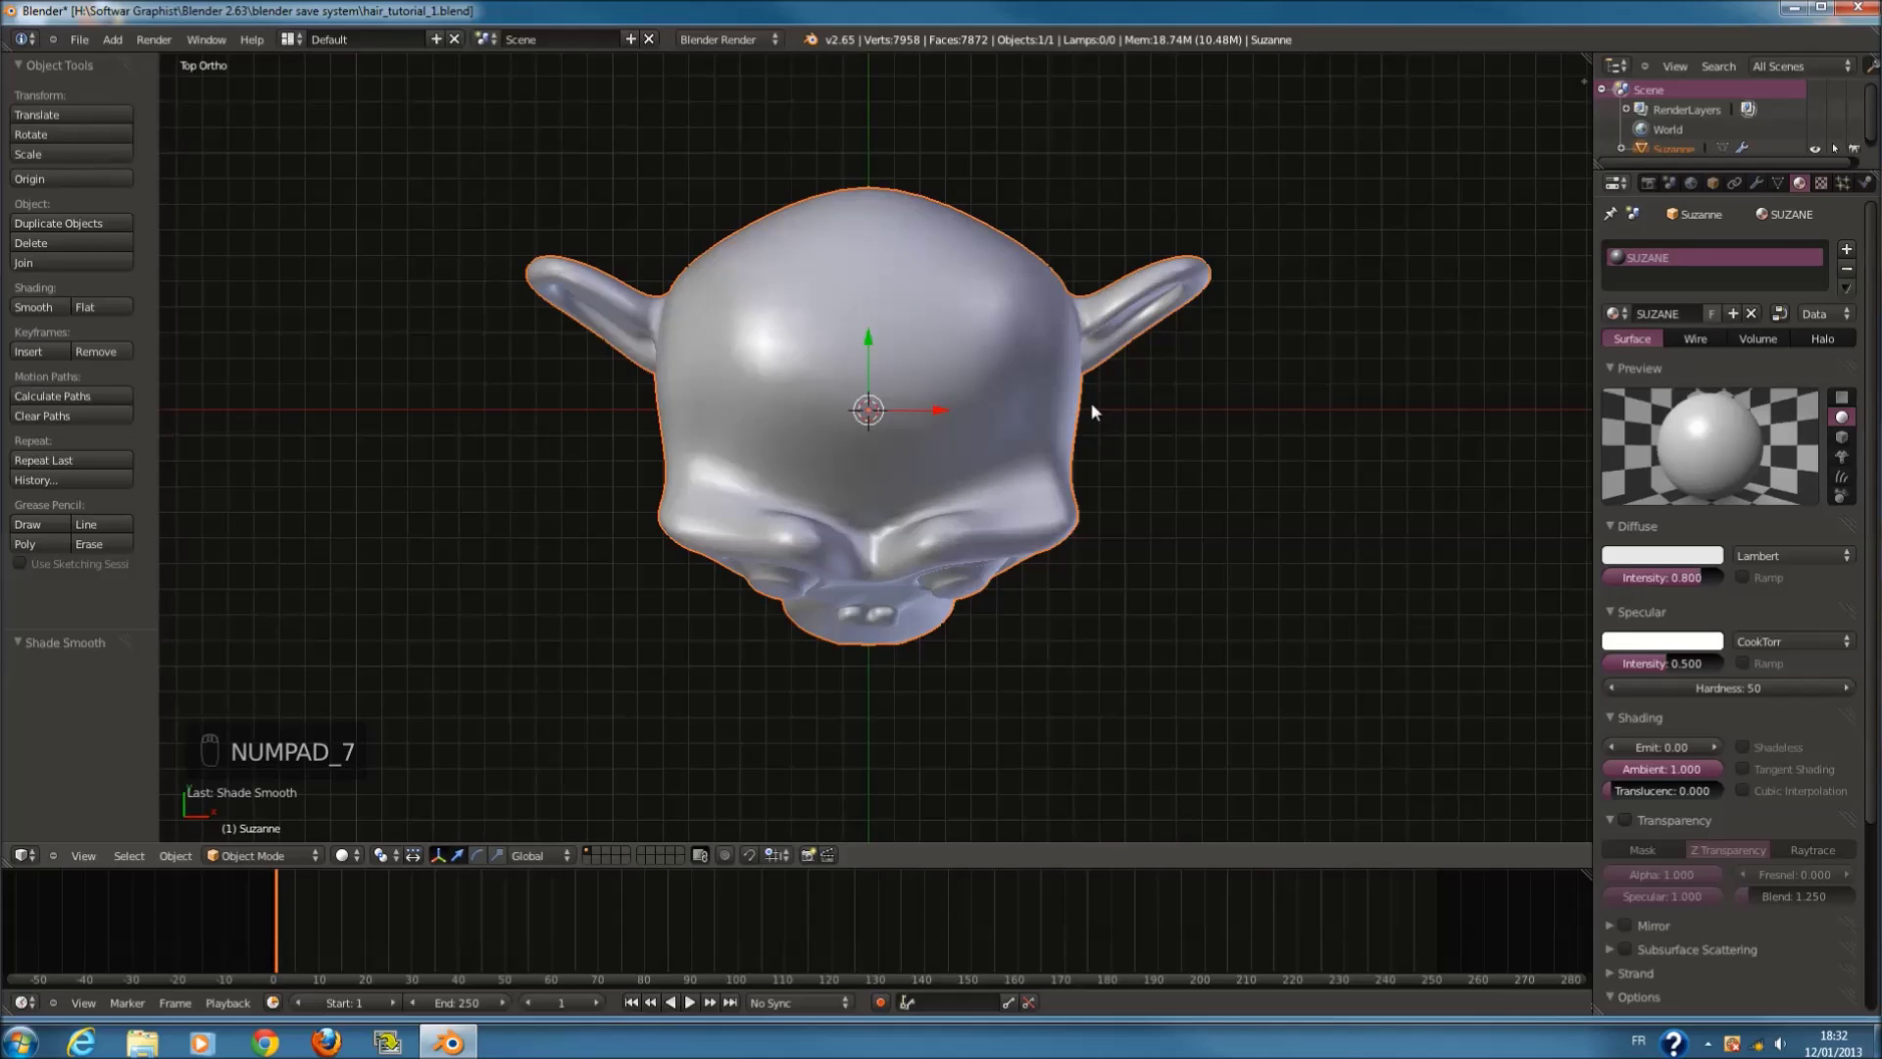
key("KP_3")
key("z")
key("z")
key("z")
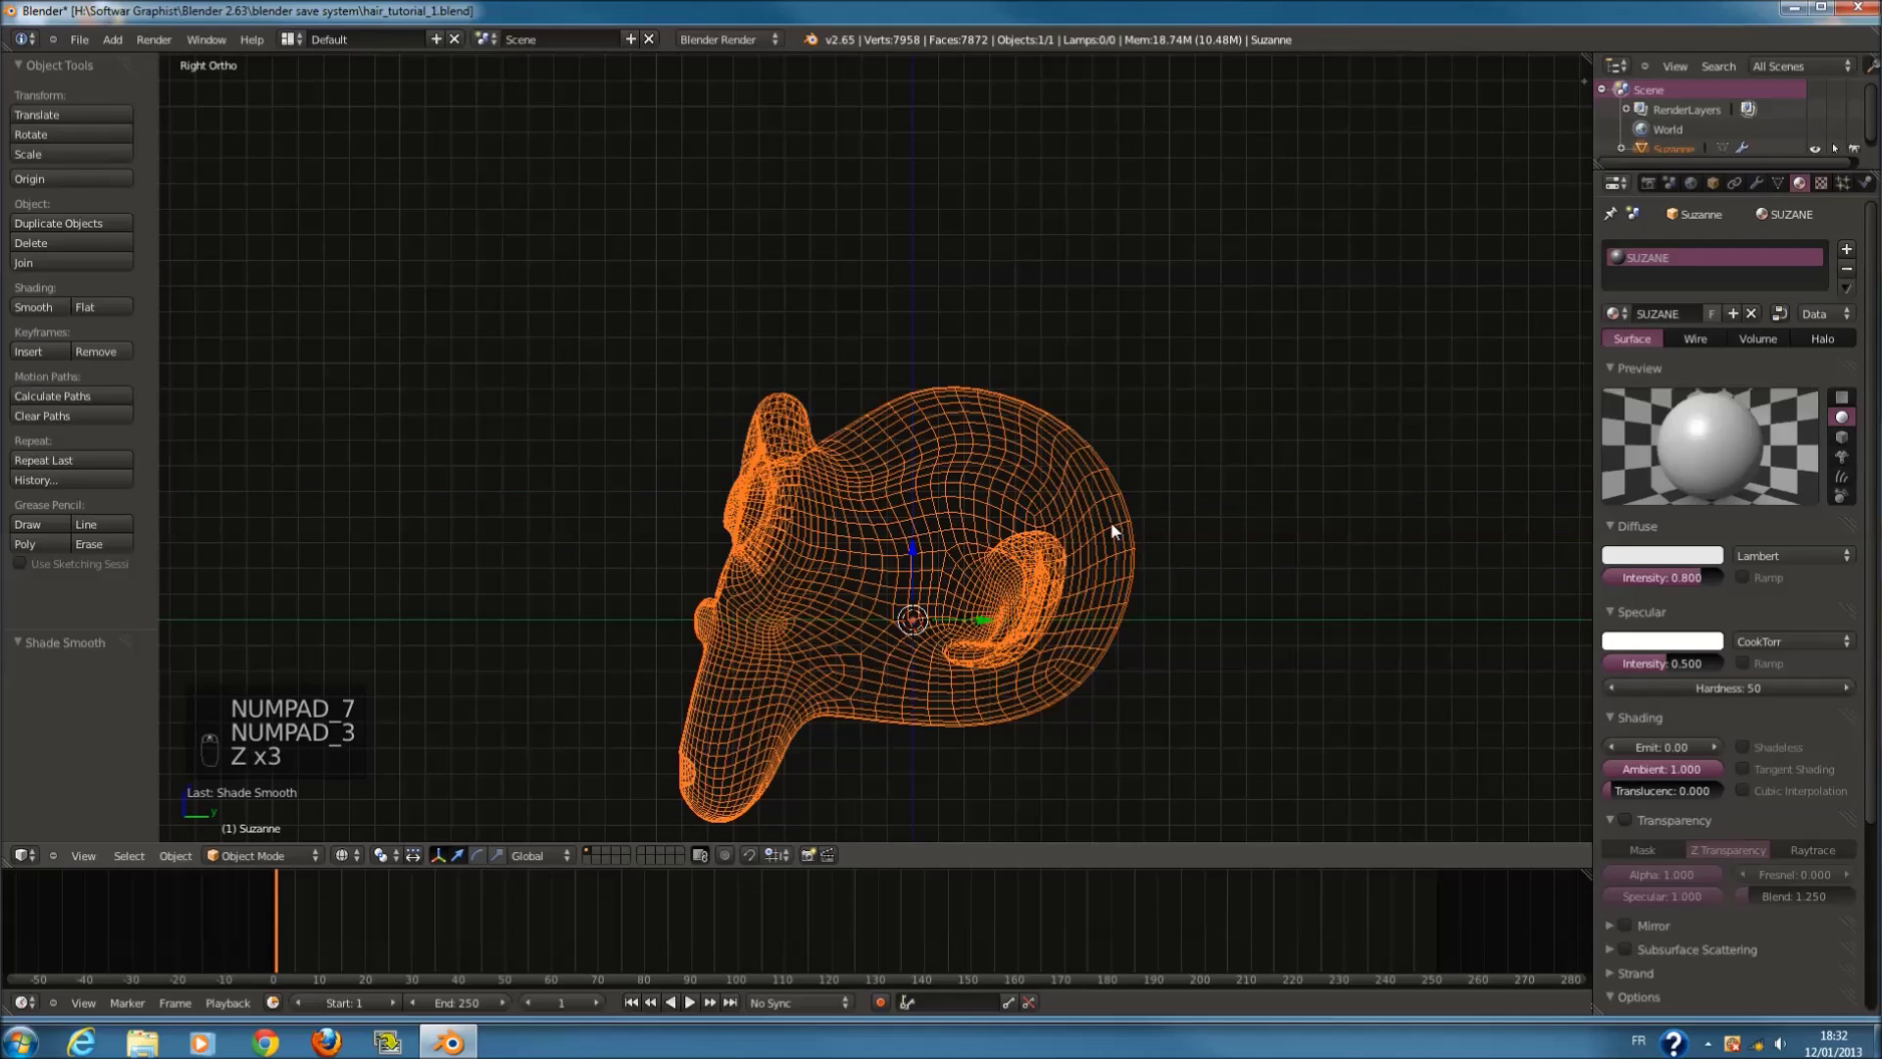
scroll(1127, 530, "up", 4)
key("z")
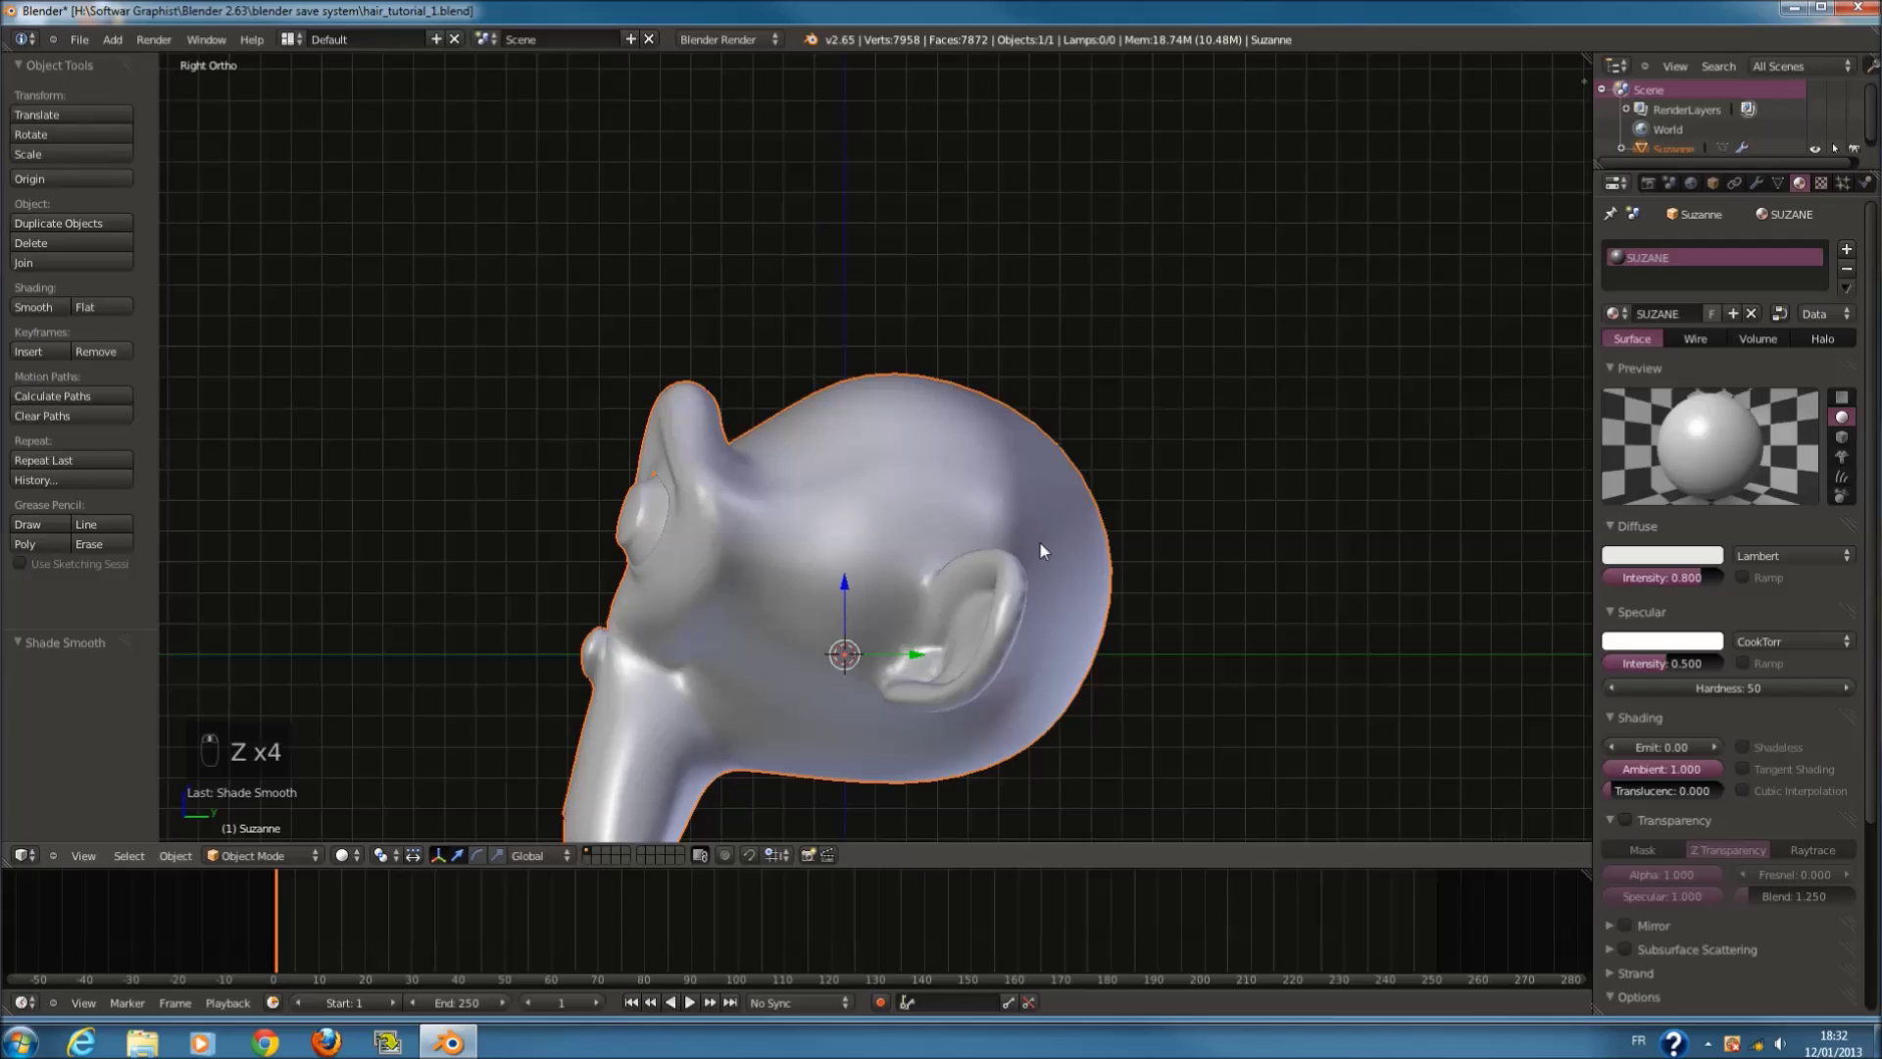
key("shift+a")
mouse_move(920, 551)
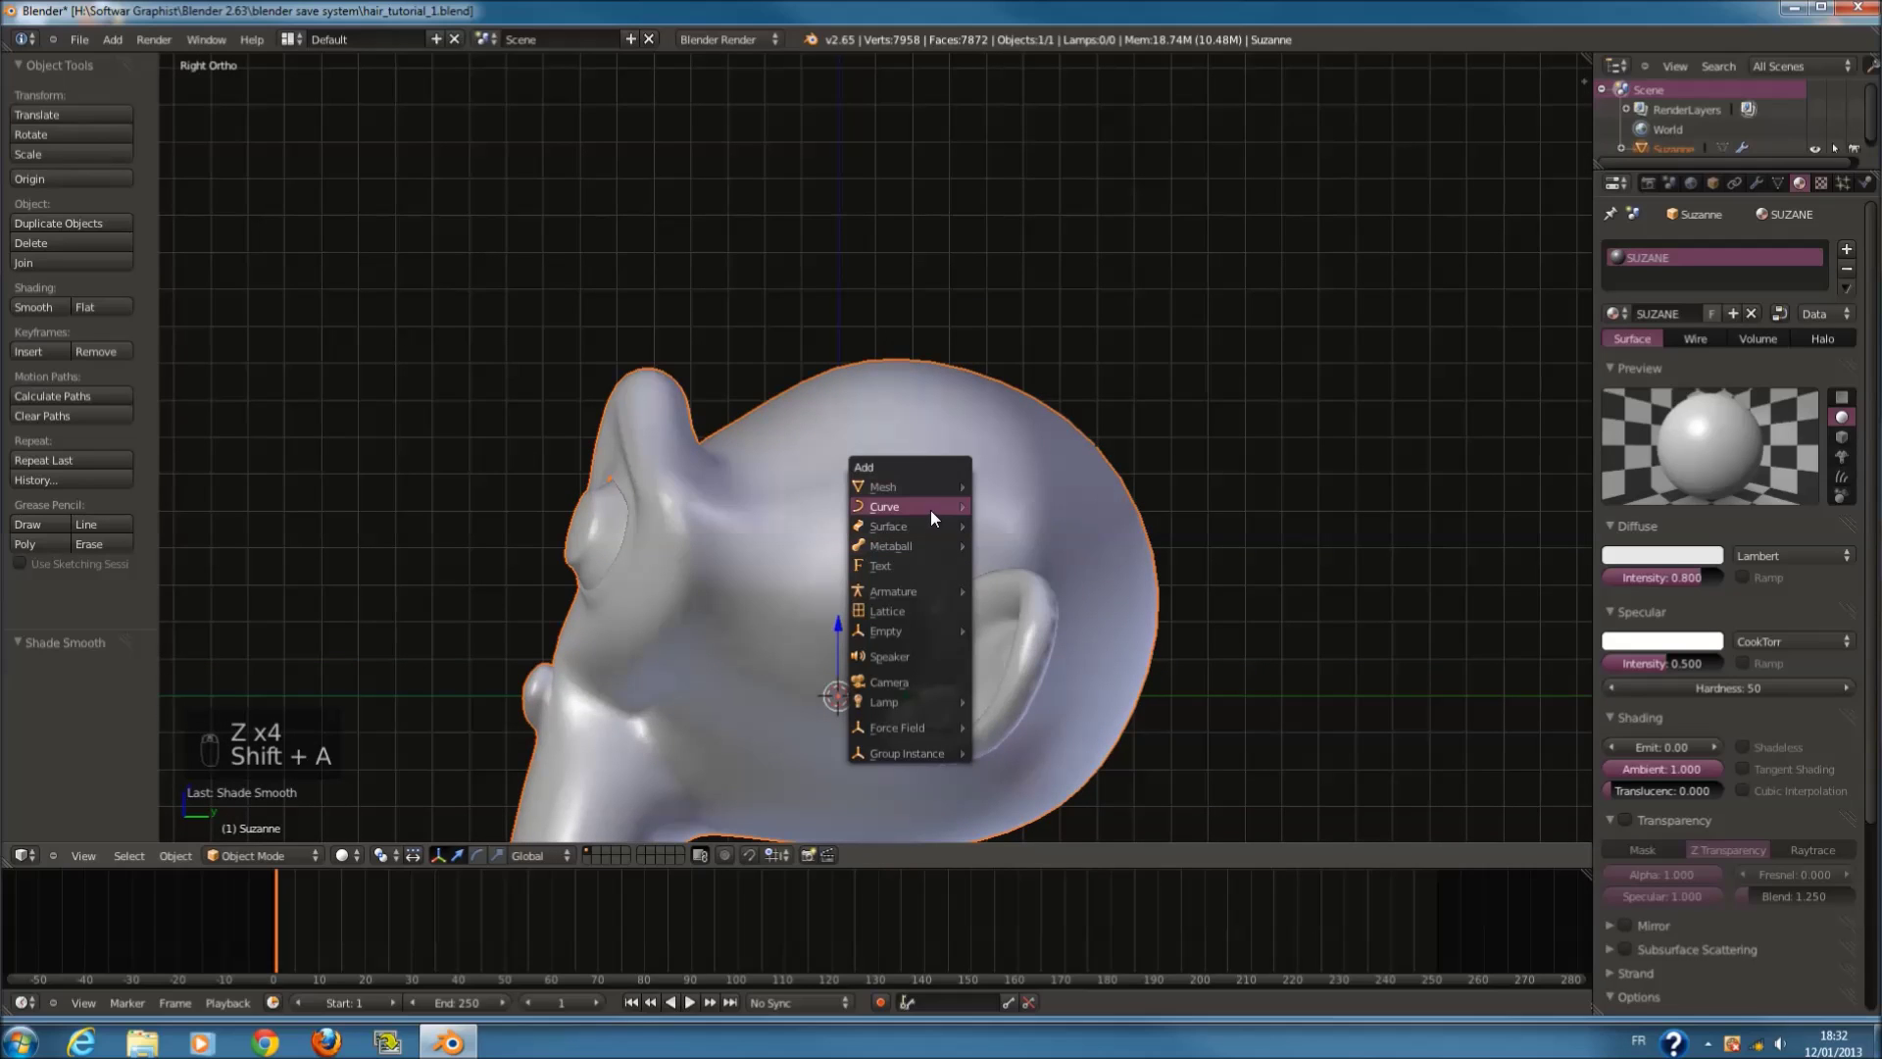
mouse_move(932, 508)
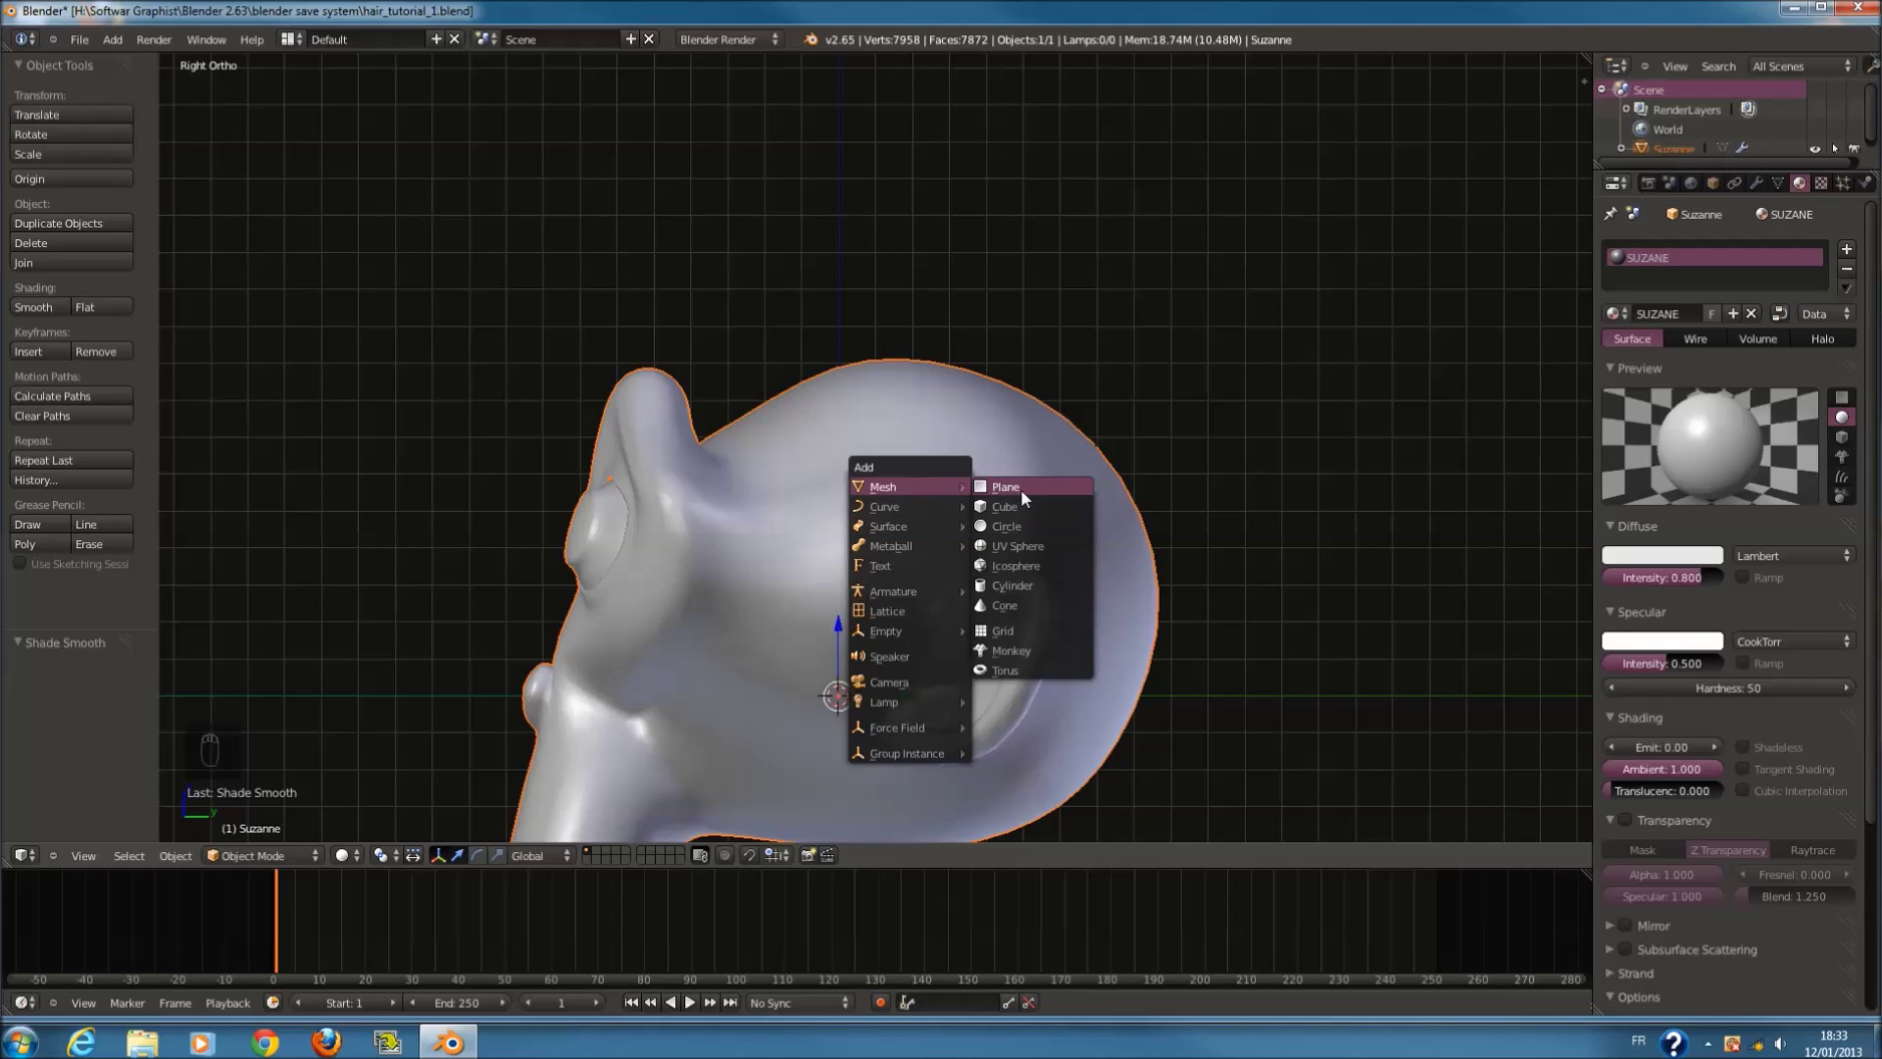
left_click(1046, 585)
scroll(1127, 506, "up", 1)
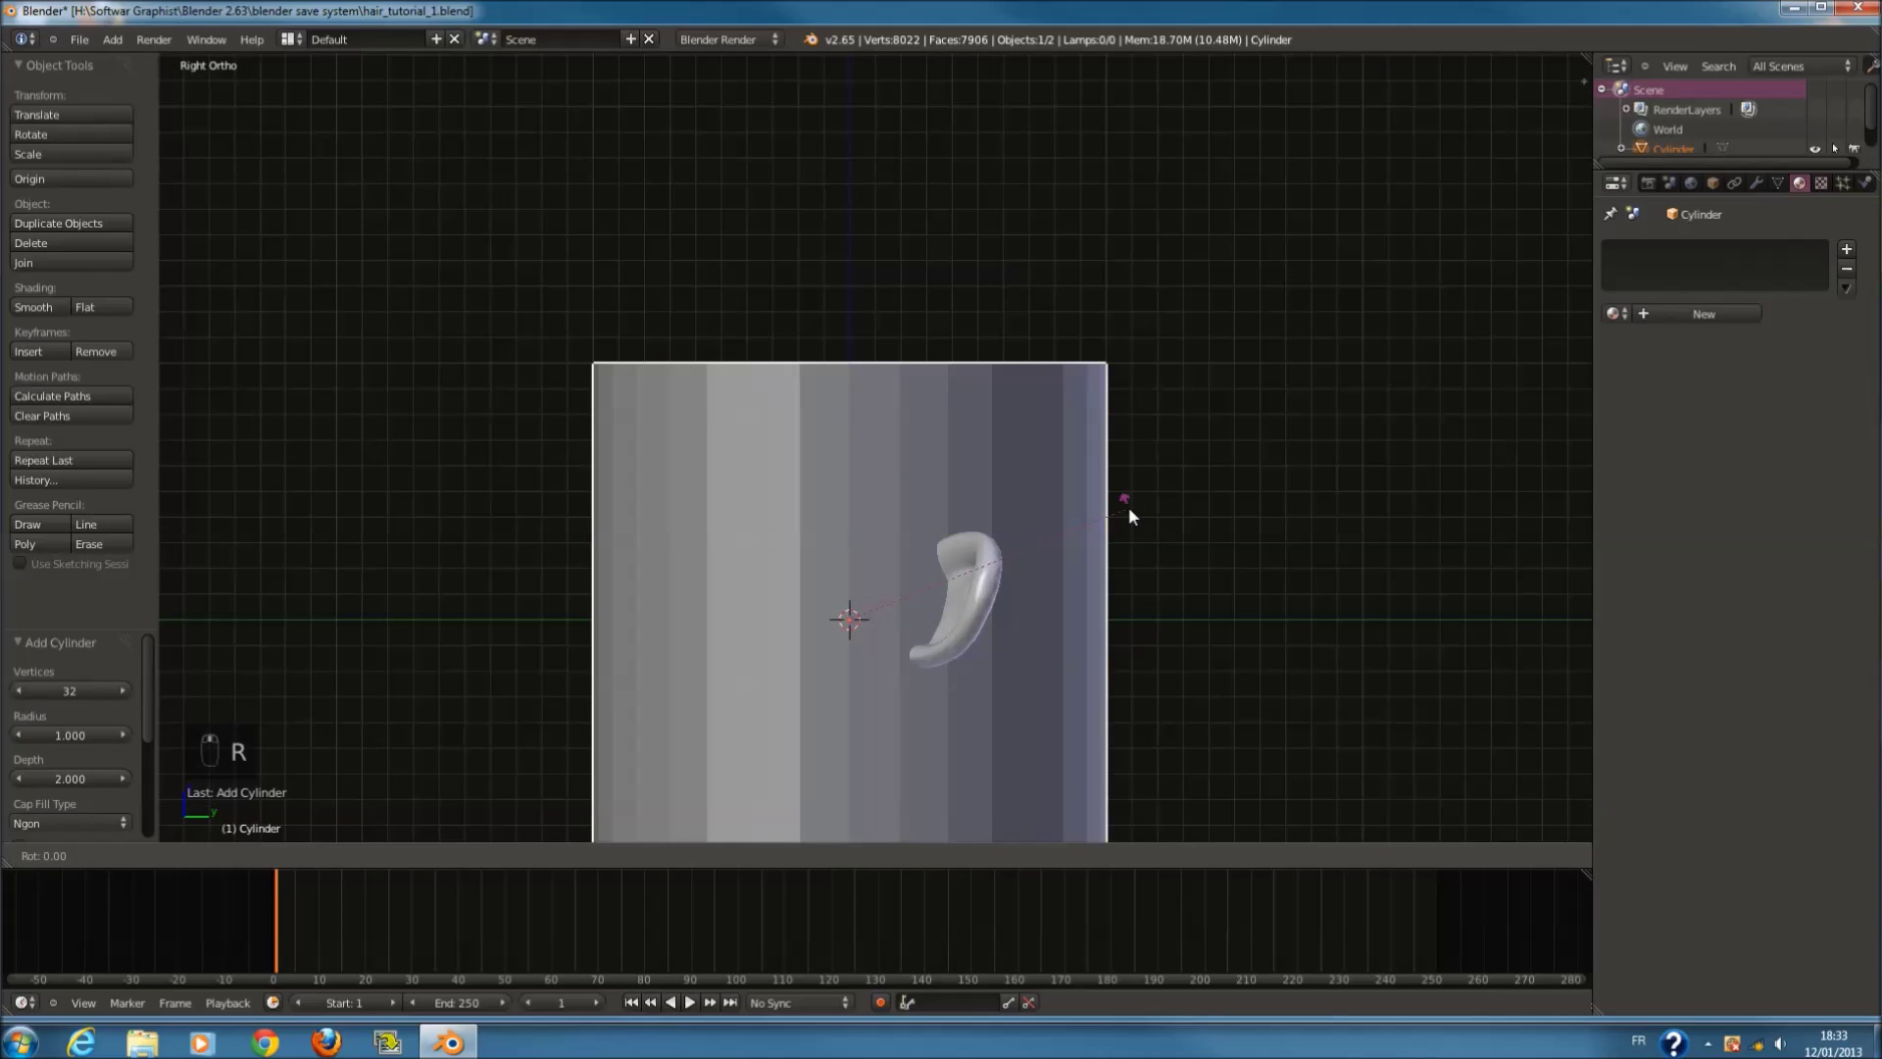
Step: Rotate the cylinder 90° about Y and 90° about Z, and scale it down inside the head
key("r")
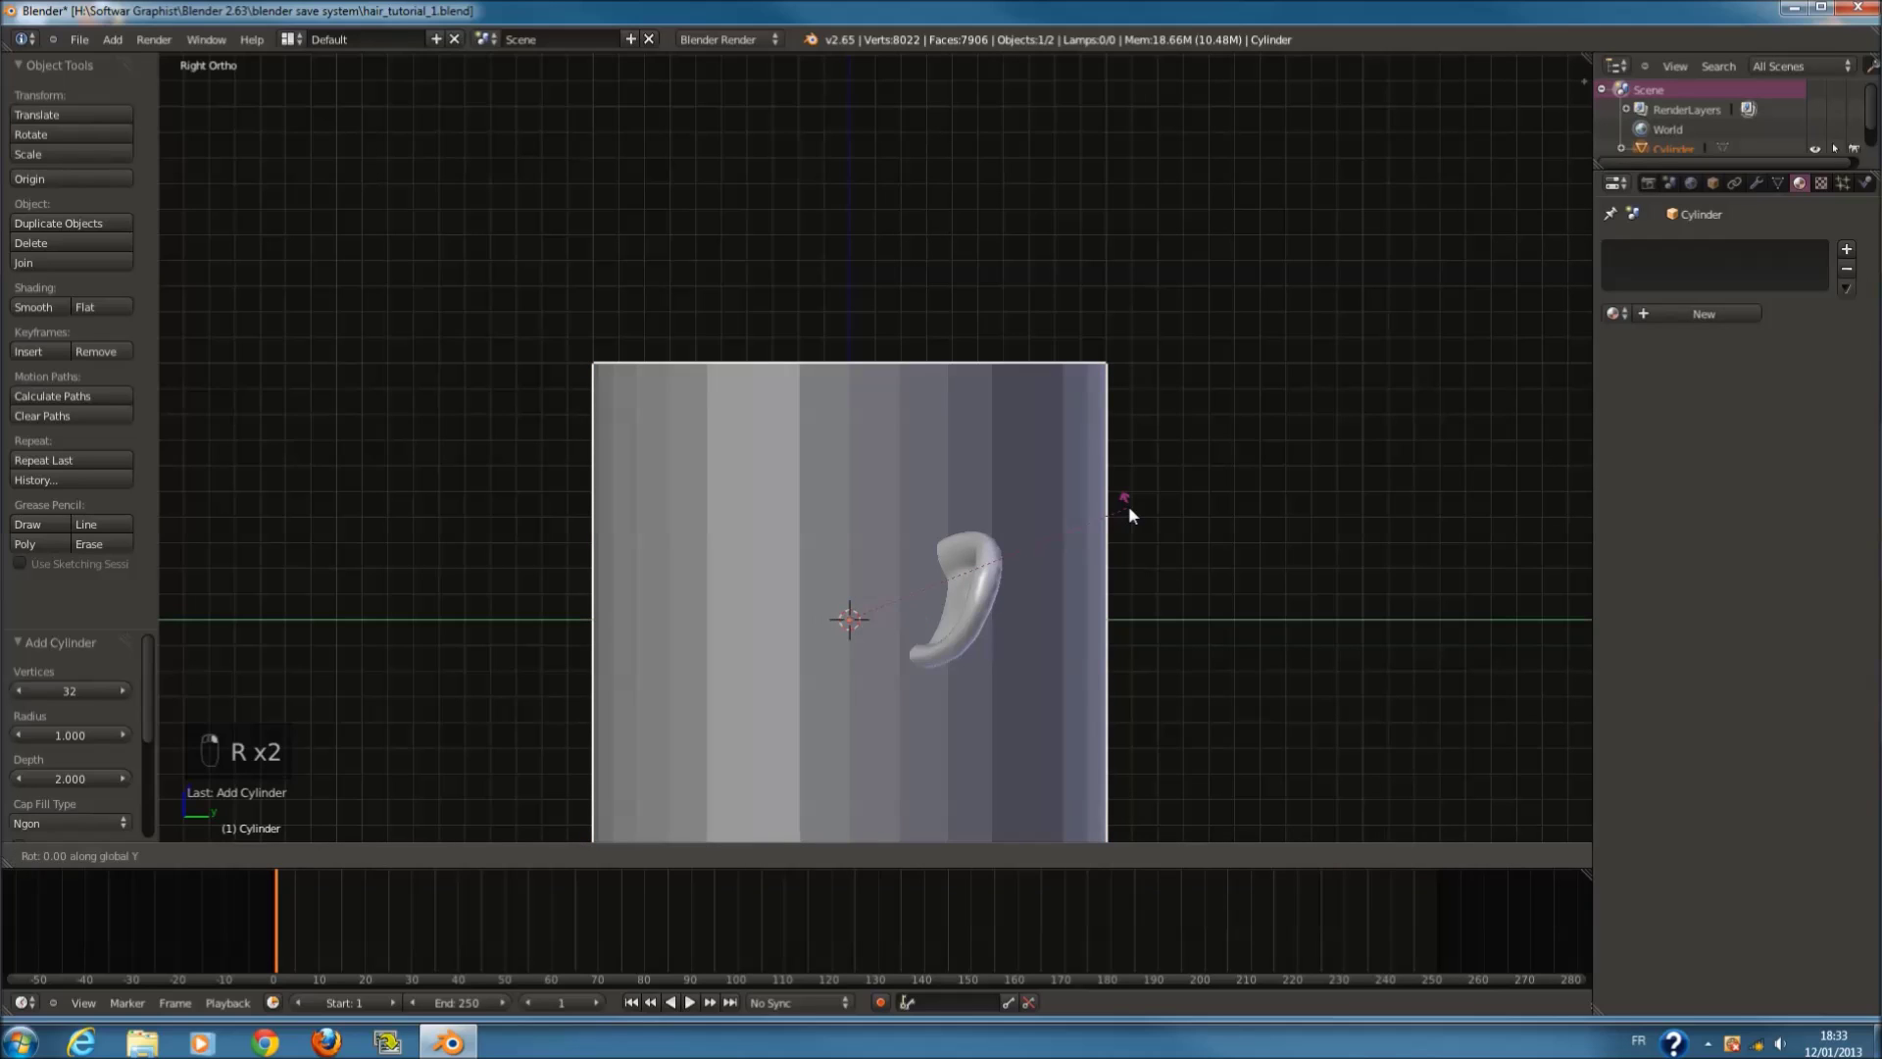
key("y")
key("9")
key("0")
key("Return")
key("r")
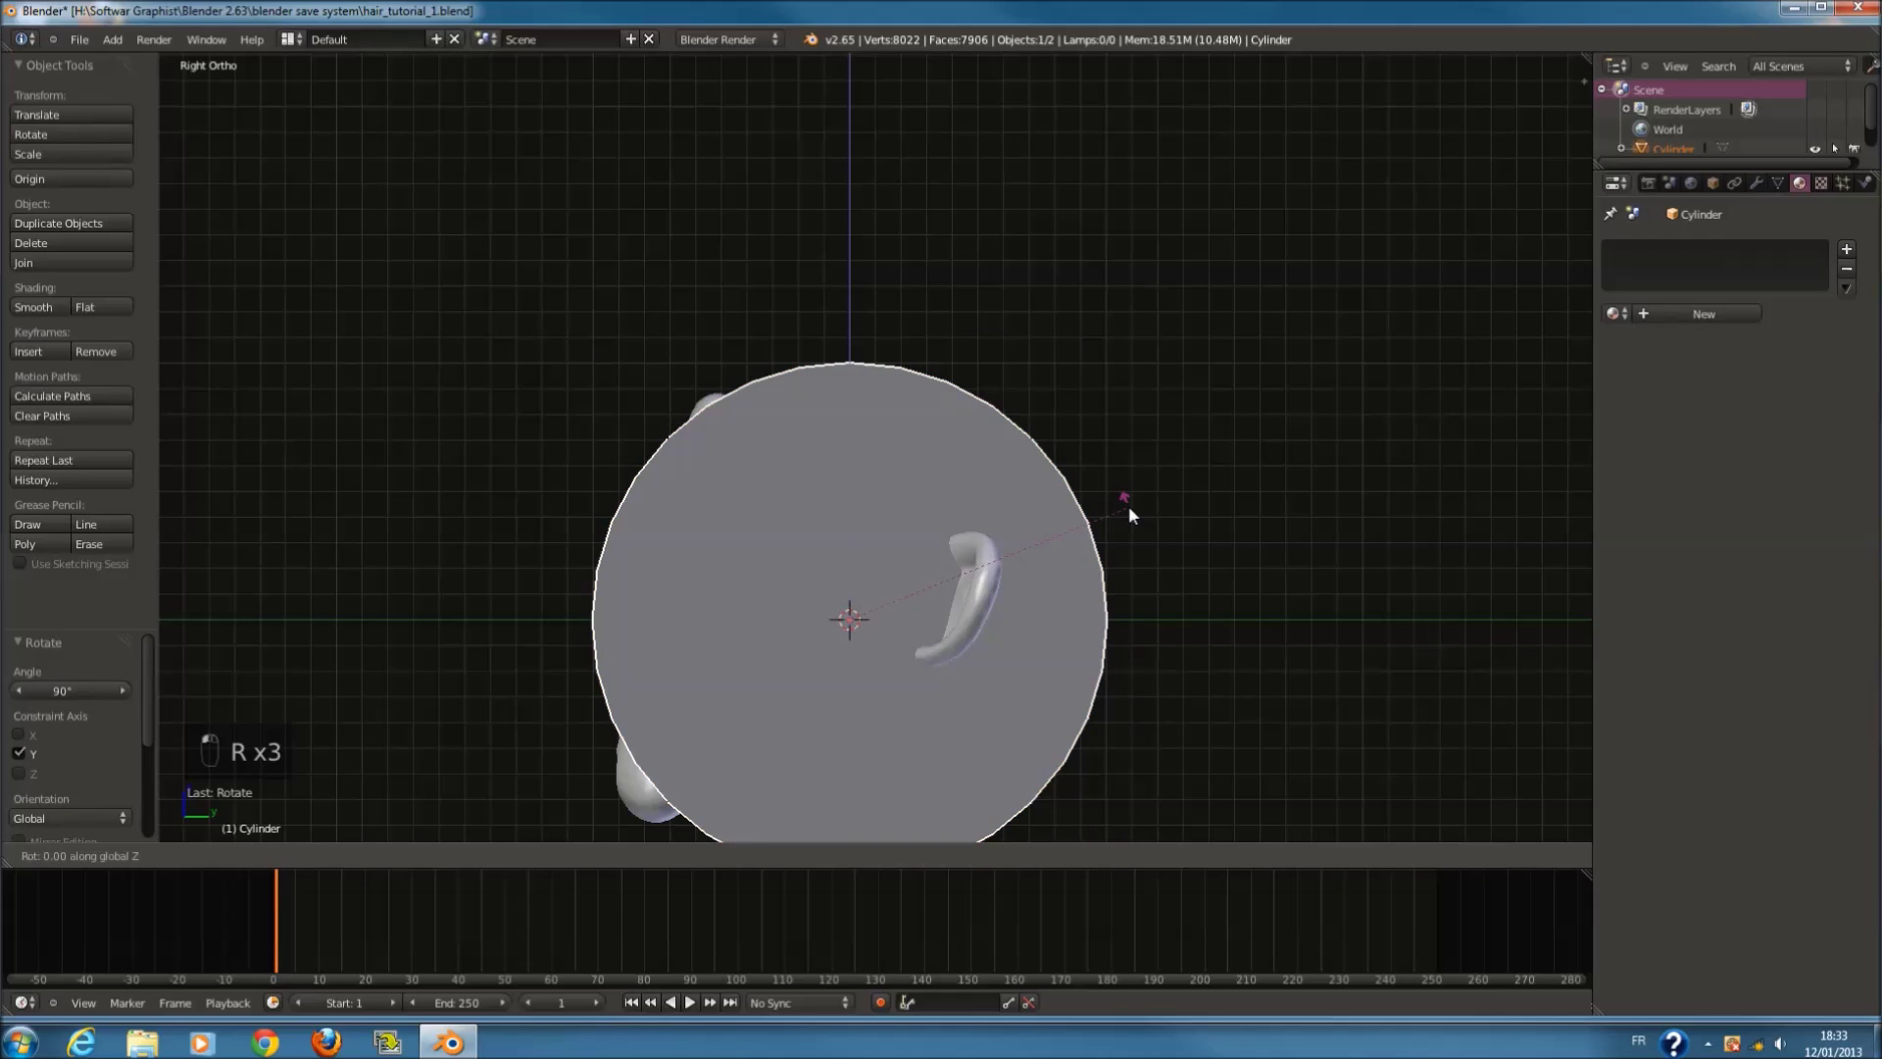
key("z")
key("9")
key("0")
key("Return")
key("s")
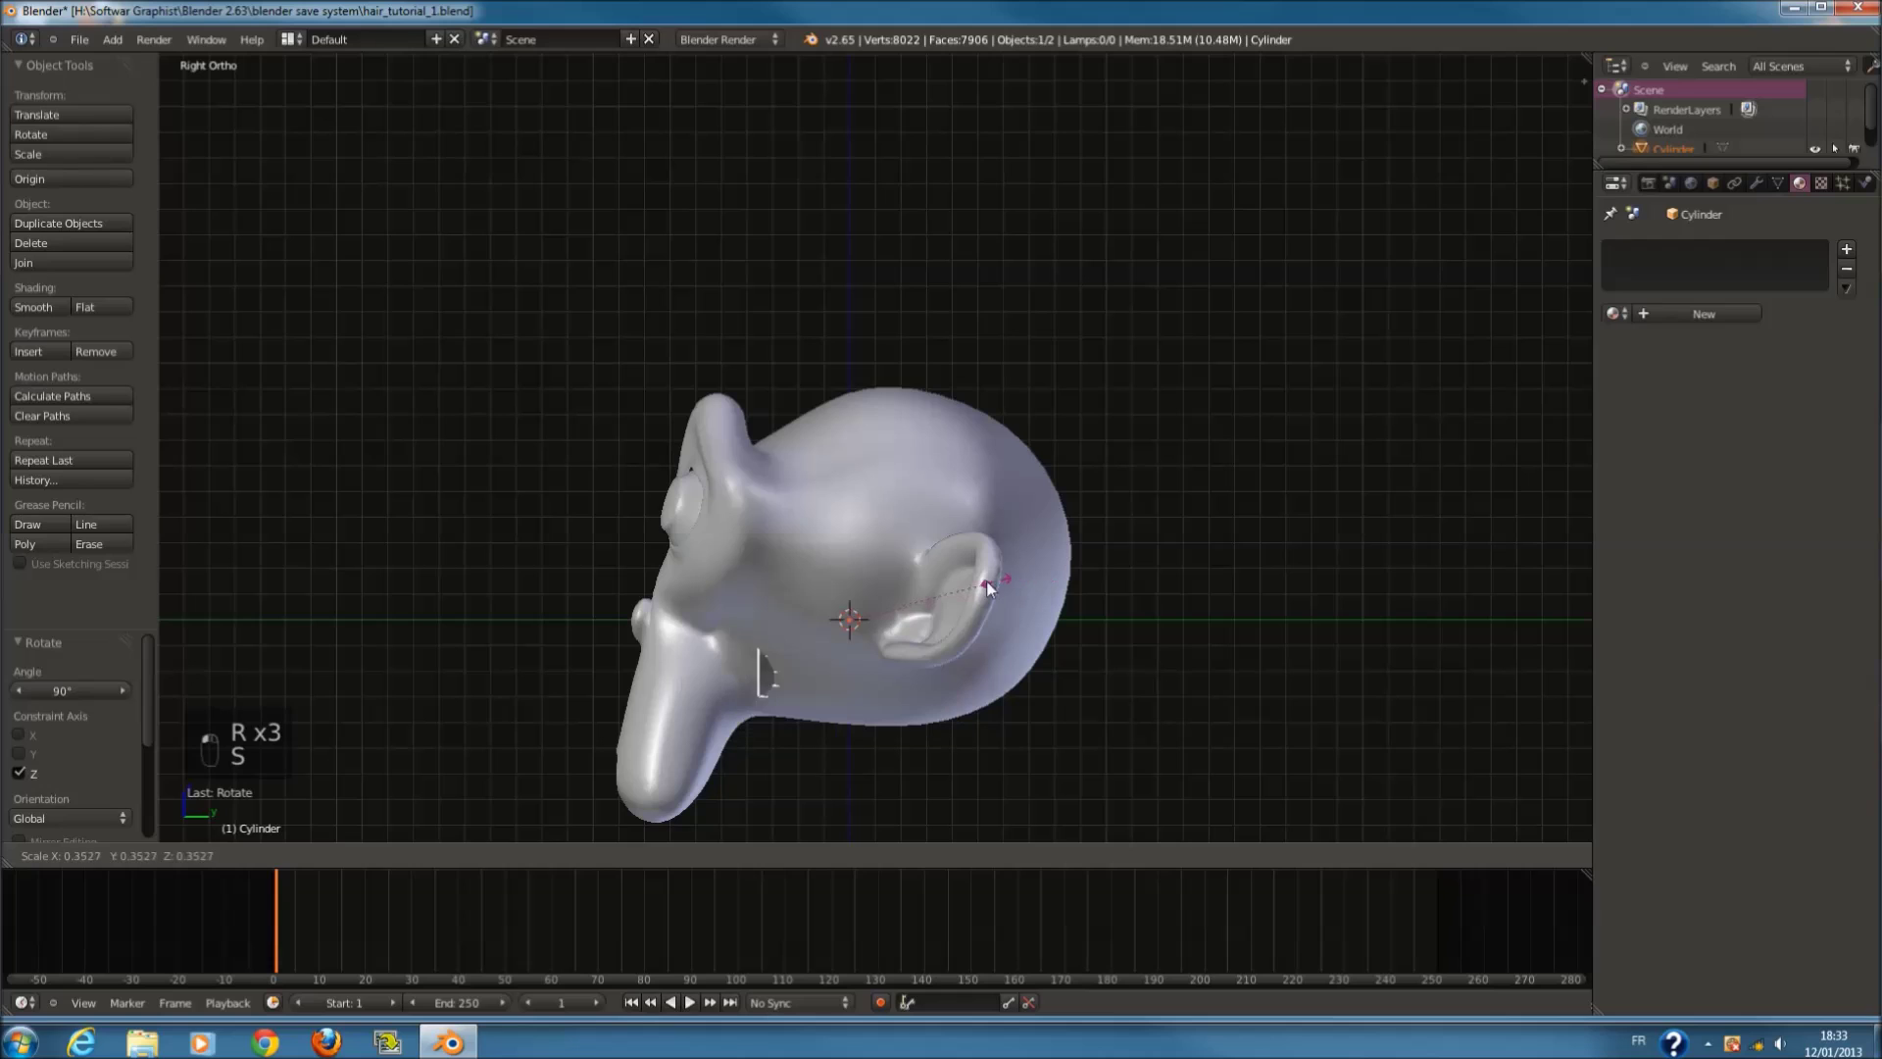
left_click(979, 582)
Step: Delete the monkey head and undo that deletion
right_click(978, 581)
key("x")
left_click(979, 581)
key("z")
key("z")
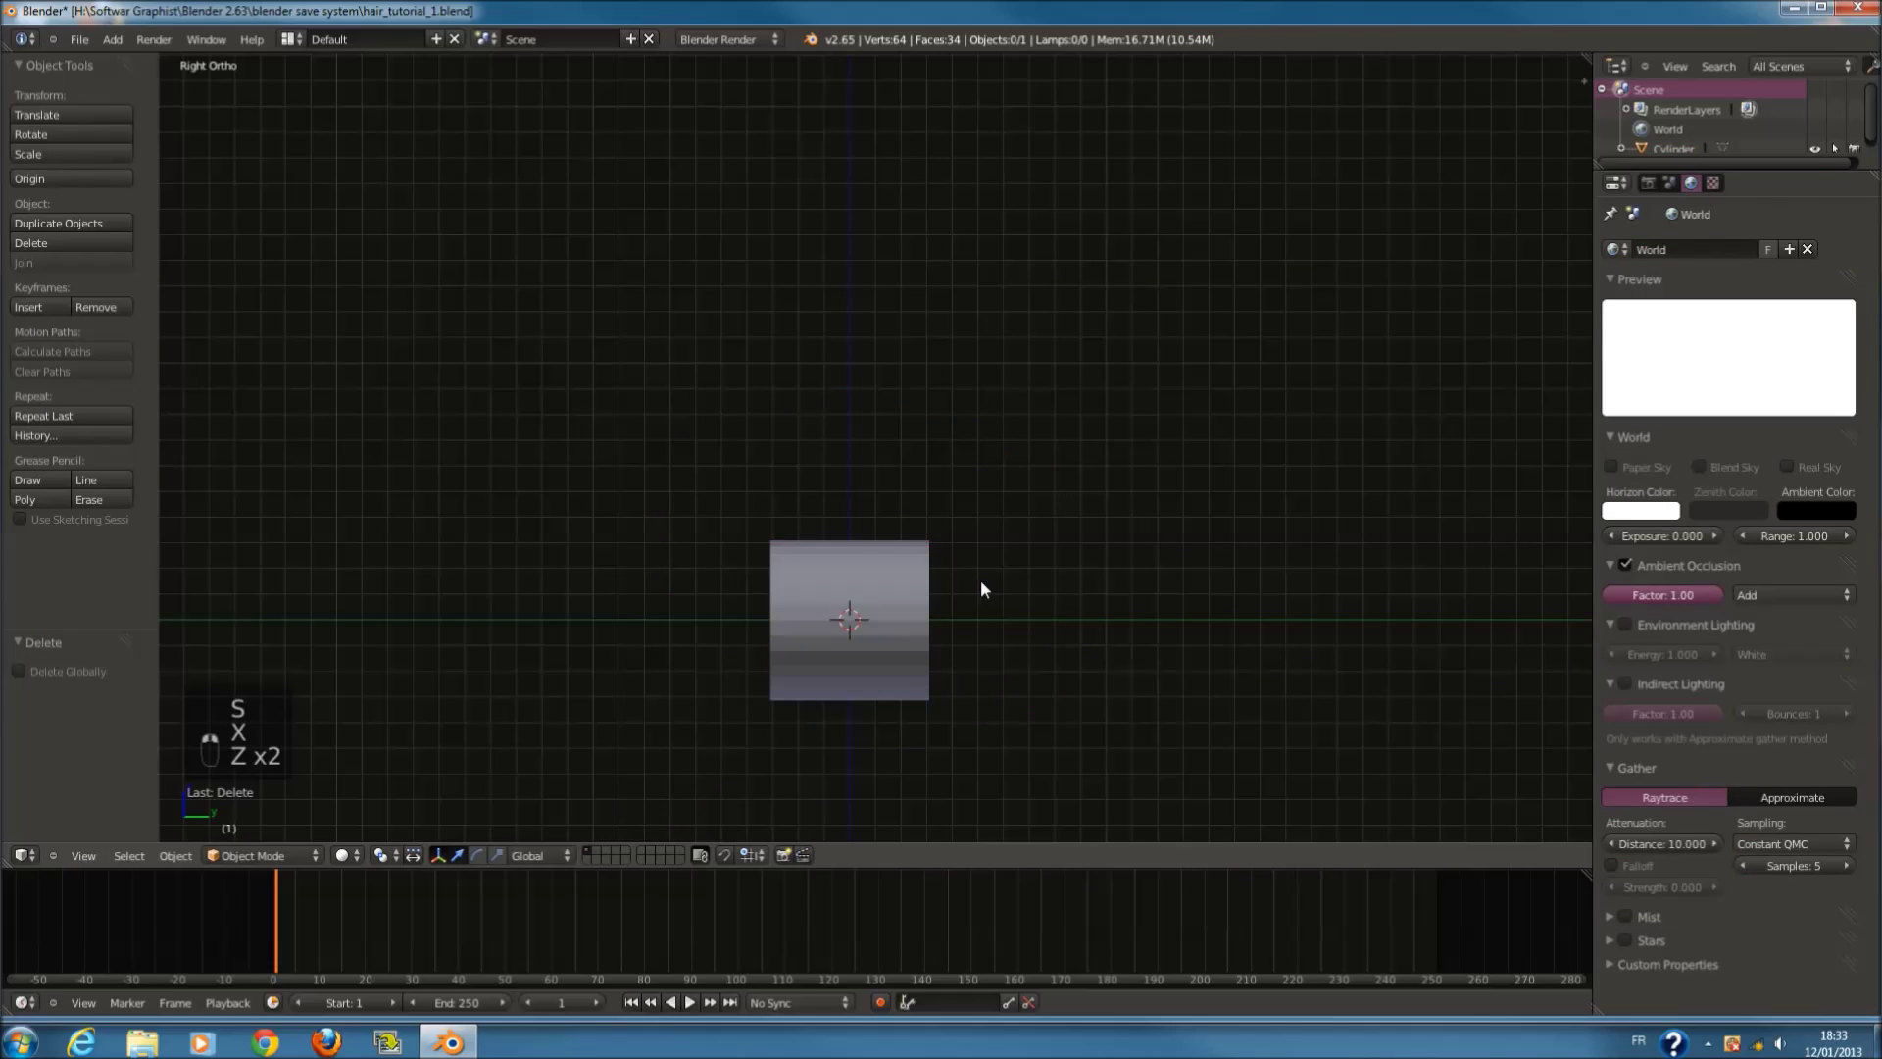
key("ctrl+z")
Step: Delete the scaled-down cylinder inside the head and return to solid shading
key("z")
right_click(910, 615)
key("x")
left_click(910, 616)
key("z")
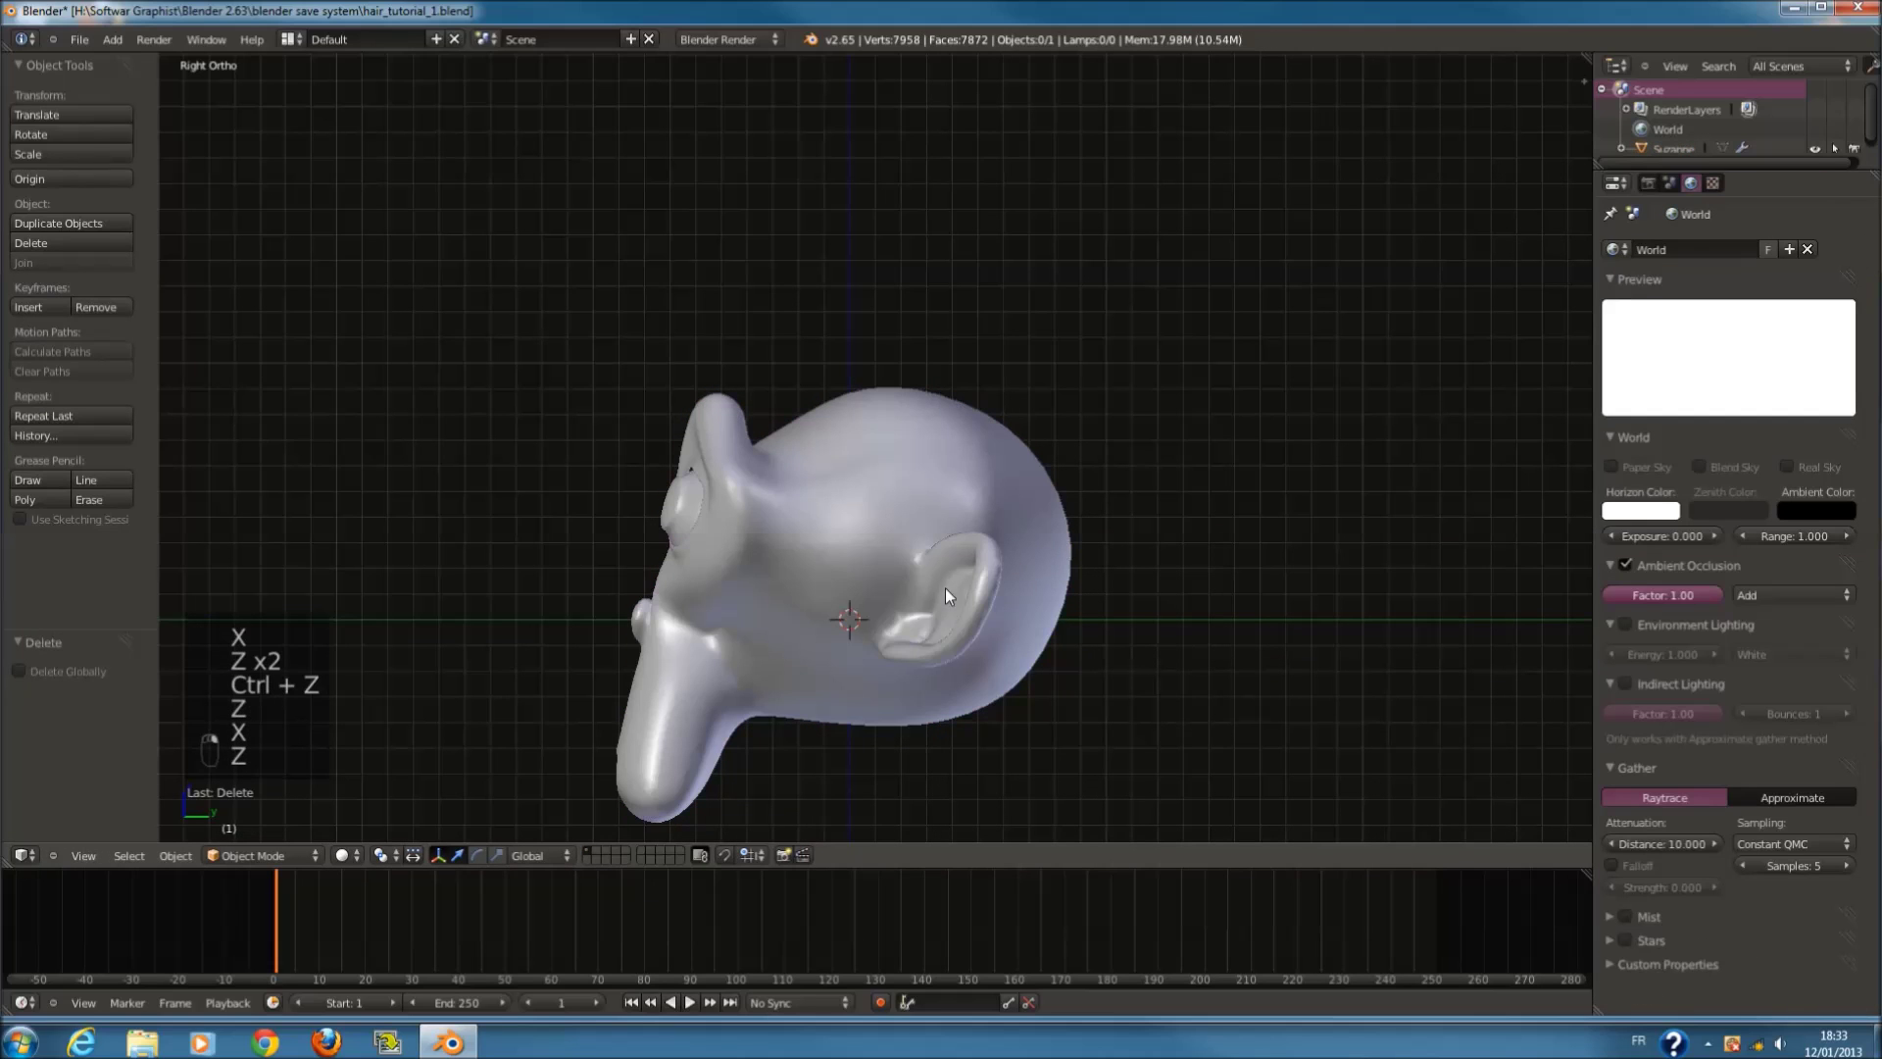
Step: Add a path curve and raise it about 0.97 along Z, above the monkey head
key("shift+a")
mouse_move(931, 605)
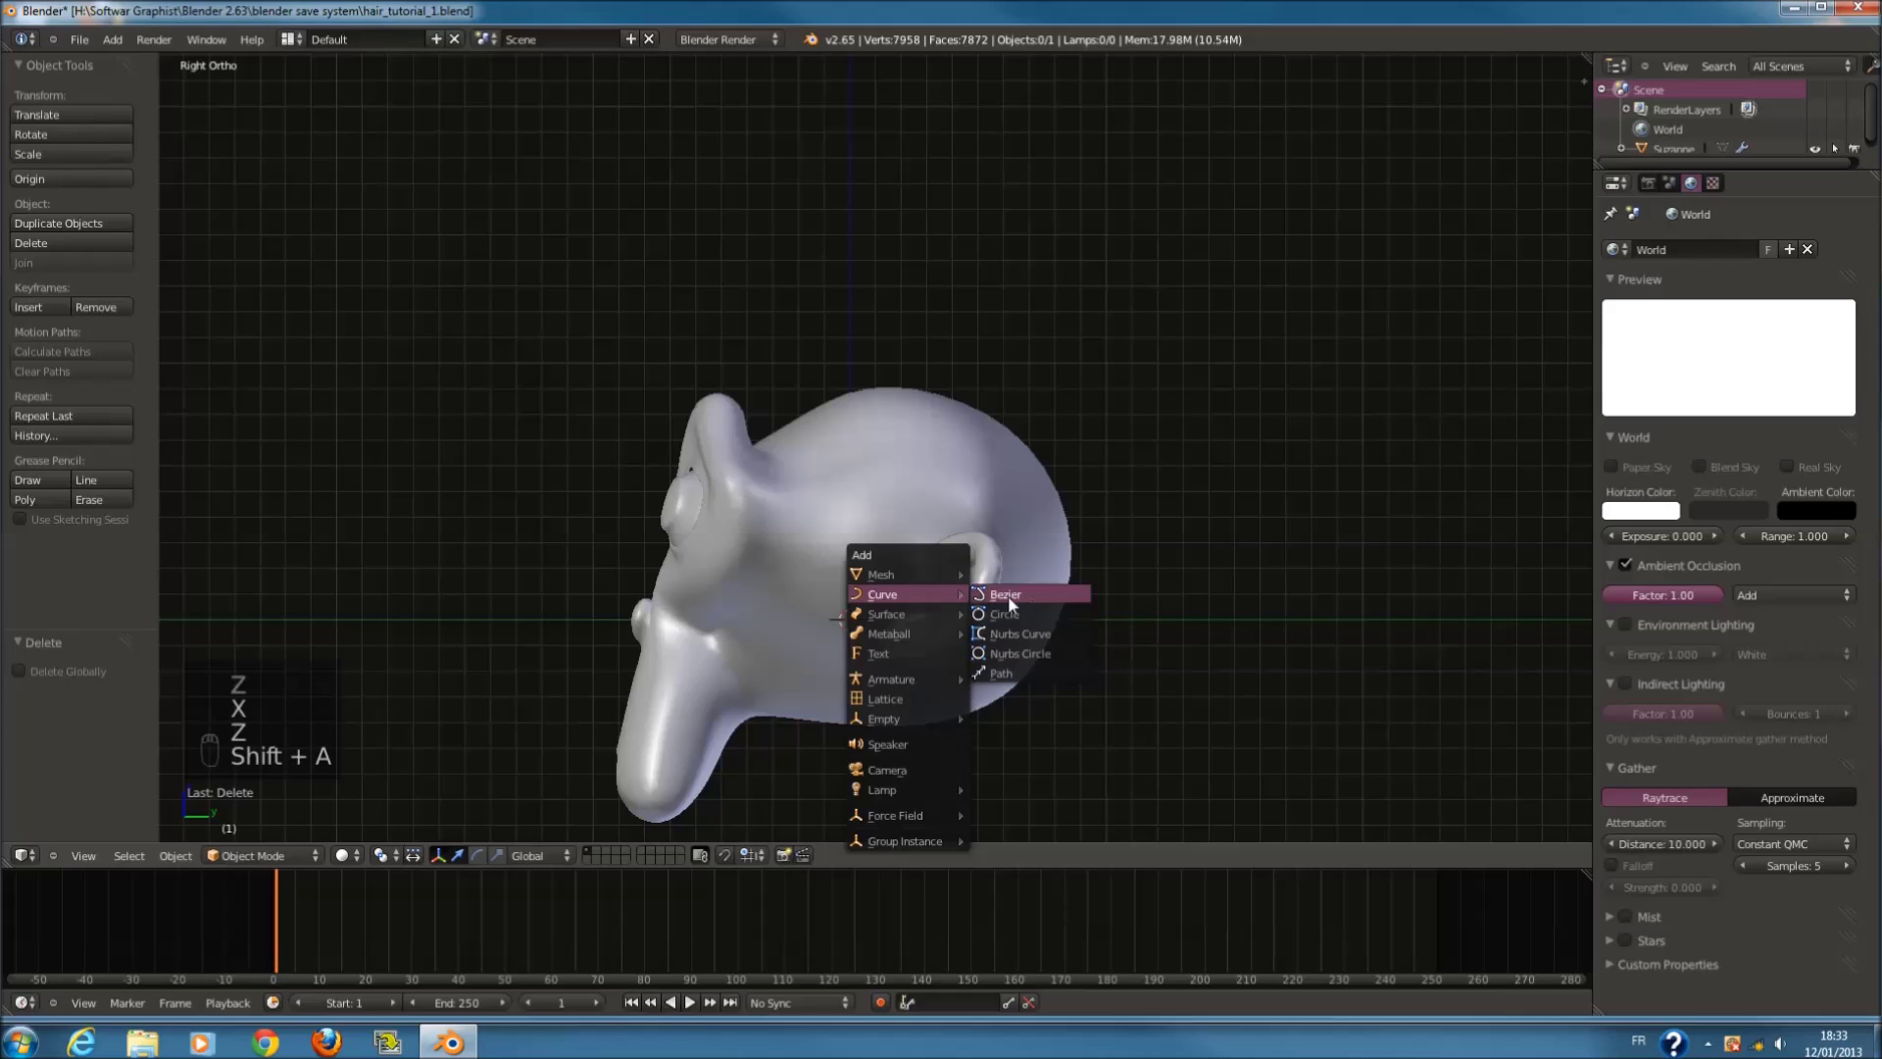
left_click(1047, 666)
key("z")
key("z")
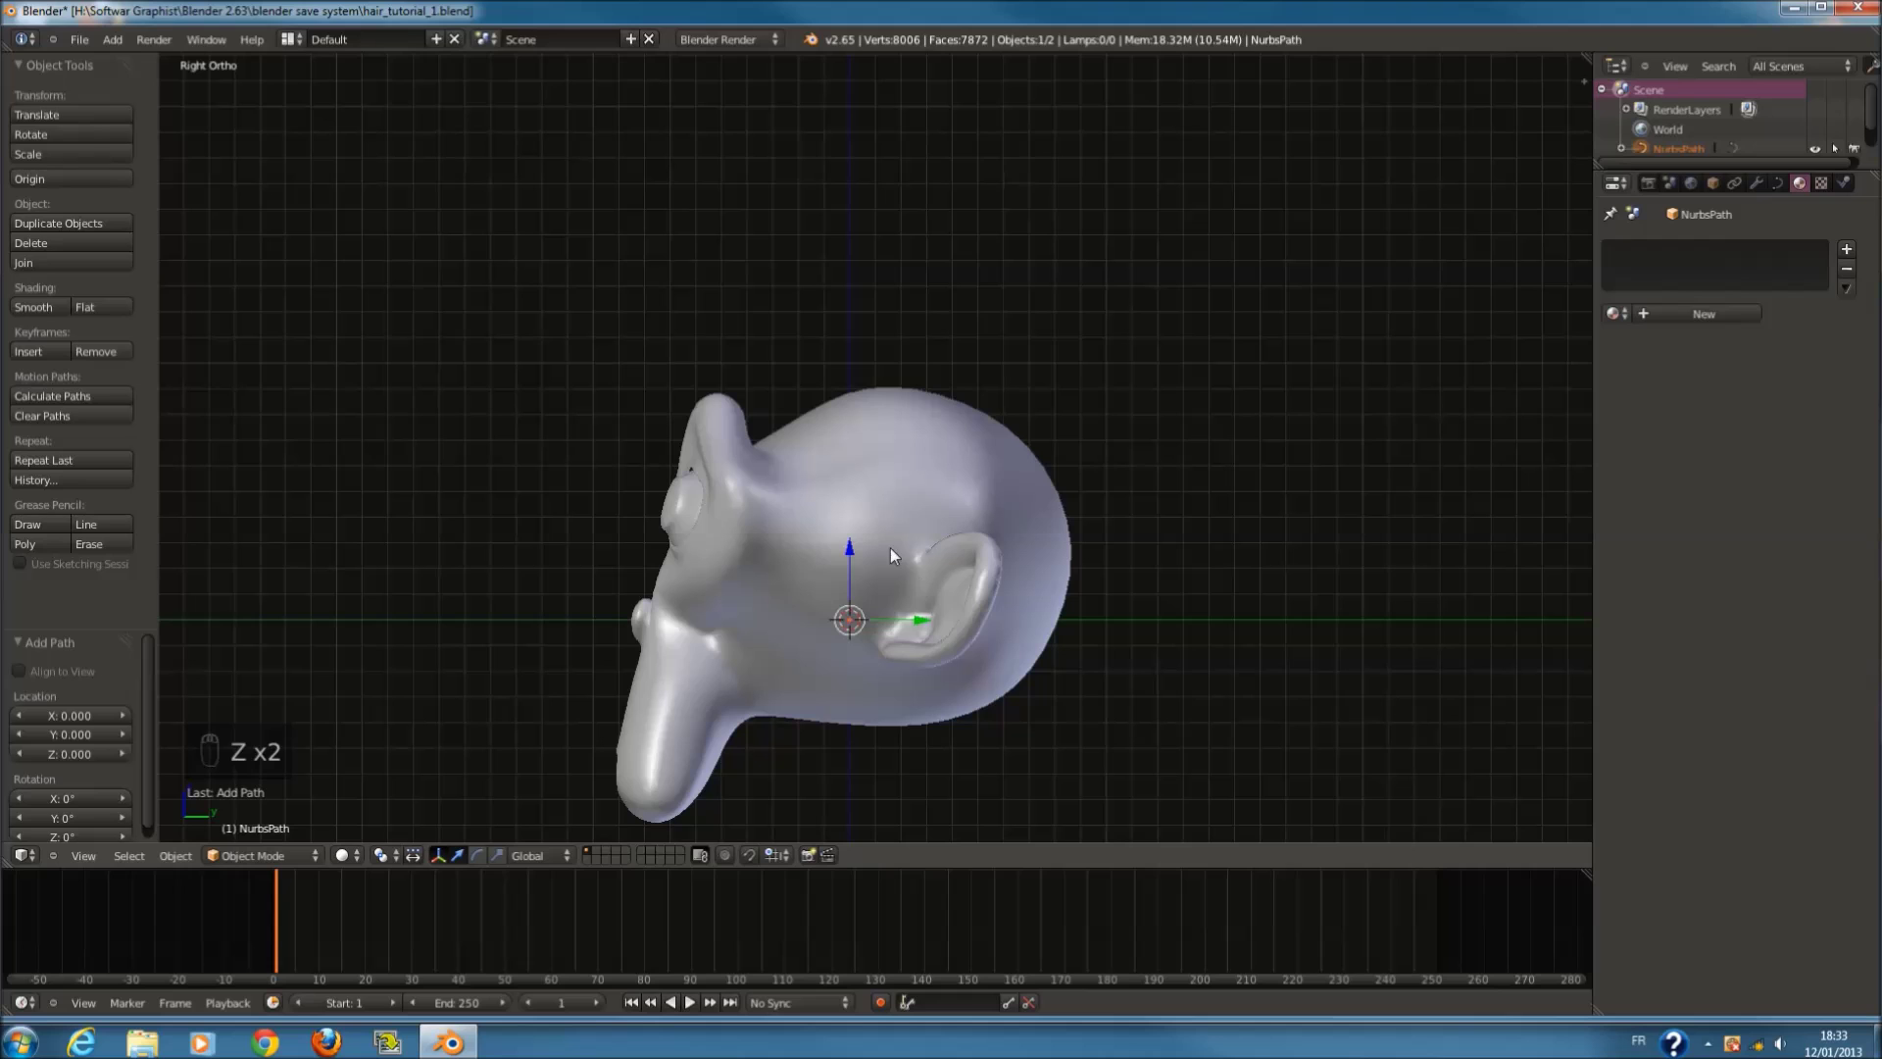
left_click_drag(851, 556, 875, 309)
Step: Rotate the path curve 90° in the top view so it runs front to back over the head
scroll(947, 398, "up", 4)
middle_click_drag(947, 398, 951, 482)
key("KP_7")
scroll(951, 482, "down", 3)
type("r")
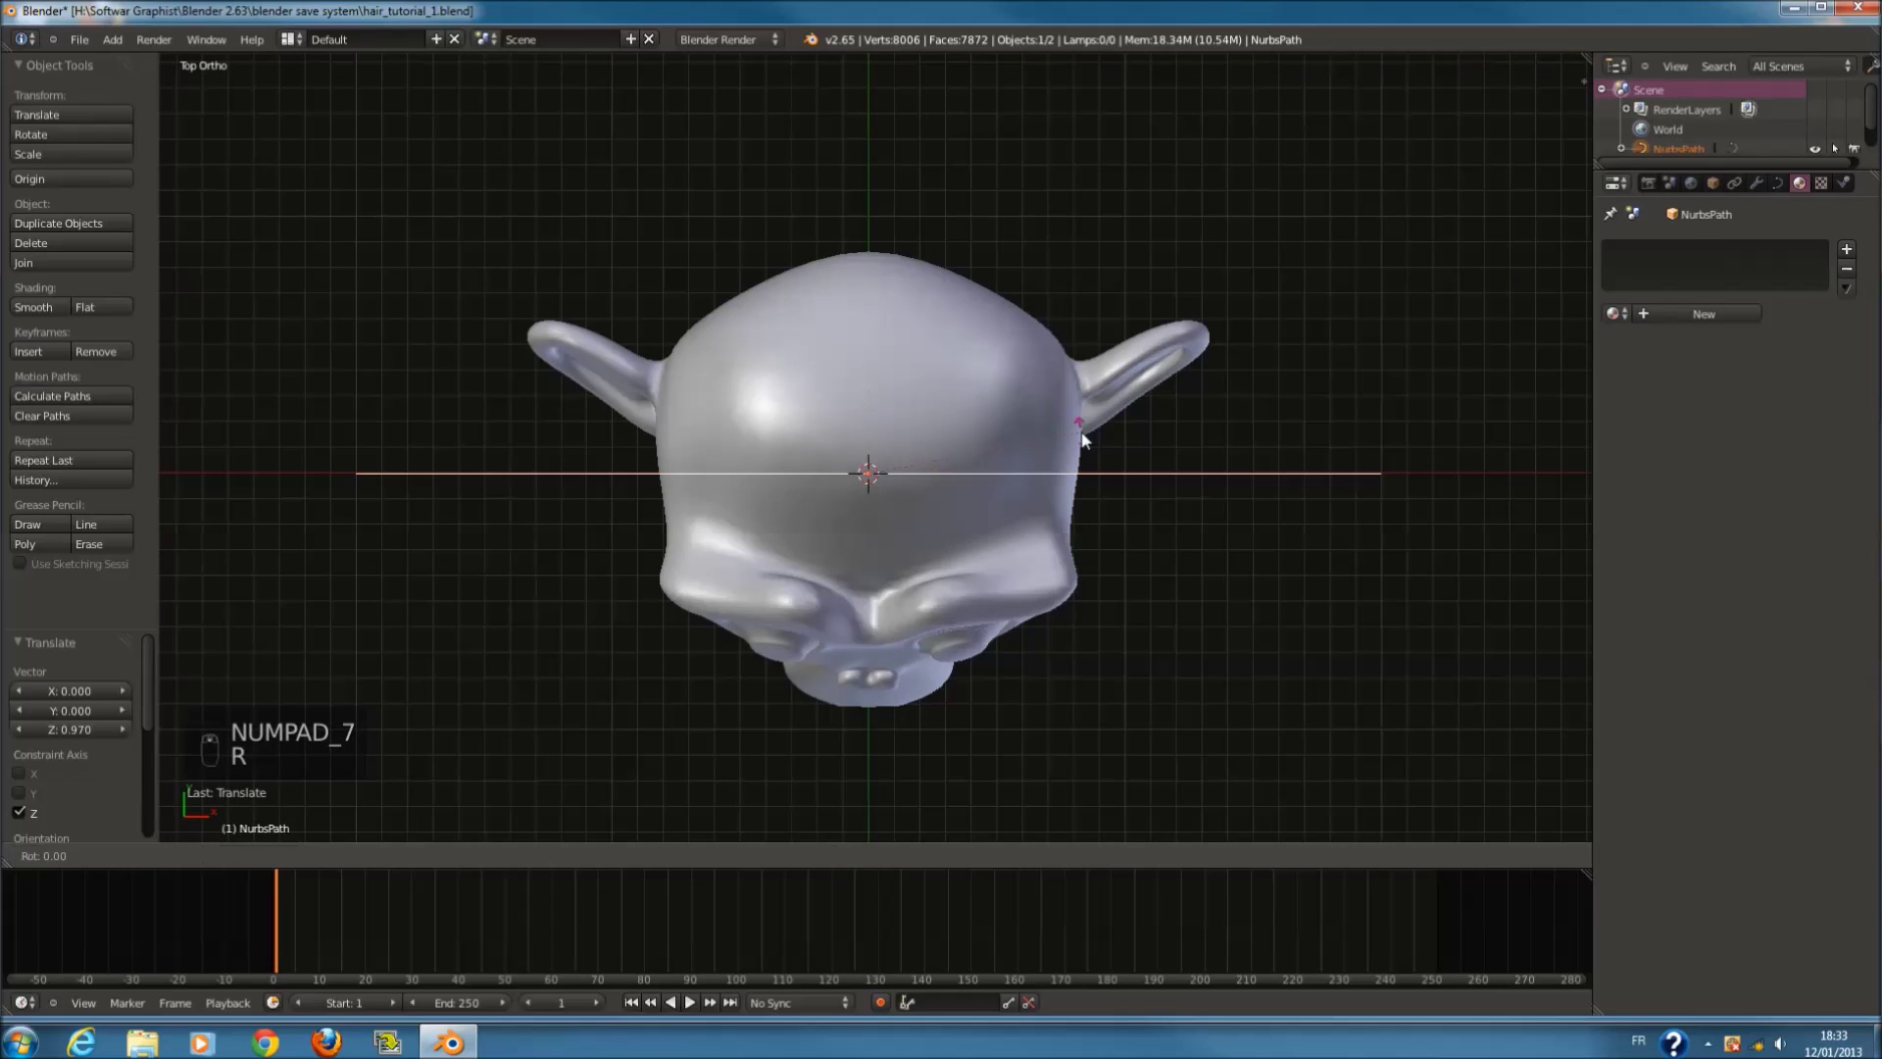
type("90")
key("Return")
Step: Move the path along Y to the back of the head, scale it down and keep it centred on the head
scroll(974, 410, "down", 2)
middle_click_drag(974, 410, 943, 502, "shift")
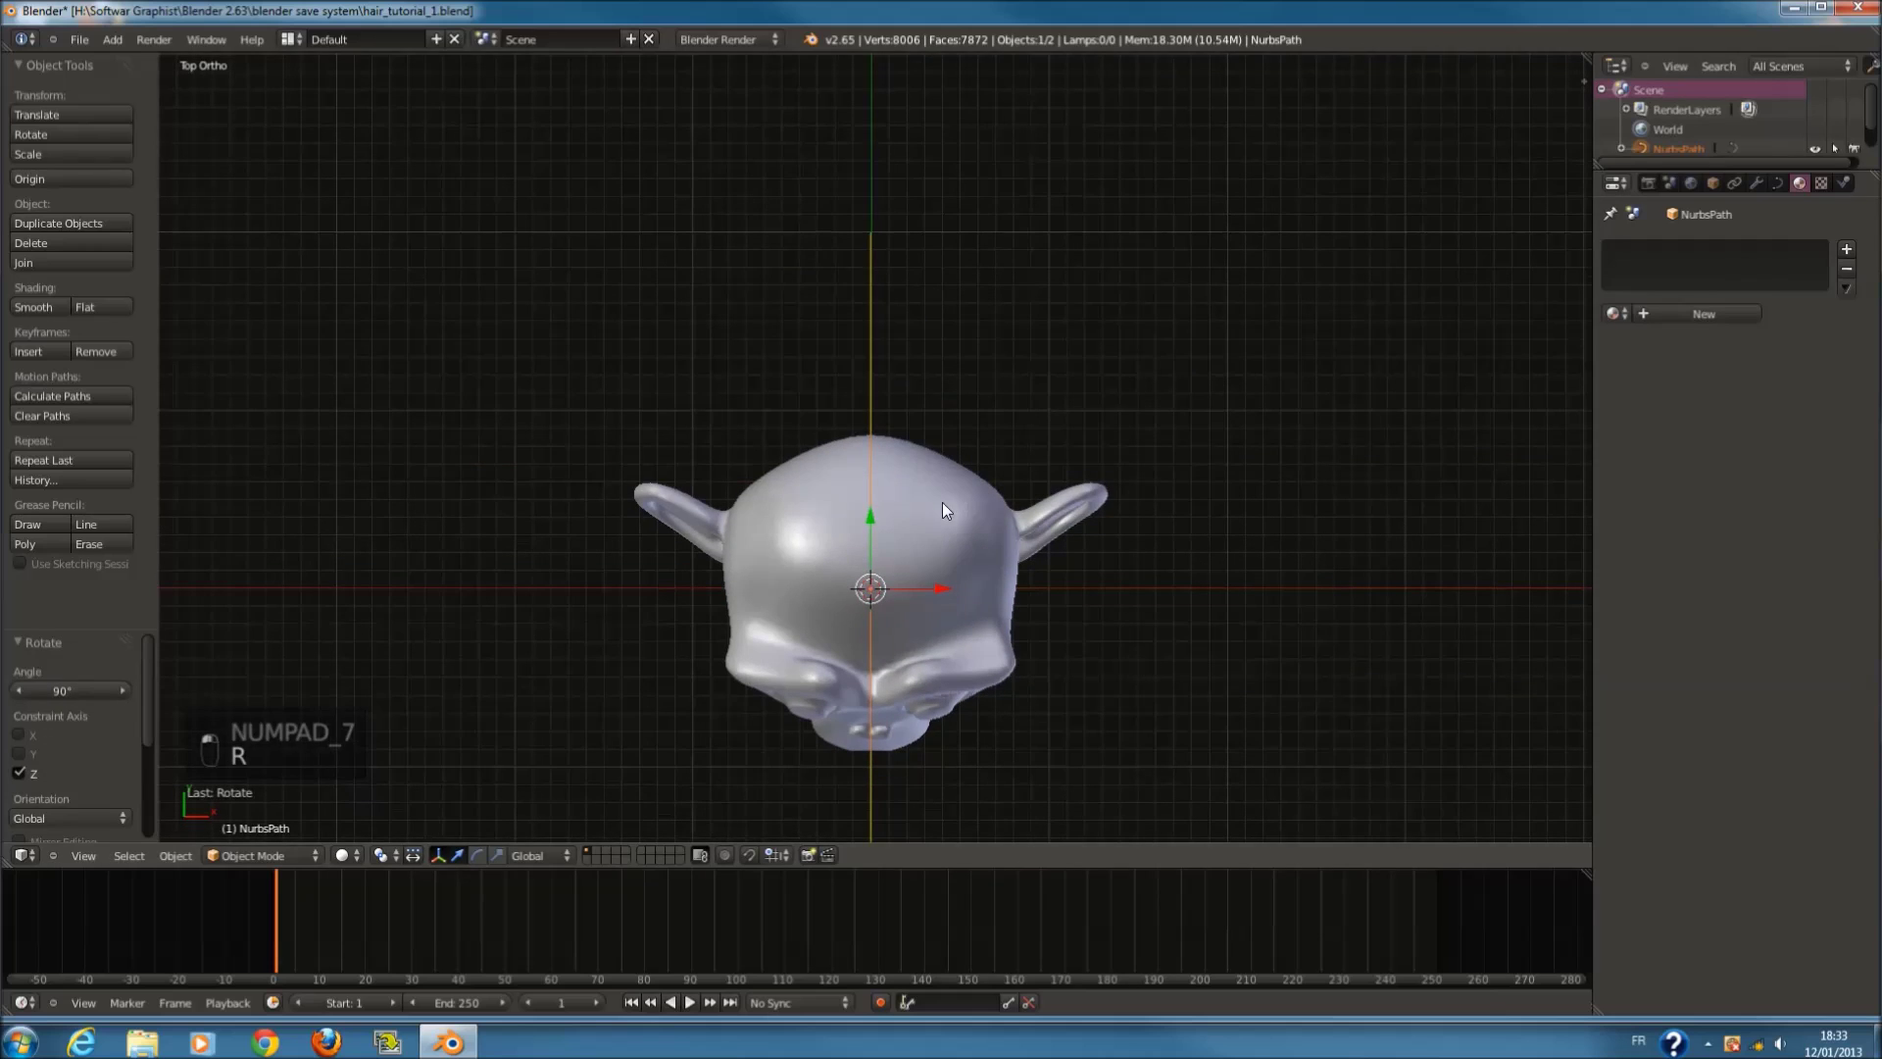
left_click_drag(871, 521, 883, 283)
key("s")
left_click(931, 387)
left_click_drag(930, 353, 985, 367)
left_click_drag(930, 300, 955, 356)
scroll(1045, 390, "up", 2)
middle_click_drag(954, 356, 955, 430, "shift")
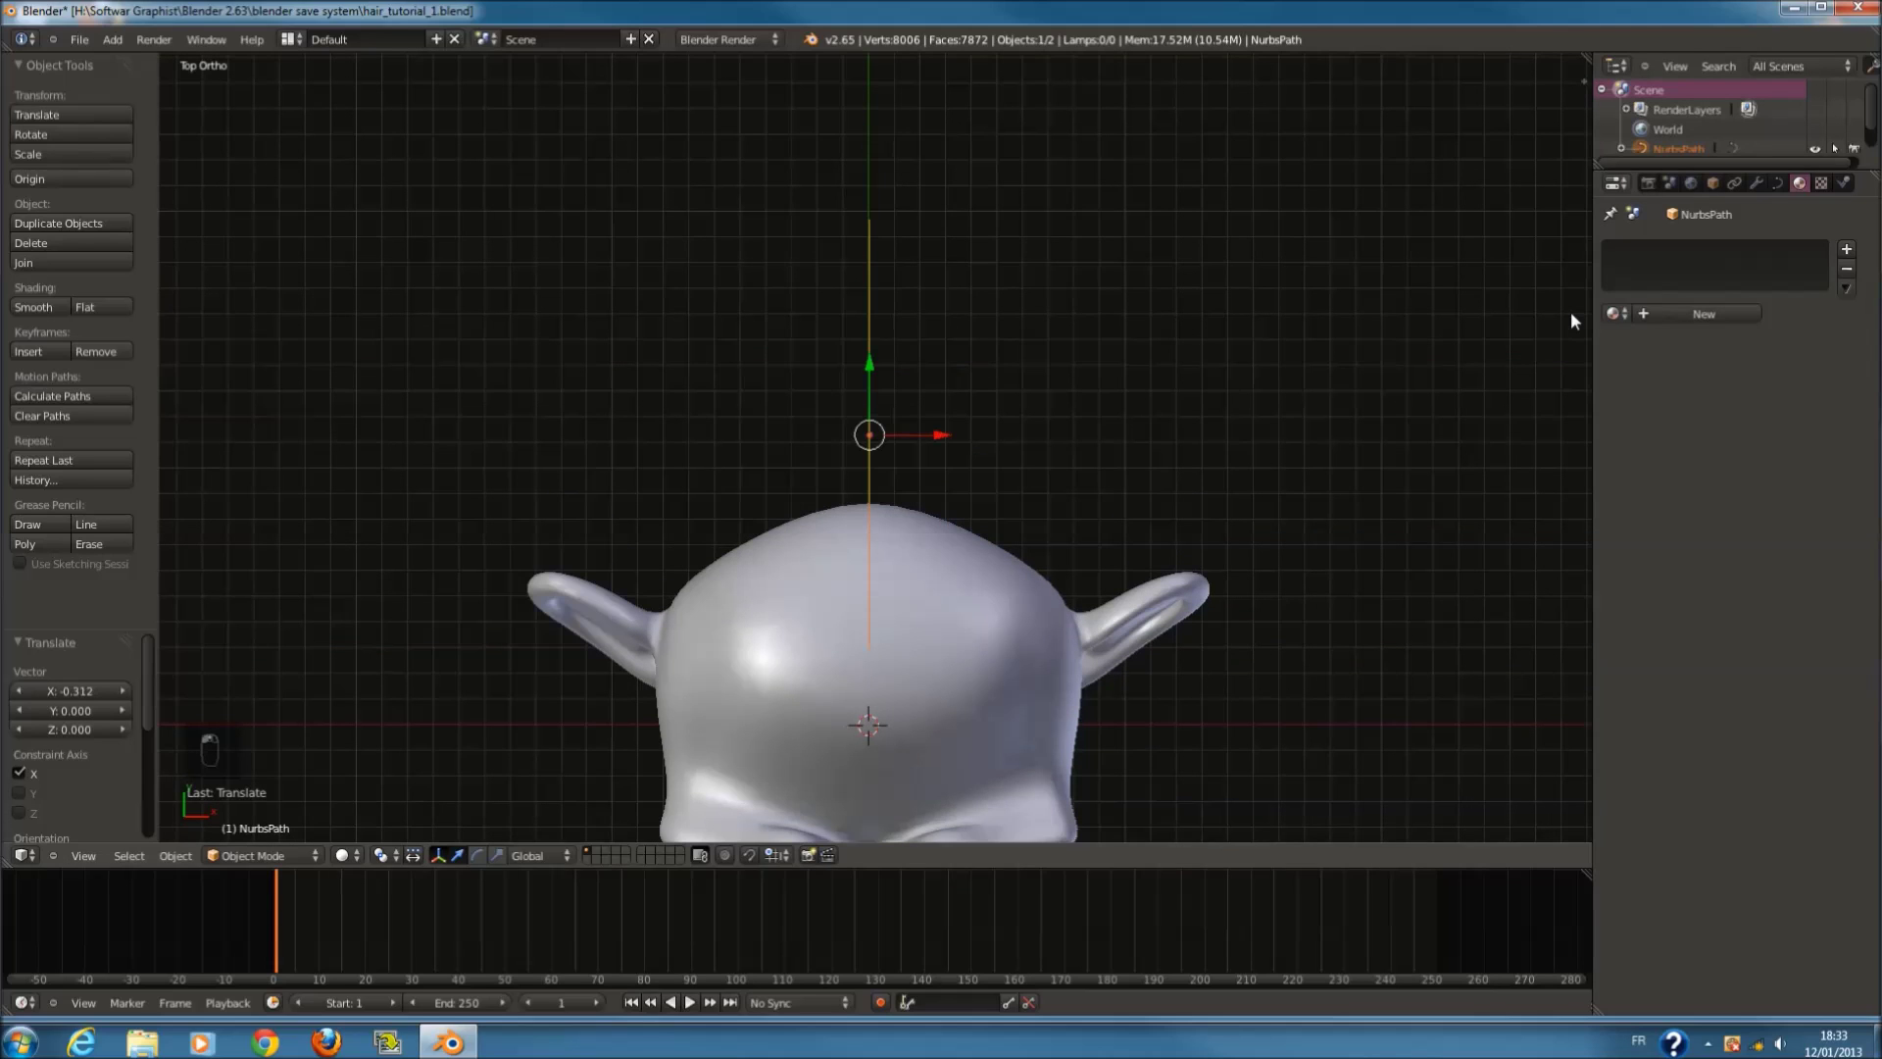
Step: Set the path curve's fill mode to Full
left_click(1780, 183)
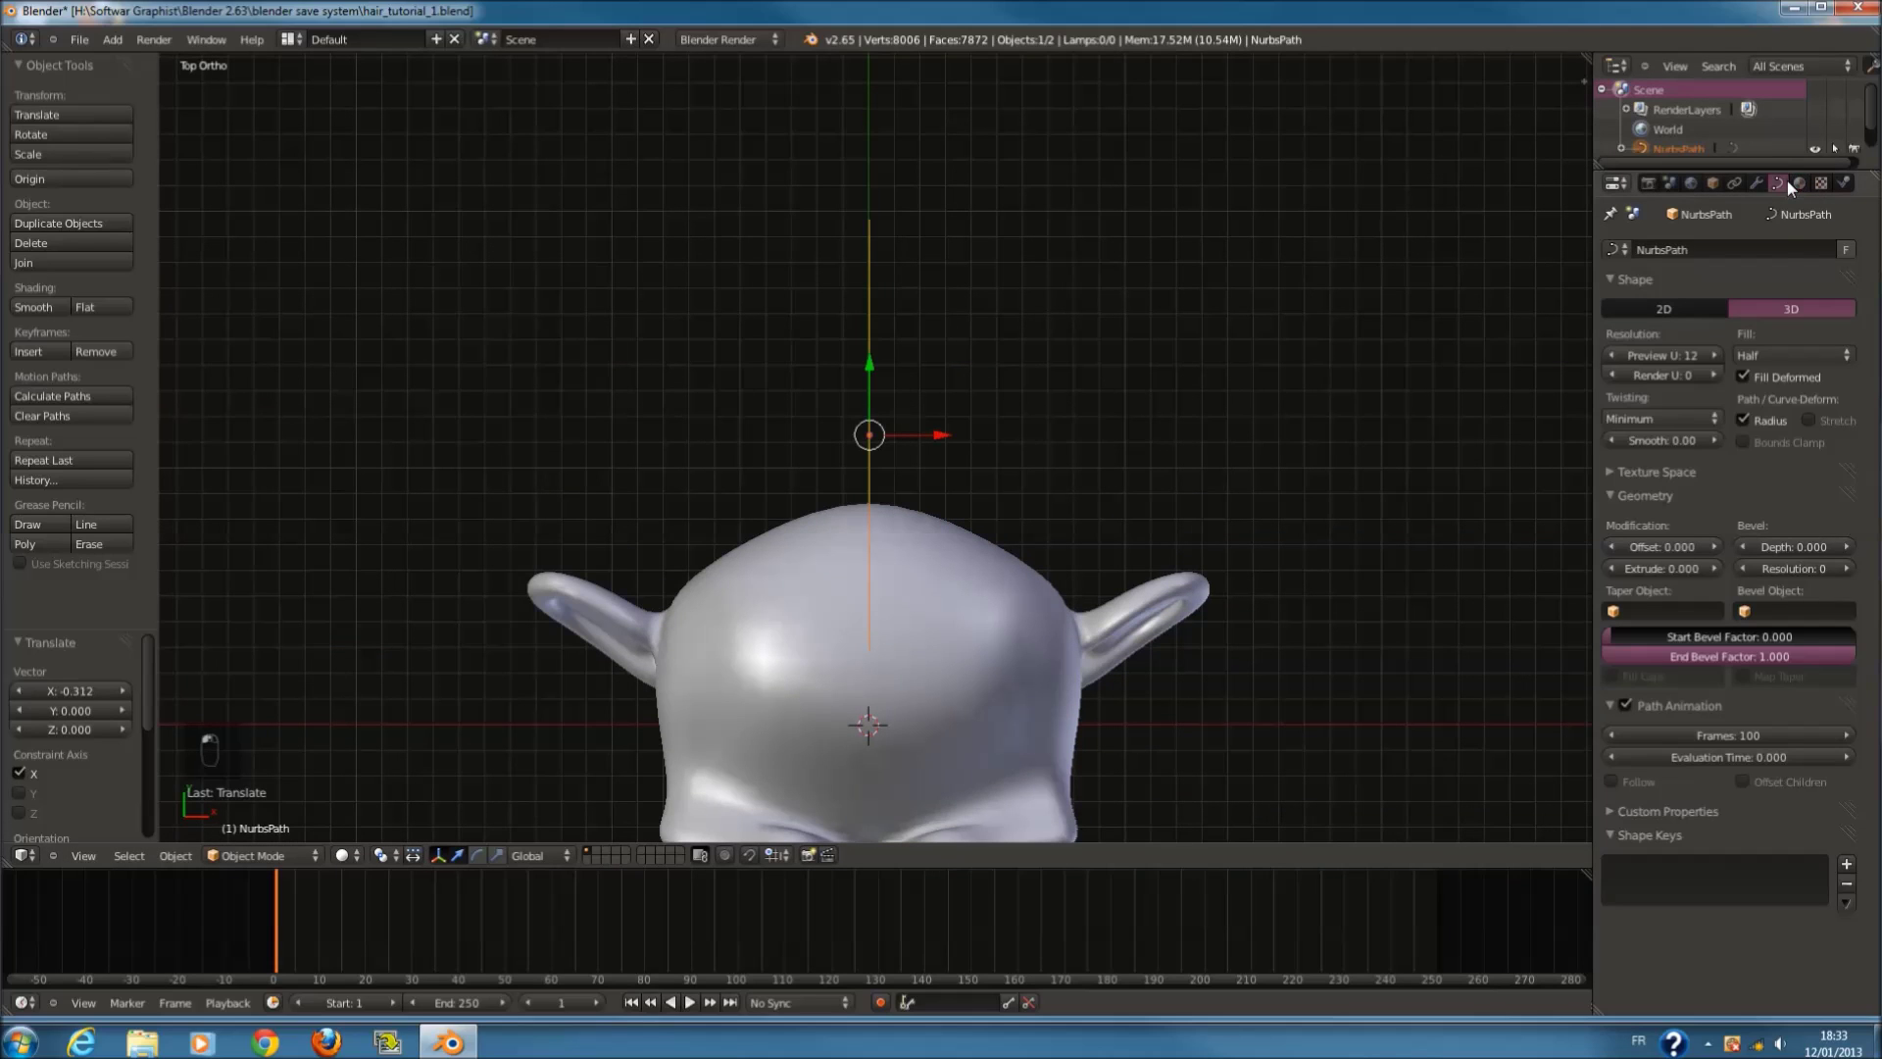
left_click(1781, 356)
left_click(1768, 339)
Step: Thicken the path into a tube with a bevel depth of 0.084
middle_click_drag(1081, 519, 1000, 461)
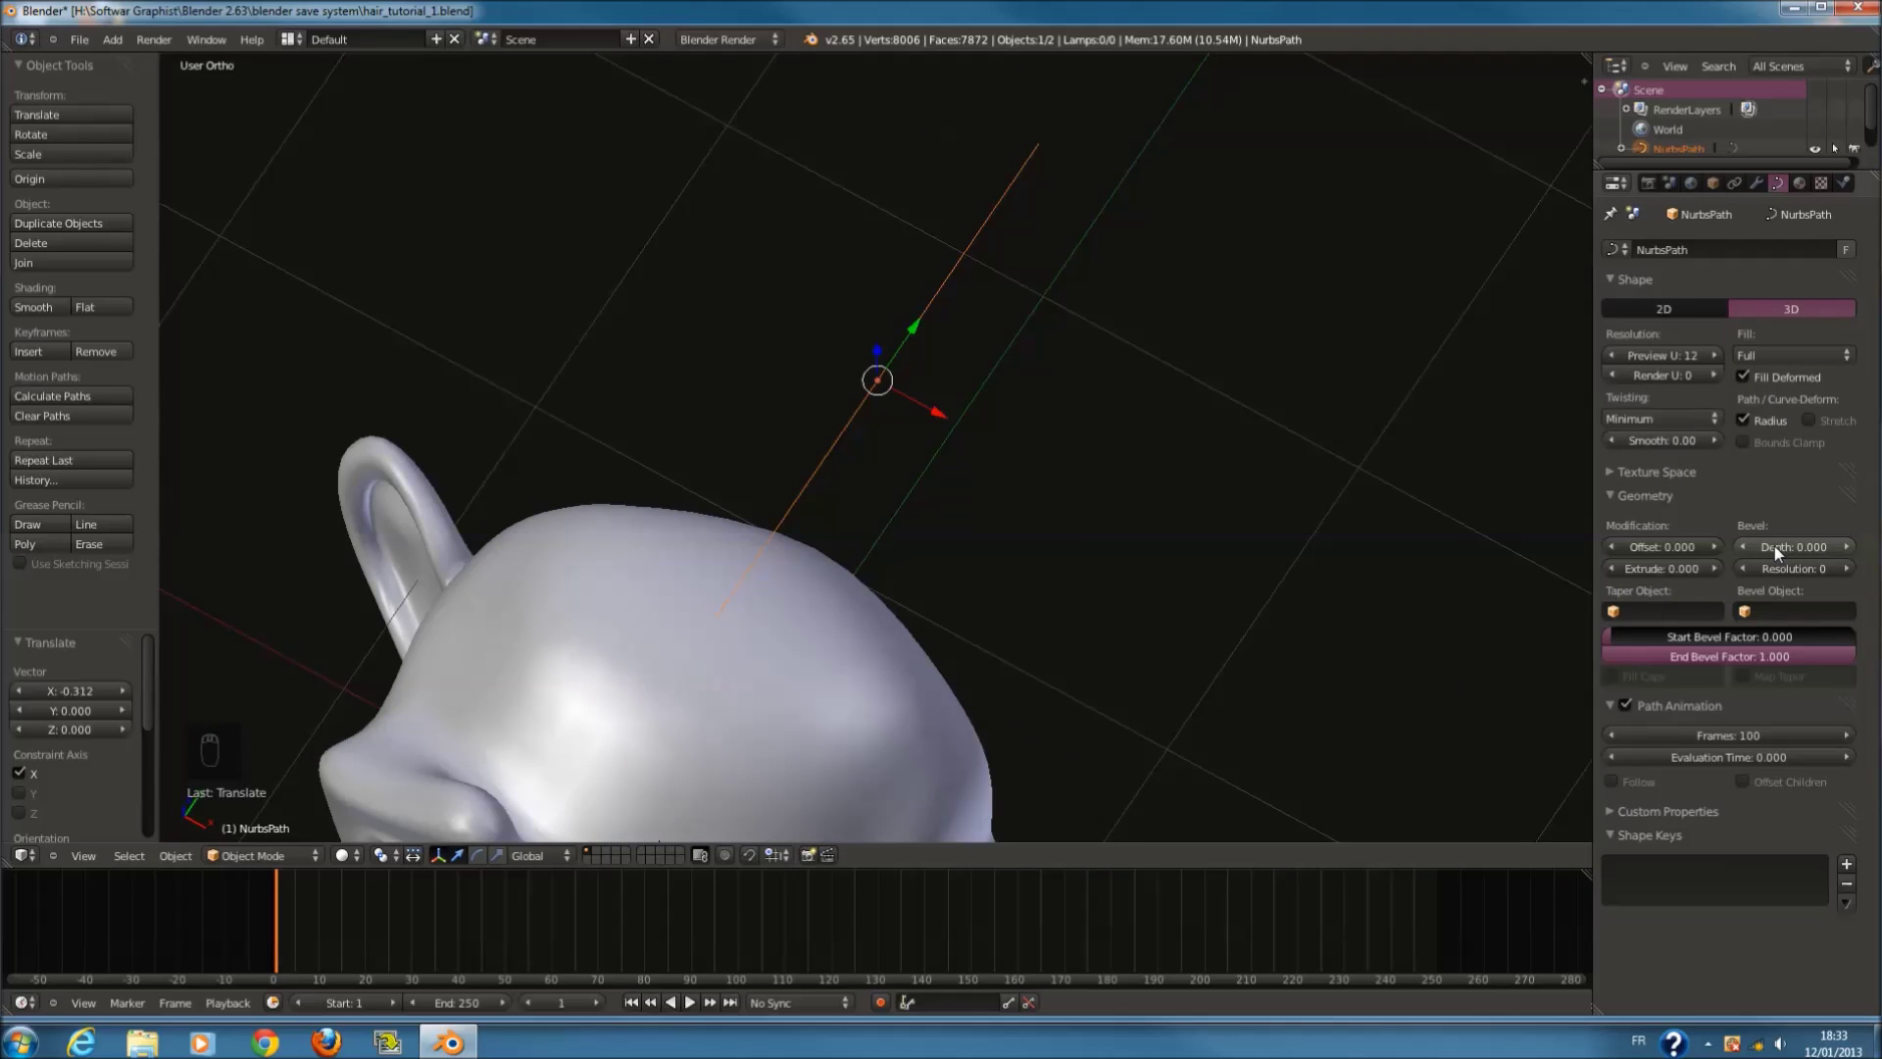
left_click_drag(1775, 545, 1804, 547)
middle_click_drag(1324, 509, 1031, 407)
middle_click_drag(880, 455, 794, 427)
mouse_move(1785, 544)
left_mouse_down()
mouse_move(1813, 550)
mouse_move(1785, 545)
left_mouse_up()
middle_click_drag(812, 320, 838, 435)
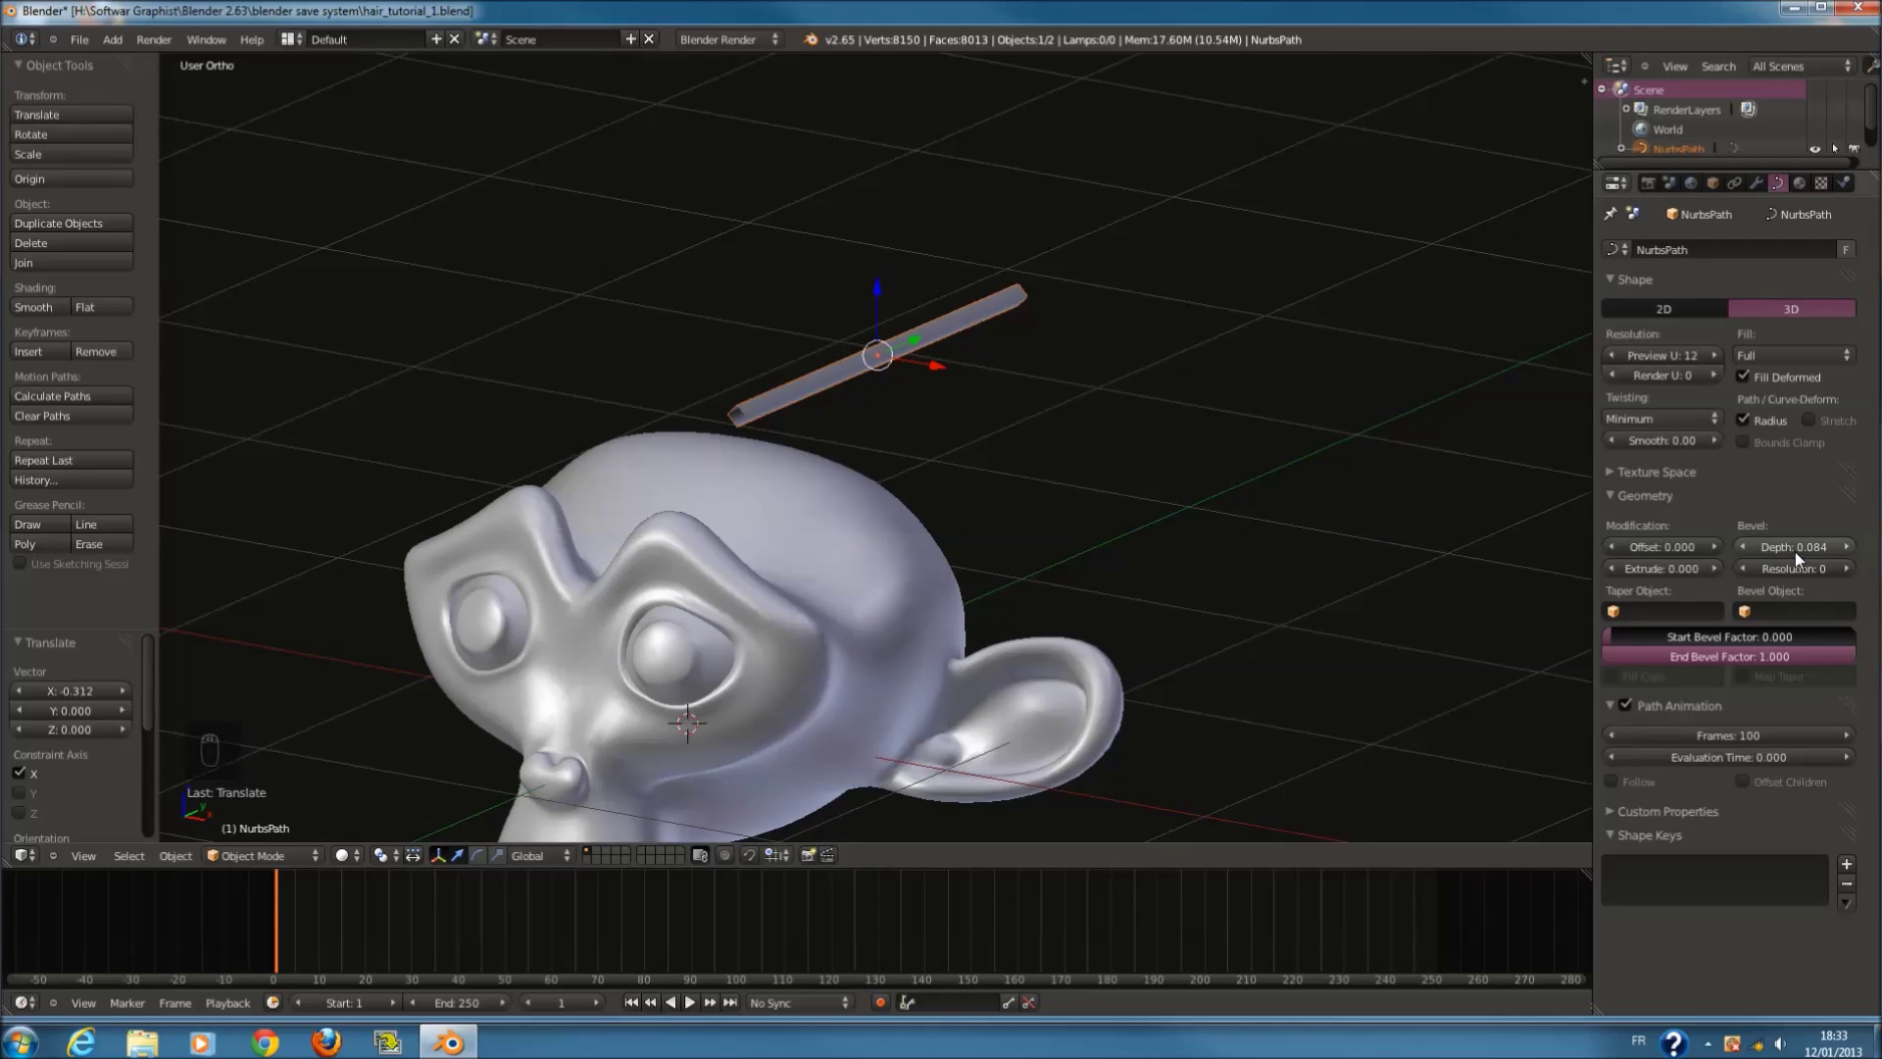
Step: Round the tube by setting its bevel resolution to 3
left_click(1847, 570)
left_click(1847, 569)
left_click(1847, 569)
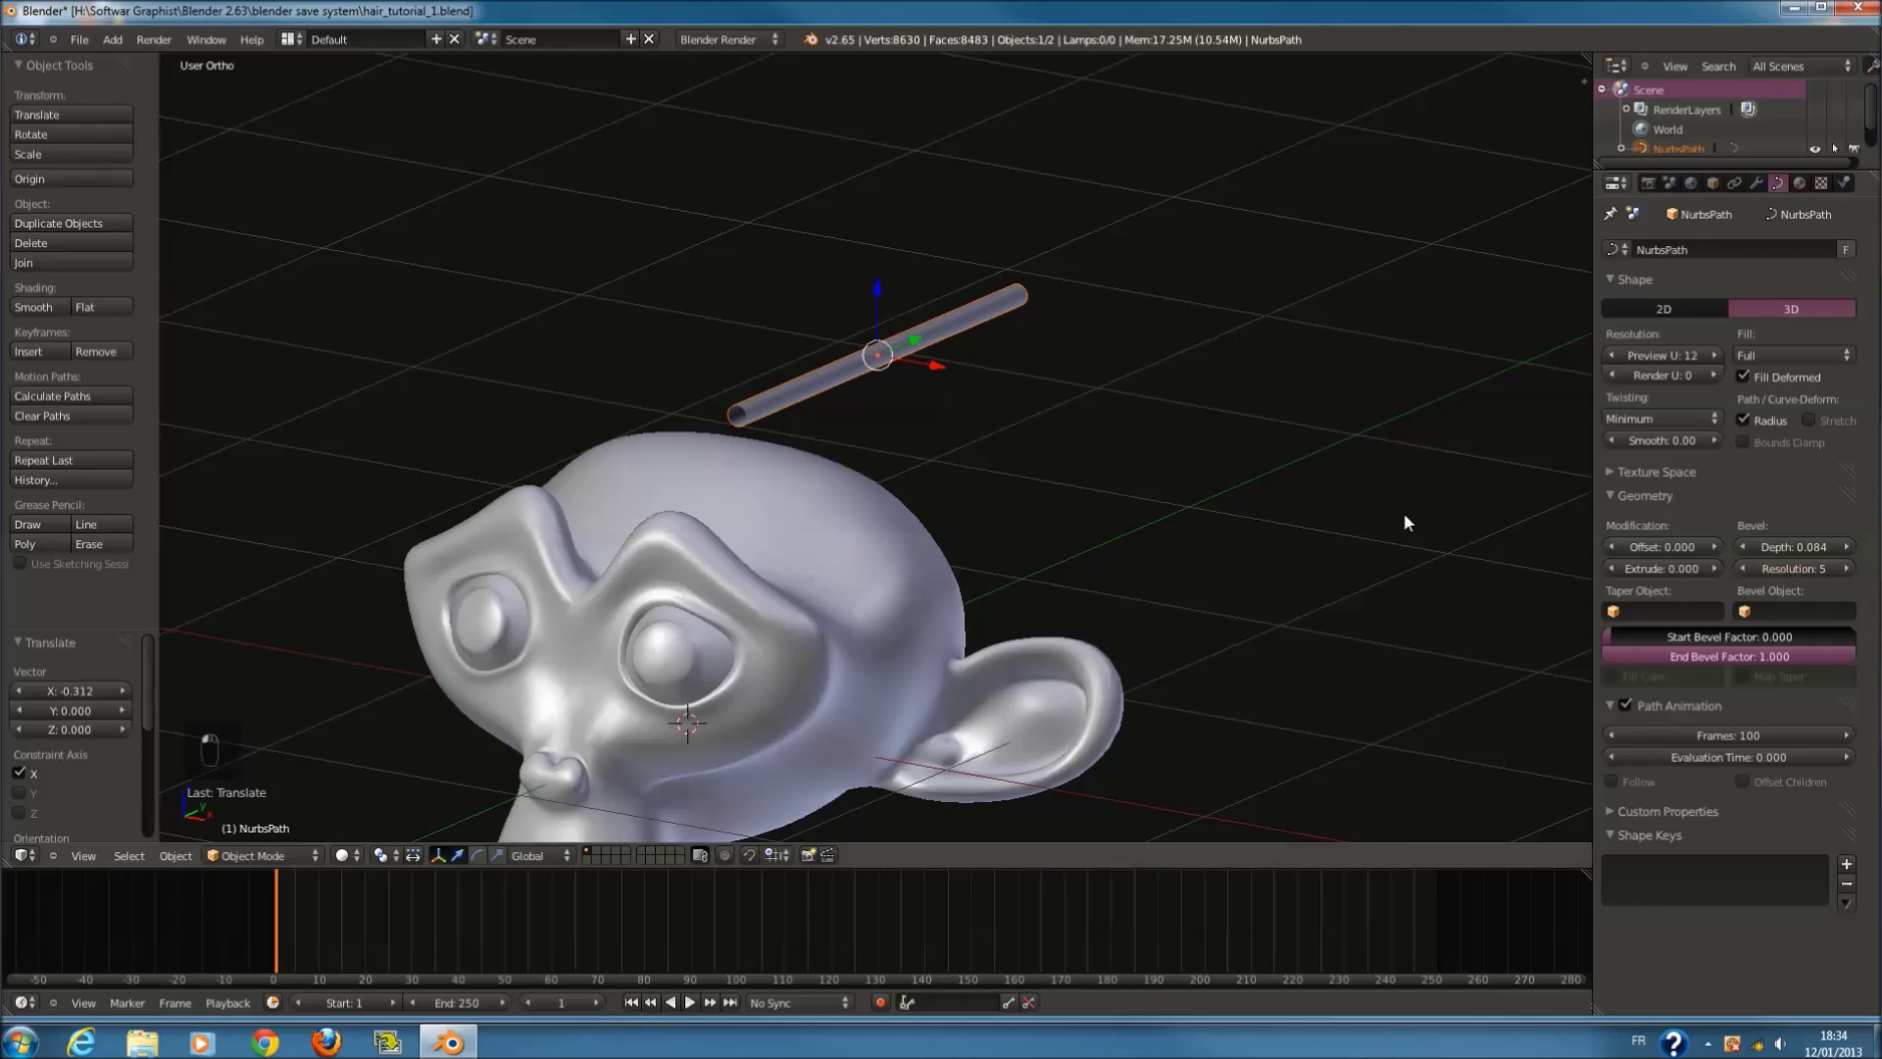
scroll(1268, 503, "up", 4)
left_click(1746, 568)
Step: Switch to layer 2 and back to layer 1, and display the tube close up in wireframe
scroll(1004, 562, "up", 3, "shift")
key("2")
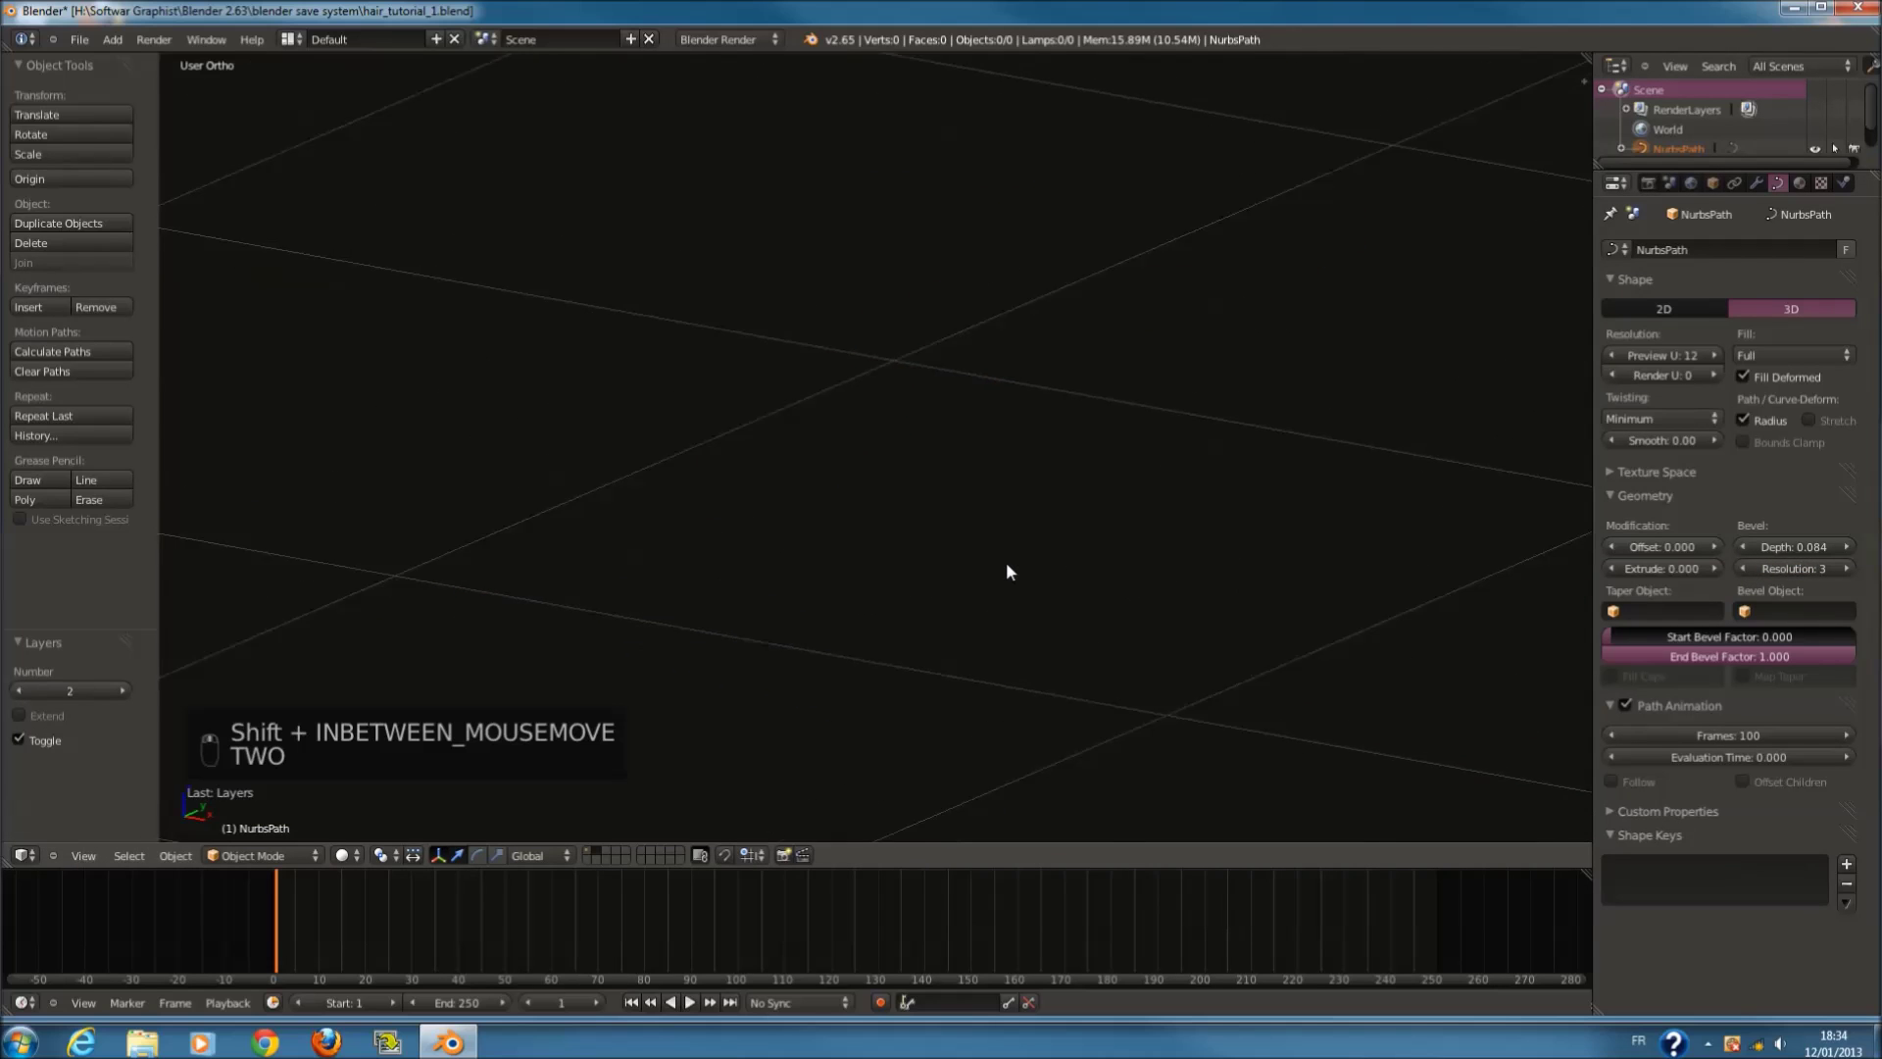
key("1")
scroll(1021, 603, "up", 3)
key("z")
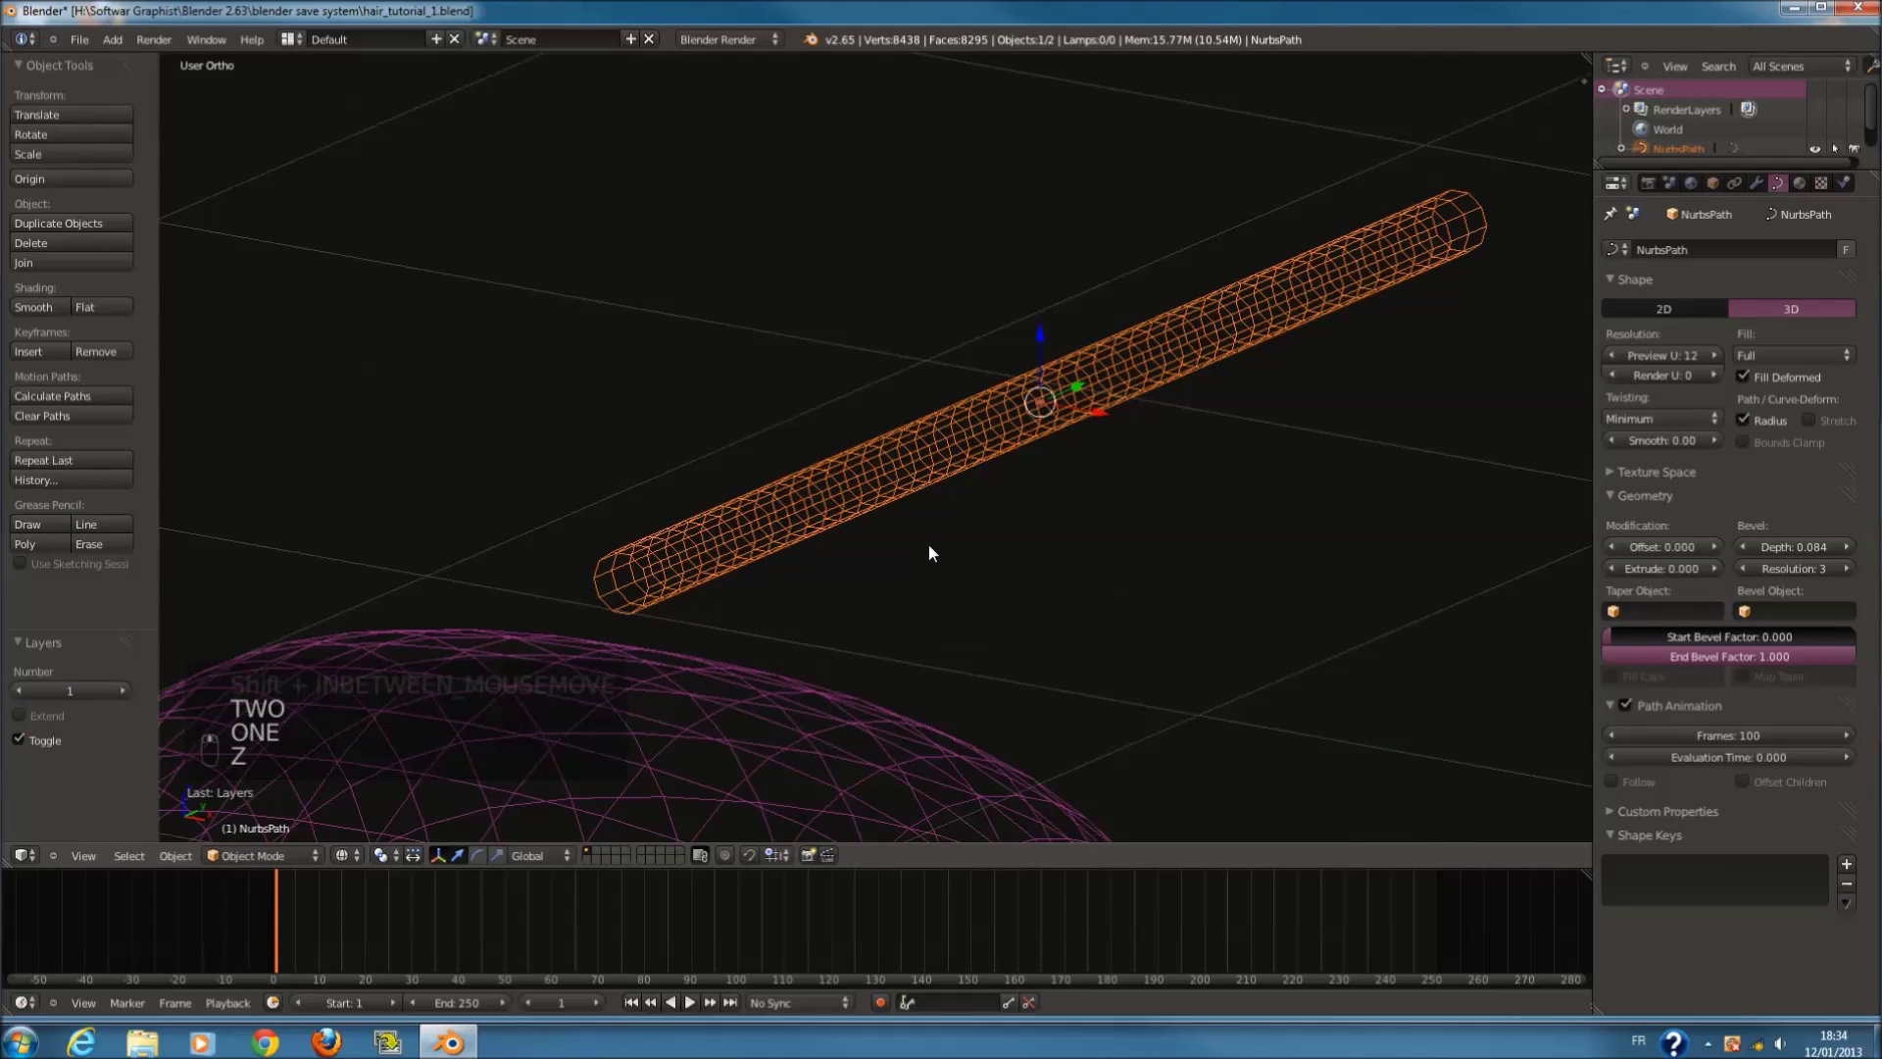
Step: In the right side wireframe view, pull the path curve's rear control points down behind the monkey head
key("z")
key("Tab")
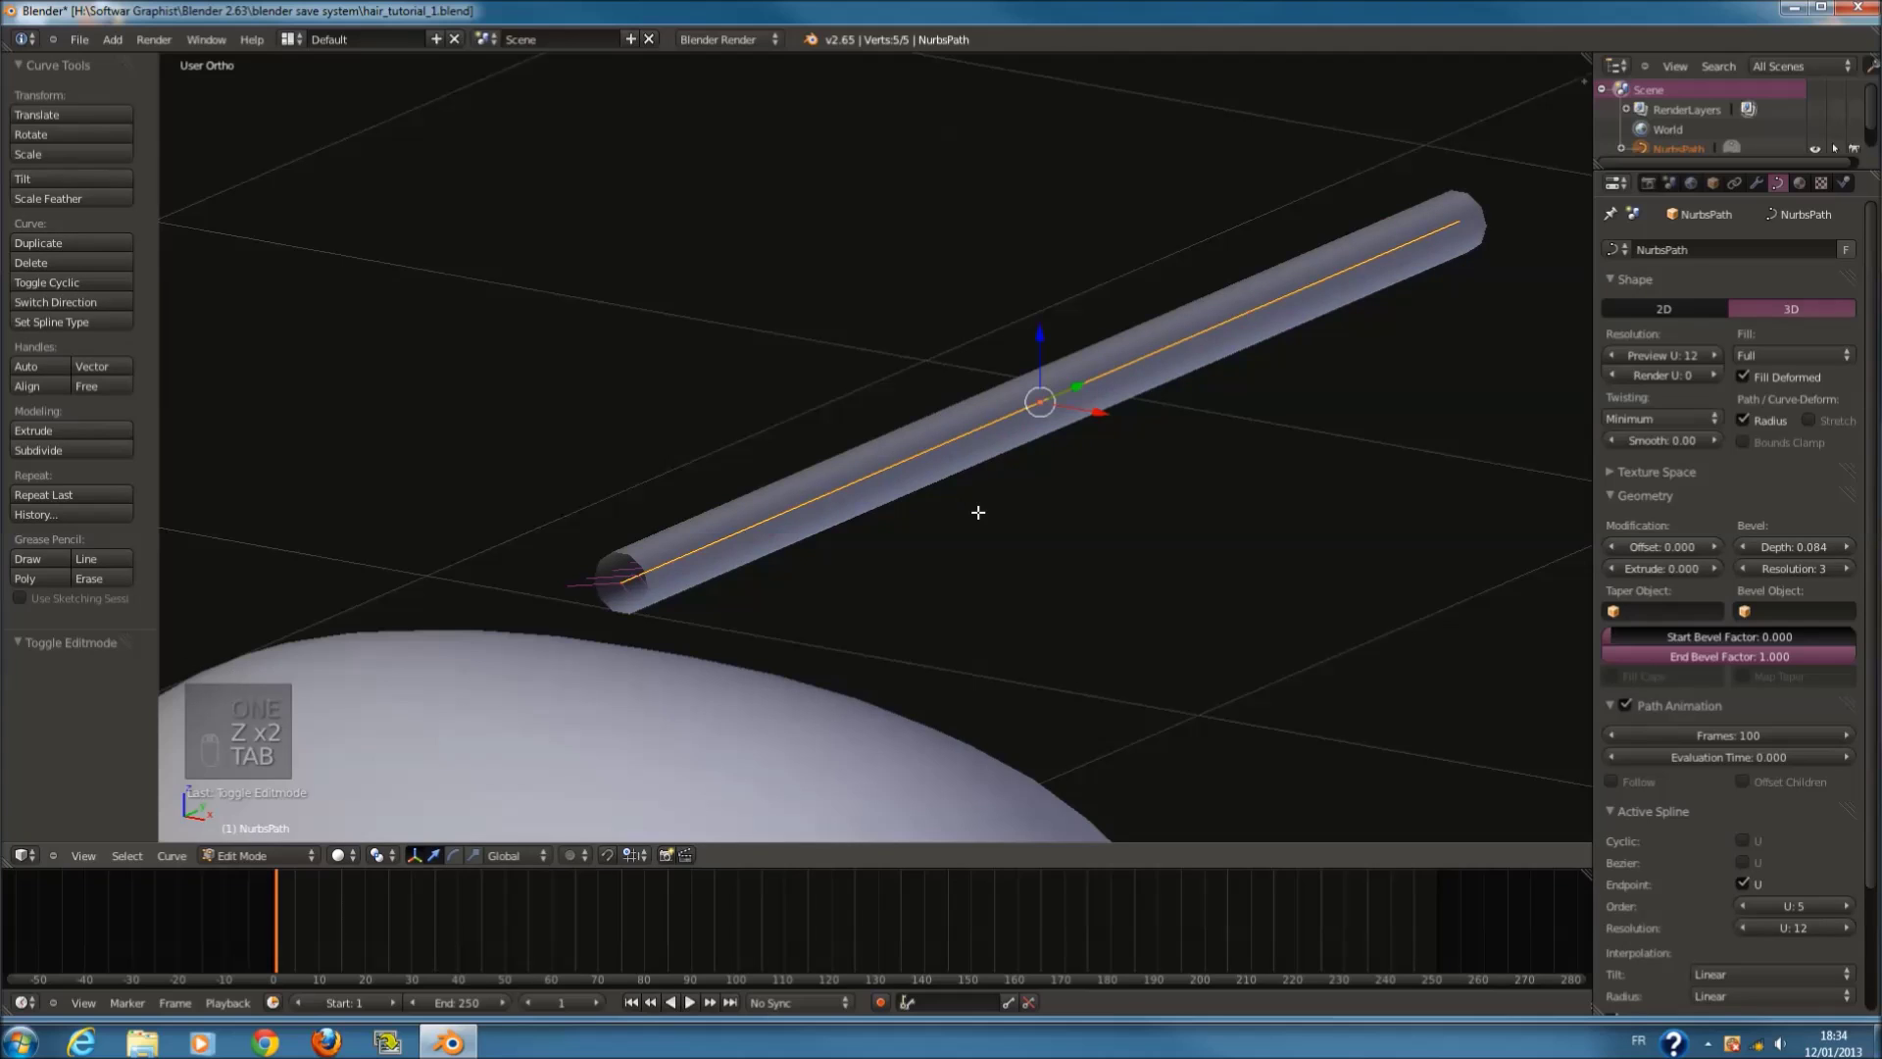
key("KP_3")
key("z")
key("Tab")
key("Tab")
left_click_drag(1089, 425, 1015, 416)
left_click_drag(1350, 425, 1372, 797)
key("g")
left_click(1074, 682)
Step: Reposition the remaining control points so the tube arcs from the top of the head down its back
key("g")
left_click(782, 408)
key("g")
left_click(780, 418)
key("g")
left_click(572, 413)
scroll(1013, 628, "down", 2)
key("g")
left_click(967, 656)
key("g")
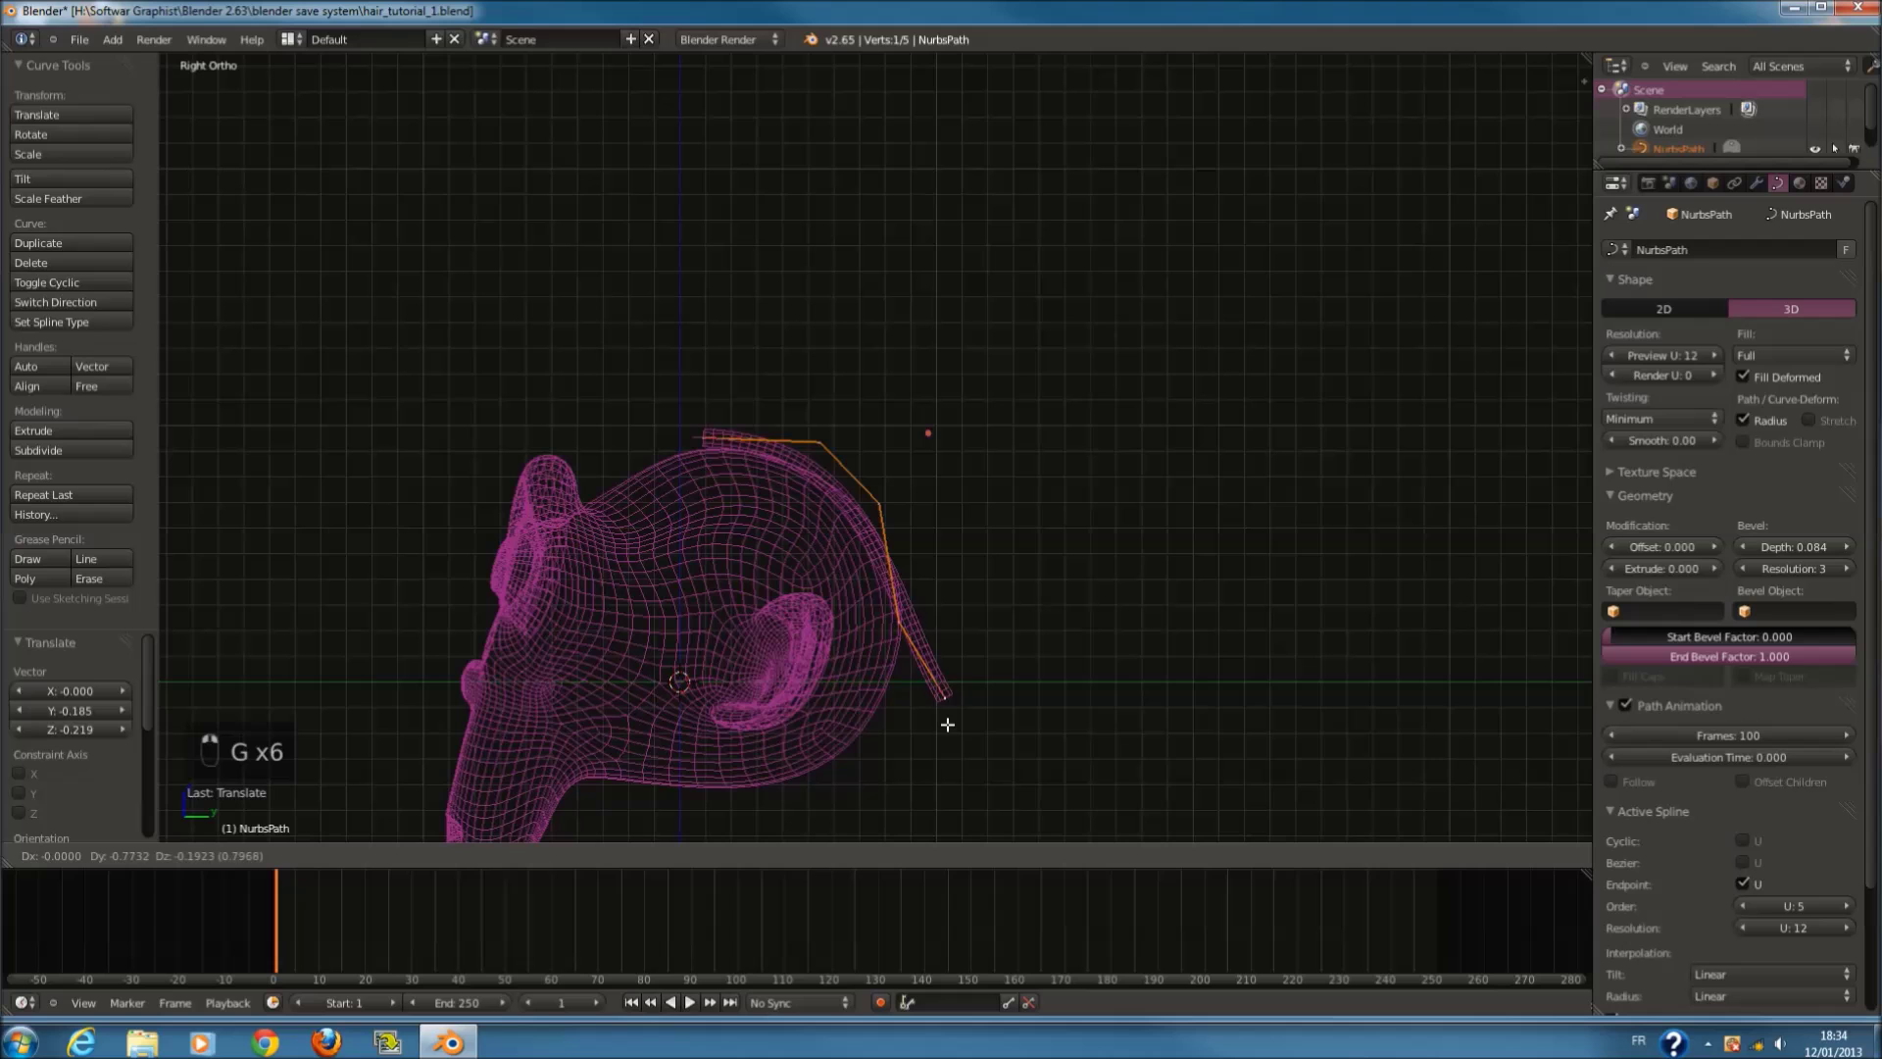
left_click(954, 720)
Step: Move the control point just above the tube's lower end outward to smooth the curve behind the head
key("z")
middle_click_drag(954, 721, 839, 619)
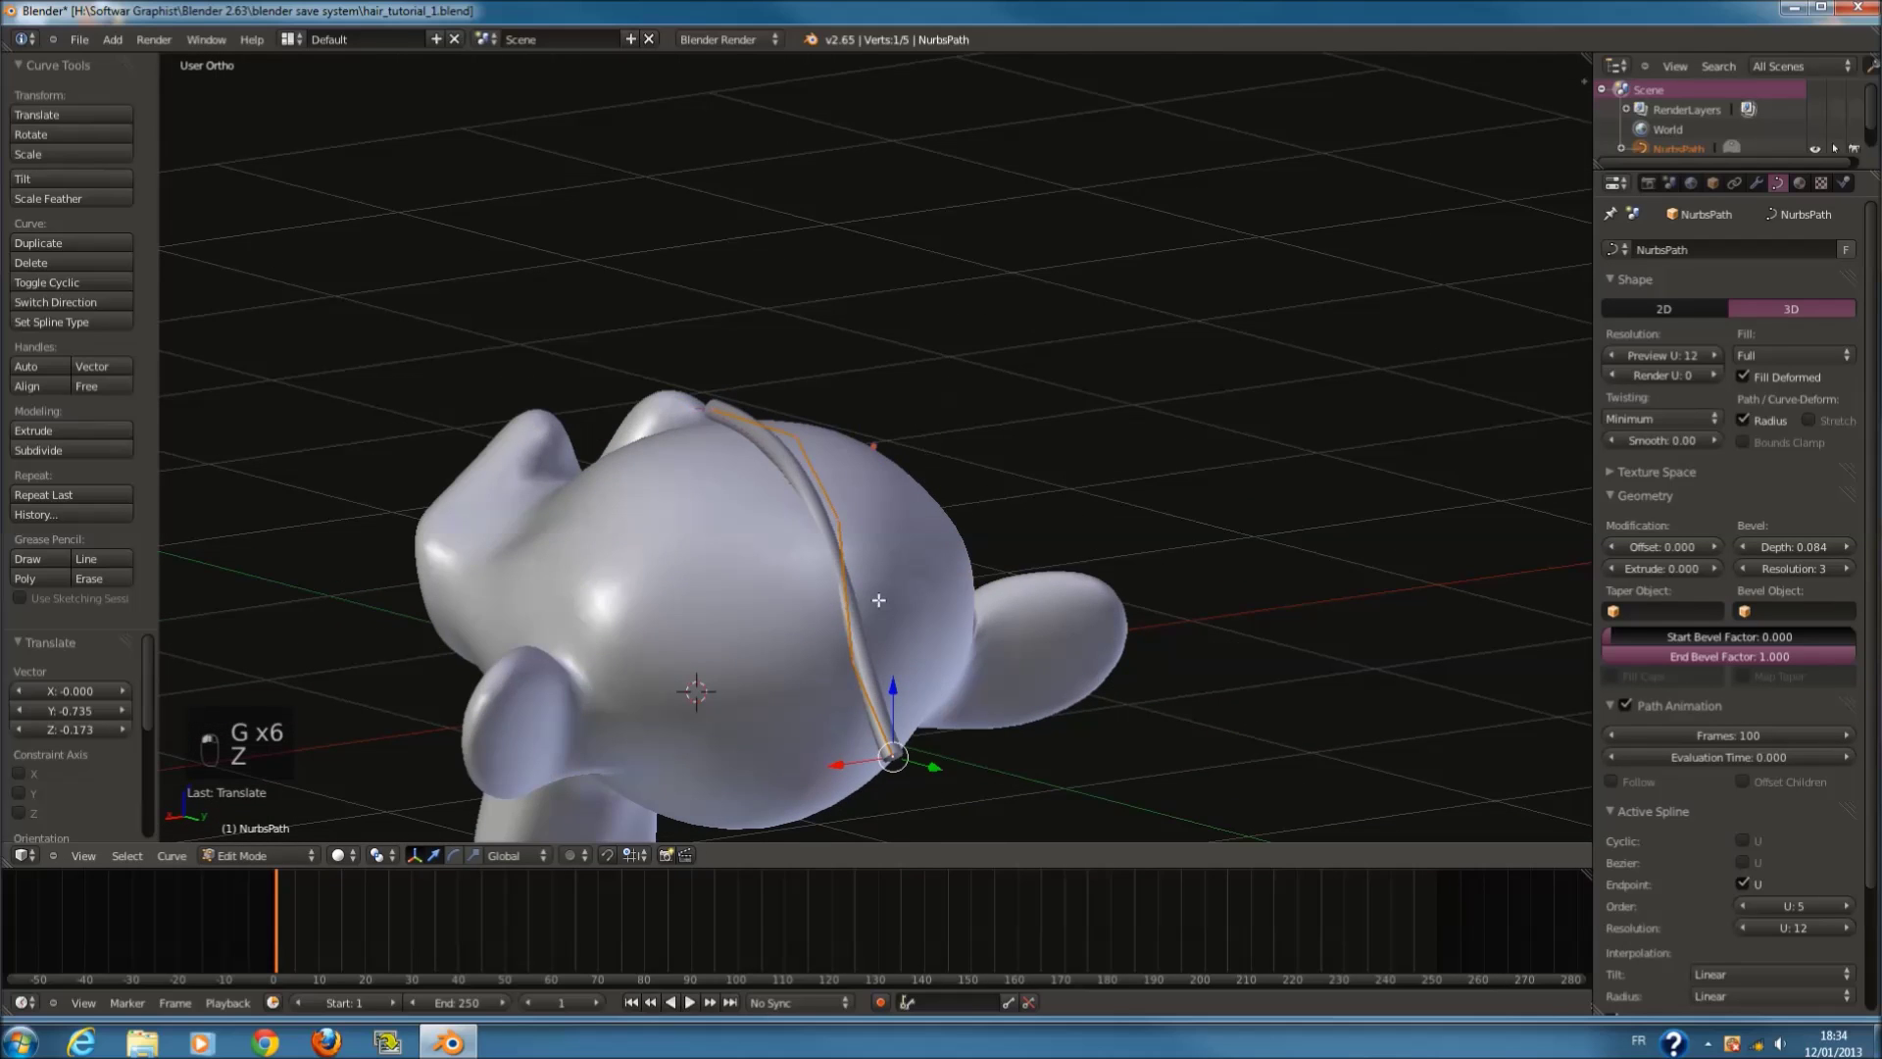
key("KP_1")
key("z")
key("KP_3")
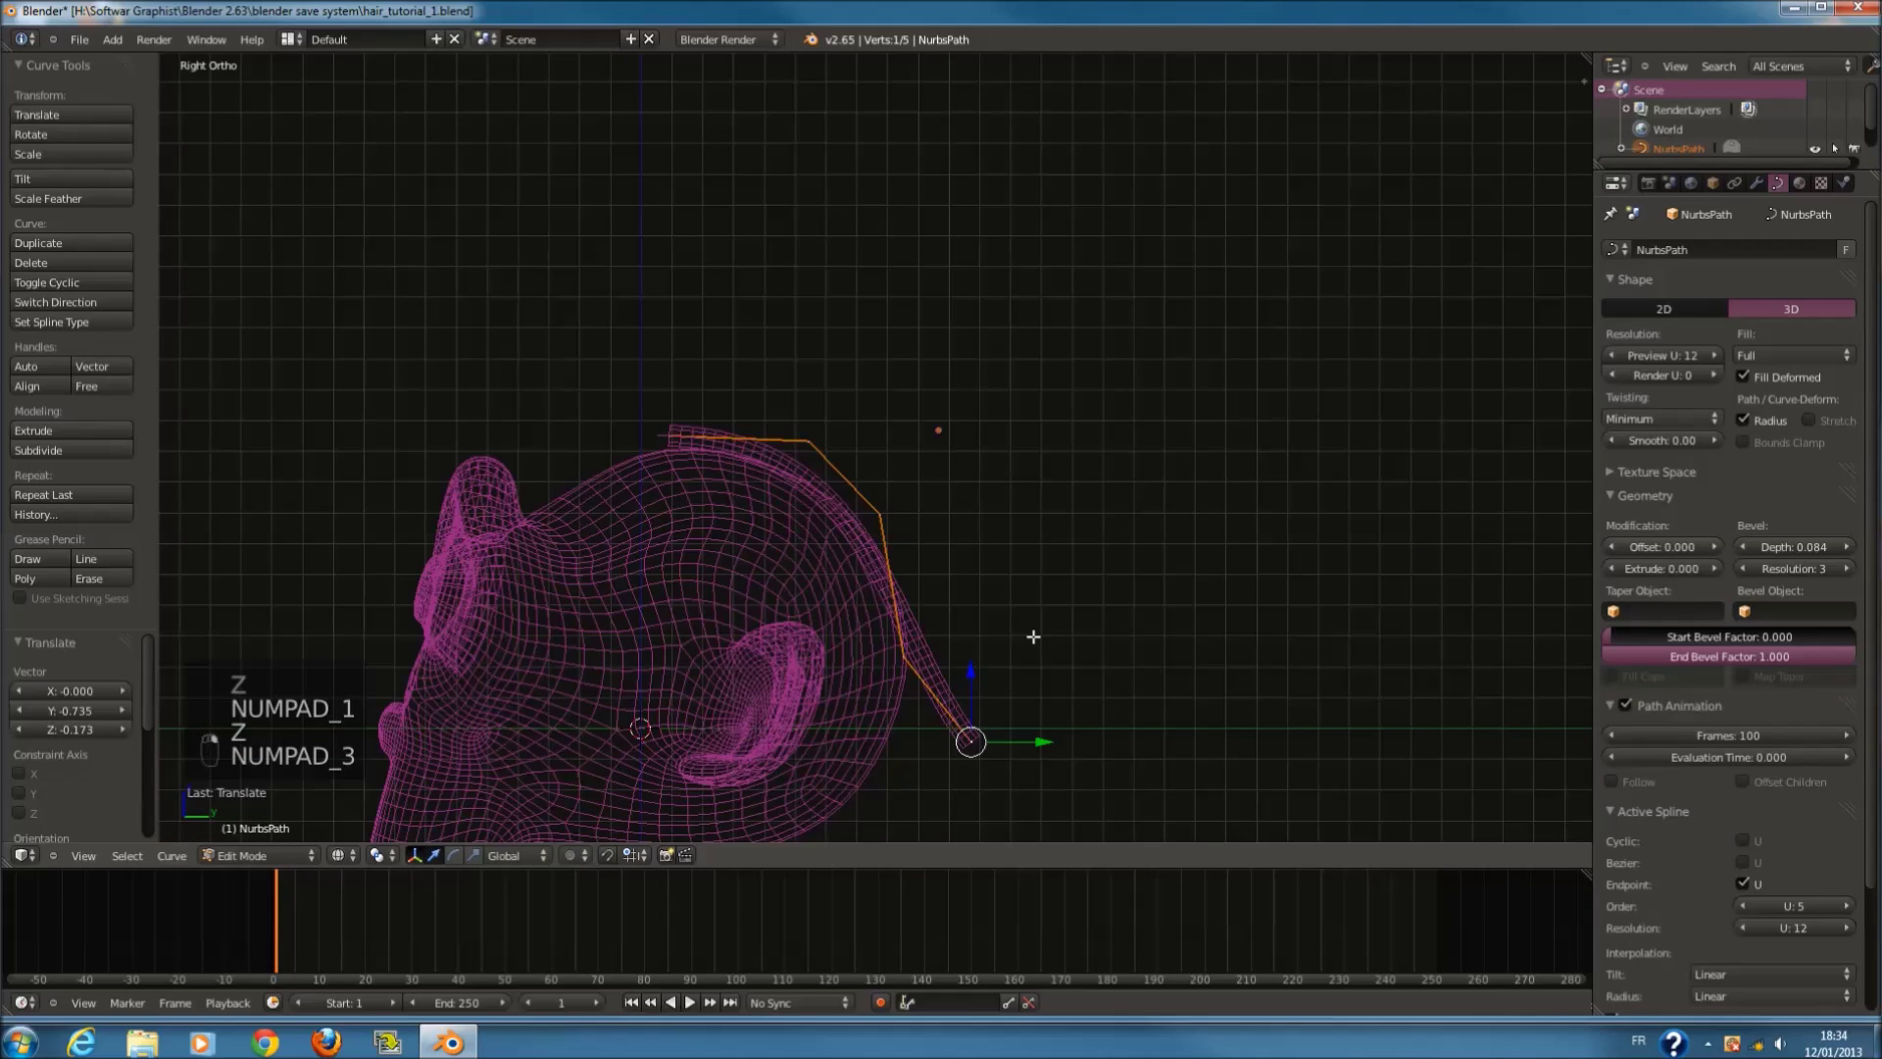
key("g")
left_click(962, 610)
key("Tab")
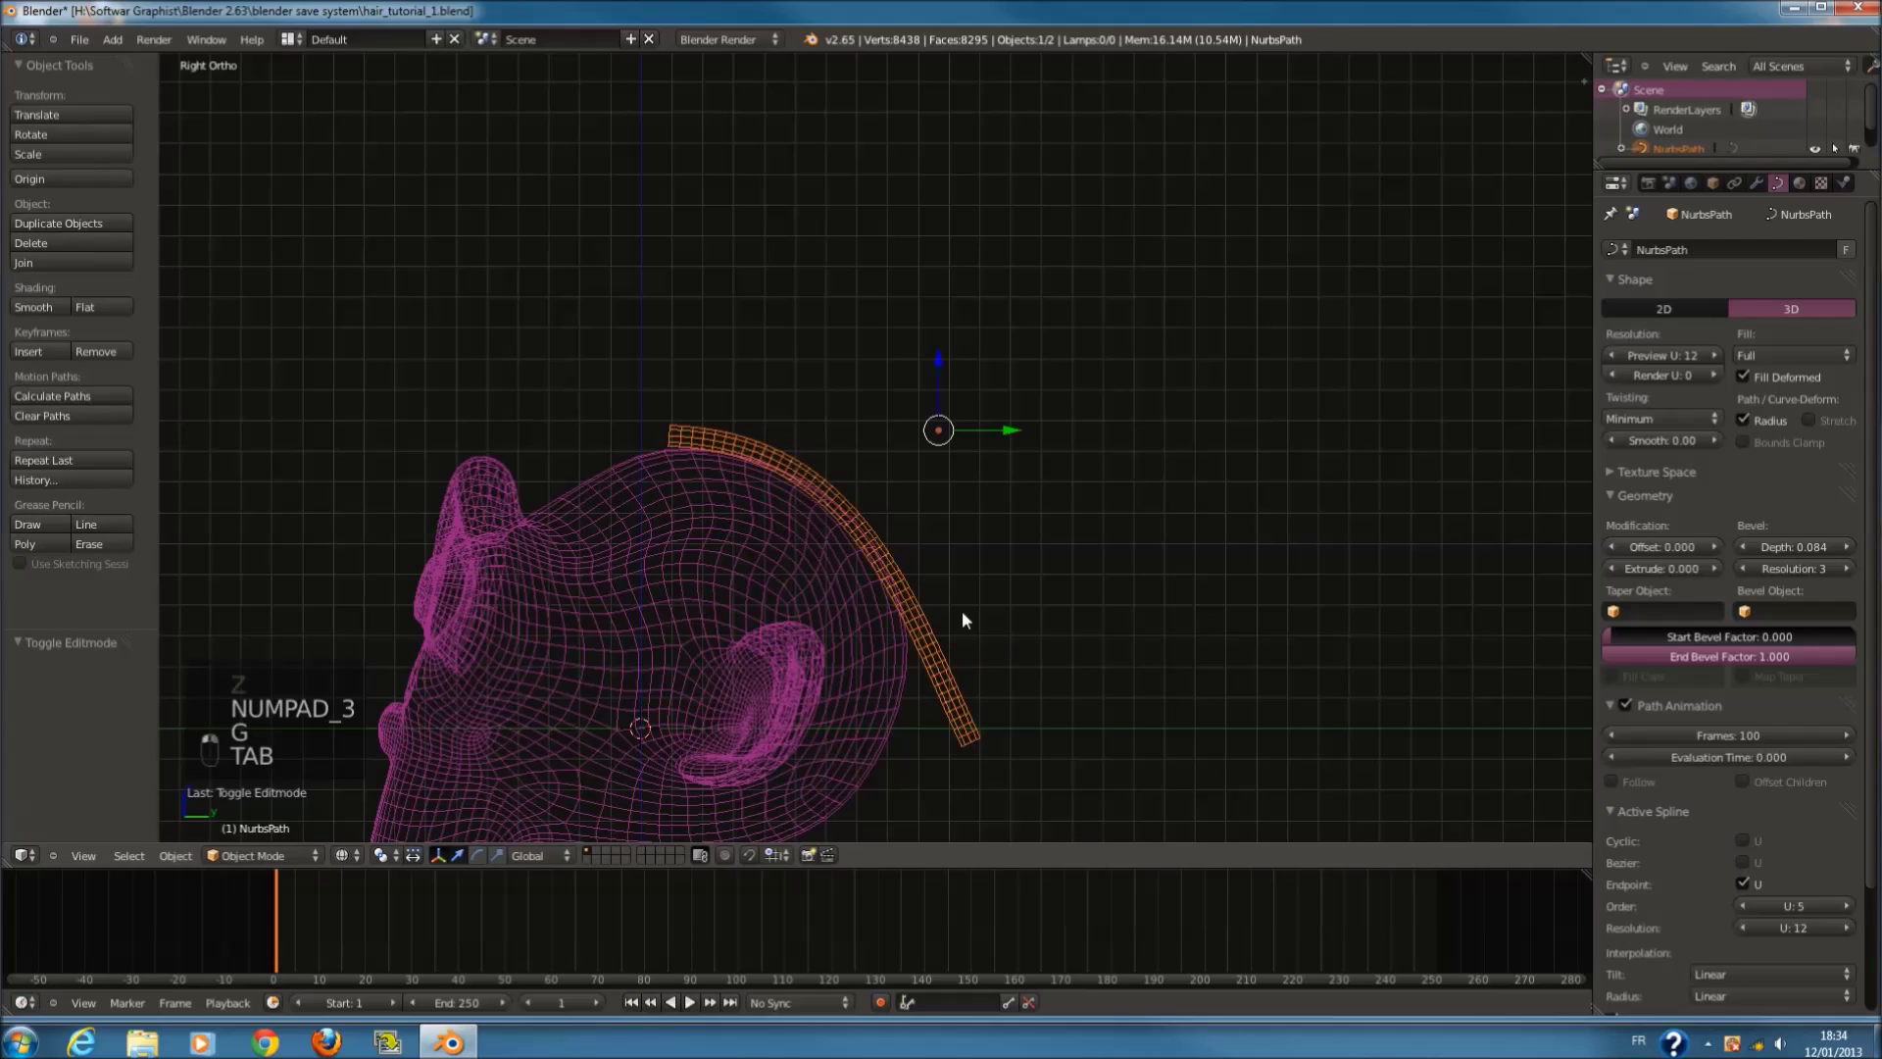
Step: Lower the curve's front end point about 0.046 onto the top of the head
key("z")
key("alt+c")
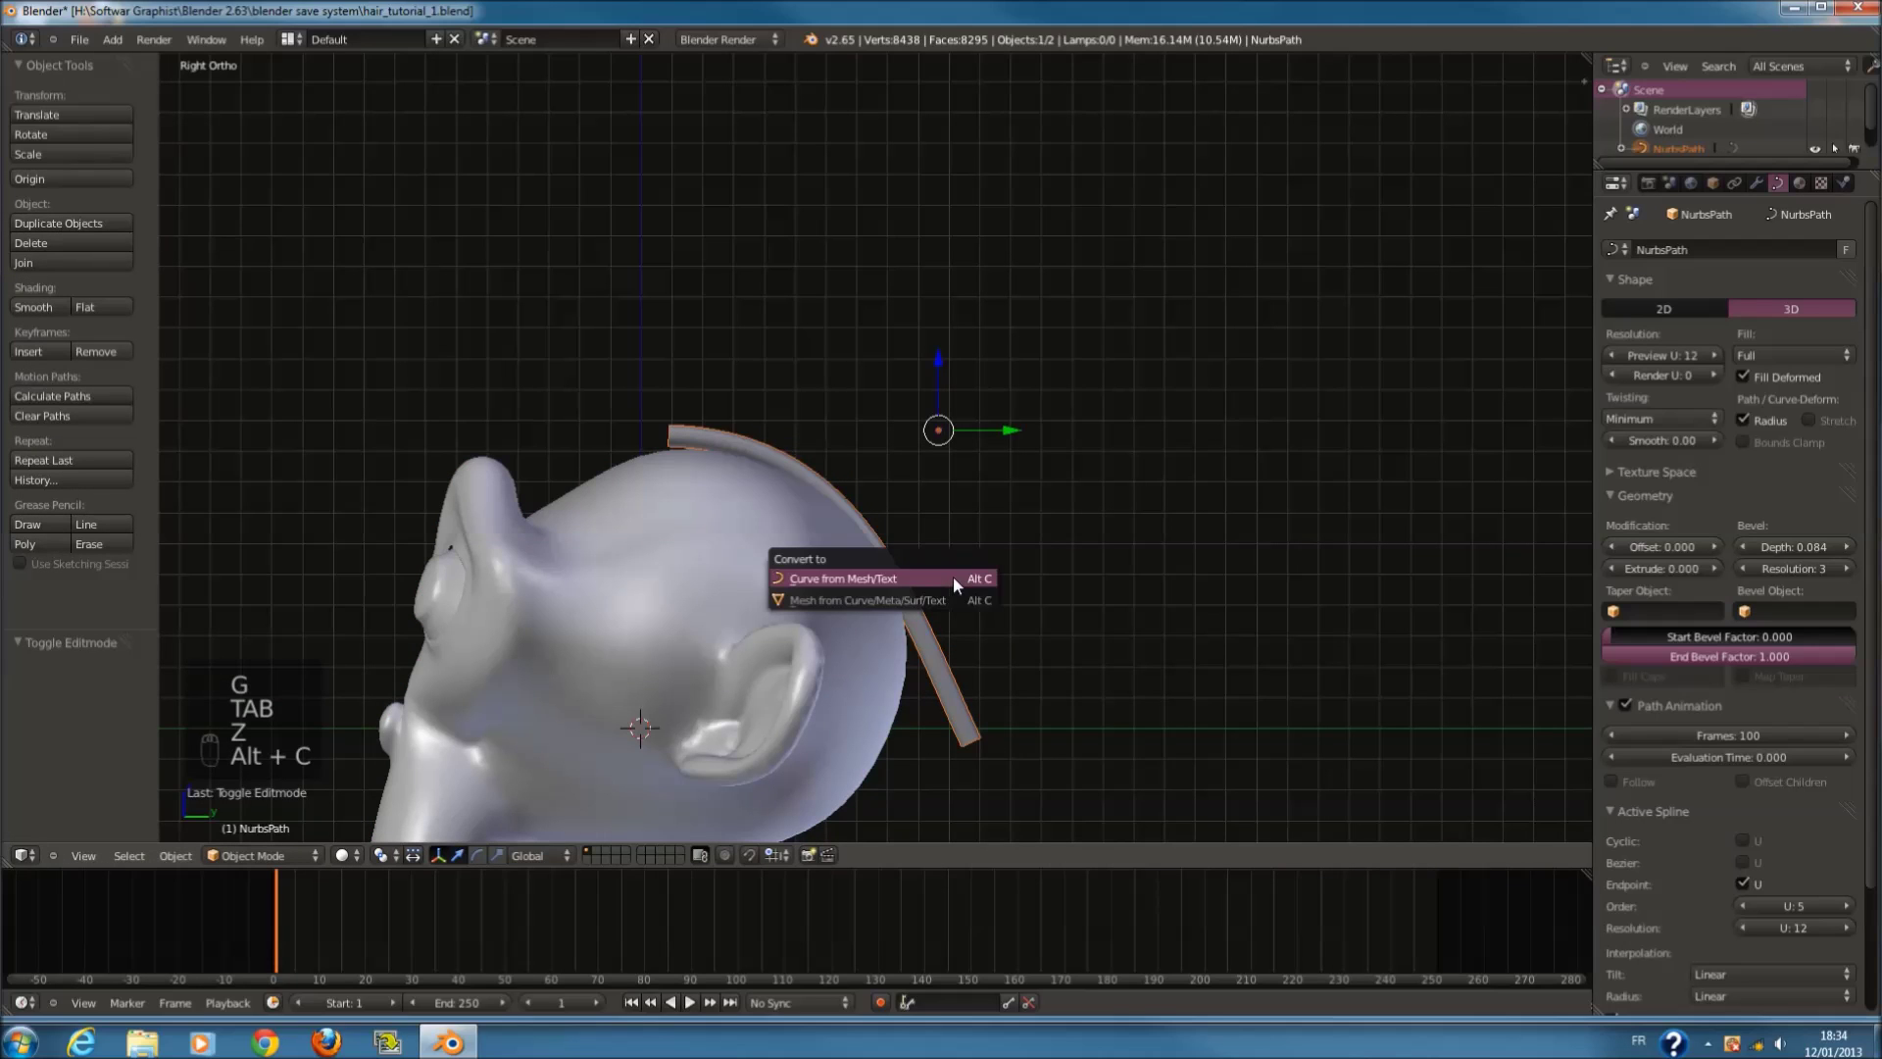
key("Tab")
scroll(592, 399, "up", 3)
right_click(521, 428)
key("z")
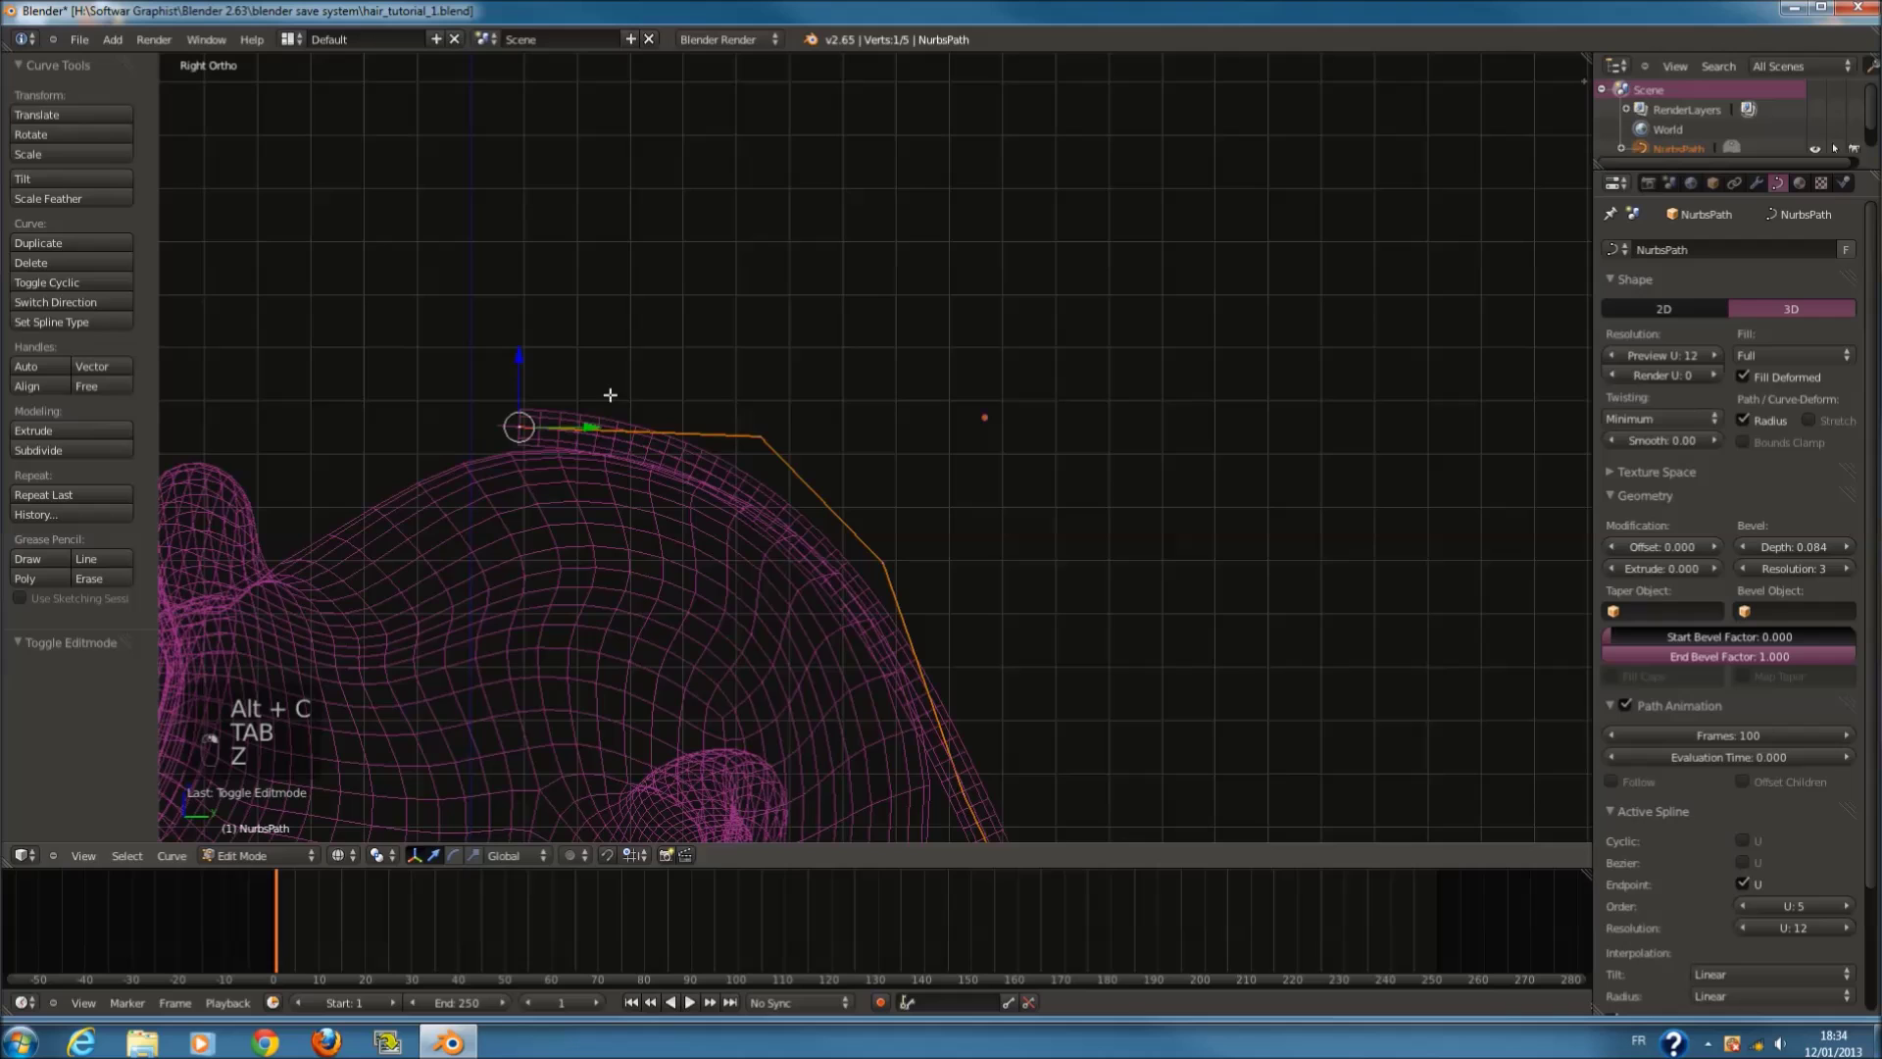
key("g")
left_click(610, 425)
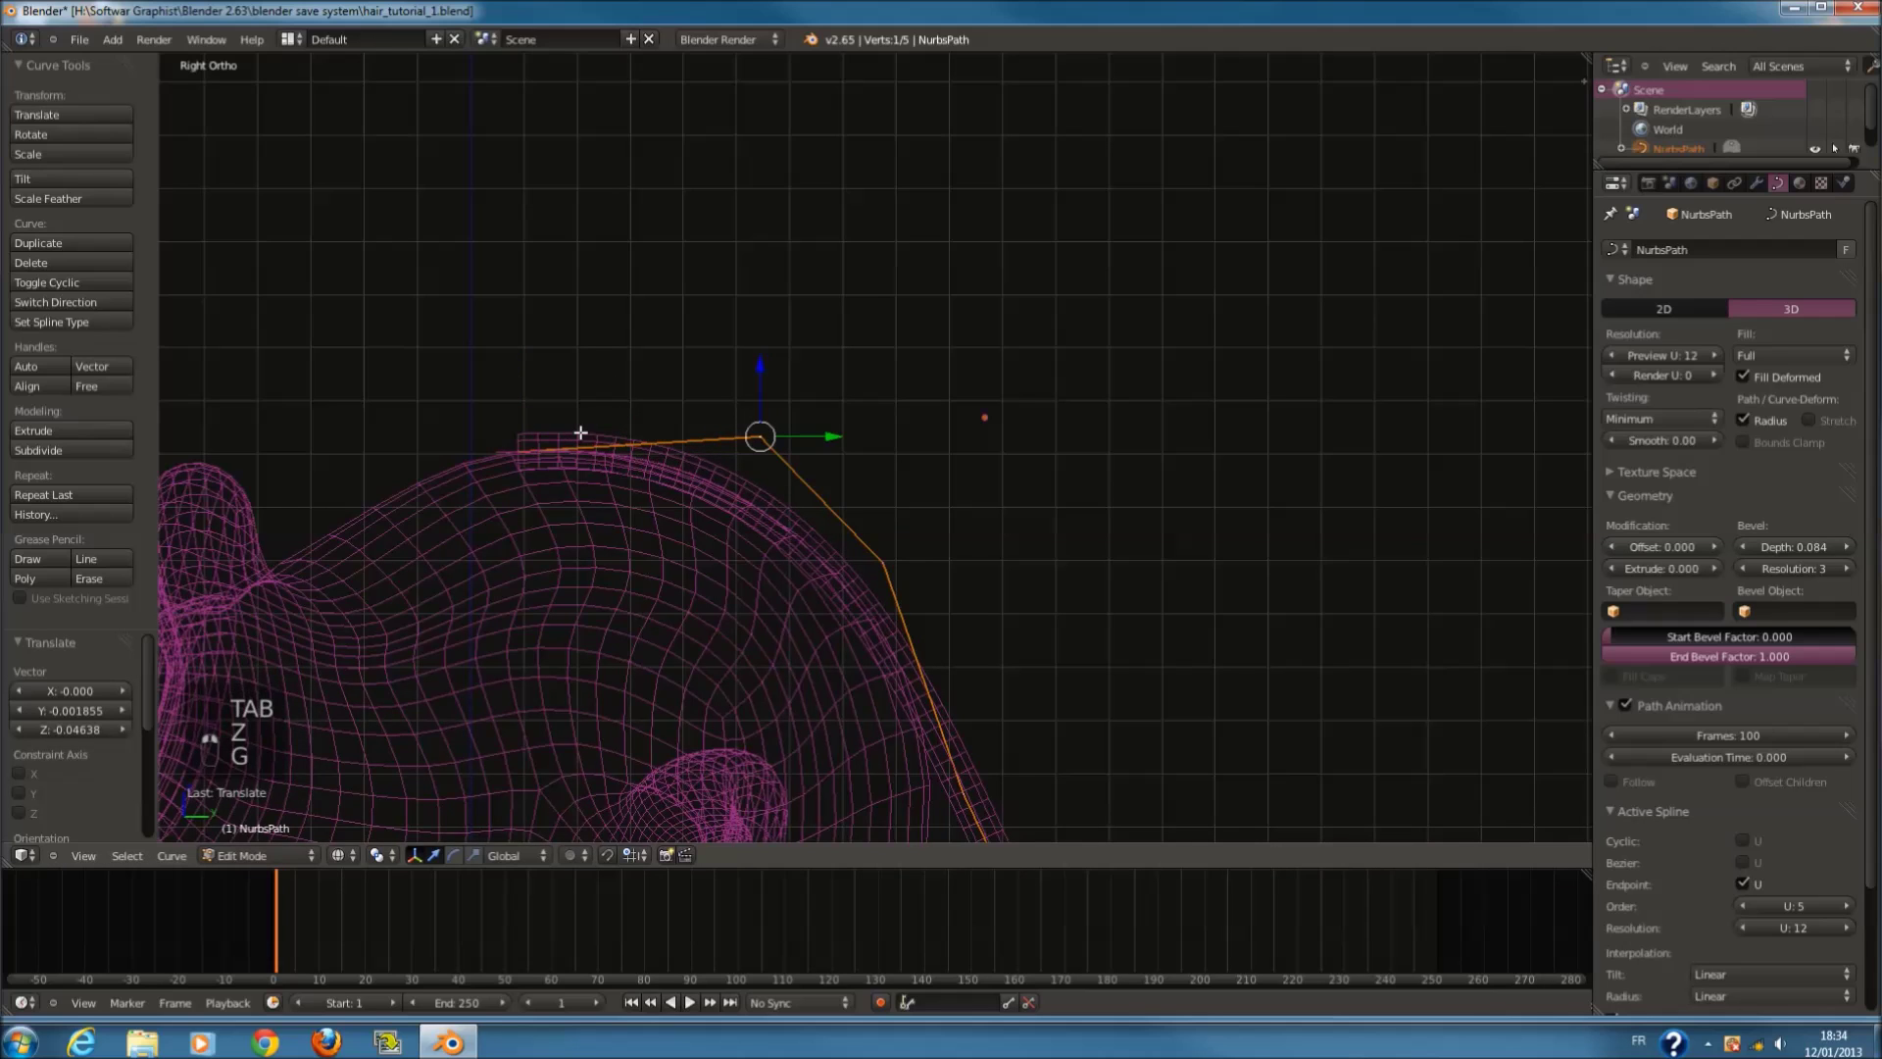
Step: Raise the whole tube object slightly along the Z axis above the scalp
key("z")
scroll(708, 462, "down", 2)
key("z")
scroll(793, 452, "up", 3)
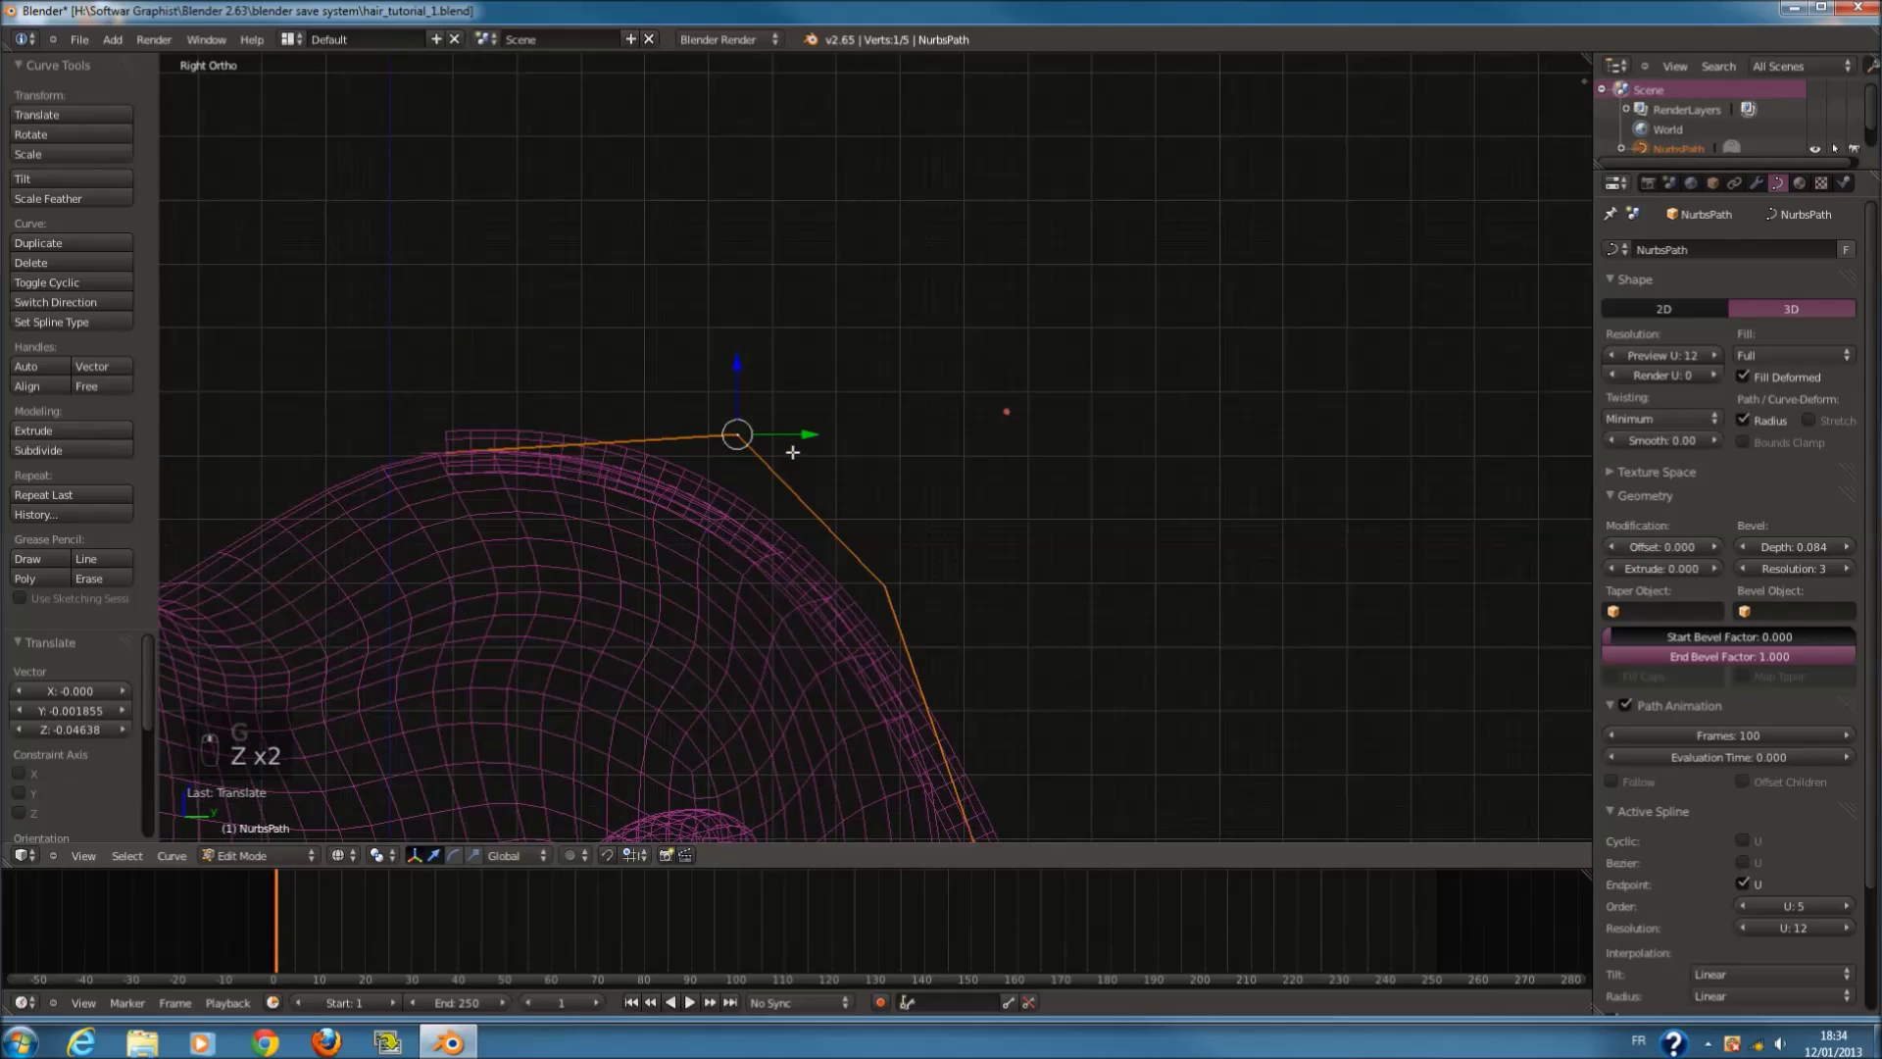
scroll(824, 466, "up", 2, "ctrl")
key("Tab")
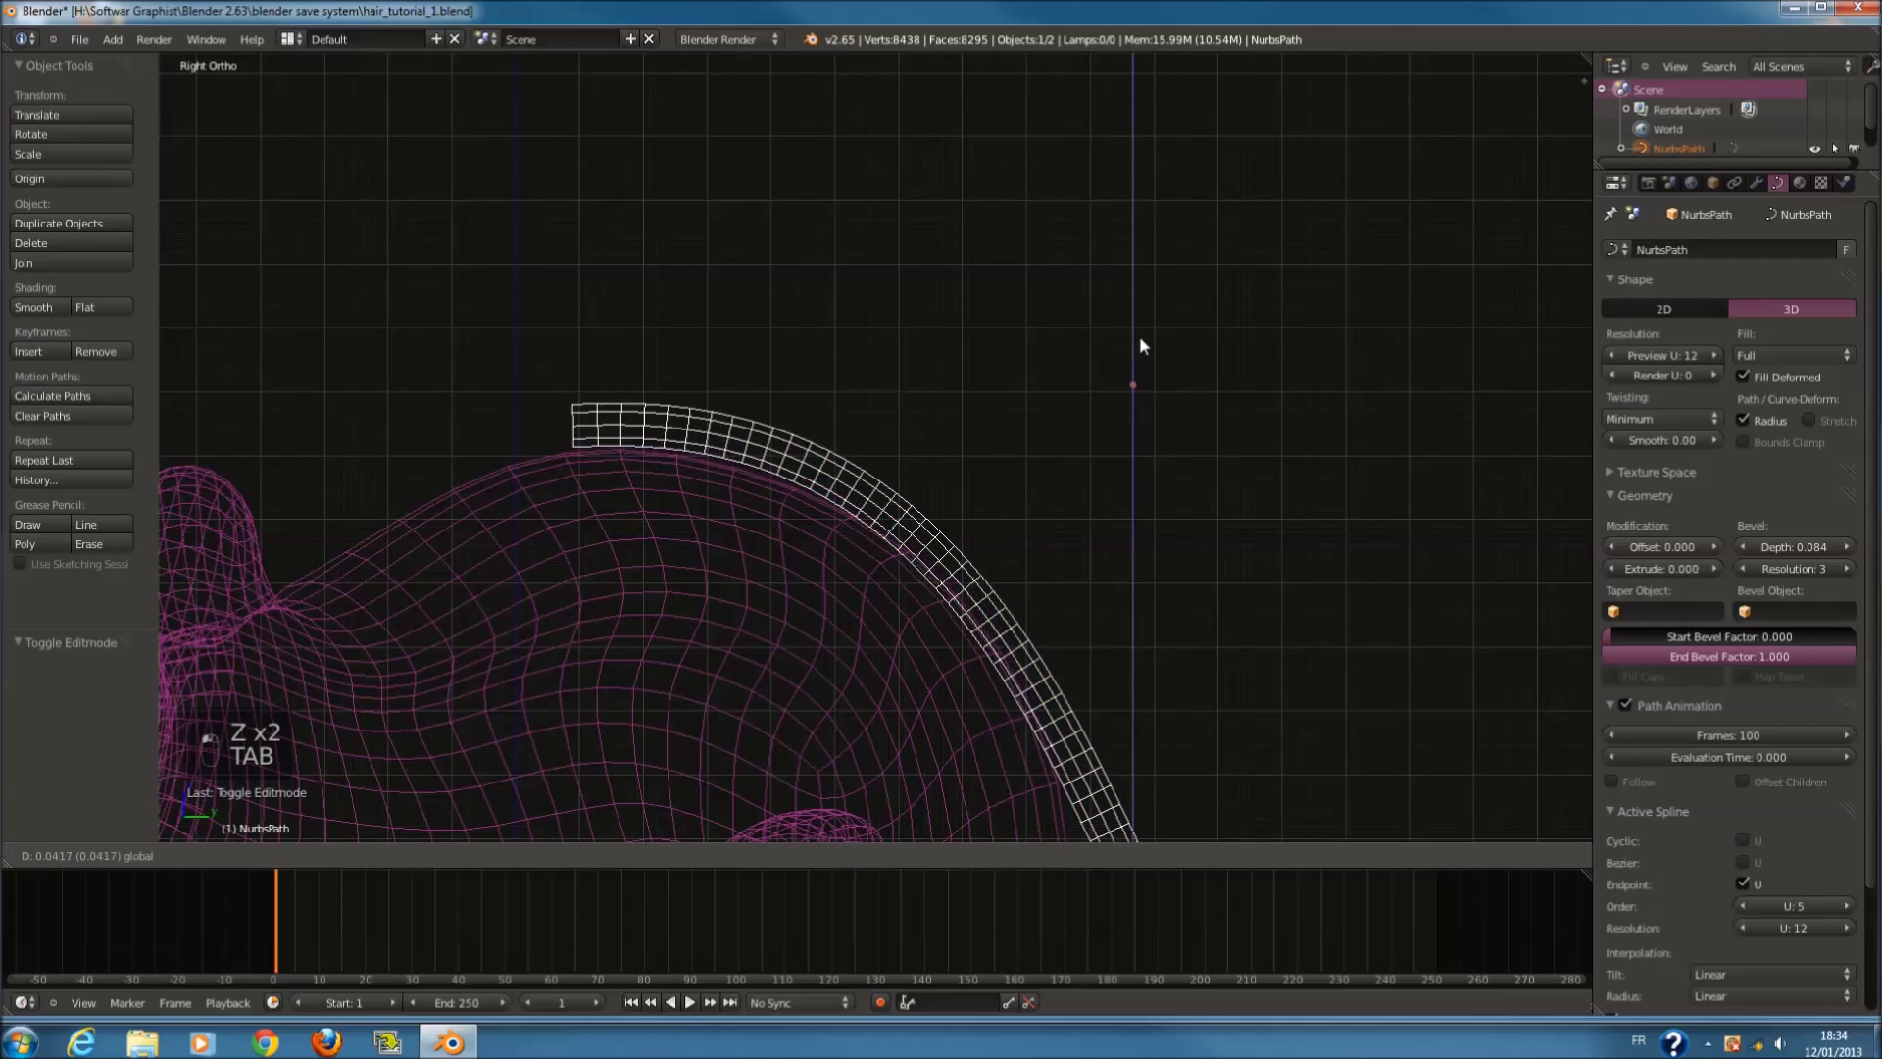
key("z")
Step: Nudge the curve's second control point slightly down and shift the third one outward from the head
key("Tab")
key("z")
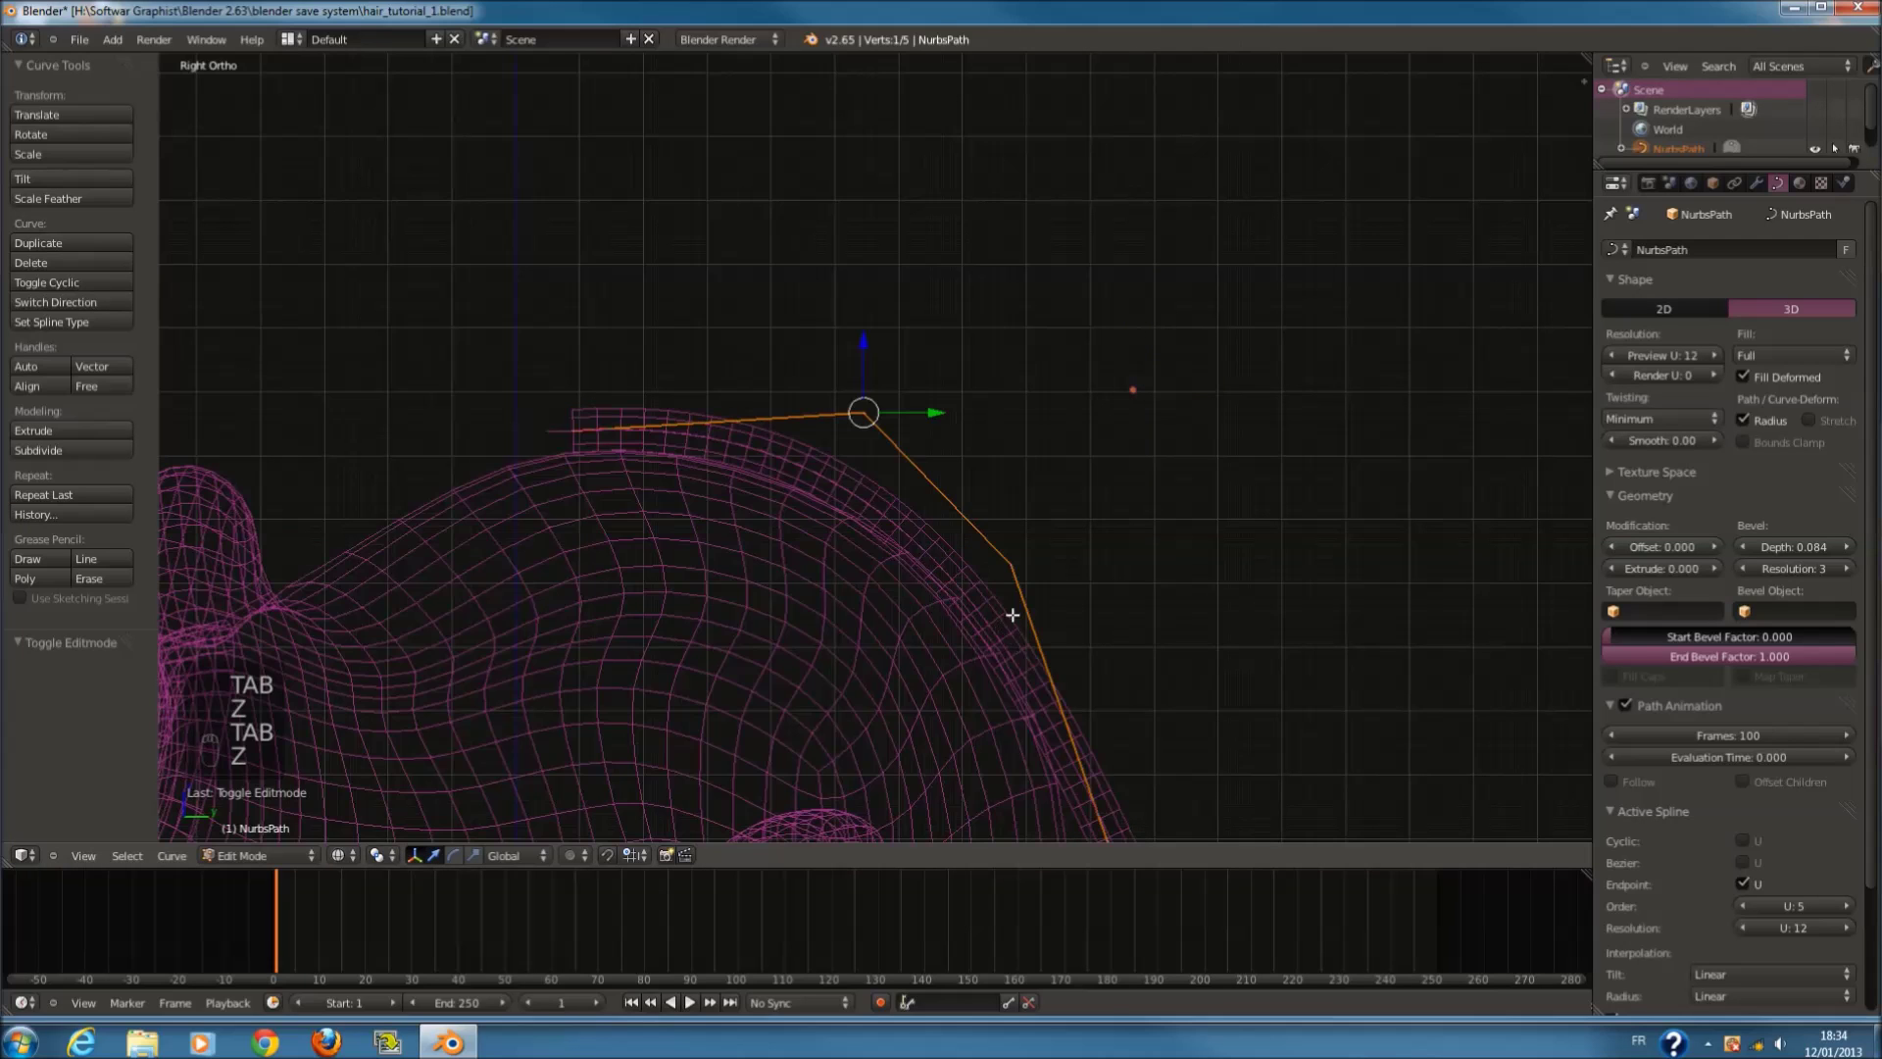
key("g")
left_click(867, 416)
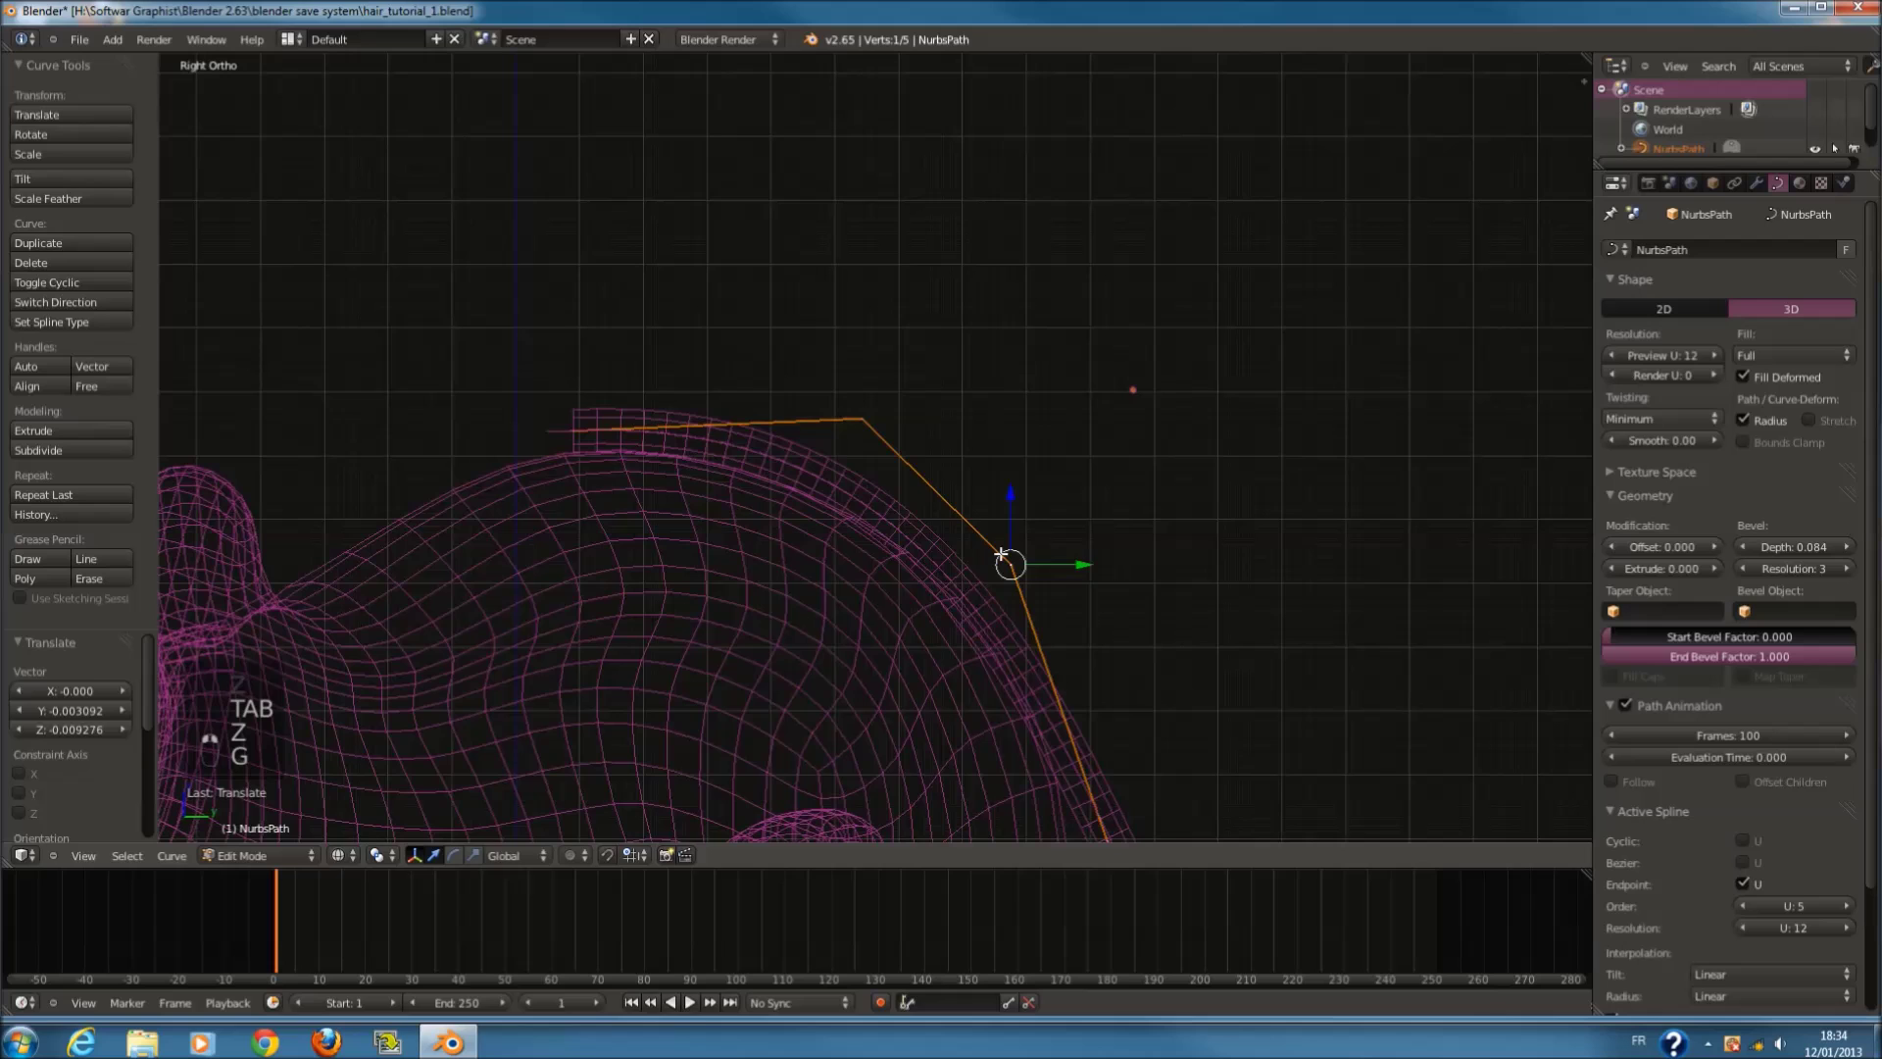
key("g")
left_click(1078, 562)
Step: Select all of the curve's control points and subdivide the curve
scroll(1034, 564, "down", 1)
key("a")
key("a")
key("x")
key("w")
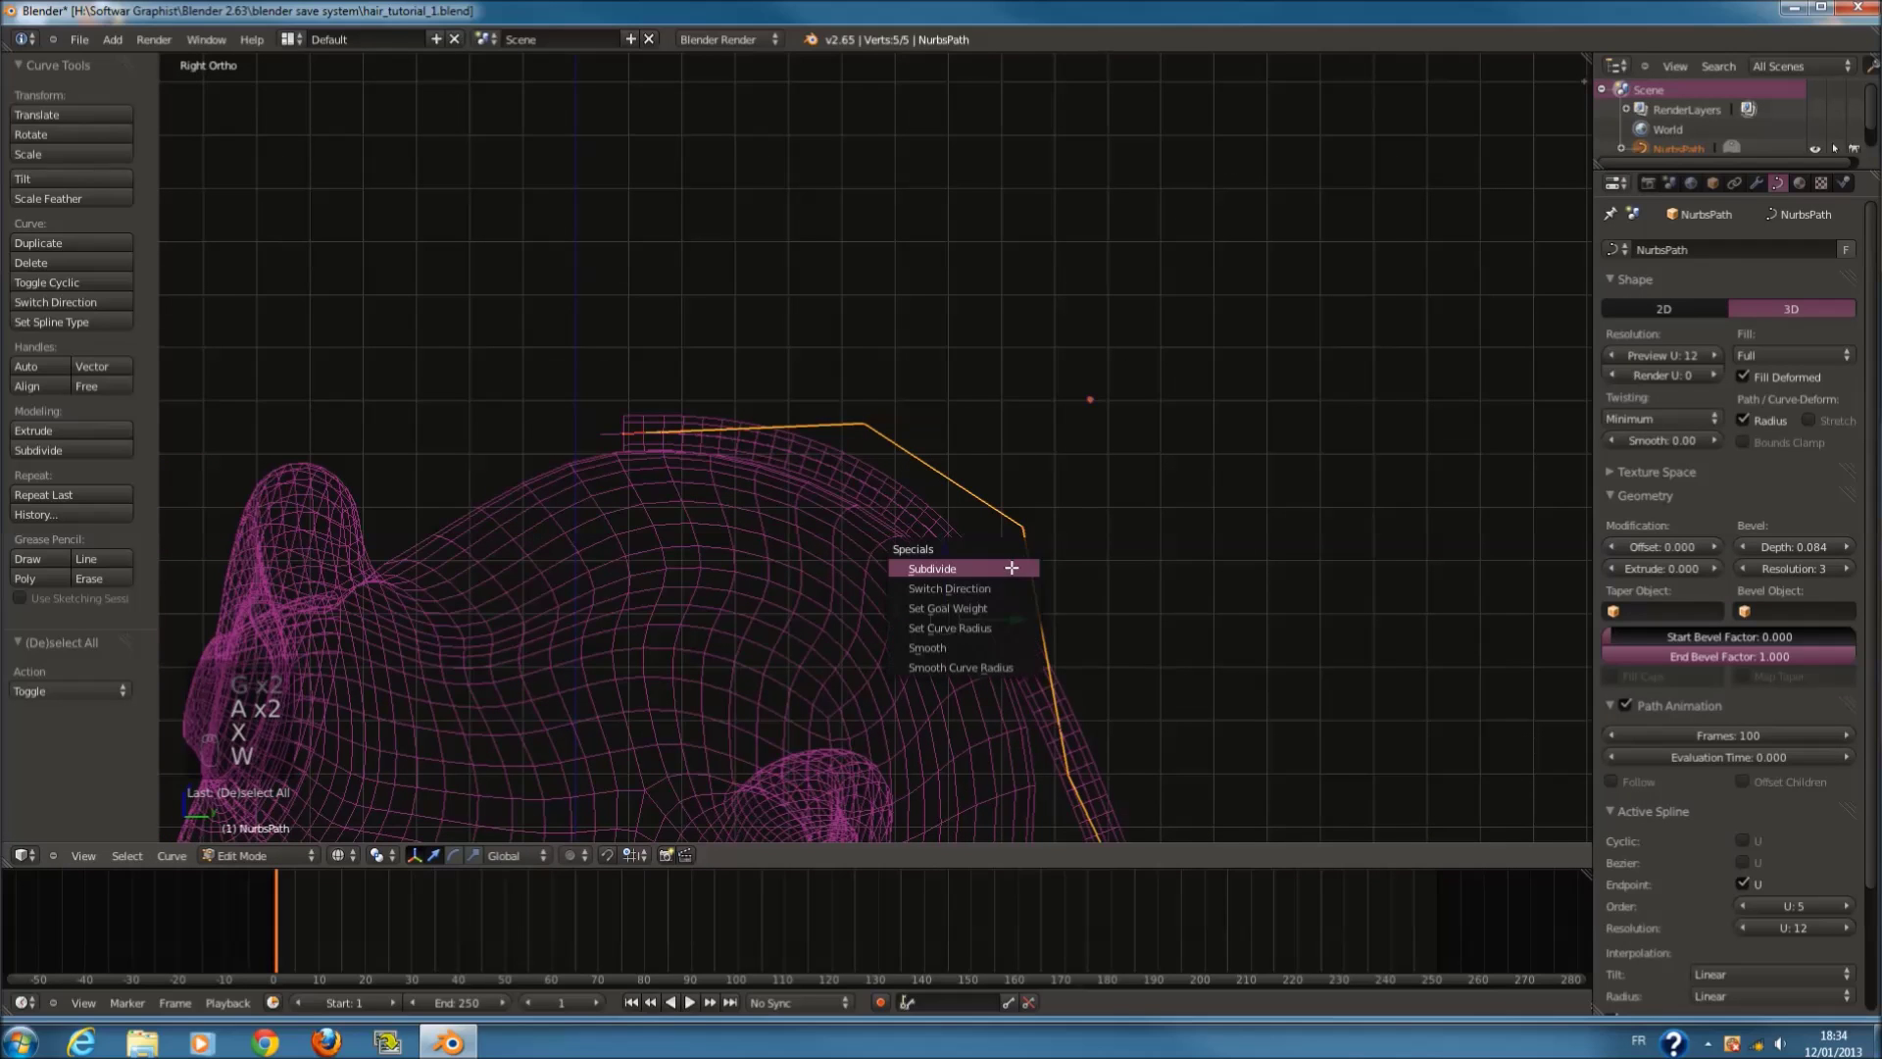
left_click(1012, 568)
Step: Lower the front control points of the subdivided curve so the tube follows the top of the head
scroll(1079, 614, "up", 3, "ctrl")
right_click(756, 423)
key("g")
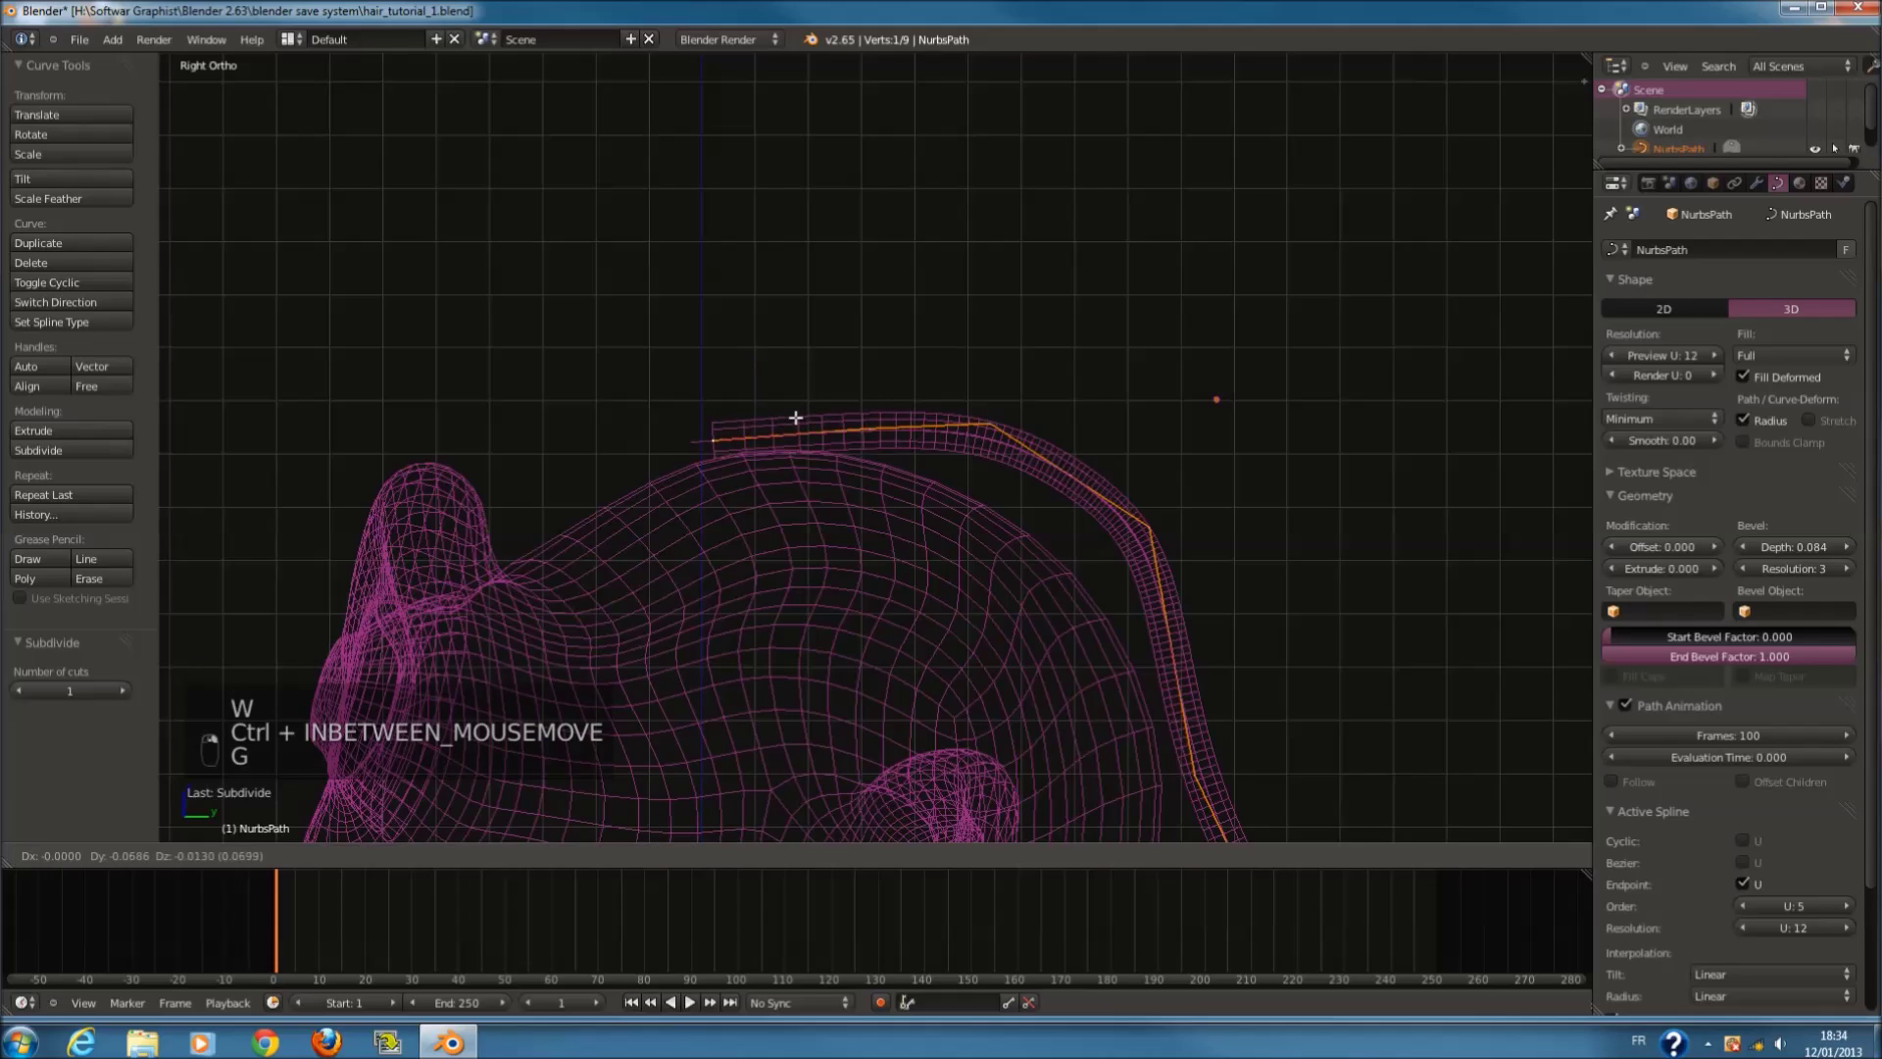
left_click(811, 424)
right_click(941, 424)
right_click(941, 427)
key("g")
left_click(967, 442)
key("g")
left_click(991, 484)
Step: Pull the middle control points inward so the tube hugs the upper back of the head
right_click(1080, 480)
key("g")
left_click(1071, 572)
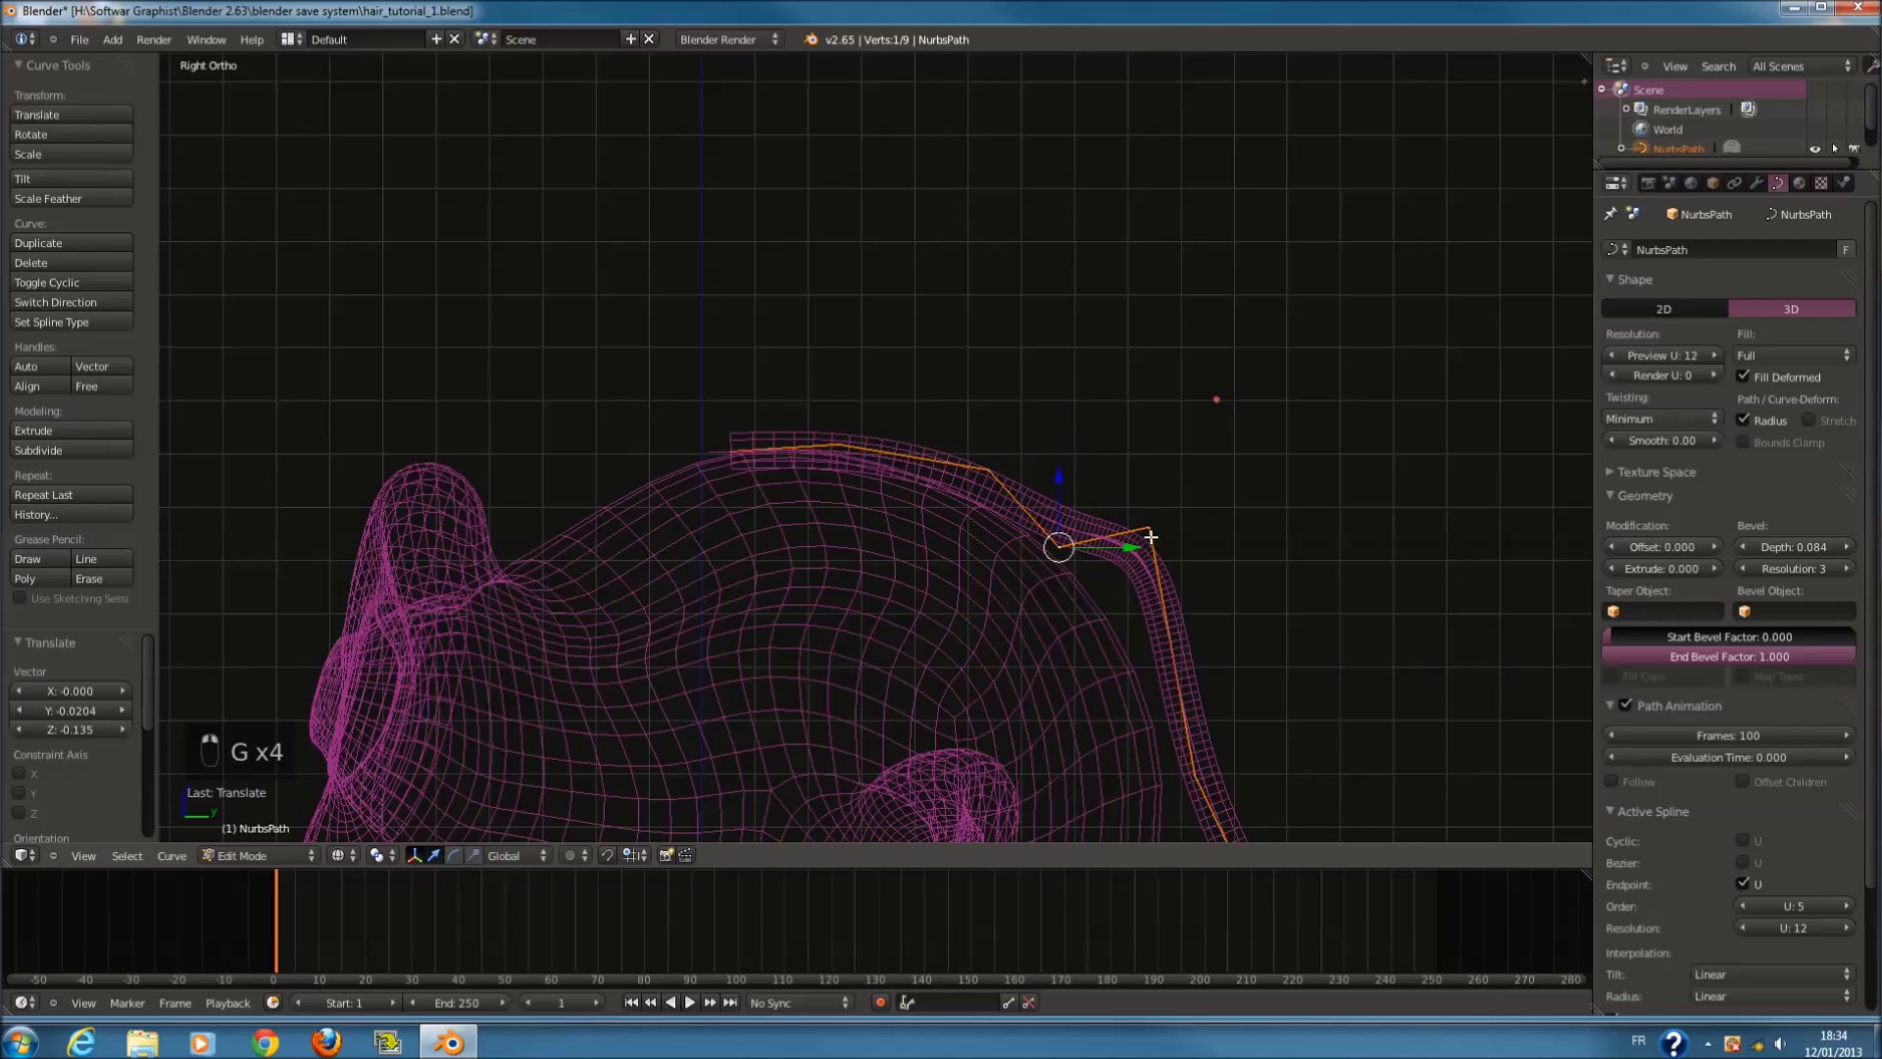
right_click(1149, 531)
key("g")
left_click(1131, 615)
key("g")
left_click(1180, 680)
Step: Move the control points near the tube's lower end in against the back of the head
scroll(1180, 667, "down", 5, "shift")
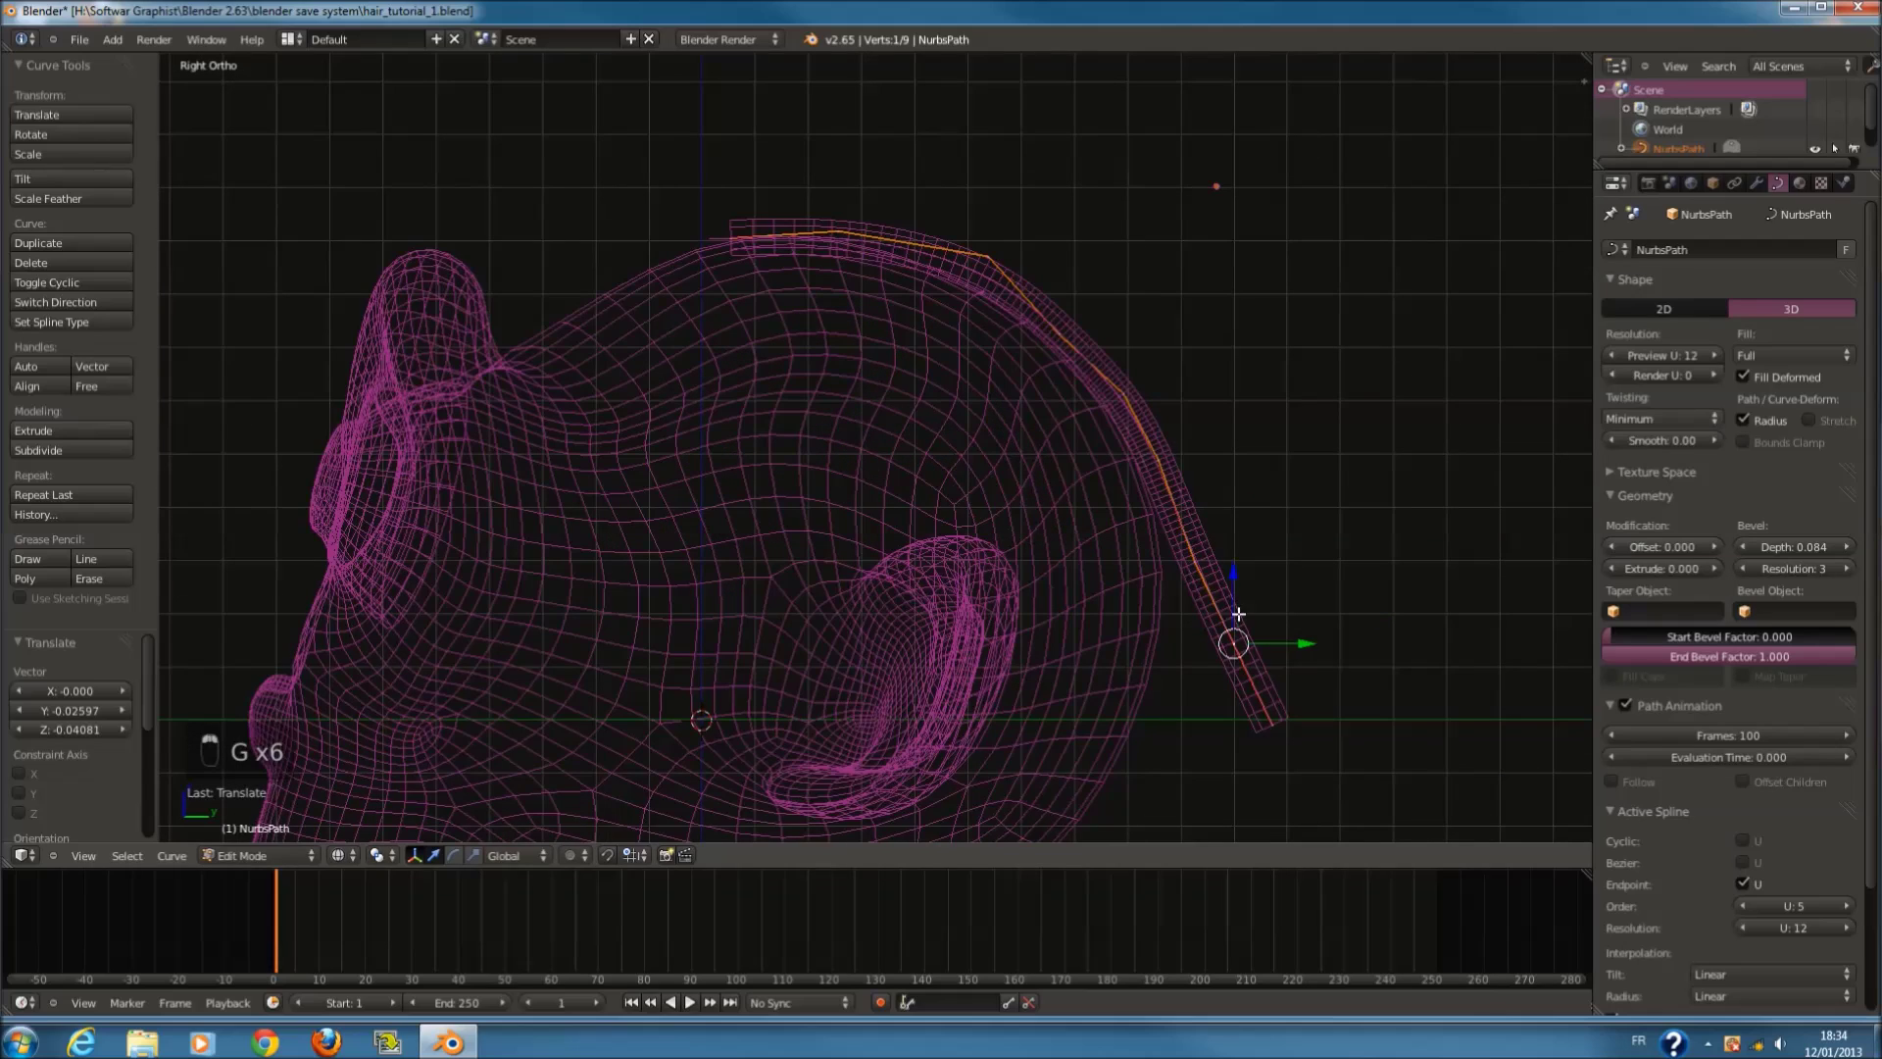
key("g")
right_click(1219, 622)
key("g")
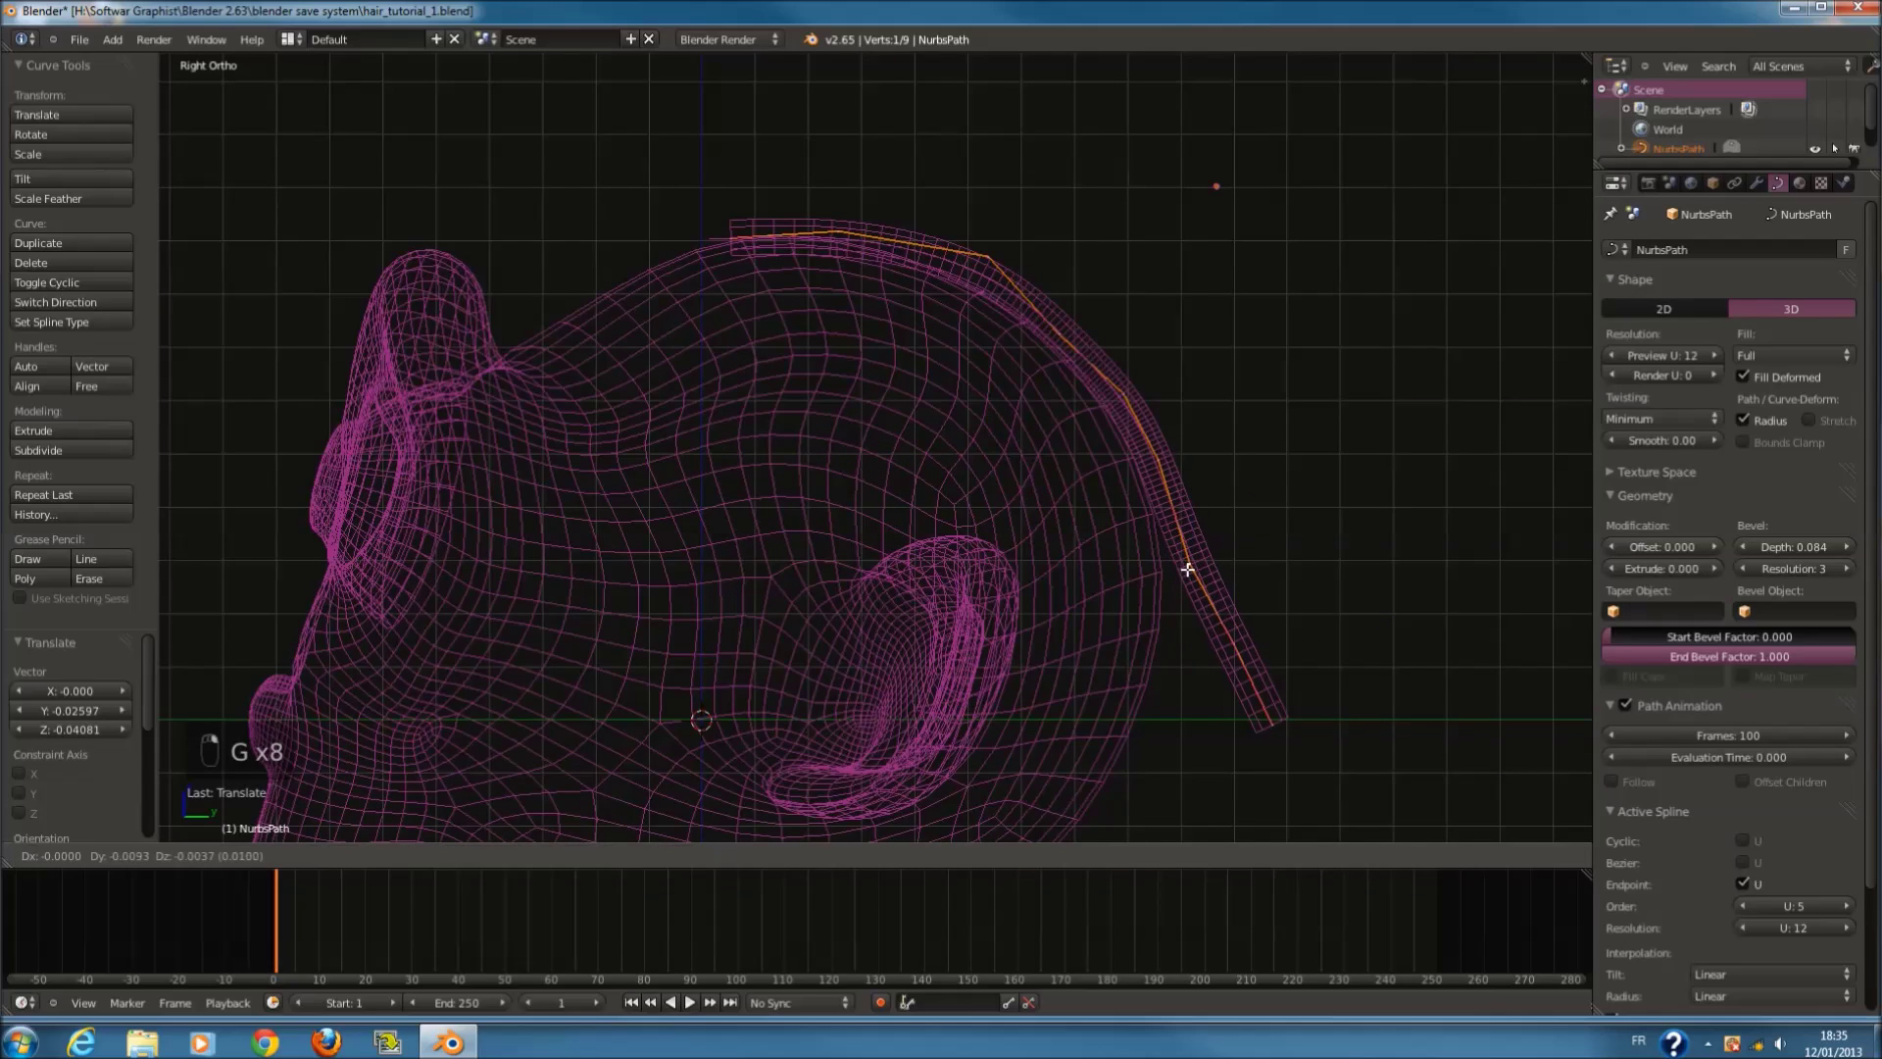
left_click(1231, 638)
key("g")
left_click(1189, 650)
key("g")
left_click(1129, 755)
Step: In the top view, shift a middle control point of the strand about 0.142 along negative X
key("z")
mouse_move(1165, 625)
middle_mouse_down()
mouse_move(983, 491)
mouse_move(1018, 550)
middle_mouse_up()
key("Tab")
key("KP_7")
key("Tab")
key("z")
key("z")
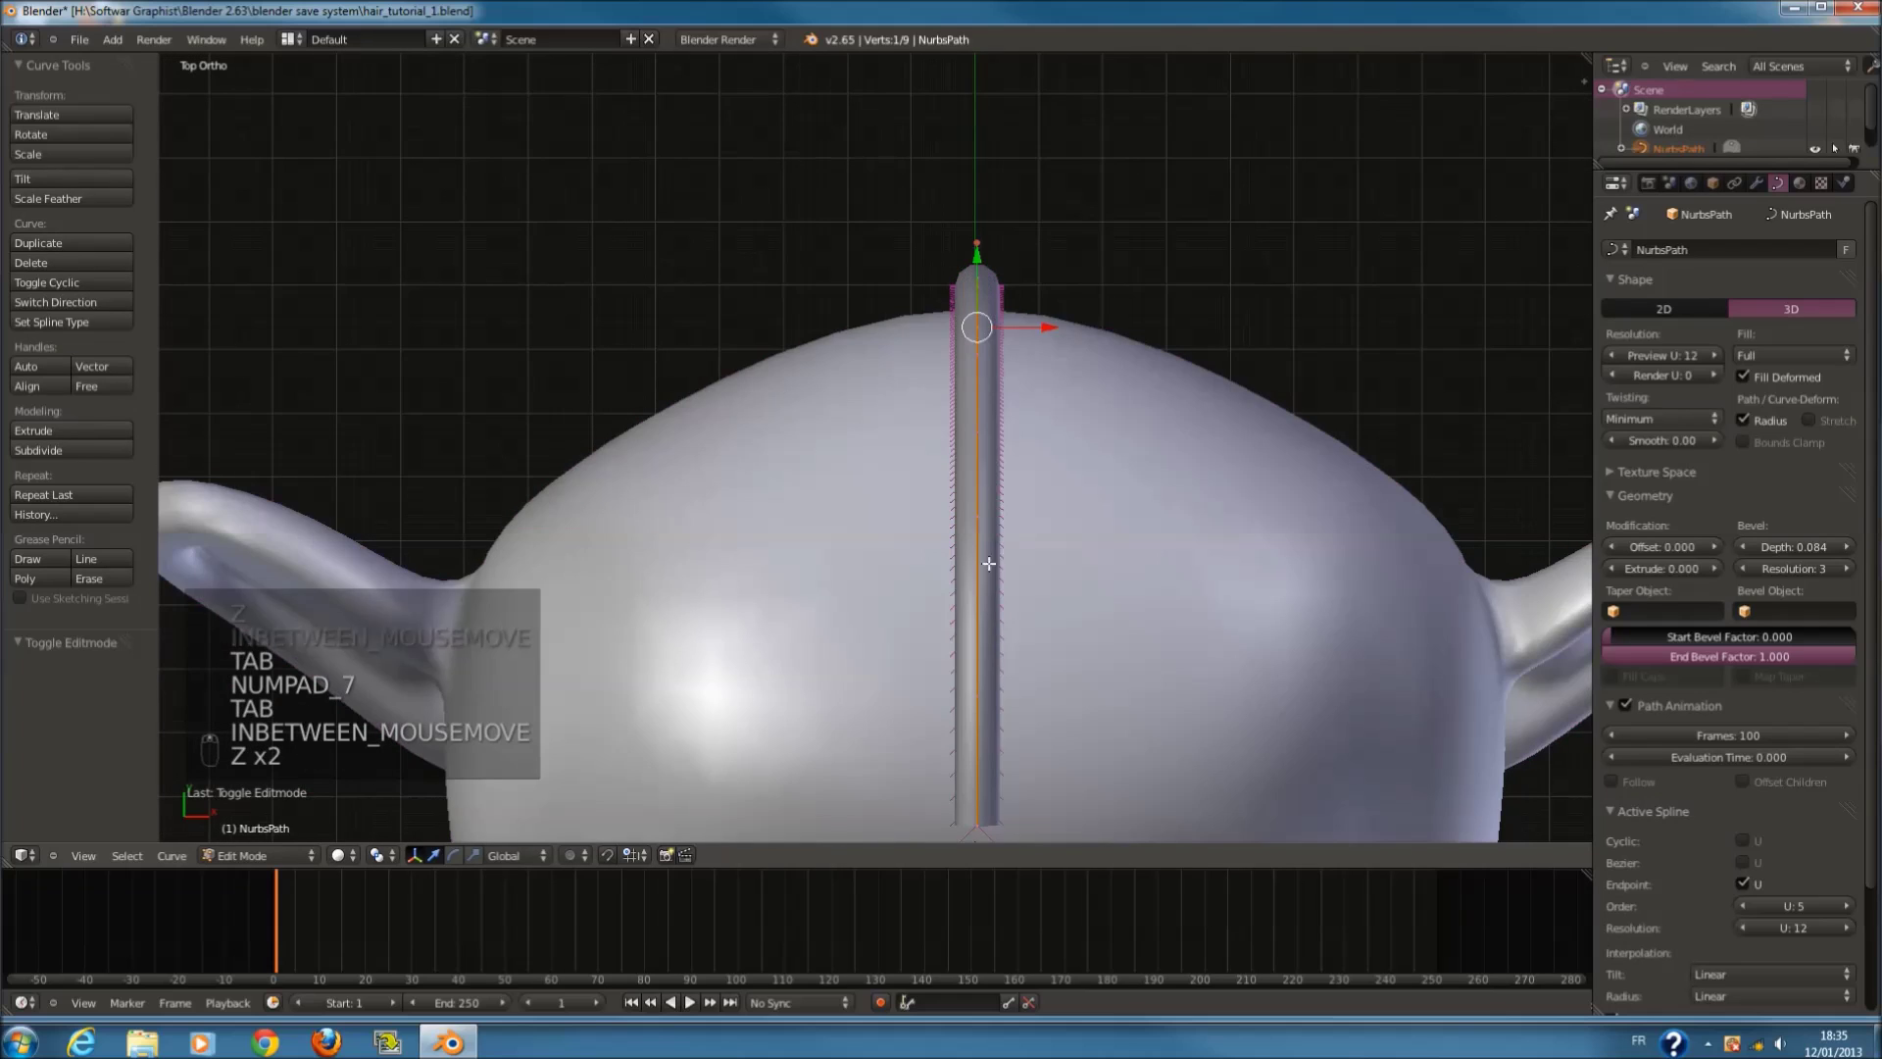
left_click_drag(1039, 517, 953, 516)
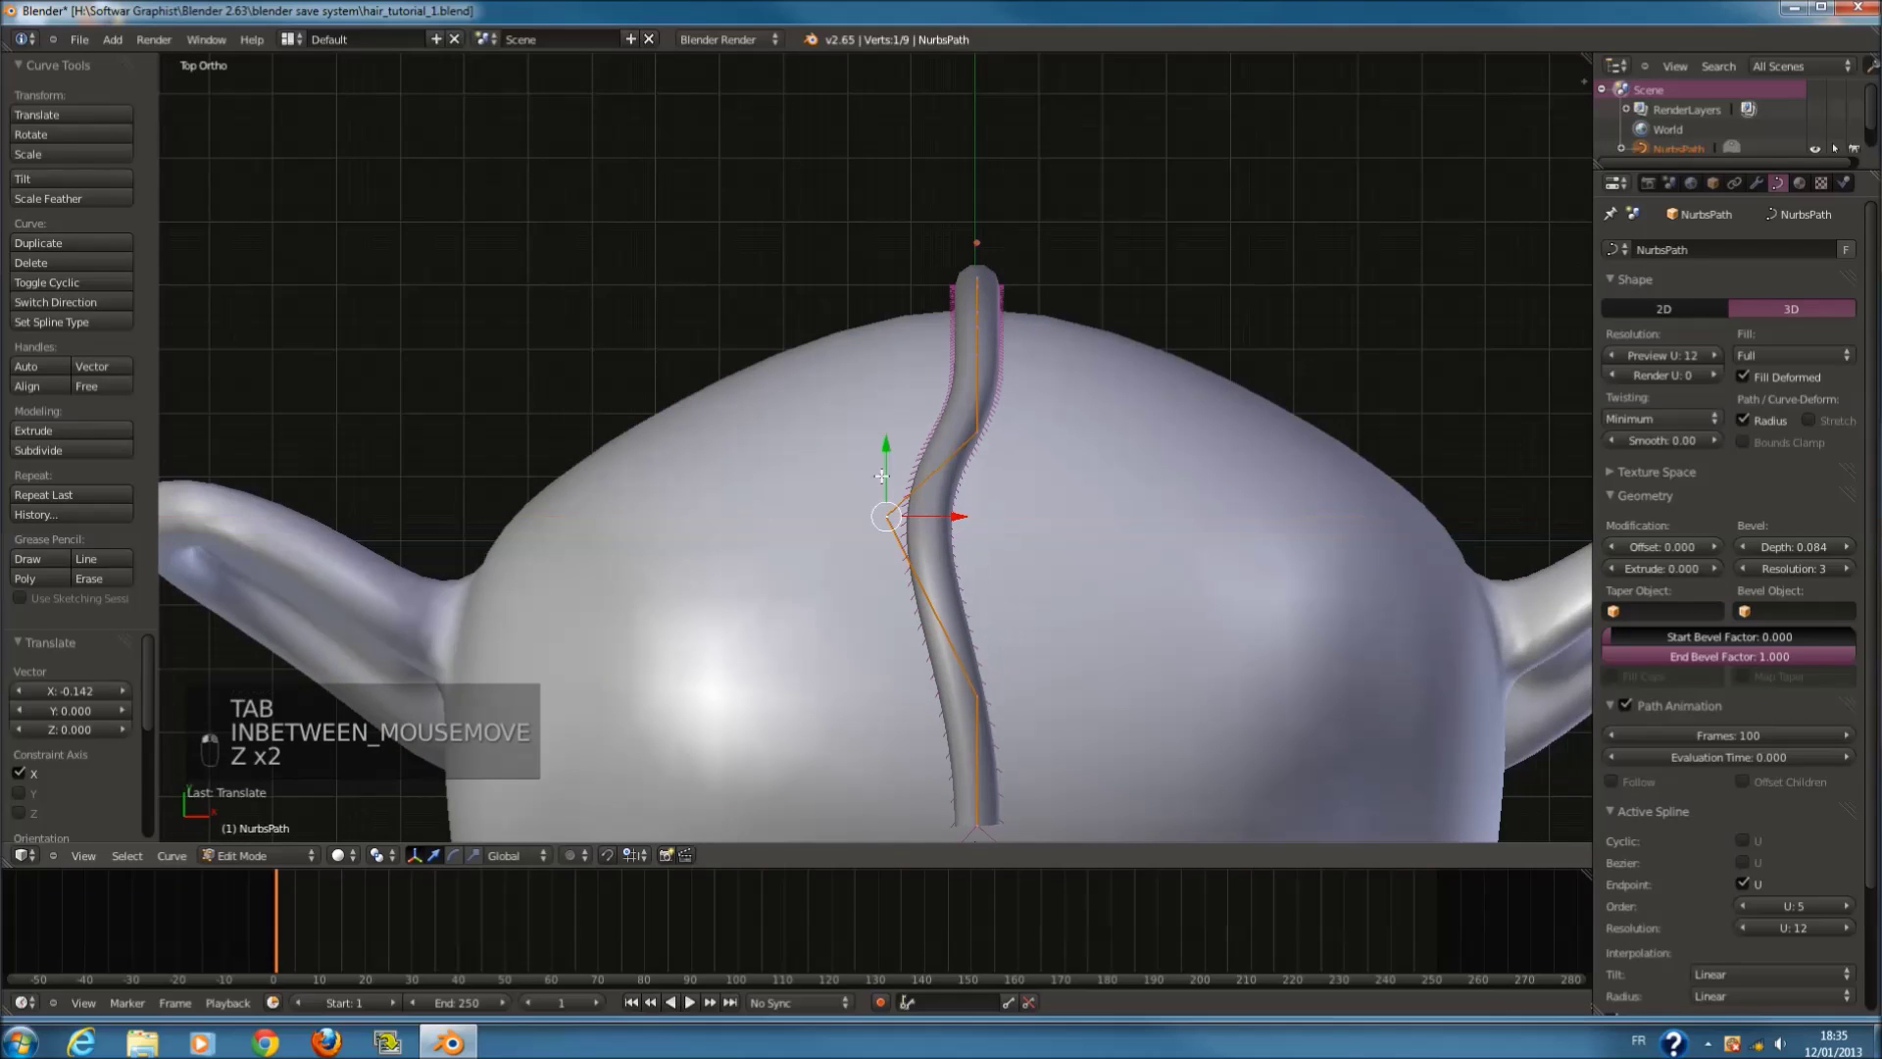
Step: Shift a control point farther back toward positive X, lower it about 0.082 along Z, and leave Edit Mode
middle_click_drag(880, 505, 873, 422)
left_click_drag(865, 306, 998, 330)
middle_click_drag(998, 331, 1007, 449)
left_click_drag(1030, 424, 1036, 437)
middle_click_drag(1036, 437, 749, 159)
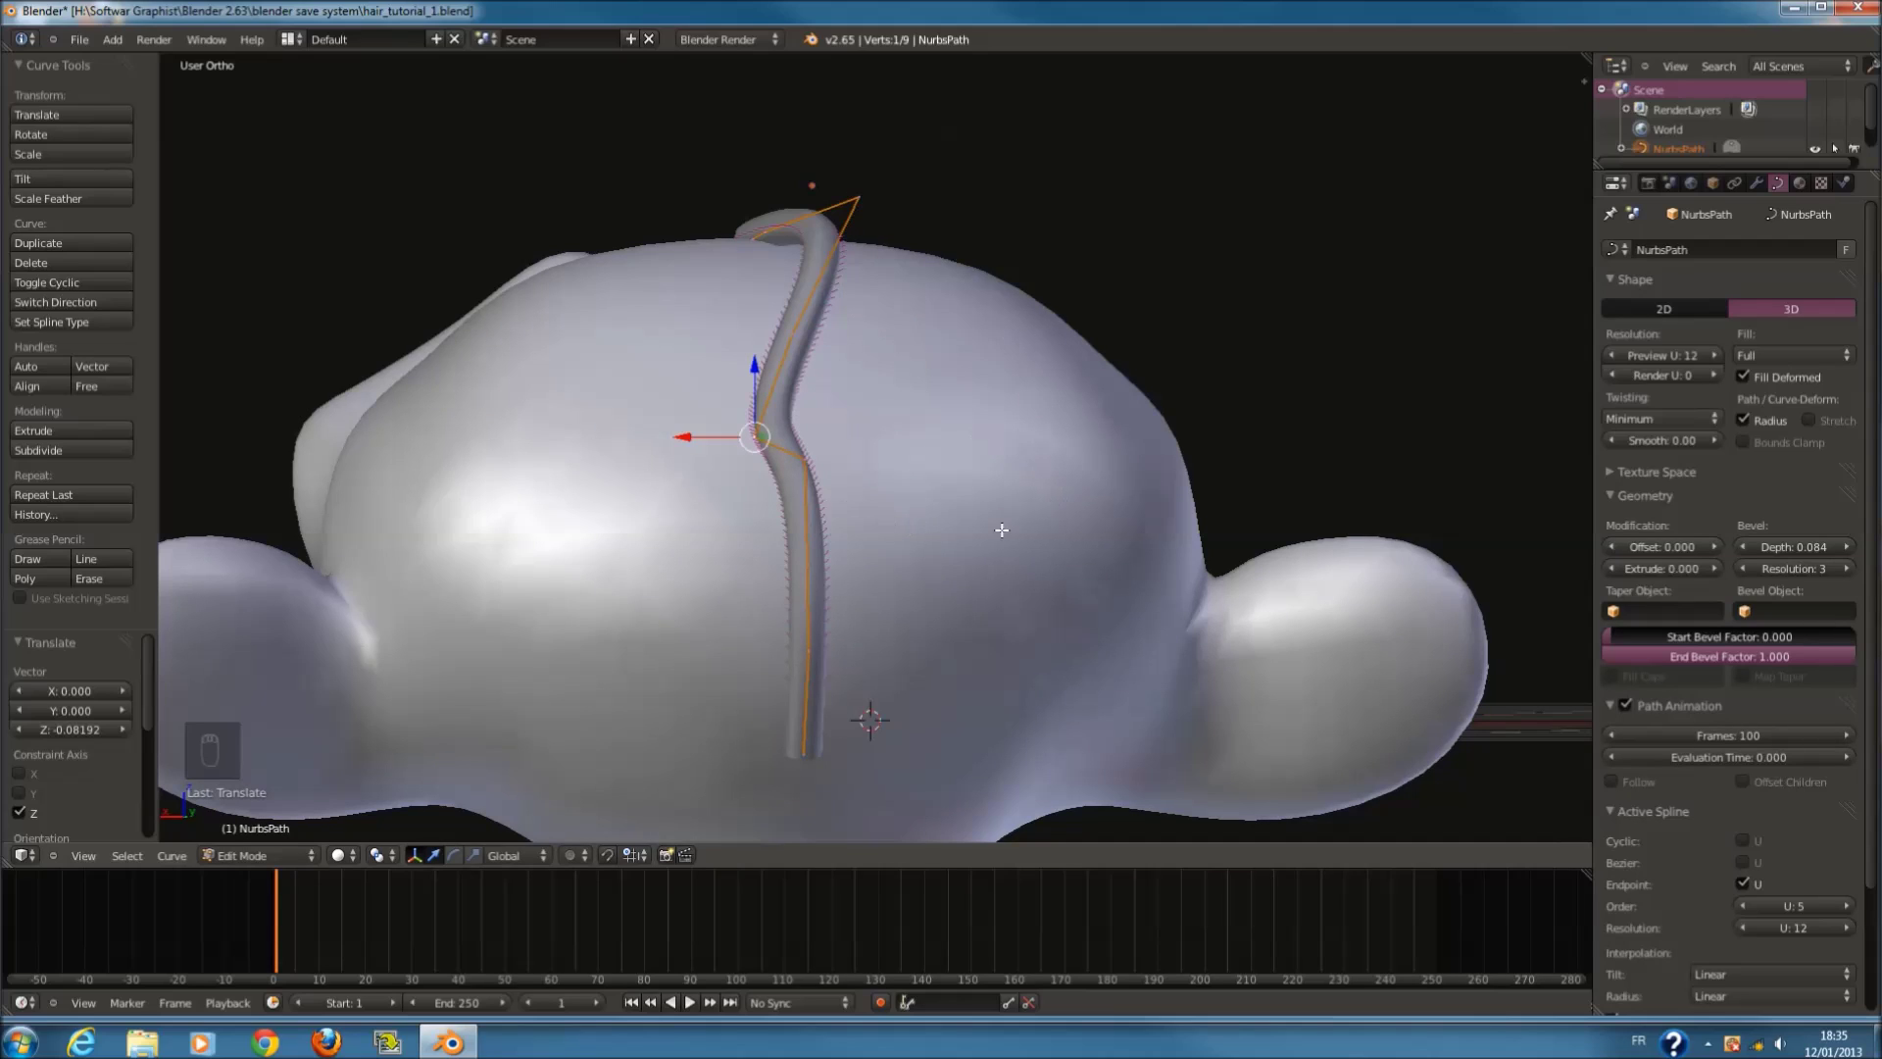
middle_click_drag(846, 527, 944, 543)
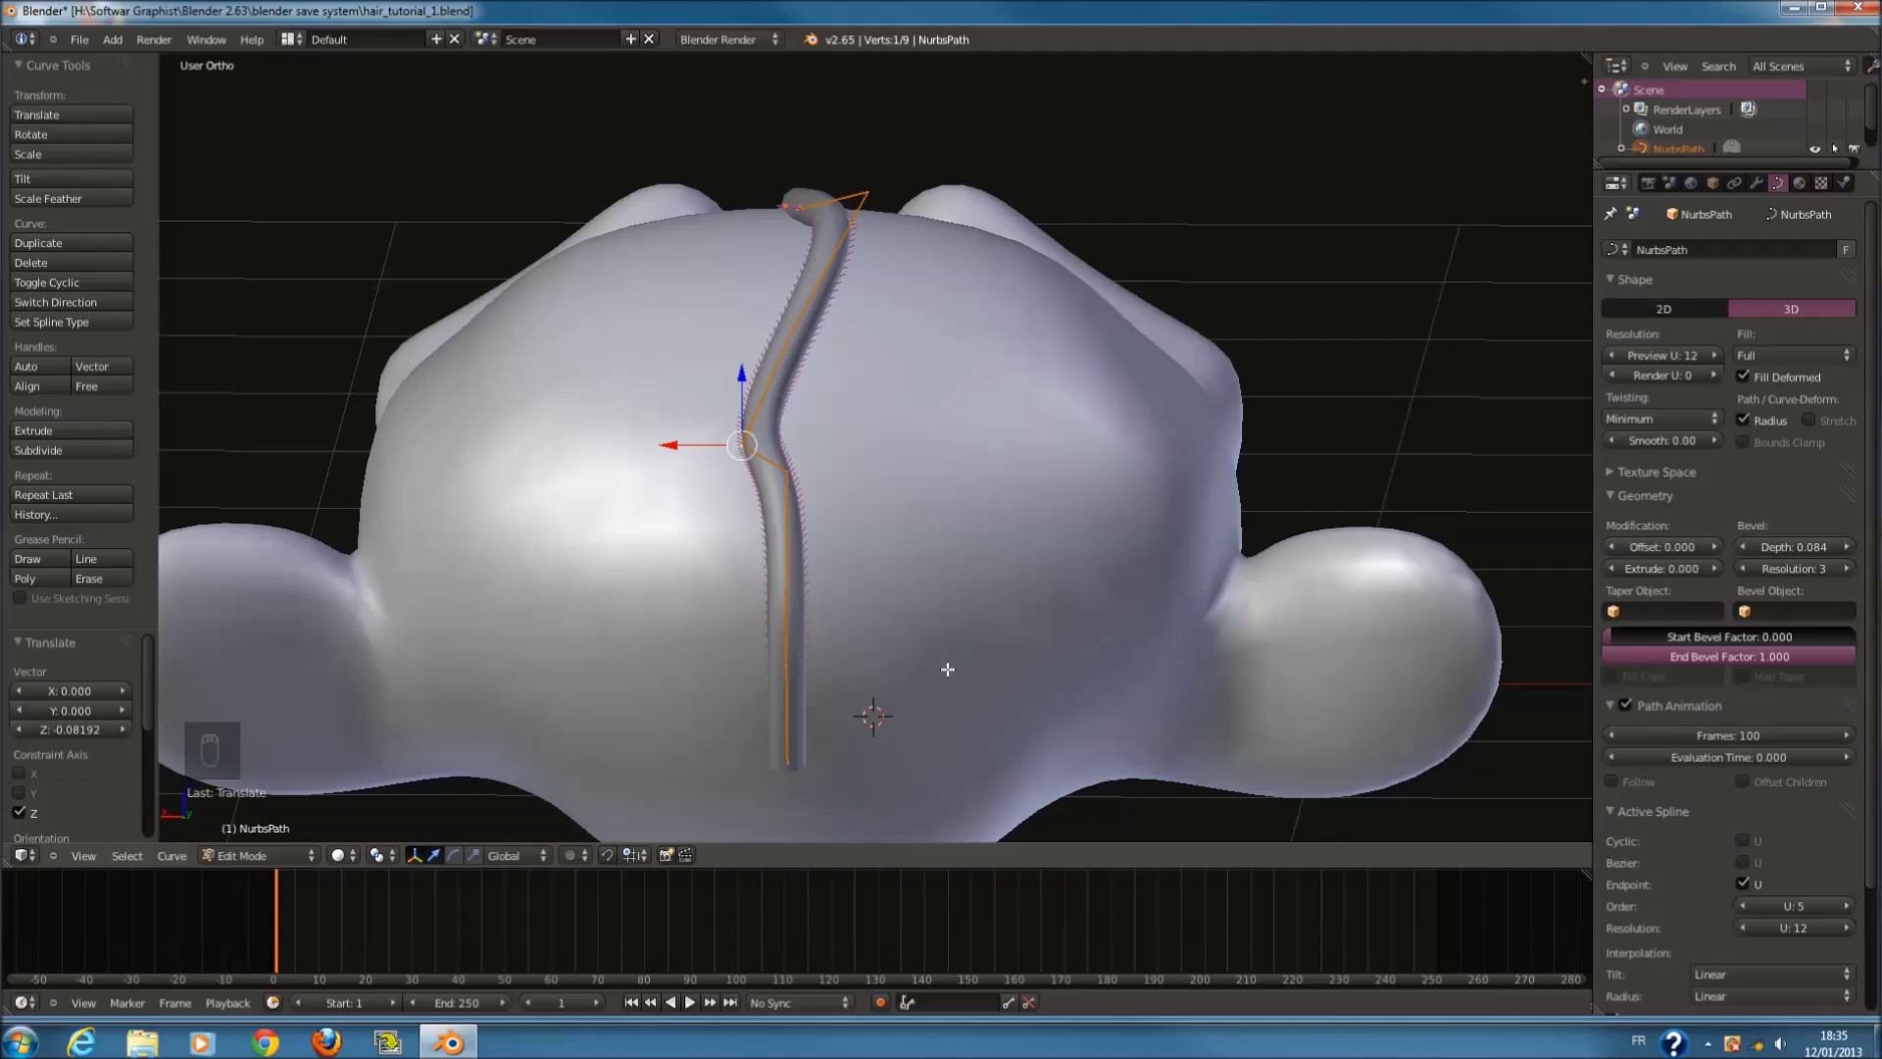
key("Tab")
key("Tab")
key("Tab")
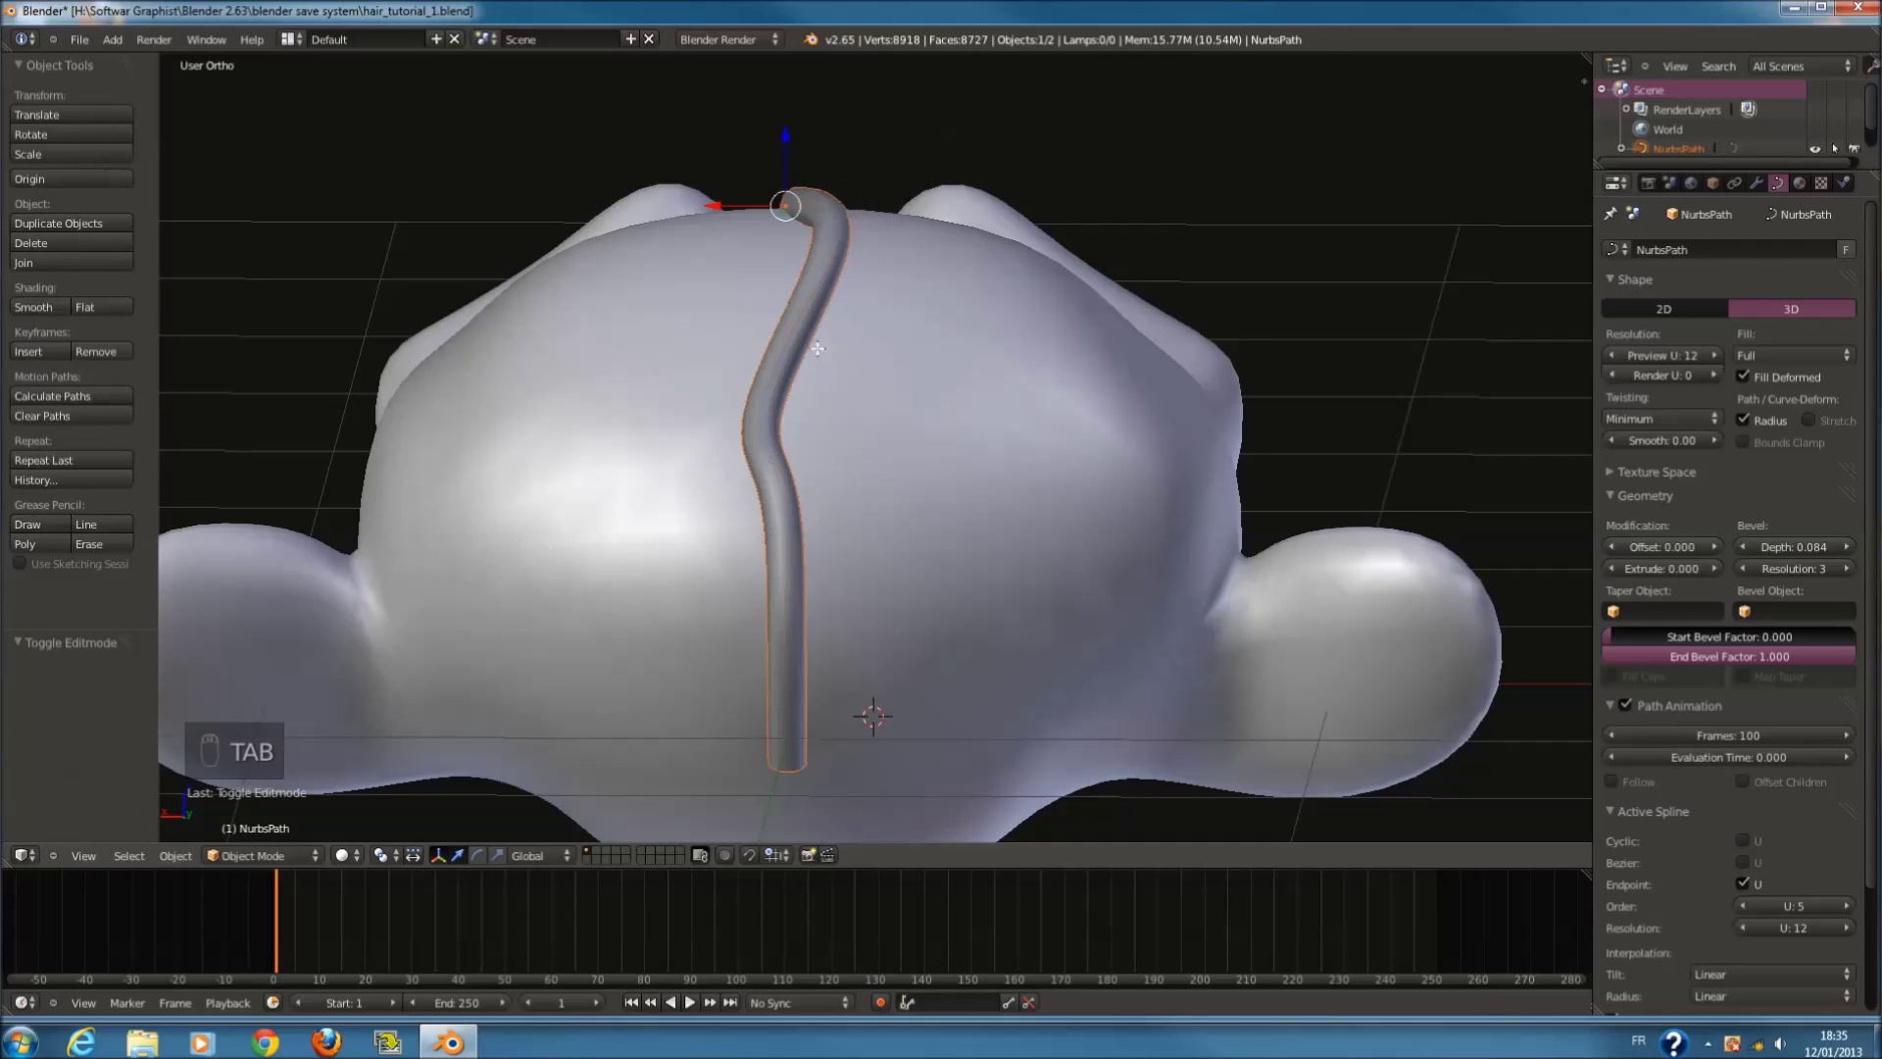
Step: Duplicate the wavy strand and try rotating the copy 180 degrees about the global X axis
key("shift+d")
left_click(1057, 408)
key("r")
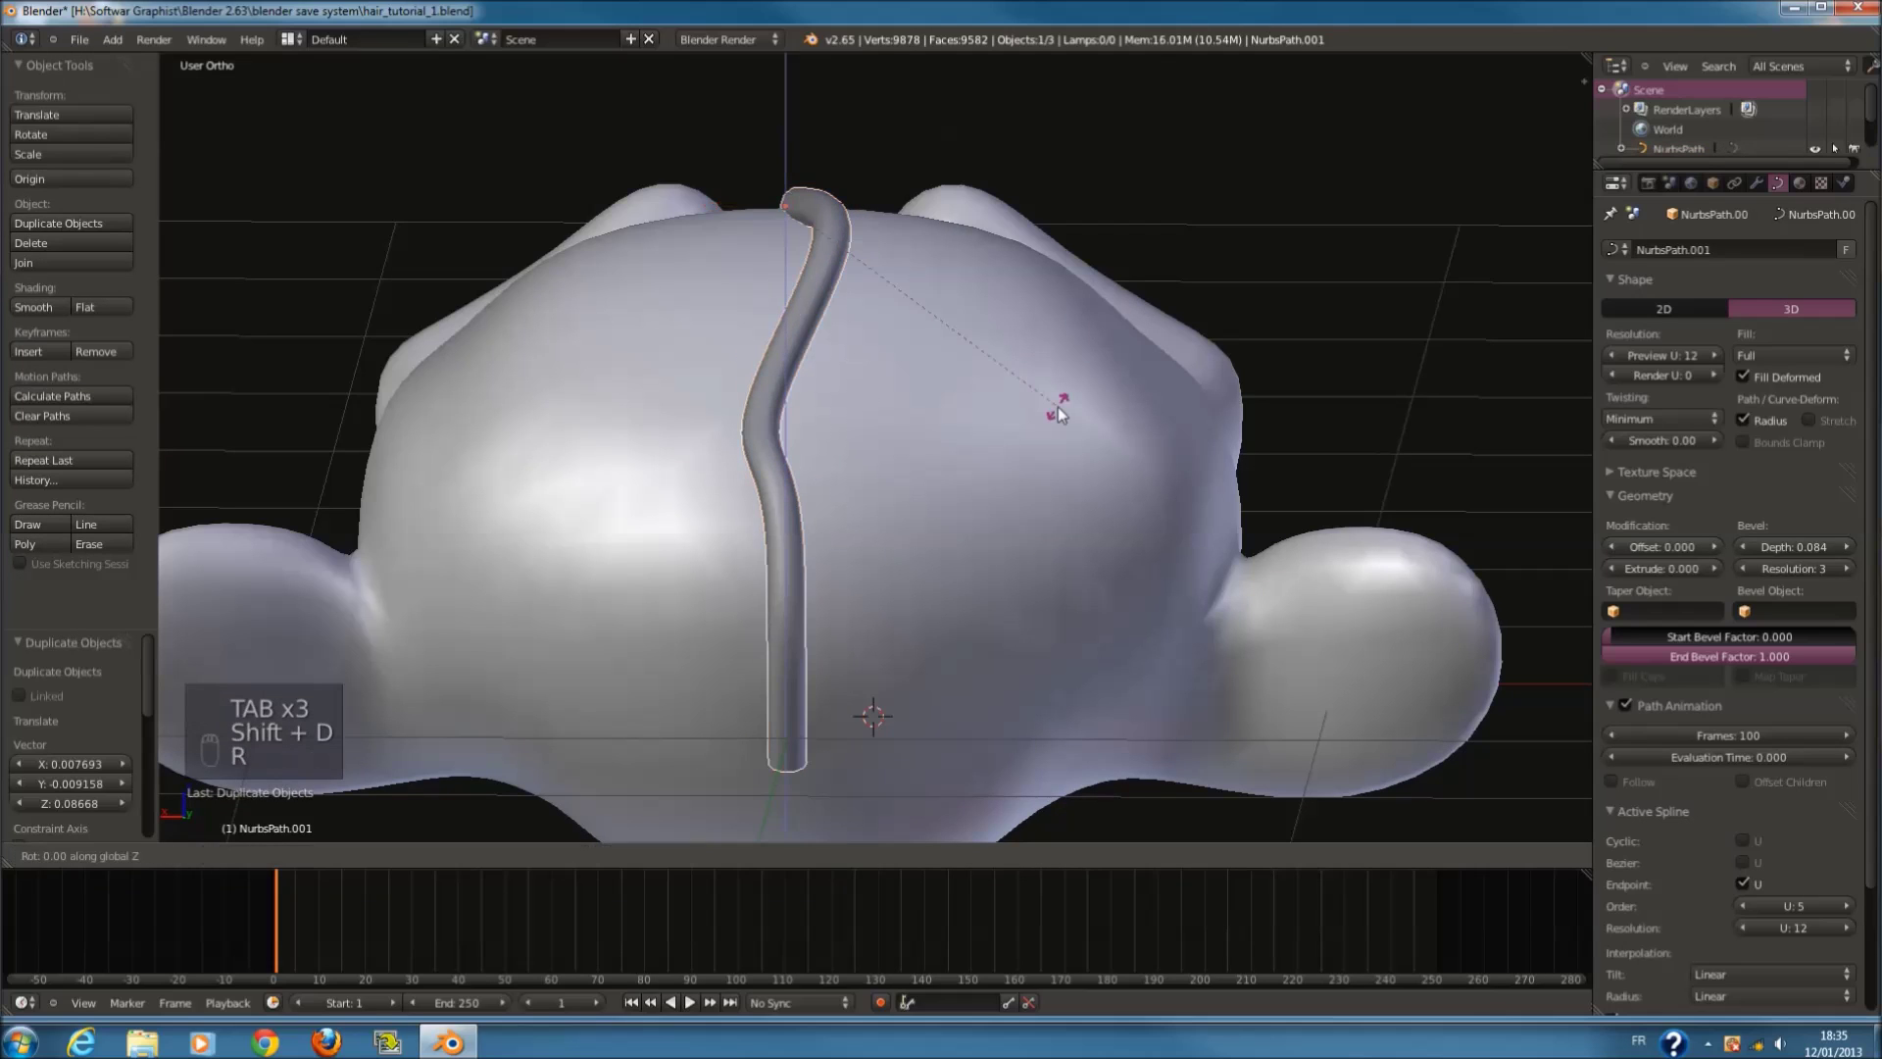
key("x")
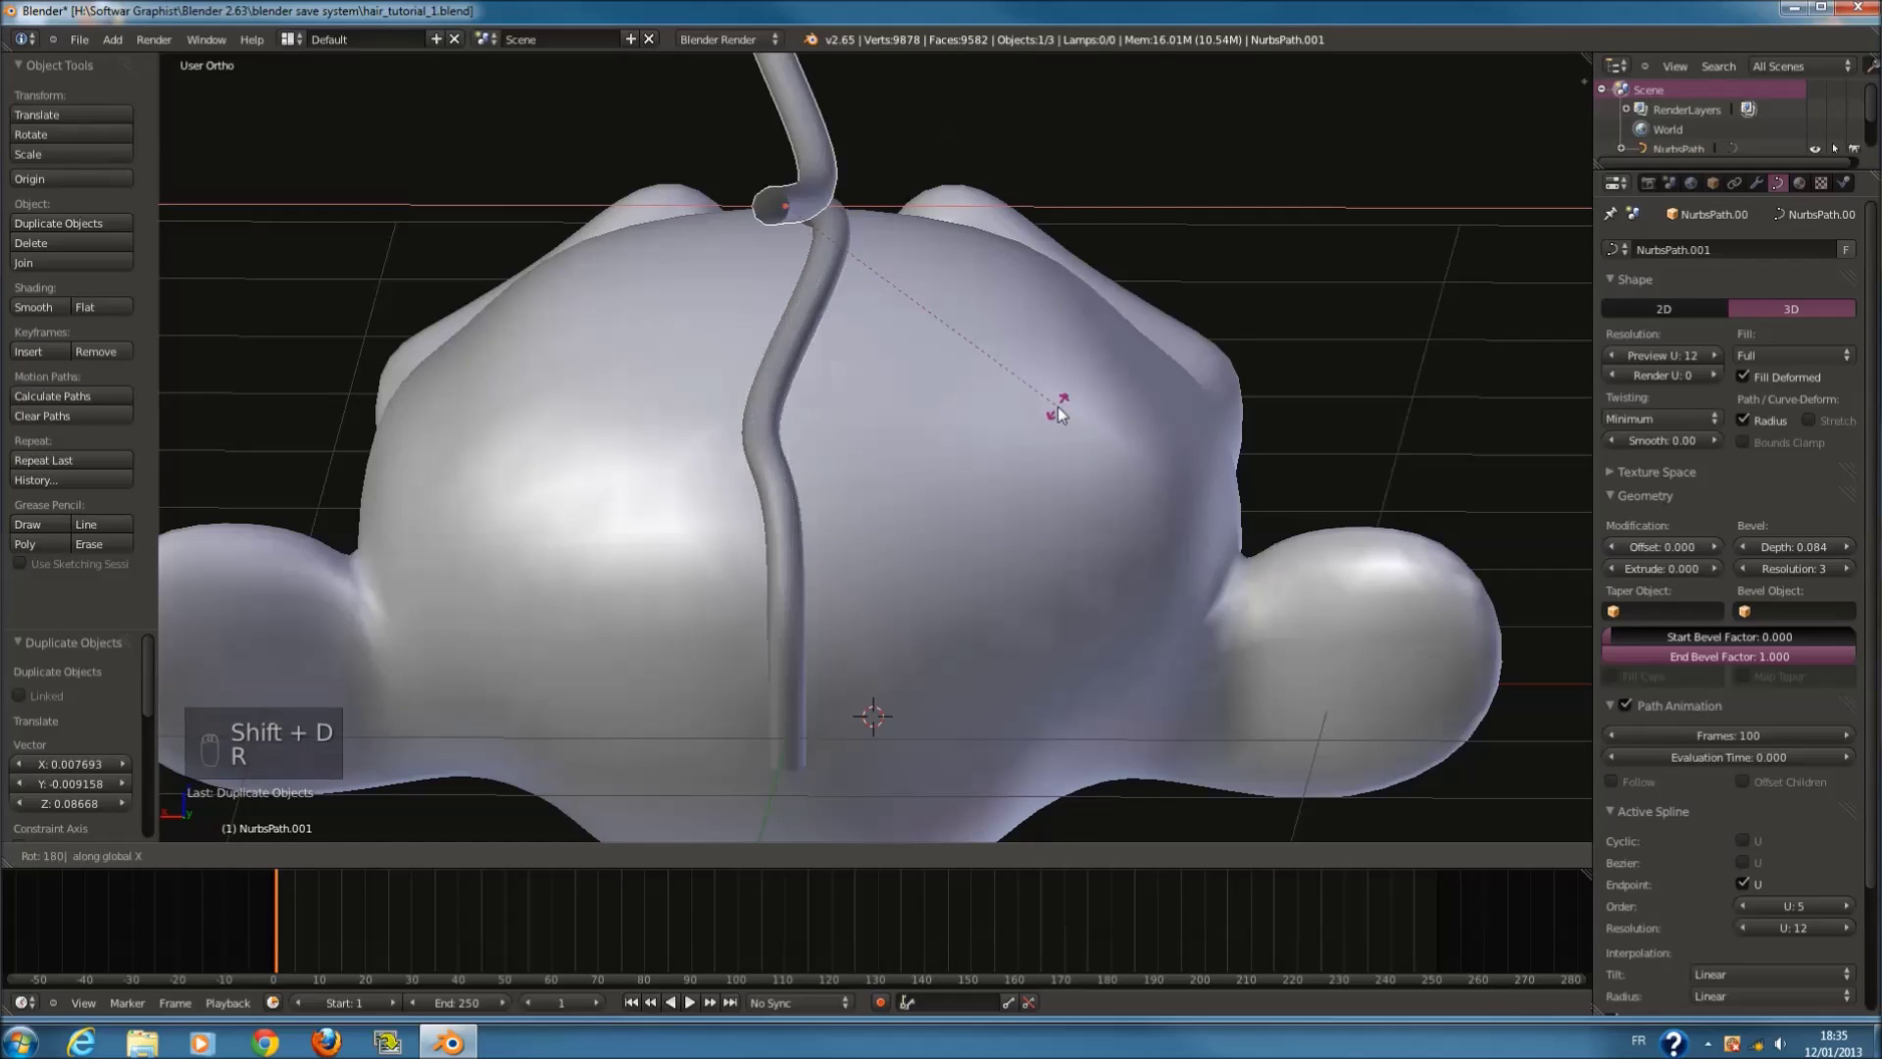
key("ctrl+z")
Step: Try rotating the duplicate strand about the global Y axis, and delete the duplicate
scroll(1057, 400, "down", 3)
scroll(1057, 397, "up", 2)
scroll(1057, 398, "up", 2)
key("r")
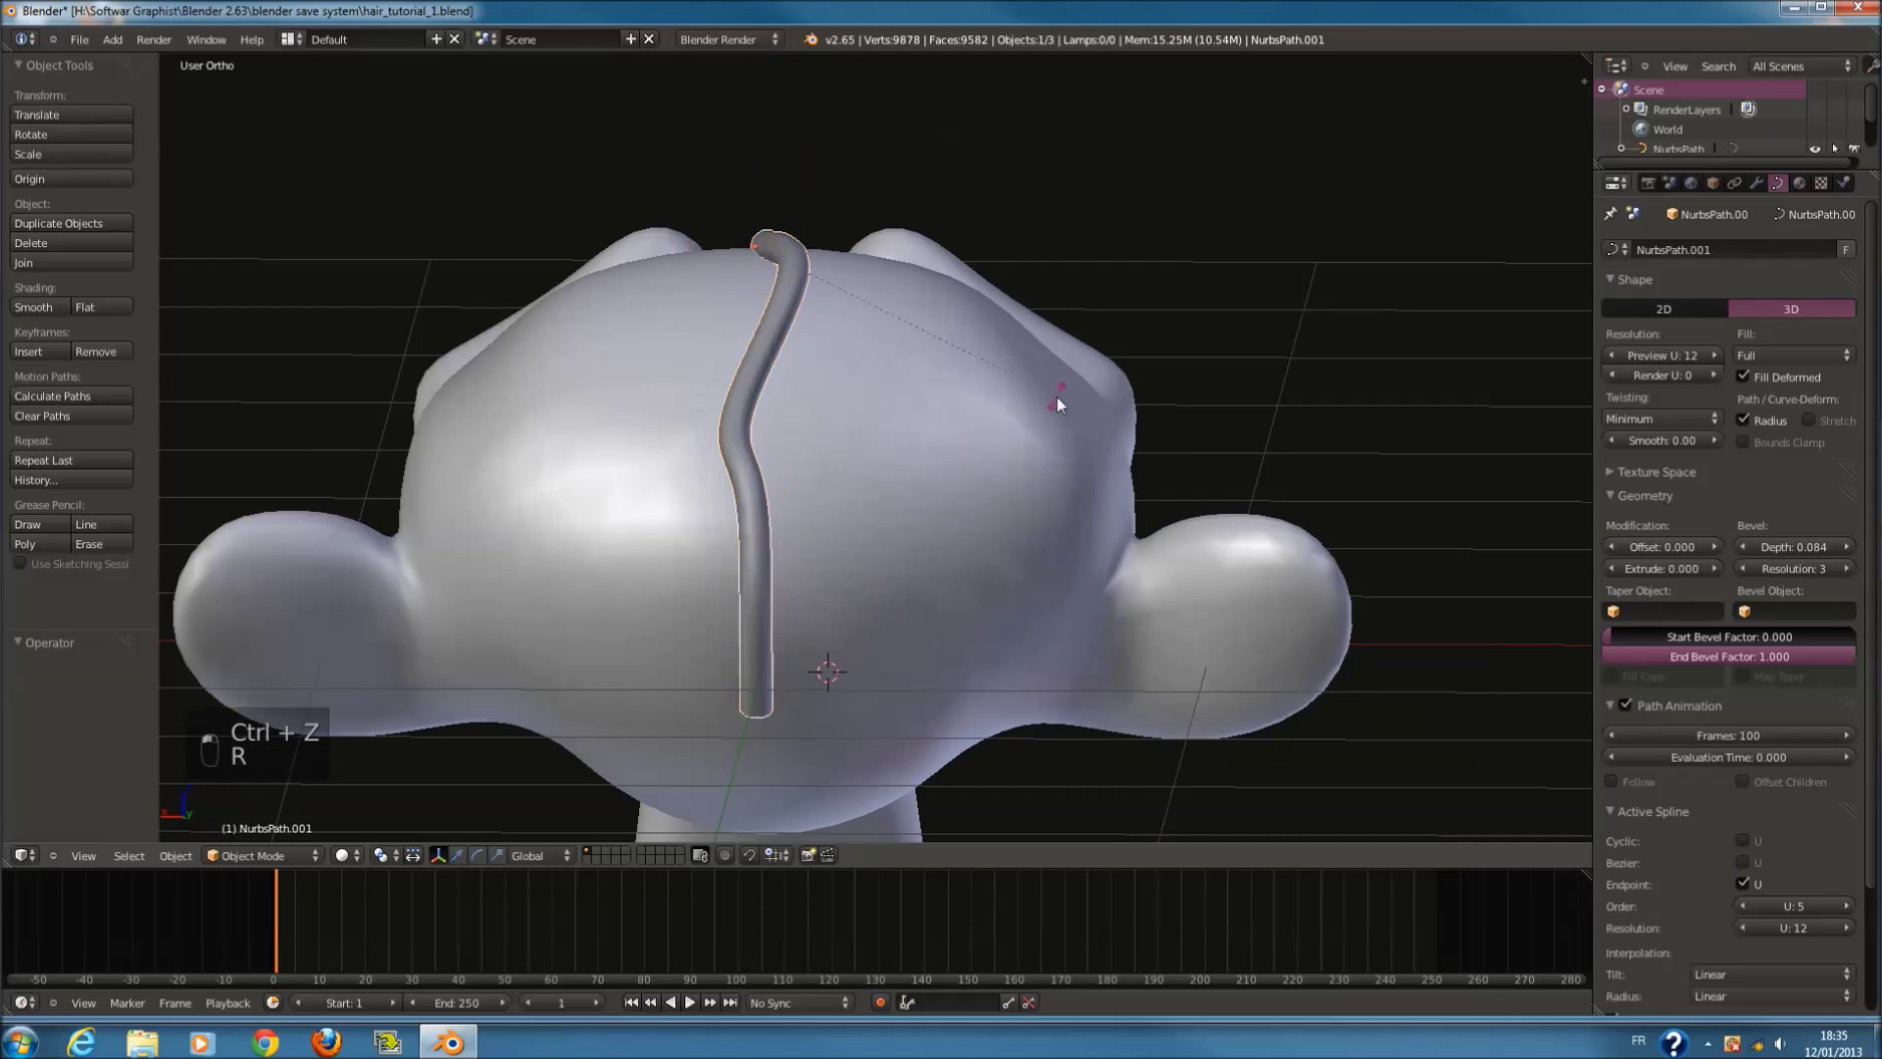
key("r")
key("y")
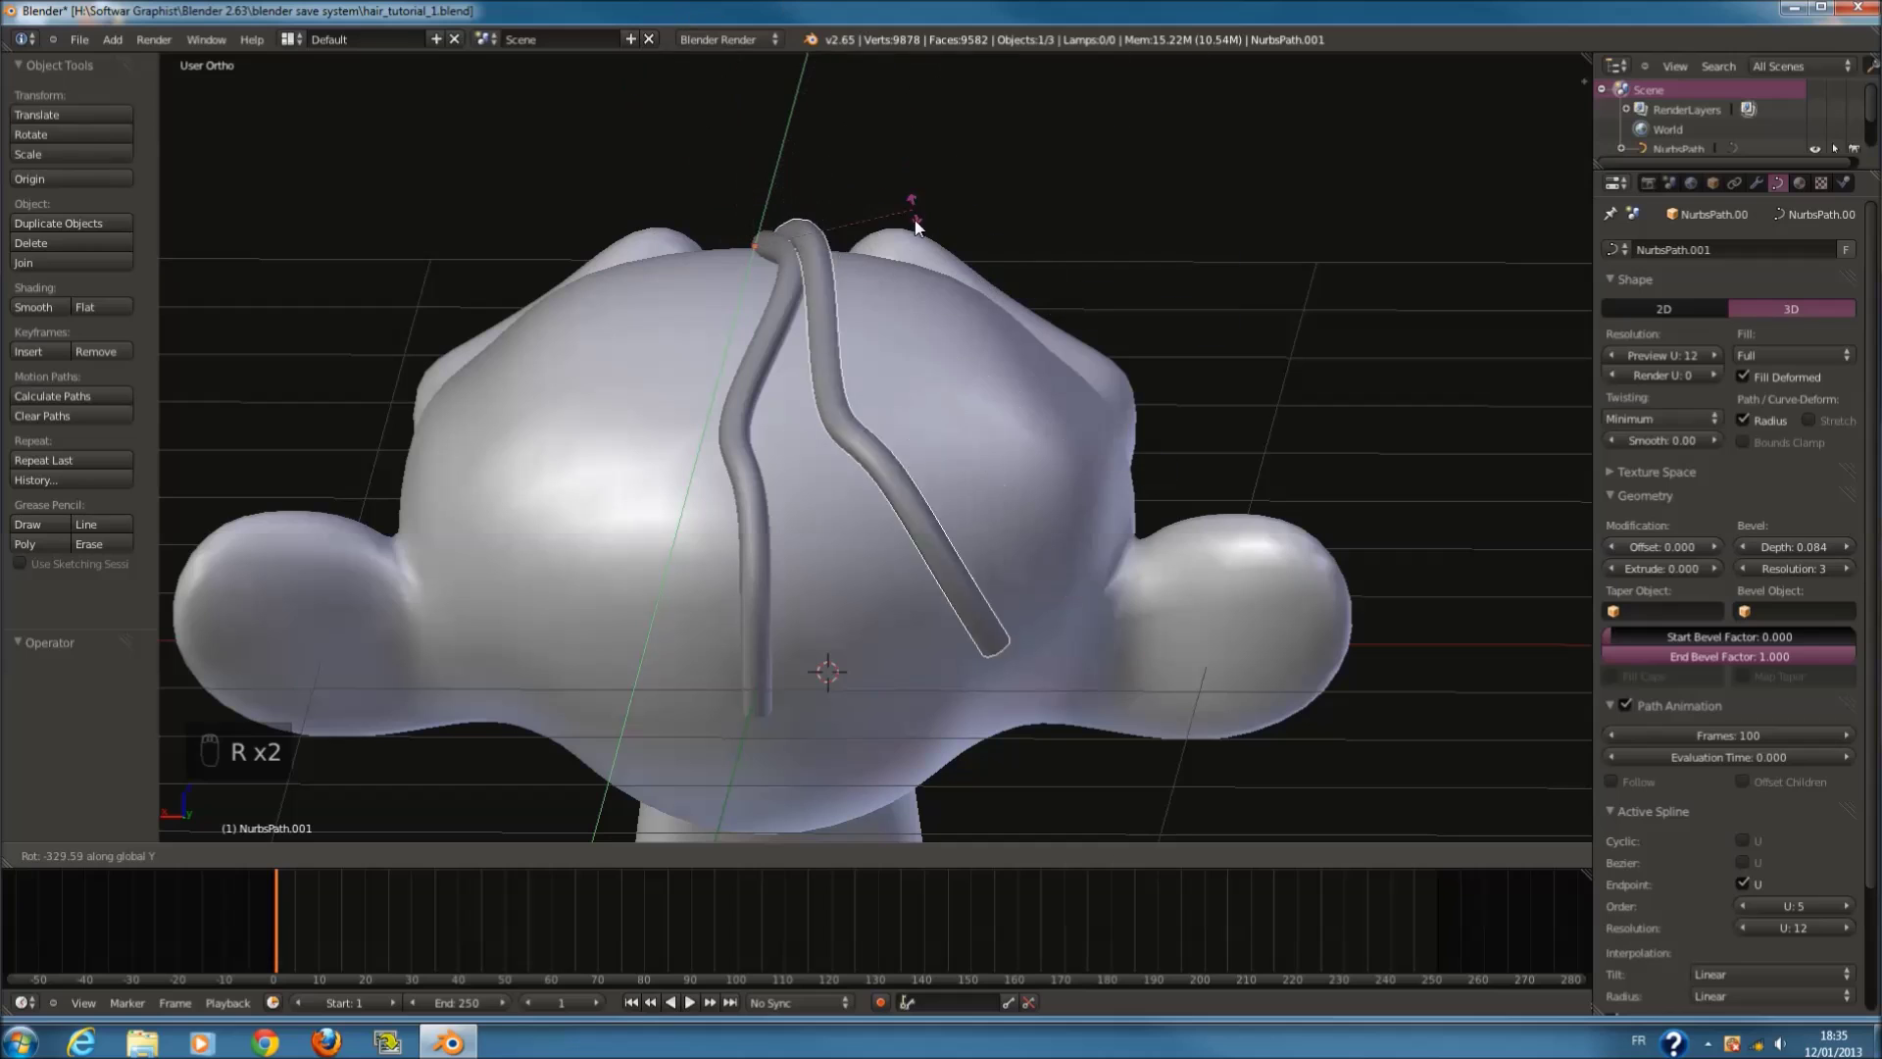
right_click(690, 172)
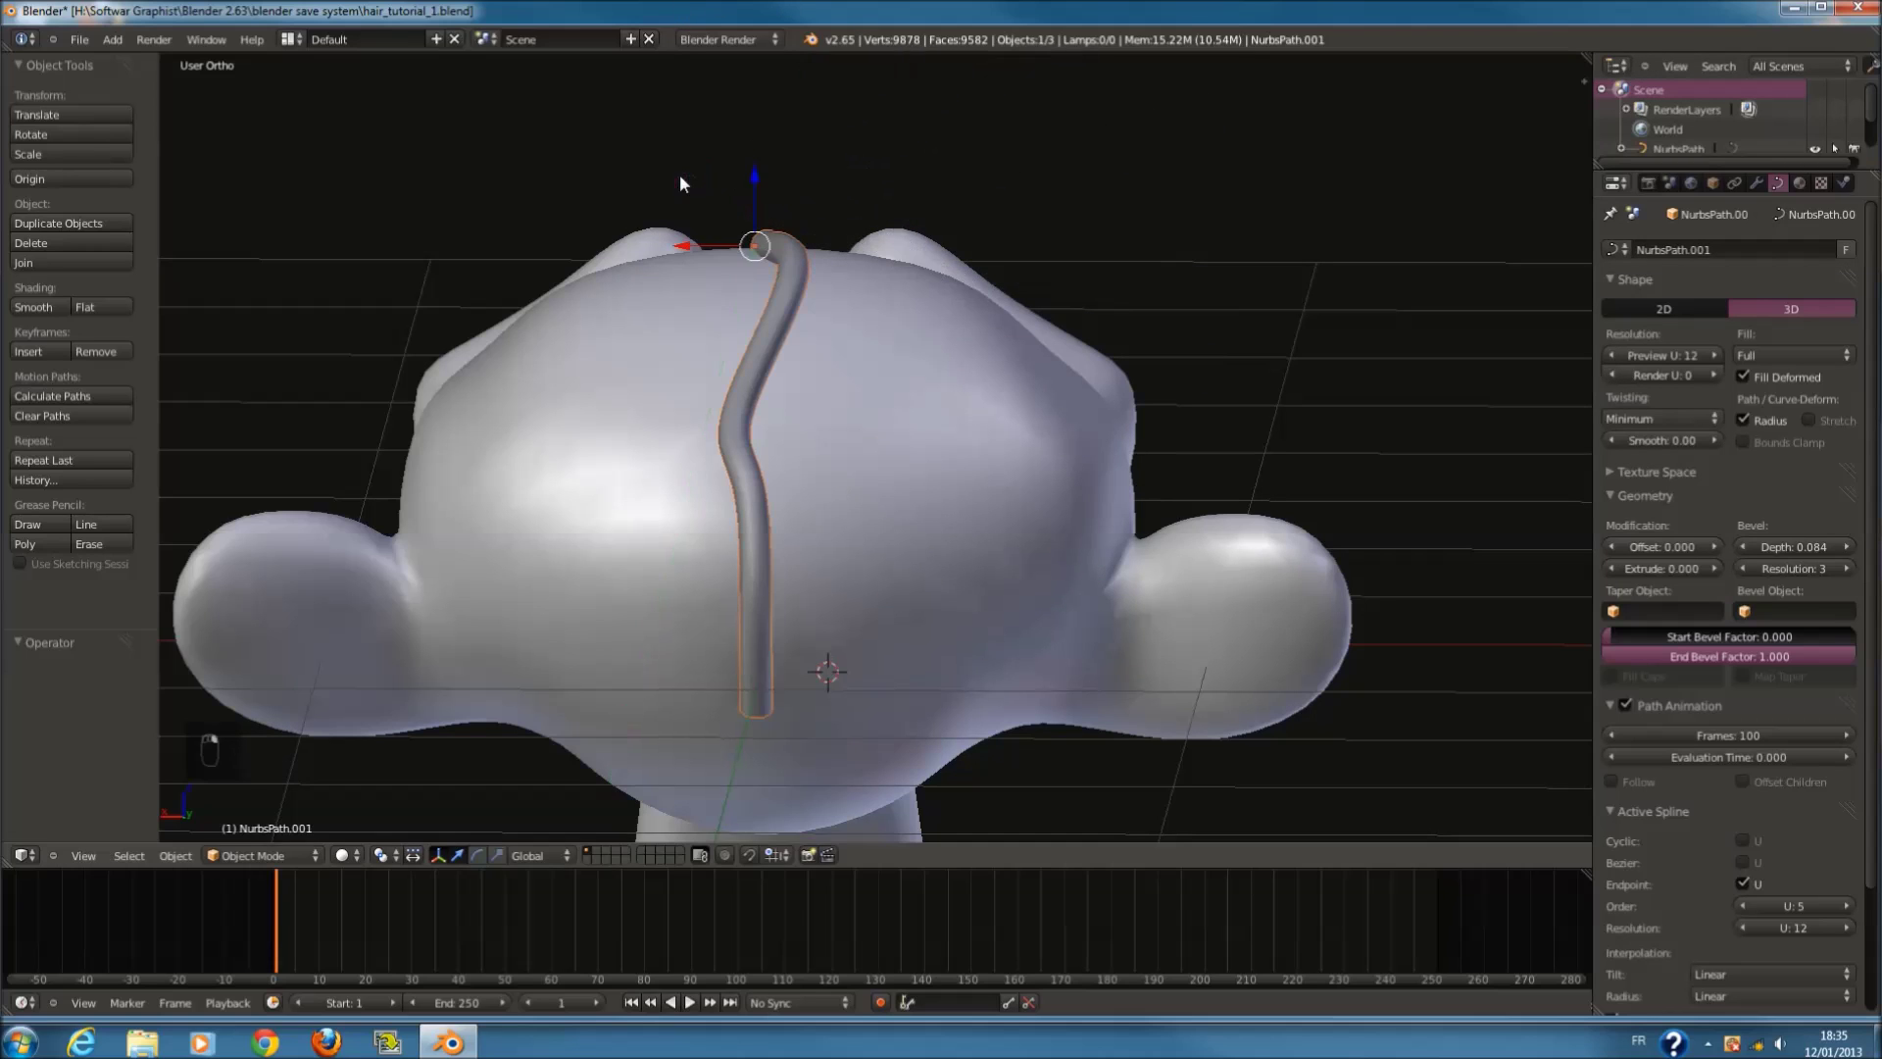
key("x")
left_click(686, 179)
Step: Select the remaining wavy strand and convert it from a curve to a mesh
middle_click_drag(749, 202, 745, 66)
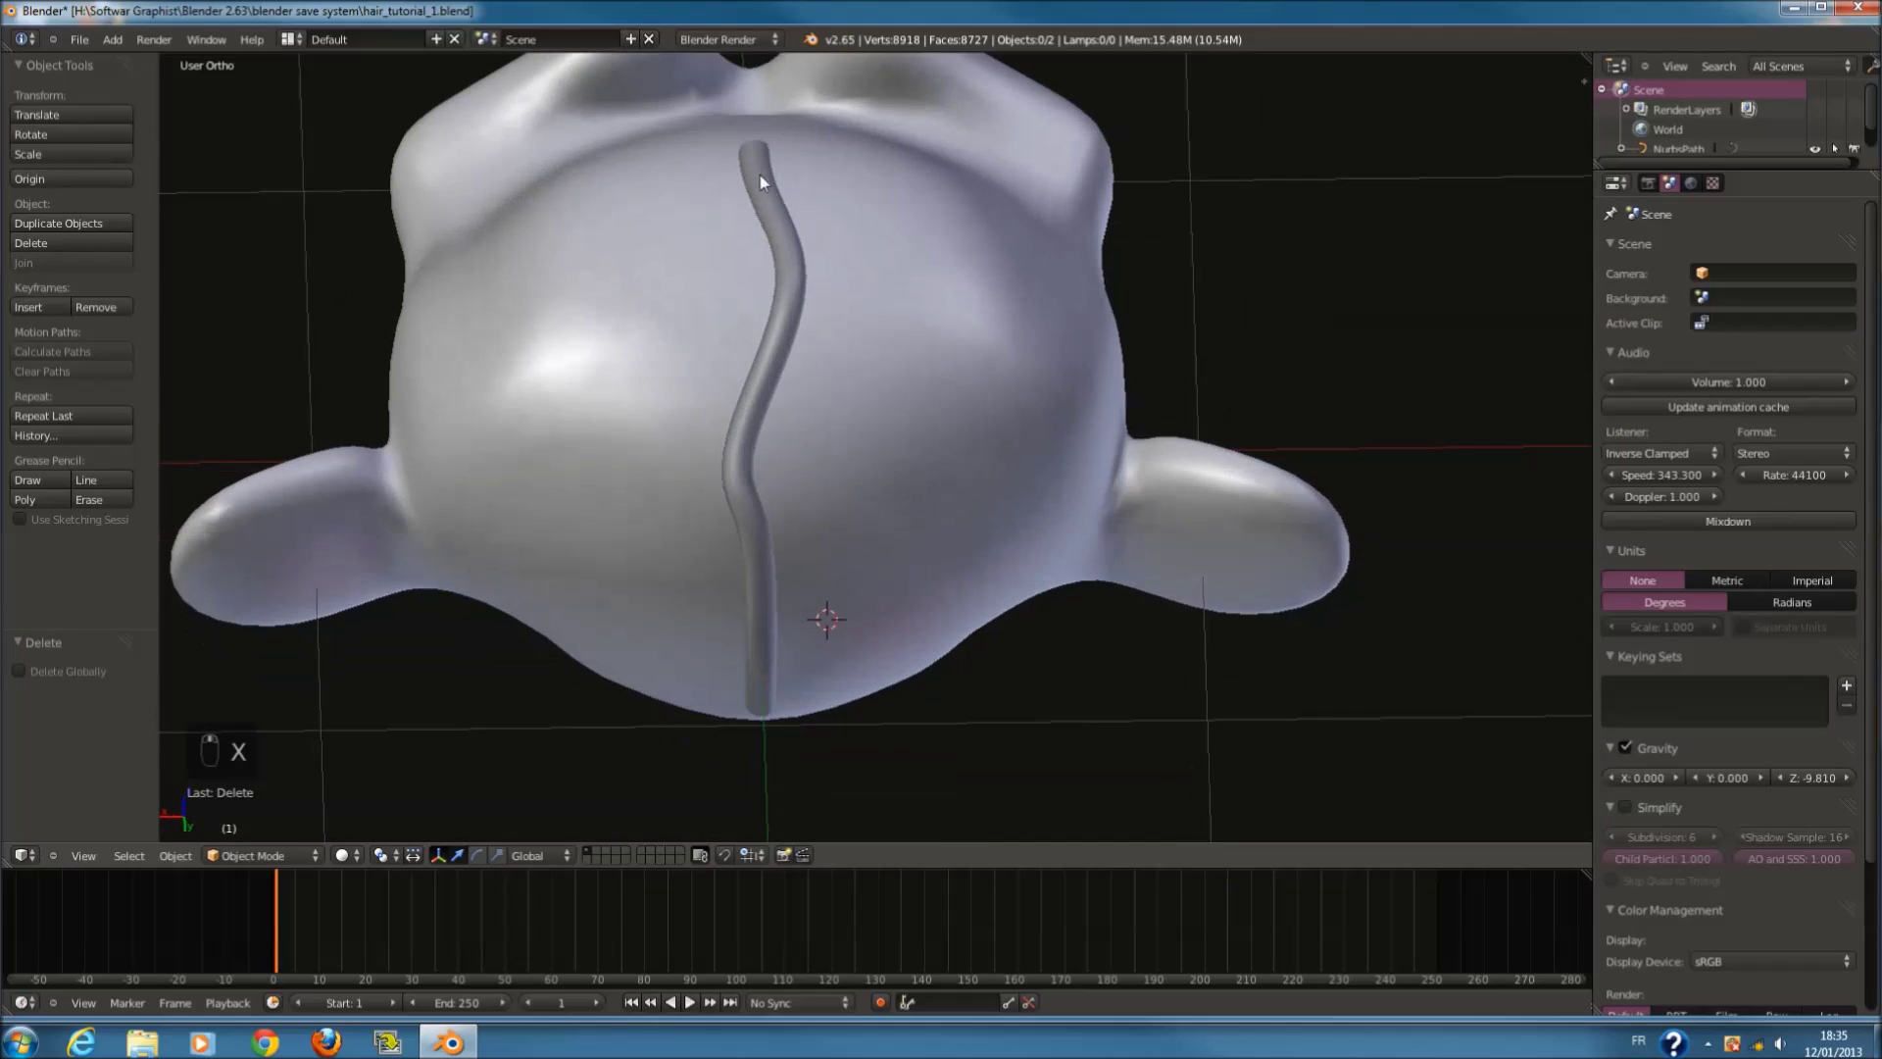
middle_click_drag(769, 290, 765, 183)
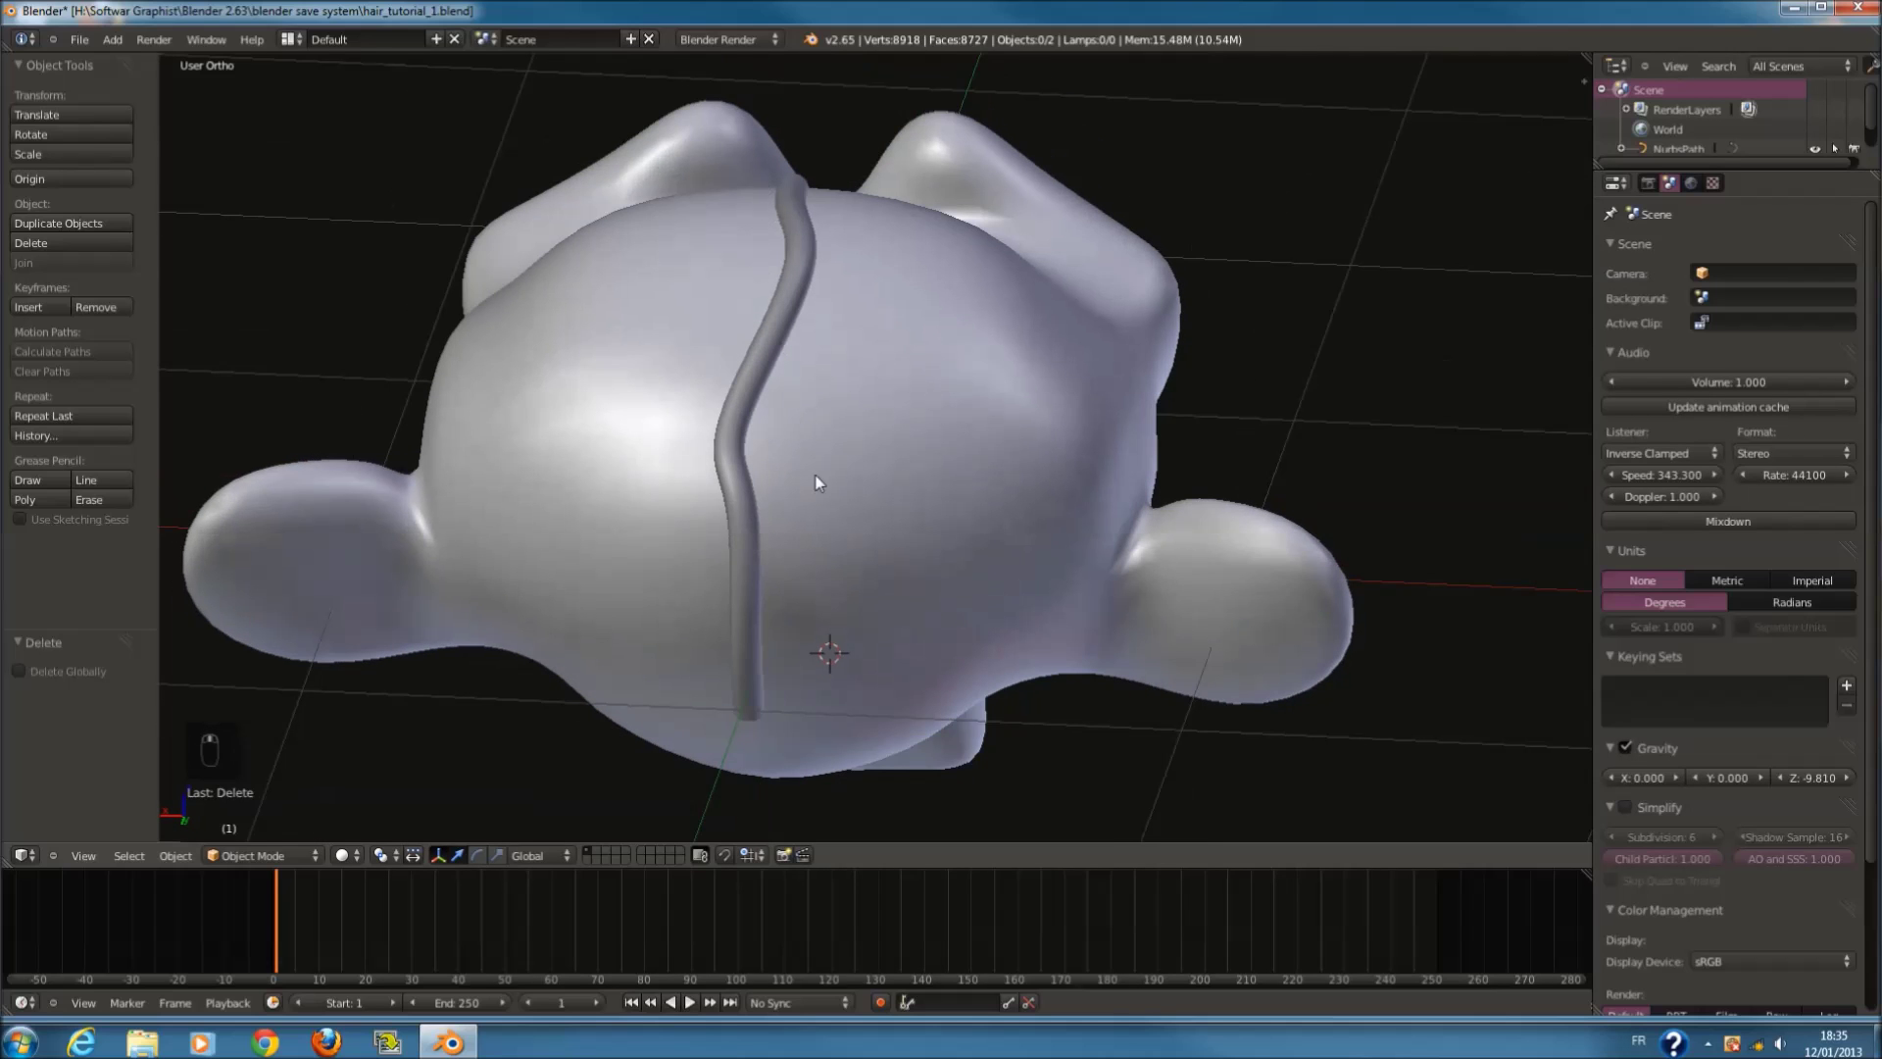
middle_click_drag(694, 598, 777, 270)
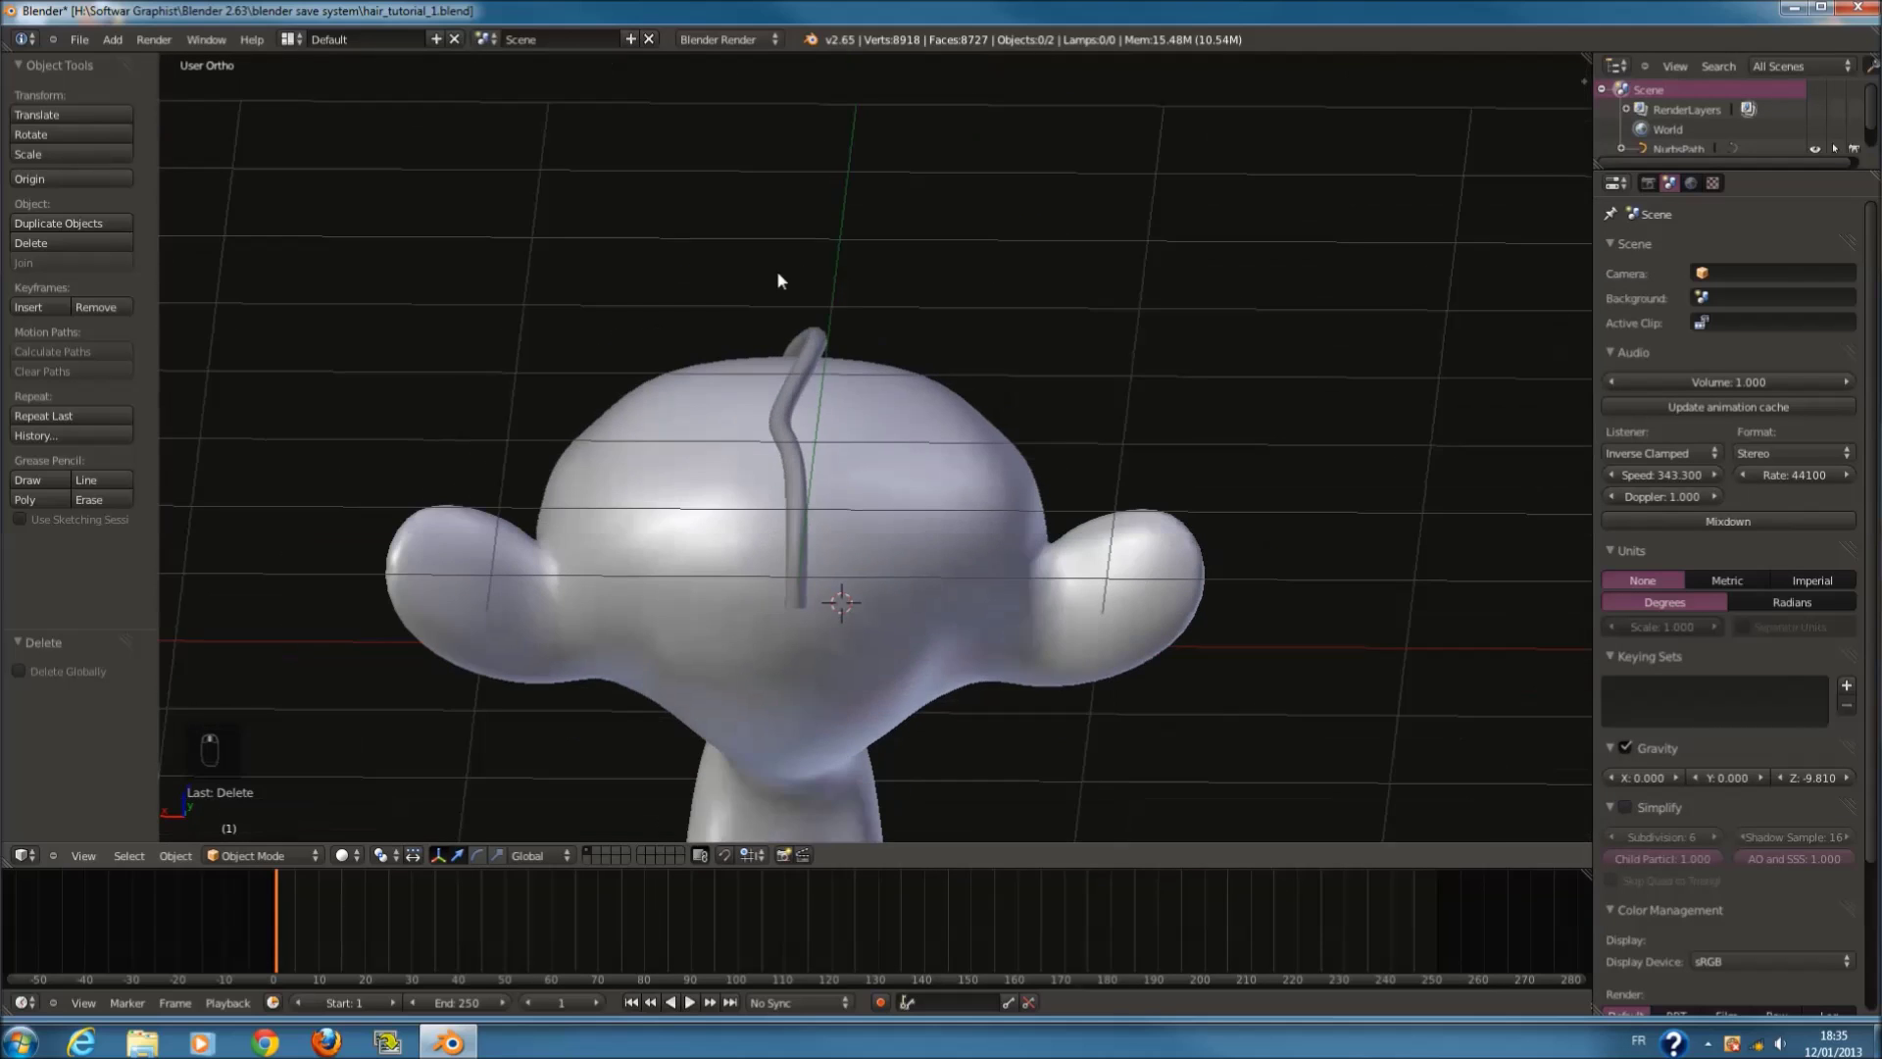
right_click(812, 340)
key("KP_4")
key("KP_7")
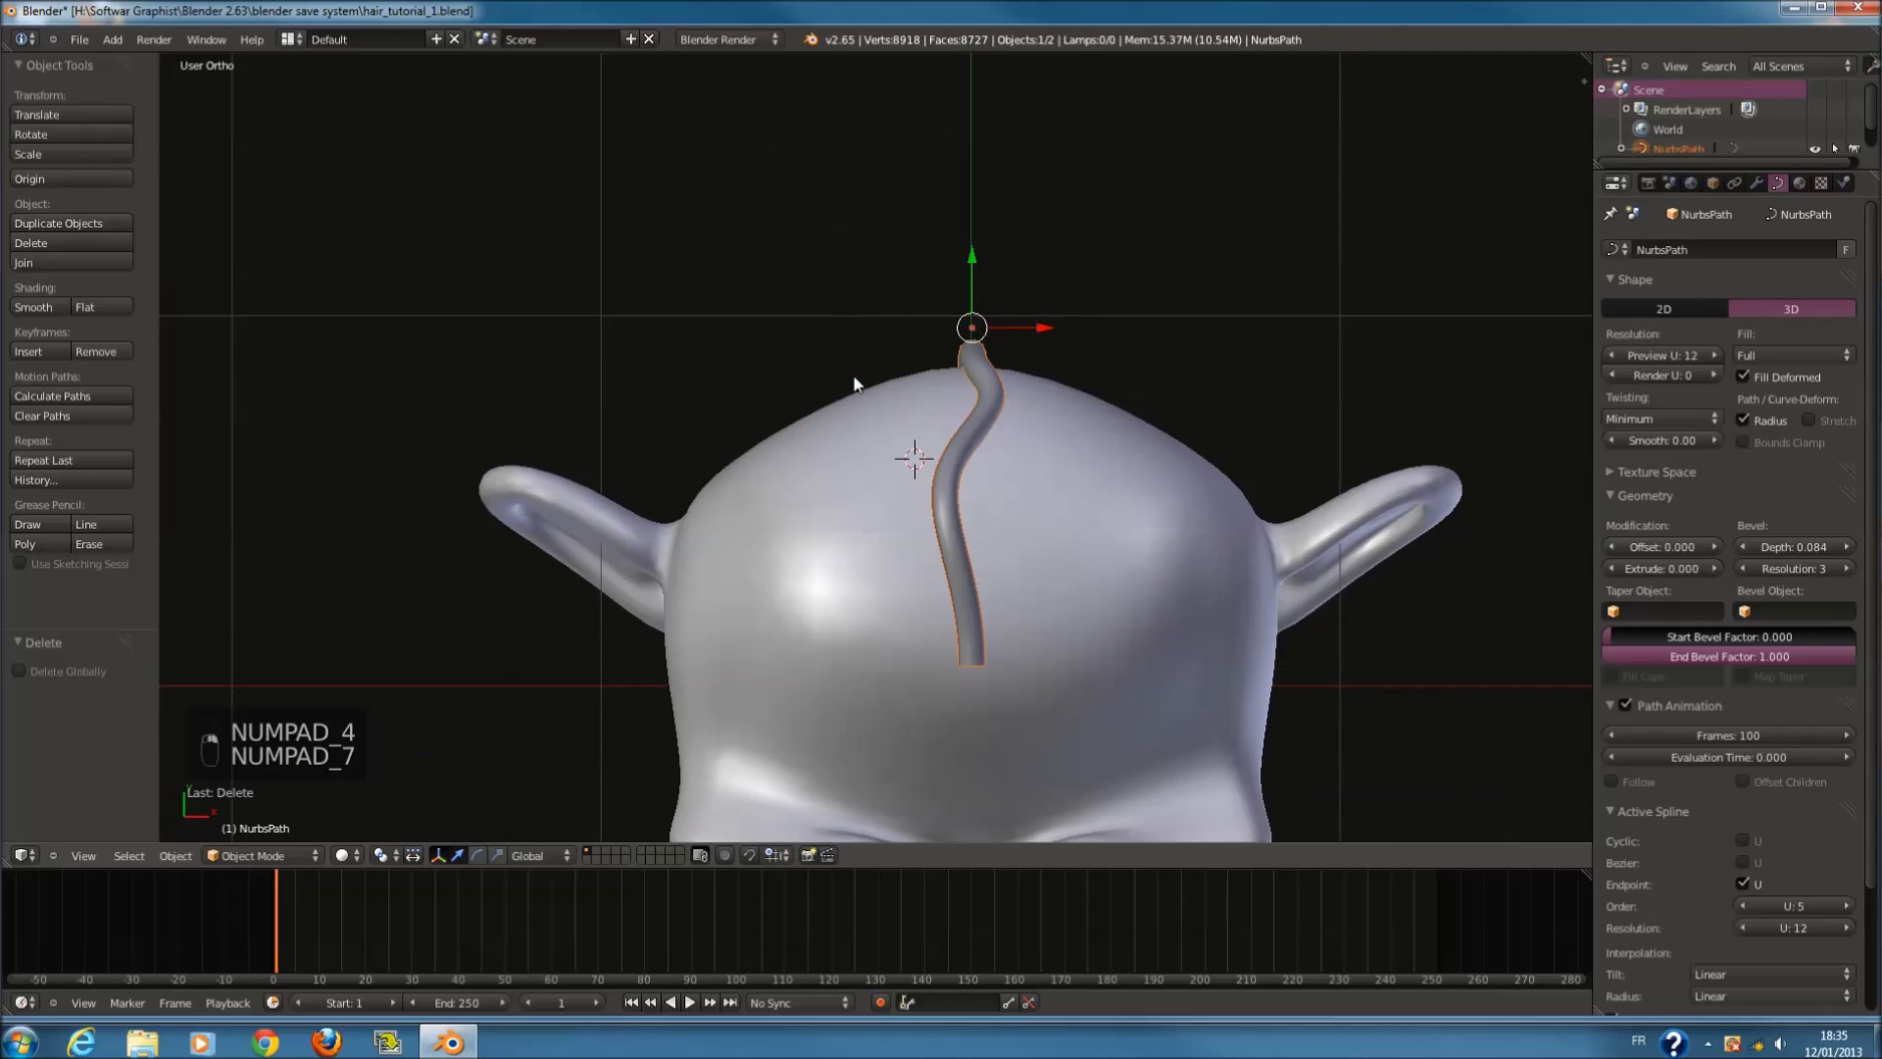
scroll(932, 419, "up", 2)
middle_click_drag(932, 420, 868, 385, "shift")
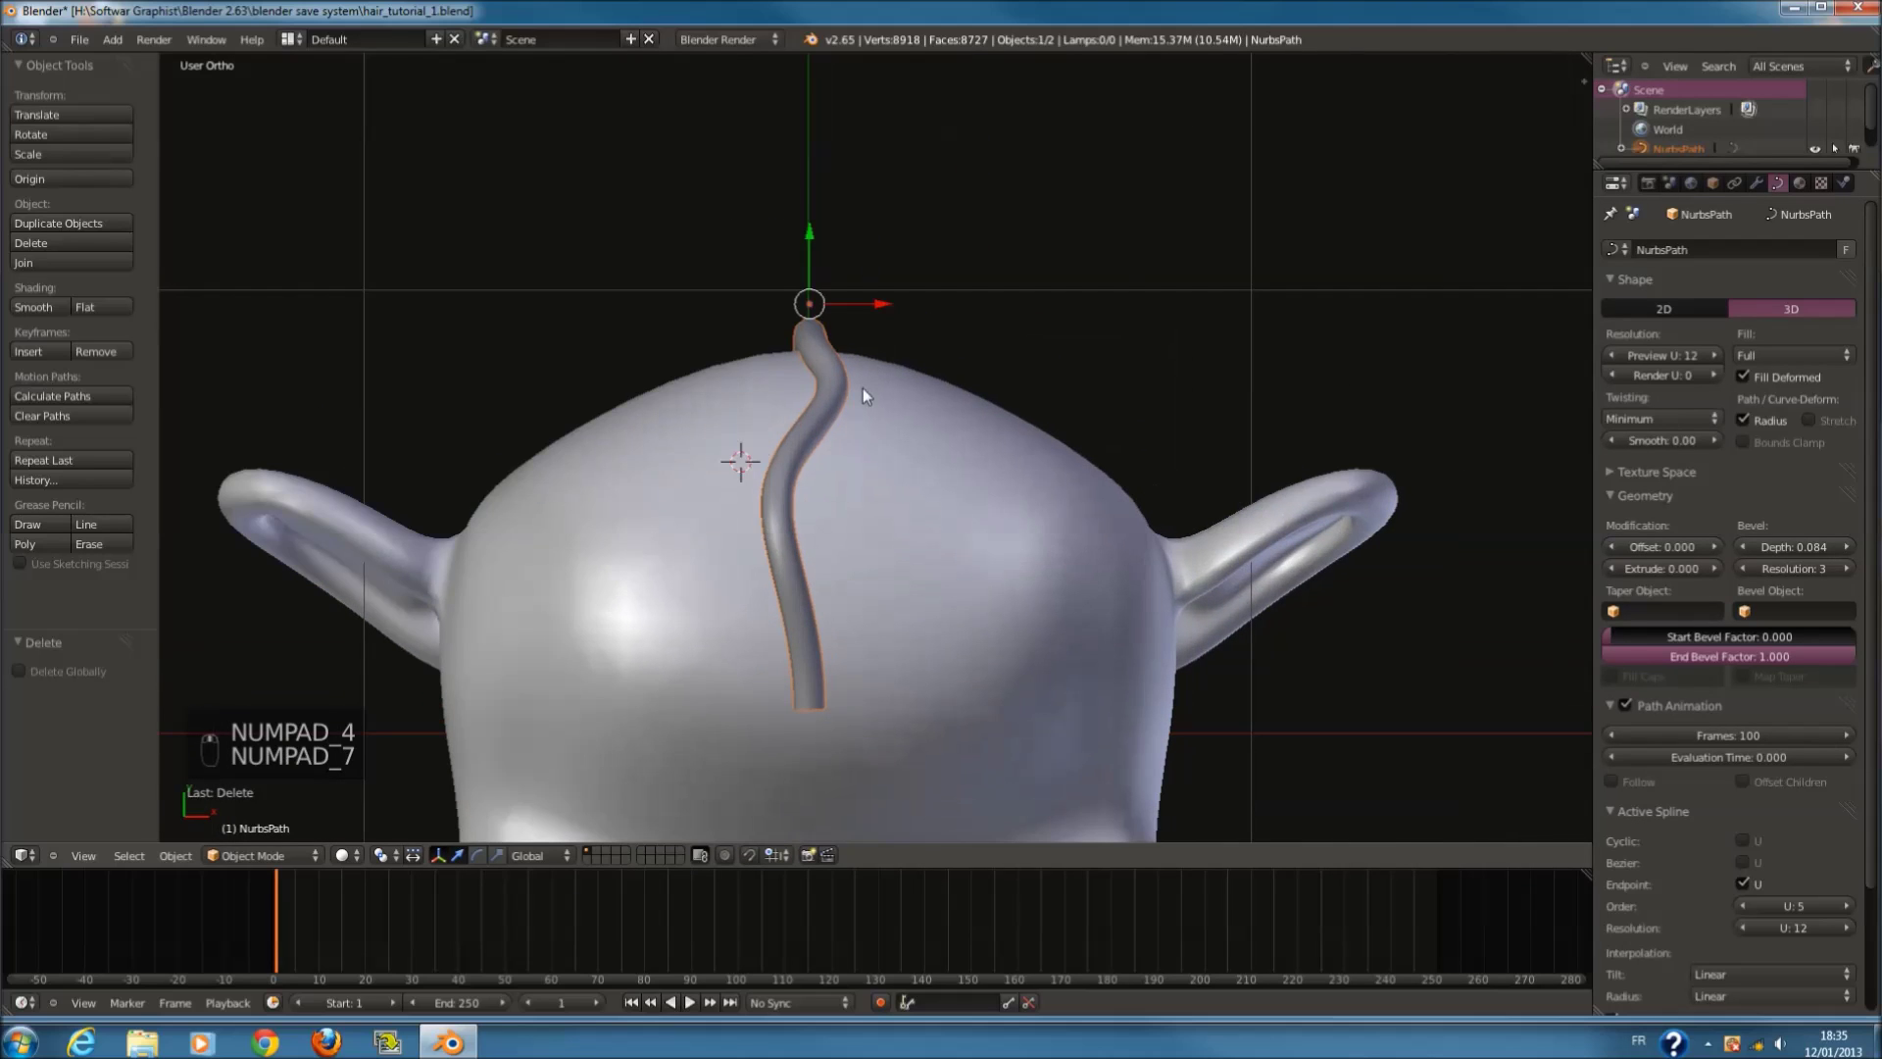
key("alt+c")
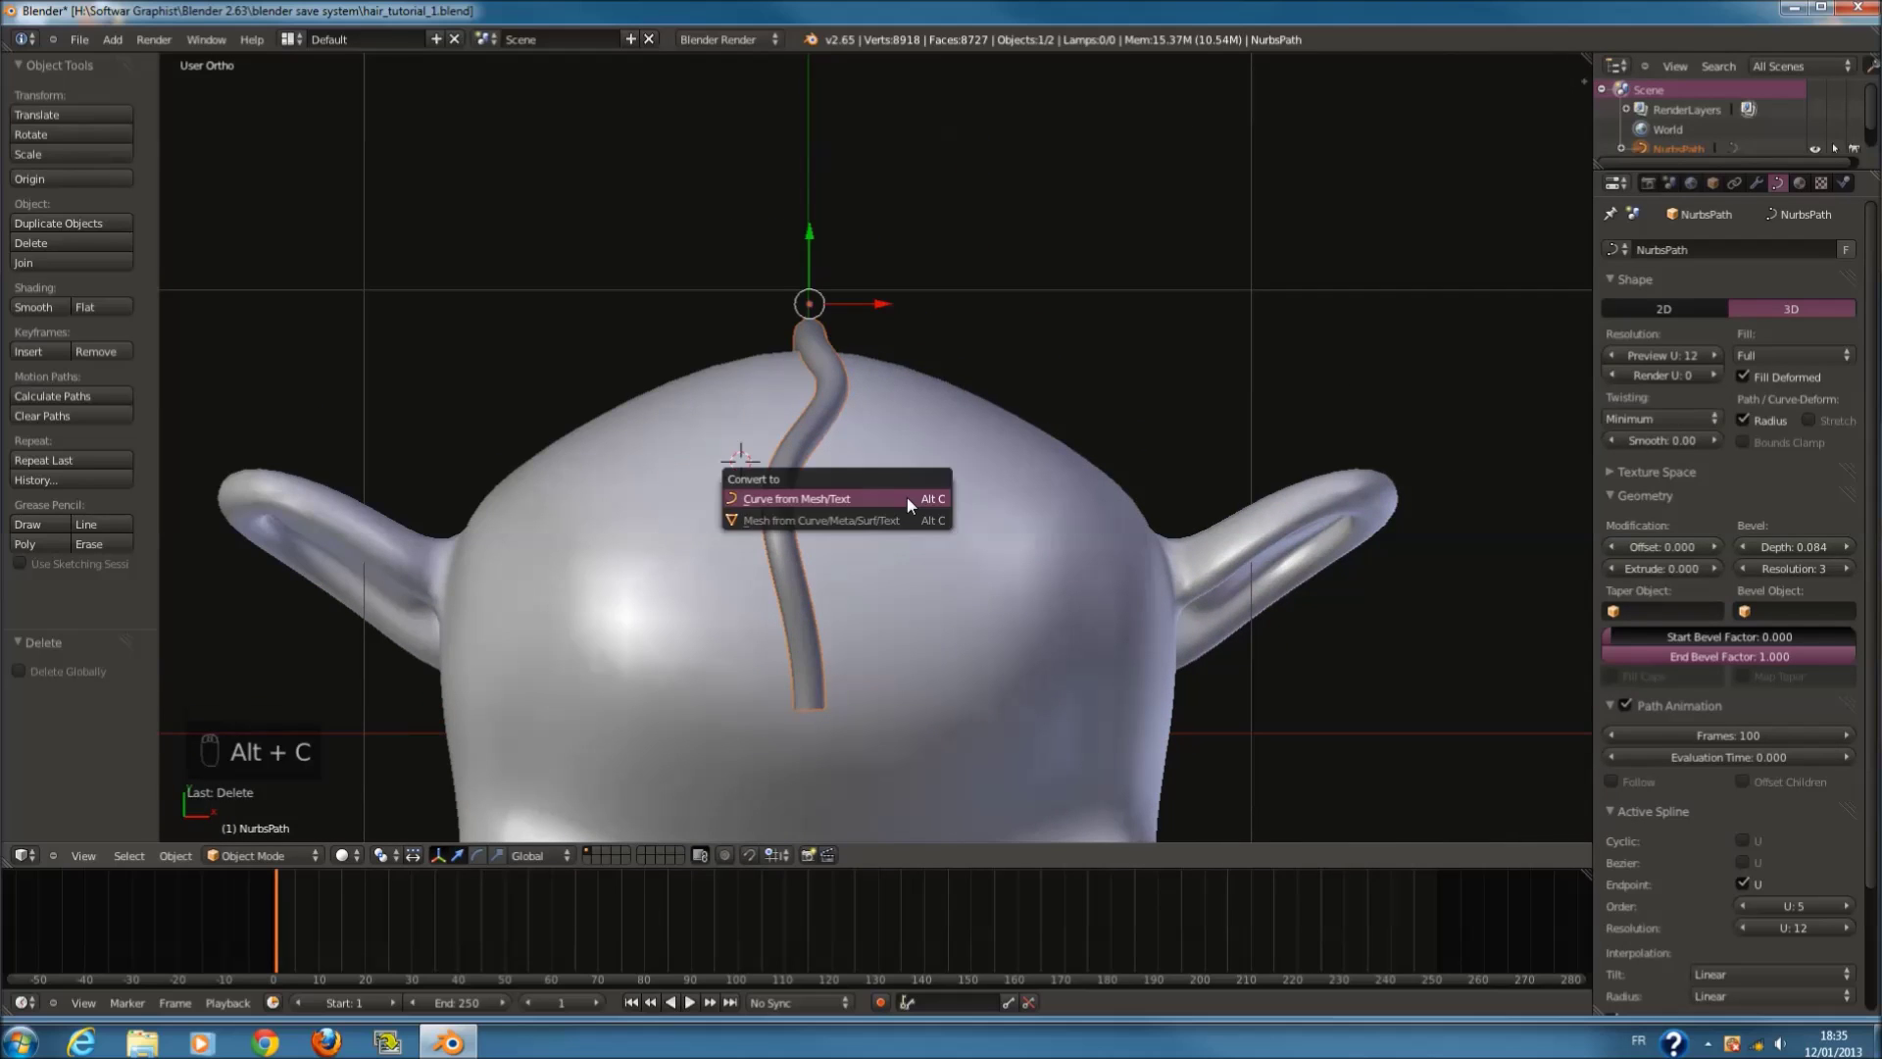
left_click(904, 515)
Step: In Edit Mode, select two opposite edges at one open end of the strand mesh and fill a face between them
key("Tab")
middle_click_drag(904, 518, 1261, 315)
key("Tab")
key("Tab")
key("z")
left_click(602, 856)
key("z")
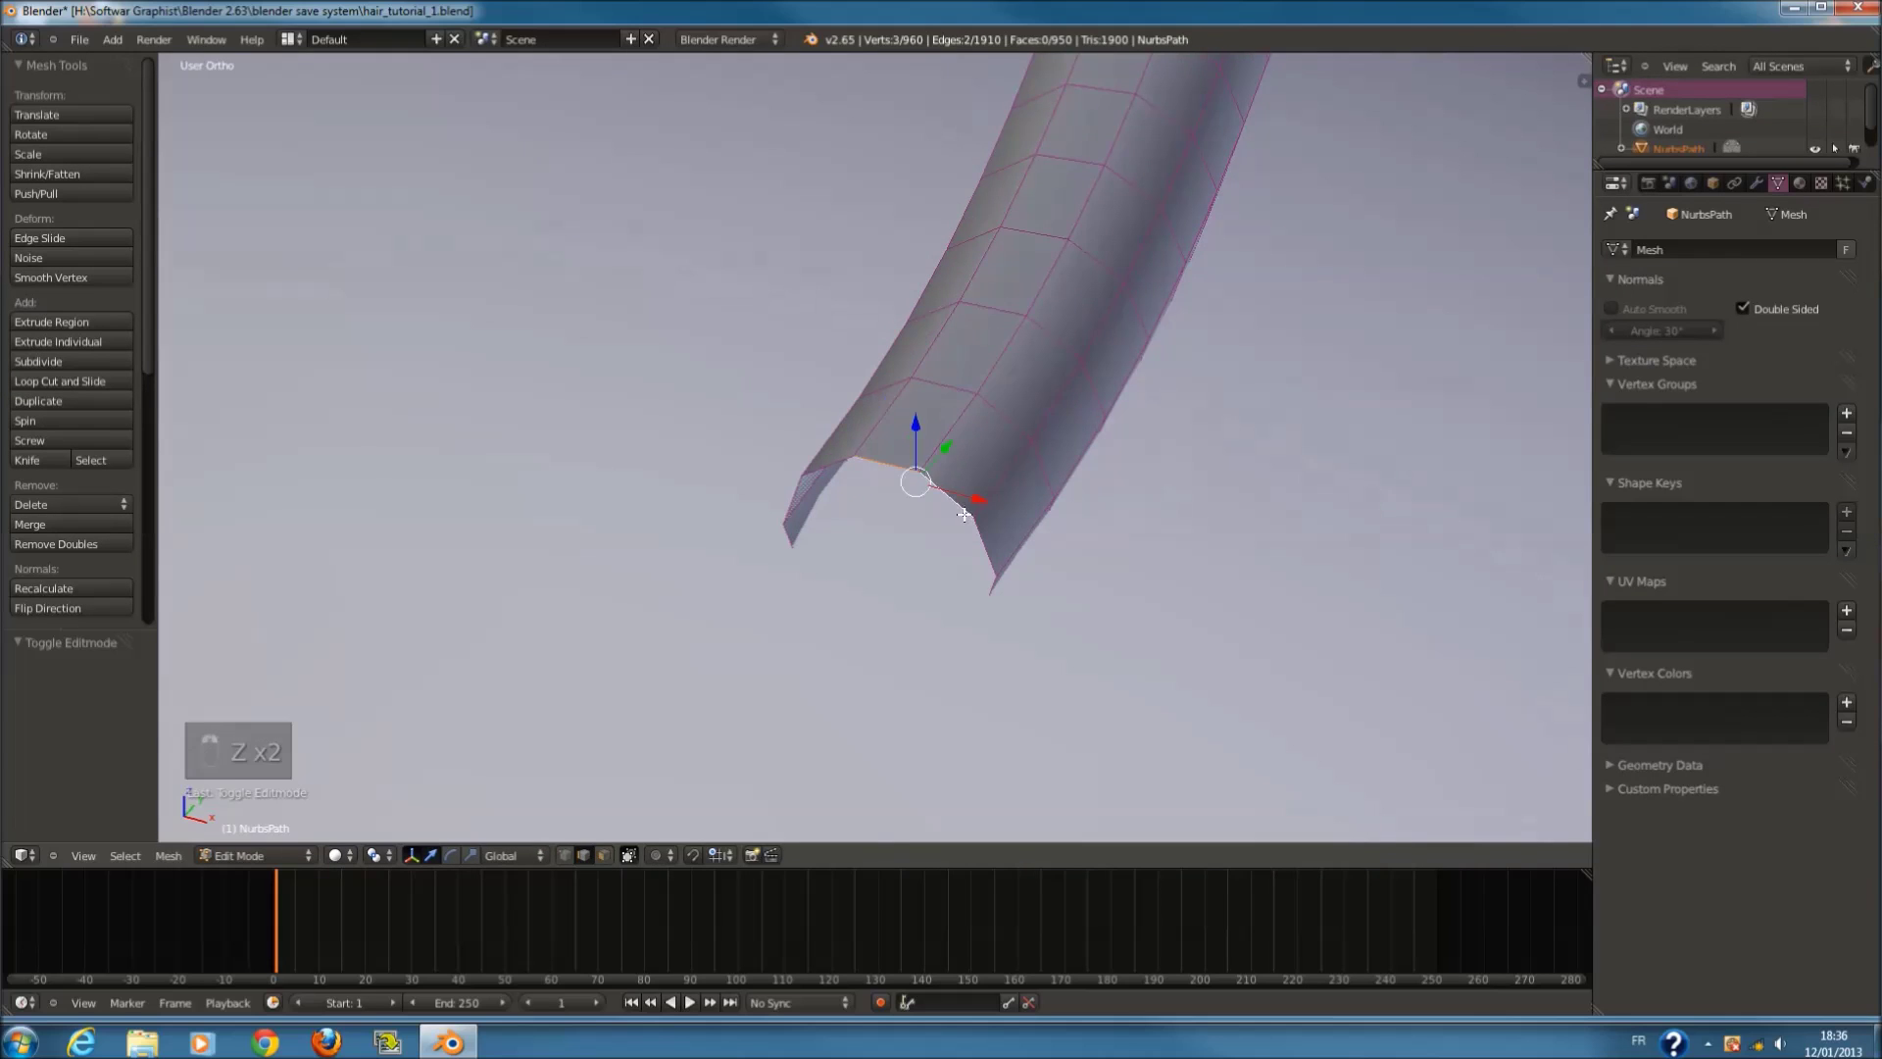
key("z")
middle_click_drag(956, 515, 1043, 517)
right_click(1093, 323, "shift")
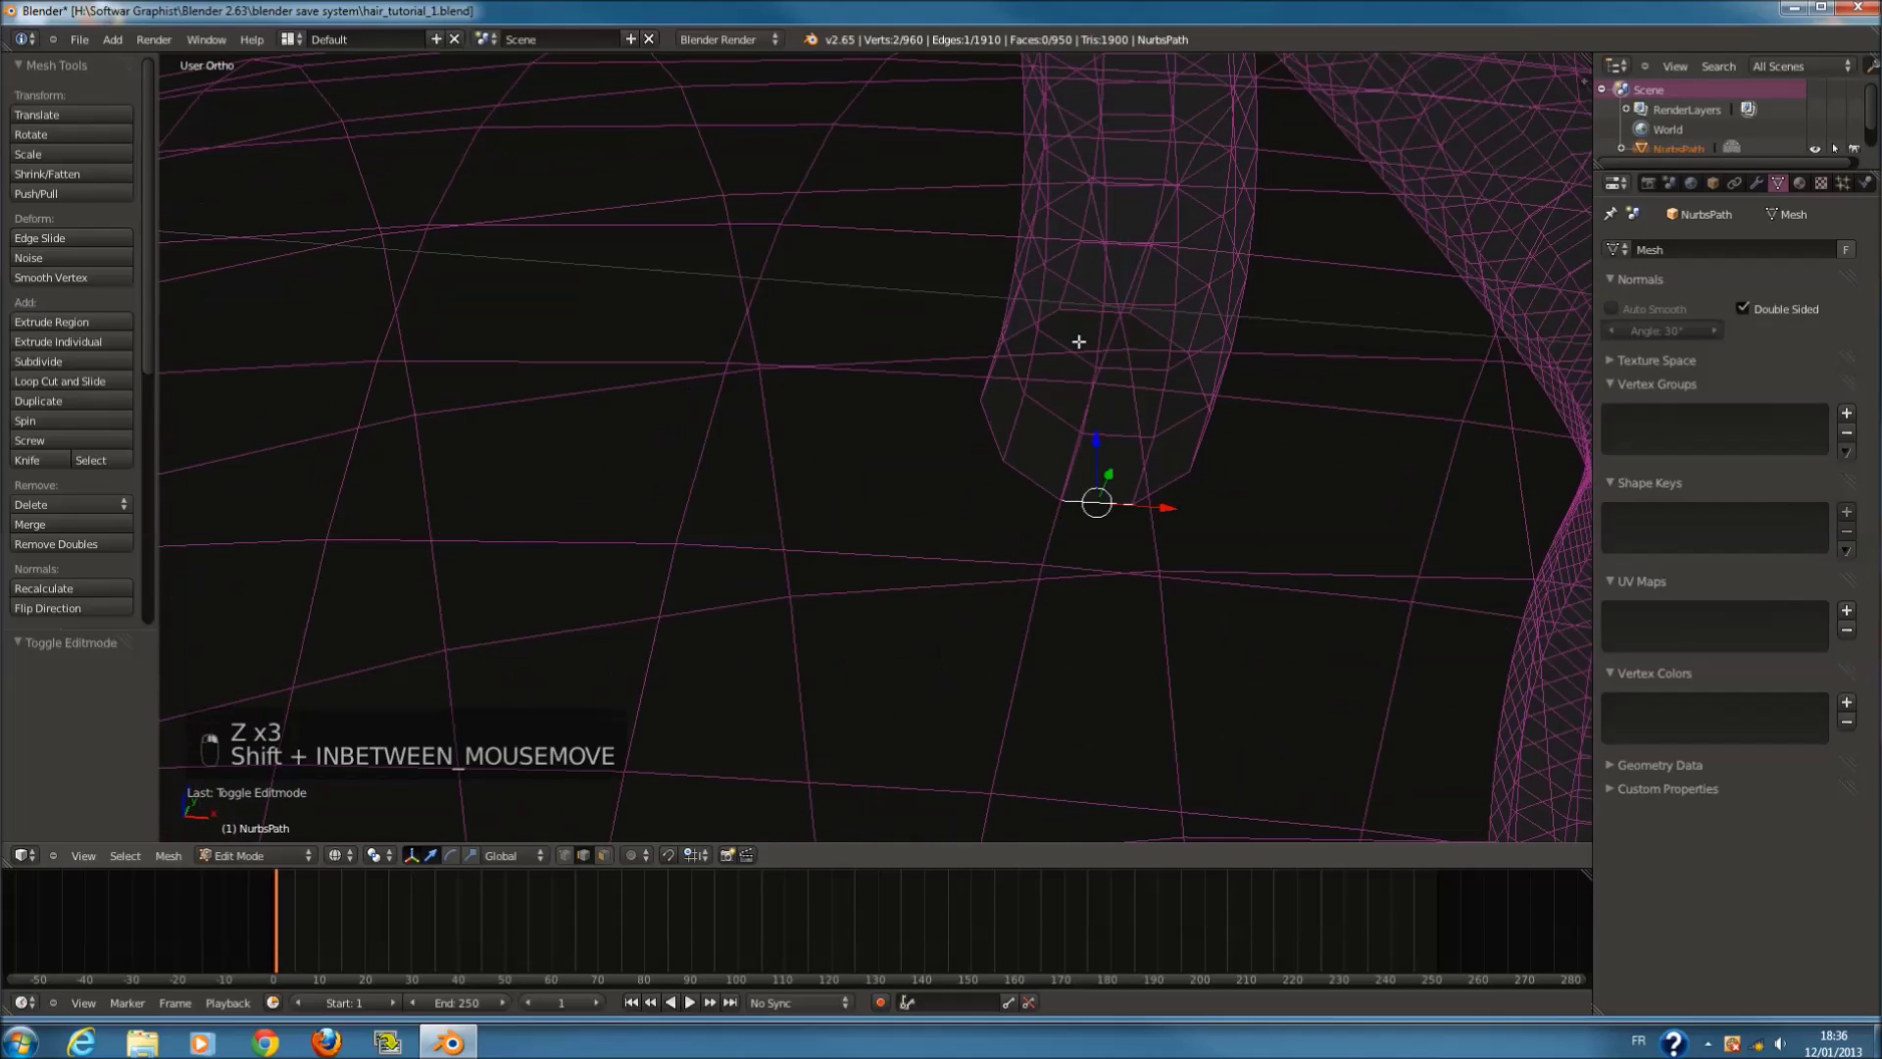
middle_click_drag(1100, 368, 1113, 382)
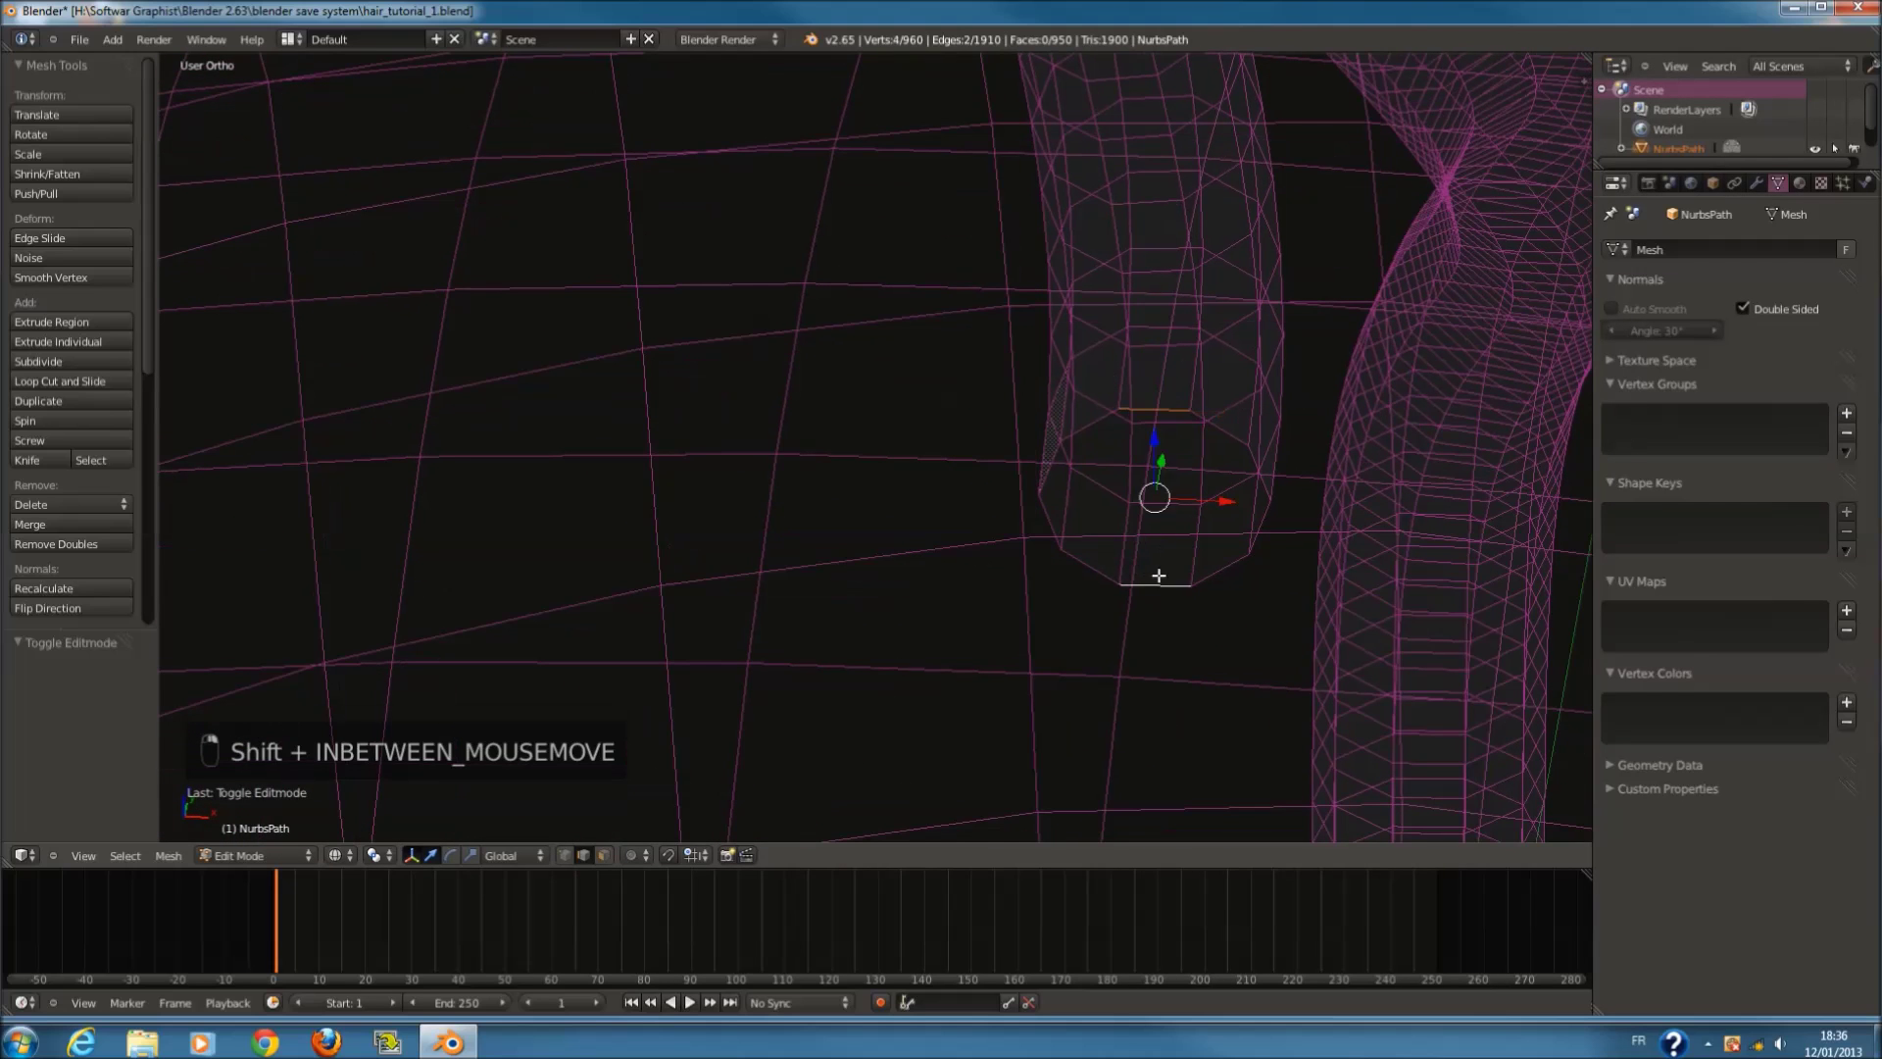
key("f")
Step: Fill the remaining gaps on both sides of that central face to close off this end of the strand
right_click(1219, 469)
right_click(1224, 561, "shift")
key("f")
right_click(1258, 524)
key("f")
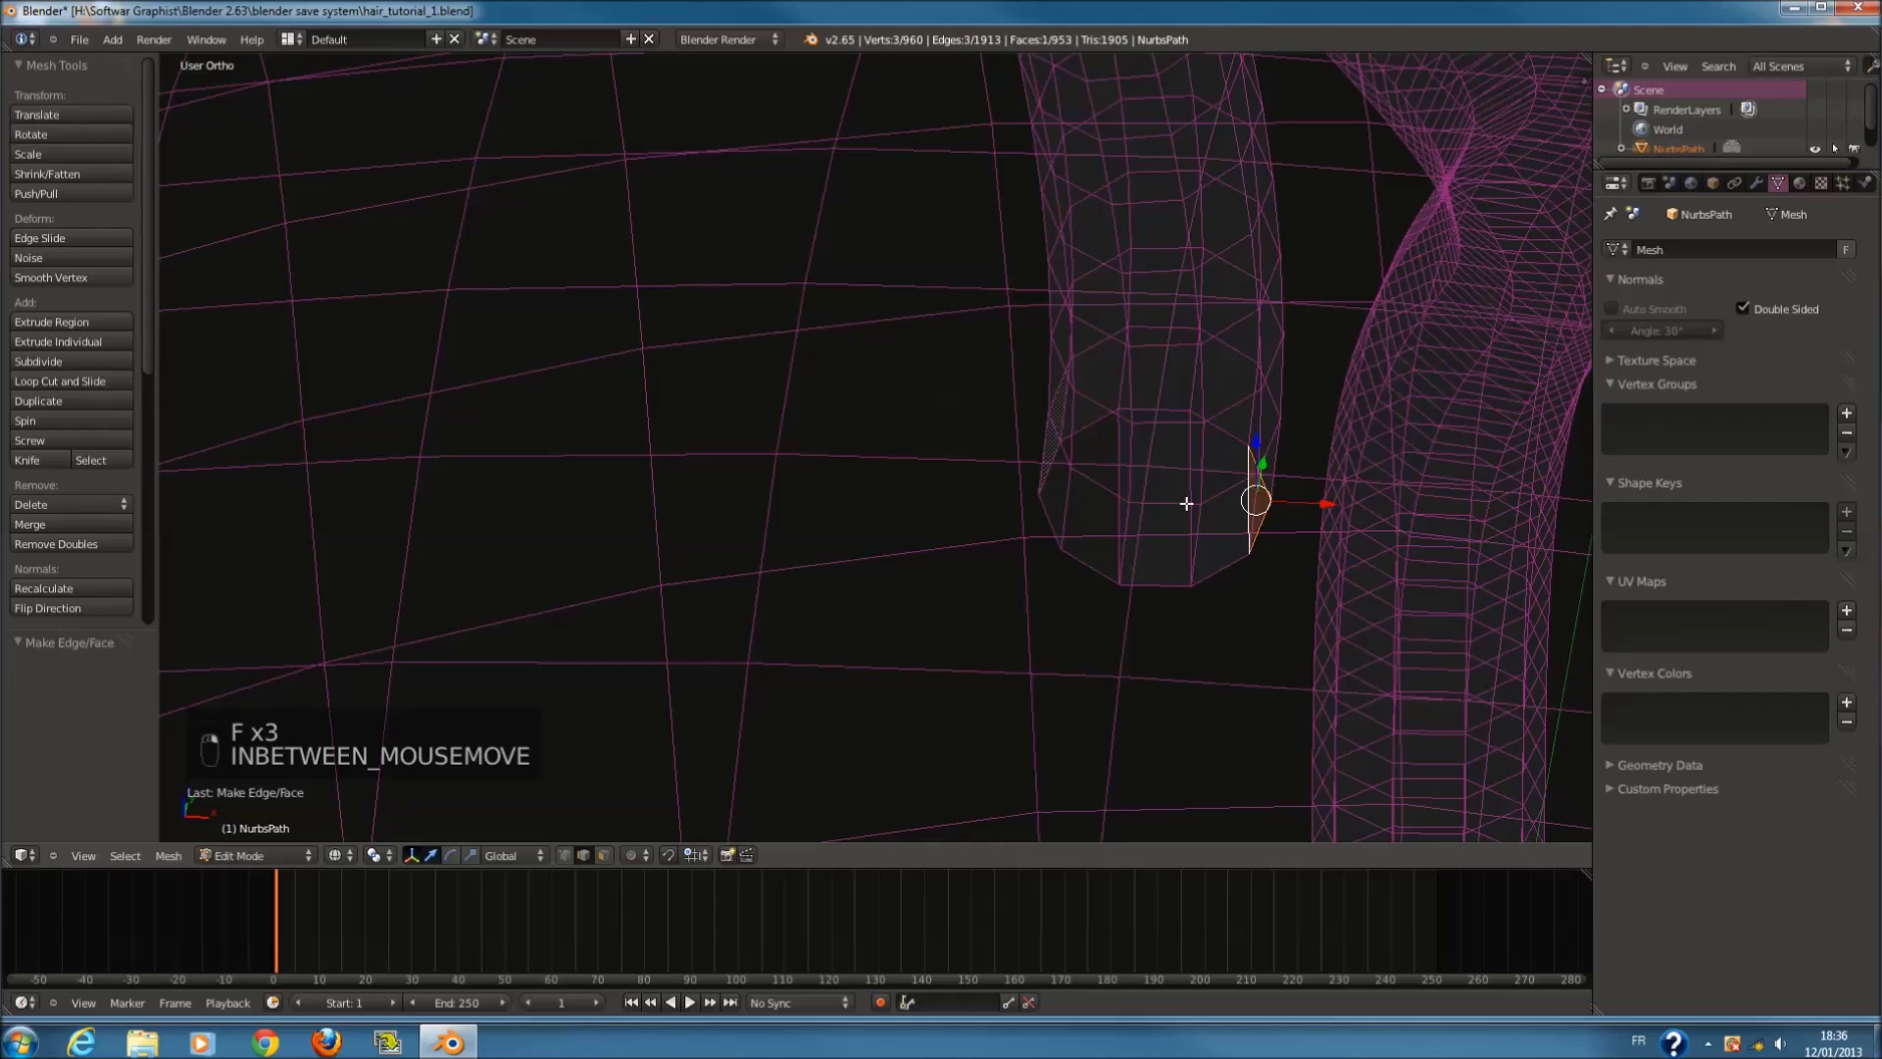
right_click(1111, 583)
right_click(1101, 431, "shift")
key("f")
right_click(1065, 477)
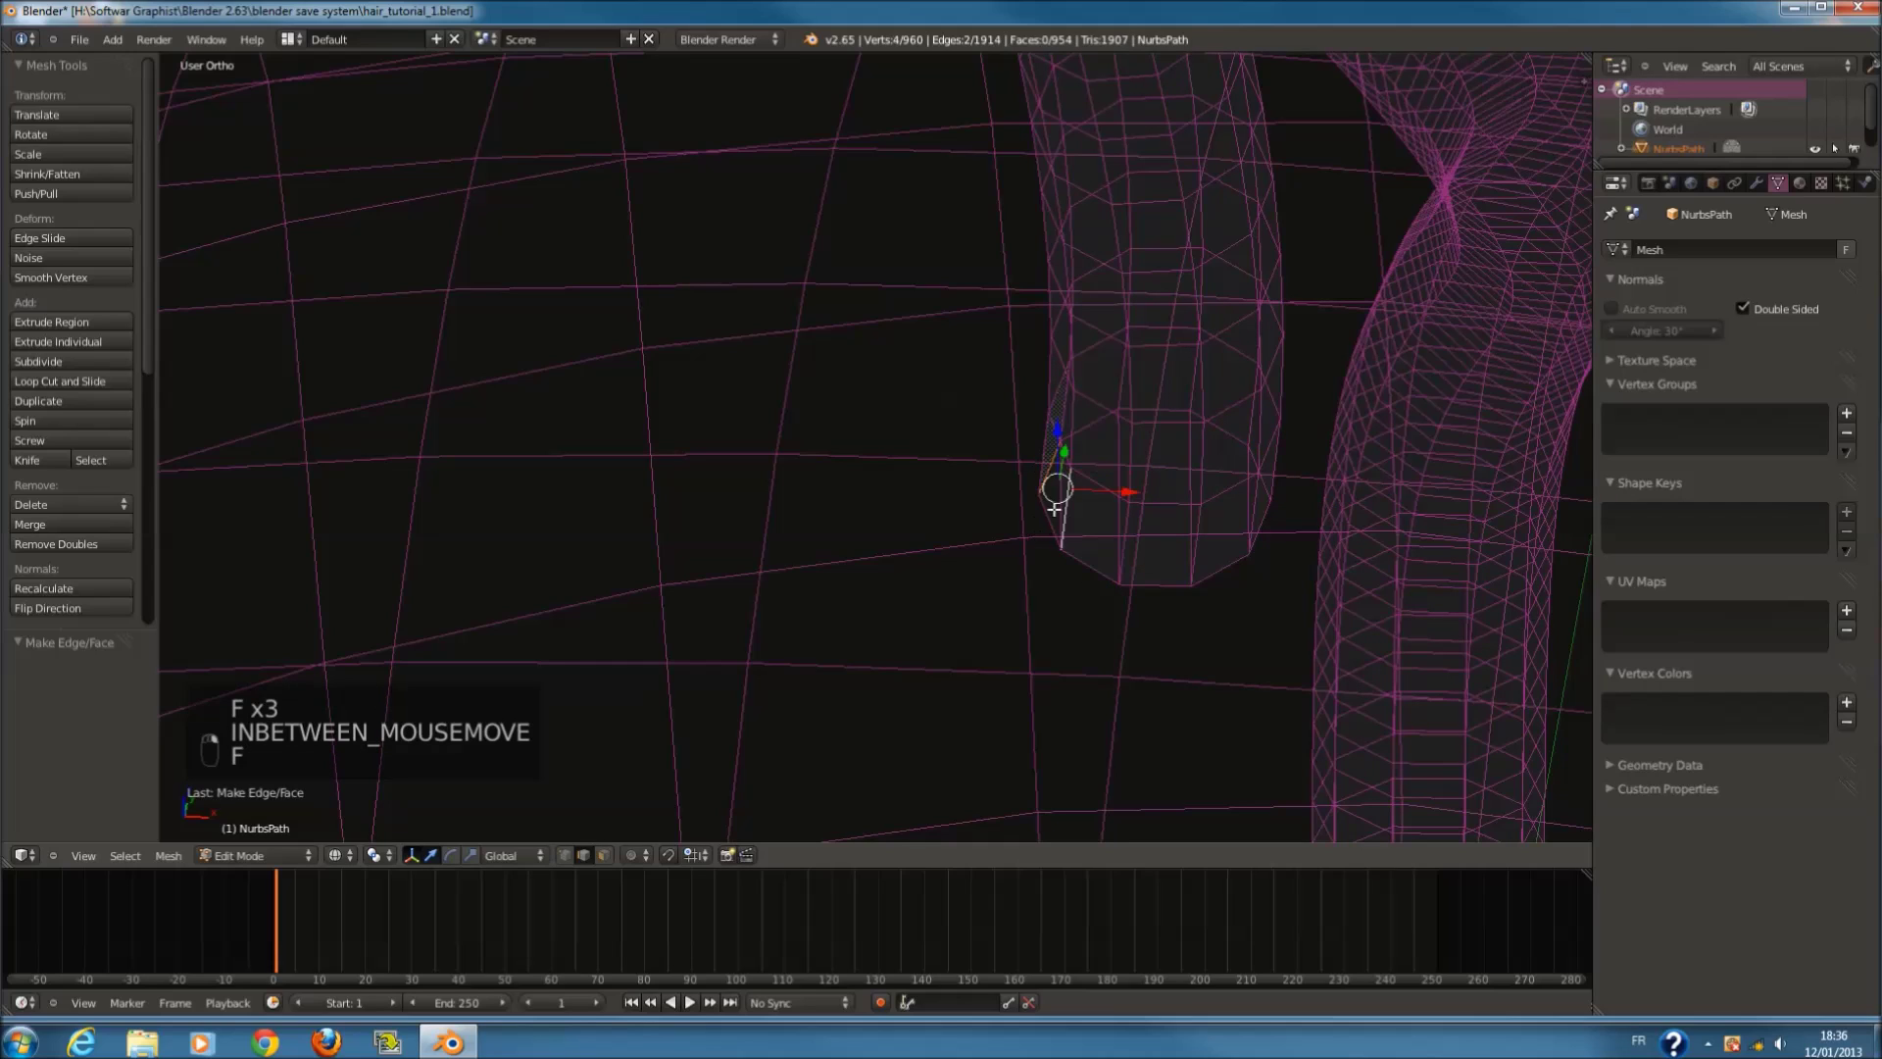
key("f")
mouse_move(1063, 491)
middle_mouse_down()
mouse_move(1050, 504)
mouse_move(1072, 521)
middle_mouse_up()
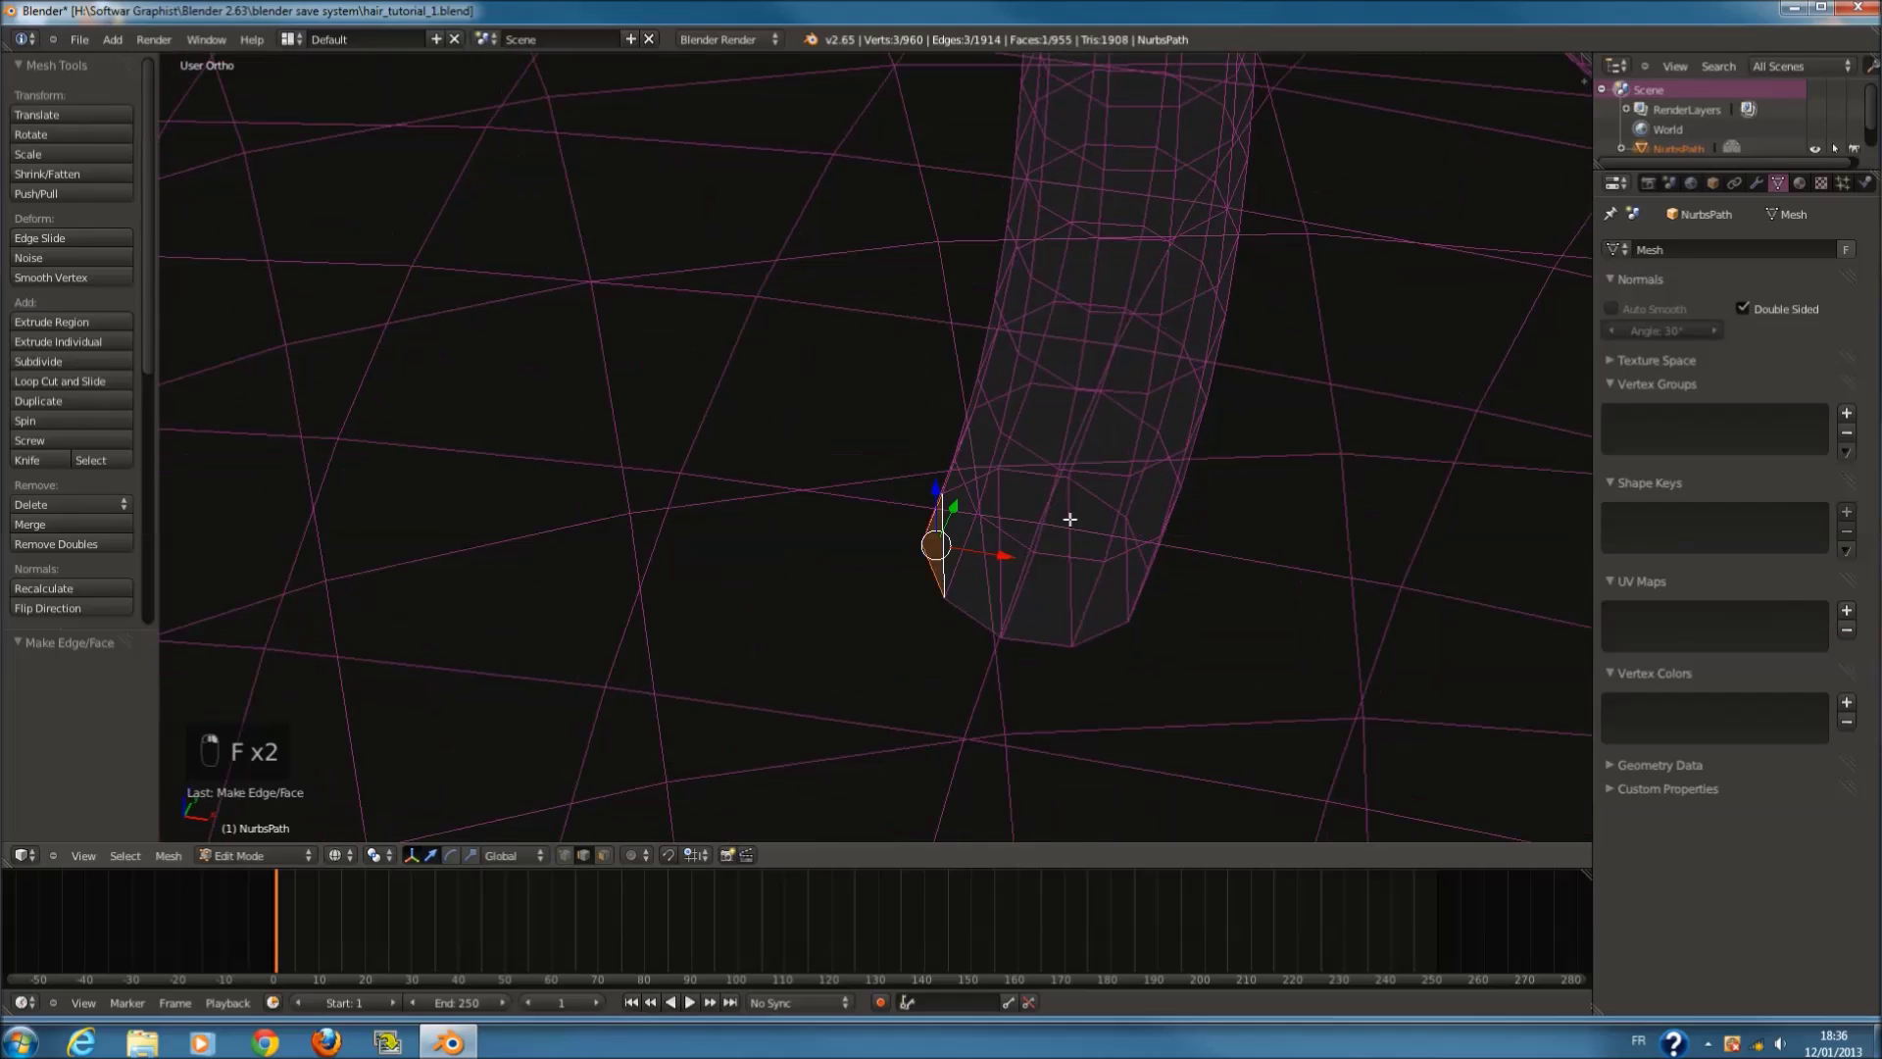
Step: Fill the central face across the strand's other open end and one adjoining face between opposite edges
key("z")
middle_click_drag(1258, 509, 871, 226)
key("KP_Decimal")
right_click(821, 531, "shift")
key("f")
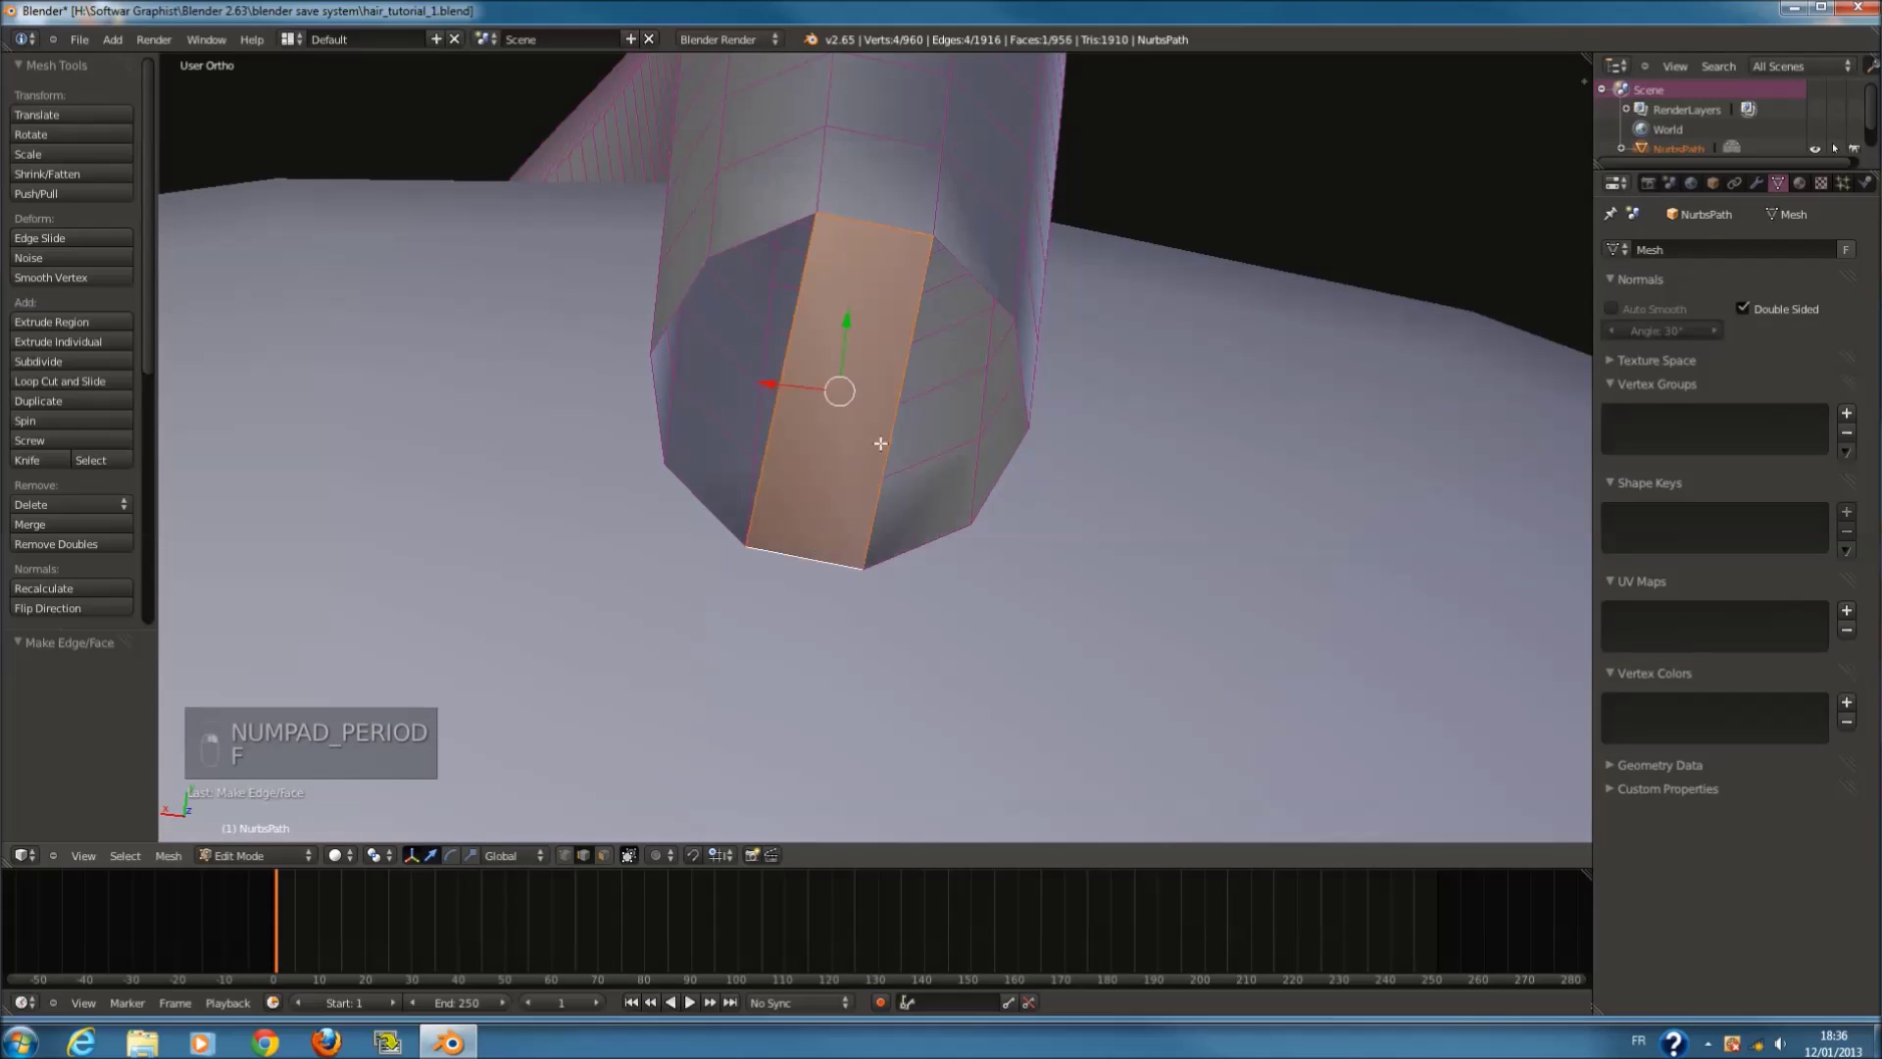
right_click(970, 258)
right_click(916, 538, "shift")
key("f")
Step: Select only the two opposite edges on the other side of the central face, deselecting stray vertices, and fill a face between them
right_click(748, 238)
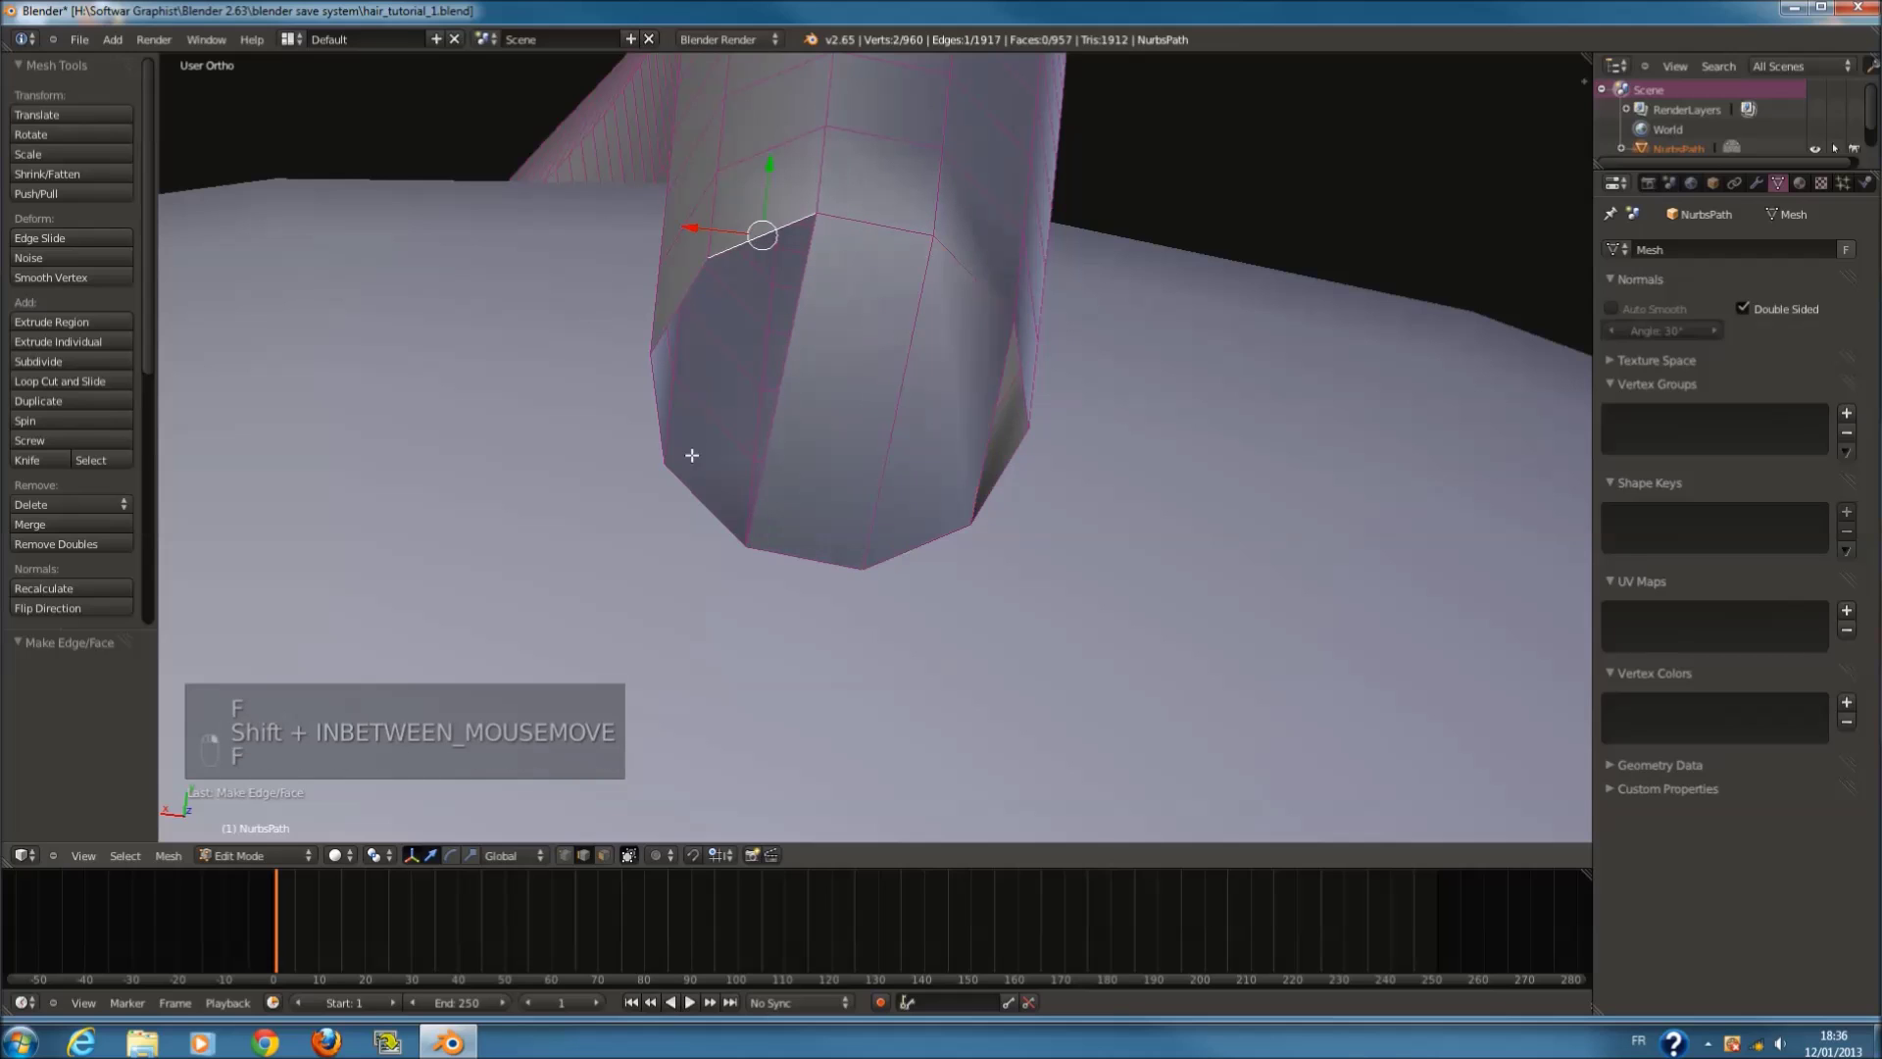
right_click(681, 477, "shift")
key("f")
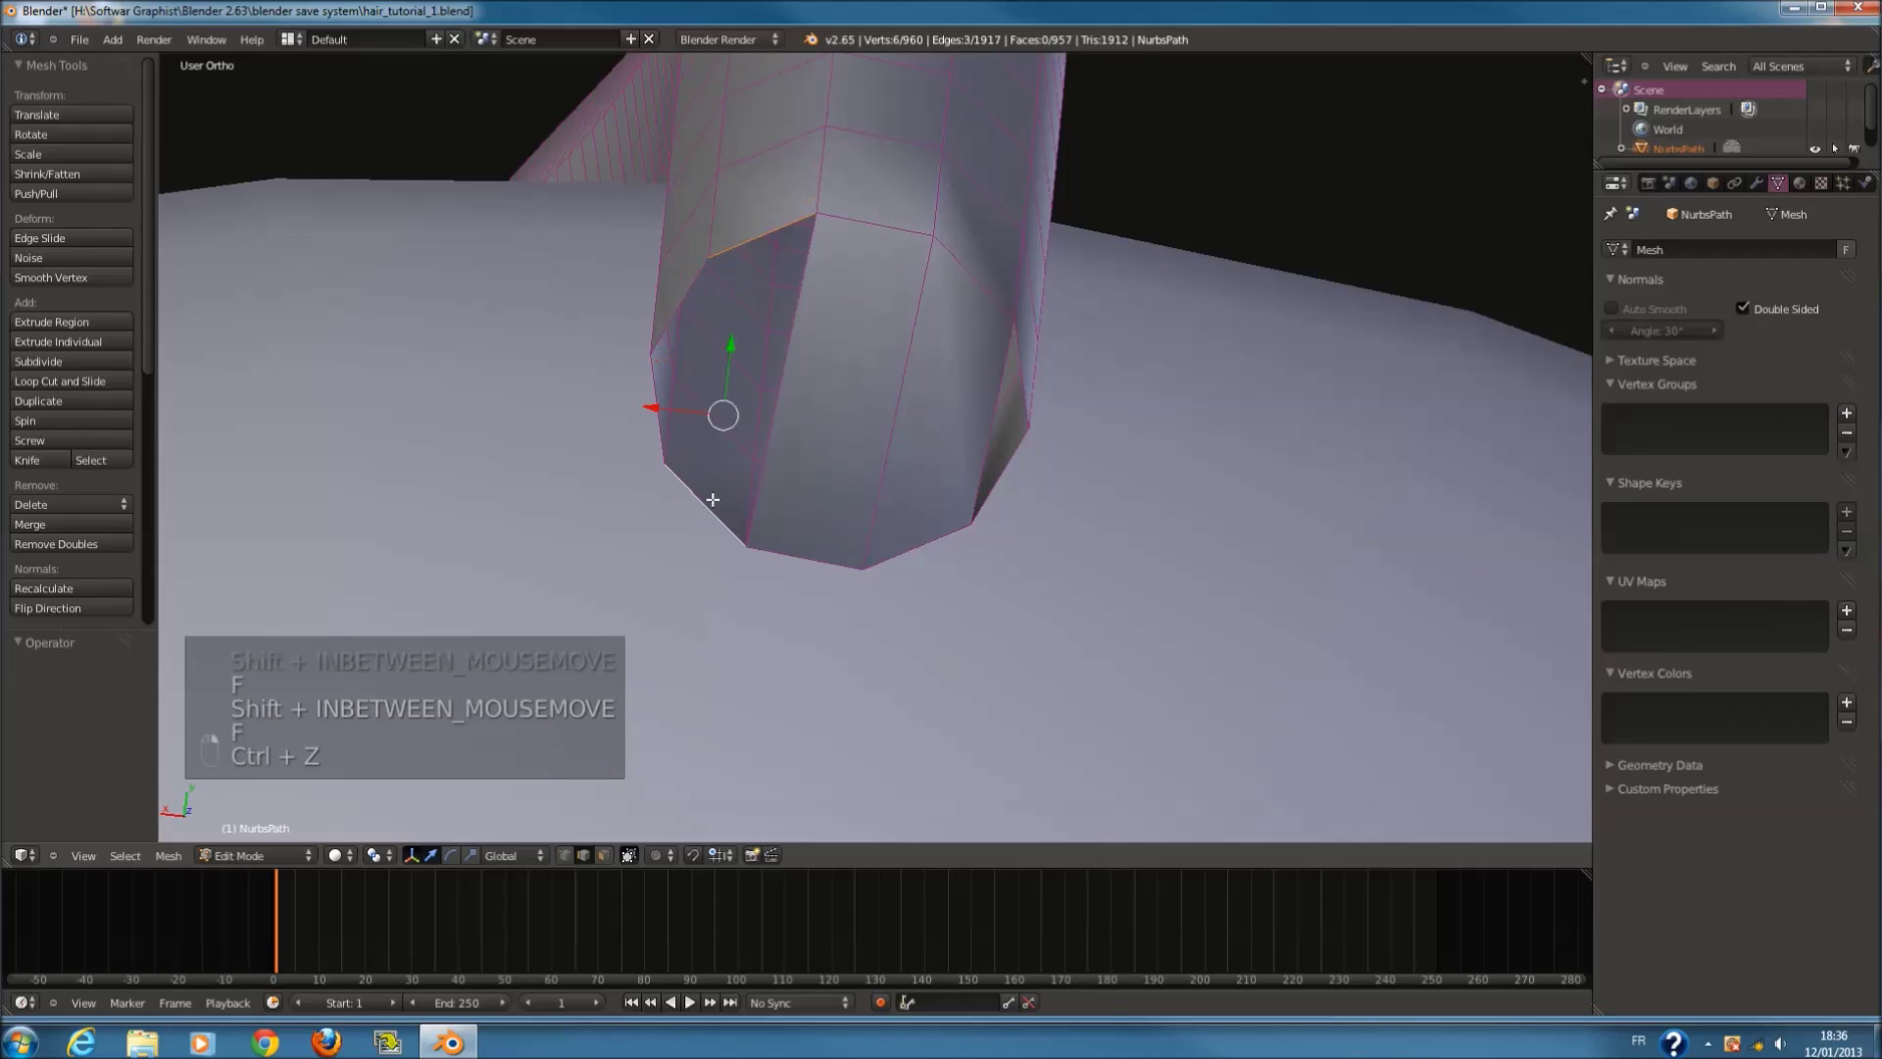
key("z")
key("c")
middle_click(752, 477)
right_click(753, 480)
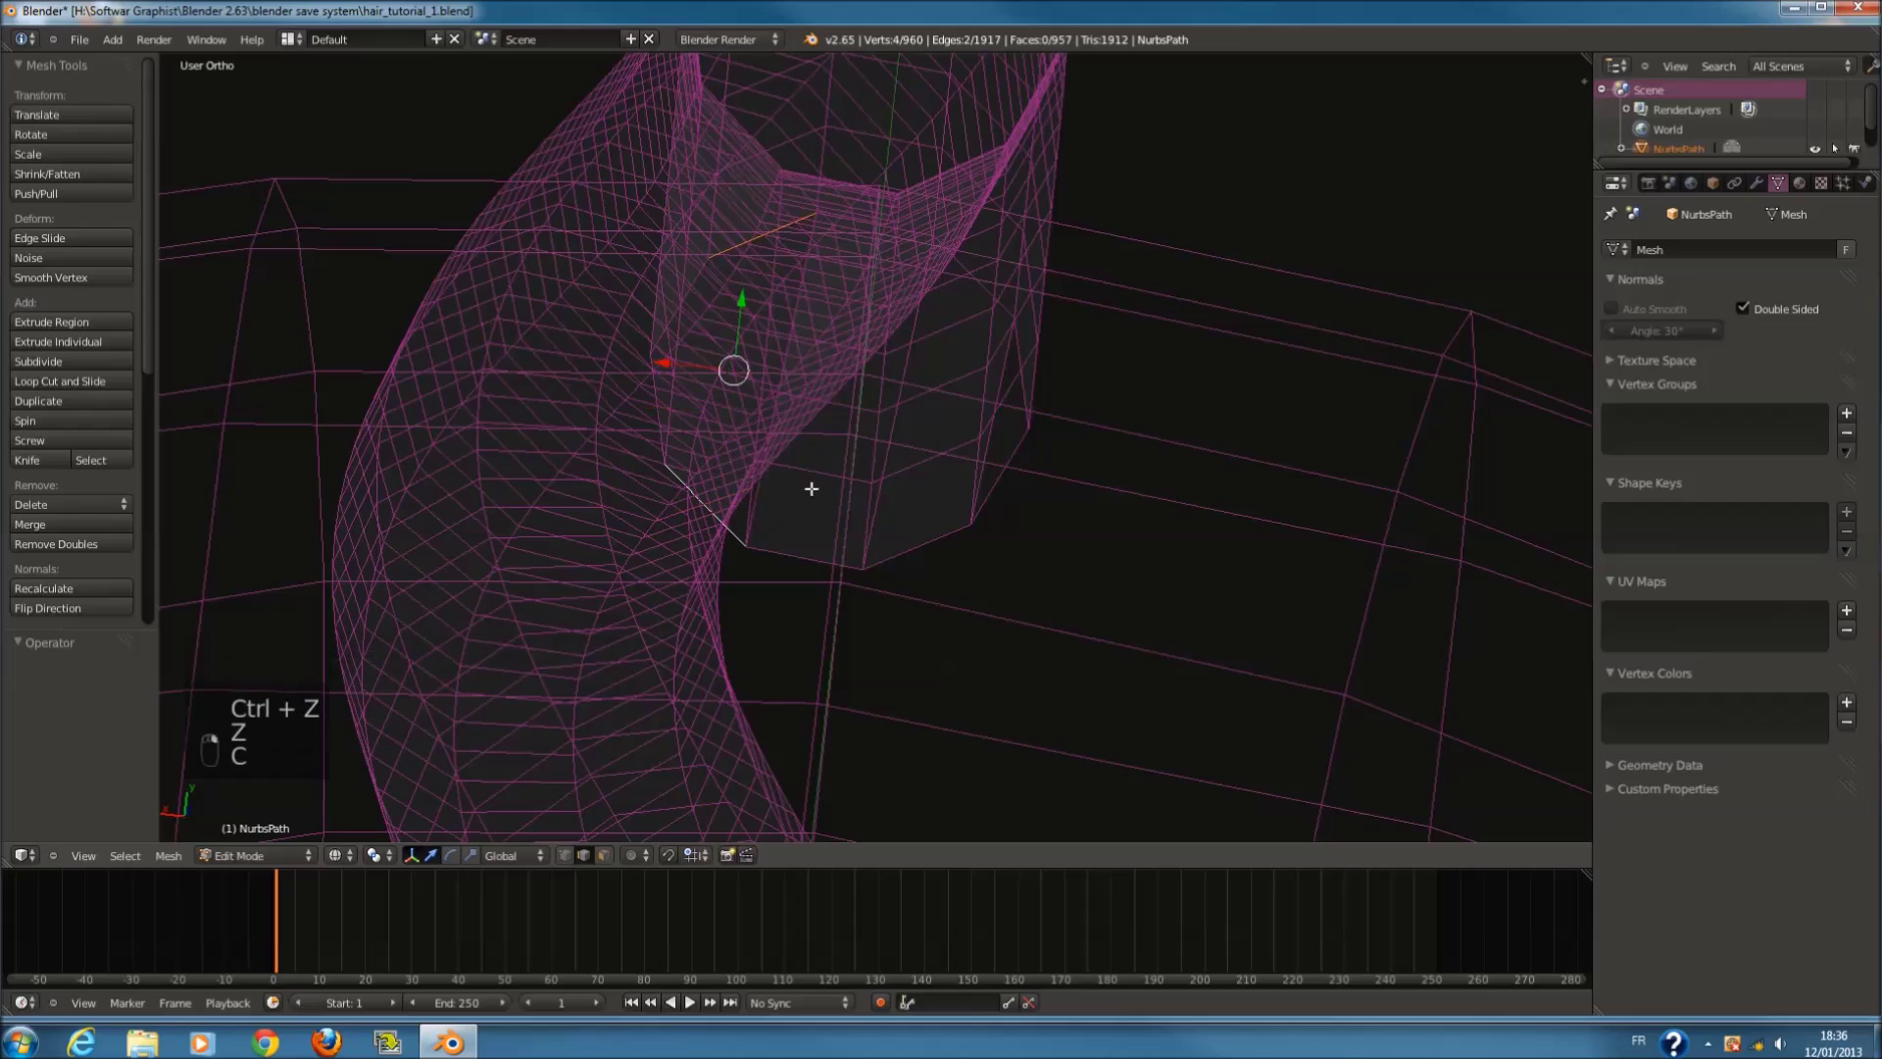
key("z")
key("g")
right_click(821, 469)
key("f")
Step: Fill the two remaining triangular gaps at the sides of the strand's end and leave Edit Mode
right_click(684, 352)
key("f")
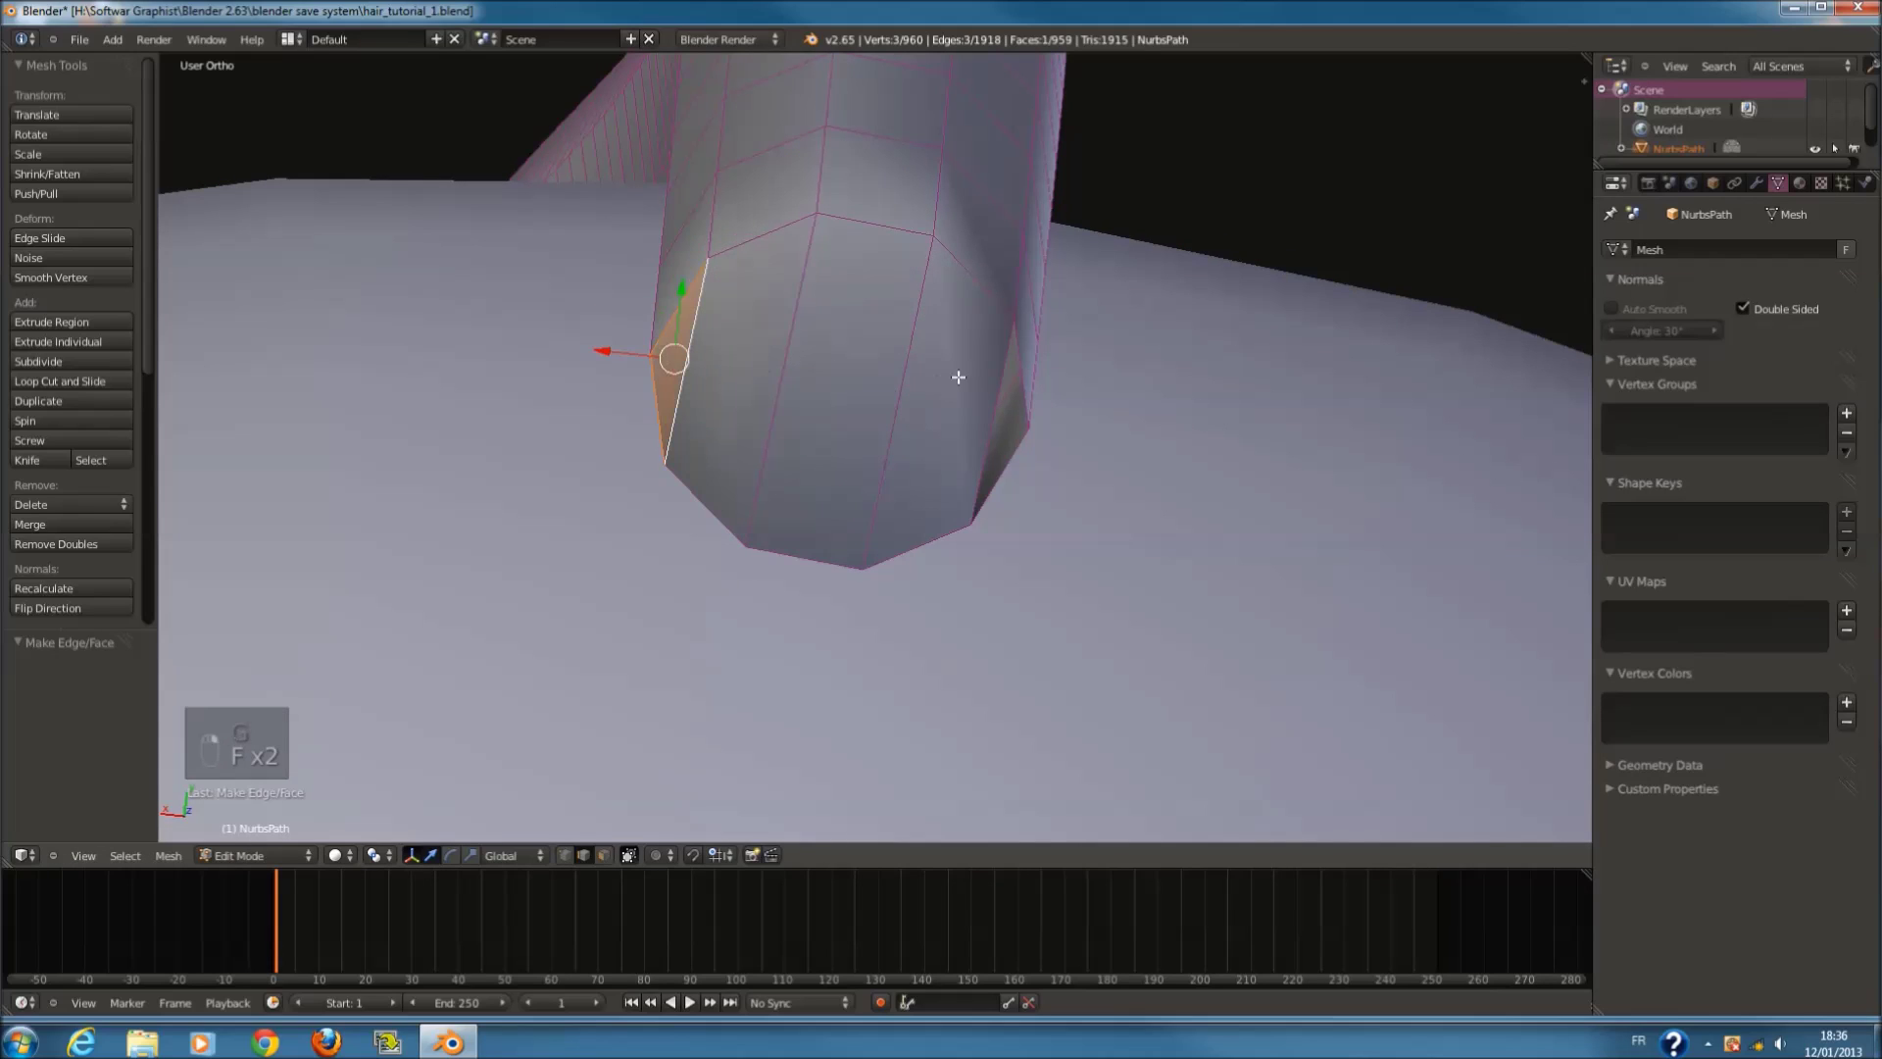
right_click(1019, 380)
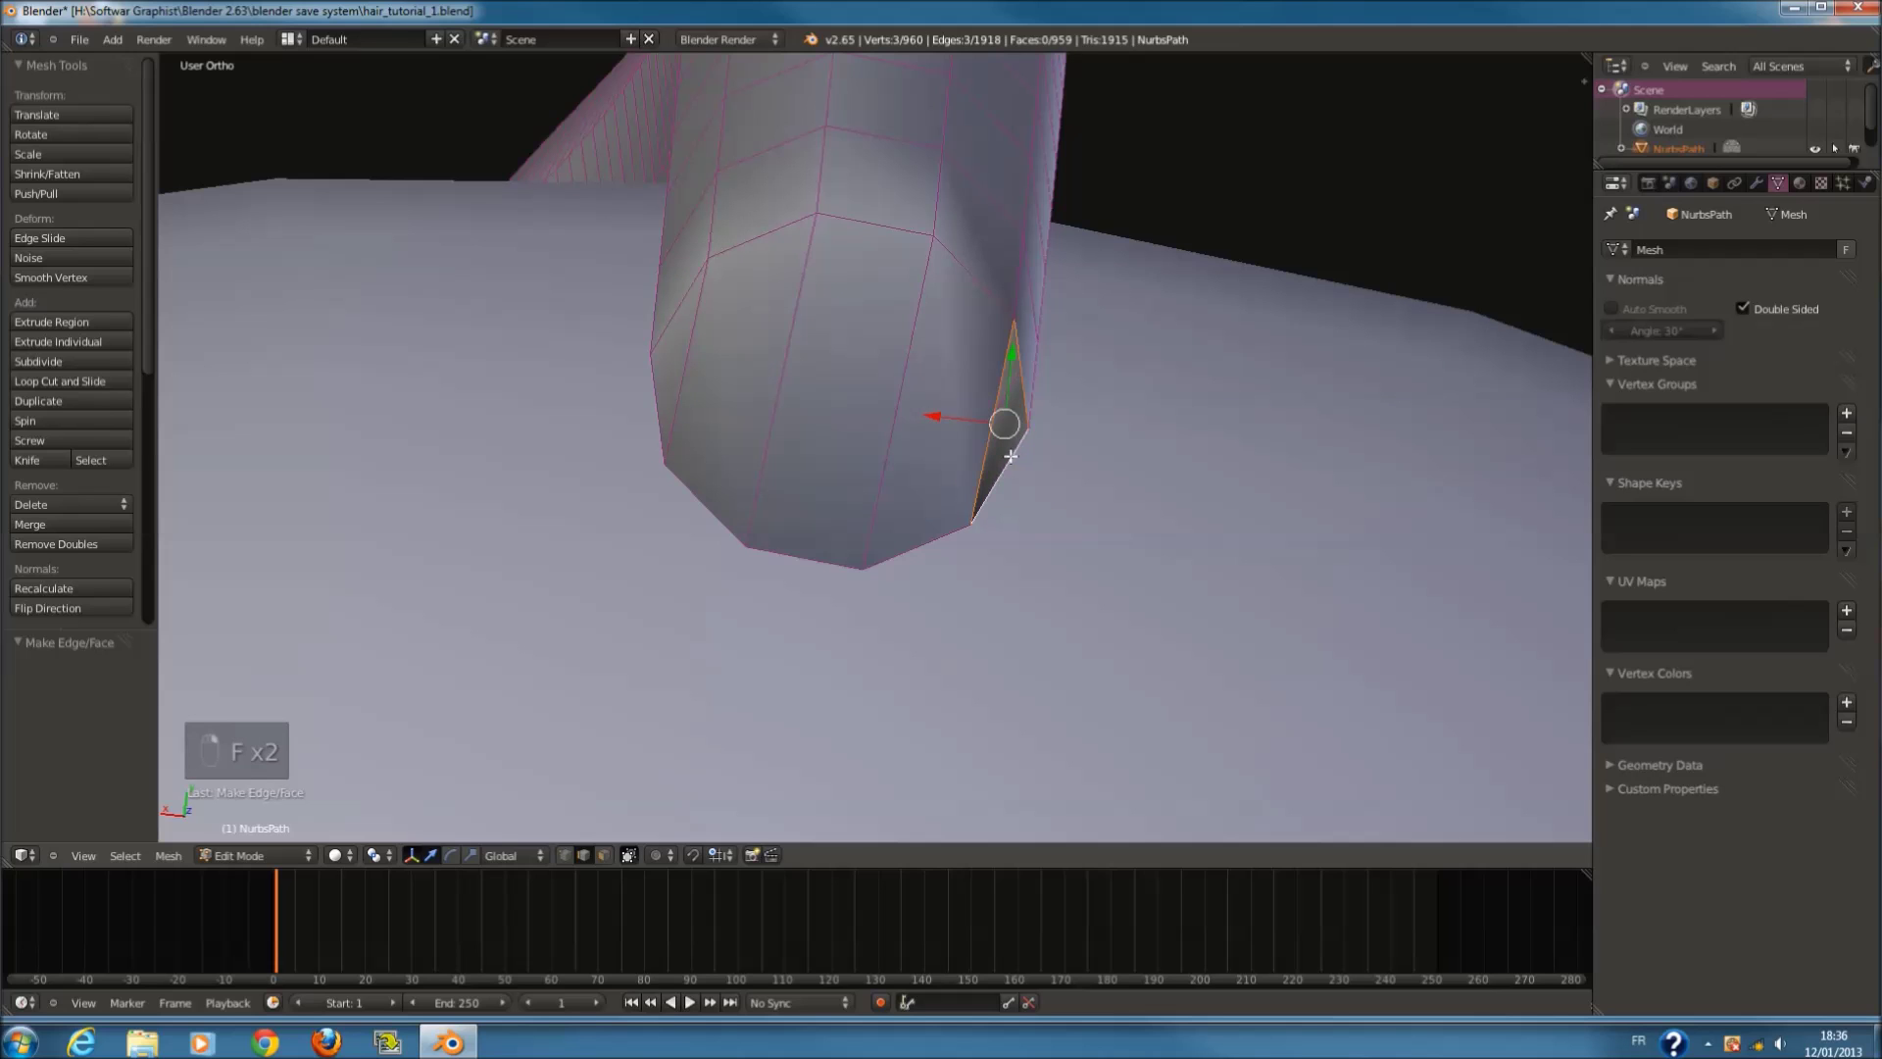
key("f")
key("Tab")
Step: In top view, rotate the strand about 12 degrees clockwise and shift it 0.125 along X
key("KP_1")
scroll(1027, 338, "down", 4)
middle_click_drag(1027, 337, 951, 512)
scroll(862, 314, "down", 1)
key("KP_7")
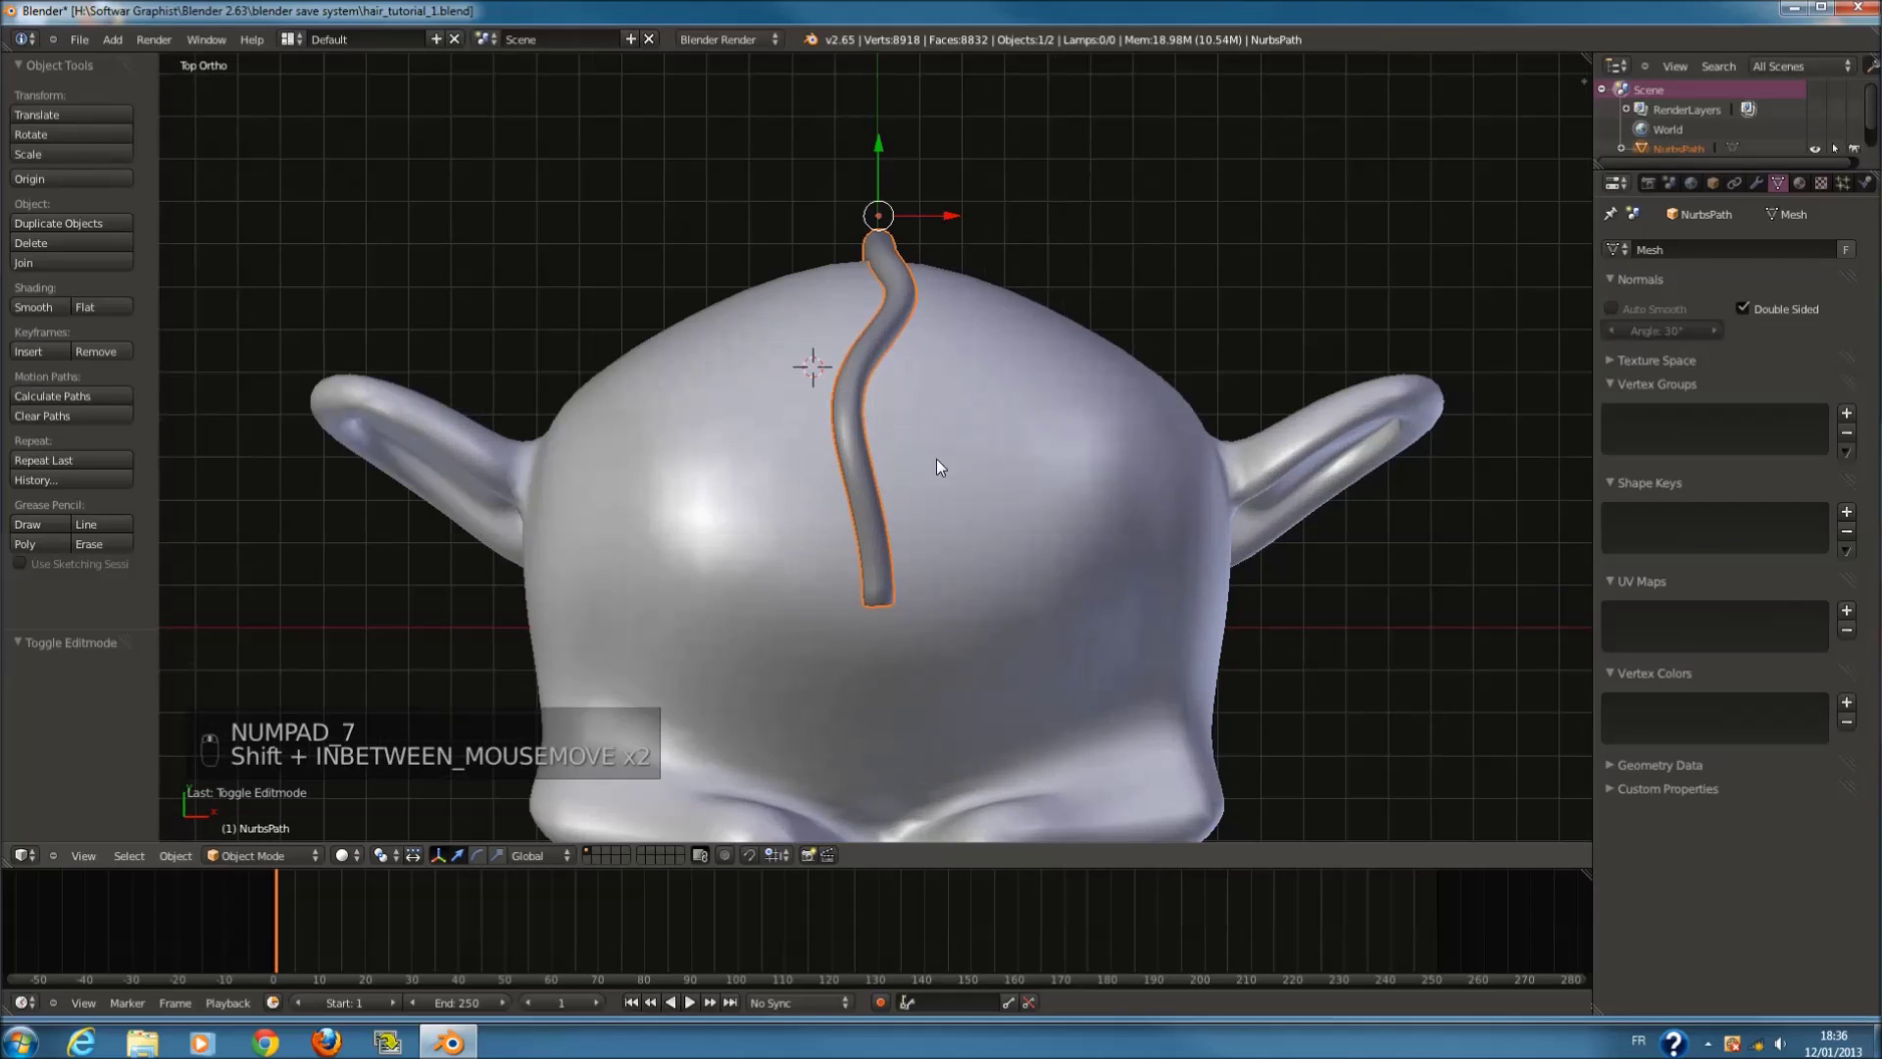
key("r")
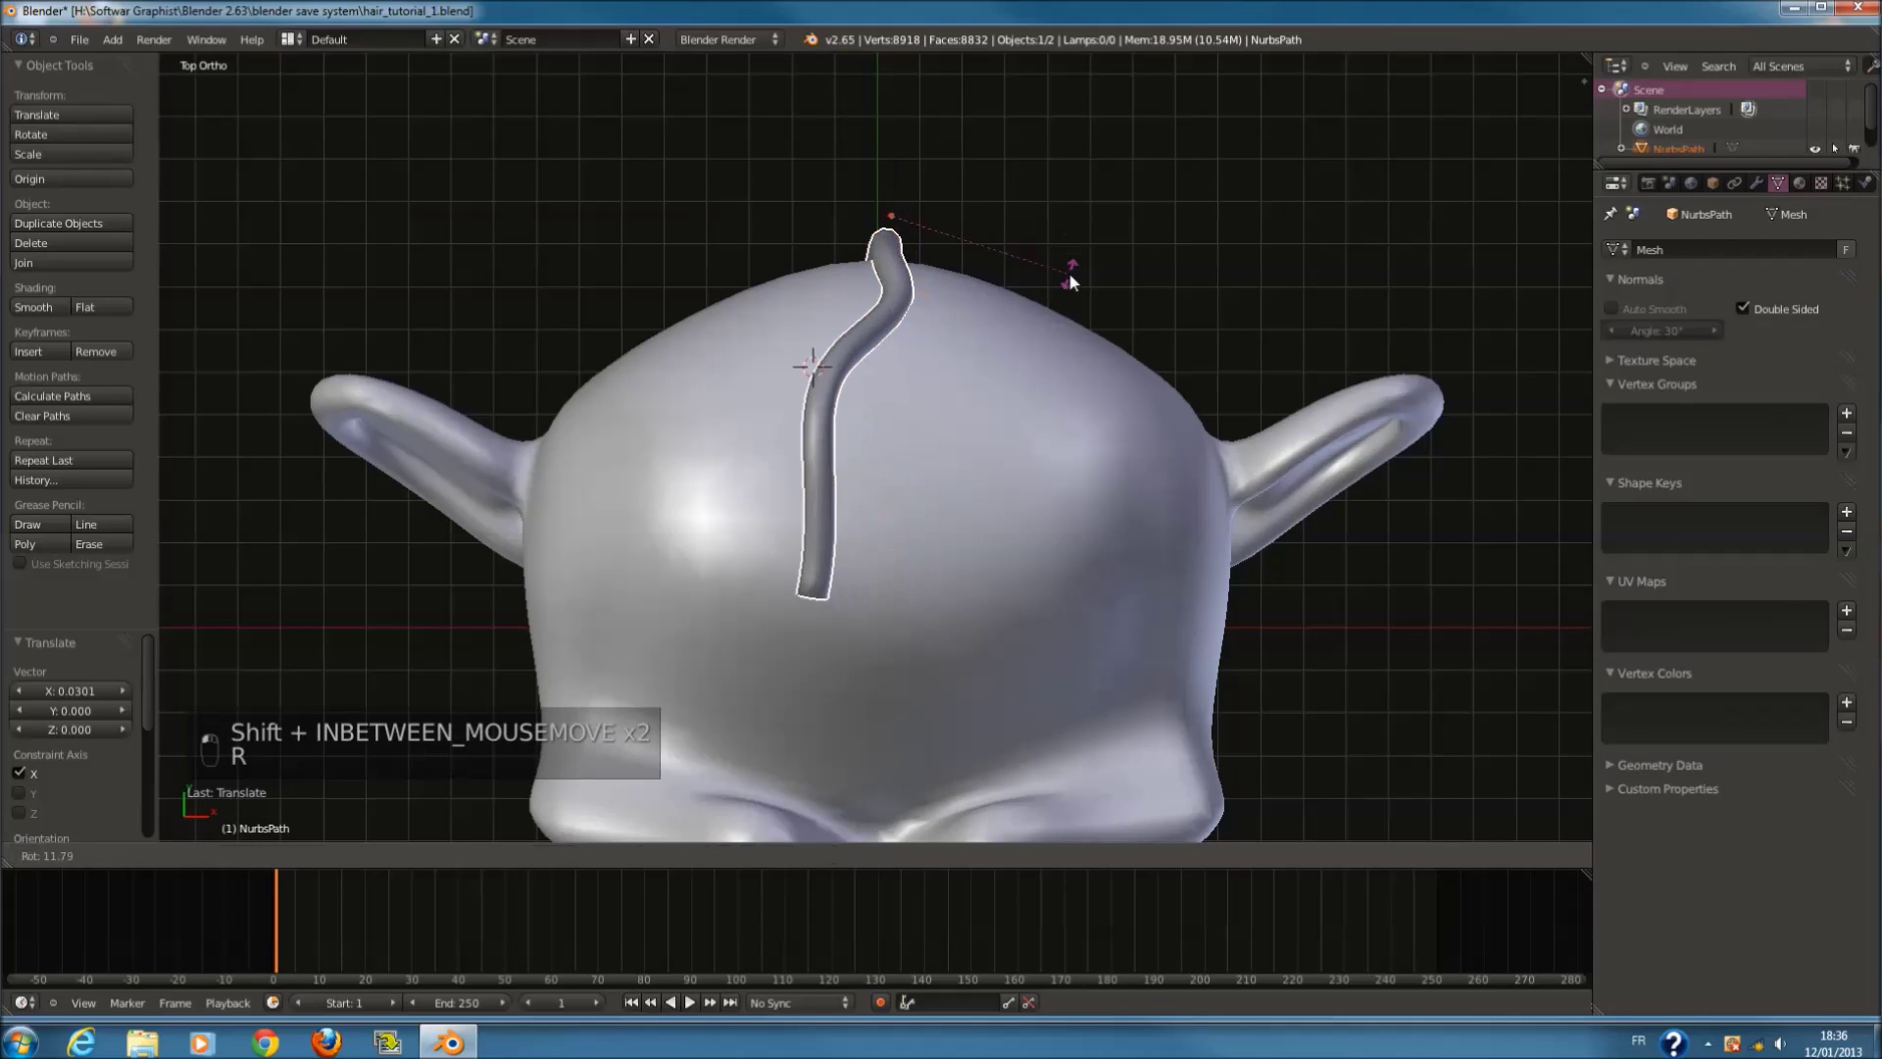
left_click(1067, 272)
left_click_drag(933, 214, 996, 237)
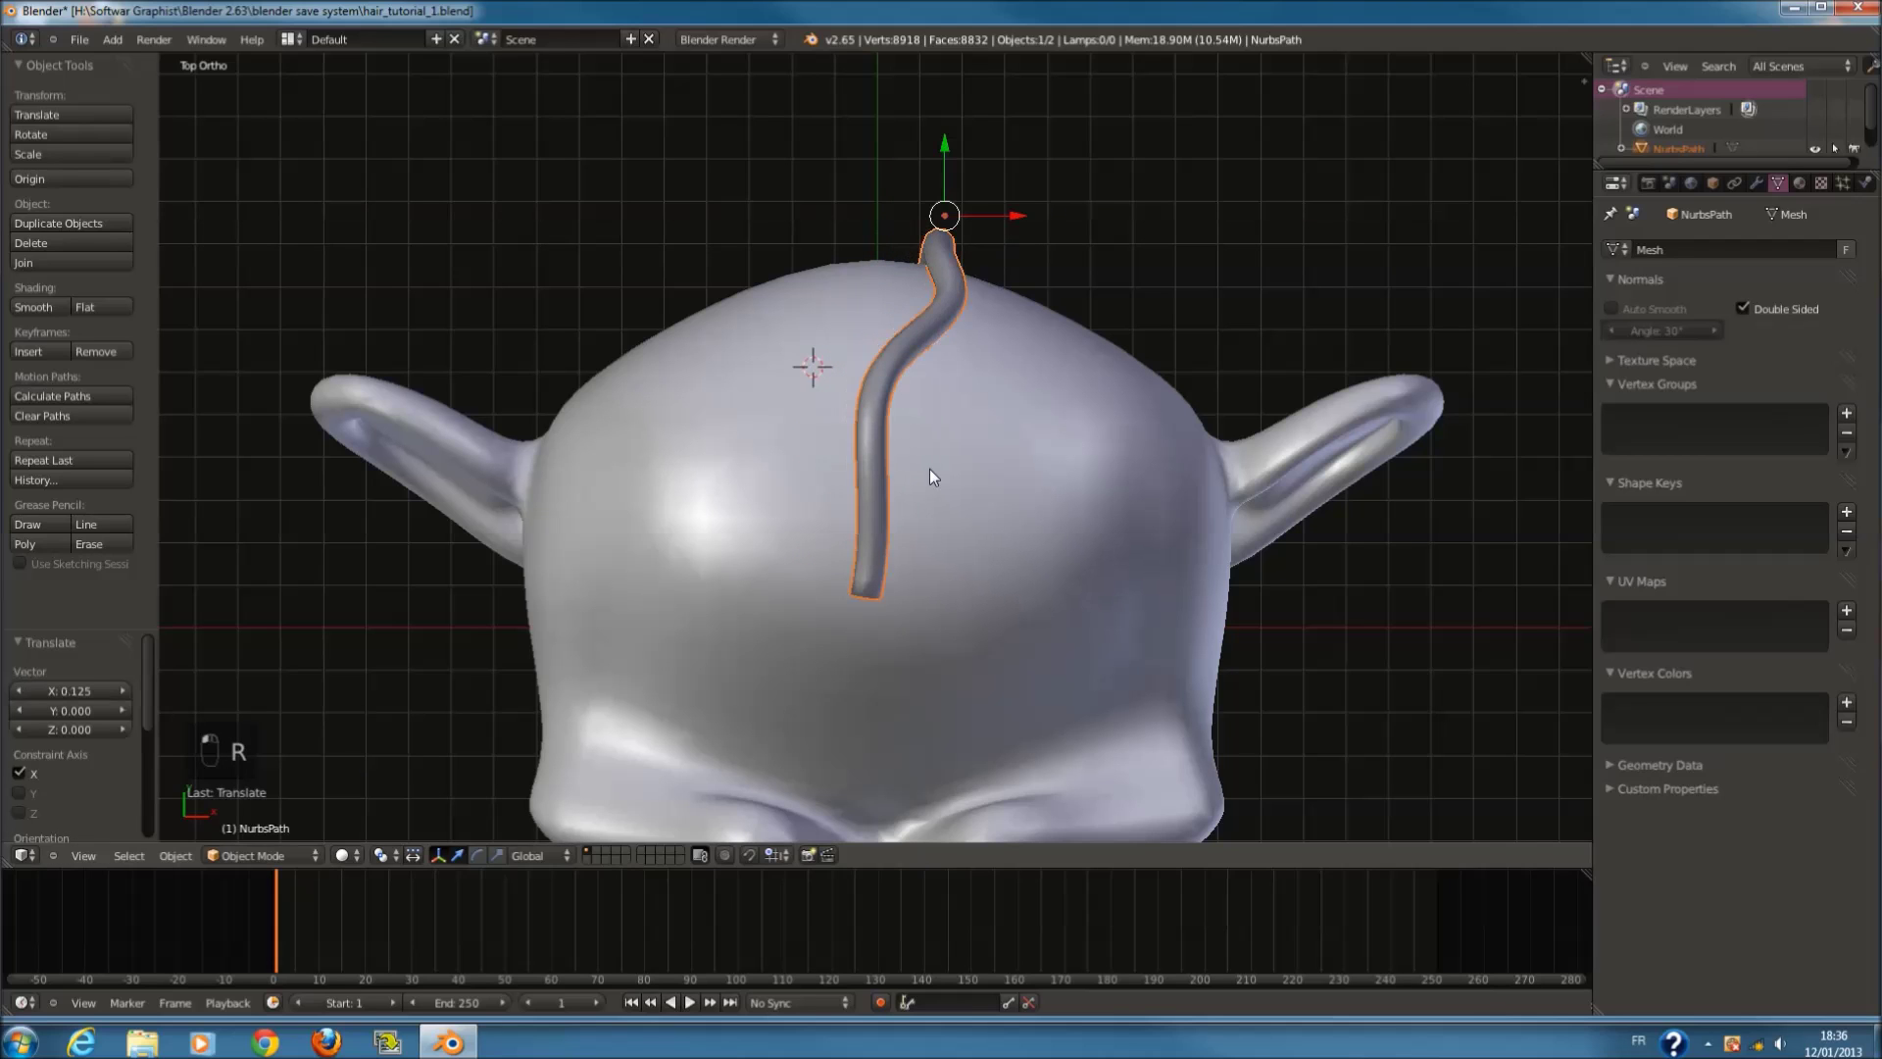
Step: Reset the 3D cursor to the scene centre and set the strand's origin to the 3D cursor
key("shift+c")
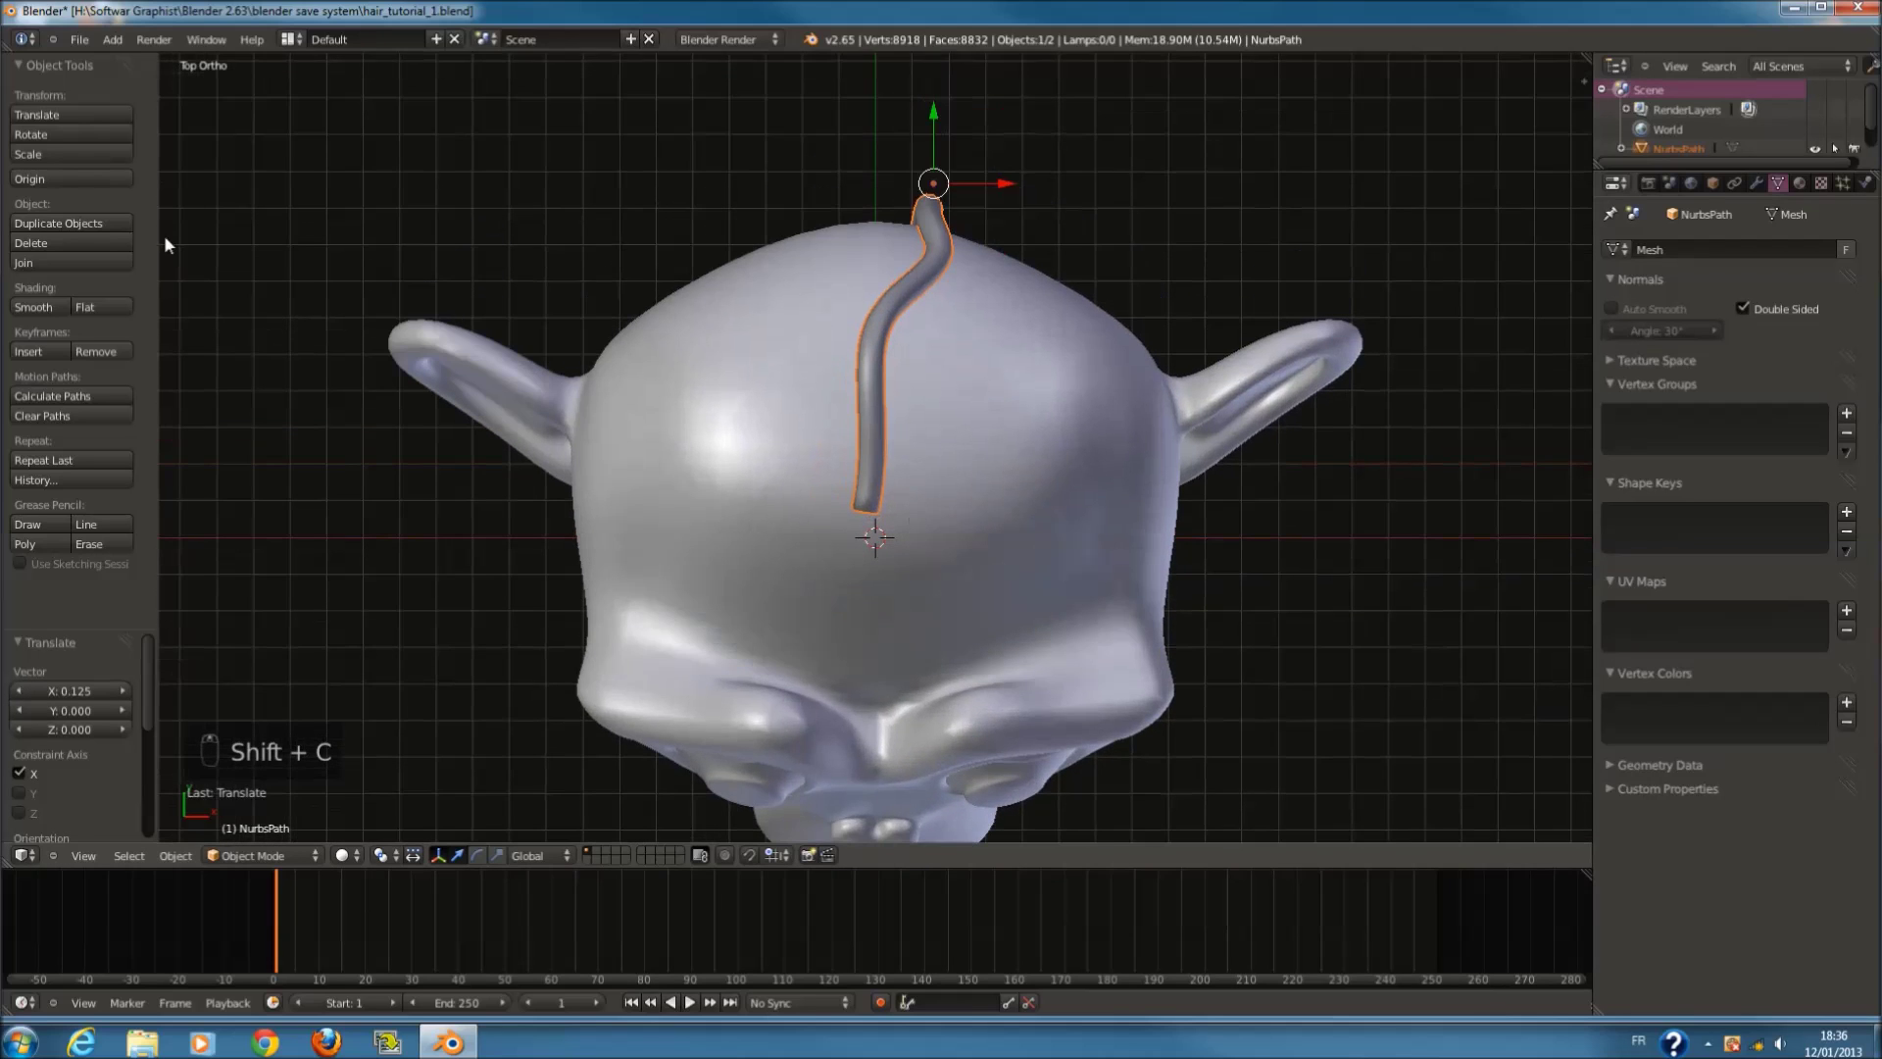
left_click(79, 178)
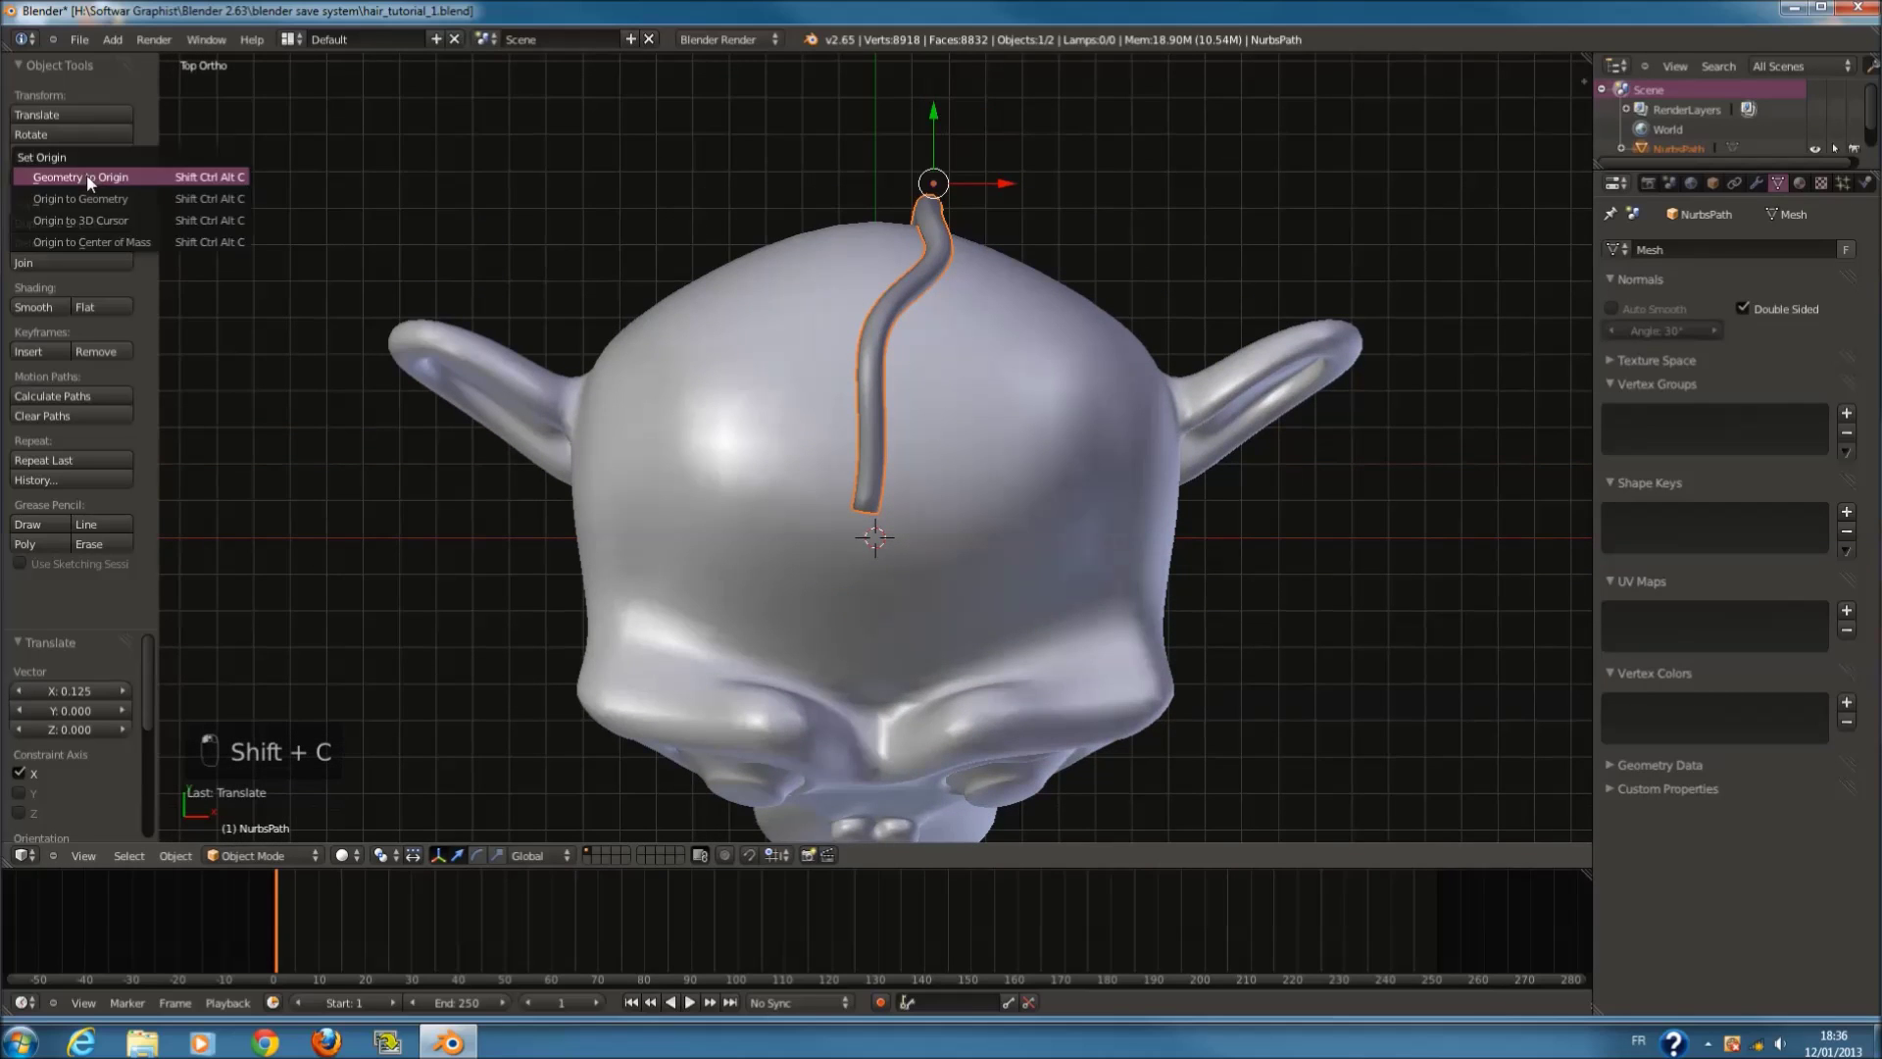
left_click(105, 225)
key("r")
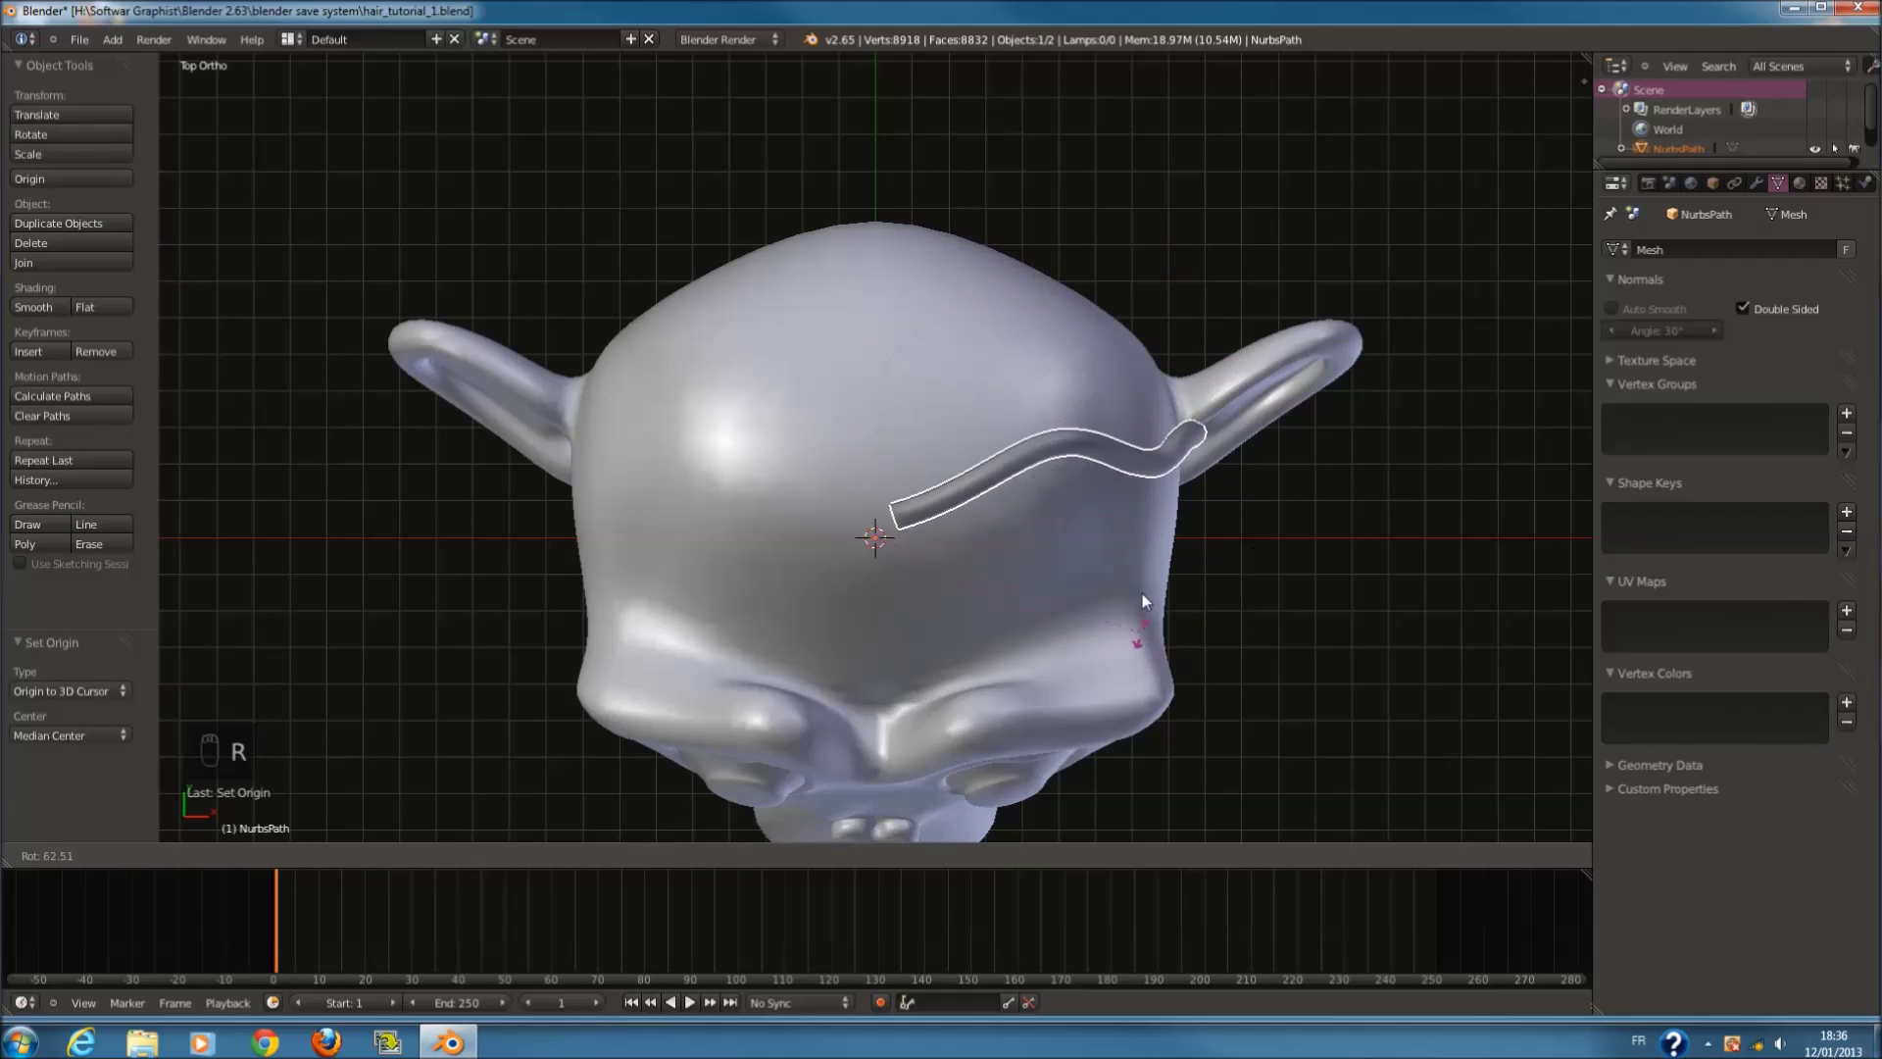
right_click(1088, 510)
Step: Duplicate the strand twice, rotating each copy clockwise around the head's centre, the second by about 11 degrees
key("shift+d")
right_click(1064, 392)
key("r")
left_click(1153, 412)
key("shift+d")
right_click(1171, 404)
key("r")
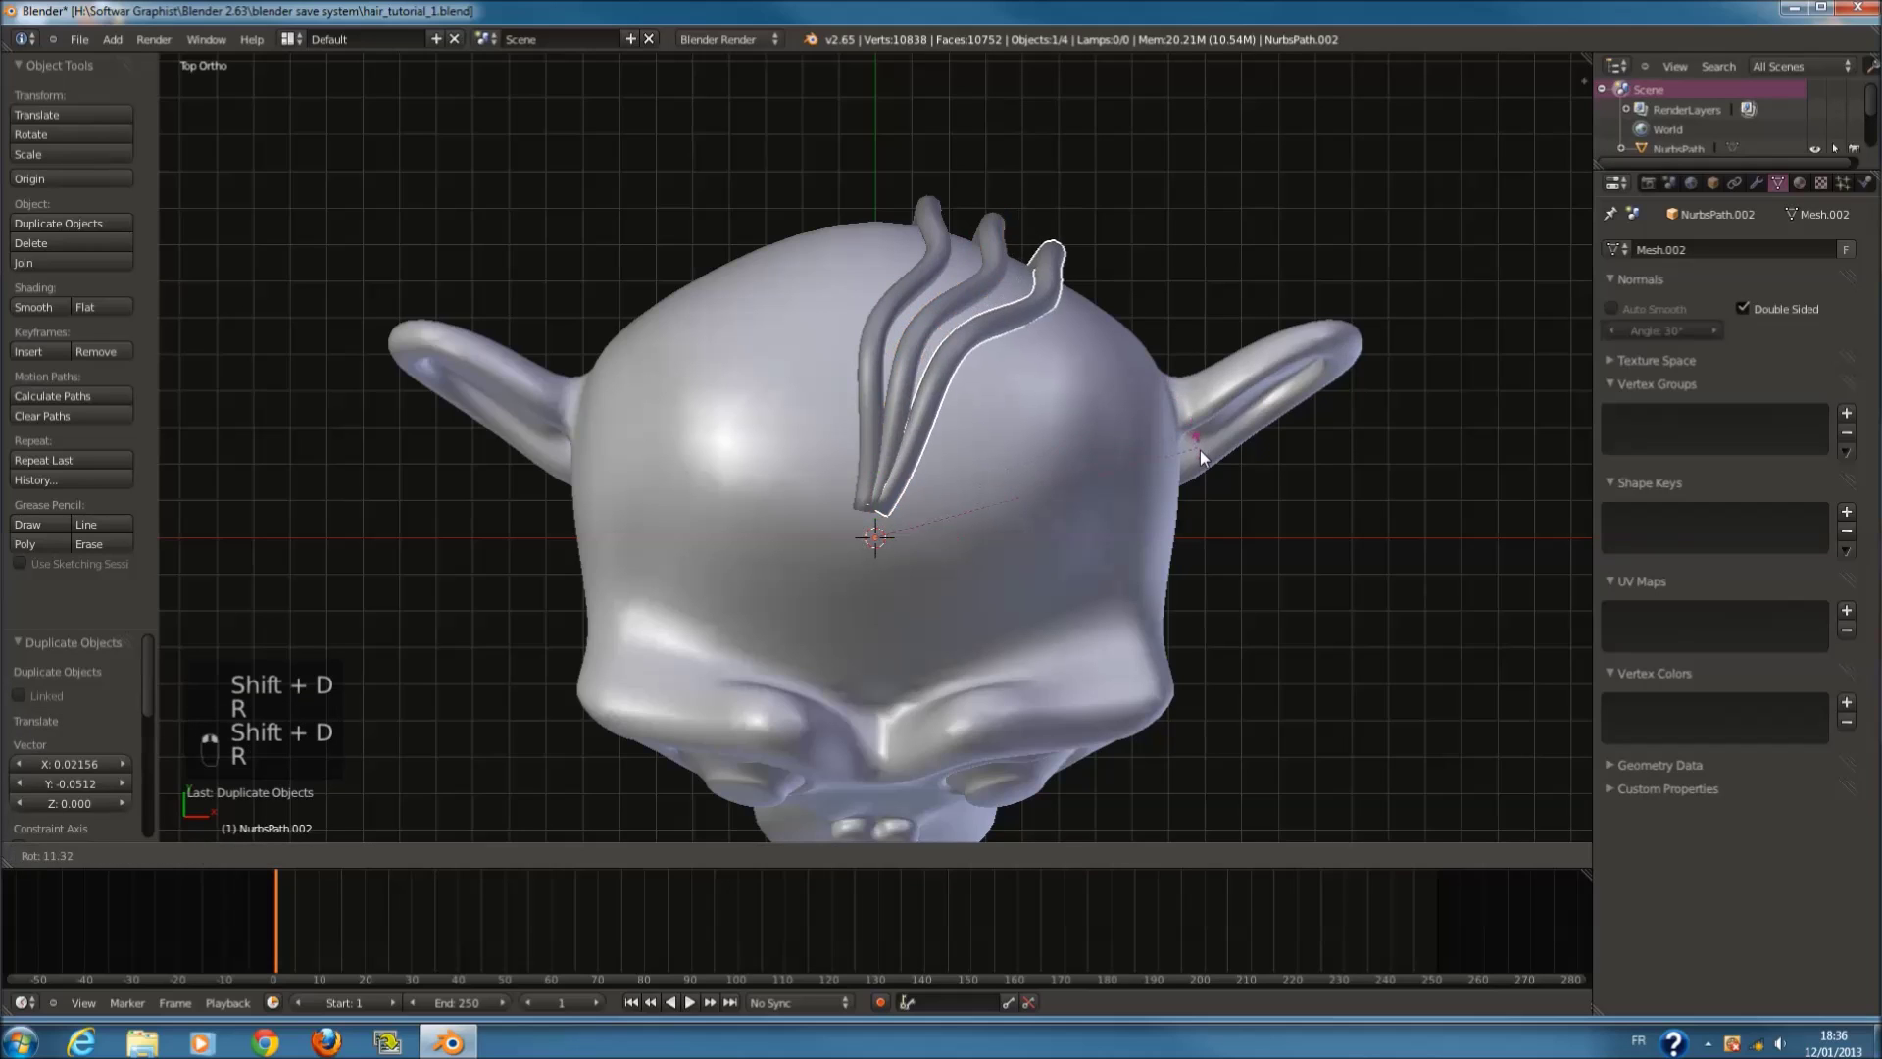
left_click(1199, 420)
Step: Add two more strand copies, fanning each one further clockwise toward the ear, the first by about 11 degrees
key("shift+d")
right_click(1192, 372)
key("r")
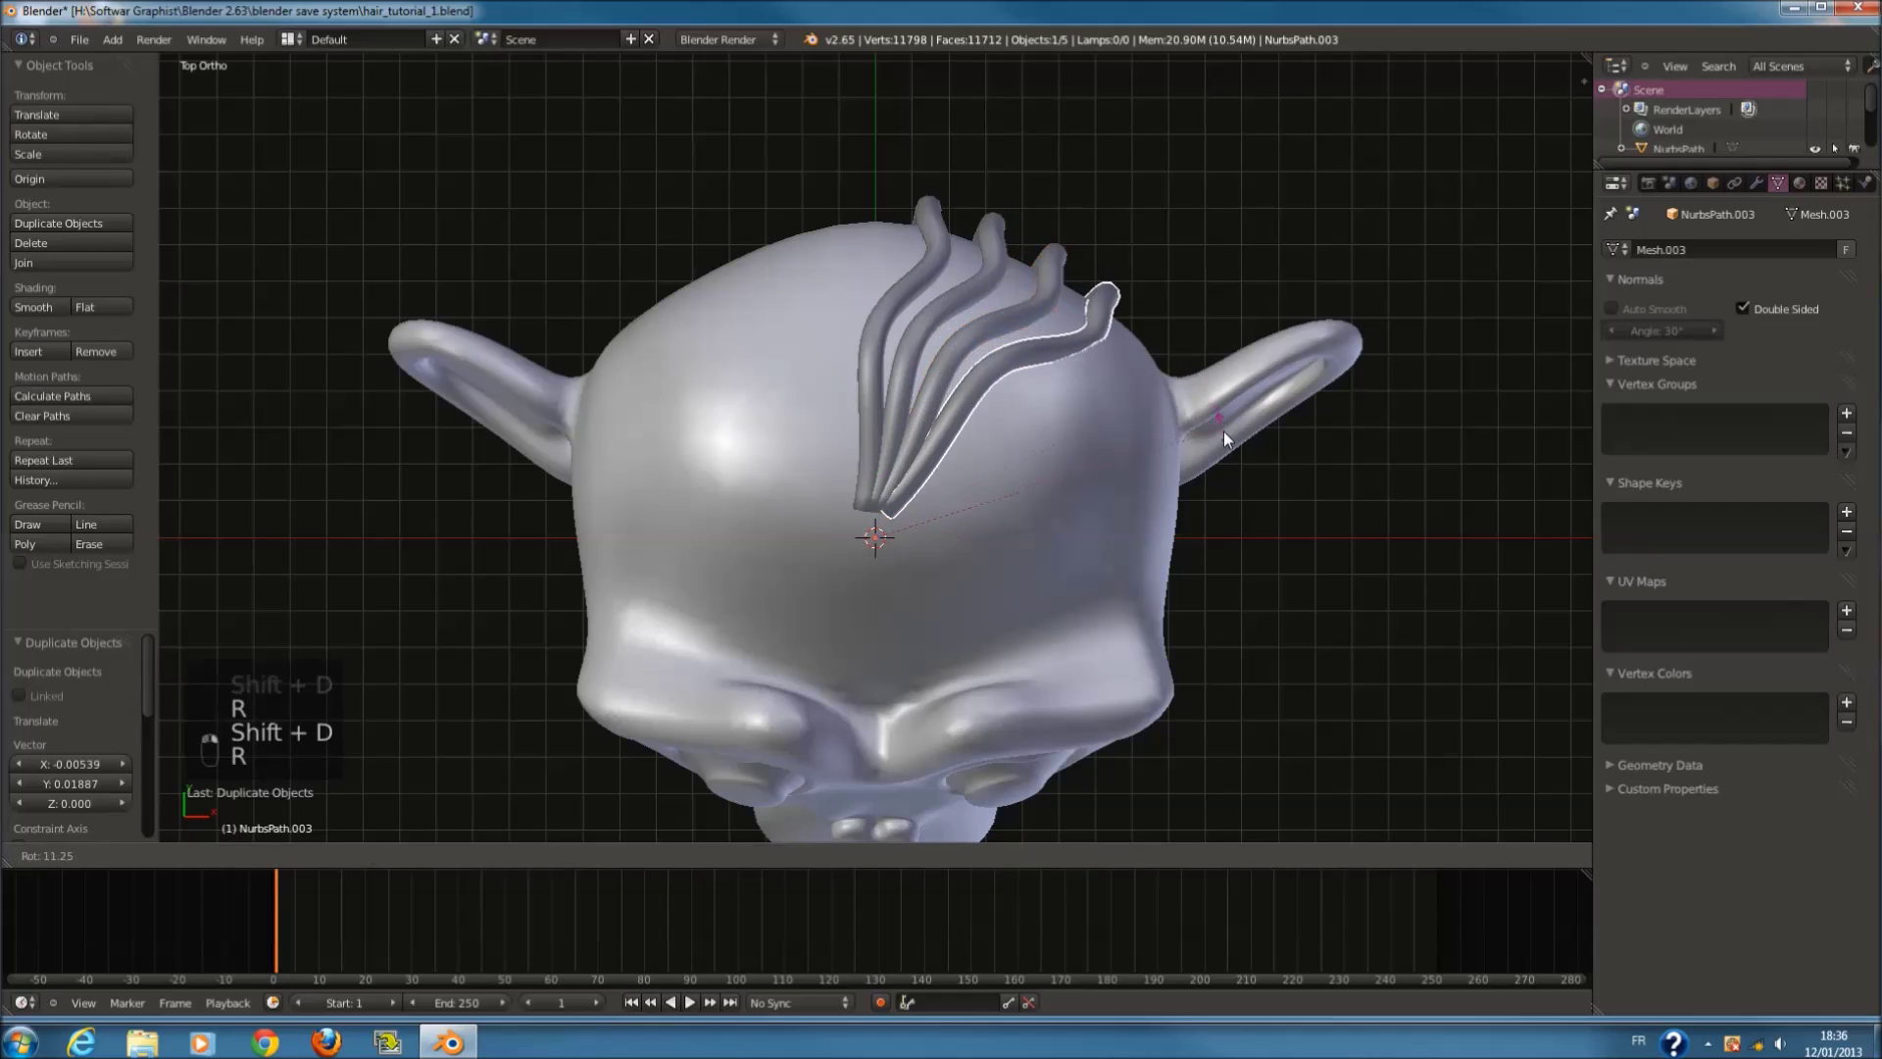
left_click(1224, 432)
key("shift+d")
right_click(1221, 390)
key("r")
left_click(1224, 455)
Step: Duplicate the last strand and rotate the copy about 40 degrees clockwise, past the ear toward the brow
key("shift+d")
right_click(1223, 428)
key("r")
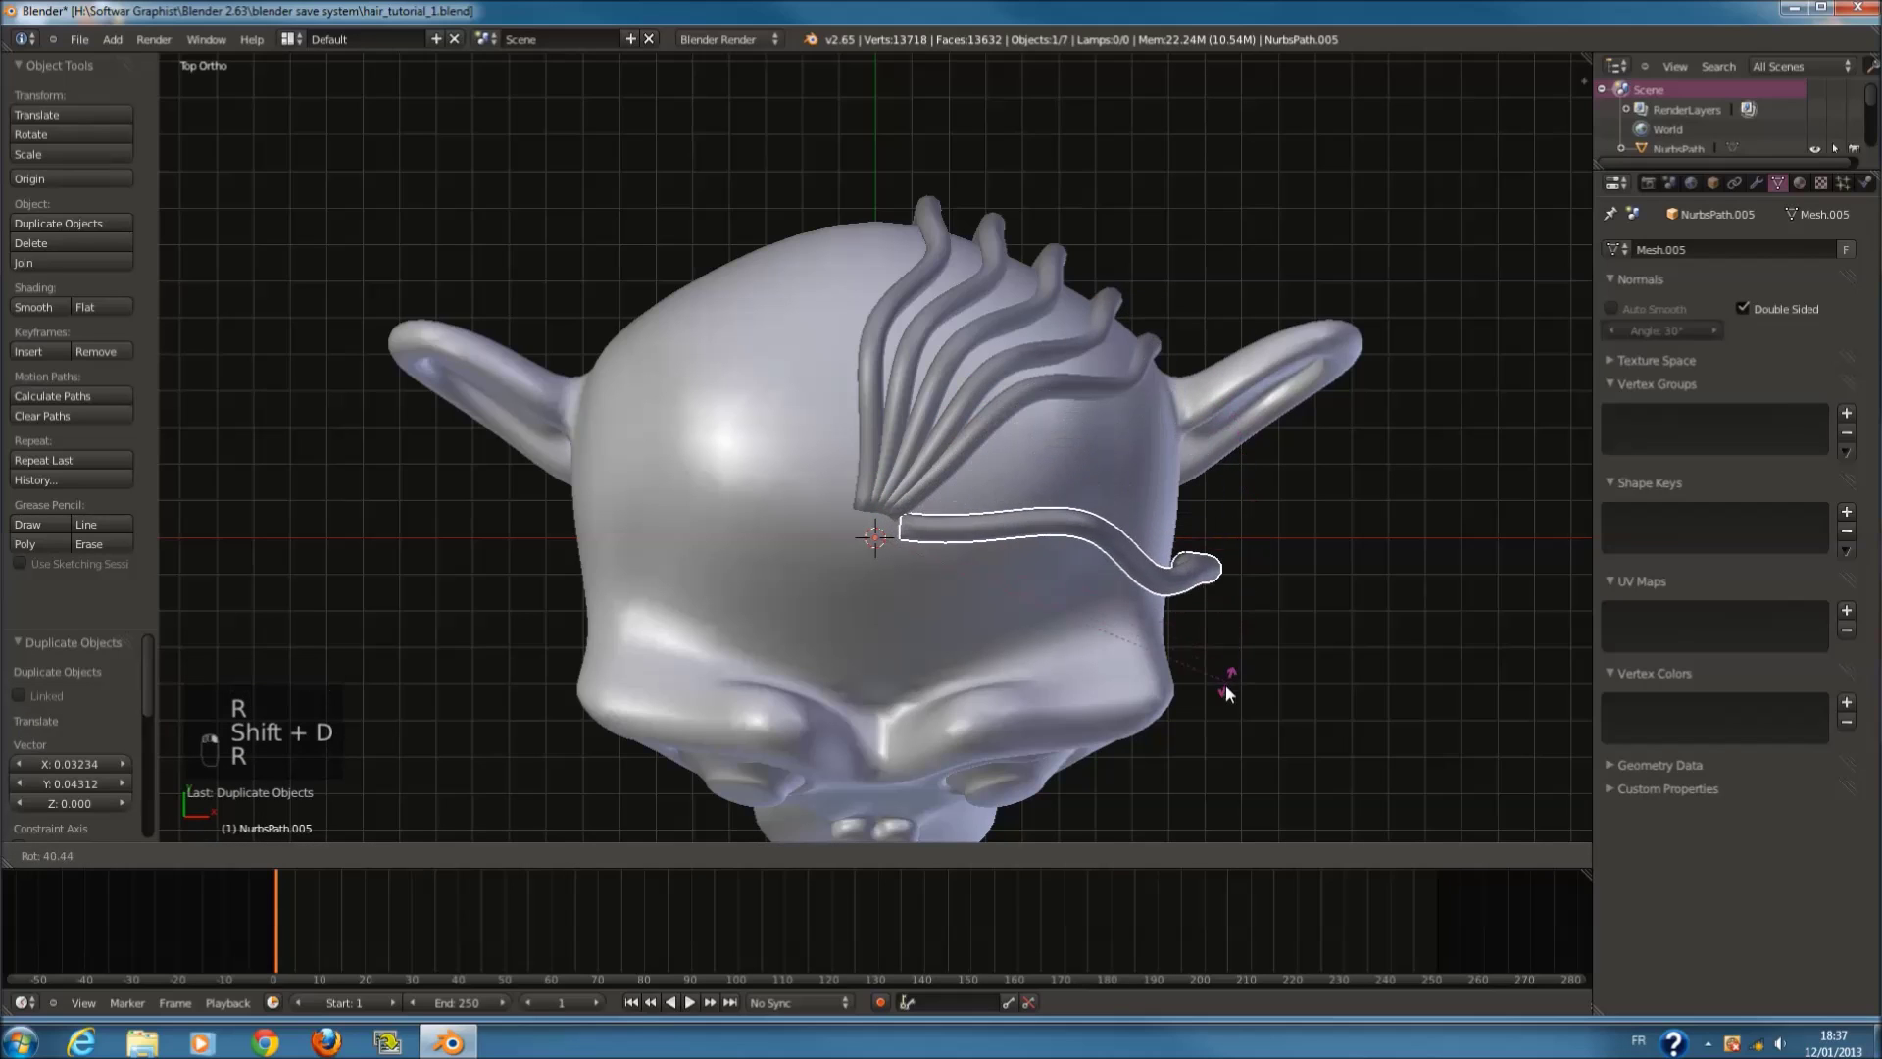
left_click(1223, 686)
Step: Add two more strand copies rotated back counterclockwise to fill the gap near the ear, the last by -20.301 degrees
key("shift+d")
right_click(1237, 637)
key("r")
left_click(1249, 551)
key("shift+d")
left_click(1258, 514)
key("r")
left_click(1267, 360)
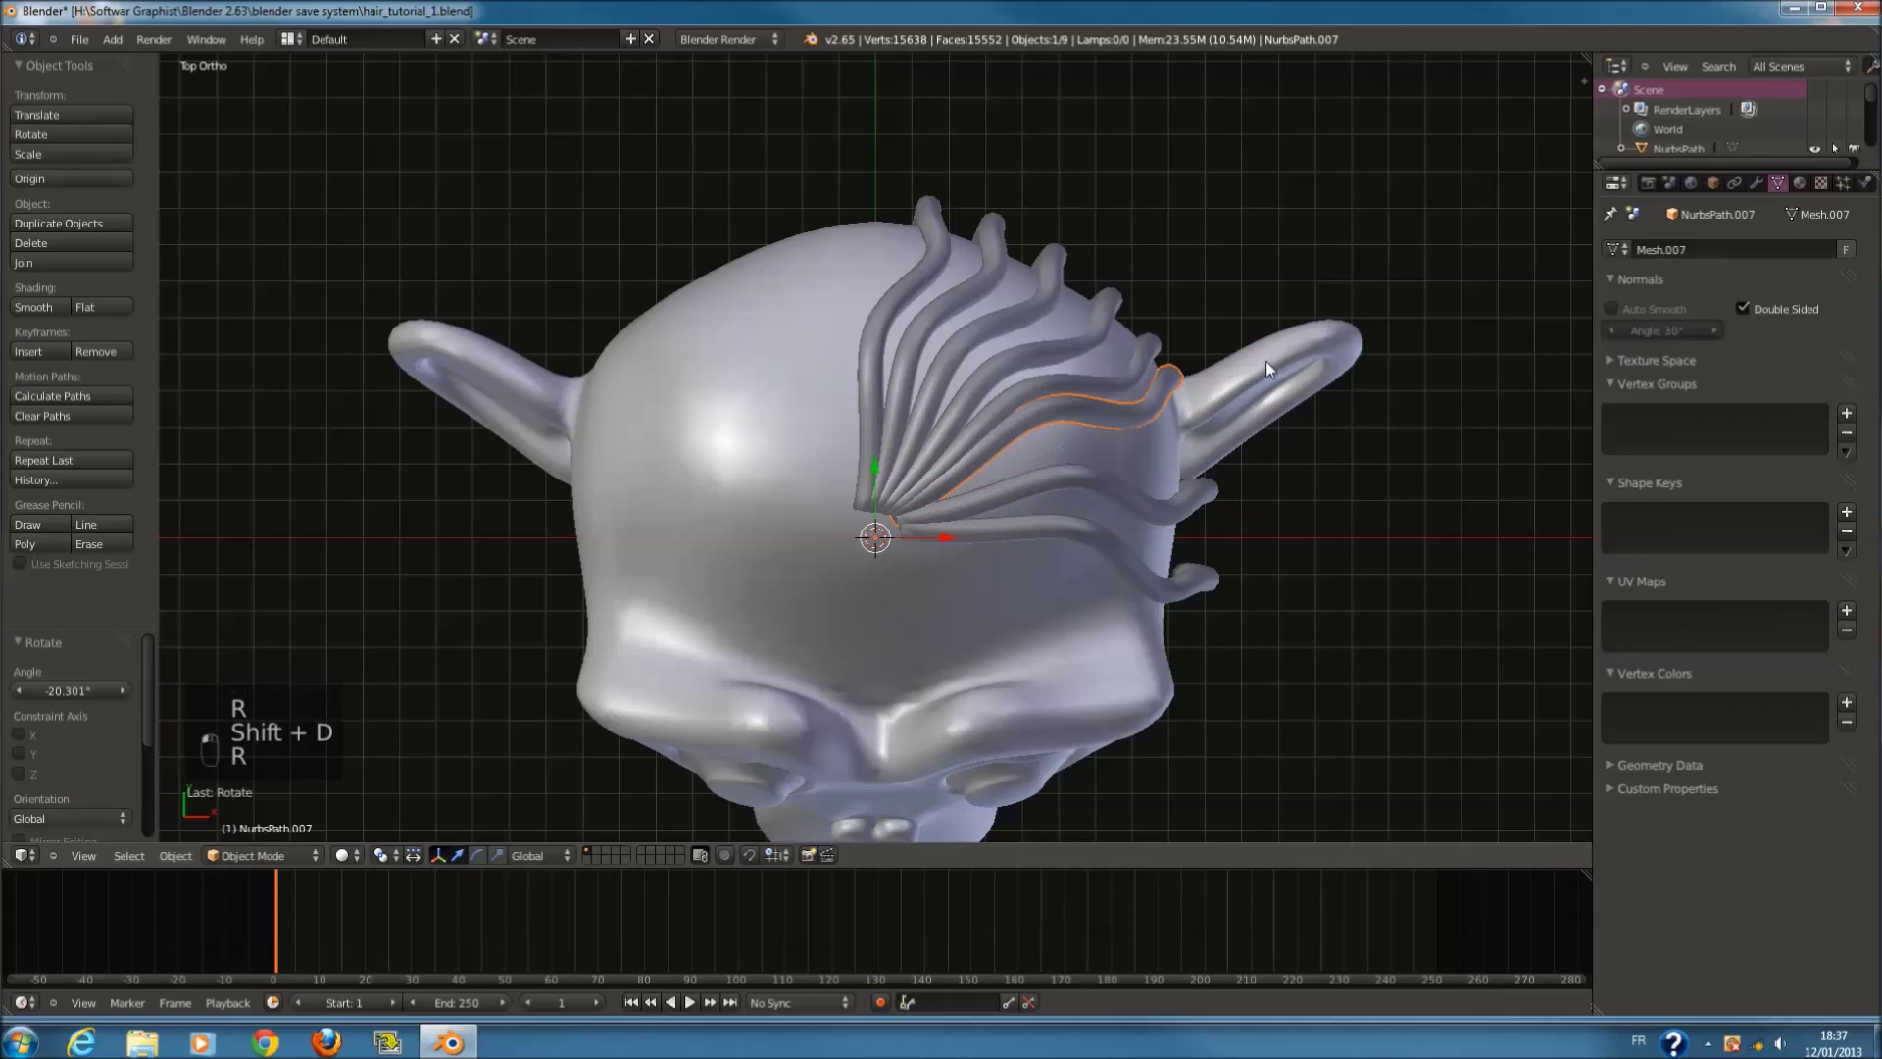
Step: Select all eight hair strands without the monkey head, make one strand active, and join them into one object
key("z")
key("c")
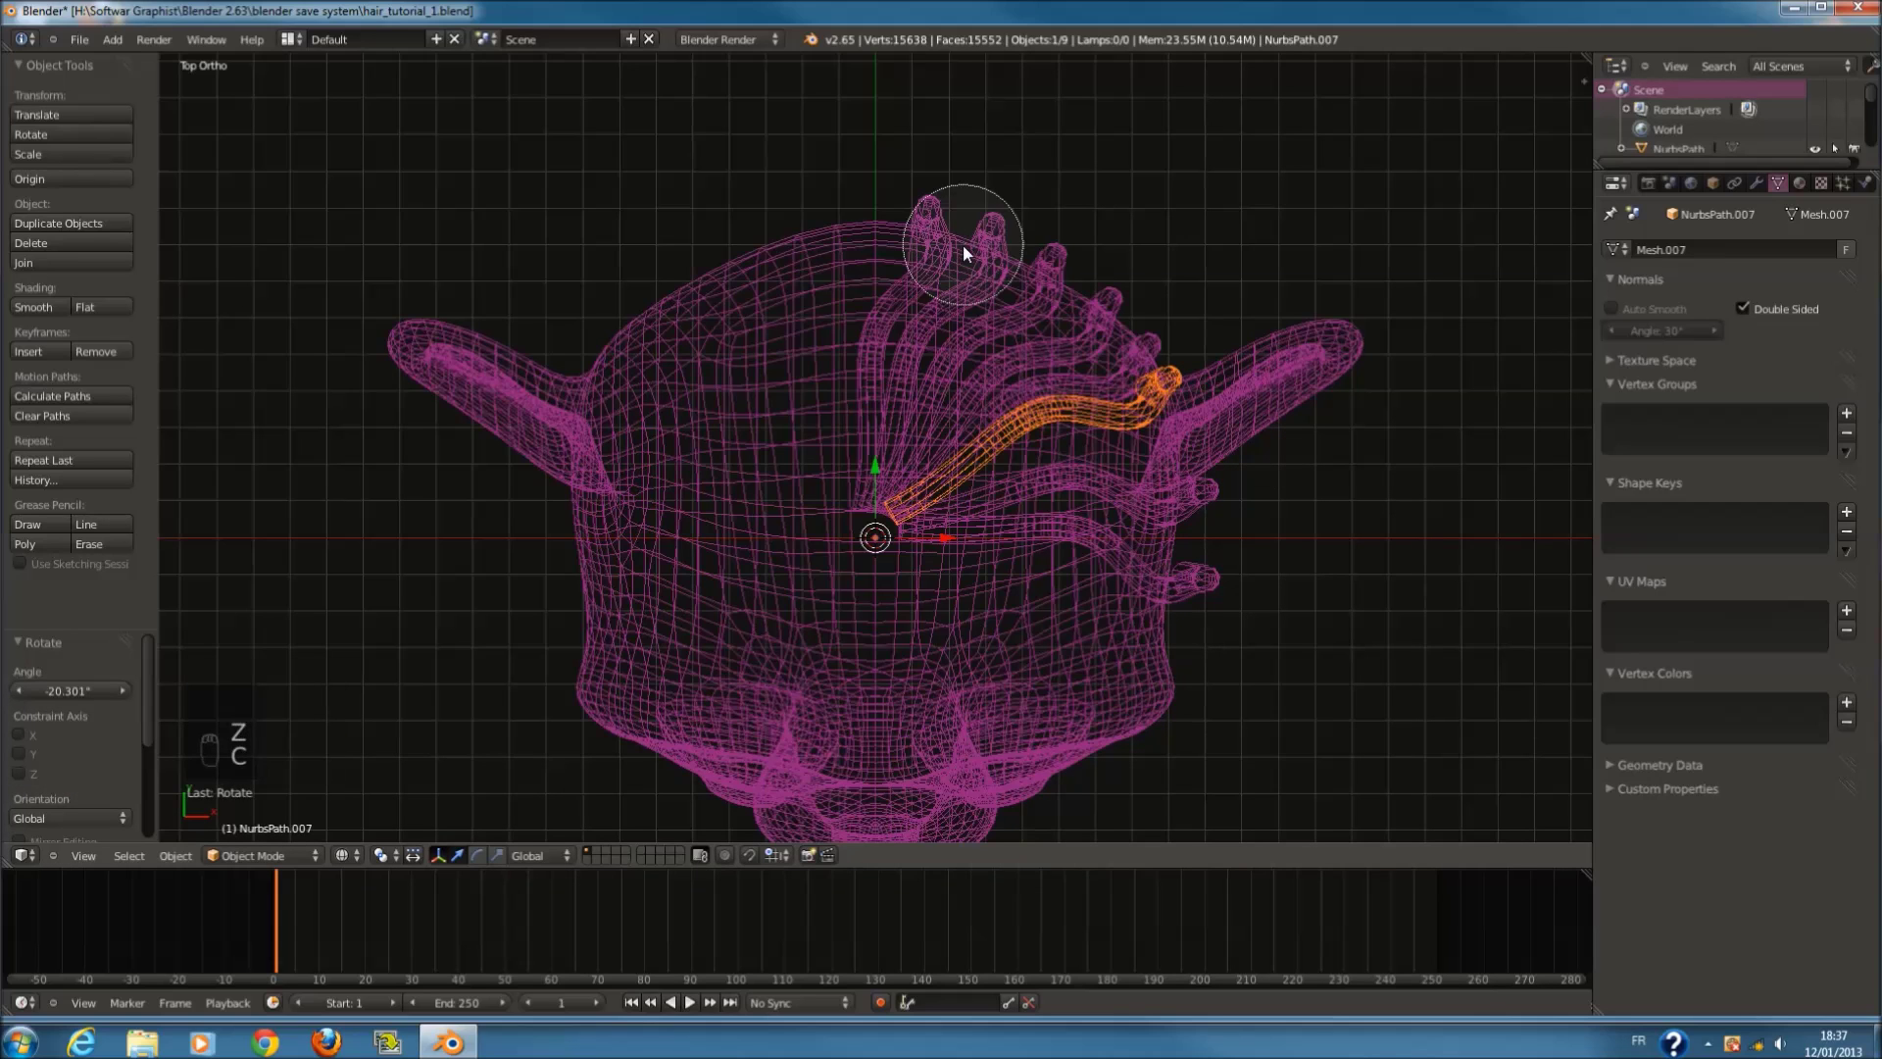
left_click_drag(944, 398, 957, 412)
right_click(984, 641)
key("z")
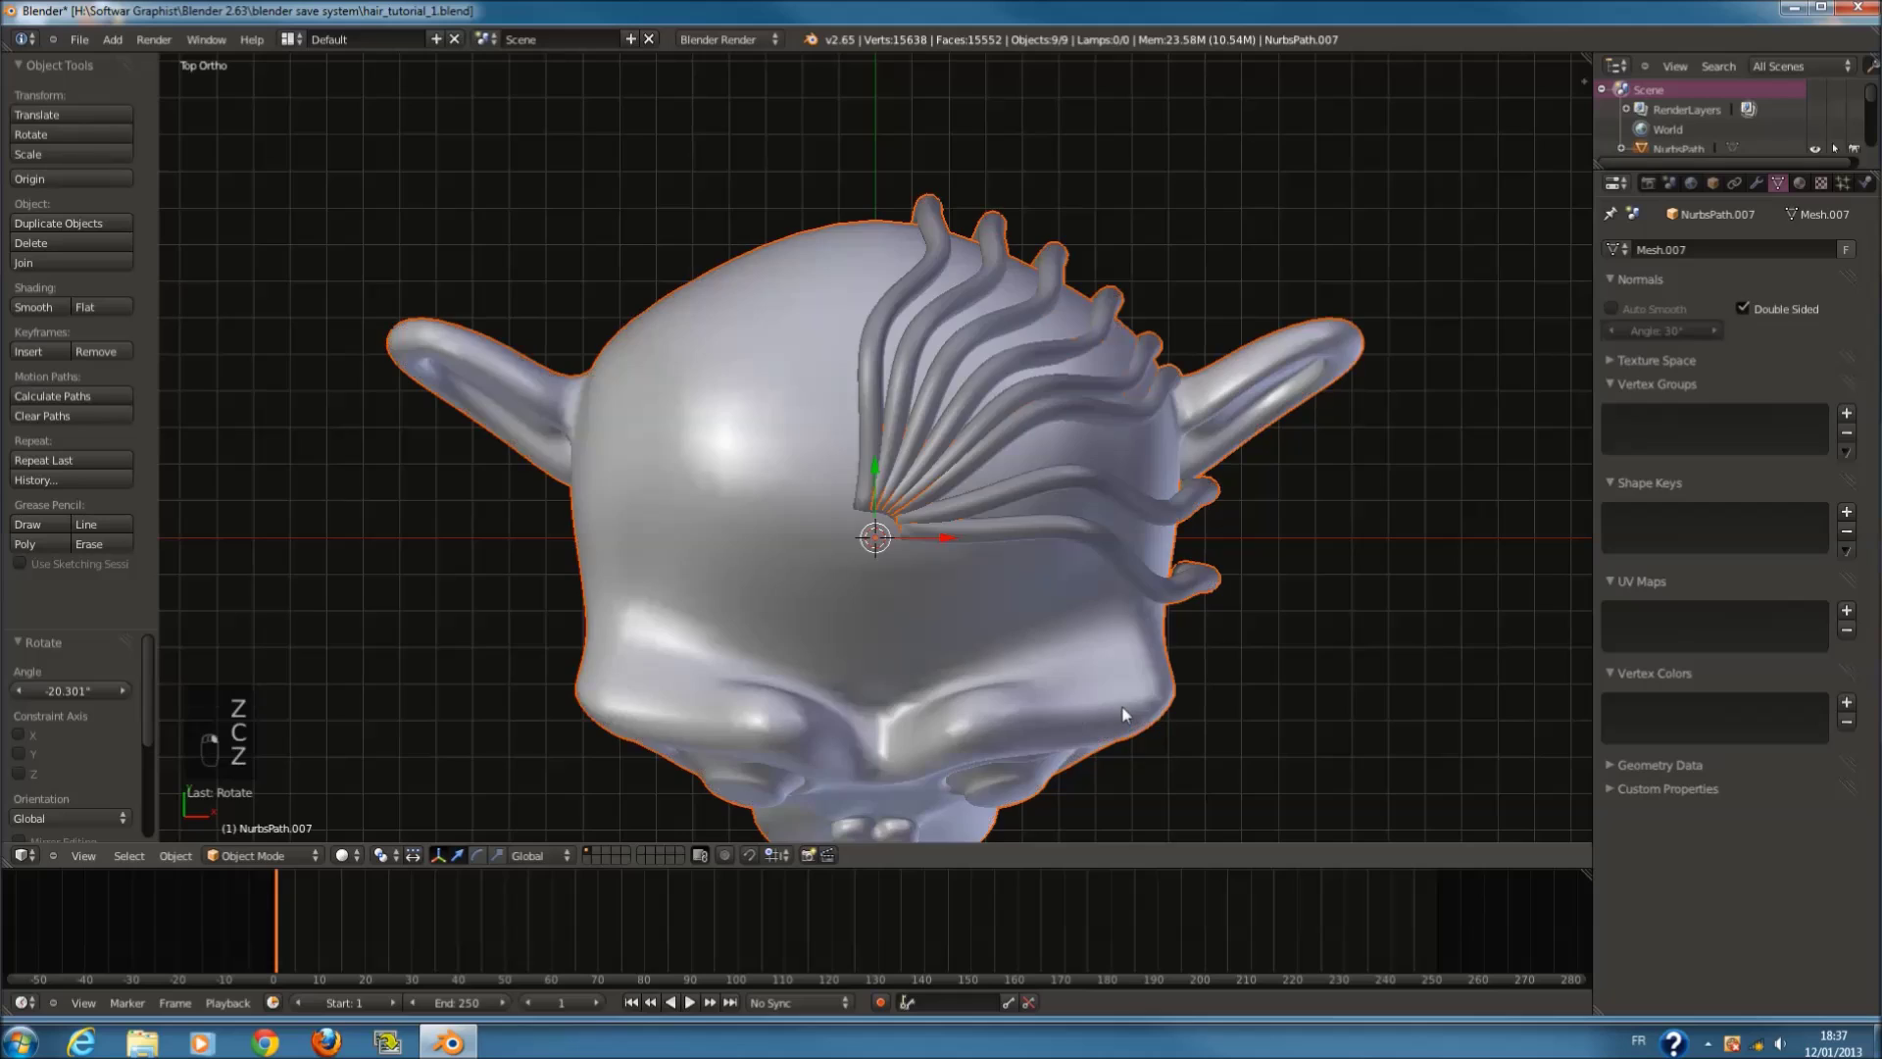
key("z")
right_click(1140, 696, "shift")
key("z")
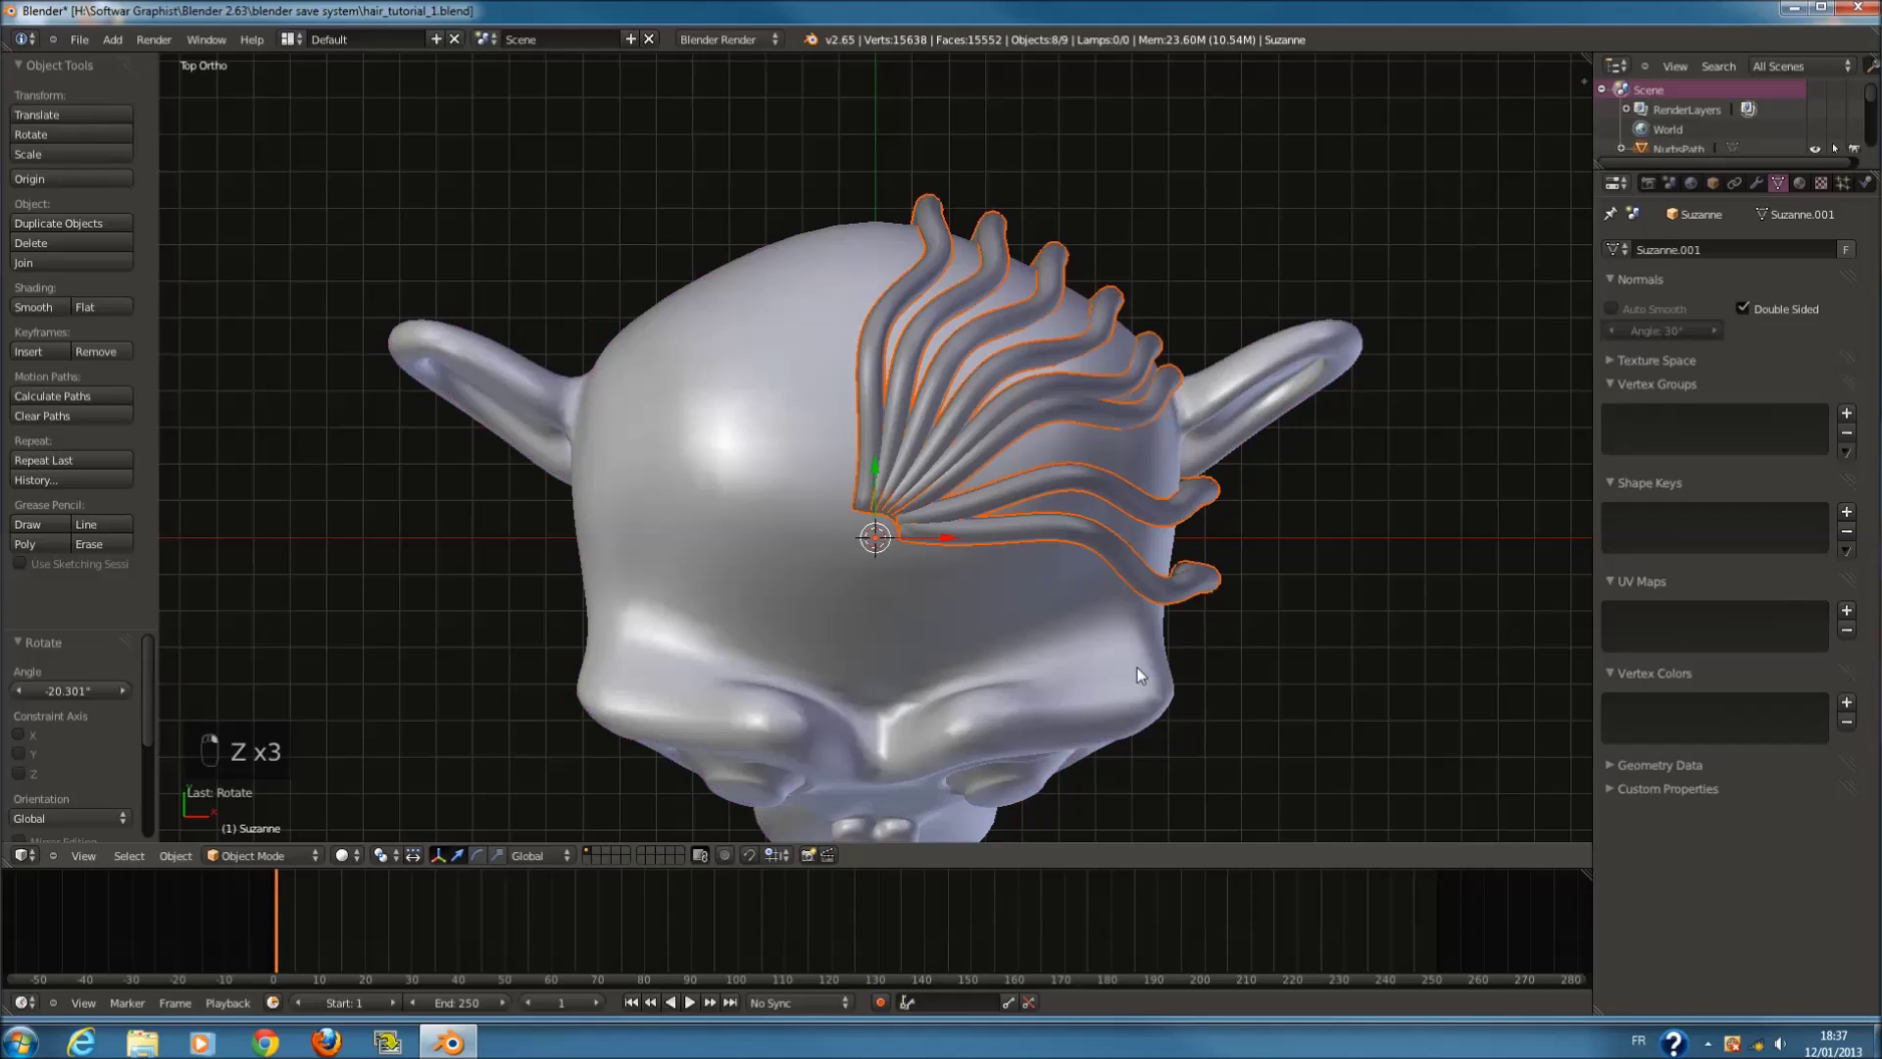
key("ctrl+j")
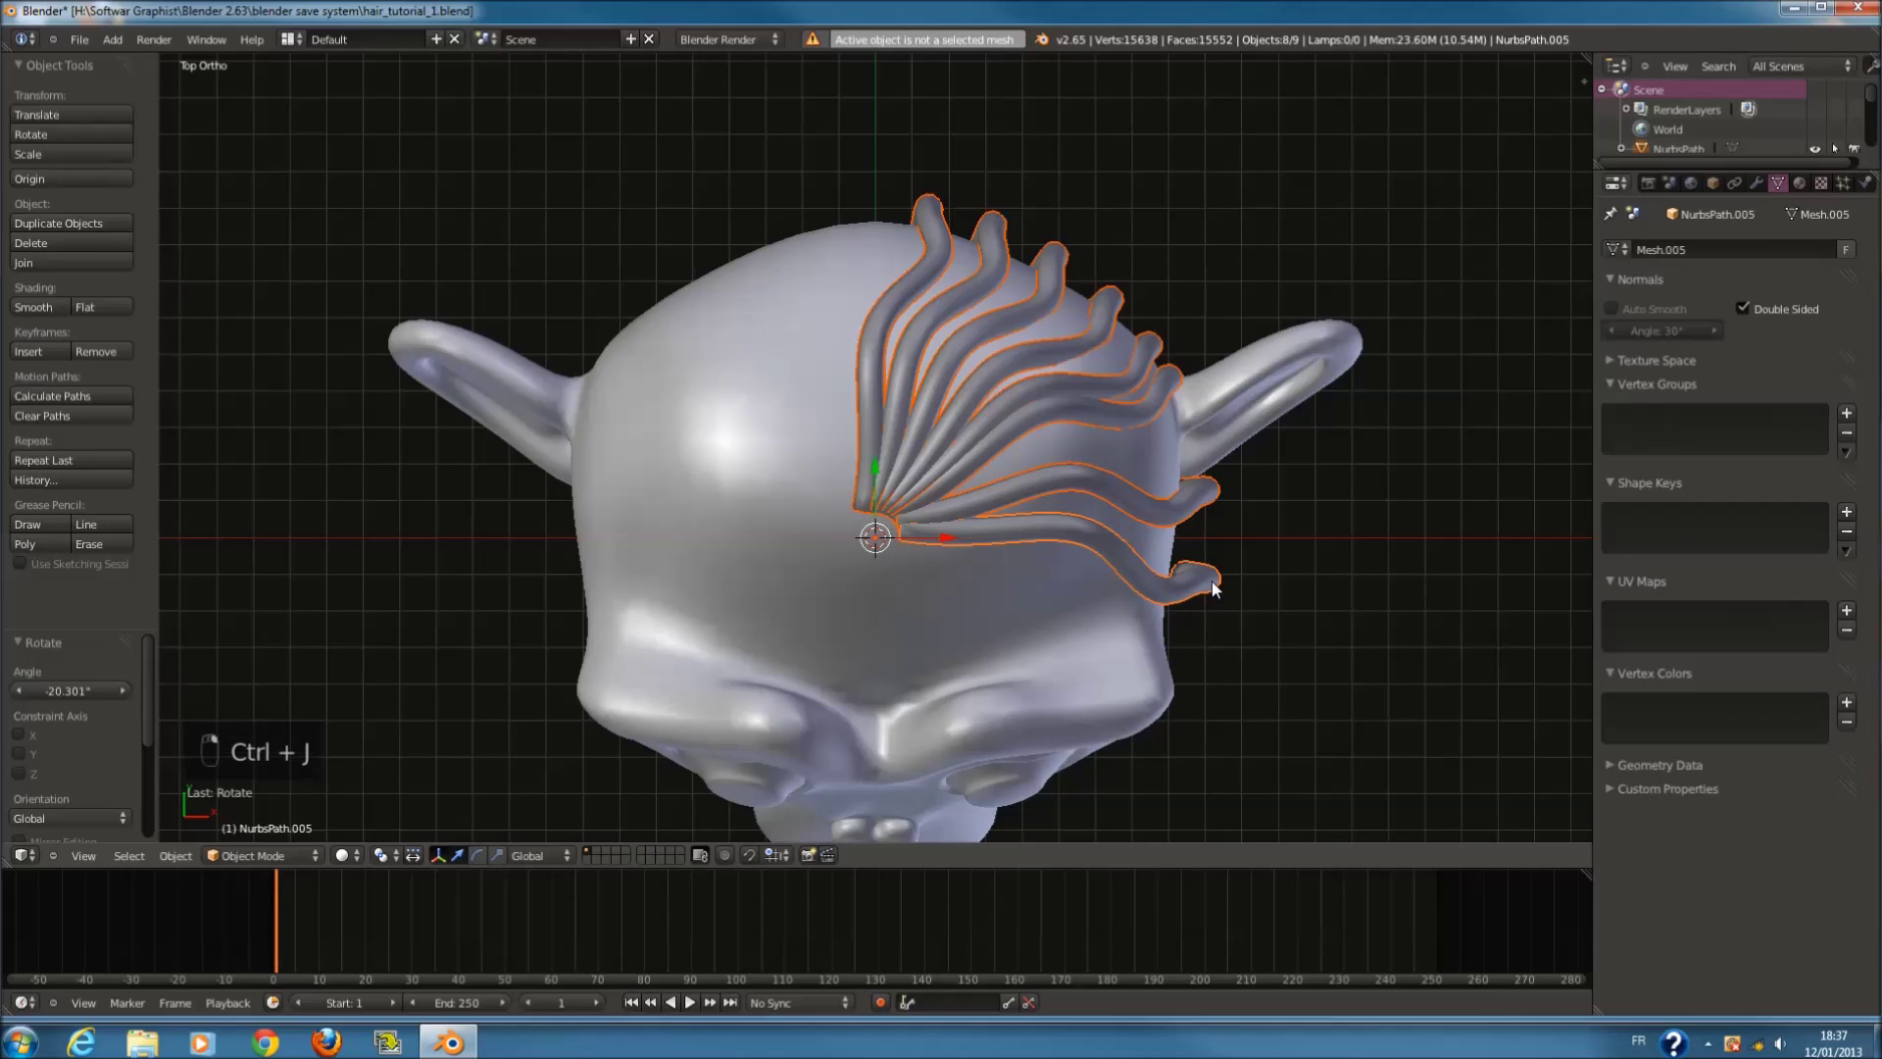
key("ctrl+j")
key("g")
right_click(1143, 387)
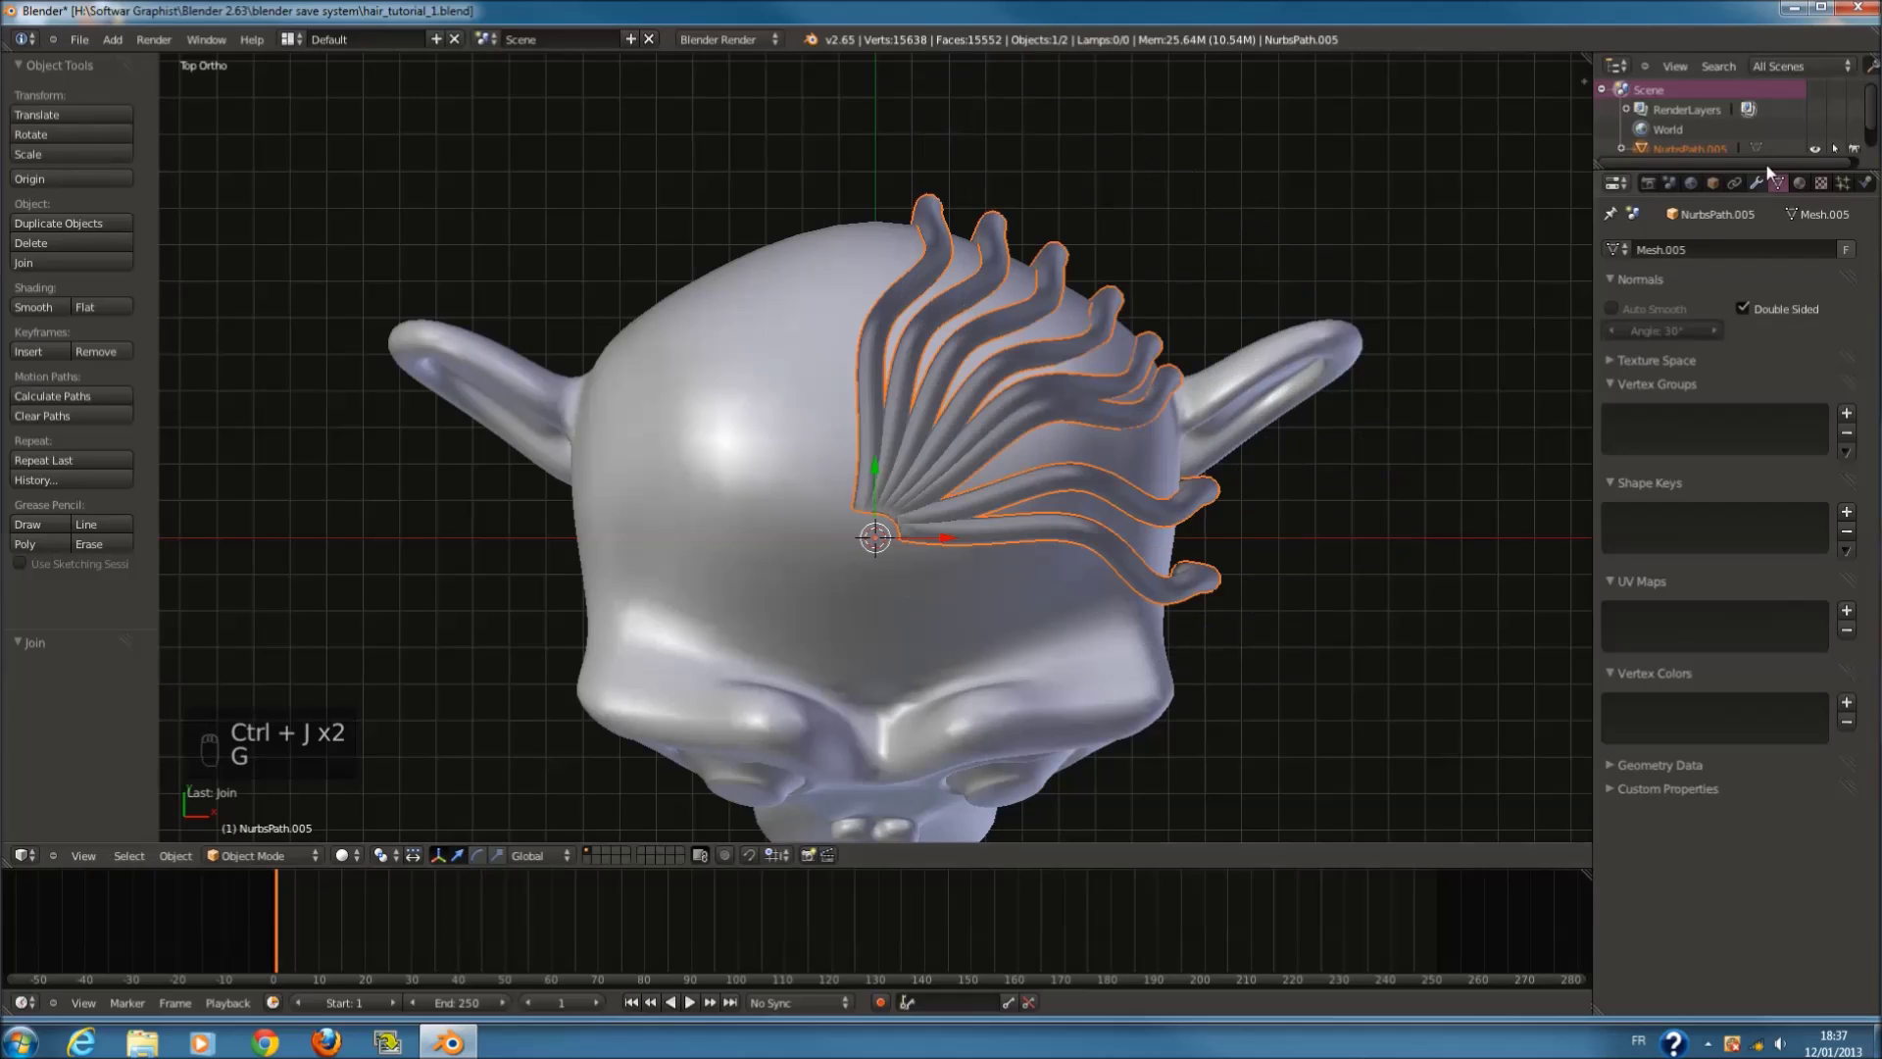
Step: Add a Mirror modifier along X to the joined hair and try rotating the object
left_click(1756, 183)
left_click(1687, 249)
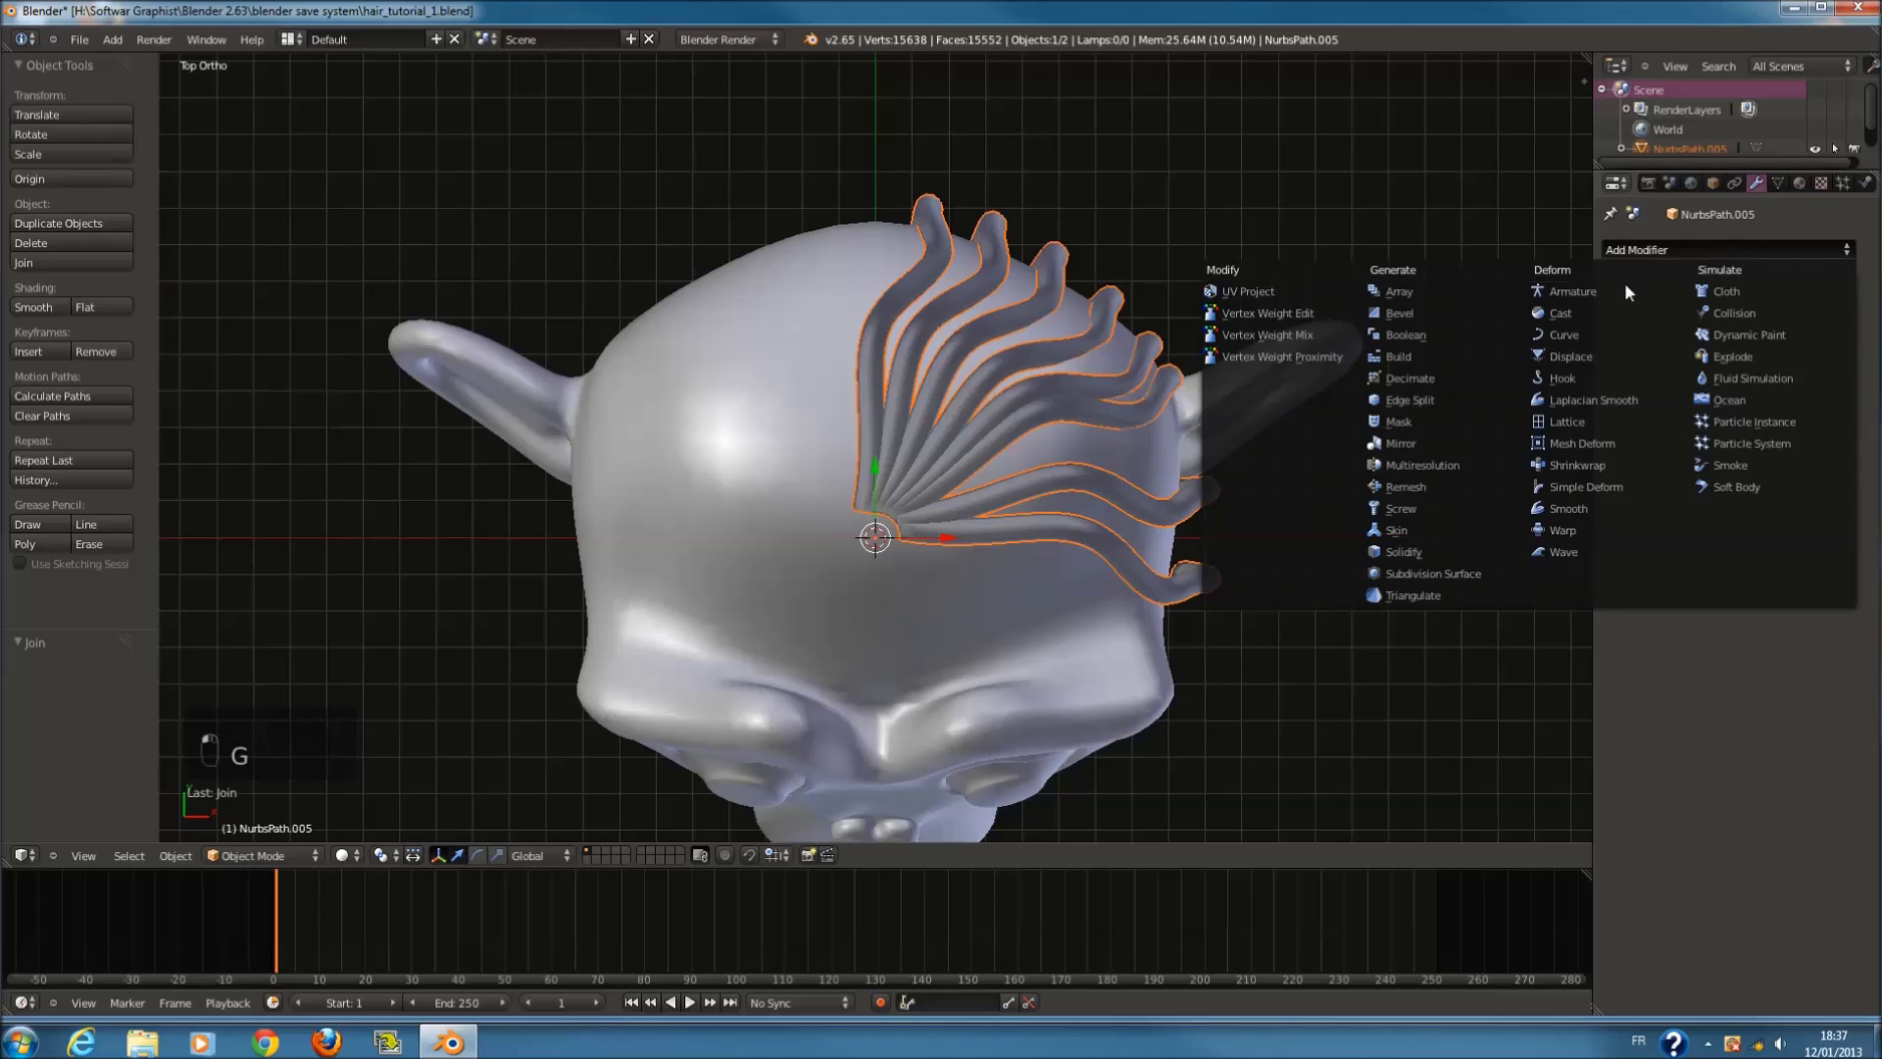
left_click(1472, 444)
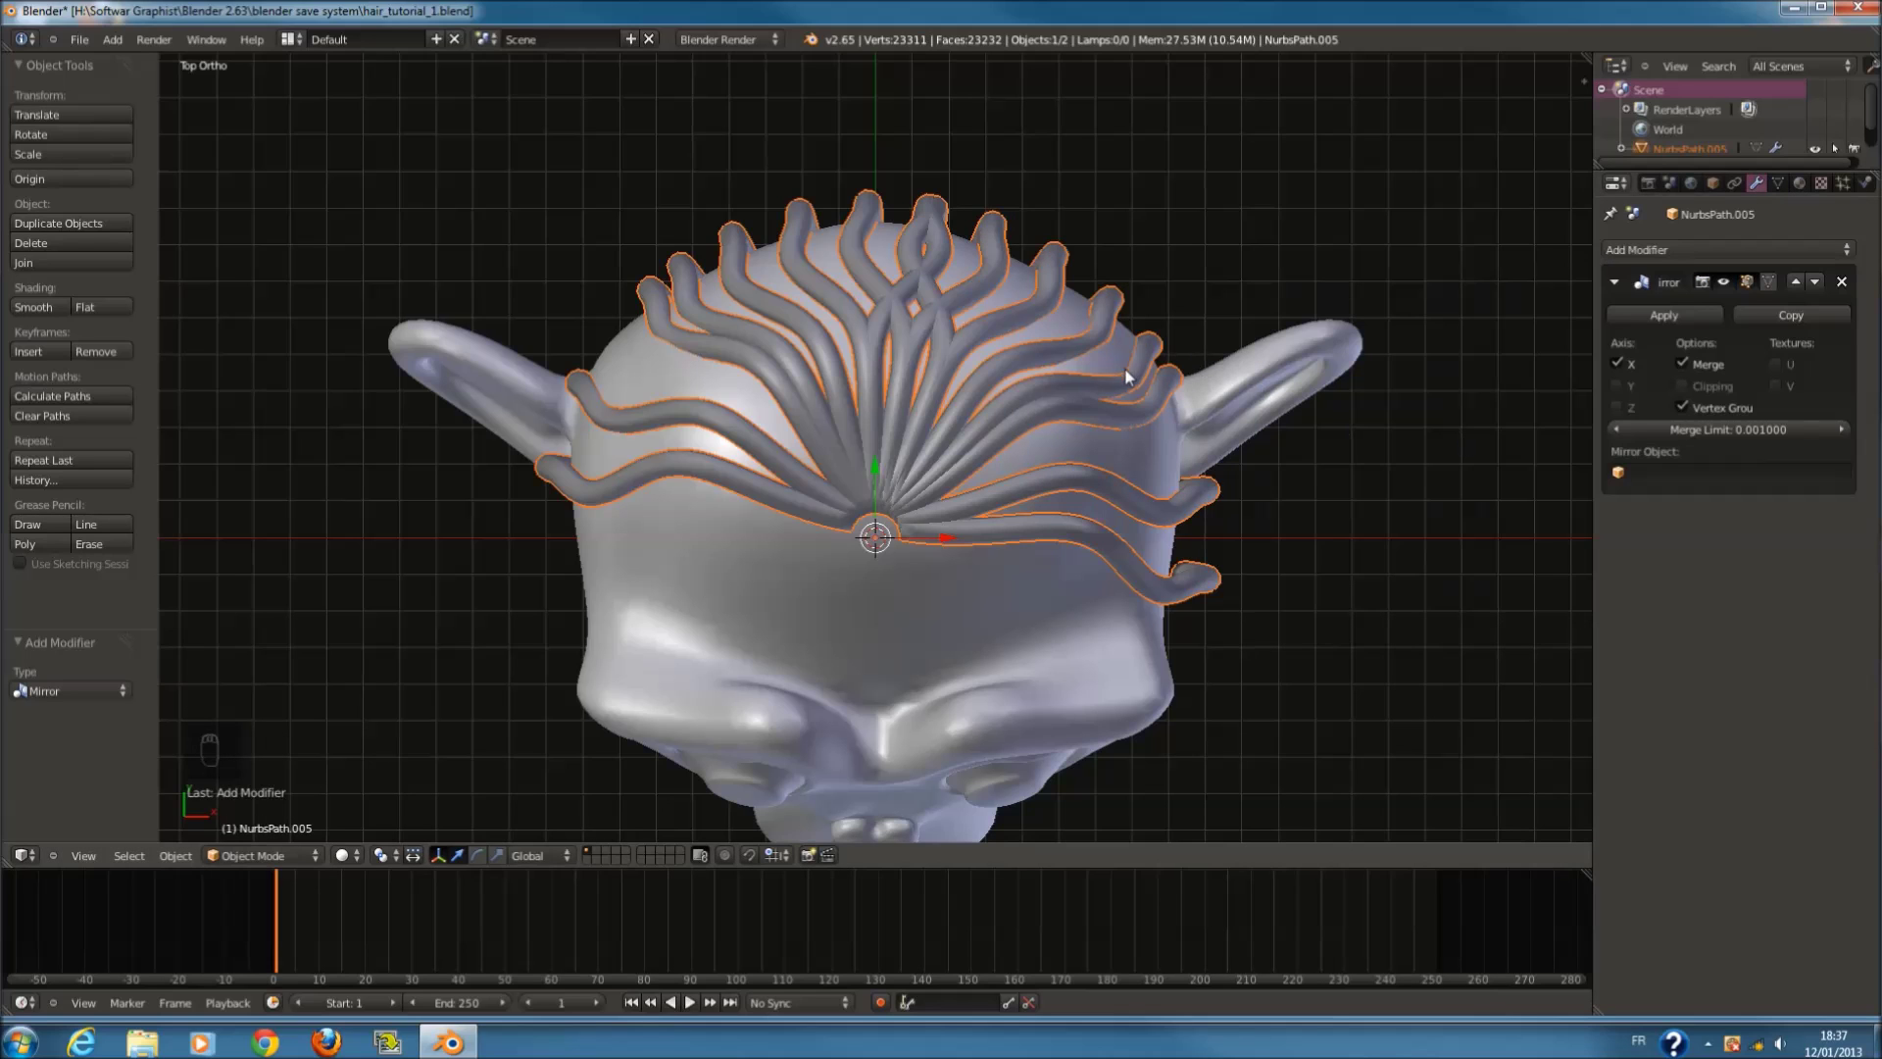
key("r")
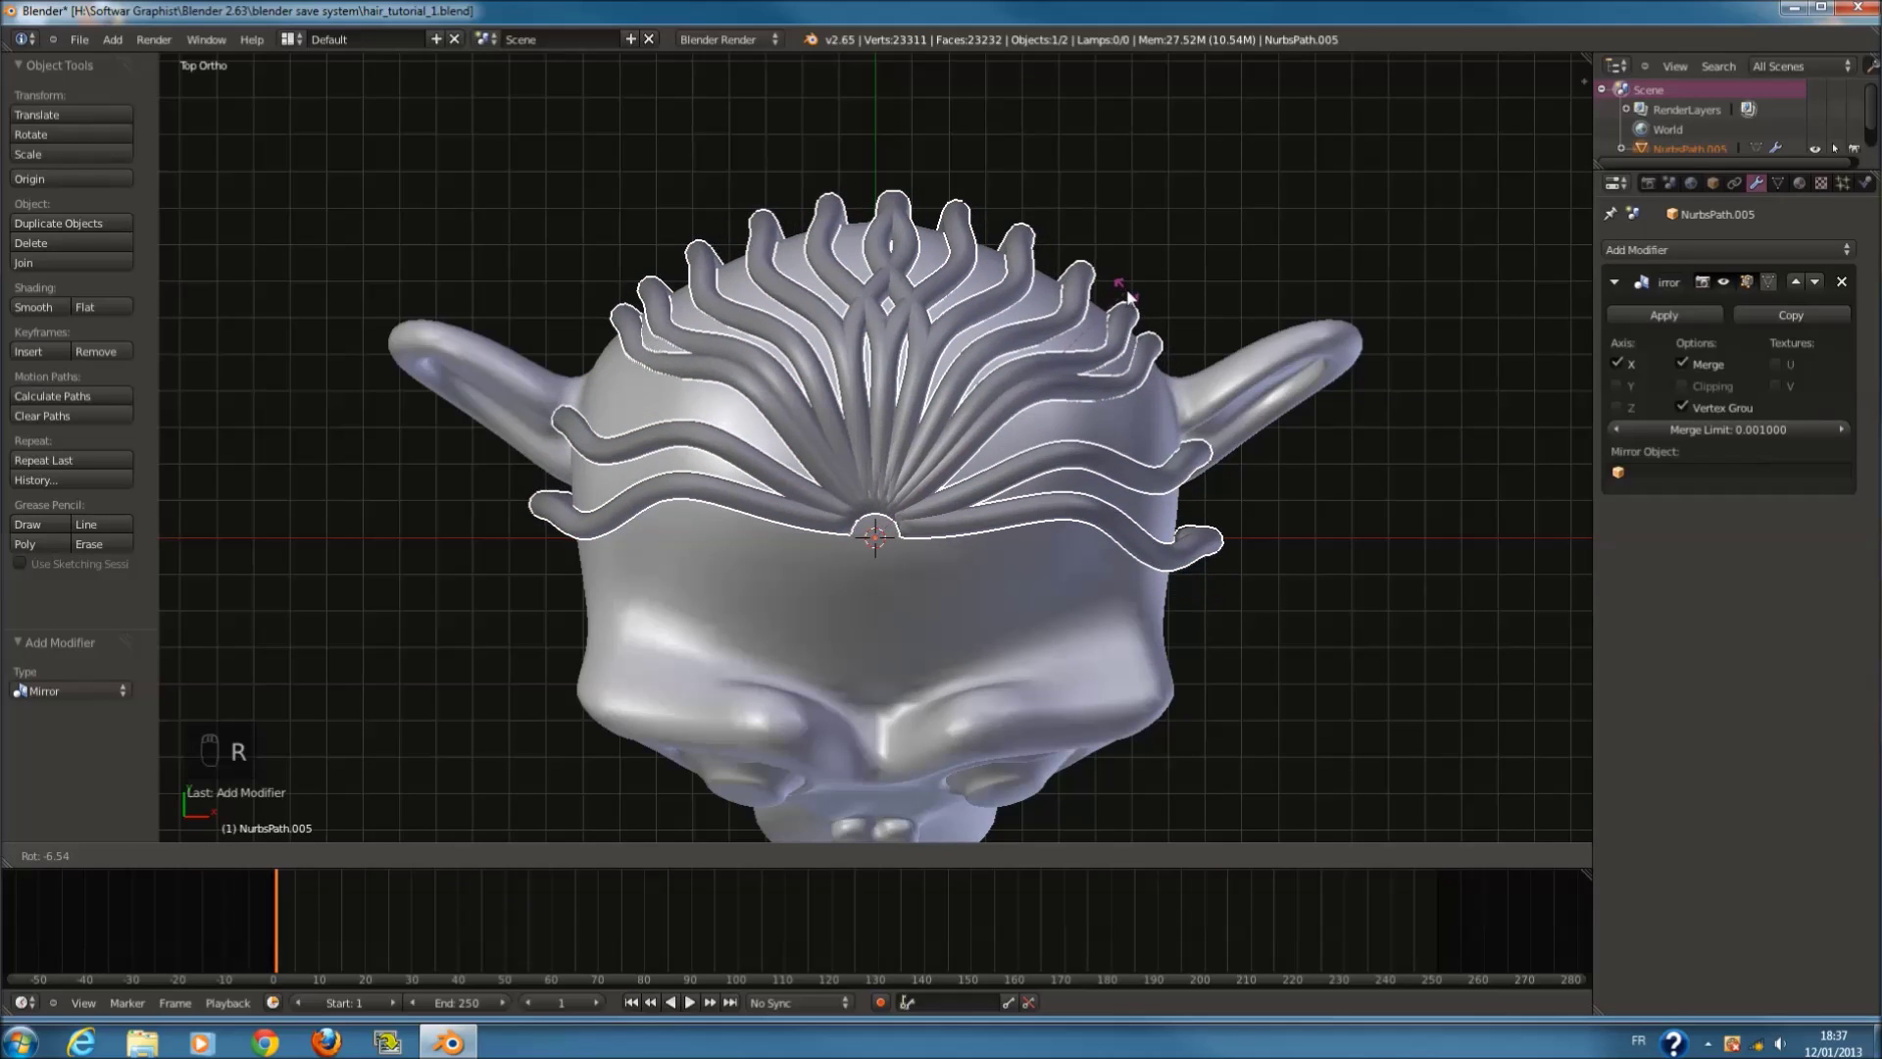
left_click(1128, 297)
Step: In Edit Mode, move the entire hair mesh 0.111 along X, rotate it slightly clockwise, and return to Object Mode
key("Tab")
key("a")
key("a")
key("a")
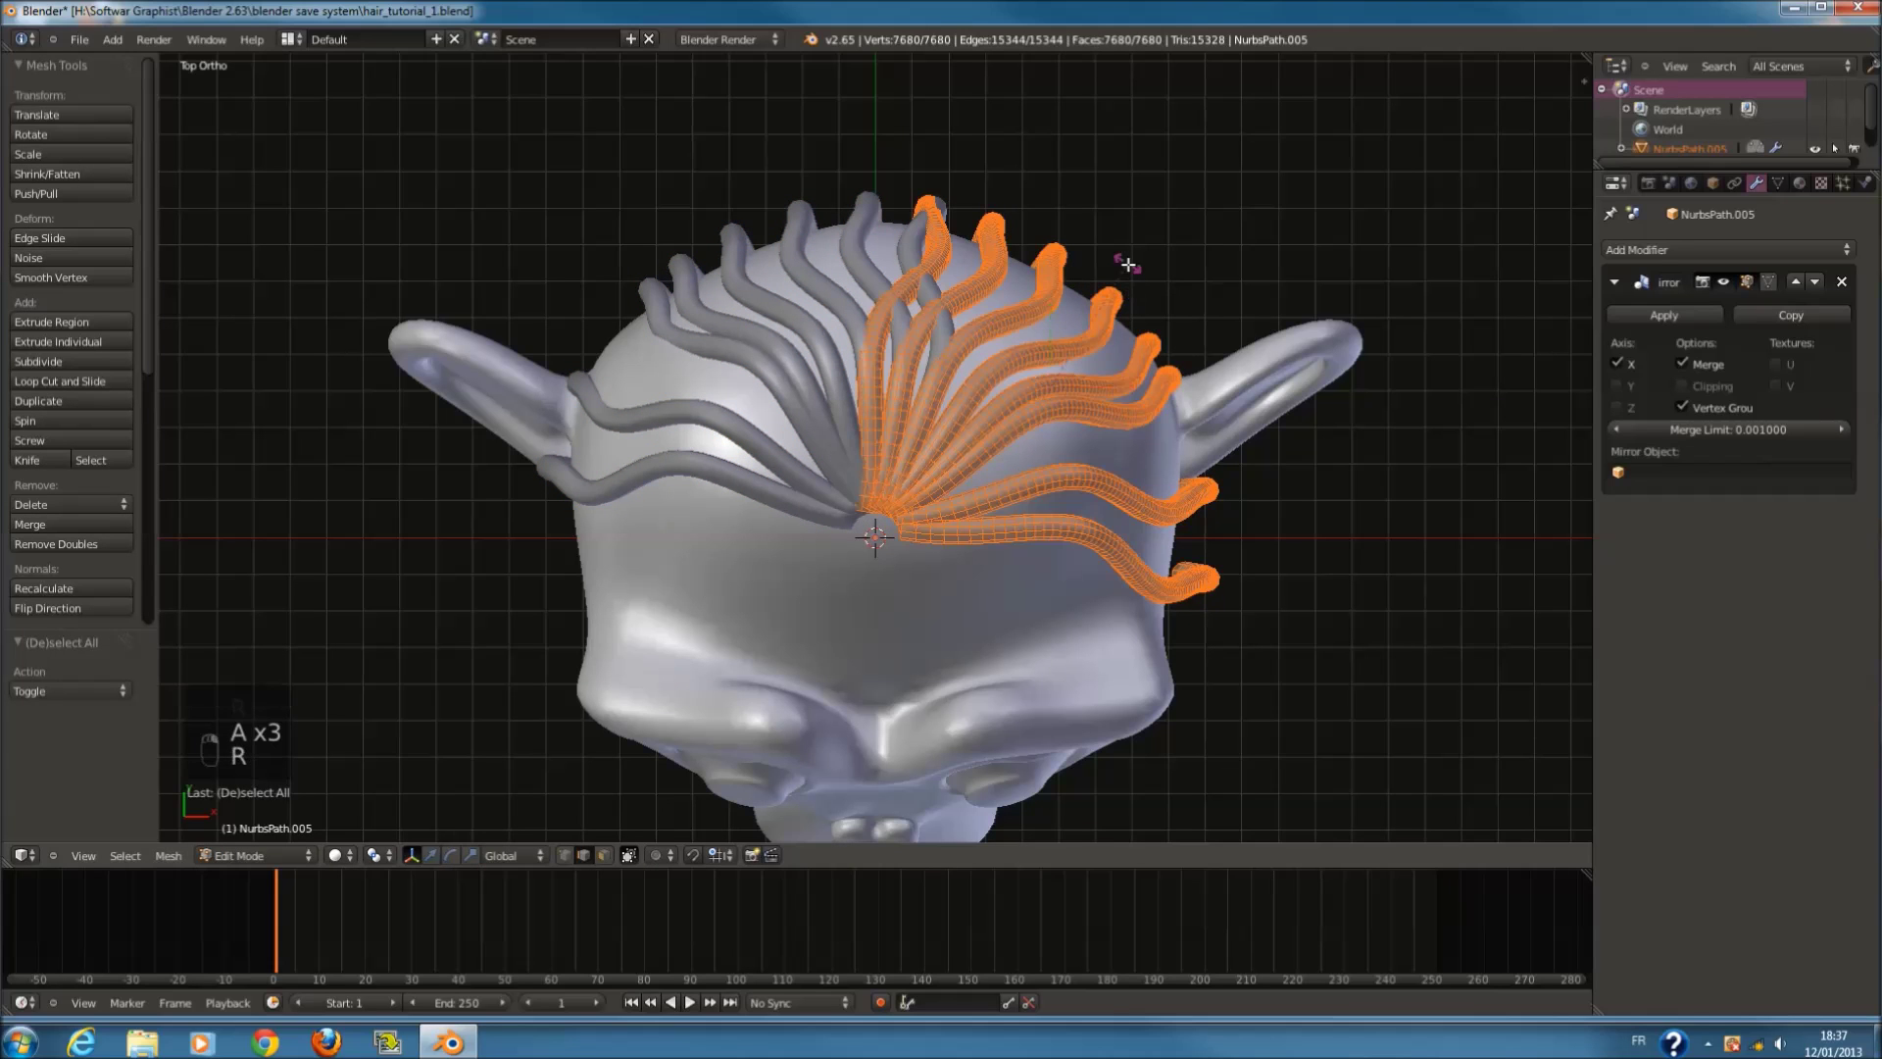
right_click(1143, 273)
left_click_drag(1129, 380, 1159, 382)
key("r")
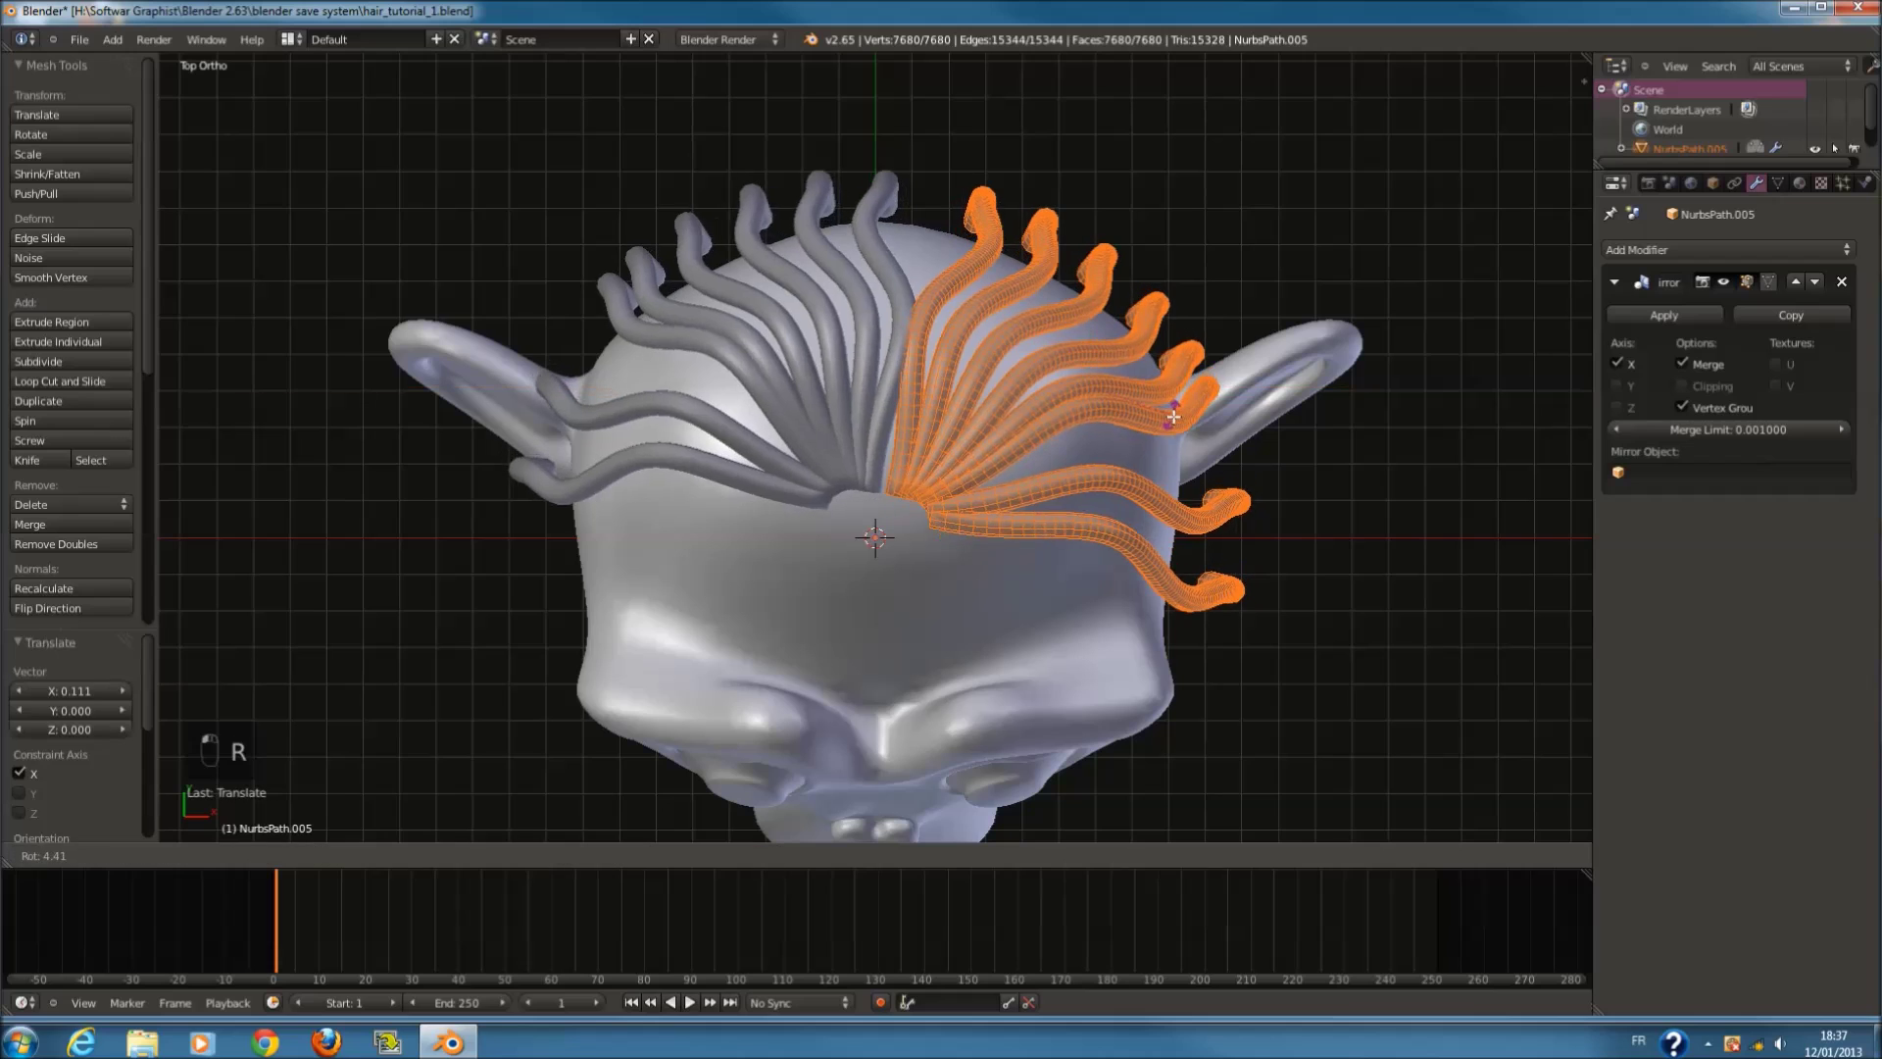
left_click(1172, 414)
key("Tab")
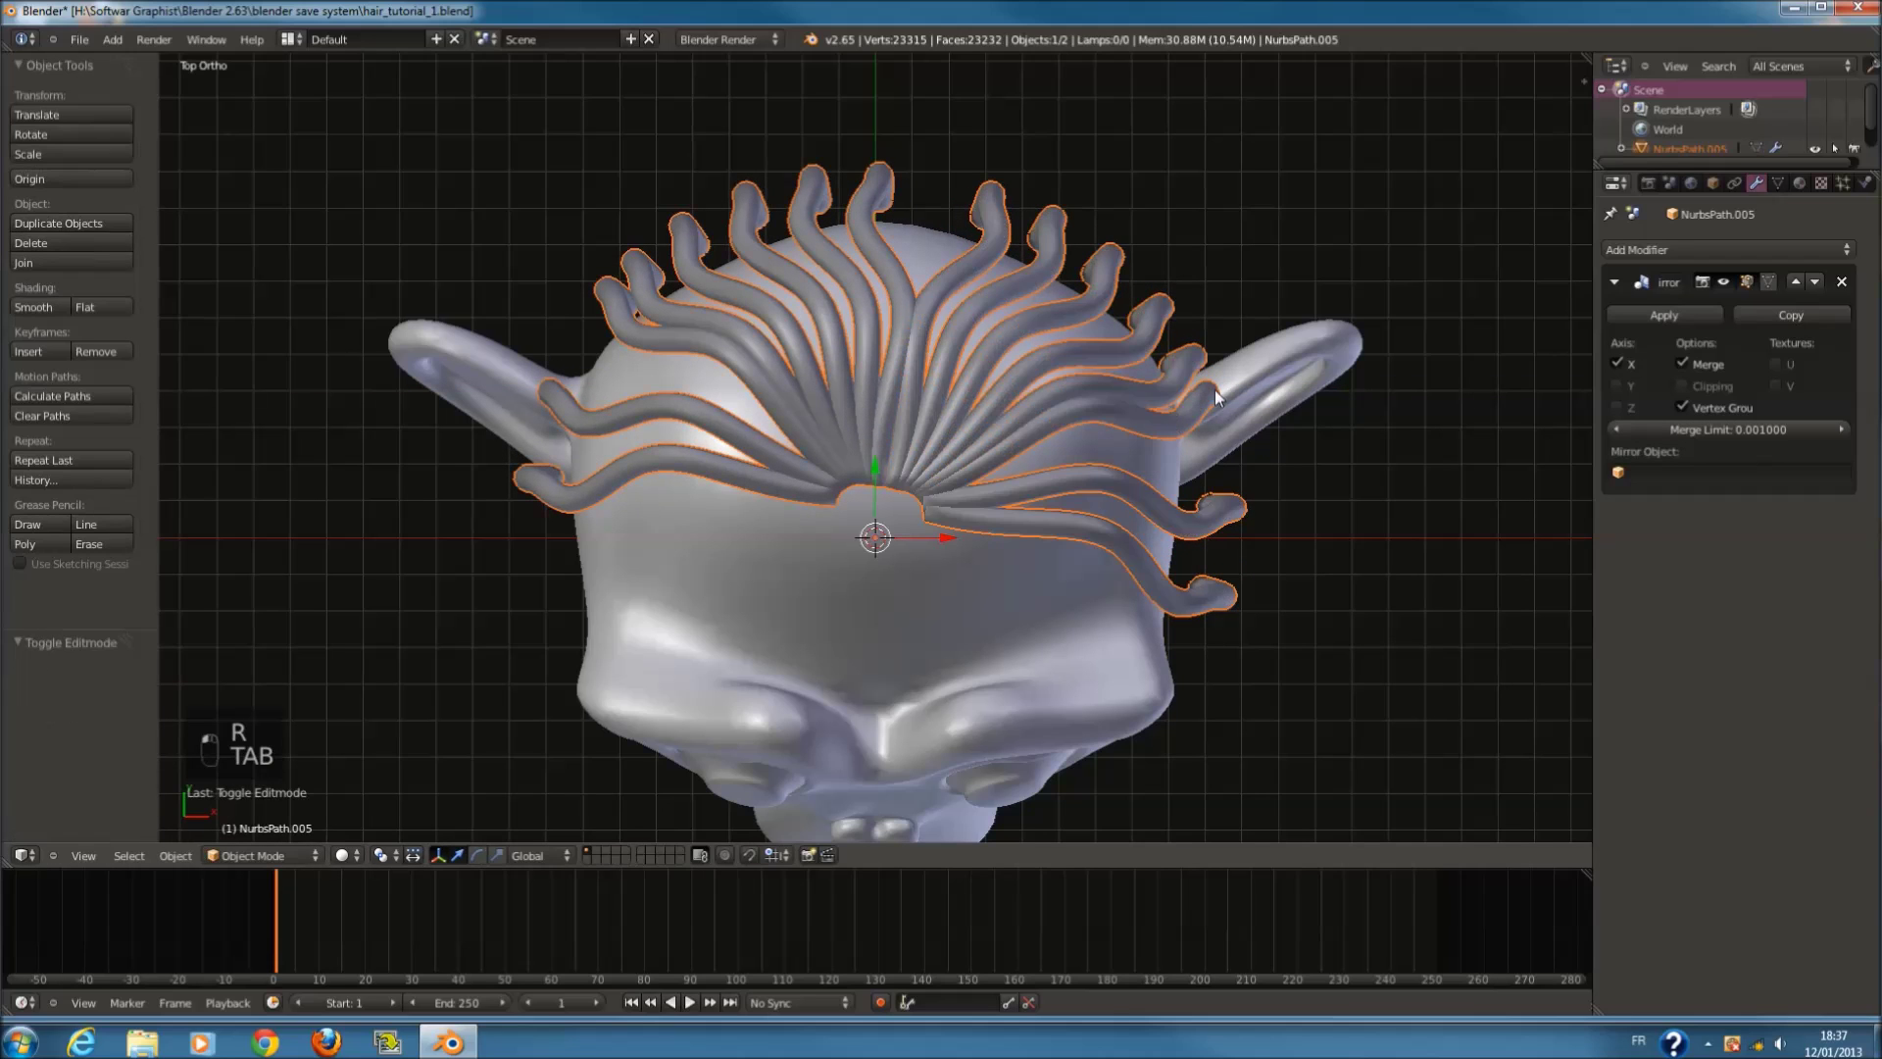
Step: Rotate the mirrored hair object by -8.729 degrees in top view
key("r")
left_click(1128, 324)
key("KP_3")
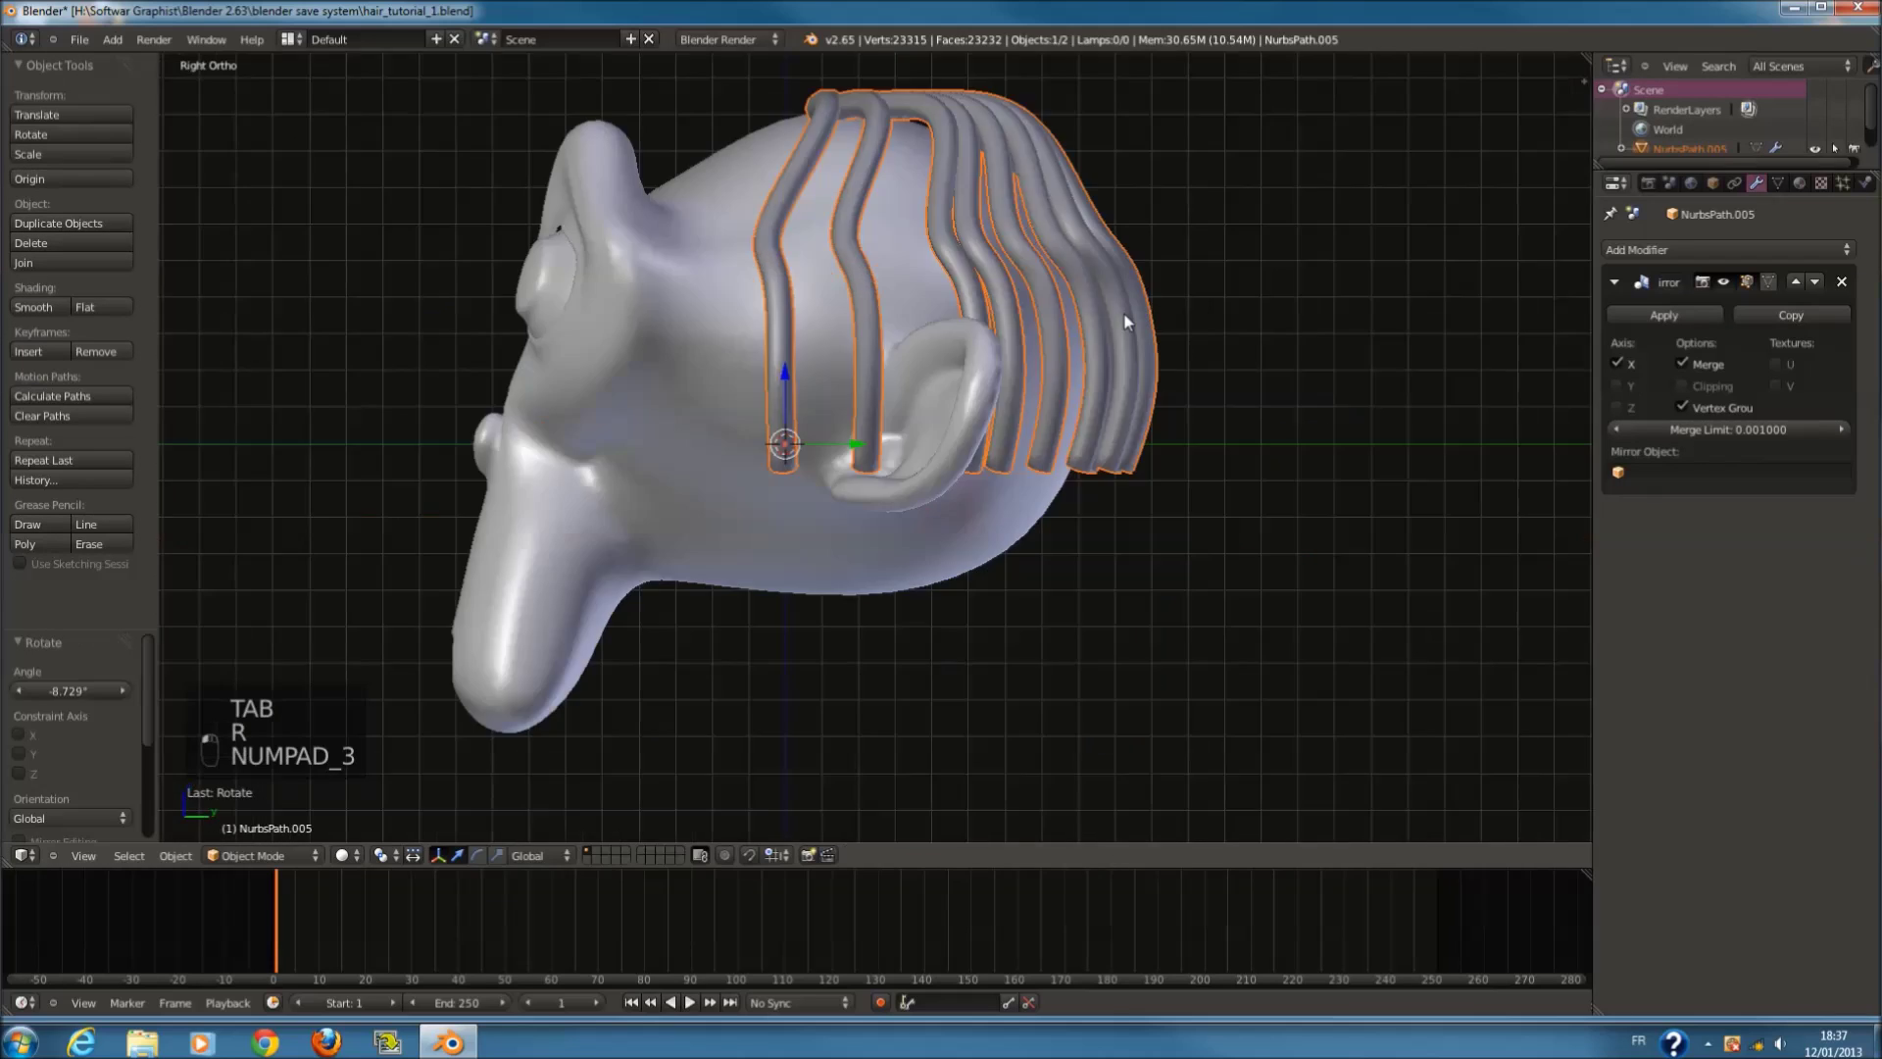
scroll(1000, 310, "up", 5, "shift")
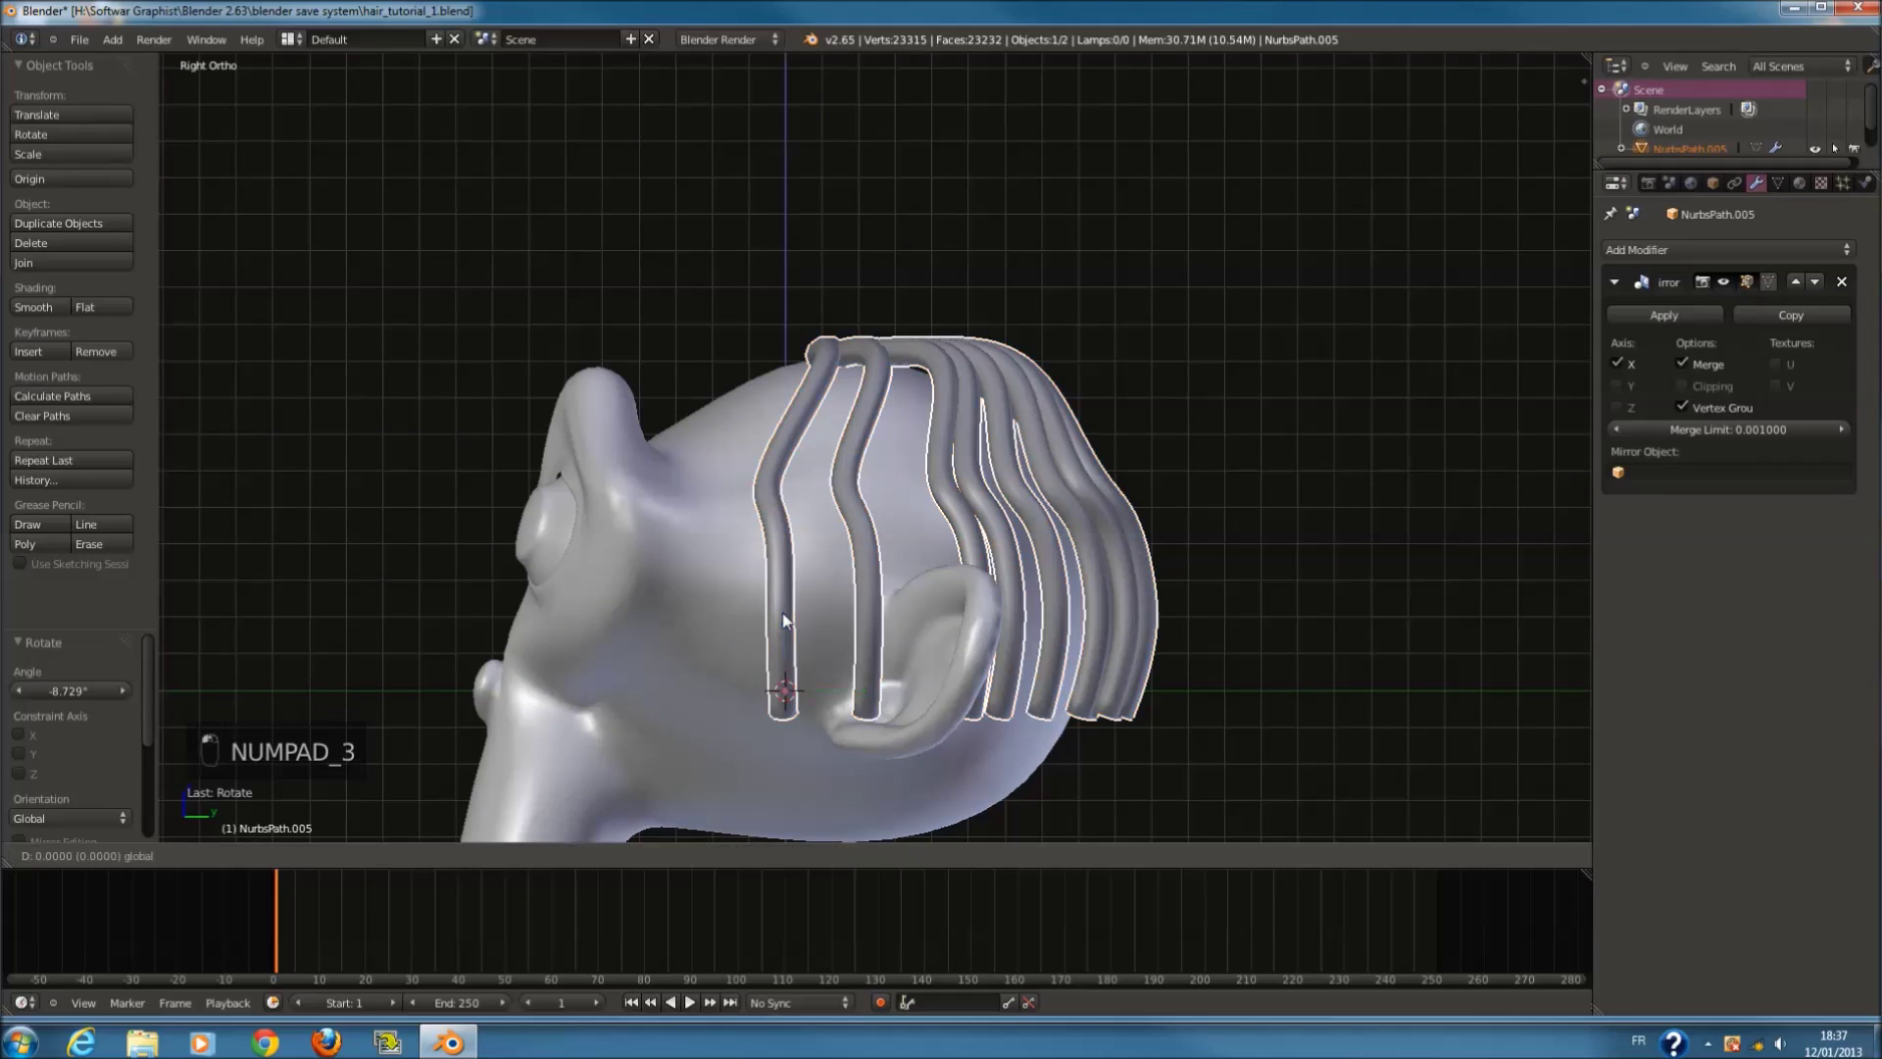
Step: Move the mirrored hair object -0.01887 along Y in side view
left_click_drag(861, 680, 856, 686)
key("KP_7")
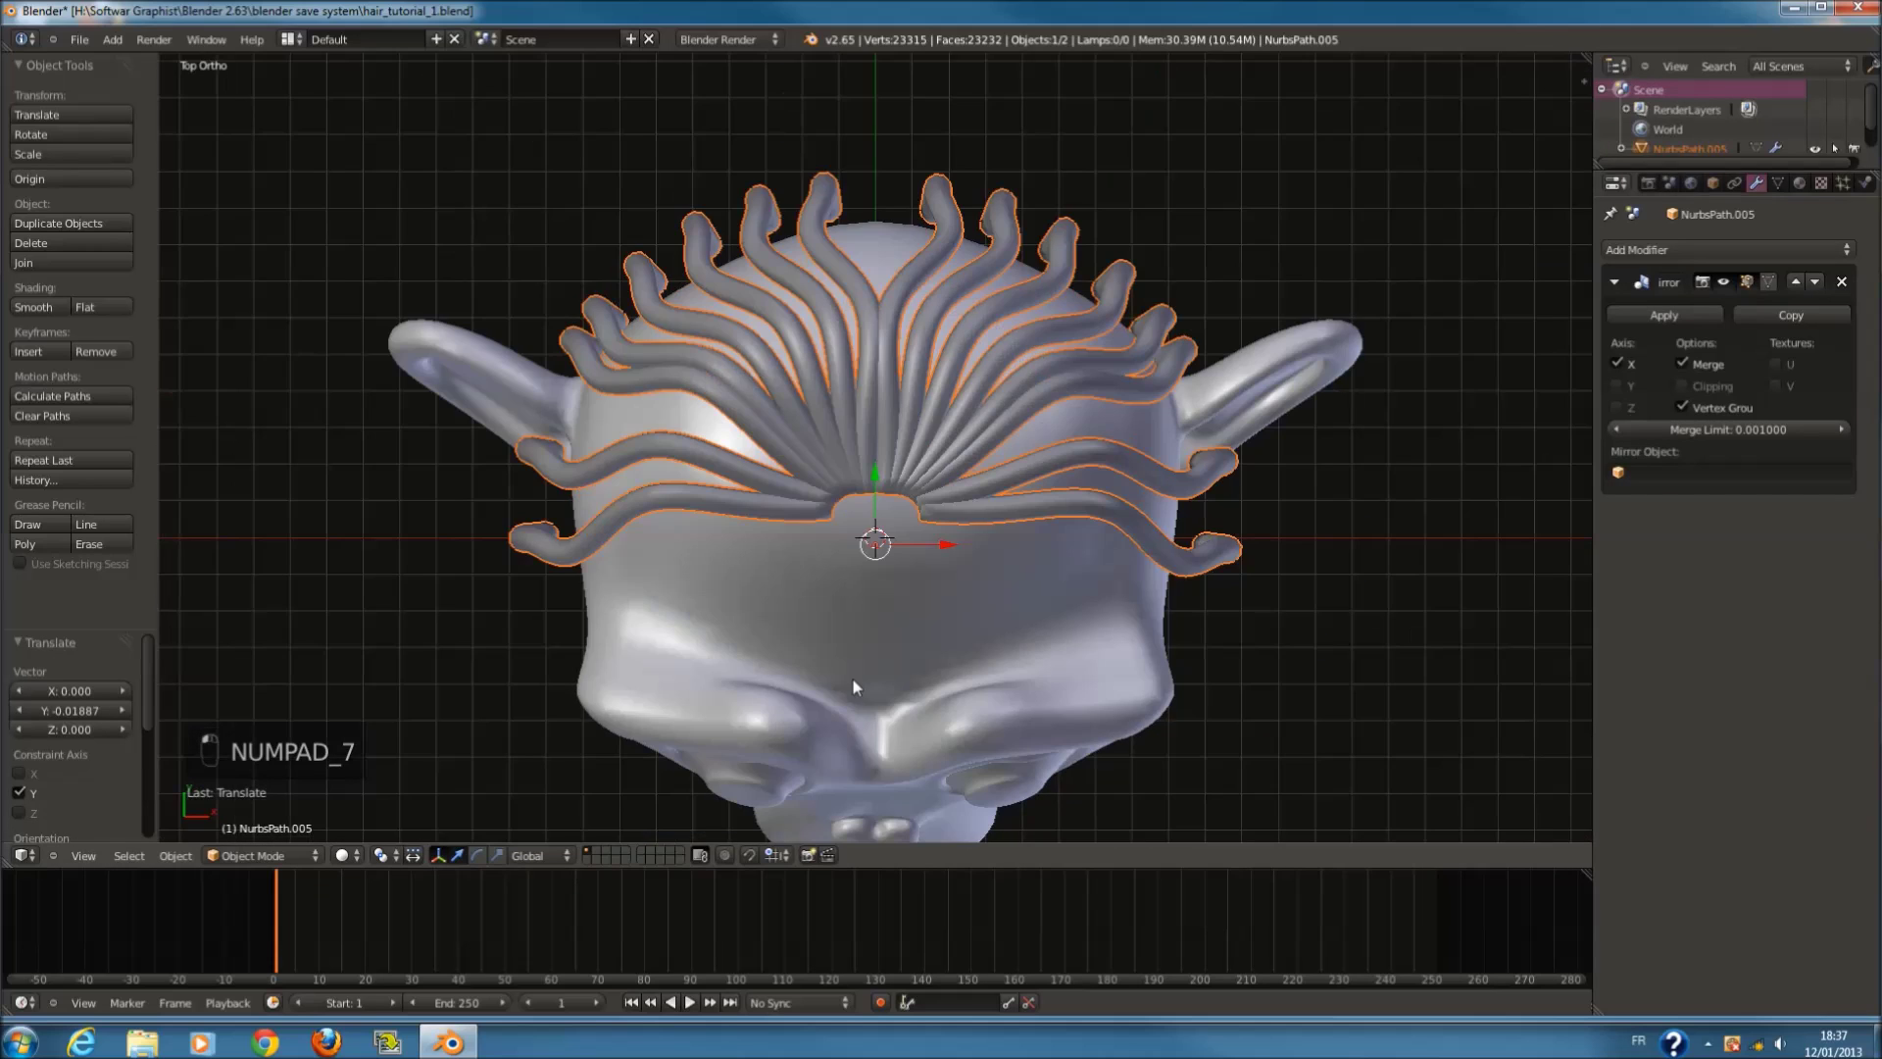
mouse_move(851, 678)
middle_mouse_down()
mouse_move(1014, 456)
mouse_move(929, 338)
mouse_move(1261, 363)
mouse_move(1050, 437)
mouse_move(1034, 506)
middle_mouse_up()
scroll(1044, 451, "up", 2)
key("KP_7")
Step: Switch the hair to Sculpt Mode and set the brush radius to 103
left_click(279, 856)
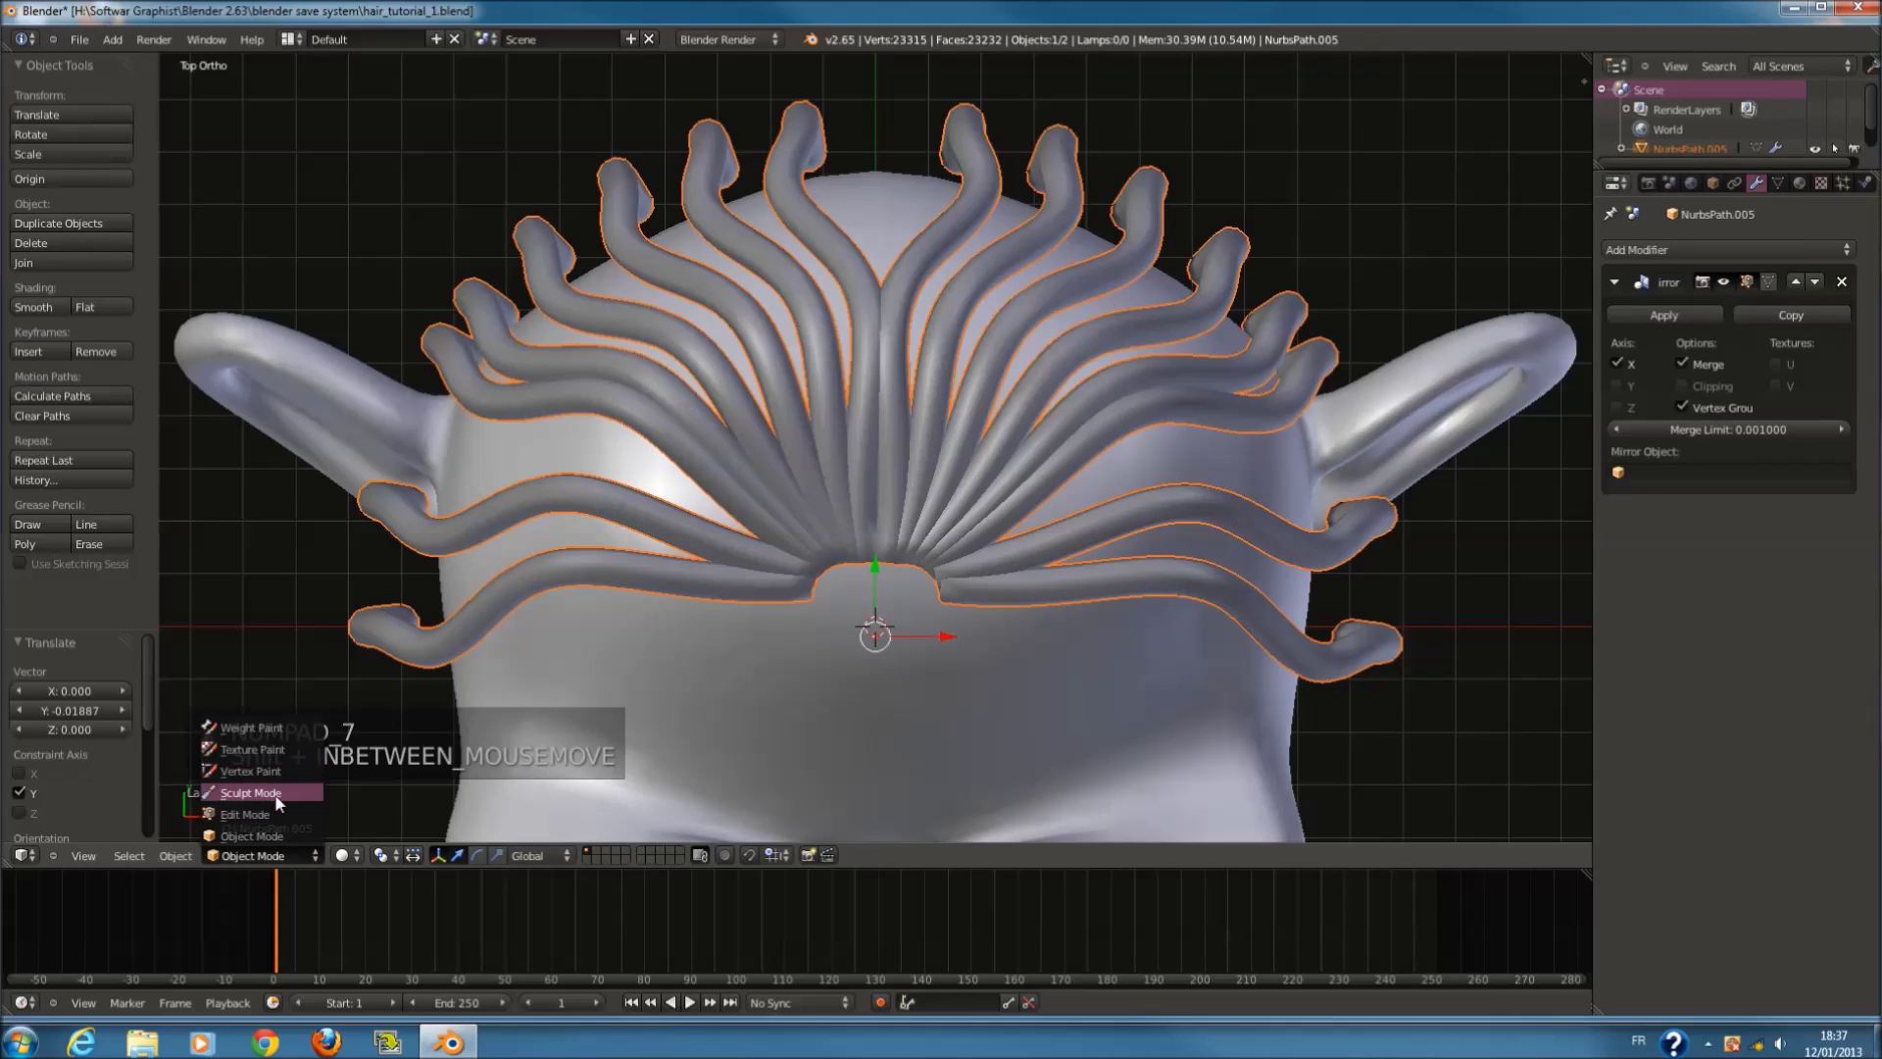
left_click(279, 793)
key("f")
left_click(698, 562)
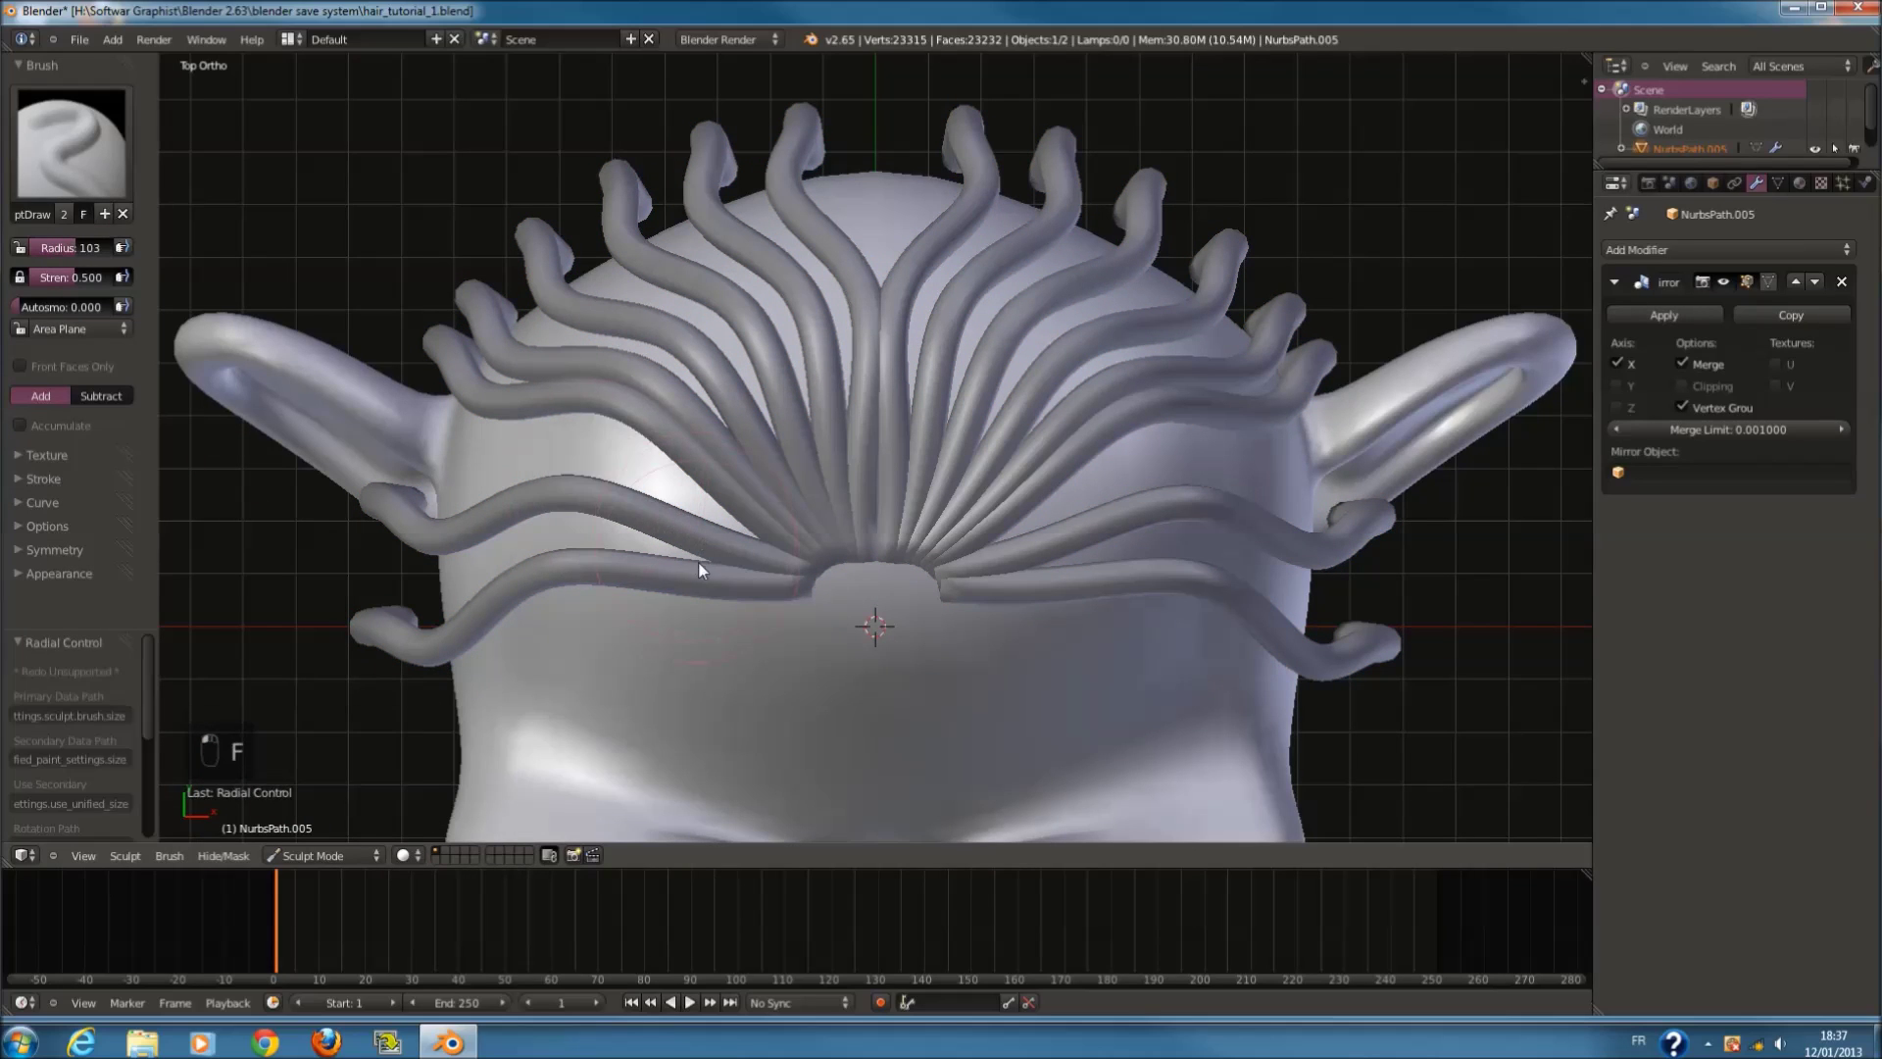
Step: Try sculpting strokes across the hair strands with the Draw brush, and undo them
mouse_move(608, 521)
middle_mouse_down()
mouse_move(849, 436)
mouse_move(1026, 496)
mouse_move(882, 461)
mouse_move(780, 396)
middle_mouse_up()
mouse_move(703, 563)
middle_mouse_down()
mouse_move(799, 475)
mouse_move(909, 296)
middle_mouse_up()
key("ctrl+z")
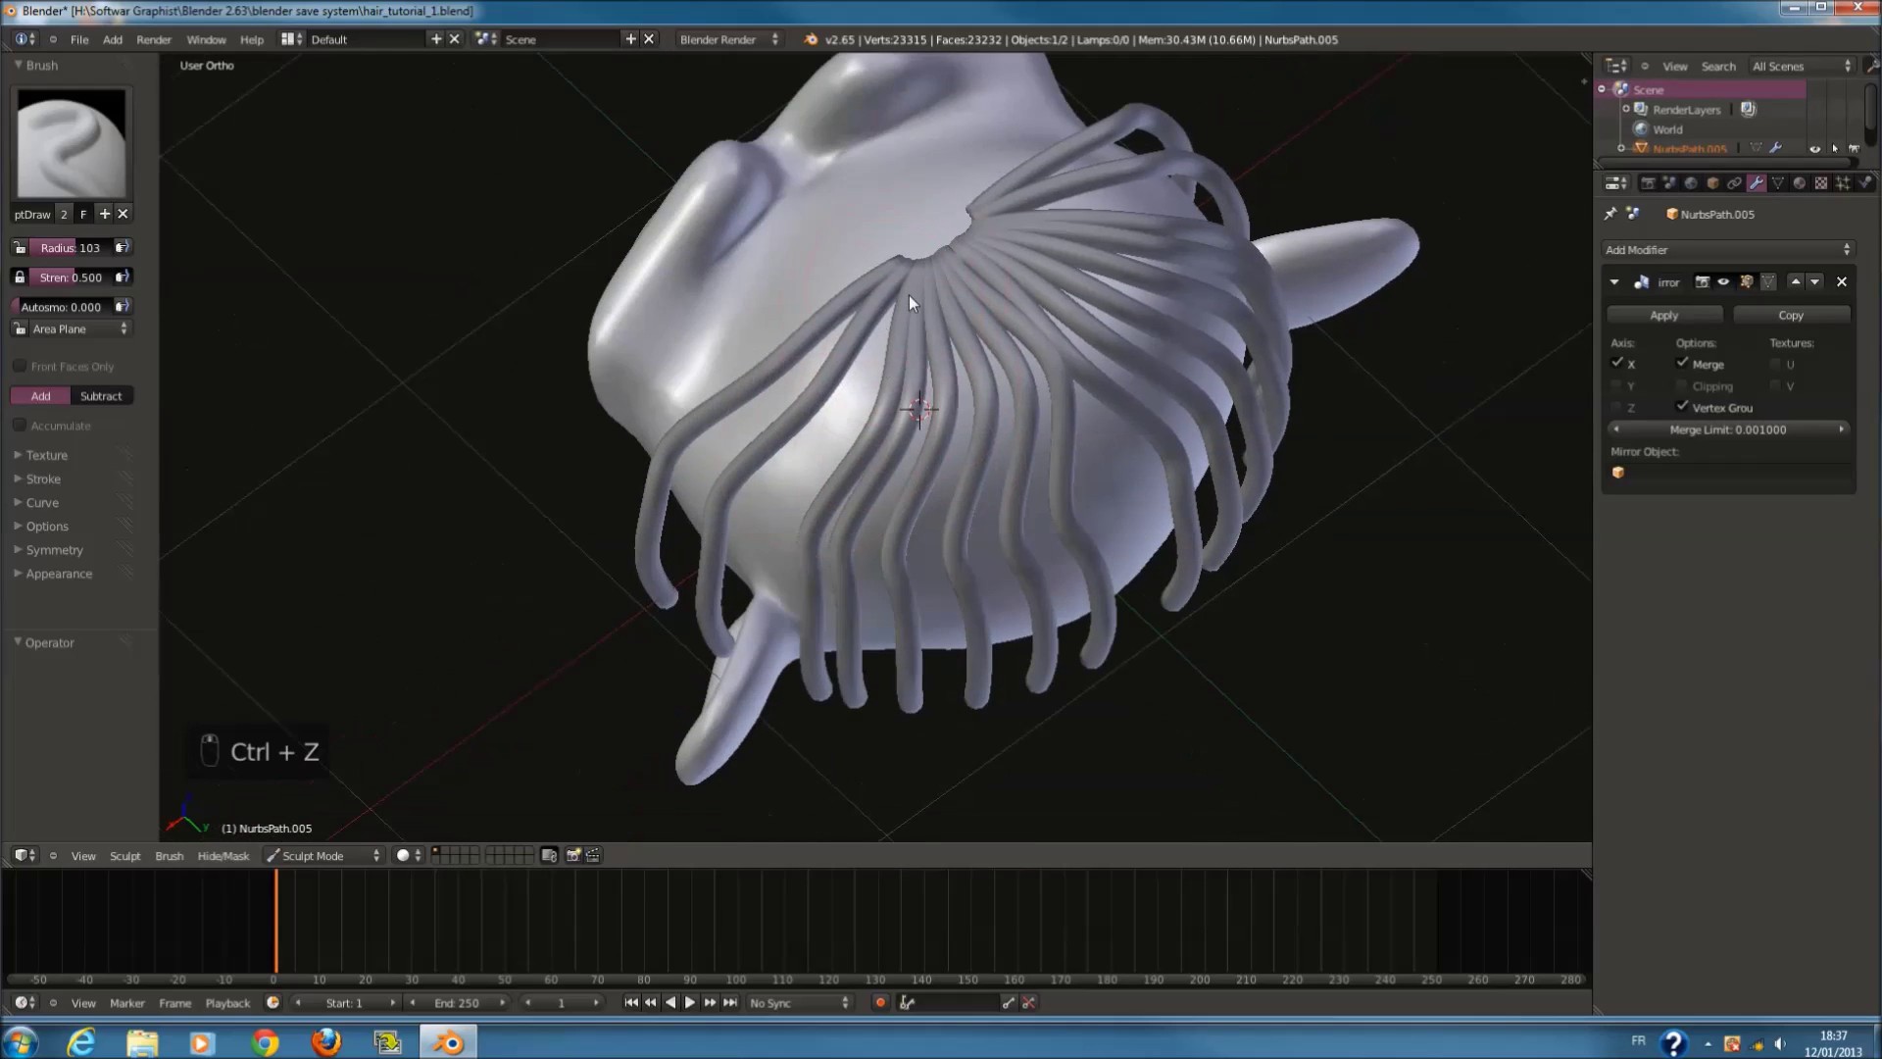
mouse_move(813, 545)
left_mouse_down()
mouse_move(862, 618)
mouse_move(915, 437)
mouse_move(882, 674)
mouse_move(912, 690)
left_mouse_up()
key("ctrl+z")
key("ctrl+z")
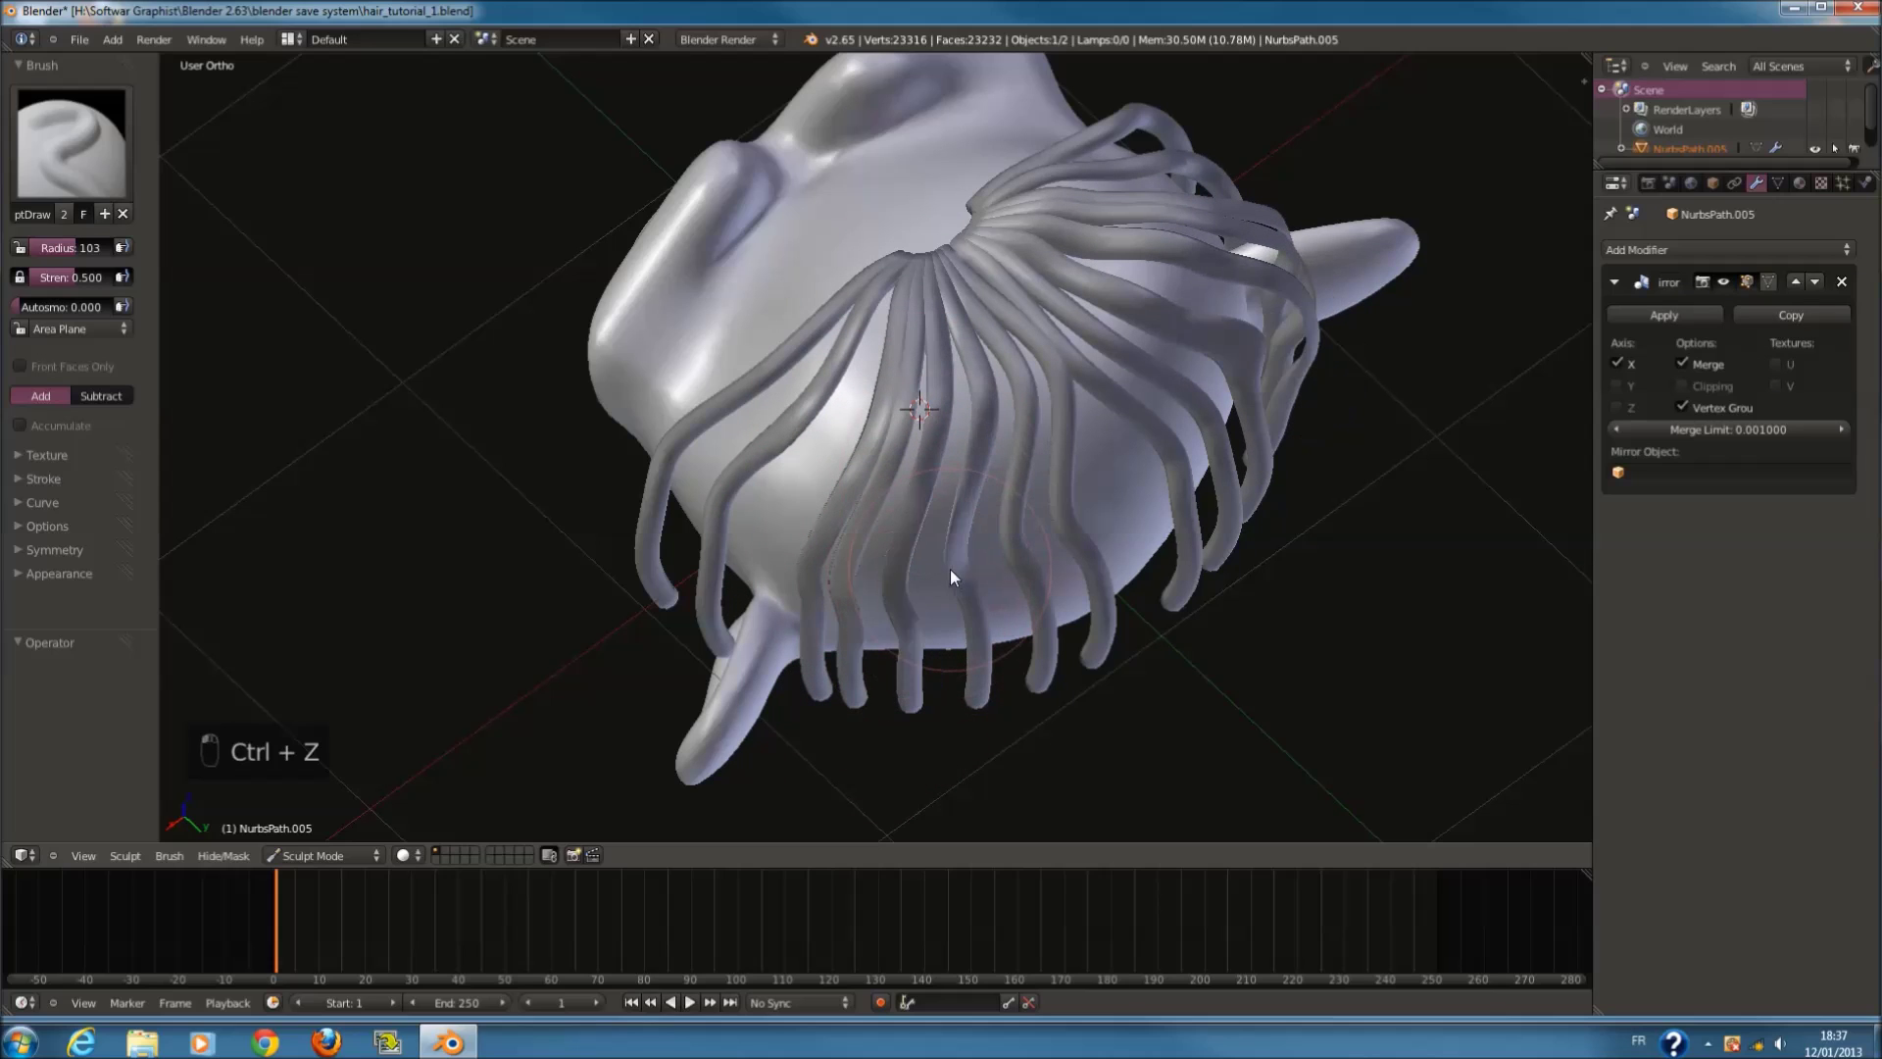
Step: Try adjusting the brush strength and sculpting the strands once more, and undo the change
scroll(938, 537, "up", 2)
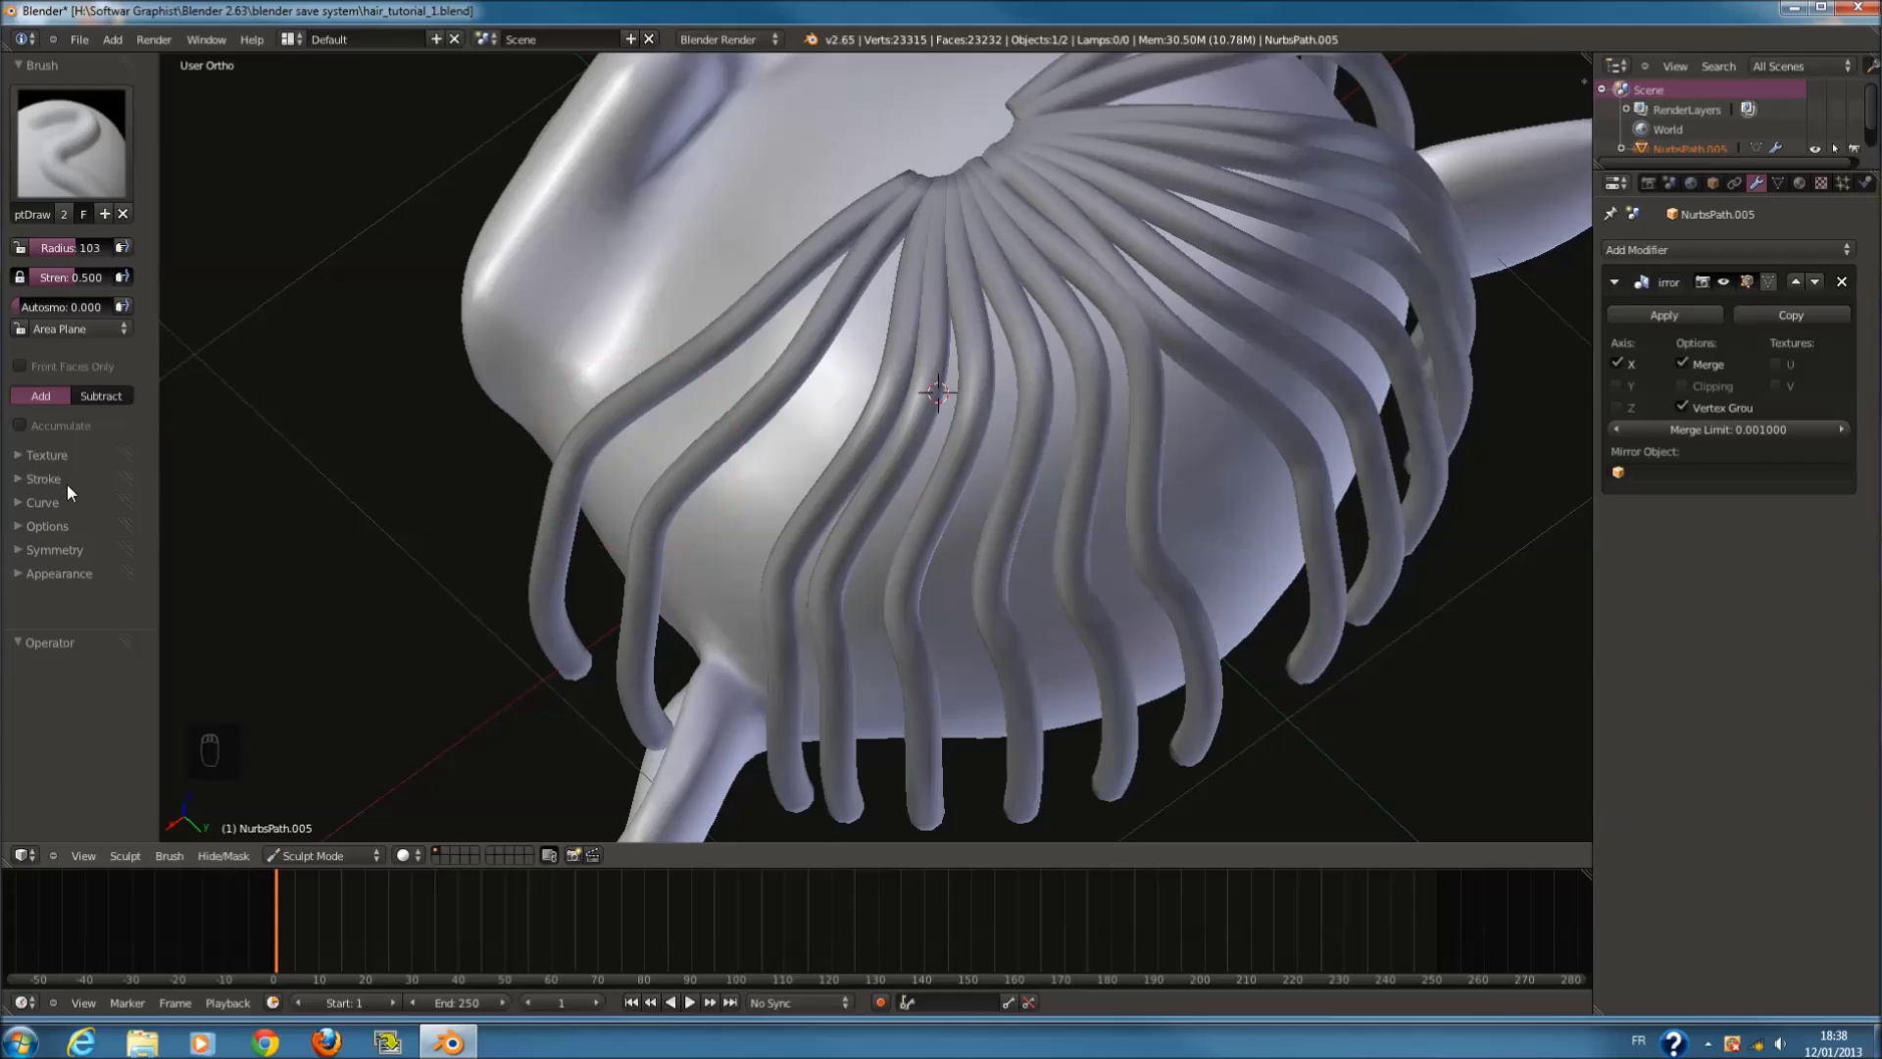
key("ctrl+f")
left_click(267, 624)
middle_click_drag(267, 623, 785, 459)
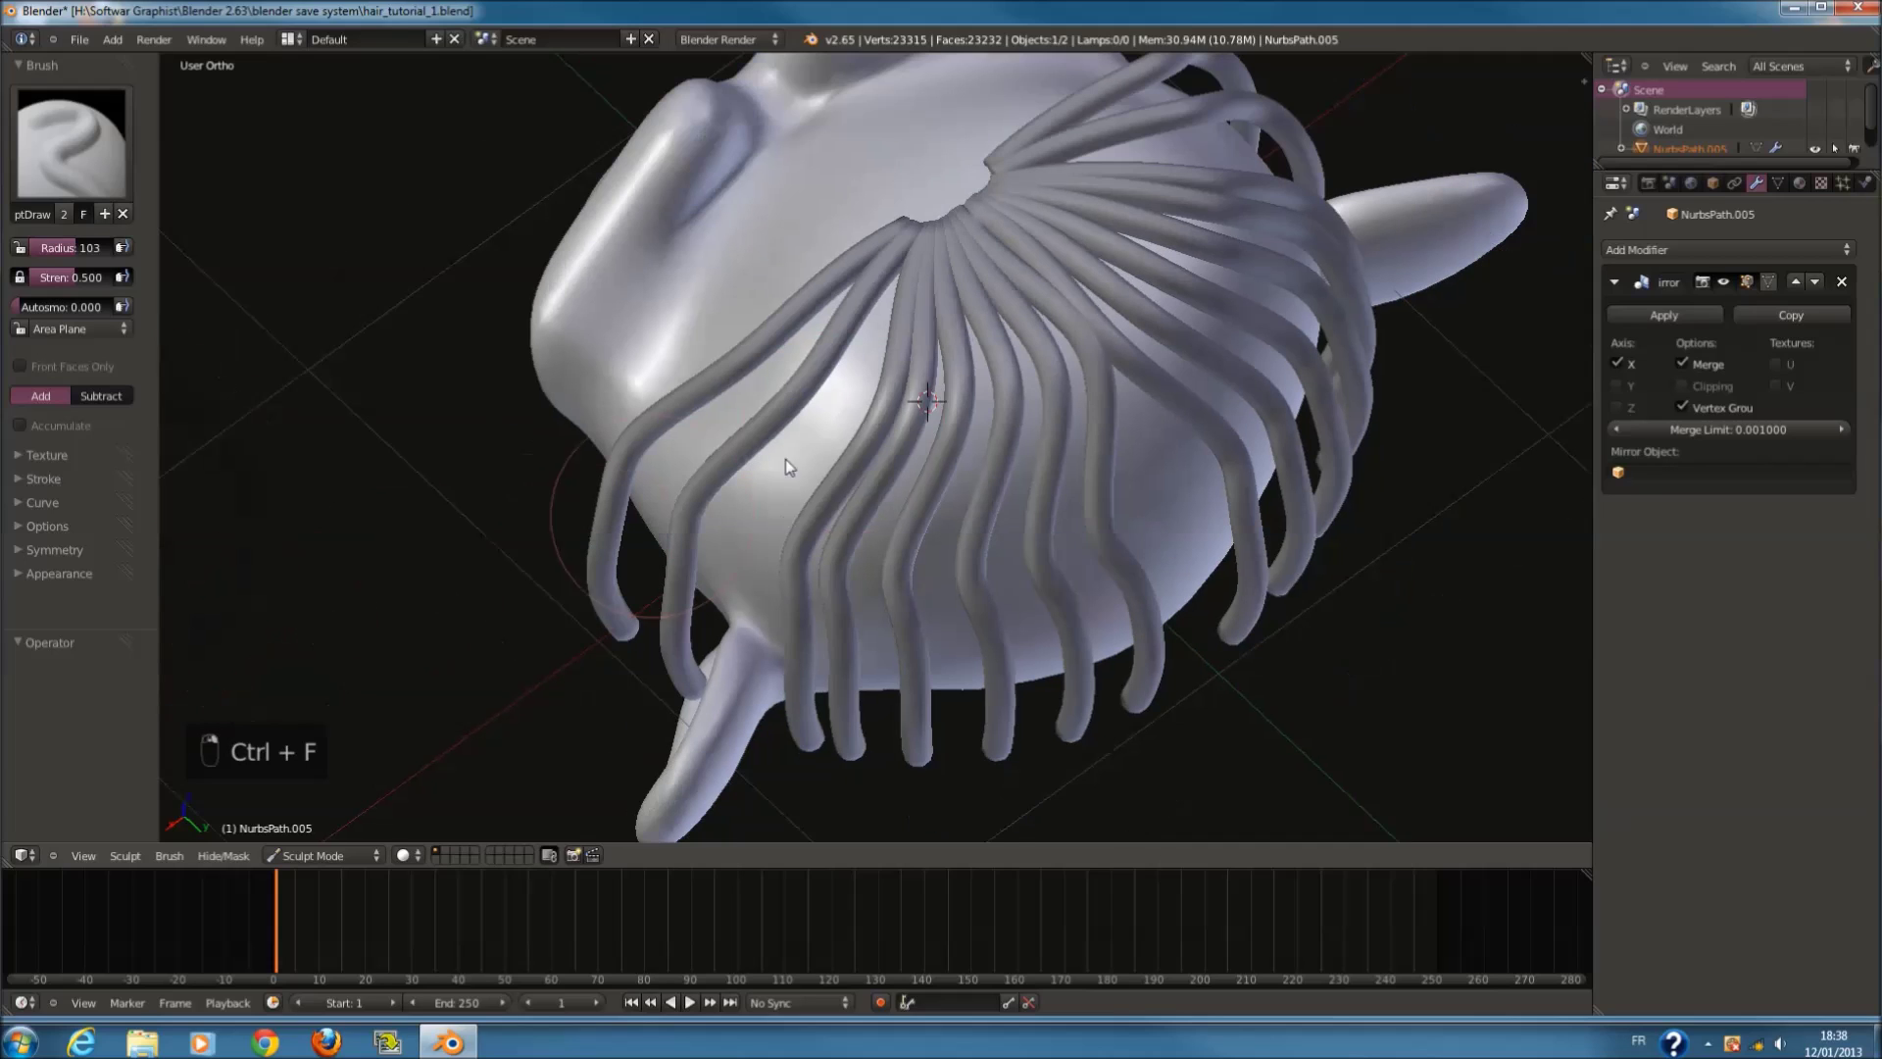
key("ctrl+z")
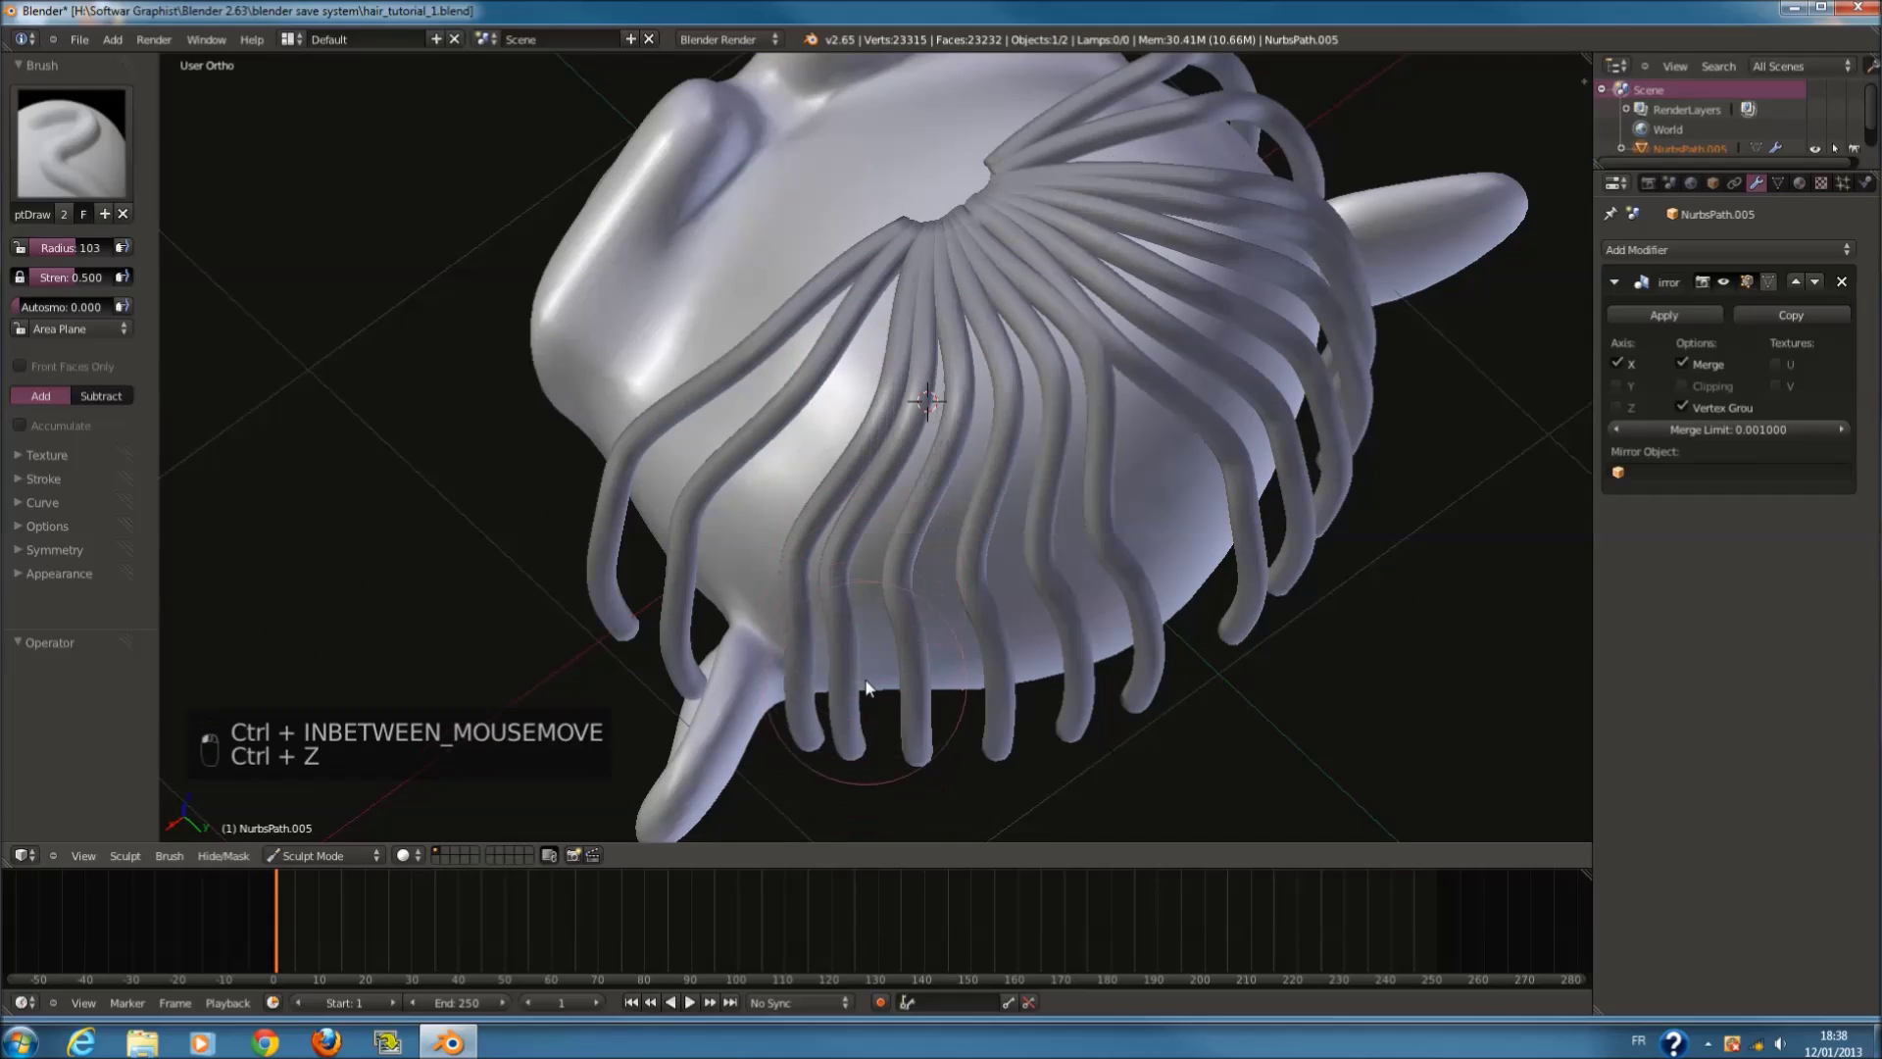
left_click(68, 453)
left_click(67, 453)
left_click(63, 514)
left_click(62, 515)
left_click(69, 541)
left_click(68, 541)
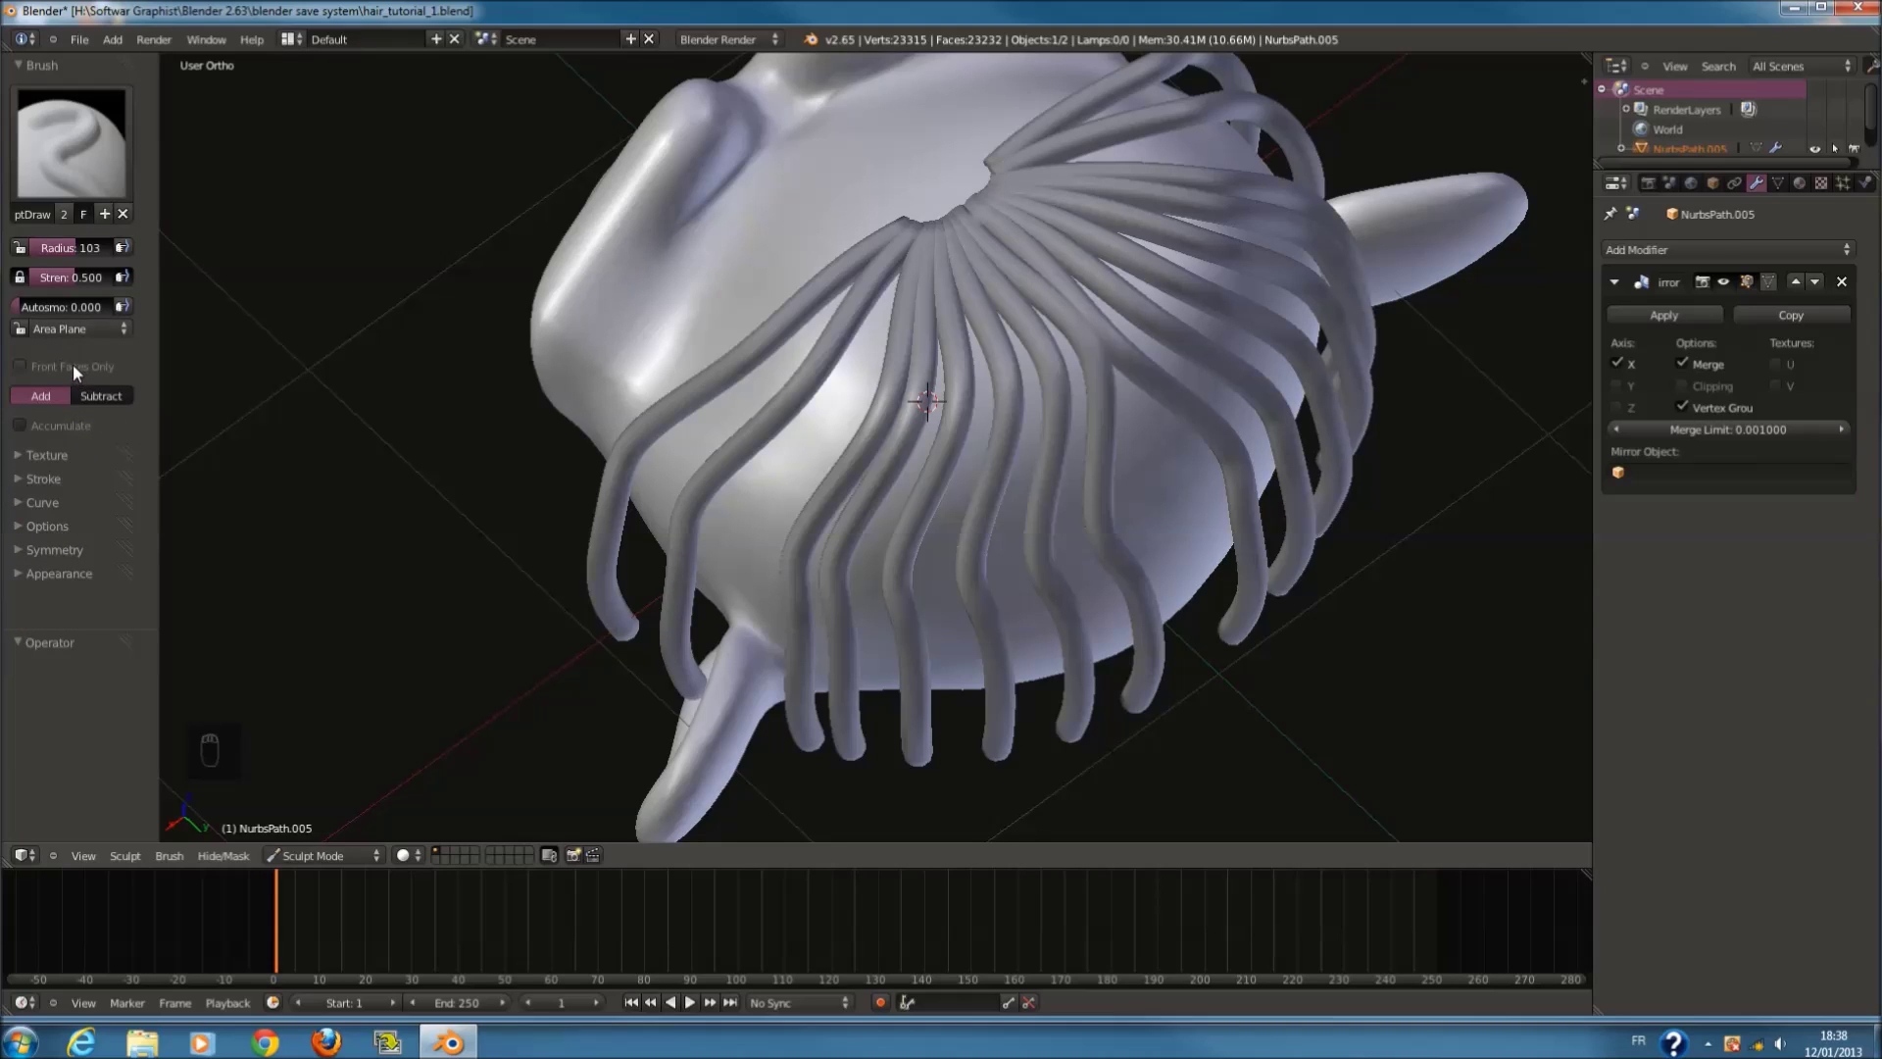
Step: Set the brush stroke method to Airbrush, test it down the back strands, and undo the stroke
left_click(56, 478)
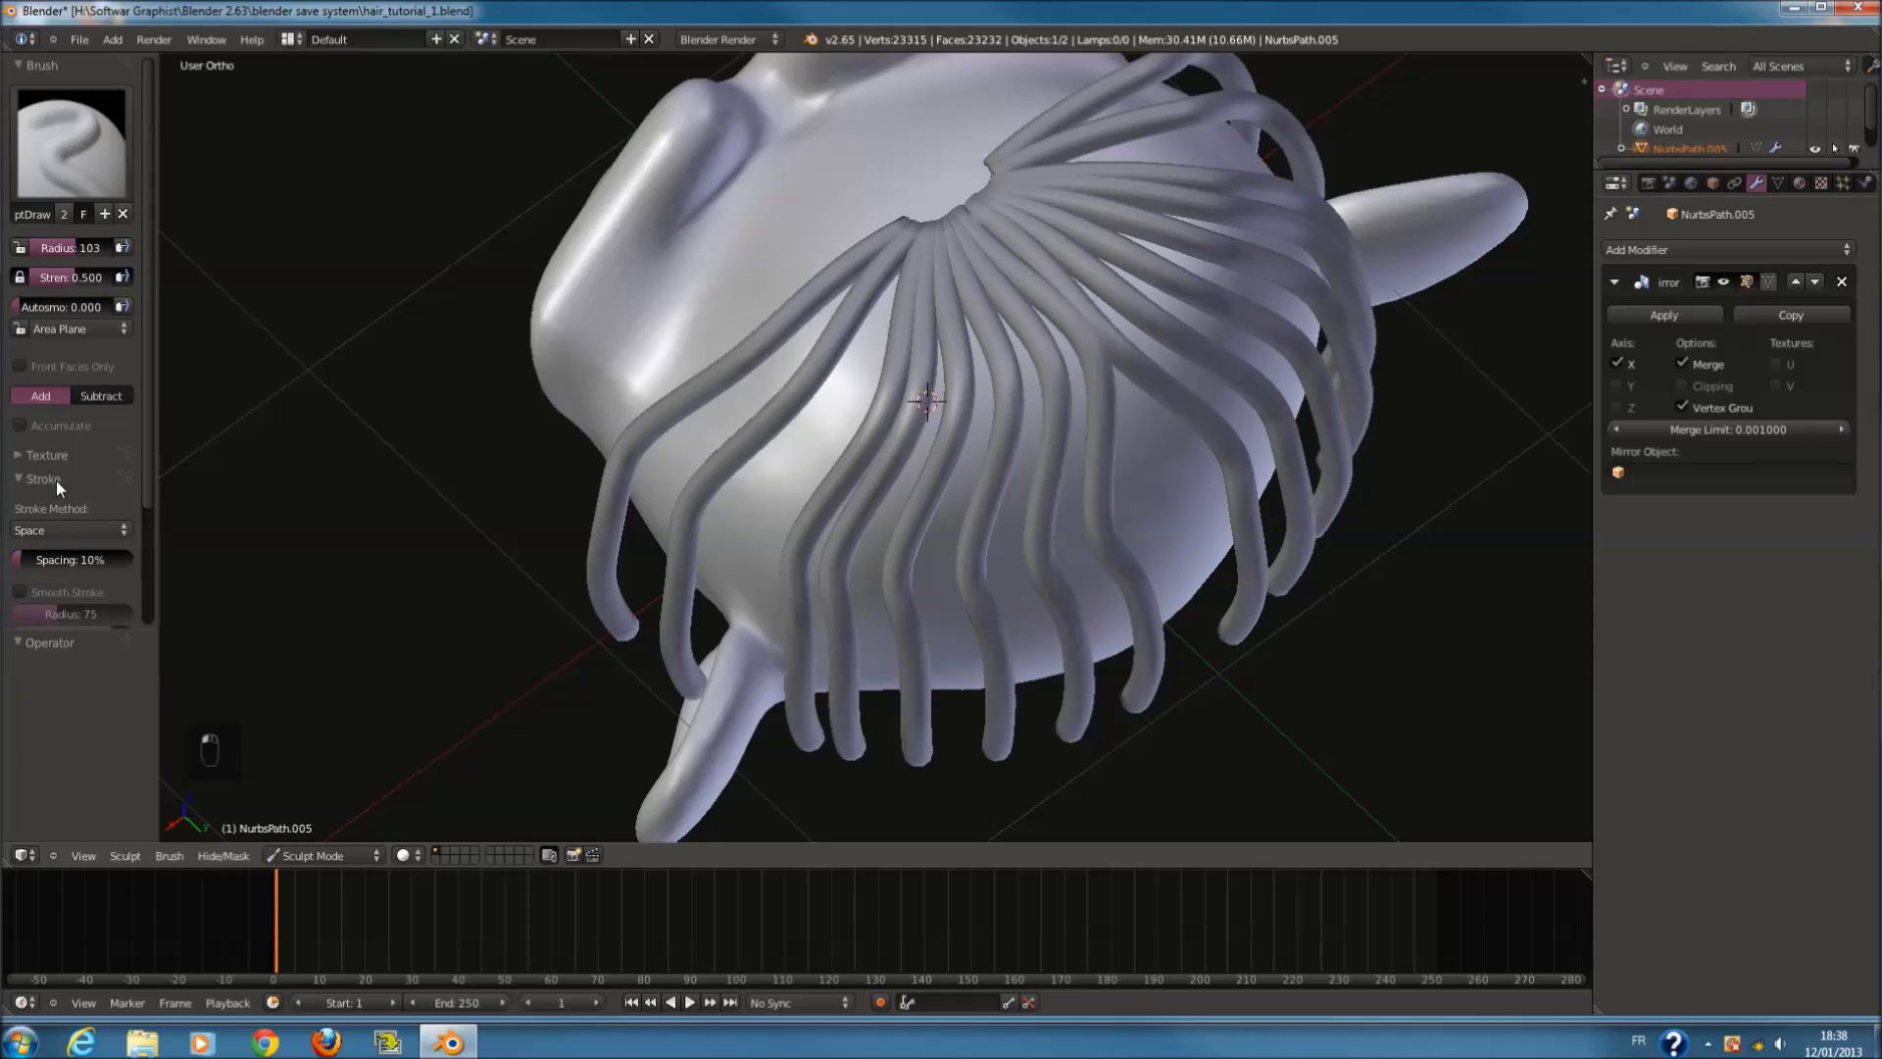
scroll(56, 480, "down", 2)
left_click(75, 450)
left_click(67, 345)
mouse_move(848, 395)
left_mouse_down()
mouse_move(949, 375)
mouse_move(935, 563)
left_mouse_up()
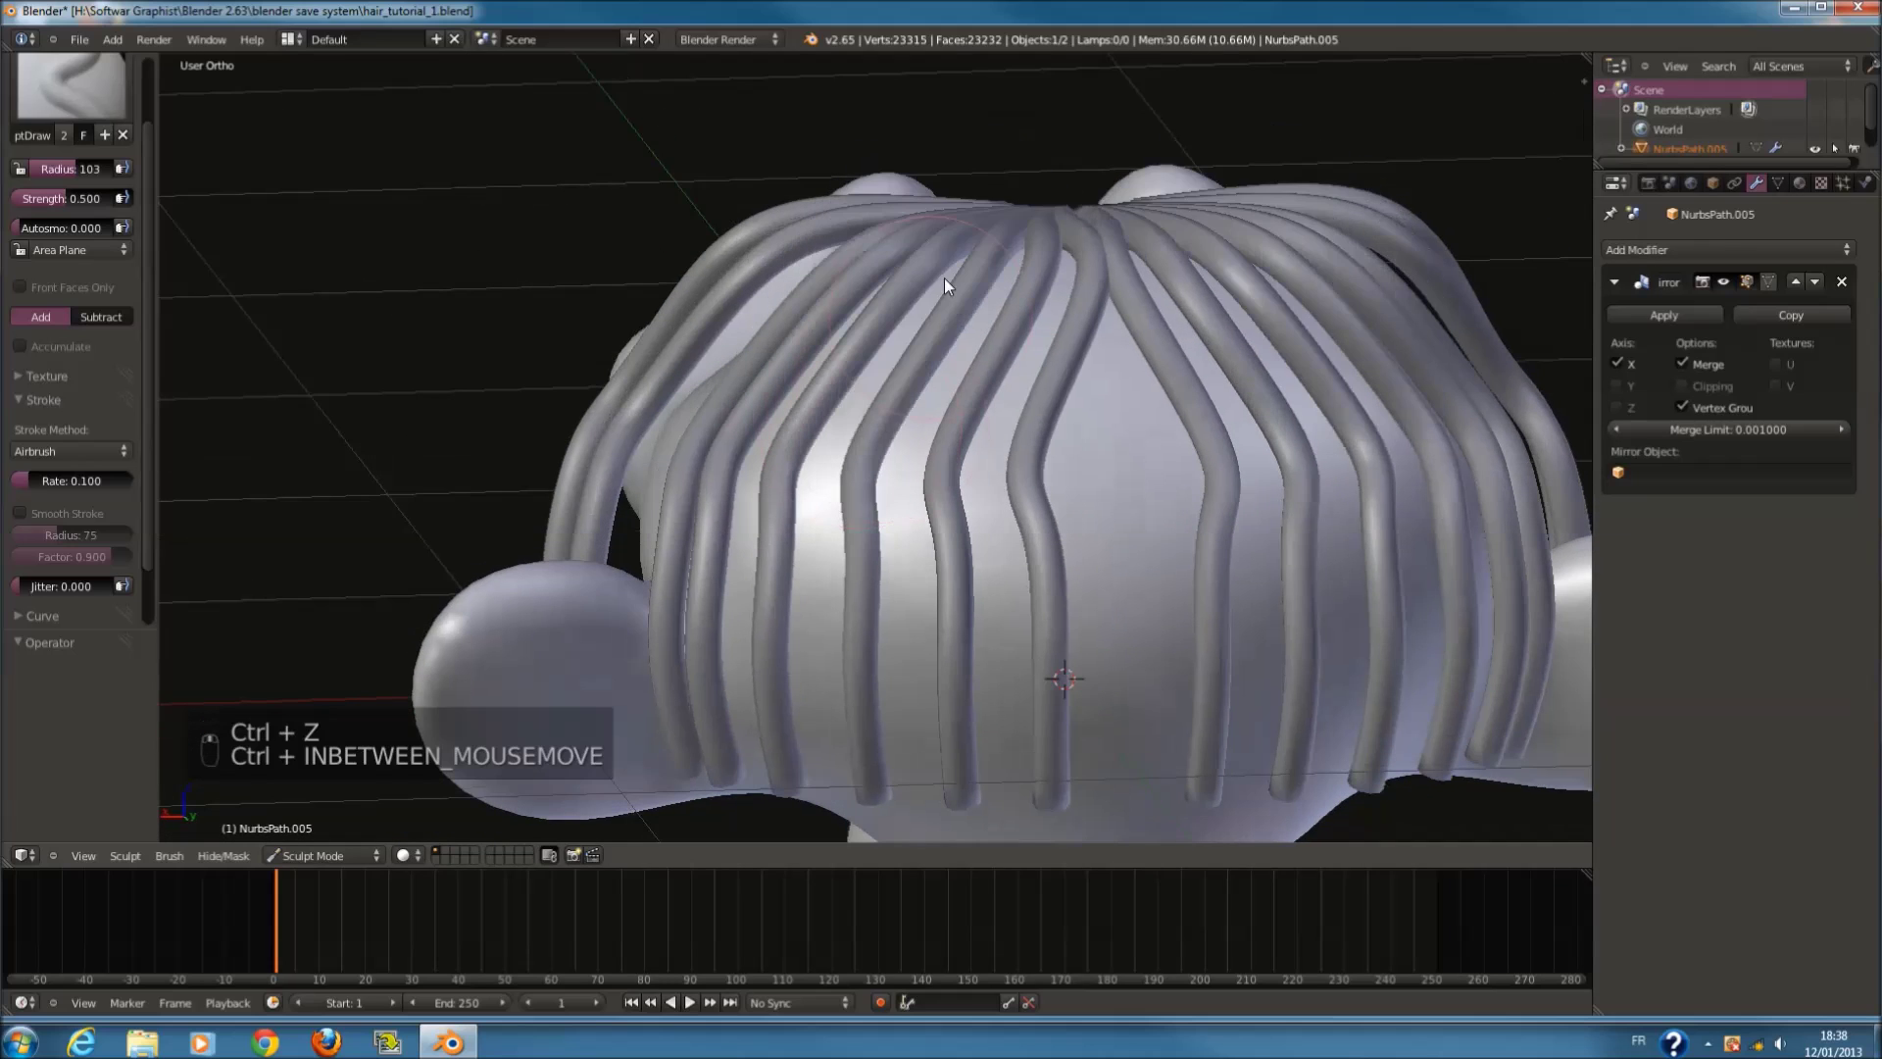
mouse_move(944, 279)
left_mouse_down()
mouse_move(944, 420)
mouse_move(908, 540)
left_mouse_up()
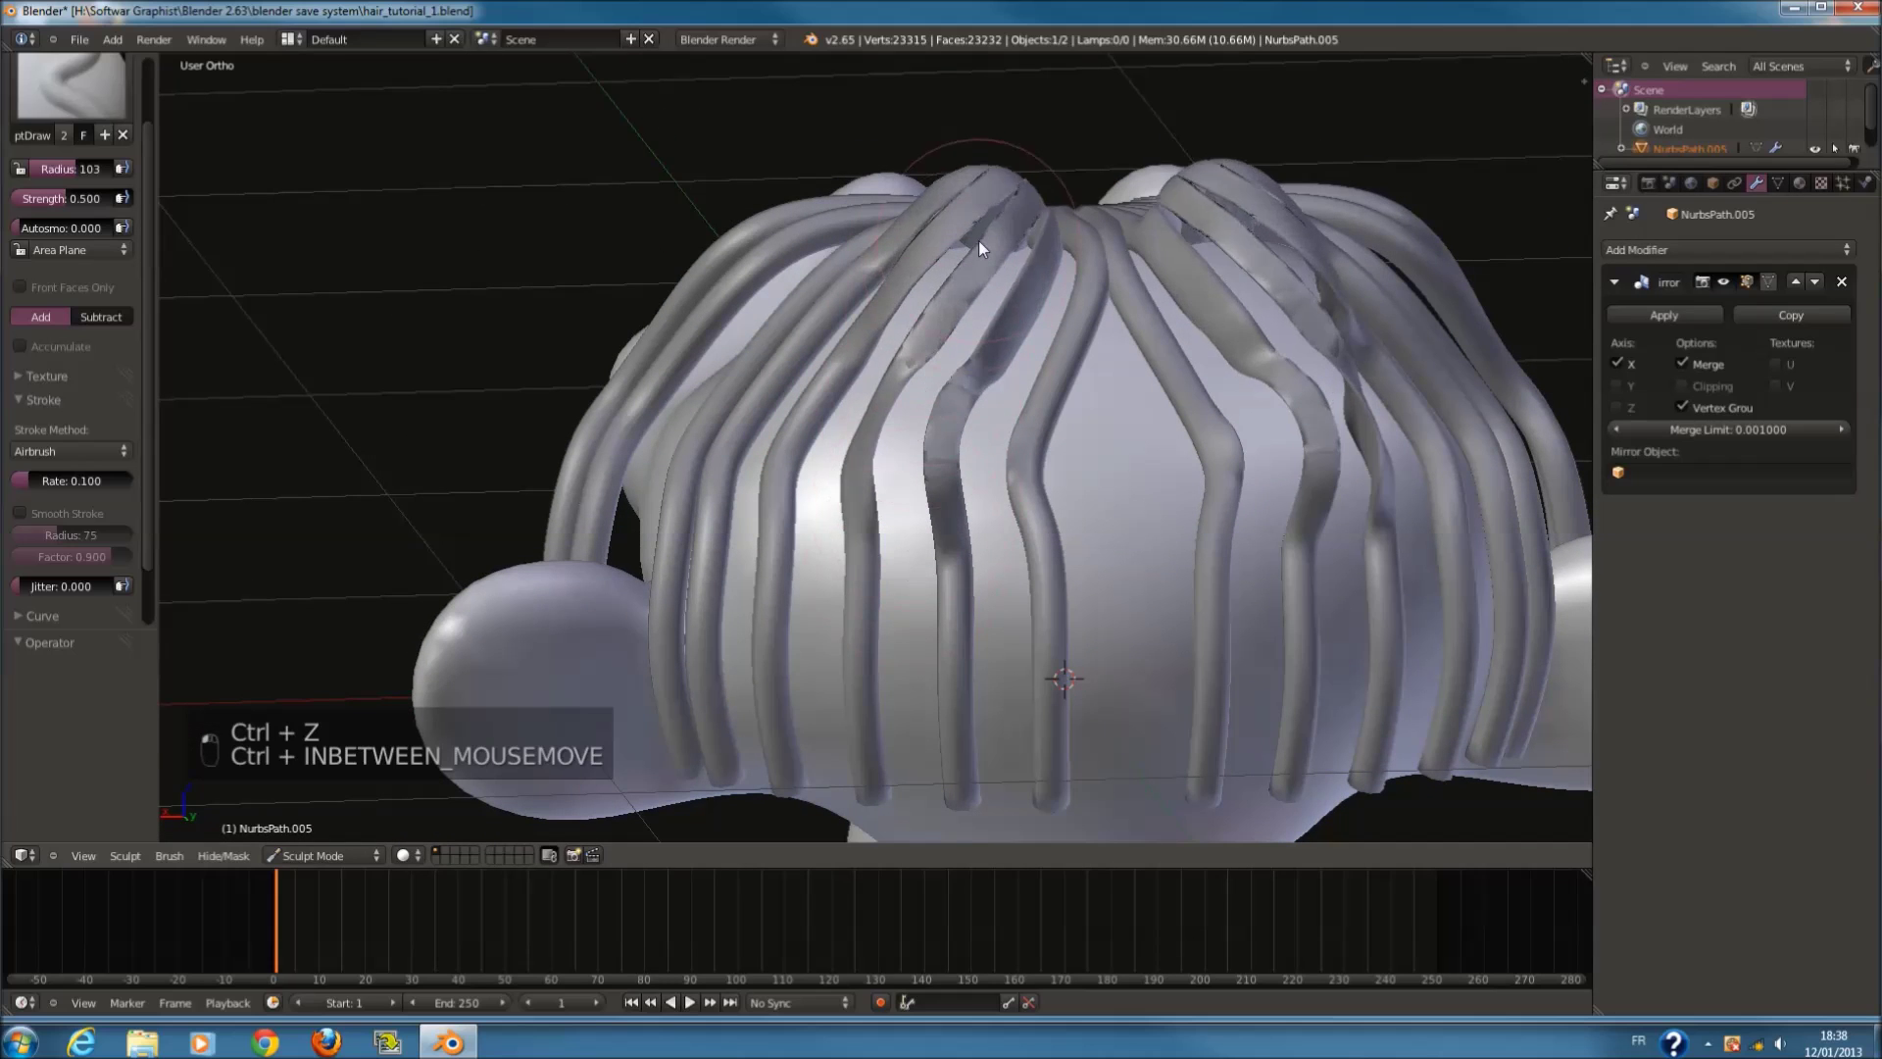
key("ctrl+z")
Step: Switch the stroke method to Anchored, test a stroke on the back hair, and undo it
left_click(69, 451)
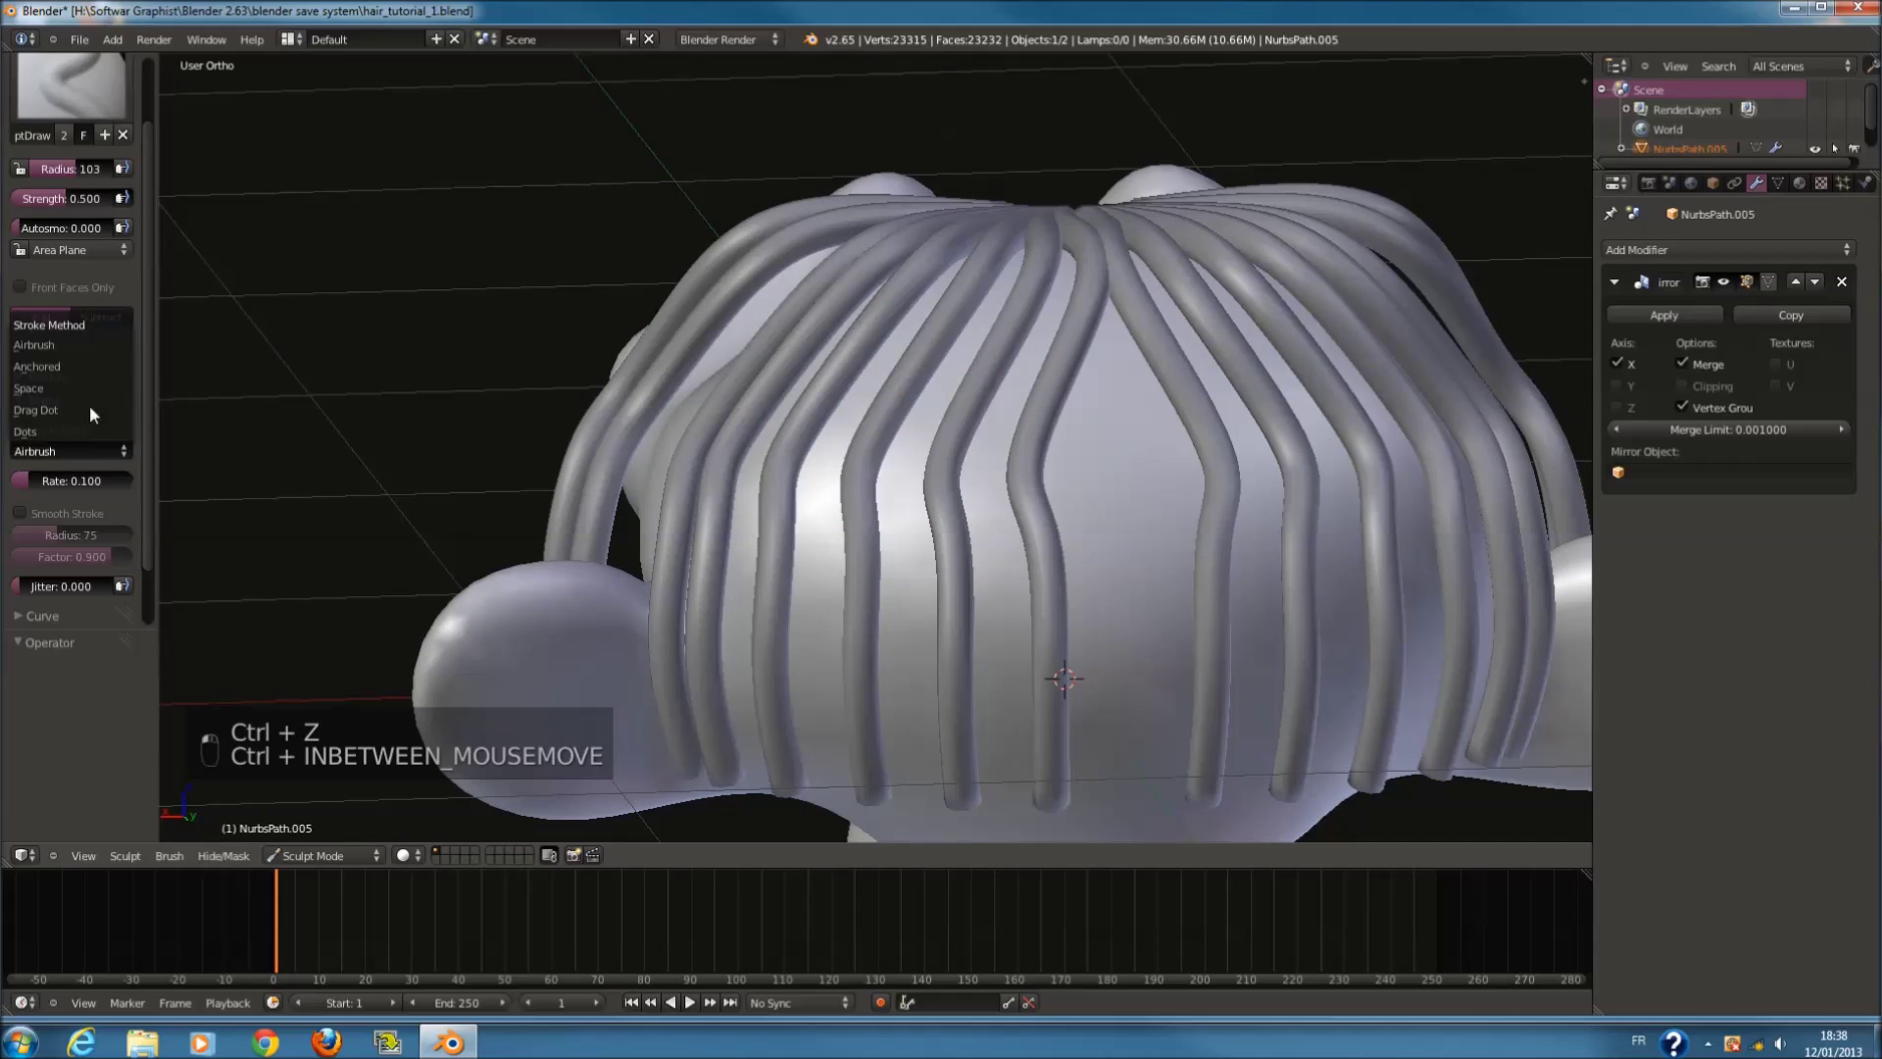
left_click(106, 366)
mouse_move(917, 304)
left_mouse_down()
mouse_move(862, 550)
mouse_move(860, 726)
mouse_move(961, 559)
left_mouse_up()
mouse_move(961, 559)
middle_mouse_down()
mouse_move(1214, 546)
mouse_move(882, 510)
middle_mouse_up()
key("ctrl+z")
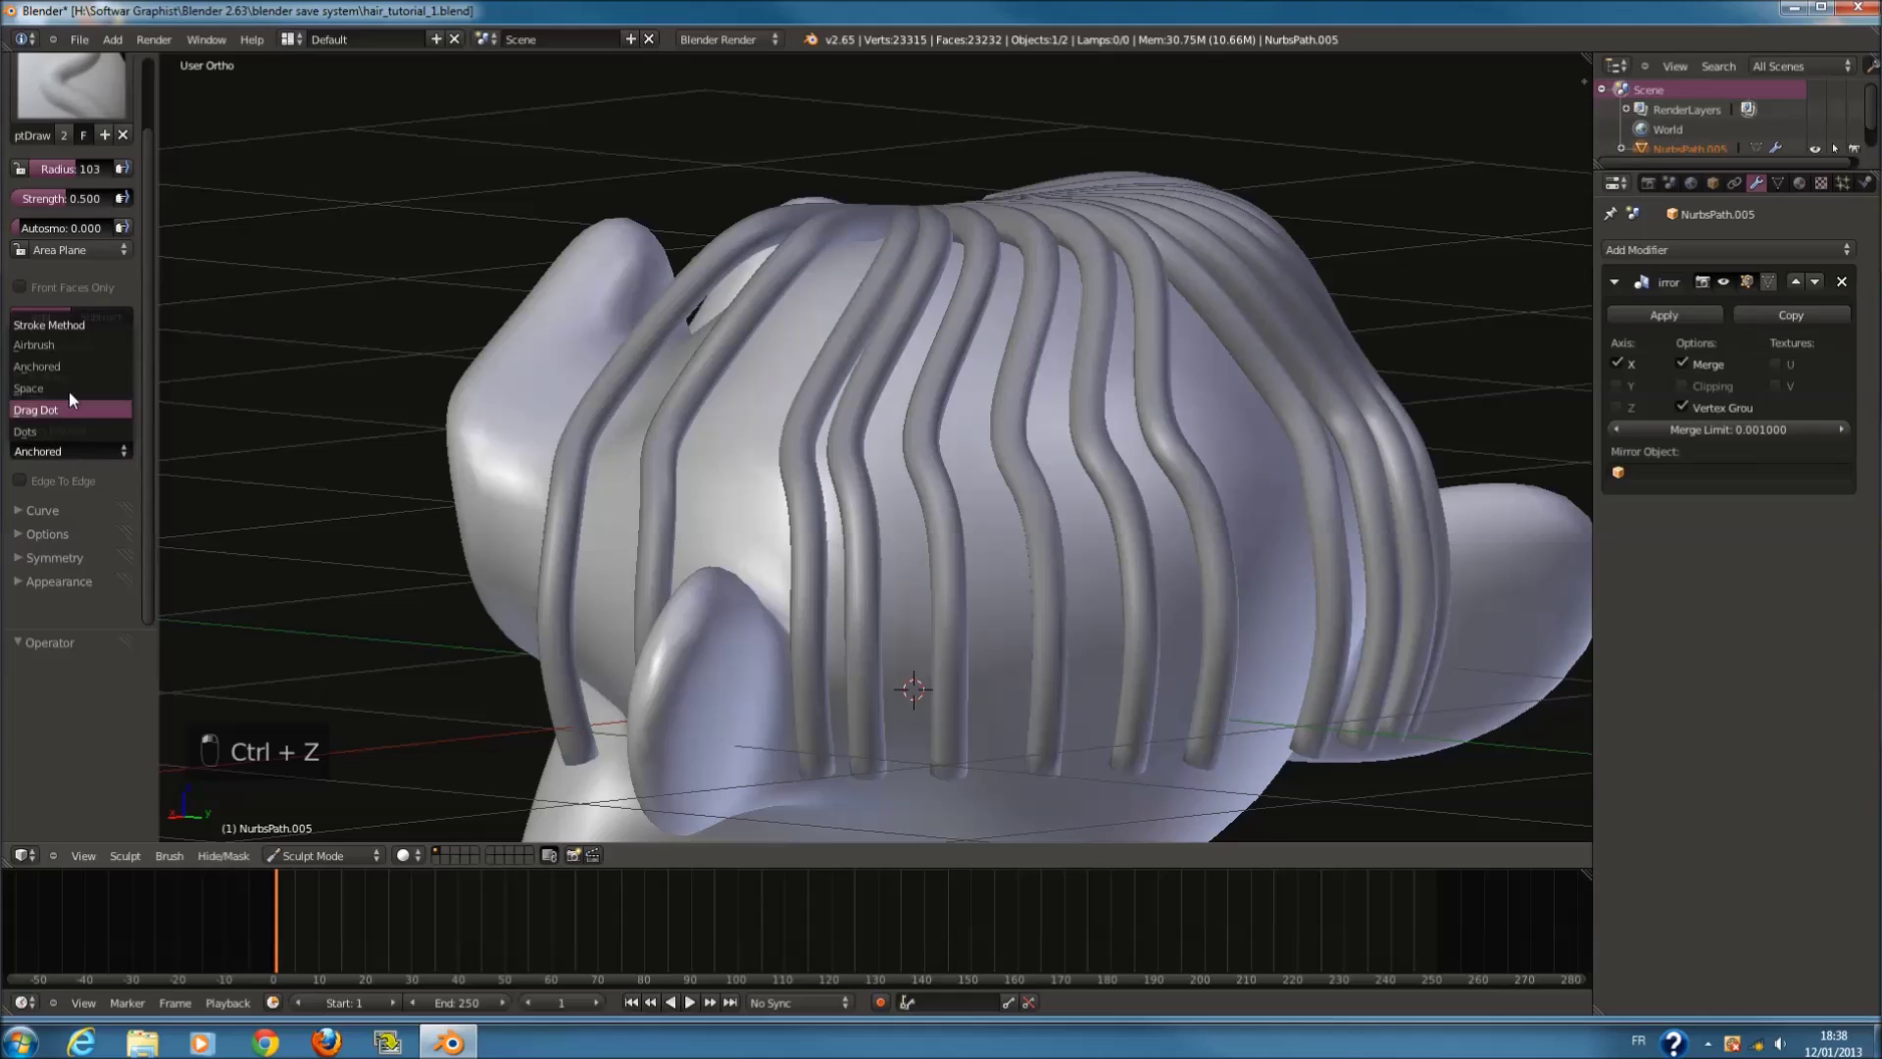
Step: Set the stroke method back to Space, try a stroke on the strands, and undo it
left_click(69, 387)
mouse_move(886, 220)
left_mouse_down()
mouse_move(873, 485)
mouse_move(867, 325)
left_mouse_up()
middle_click_drag(867, 325, 822, 355)
key("ctrl+z")
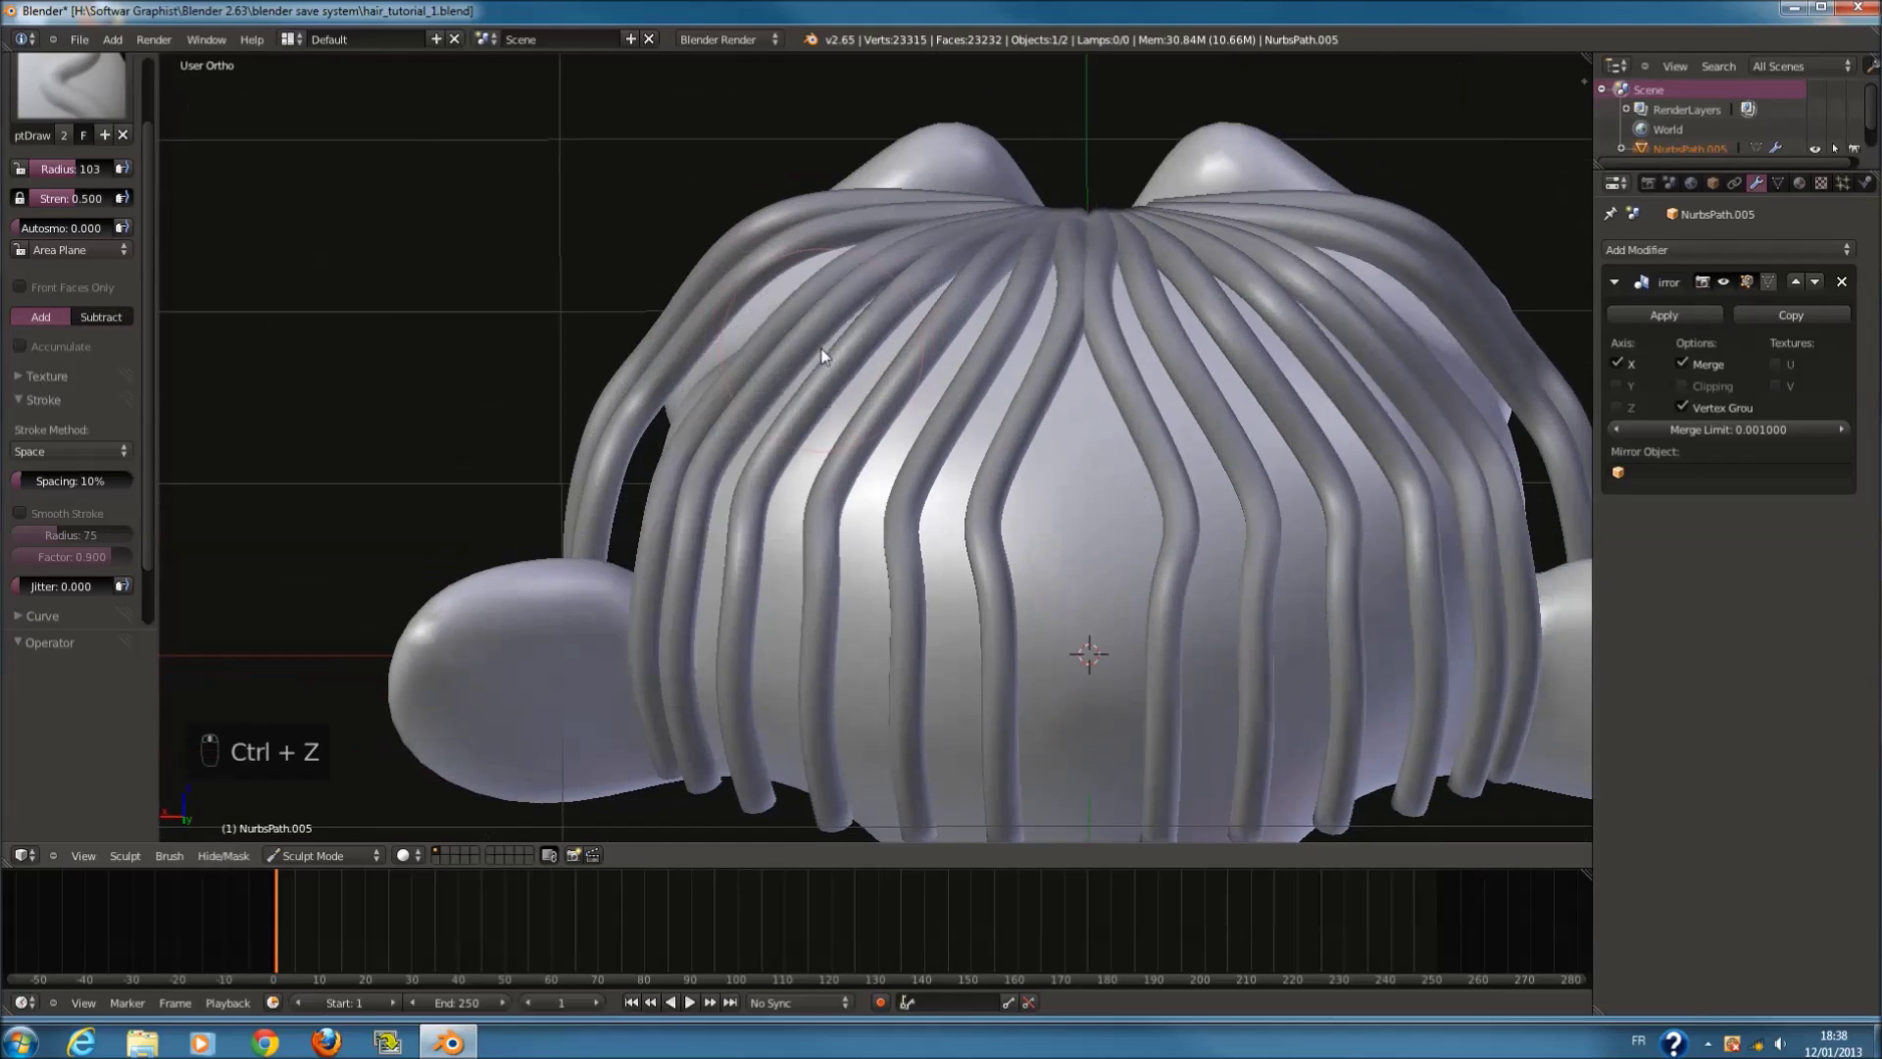
Step: Change the stroke method to Dots, test it on the back strands, and undo the stroke
left_click(69, 449)
left_click(61, 427)
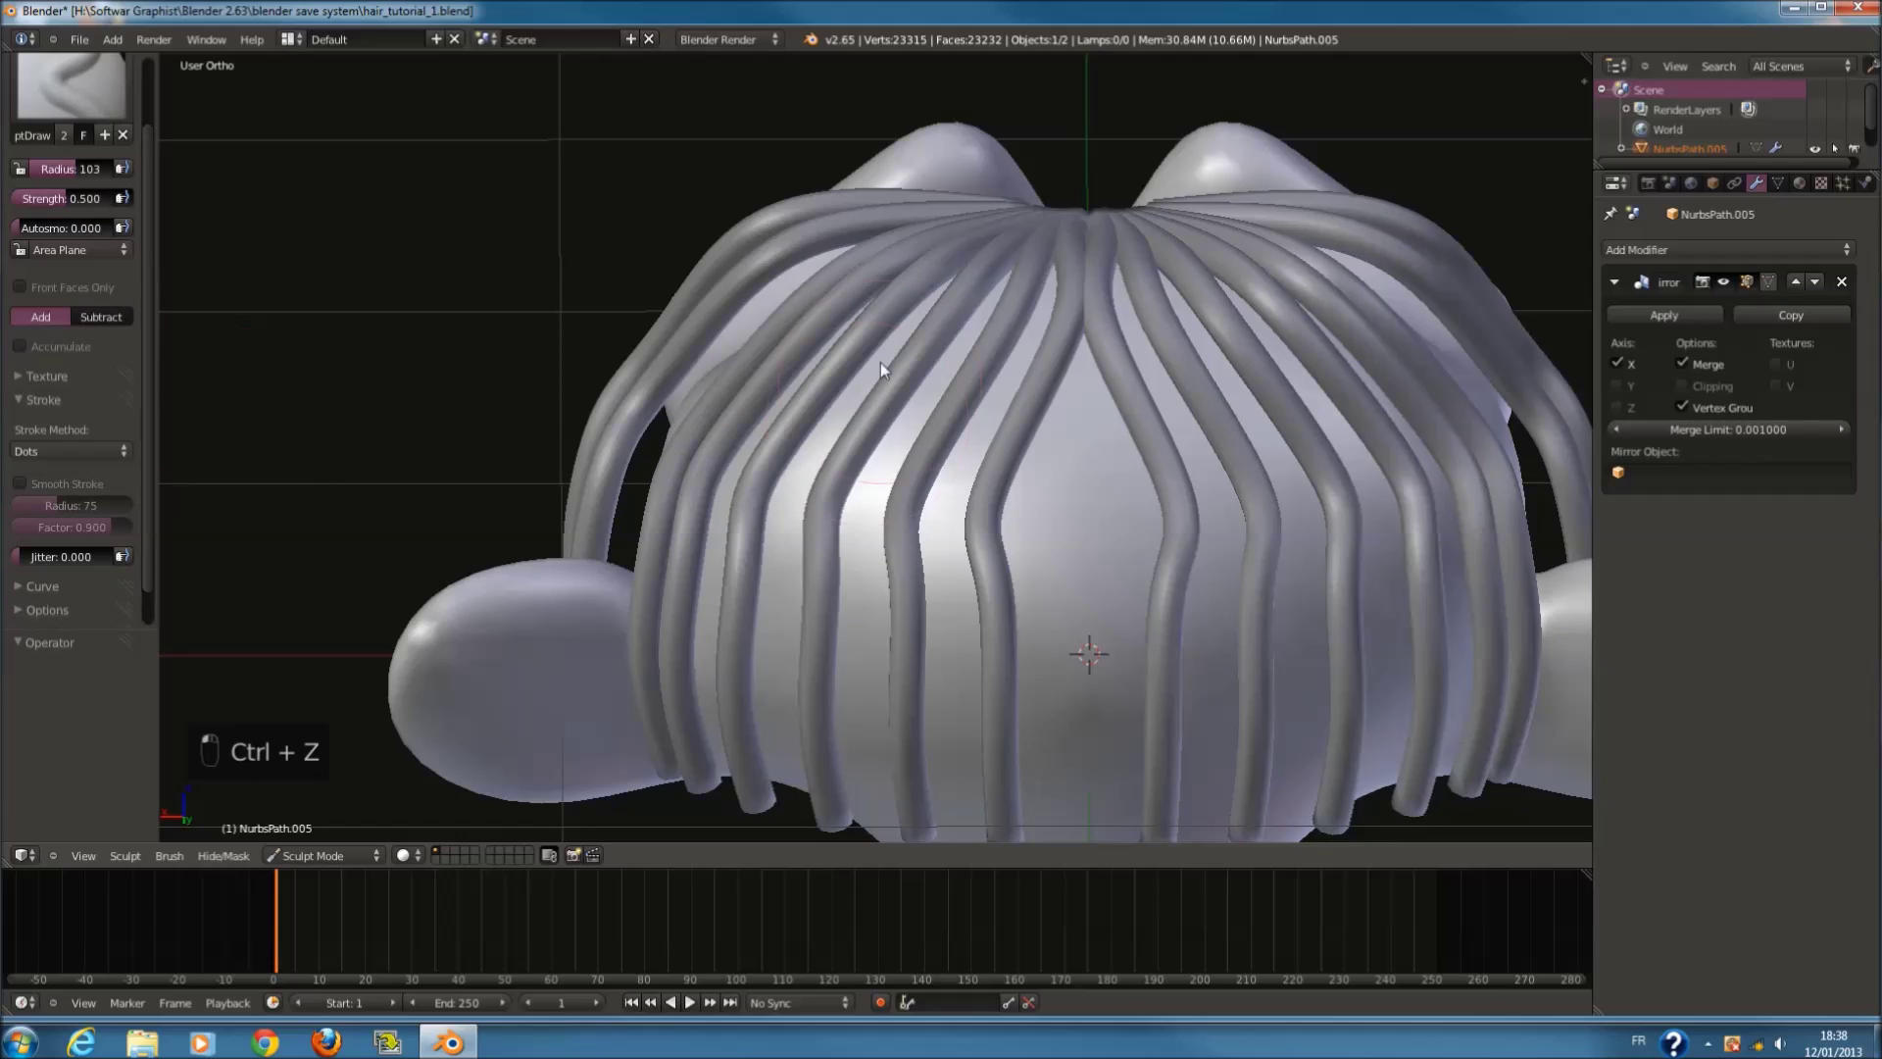
left_click_drag(880, 362, 898, 412)
key("ctrl+z")
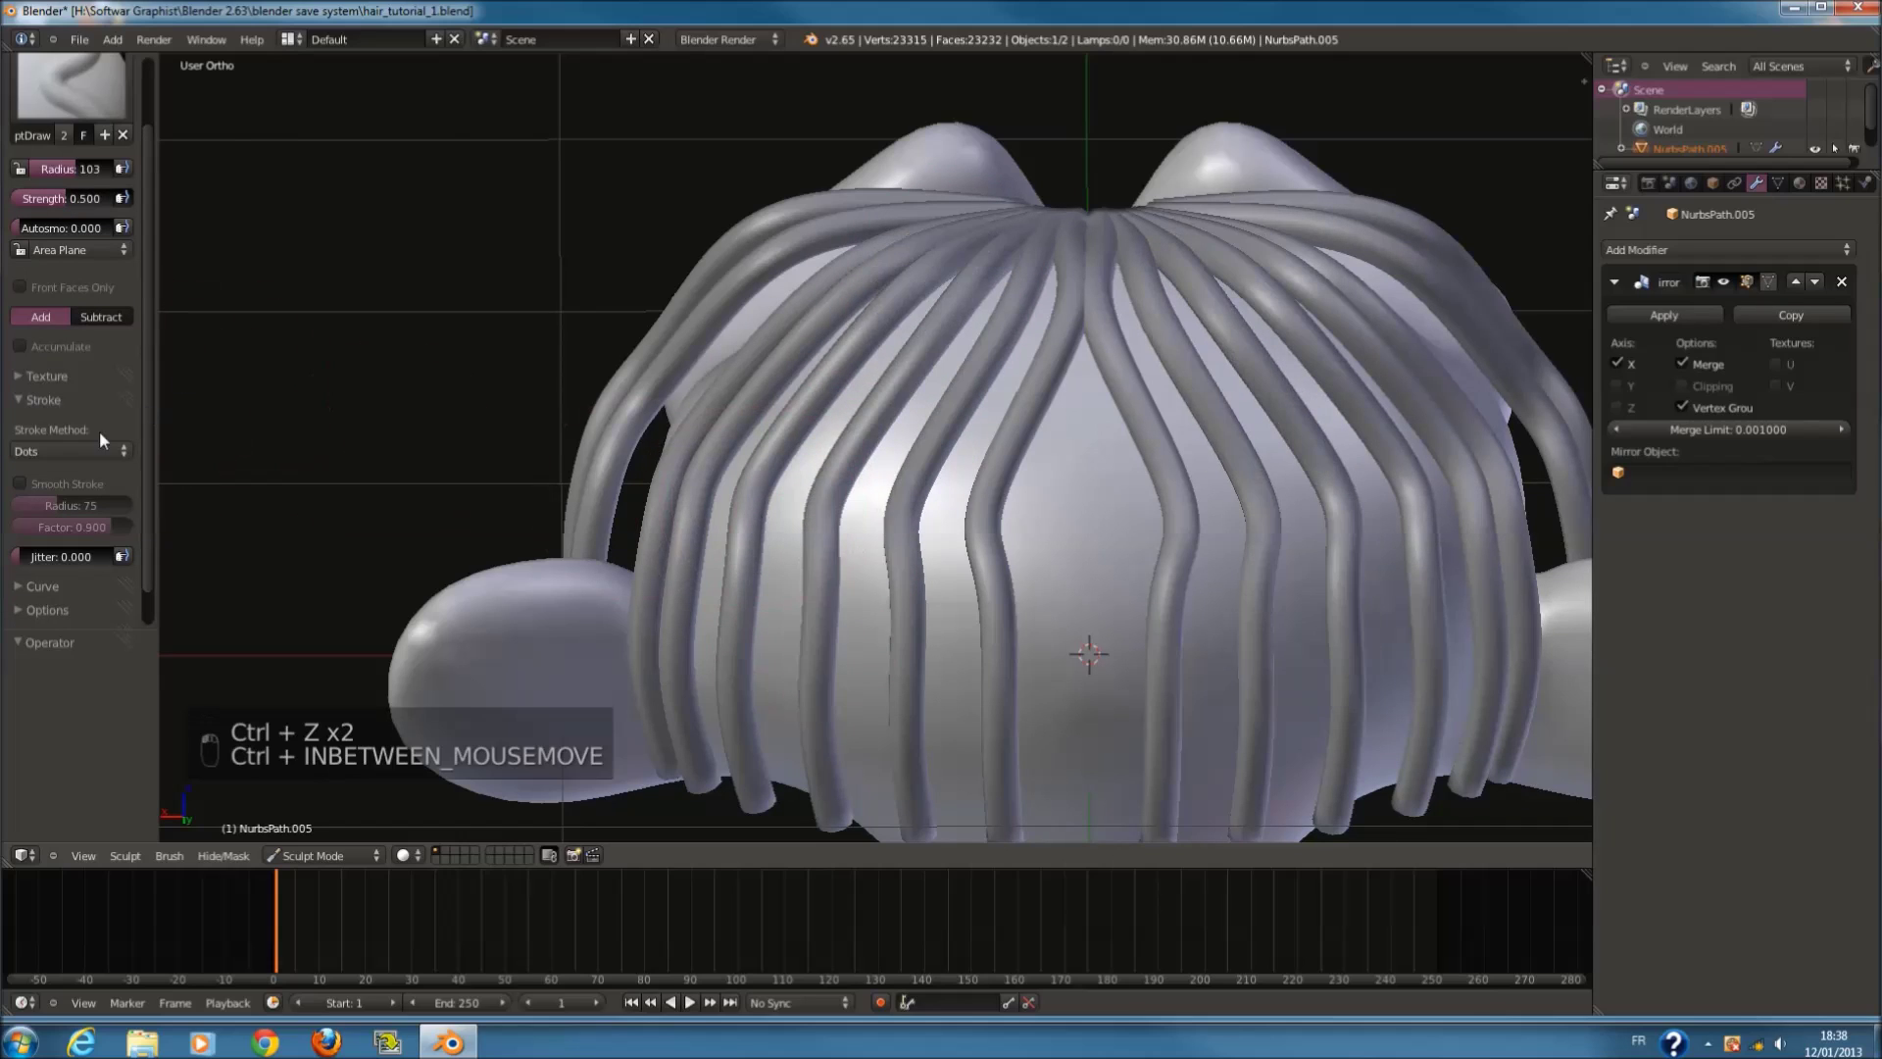
Step: Set the Draw brush's stroke method to Drag Dot and its strength to 1.000
left_click(79, 451)
left_click(67, 410)
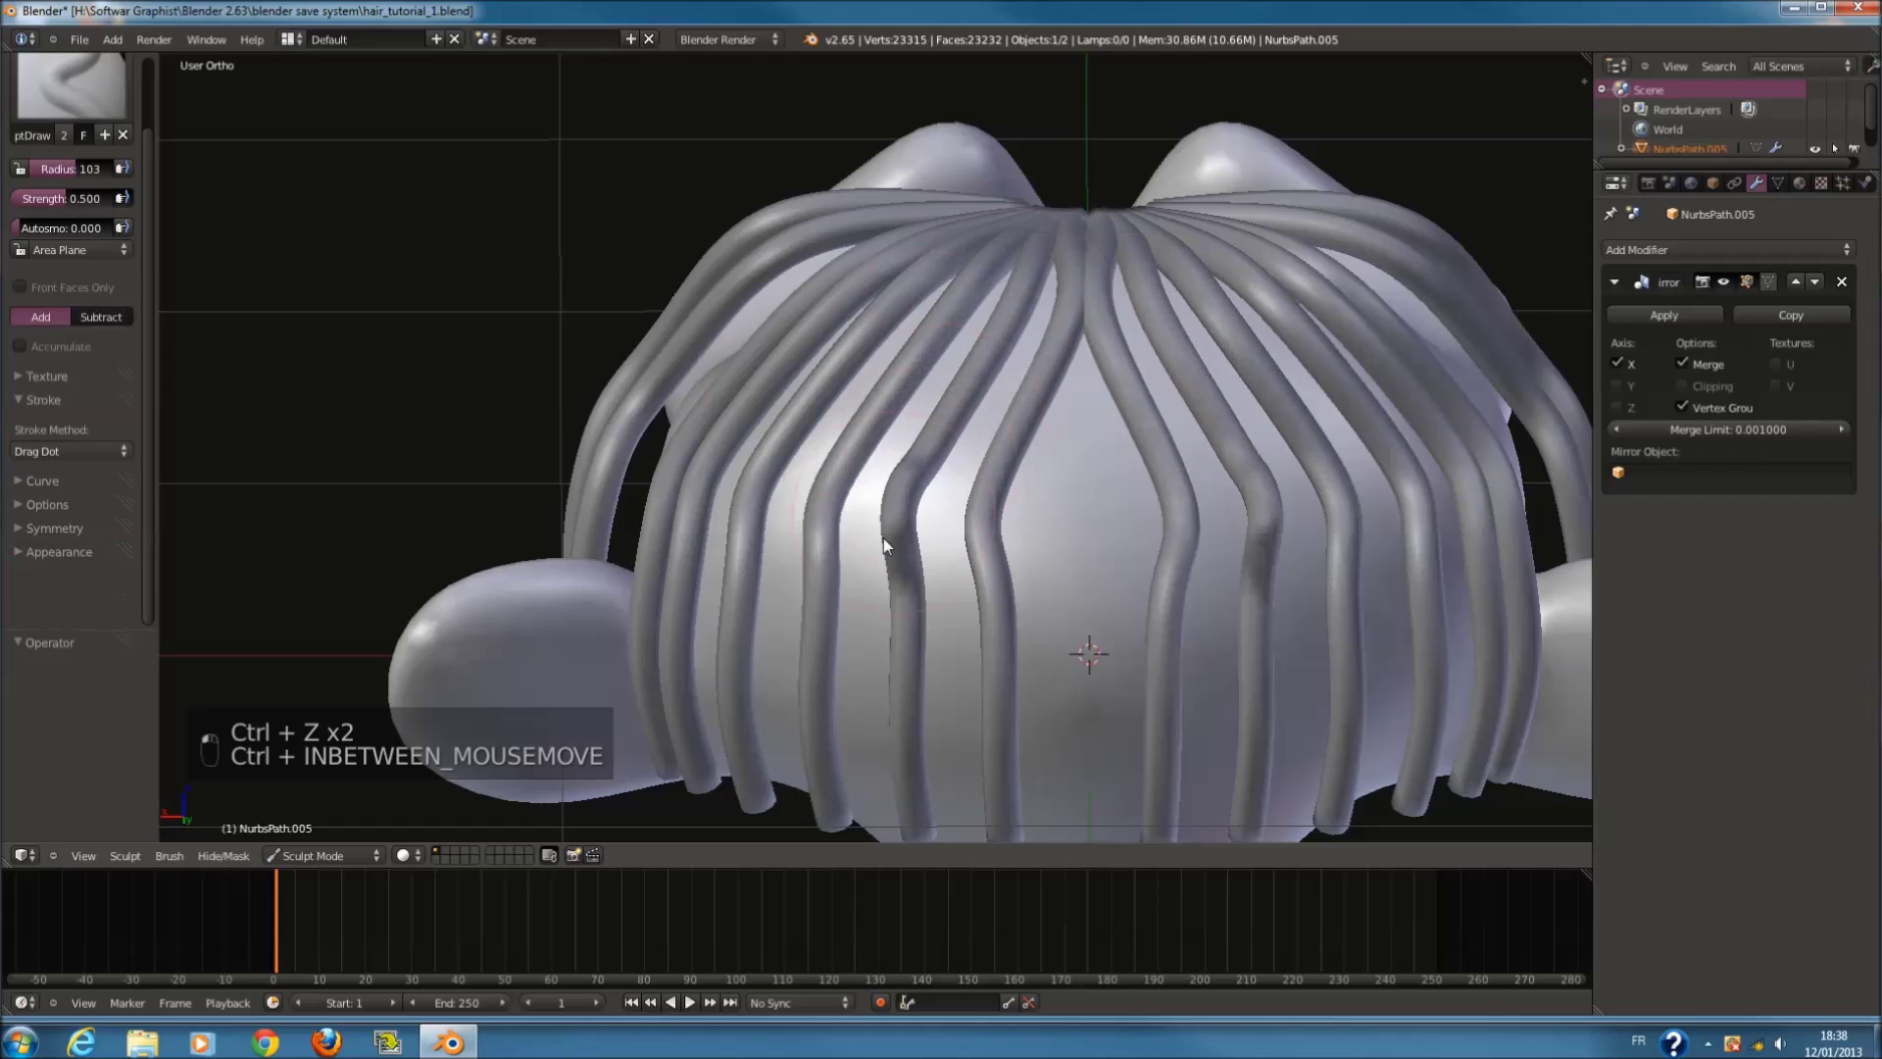
mouse_move(958, 396)
middle_mouse_down()
mouse_move(1096, 396)
mouse_move(1105, 379)
mouse_move(1044, 427)
middle_mouse_up()
key("f")
key("Escape")
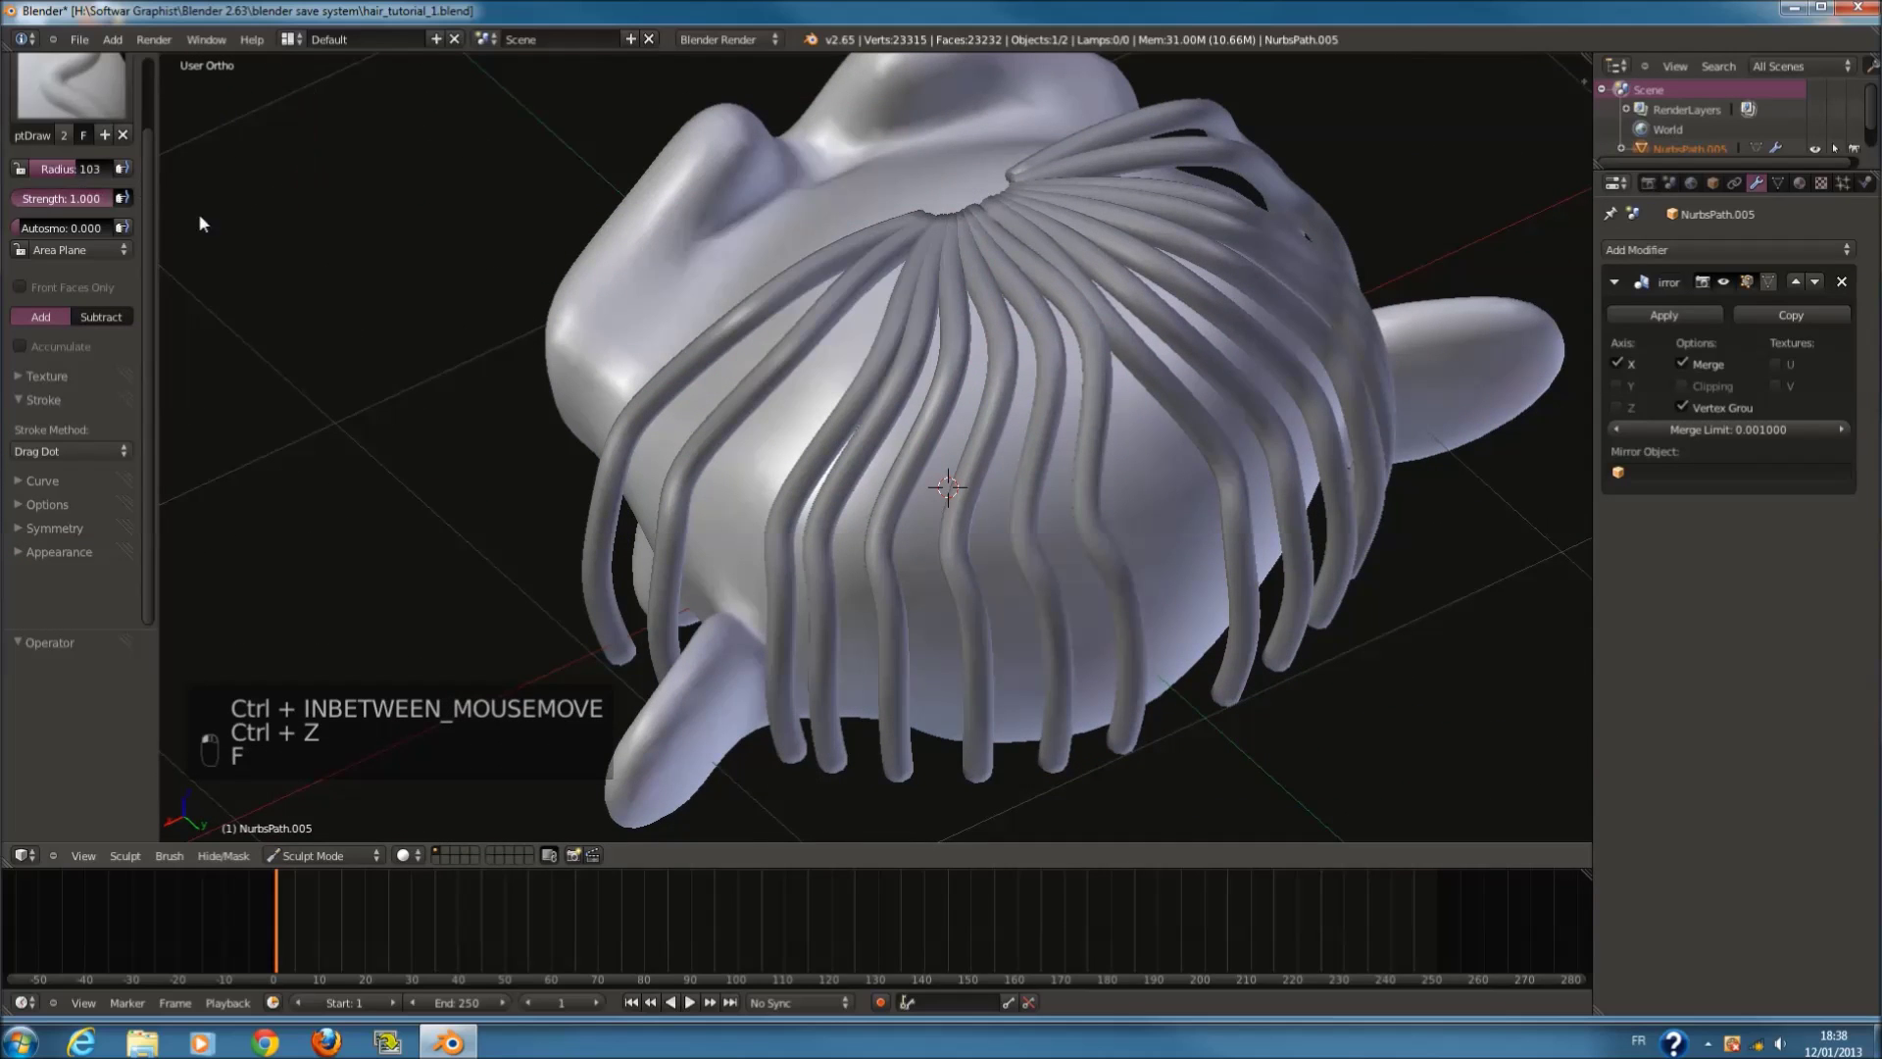
Step: Set the brush radius to 173, try a Drag Dot stroke on the side strands, and undo that stroke
key("f")
left_click(891, 304)
mouse_move(890, 304)
left_mouse_down()
mouse_move(843, 441)
mouse_move(743, 620)
left_mouse_up()
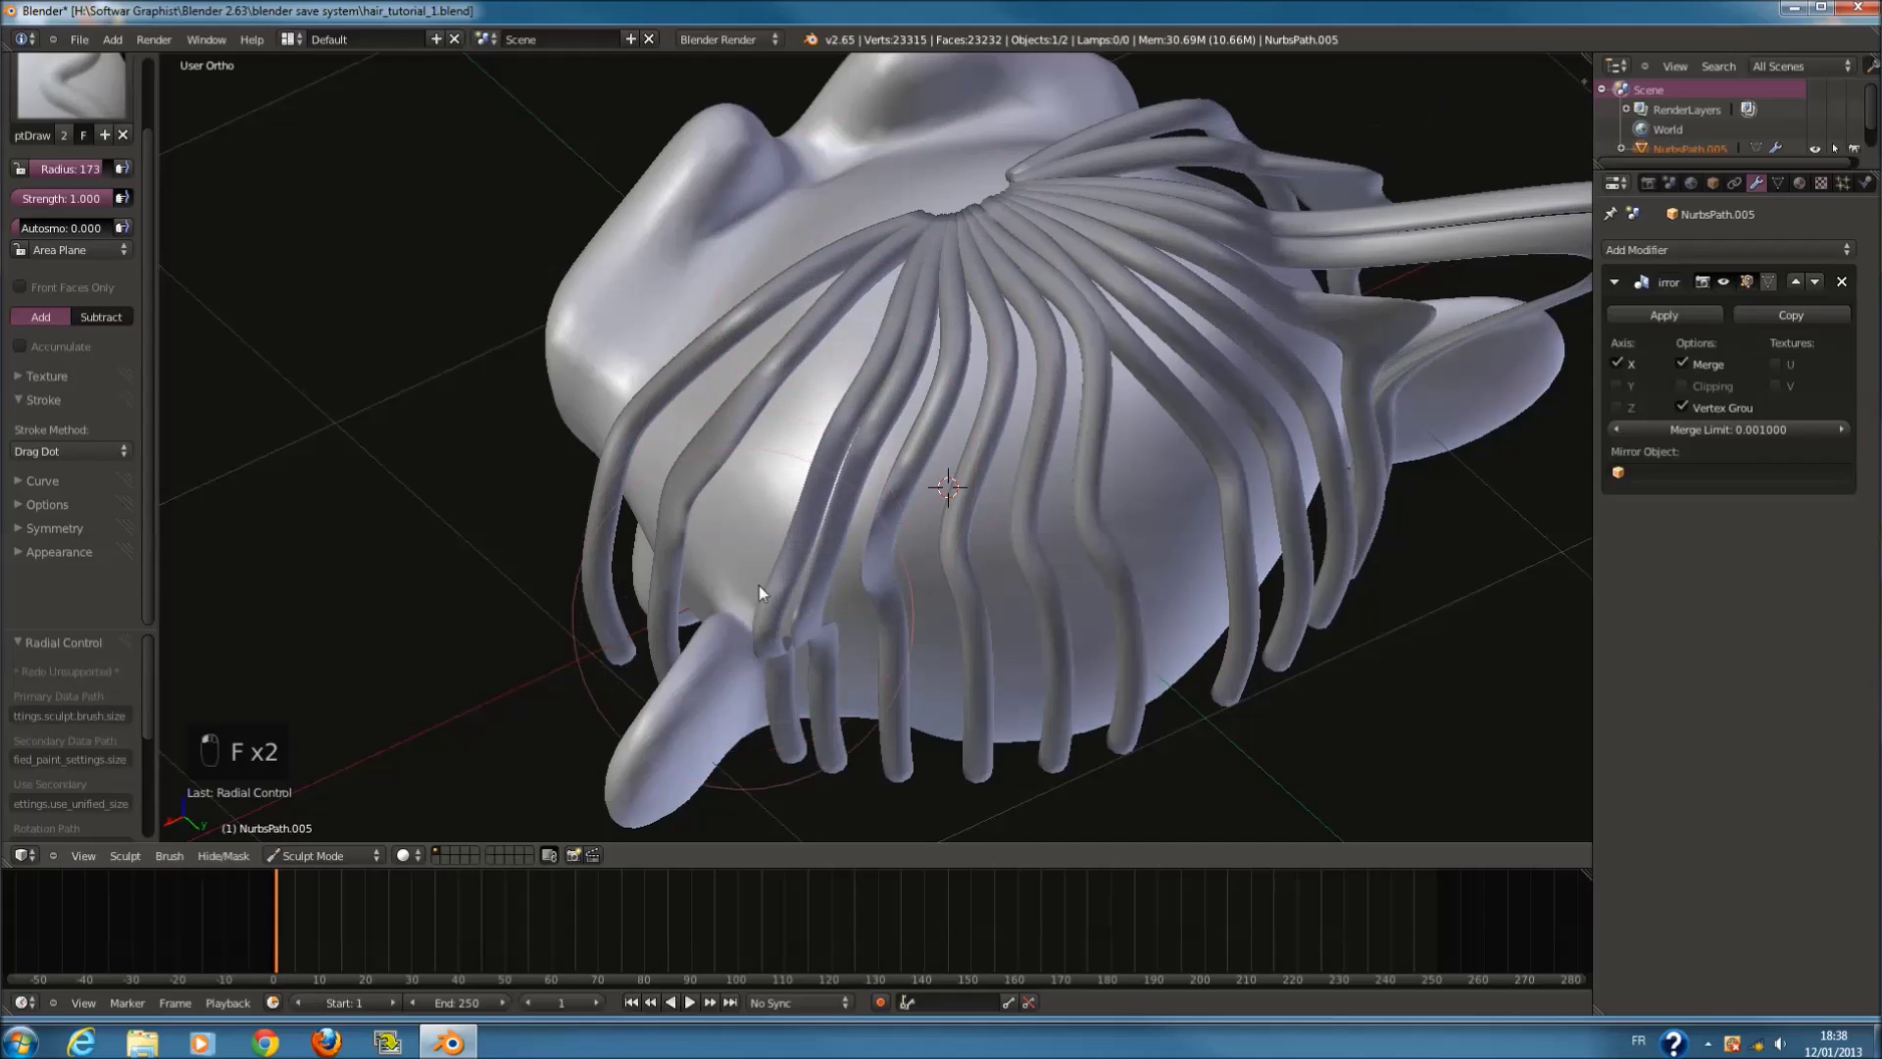
middle_click_drag(743, 619, 980, 442)
key("ctrl+z")
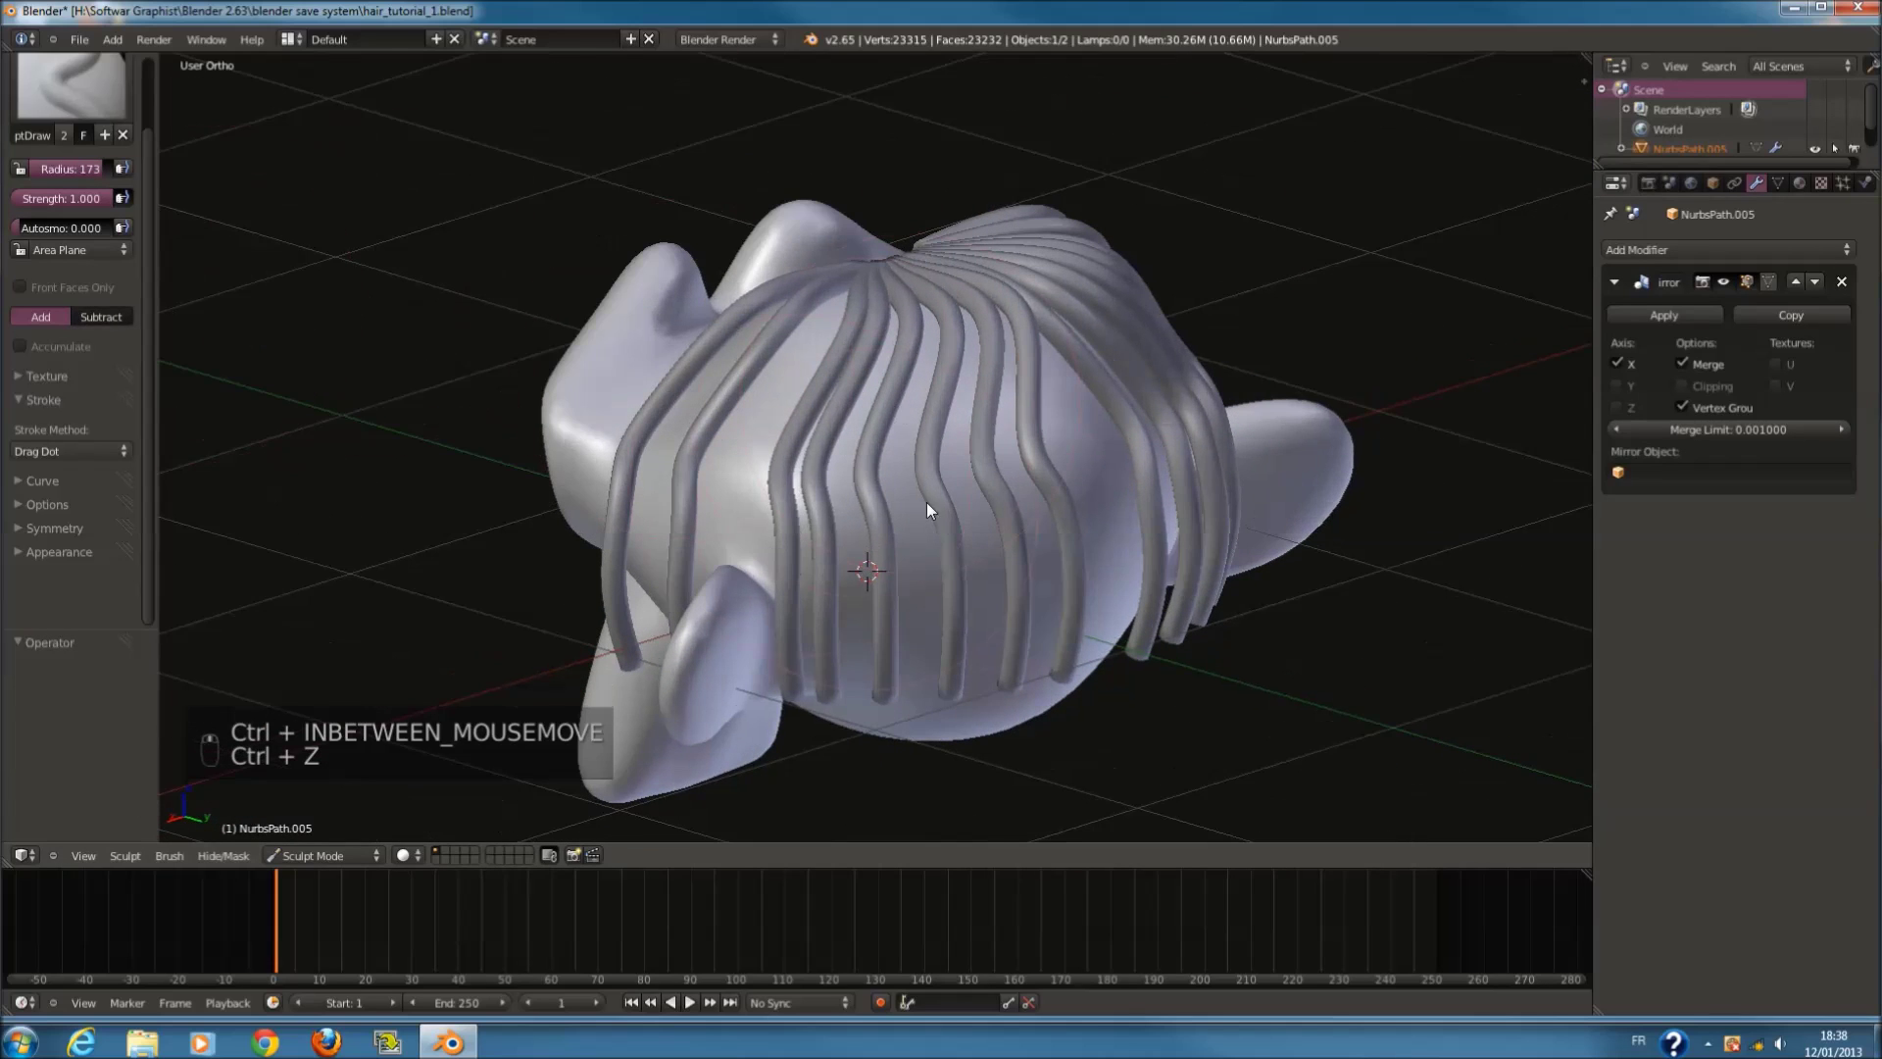
Step: Choose the Inflate/Deflate brush and inflate the hair strands at the back of the head
left_click(50, 68)
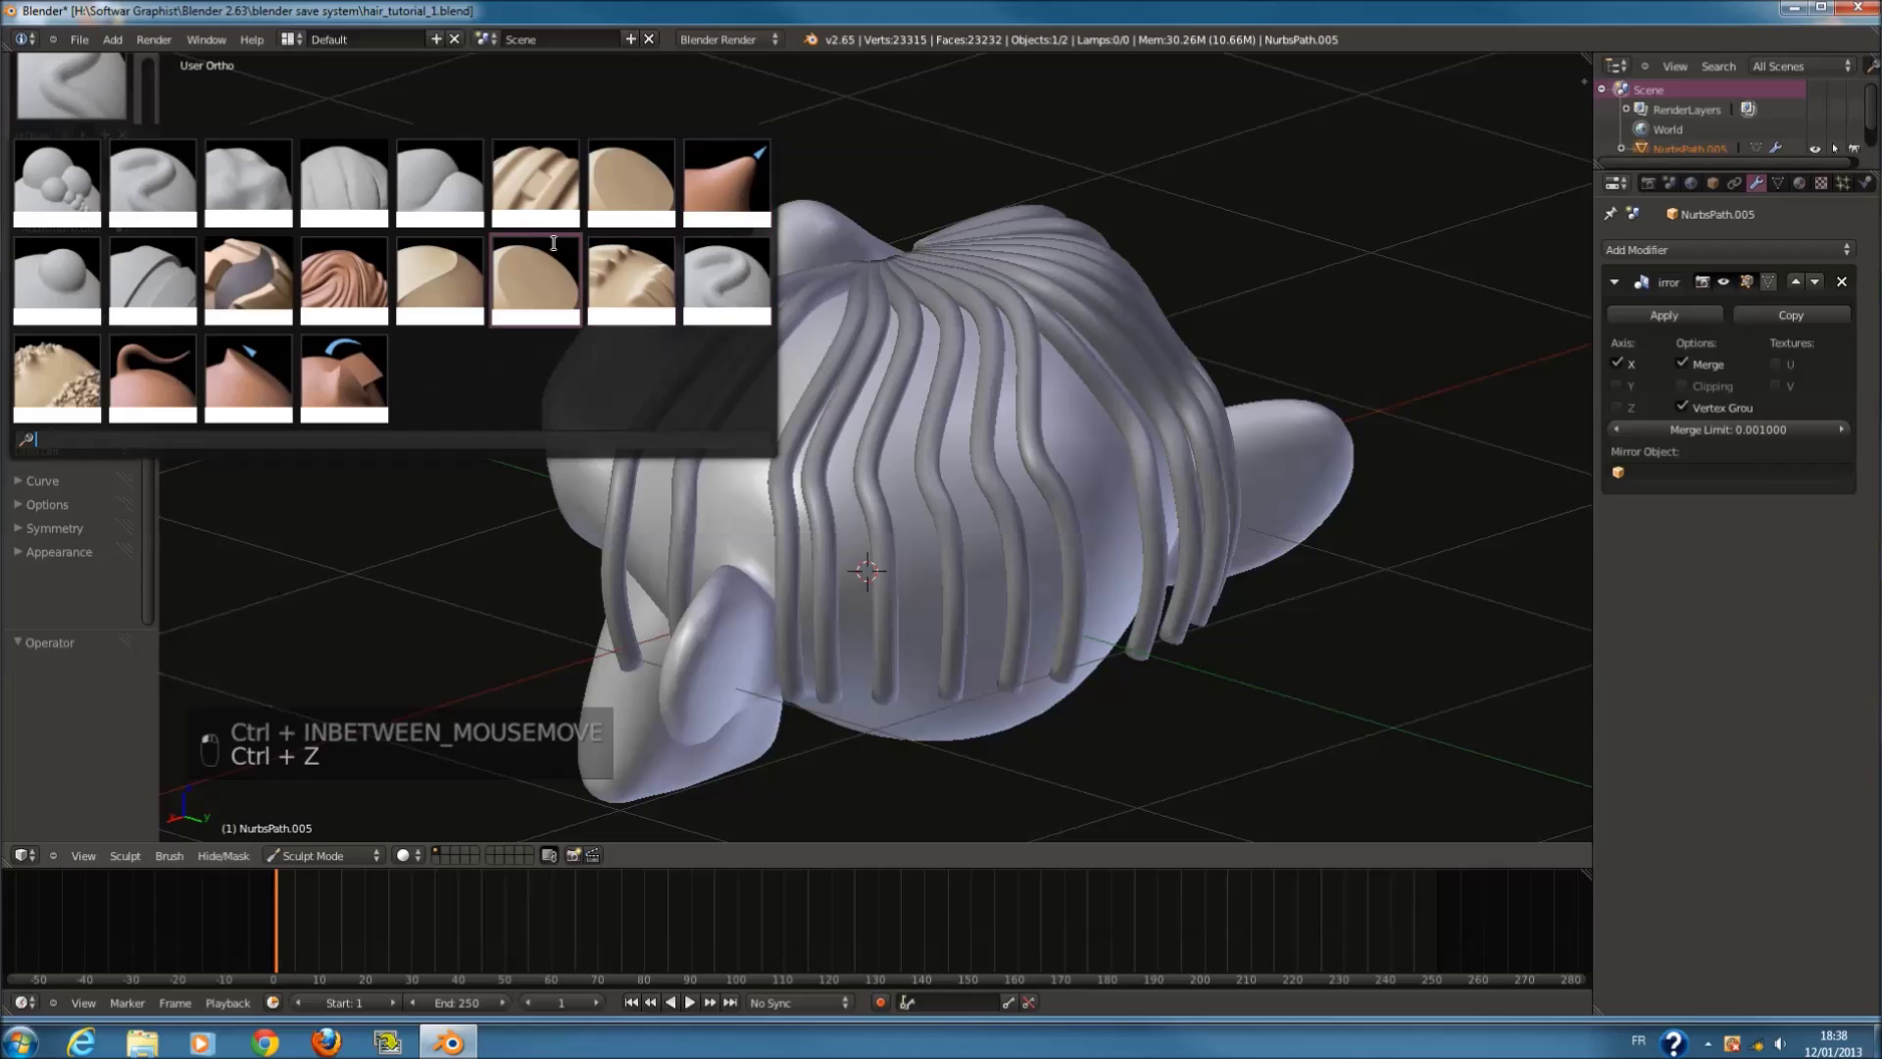
left_click(57, 278)
middle_click_drag(880, 384, 908, 383)
scroll(907, 382, "up", 2)
mouse_move(910, 551)
middle_mouse_down()
mouse_move(948, 350)
mouse_move(899, 454)
mouse_move(980, 420)
mouse_move(916, 513)
middle_mouse_up()
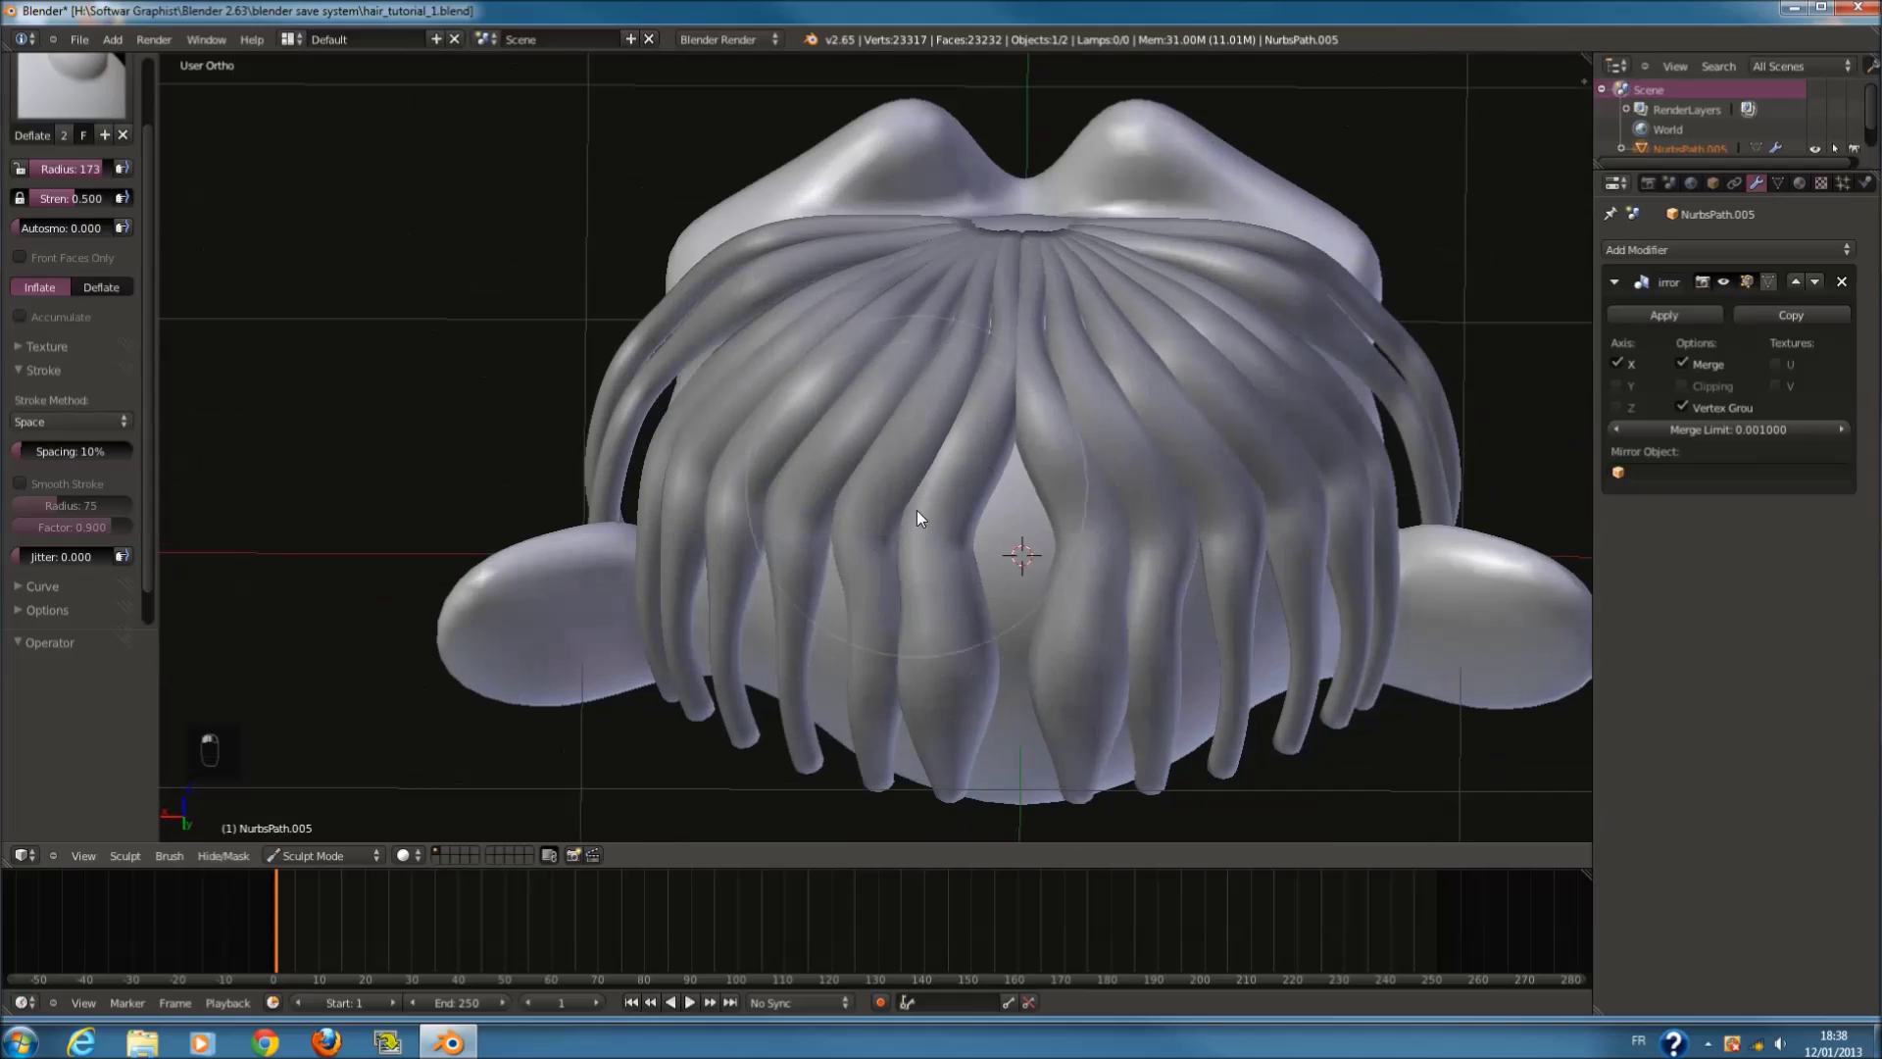
Step: Inflate the remaining strands over the crown, sides and front until the hair looks full and connected
middle_click_drag(978, 566, 1040, 432)
mouse_move(1038, 432)
left_mouse_down()
mouse_move(890, 498)
mouse_move(768, 649)
left_mouse_up()
middle_click_drag(768, 649, 806, 430)
left_click_drag(808, 430, 715, 592)
mouse_move(715, 592)
middle_mouse_down()
mouse_move(748, 614)
mouse_move(684, 666)
middle_mouse_up()
mouse_move(739, 535)
left_mouse_down()
mouse_move(772, 513)
mouse_move(726, 622)
mouse_move(811, 298)
mouse_move(926, 263)
left_mouse_up()
middle_click_drag(925, 263, 602, 639)
scroll(897, 503, "down", 3)
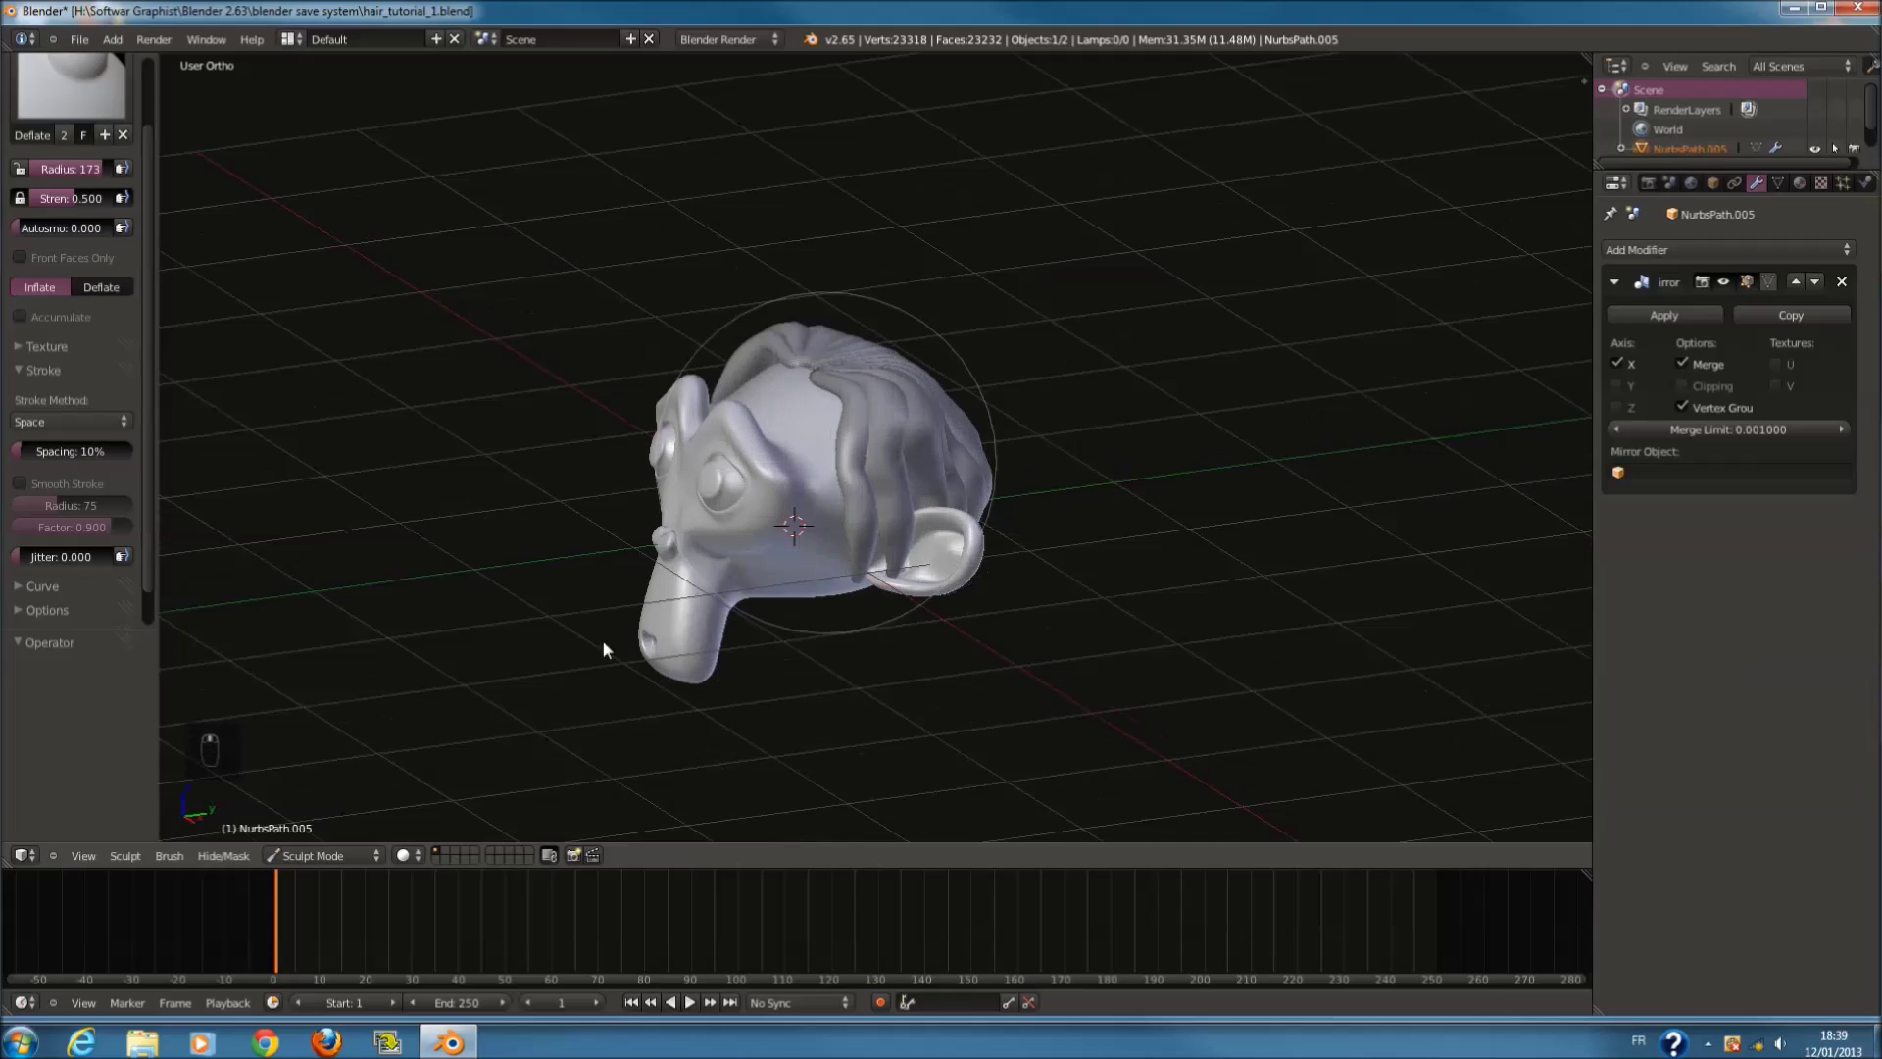
Step: Return to Object Mode and assign the existing CHEVEUX material to the hair
left_click(324, 836)
scroll(784, 588, "up", 2)
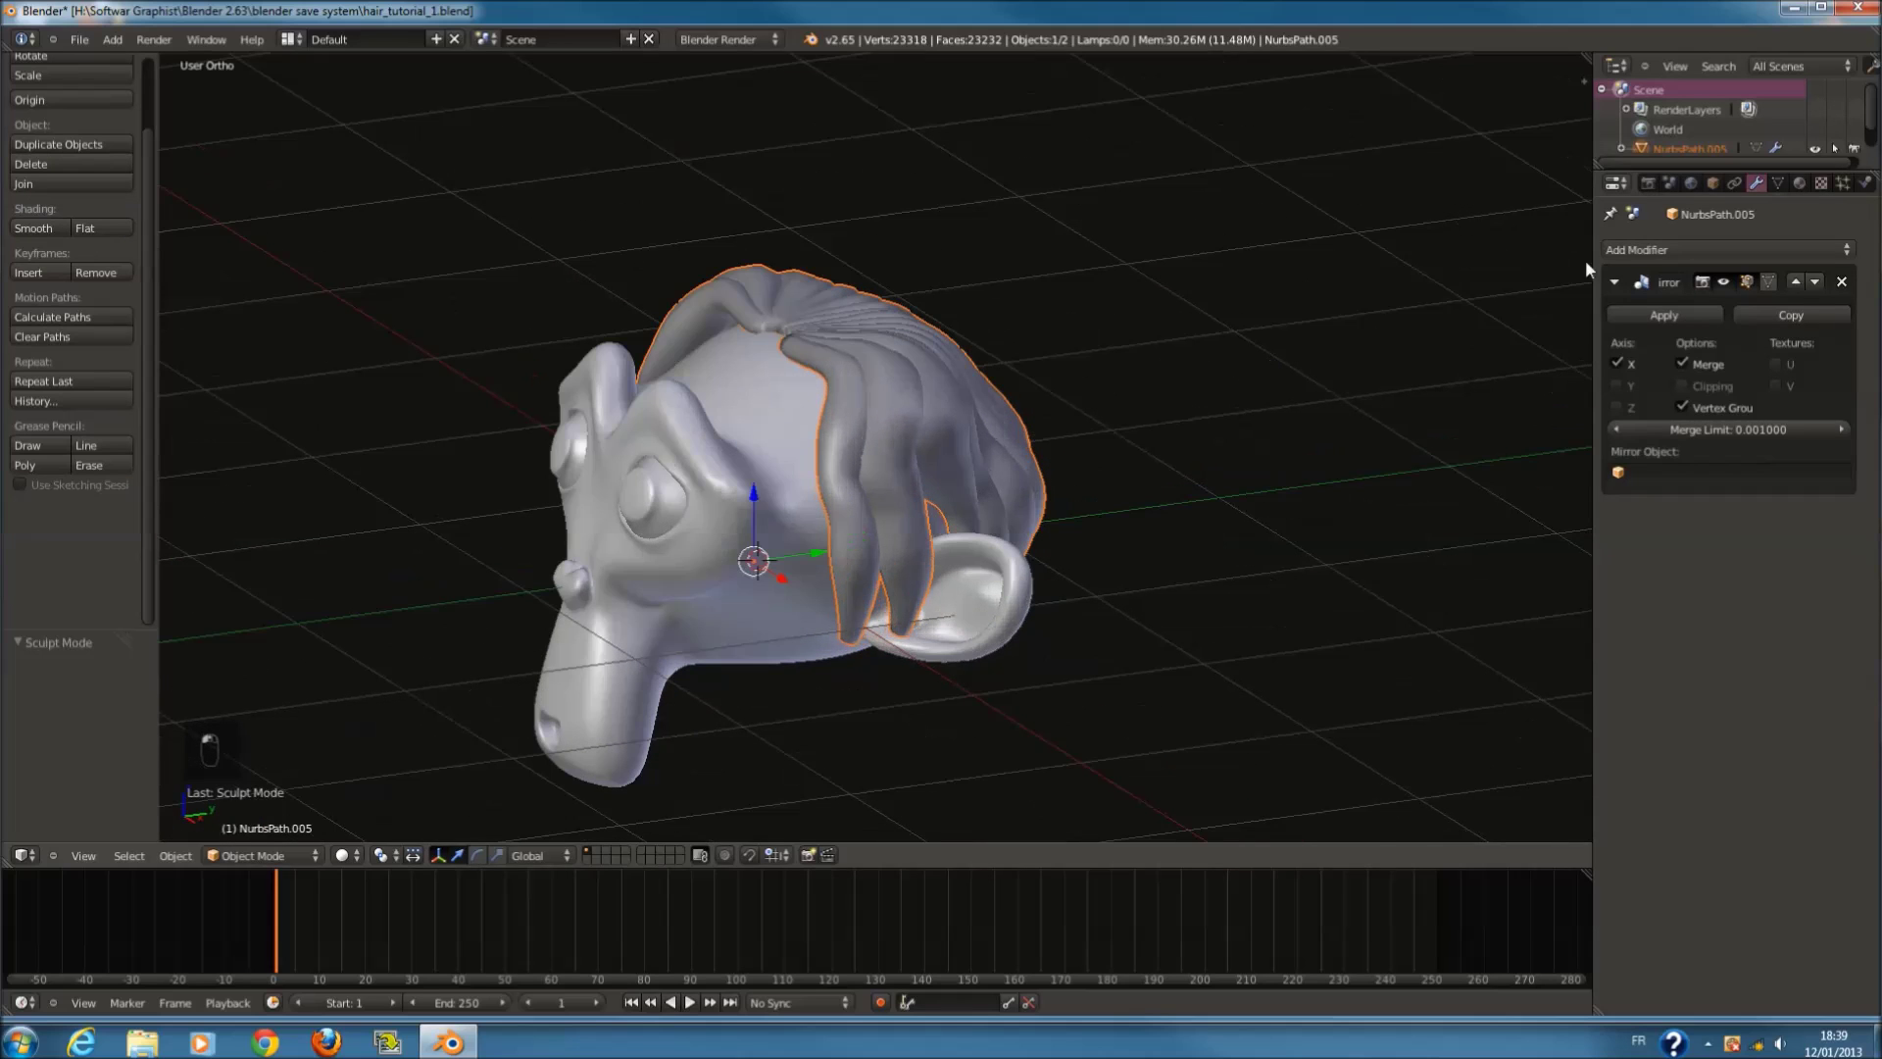
left_click(1799, 182)
left_click(1615, 315)
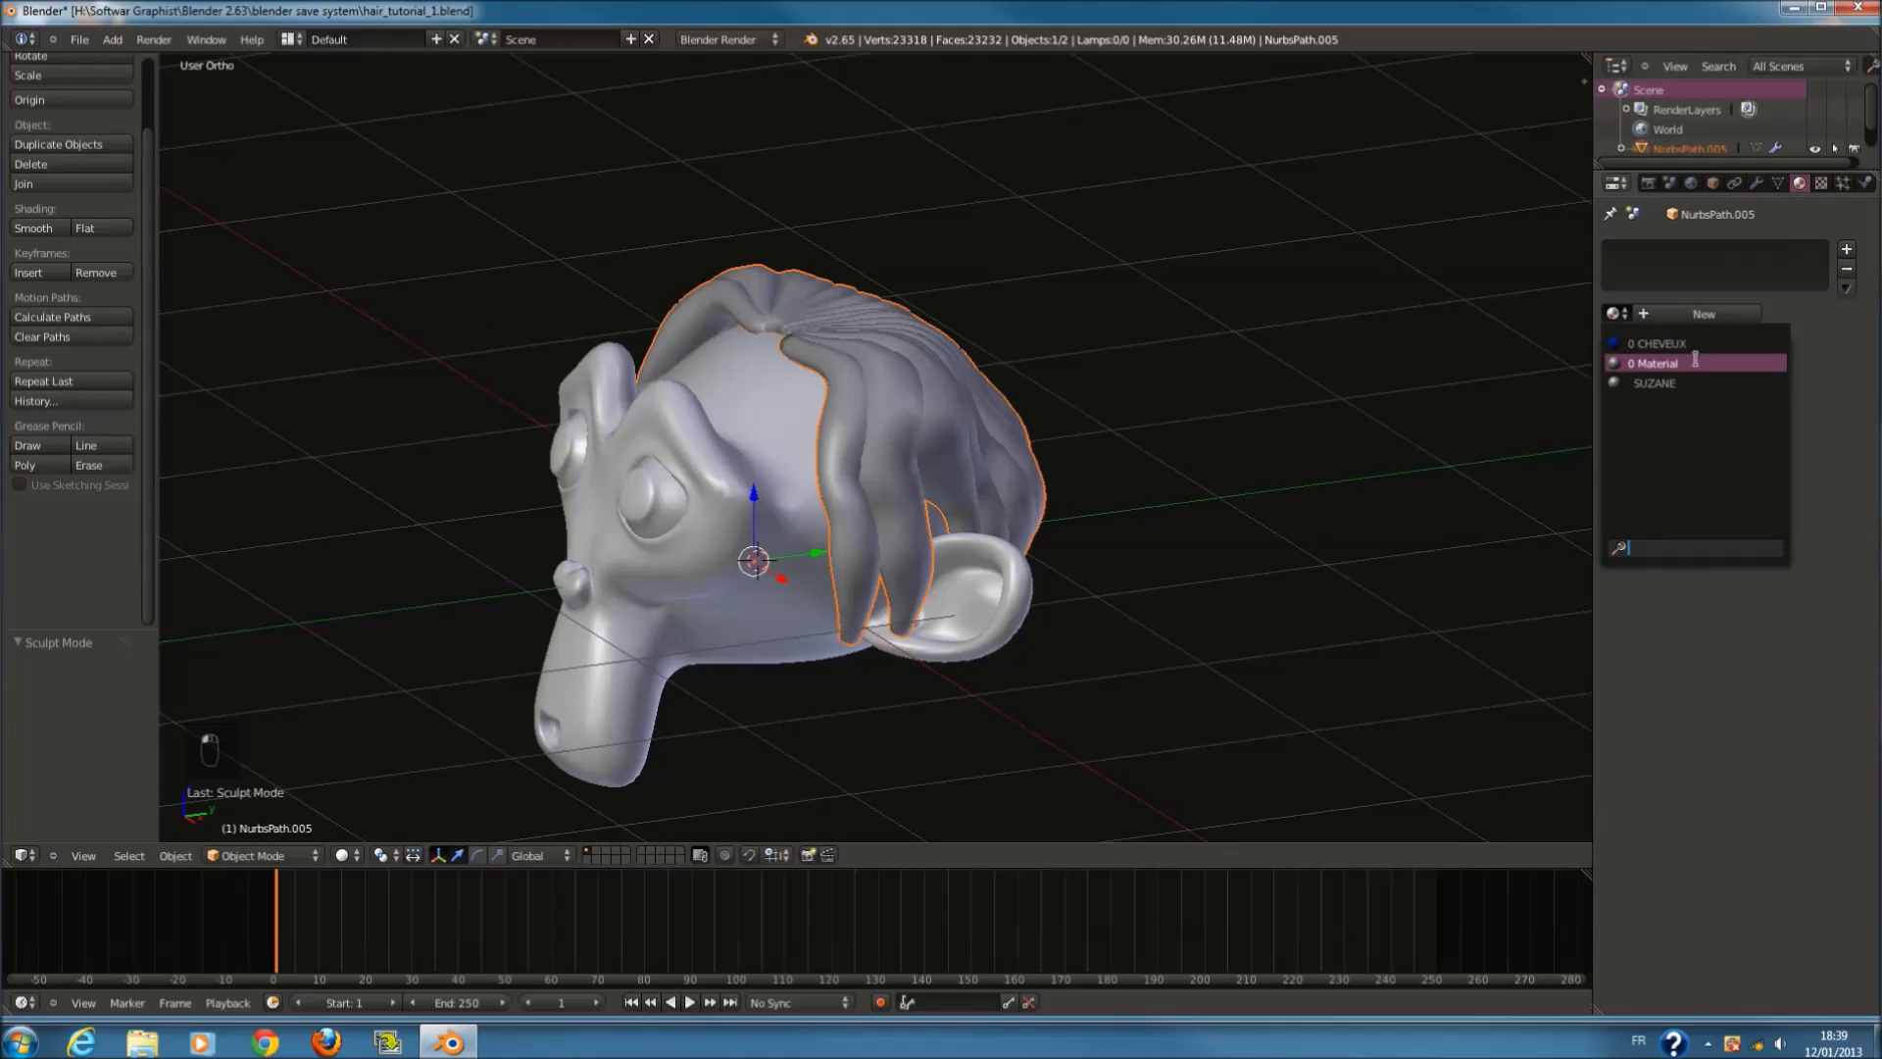
left_click(1667, 344)
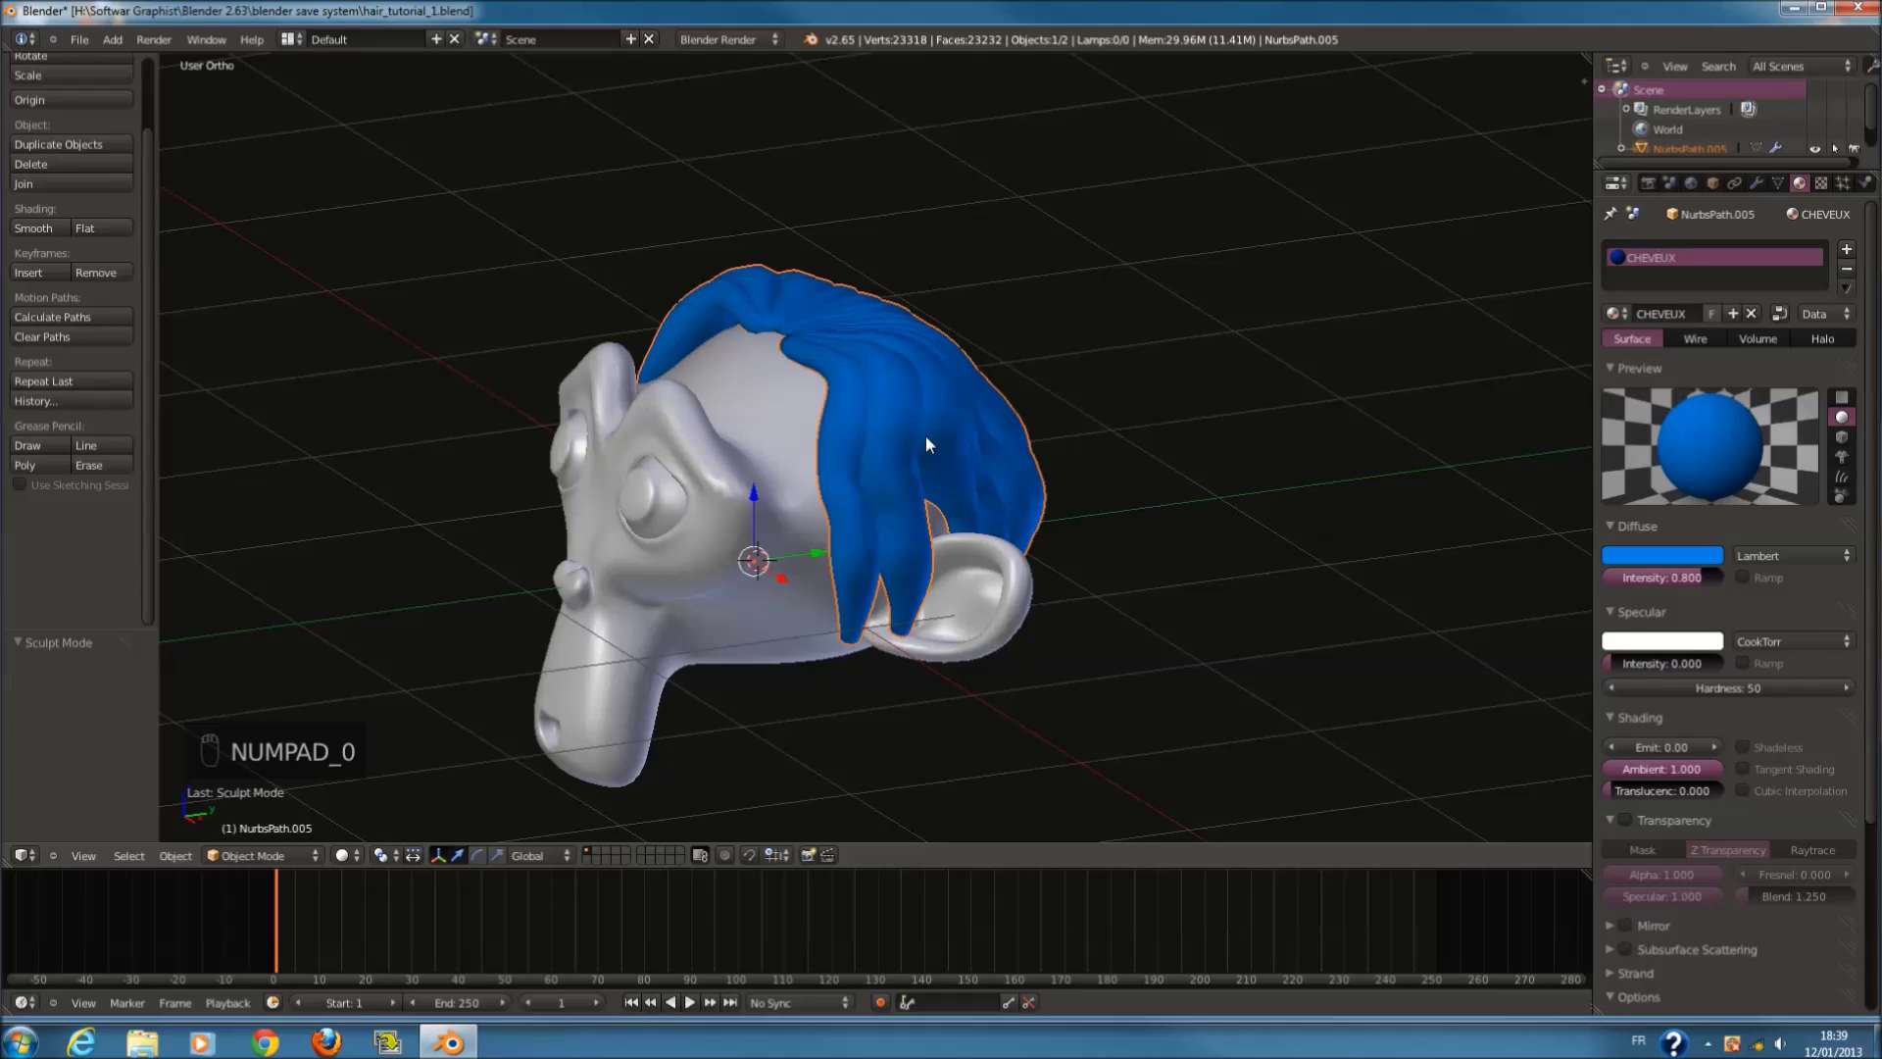
Step: Deselect all objects and save the file
scroll(925, 437, "down", 4)
middle_click_drag(926, 437, 919, 498)
scroll(908, 503, "up", 2)
key("a")
key("a")
key("ctrl+s")
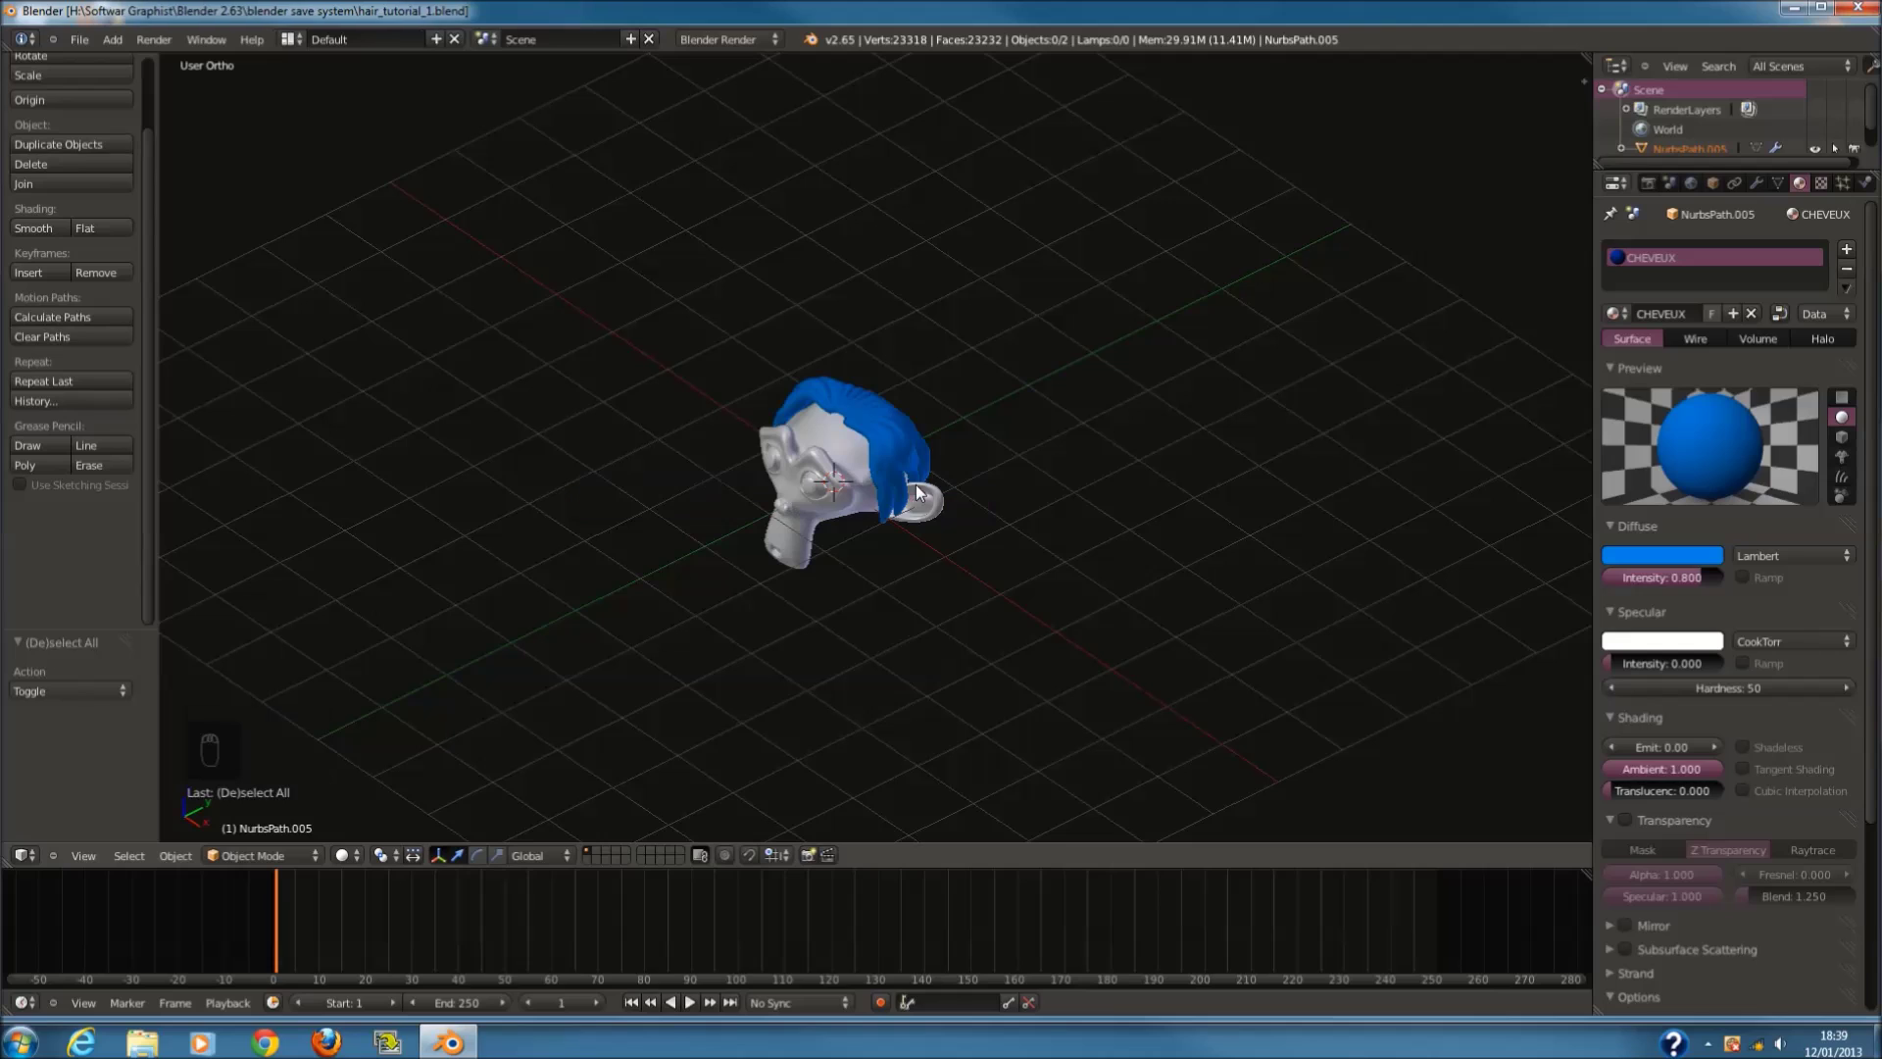
Step: Add a camera to the scene and try moving it away from the head
key("shift+a")
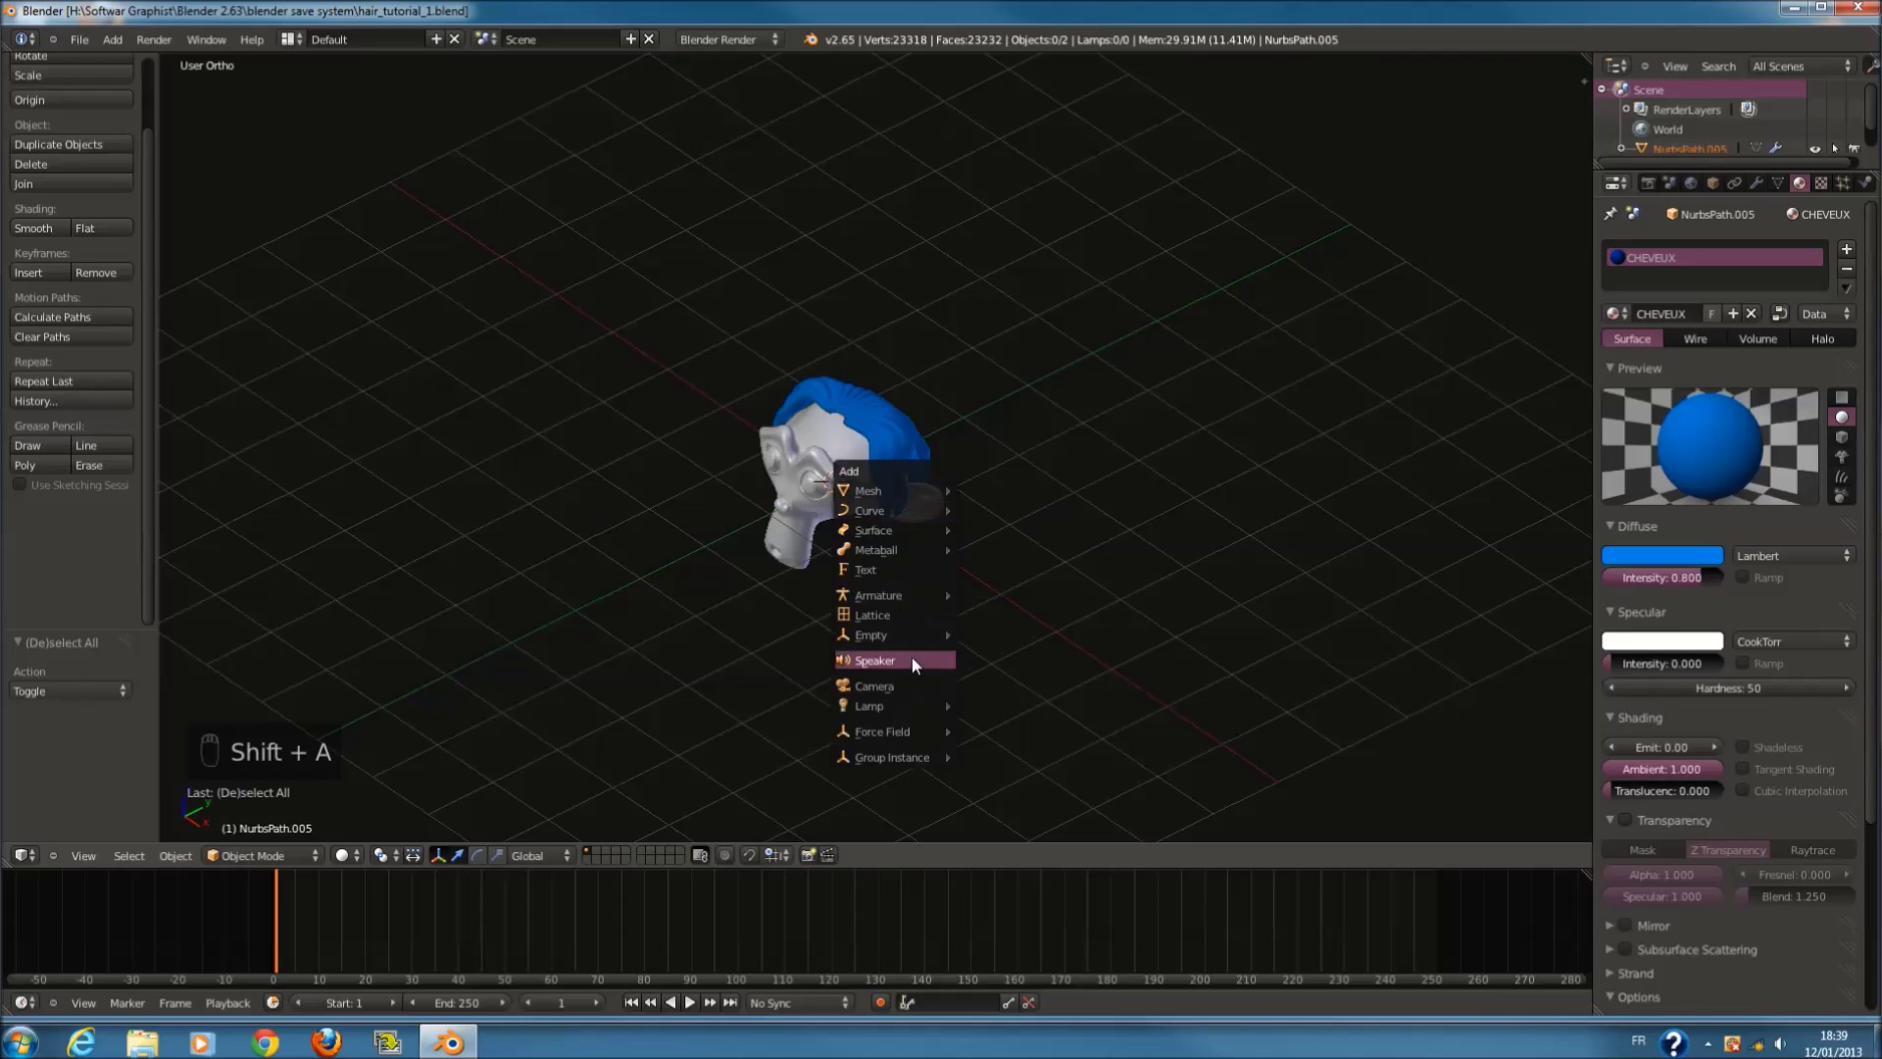
left_click(908, 684)
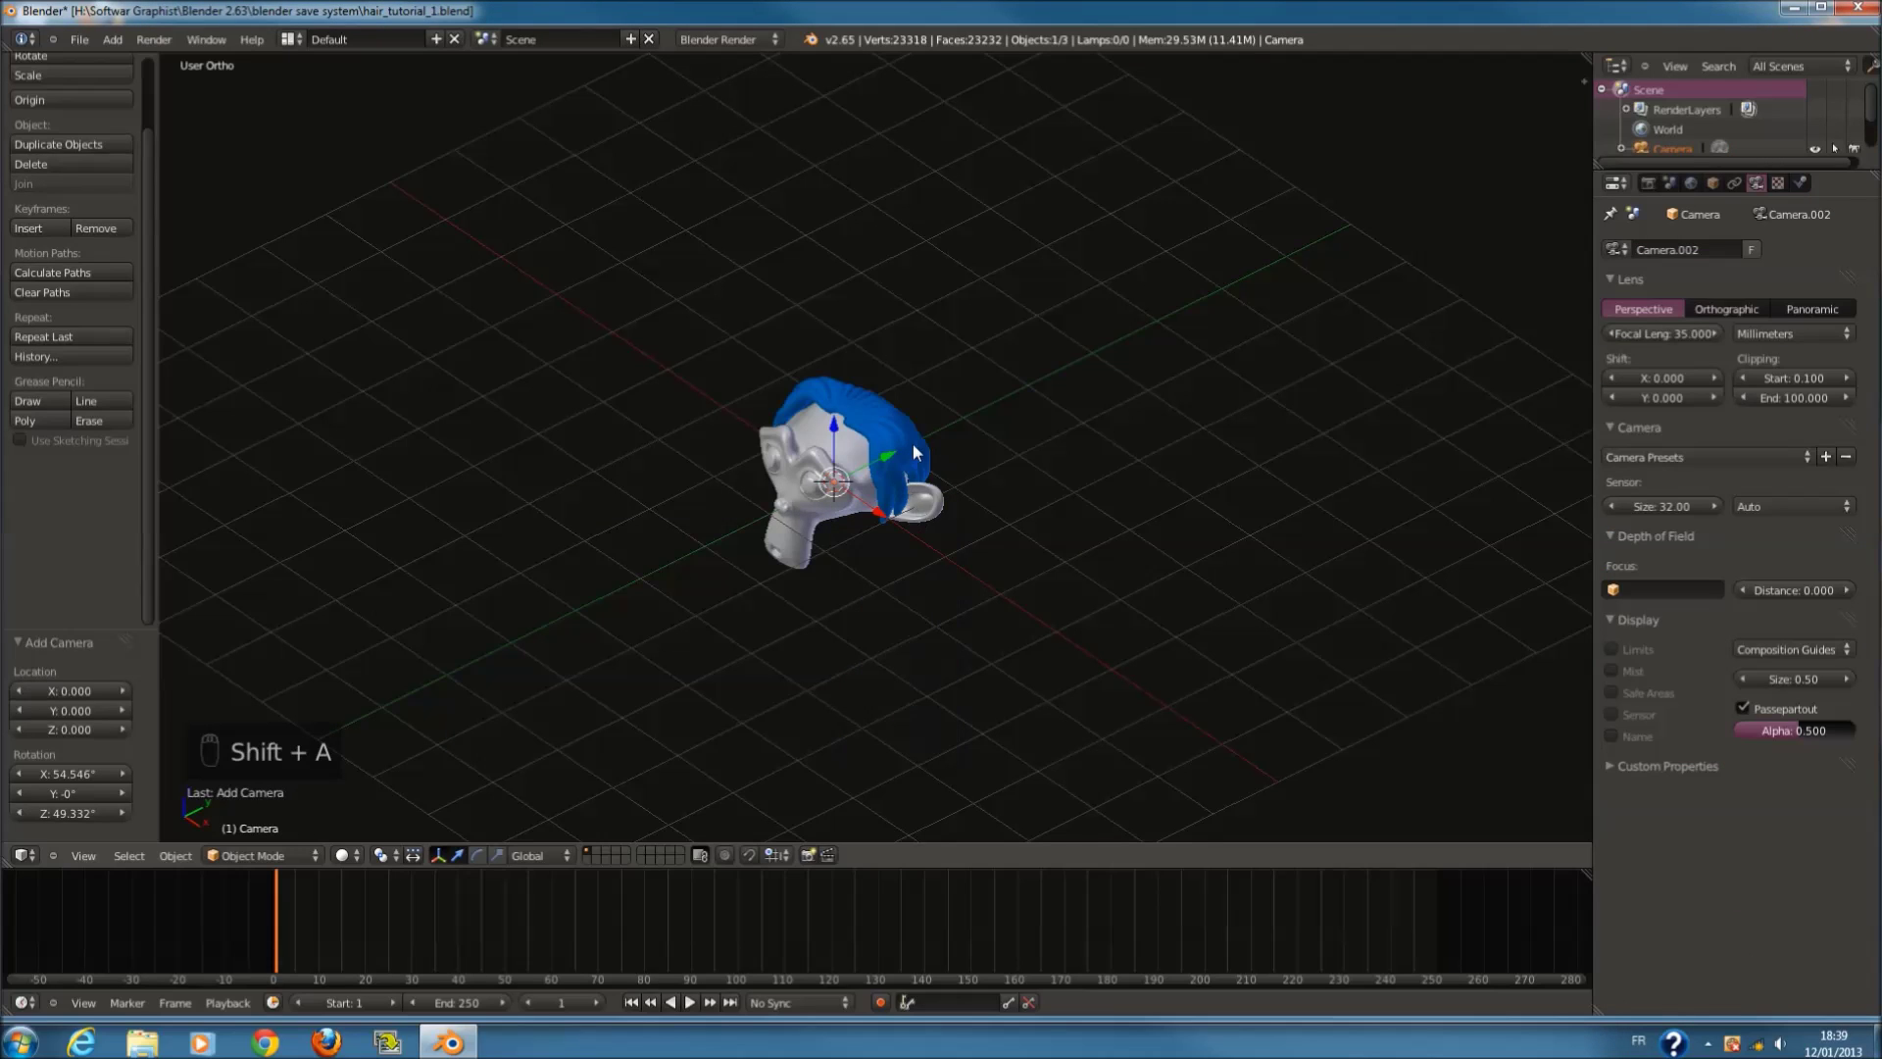
key("g")
key("KP_0")
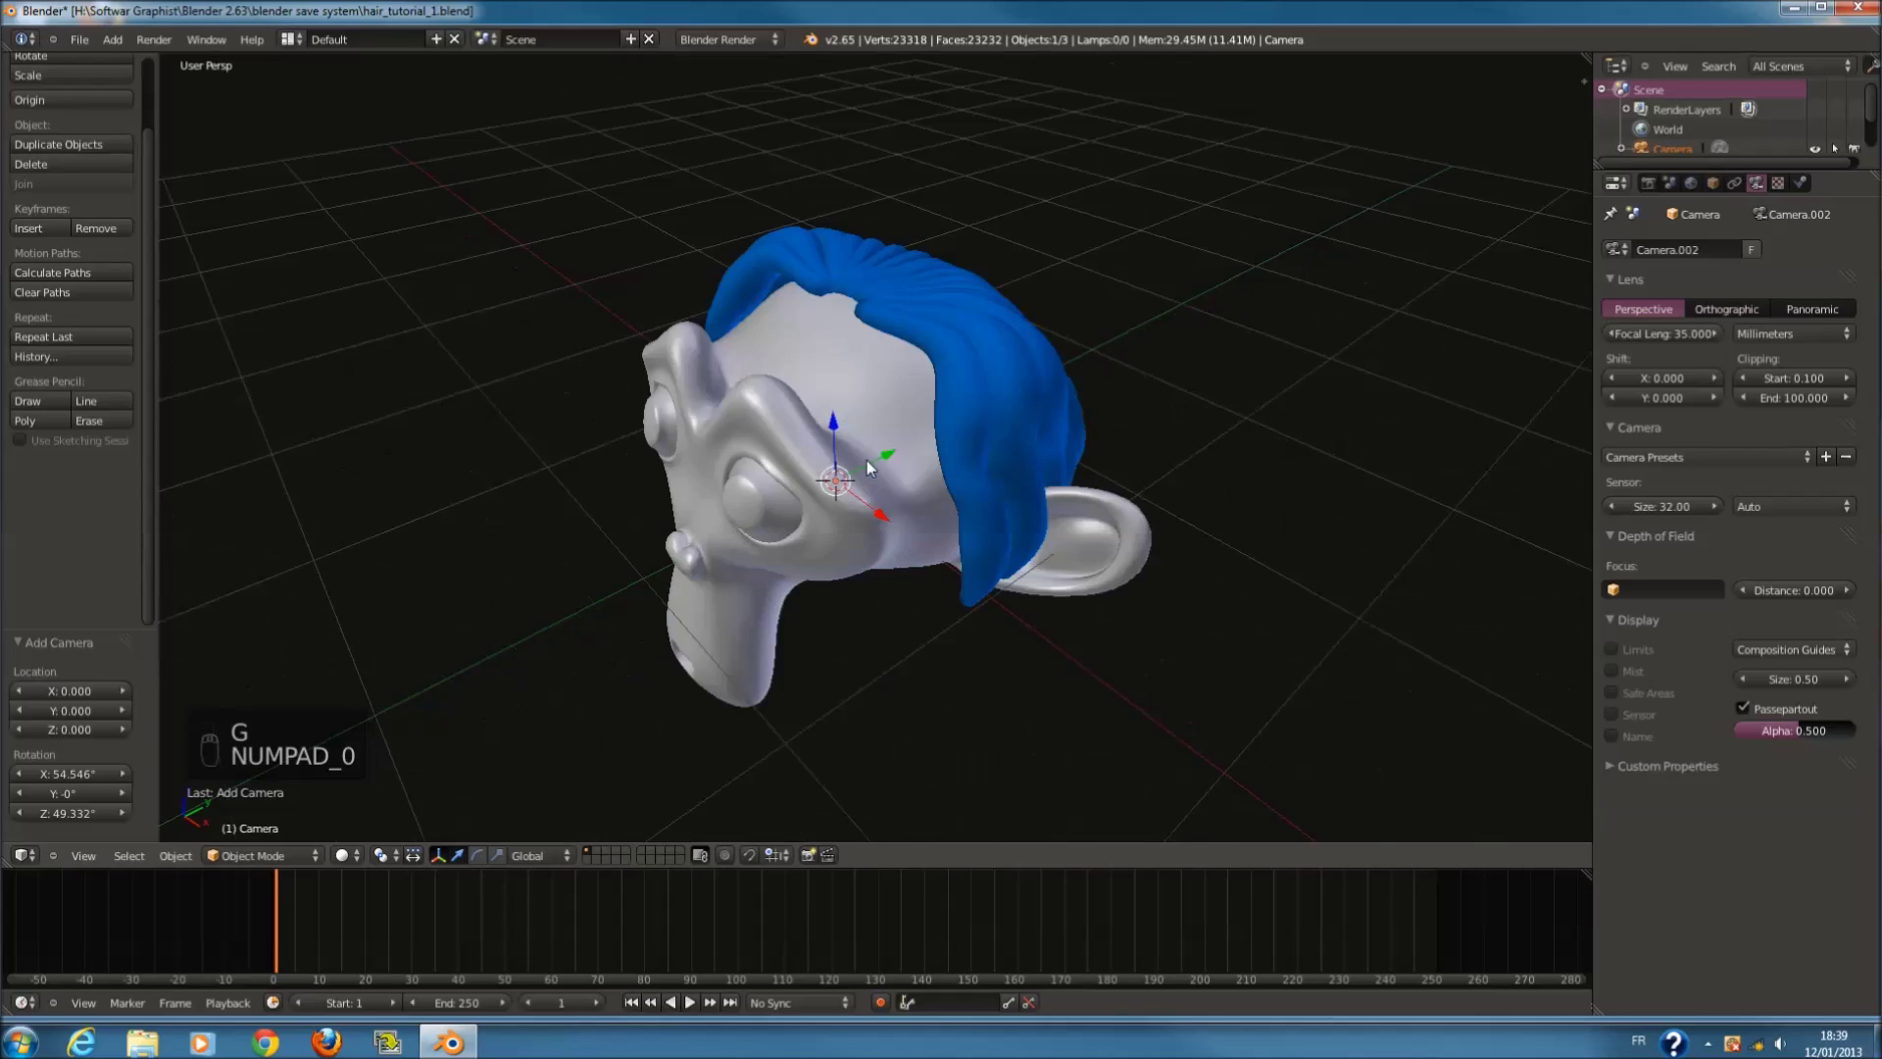
key("g")
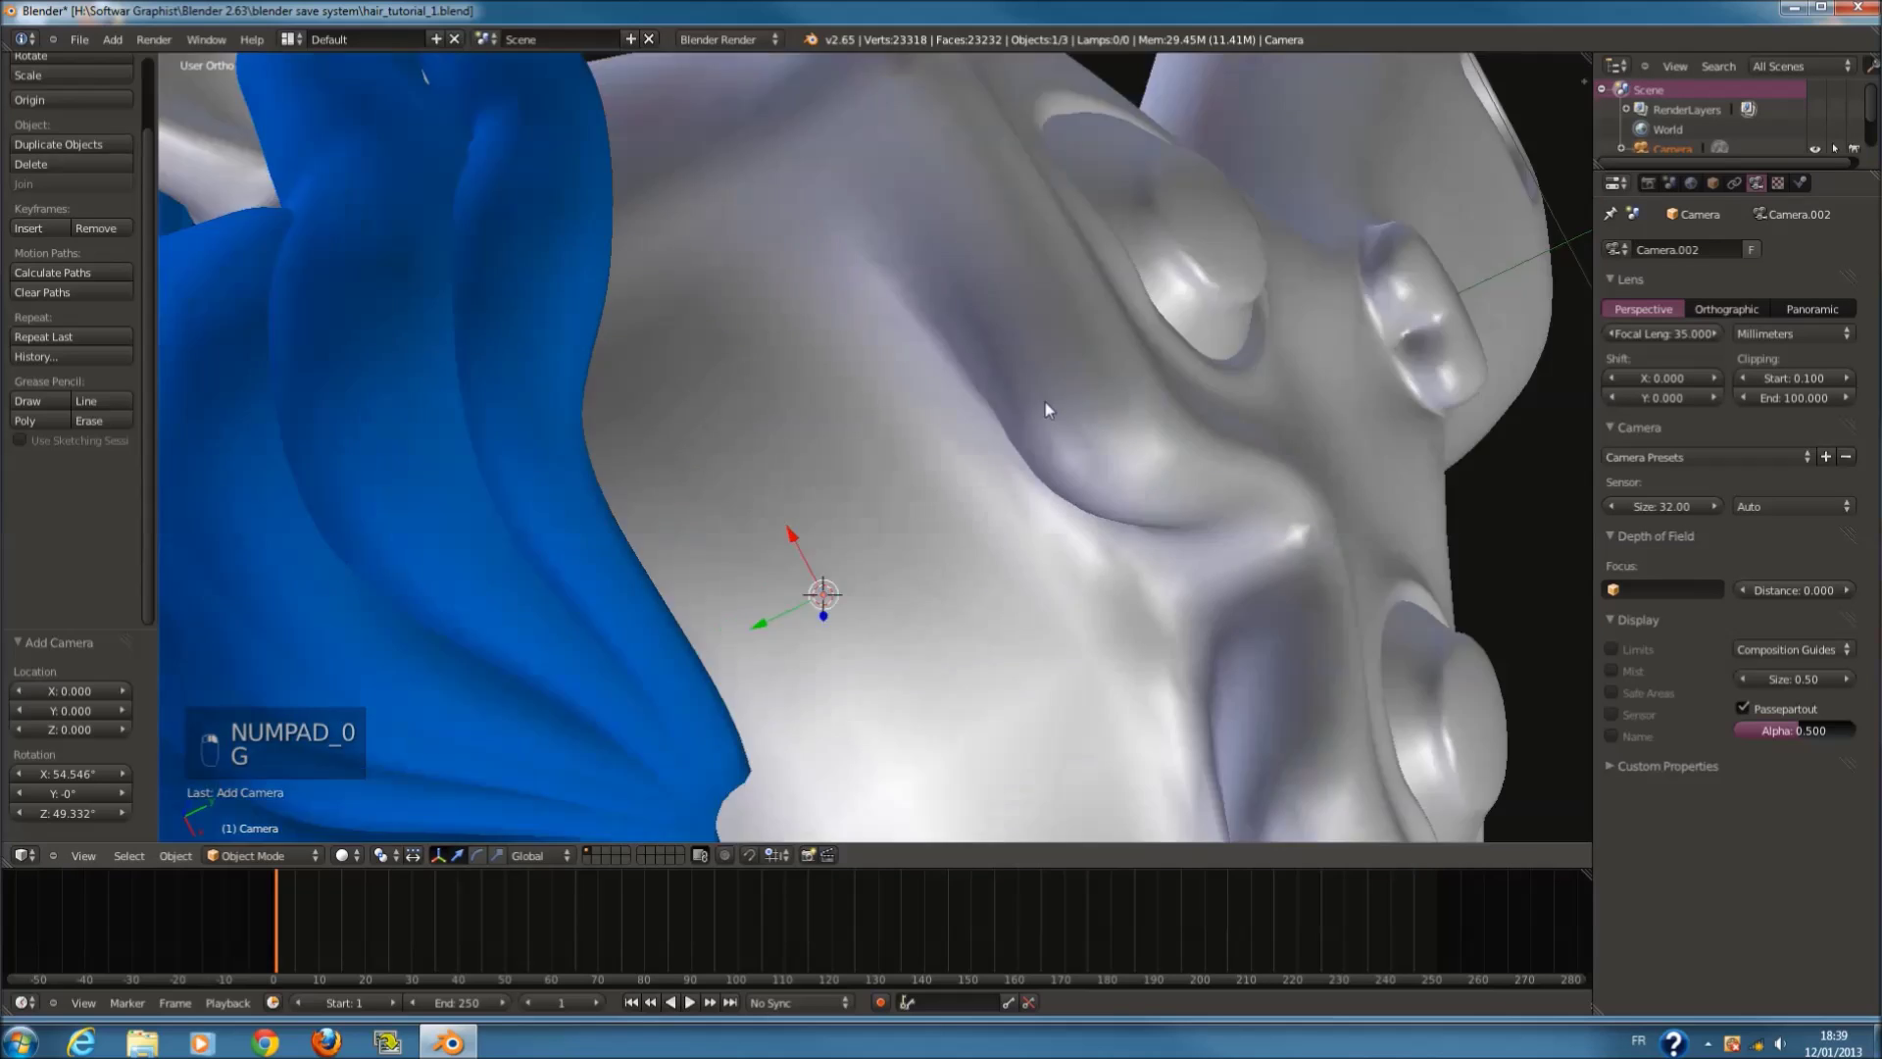
left_click(1045, 402)
Step: Move the camera 2.749 along X and check the view through it
middle_click_drag(1045, 402, 948, 279)
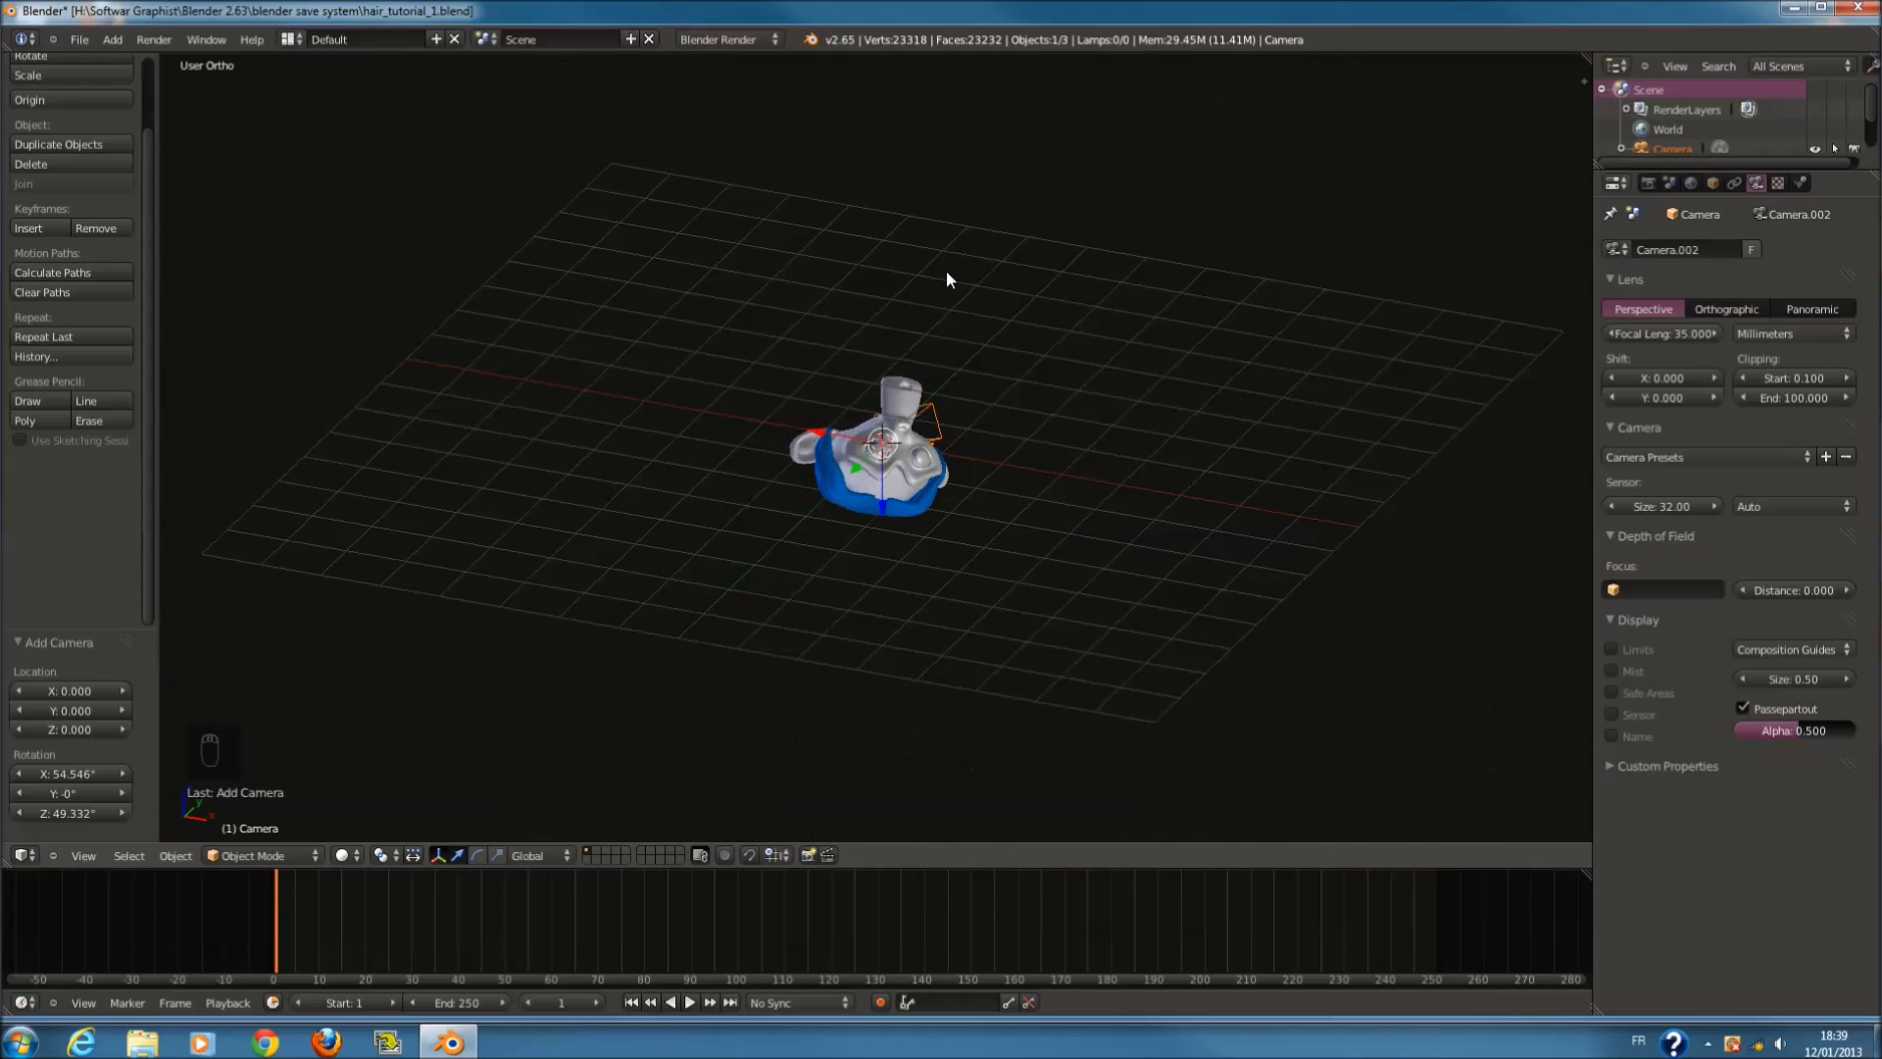
key("KP_1")
key("KP_0")
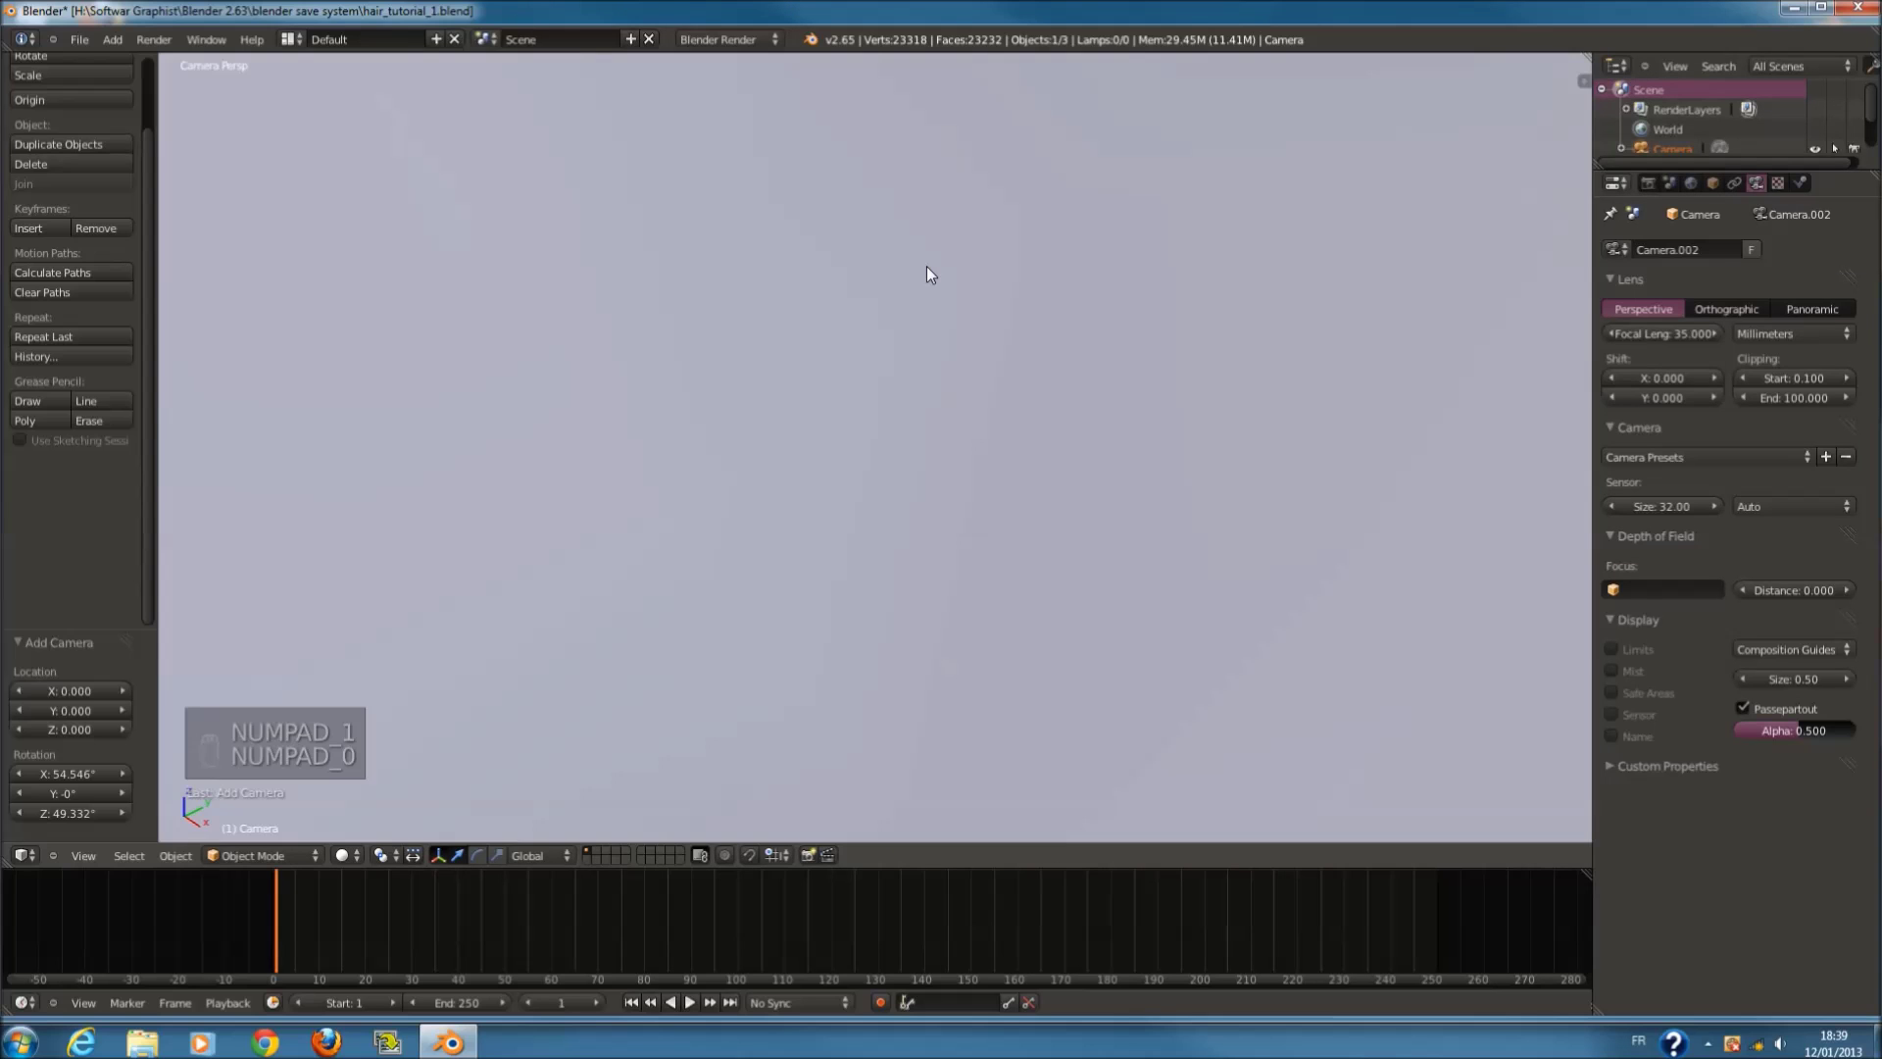
key("KP_Decimal")
scroll(926, 267, "down", 8)
left_click_drag(926, 428, 763, 555)
key("g")
key("x")
key("KP_0")
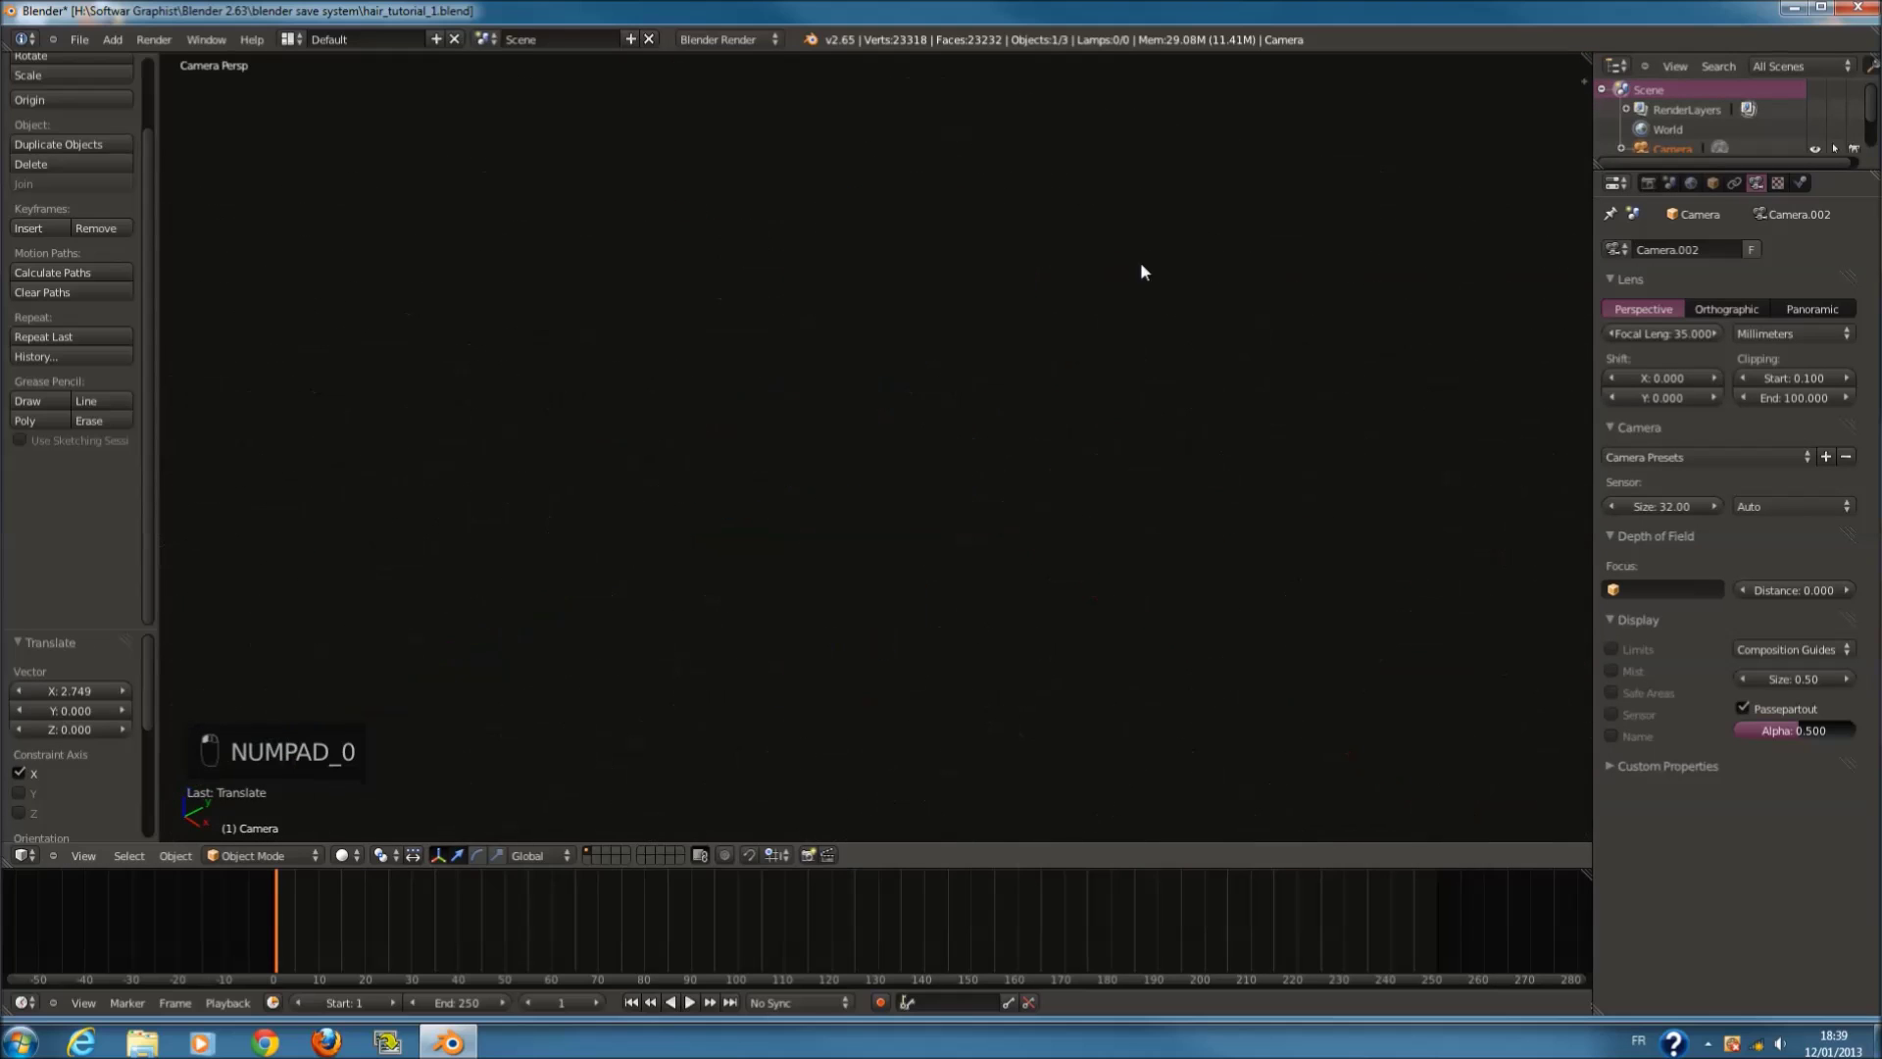
Step: Reposition the camera by about -0.914, 1.069, 1.952 so the head sits inside its frame
key("g")
left_click(1084, 588)
key("g")
right_click(1098, 385)
Step: Add a point lamp and raise it 1.7 along Z above the head
key("shift+a")
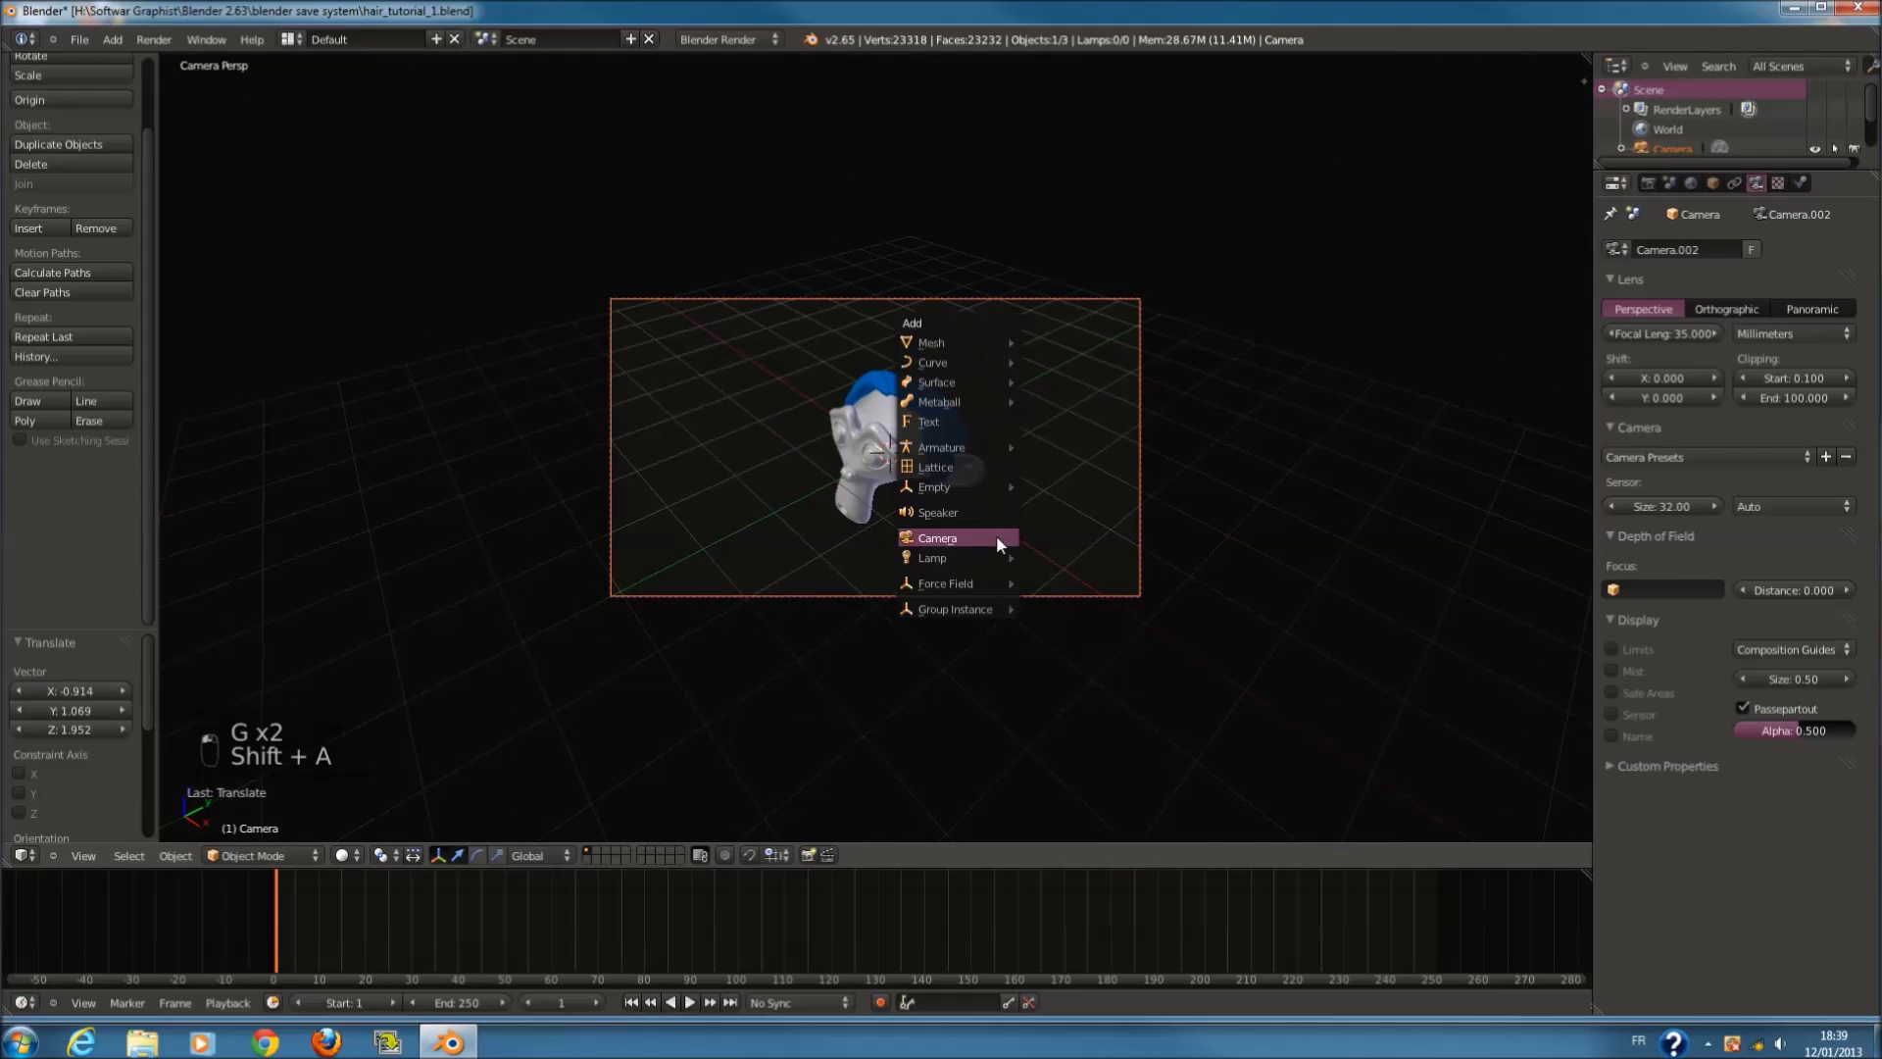
left_click(1031, 546)
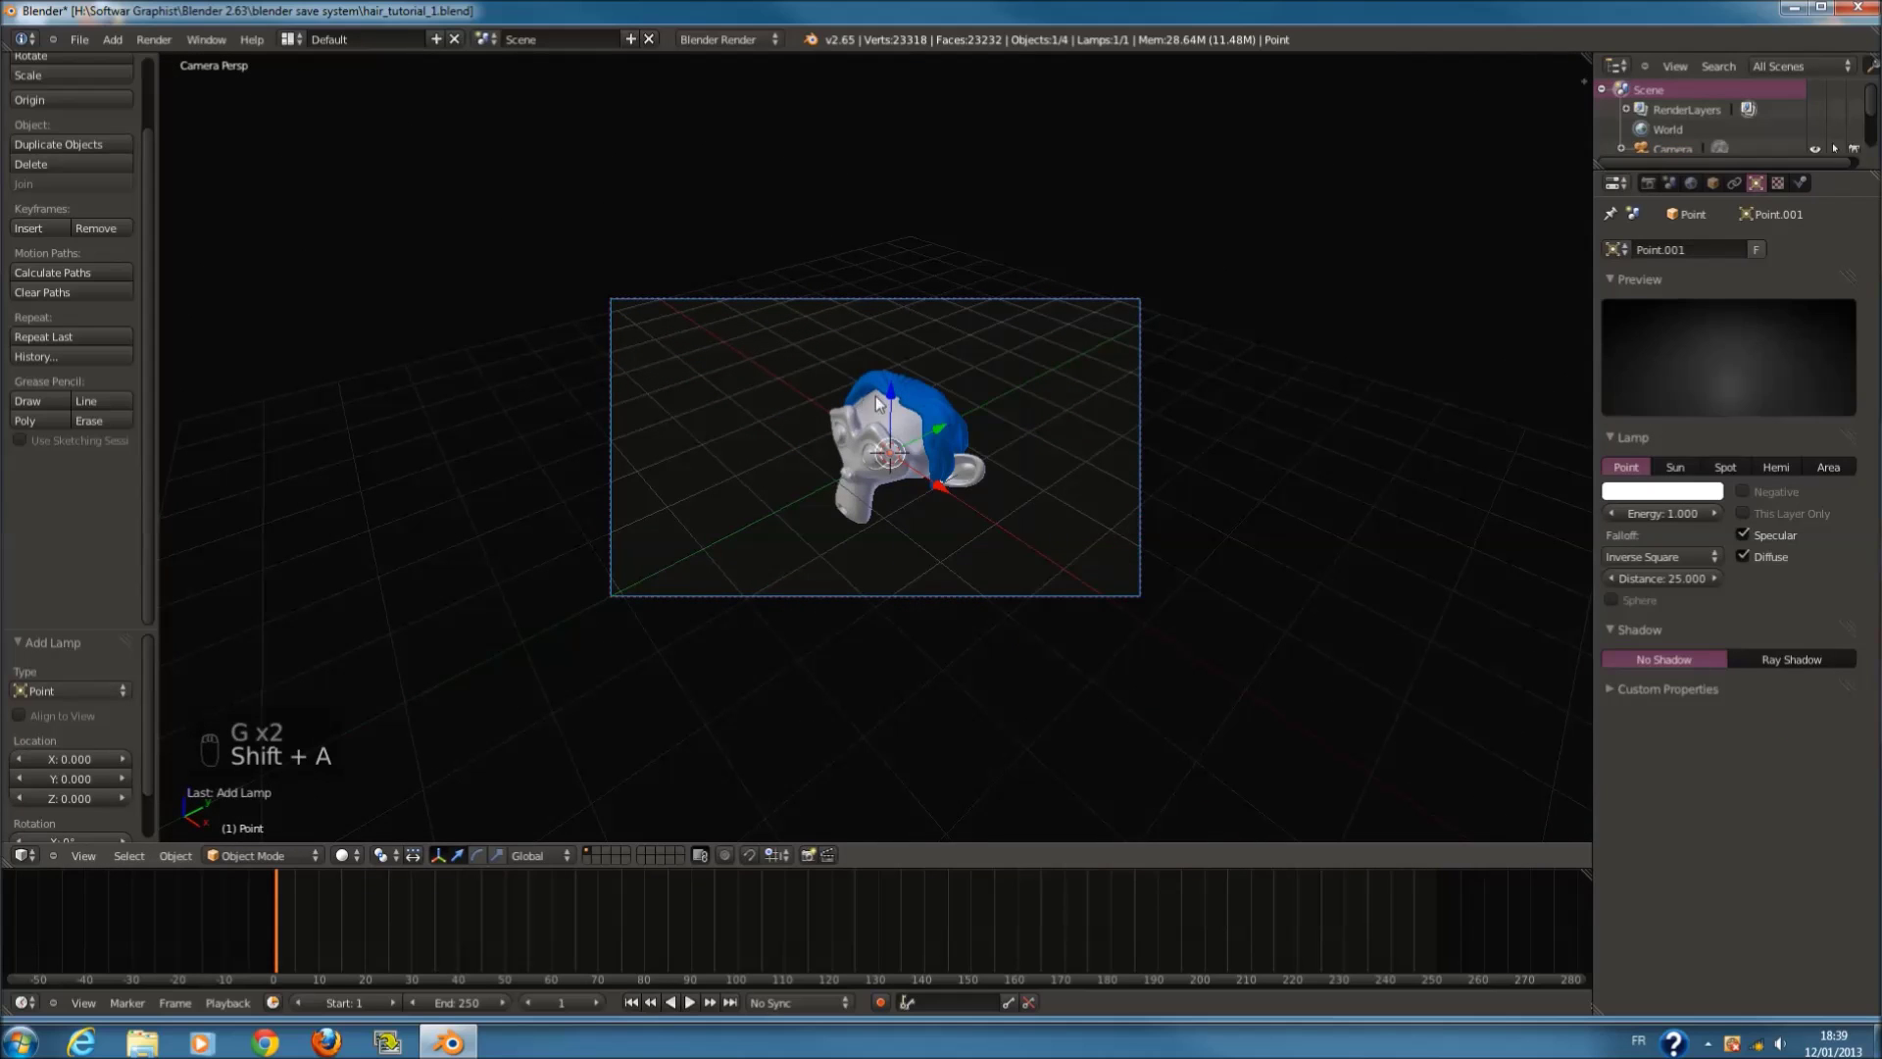
scroll(1022, 390, "up", 3)
Step: Render the camera view of the head and return to the 3D view
key("F12")
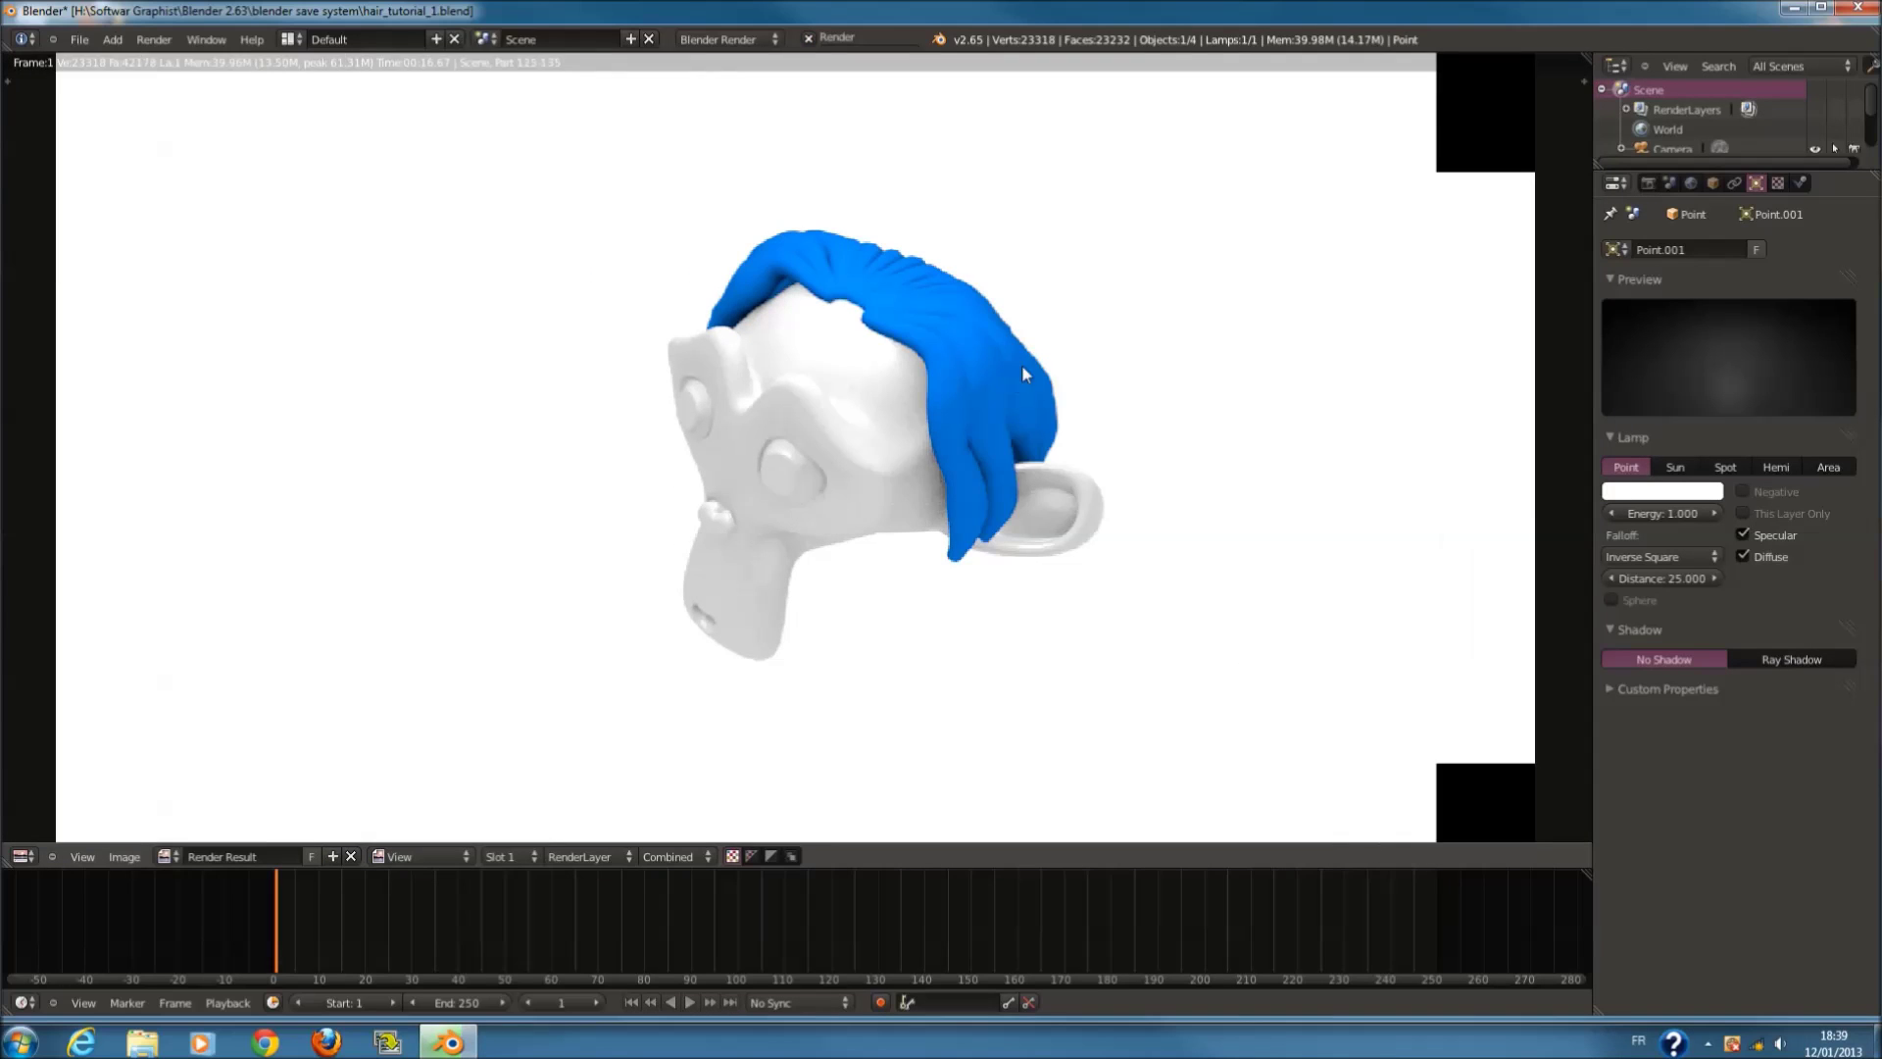
scroll(1021, 363, "down", 1)
left_click(22, 856)
left_click(39, 832)
Step: Examine the hair strands around the ear from the front and right in orthographic view
middle_click_drag(1162, 237, 1012, 362)
scroll(1037, 314, "up", 6)
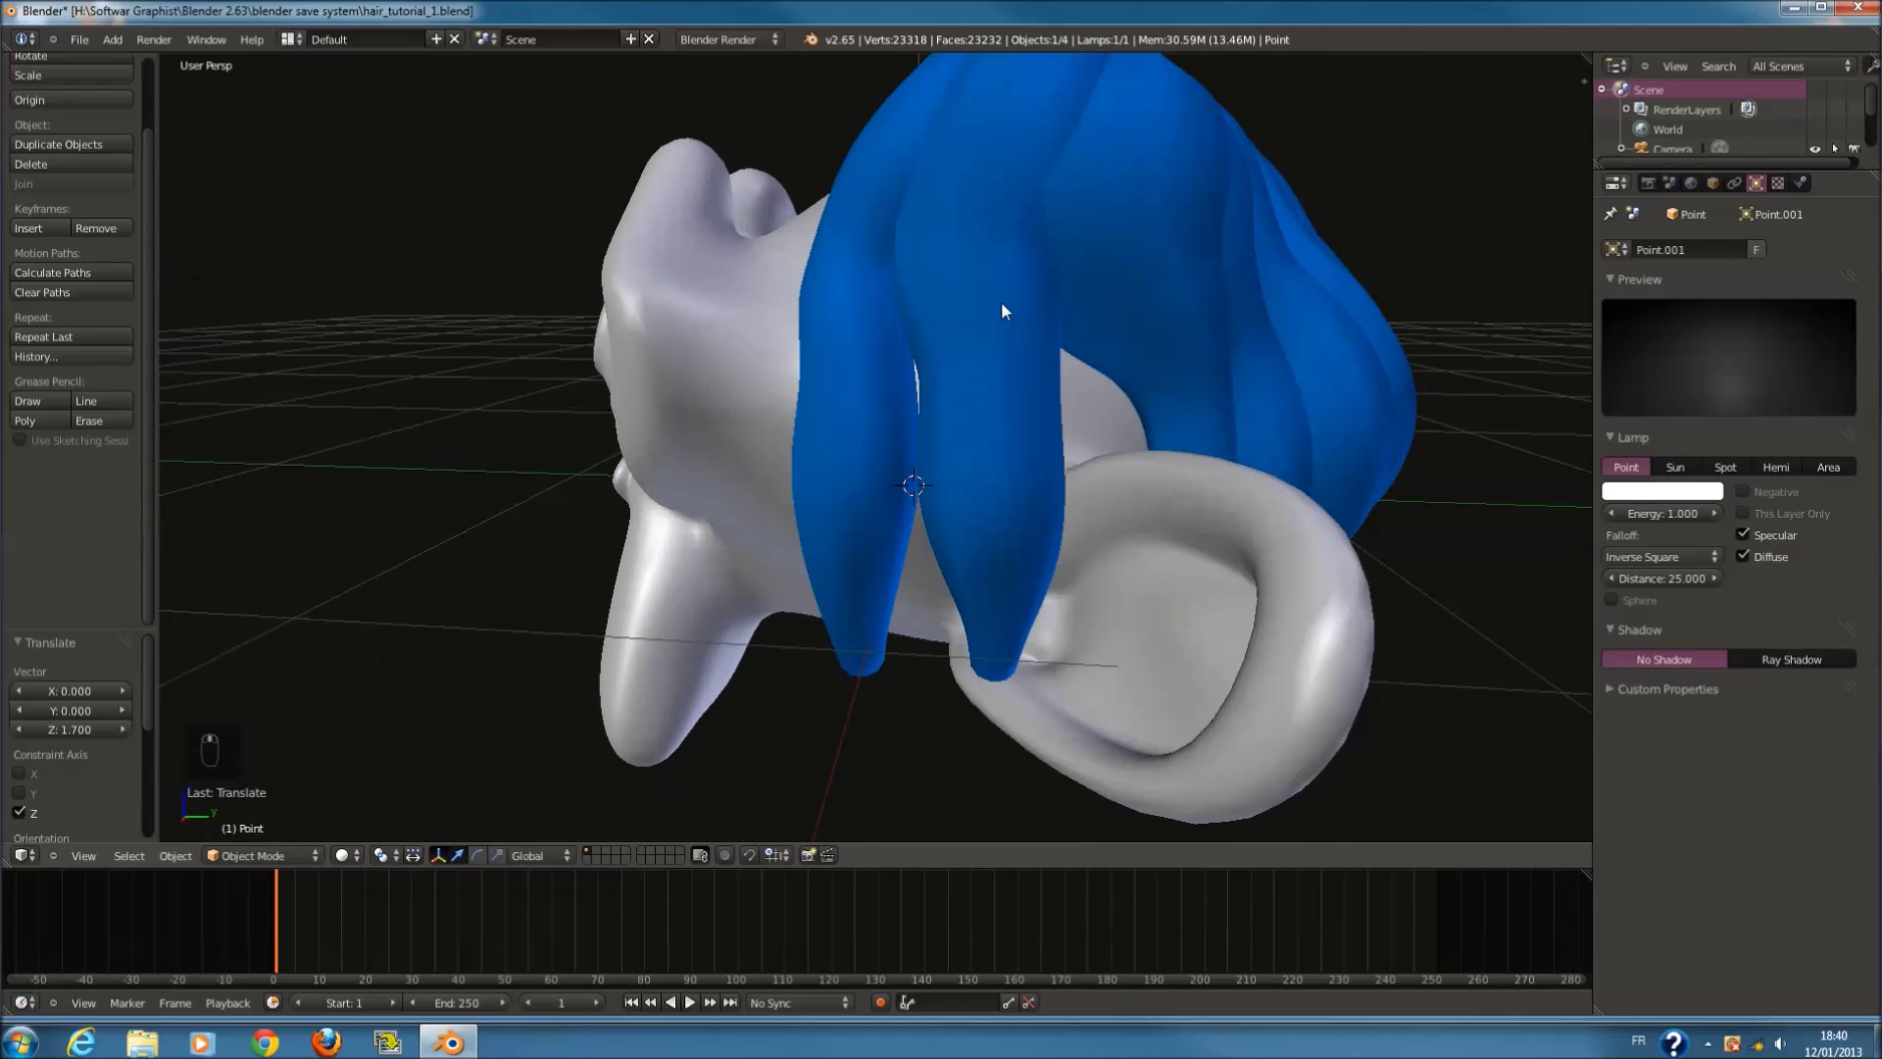
key("KP_3")
key("KP_1")
key("KP_5")
key("KP_3")
middle_click_drag(1002, 310, 1039, 256)
scroll(1098, 264, "up", 3)
key("KP_1")
key("KP_3")
key("KP_Enter")
scroll(1161, 231, "up", 3)
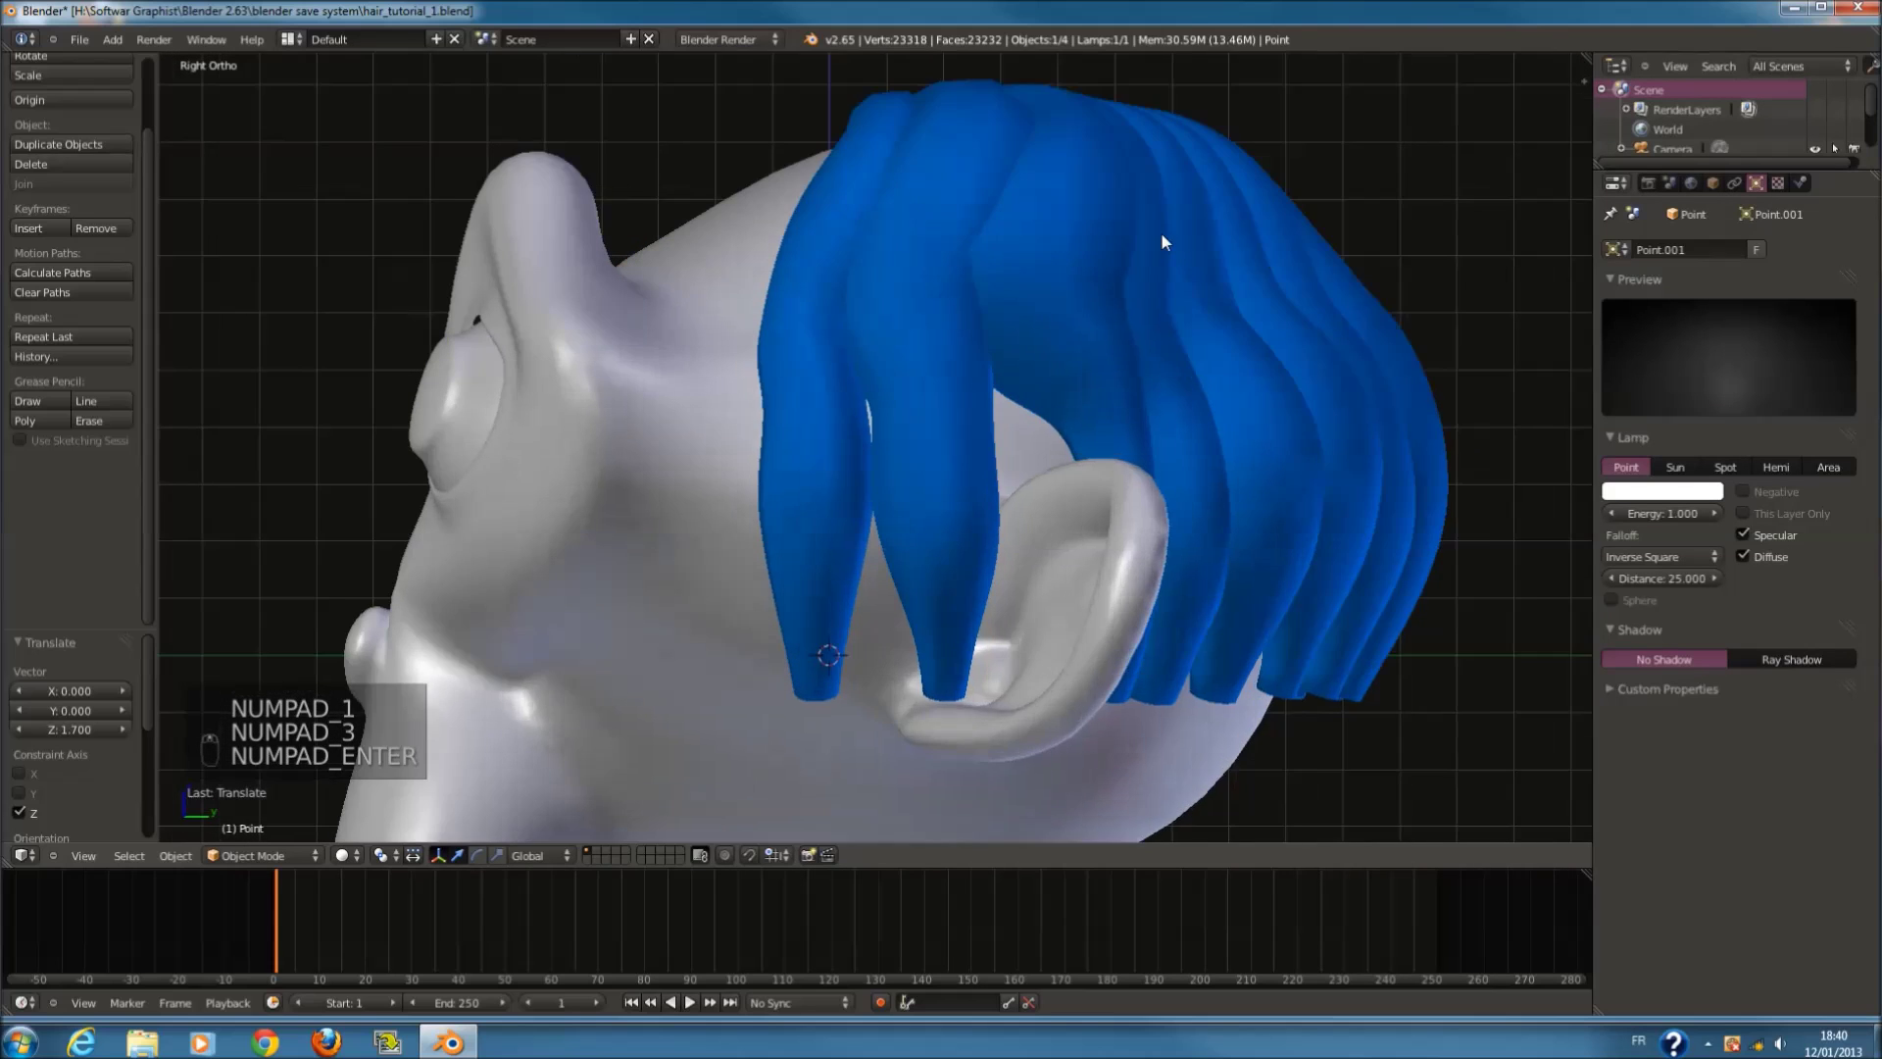
Step: Select the hair and switch it to Weight Paint mode
right_click(1162, 222)
scroll(1145, 242, "down", 3)
key("Tab")
scroll(987, 307, "up", 3)
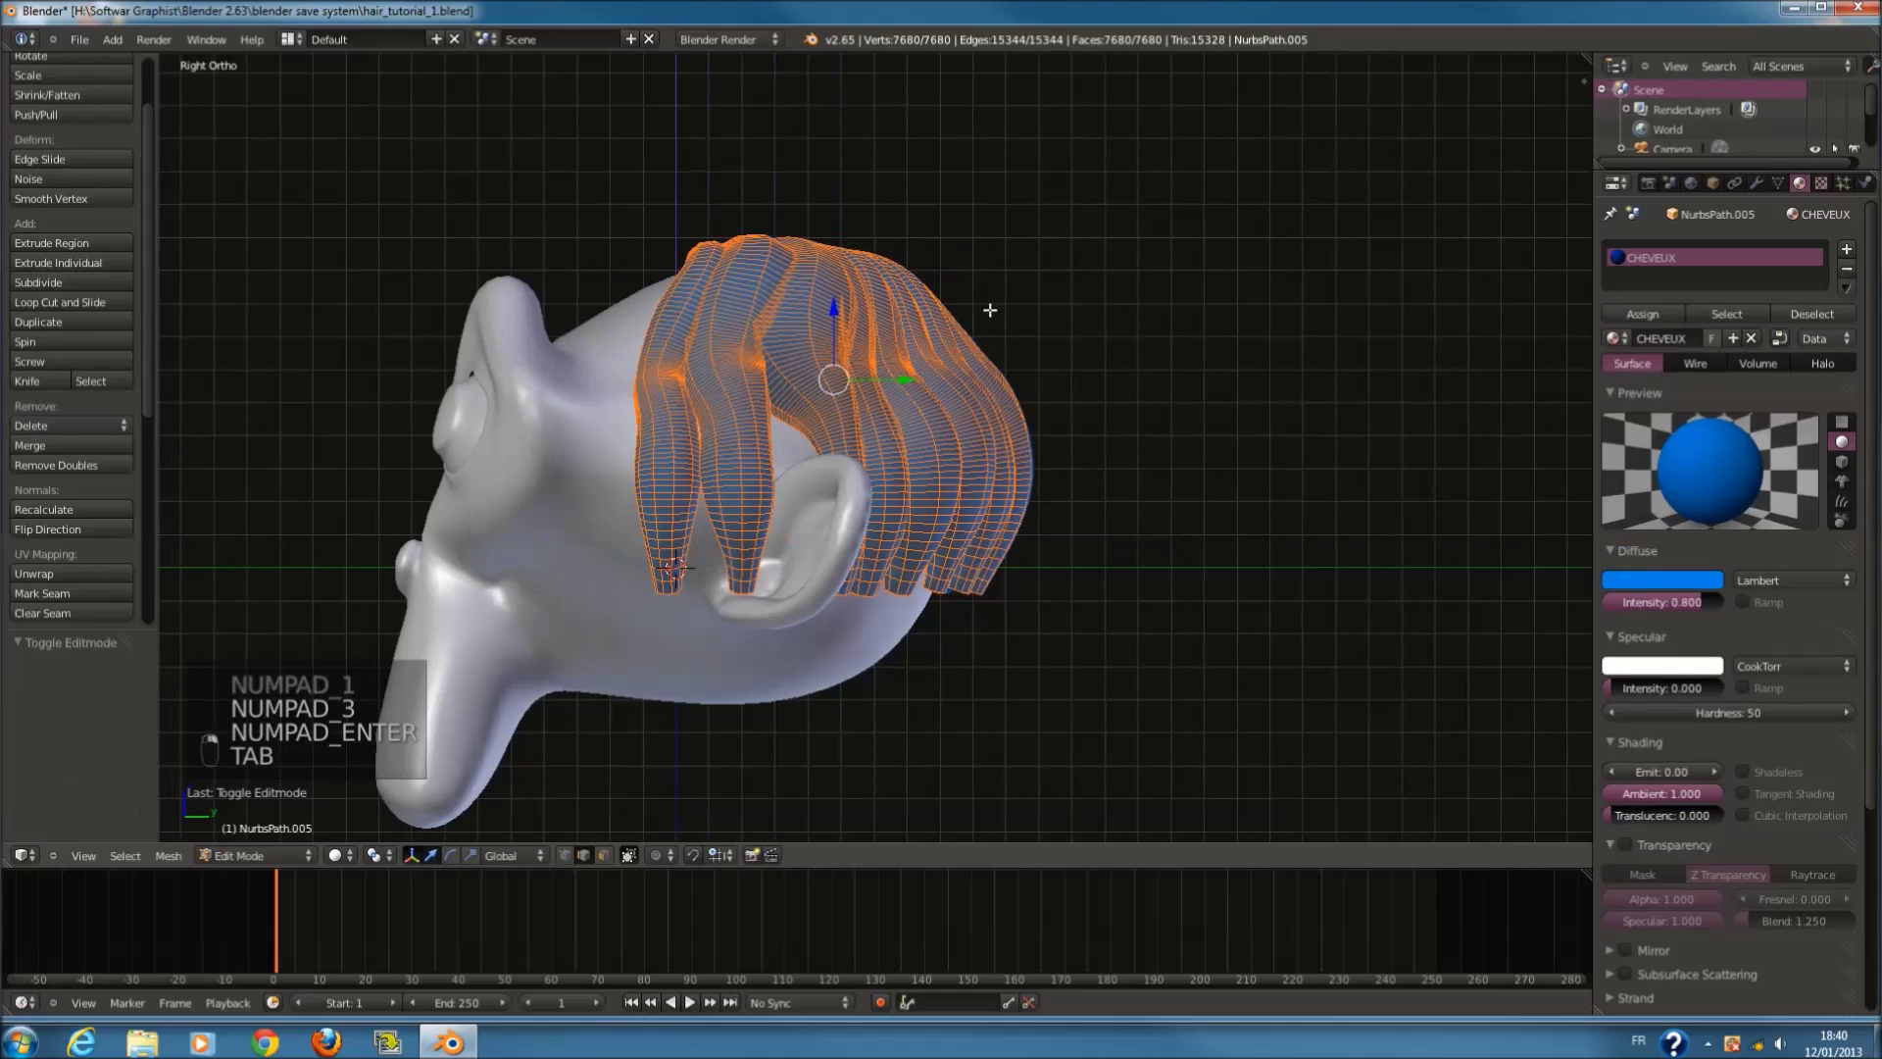
key("Tab")
left_click(250, 856)
left_click(261, 727)
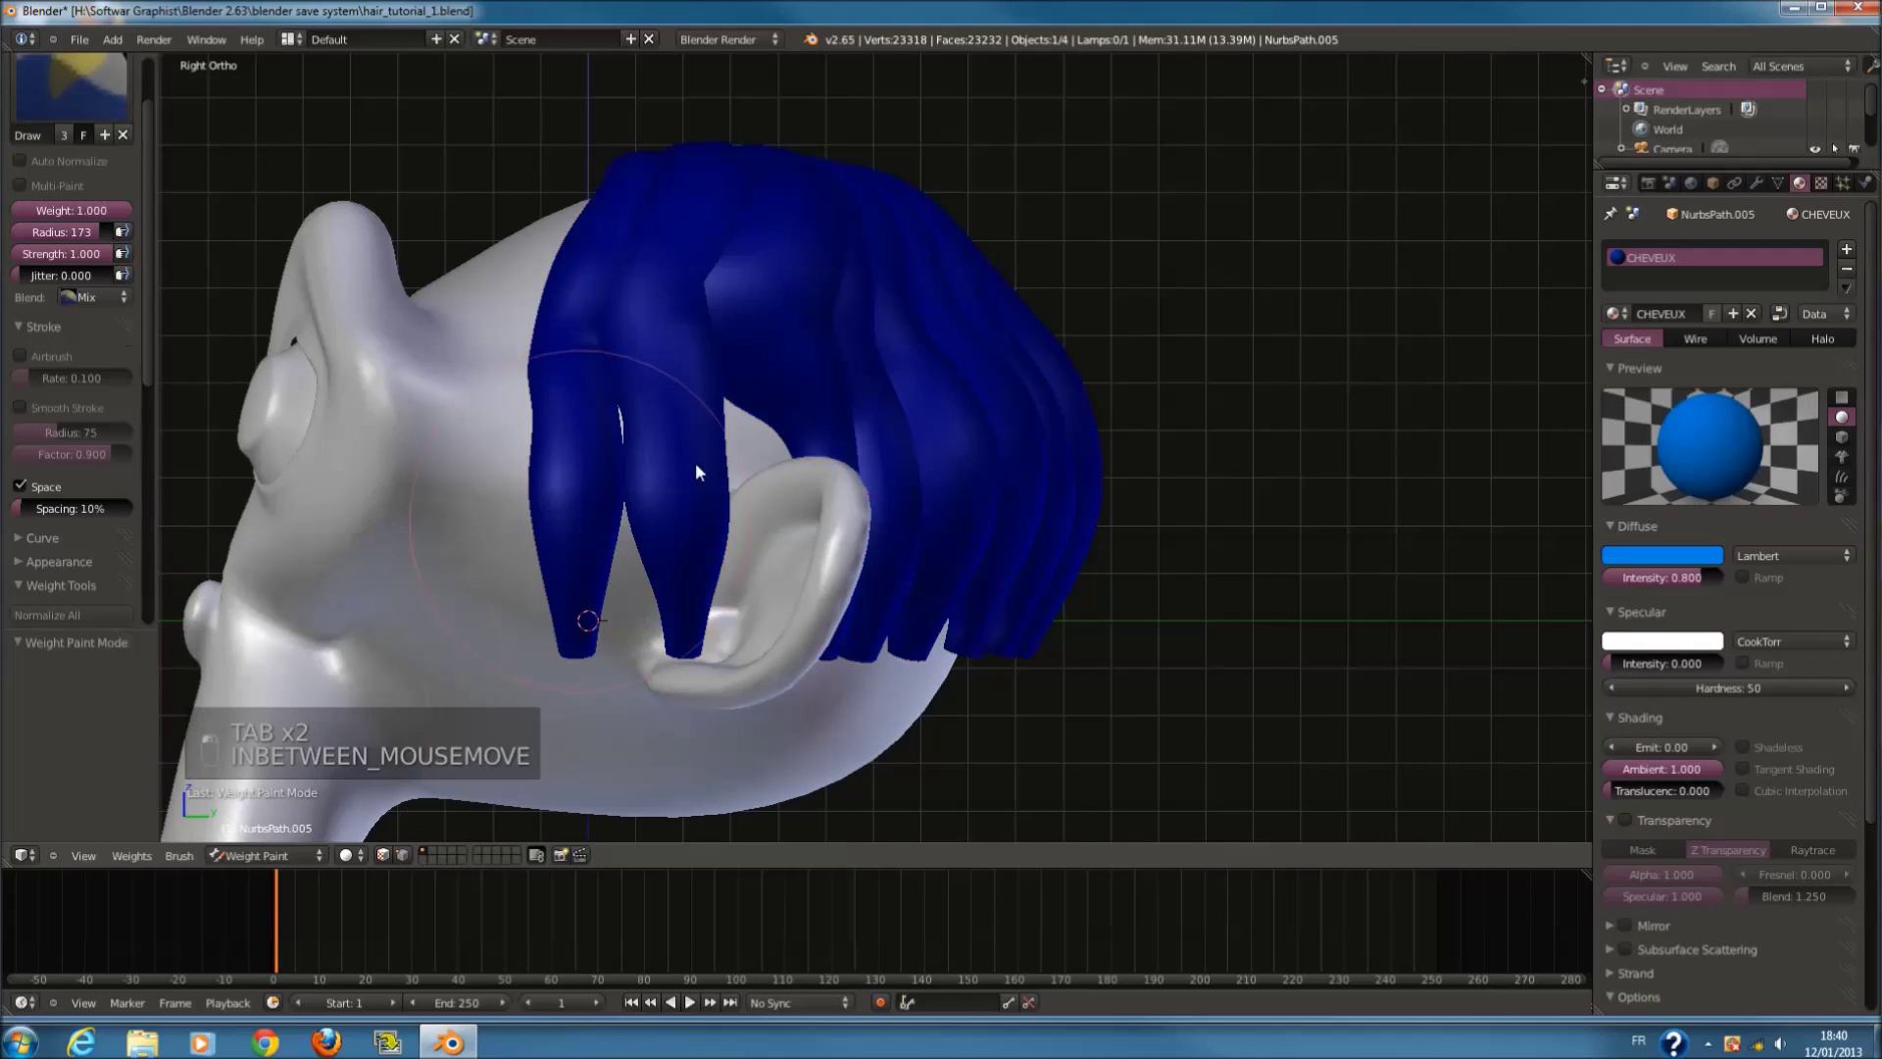
Step: Paint the outside of the hair's crown at weight 1.000 with a brush radius of 200
scroll(708, 436, "up", 5, "shift")
key("f")
left_click(789, 459)
middle_click_drag(826, 495, 13, 187)
mouse_move(424, 400)
left_mouse_down()
mouse_move(581, 373)
mouse_move(686, 250)
left_mouse_up()
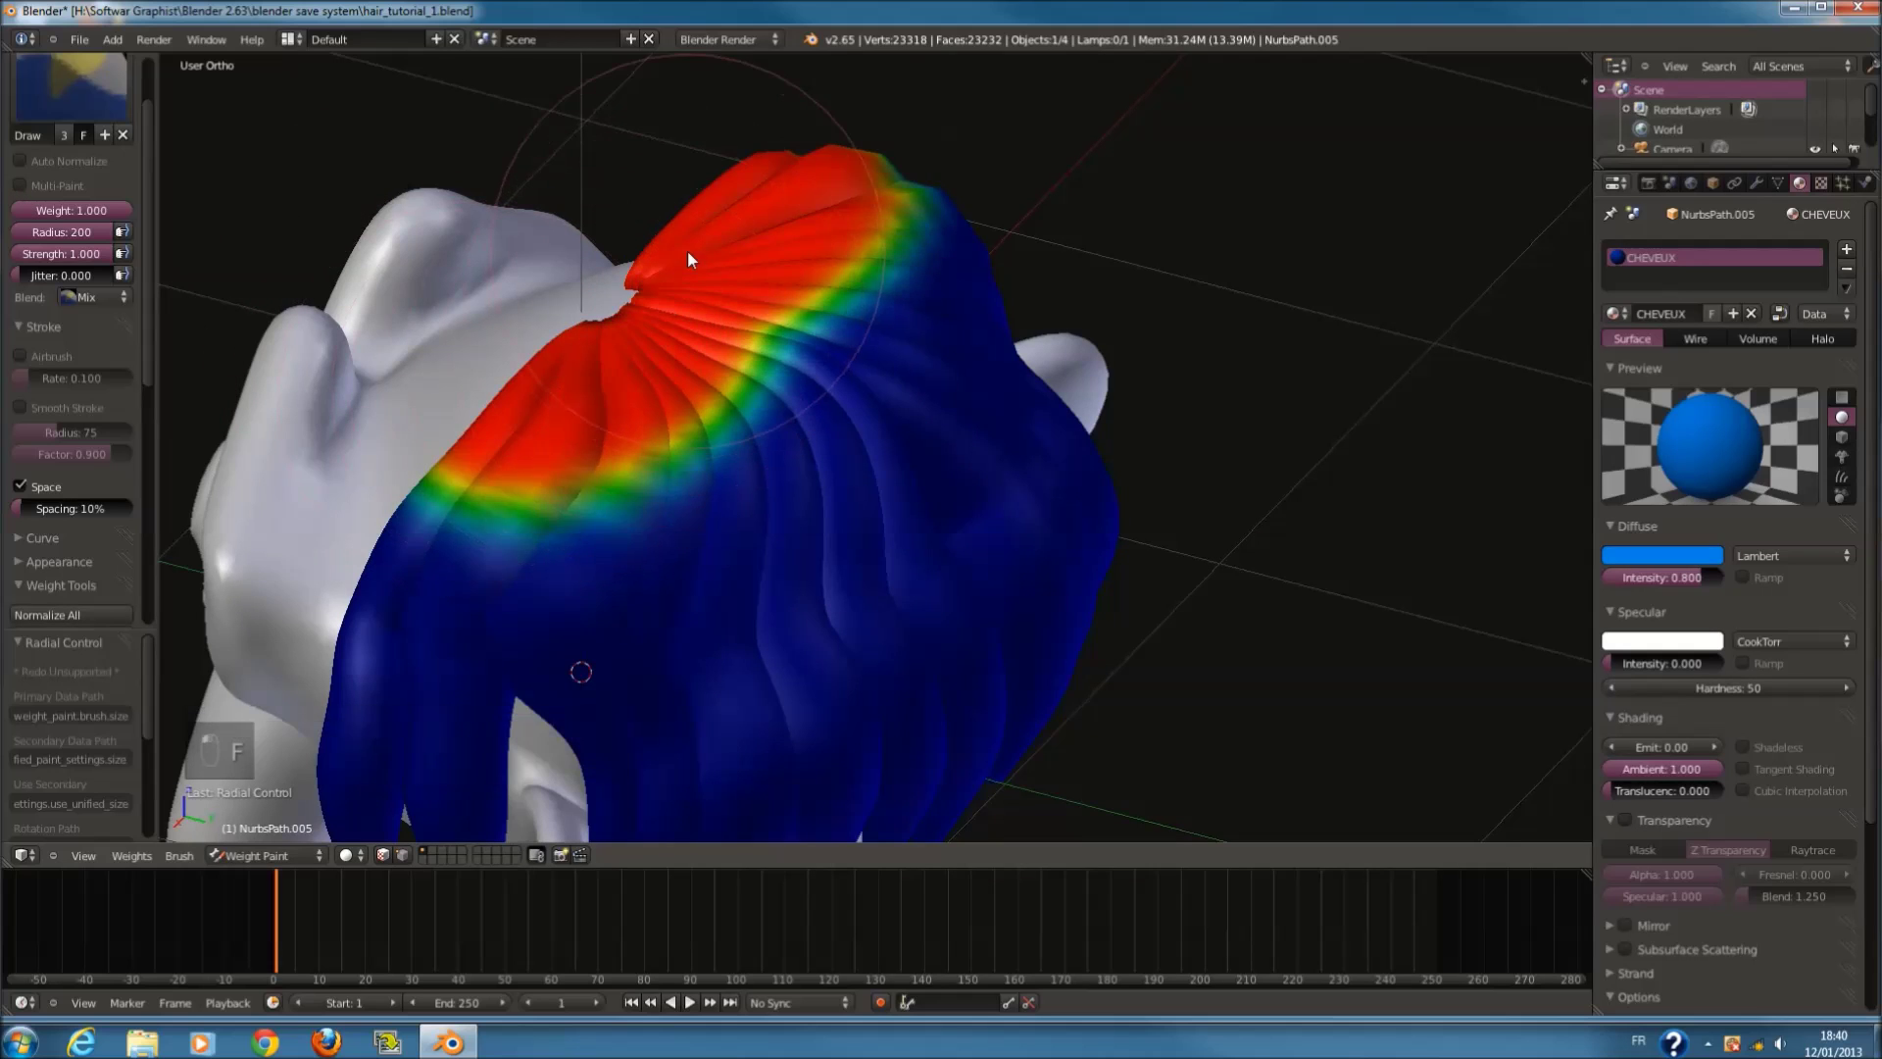
scroll(781, 339, "down", 2)
mouse_move(781, 339)
middle_mouse_down()
mouse_move(661, 149)
mouse_move(715, 261)
mouse_move(551, 783)
middle_mouse_up()
Step: Hide the monkey head in Object Mode and put the hair back into Weight Paint mode
key("Tab")
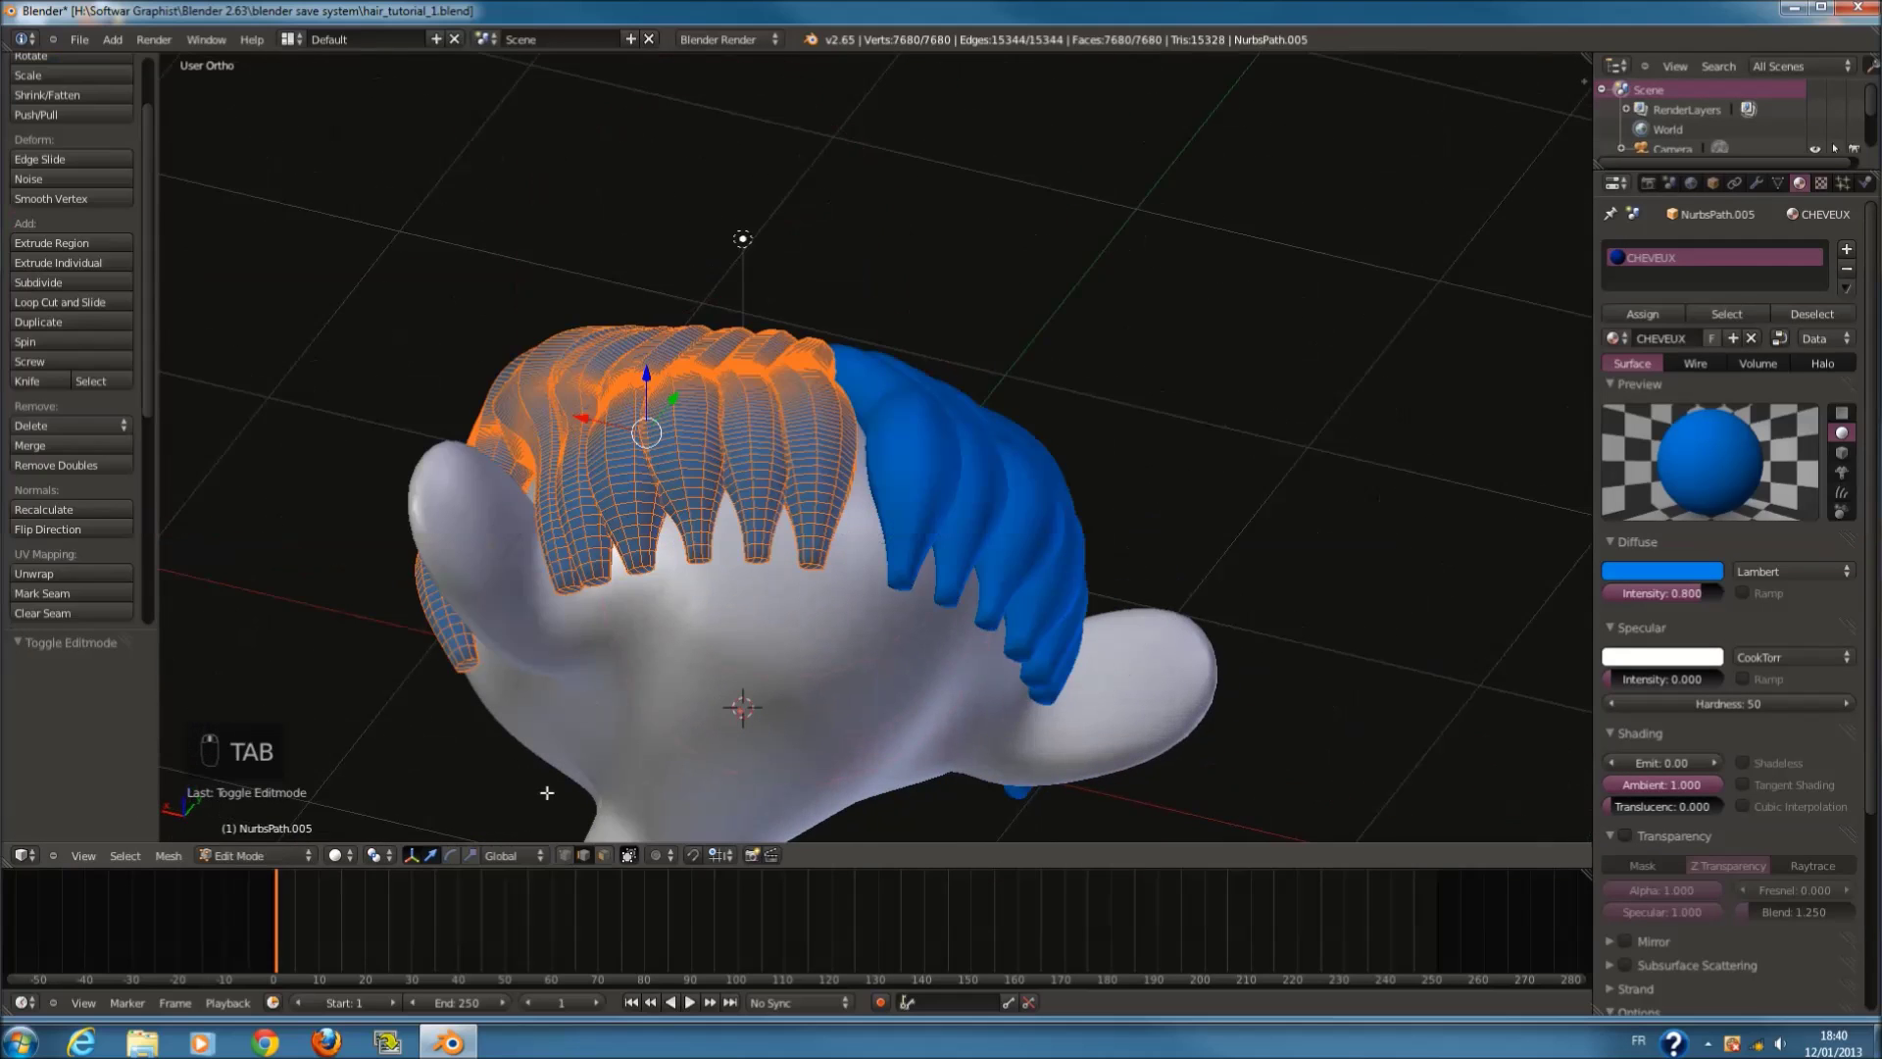
left_click(294, 855)
left_click(310, 834)
scroll(645, 685, "down", 2)
right_click(661, 678)
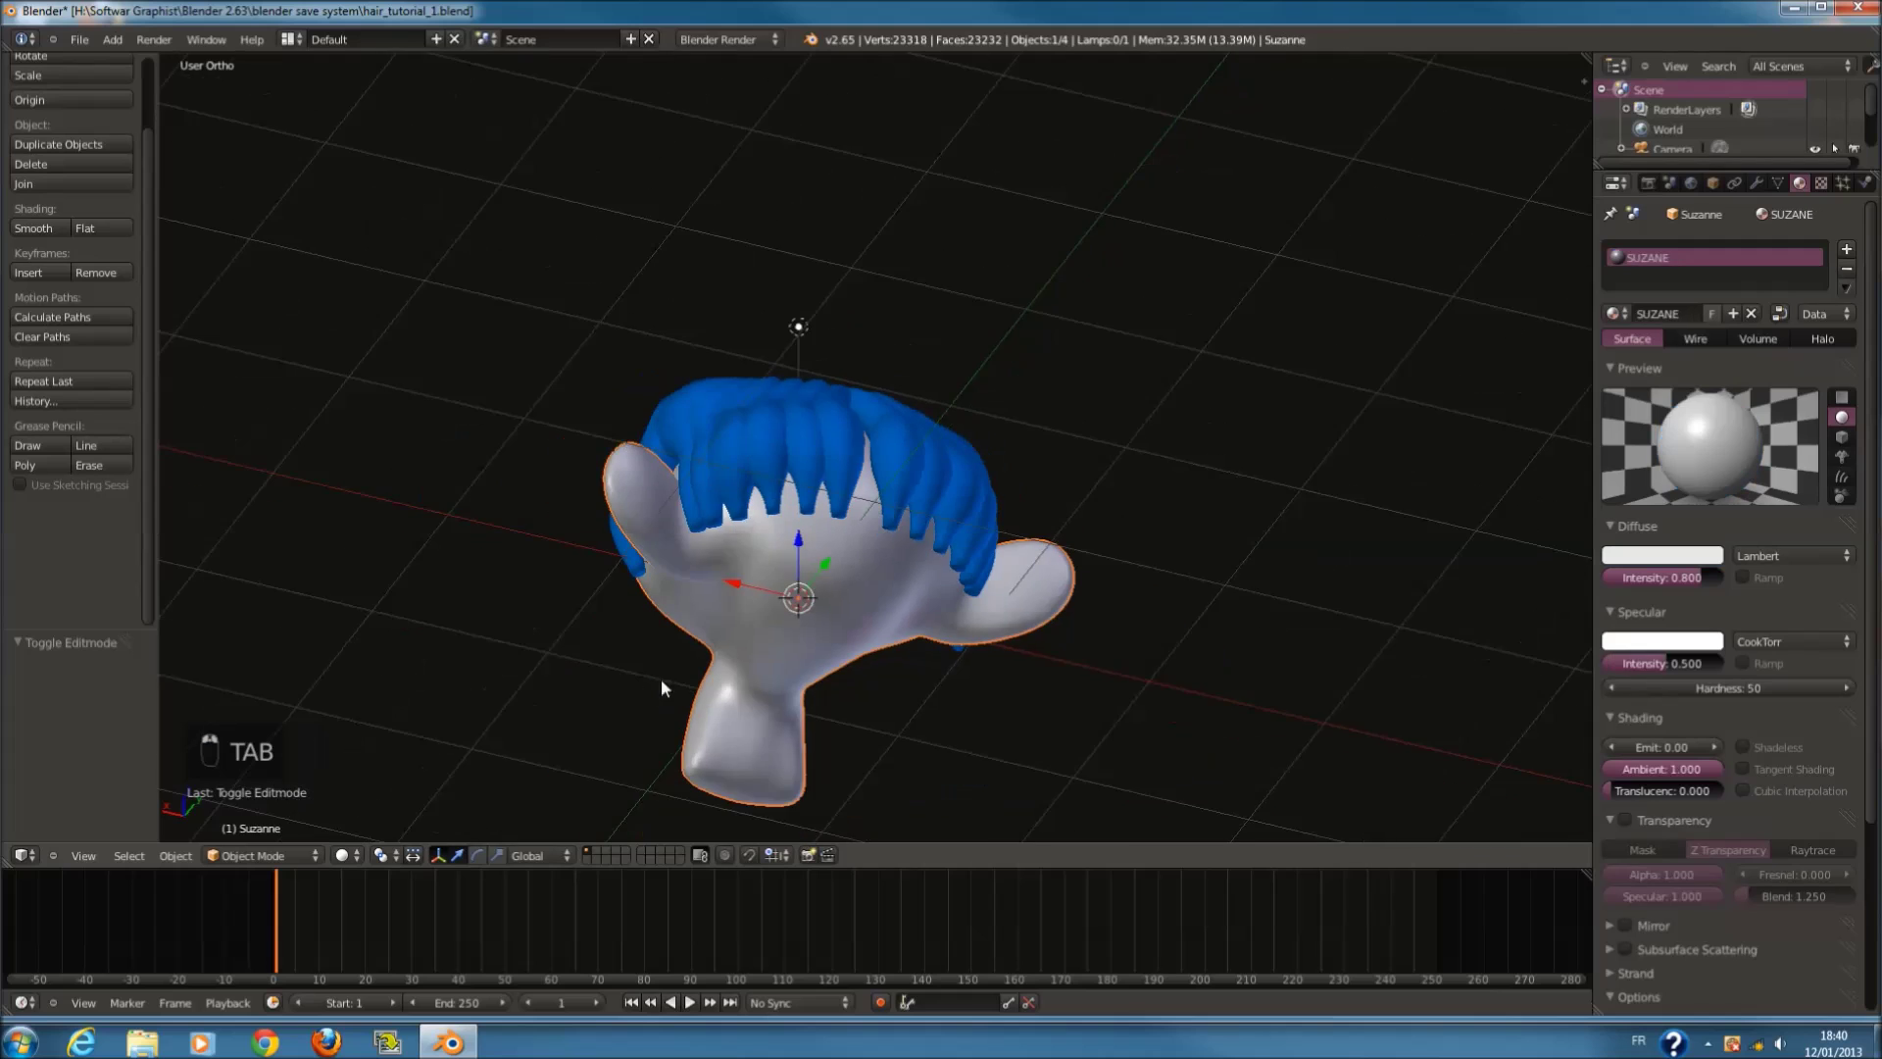
key("h")
scroll(763, 643, "up", 1)
middle_click_drag(762, 643, 309, 849)
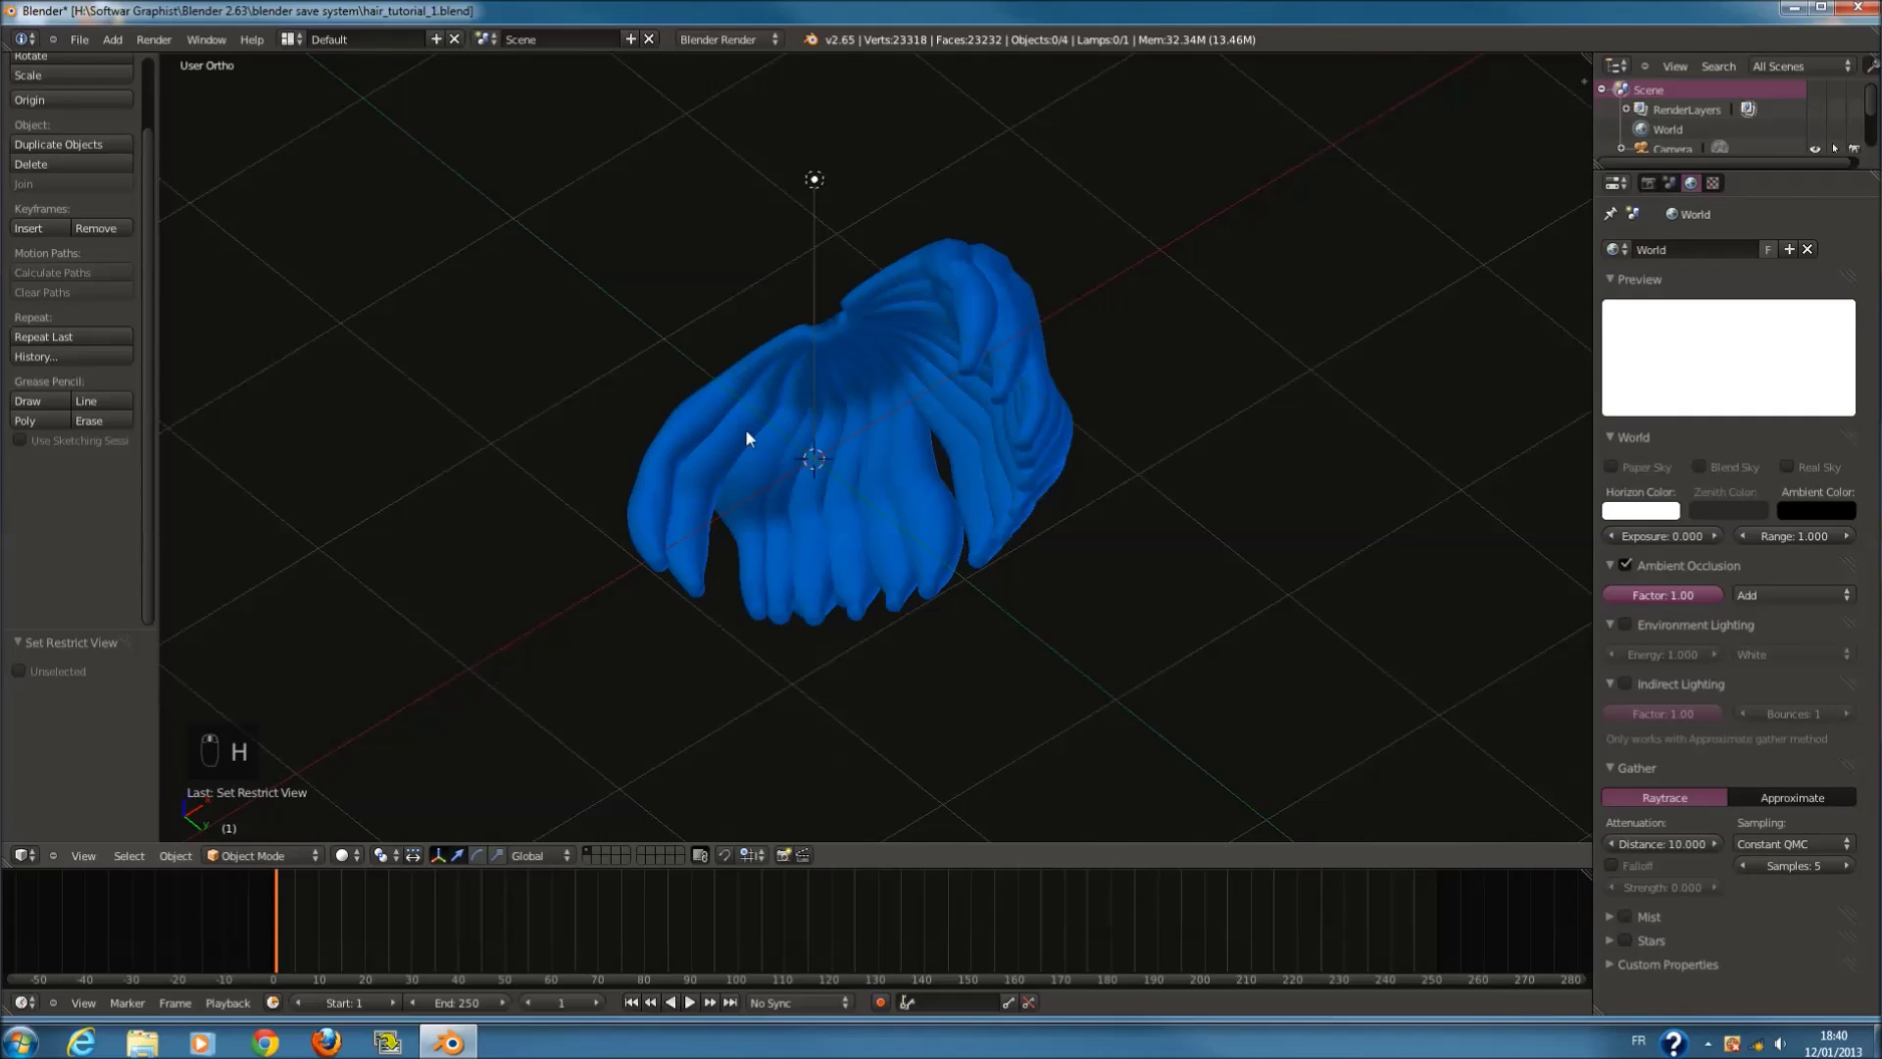
right_click(746, 433)
left_click(285, 855)
left_click(252, 748)
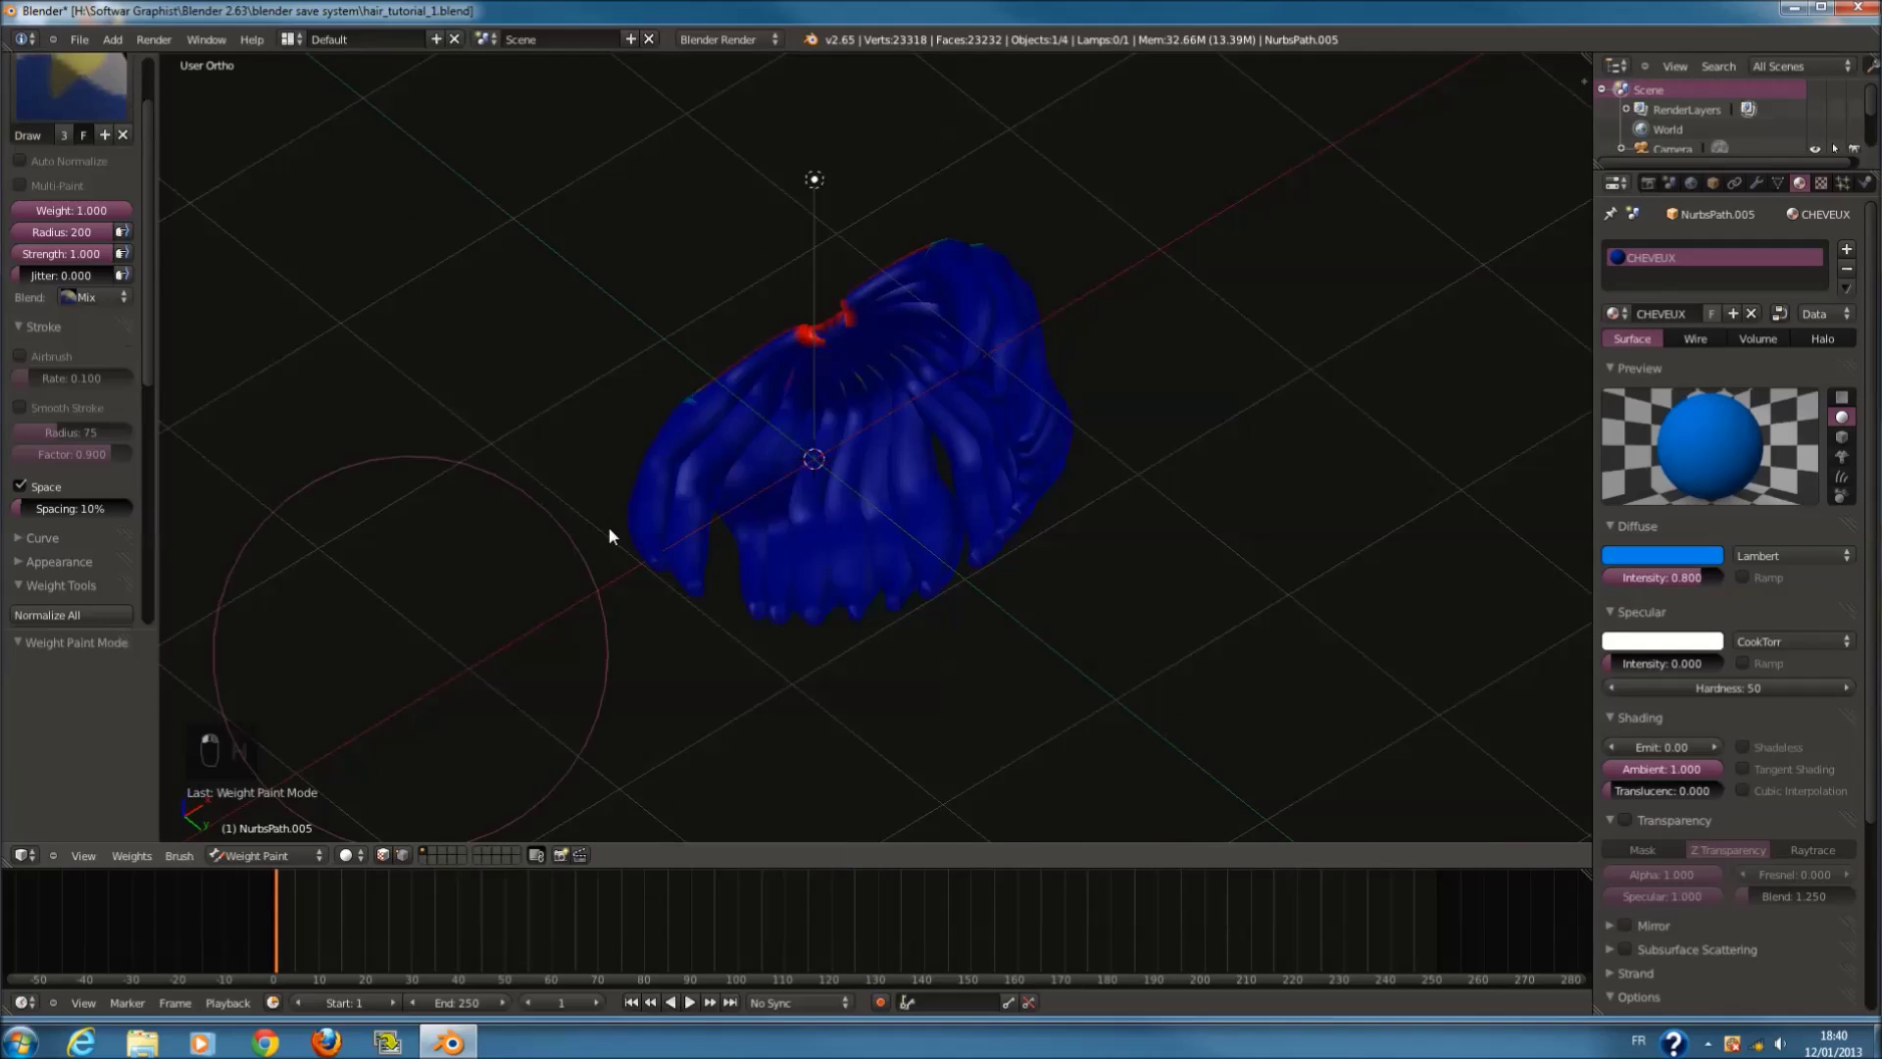
Step: Paint the inner side of the crown at weight 1.000, reducing the brush radius to 164
scroll(730, 373, "up", 4)
left_click_drag(704, 157, 726, 231)
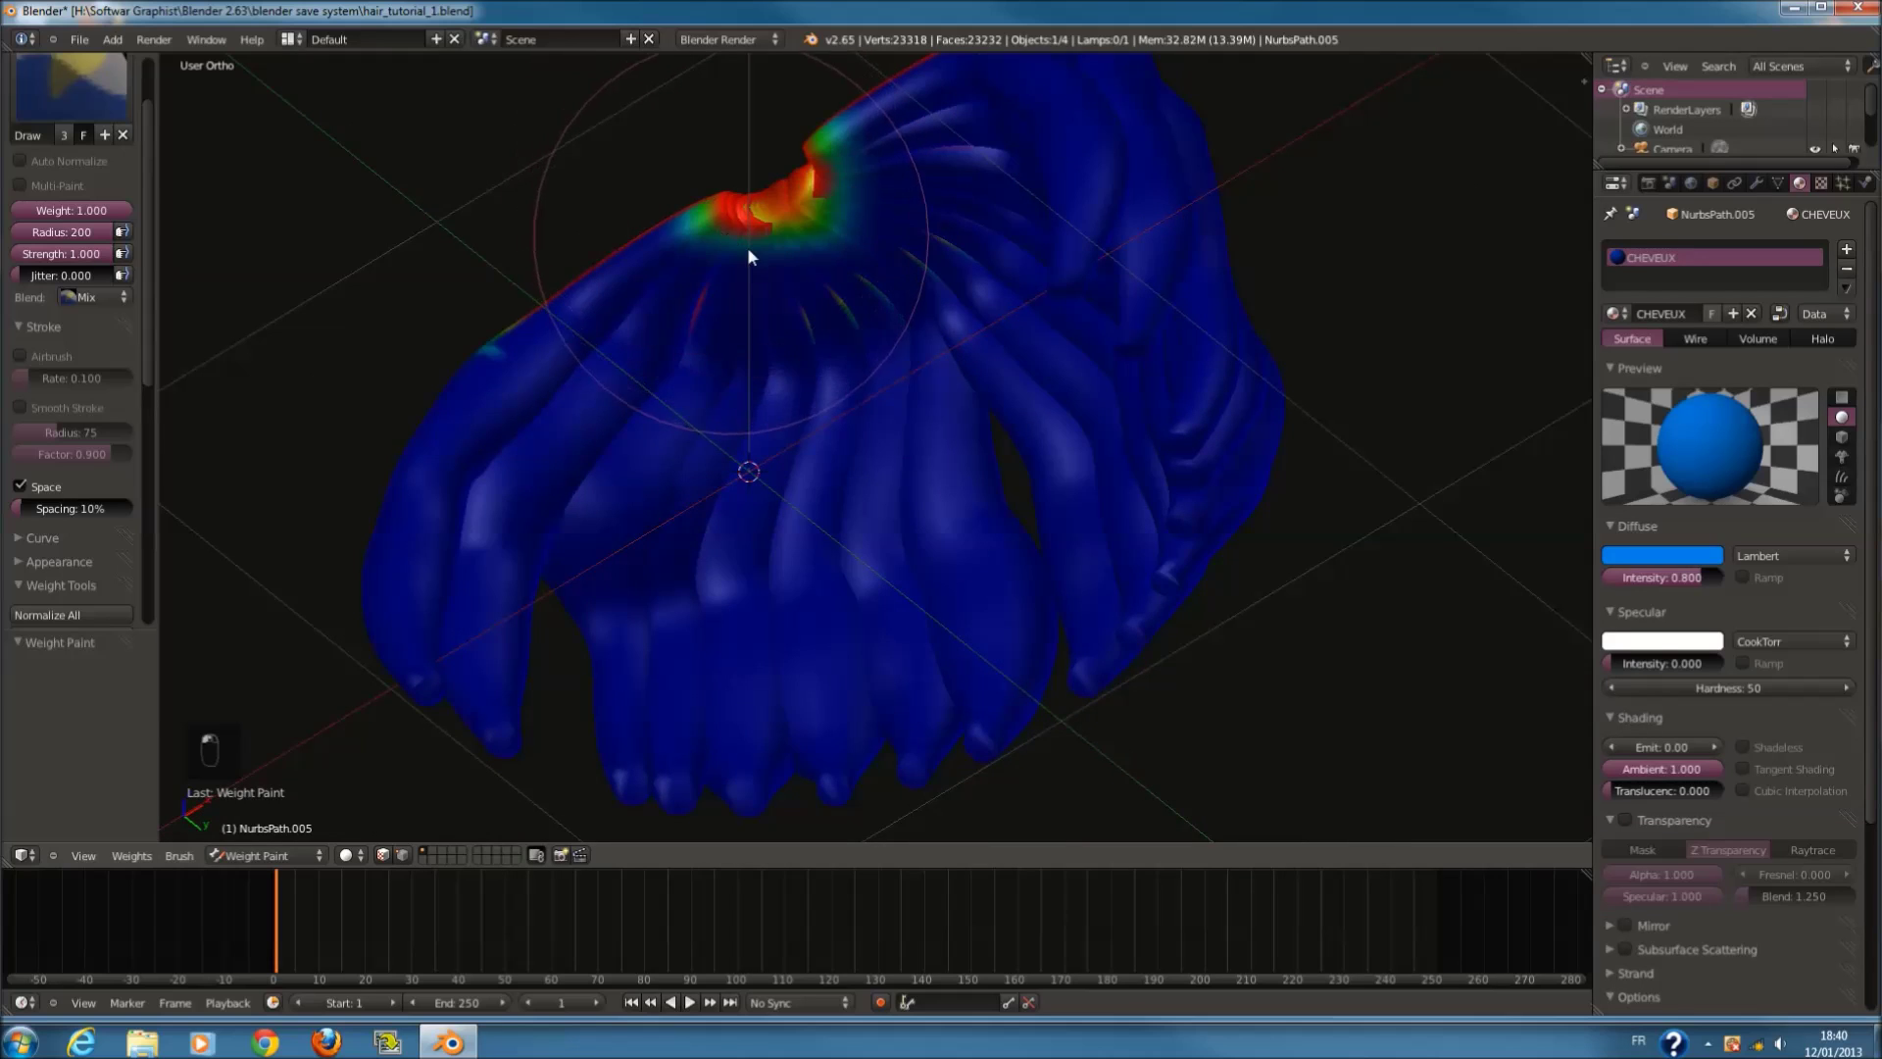
middle_click_drag(727, 232, 904, 228)
key("f")
left_click(918, 259)
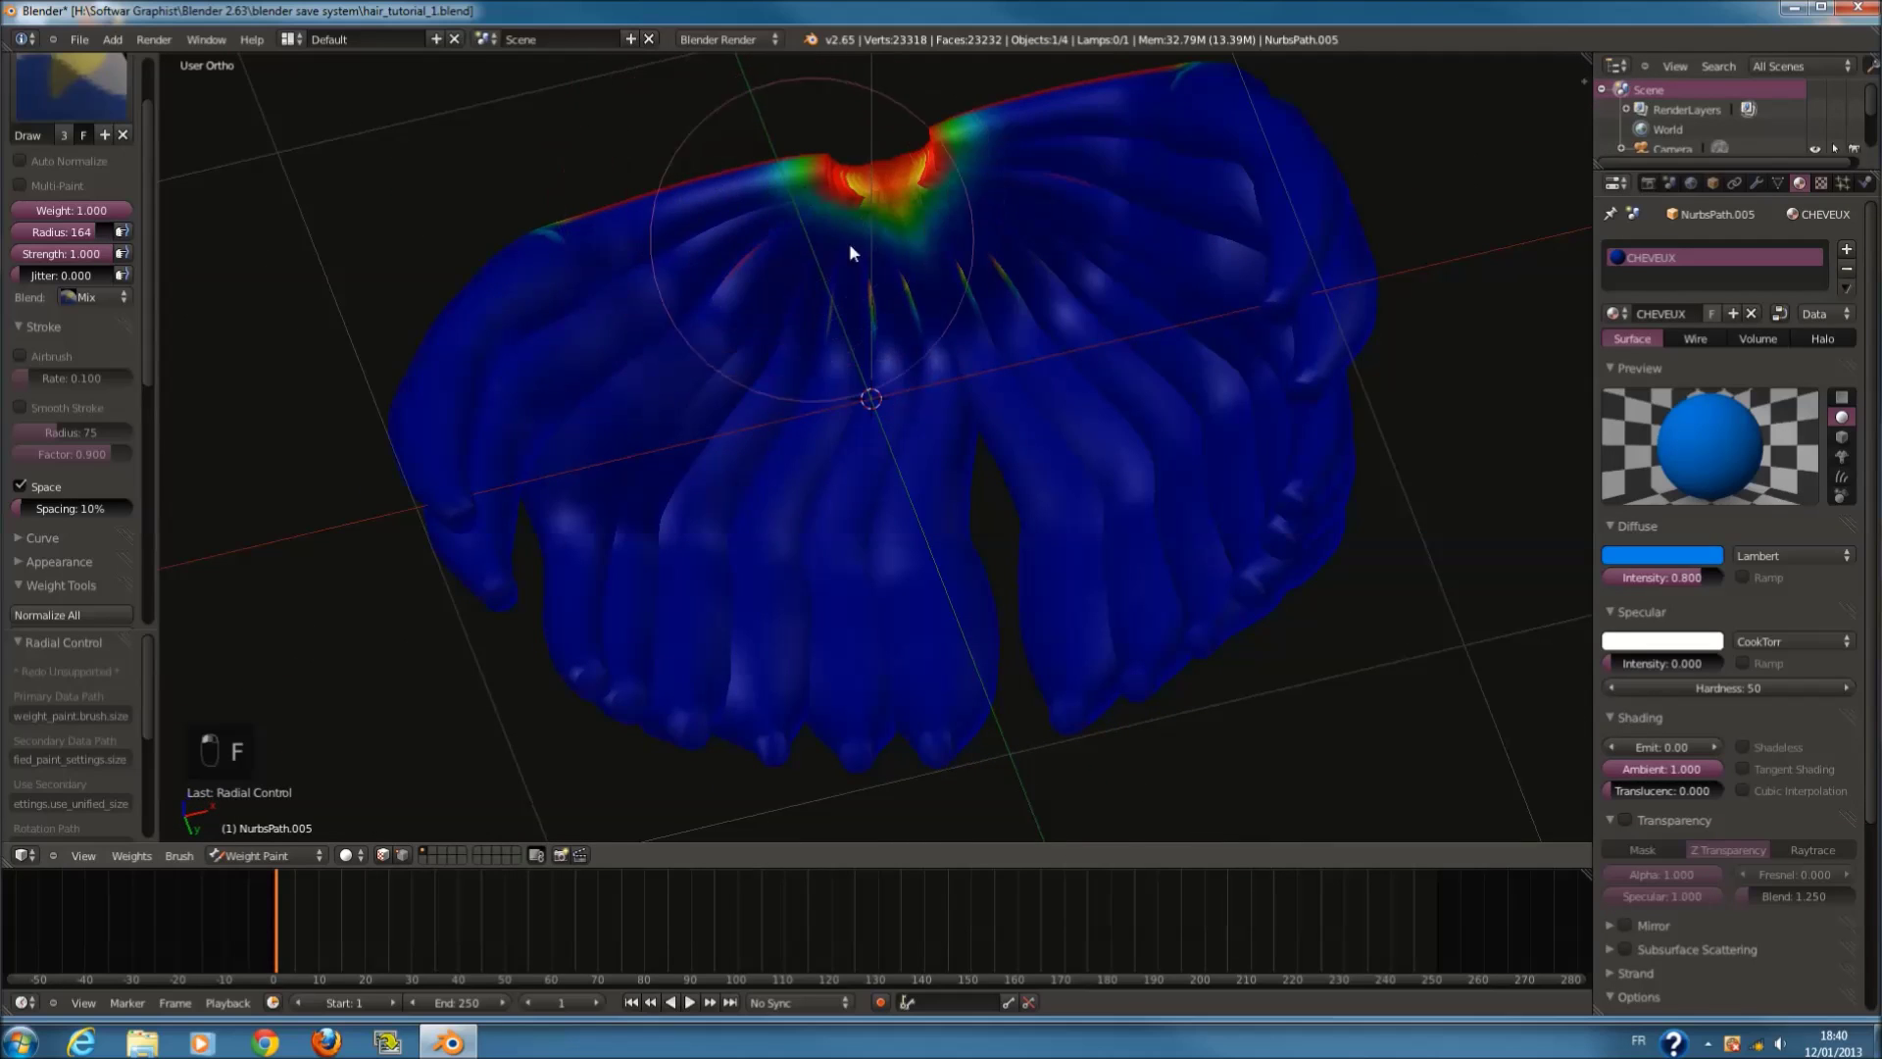
left_click_drag(803, 235, 1084, 117)
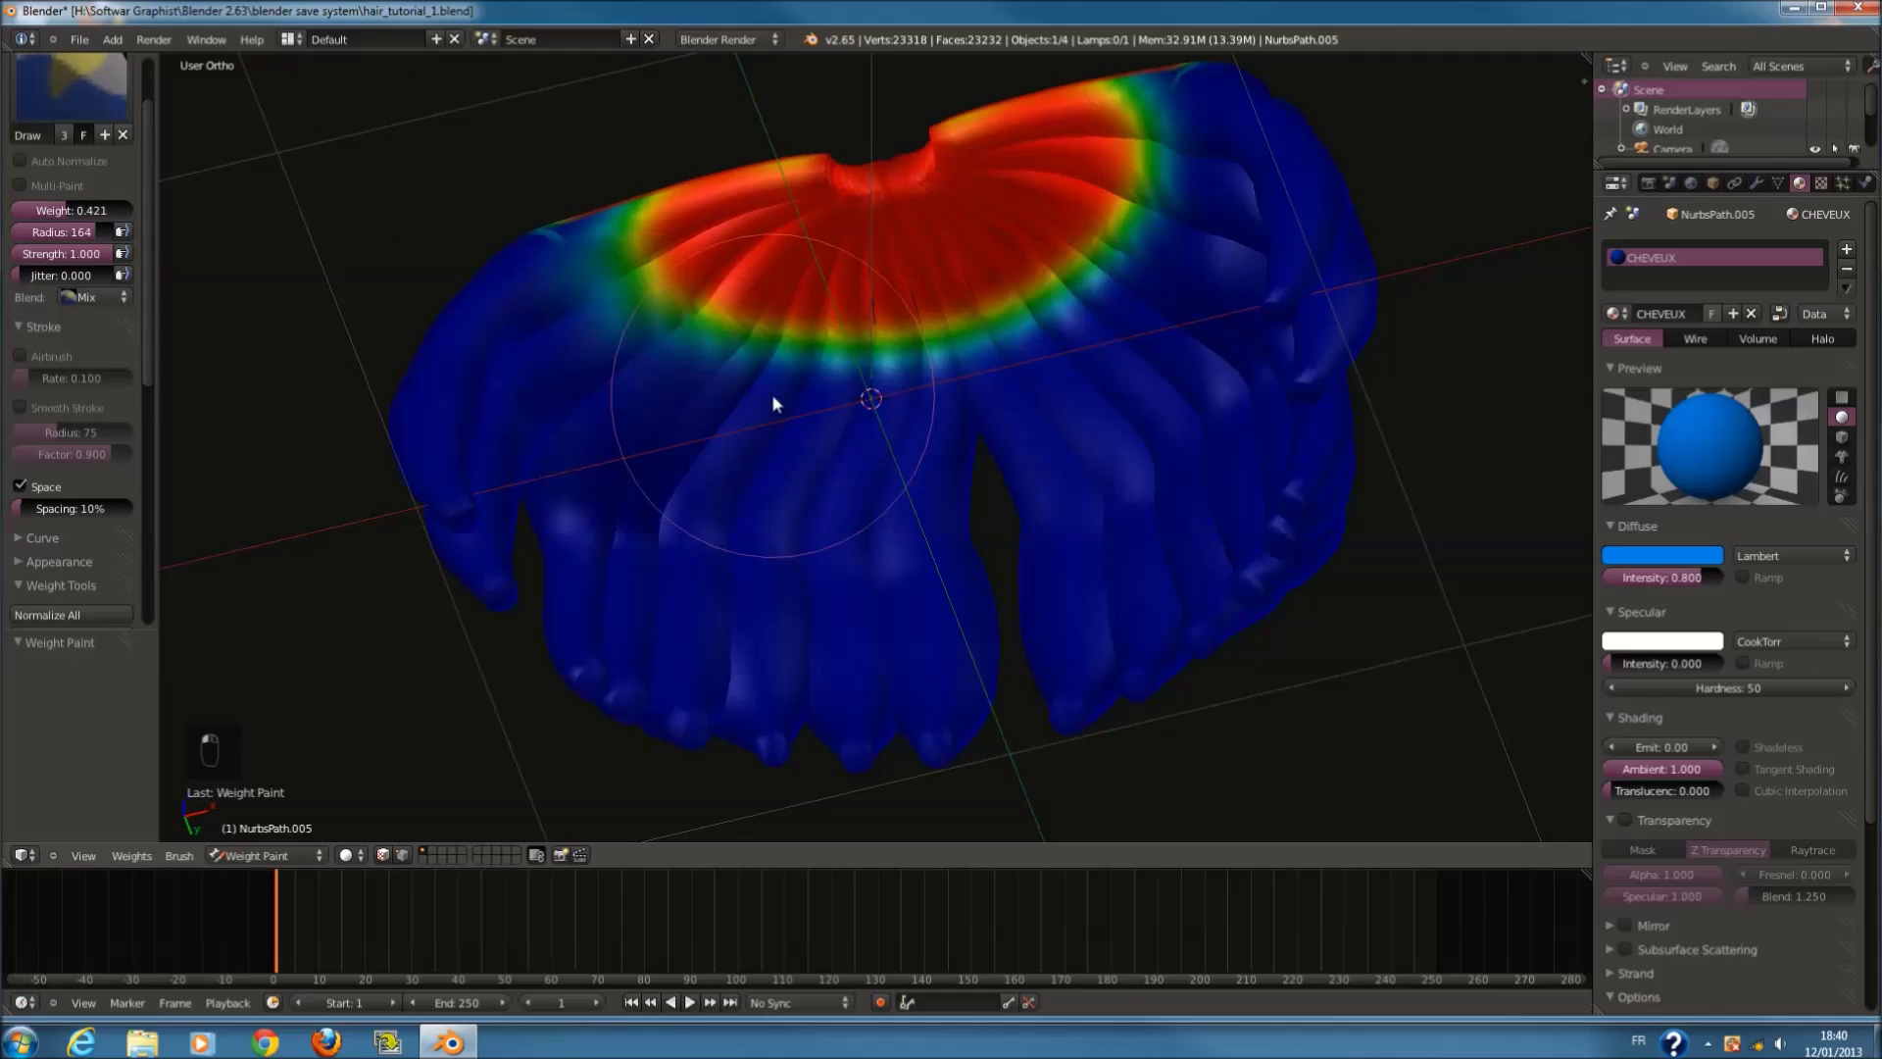
Step: Set the brush weight to 0.421 and radius to 200, and paint over the inner side of the hair
mouse_move(853, 635)
left_mouse_down()
mouse_move(967, 638)
mouse_move(862, 491)
mouse_move(1072, 450)
left_mouse_up()
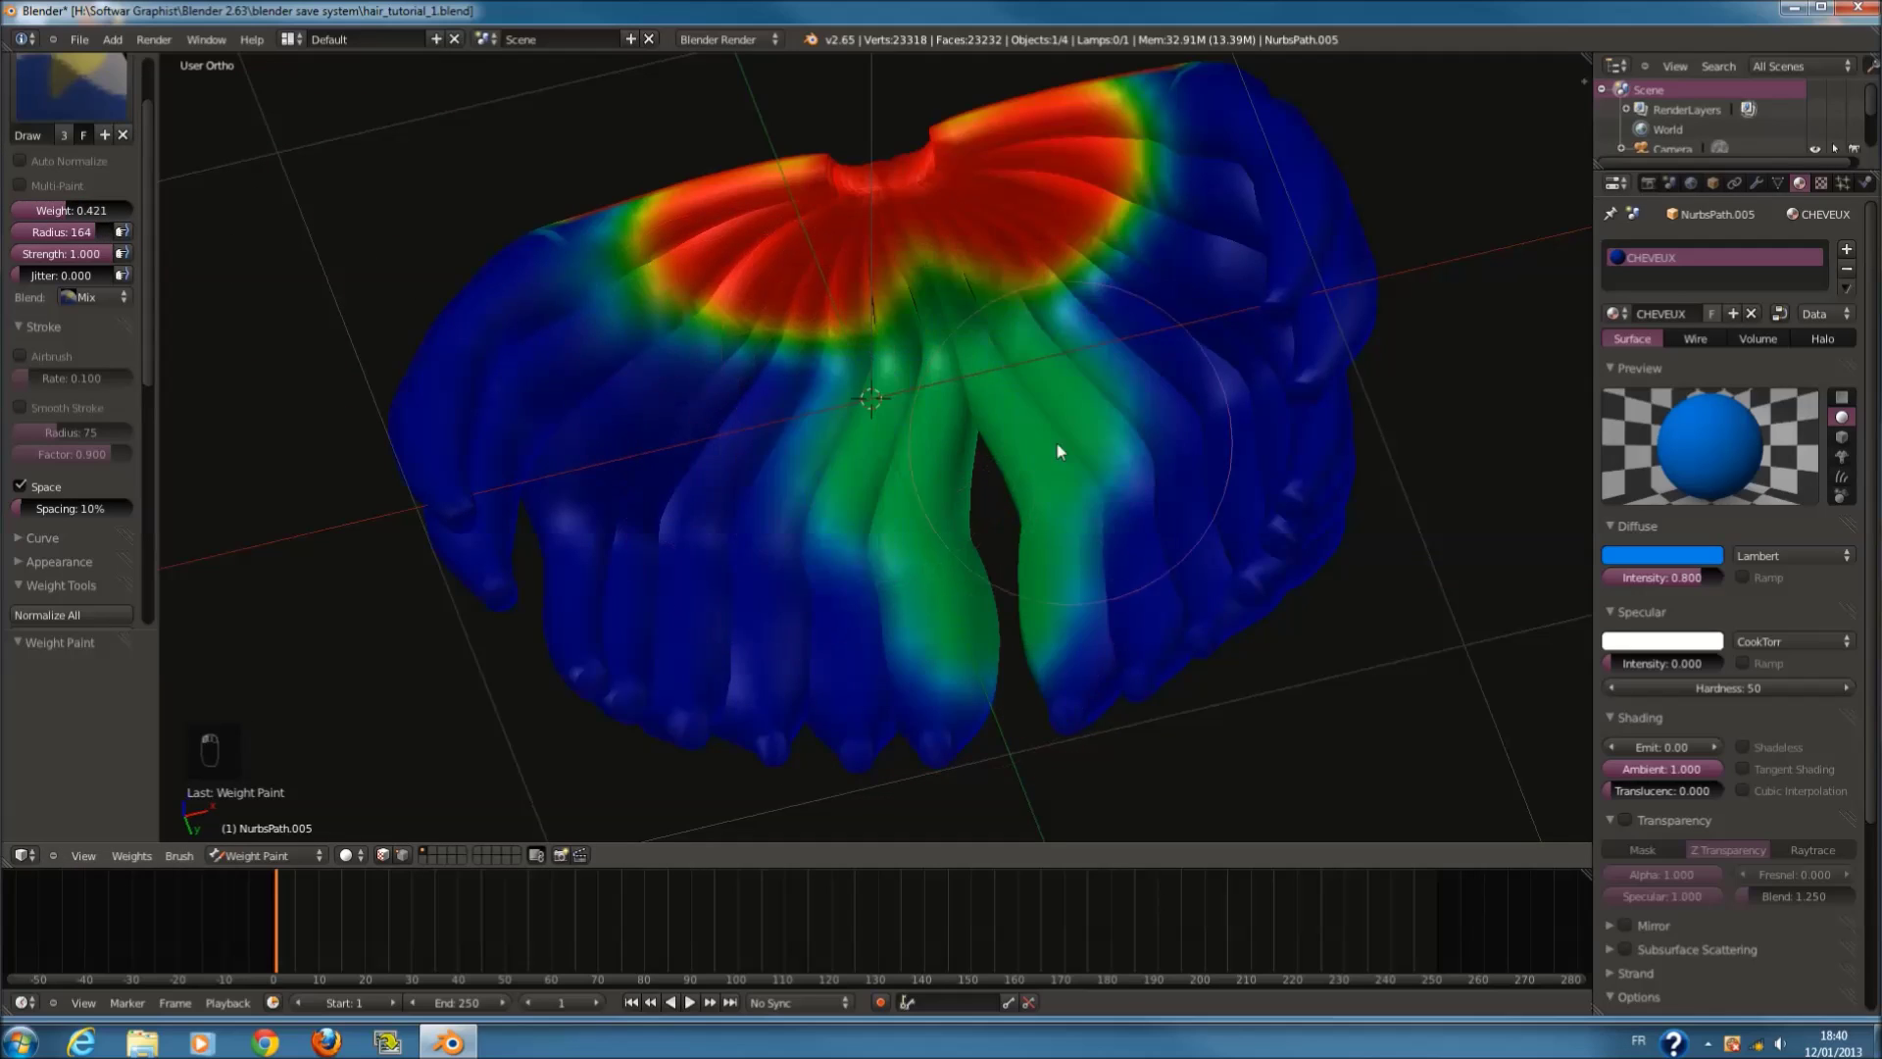
middle_click_drag(1033, 427, 757, 577)
key("f")
left_click(851, 553)
scroll(927, 502, "down", 4)
mouse_move(928, 502)
left_mouse_down()
mouse_move(722, 487)
mouse_move(696, 566)
mouse_move(878, 486)
left_mouse_up()
scroll(639, 385, "up", 2)
mouse_move(879, 486)
middle_mouse_down()
mouse_move(638, 386)
mouse_move(273, 285)
mouse_move(651, 474)
middle_mouse_up()
mouse_move(651, 474)
left_mouse_down()
mouse_move(1172, 415)
mouse_move(863, 324)
left_mouse_up()
middle_click_drag(863, 323, 1179, 173)
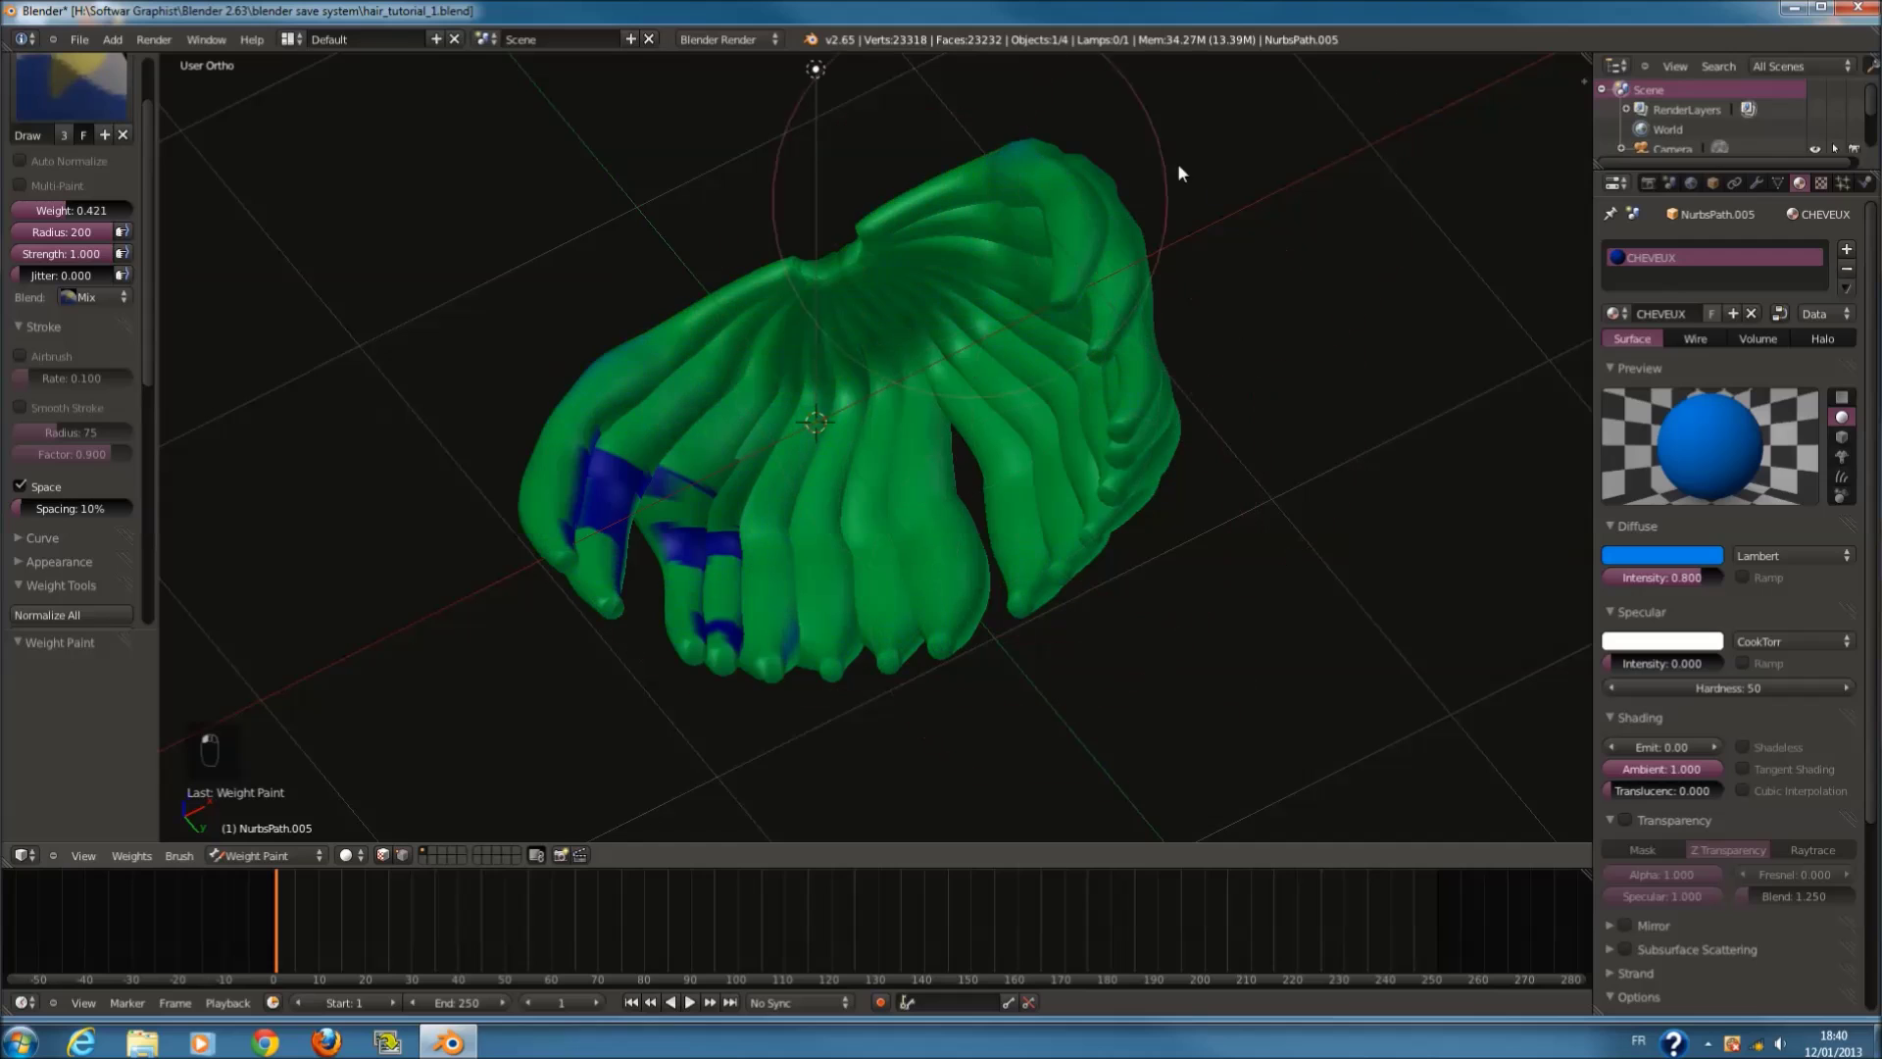
Step: Cover the remaining side strands and the outer crown at weight 0.421
middle_click_drag(651, 450, 745, 702)
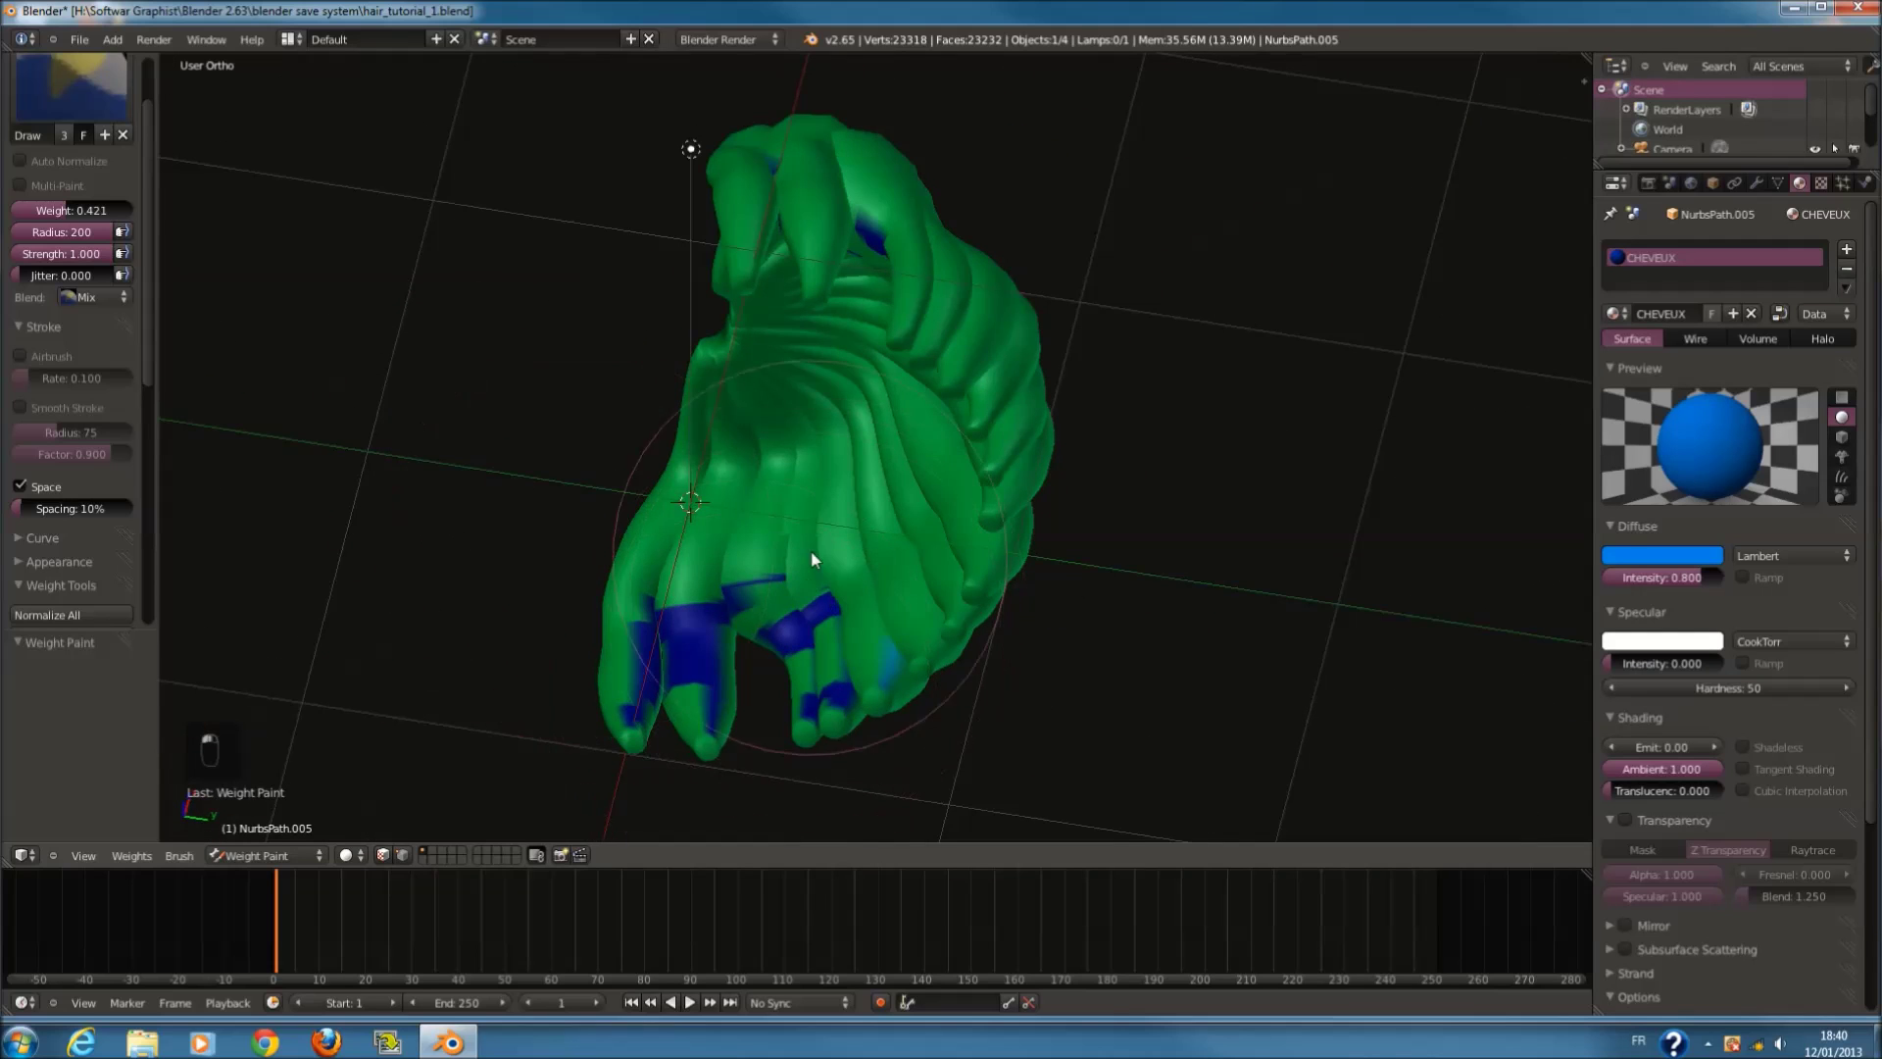
middle_click_drag(811, 560, 1181, 509)
left_click_drag(1181, 509, 1239, 399)
mouse_move(1239, 399)
middle_mouse_down()
mouse_move(1307, 441)
mouse_move(1175, 702)
middle_mouse_up()
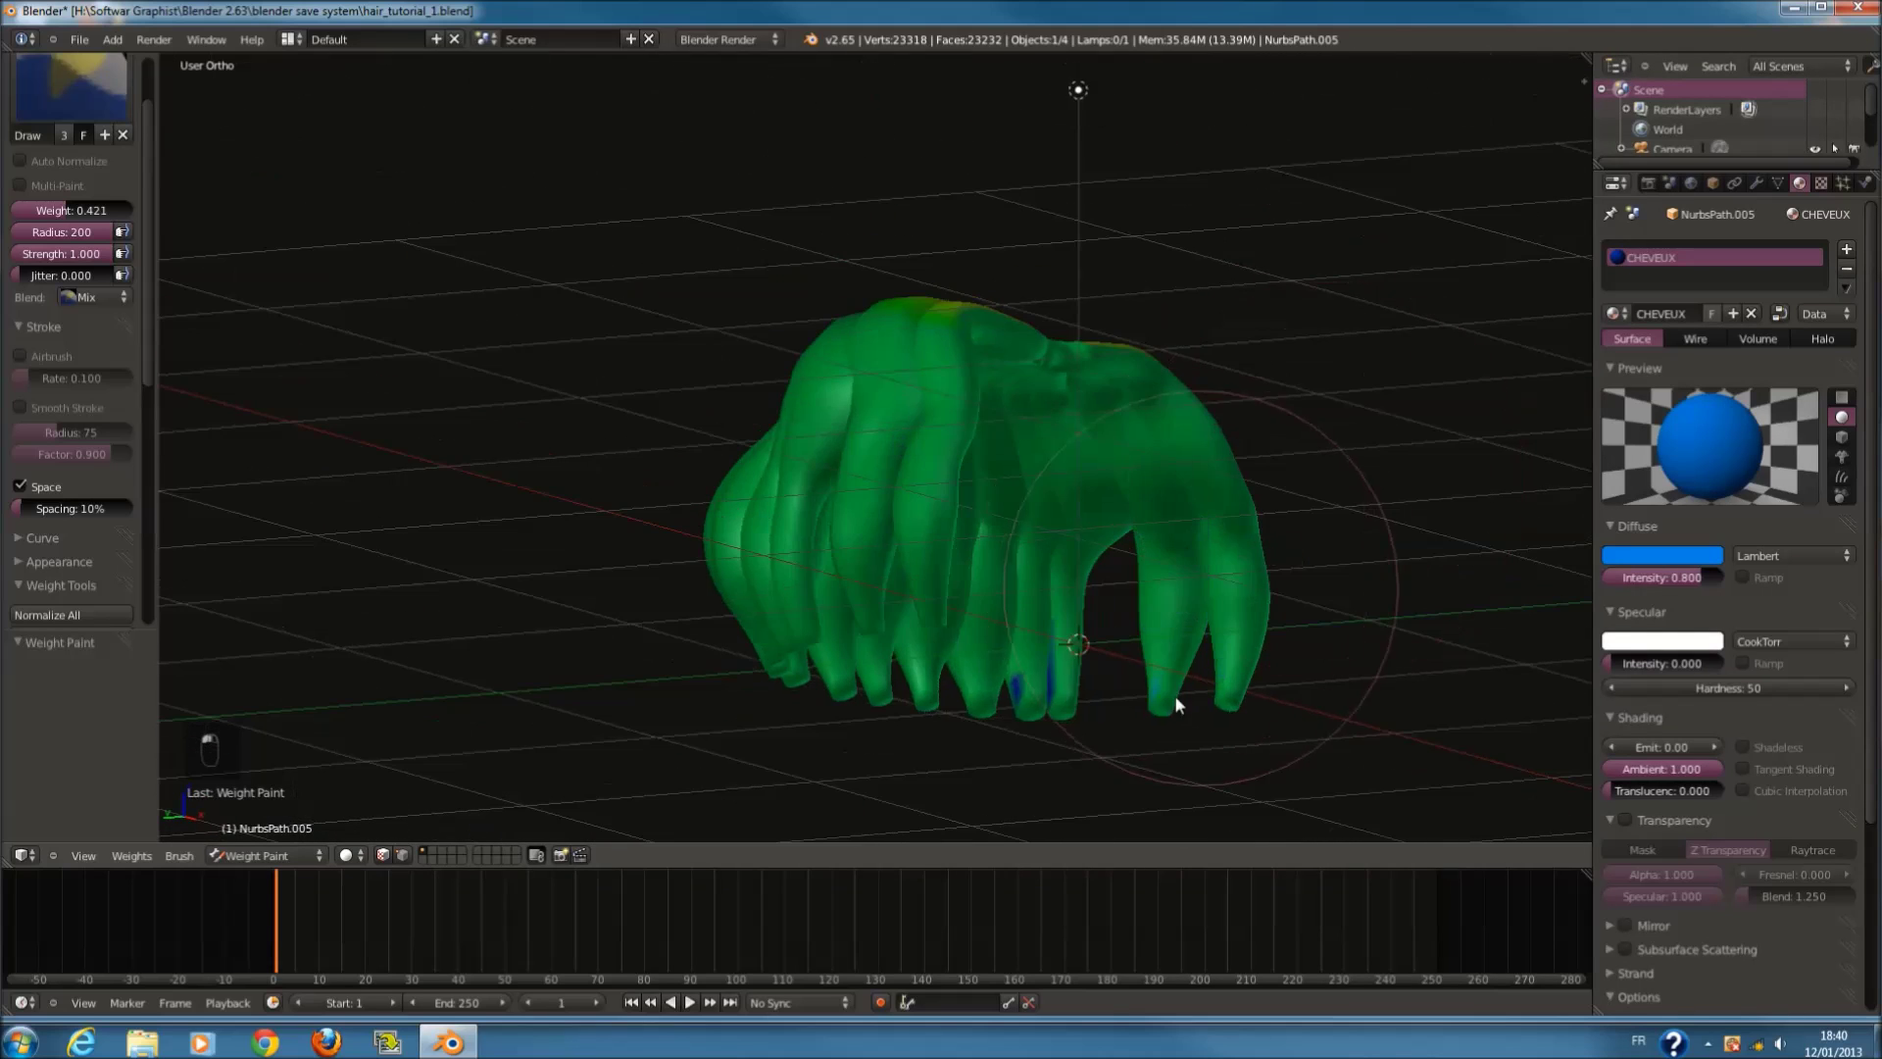
mouse_move(1252, 505)
middle_mouse_down()
mouse_move(768, 646)
mouse_move(933, 464)
middle_mouse_up()
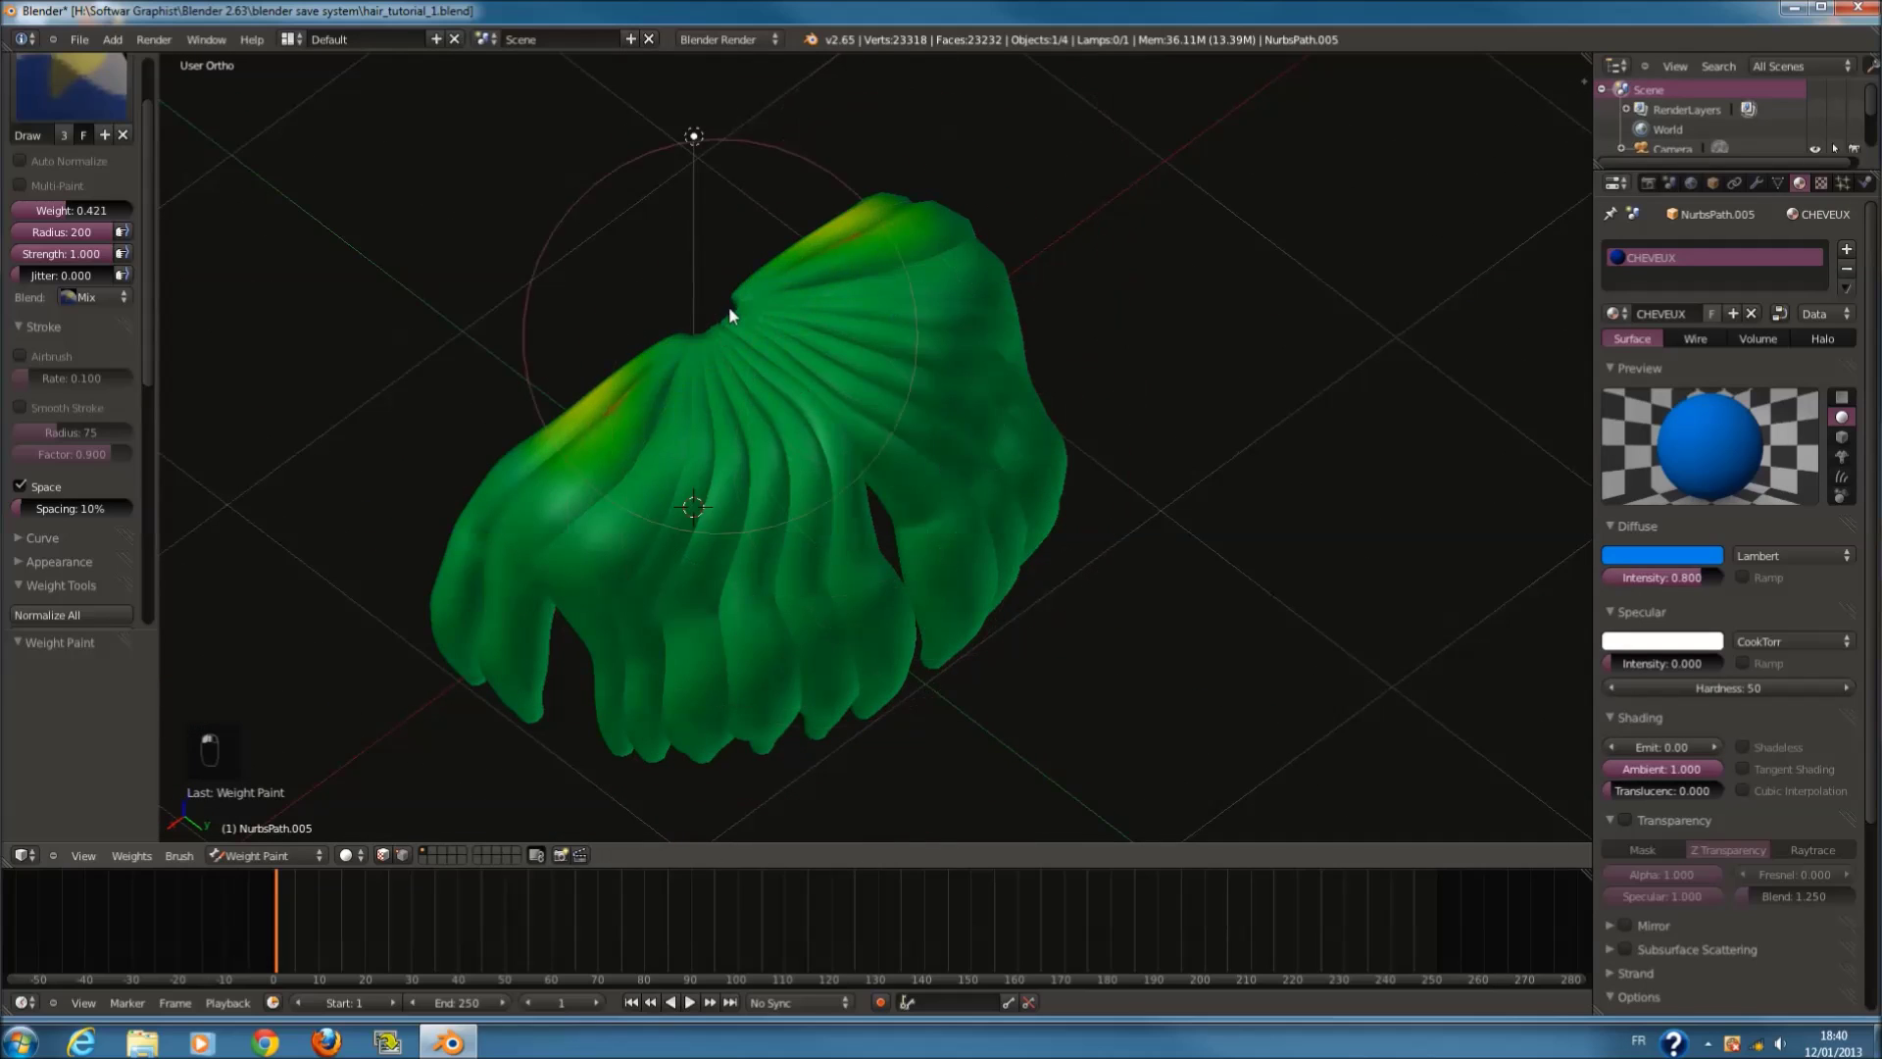
left_click_drag(728, 314, 451, 468)
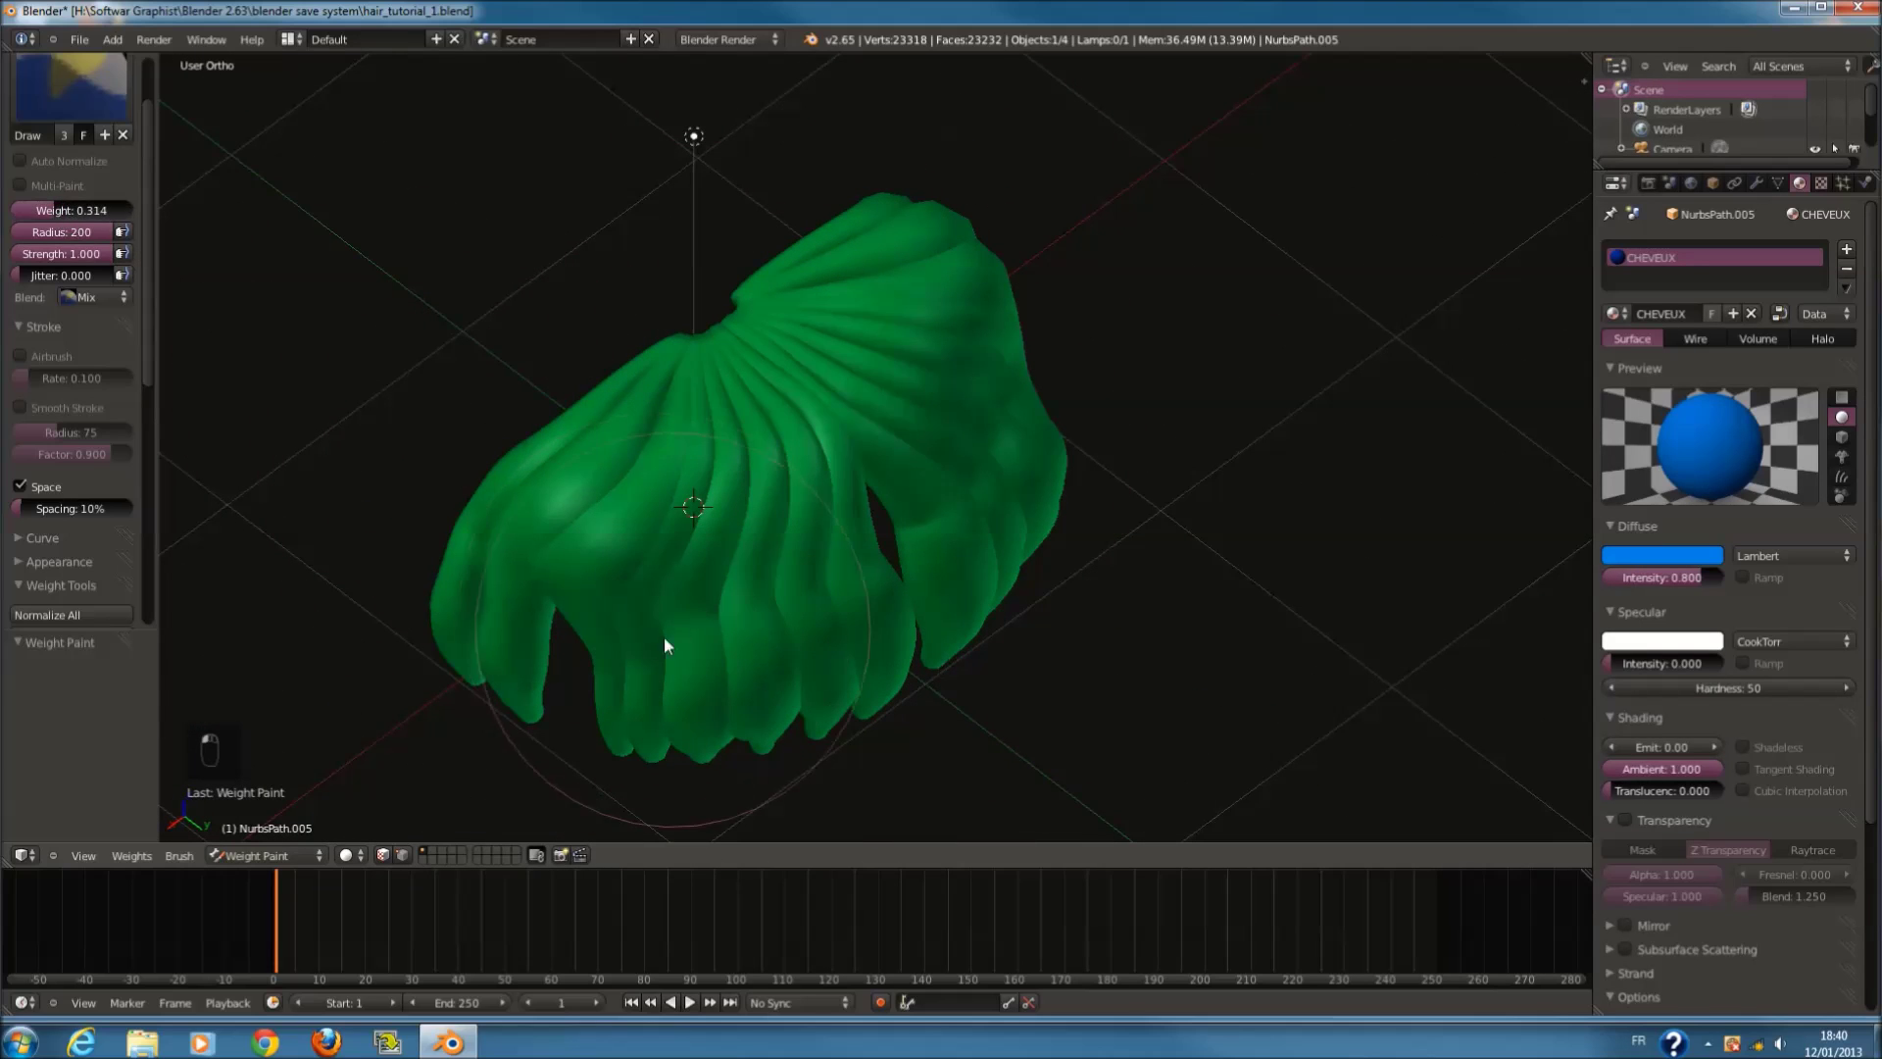
Step: Paint the outer hair at weight 0.314 and the lower strand ends all around at weight 0.124
middle_click_drag(916, 550, 495, 400)
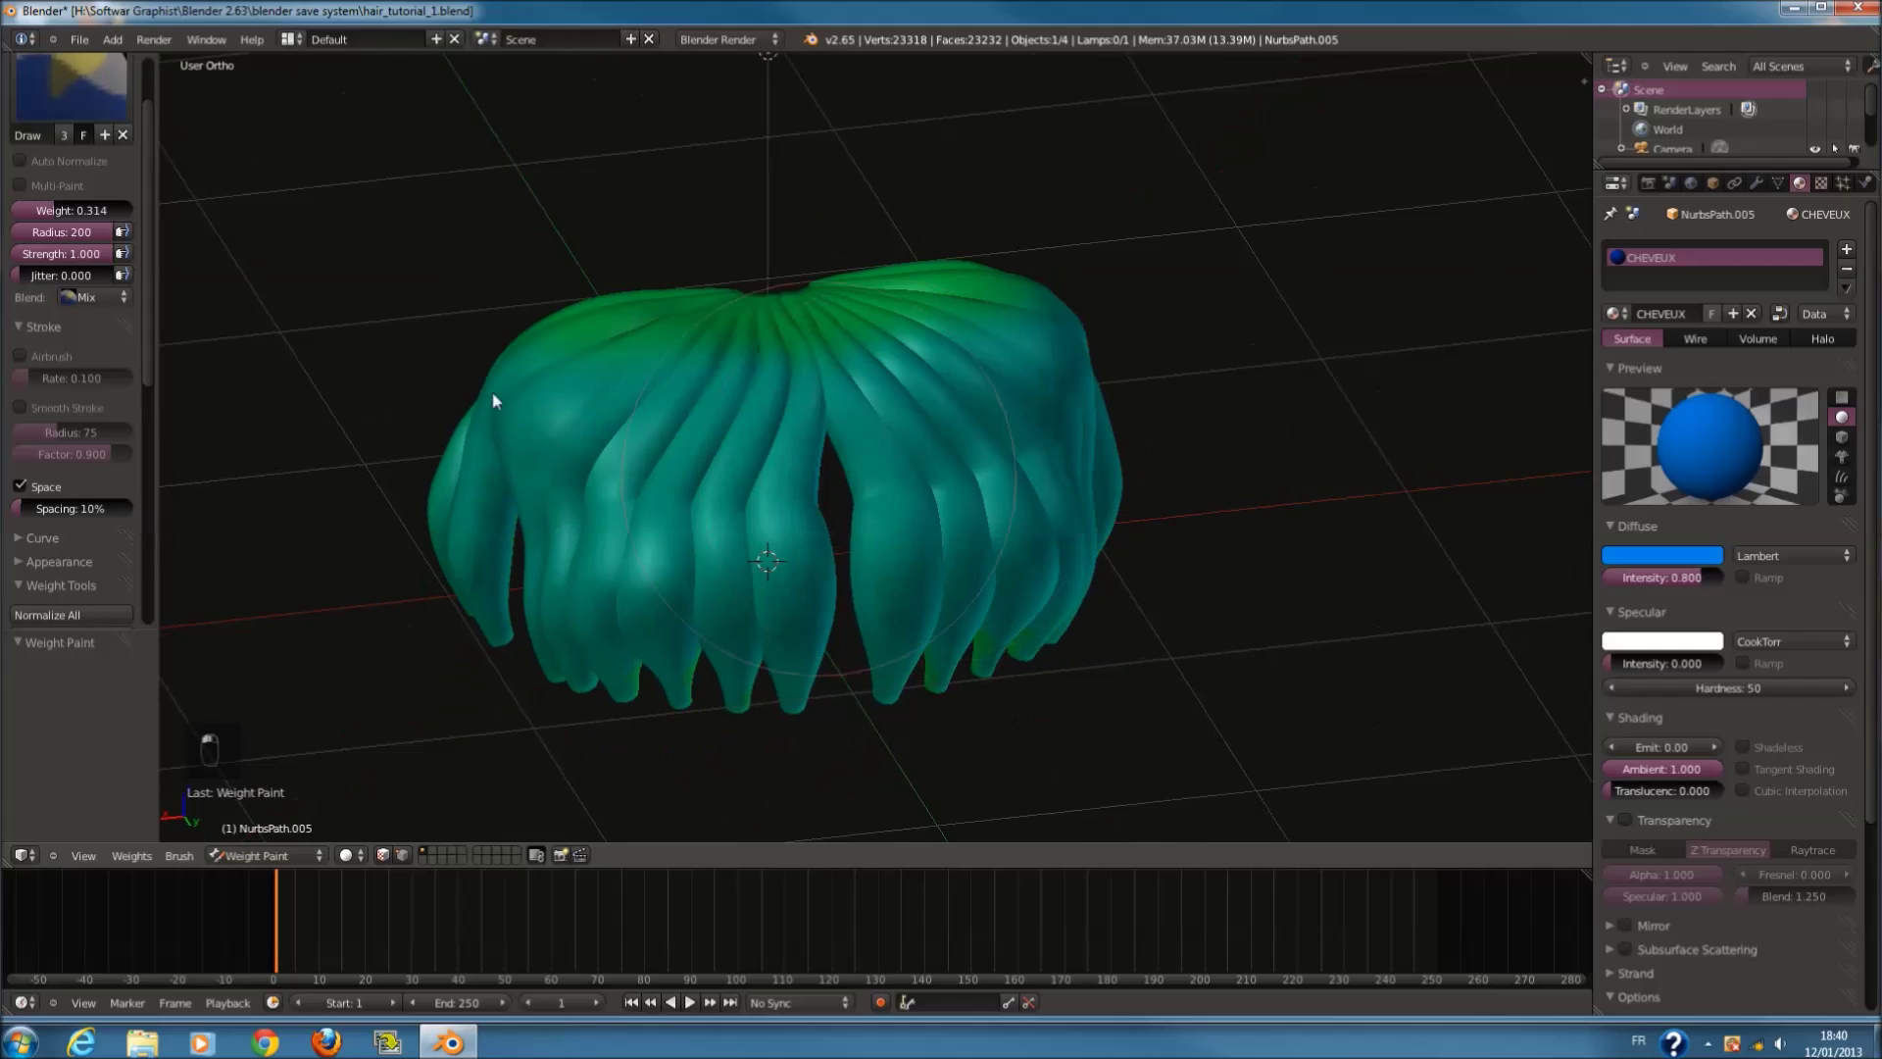
left_click_drag(45, 212, 22, 212)
mouse_move(421, 677)
left_mouse_down()
mouse_move(1018, 690)
mouse_move(649, 710)
left_mouse_up()
mouse_move(649, 713)
middle_mouse_down()
mouse_move(272, 537)
mouse_move(294, 549)
middle_mouse_up()
mouse_move(953, 625)
middle_mouse_down()
mouse_move(1220, 638)
mouse_move(1104, 673)
middle_mouse_up()
left_click_drag(1103, 673, 1290, 657)
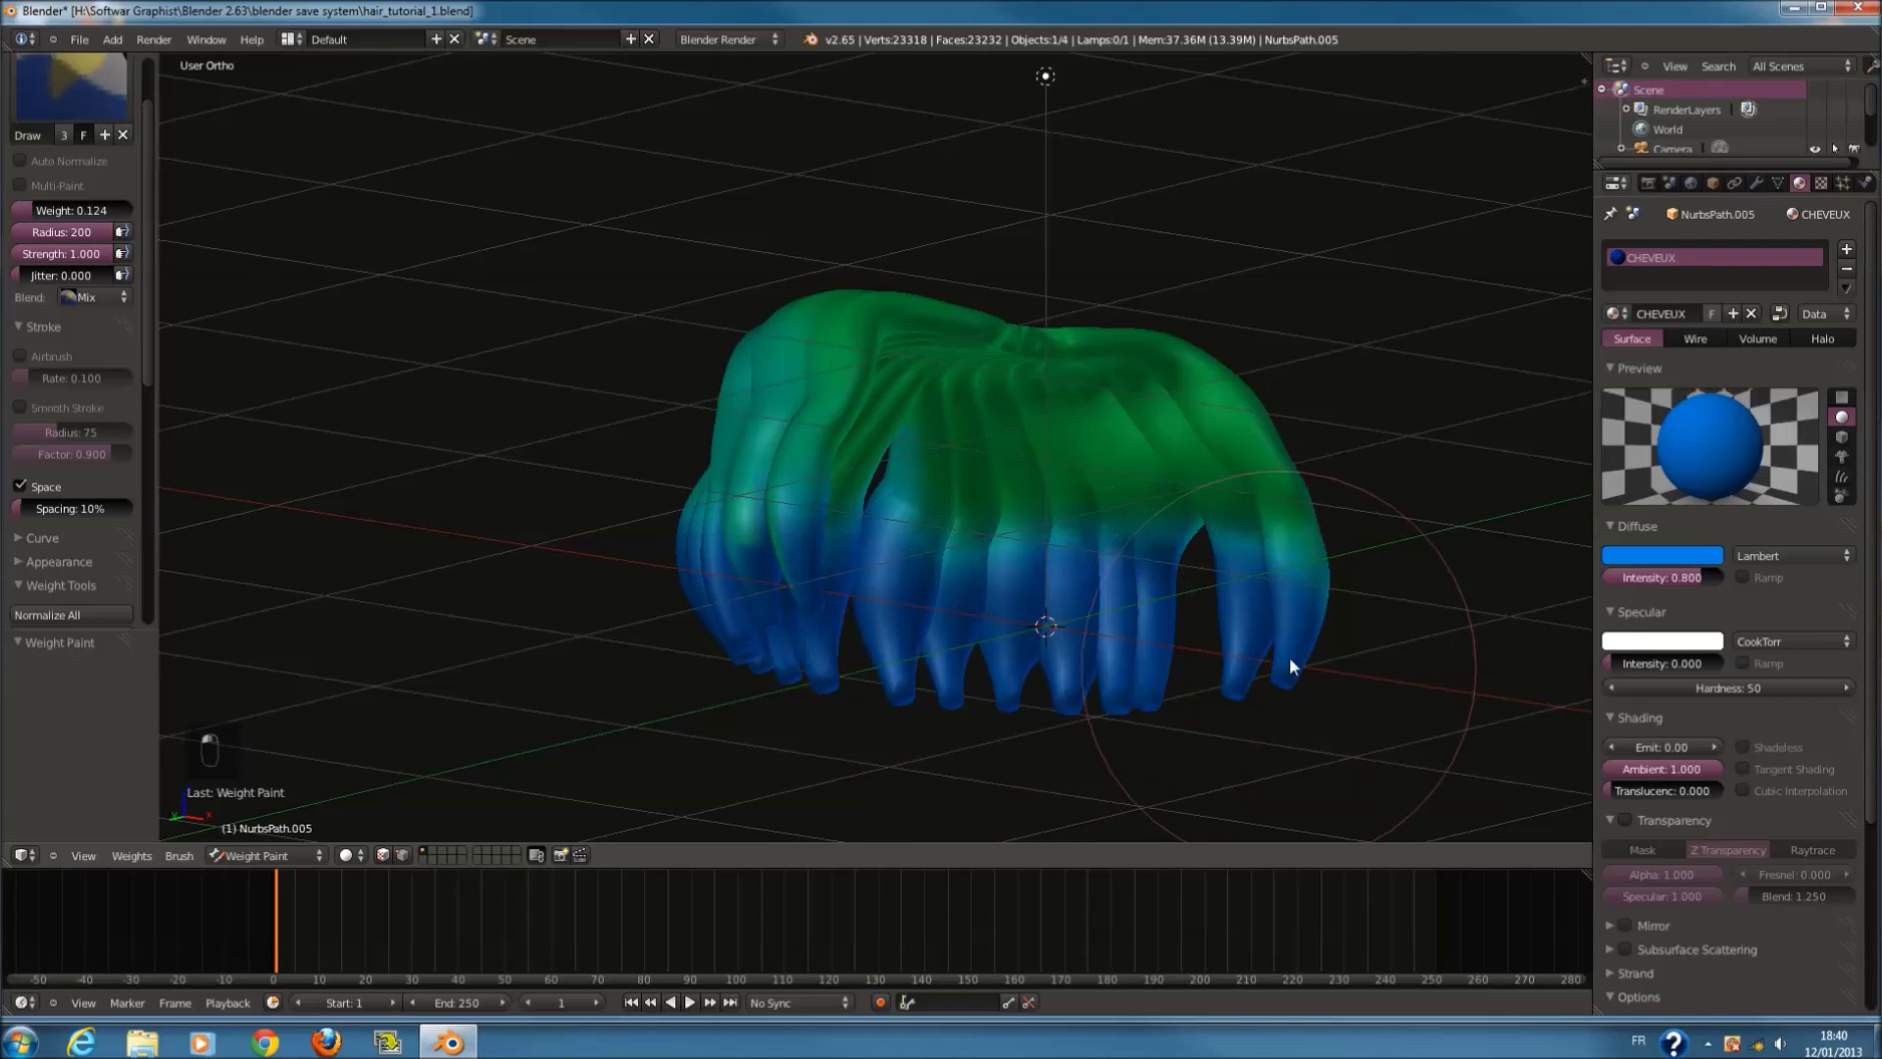
mouse_move(1290, 657)
middle_mouse_down()
mouse_move(997, 714)
mouse_move(719, 643)
middle_mouse_up()
left_click_drag(719, 643, 927, 639)
middle_click_drag(927, 638, 796, 632)
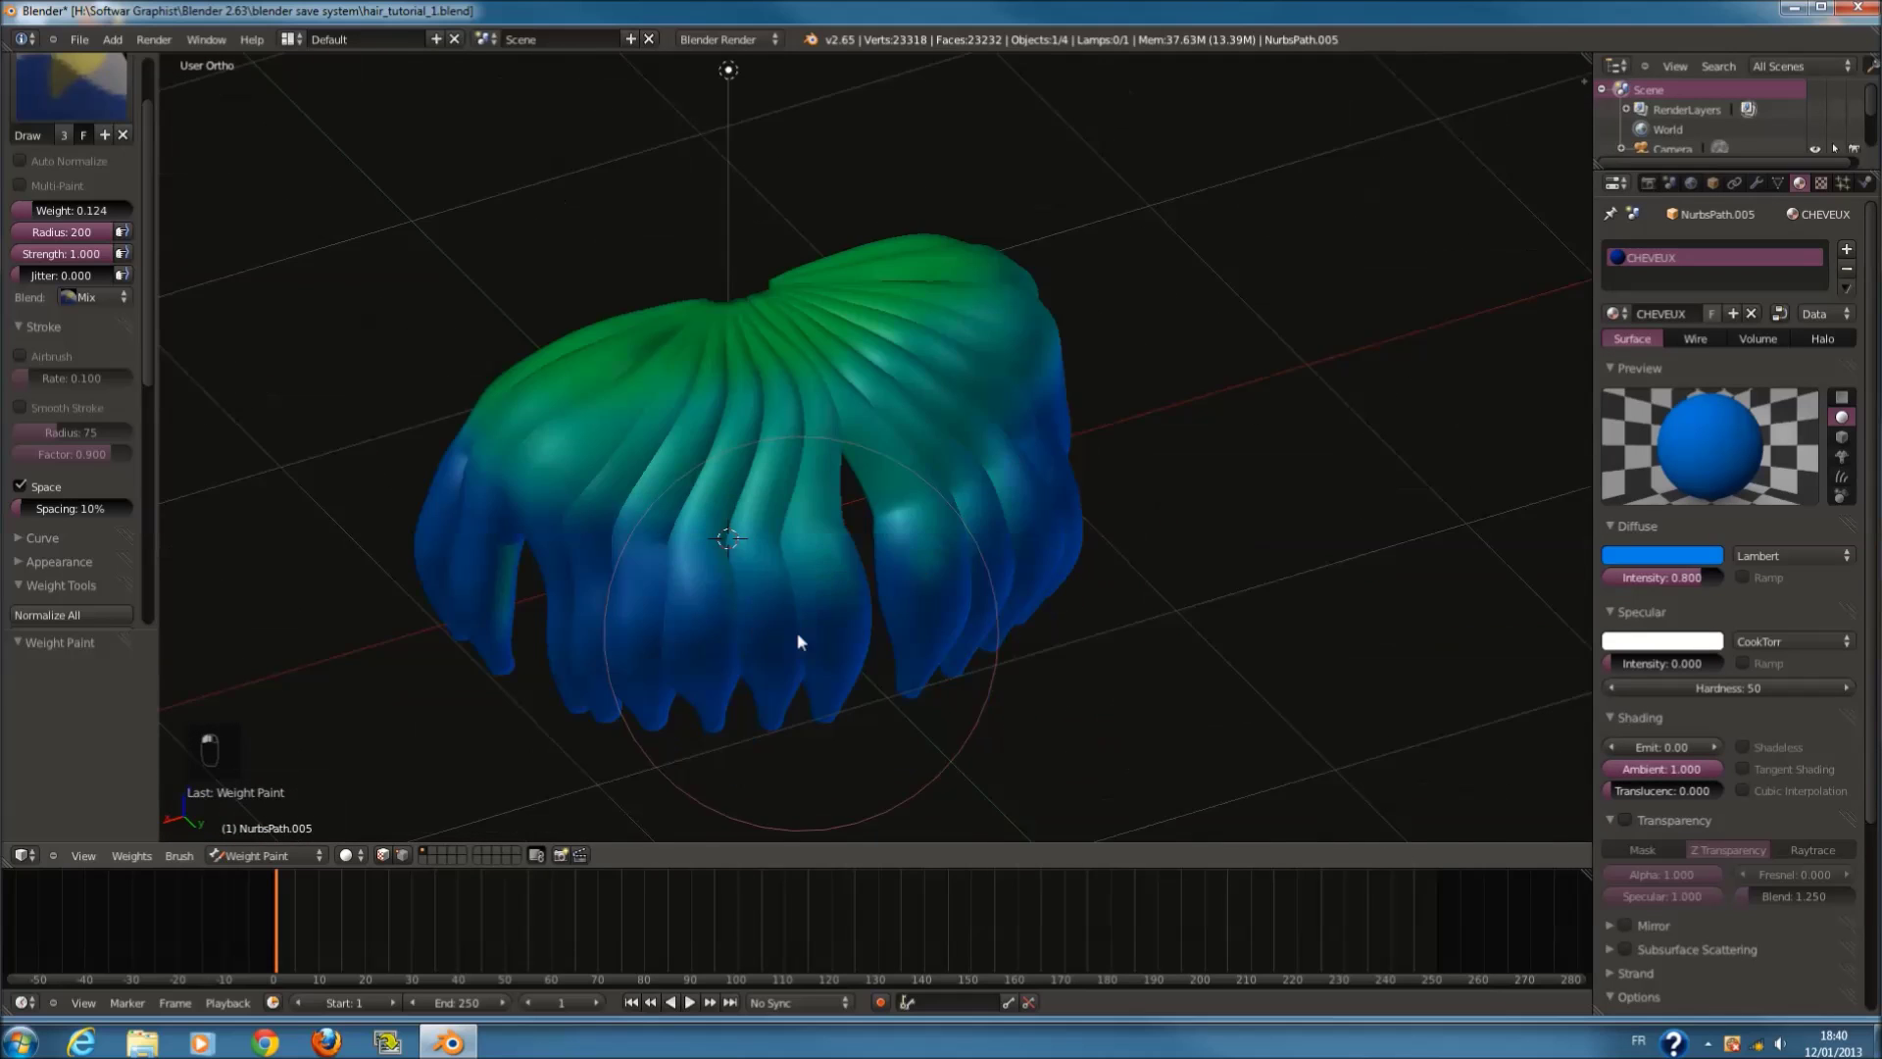
left_click(817, 625)
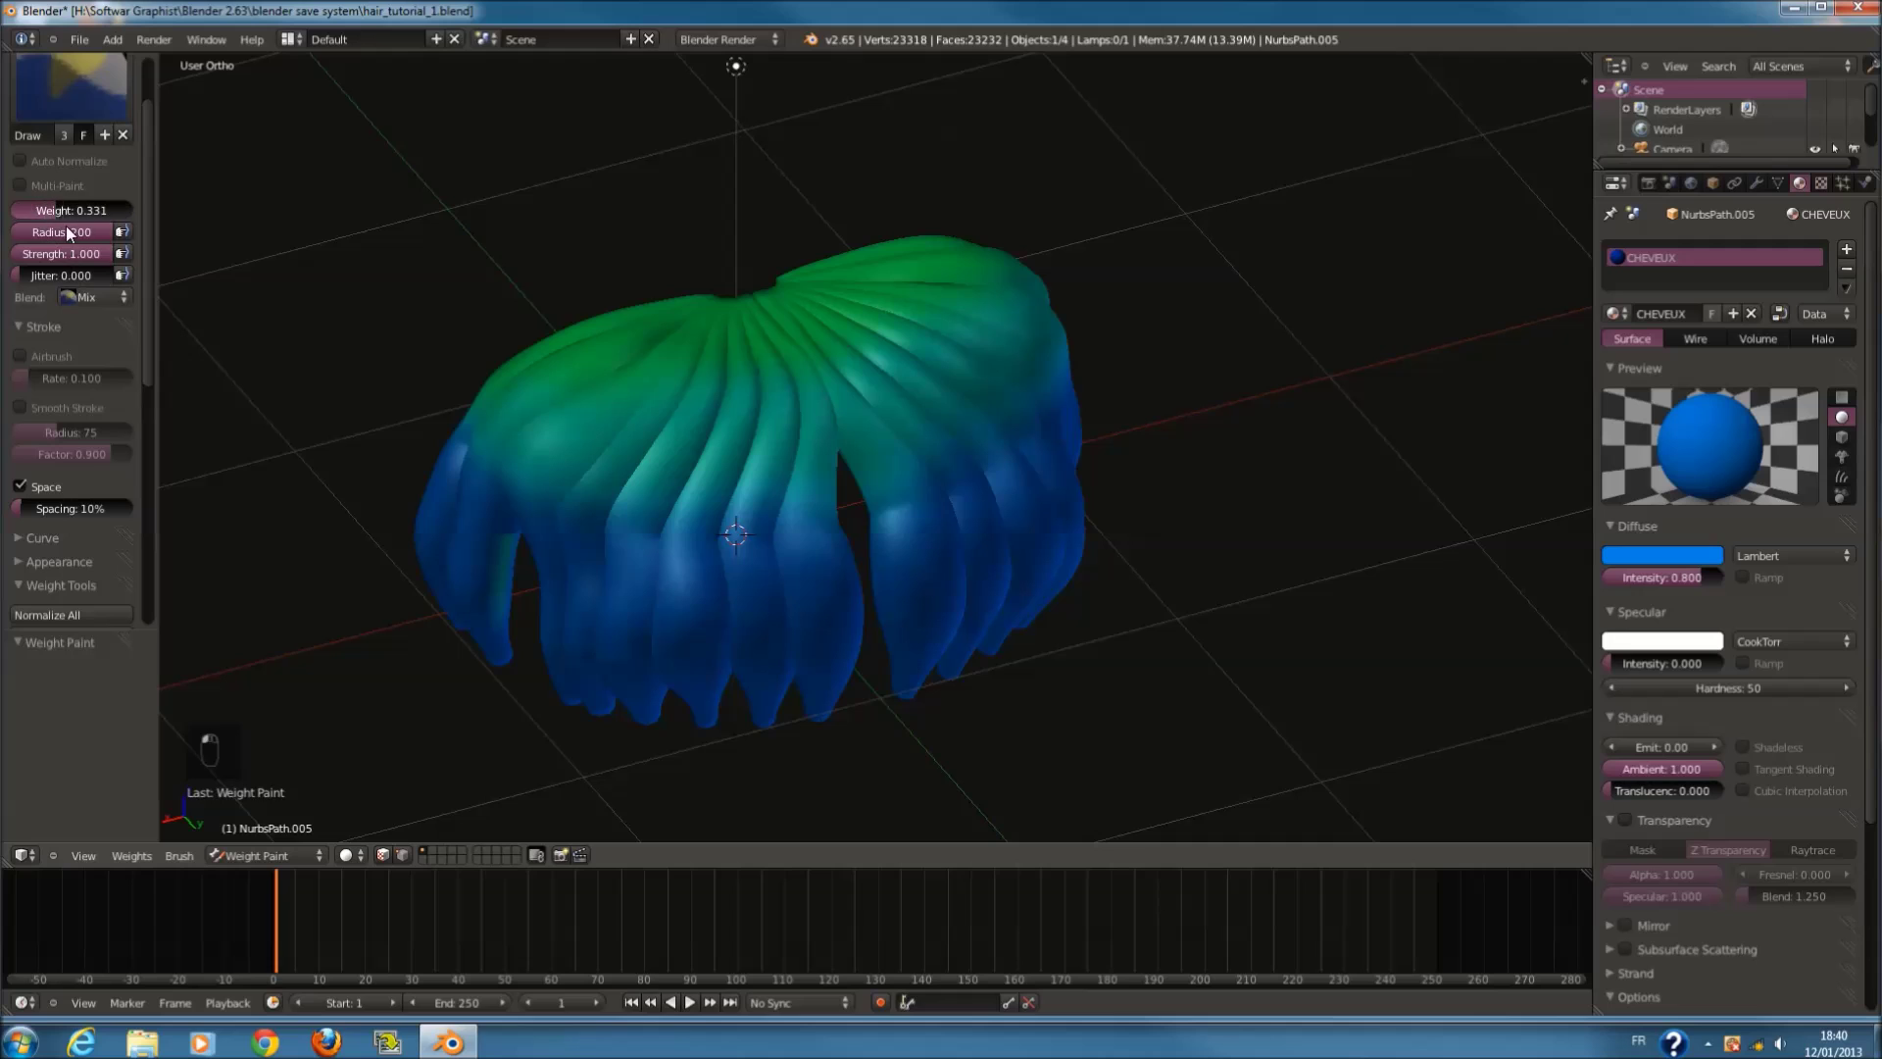
Step: Paint bands of increasing weight from the mid-lengths up to the crown's outside, using a brush radius of 123
mouse_move(651, 649)
left_mouse_down()
mouse_move(483, 504)
mouse_move(538, 496)
left_mouse_up()
key("f")
left_click(922, 466)
left_click(922, 467)
mouse_move(464, 481)
left_mouse_down()
mouse_move(484, 399)
mouse_move(939, 422)
left_mouse_up()
left_click_drag(89, 218, 102, 221)
left_click_drag(520, 402, 921, 355)
mouse_move(569, 306)
left_mouse_down()
mouse_move(872, 315)
mouse_move(538, 336)
mouse_move(491, 392)
left_mouse_up()
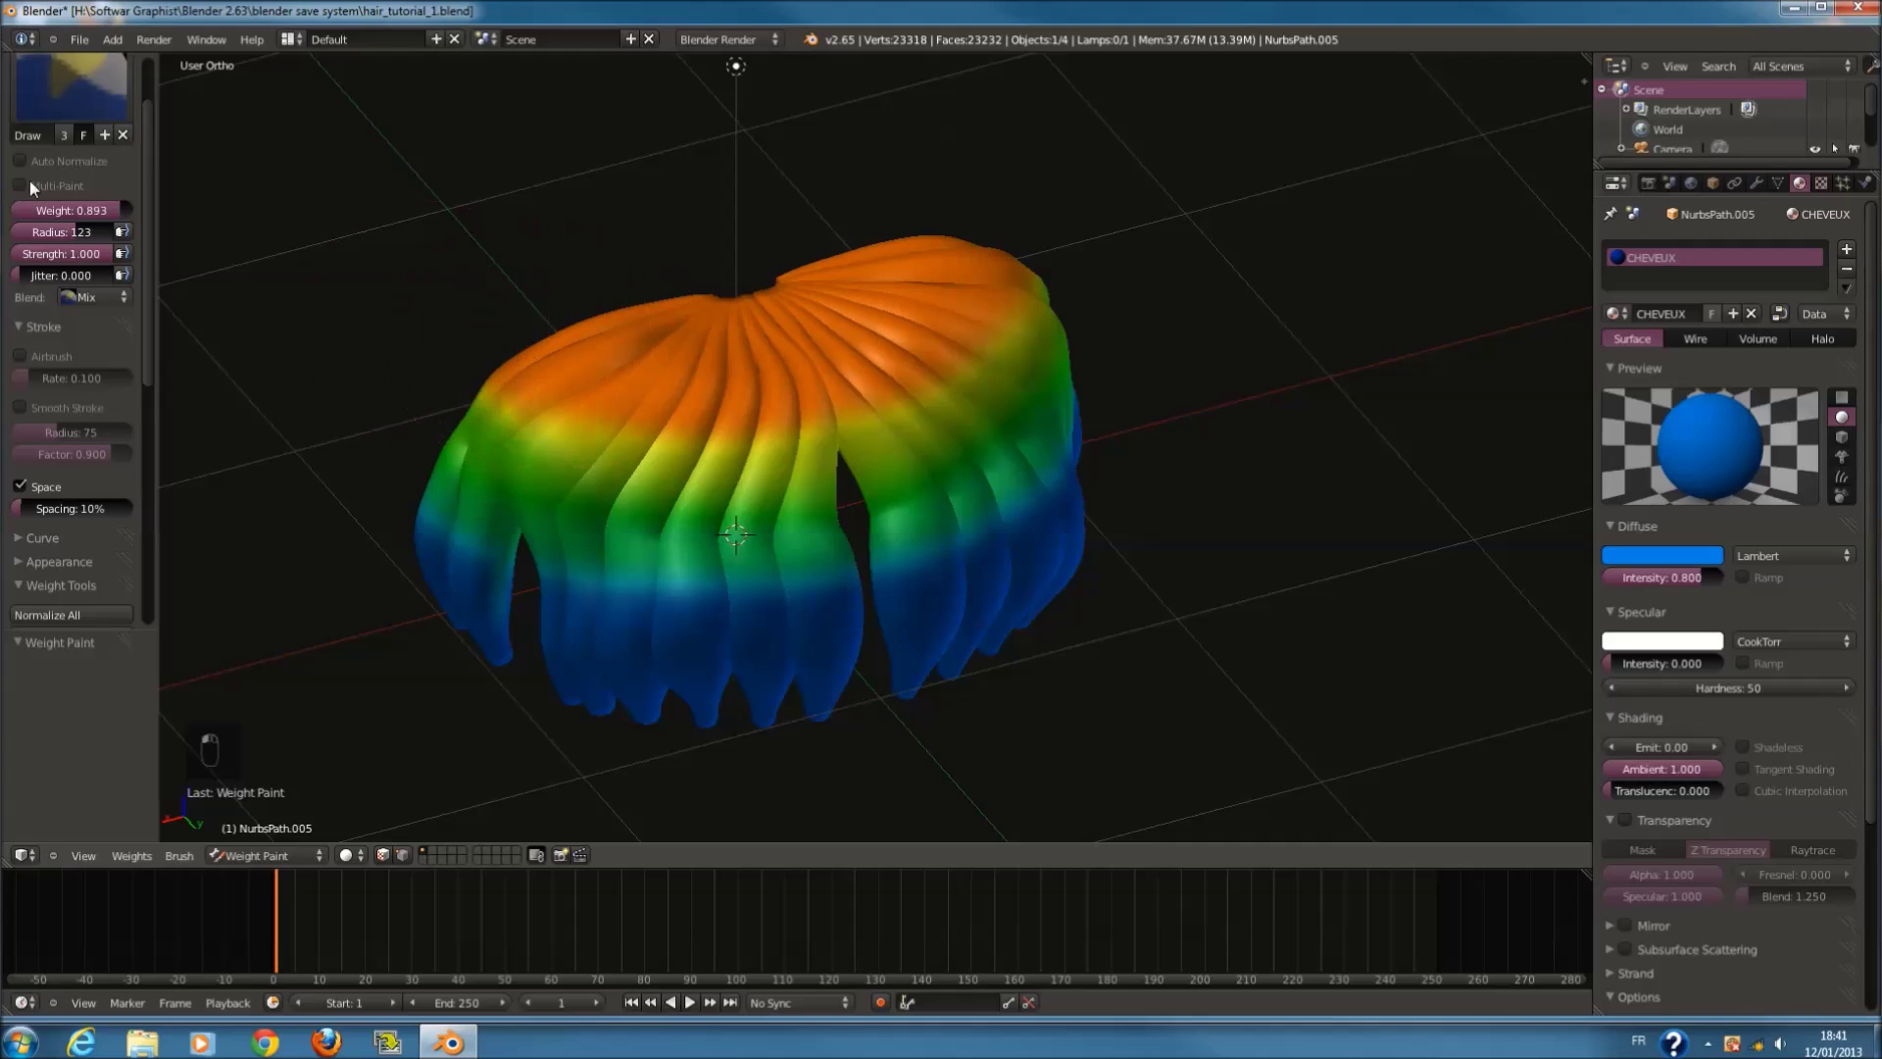
left_click_drag(594, 345, 762, 334)
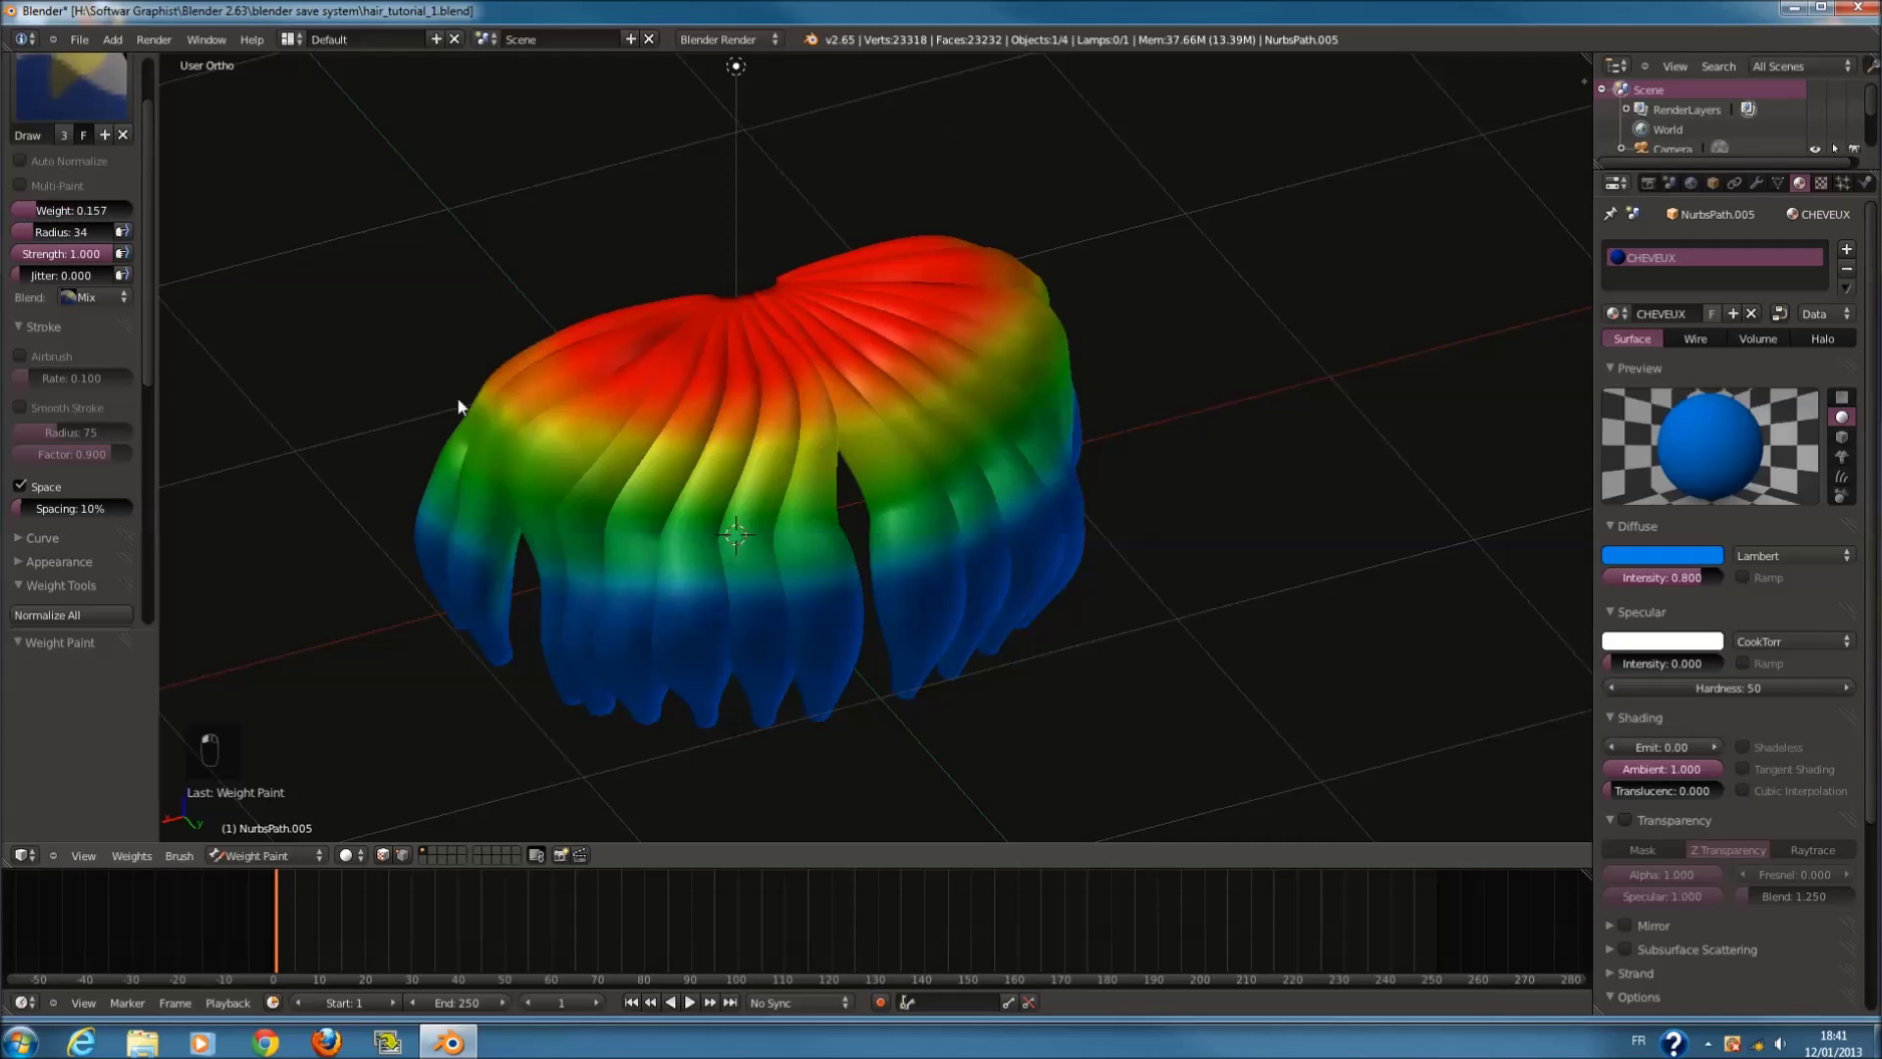
Step: Try painting the mid-lengths and inner crown at weight 0.157 with a brush radius of 200, and undo both strokes
key("f")
left_click(774, 568)
left_click_drag(739, 530, 633, 520)
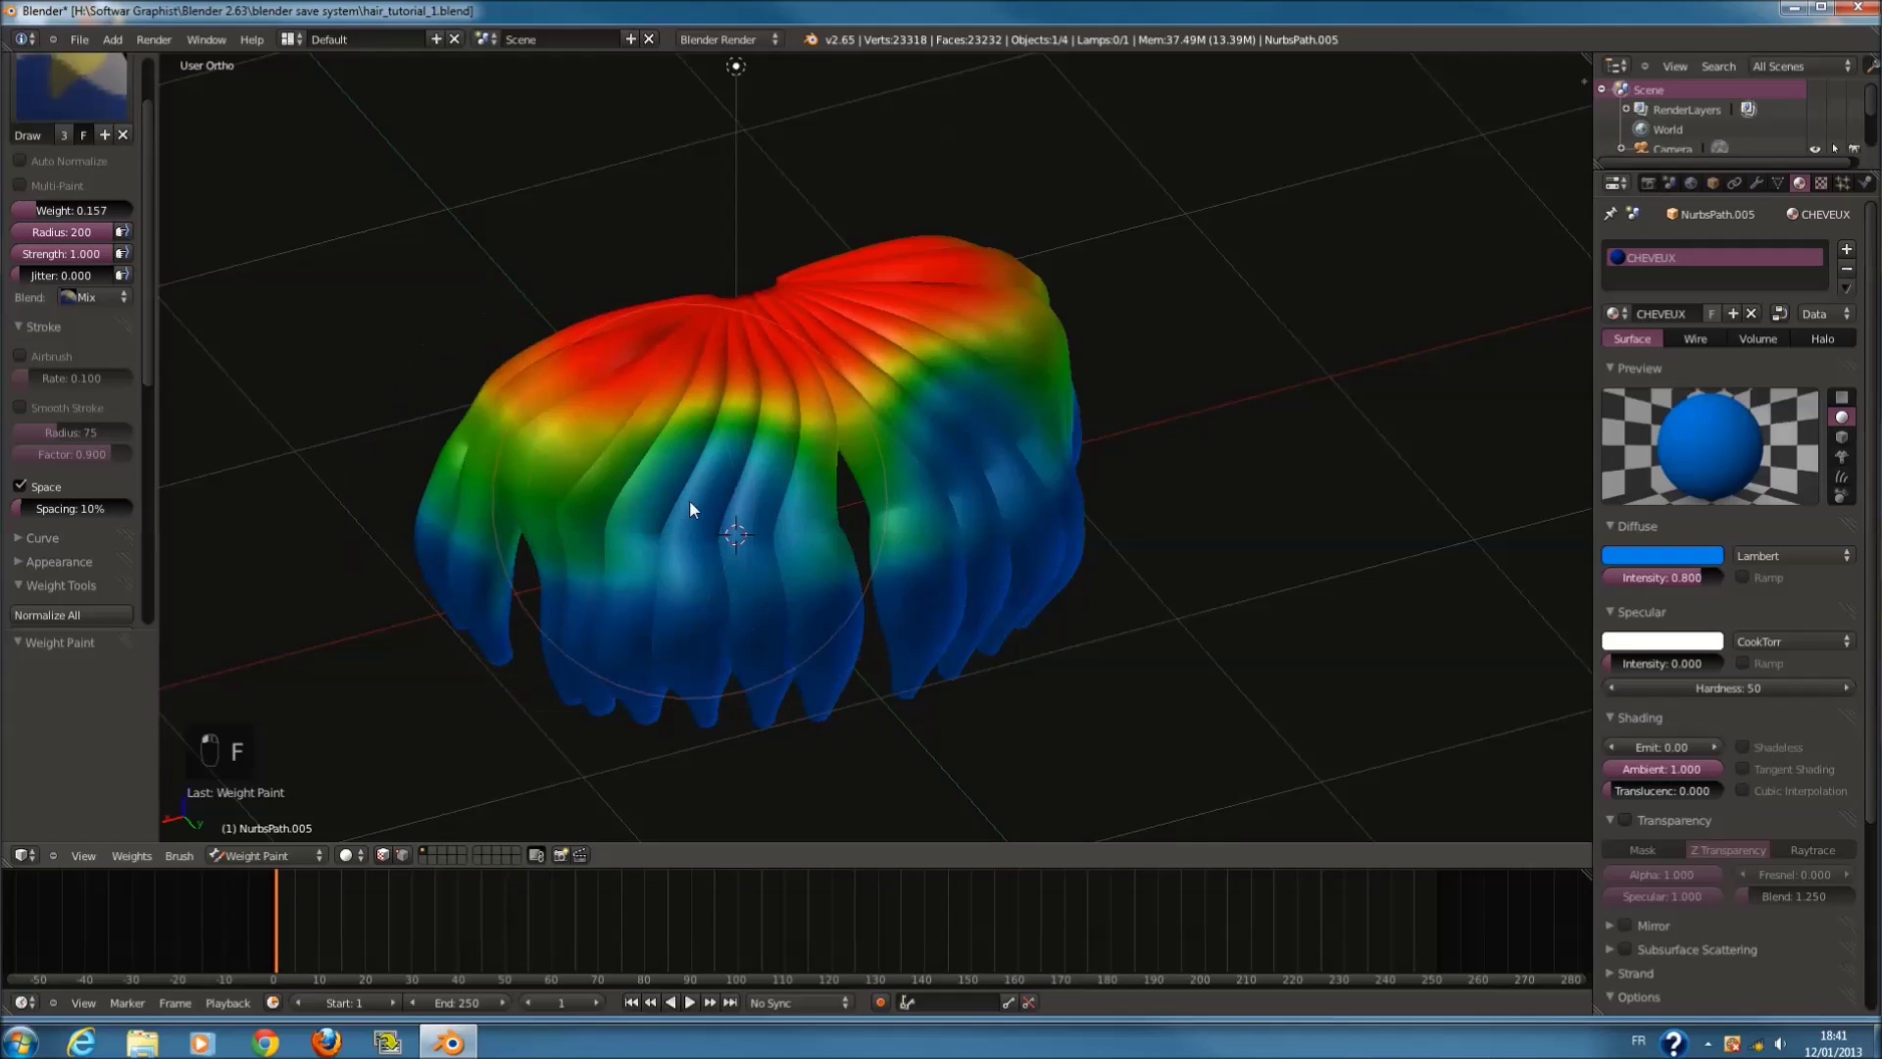
key("ctrl+z")
mouse_move(492, 470)
middle_mouse_down()
mouse_move(861, 578)
mouse_move(922, 420)
mouse_move(874, 281)
mouse_move(878, 202)
middle_mouse_up()
mouse_move(879, 202)
left_mouse_down()
mouse_move(913, 238)
mouse_move(991, 126)
left_mouse_up()
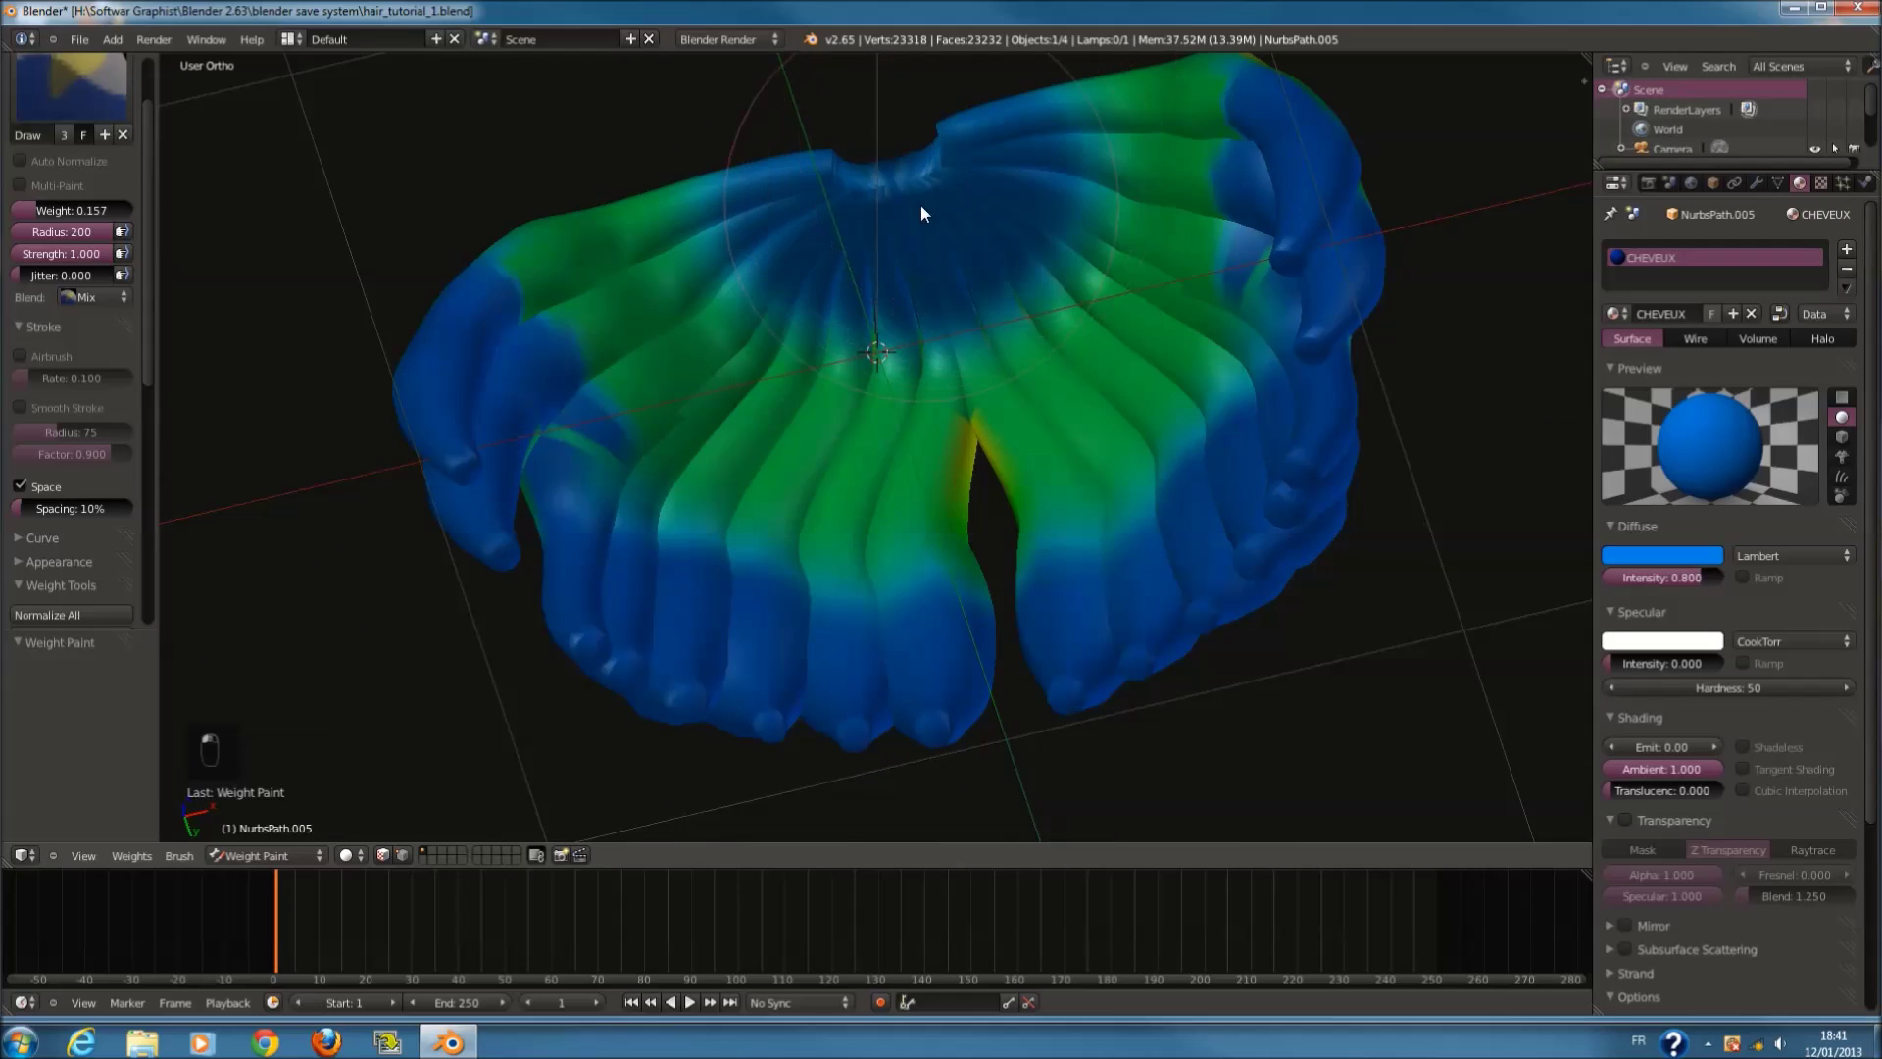
key("ctrl+z")
Step: Paint the inner side of the crown at weight 1.000 with a brush radius of 167
mouse_move(890, 118)
left_mouse_down()
mouse_move(867, 186)
mouse_move(697, 189)
mouse_move(984, 177)
mouse_move(1042, 138)
left_mouse_up()
middle_click_drag(1042, 138, 1255, 241)
key("f")
left_click(1311, 284)
mouse_move(1313, 281)
left_mouse_down()
mouse_move(1104, 333)
mouse_move(1010, 329)
left_mouse_up()
middle_click_drag(1039, 373, 455, 739)
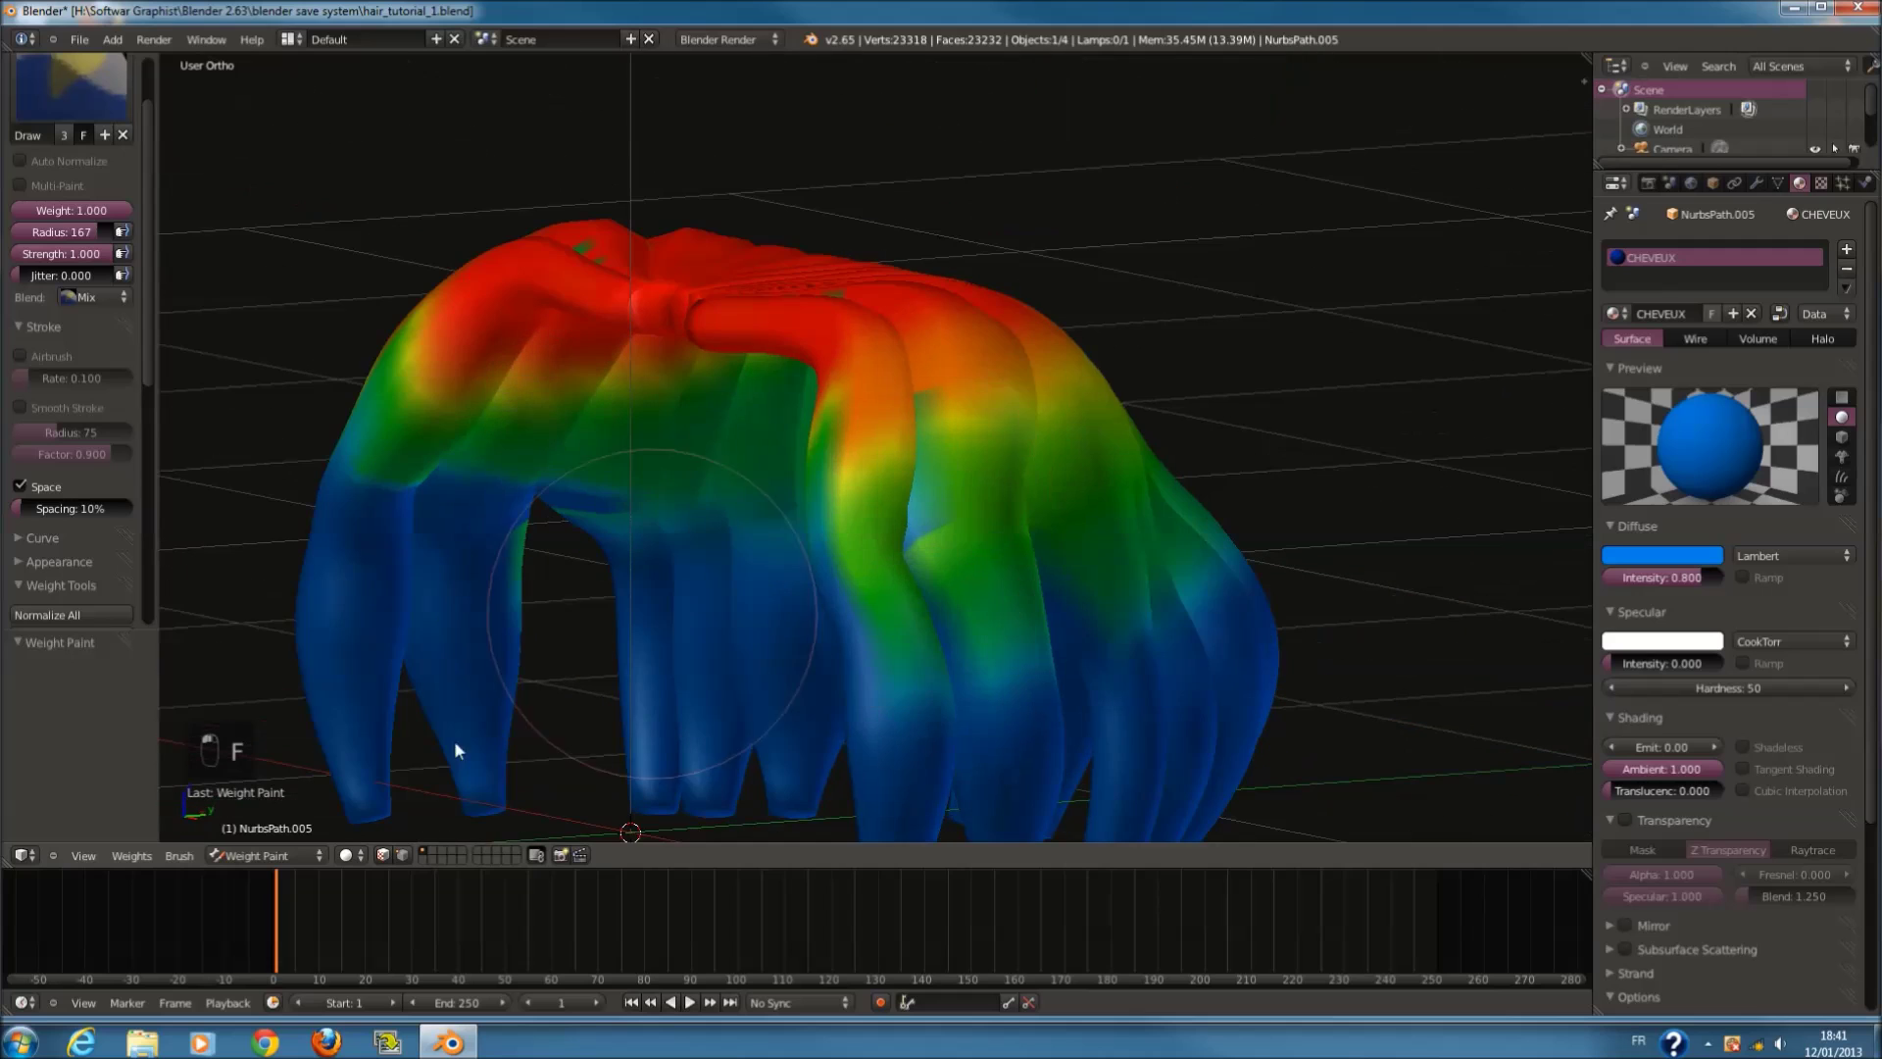
Step: Return the hair to Object Mode and unhide the monkey head
left_click(265, 855)
left_click(245, 735)
scroll(810, 669, "down", 2)
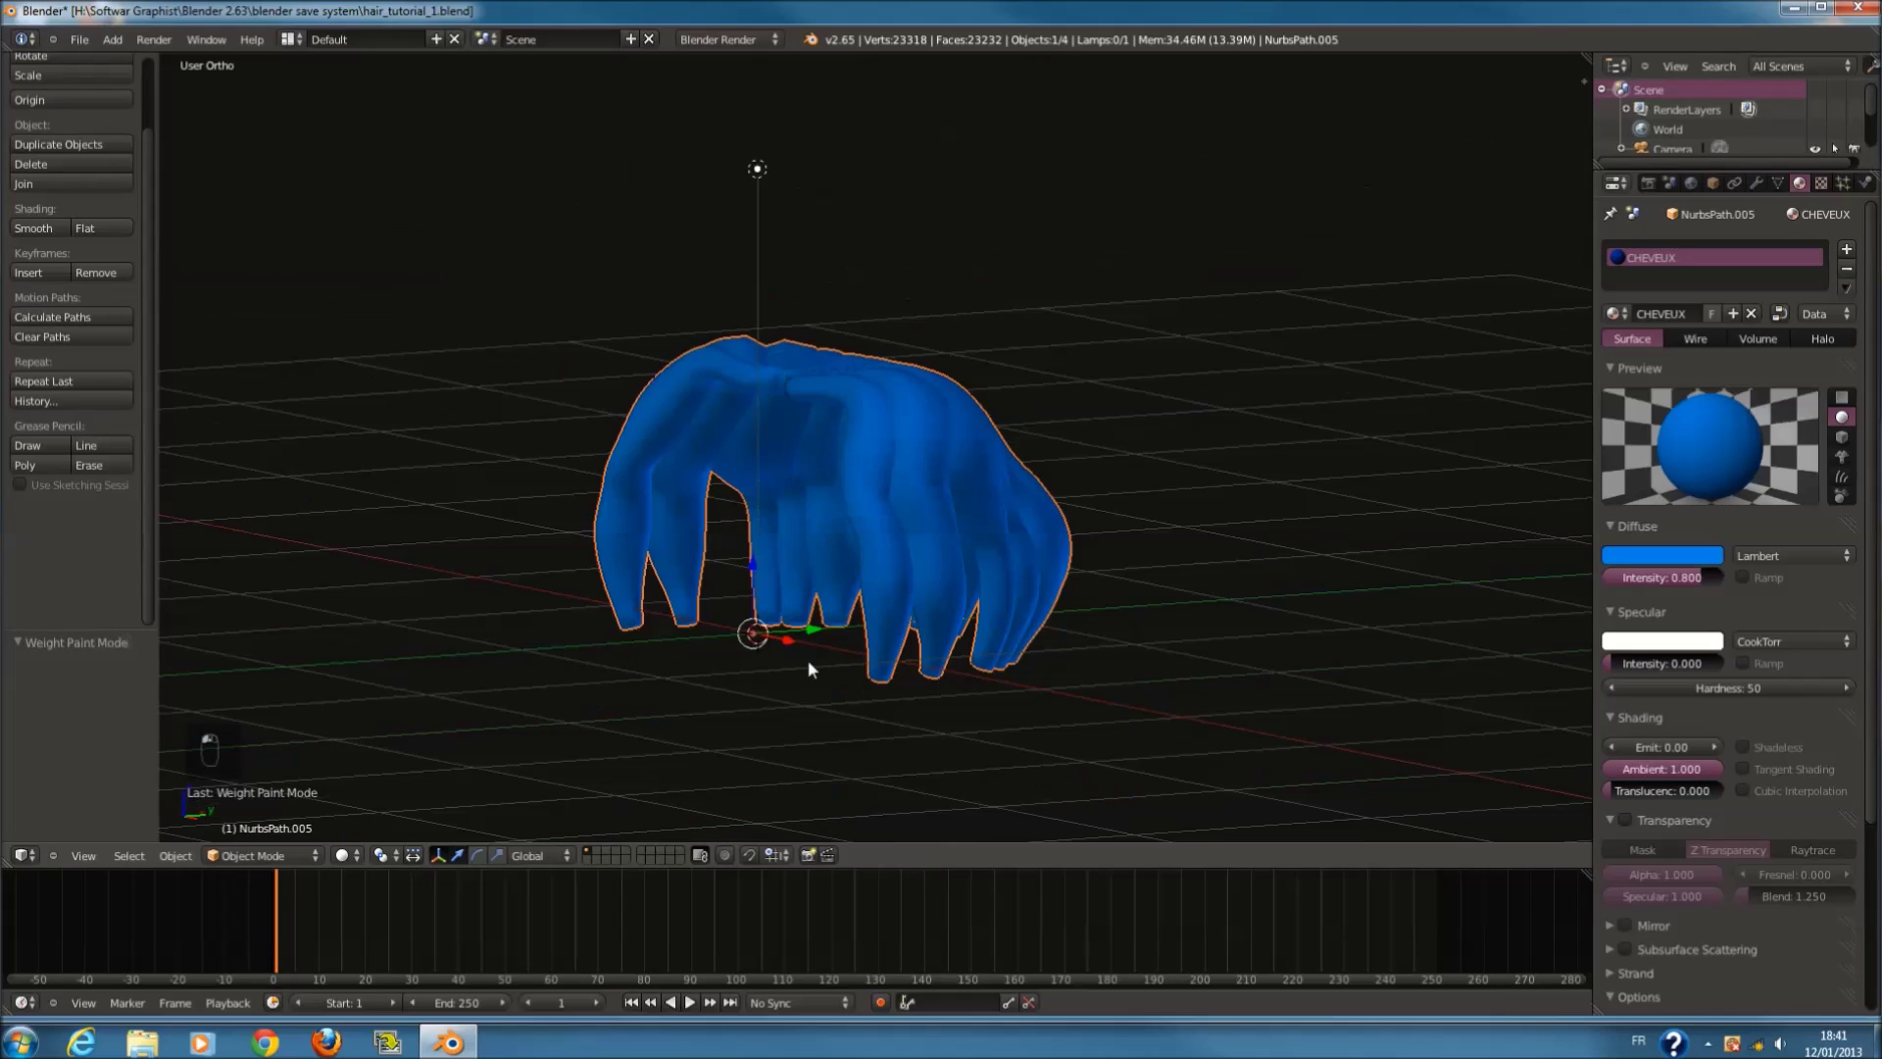
key("alt+h")
middle_click_drag(808, 661, 1032, 639)
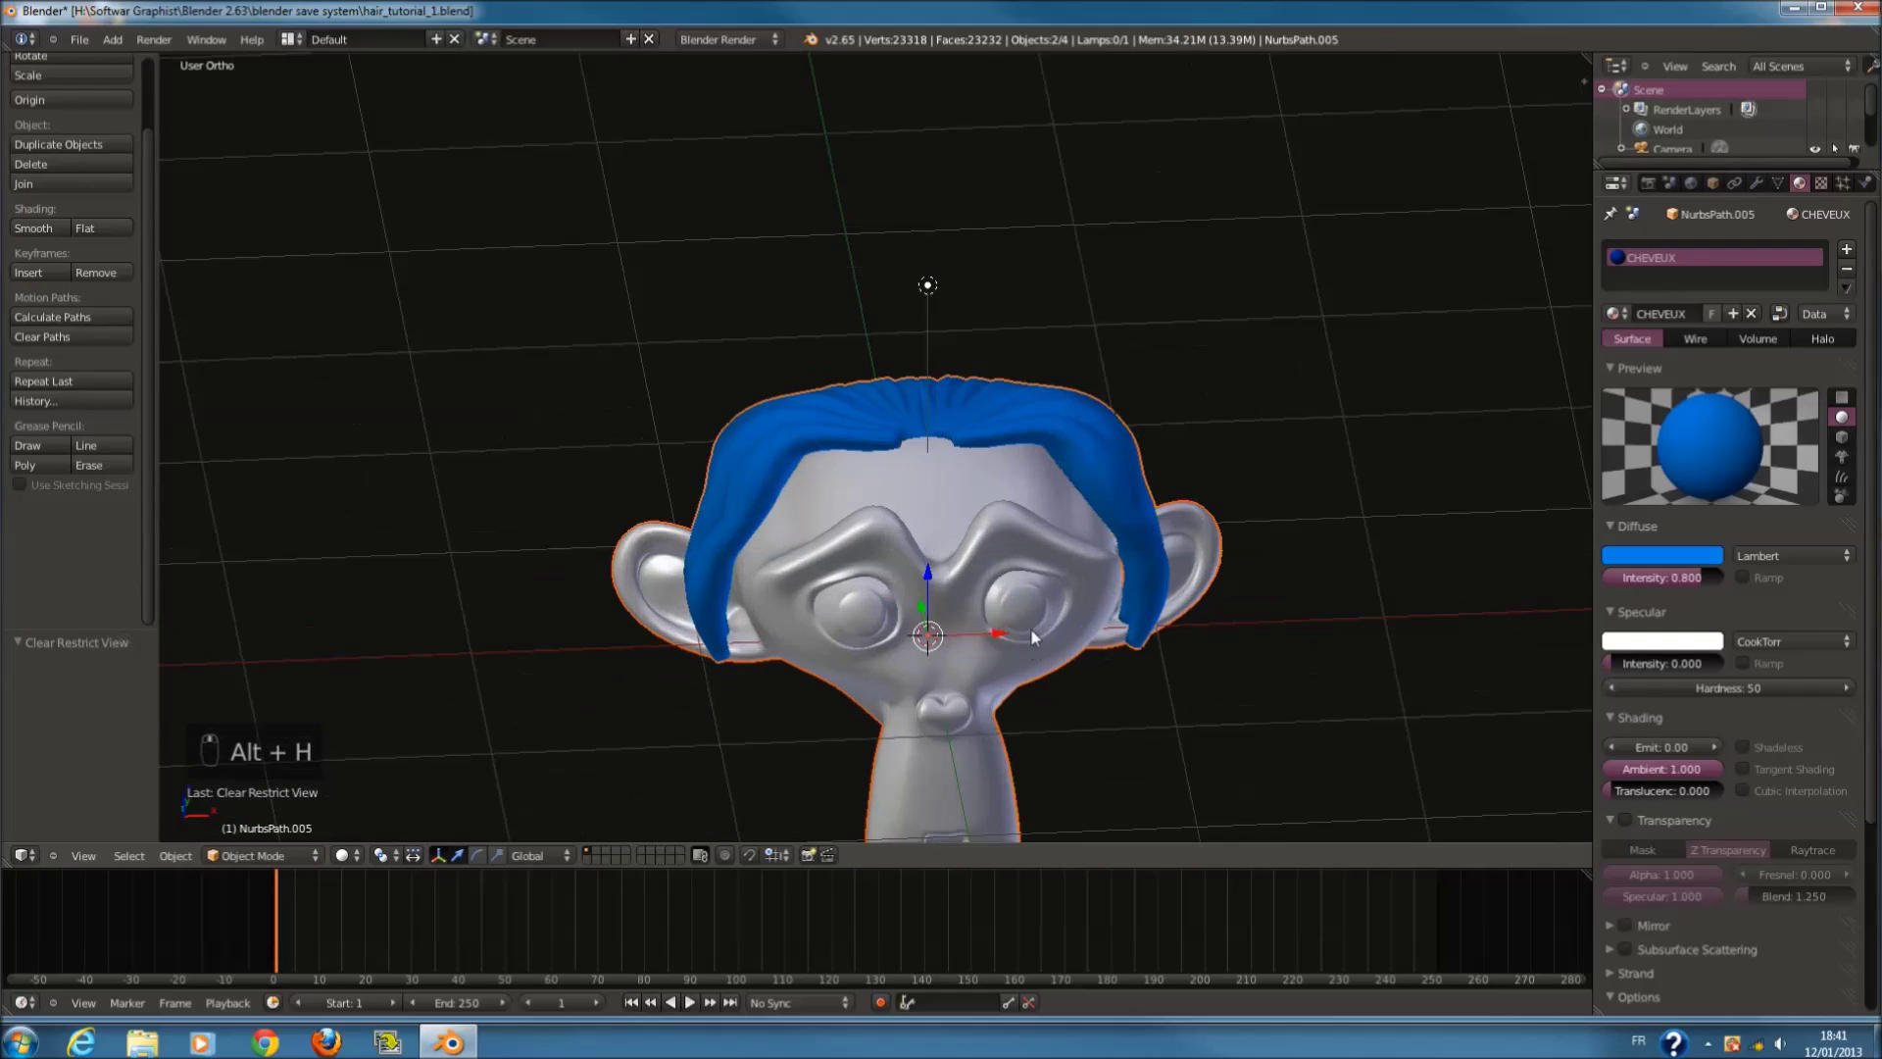
Step: Switch to the right side view, deselect all objects and save the file
key("KP_3")
scroll(1004, 615, "down", 2)
scroll(880, 500, "up", 2)
key("z")
key("a")
key("z")
key("ctrl+s")
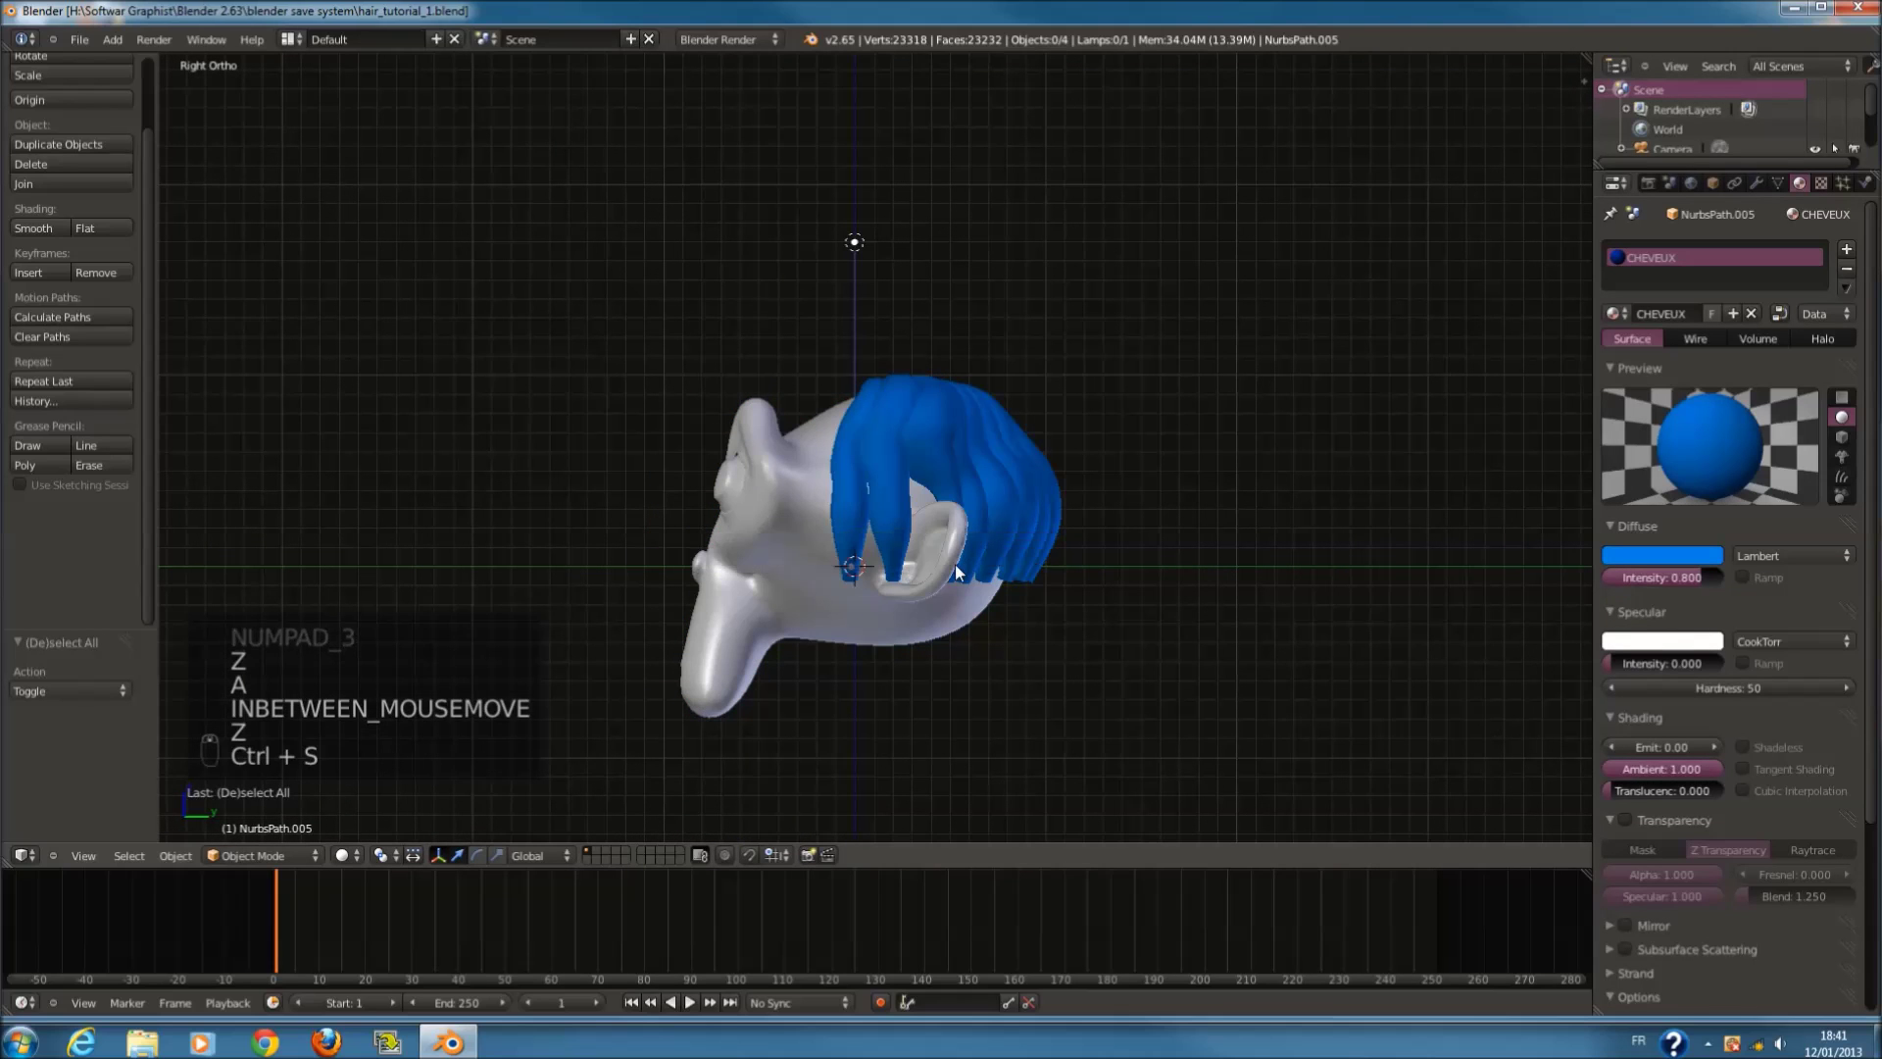
Step: Add a wind force field in the side view and rotate it about 62 degrees
key("shift+a")
mouse_move(955, 569)
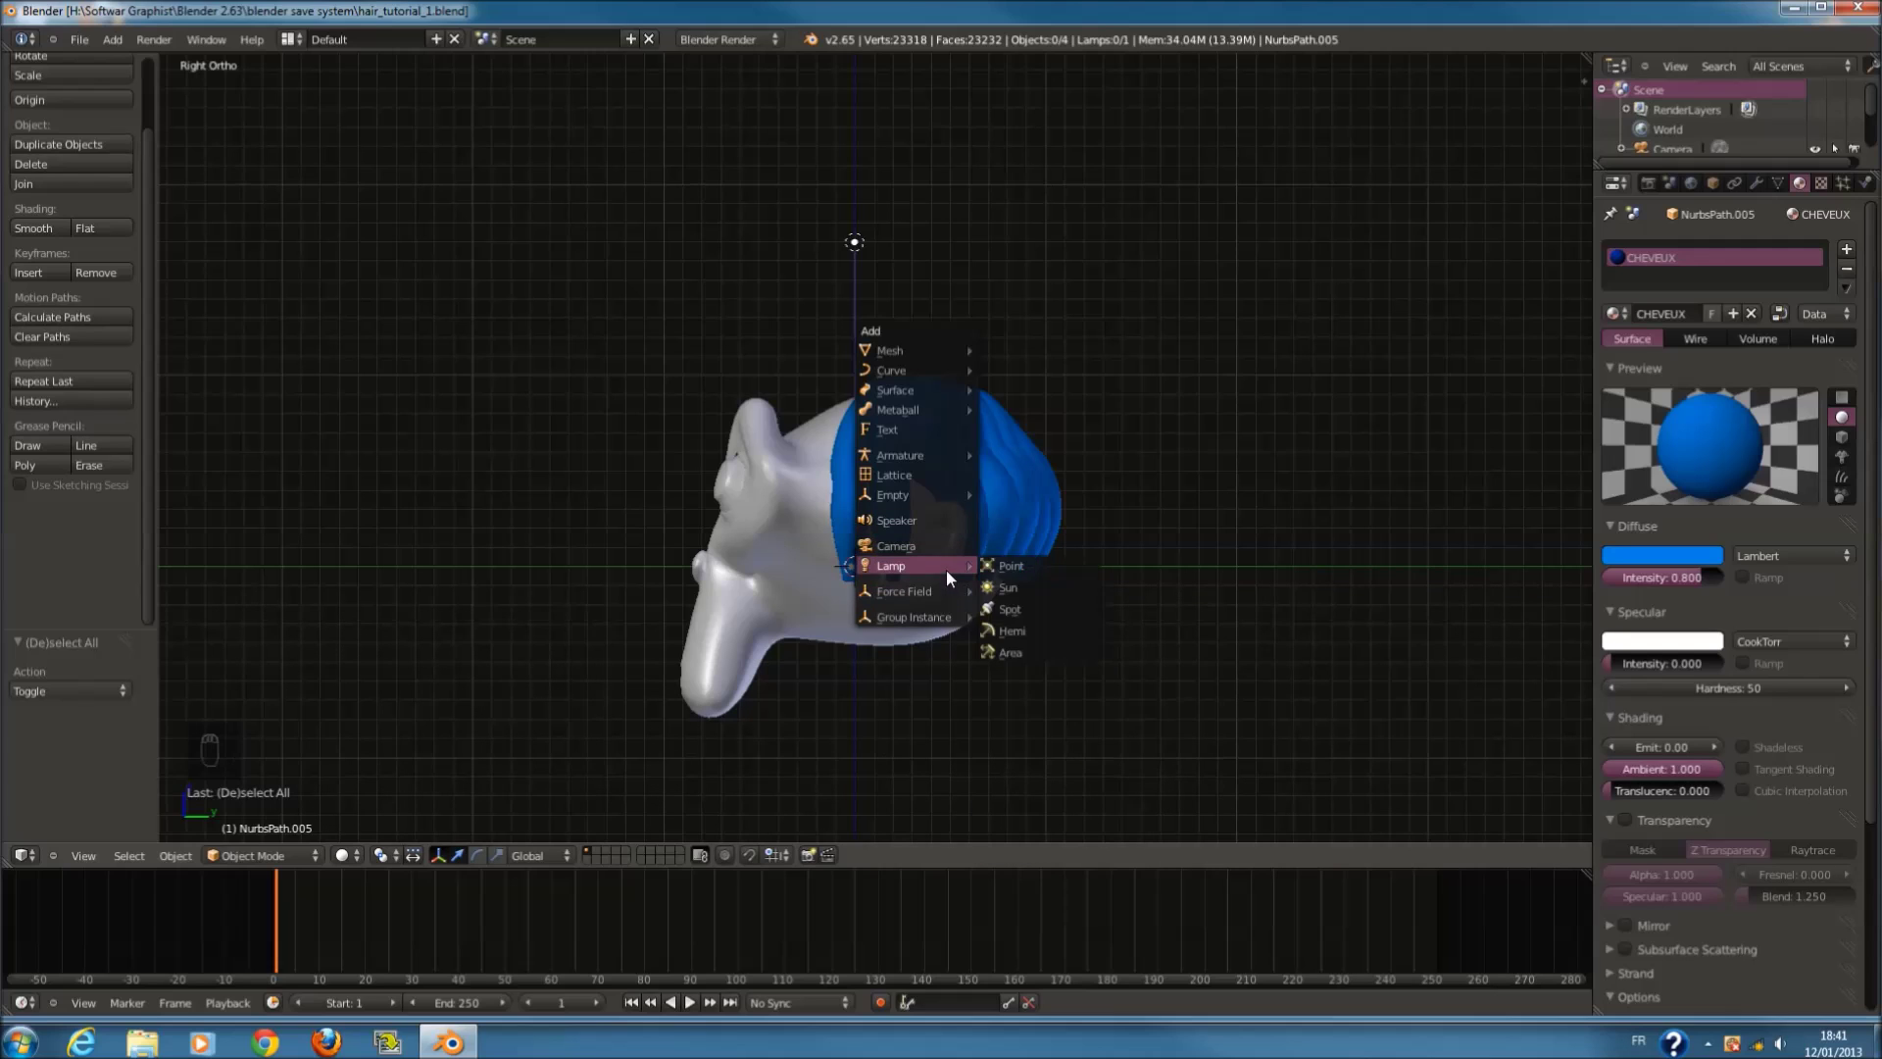
left_click(1049, 611)
key("r")
left_click(986, 716)
Step: Move the wind field about -1.41 along the Y axis to in front of the face, and preview the animation
key("g")
key("y")
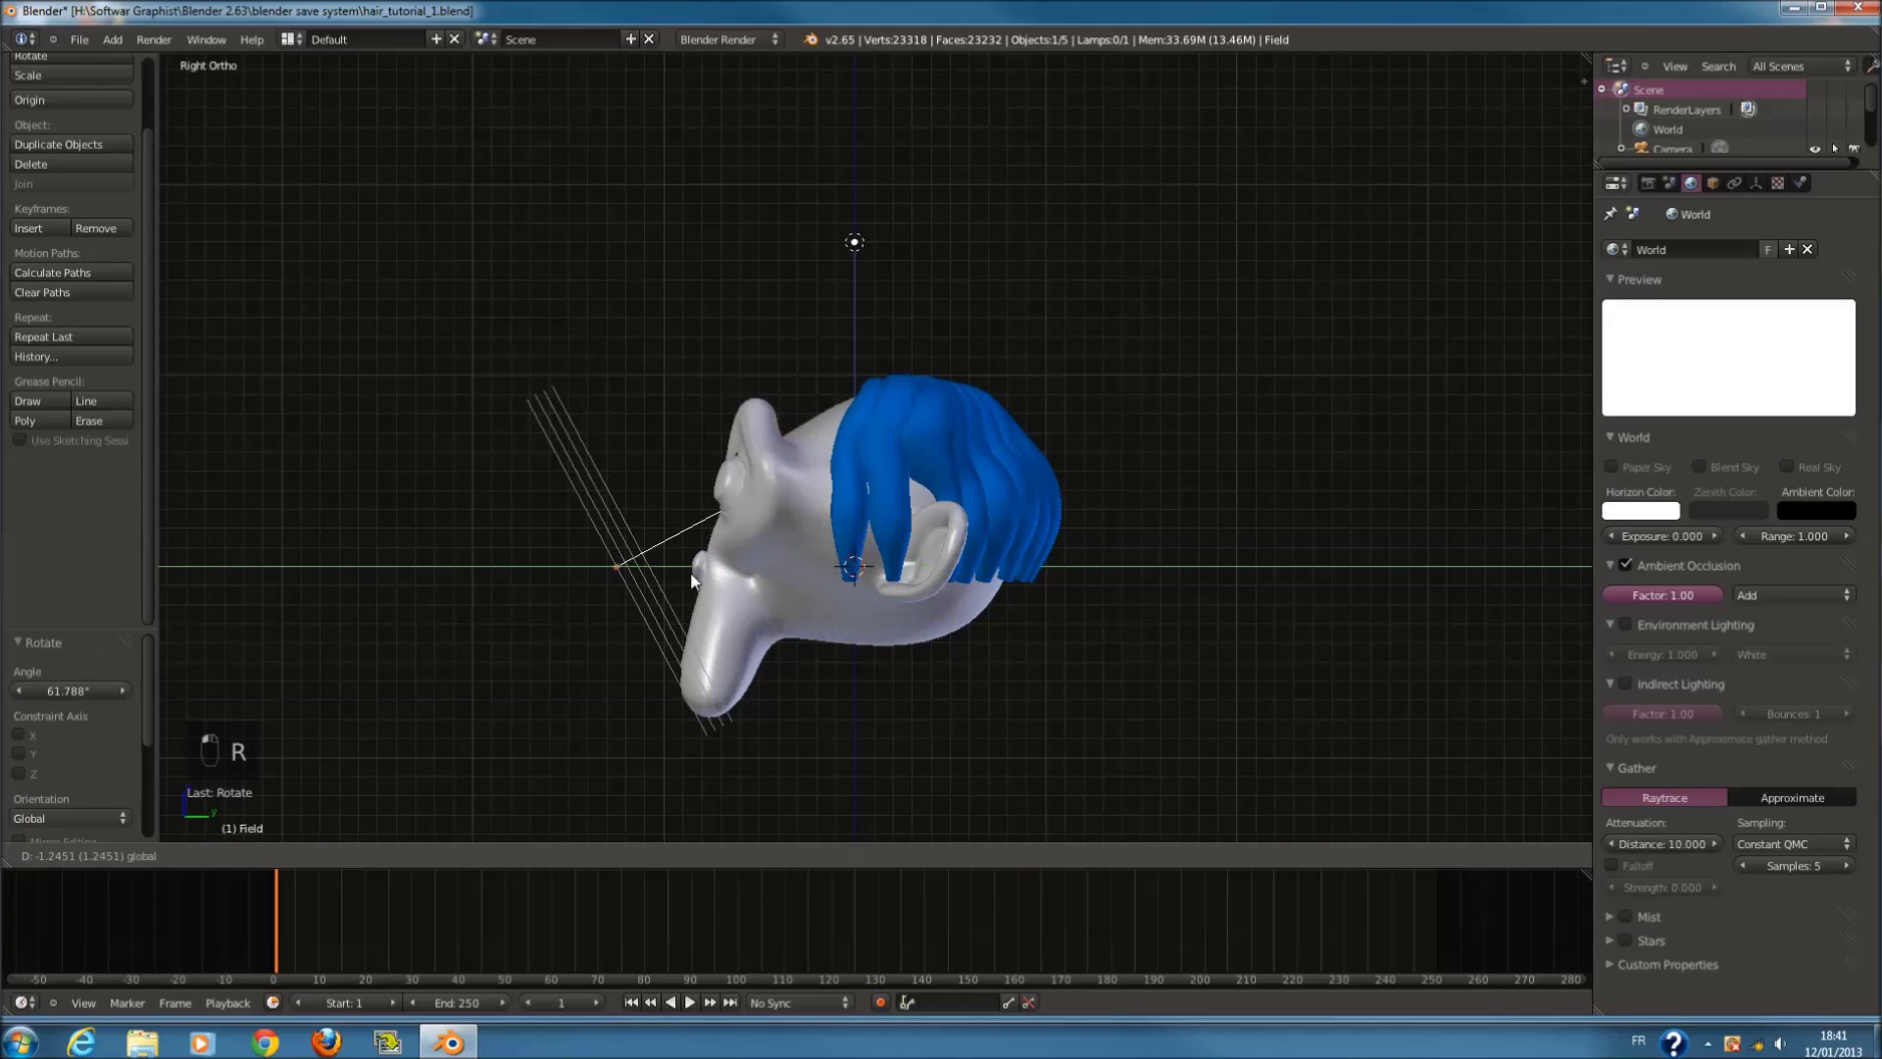
left_click(801, 579)
key("alt+a")
key("alt+a")
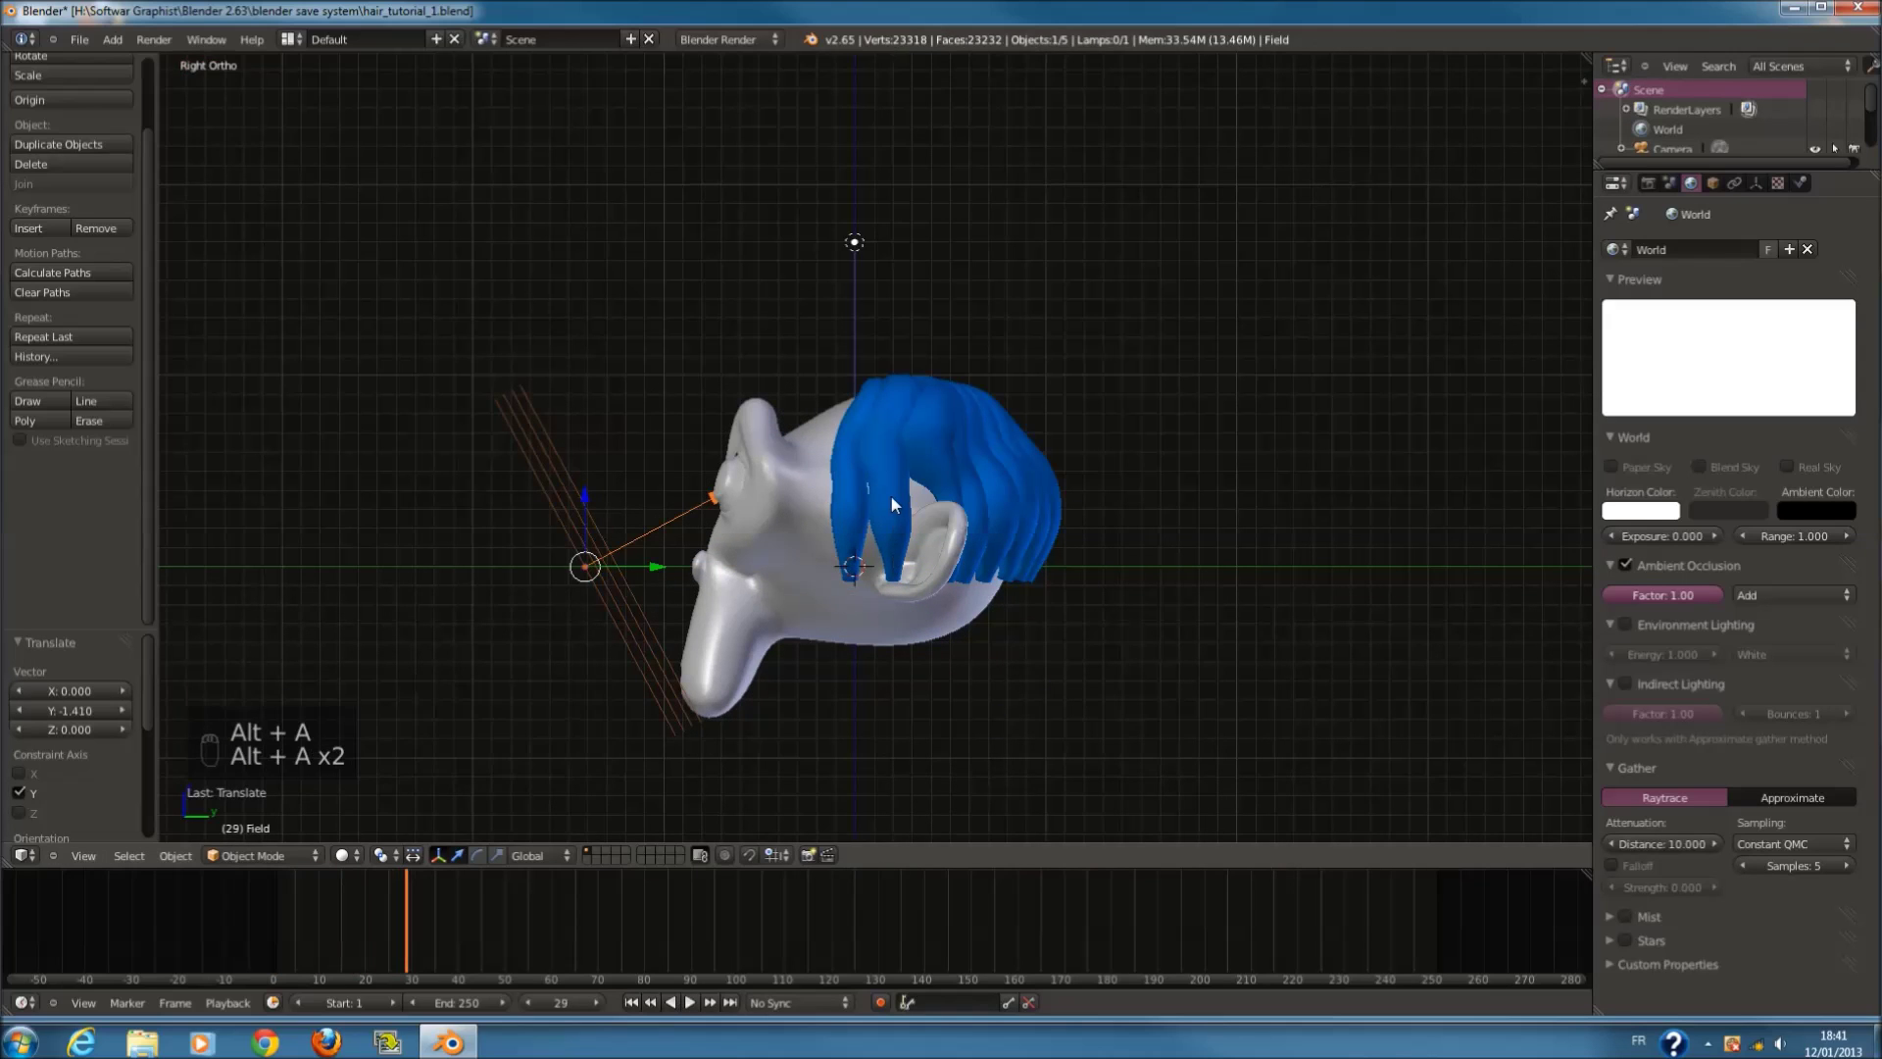
Step: Try enabling Cloth and Dynamic Paint physics on the hair, and remove both
middle_click_drag(890, 494, 1006, 402)
right_click(1006, 402)
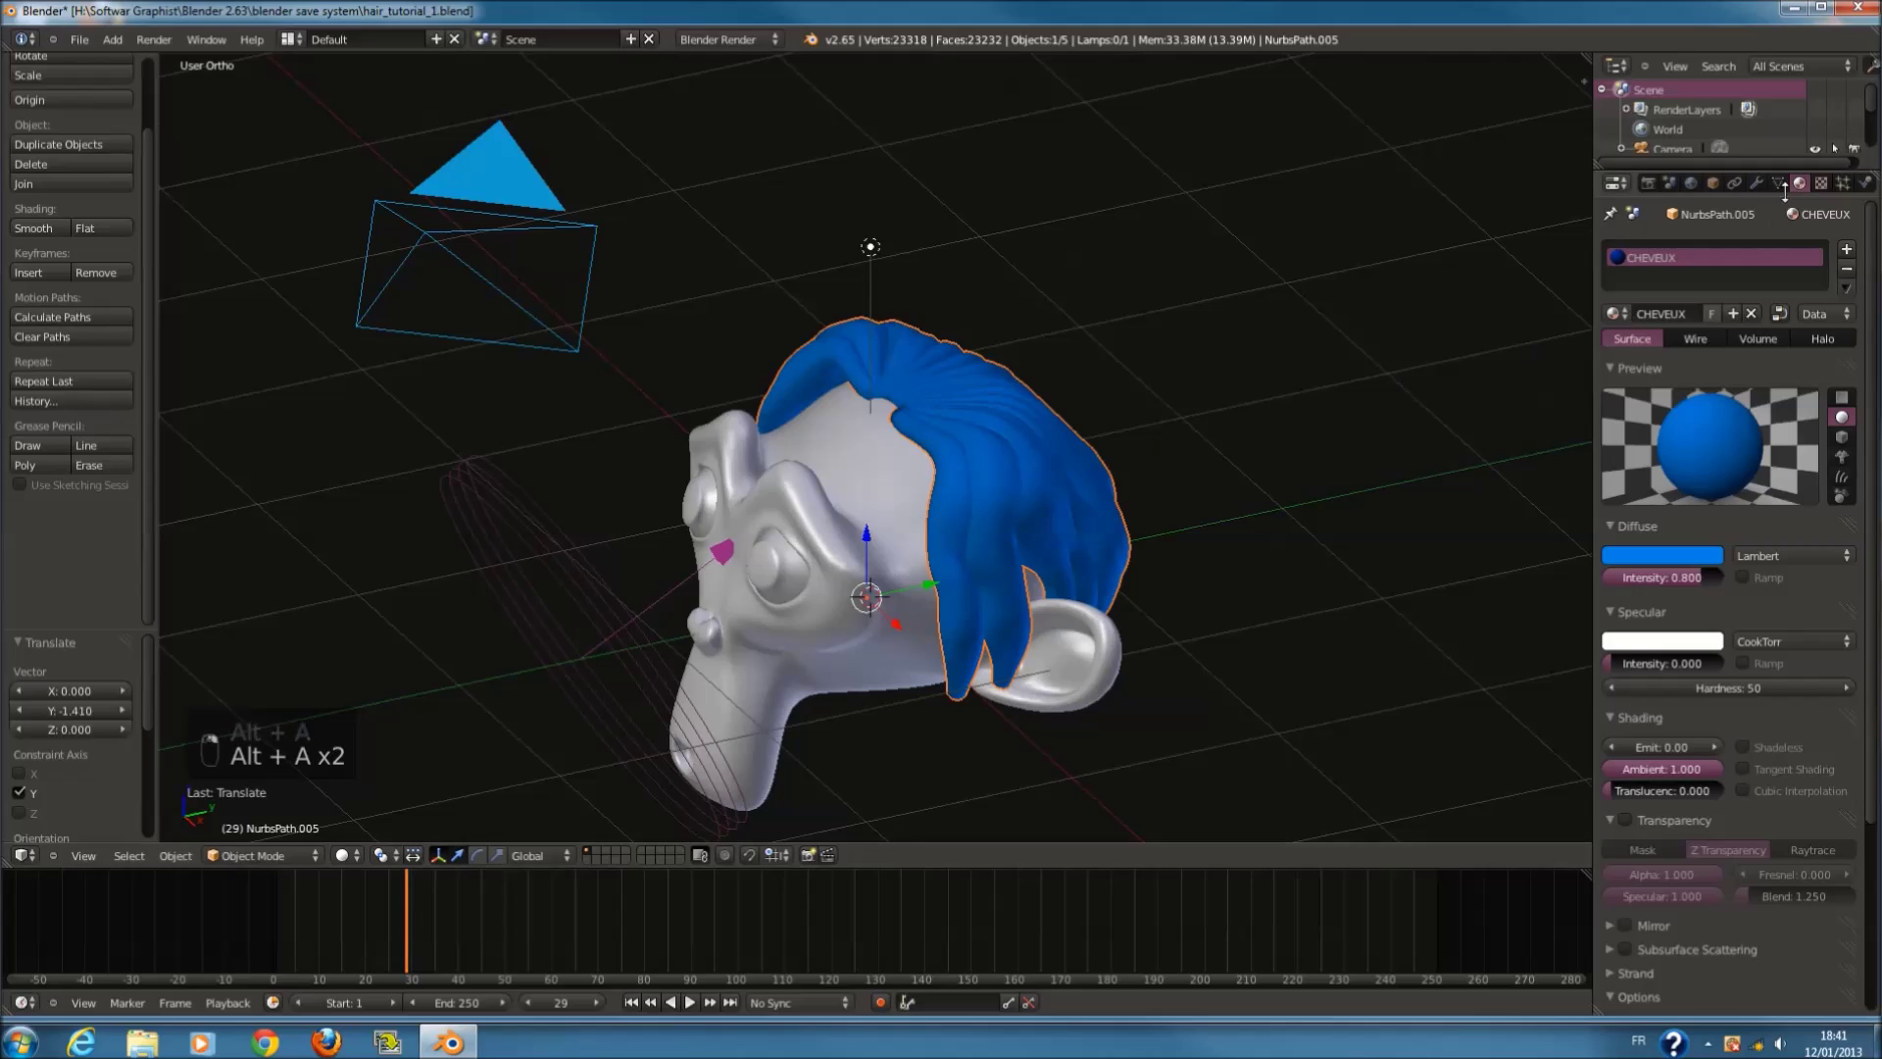
left_click(1842, 184)
left_click(1865, 184)
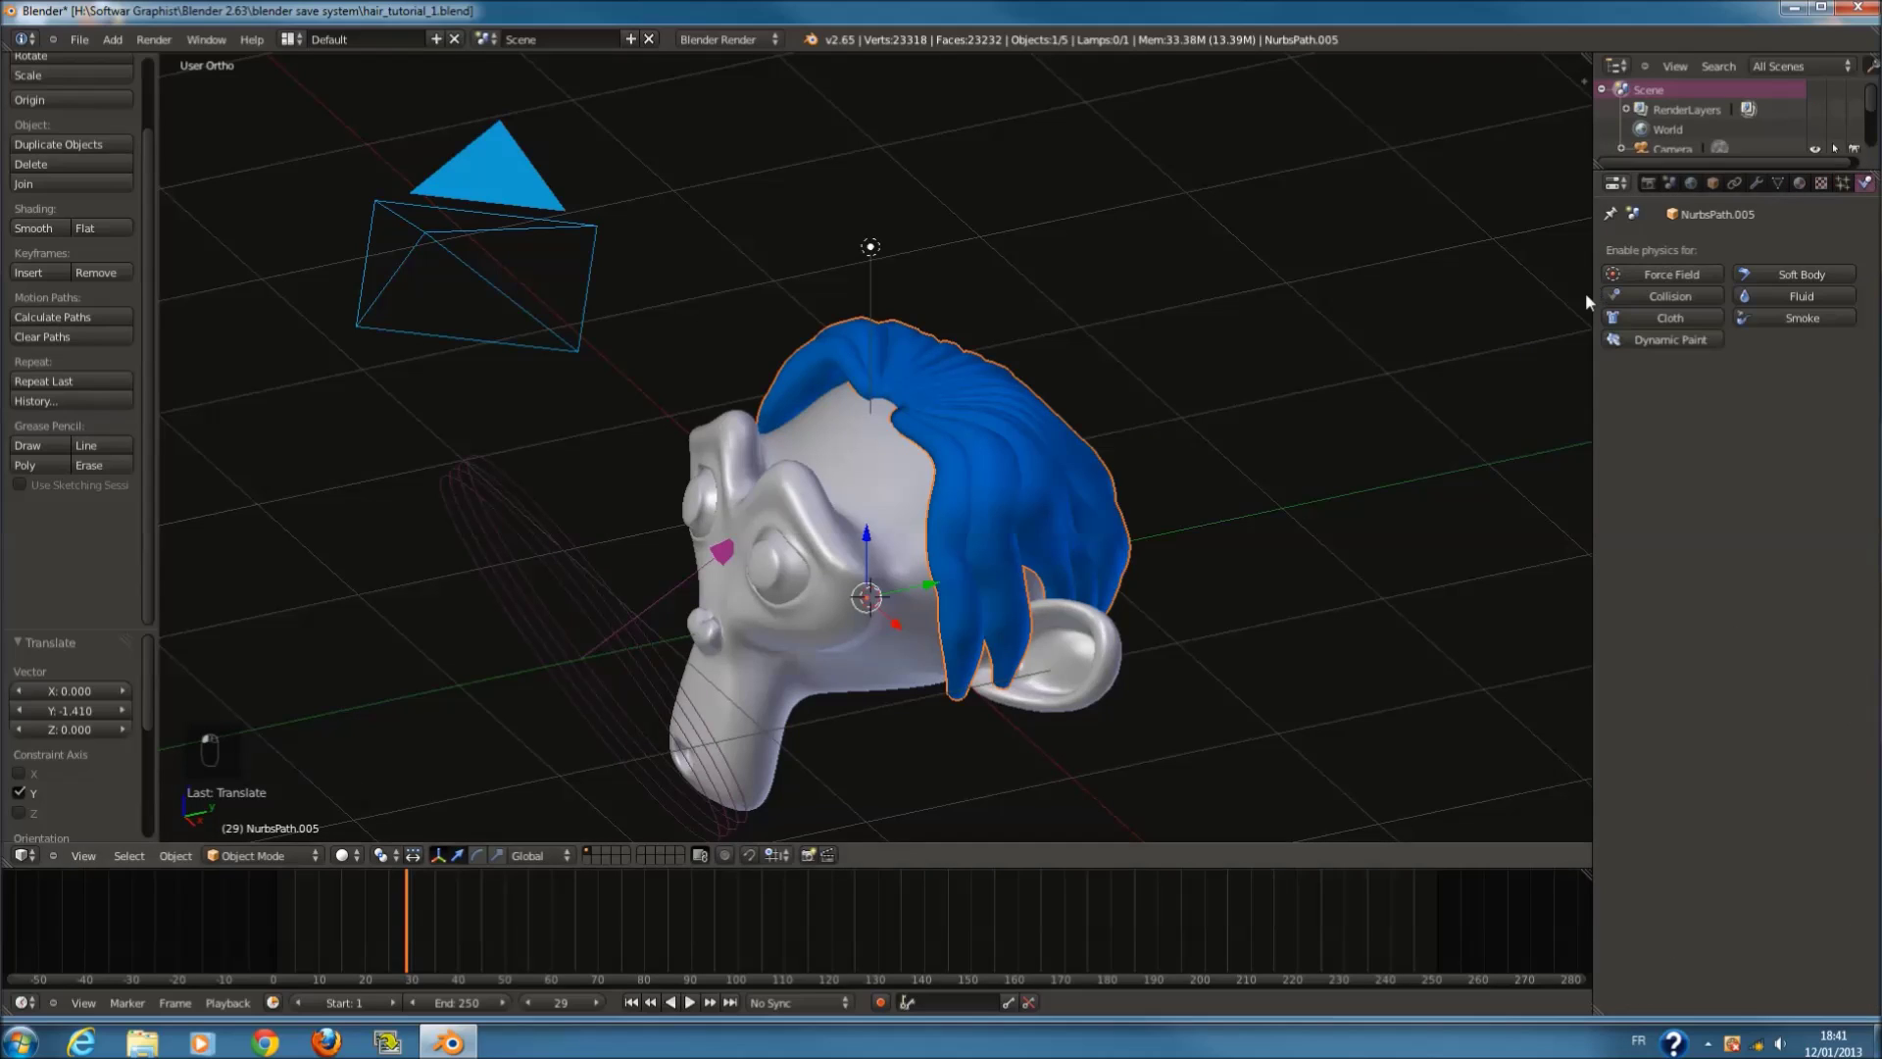
left_click(1682, 317)
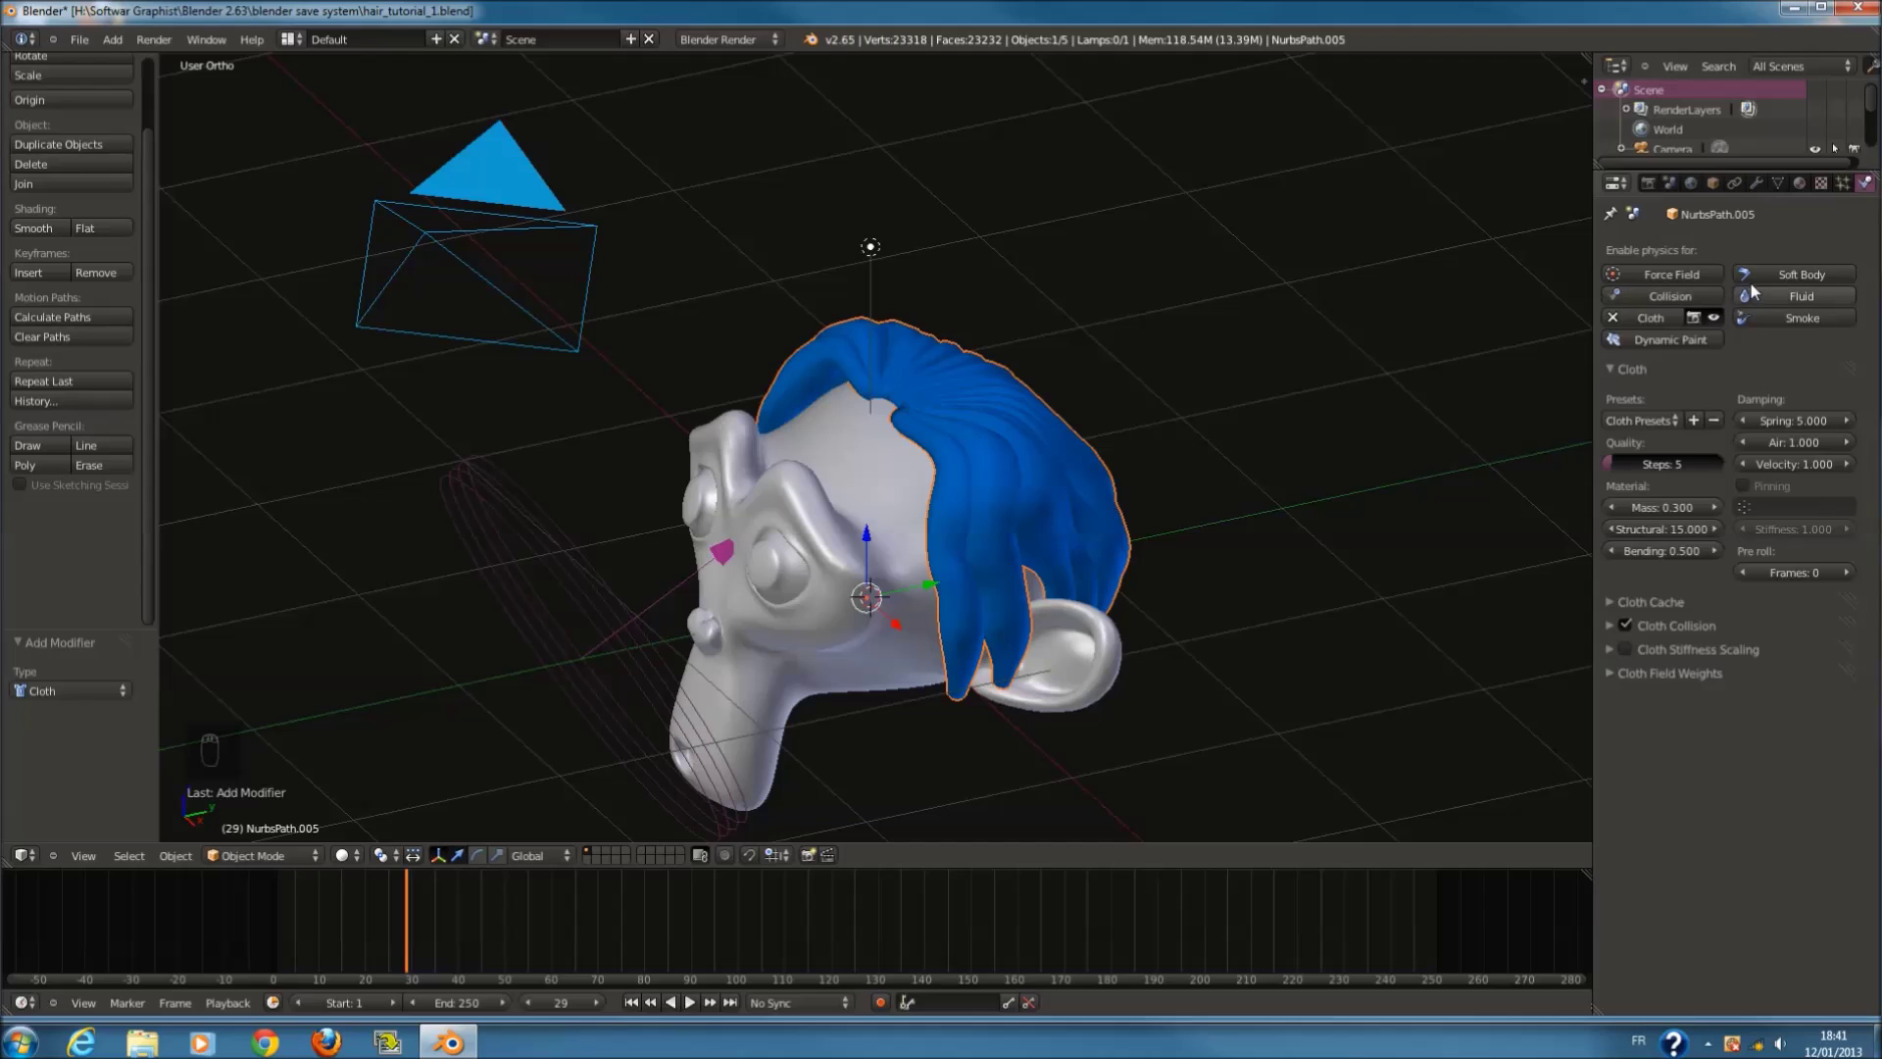
left_click(1619, 341)
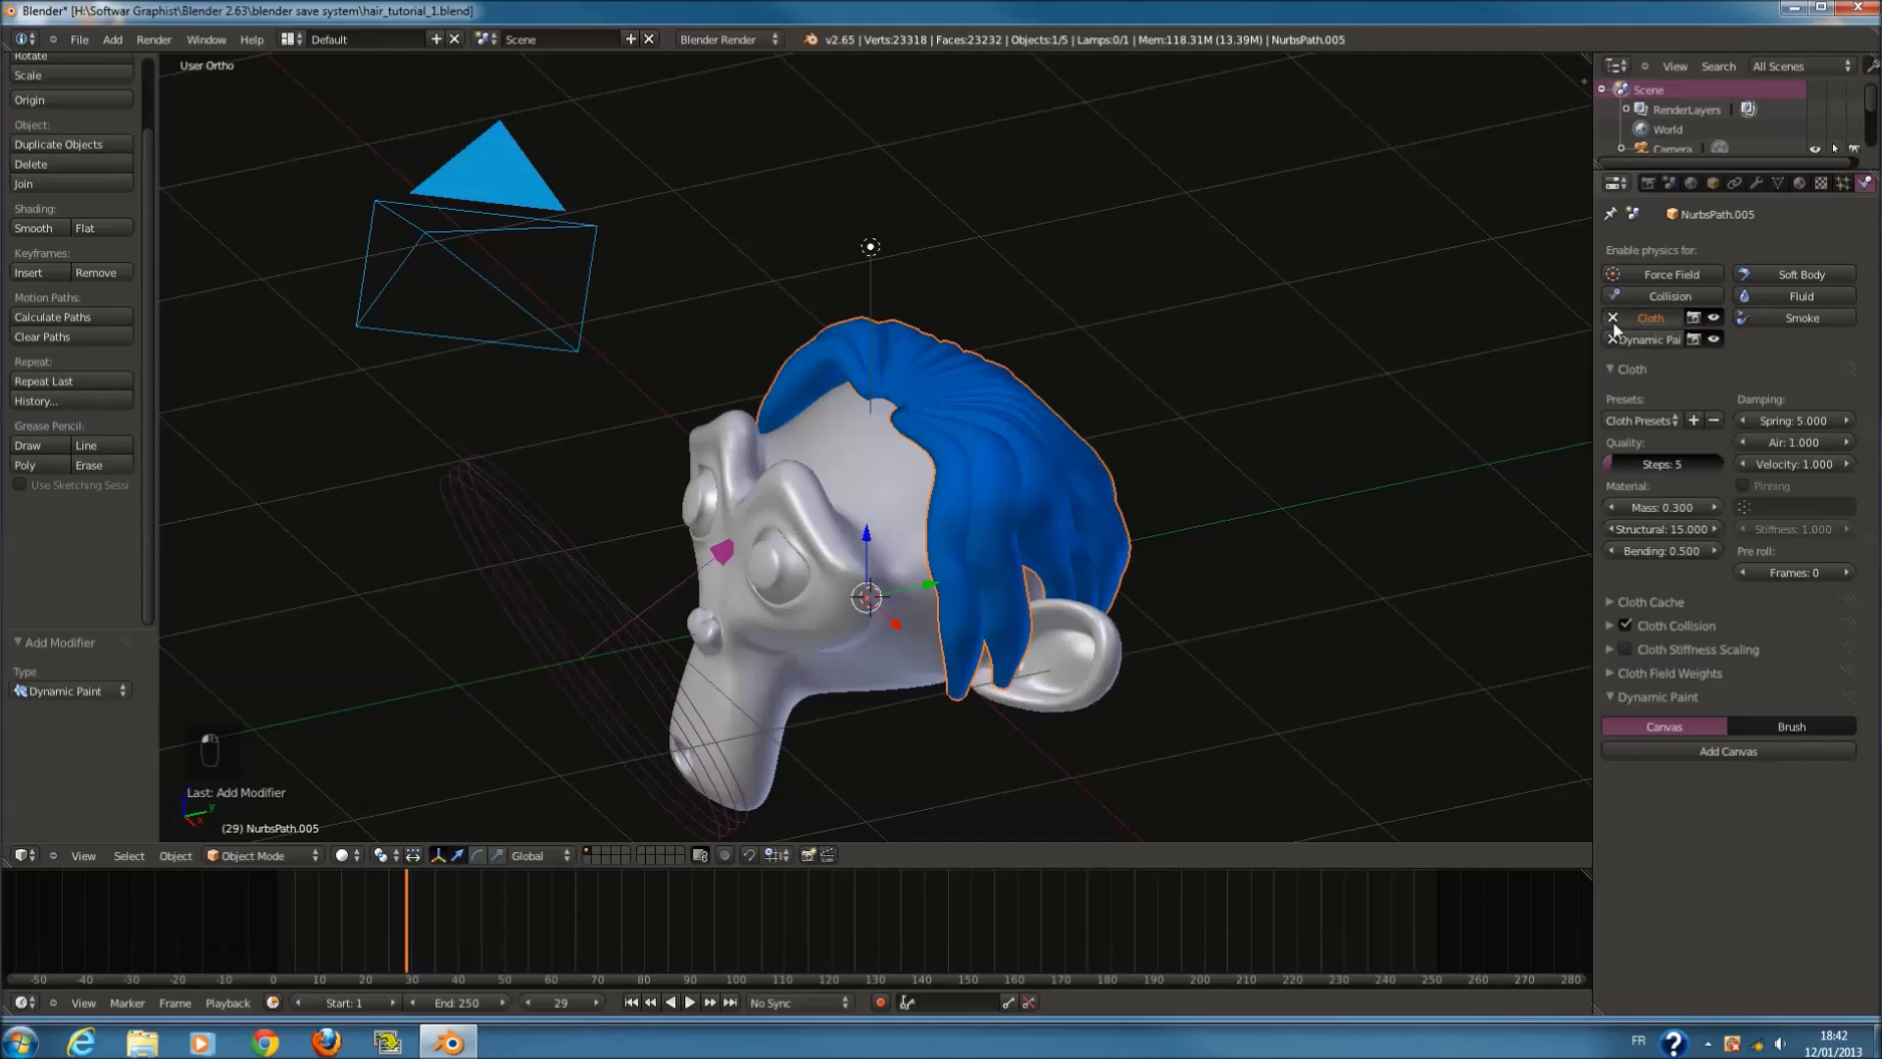
left_click(1613, 317)
left_click(1613, 339)
Step: Try Soft Body physics on the hair while playing the animation, and remove it
left_click(1752, 279)
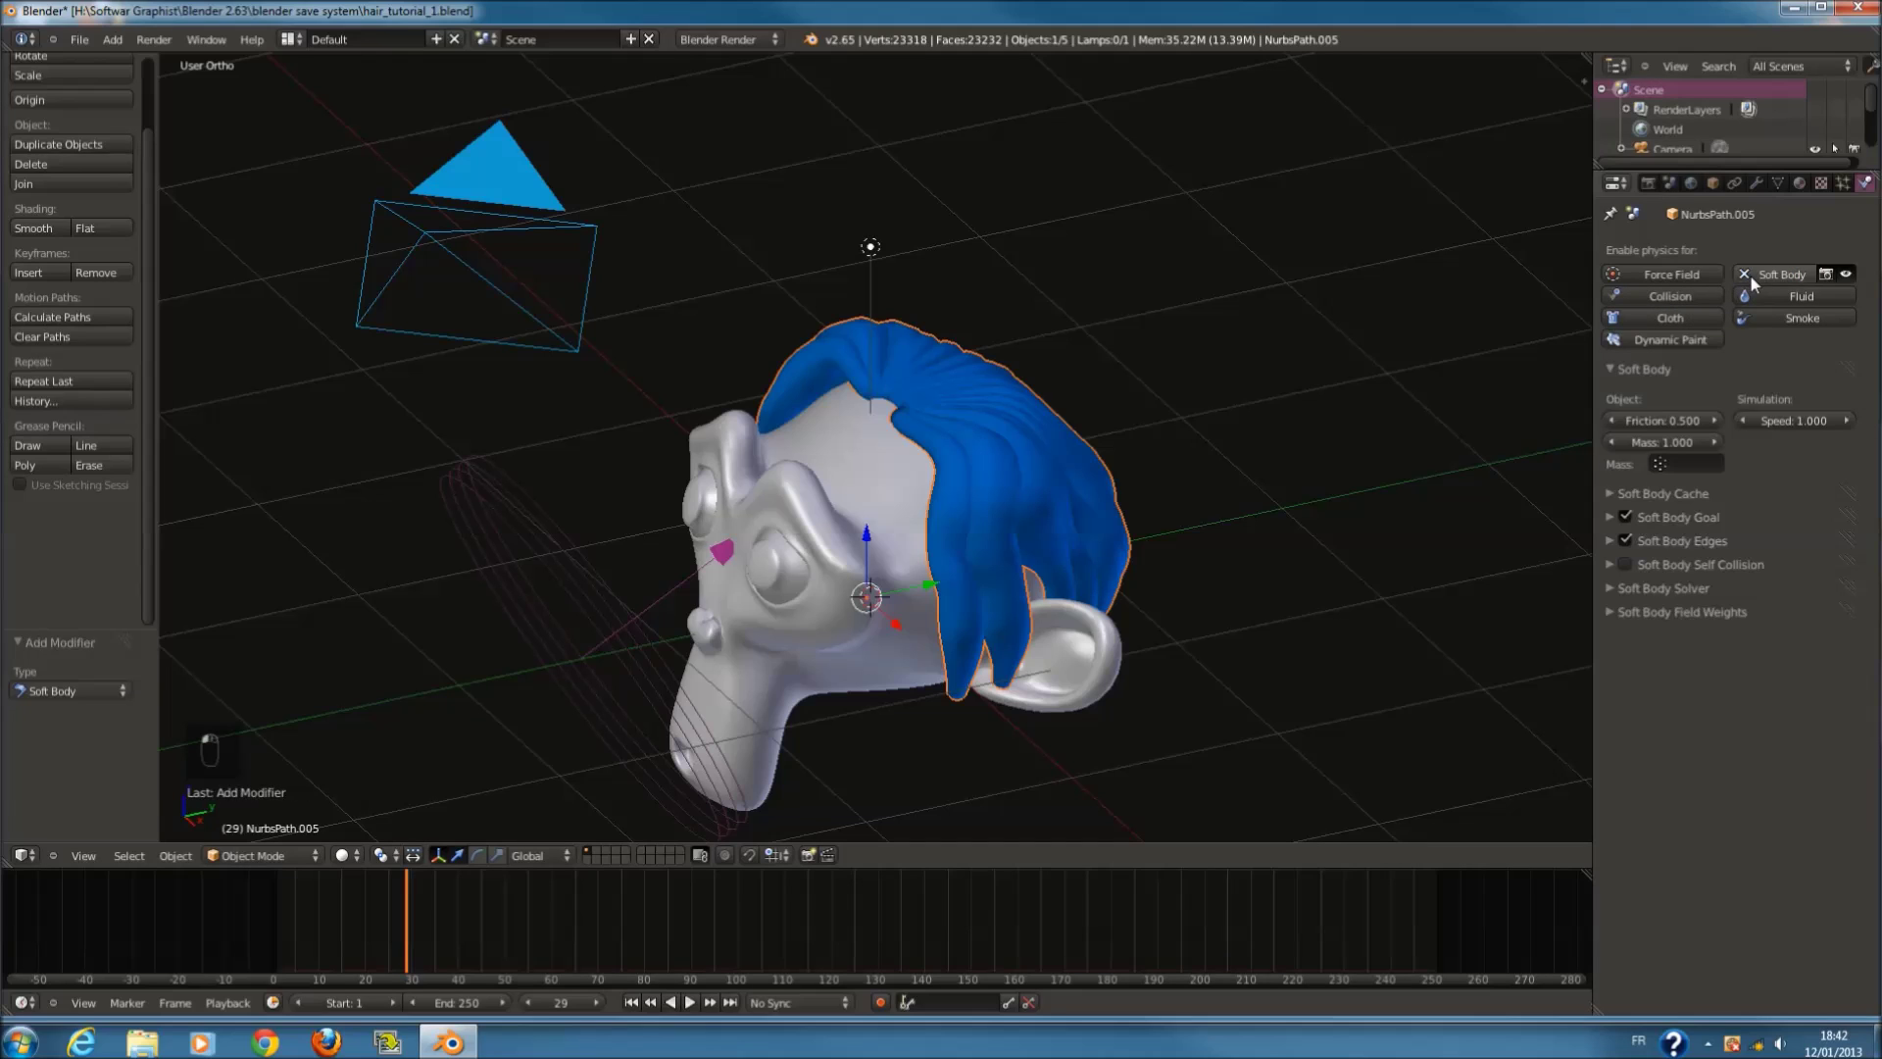
middle_click_drag(1226, 510, 1040, 568)
key("alt+a")
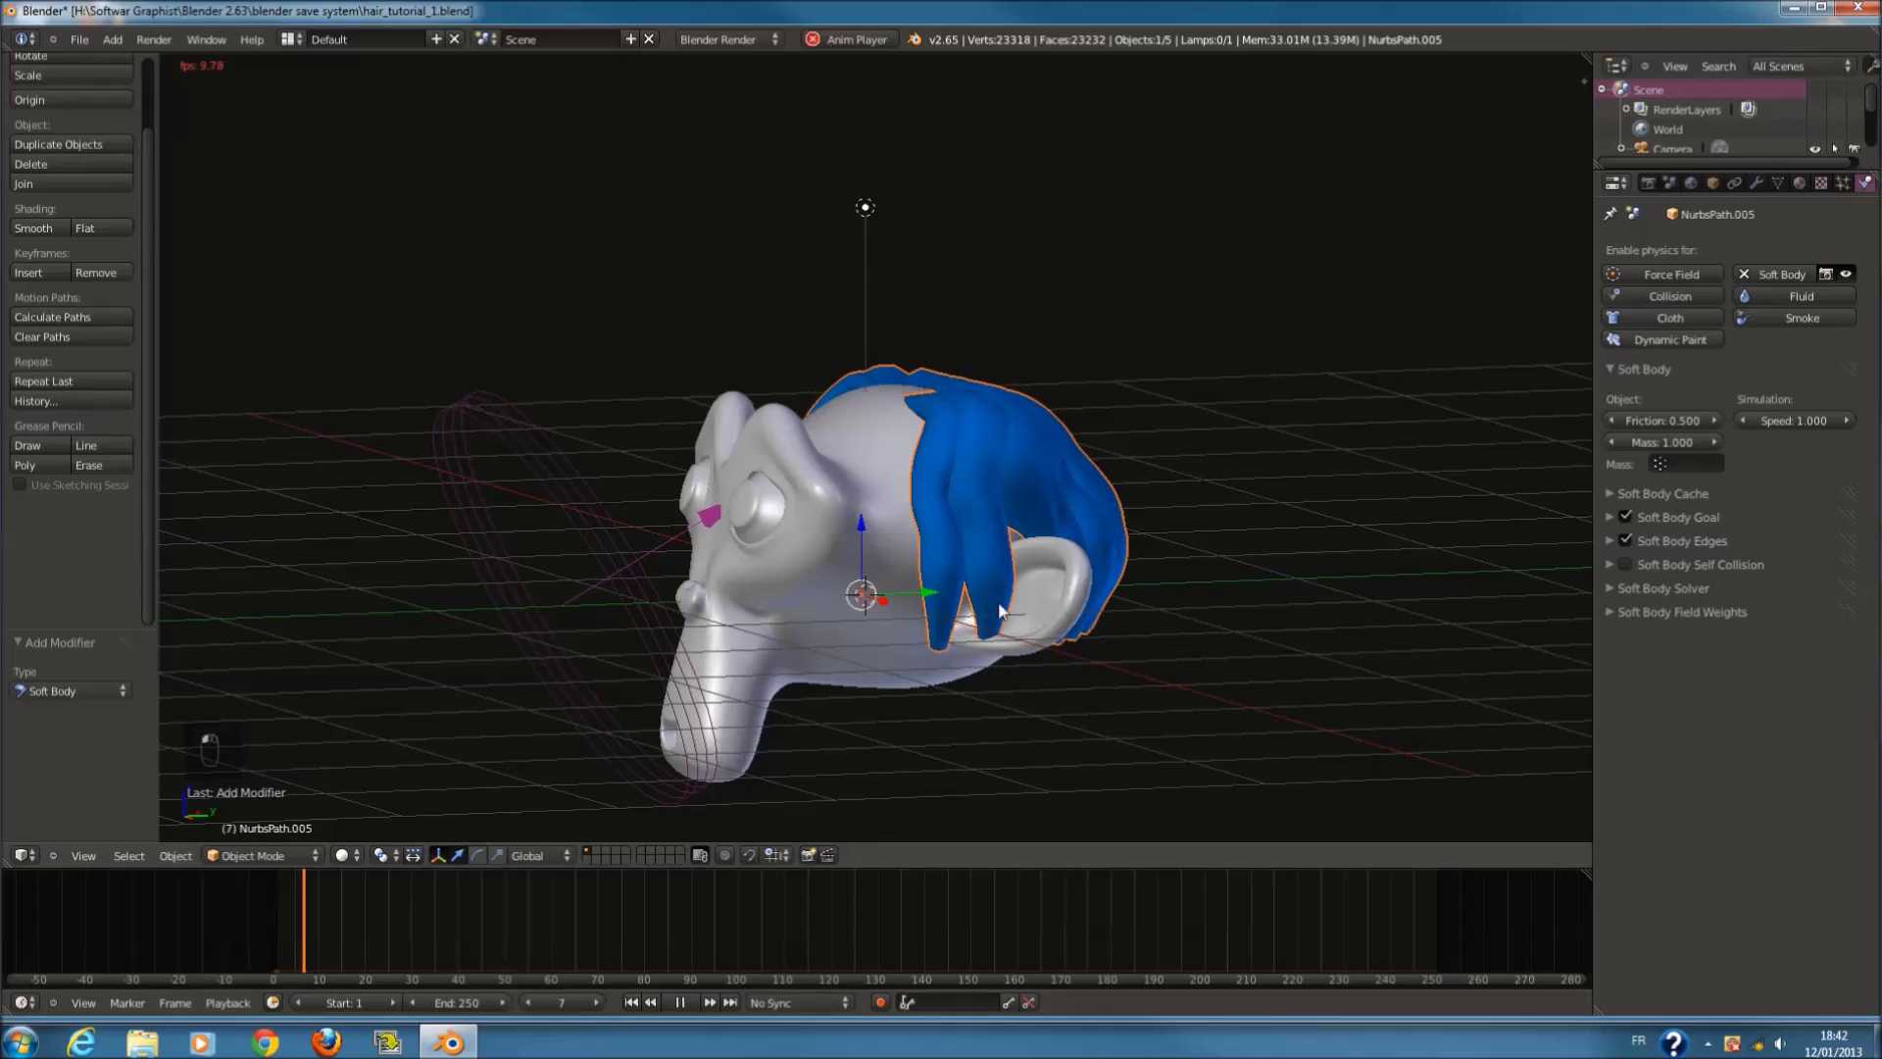
middle_click_drag(1006, 604, 949, 619)
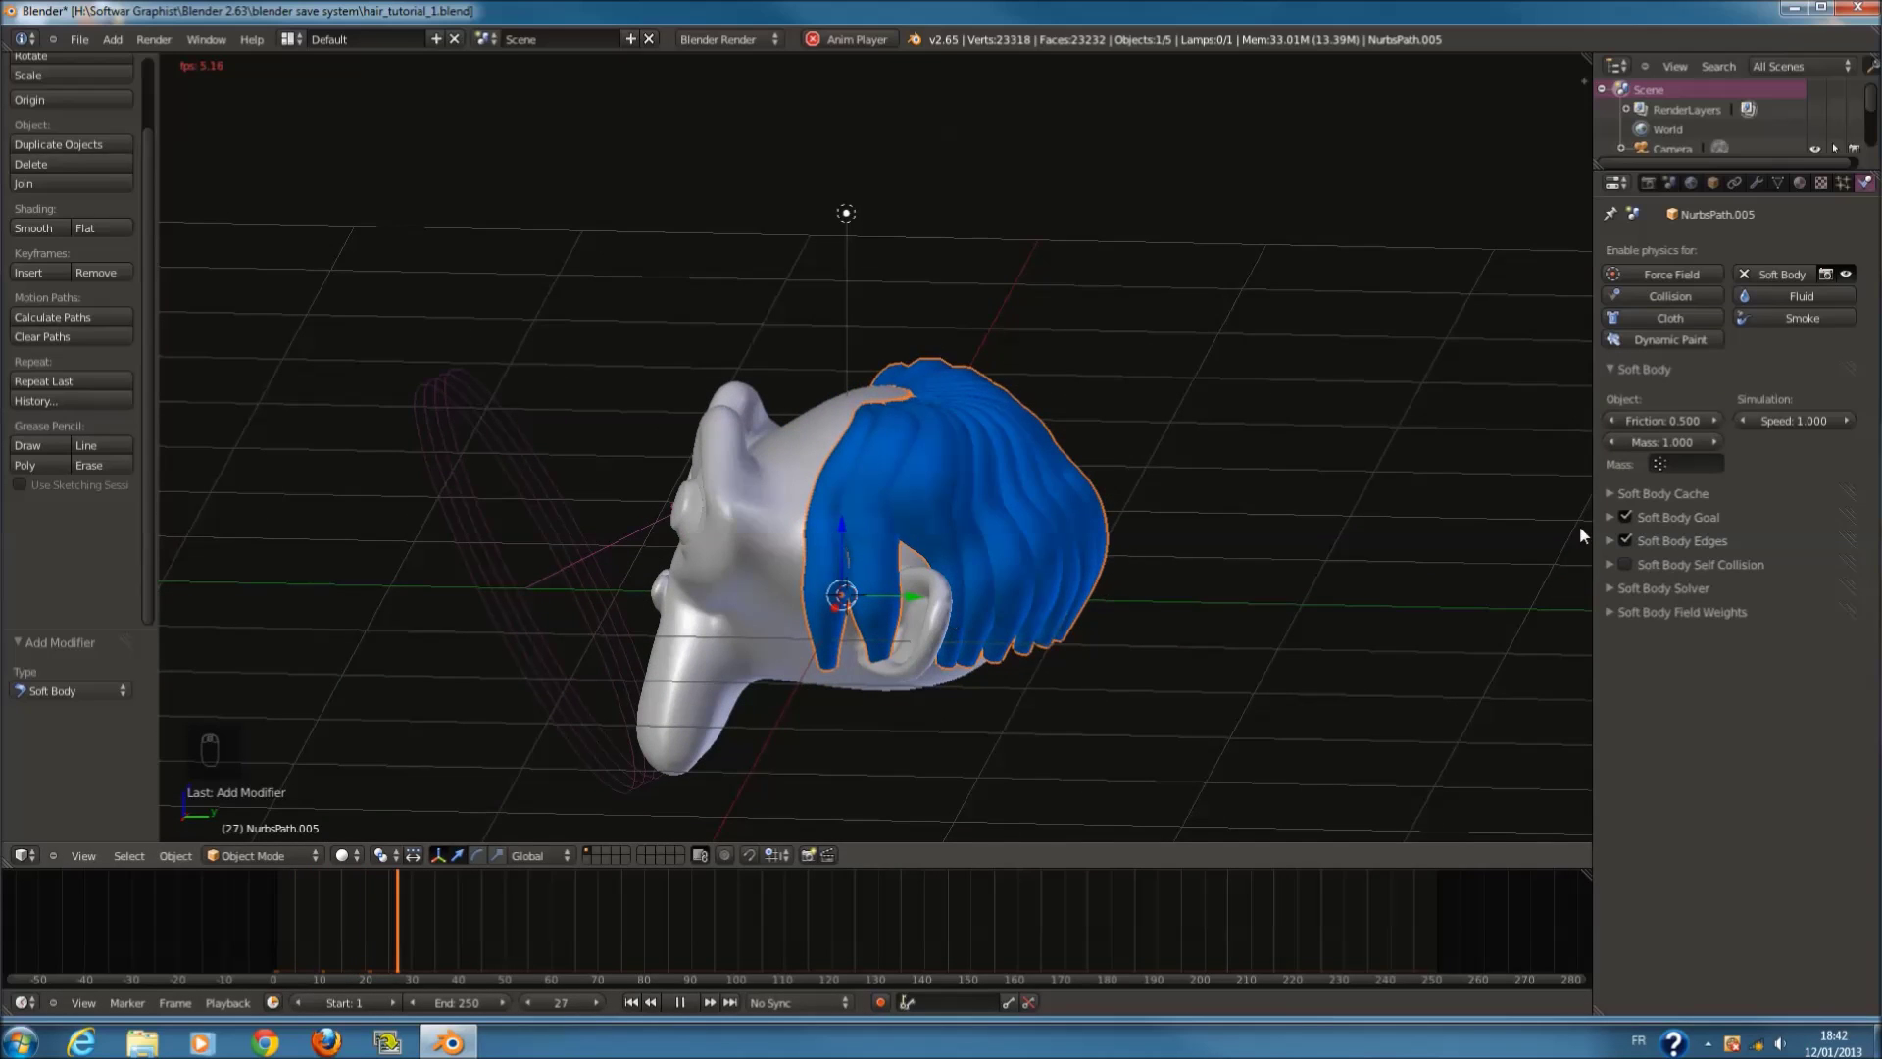
key("alt+a")
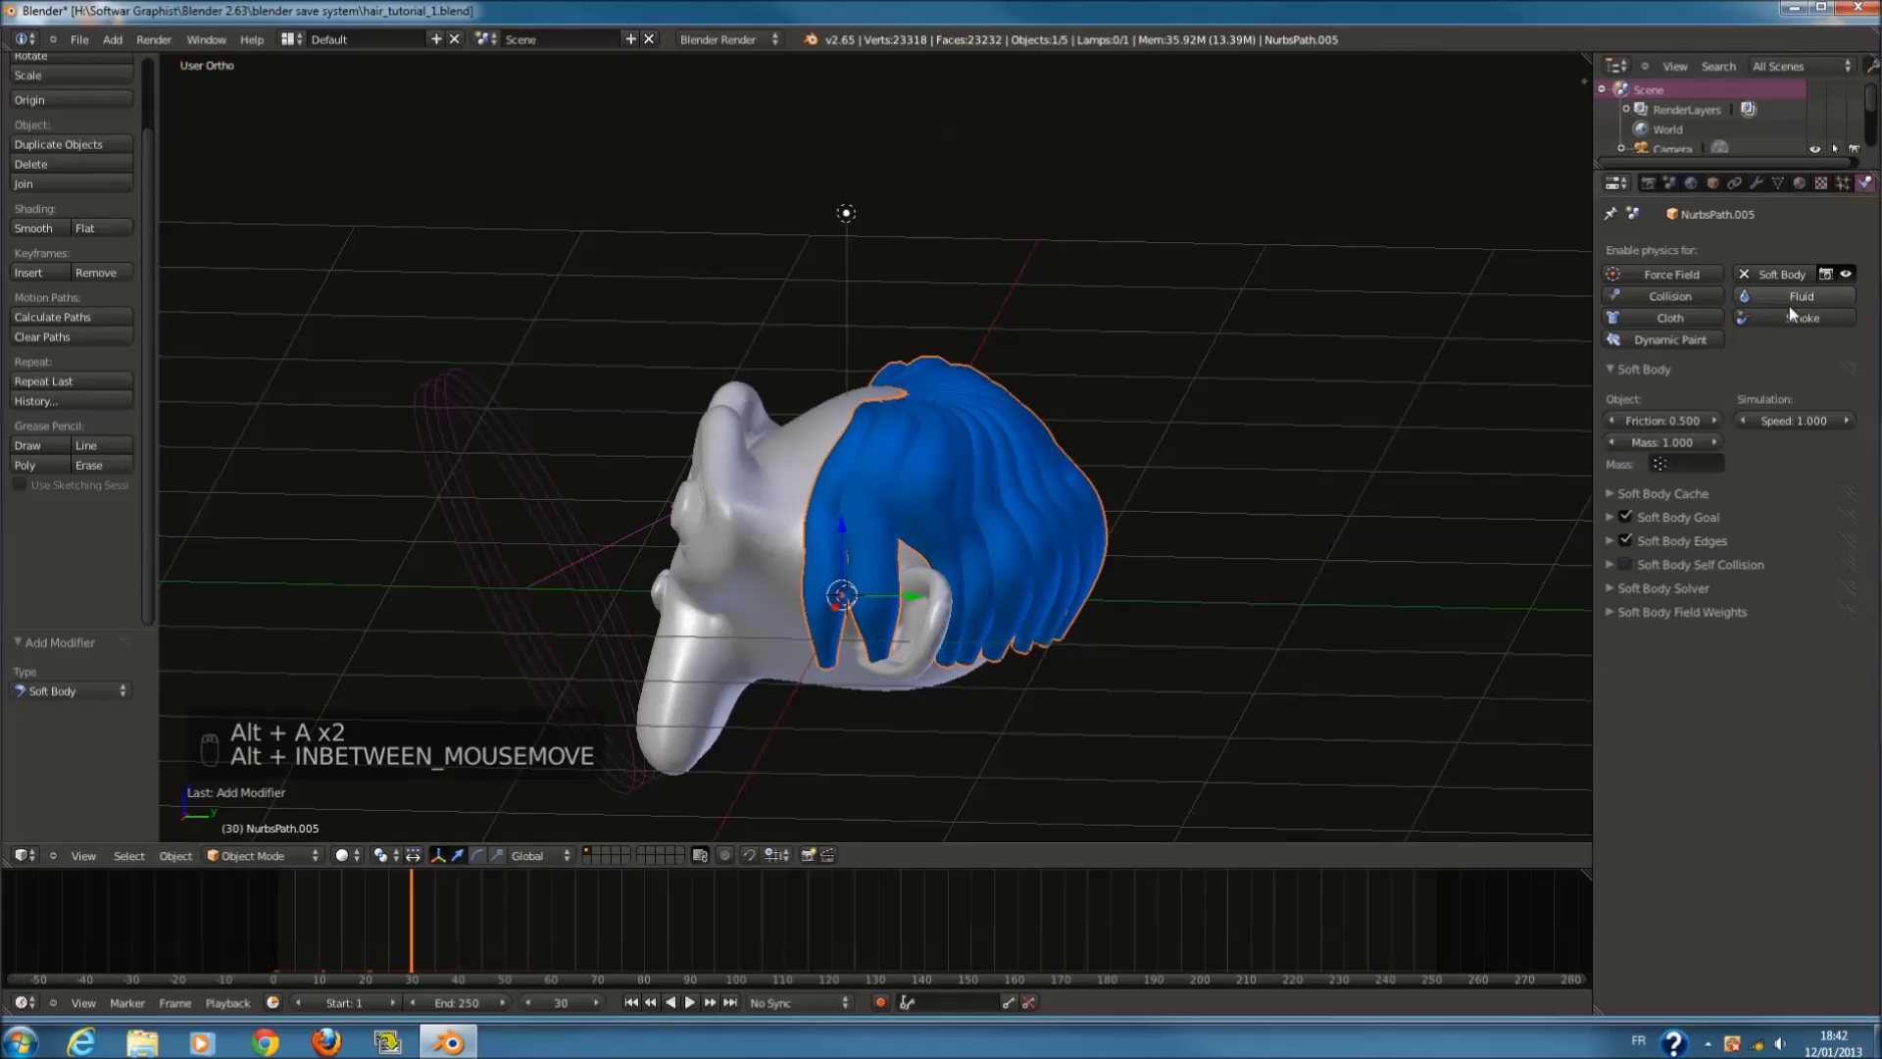
left_click(1743, 276)
Step: Enable Cloth physics on the hair with default settings and test it by playing the animation
middle_click_drag(996, 492, 1026, 527)
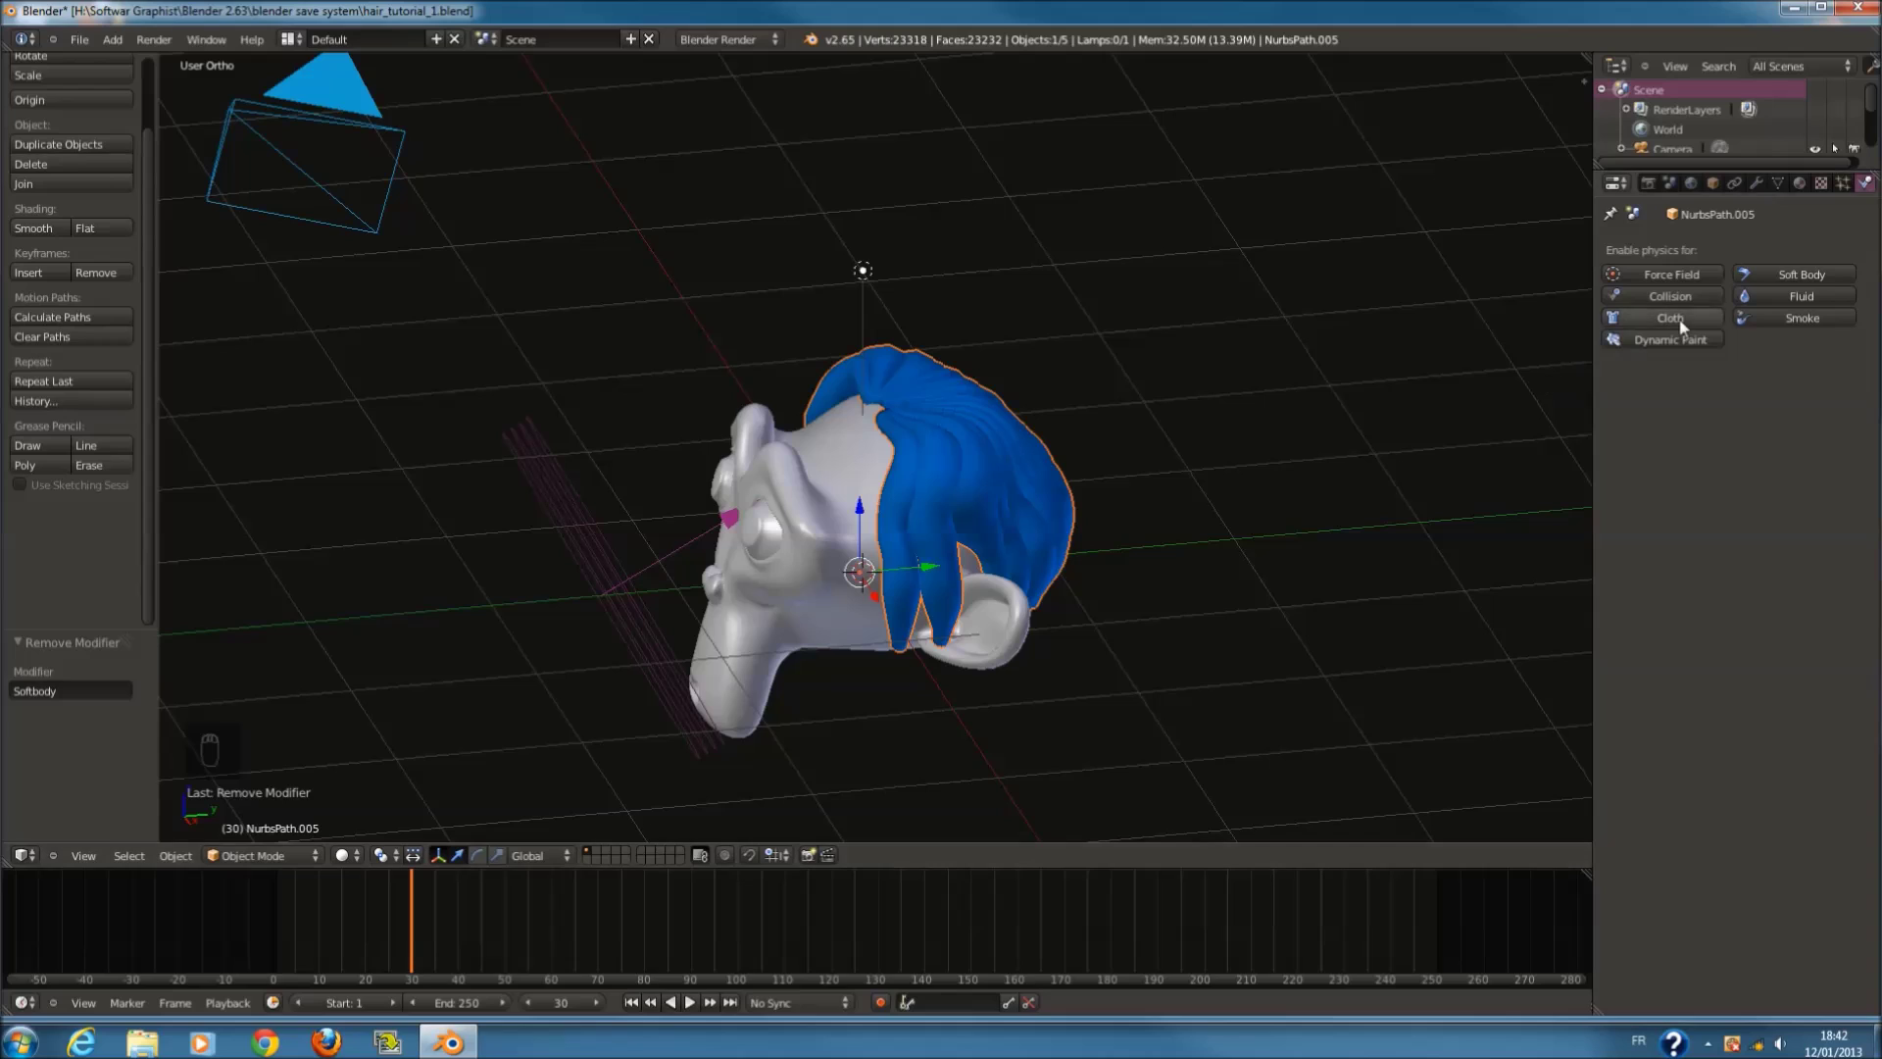
left_click(1614, 315)
key("alt+a")
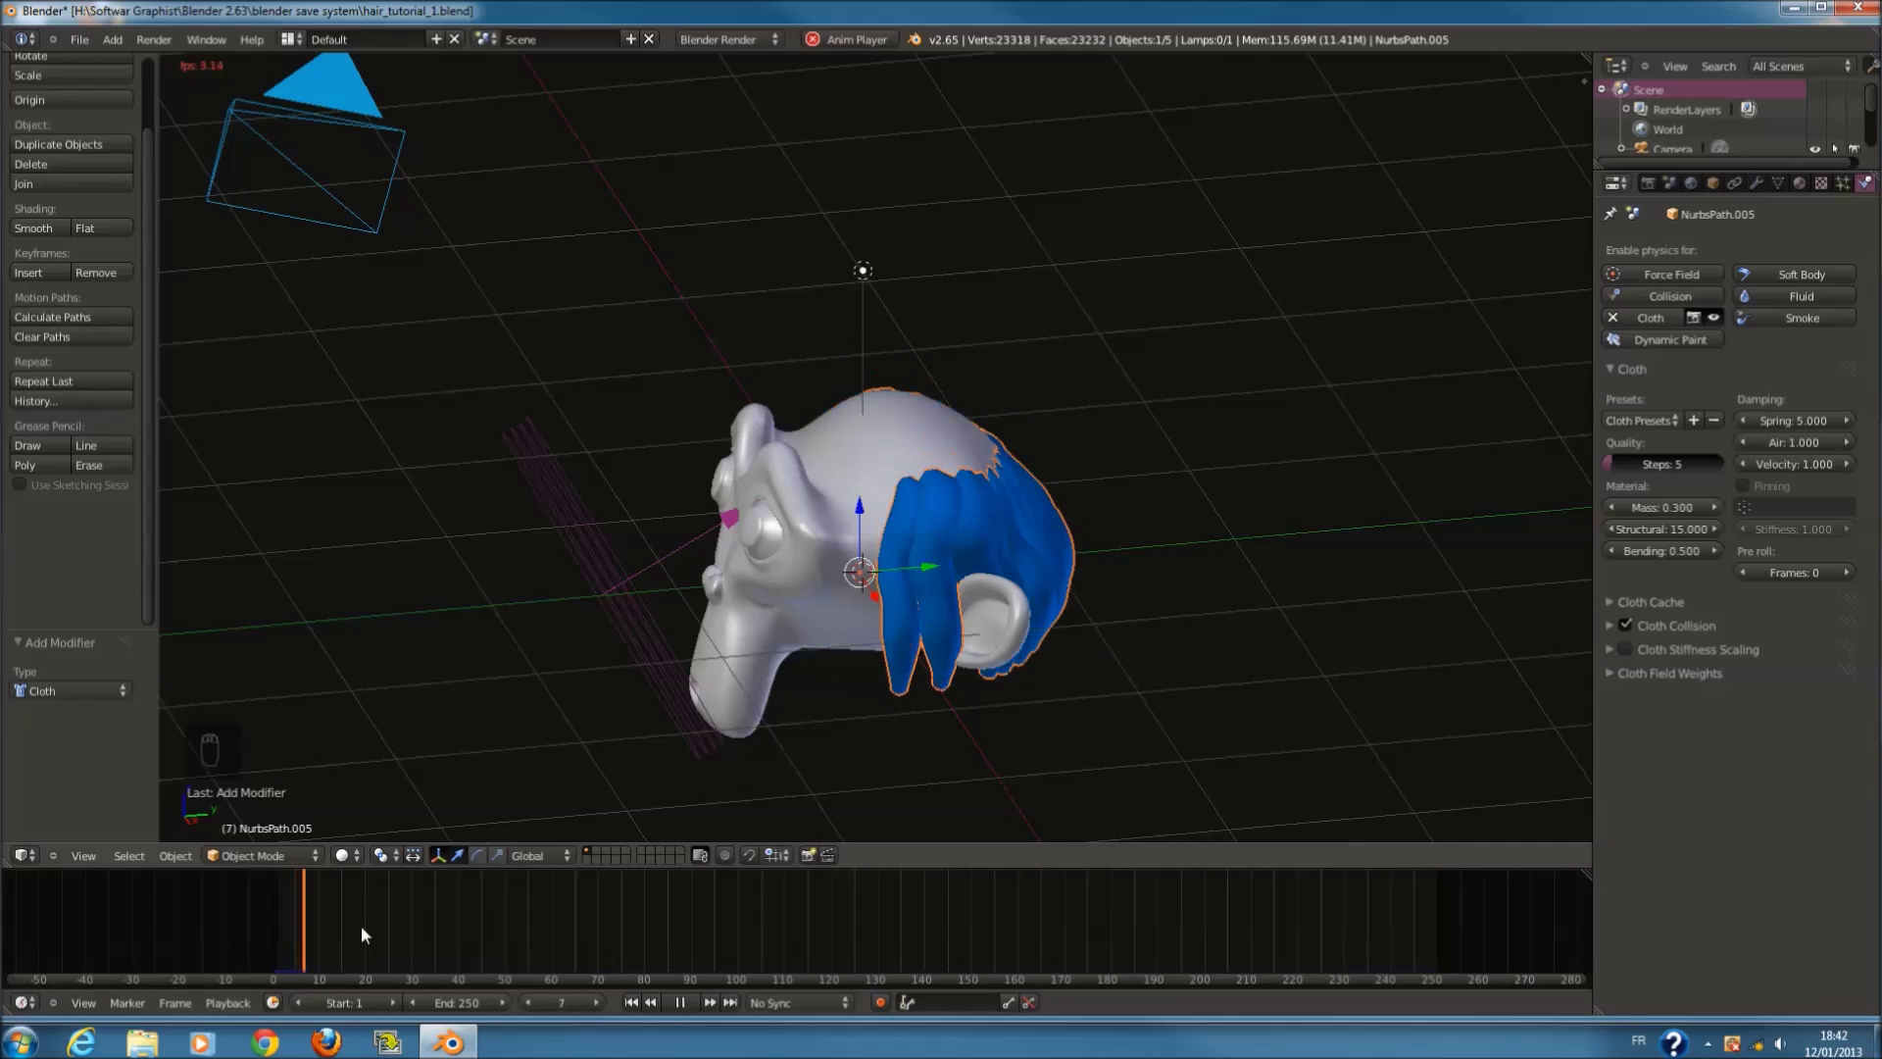
key("alt+a")
left_click(565, 927)
Step: Try Collision physics on the monkey head while playing the animation from frame 0, and remove it
right_click(749, 417)
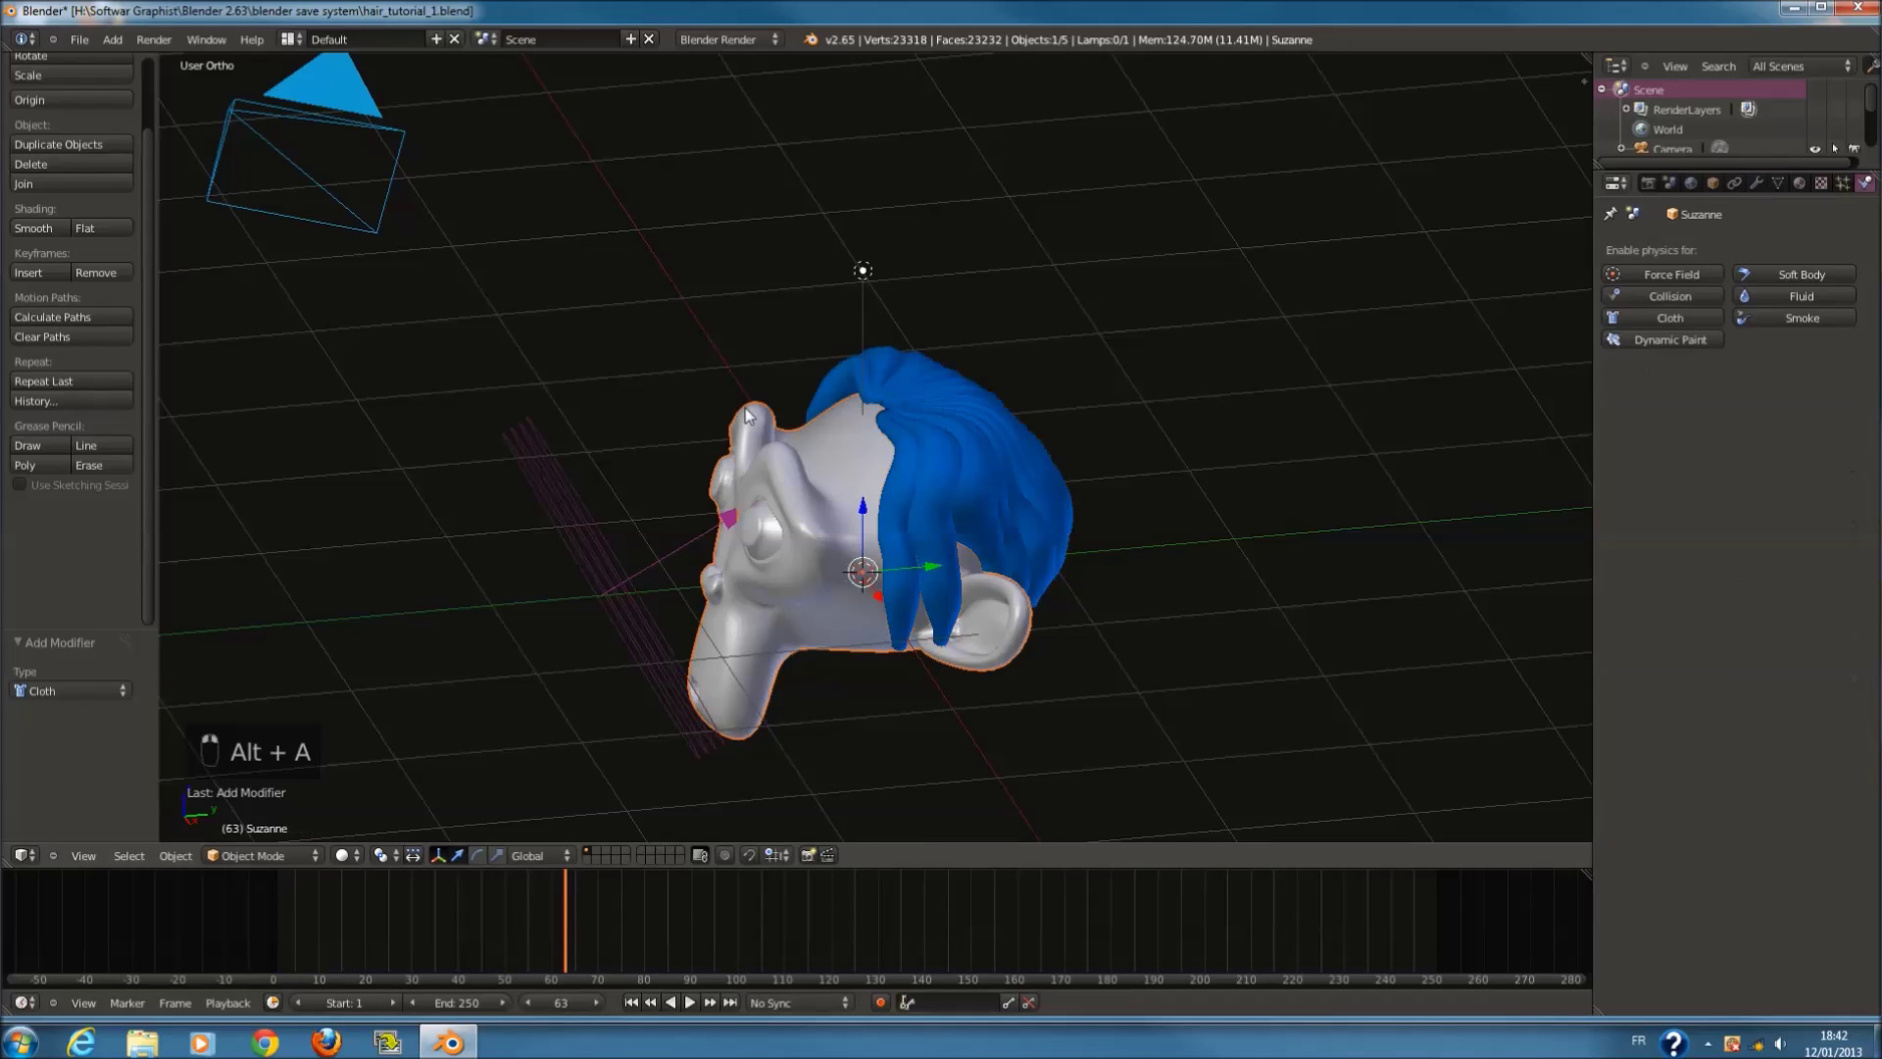
left_click(1643, 296)
left_click_drag(303, 928, 223, 927)
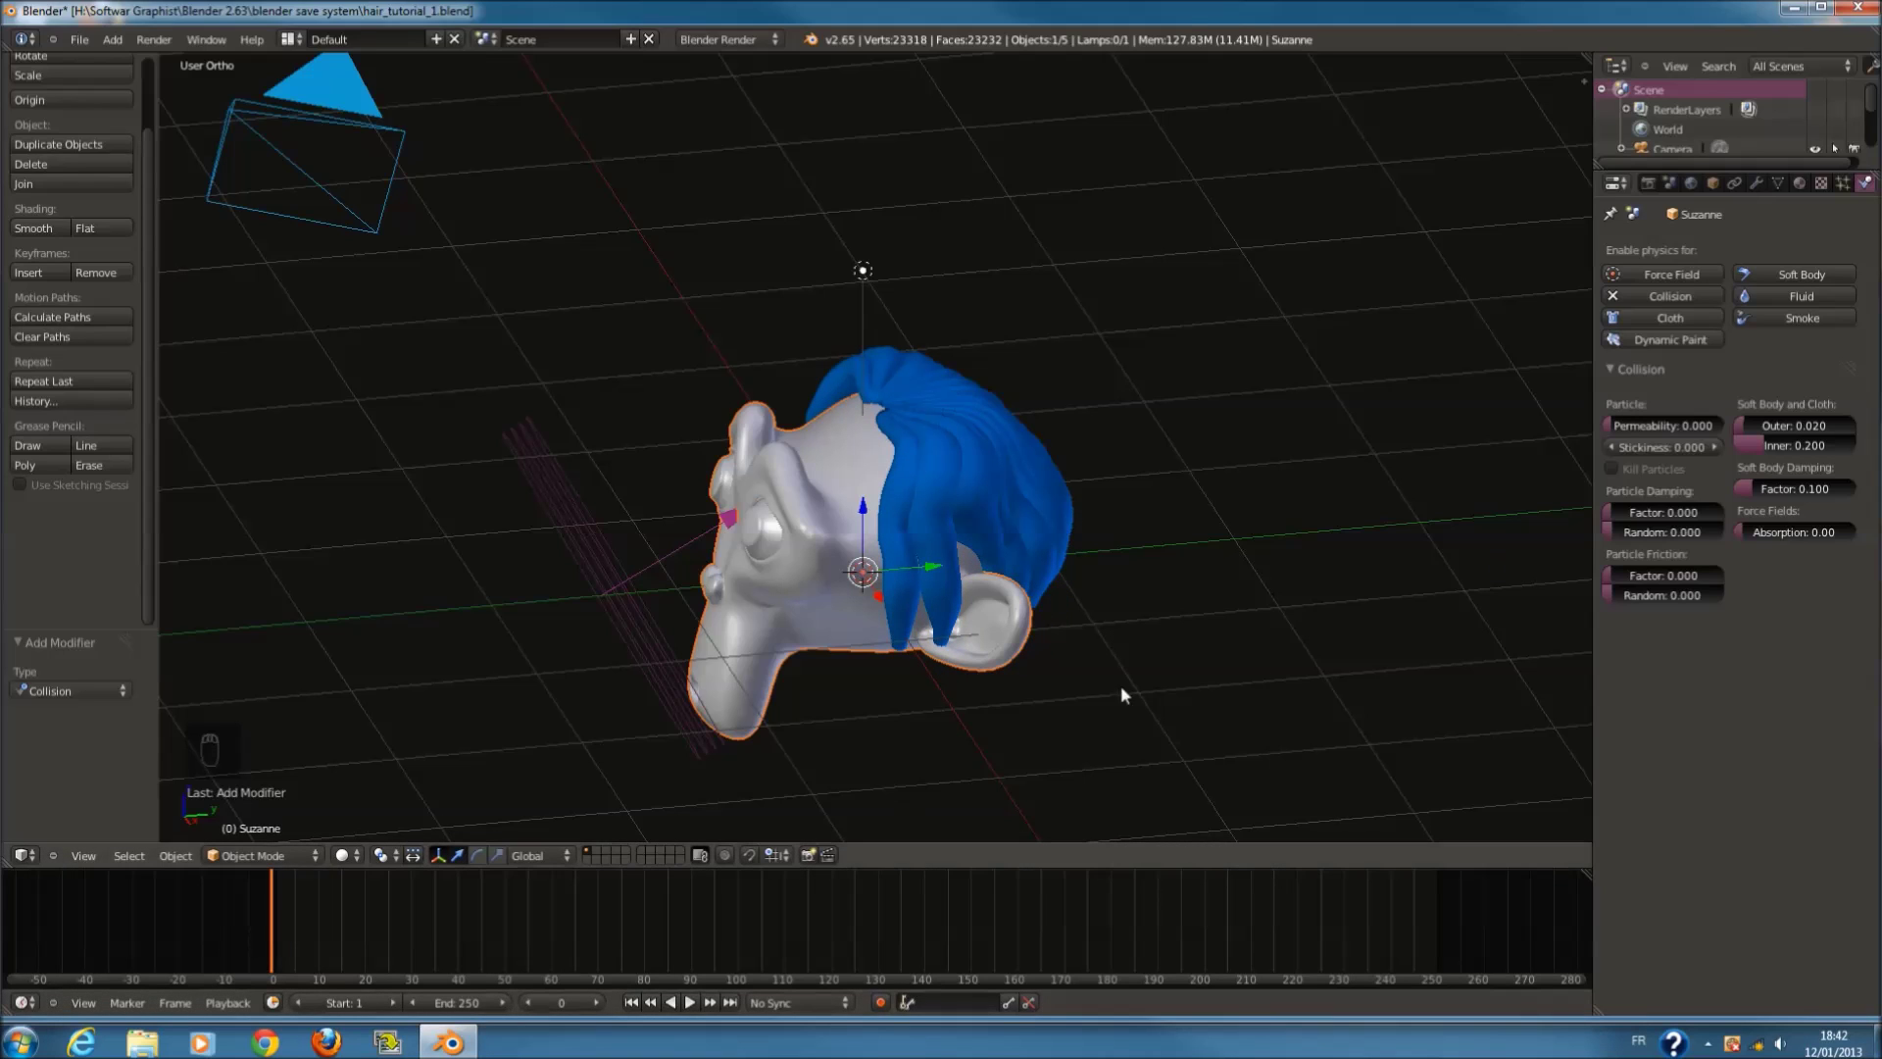
key("alt+a")
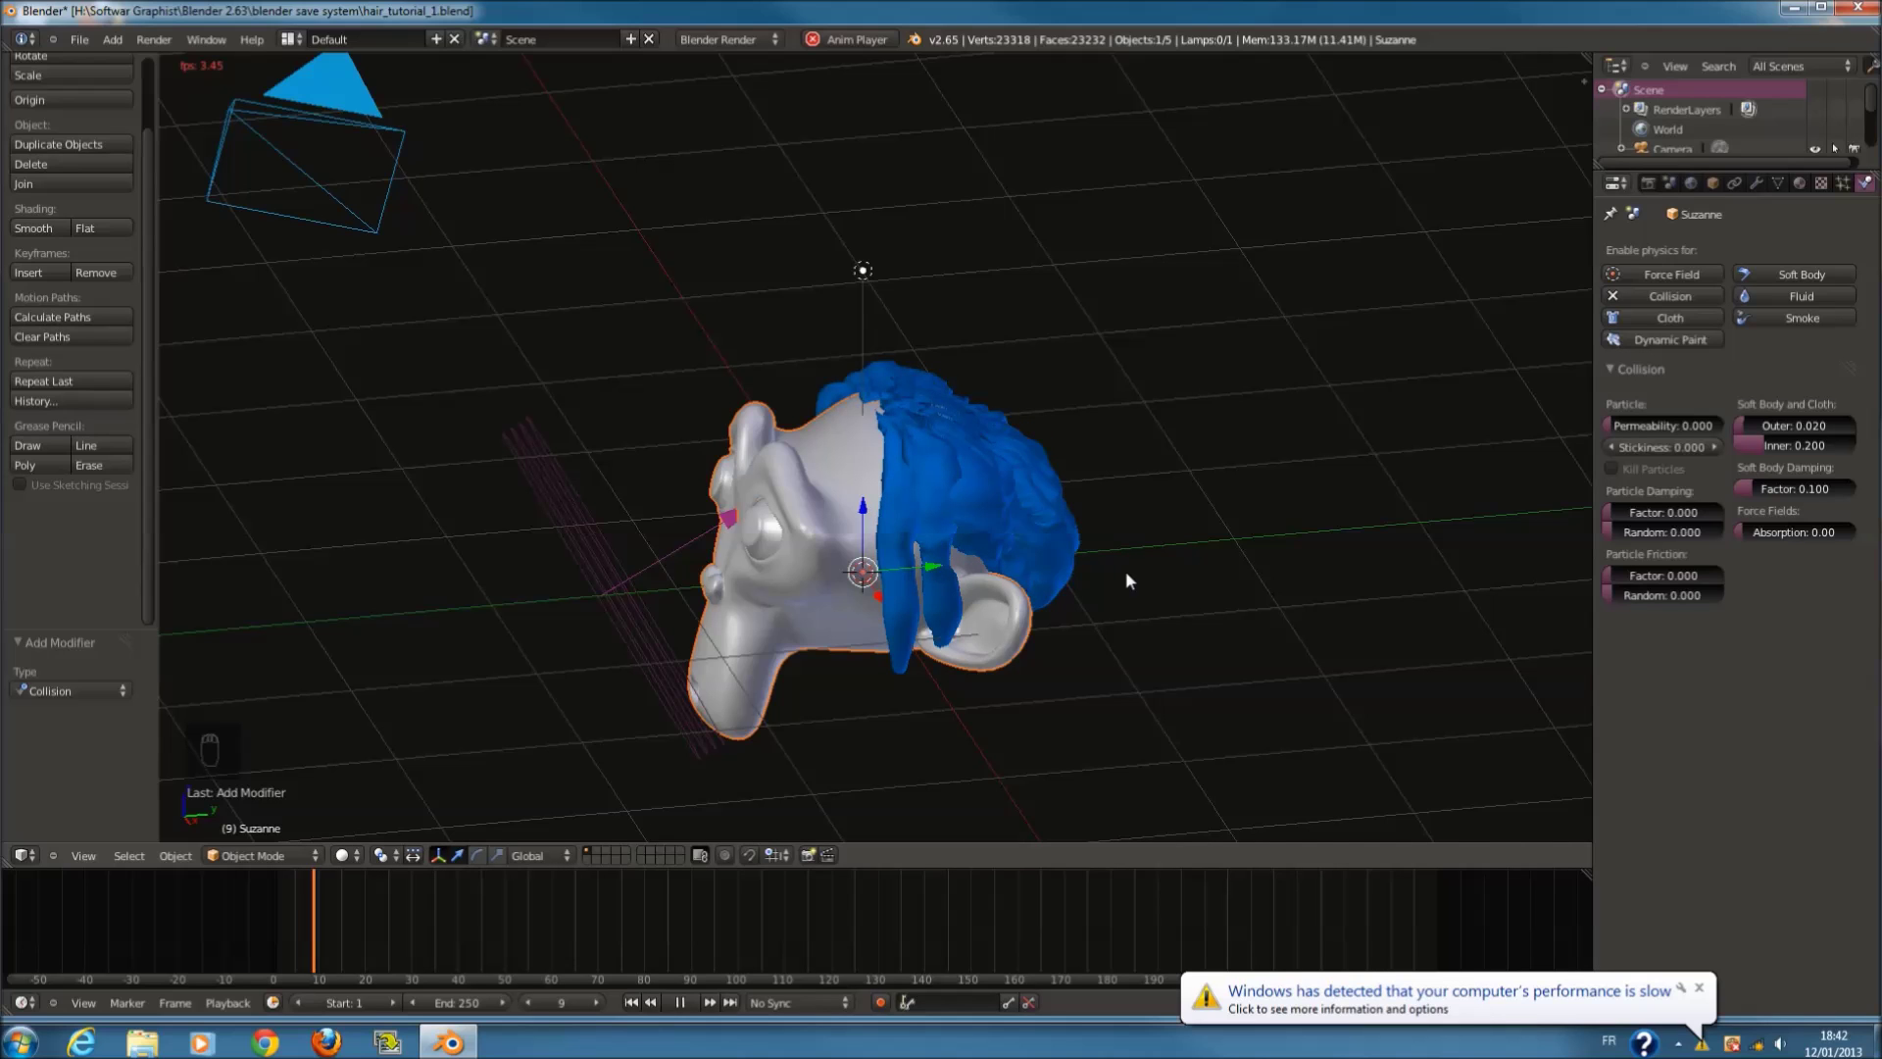
key("alt+a")
scroll(1125, 571, "up", 3)
middle_click_drag(1125, 571, 980, 533)
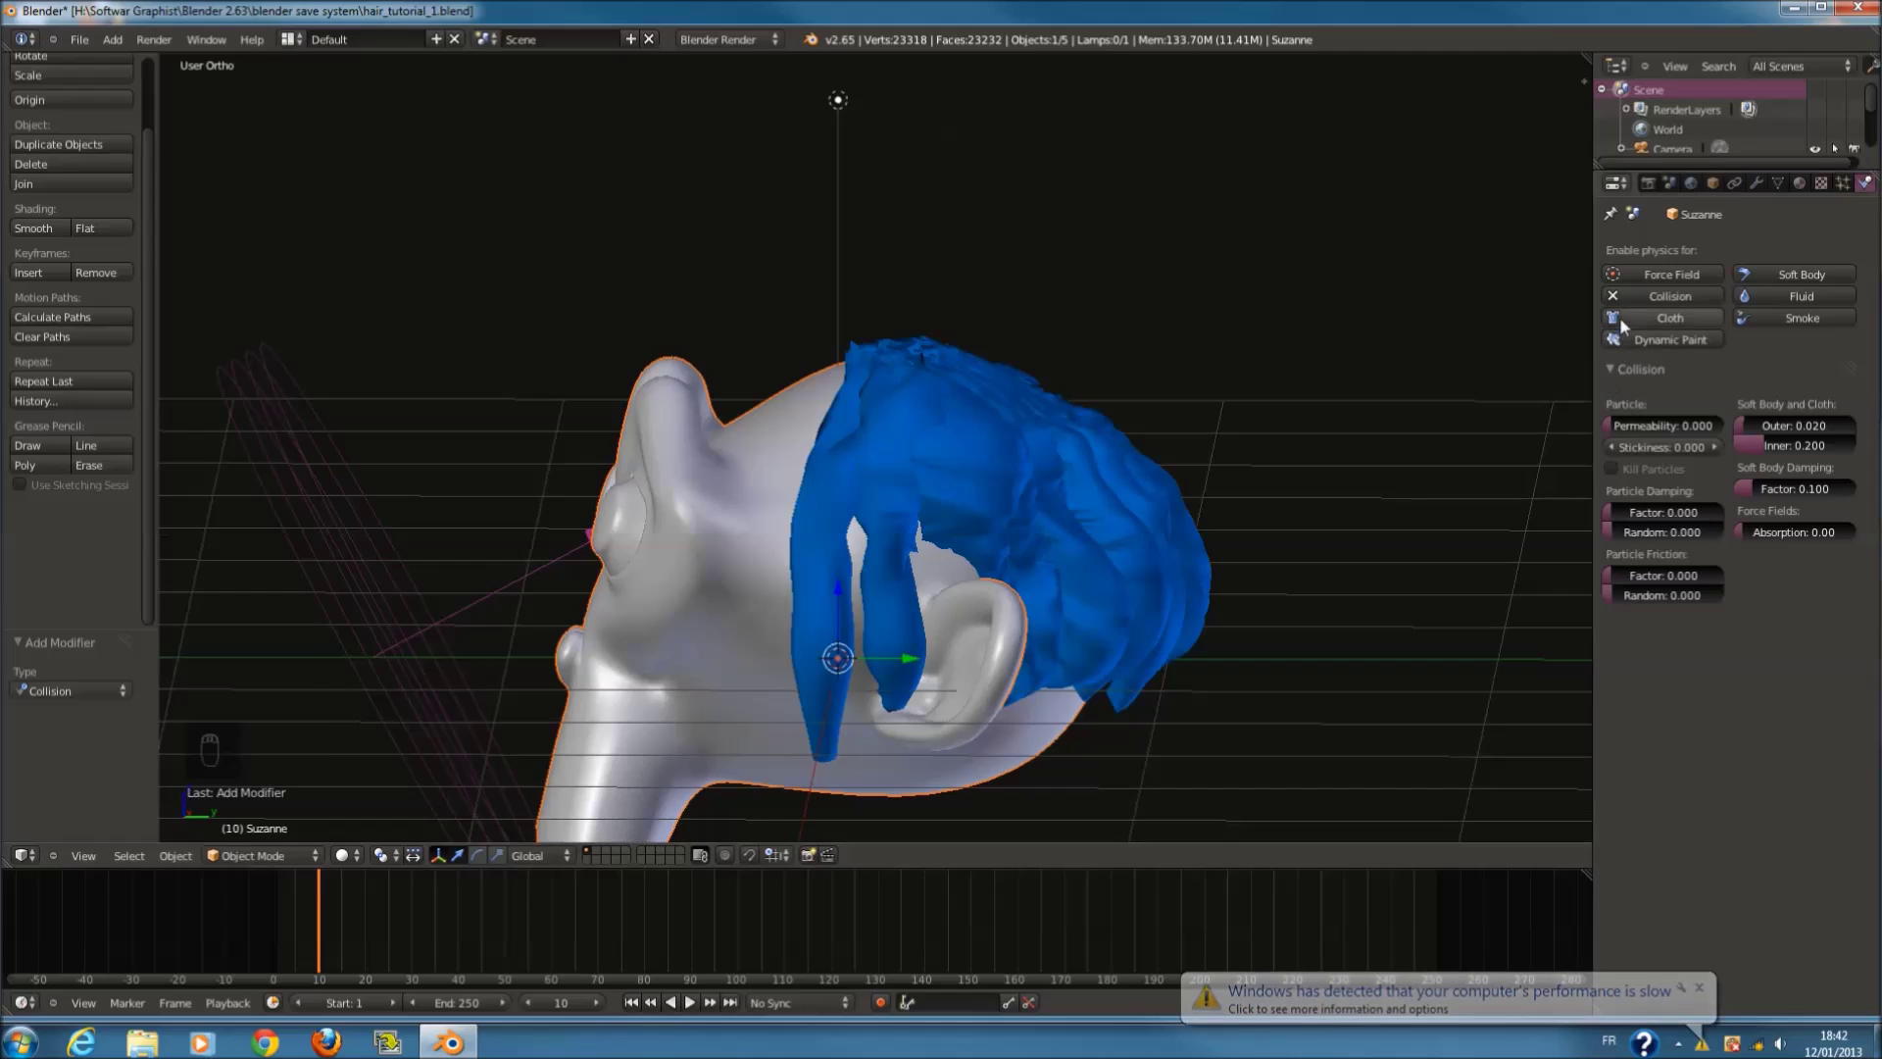
left_click(1616, 295)
Step: Add a force field to the monkey head, keeping the Force type and Point shape
left_click(1630, 272)
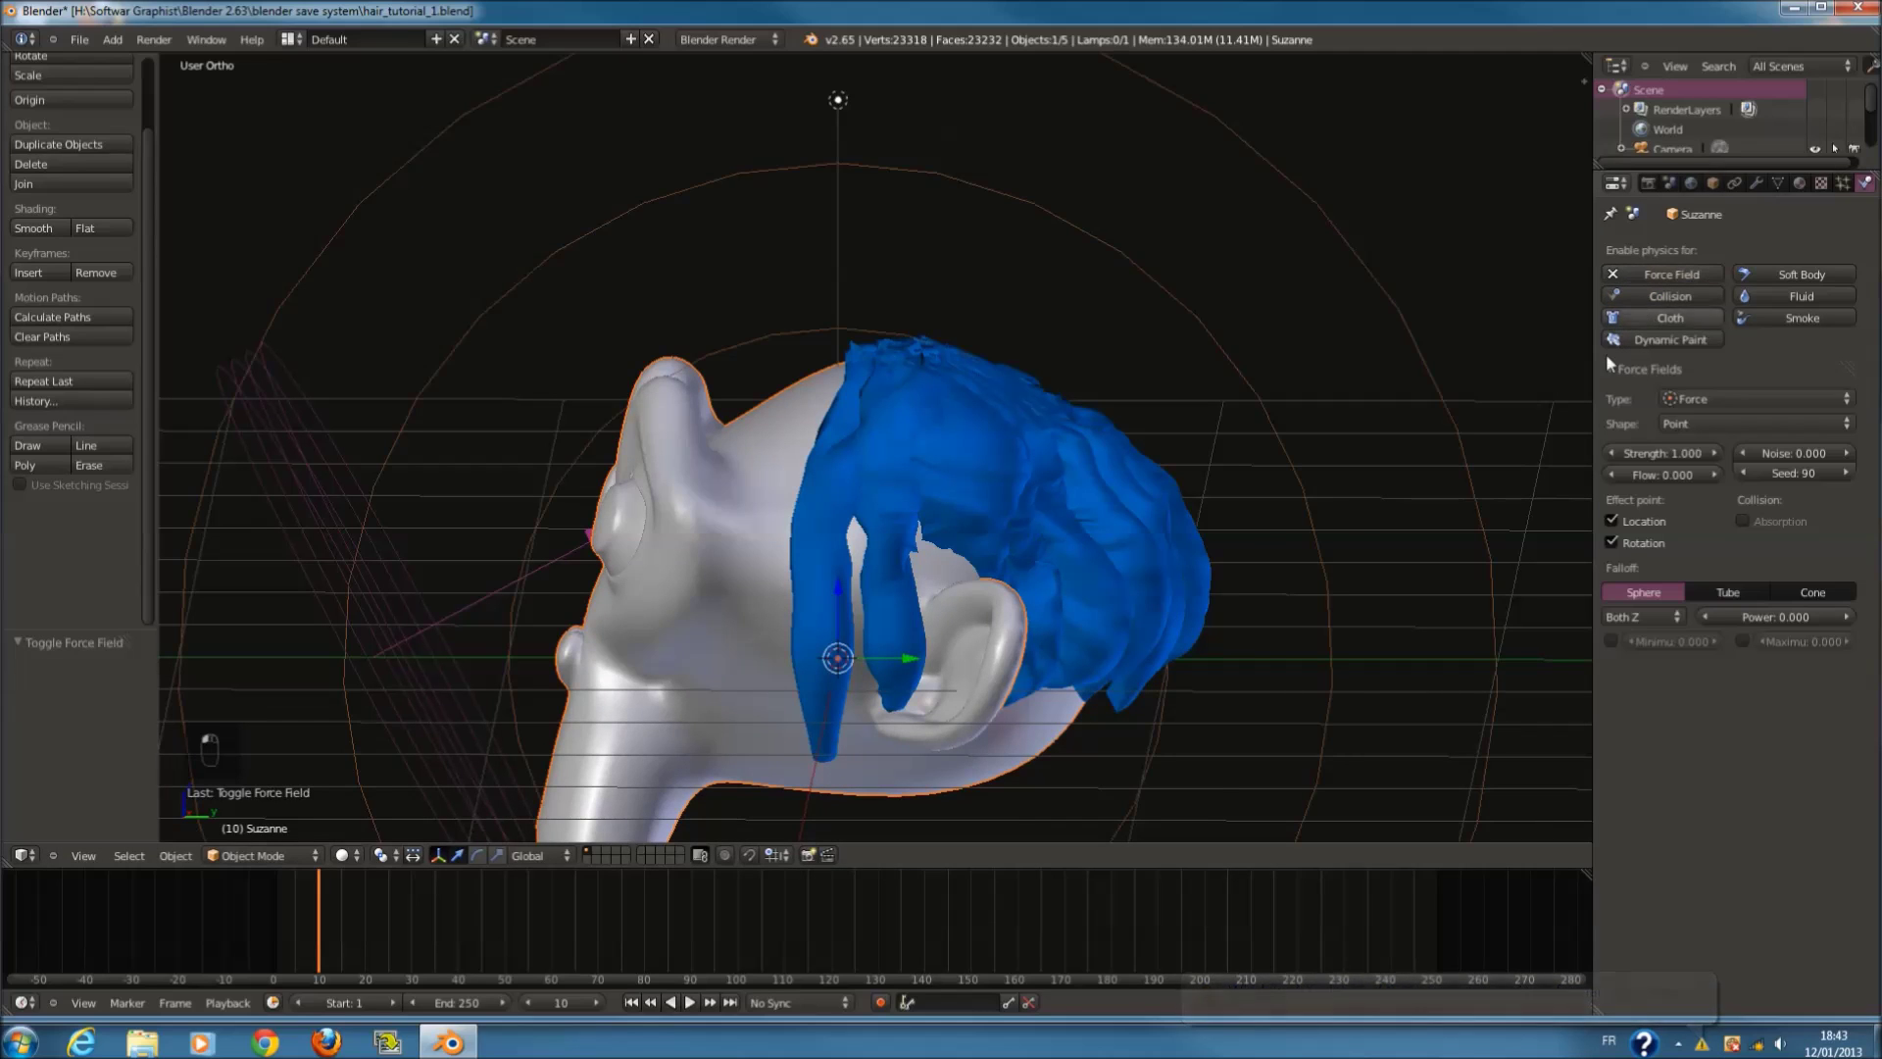
scroll(1328, 533, "down", 3)
middle_click_drag(1328, 533, 1402, 520)
left_click(1702, 424)
left_click(1702, 422)
left_click(1814, 398)
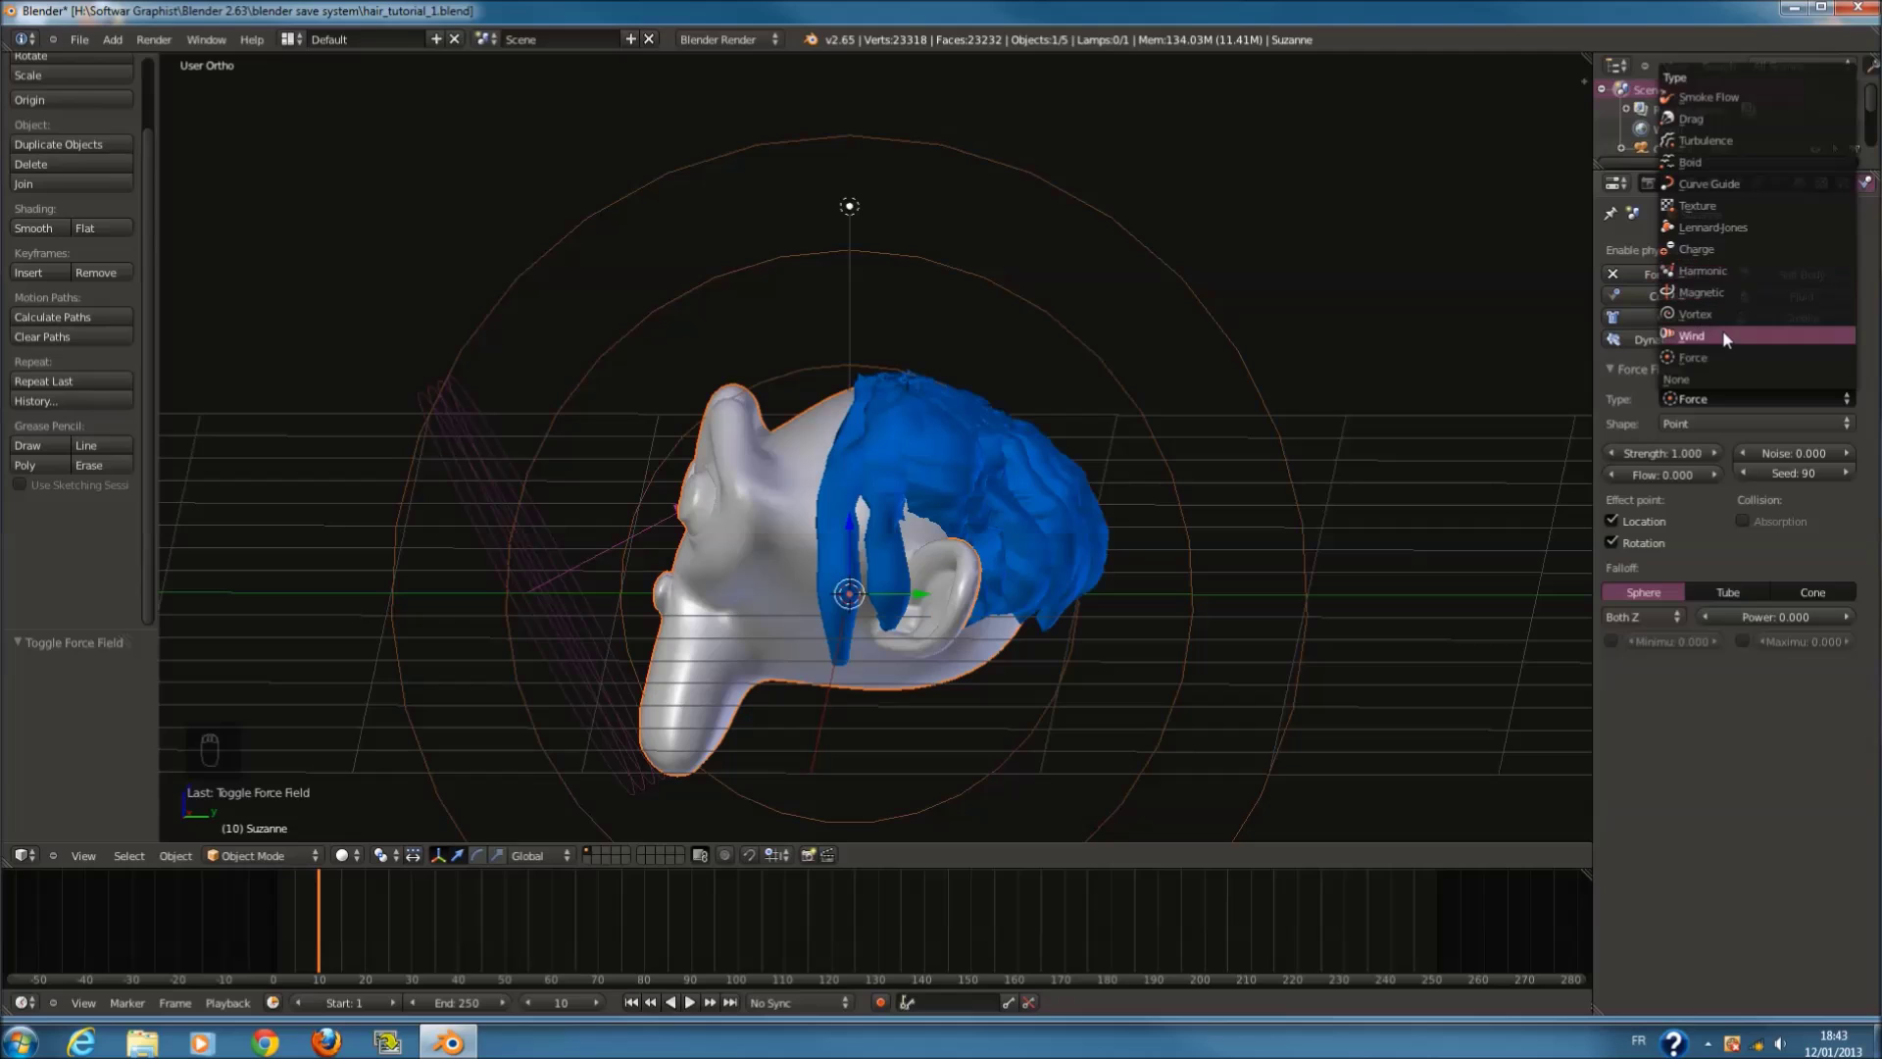
left_click(1710, 397)
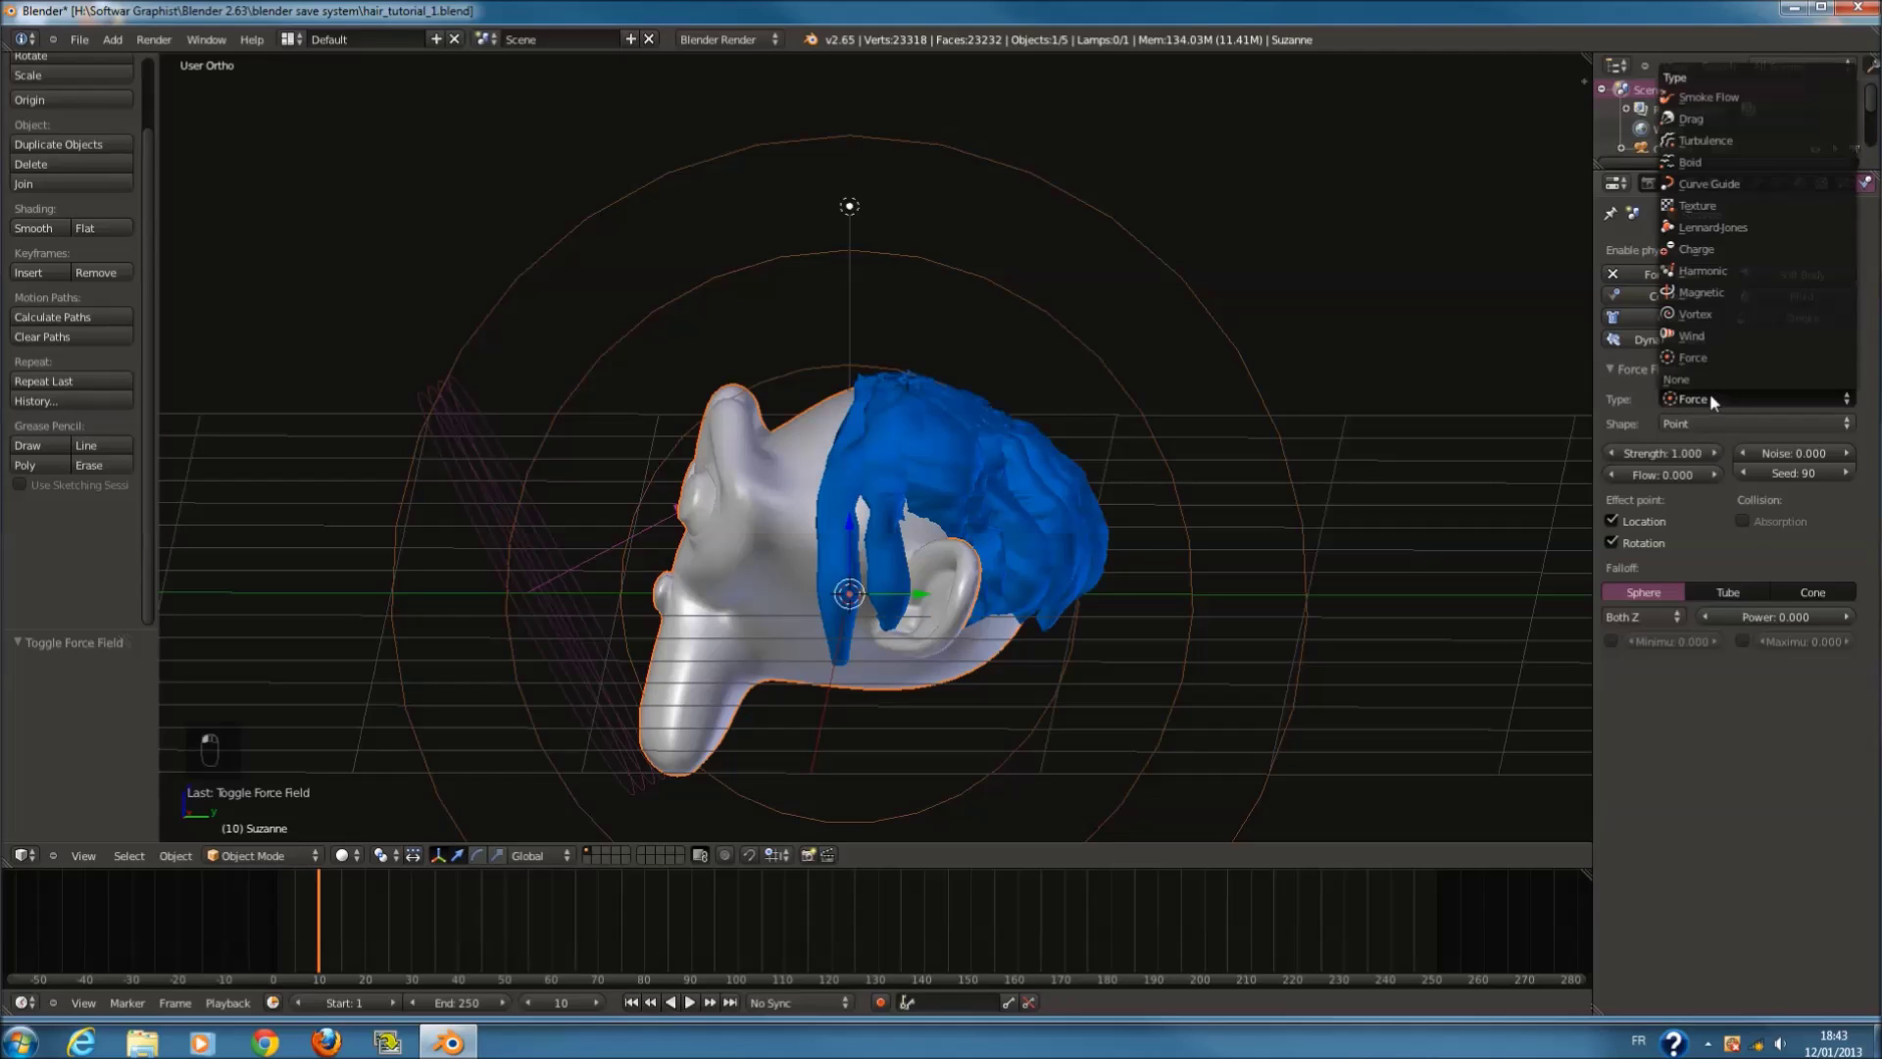
Step: Play the animation to examine how the head's force field affects the hair, and return to frame 0
key("Right")
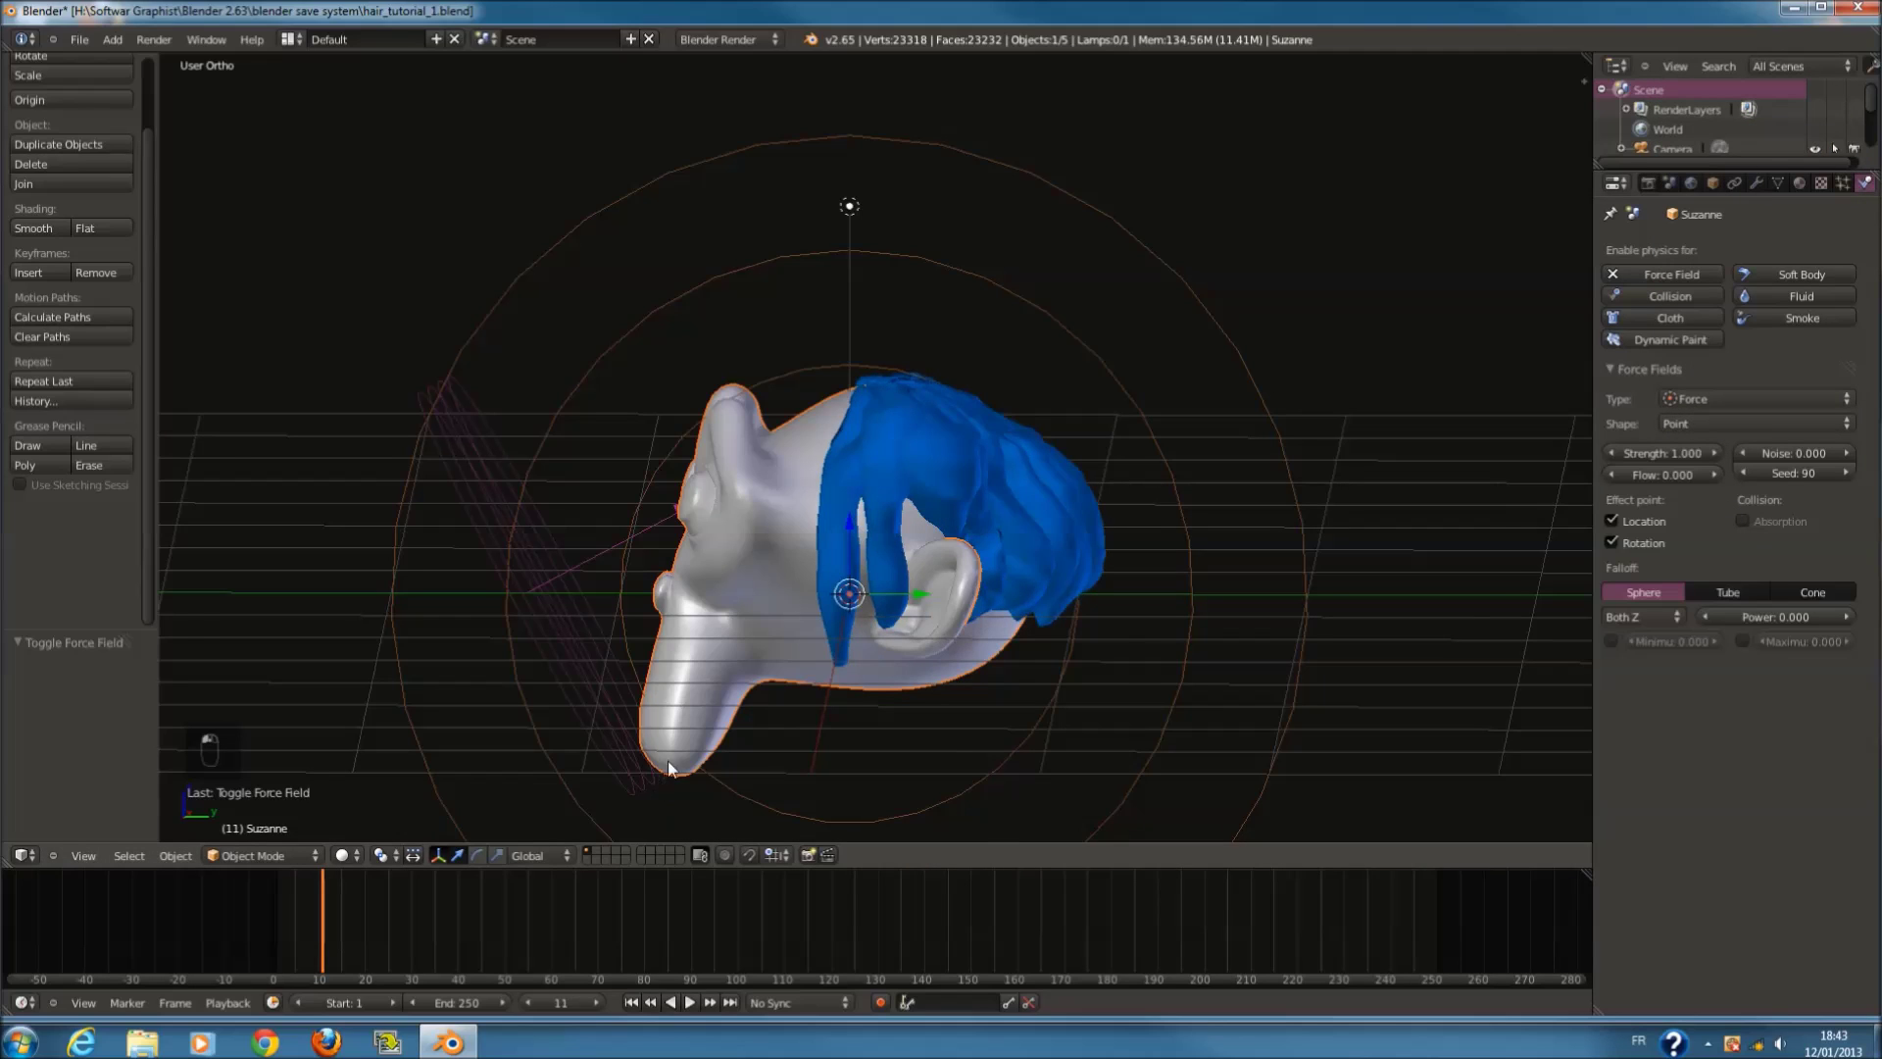
key("alt+a")
scroll(684, 732, "down", 1)
key("alt+a")
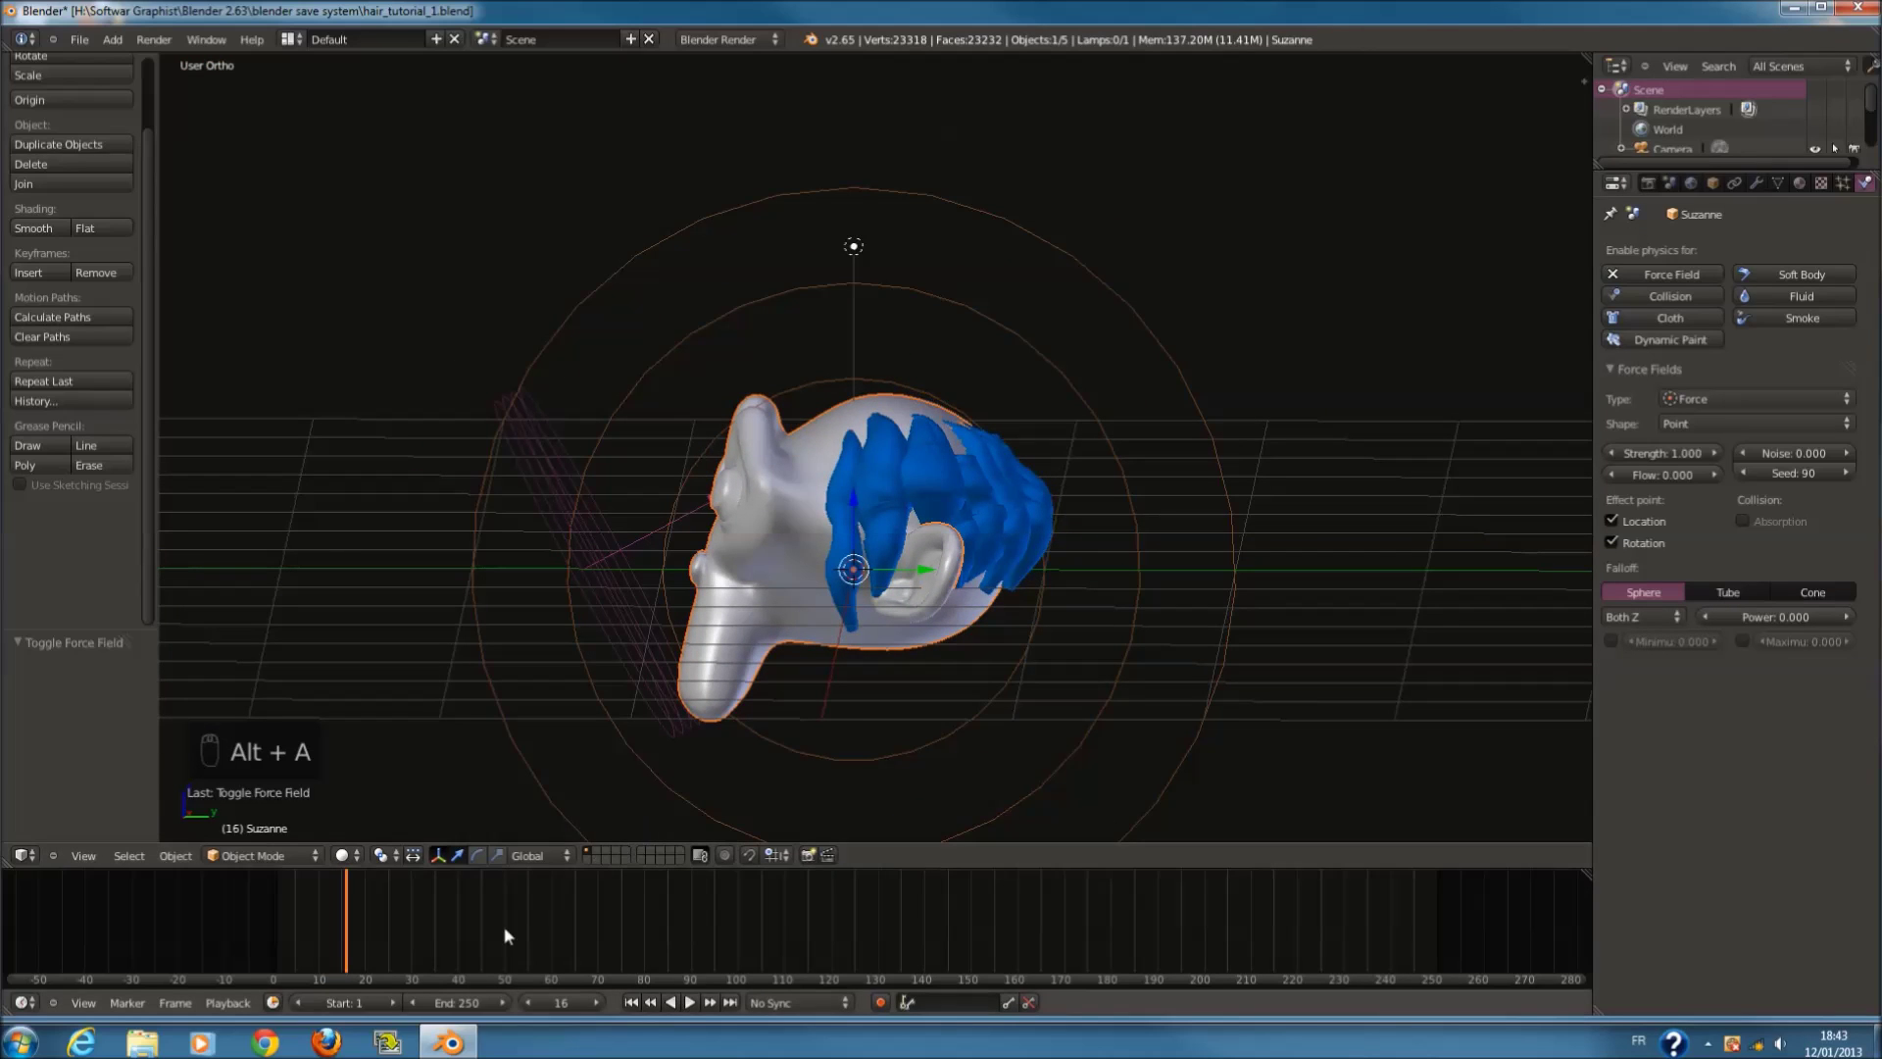
left_click_drag(349, 935, 197, 956)
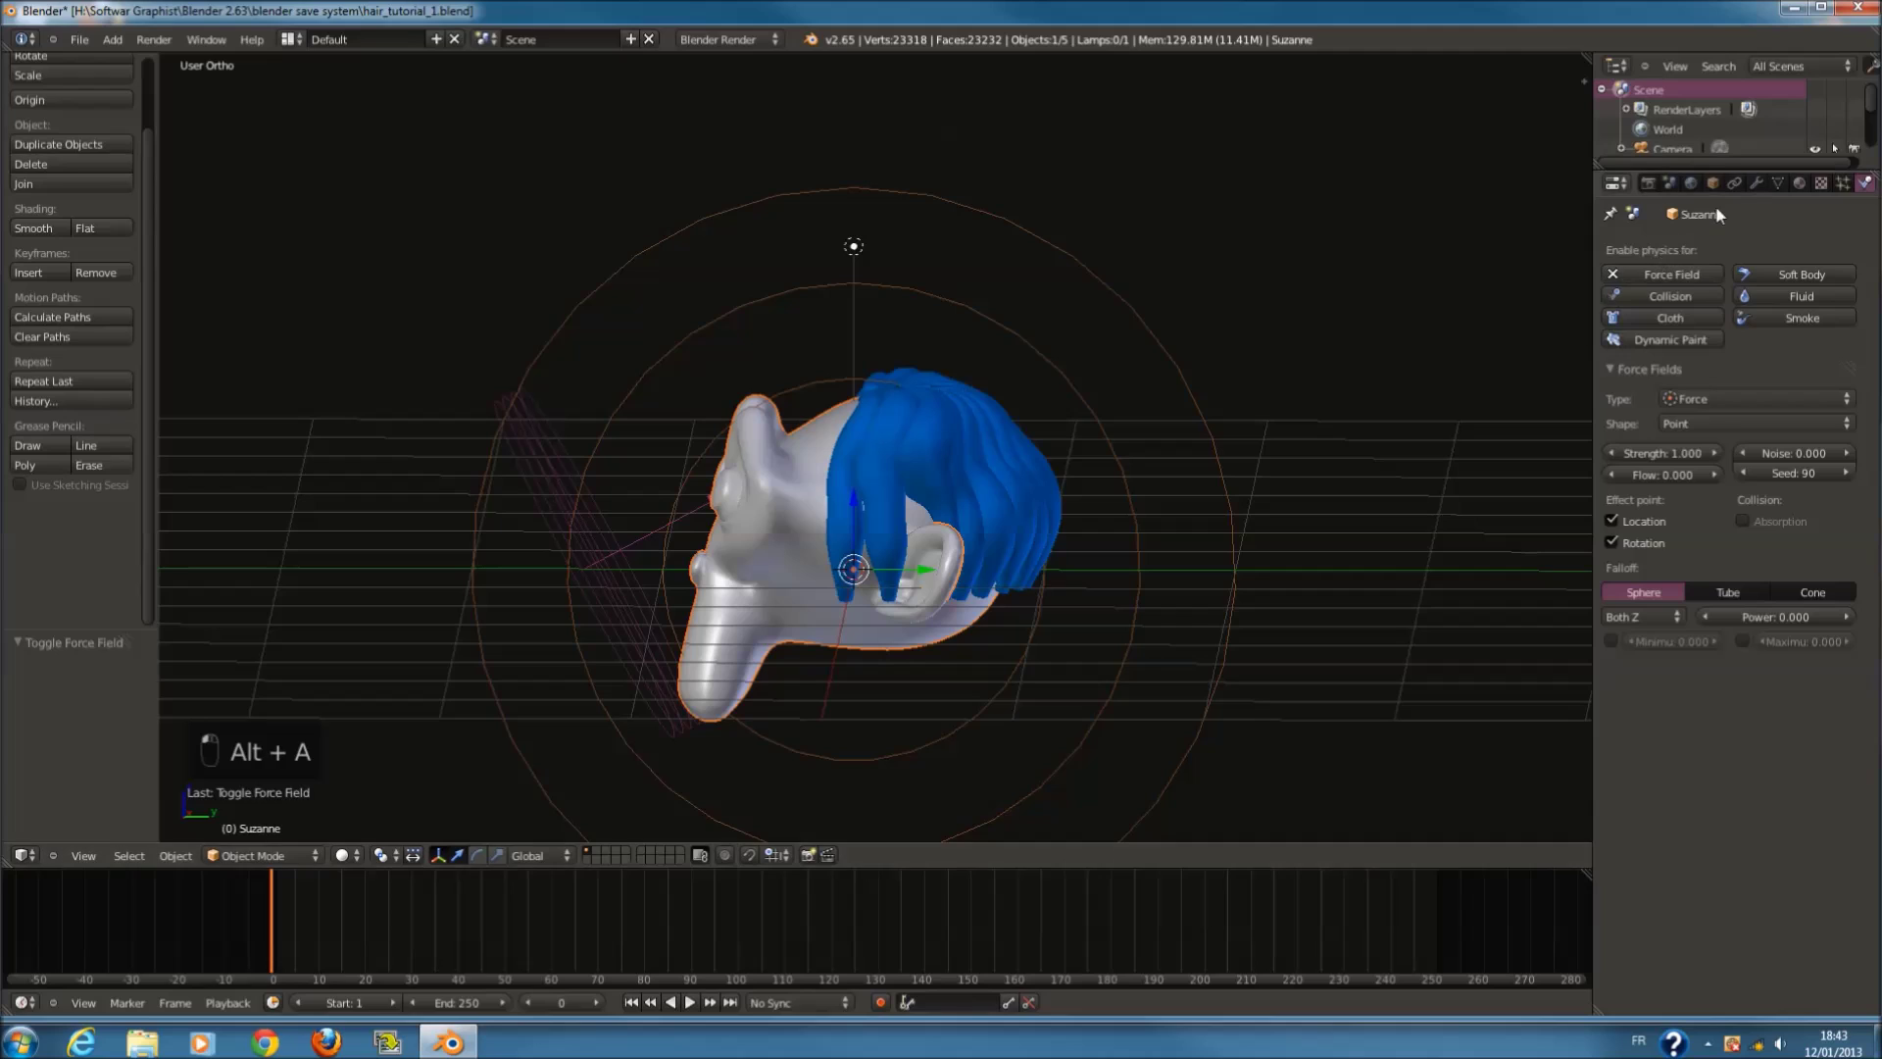
Step: Check the monkey head's modifiers and replay the first frames to inspect the hair from several angles
left_click(1755, 183)
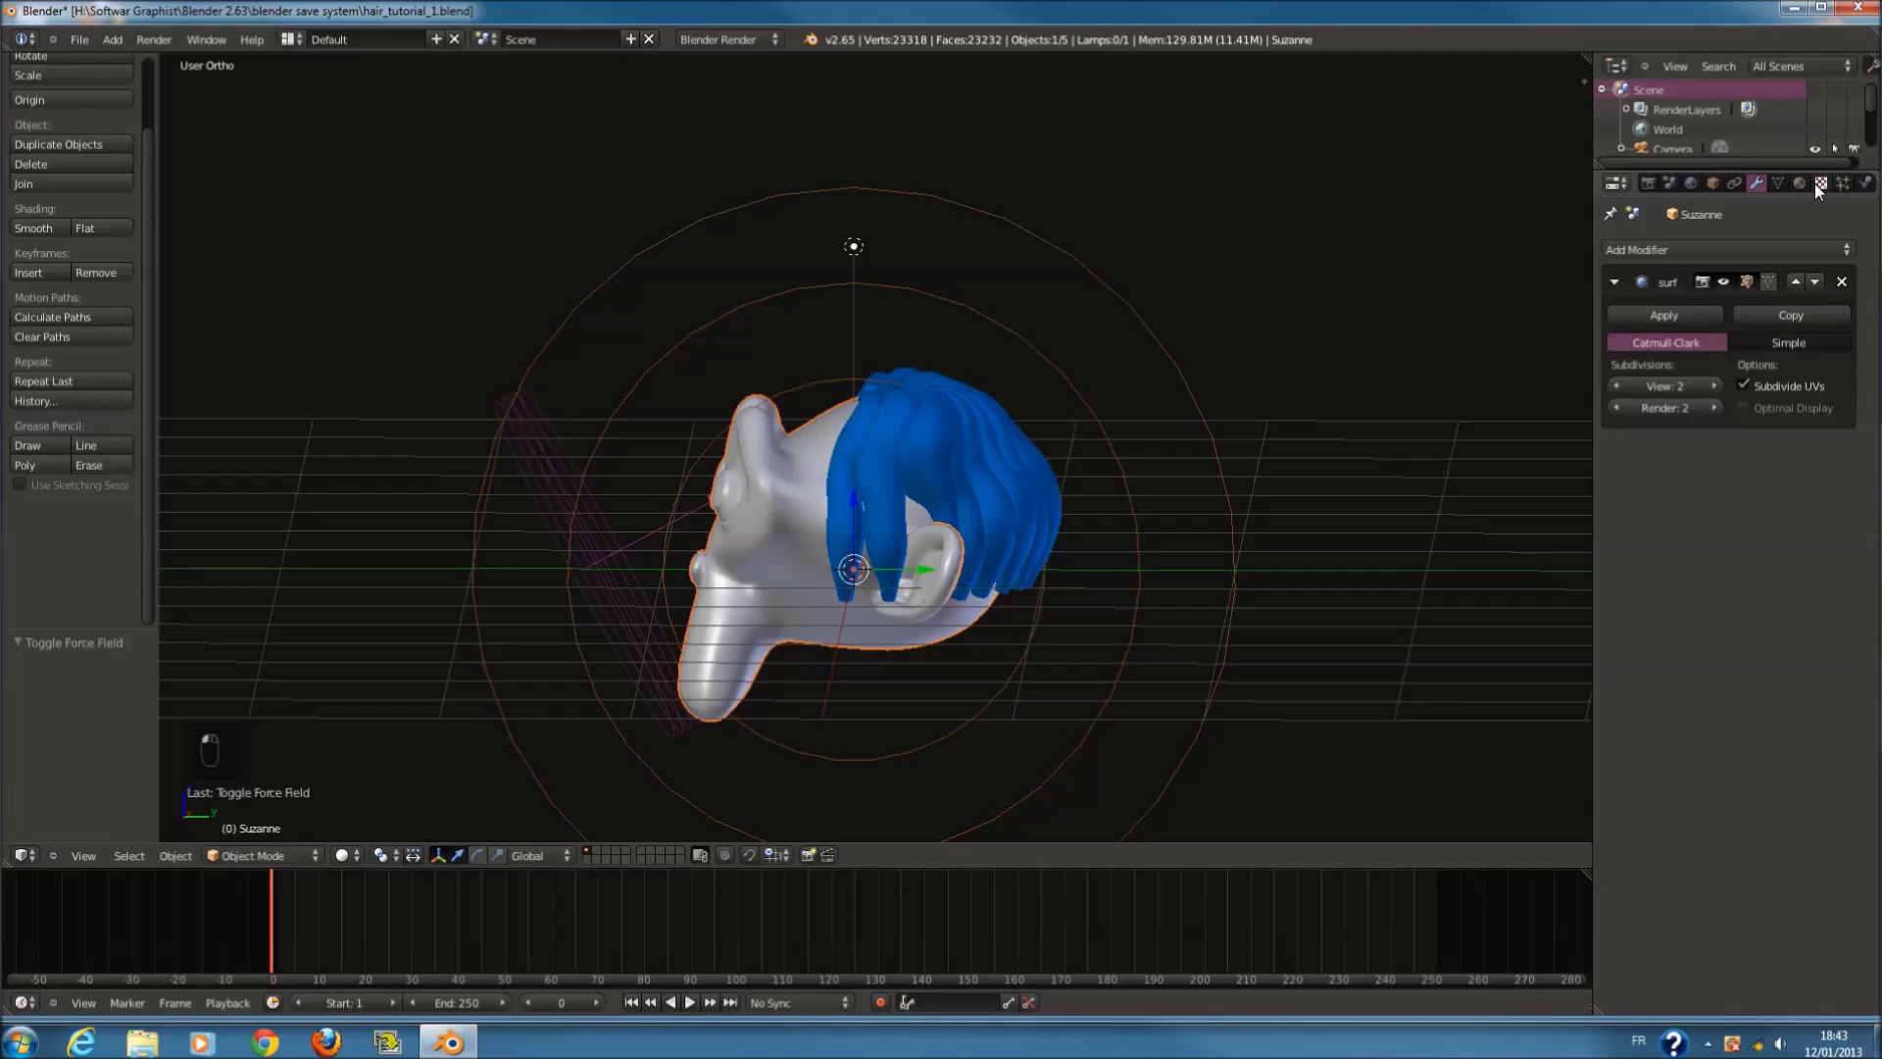
left_click(1864, 184)
key("alt+a")
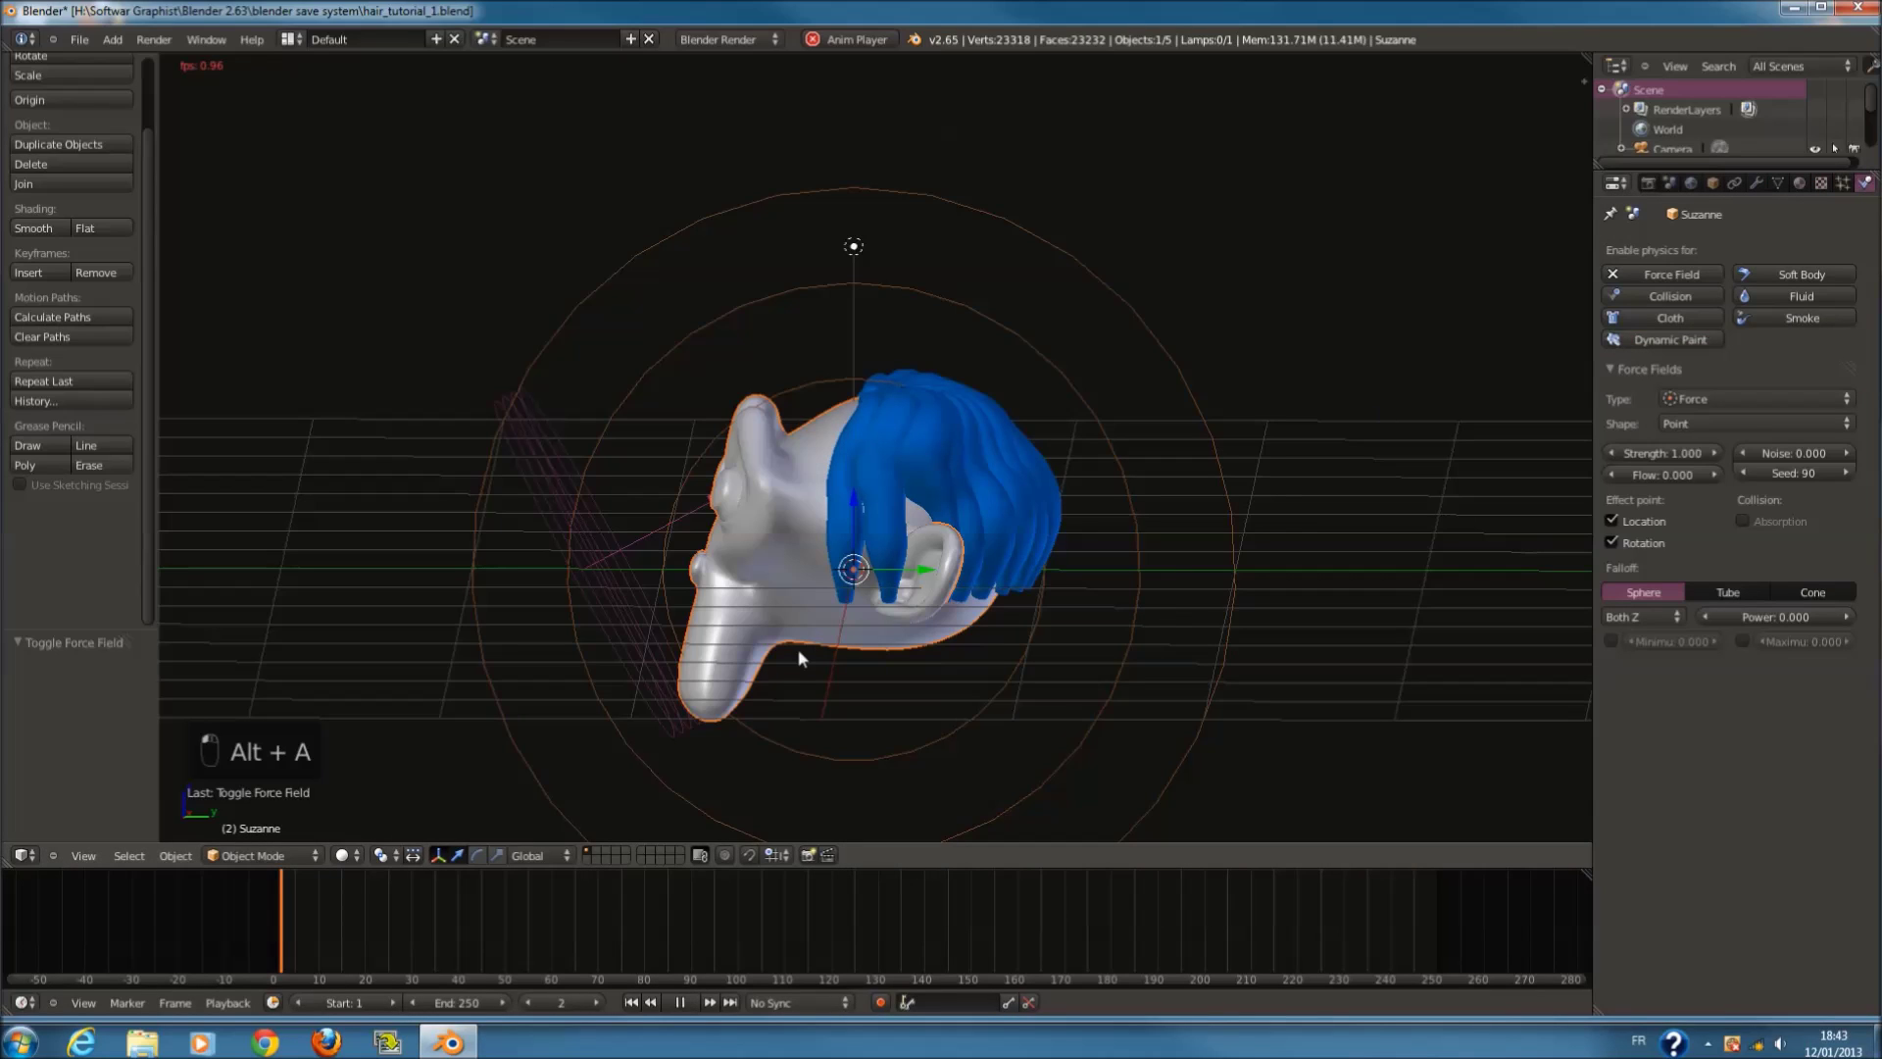
key("alt+a")
middle_click_drag(1245, 538, 1157, 526)
scroll(1078, 537, "up", 2)
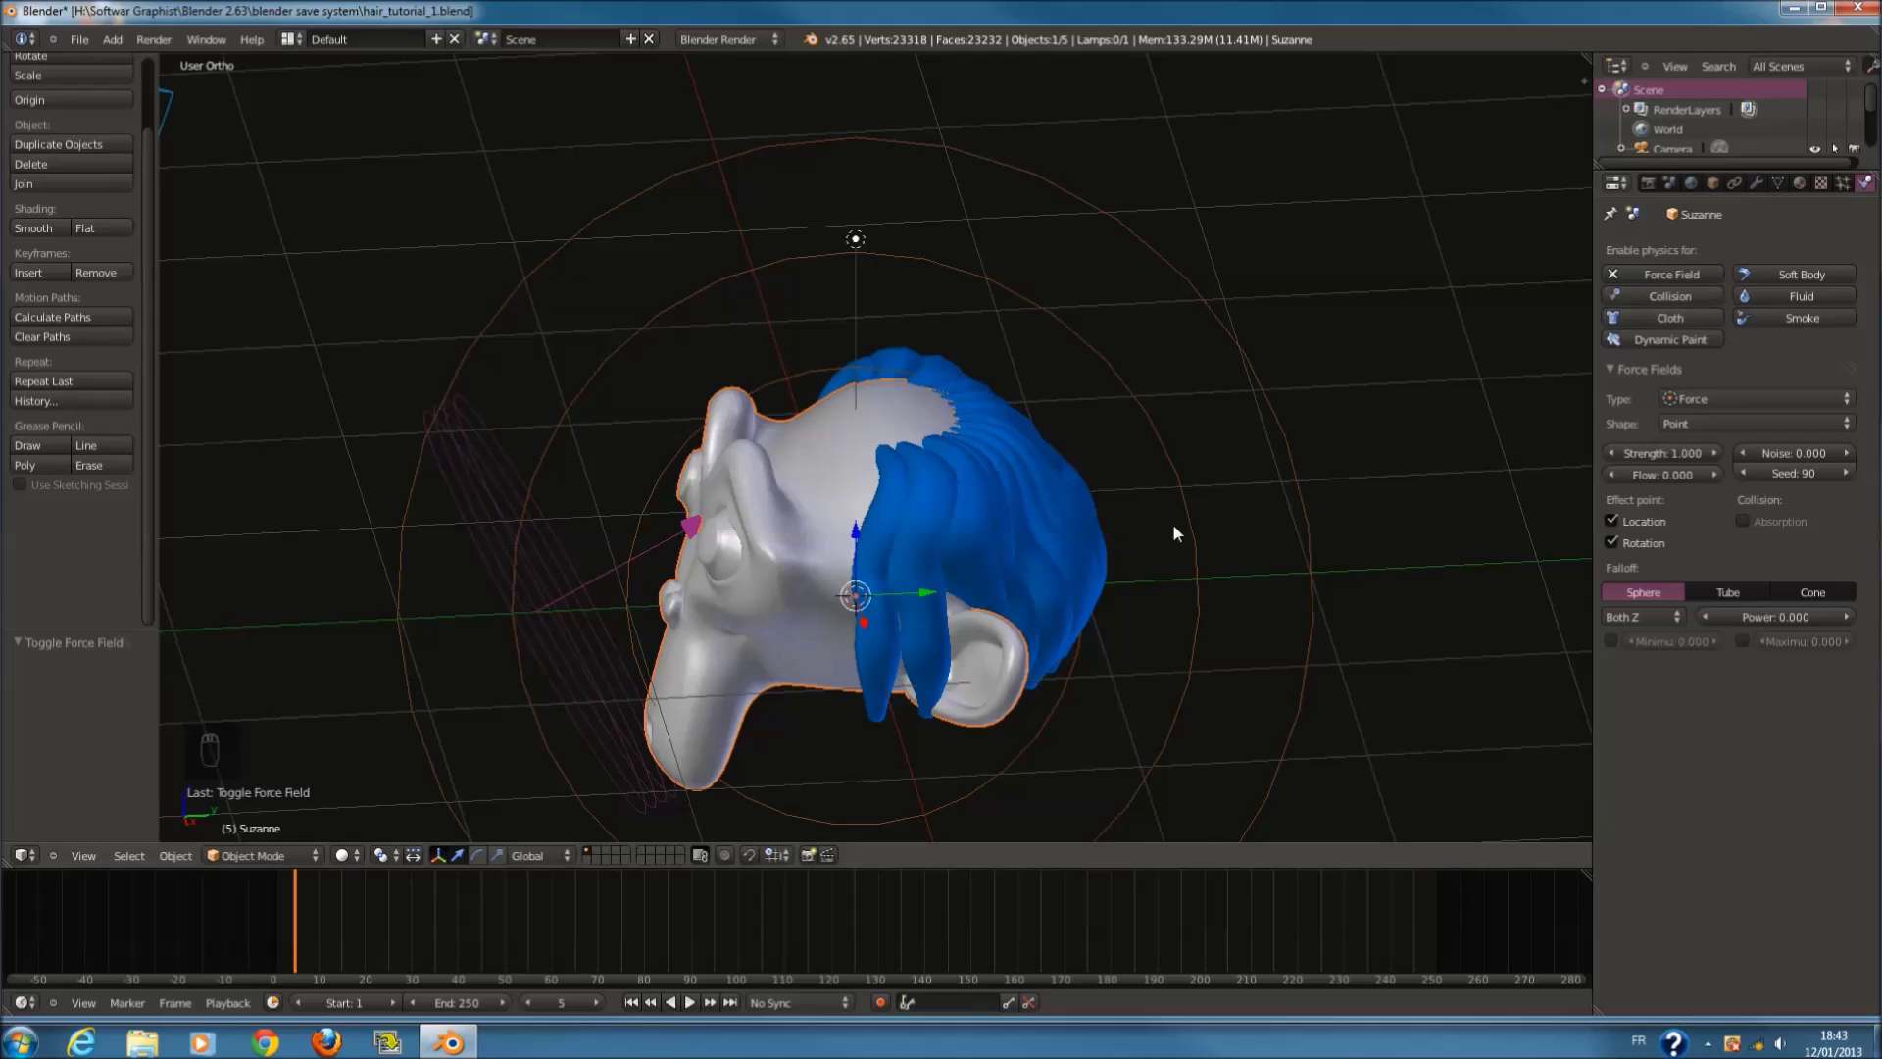
Step: Select the hair and remove its Cloth physics
key("z")
right_click(1056, 454)
key("z")
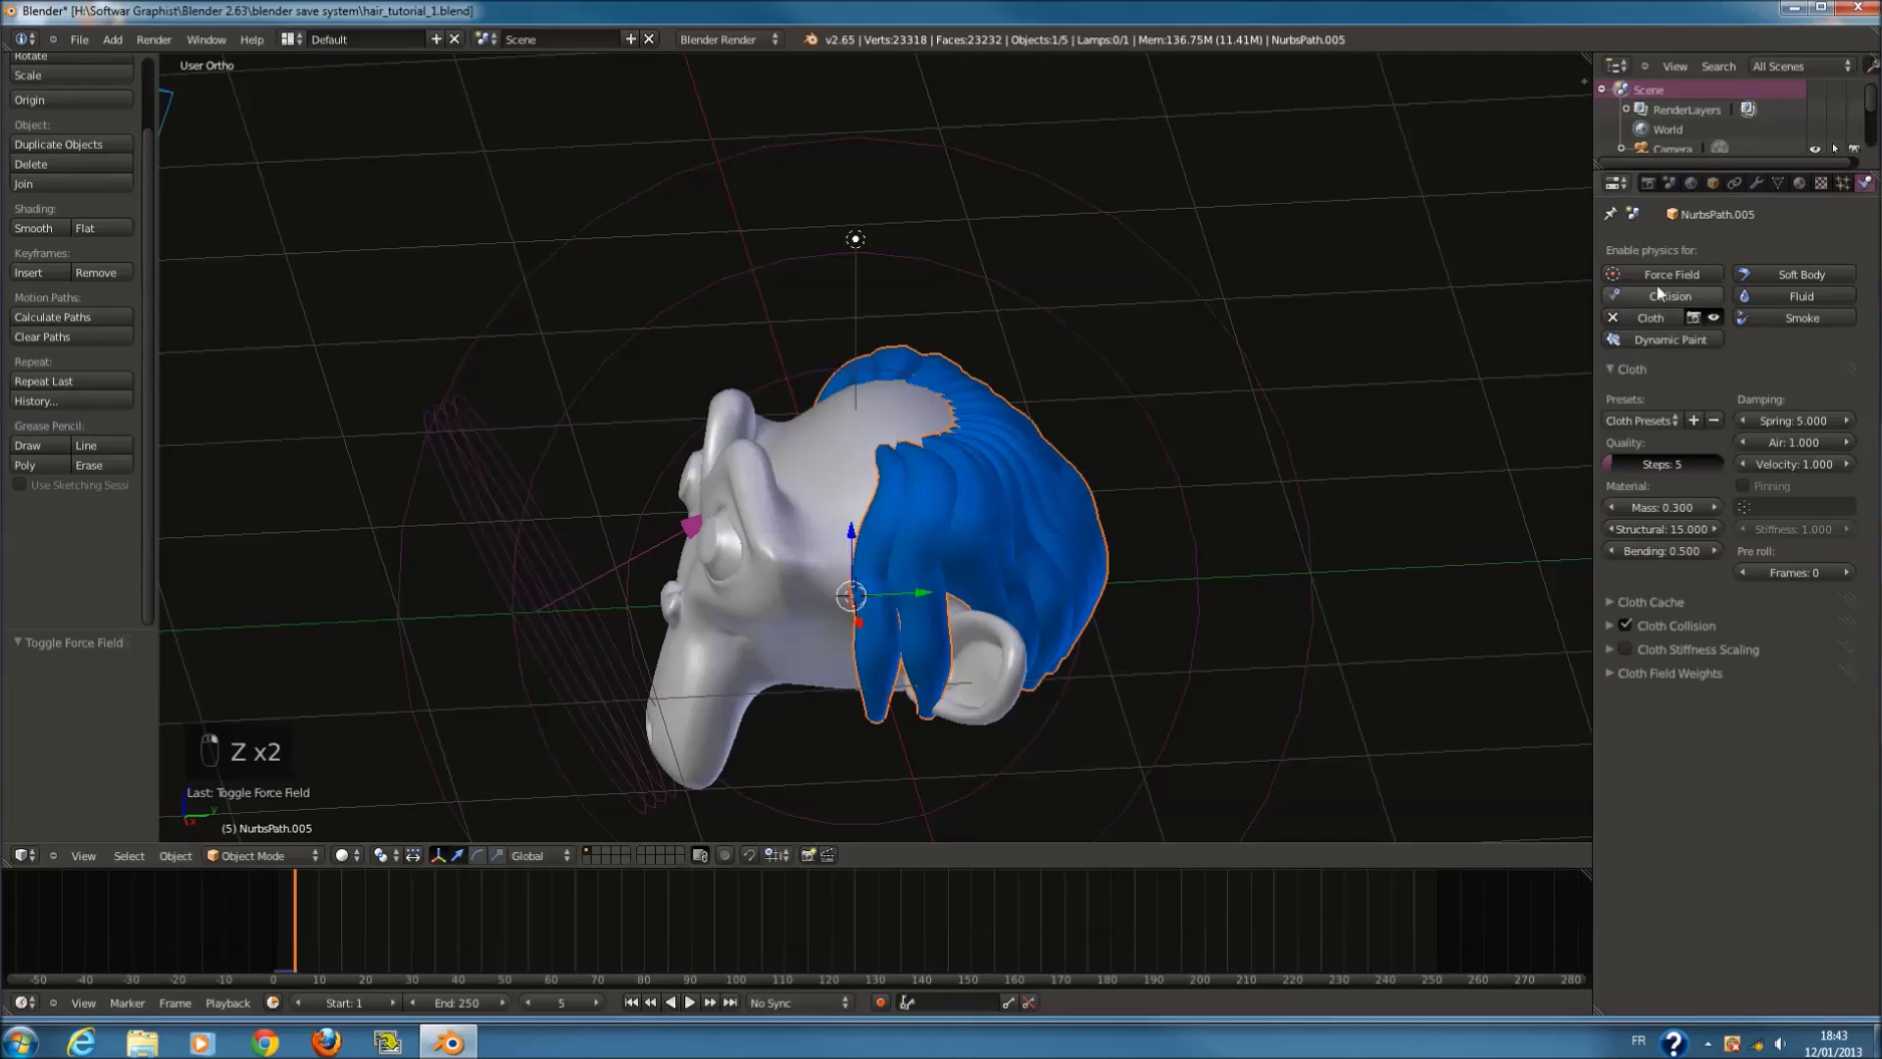
left_click(1613, 317)
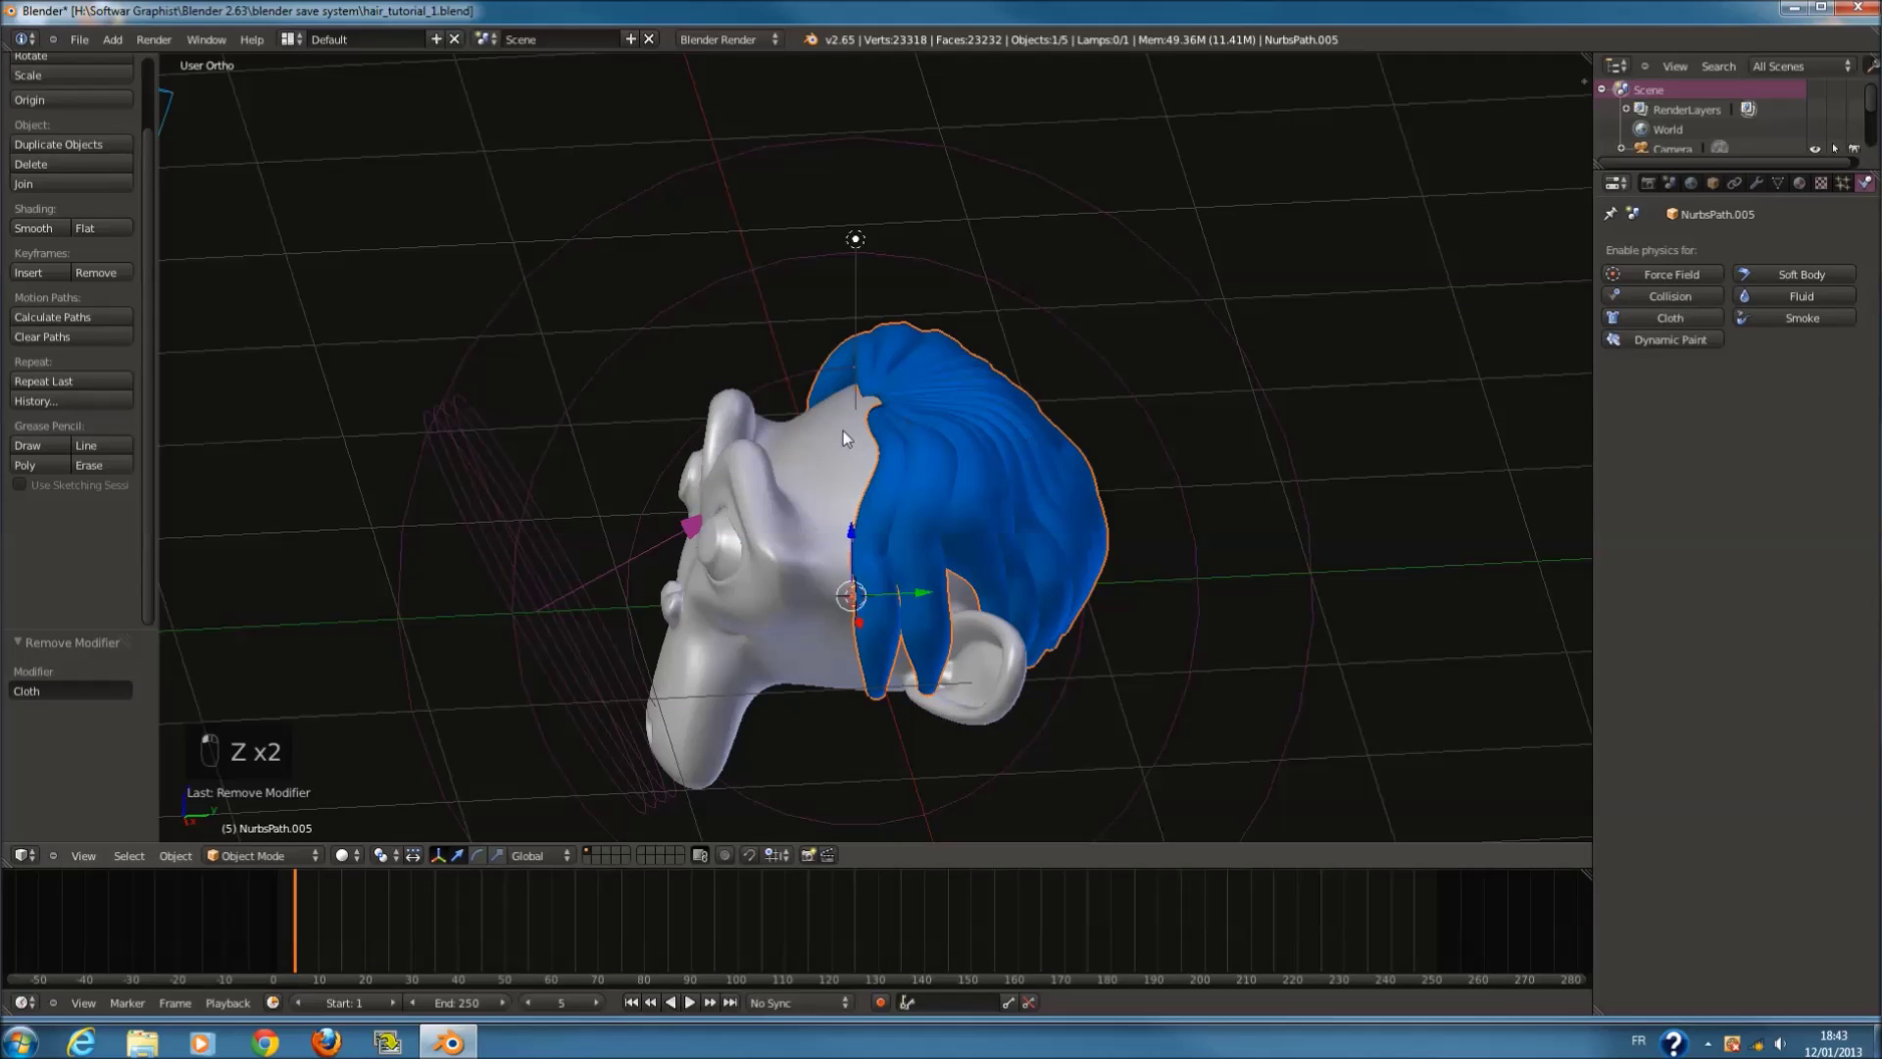
Step: Add a force field of type Force to the hair and start playing the animation
right_click(843, 431)
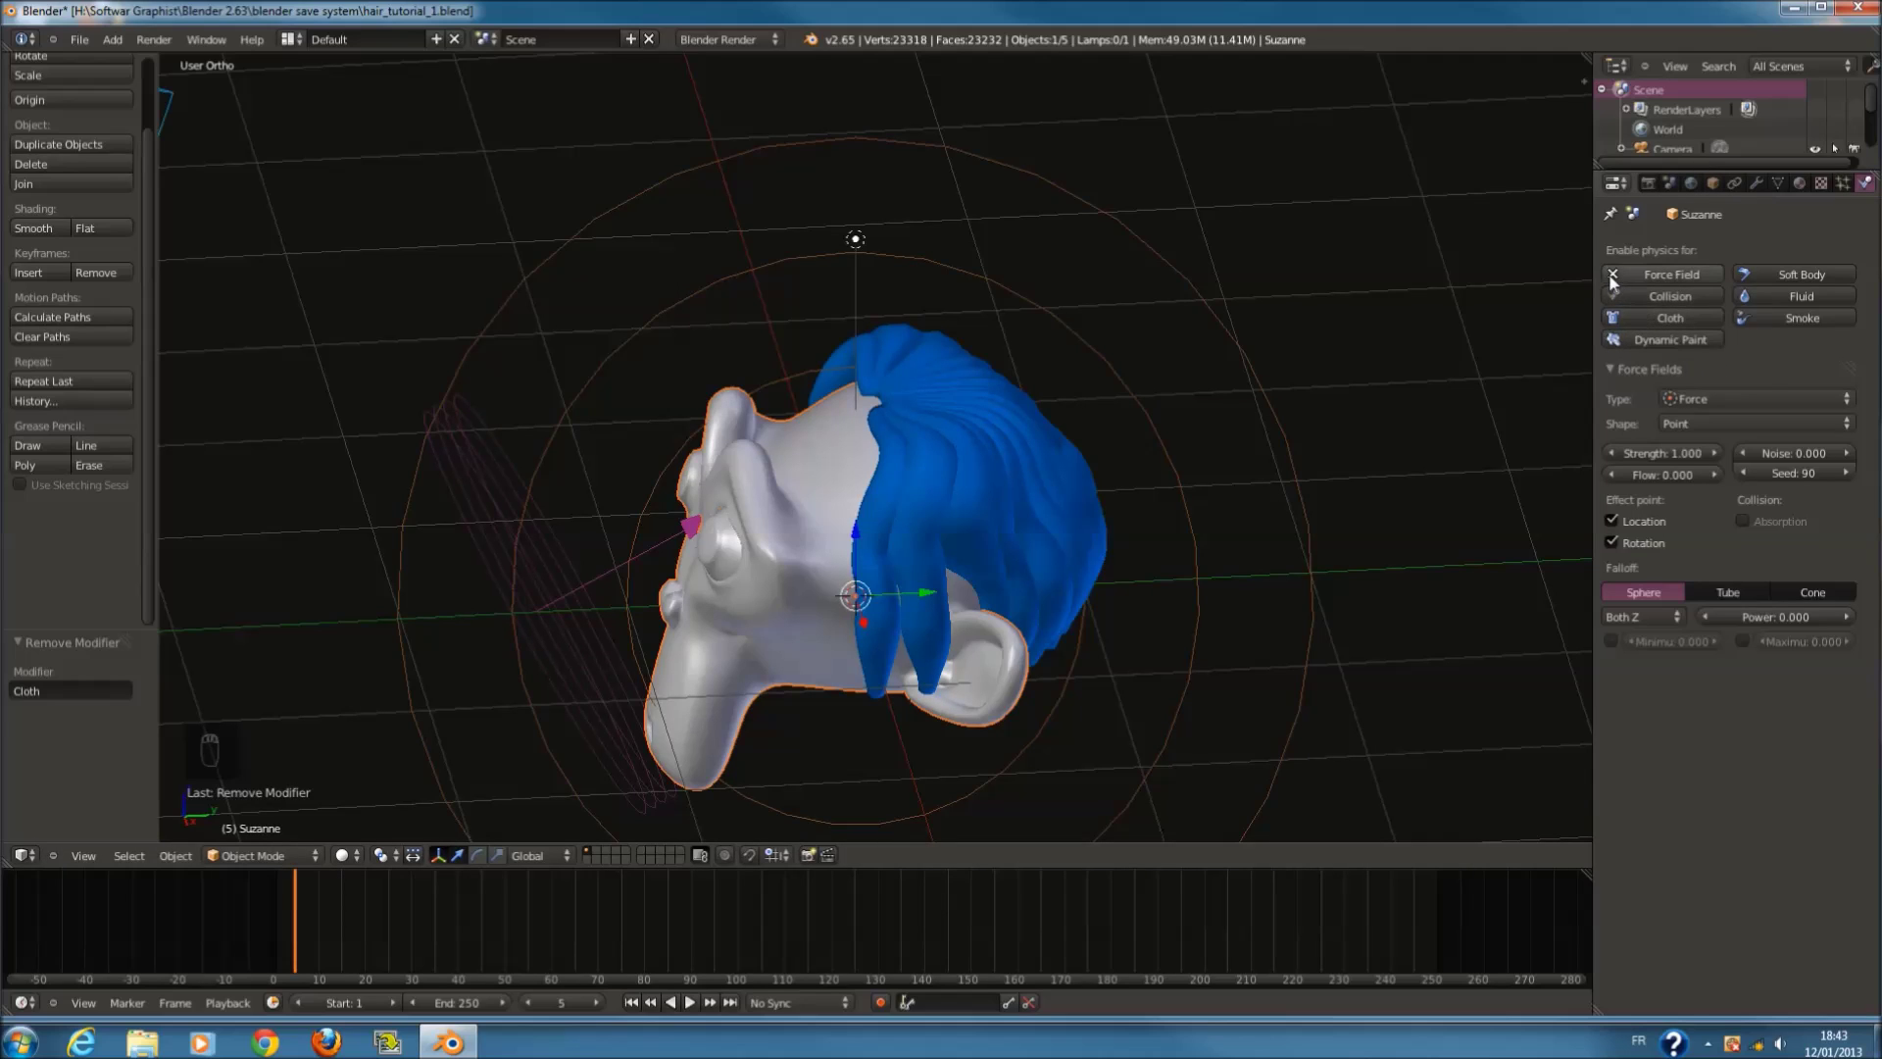
right_click(1051, 425)
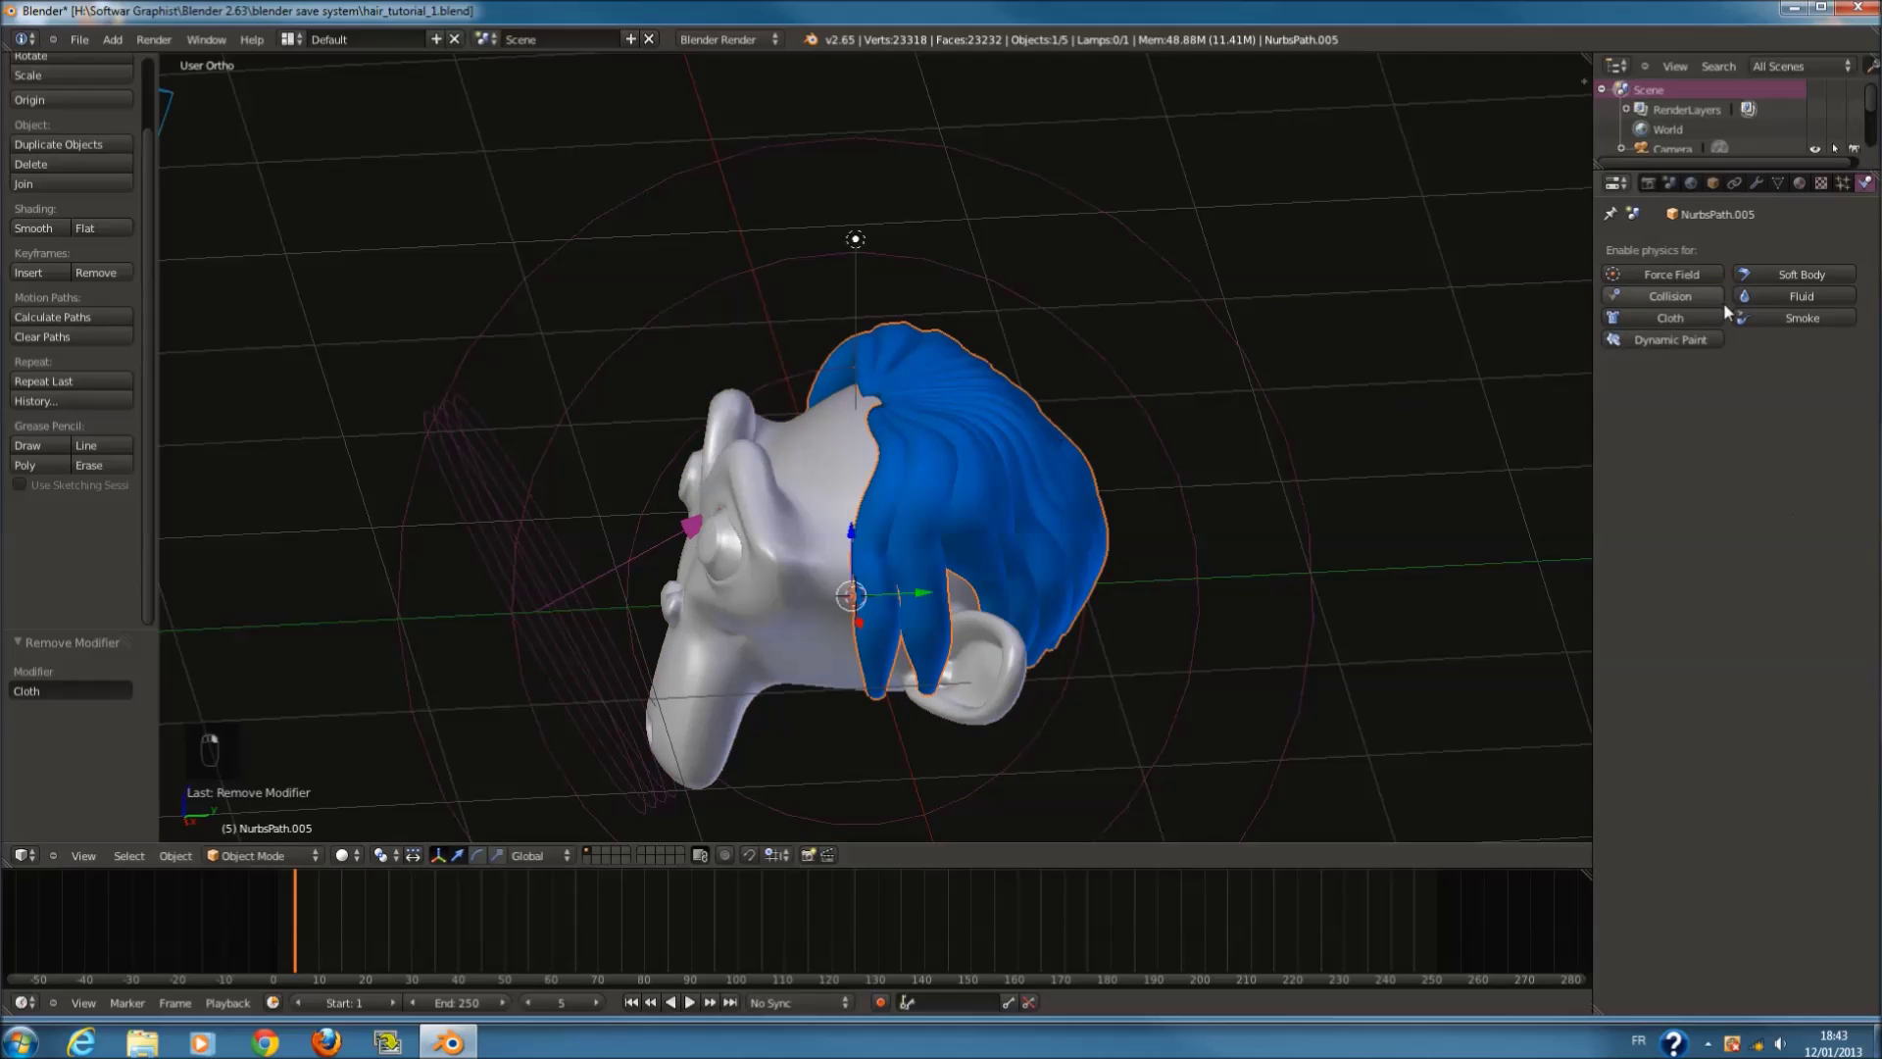
left_click(1653, 279)
left_click(1782, 400)
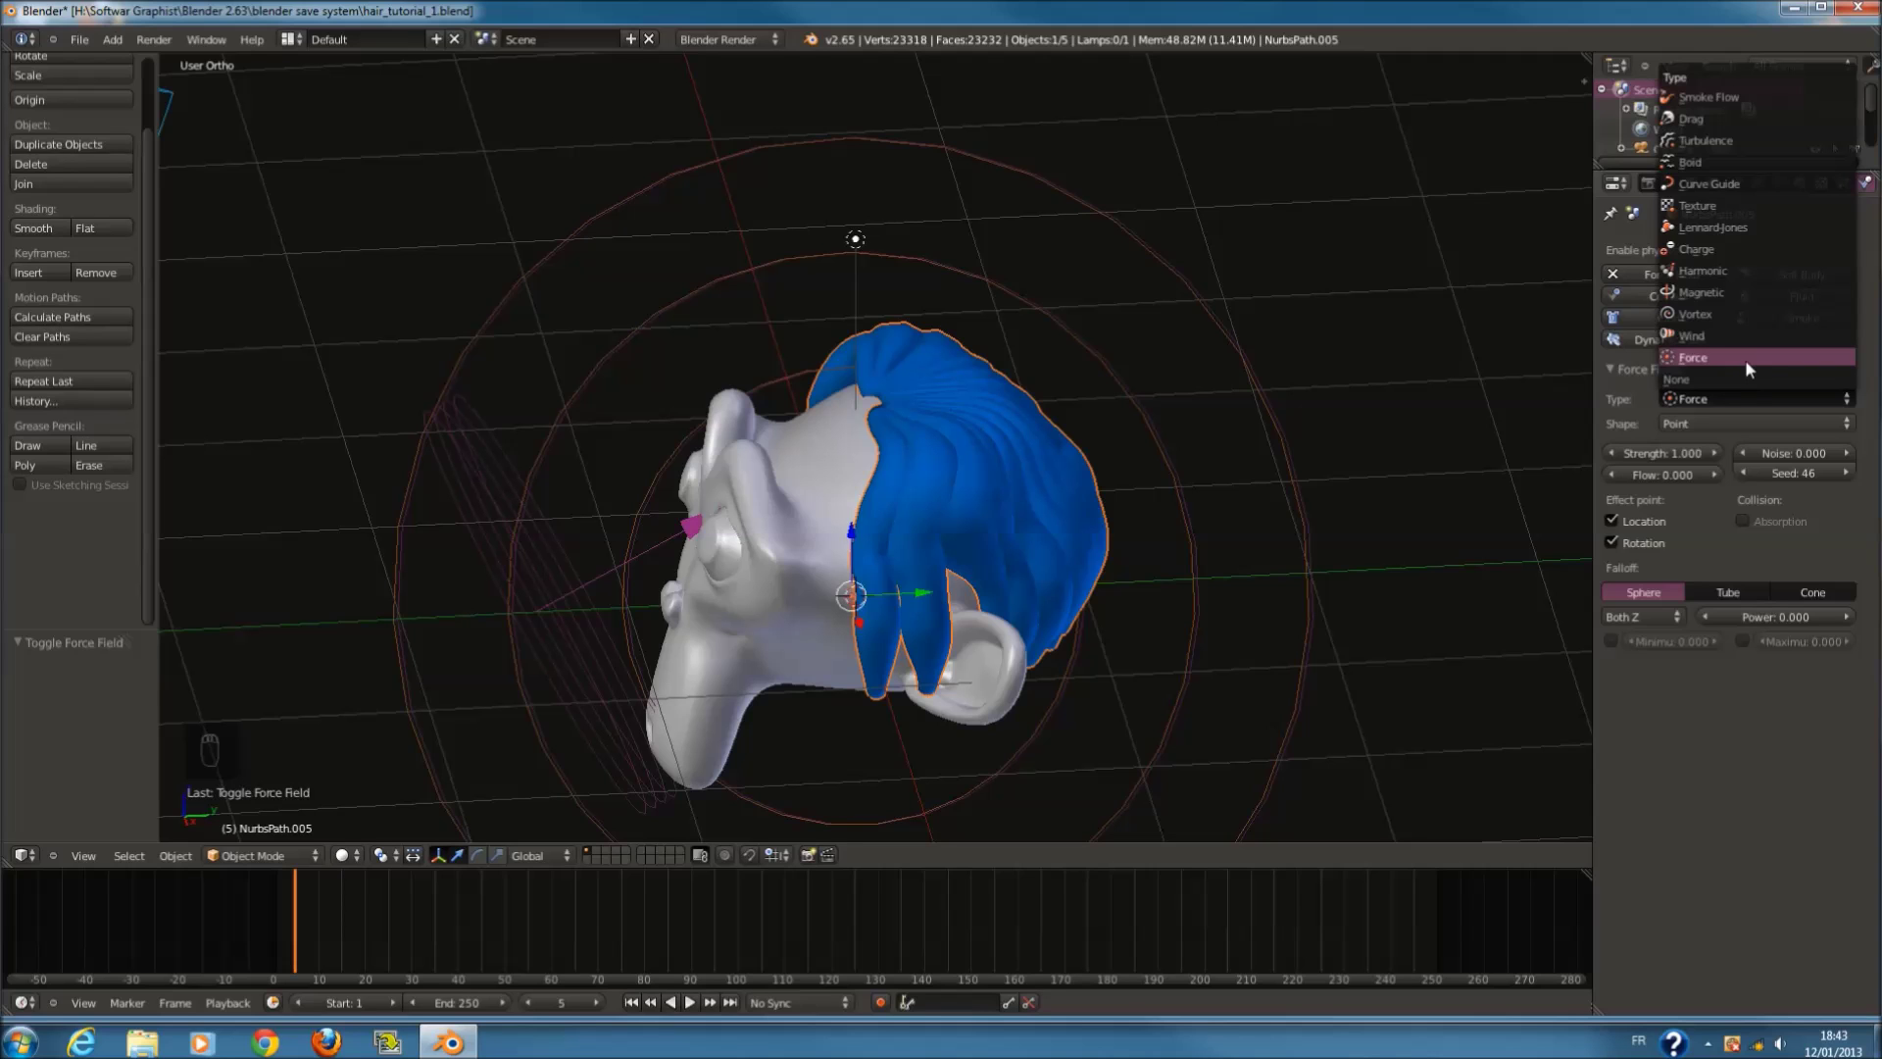
left_click(1745, 358)
key("alt+a")
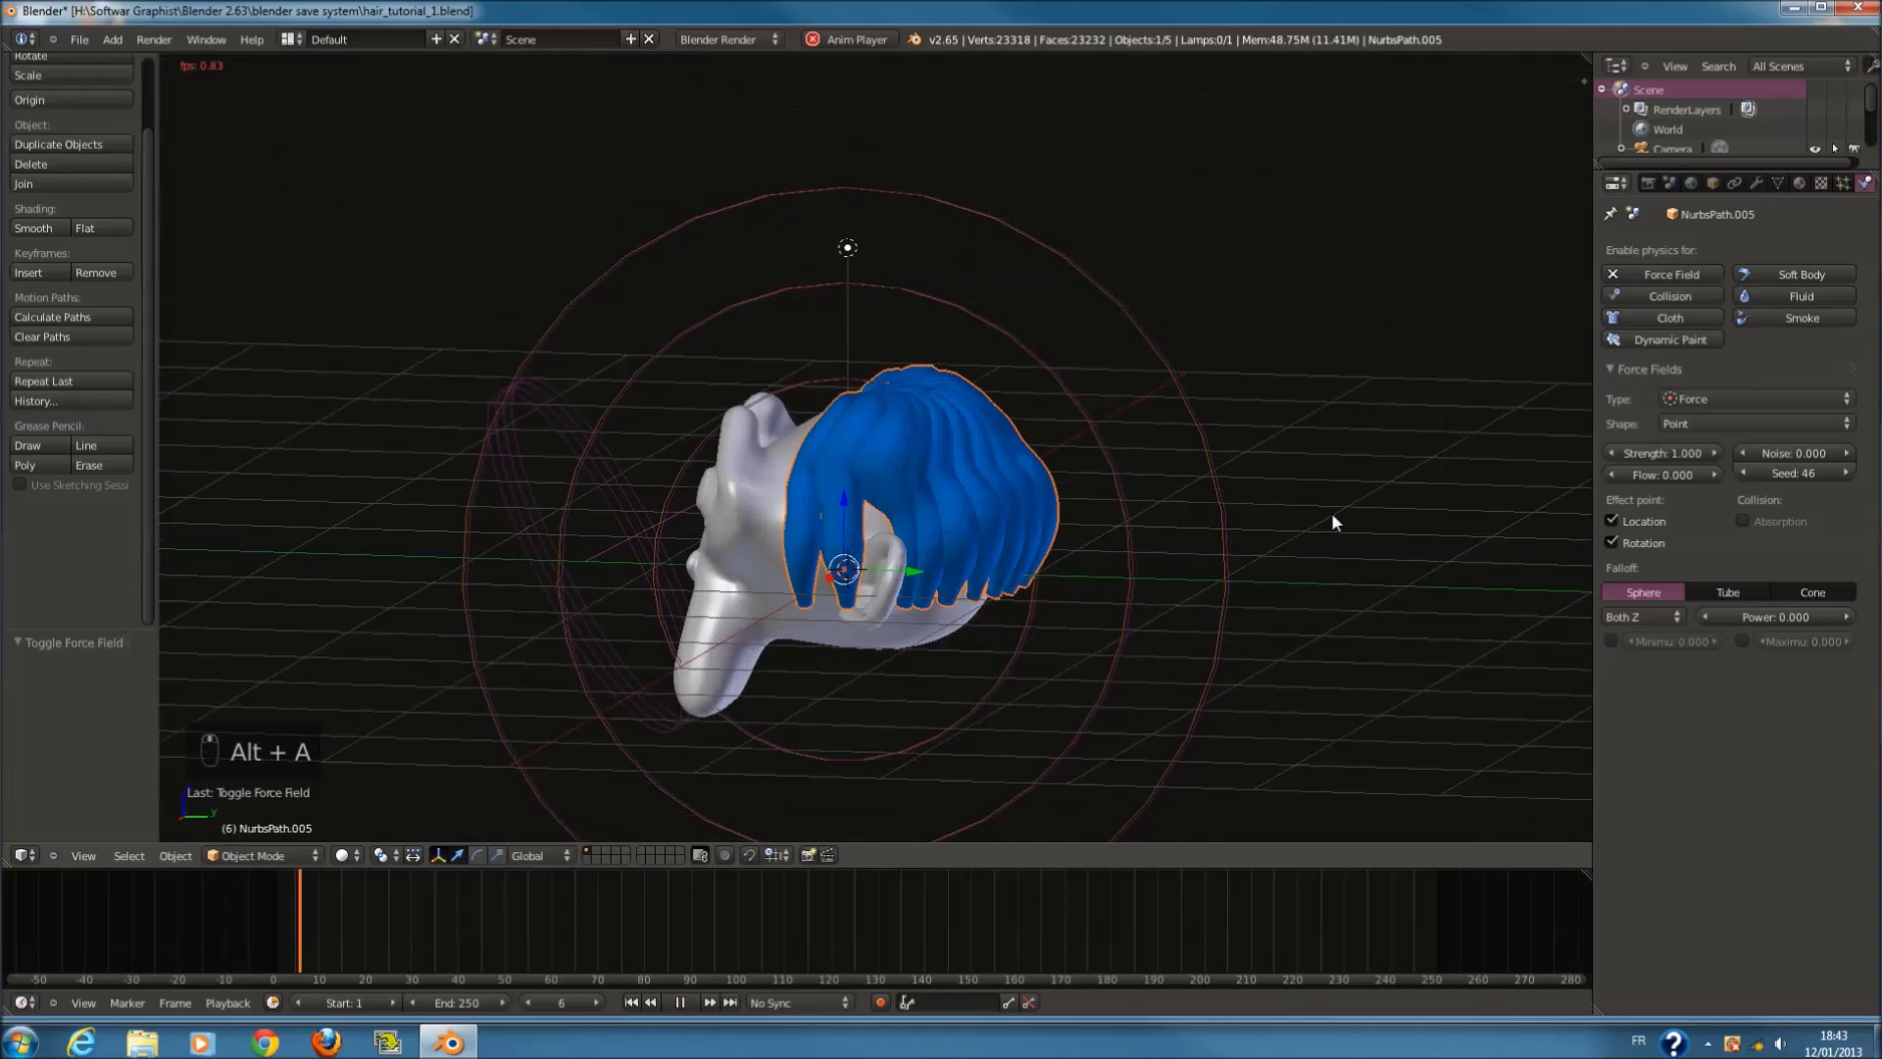
Step: Rotate the wind force field around the global Z axis while the animation plays
middle_click_drag(1279, 598, 667, 623)
right_click(633, 618)
key("g")
right_click(1421, 549)
key("r")
key("r")
middle_click(627, 216)
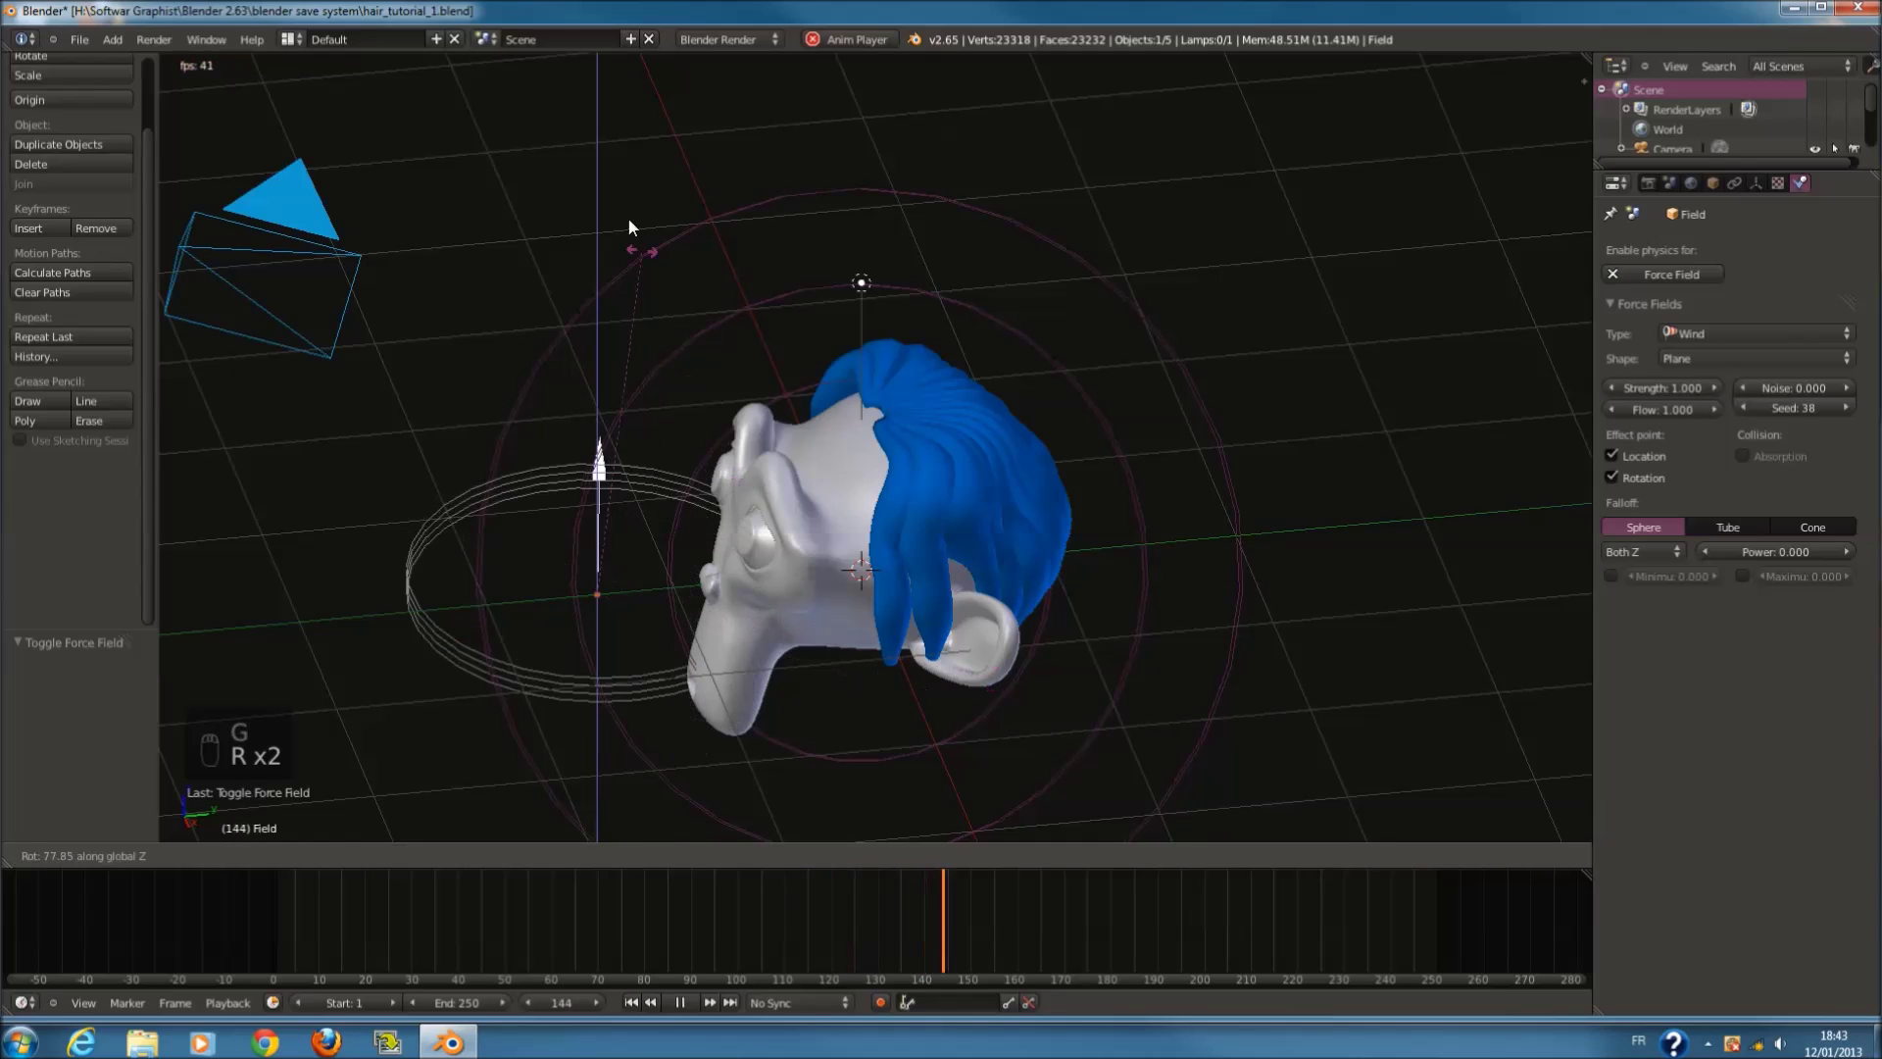
left_click(337, 526)
Step: Move the wind field behind the head by about 0.743 in X and 3.777 in Y, and preview the animation
key("g")
left_click(1567, 610)
left_click(284, 895)
middle_click_drag(932, 745, 1139, 622)
key("alt+a")
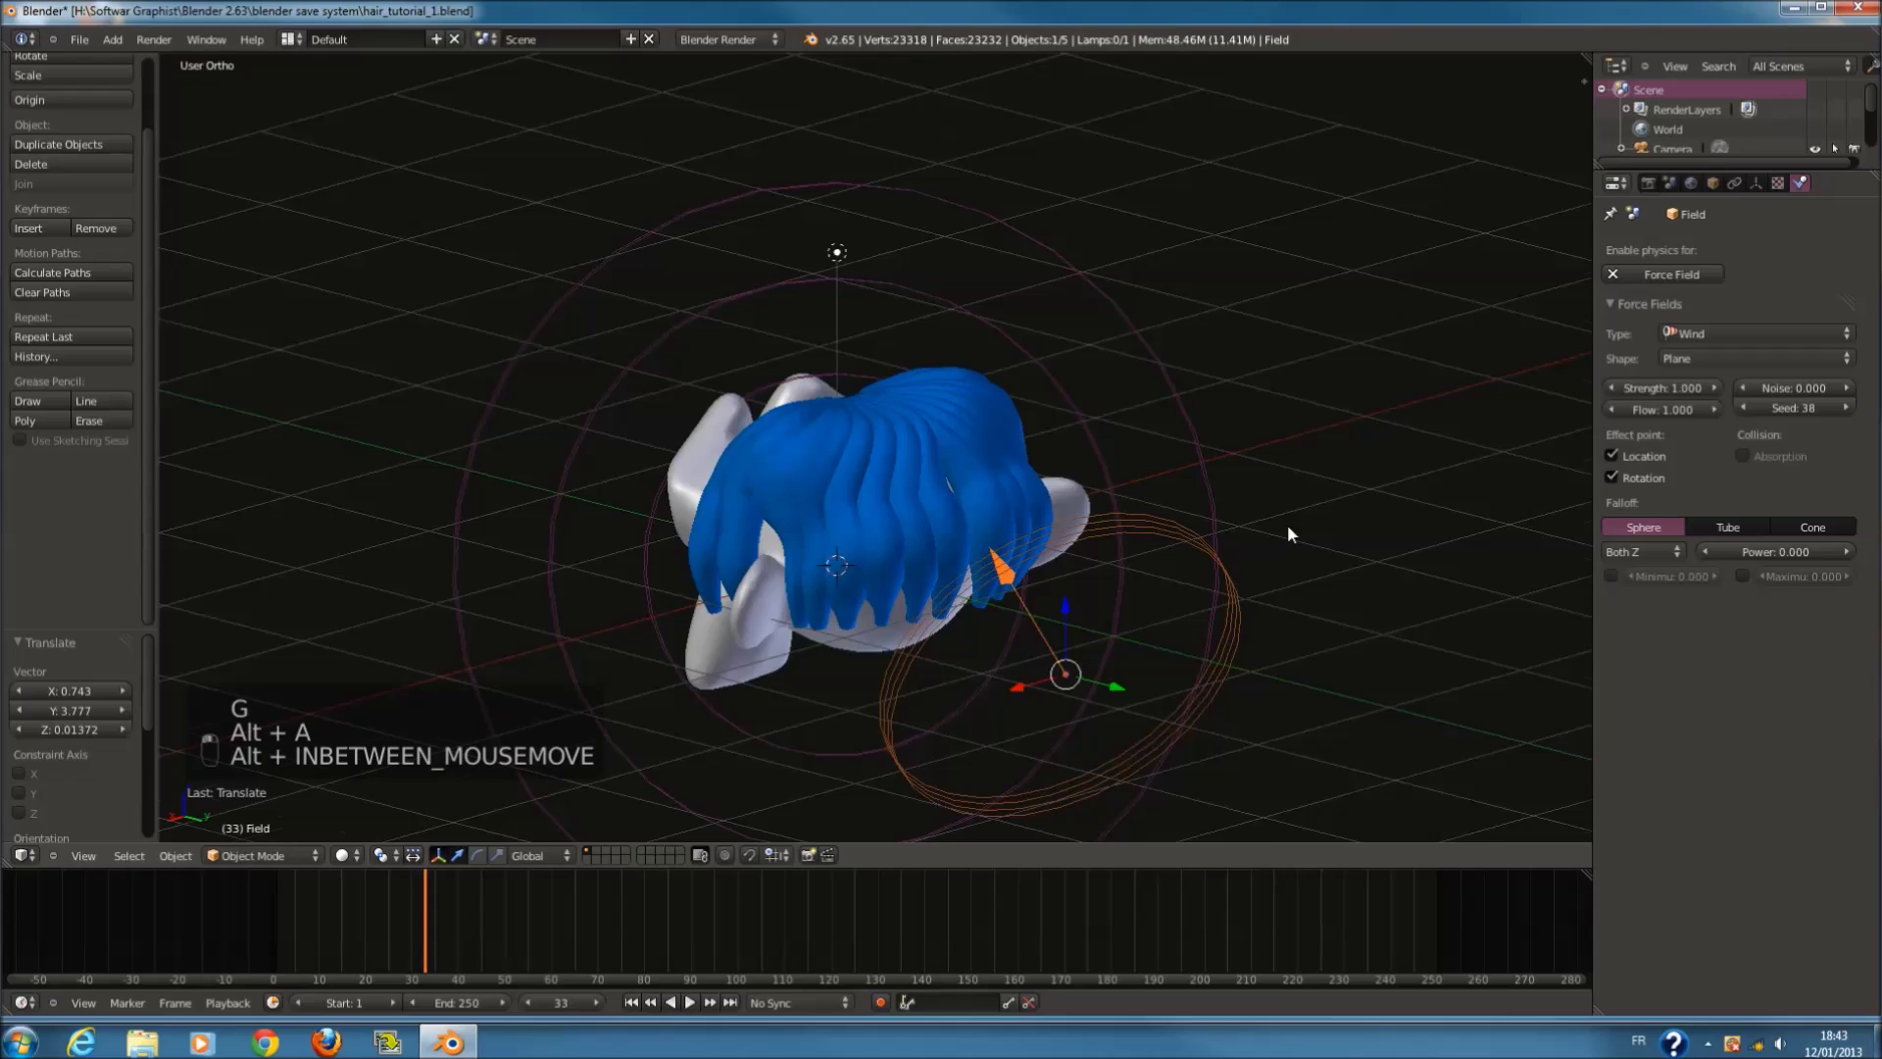
left_click(1778, 183)
left_click(1799, 184)
middle_click_drag(1103, 449, 1049, 487)
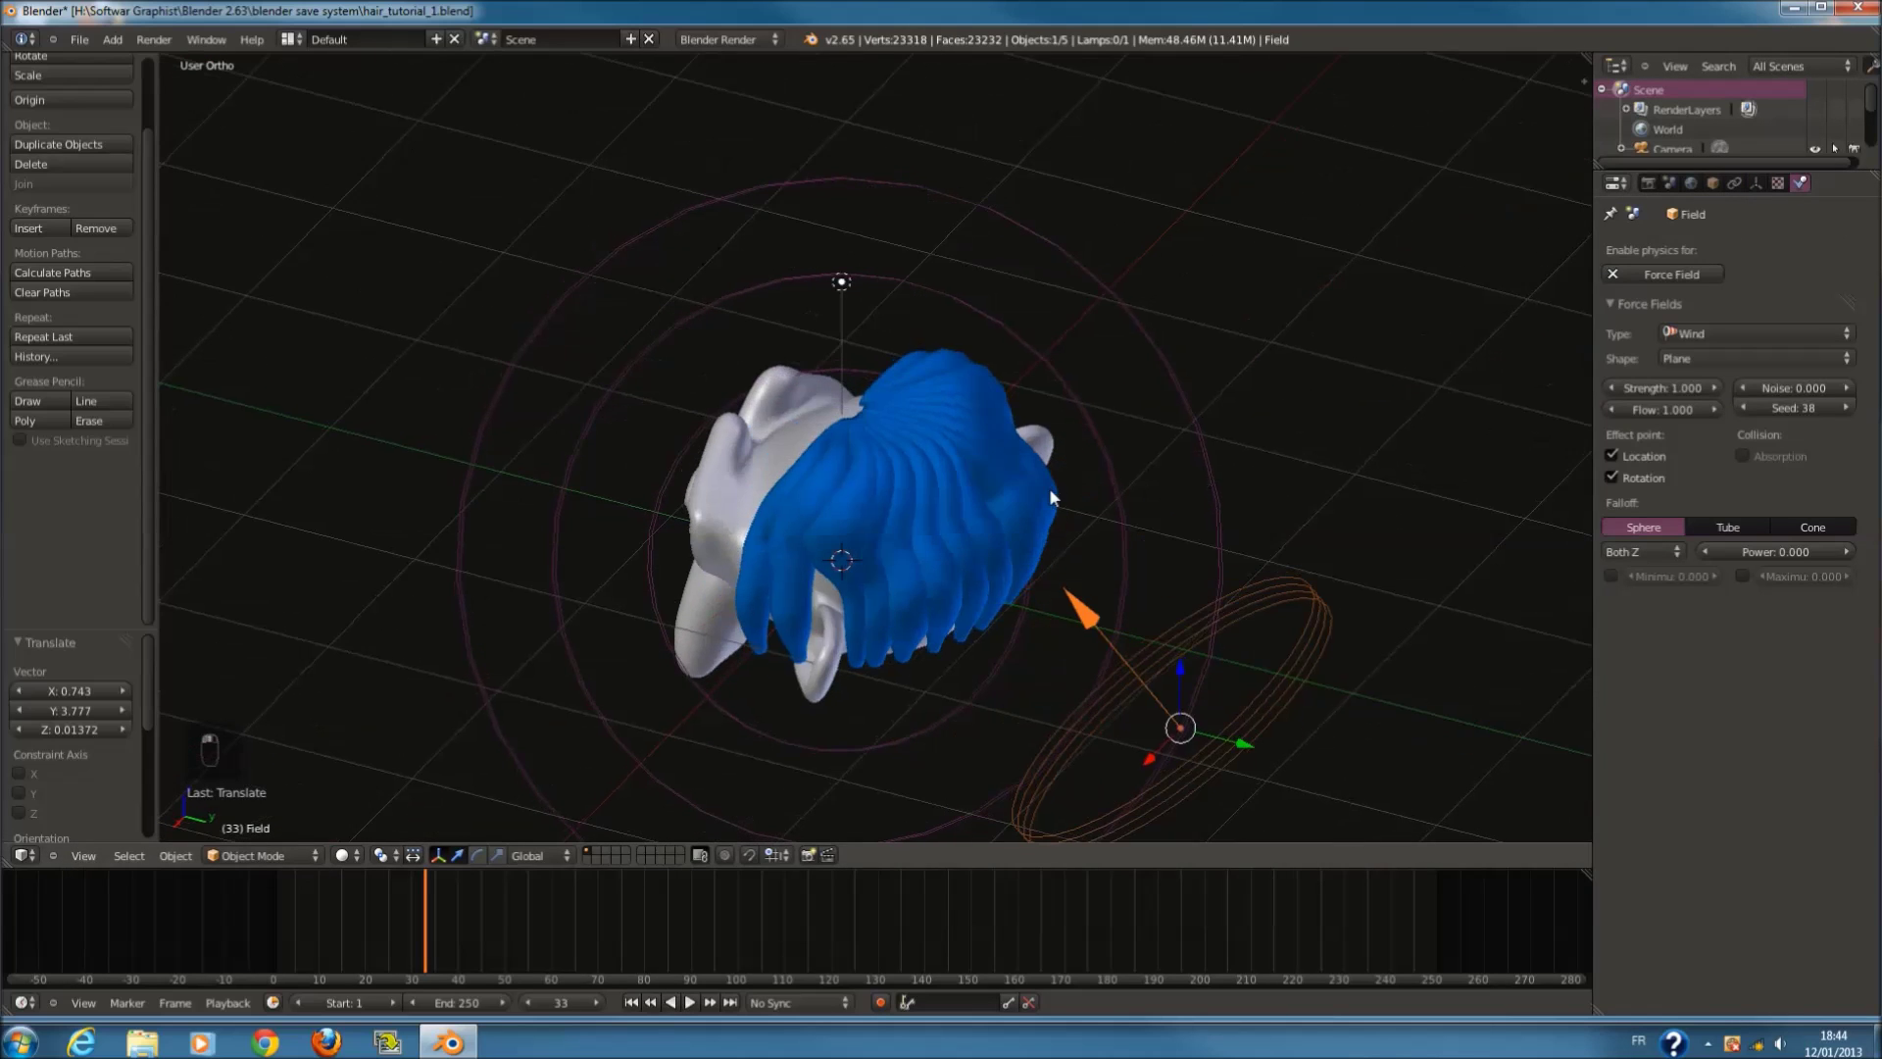
Step: Select the hair, enable Collision physics on it and preview the animation
right_click(1050, 495)
scroll(1079, 509, "up", 3)
key("z")
key("z")
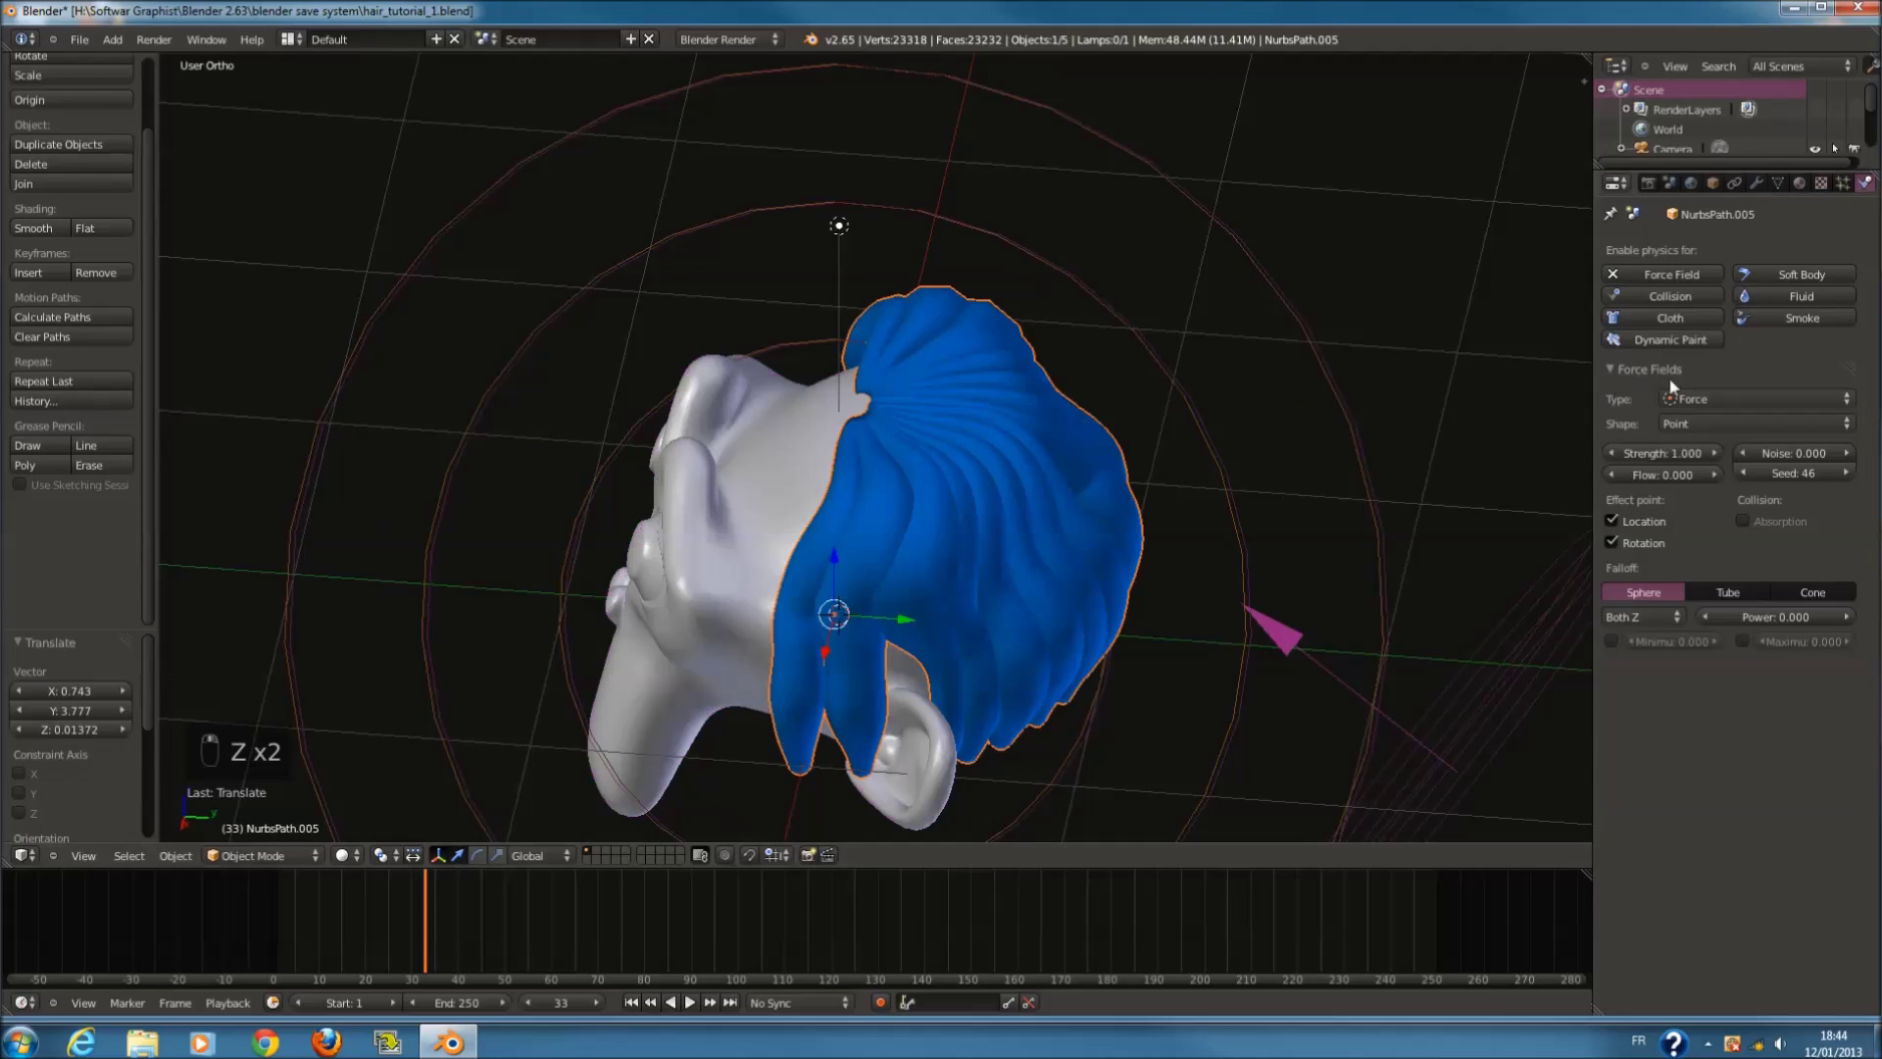
left_click(1641, 297)
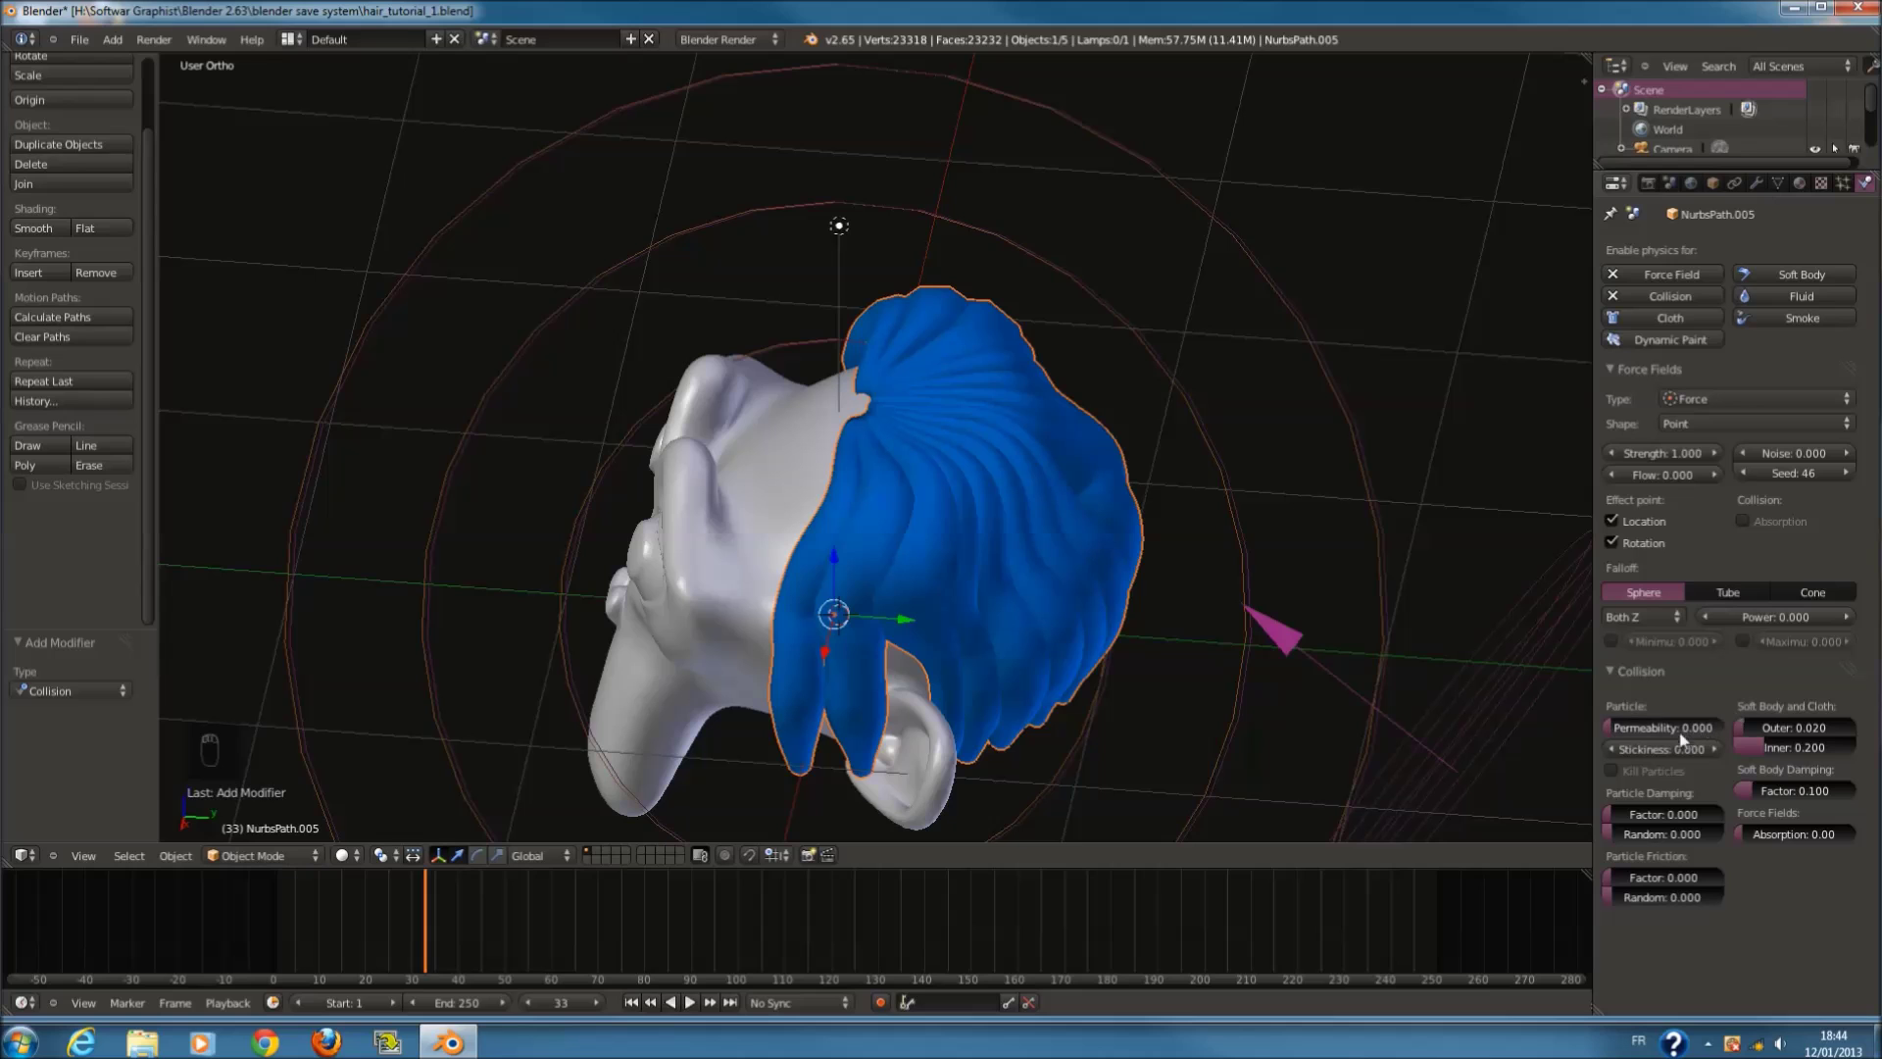
key("alt+a")
key("alt+a")
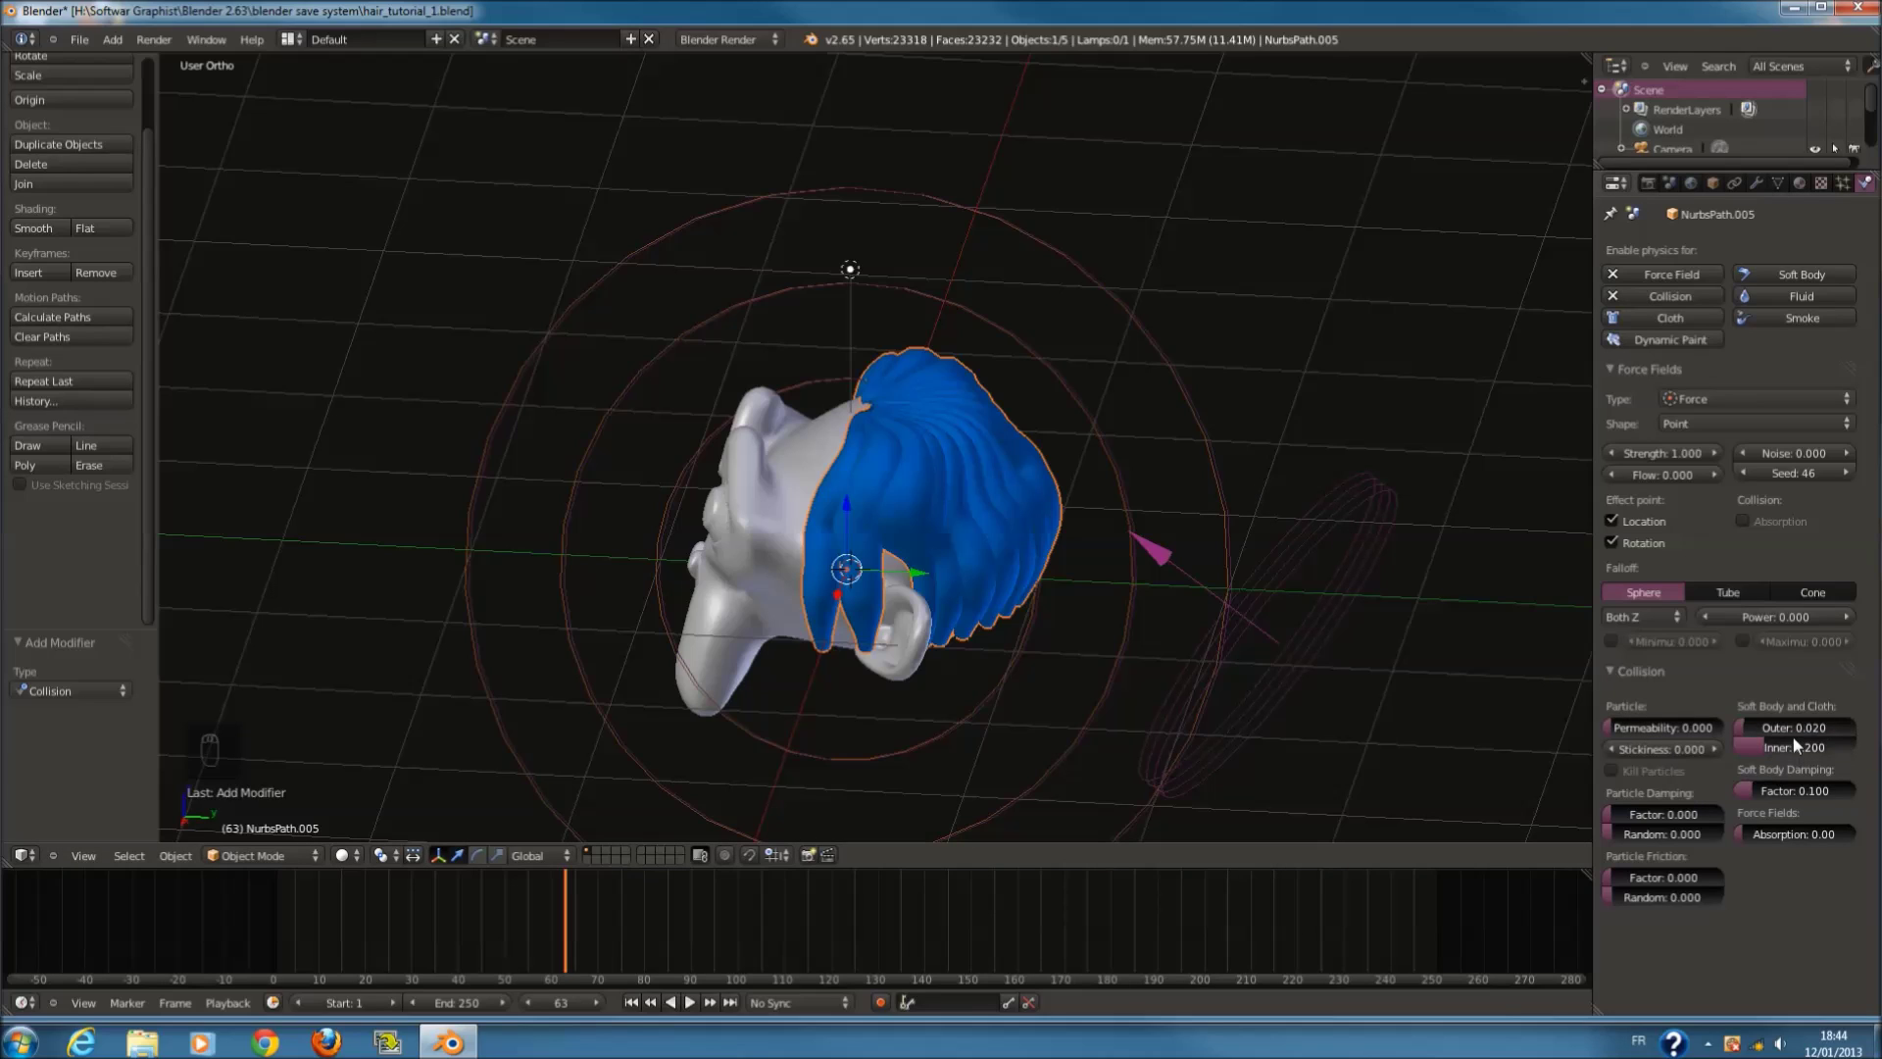
Step: Set the strength of the hair's force field to 0 and play the animation
left_click_drag(1666, 453, 1406, 477)
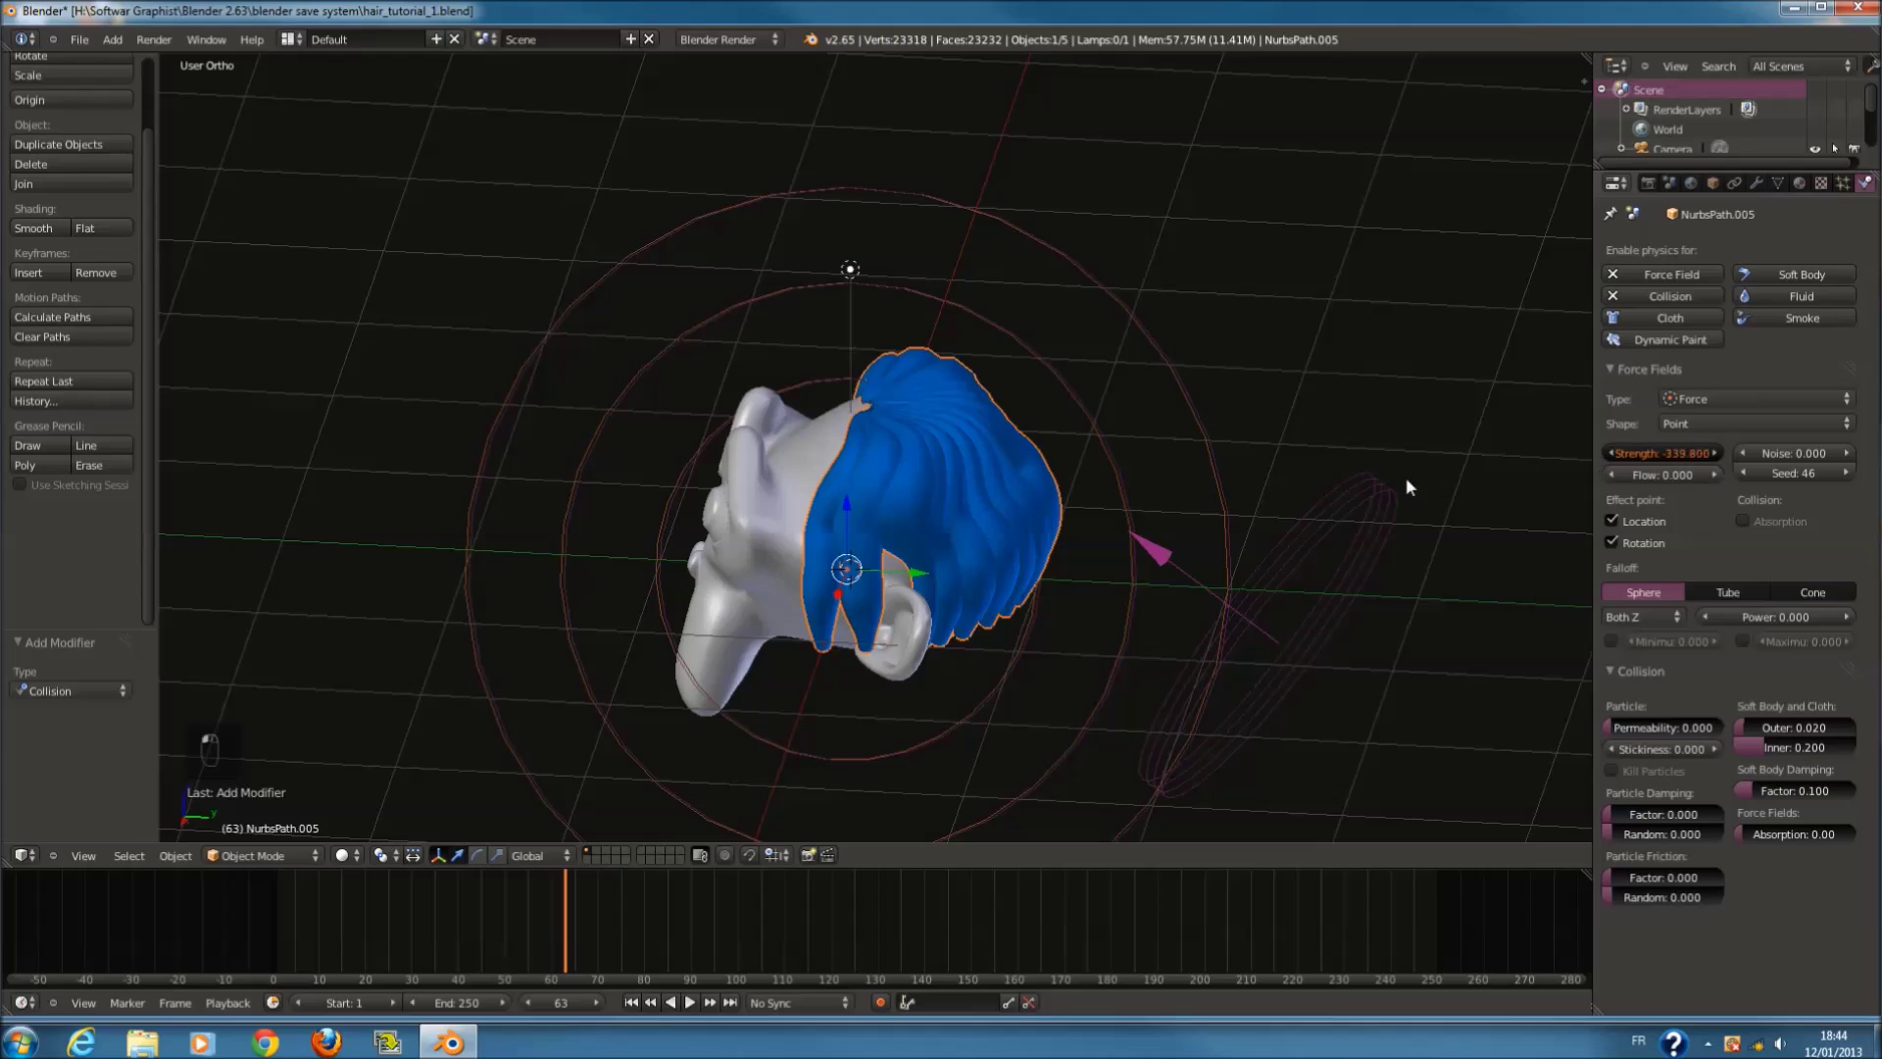
left_click(1618, 456)
type("-")
type("0")
key("Return")
key("alt+a")
left_click(168, 909)
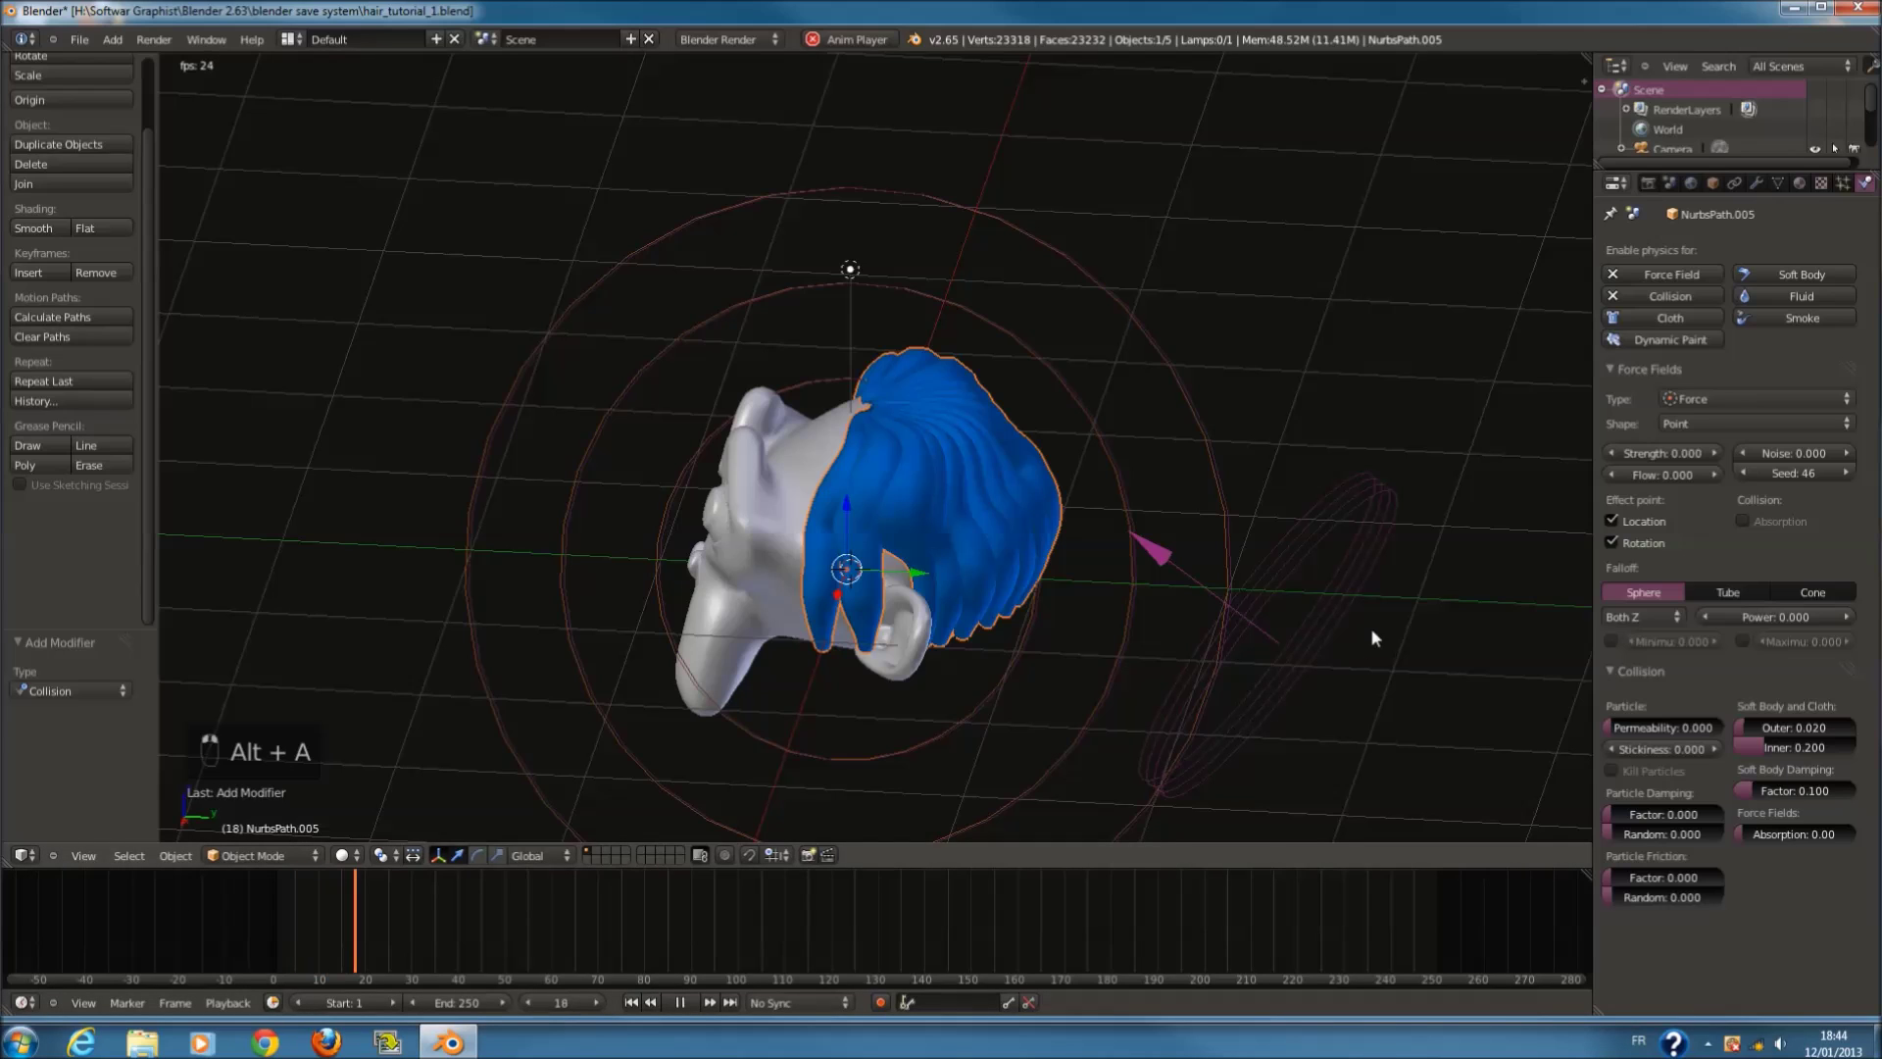
Step: Stop the playback and remove the force fields from Suzanne's head and from the hair
right_click(1283, 628)
left_click(286, 880)
key("alt+a")
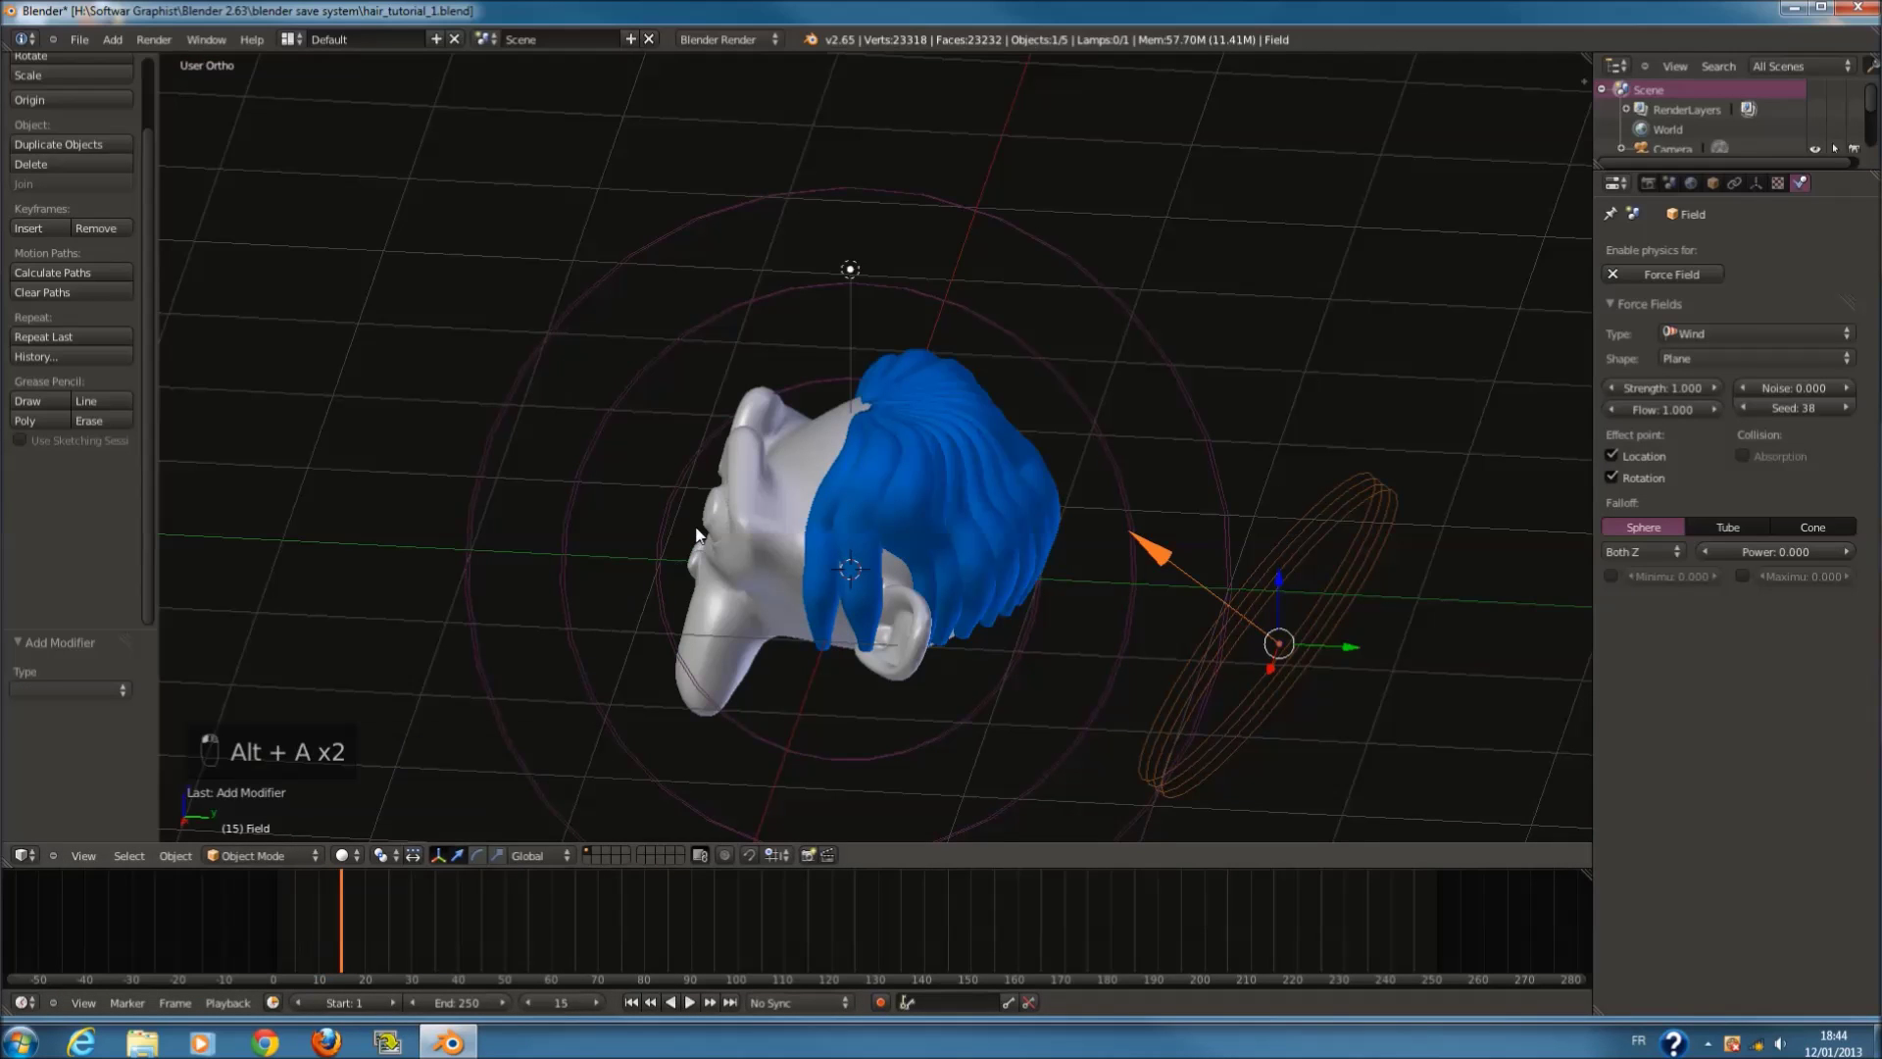
right_click(696, 534)
left_click(1620, 272)
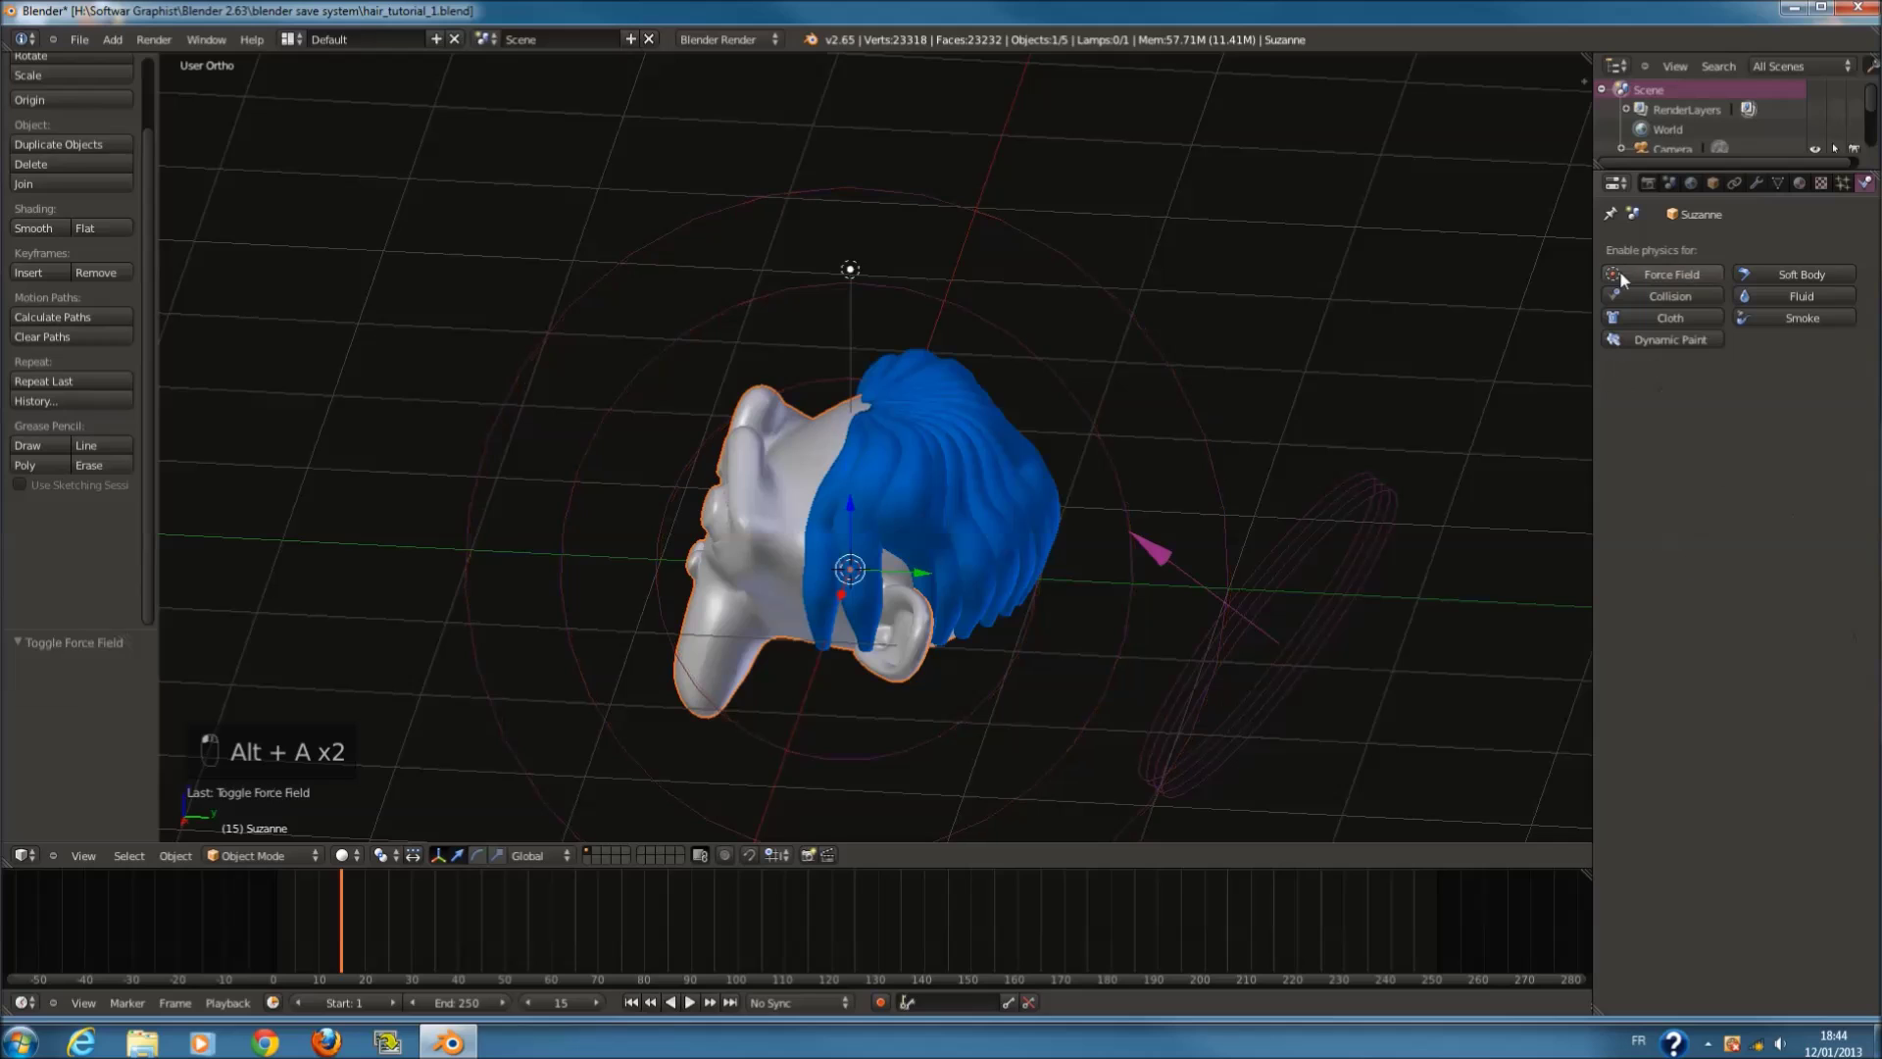
right_click(955, 398)
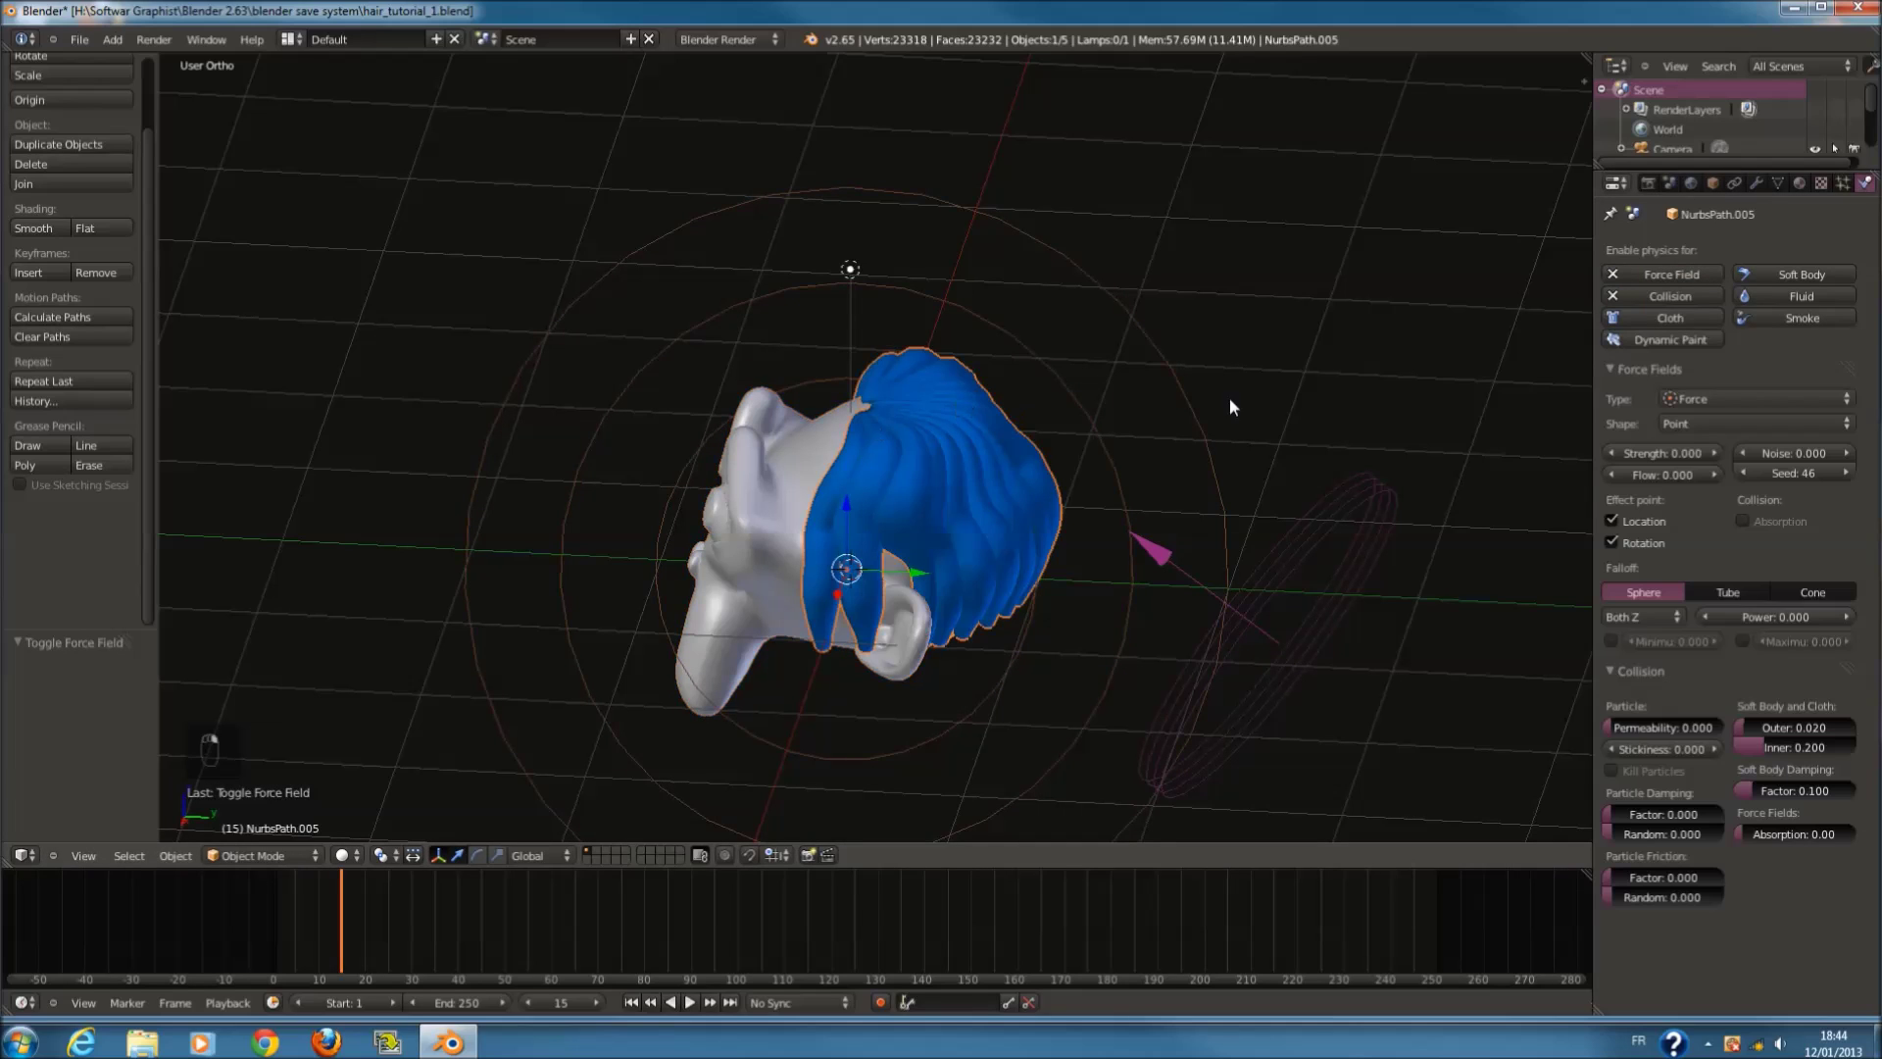
left_click(1616, 274)
Step: Preview the animation and check the hair's movement in both wireframe and solid shading
key("alt+a")
scroll(957, 565, "up", 2)
key("z")
key("z")
key("z")
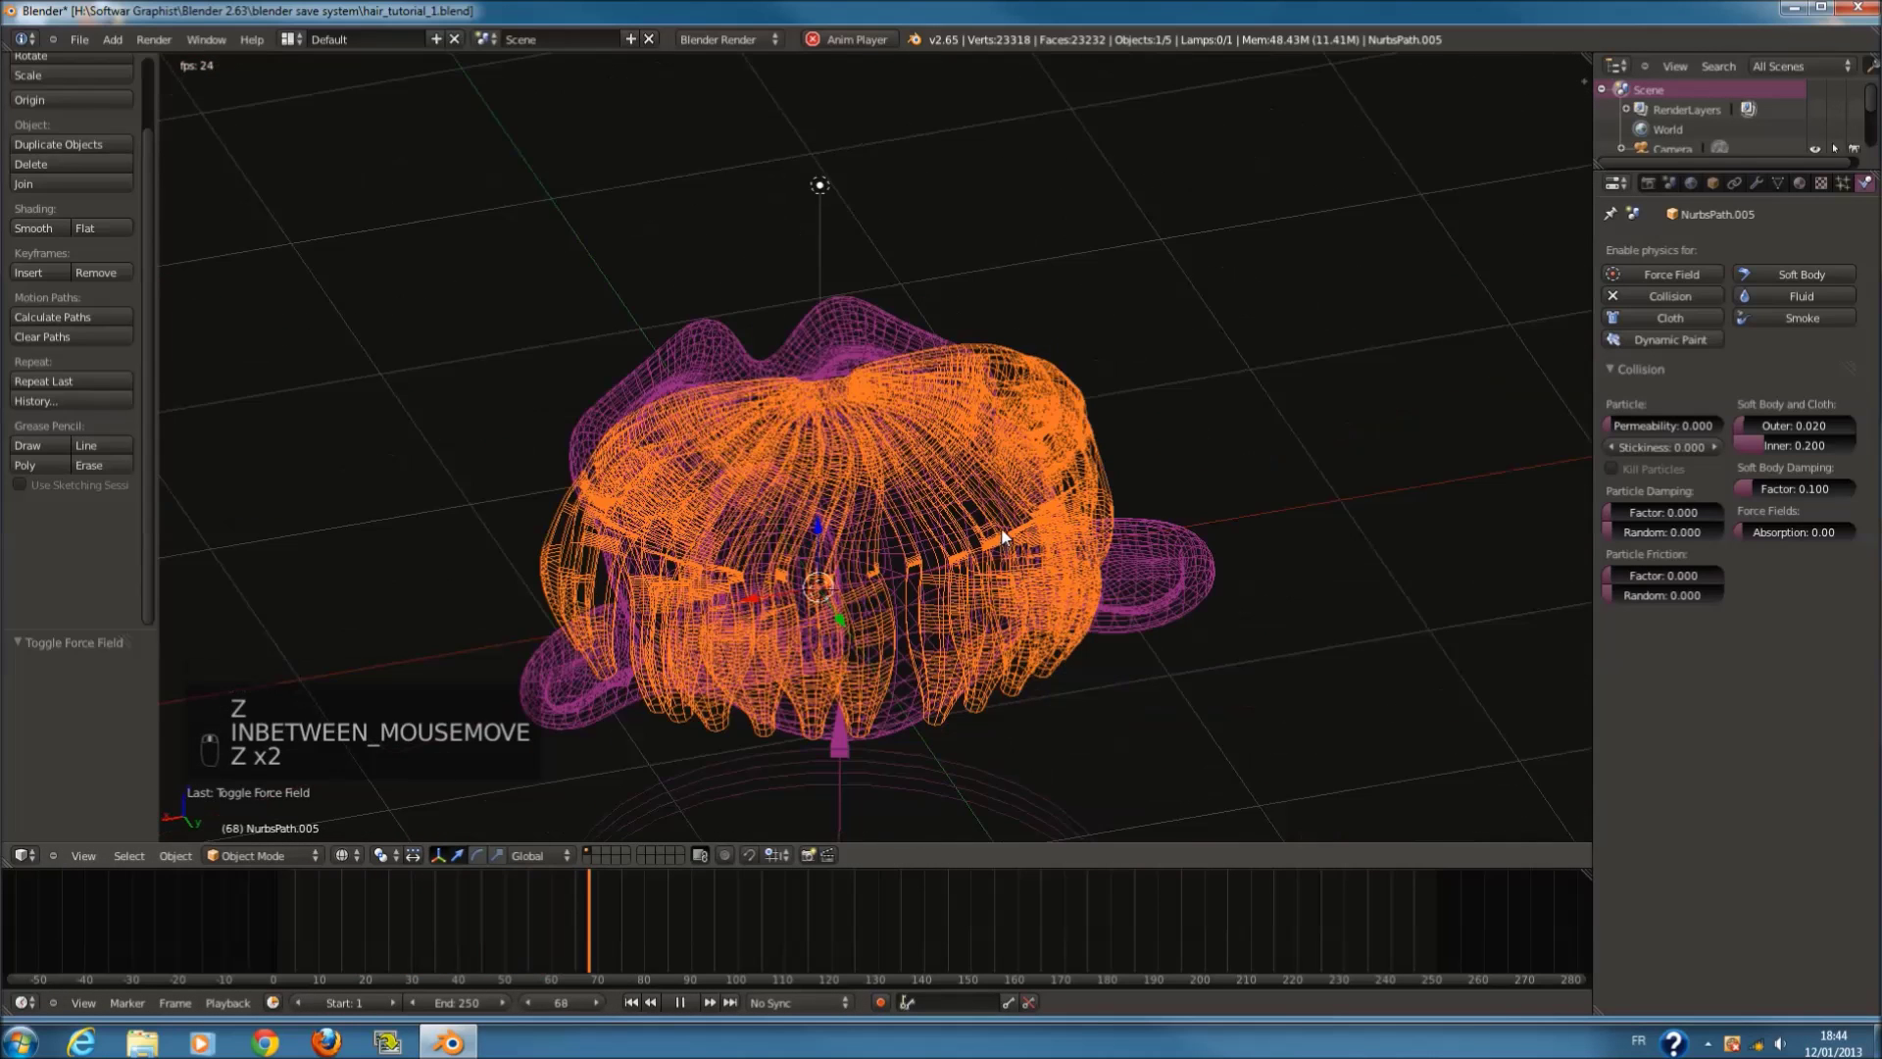
key("z")
key("alt+a")
key("alt+a")
middle_click_drag(909, 534, 1314, 424)
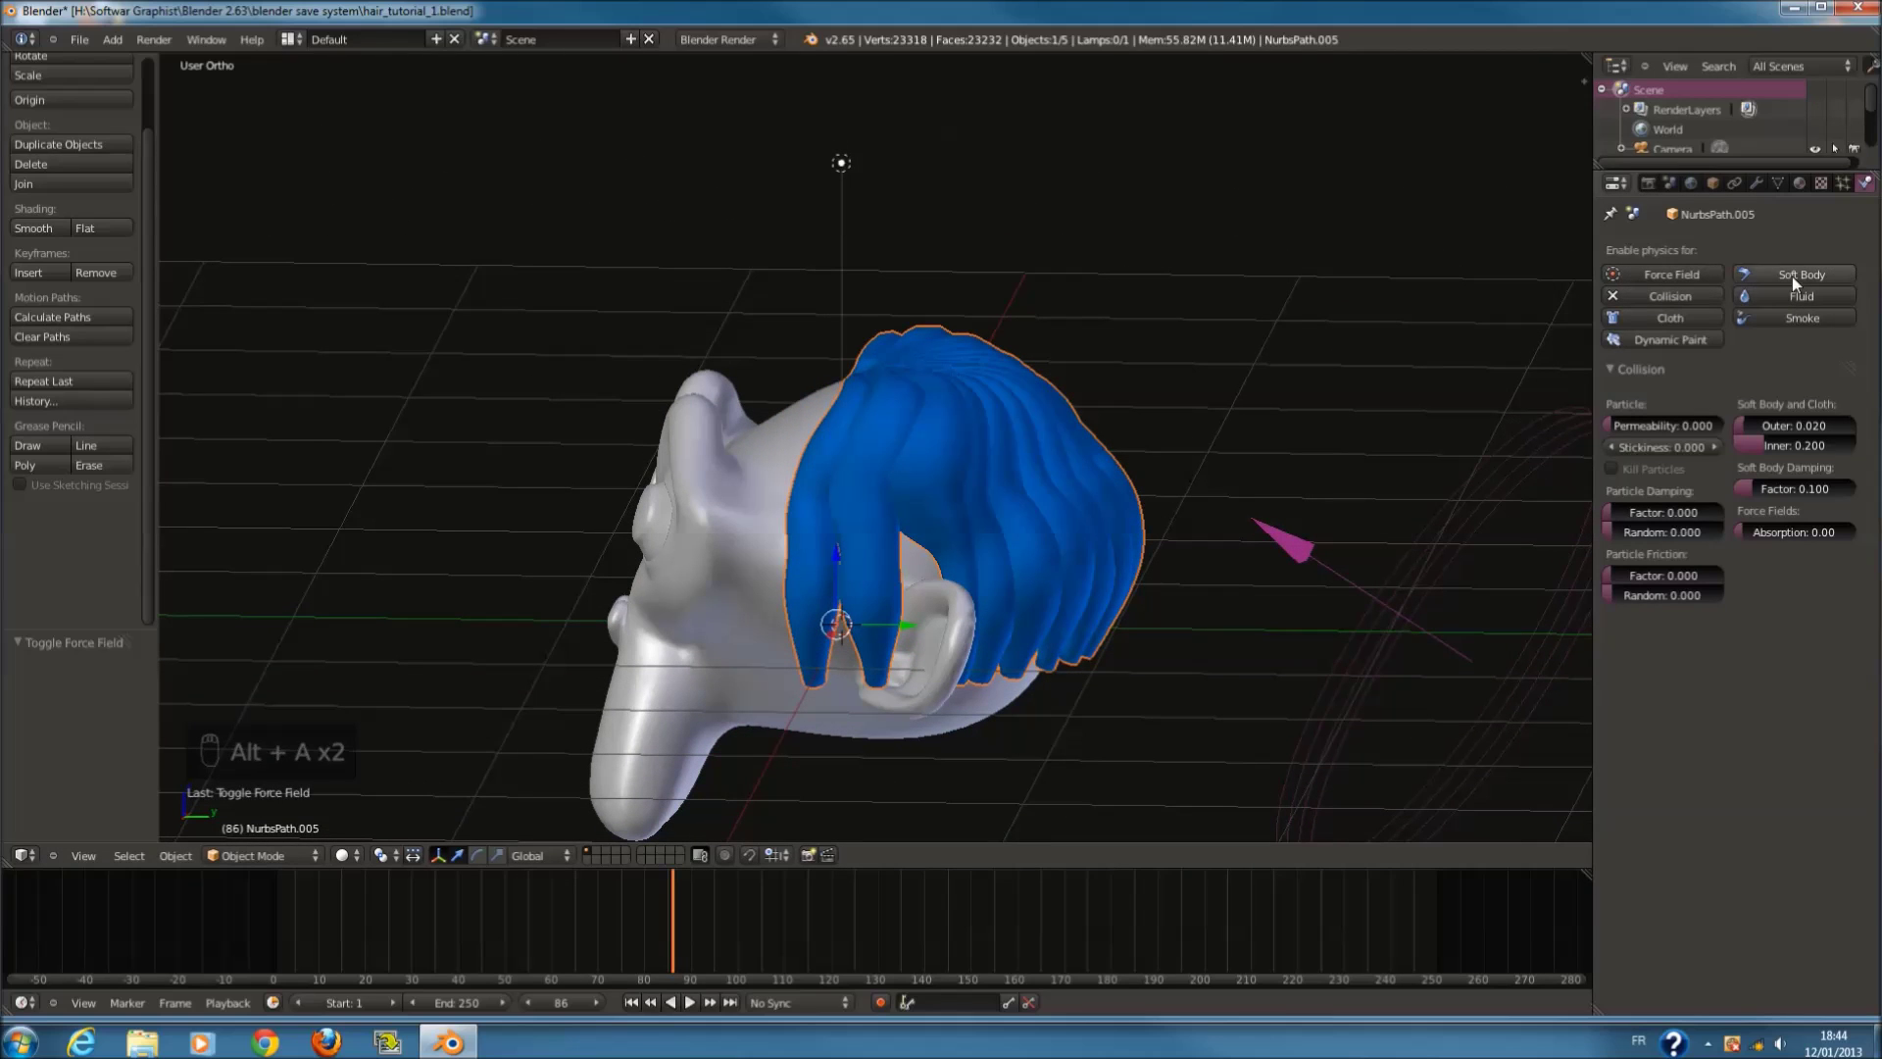
Step: Review the hair's mesh data, vertex groups and modifier stack
left_click(1844, 185)
left_click(1818, 186)
left_click(1802, 187)
left_click(1786, 186)
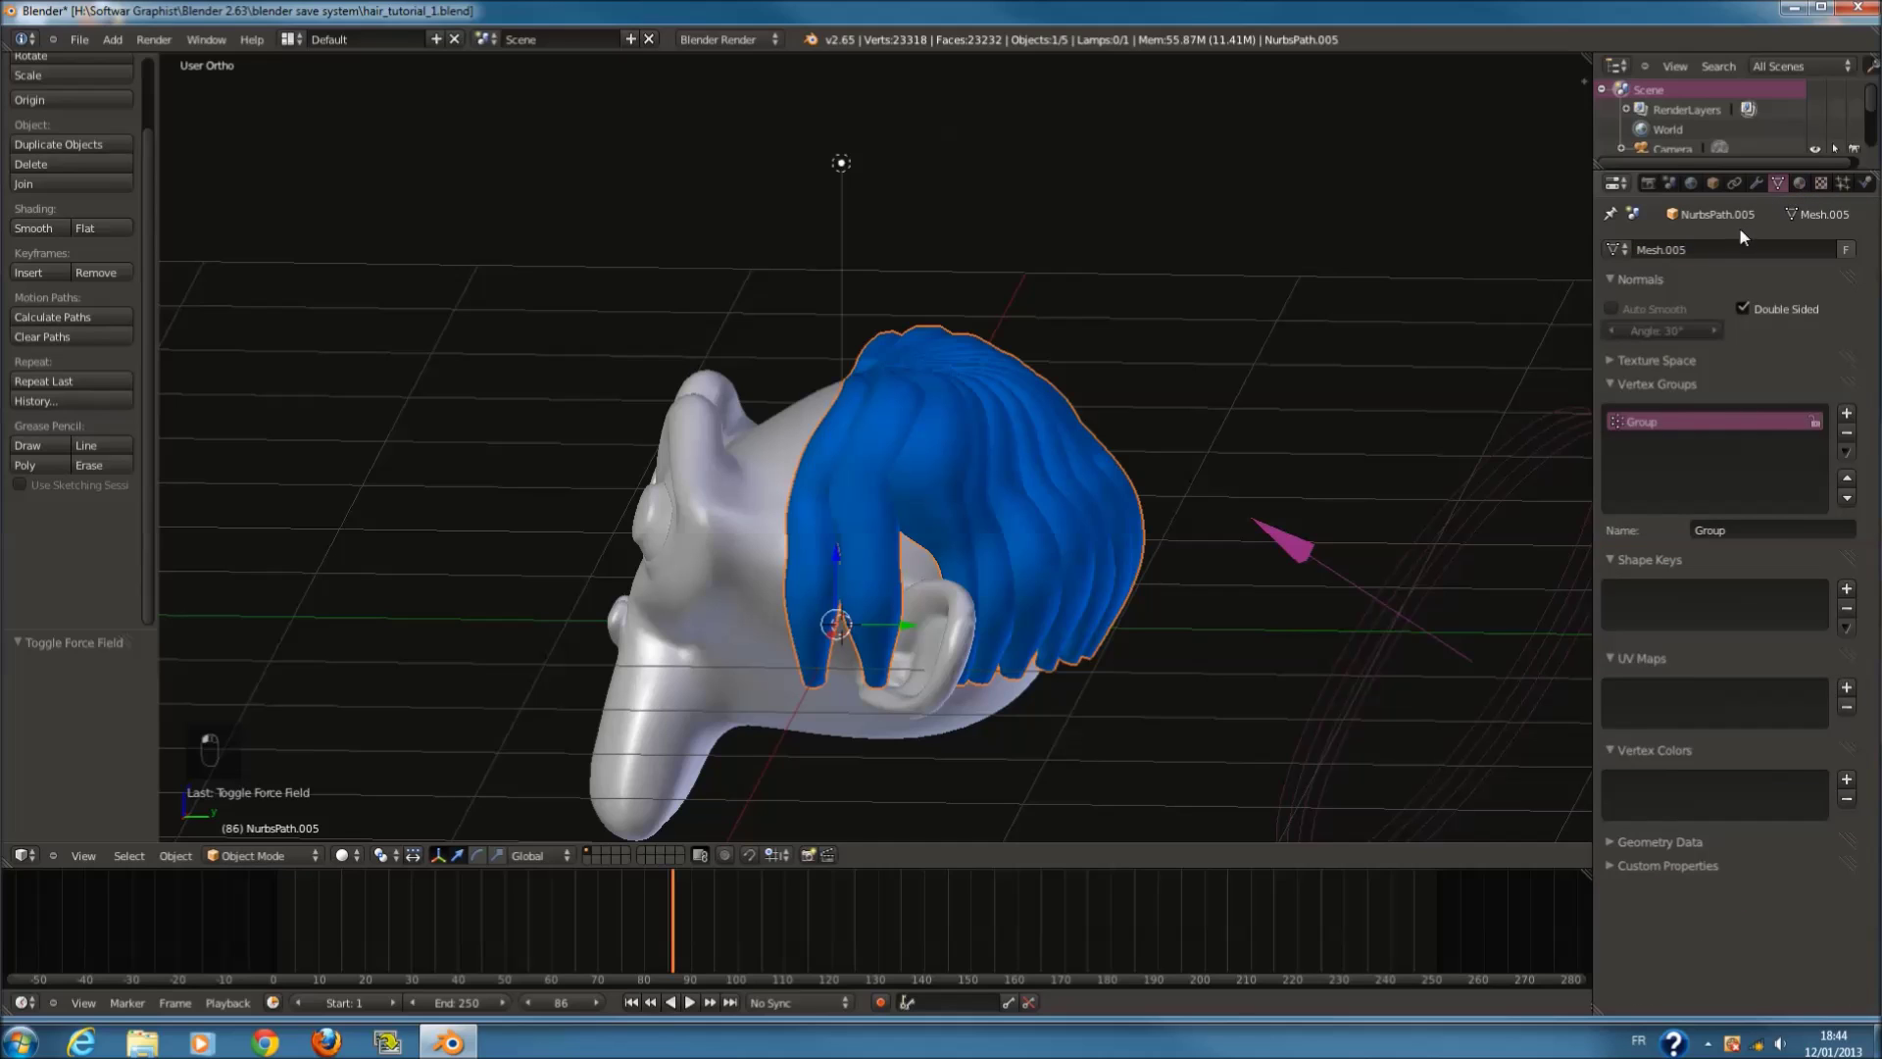
left_click(1759, 184)
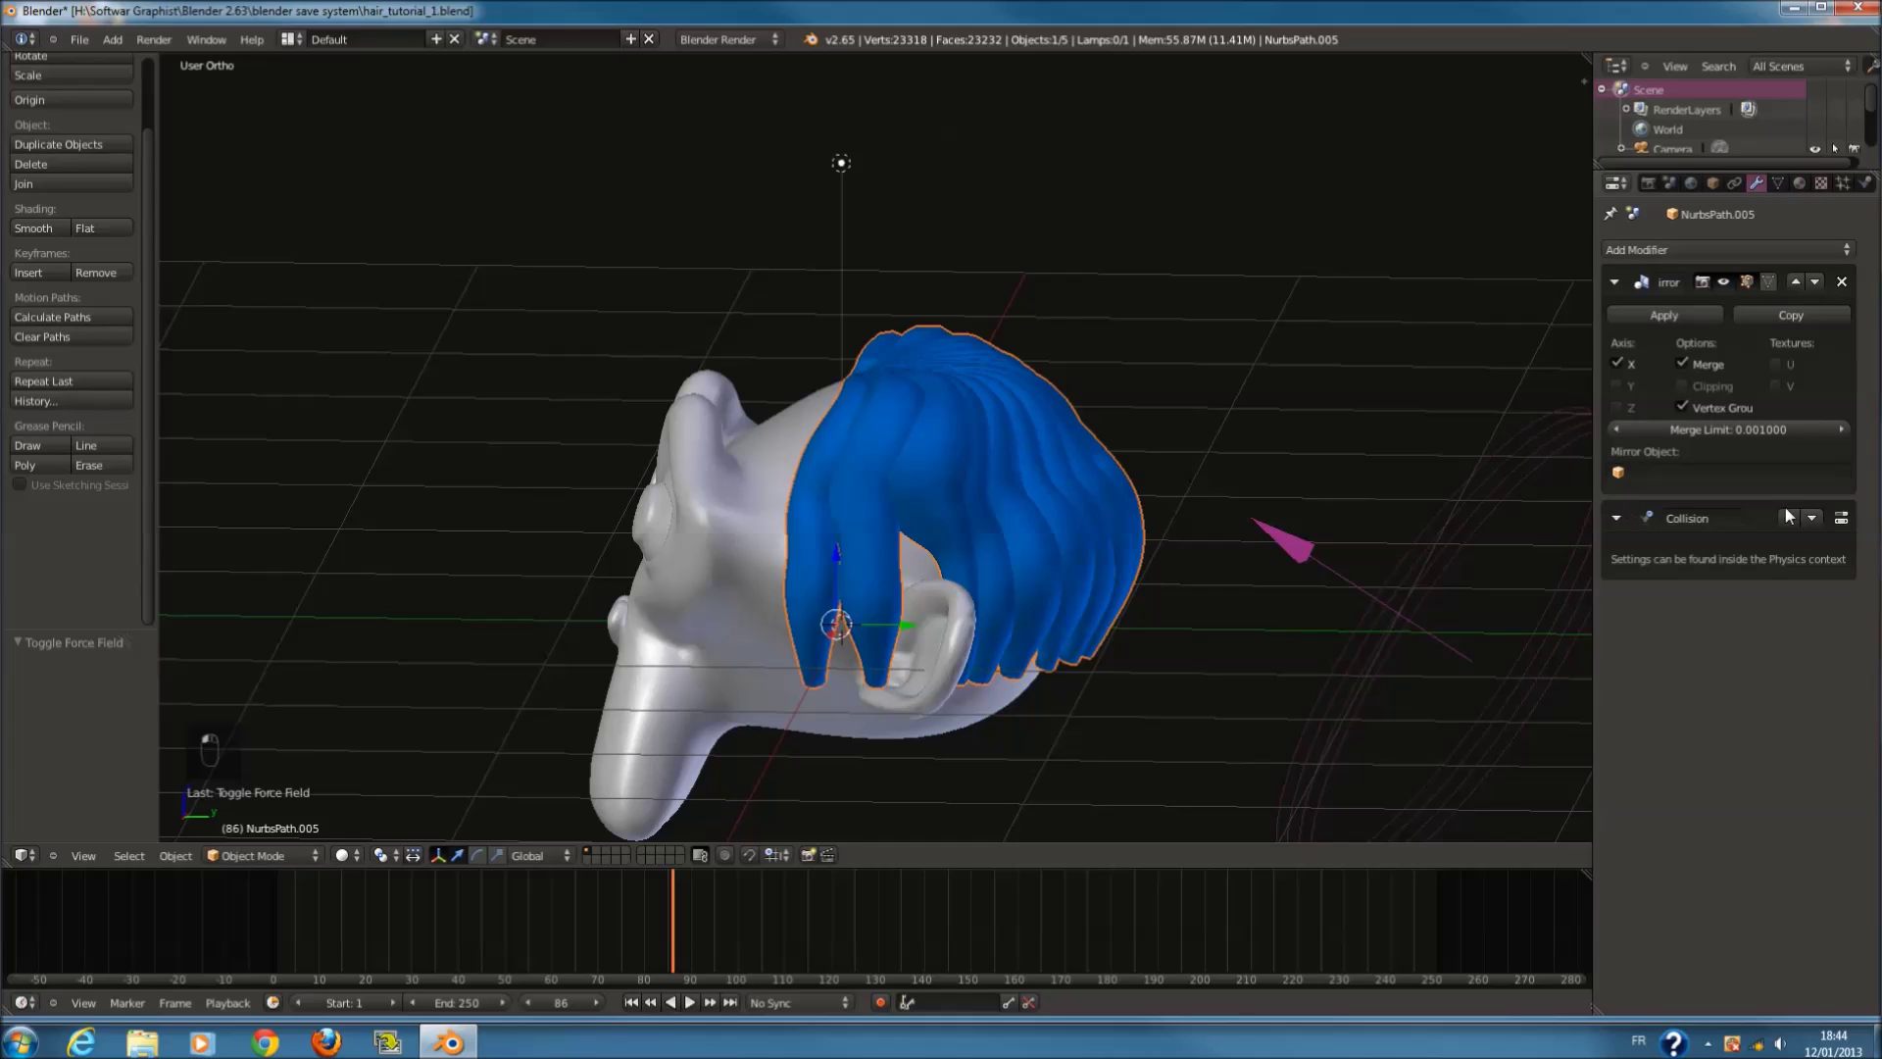
left_click(1647, 250)
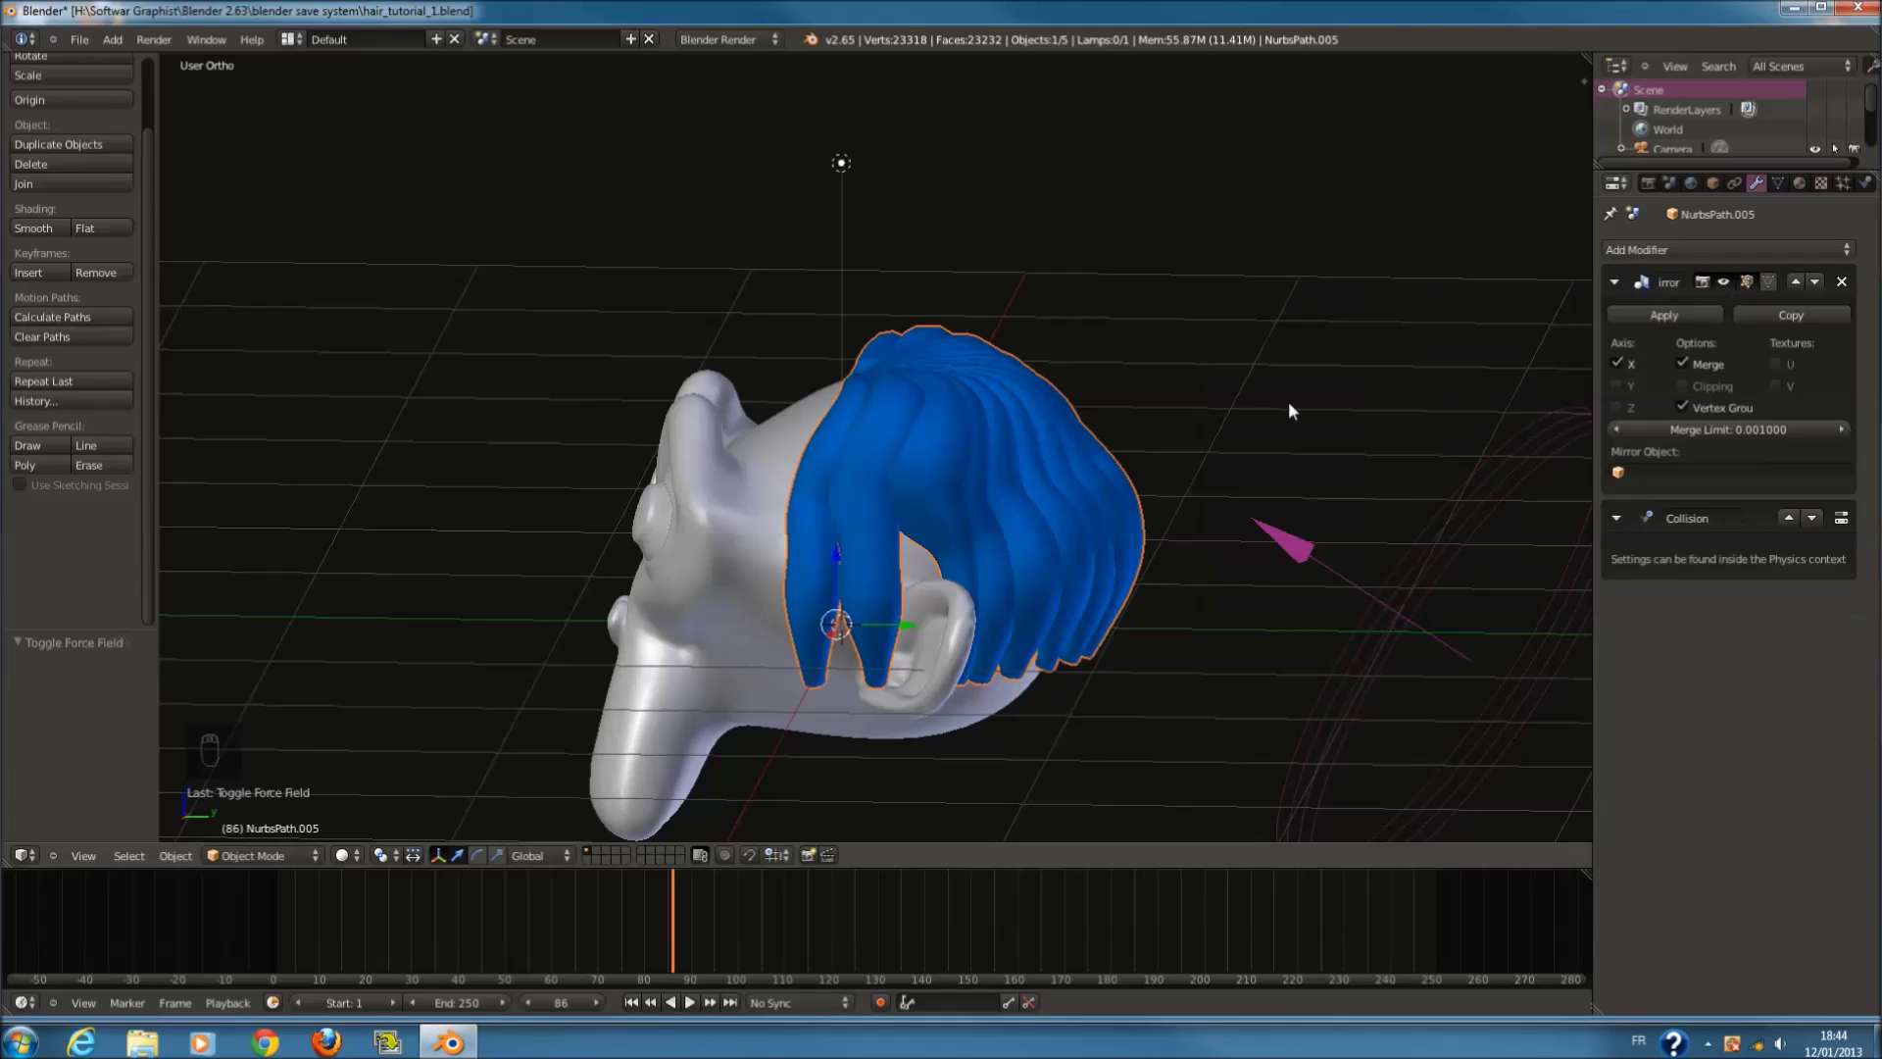
Step: Deselect all objects and minimise the Blender window
scroll(1031, 409, "down", 3)
middle_click_drag(1031, 409, 1098, 470)
key("a")
key("a")
key("a")
left_click(260, 856)
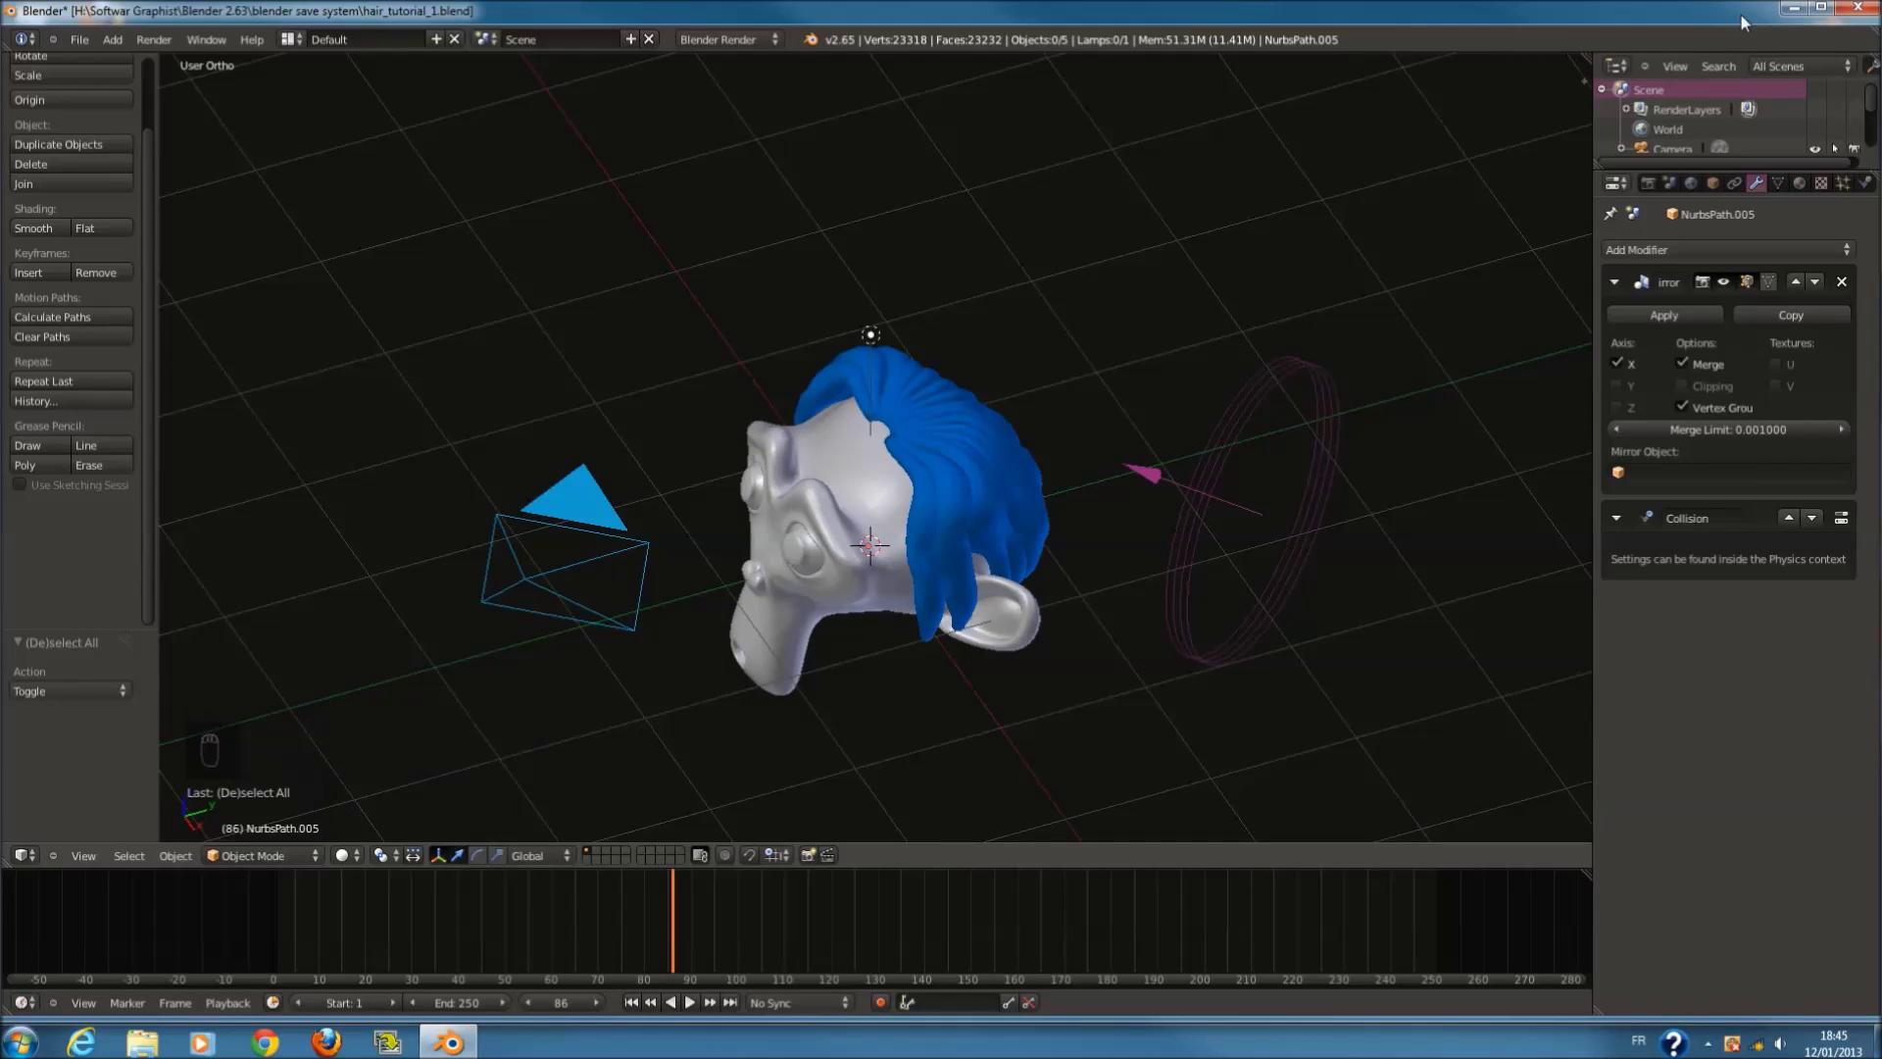
left_click(1793, 10)
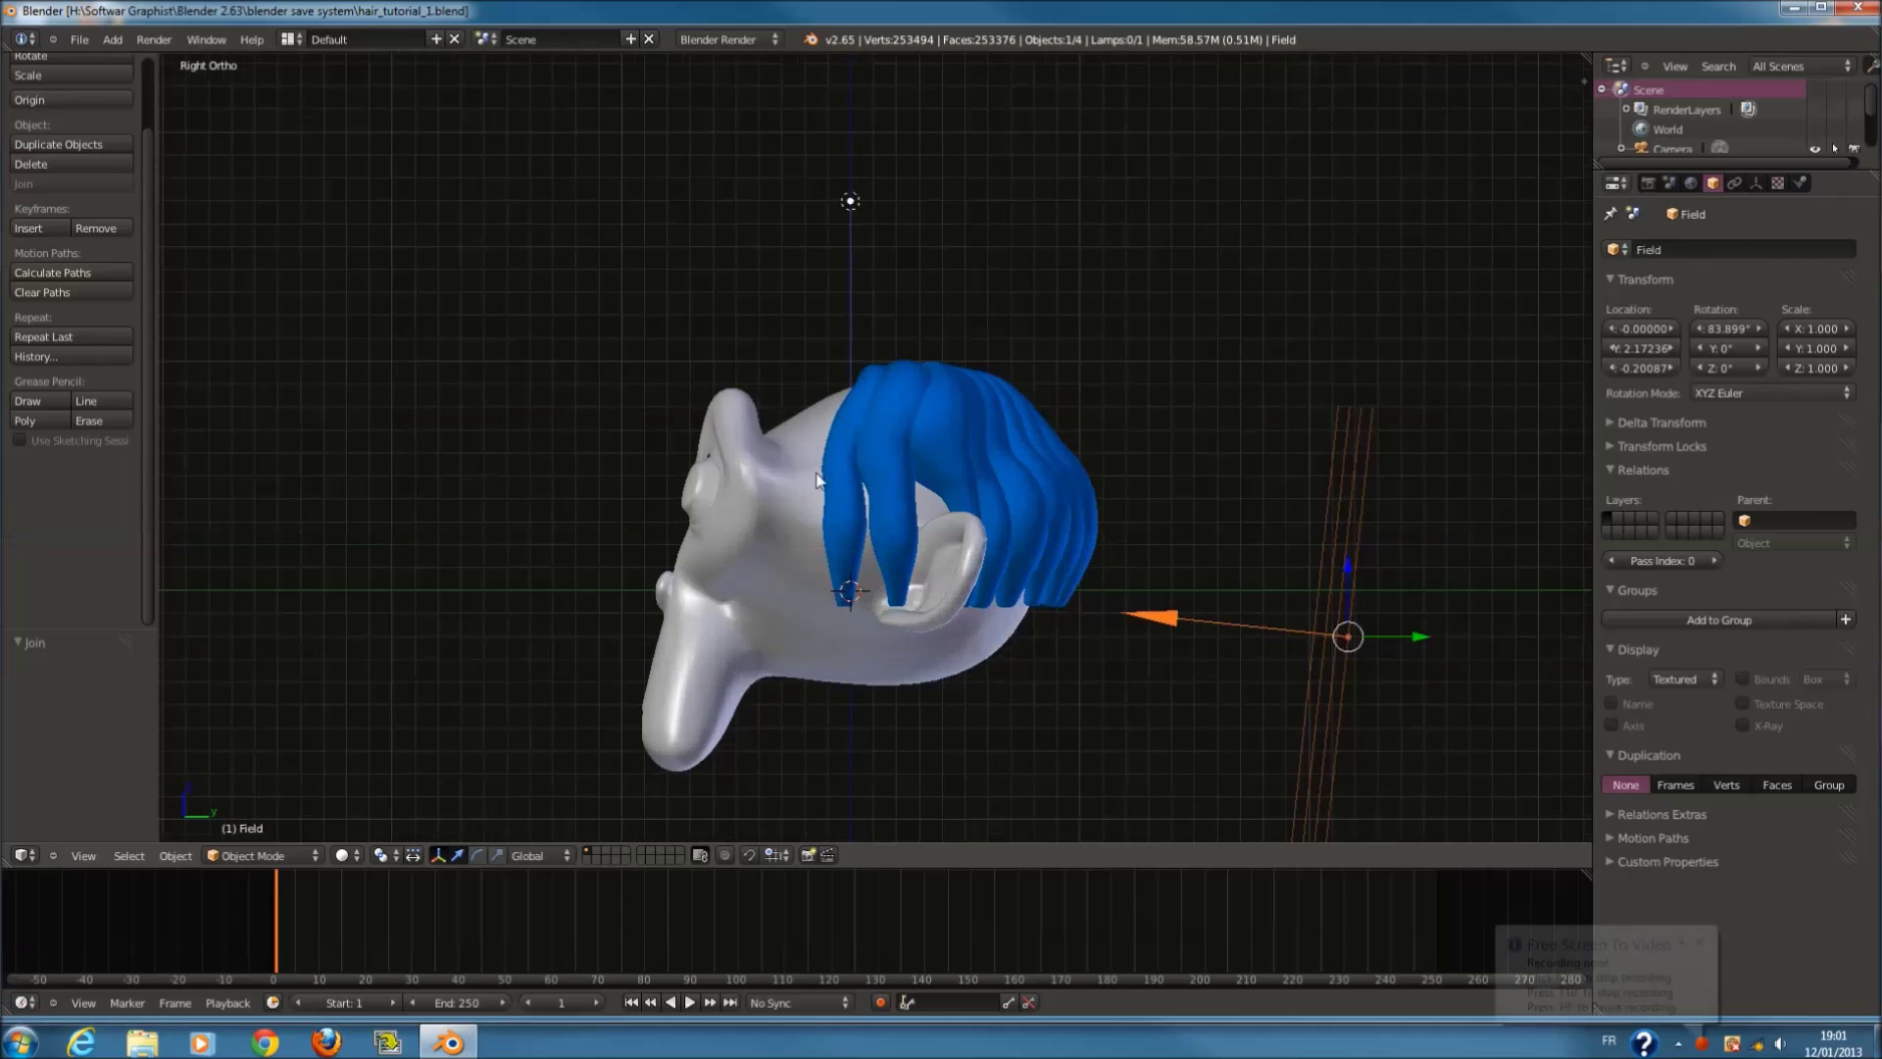
Step: Select the joined Suzanne and hair mesh and examine it in solid, wireframe and edit display
scroll(817, 479, "up", 1)
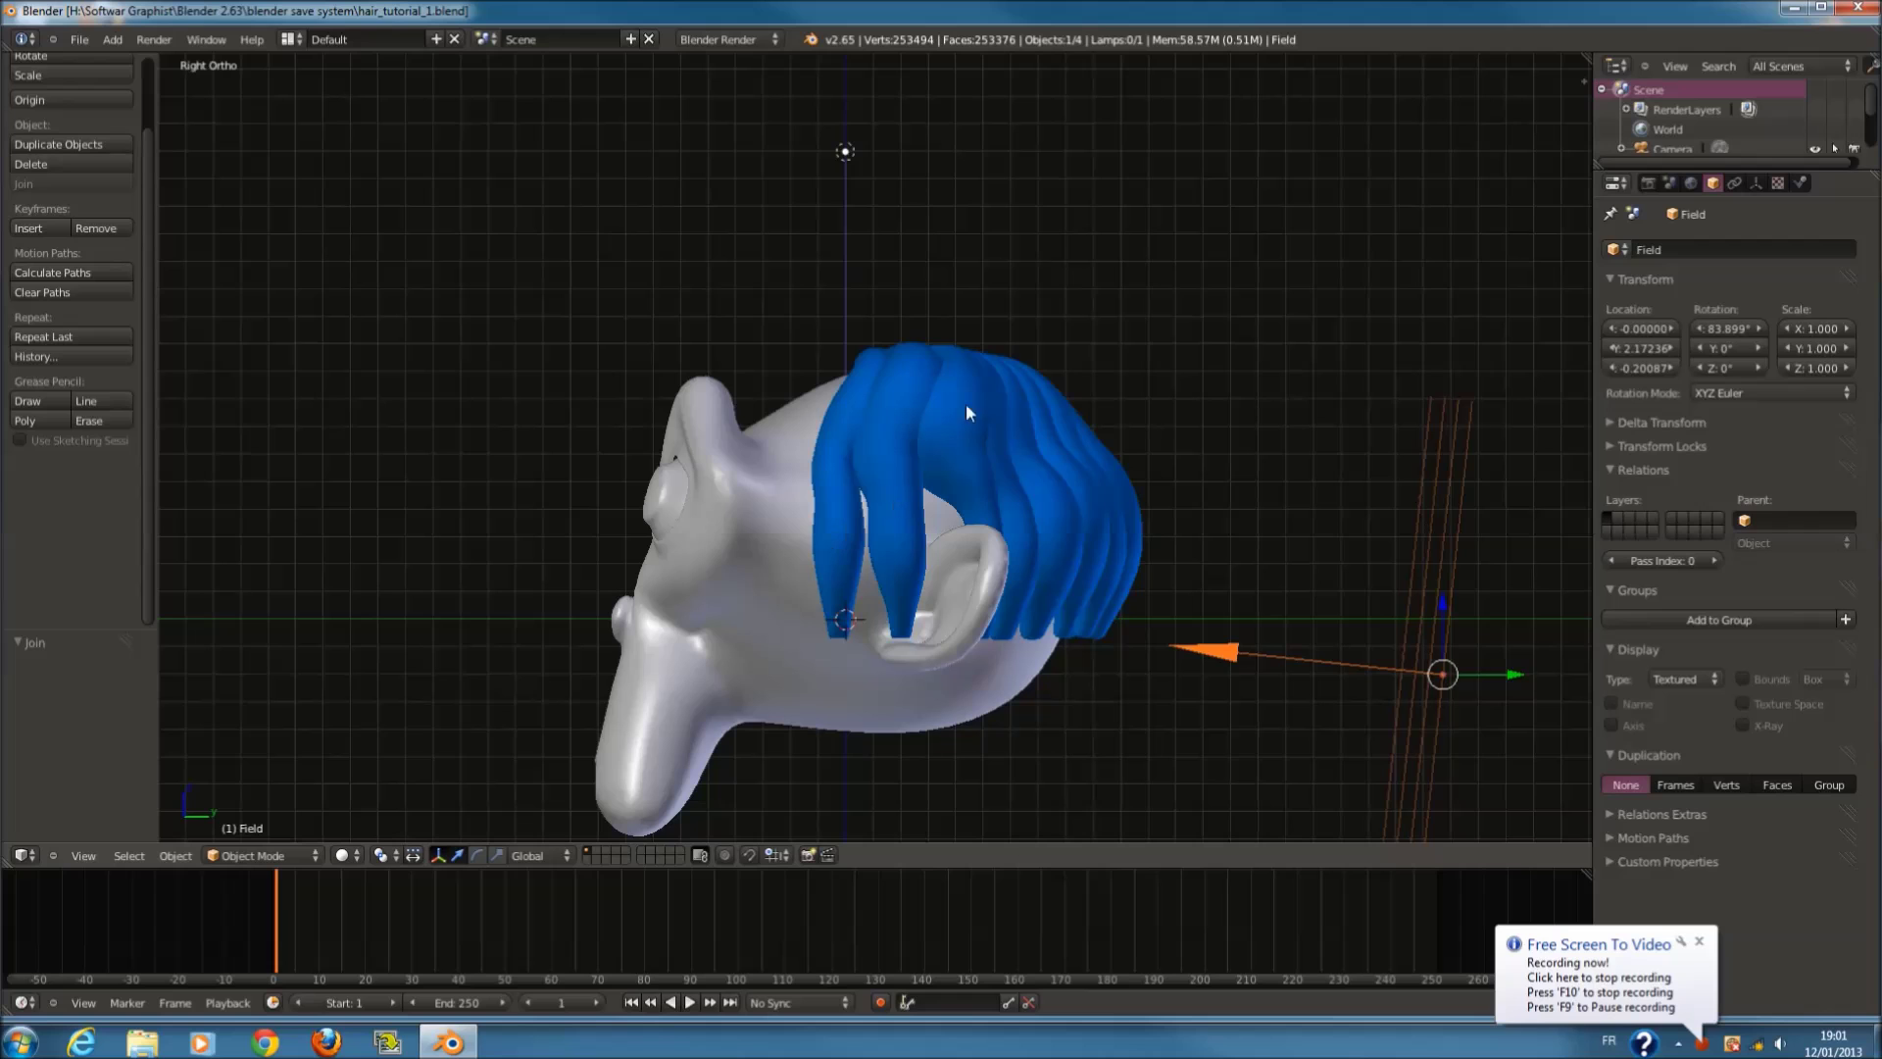
right_click(886, 500)
scroll(996, 422, "down", 4)
mouse_move(987, 437)
middle_mouse_down()
mouse_move(996, 543)
mouse_move(818, 519)
middle_mouse_up()
key("z")
key("z")
key("z")
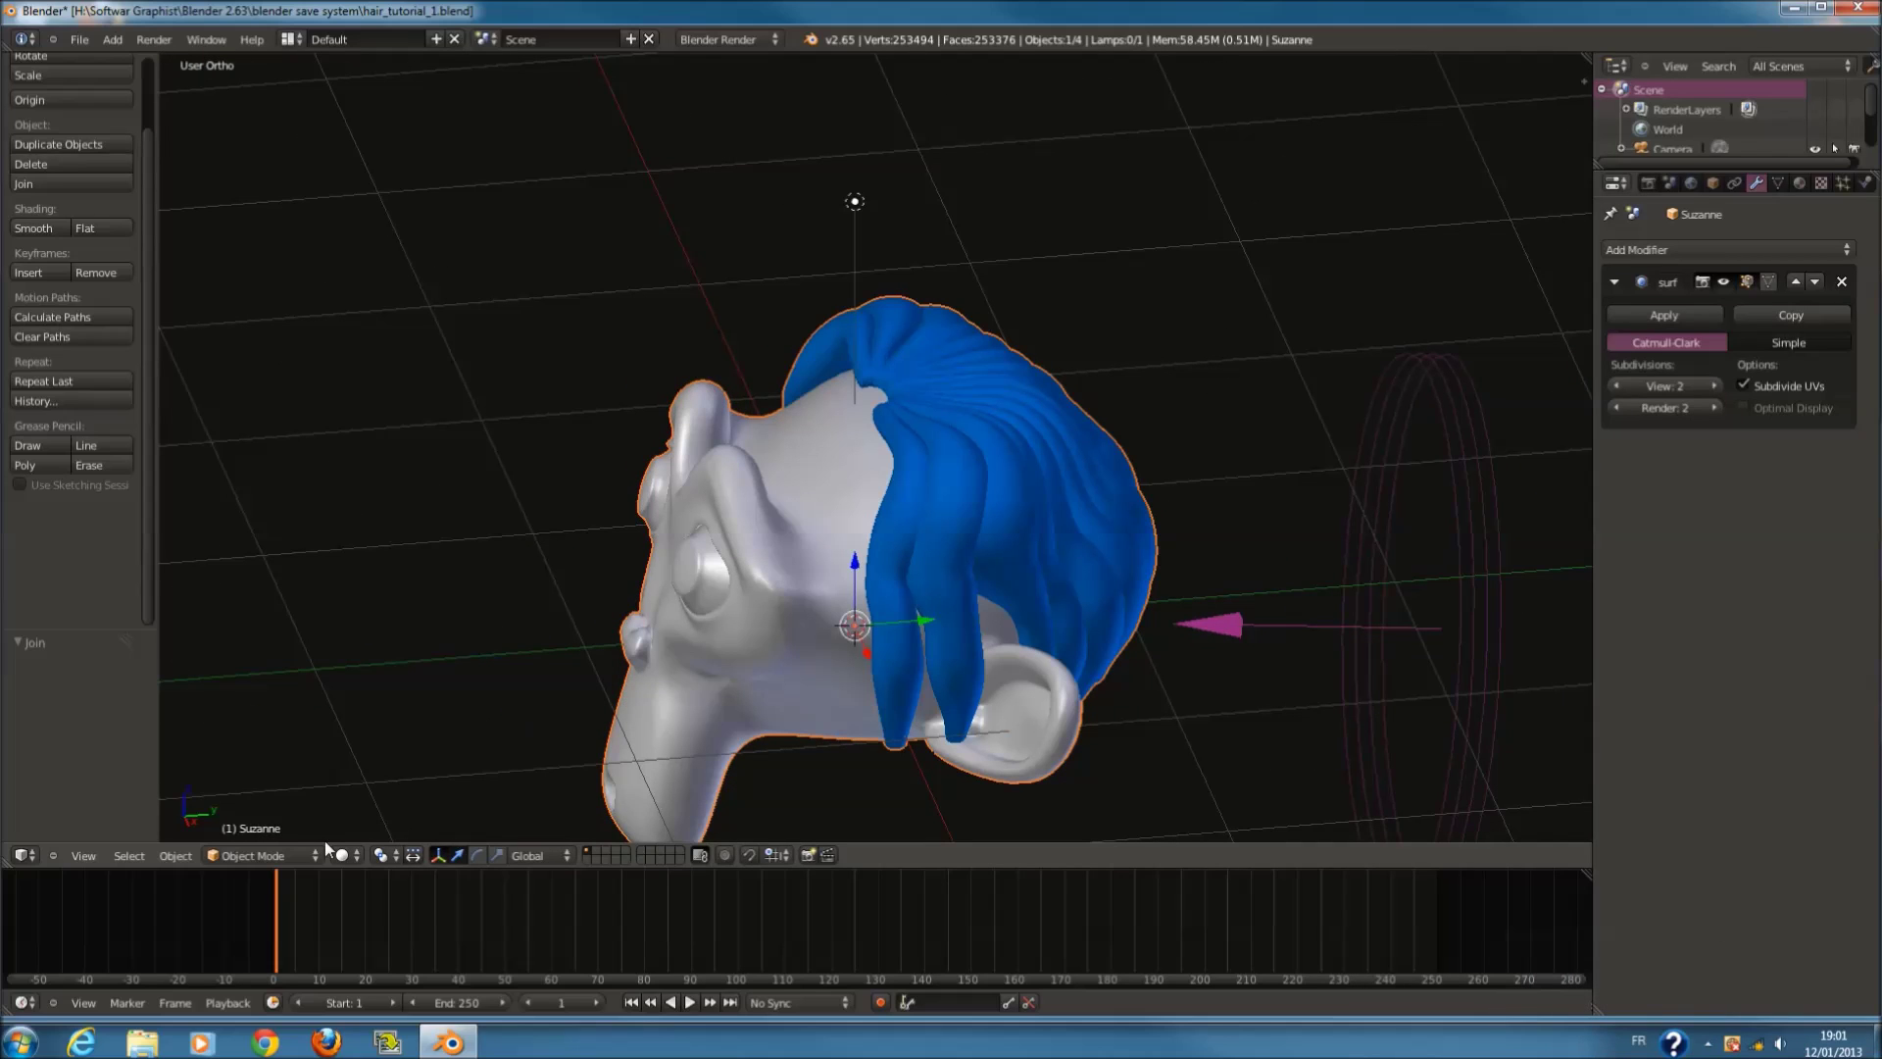
middle_click_drag(1003, 417, 1079, 441)
key("Tab")
key("Tab")
Step: Check the joined mesh in Texture Paint and Weight Paint modes, then return to Object Mode in right view
left_click(247, 856)
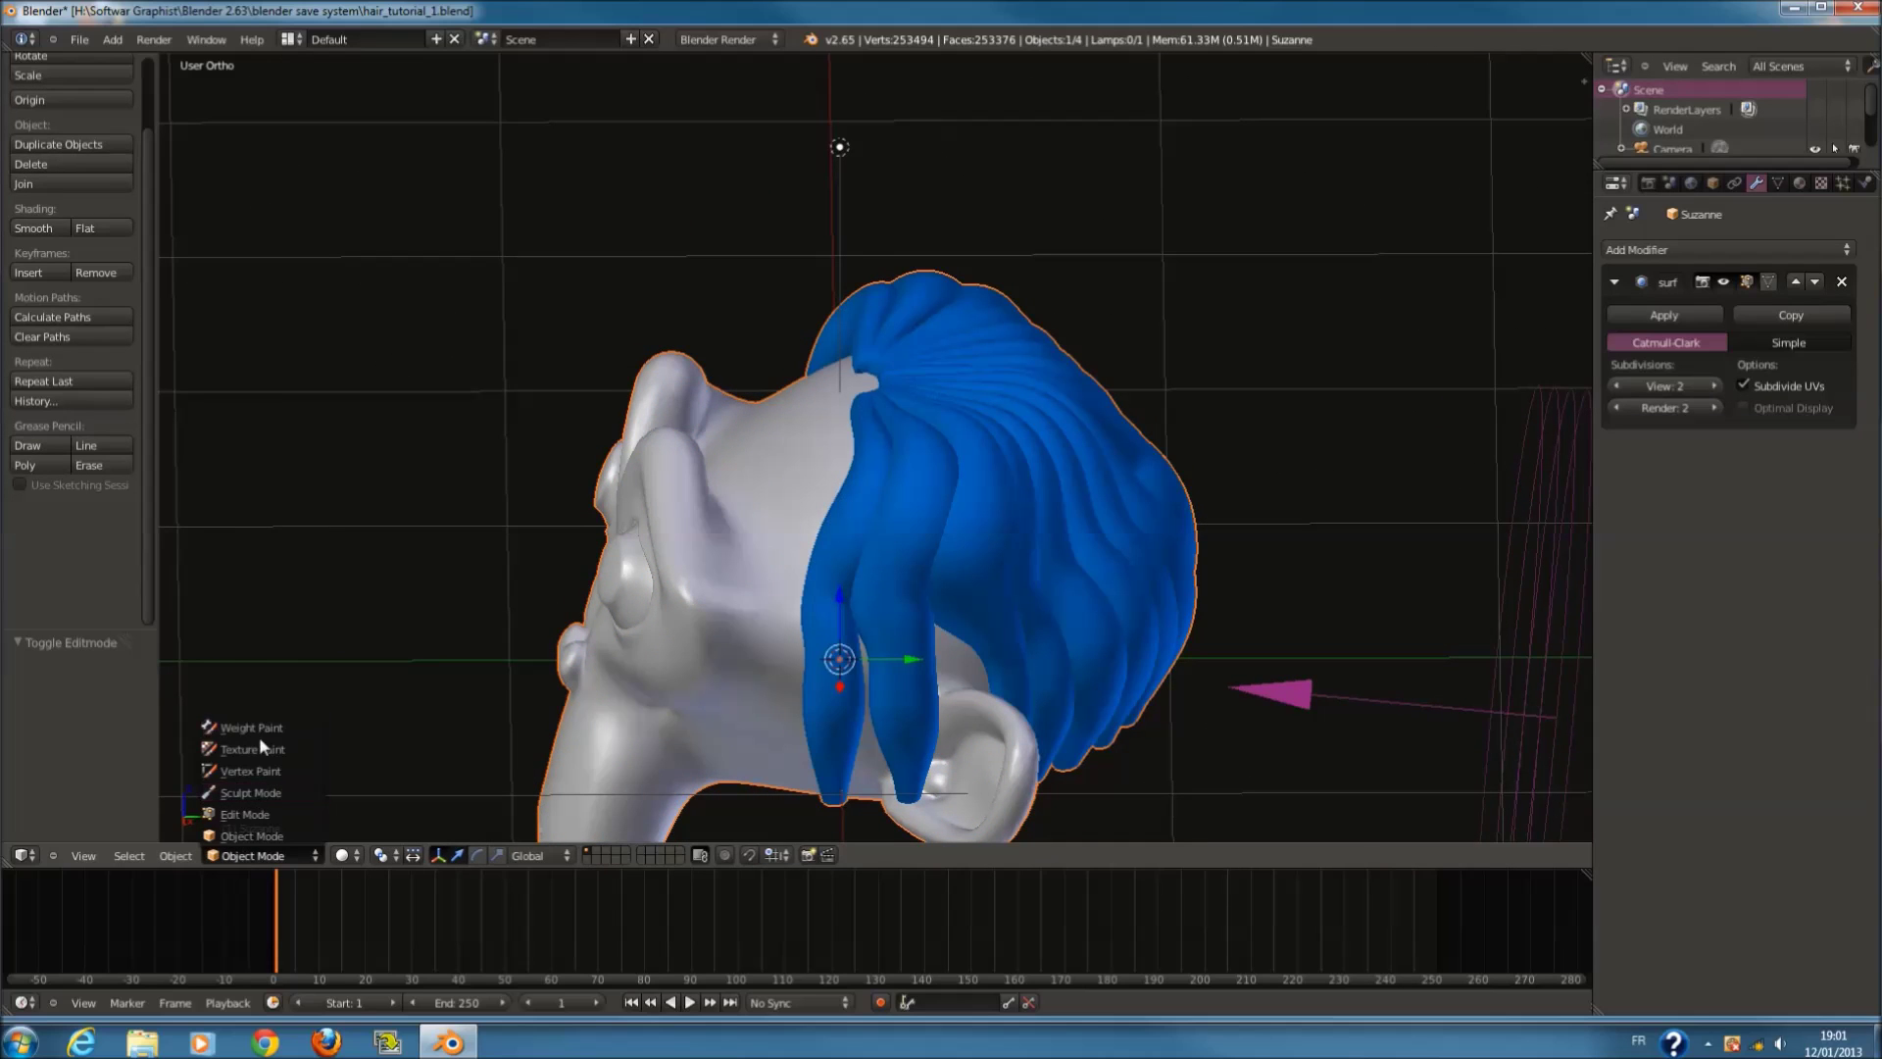
left_click(253, 749)
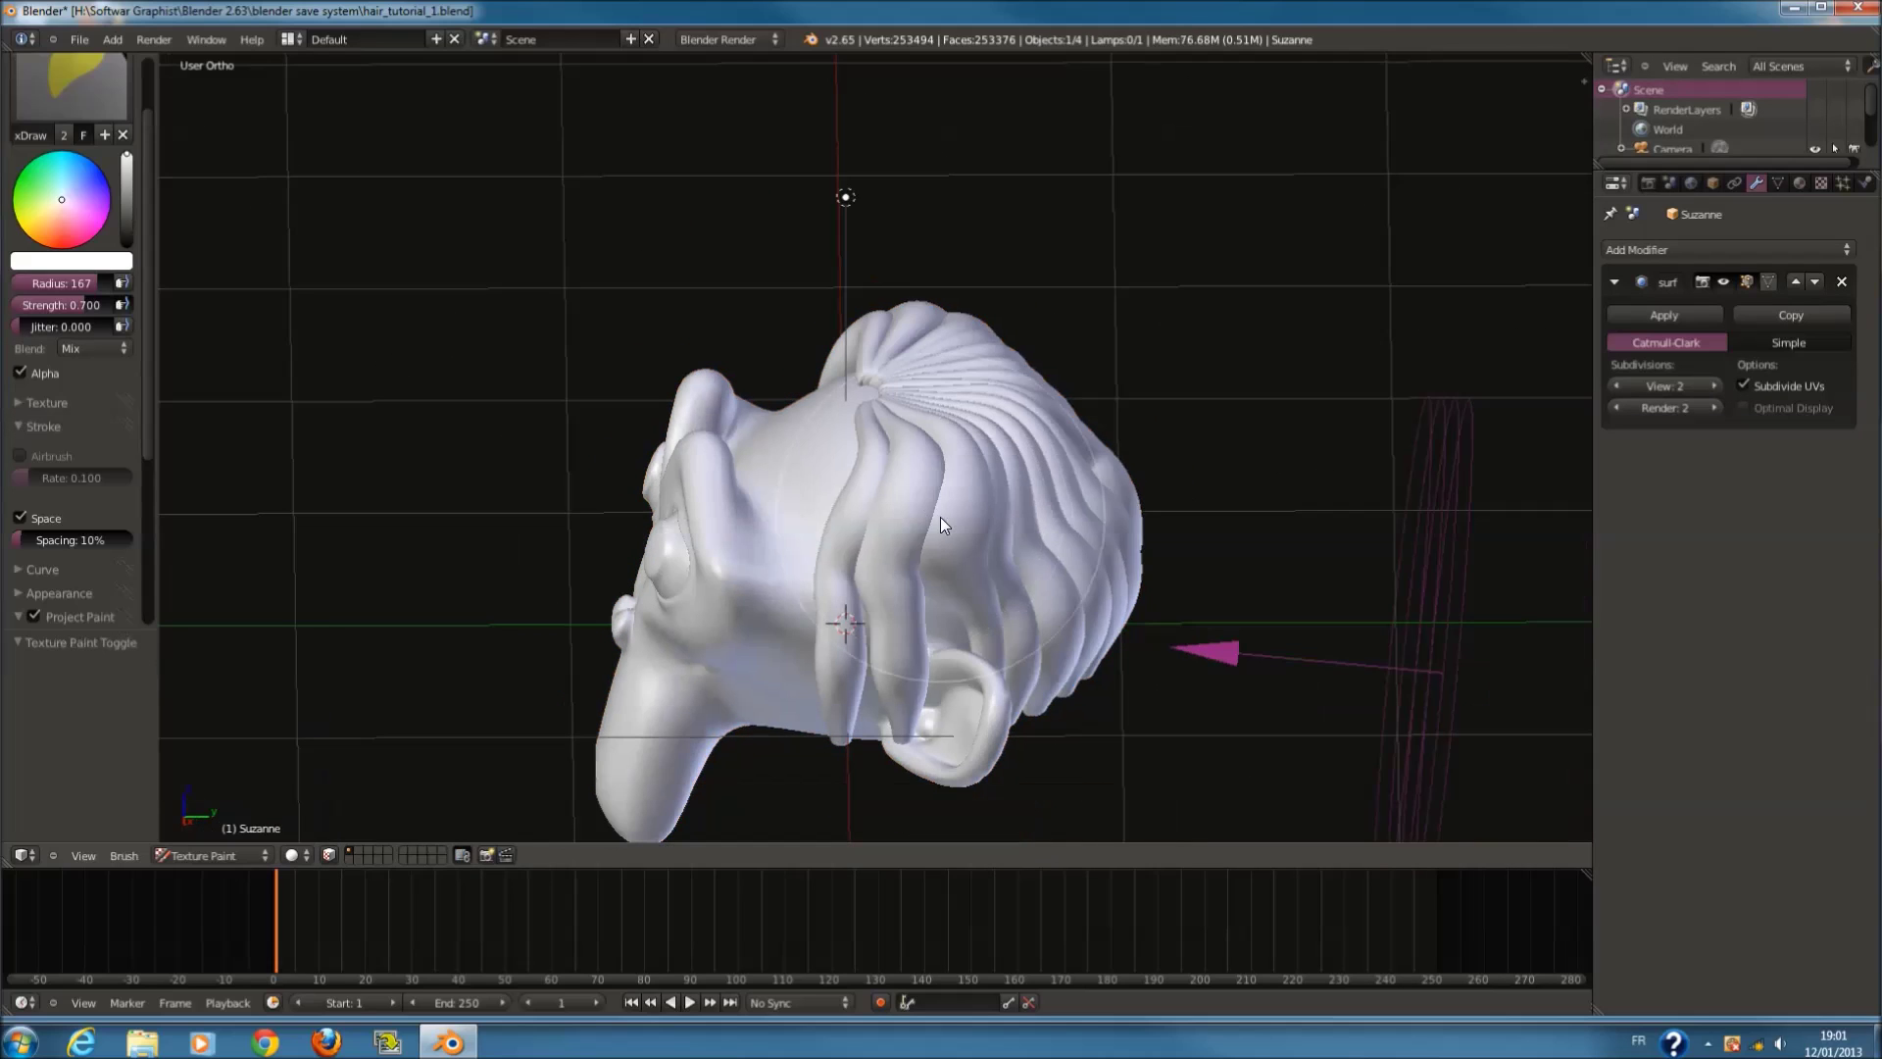
left_click(245, 856)
left_click(238, 726)
mouse_move(875, 594)
middle_mouse_down()
mouse_move(867, 484)
mouse_move(618, 444)
mouse_move(496, 762)
middle_mouse_up()
left_click(263, 855)
left_click(250, 724)
key("KP_1")
key("KP_3")
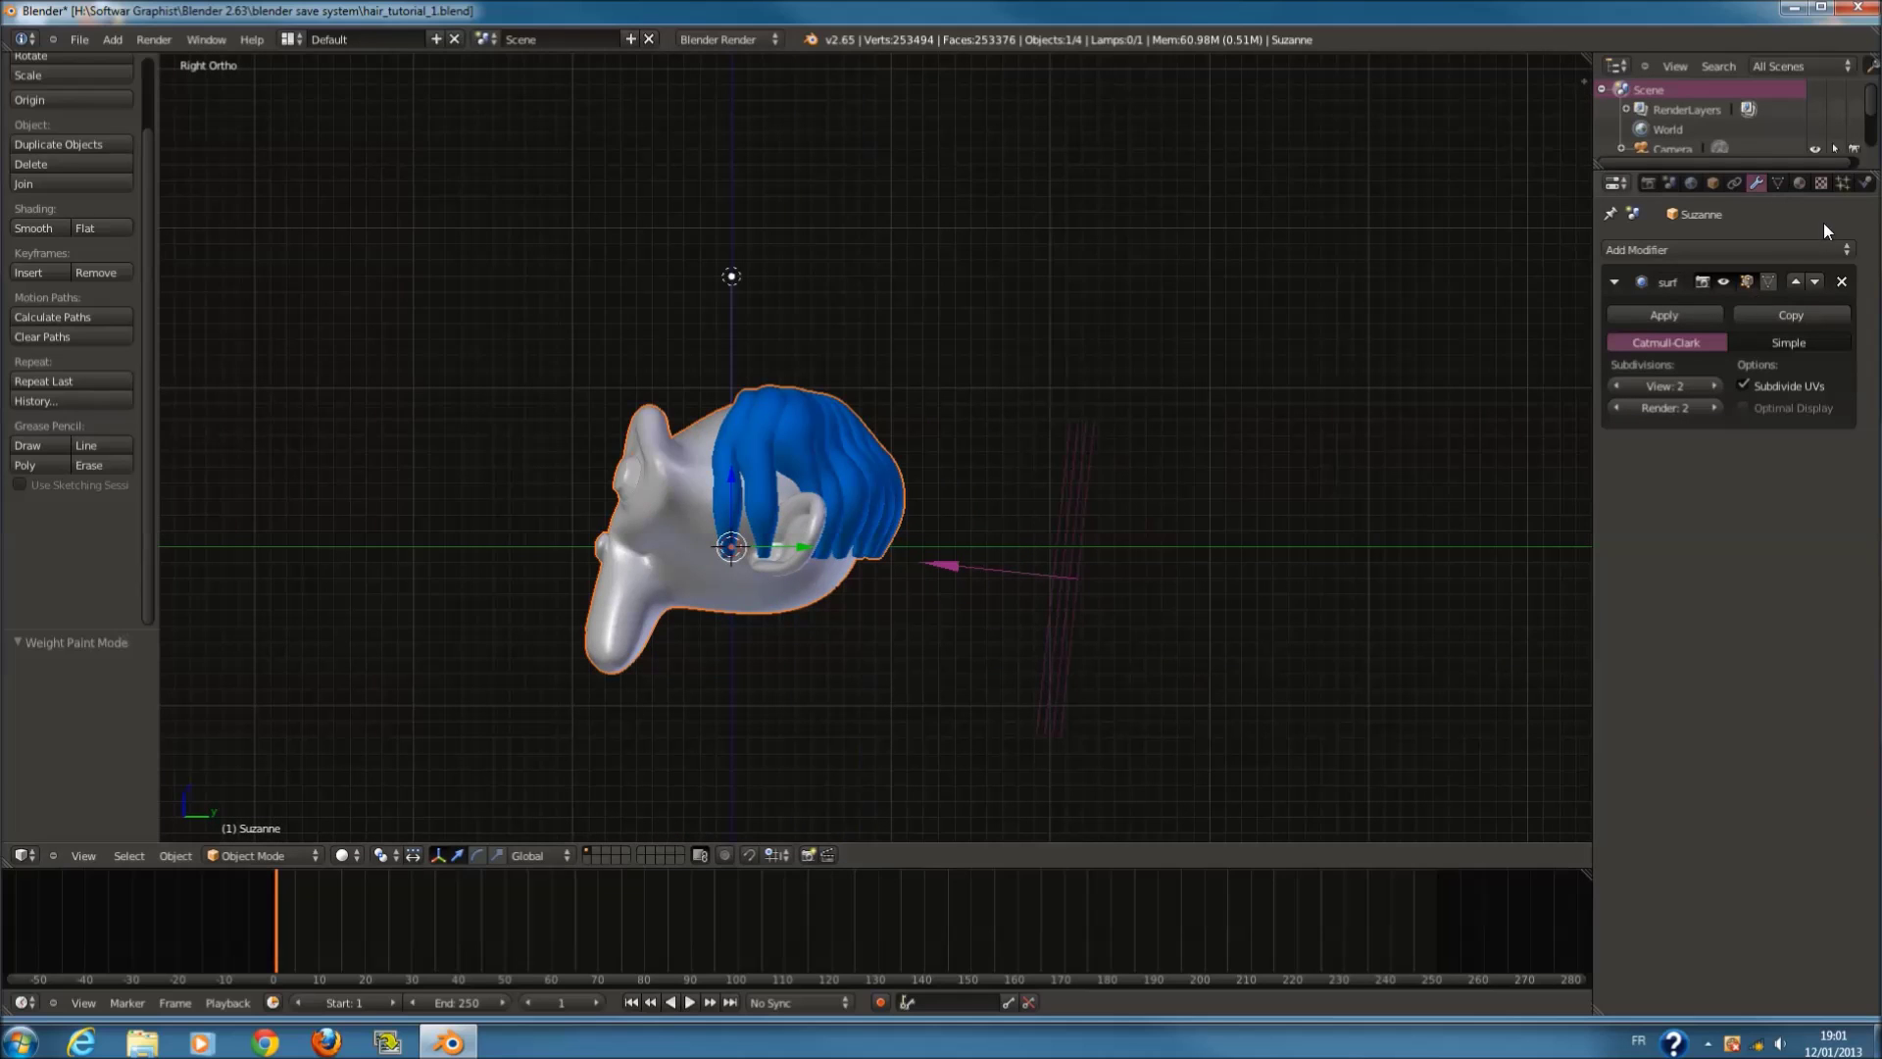
Step: Select the wind force field and set its strength to 2
left_click(1866, 182)
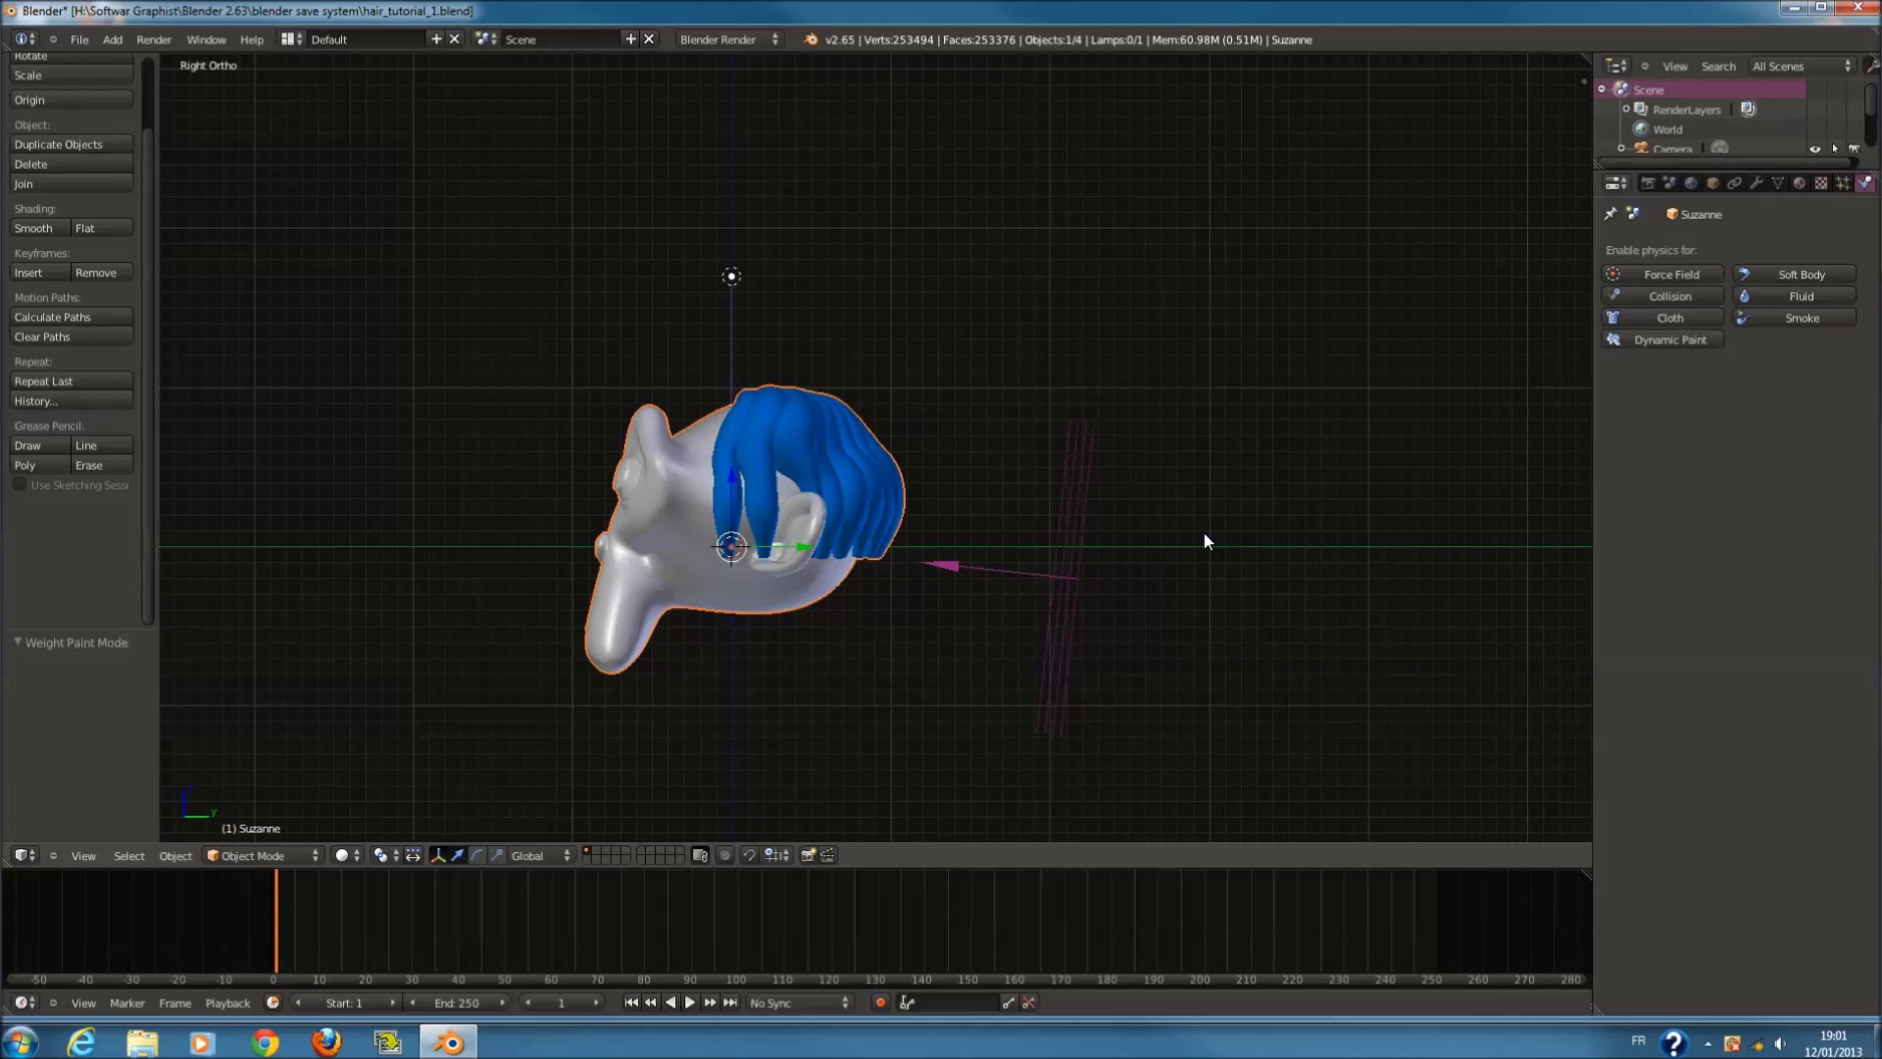
scroll(1127, 526, "up", 2)
right_click(1150, 516)
left_click_drag(1663, 389, 1689, 440)
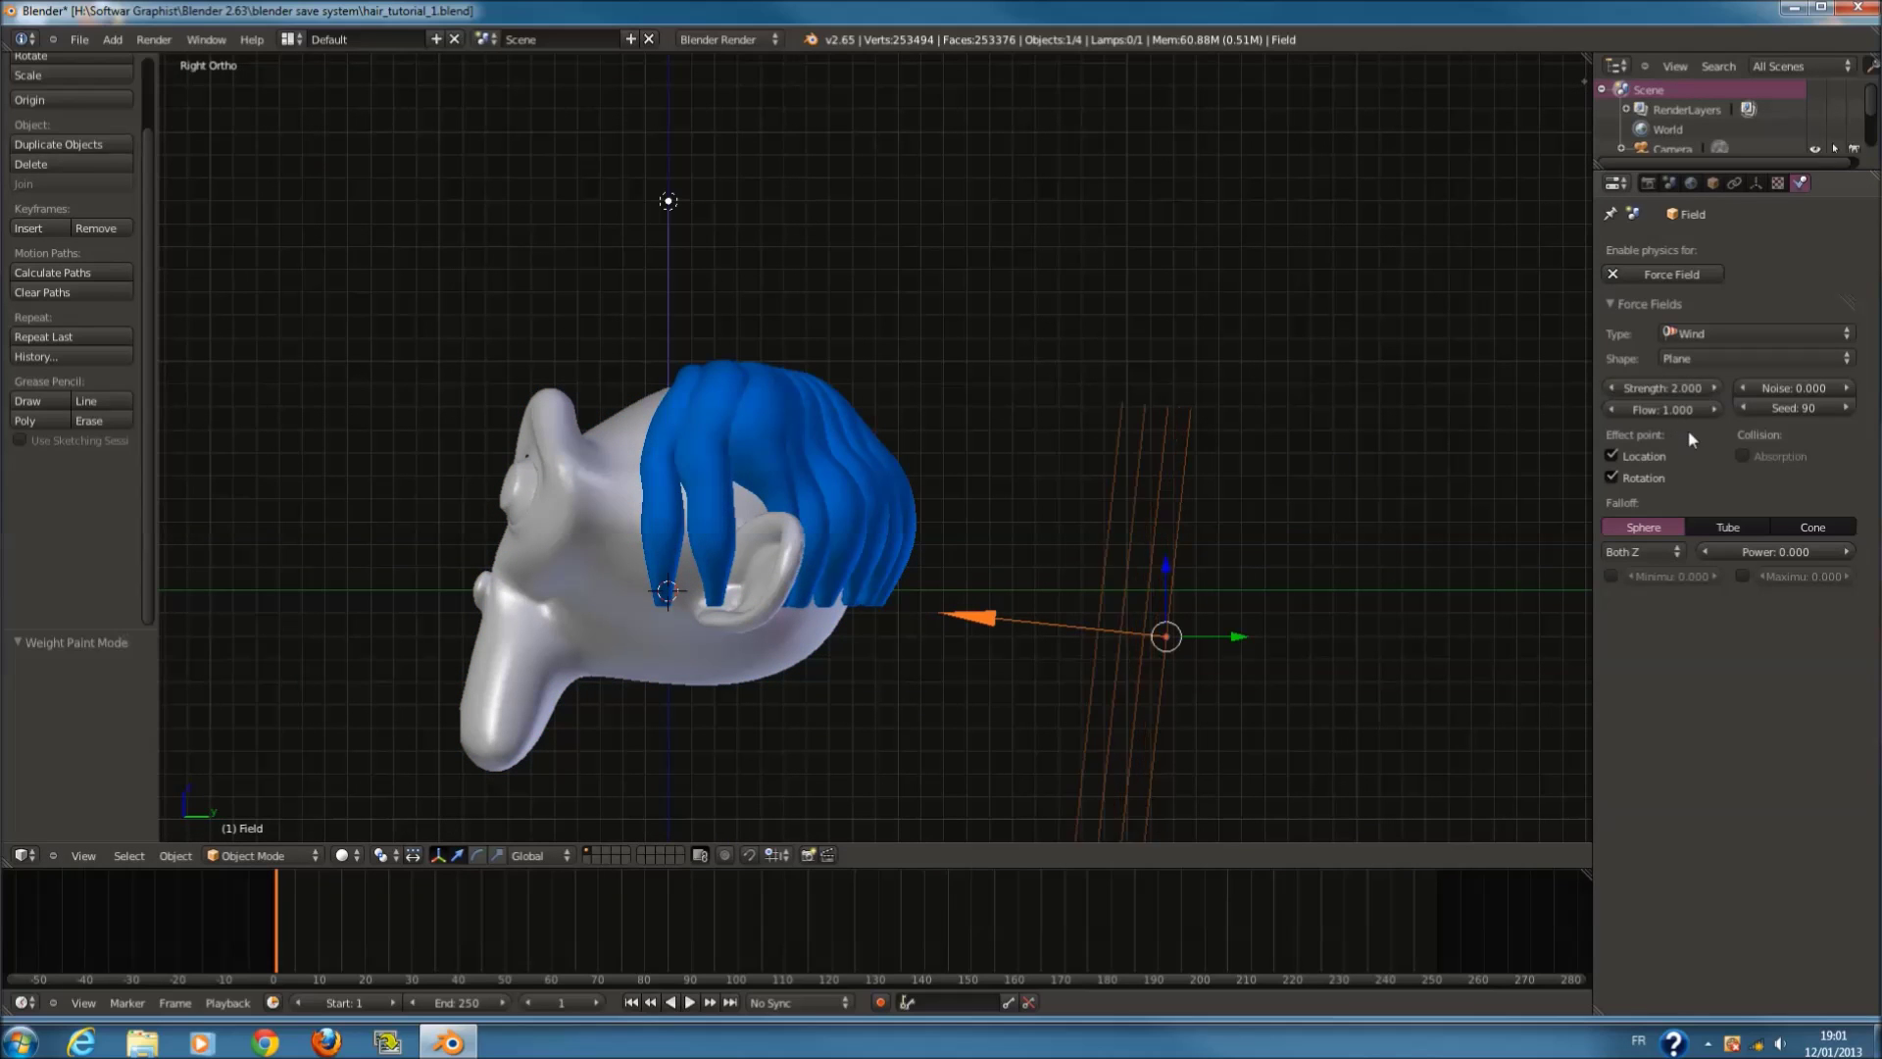
Step: Add Soft Body physics to the joined Suzanne mesh and widen the physics settings area
right_click(886, 438)
scroll(886, 438, "up", 1)
left_click(1816, 272)
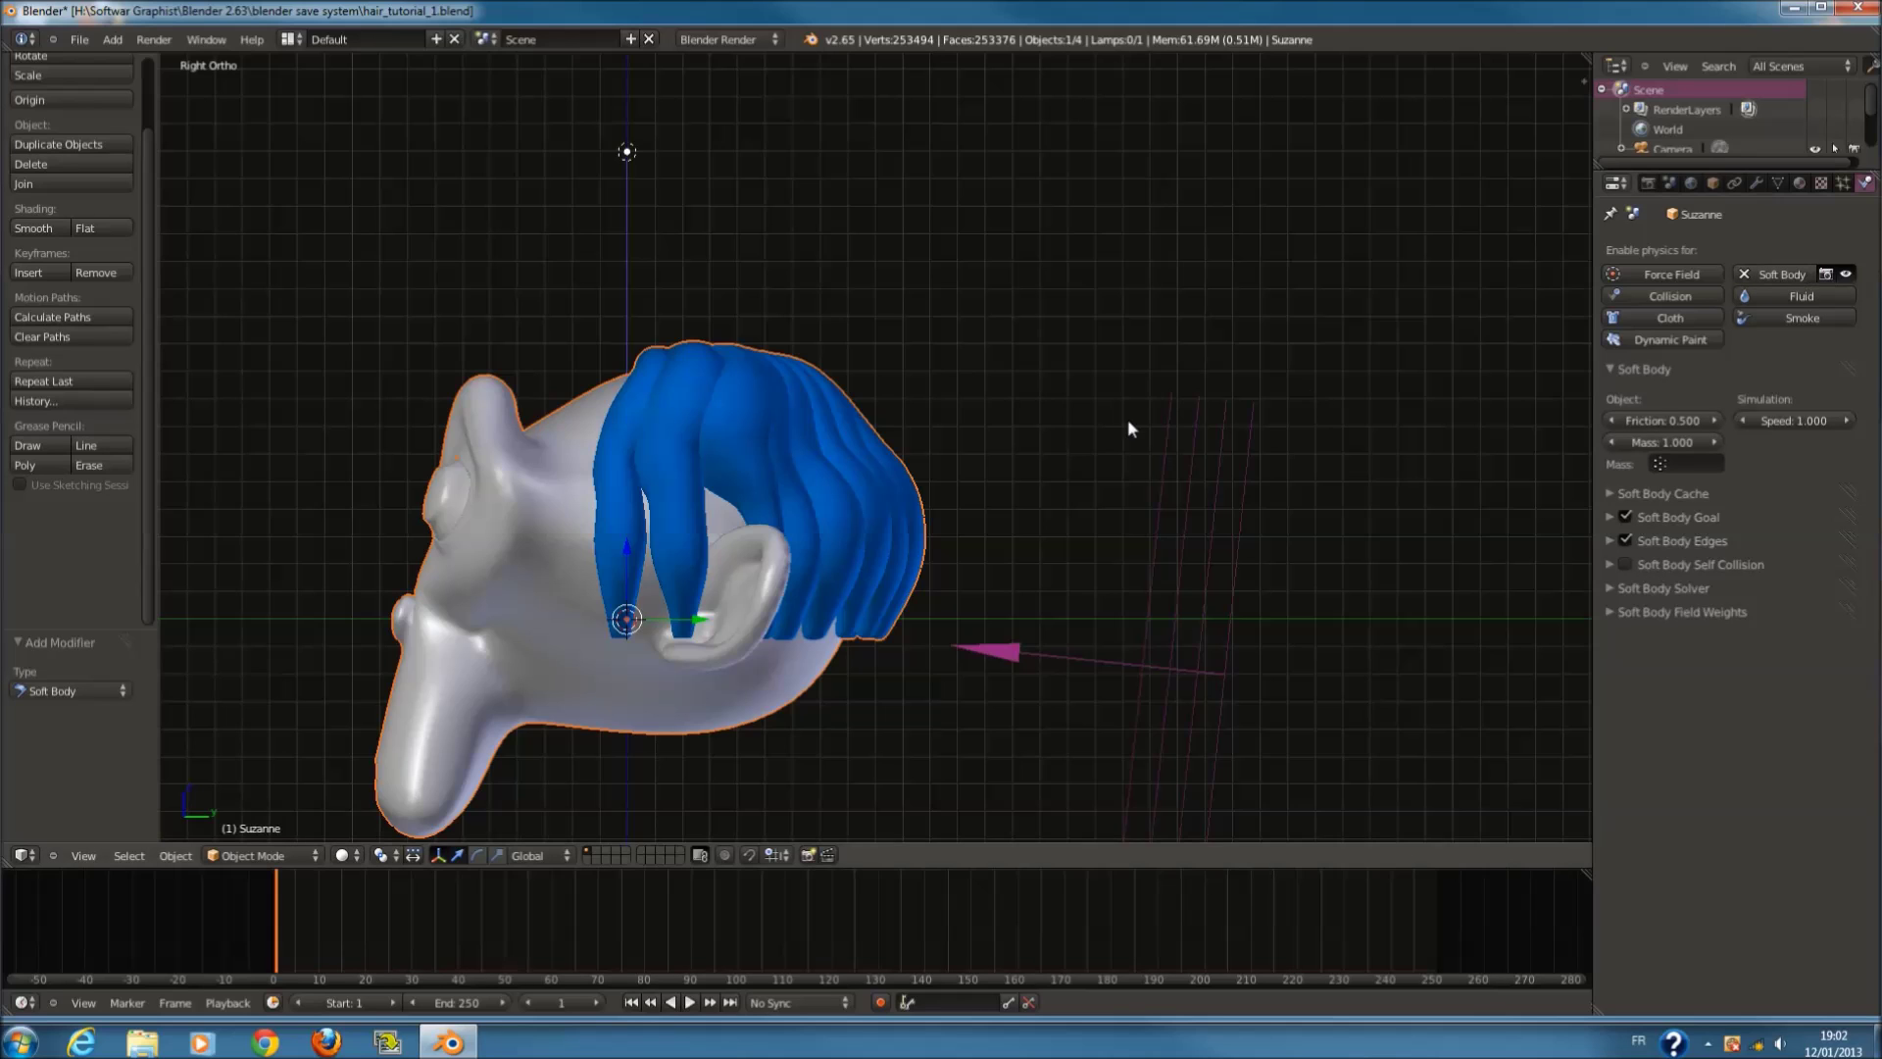
scroll(1078, 432, "down", 3)
scroll(996, 502, "up", 3)
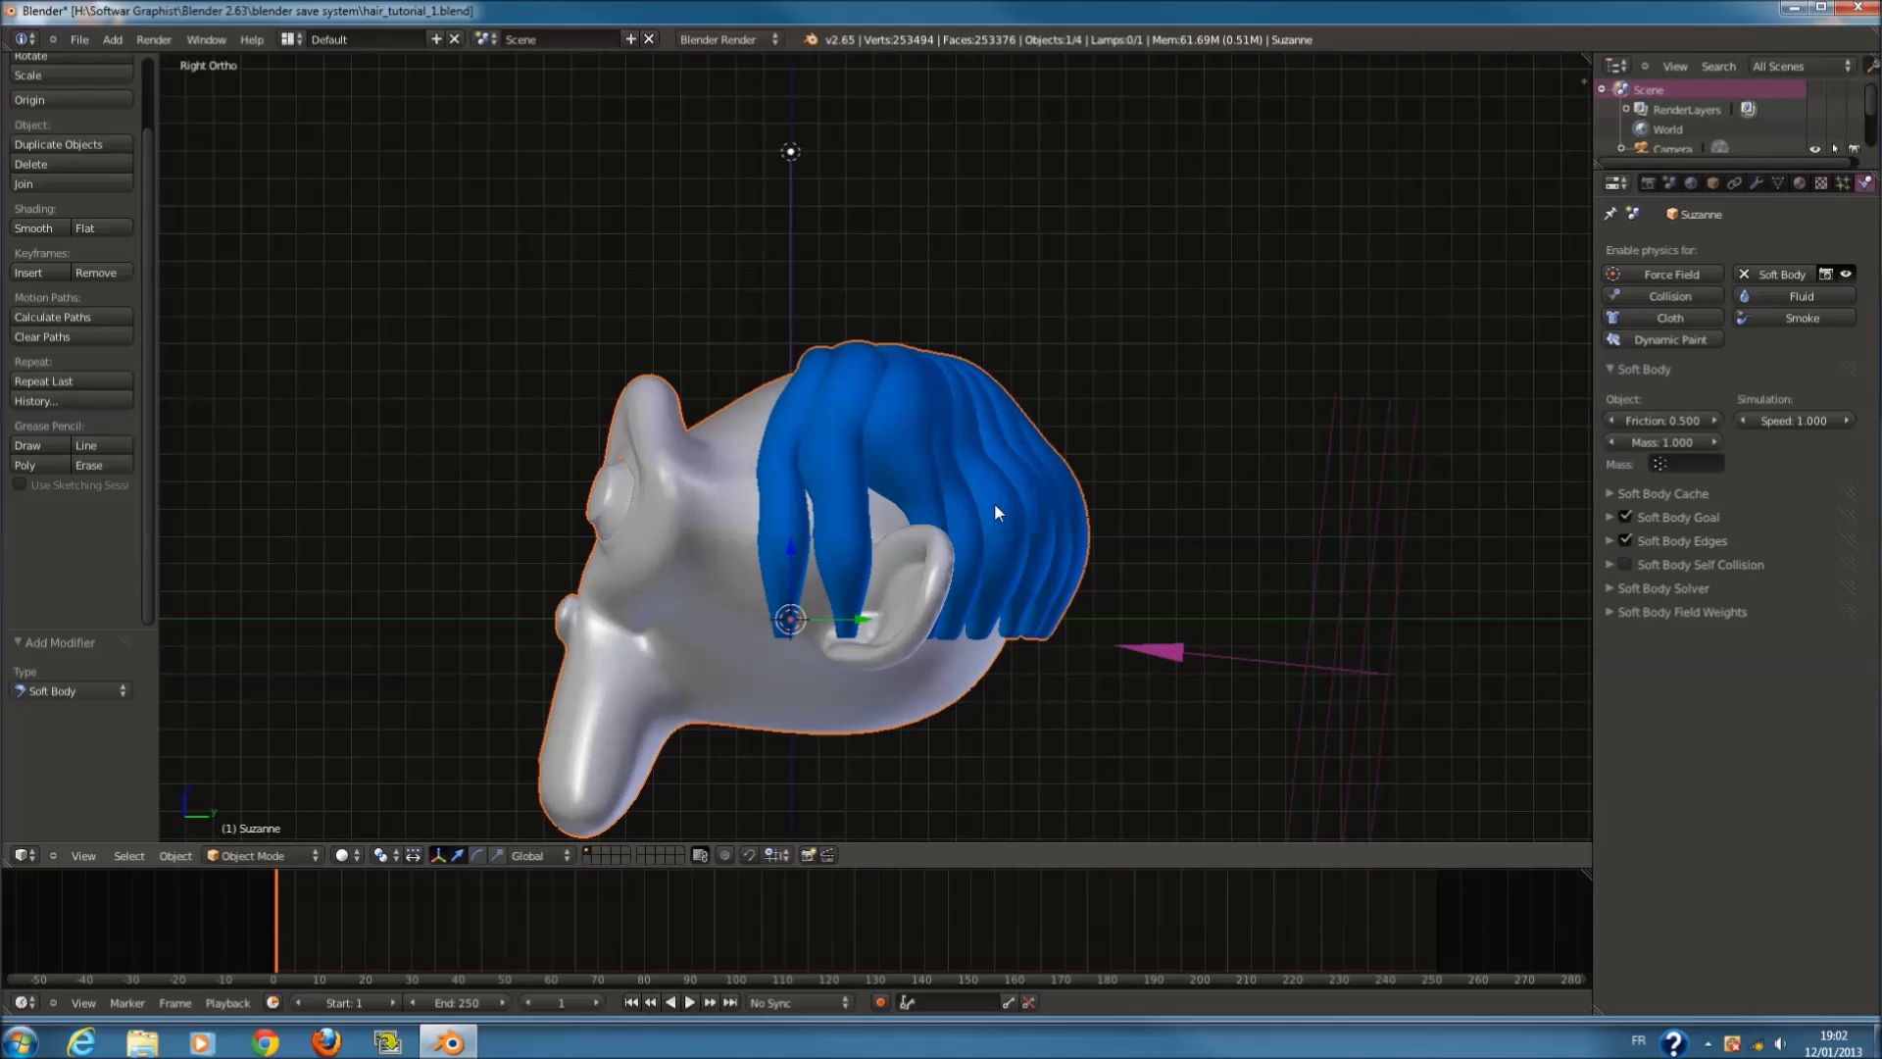
left_click_drag(1593, 371, 1461, 368)
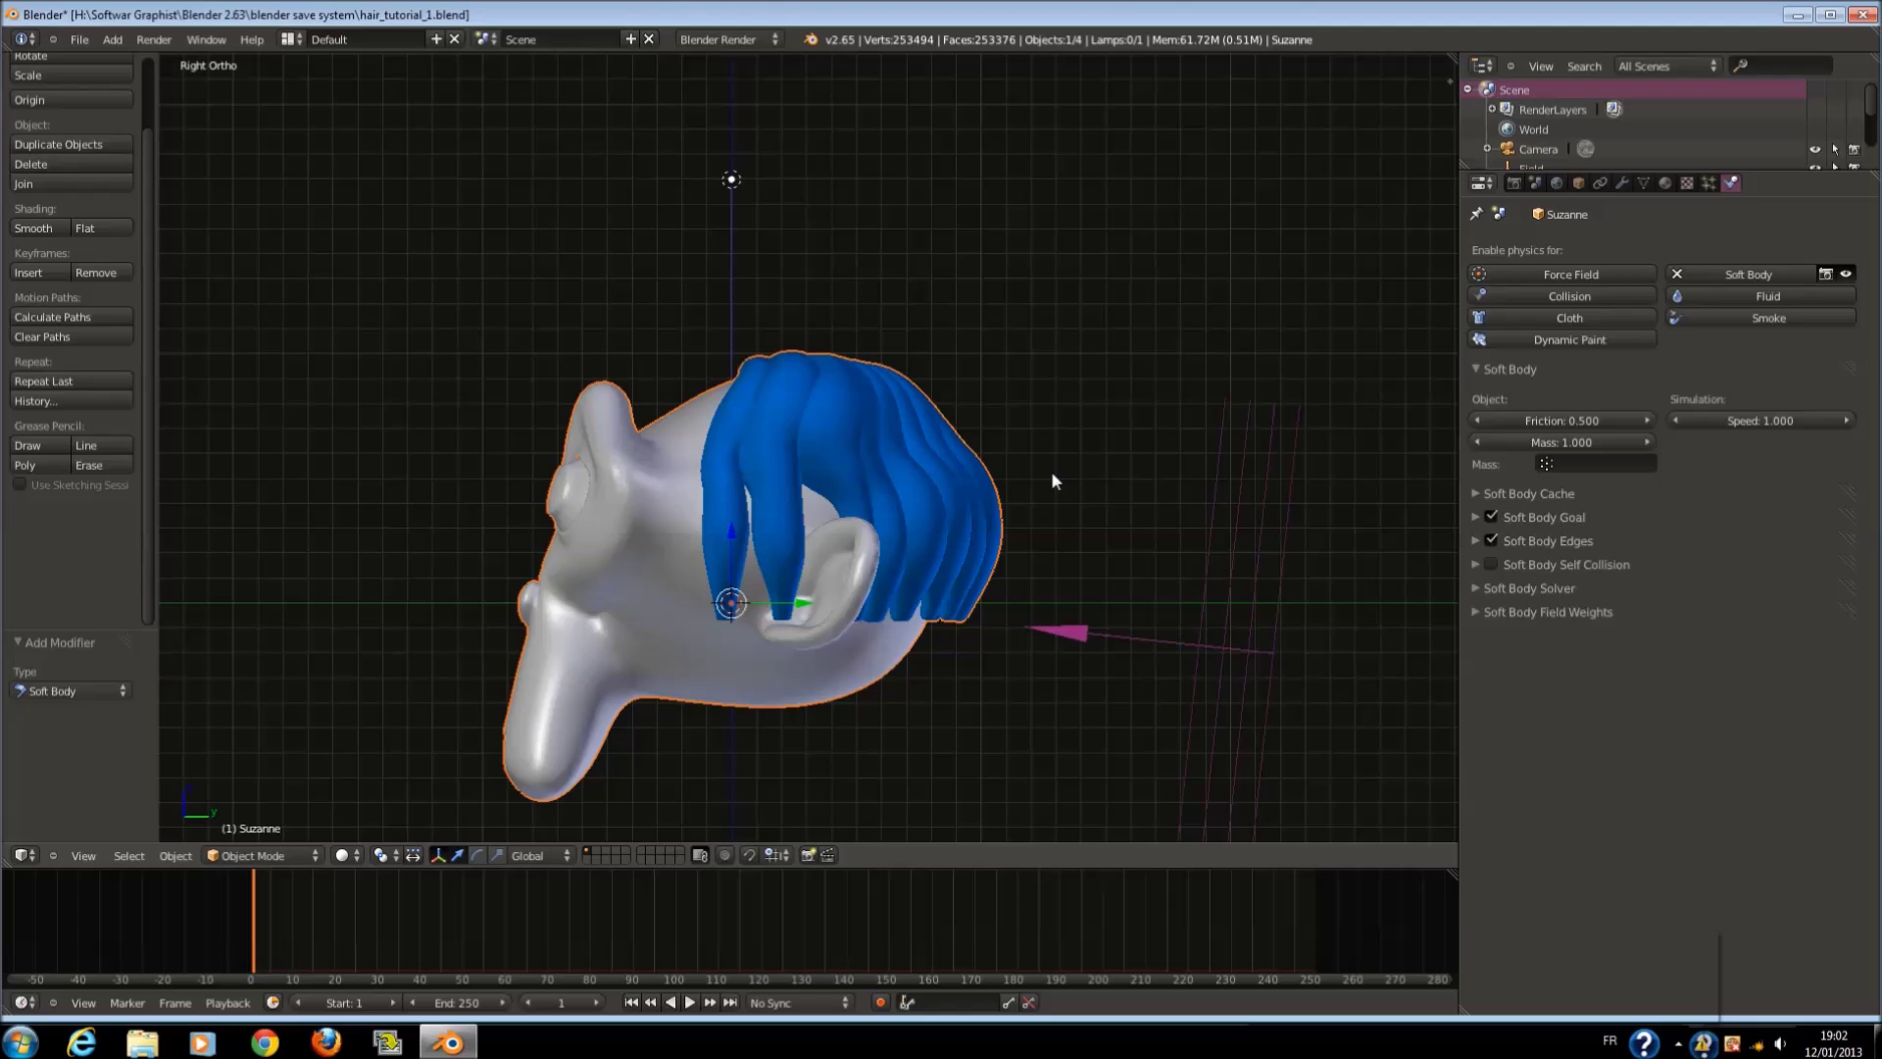
scroll(1020, 500, "down", 2)
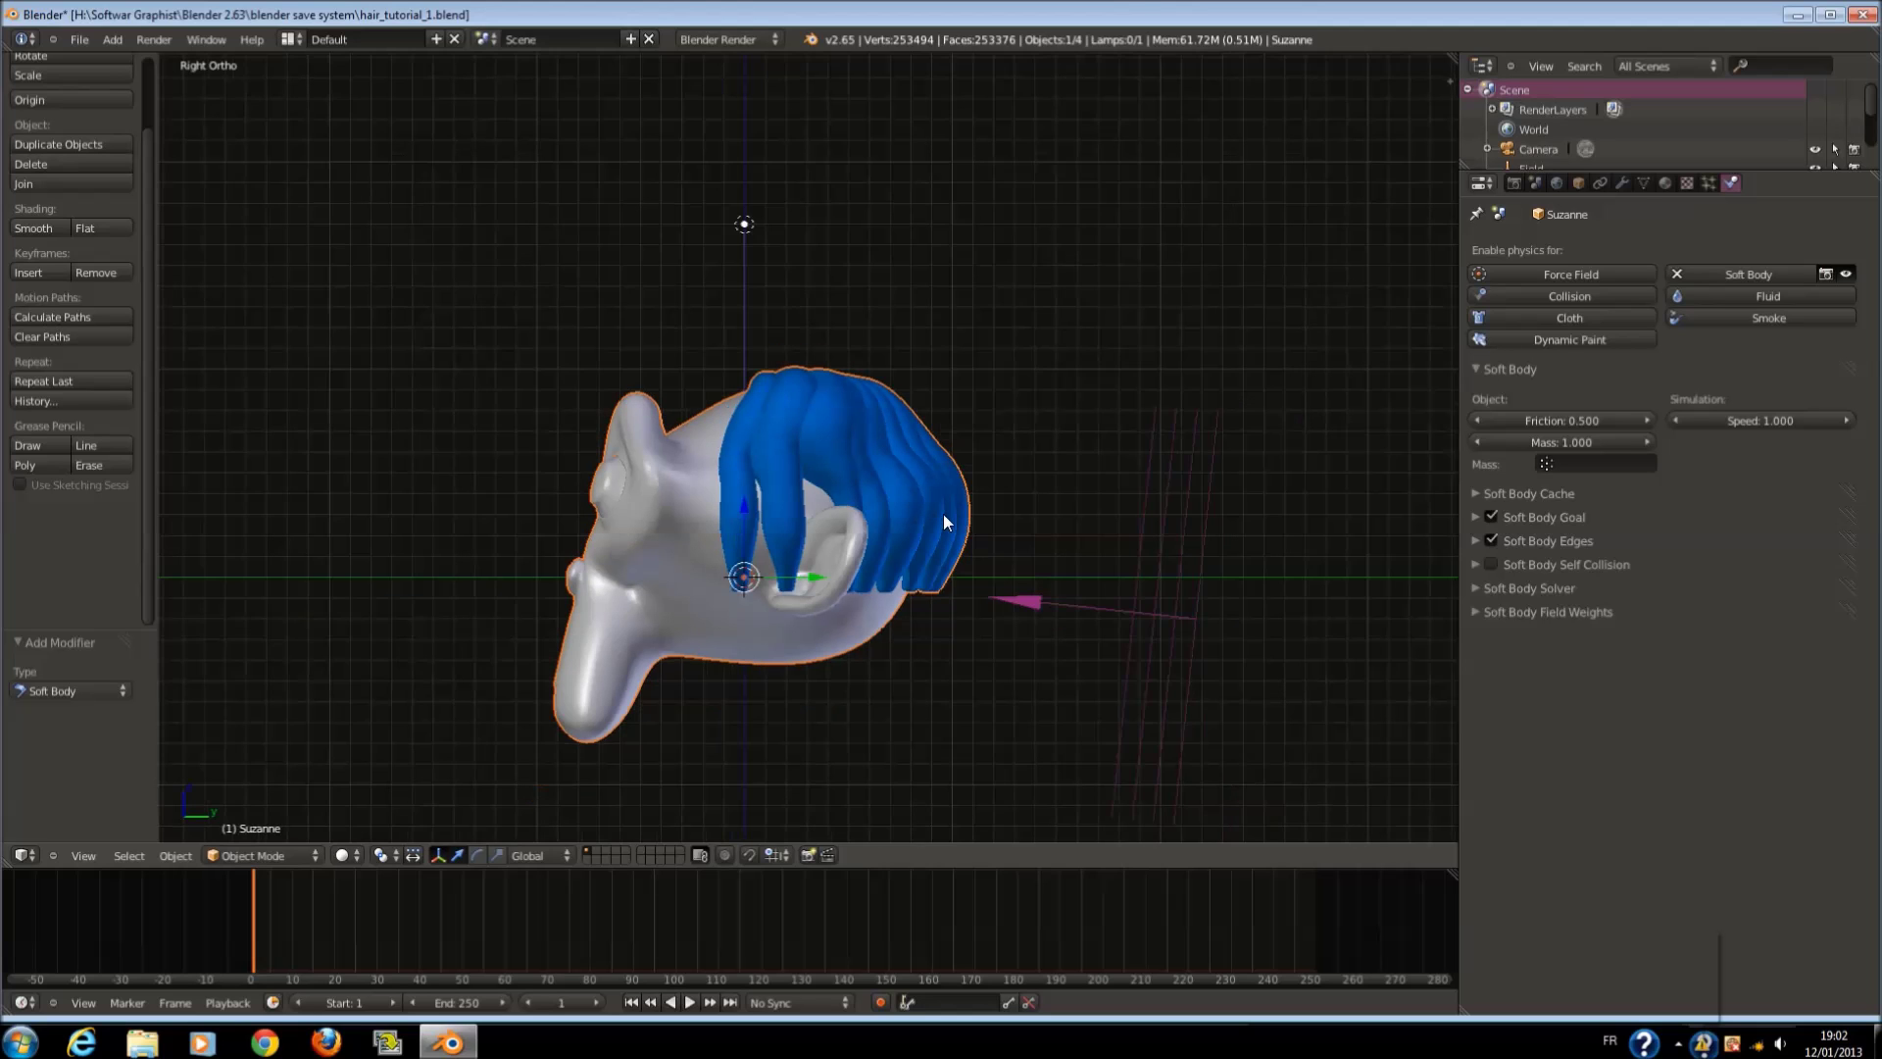
scroll(912, 485, "up", 4)
middle_click_drag(864, 455, 940, 533)
left_click(1699, 941)
middle_click_drag(1063, 668, 992, 549)
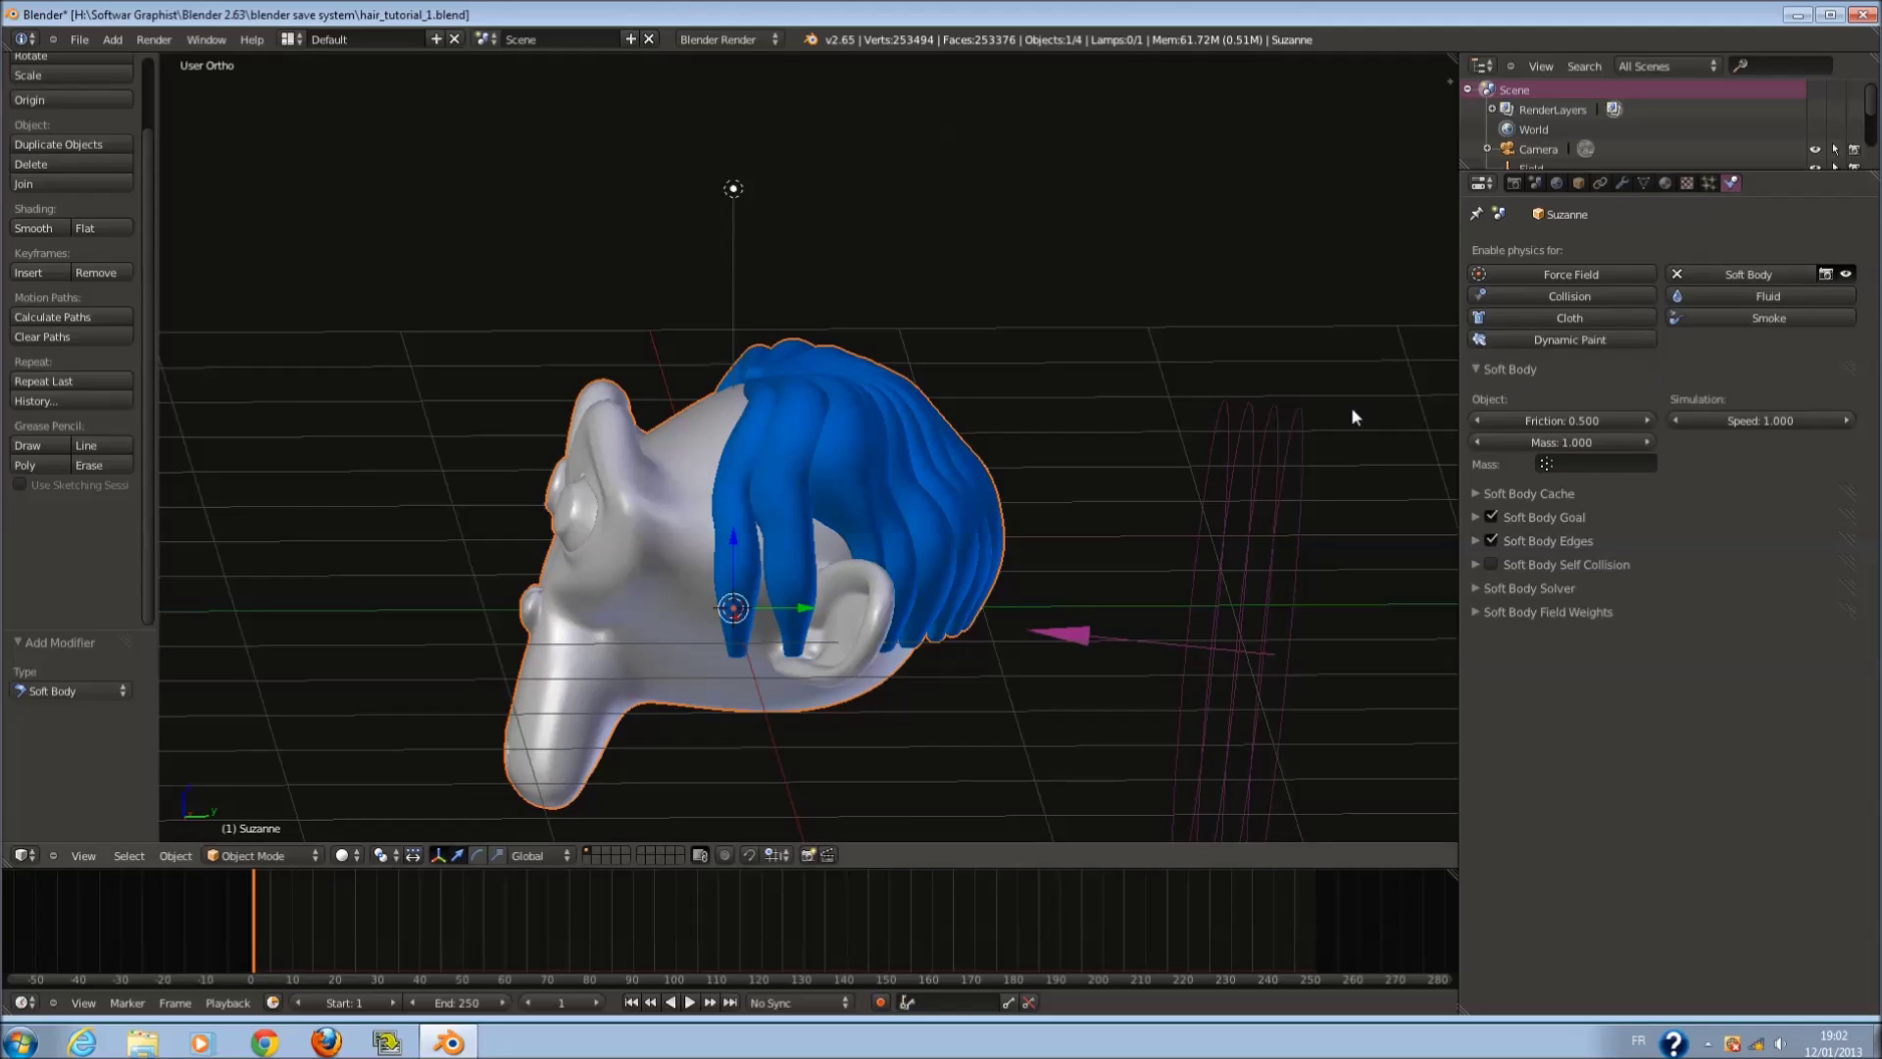
key("KP_1")
key("KP_3")
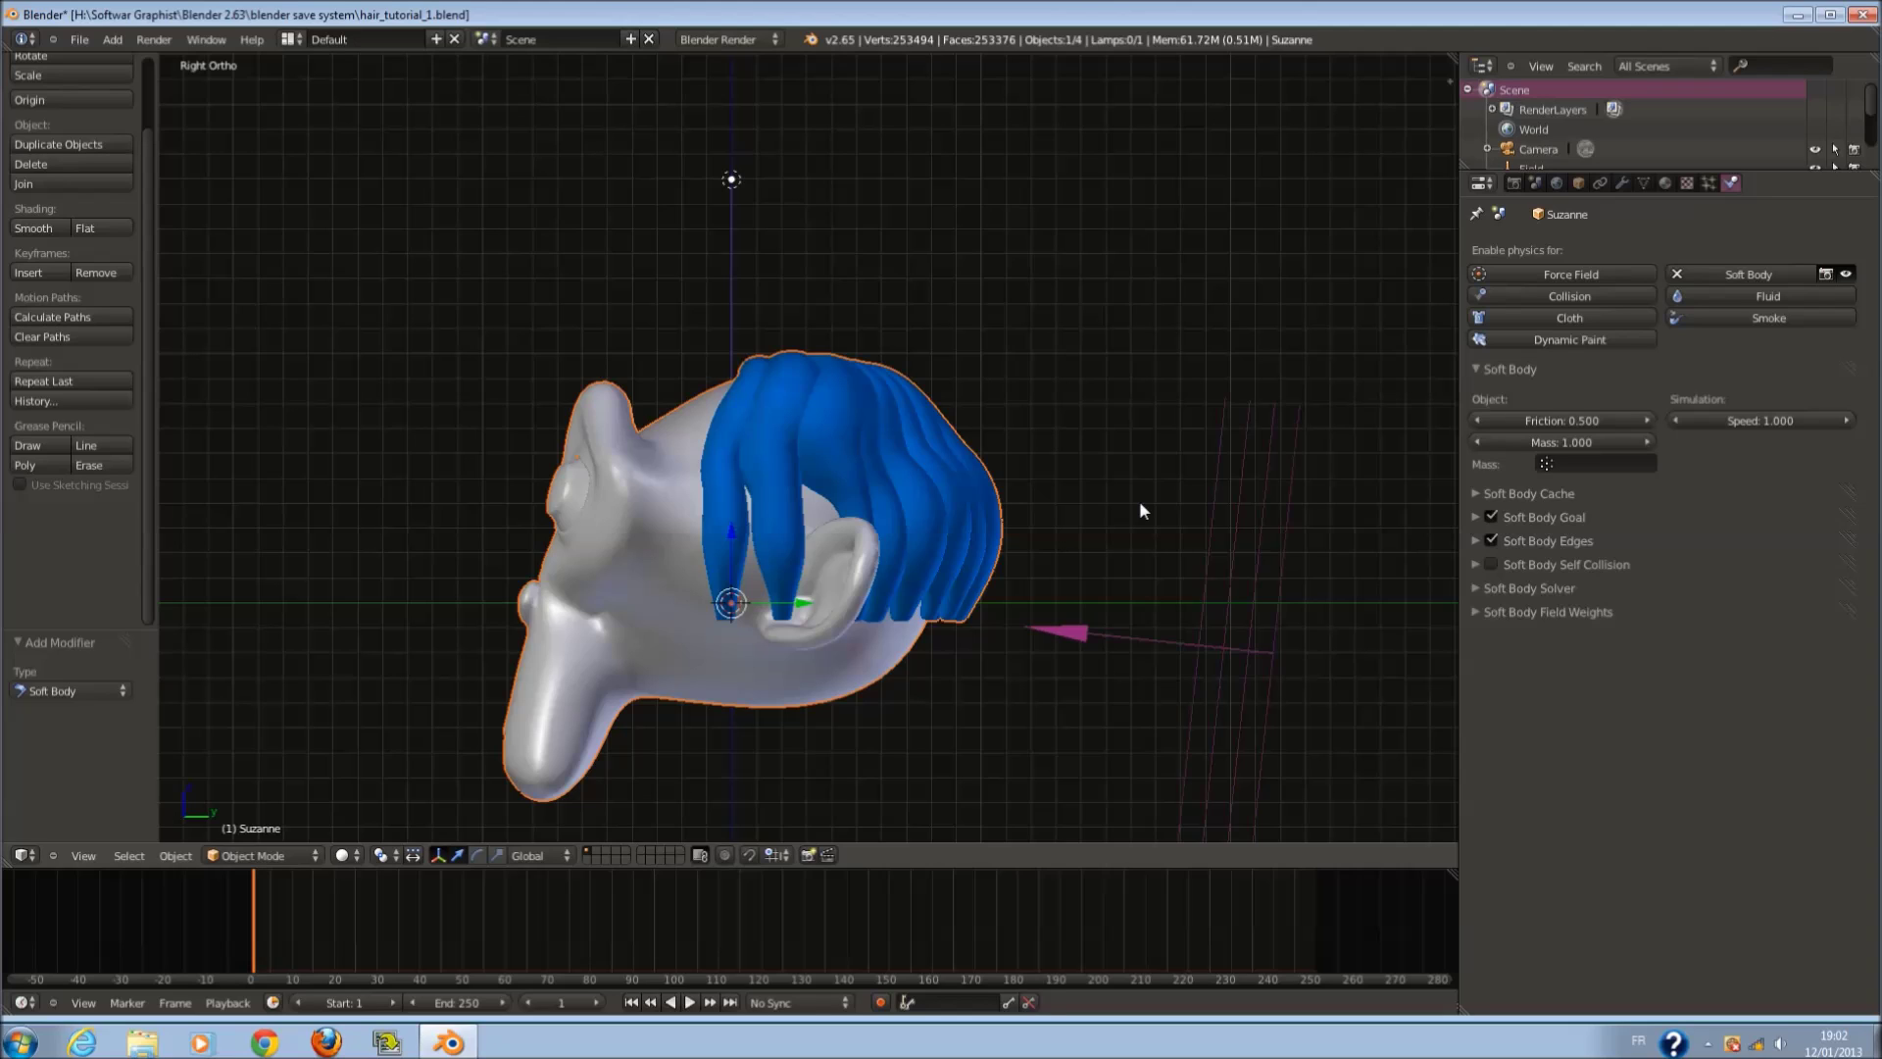
Step: Look through Suzanne's Soft Body Cache and Soft Body Goal settings
left_click(1537, 494)
left_click(1537, 494)
left_click(1545, 515)
left_click(1547, 517)
left_click(1545, 515)
left_click(1545, 515)
left_click(1544, 514)
left_click(1544, 514)
Step: Enable Edge and Face collision and Stiff Quads in Suzanne's Soft Body Edges settings
left_click(1554, 542)
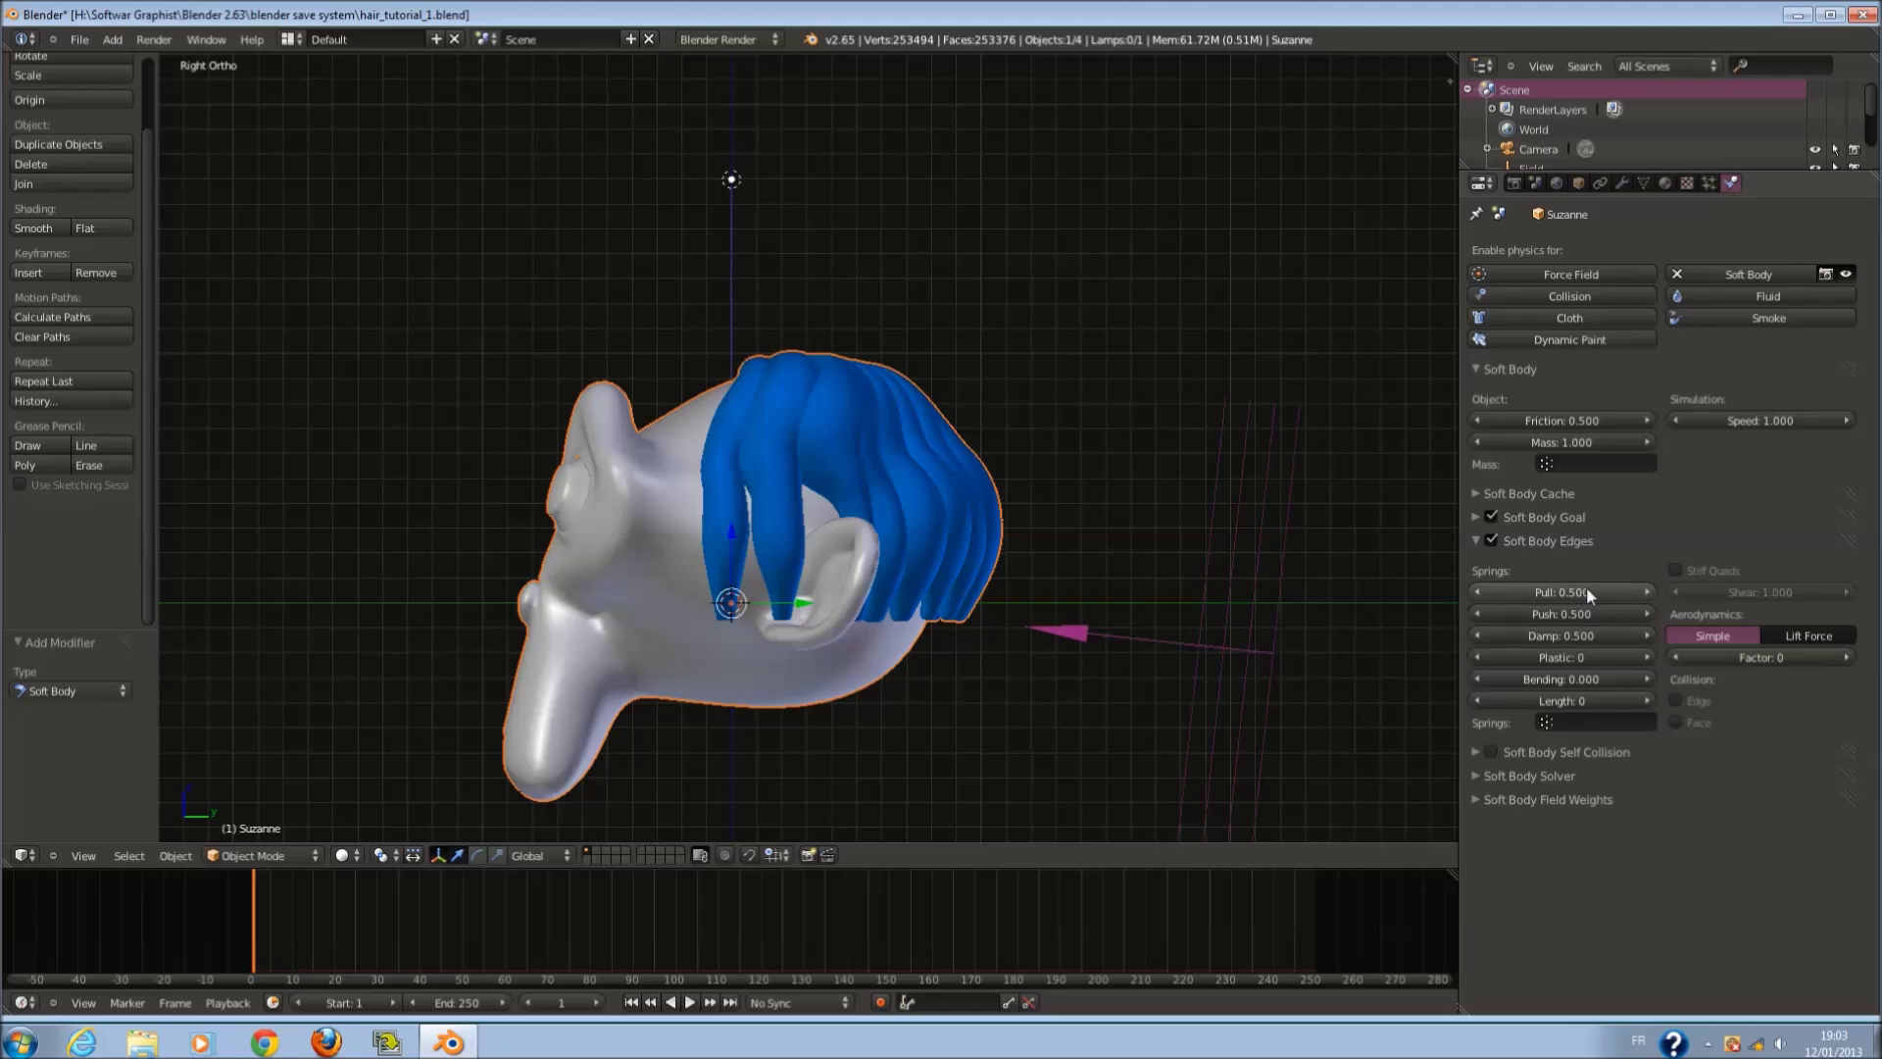
left_click(1679, 721)
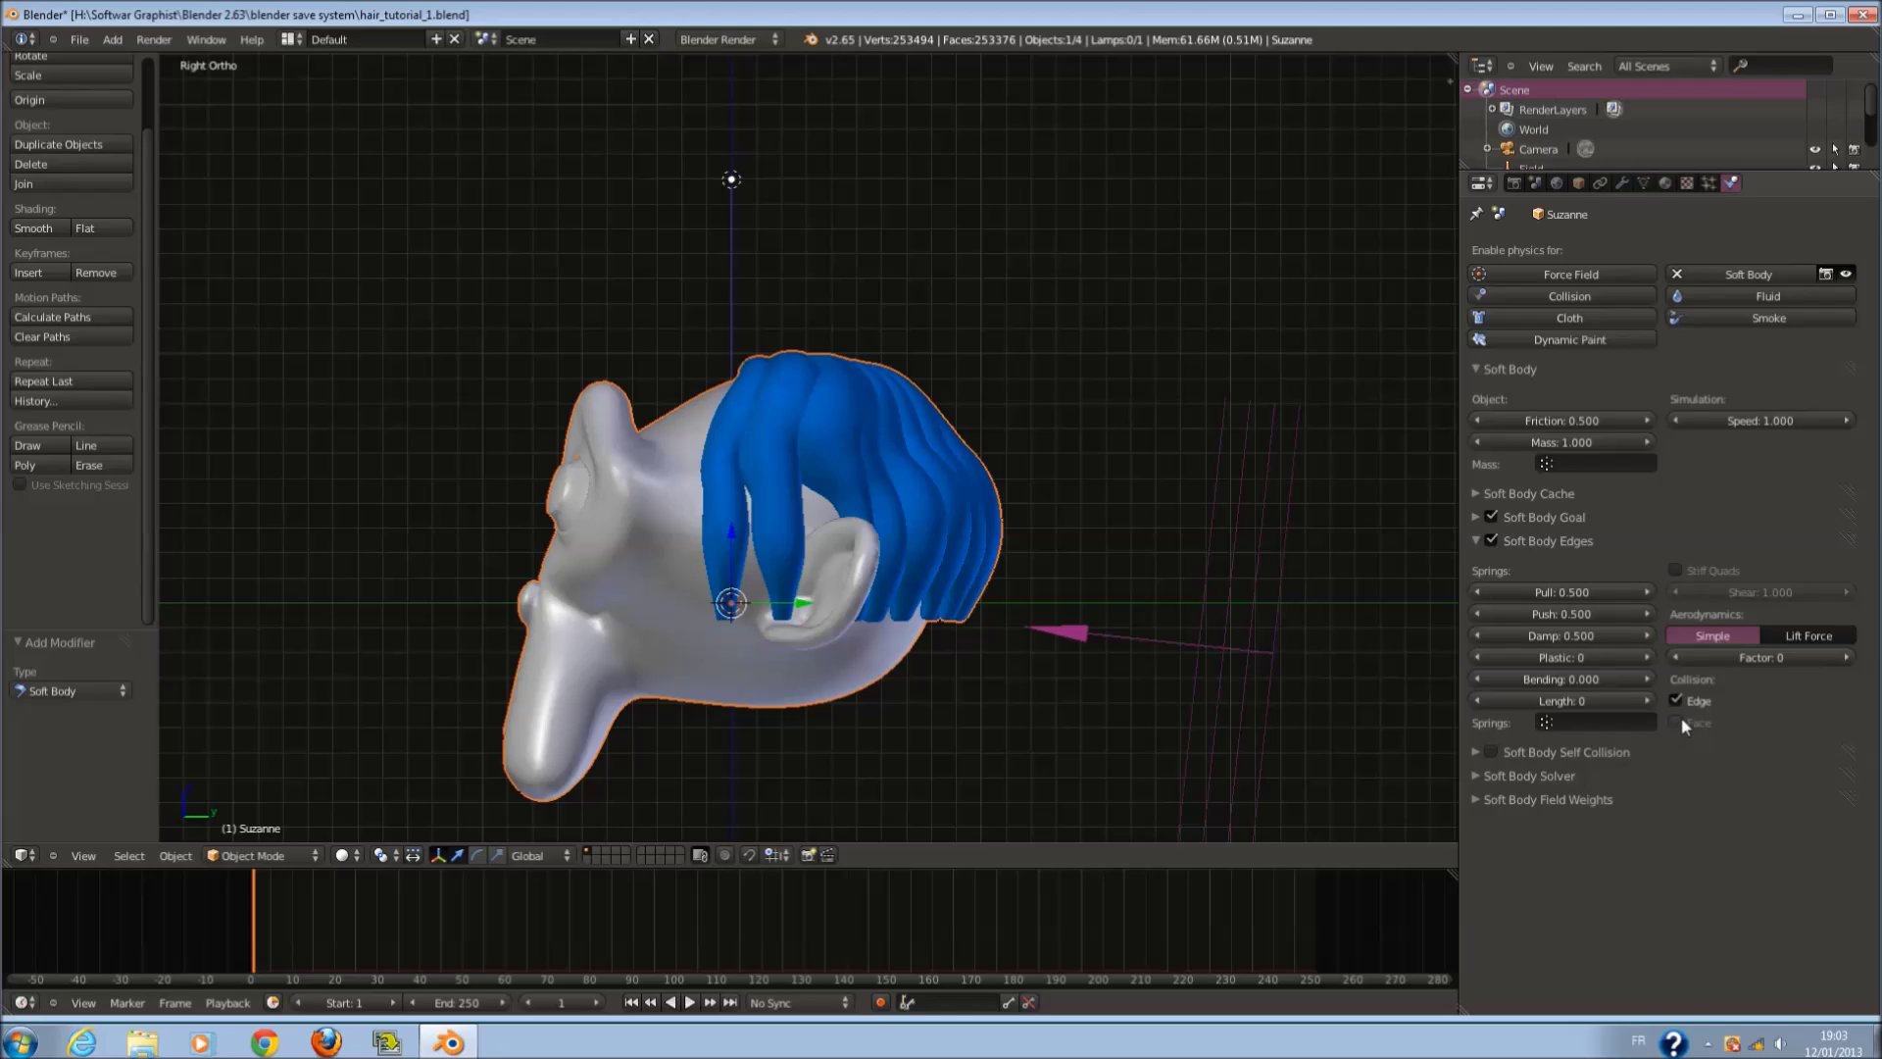
left_click(1677, 572)
Step: Set the mass of Suzanne's soft body to 0.4
left_click(1580, 441)
type("0")
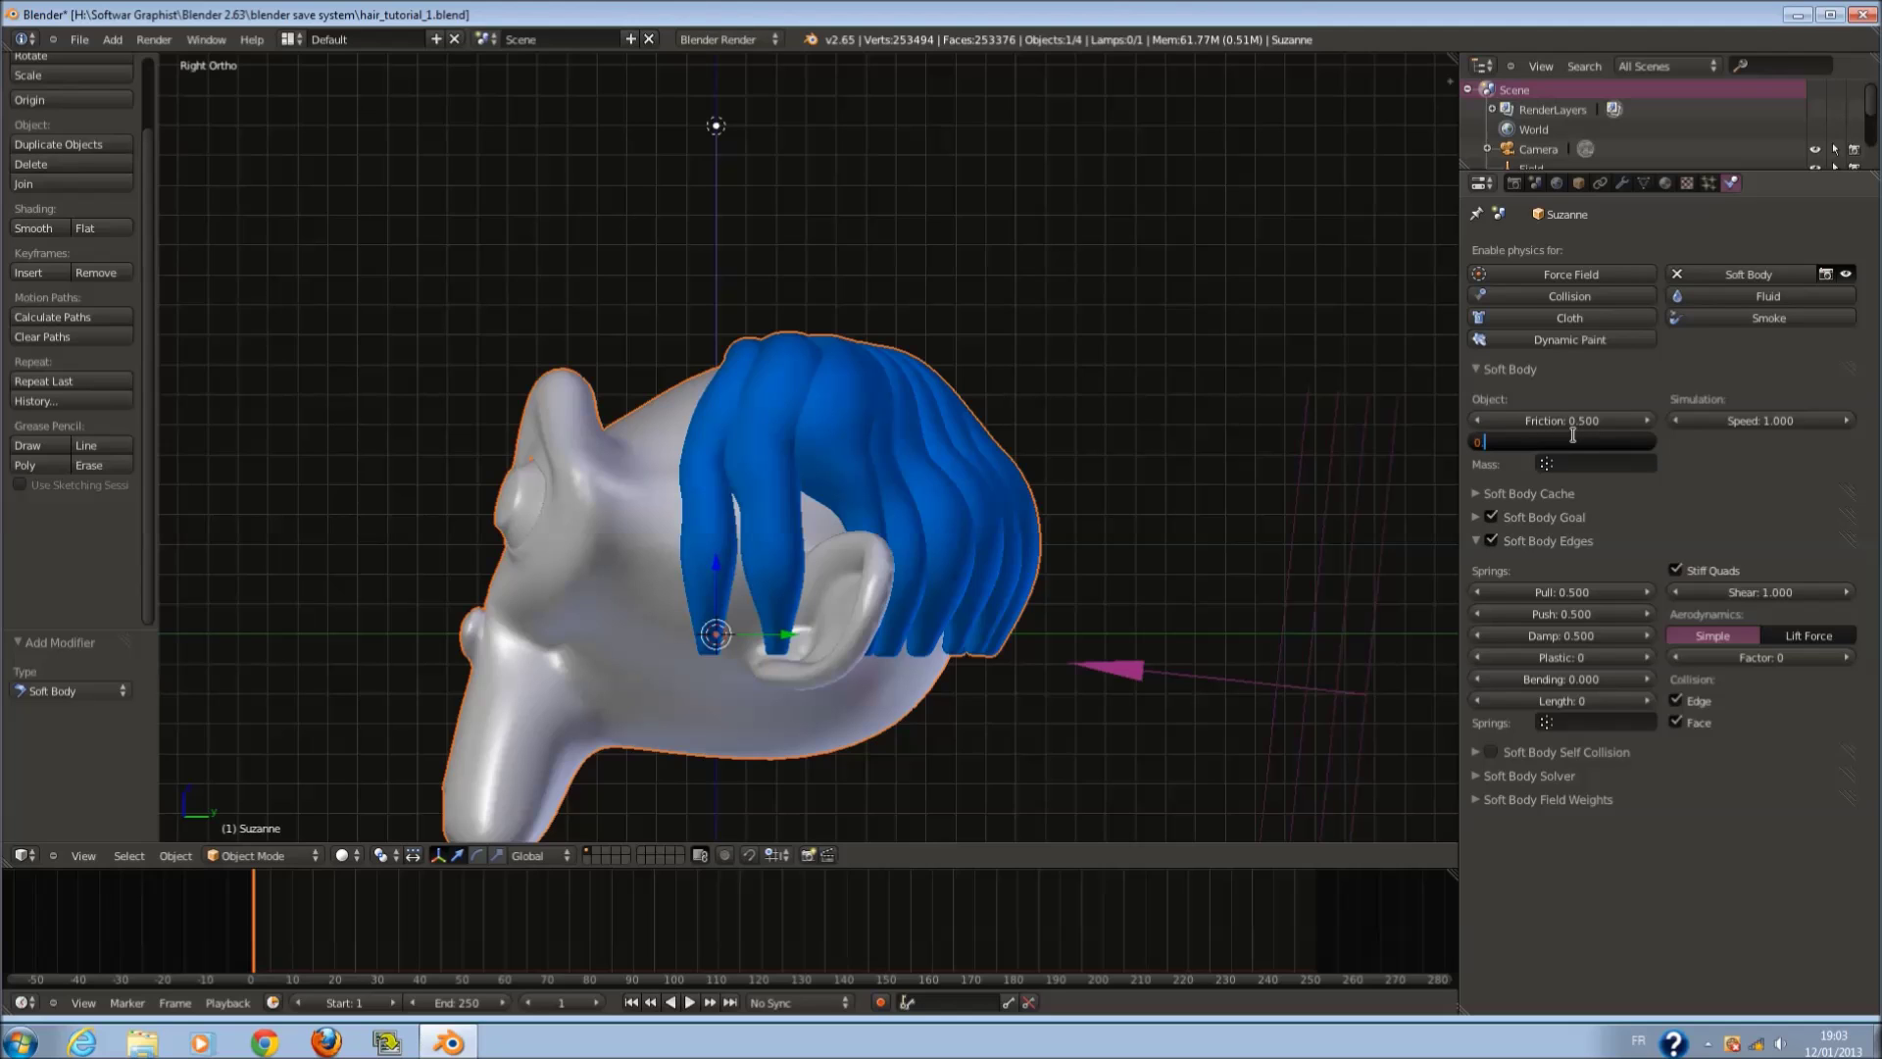
type(".4")
key("Return")
Step: Examine the head and hair in wireframe and solid shading, finishing in front view
scroll(876, 465, "down", 2)
scroll(876, 465, "up", 3)
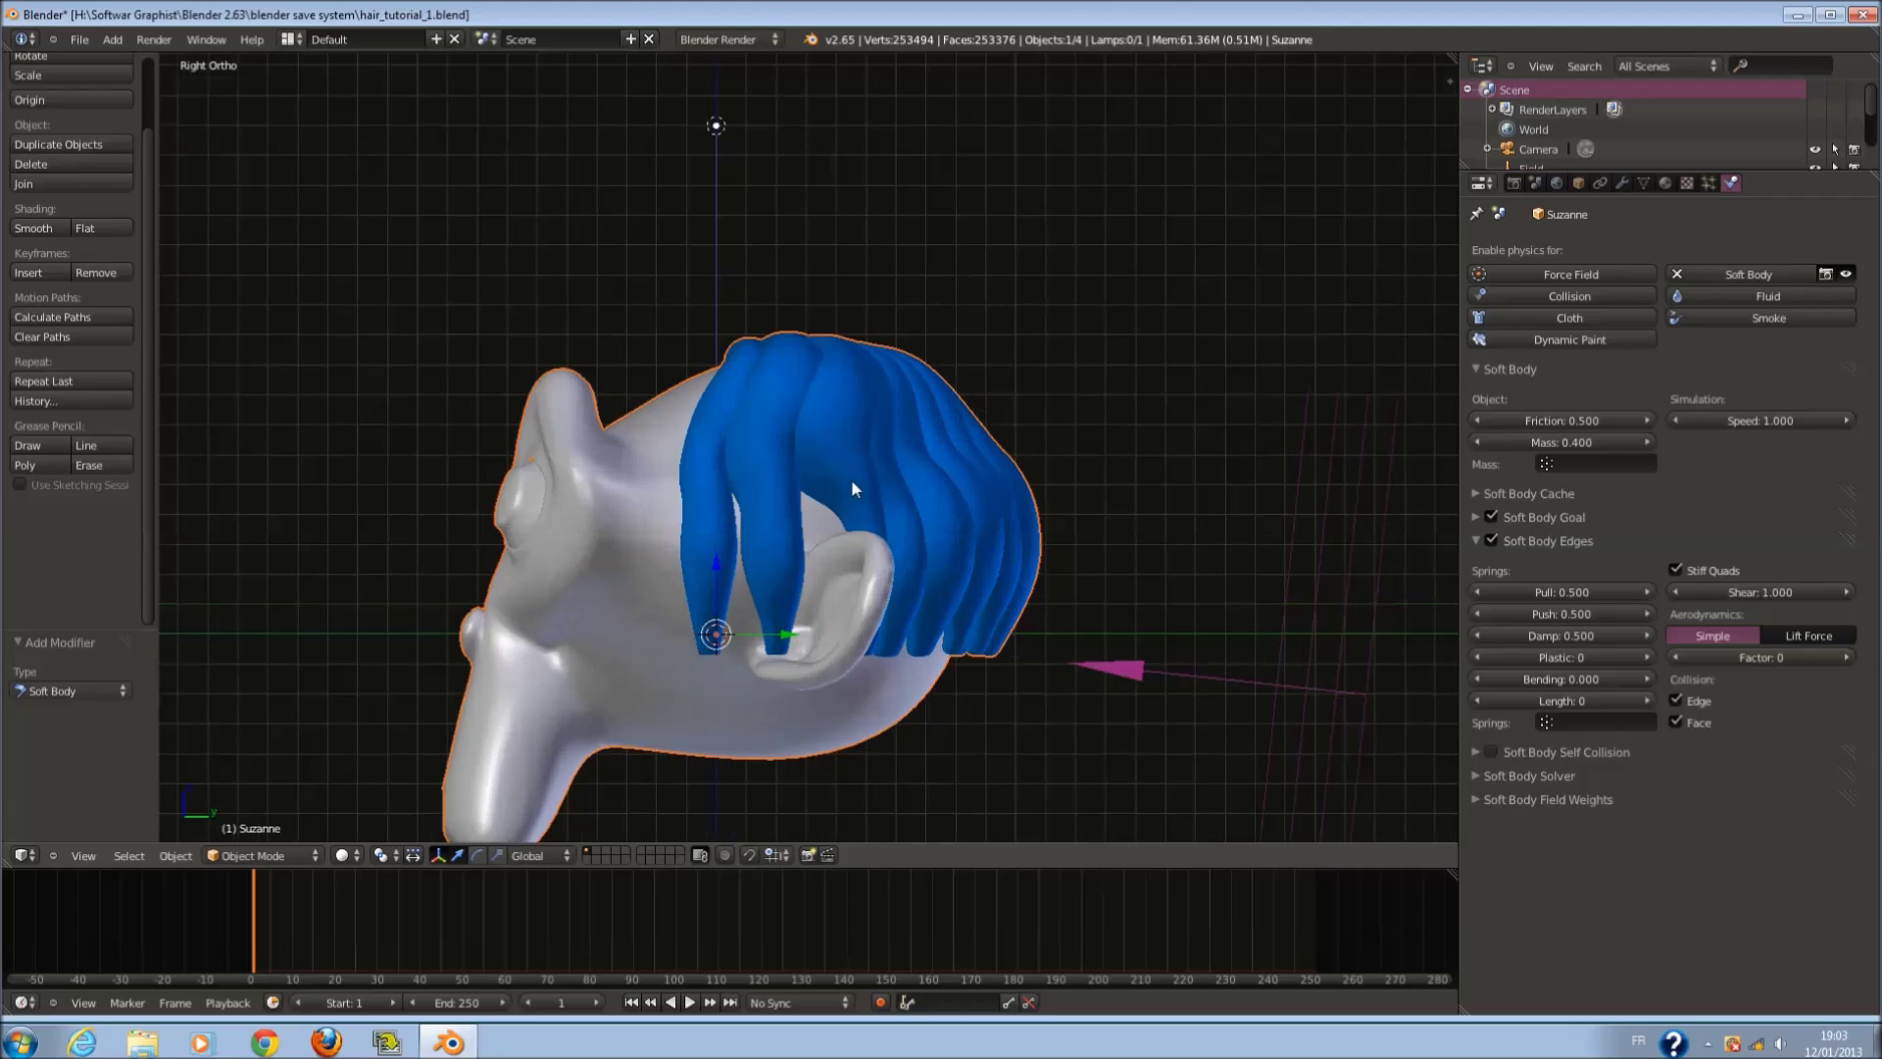
scroll(949, 419, "down", 2)
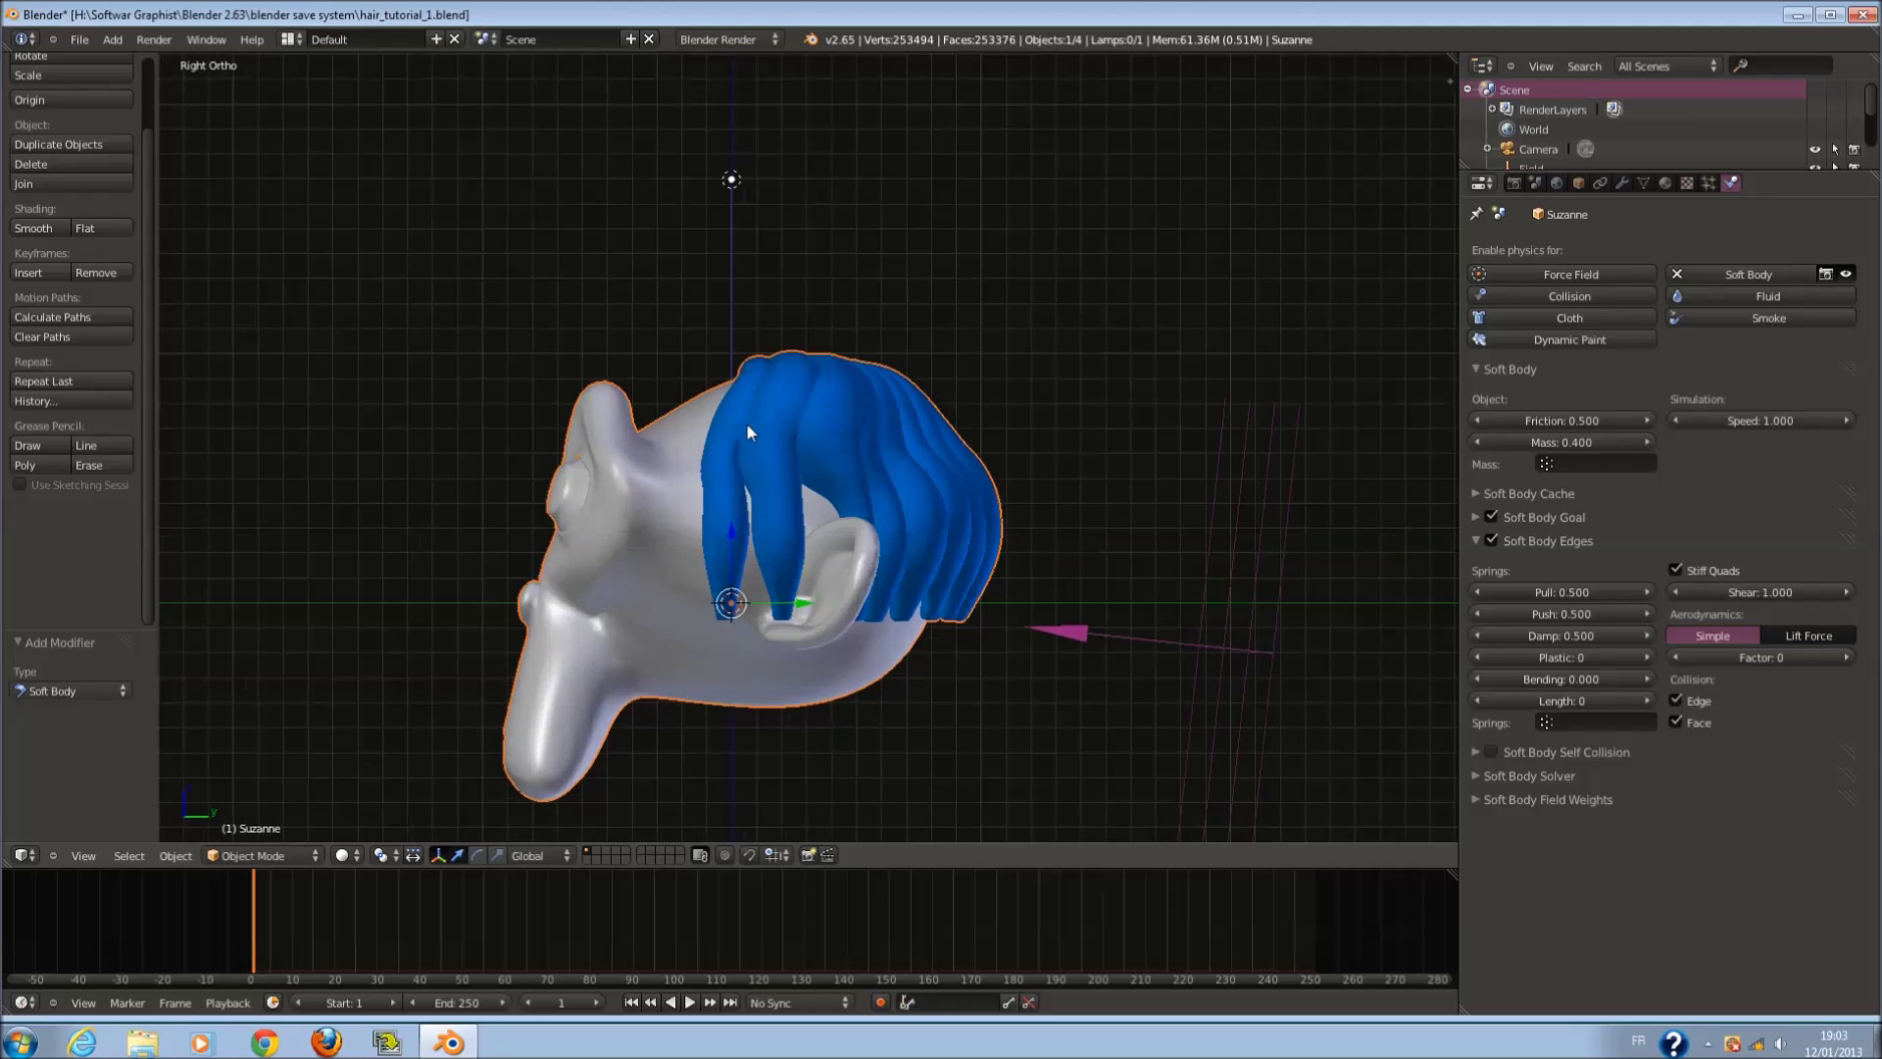
key("z")
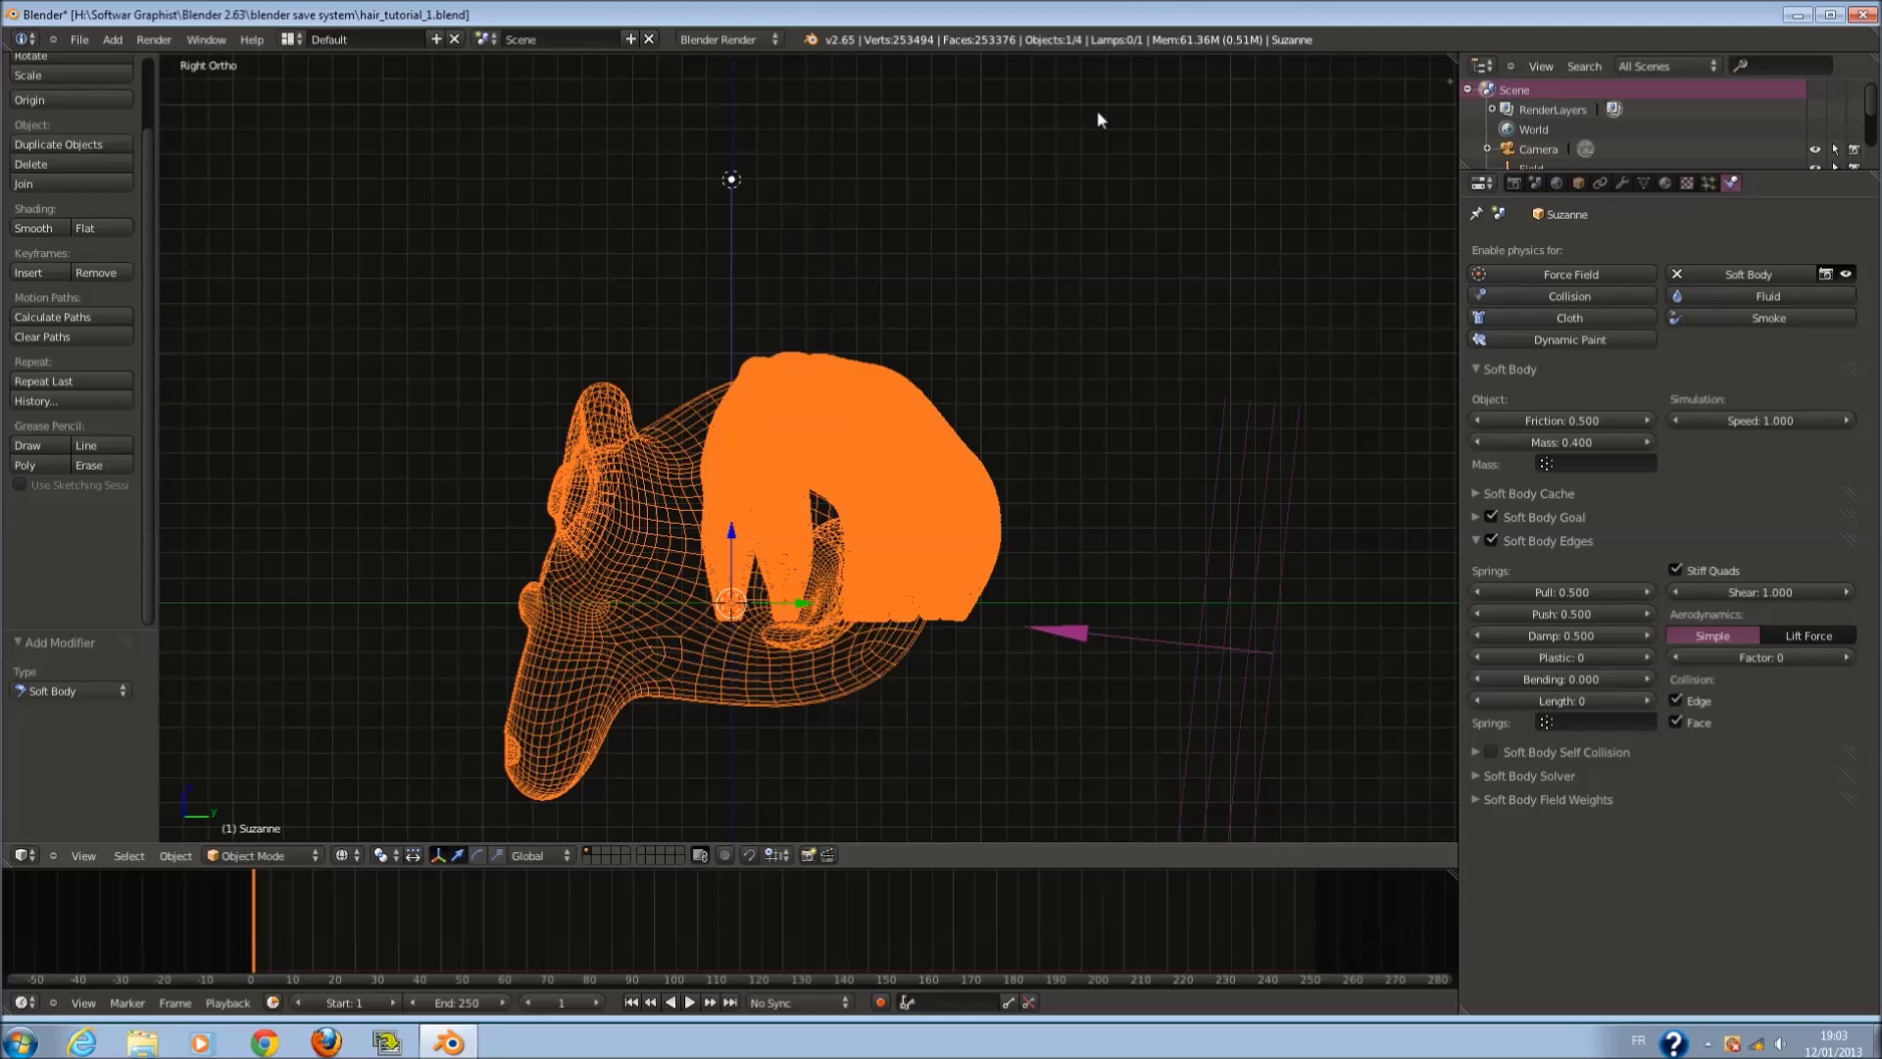
scroll(980, 539, "up", 1)
key("z")
middle_click_drag(1012, 551, 836, 591)
key("KP_1")
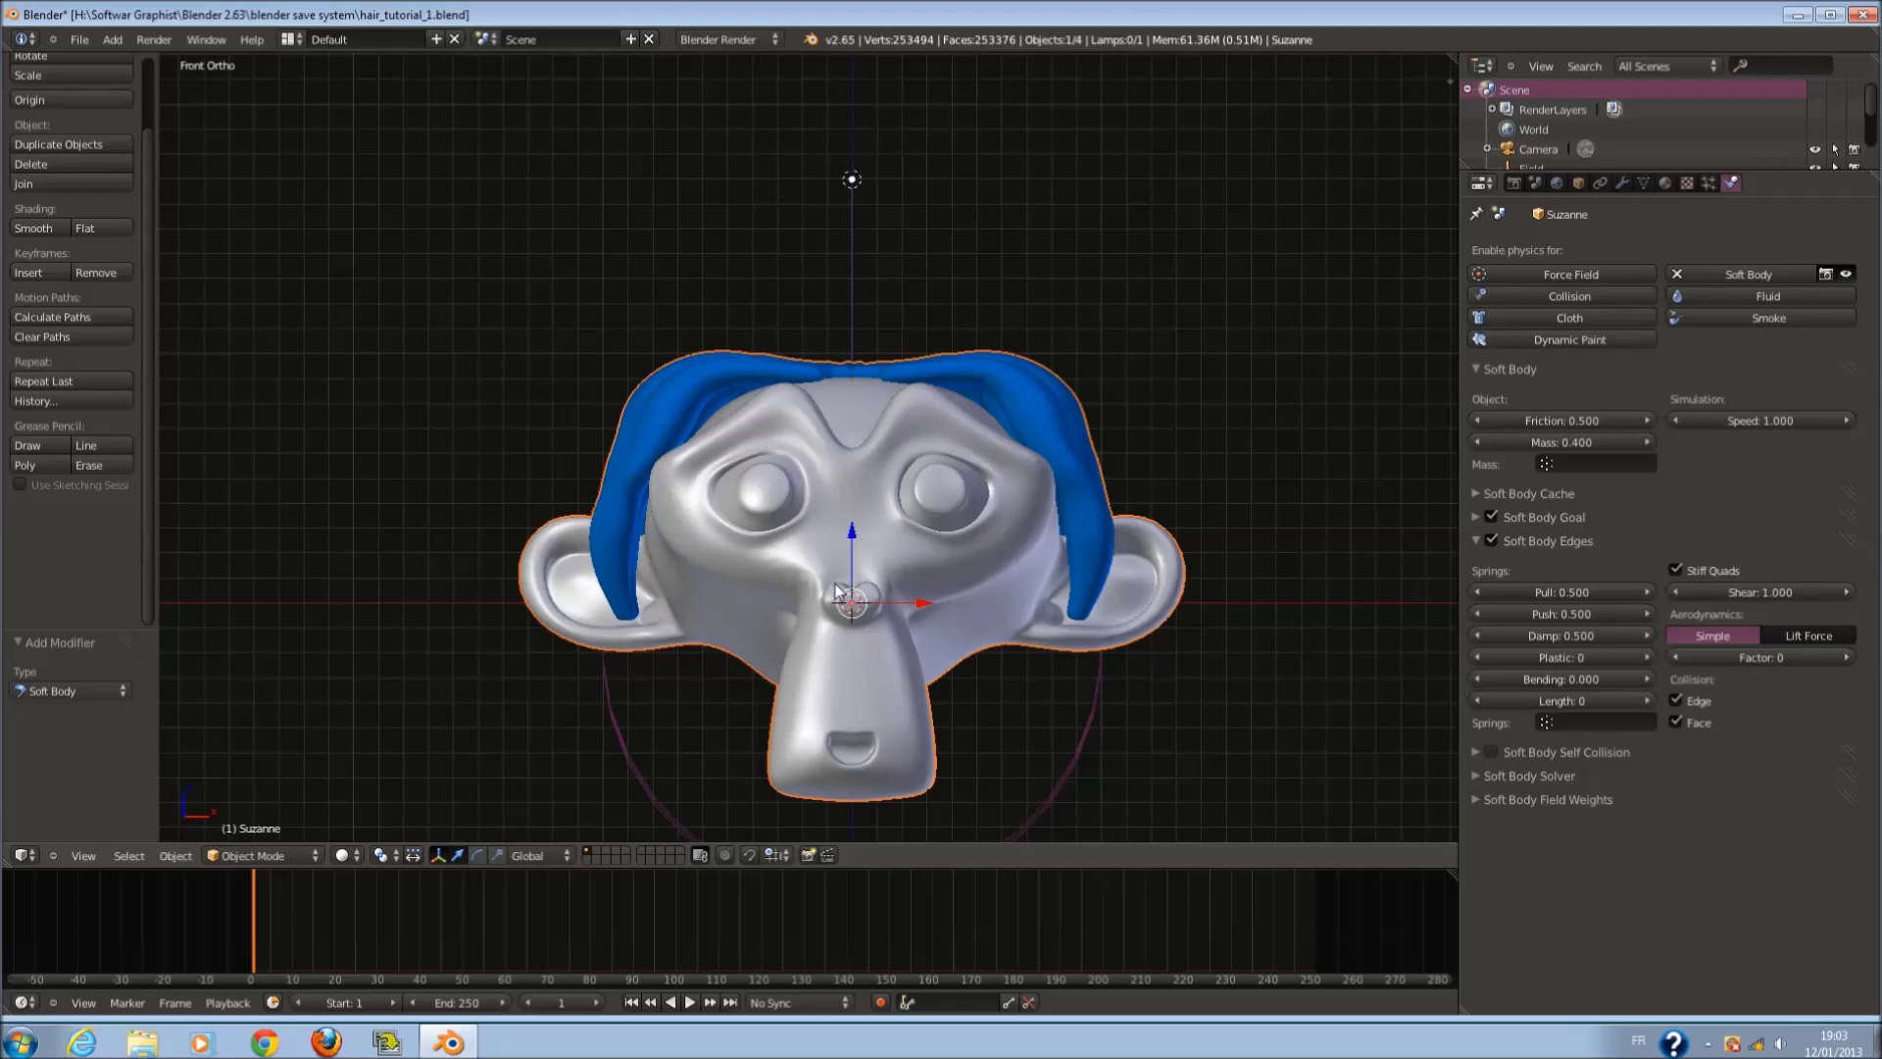
Step: Set the Soft Body Goal damping of the joined head and hair mesh to 10
key("KP_3")
key("z")
key("z")
key("a")
scroll(808, 376, "down", 1)
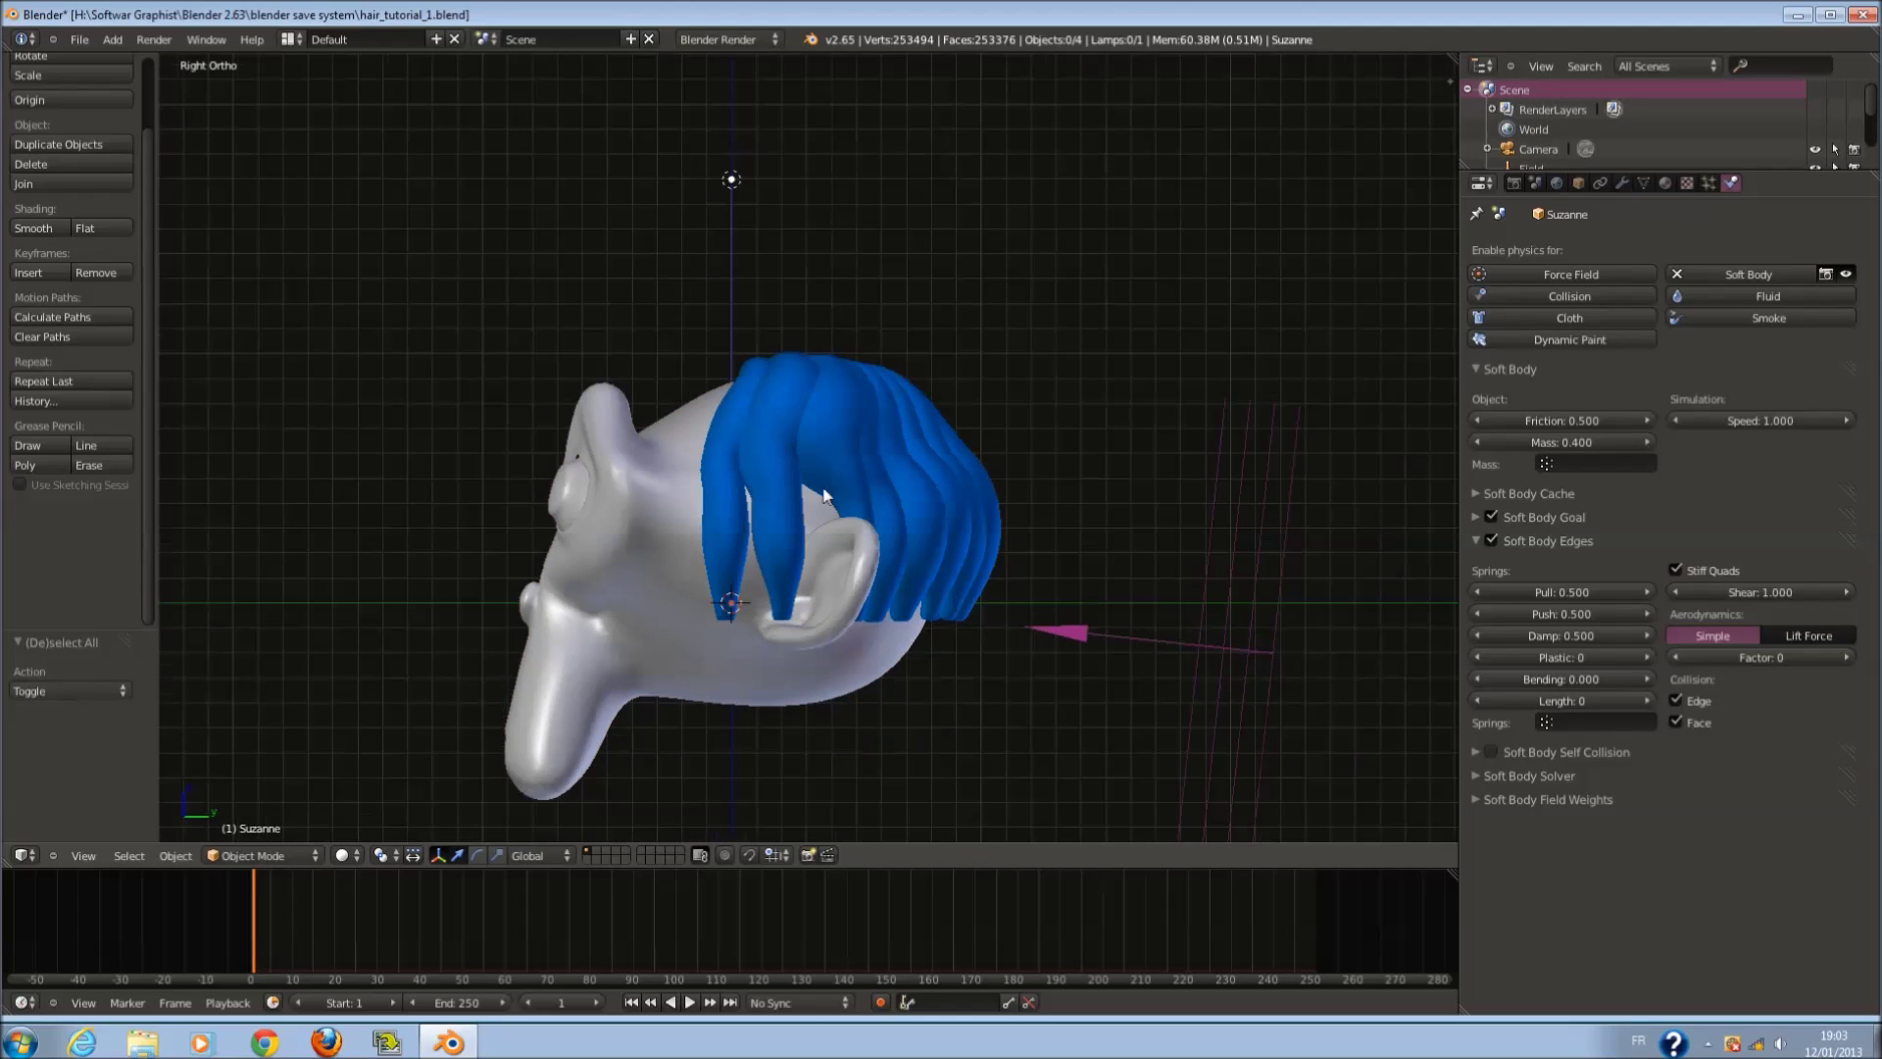
right_click(866, 371)
scroll(867, 373, "up", 1)
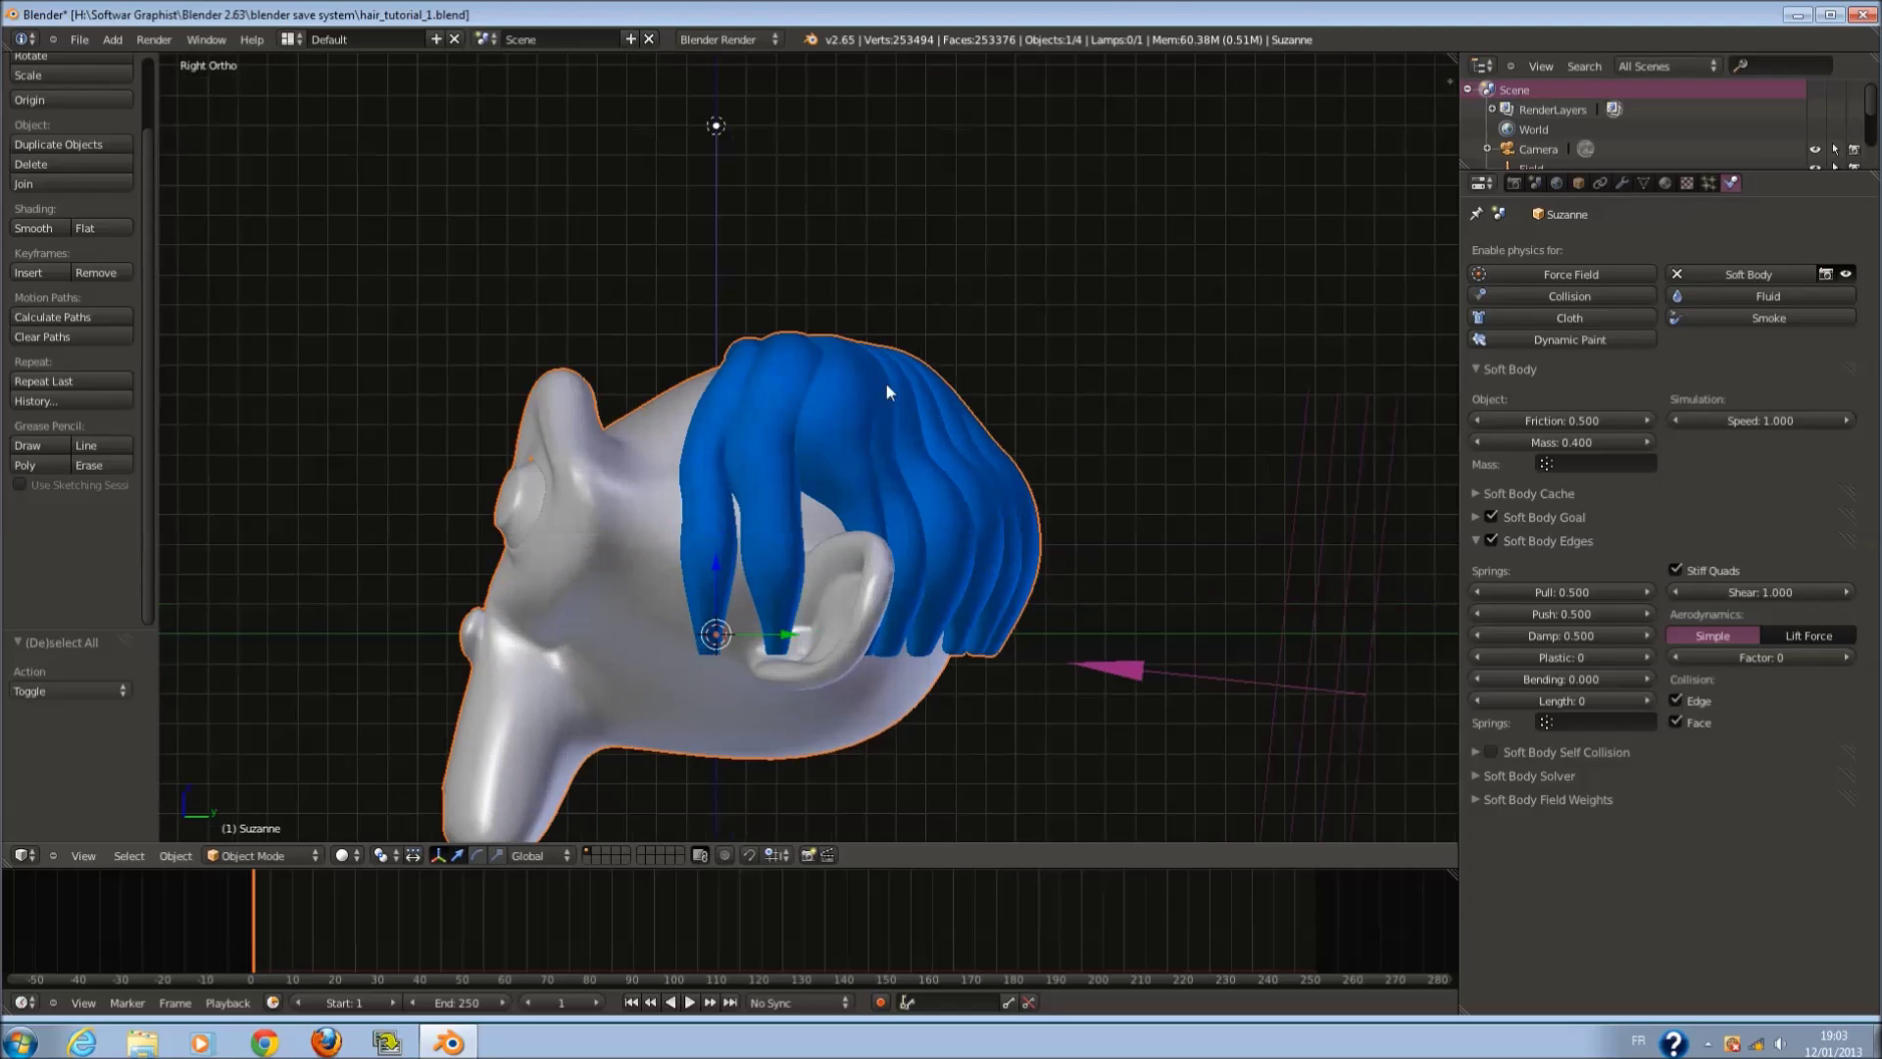
left_click(1561, 523)
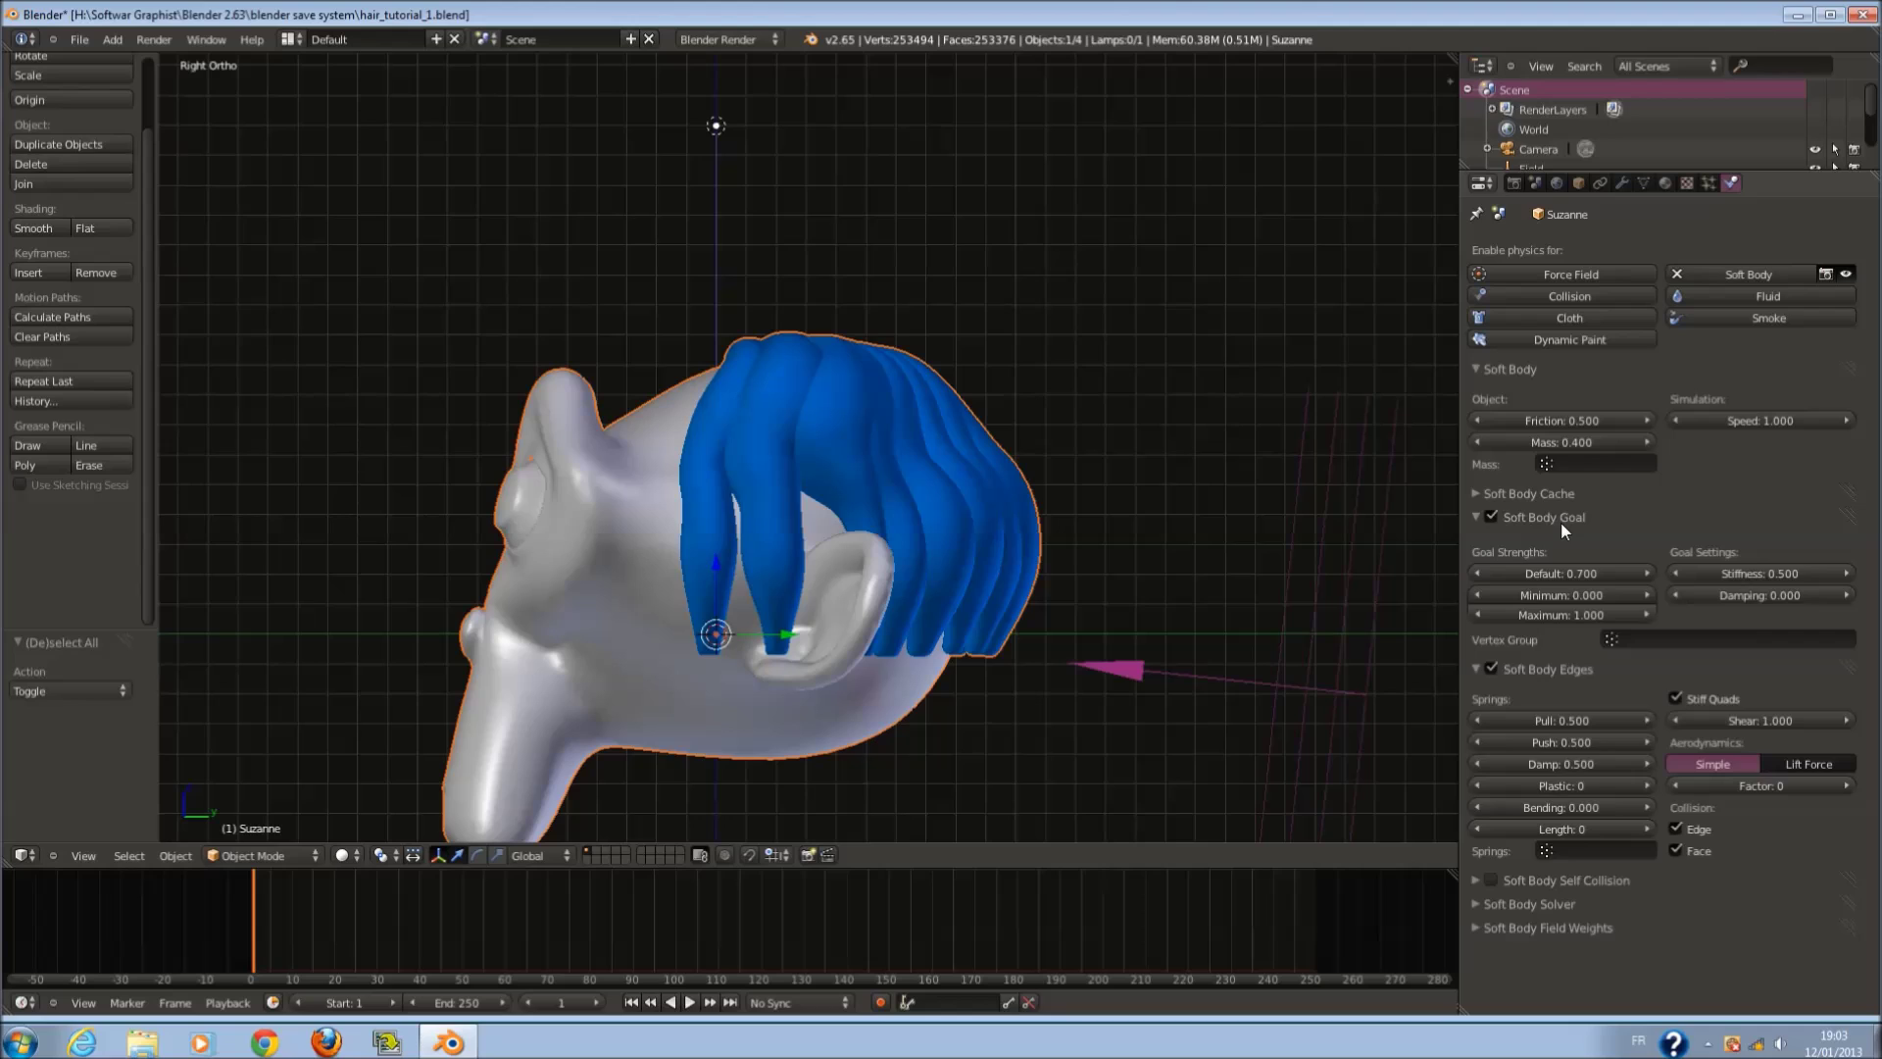
left_click(1793, 589)
type("10")
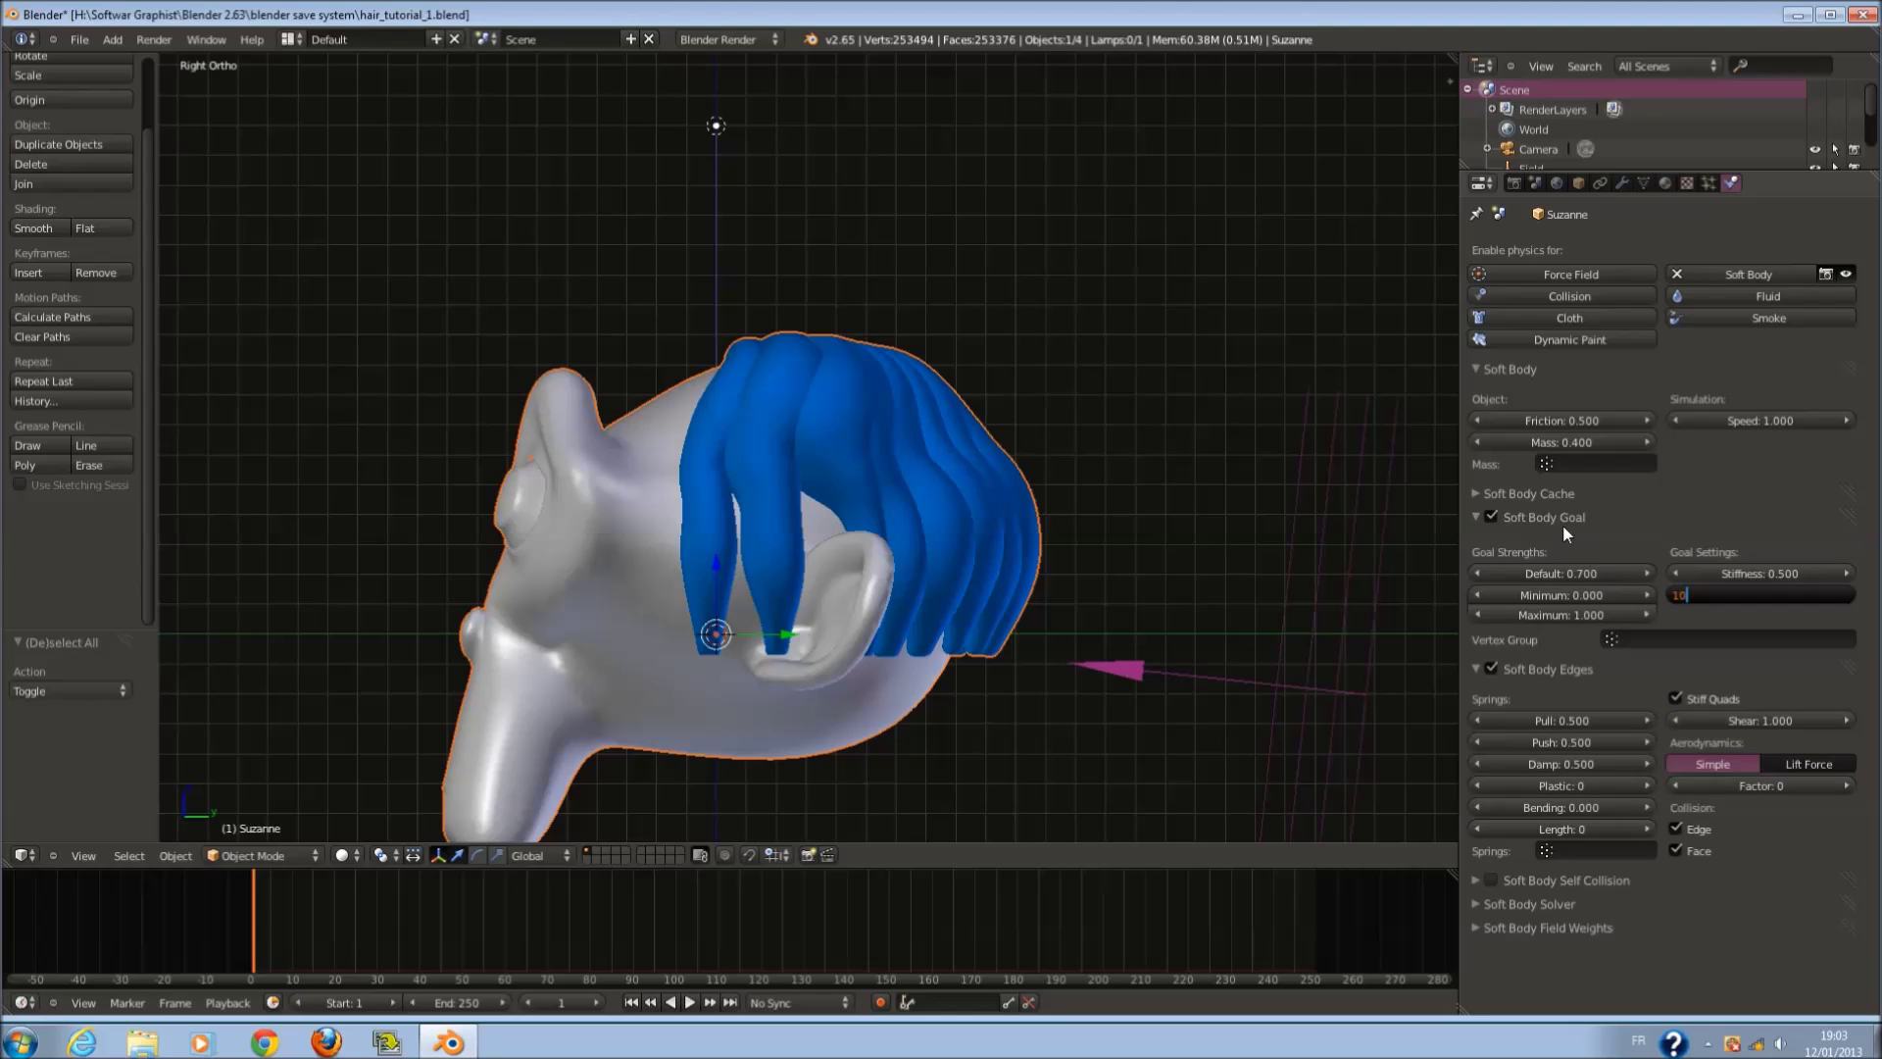
left_click(1559, 516)
Step: Set the bending stiffness in Suzanne's Soft Body Edges settings to 3
left_click(1563, 545)
left_click(1565, 544)
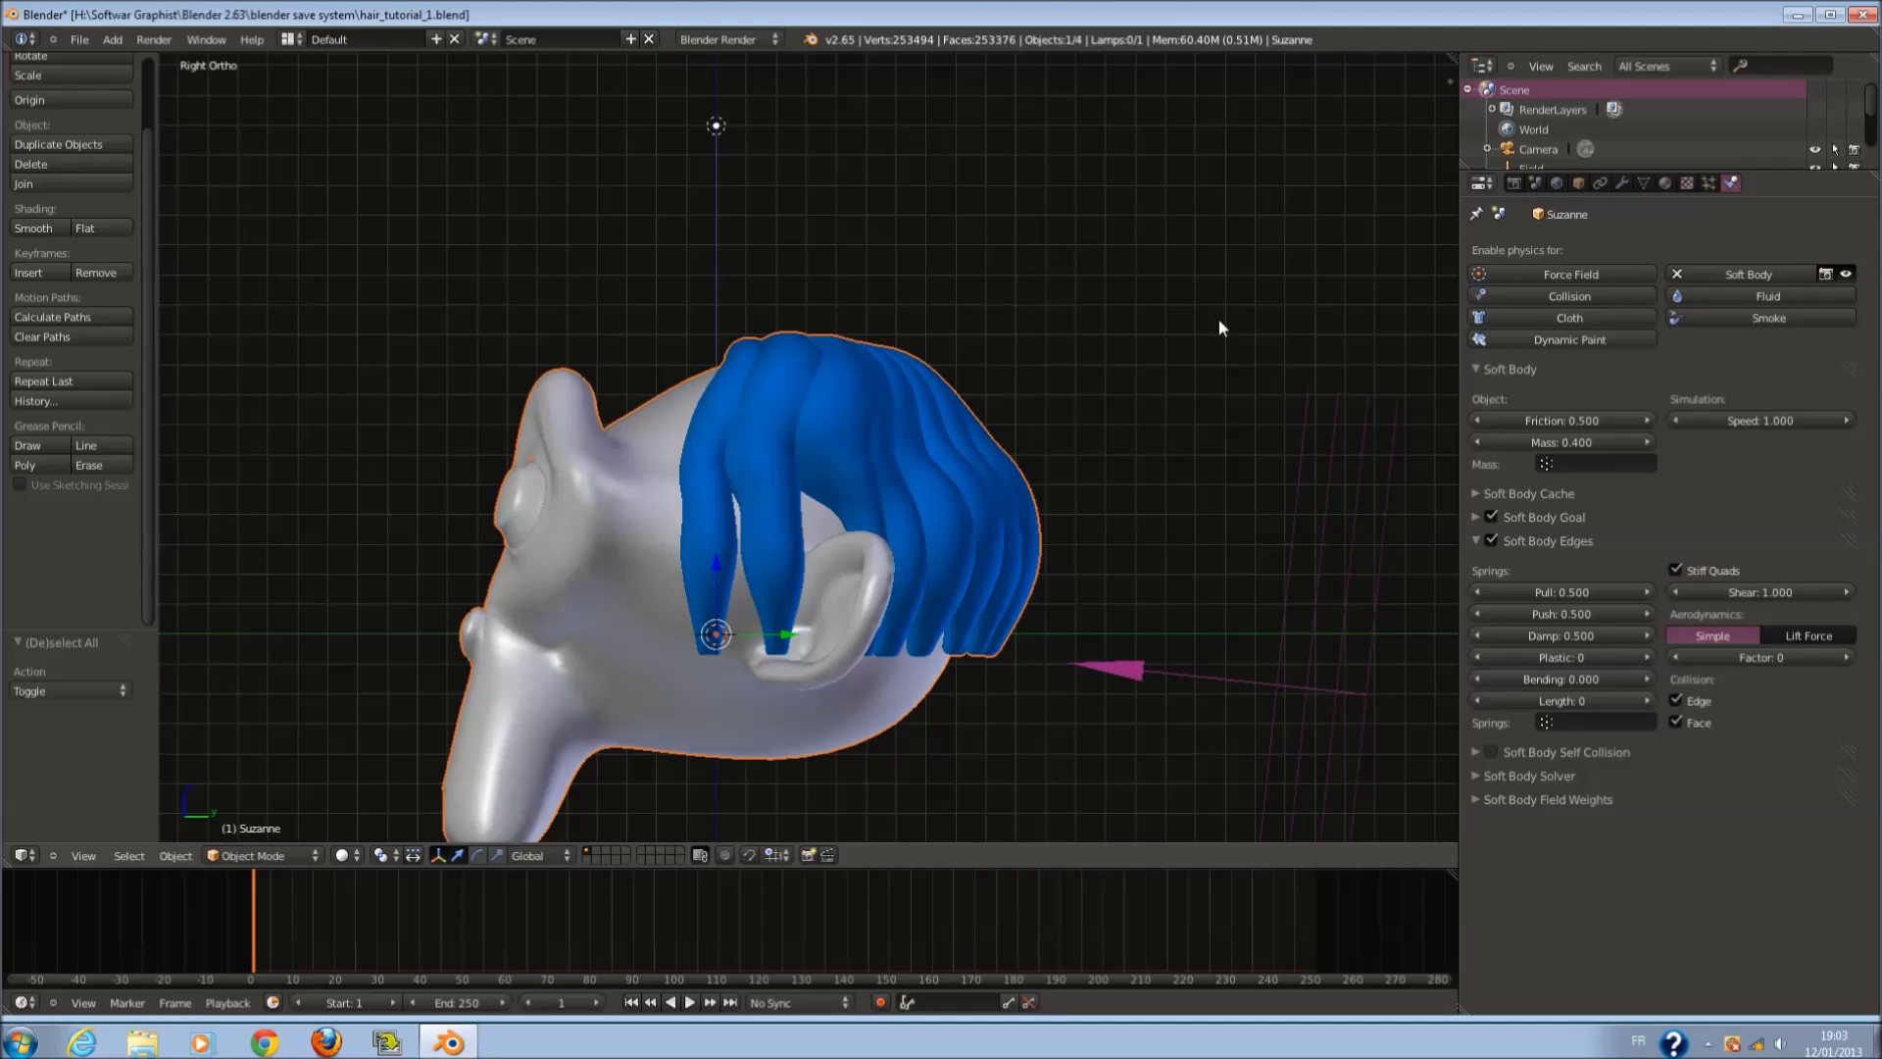
left_click(1570, 676)
type("3")
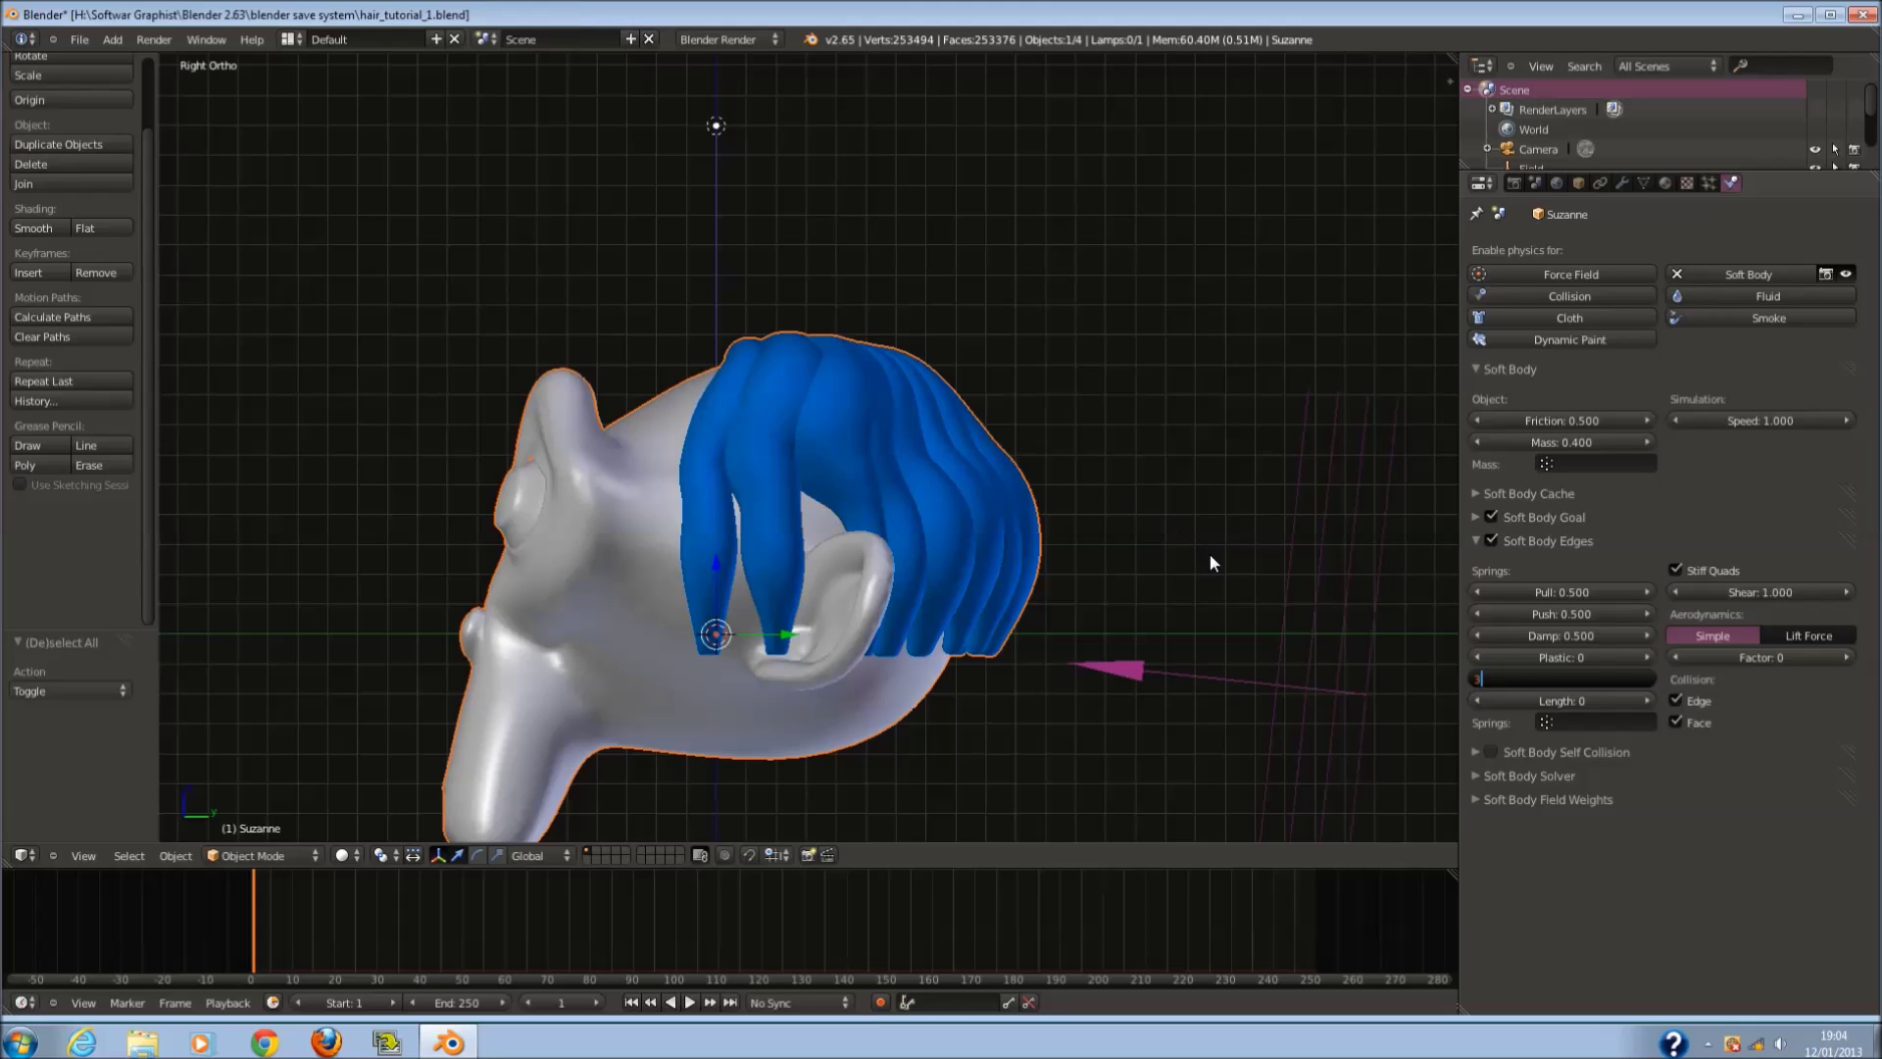
key("Return")
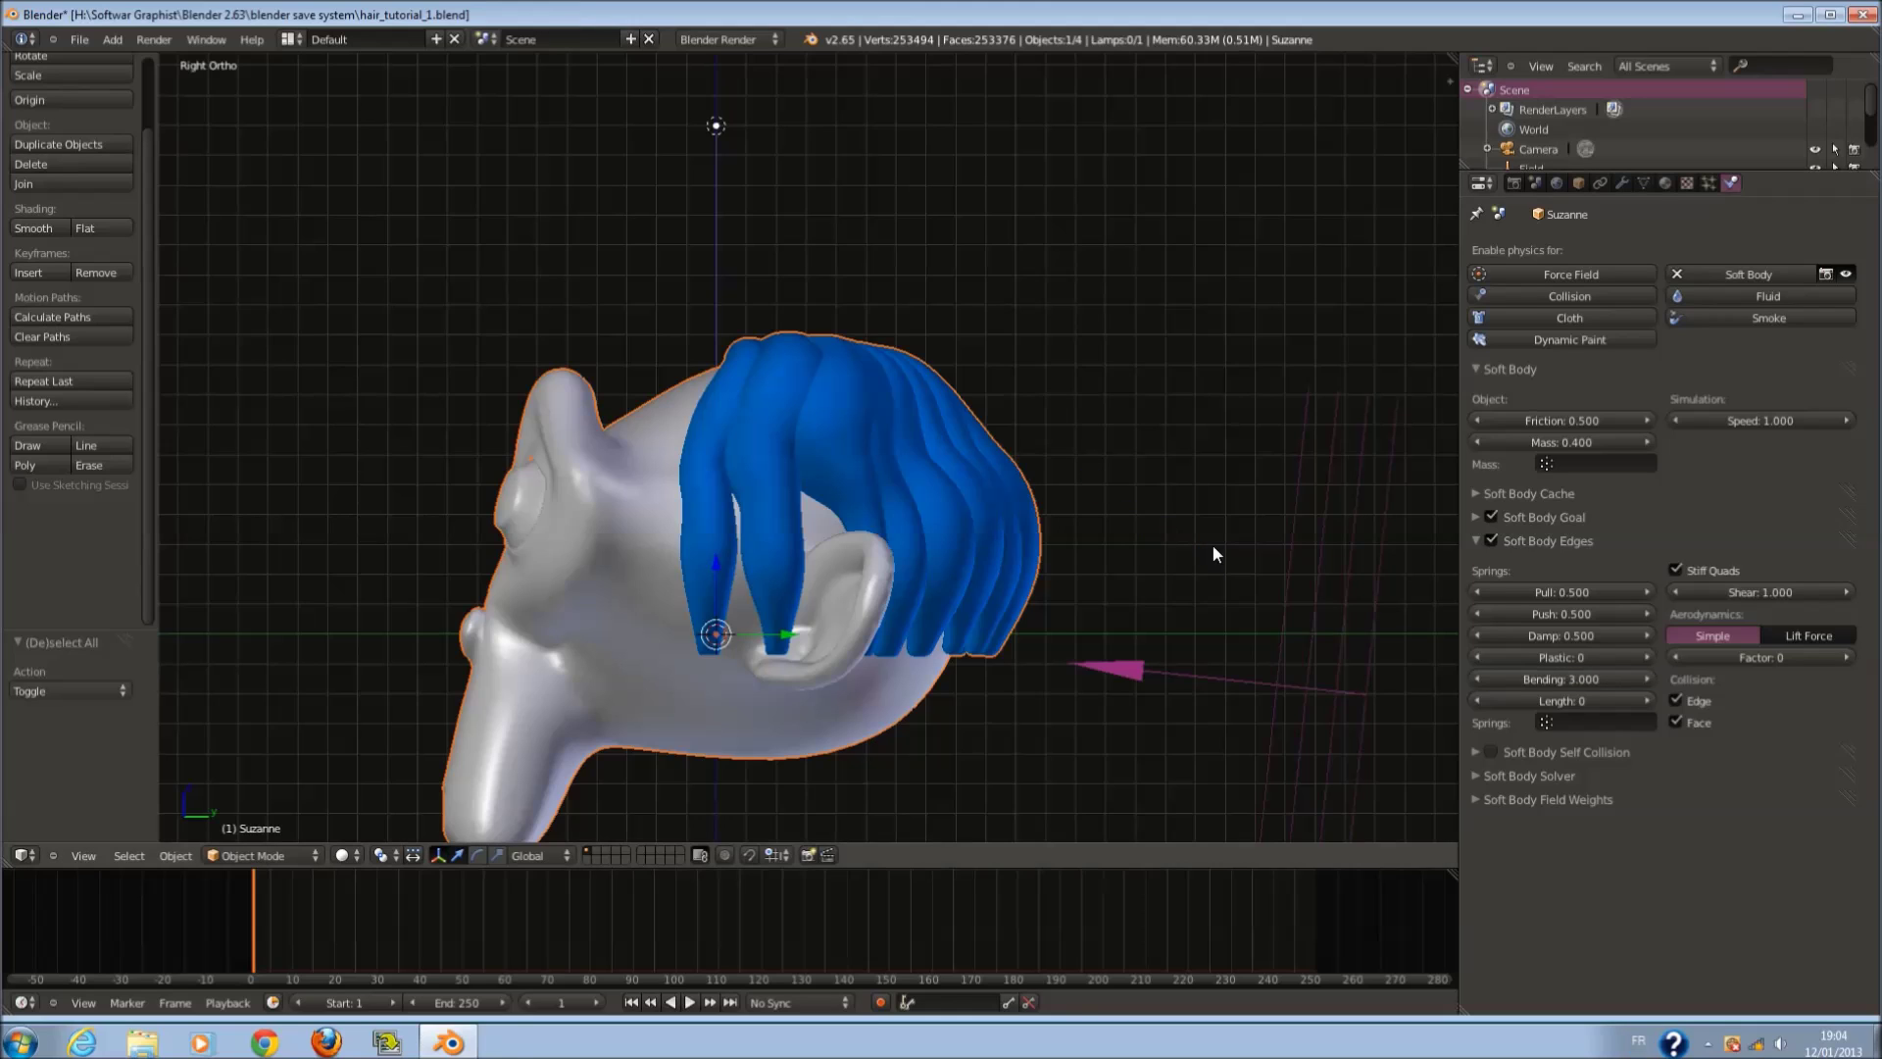
Step: Look through Suzanne's Soft Body Self Collision, Solver, Edges and Goal settings
left_click(1569, 540)
left_click(1565, 565)
left_click(1565, 565)
left_click(1569, 588)
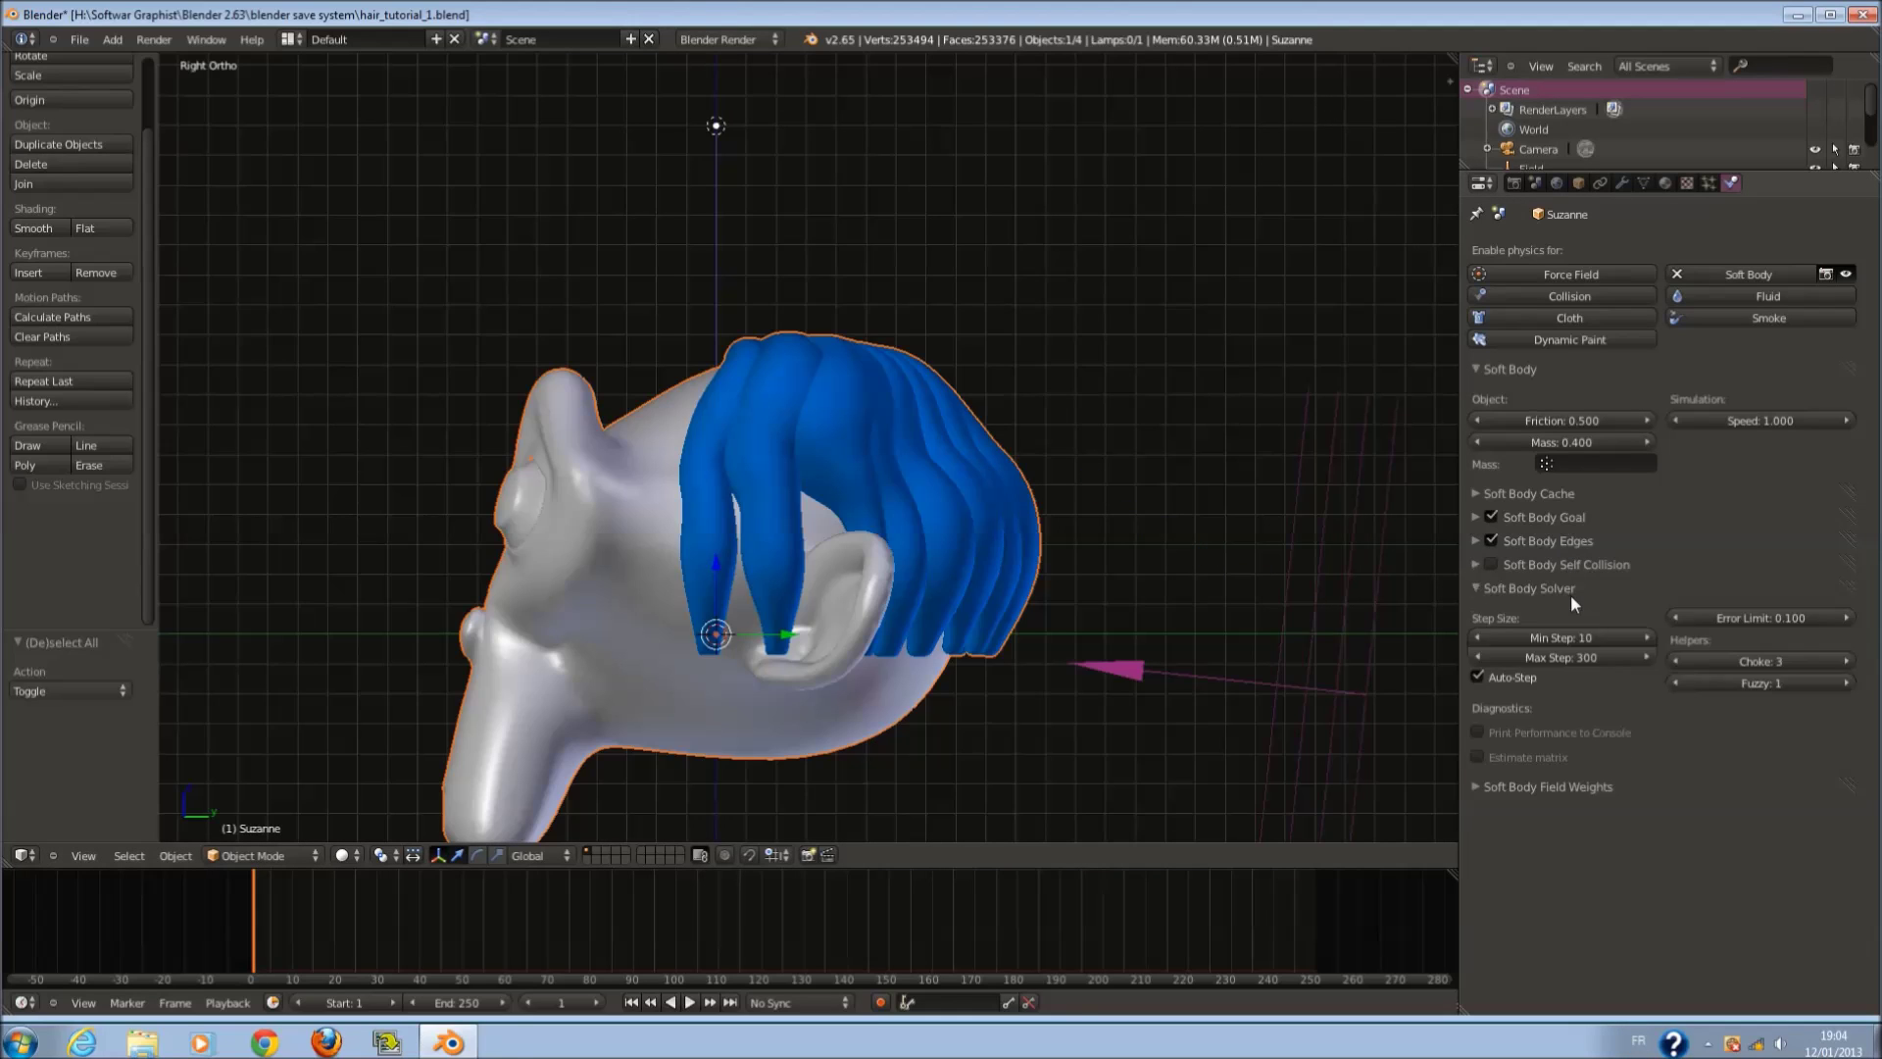
left_click(1737, 620)
key("Escape")
left_click(1565, 568)
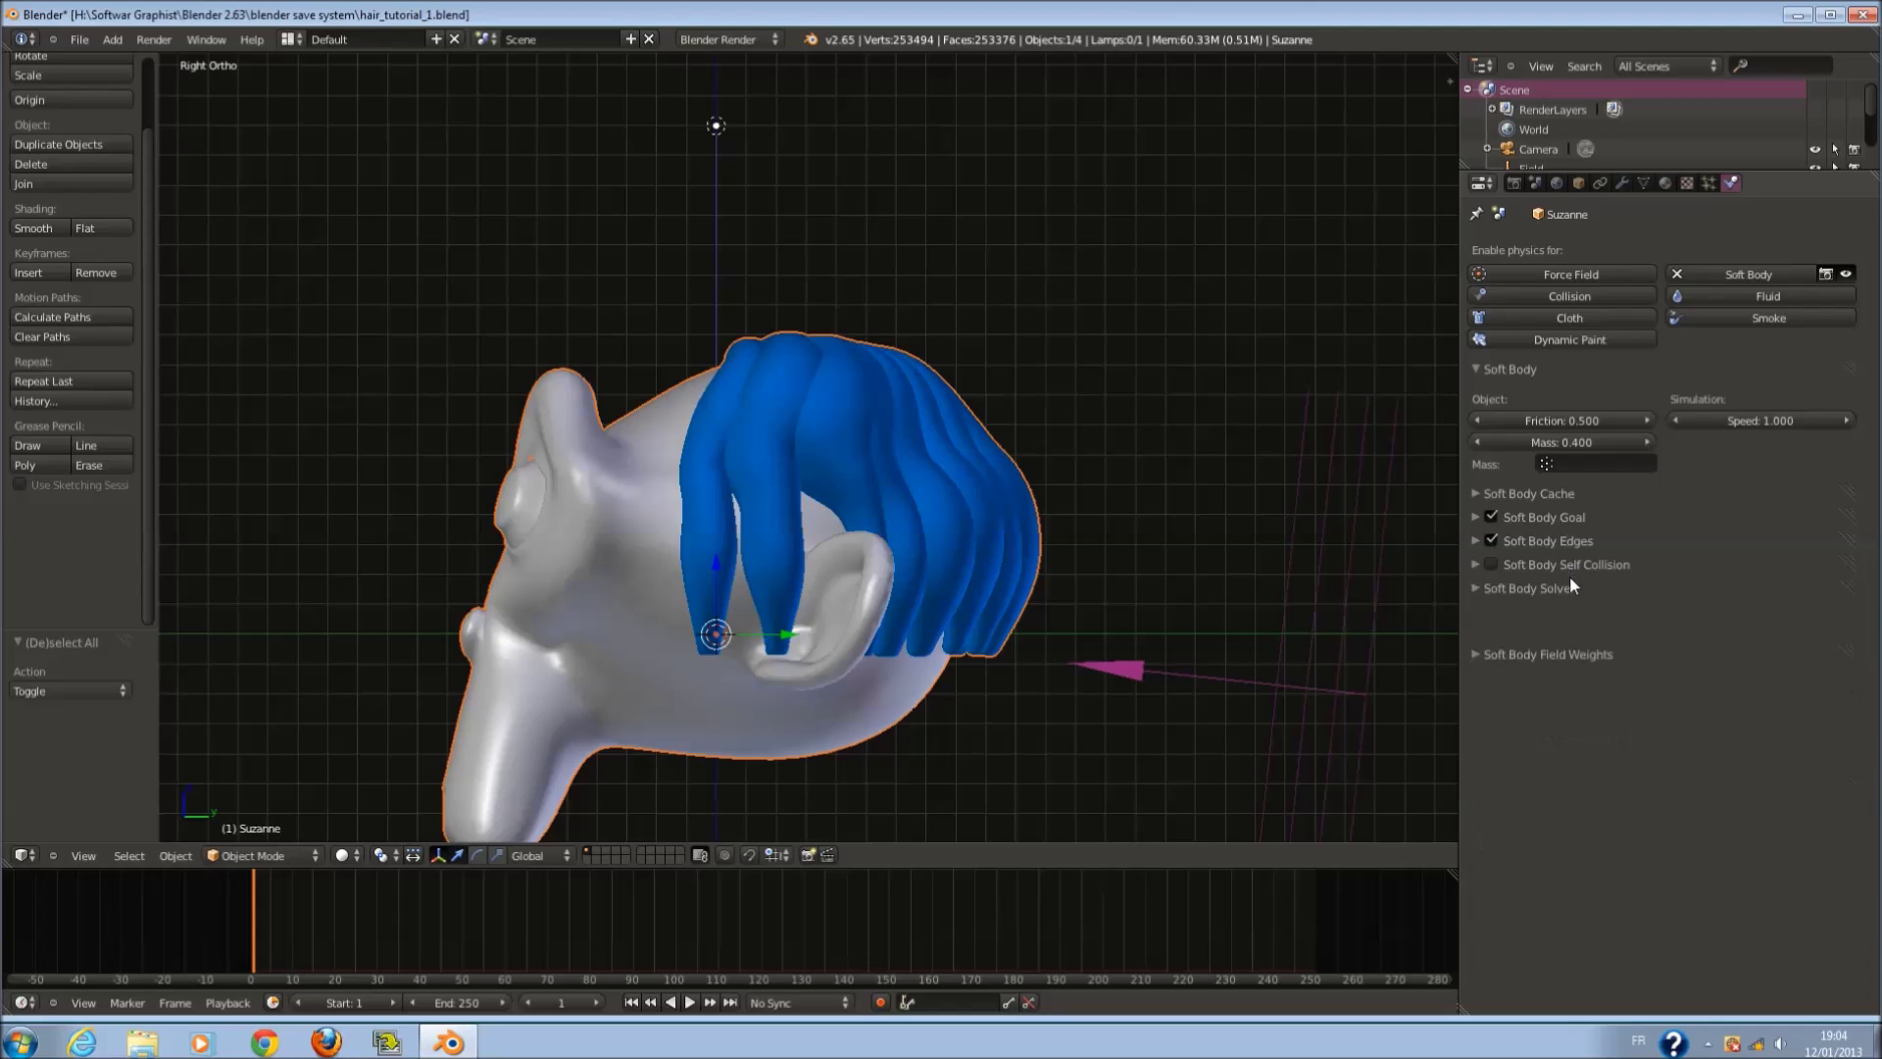
left_click(1594, 565)
left_click(1580, 541)
left_click(1580, 541)
left_click(1596, 517)
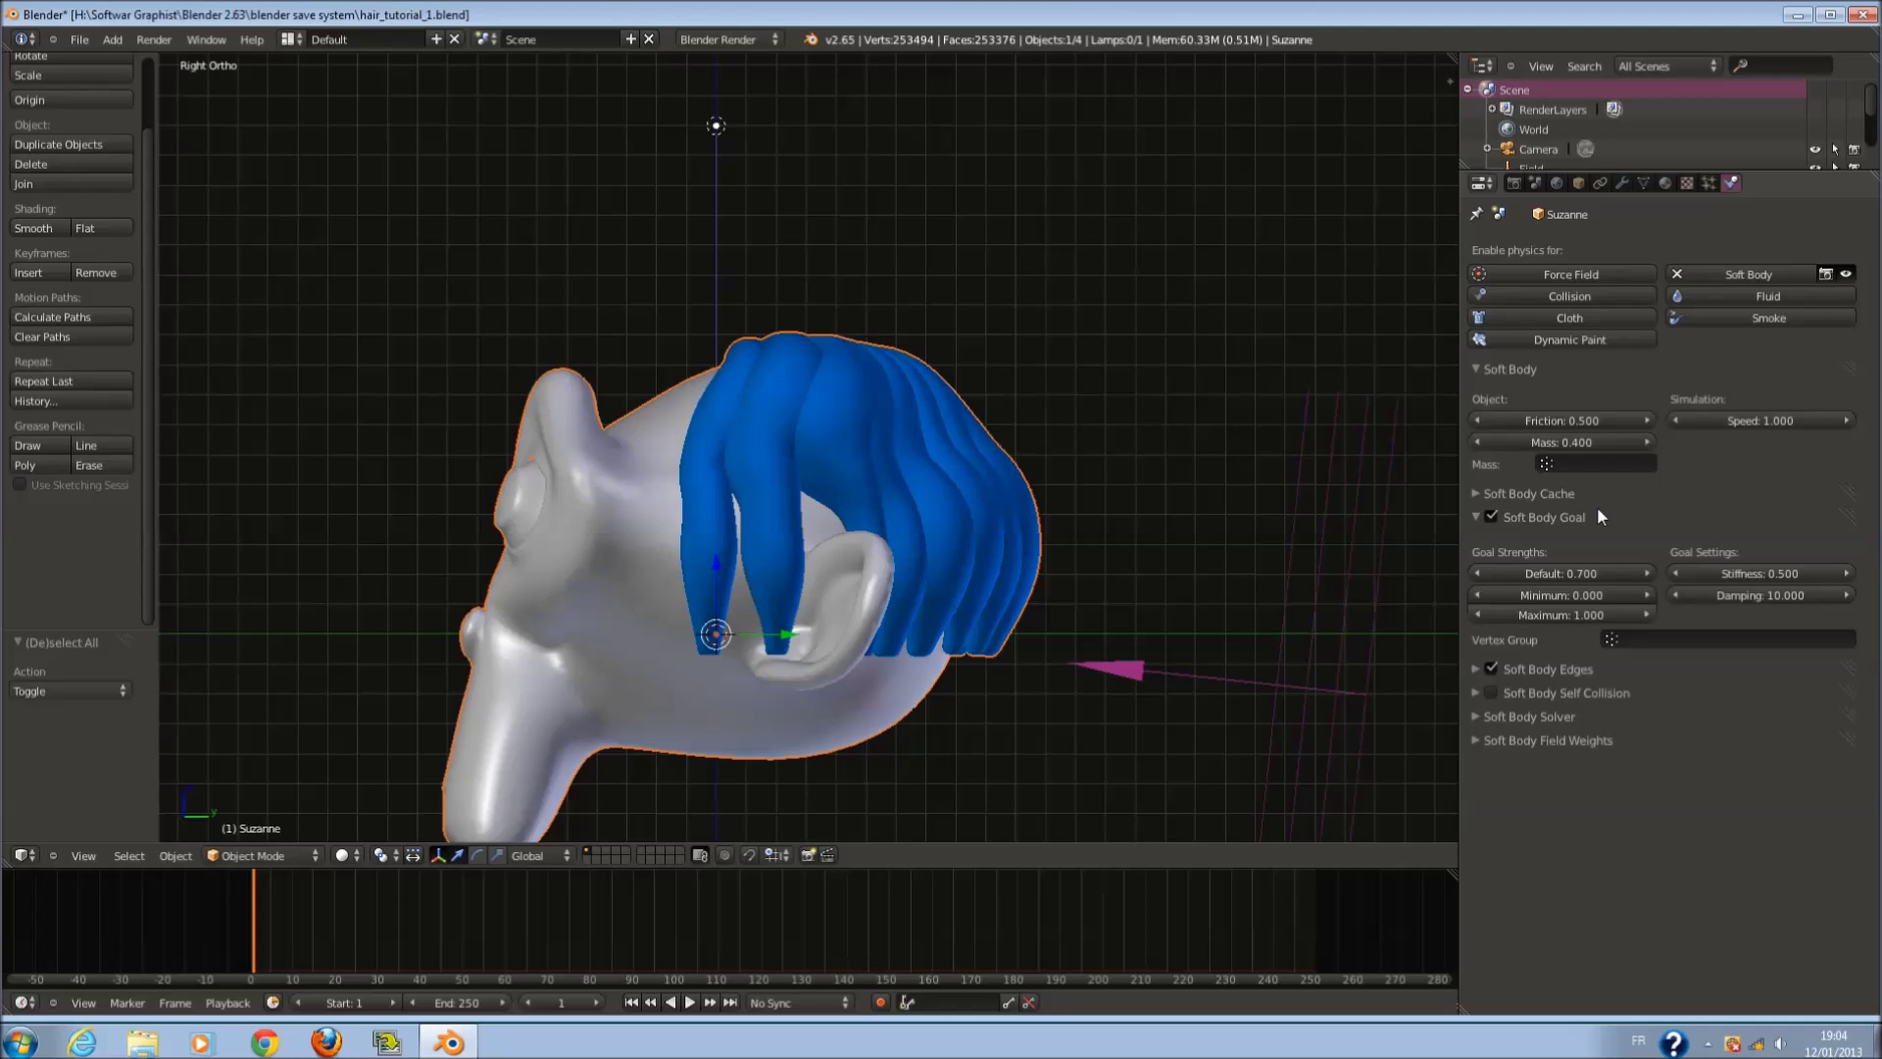
left_click(1597, 509)
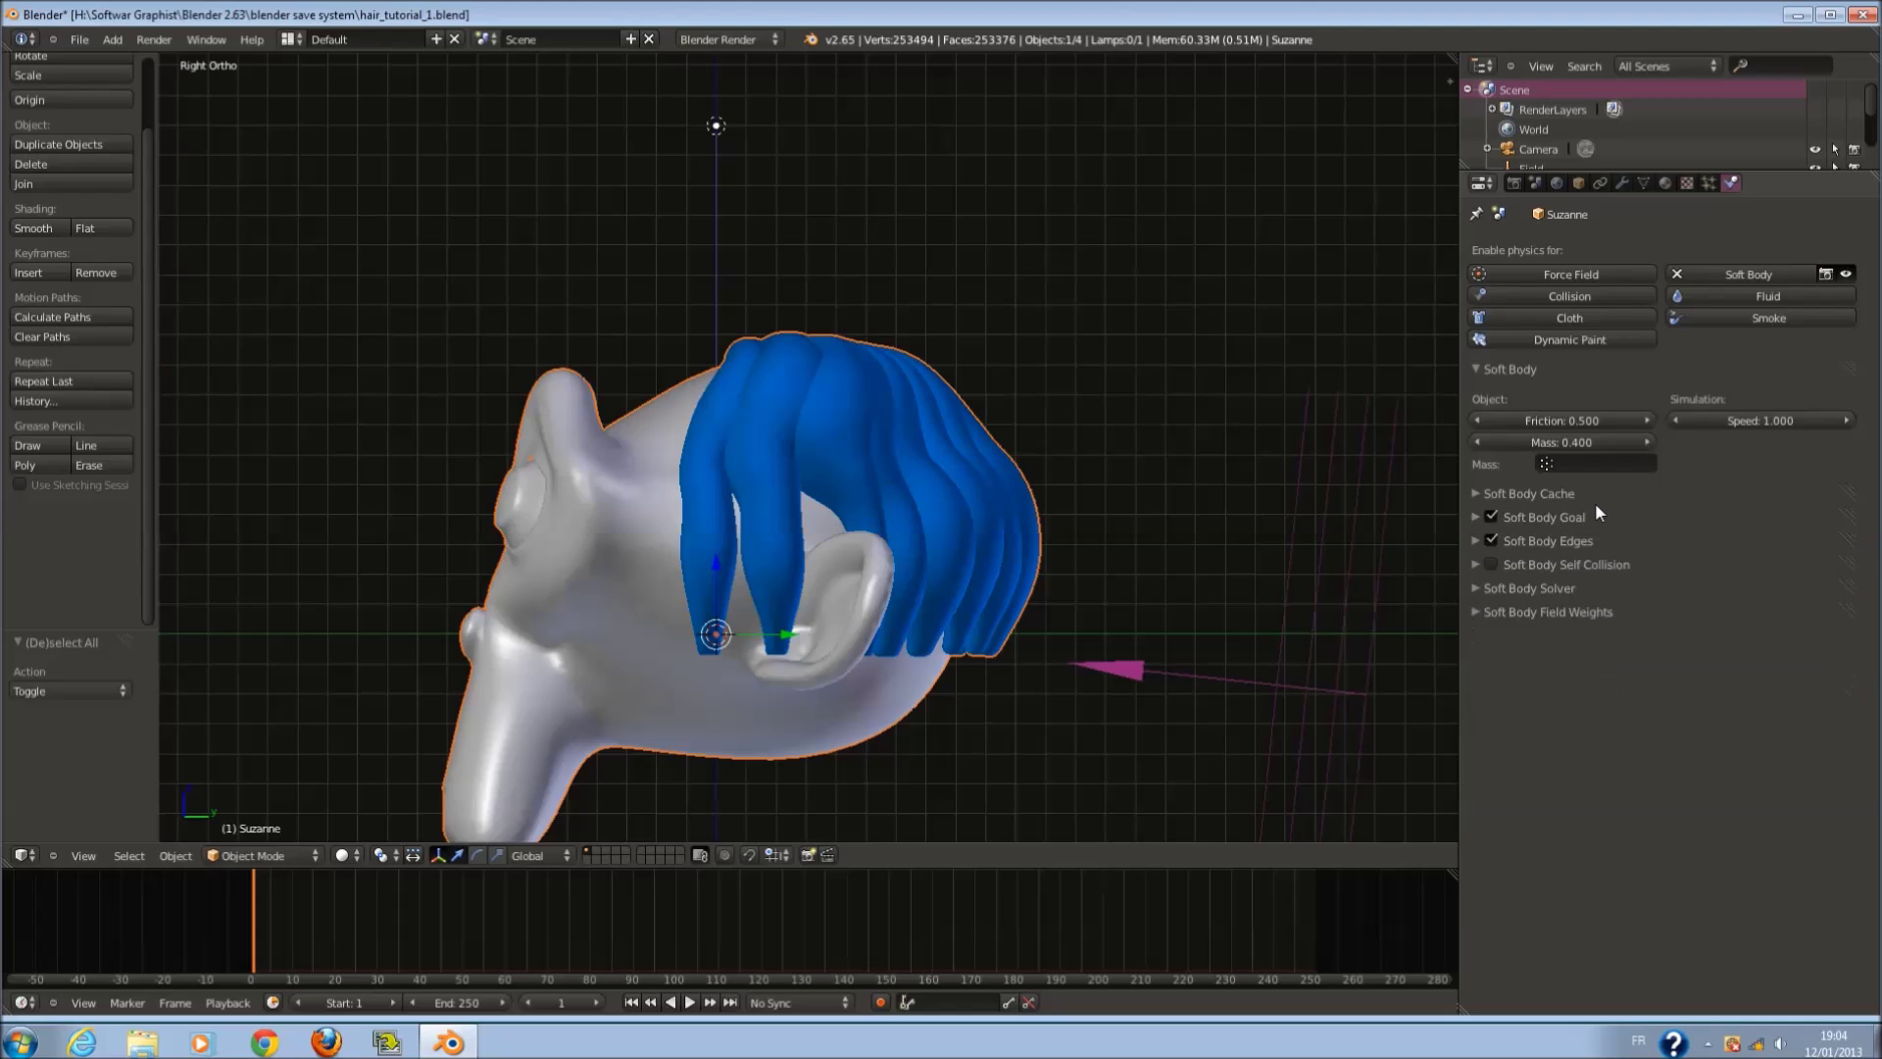
Step: Set the friction of Suzanne's soft body to 1
left_click(1567, 419)
type("1")
left_click(1537, 373)
Step: Set the end frame of Suzanne's Soft Body Cache to 80
left_click(1547, 392)
left_click(1551, 396)
left_click(1556, 410)
left_click(1559, 395)
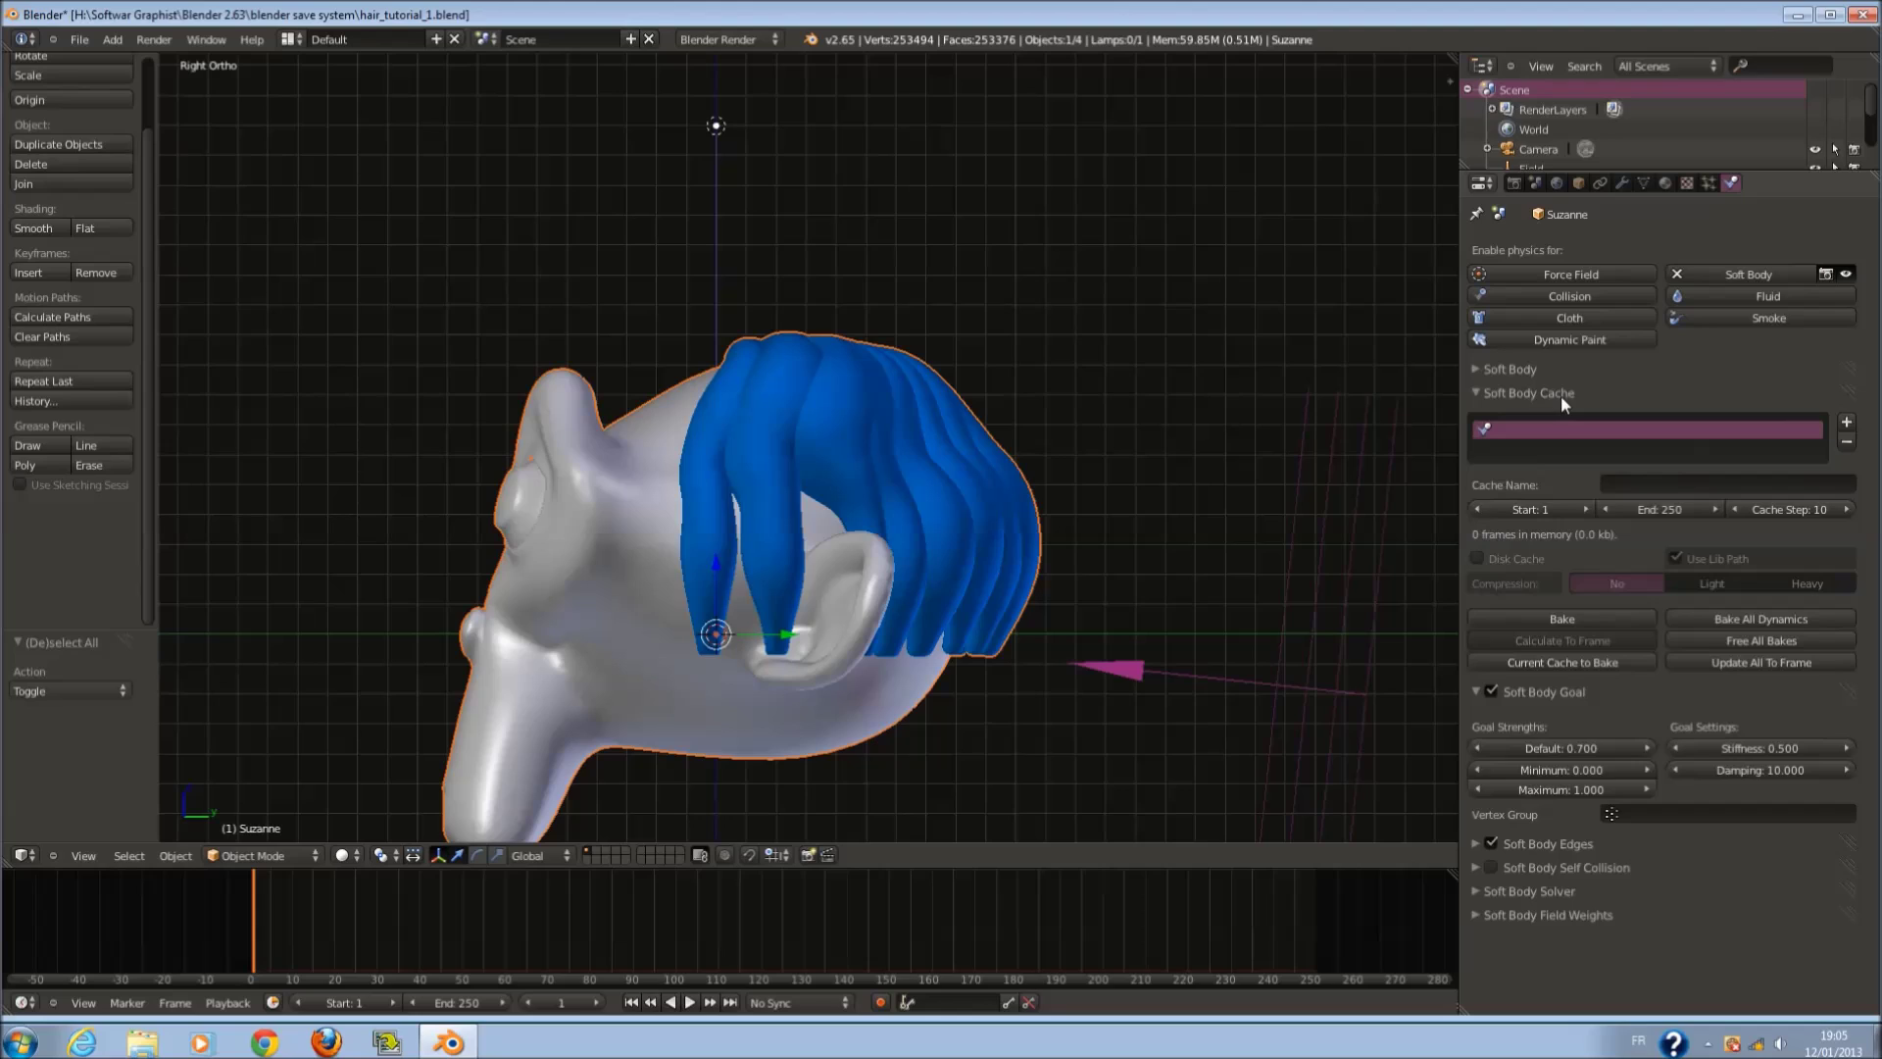
left_click(1665, 514)
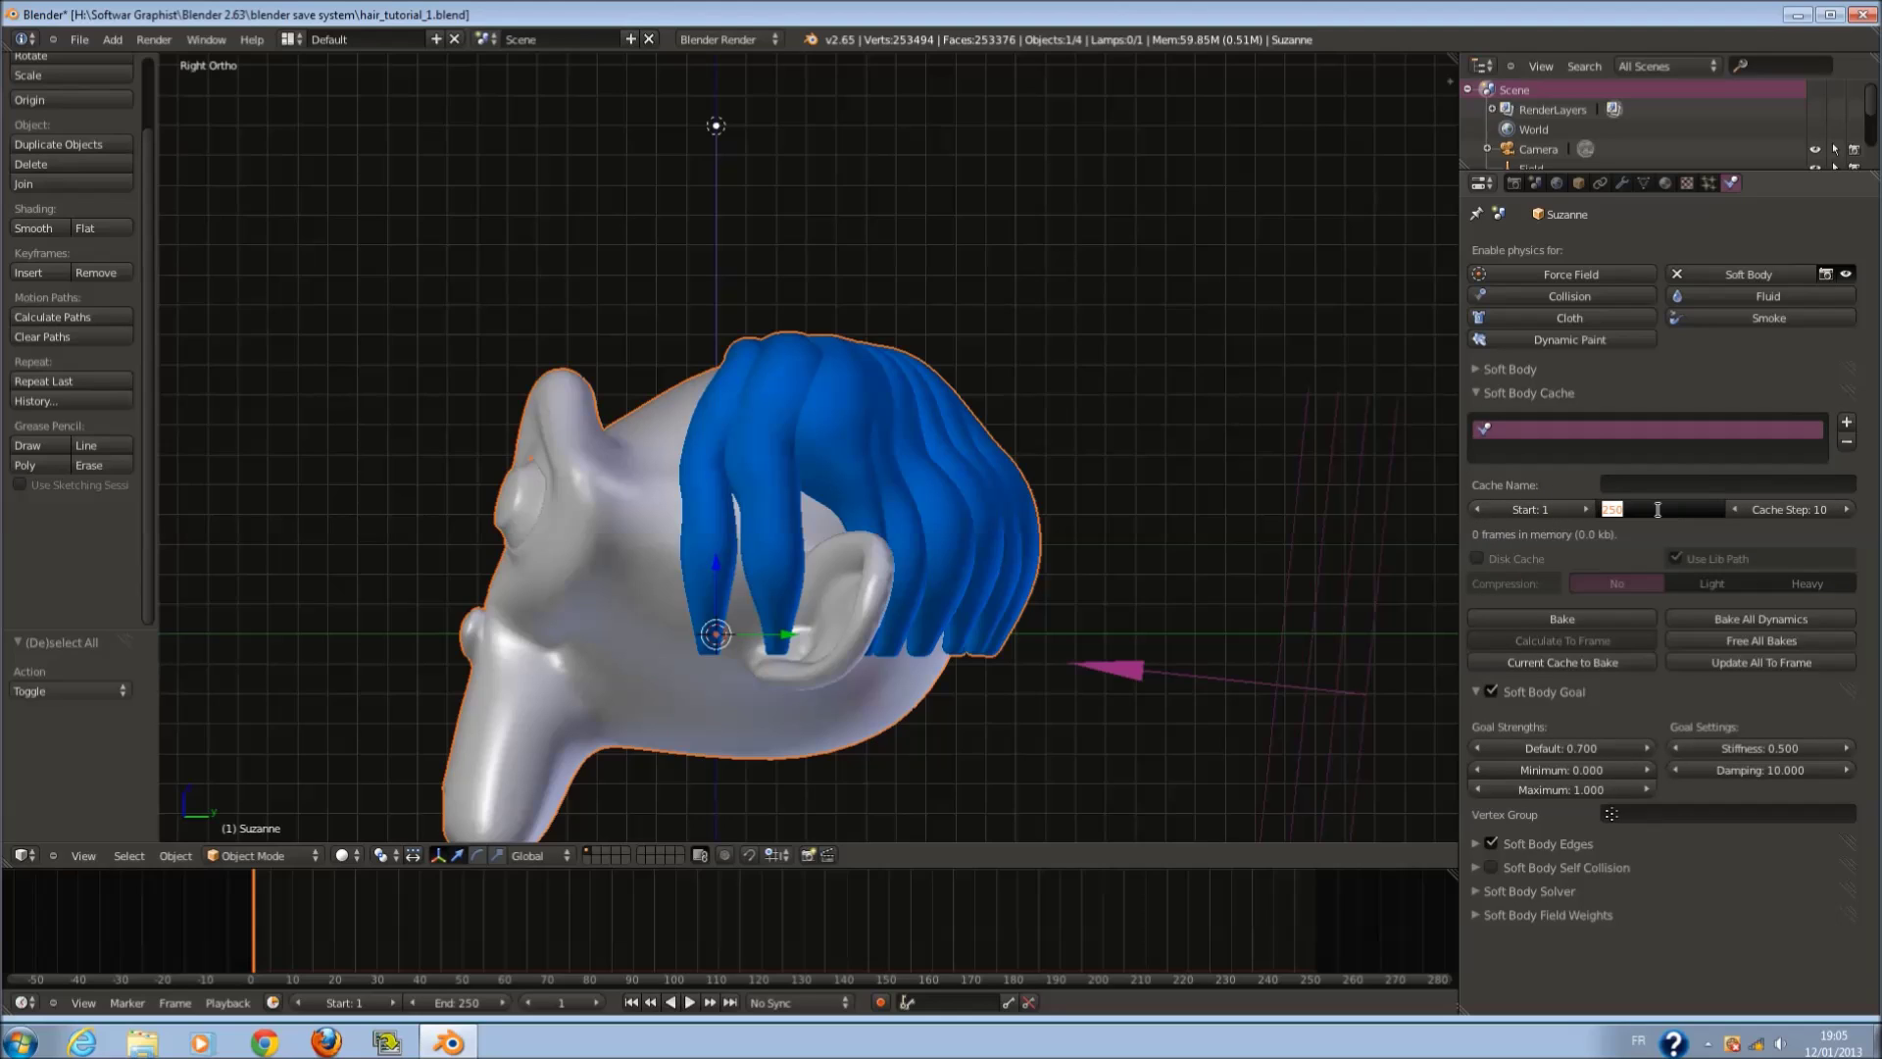
type("80")
key("Return")
Step: Bake Suzanne's soft body simulation, then minimize and restore the program window while it calculates
left_click(1590, 622)
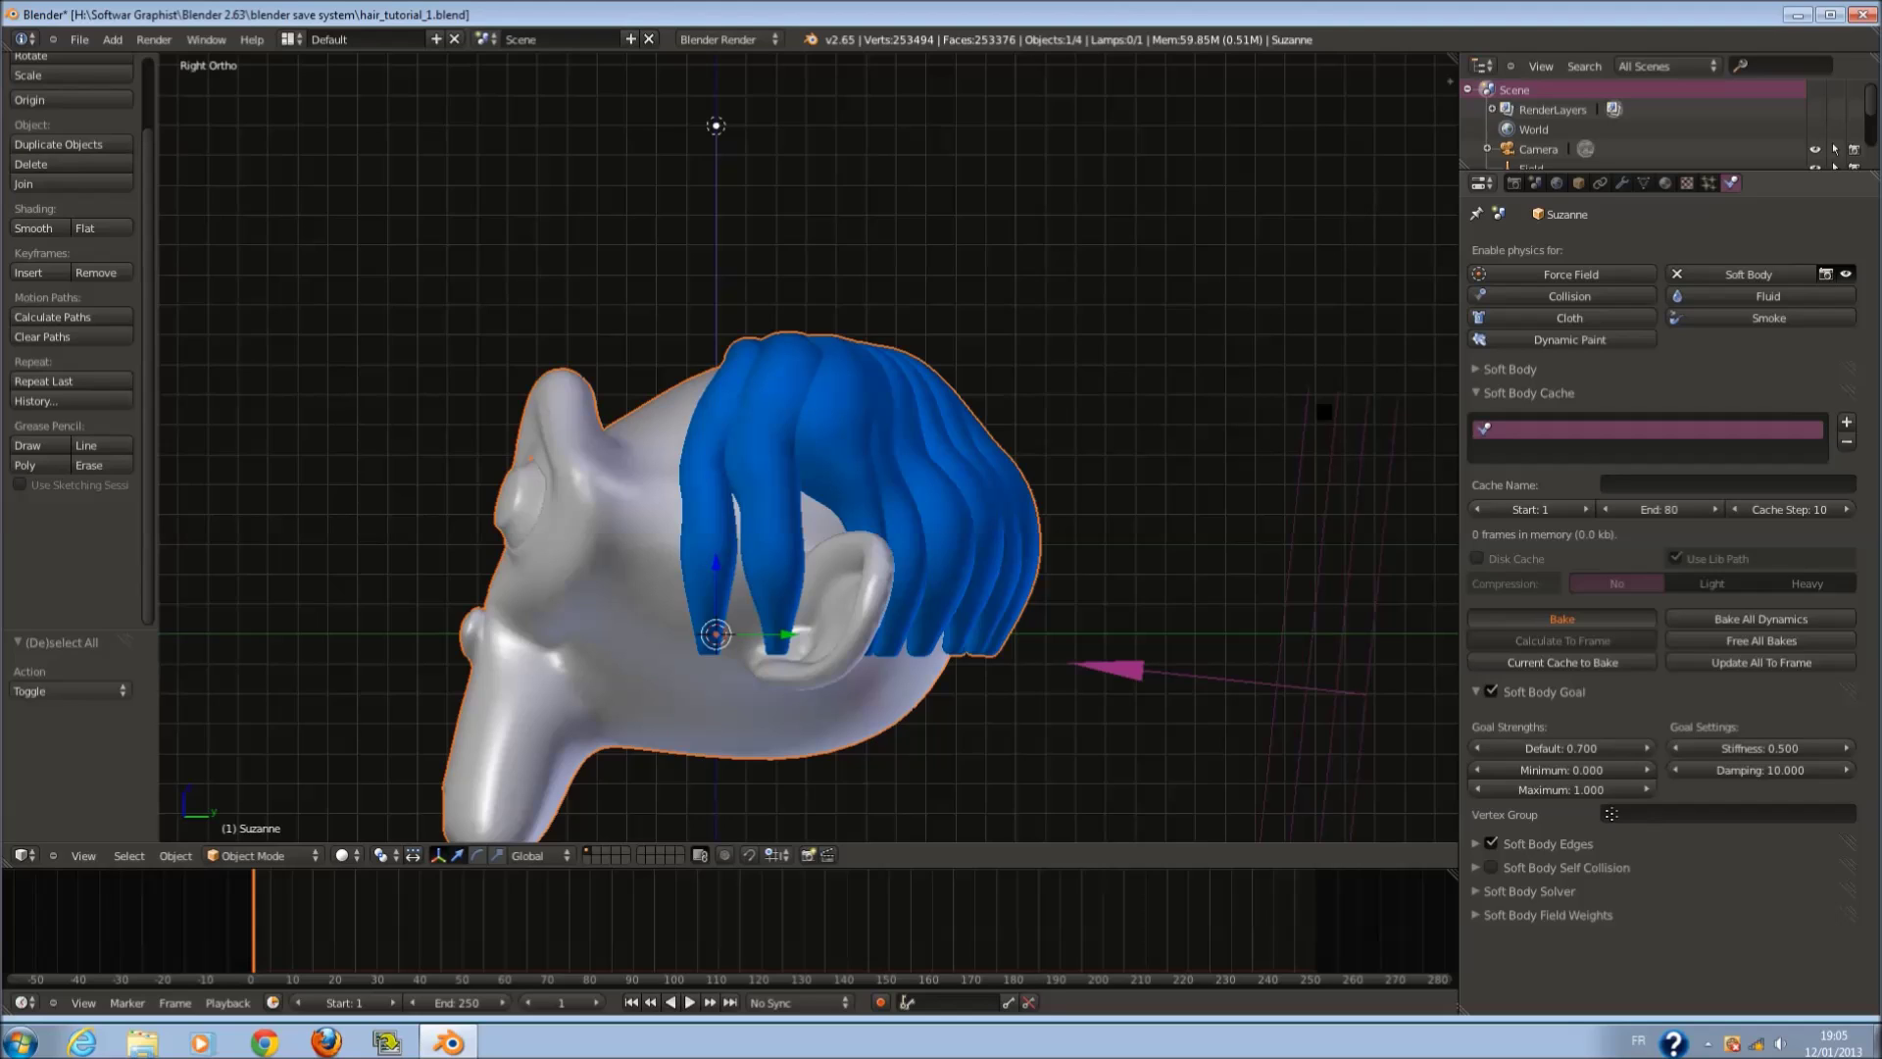
left_click(1797, 16)
left_click(449, 1042)
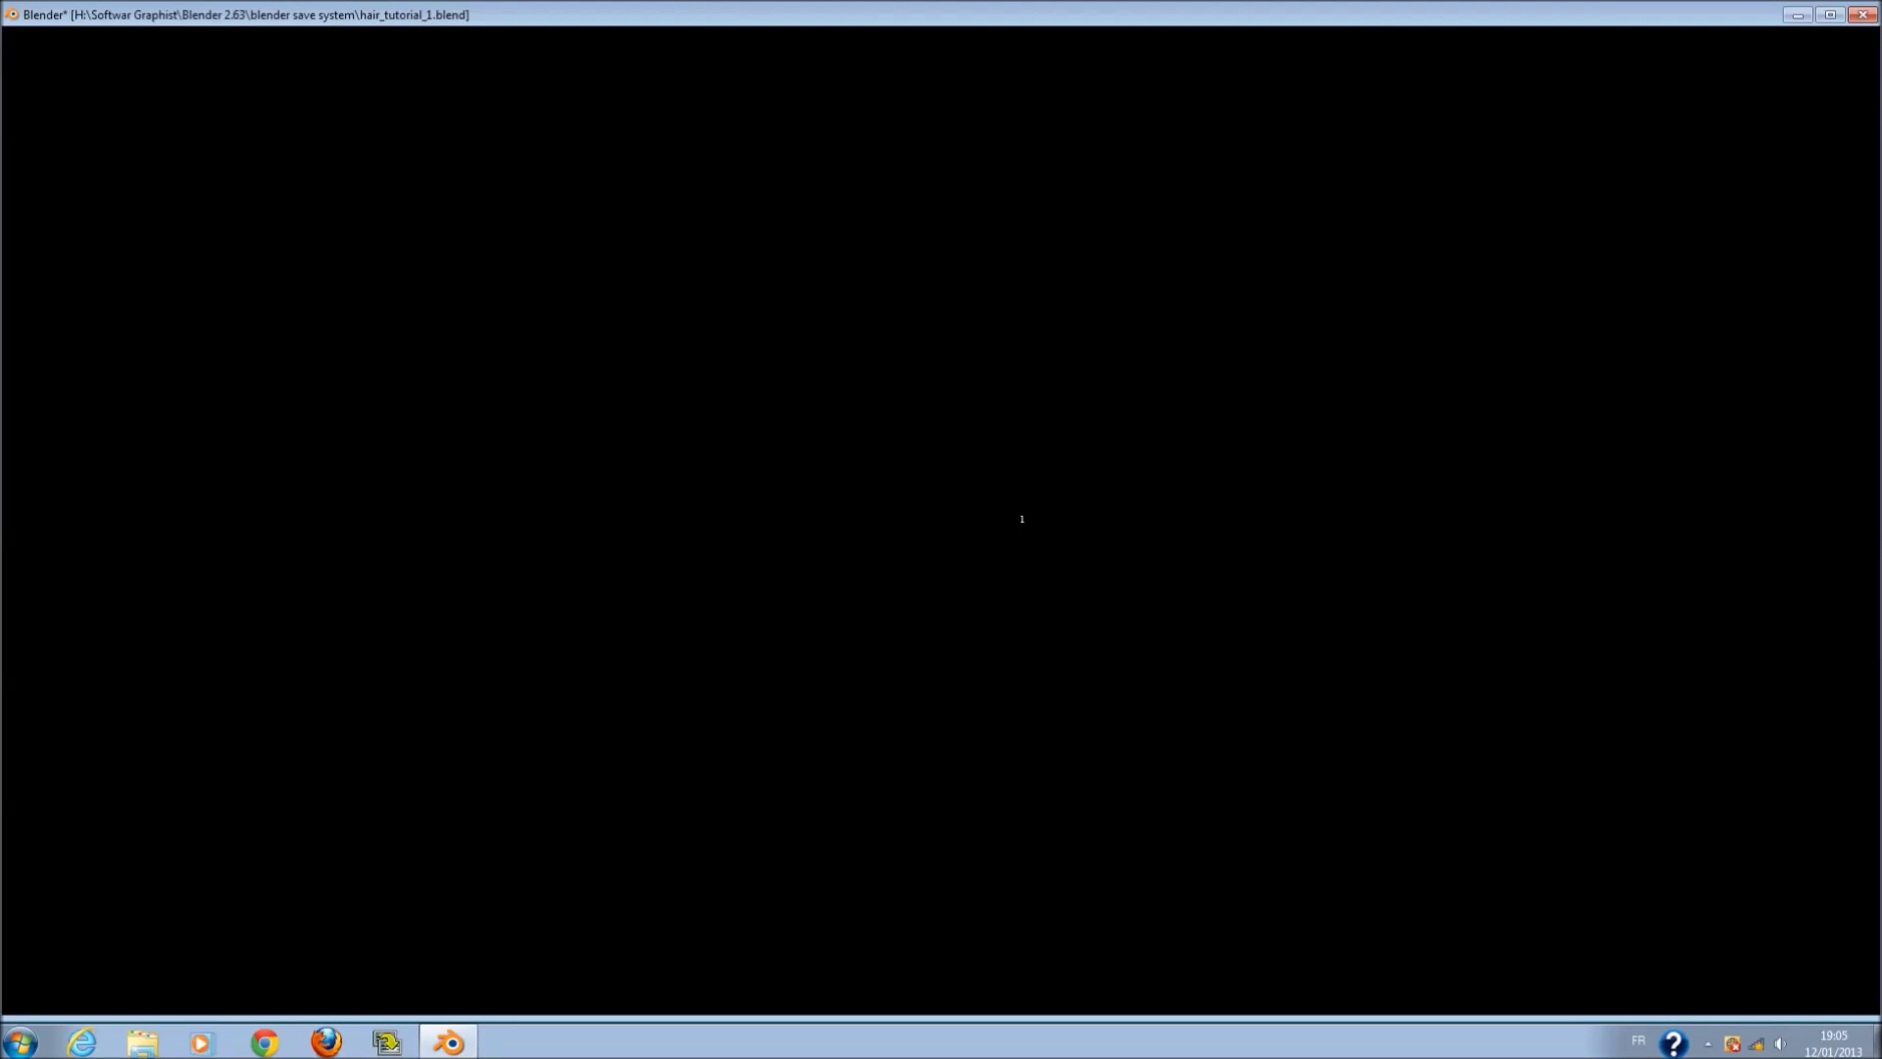